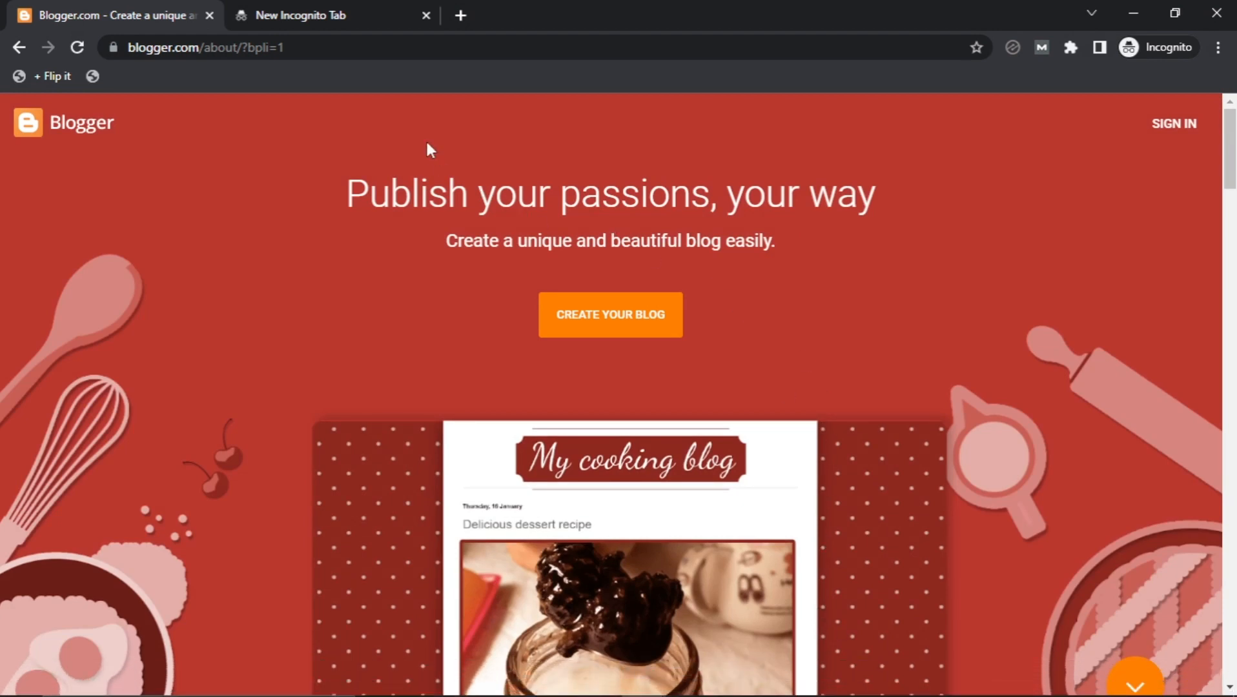
Load wordpress.com in the empty incognito tab.
click(370, 27)
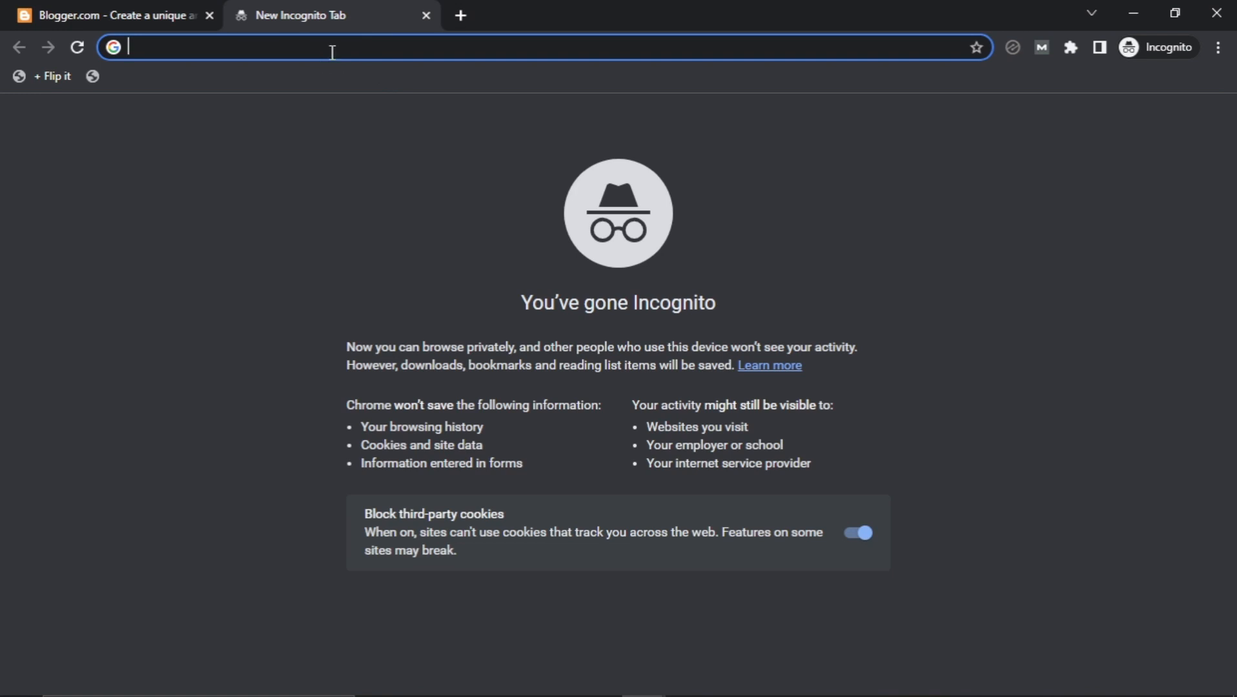
text(worpress)
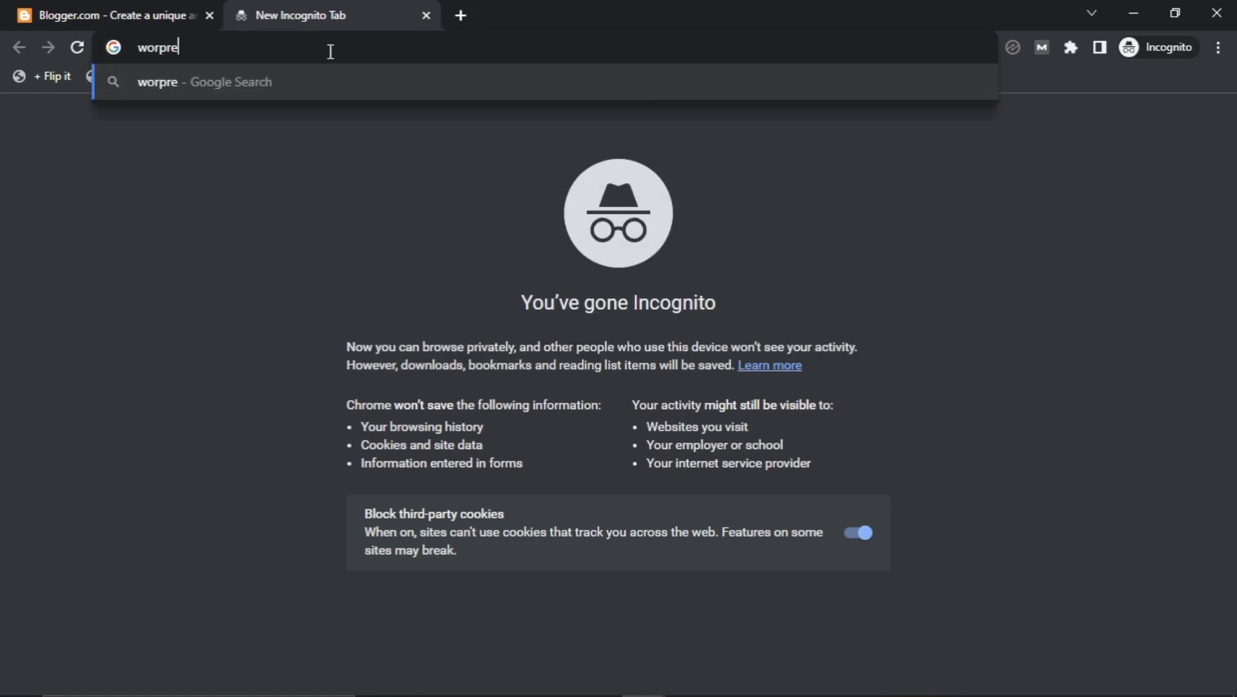
key(BackSpace)
key(BackSpace)
key(BackSpace)
key(BackSpace)
key(BackSpace)
text(d)
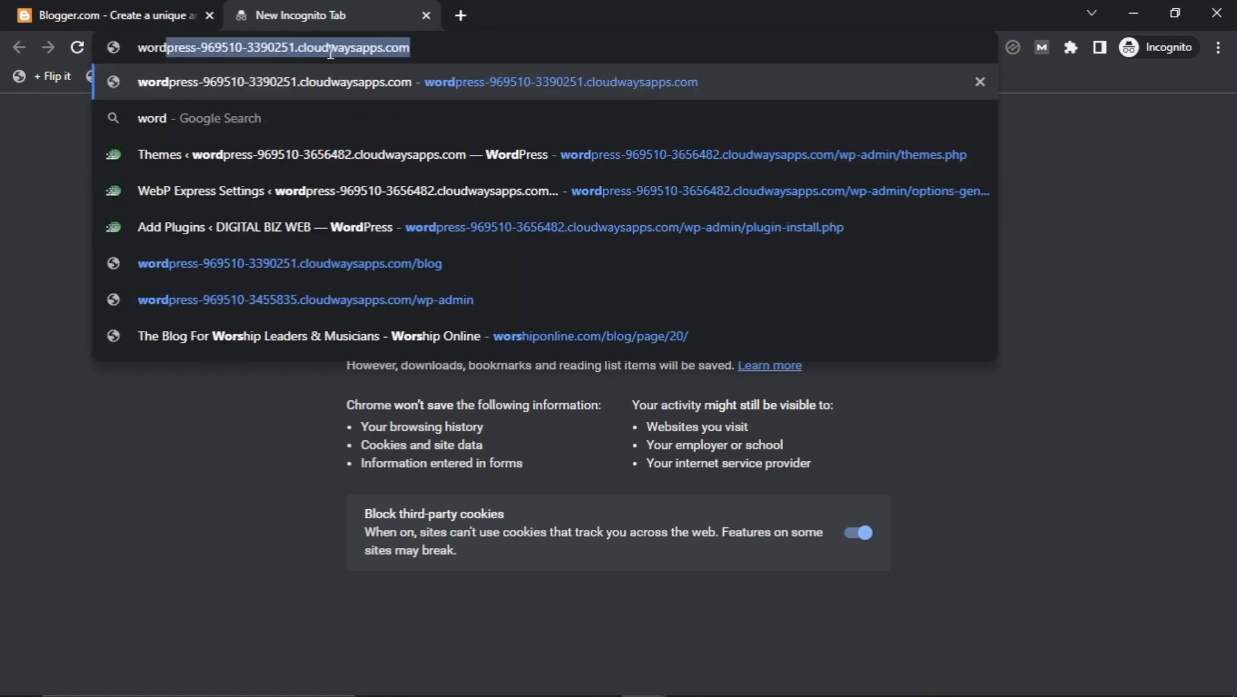
text(press.)
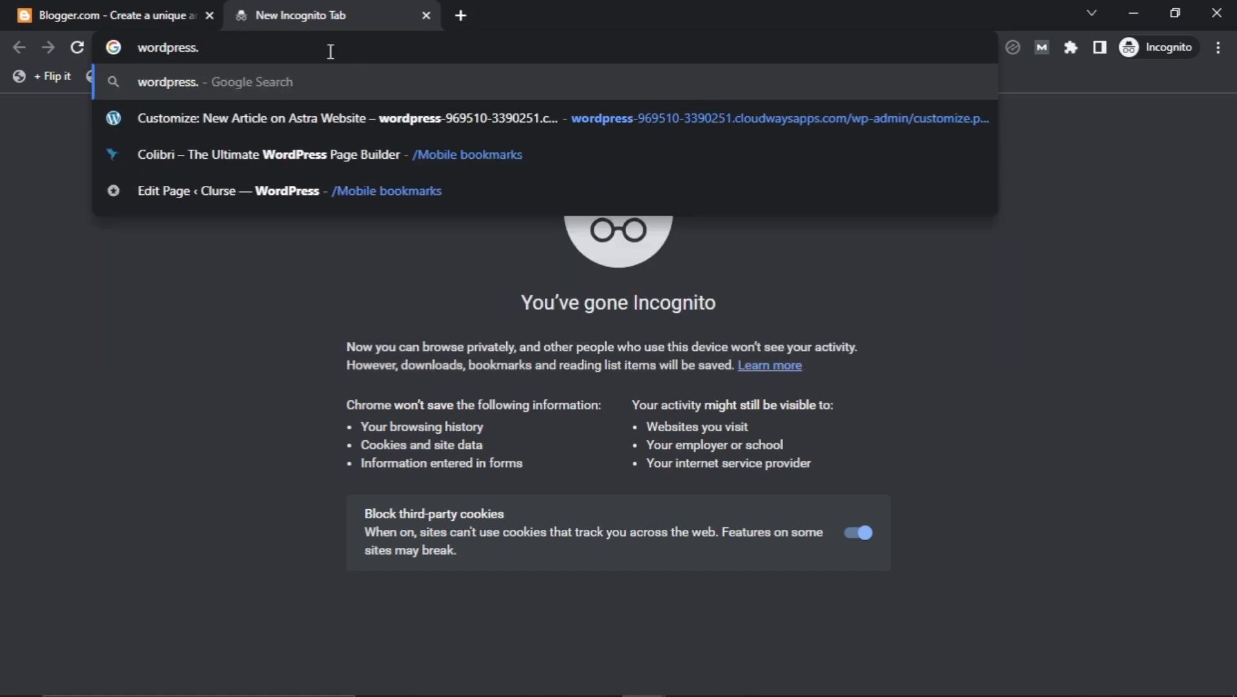
text(com)
key(Return)
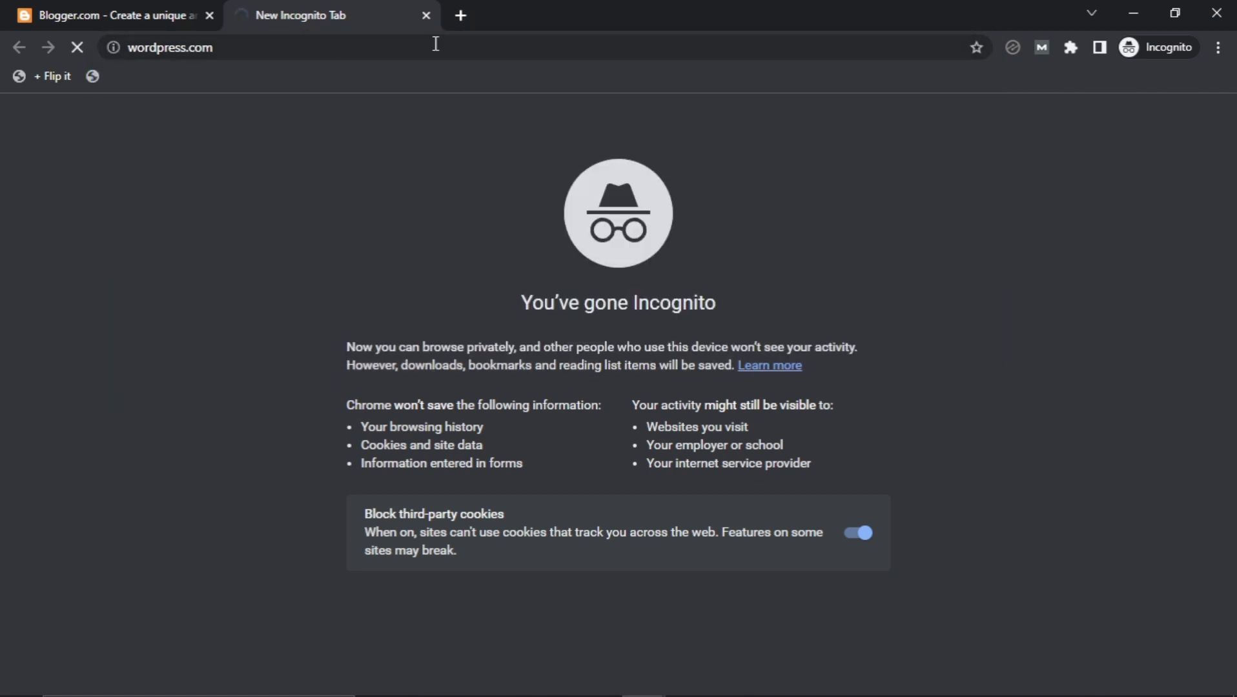
Open wordpress.org in another new tab.
click(460, 17)
text(wordpress)
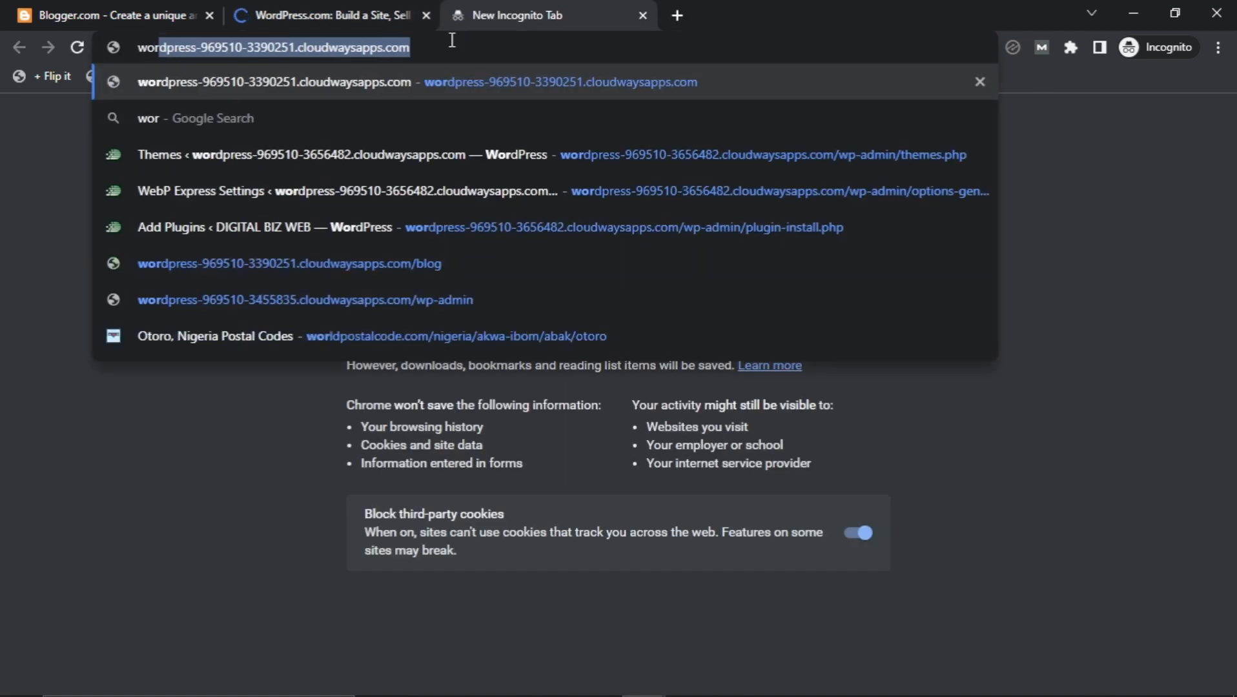
text(.o)
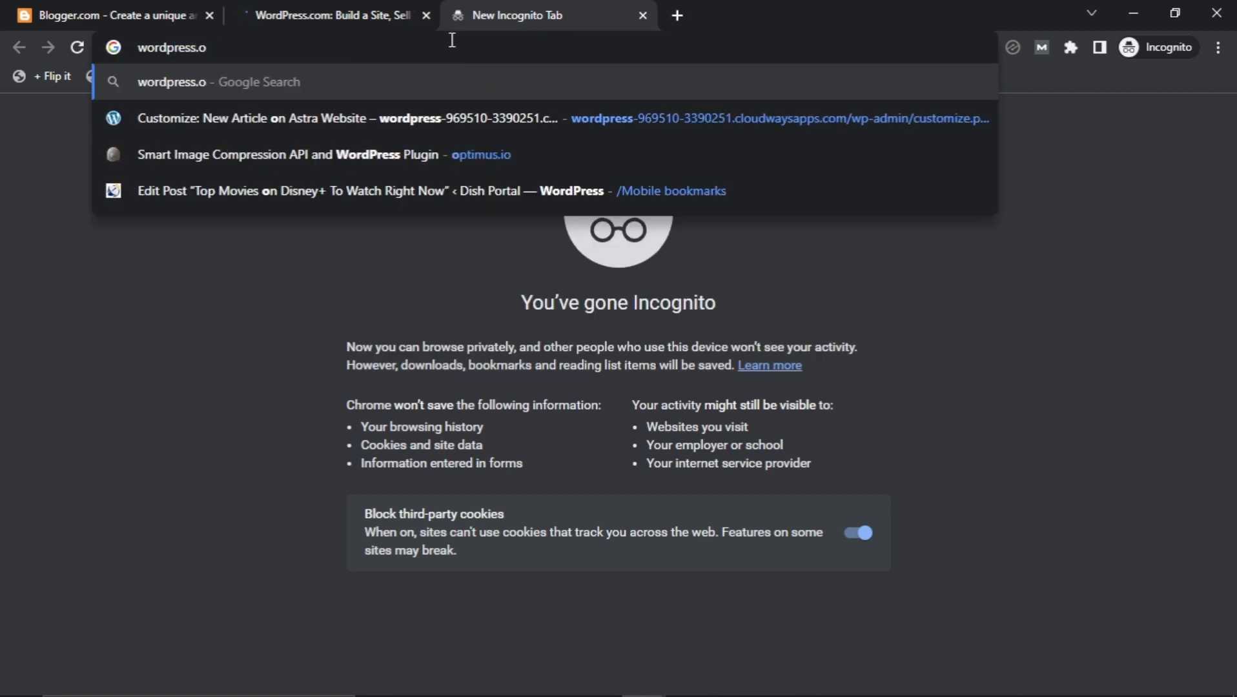
text(rg)
key(Return)
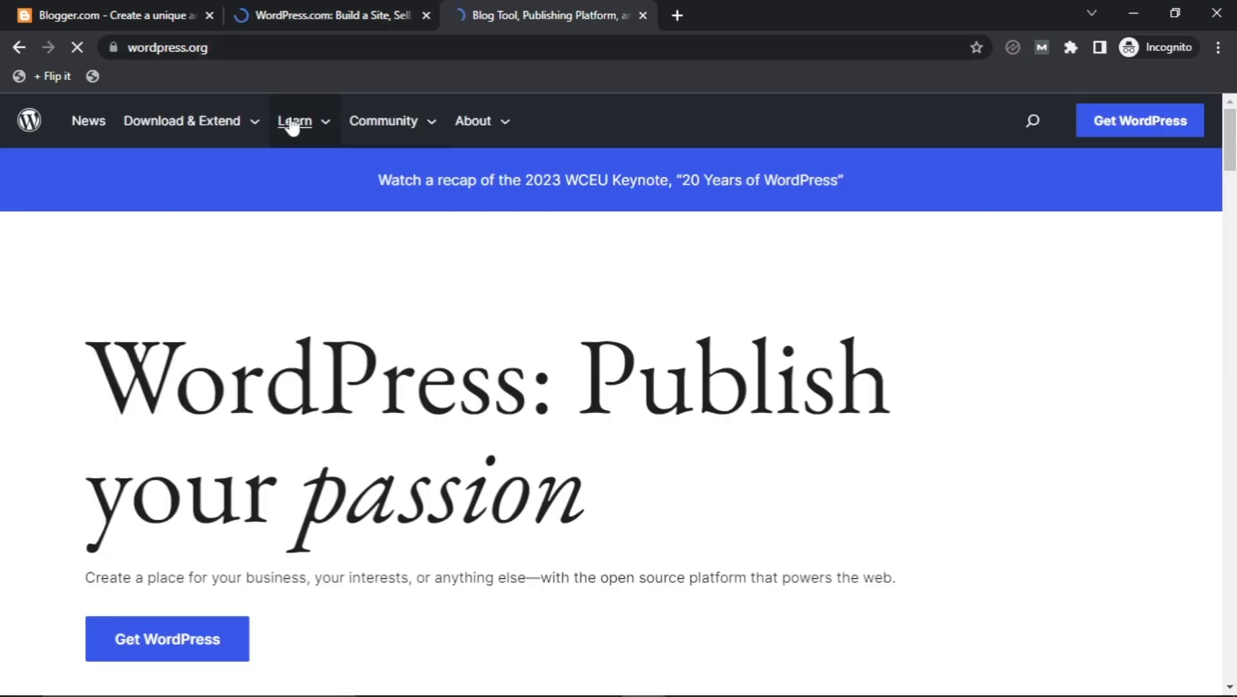
Compare the Blogger landing page with WordPress.com, ending on the WordPress.com homepage.
click(116, 12)
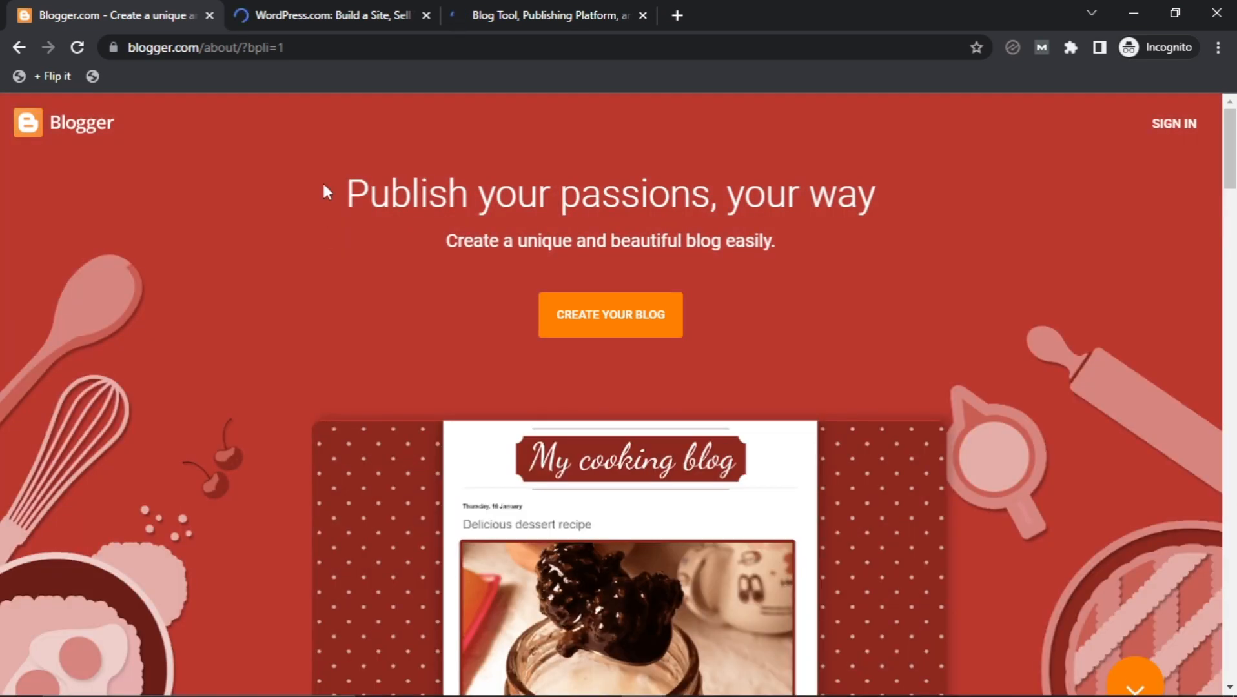
click(308, 13)
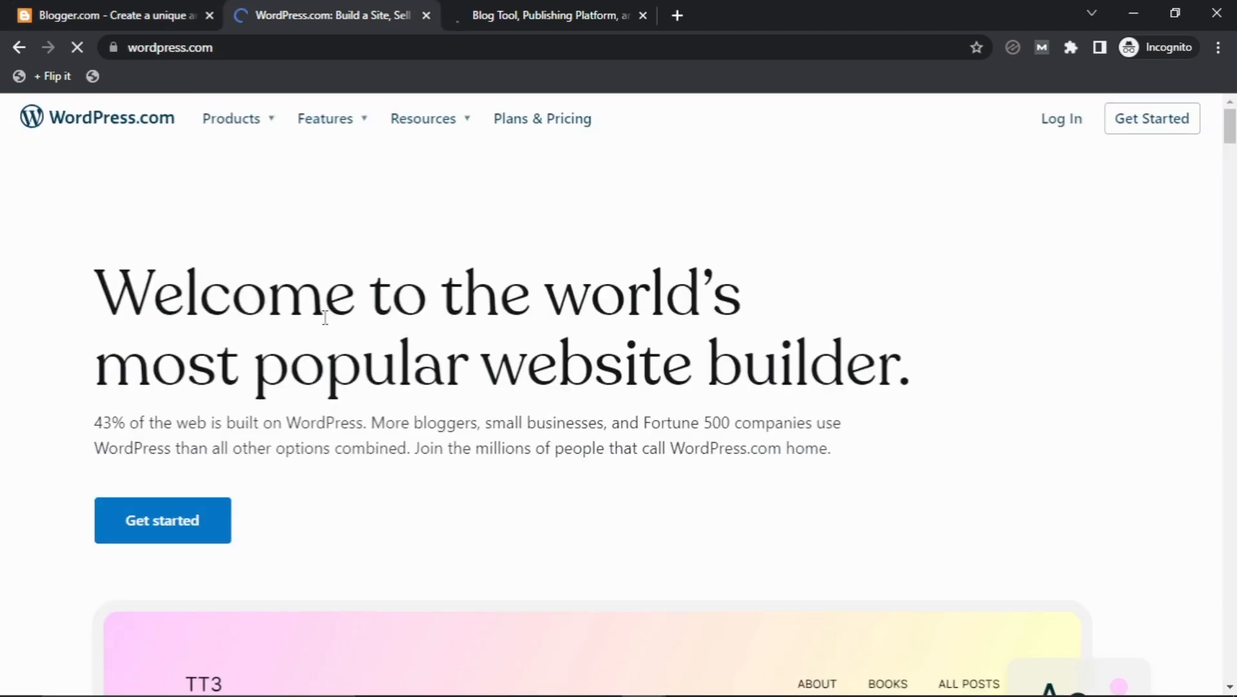
scroll(323, 326, down, 2)
scroll(323, 325, up, 2)
click(142, 17)
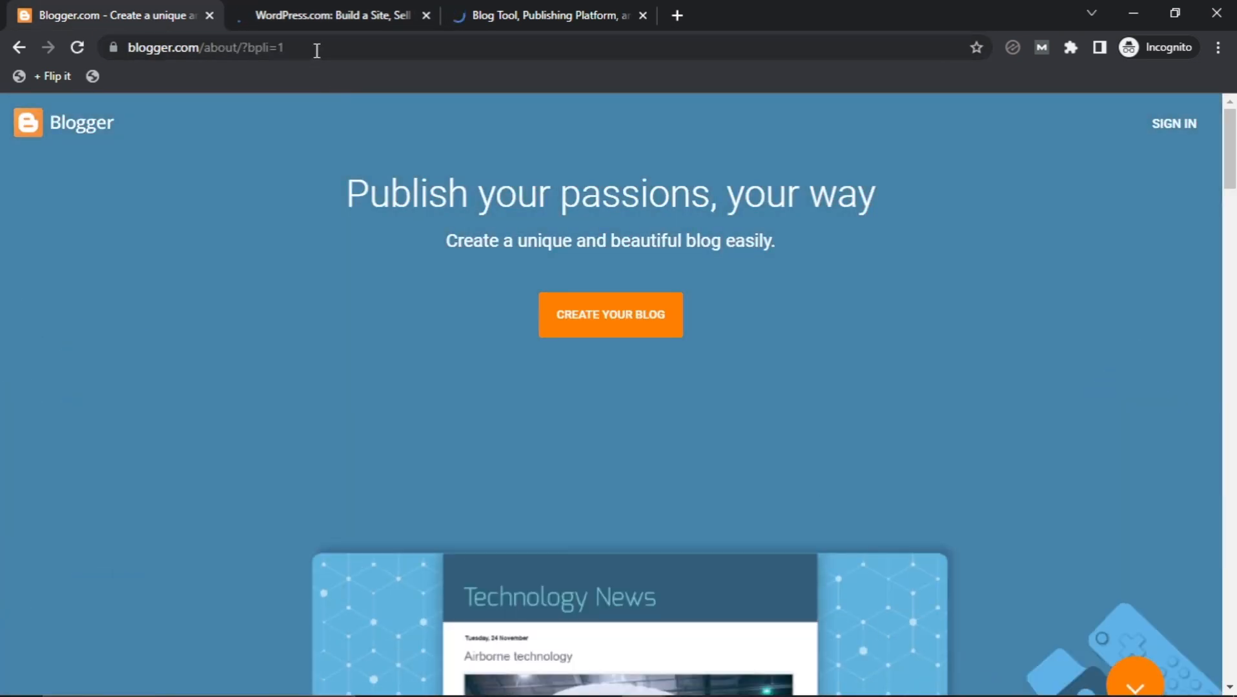
click(317, 50)
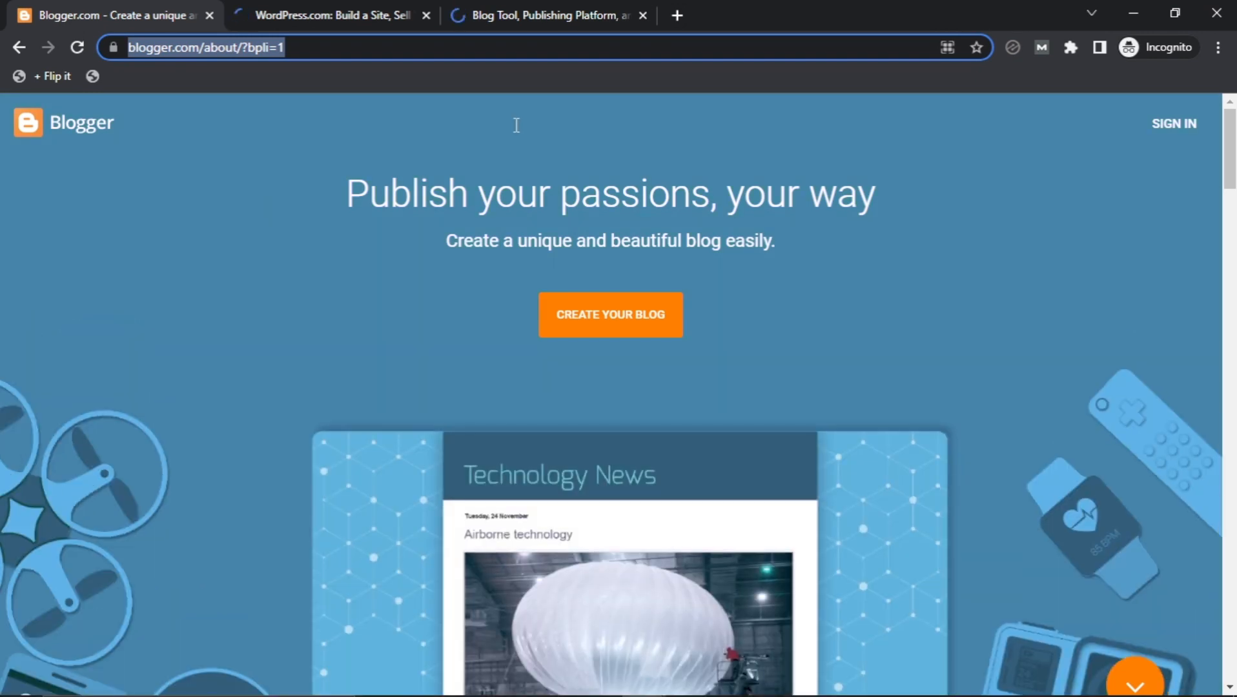
key(ctrl+Tab)
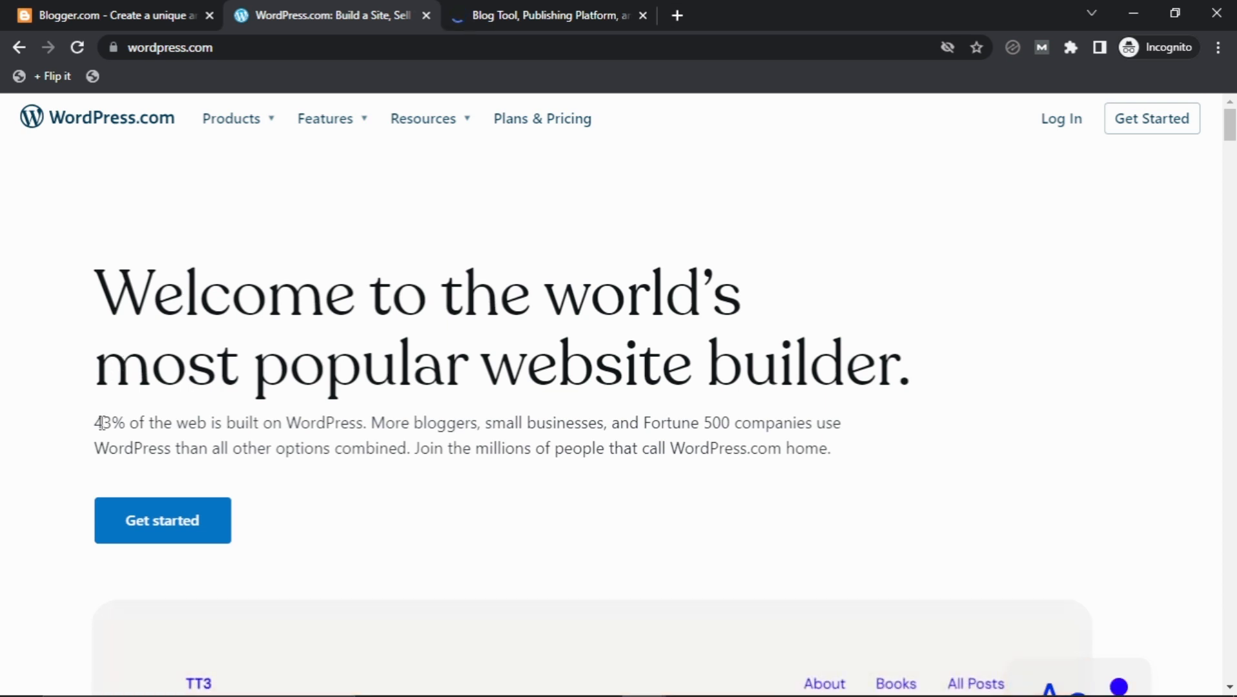
Highlight '43% of the web is built on WordPress', then flip through tabs to wordpress.org.
drag(99, 426, 363, 424)
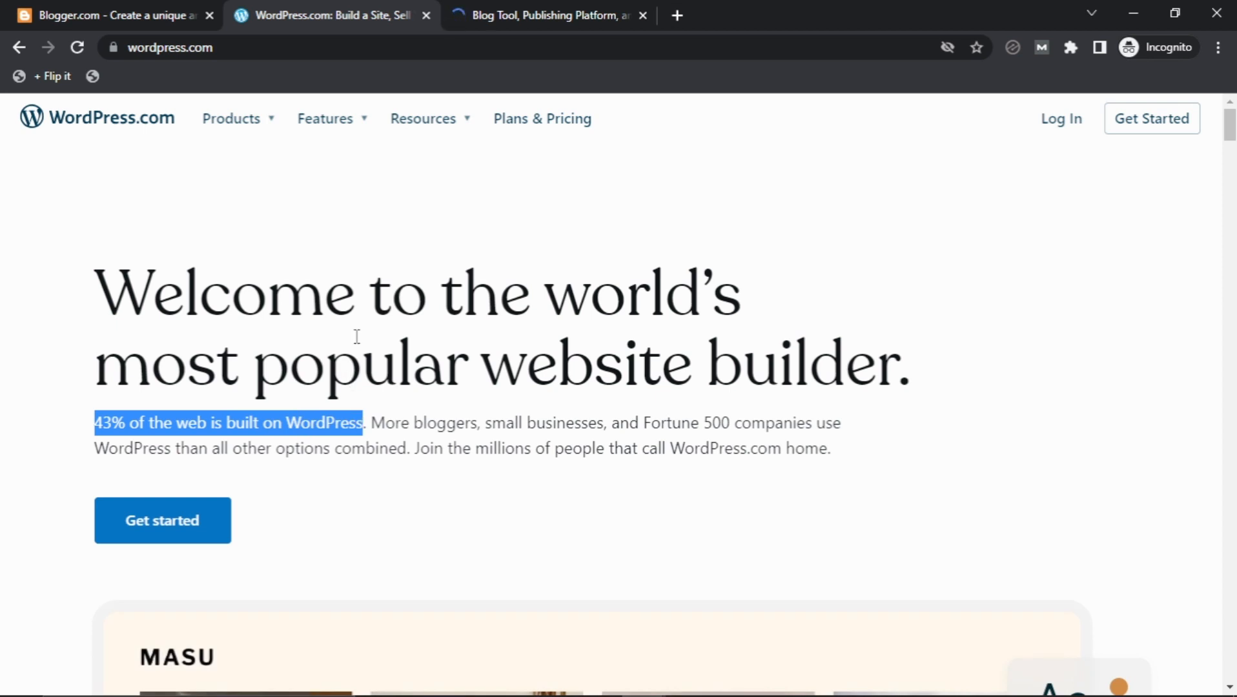
click(439, 321)
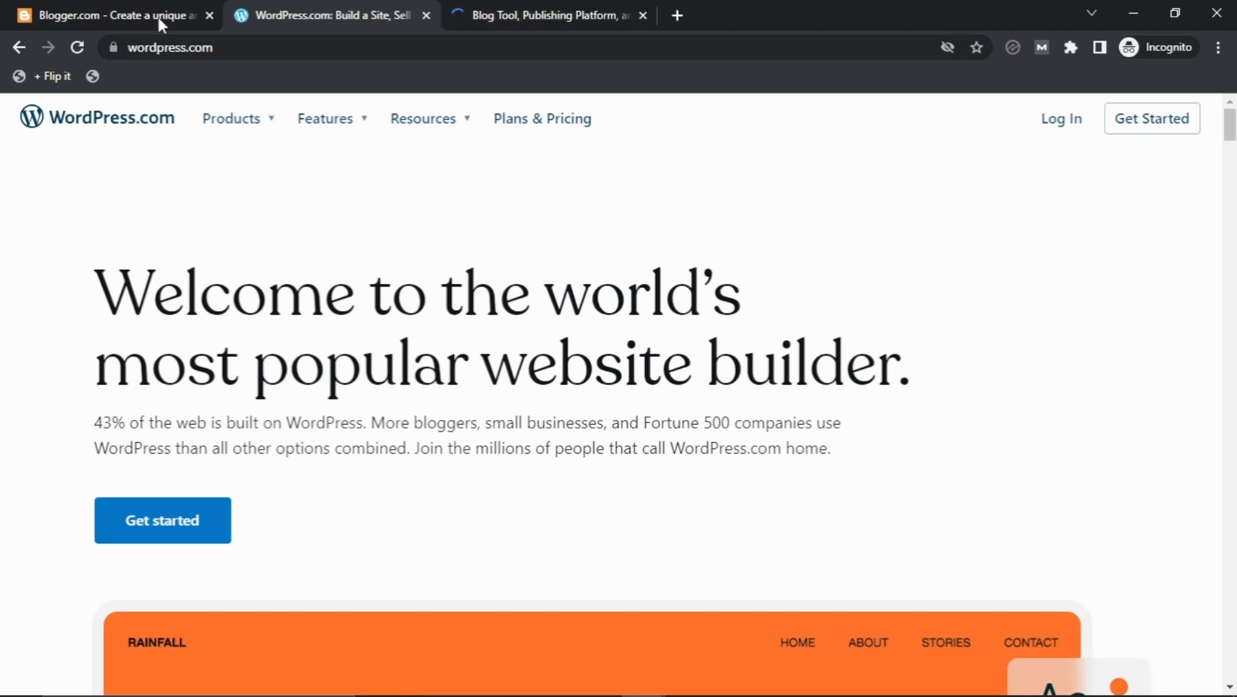
click(137, 11)
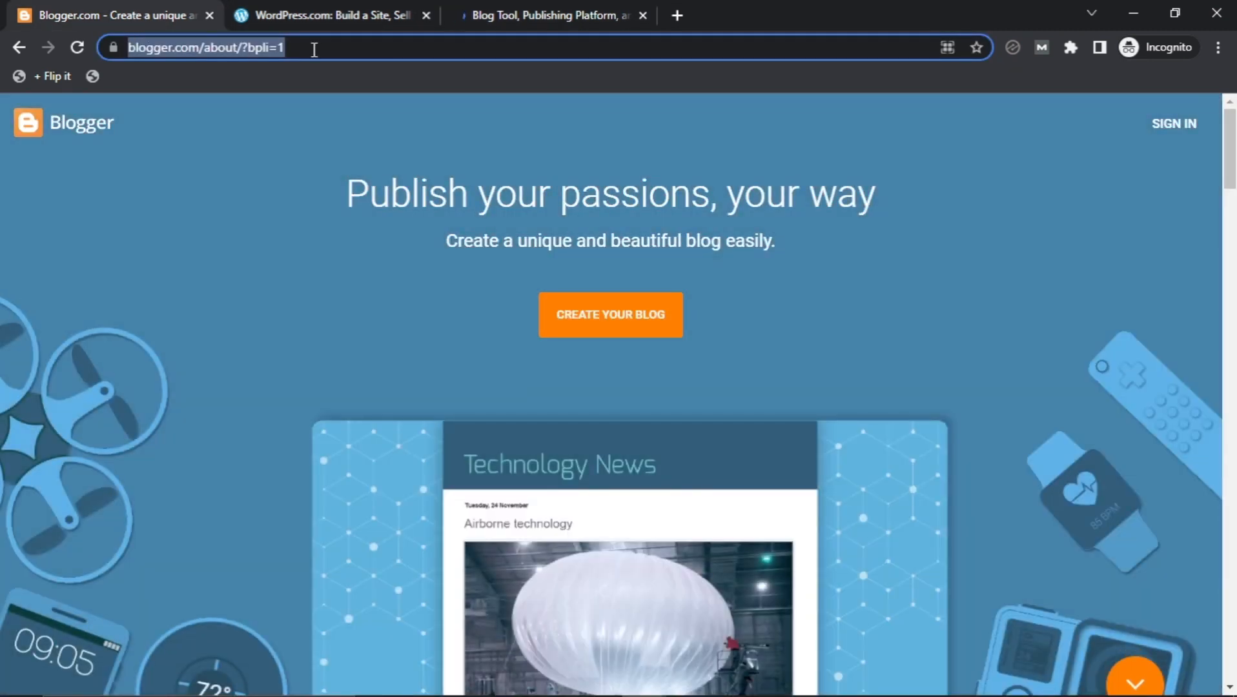
click(312, 10)
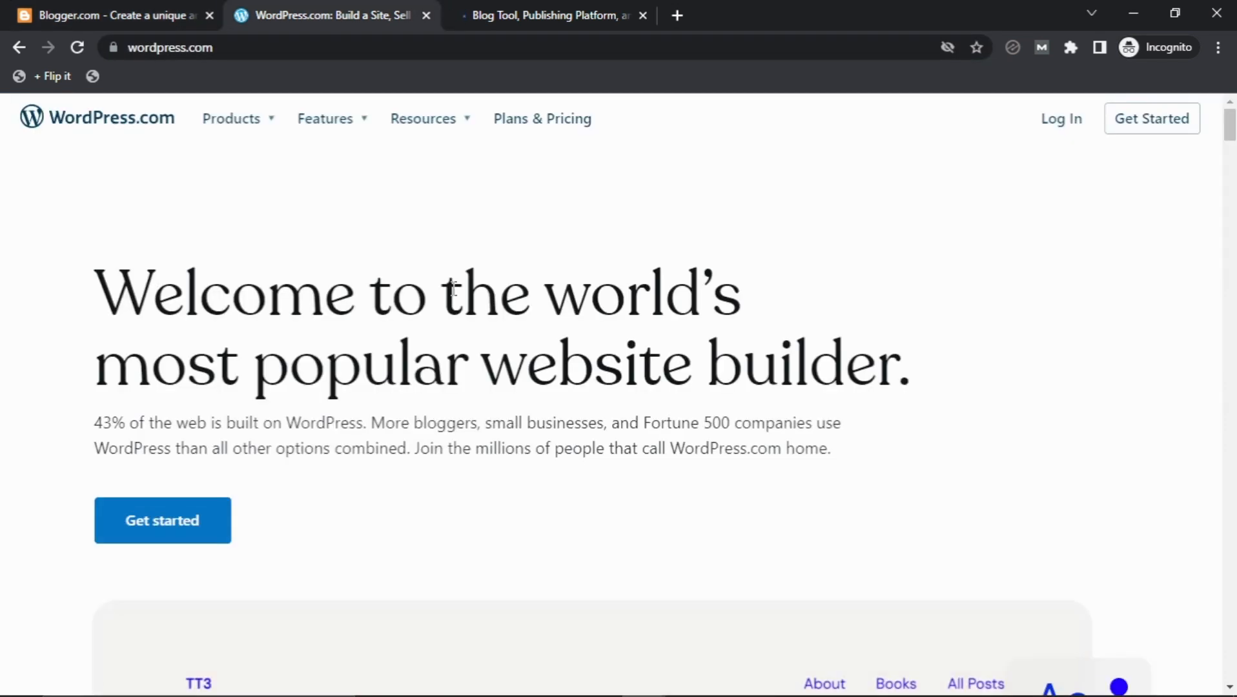
click(585, 16)
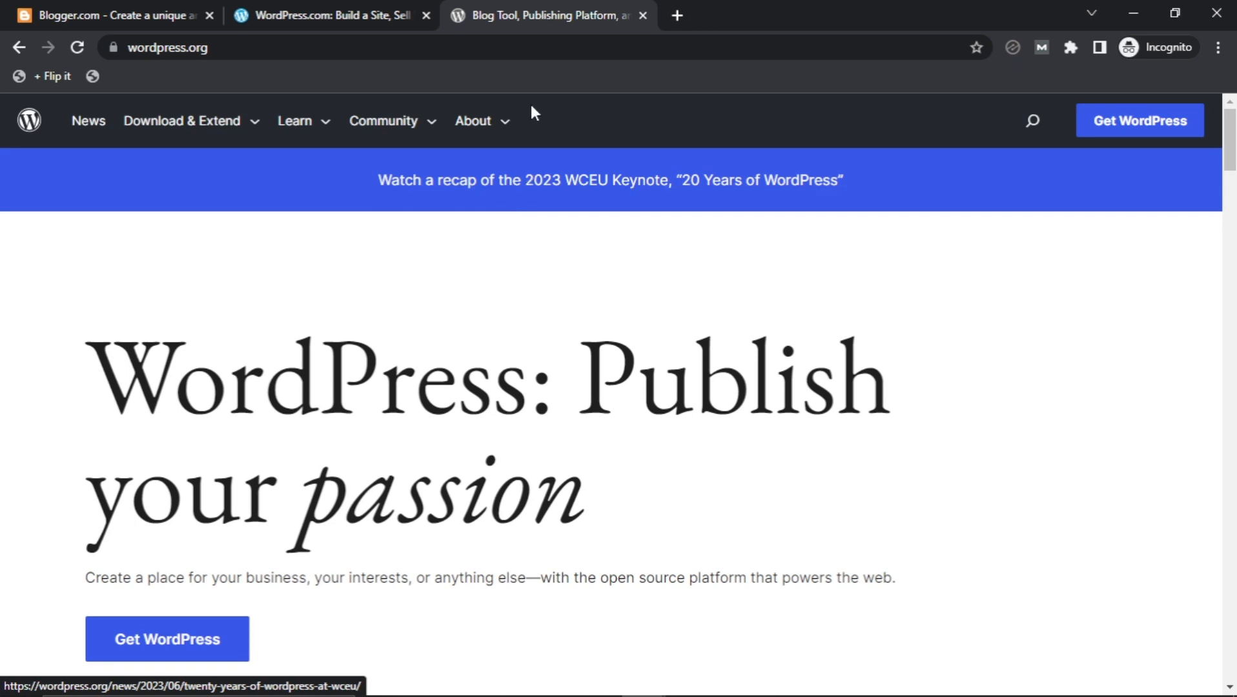
scroll(397, 353, down, 7)
scroll(399, 354, up, 7)
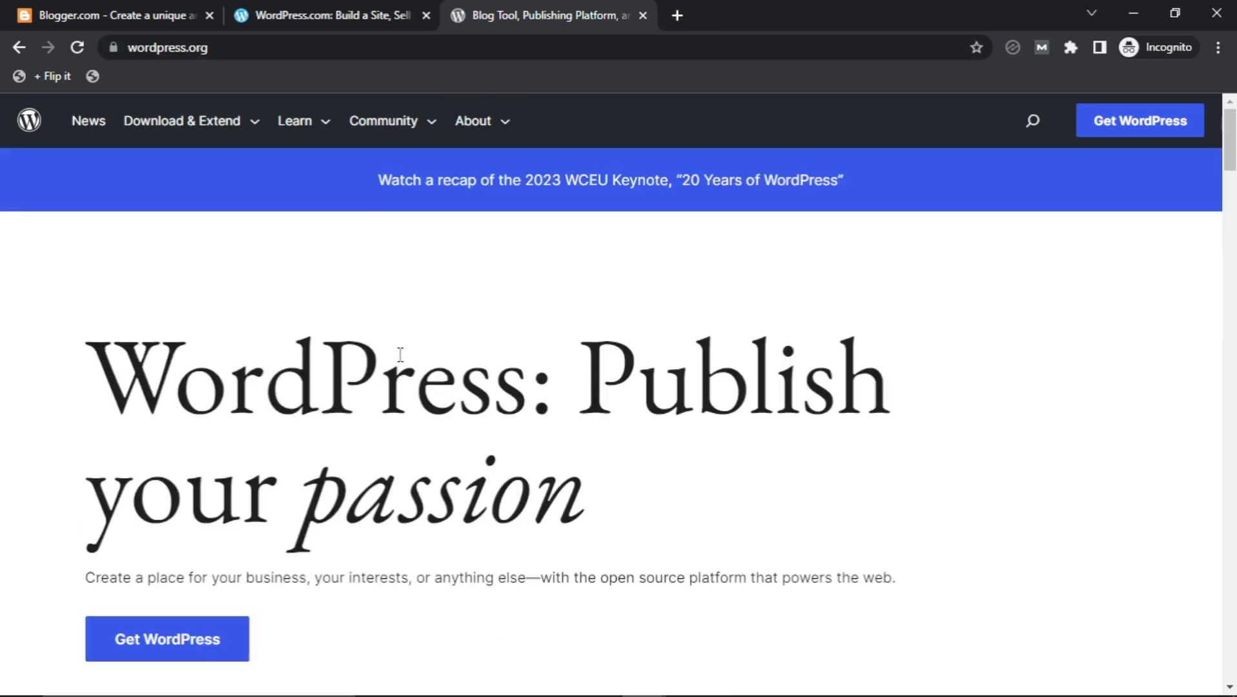
scroll(143, 356, down, 1)
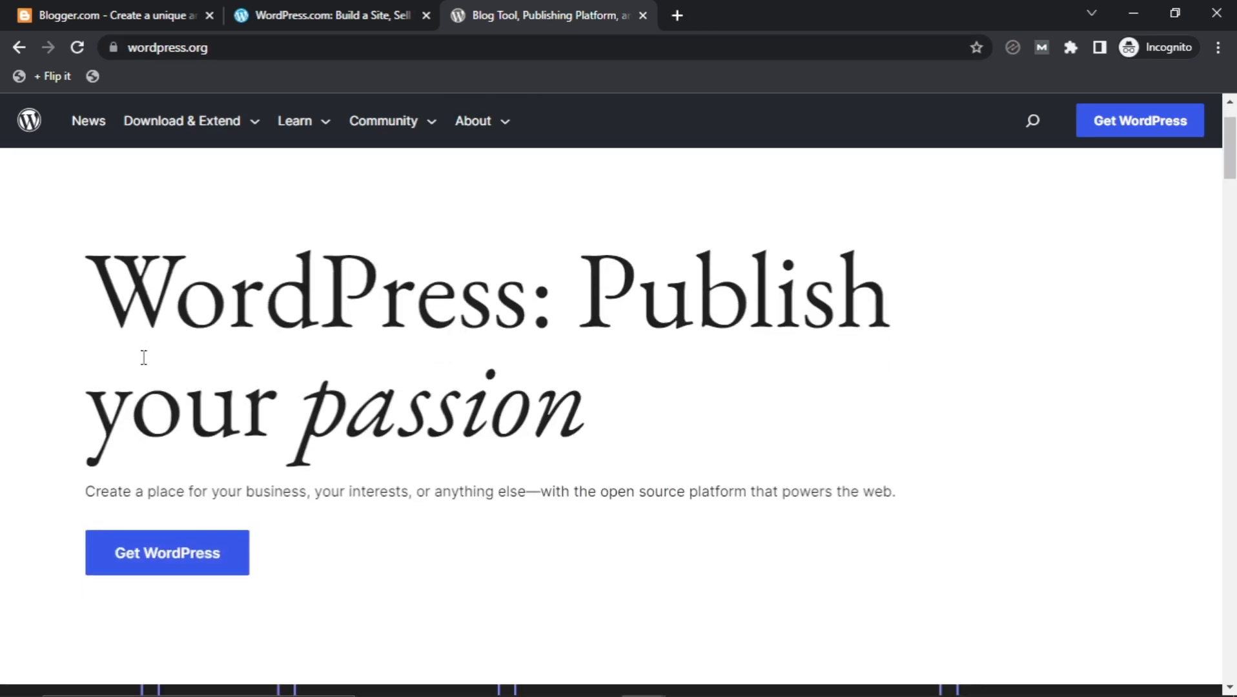
scroll(142, 357, up, 1)
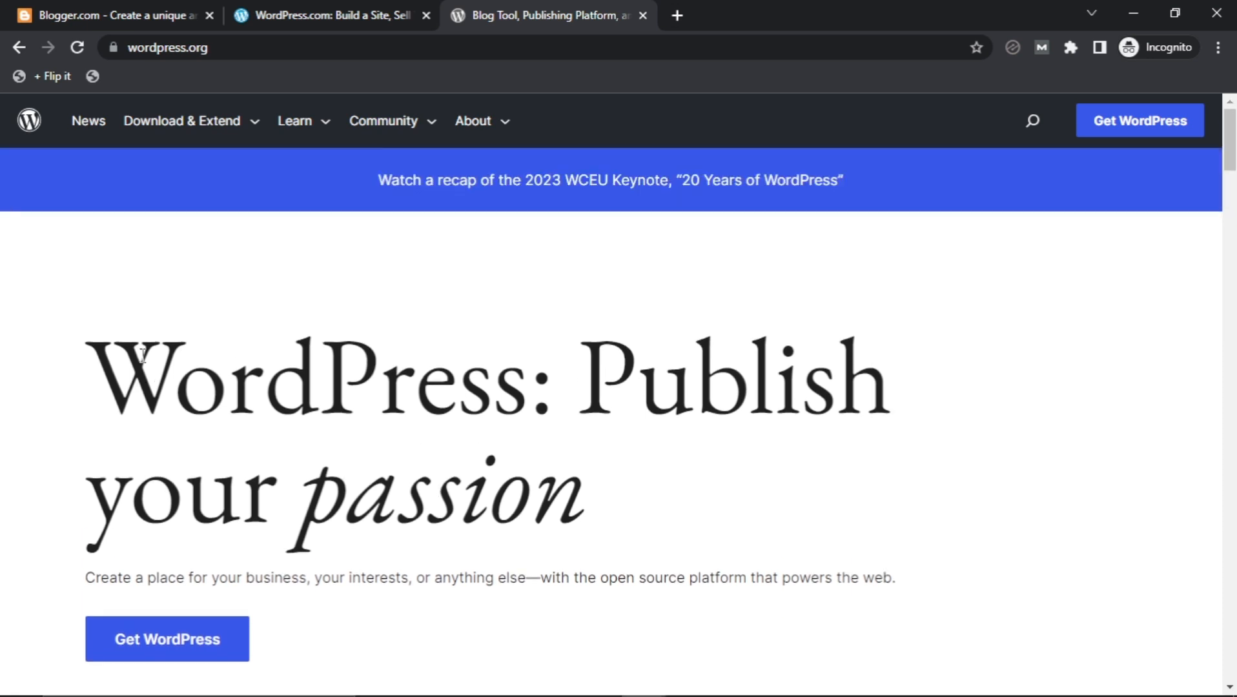
scroll(143, 356, down, 5)
scroll(138, 362, down, 2)
scroll(140, 364, up, 4)
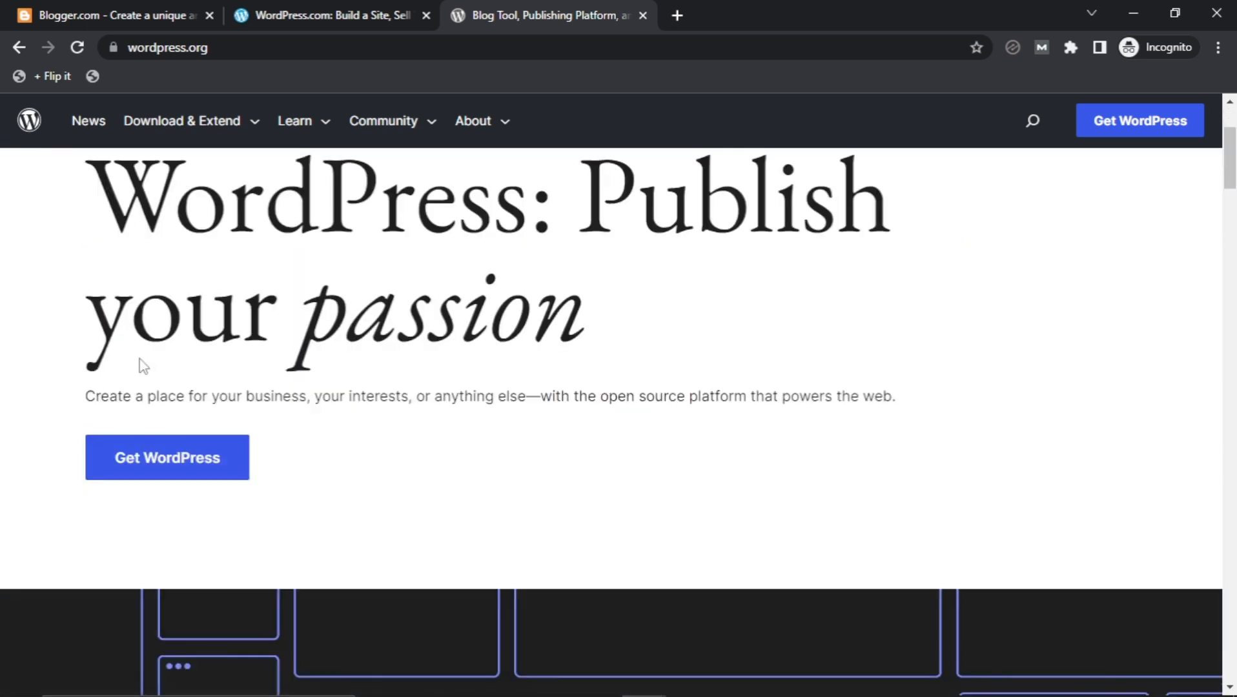
scroll(141, 358, up, 1)
scroll(141, 358, up, 1)
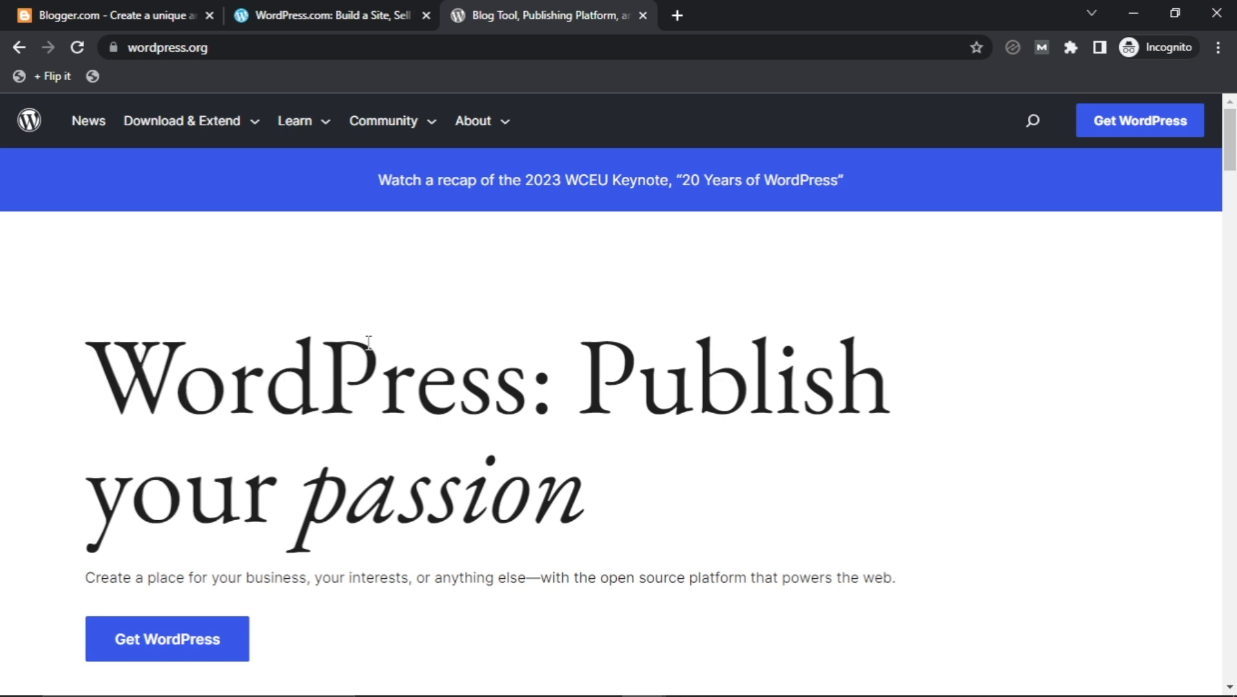
scroll(362, 345, down, 1)
scroll(340, 408, up, 1)
Flip between the WordPress.com and Blogger tabs, finishing on the Blogger landing page.
click(238, 10)
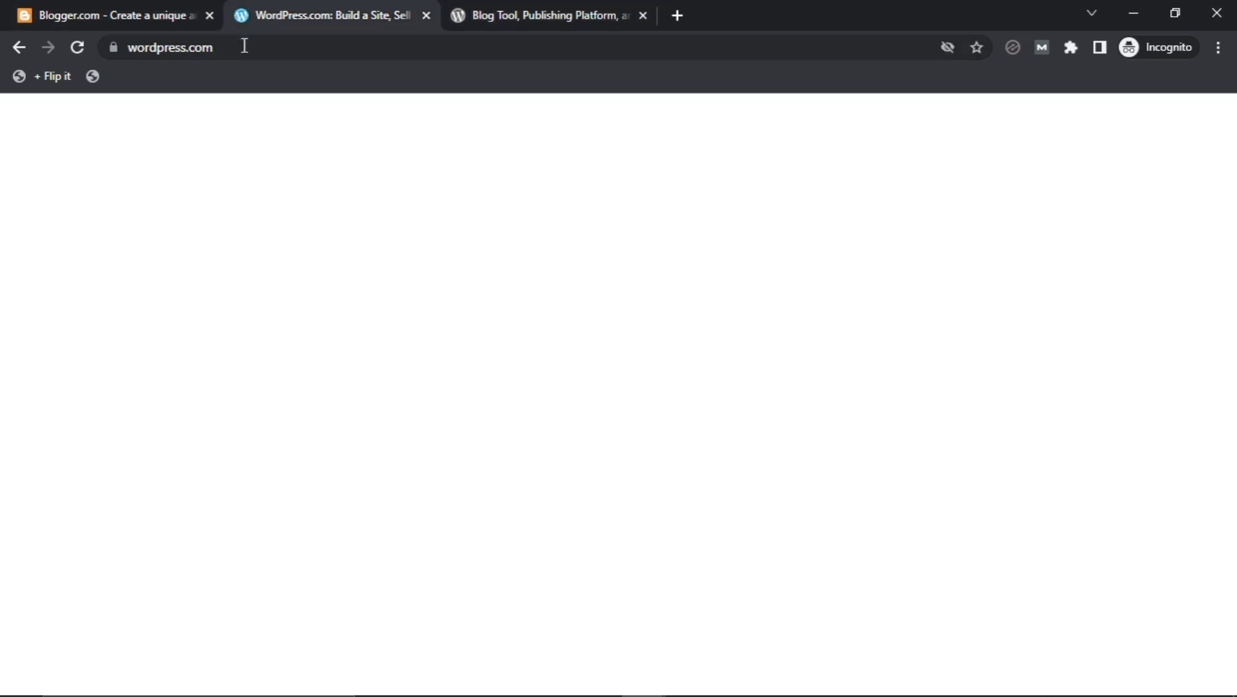
click(100, 11)
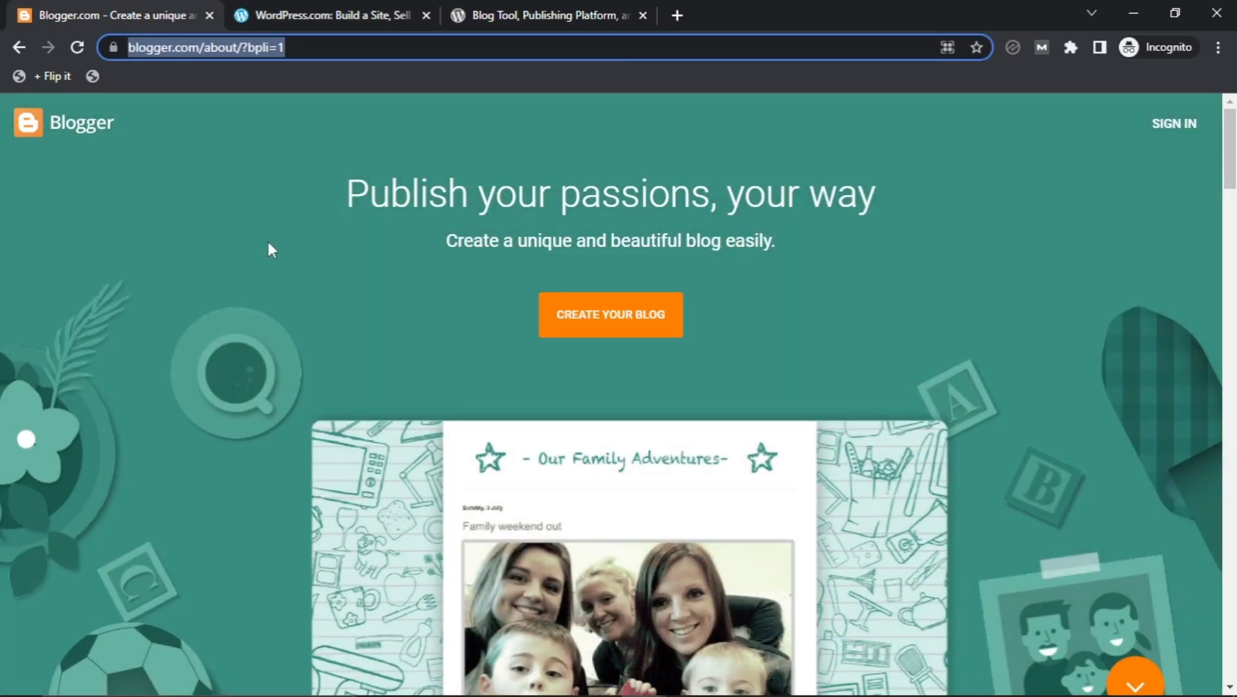
click(296, 9)
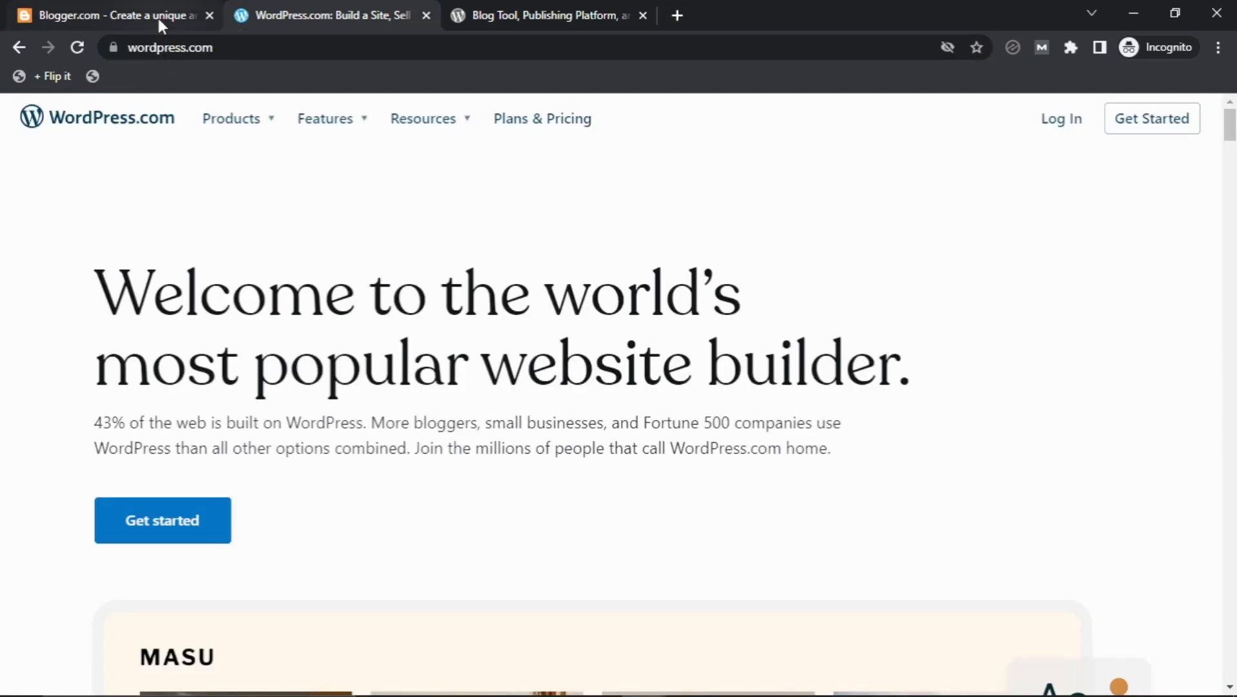
click(159, 15)
click(316, 15)
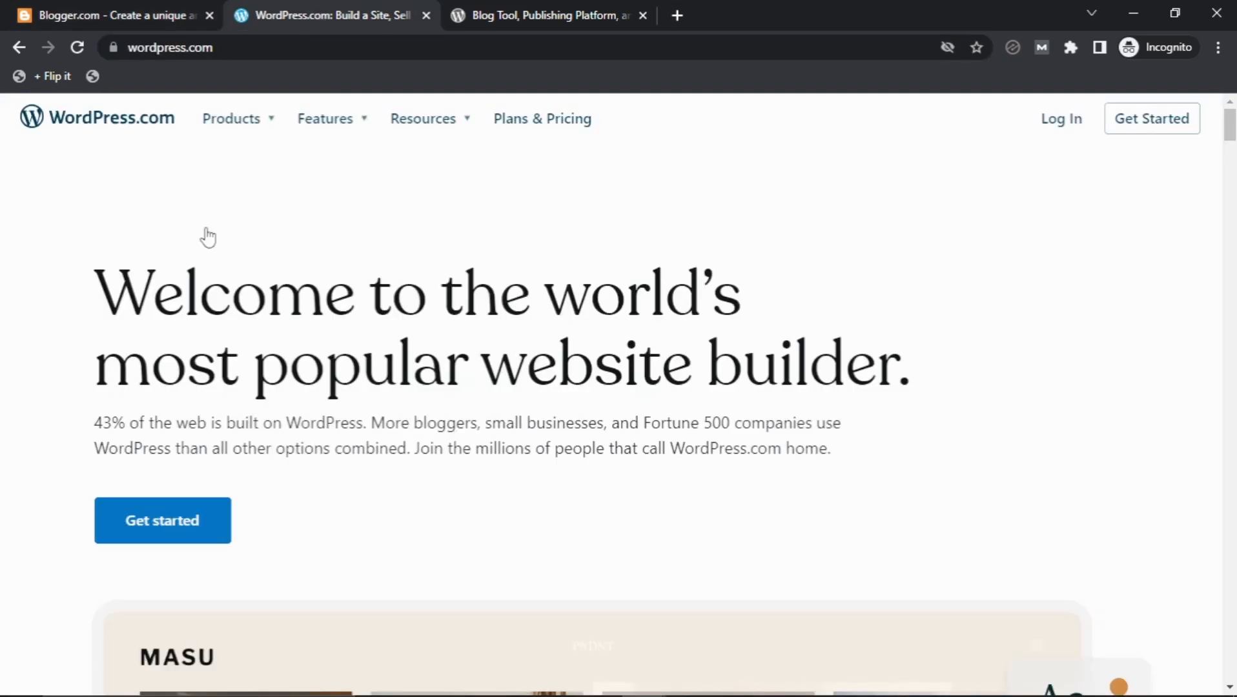
click(143, 16)
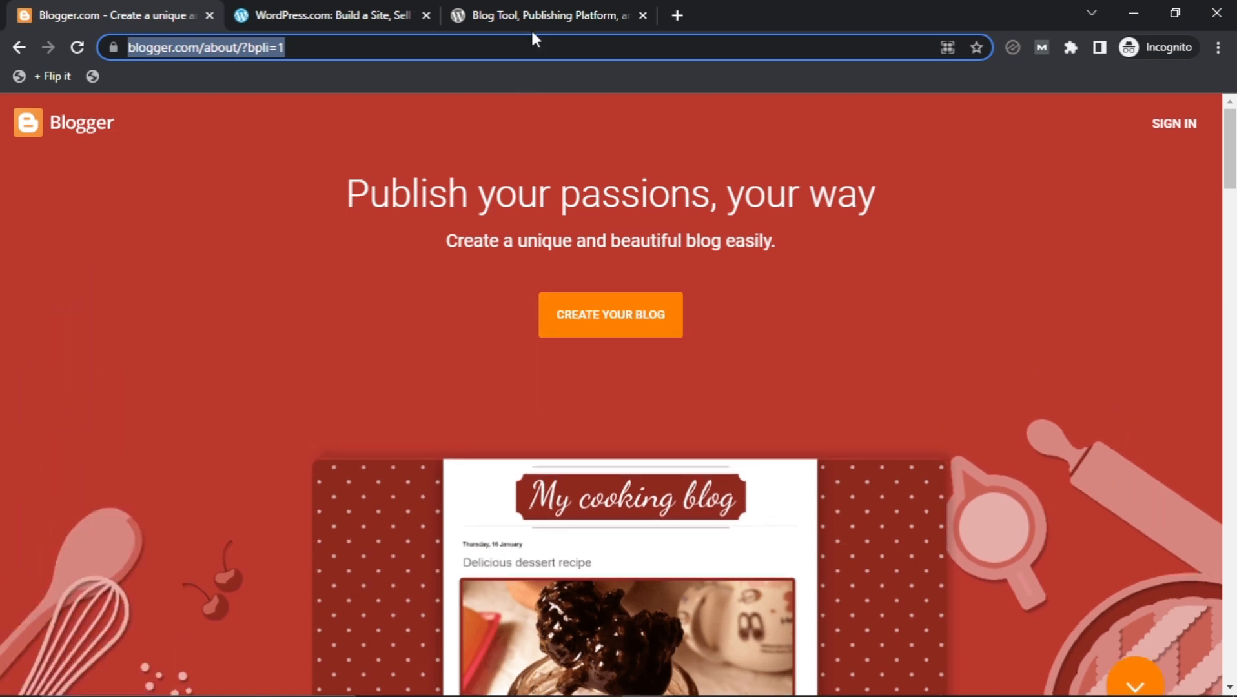
Scroll through the wordpress.org homepage and open its Get WordPress download page.
click(535, 15)
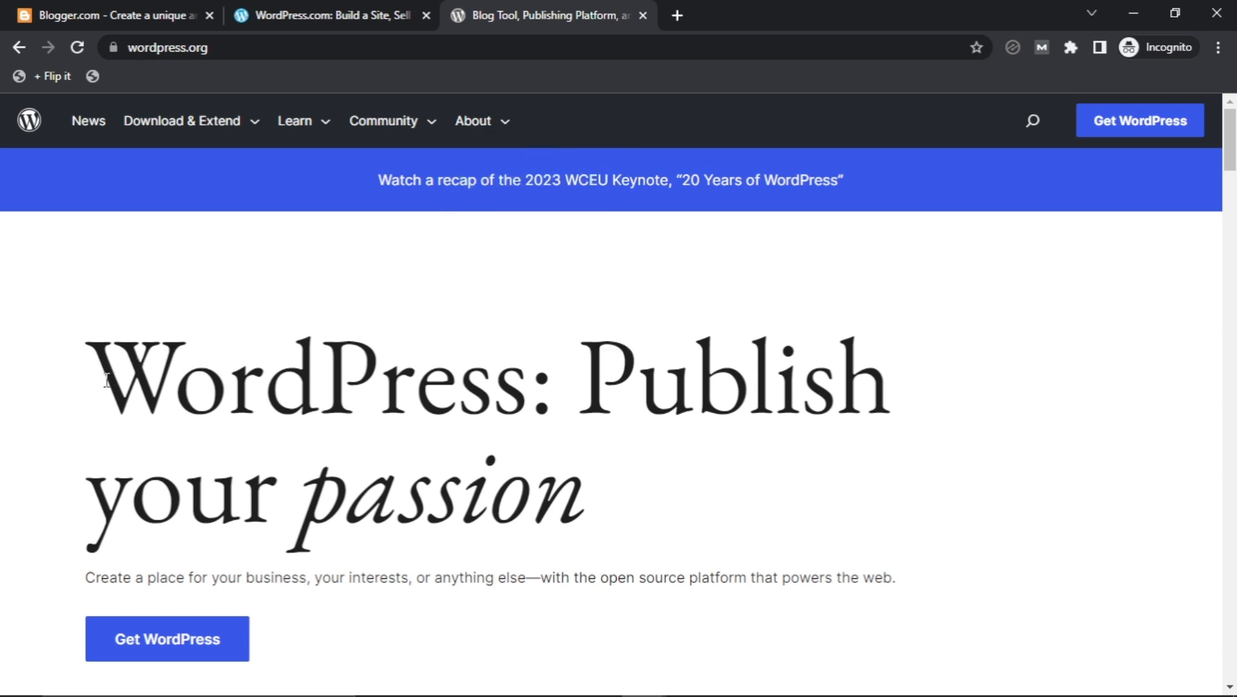
scroll(119, 394, down, 15)
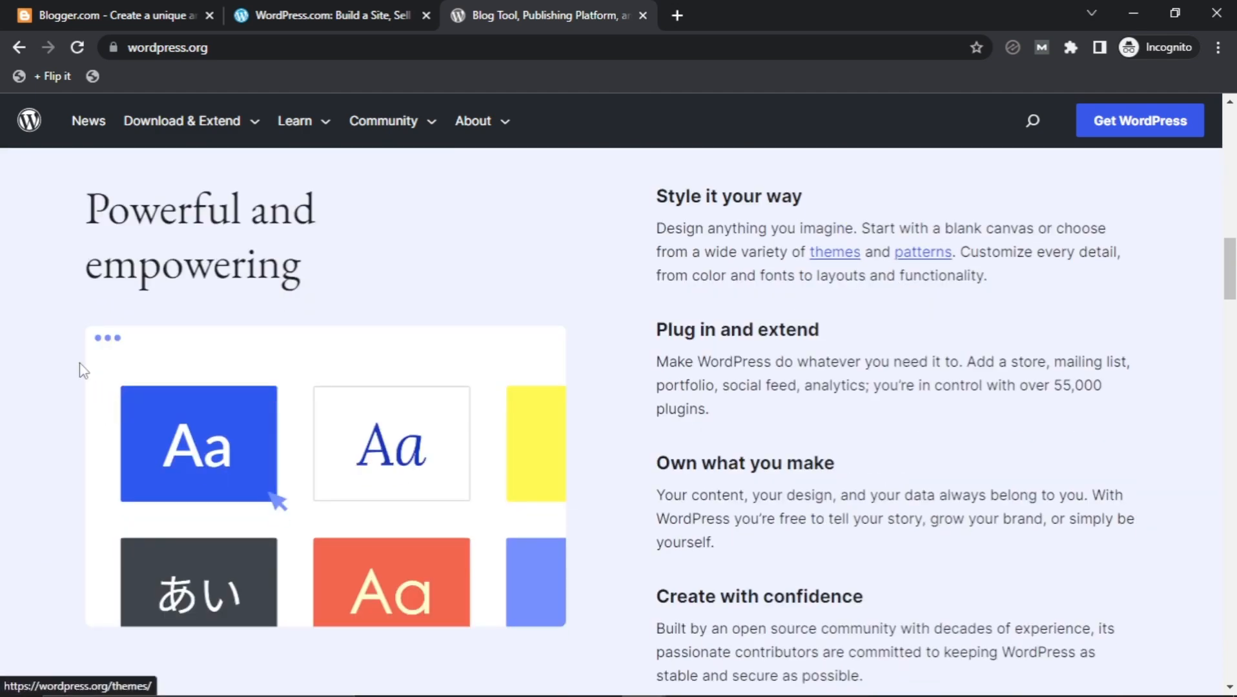
scroll(63, 343, down, 10)
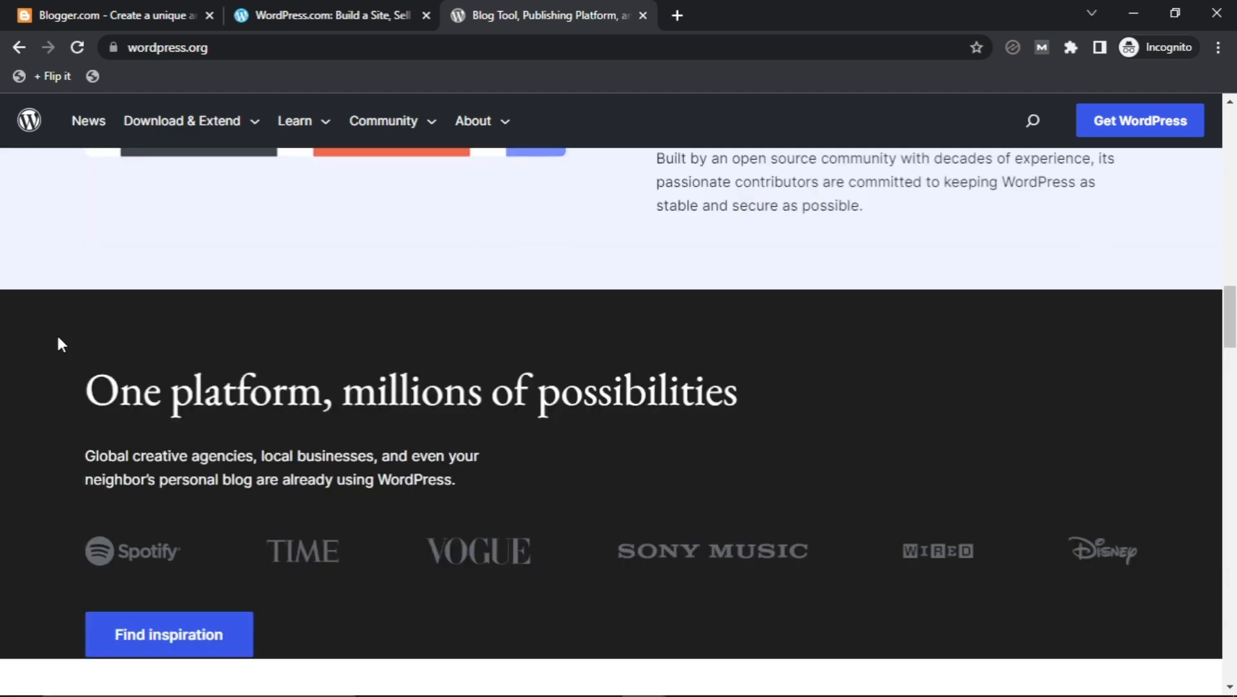
scroll(56, 335, down, 10)
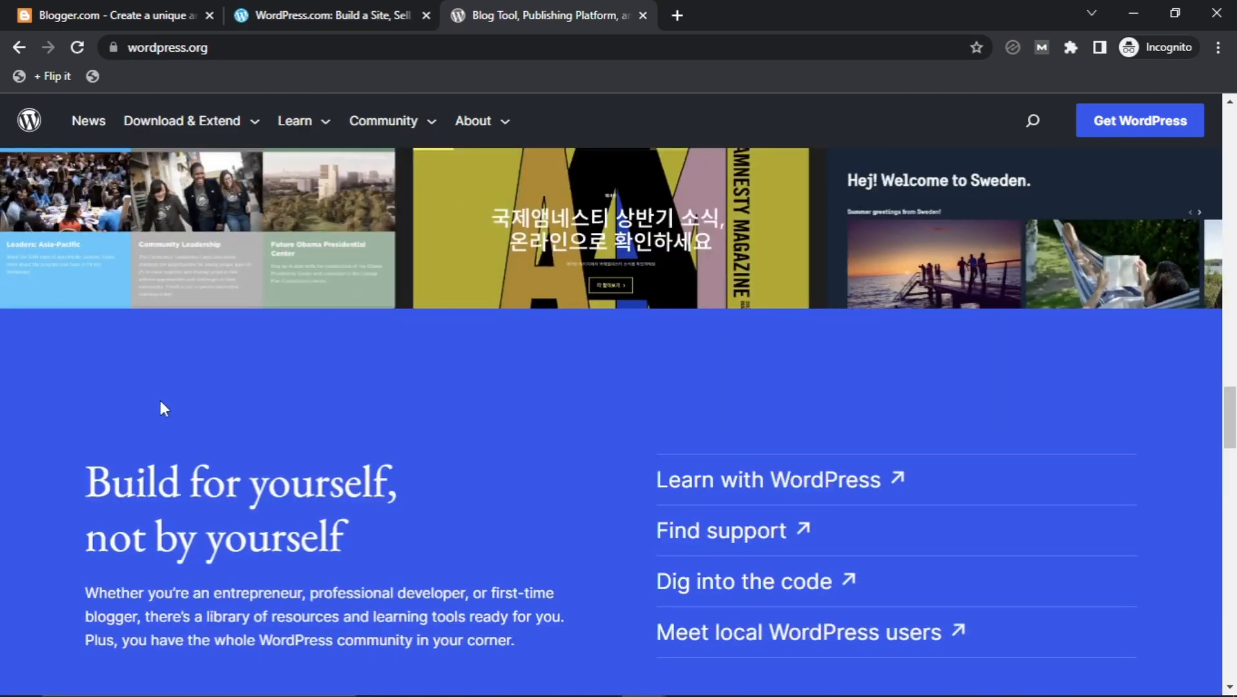
drag(1233, 418, 1233, 129)
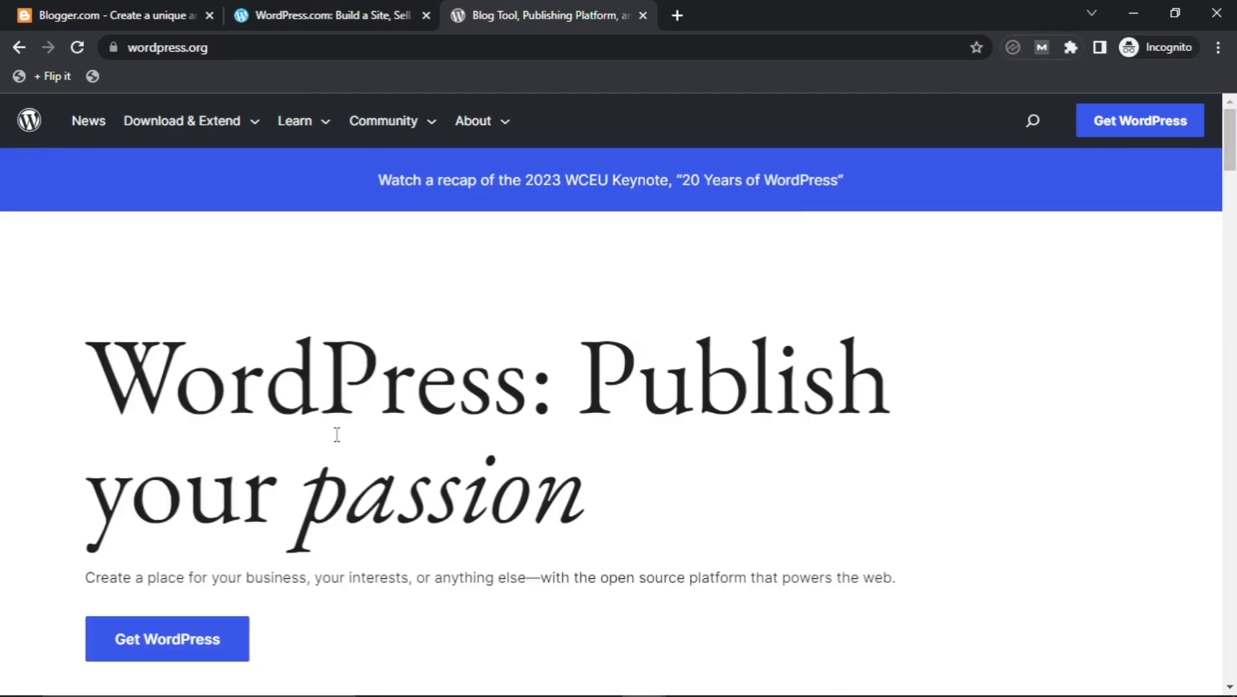
scroll(334, 433, down, 3)
click(183, 464)
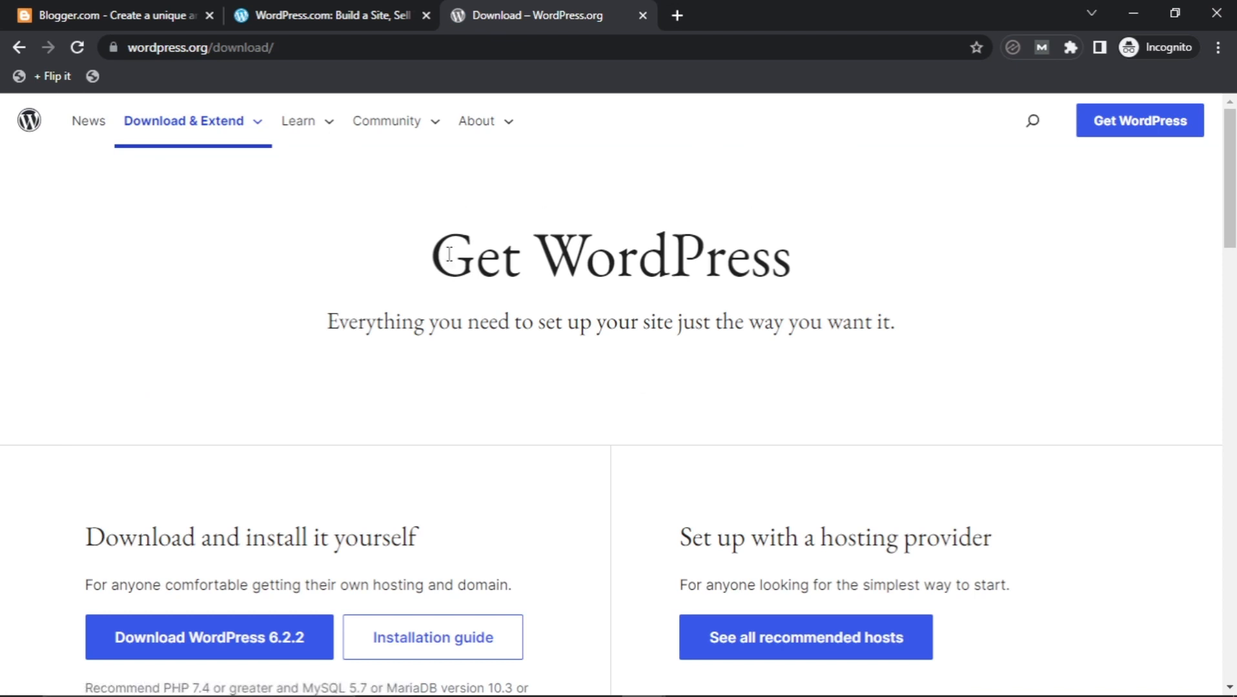
Close both WordPress tabs, go to blogger.com, and start creating a blog to reach sign-in.
click(642, 15)
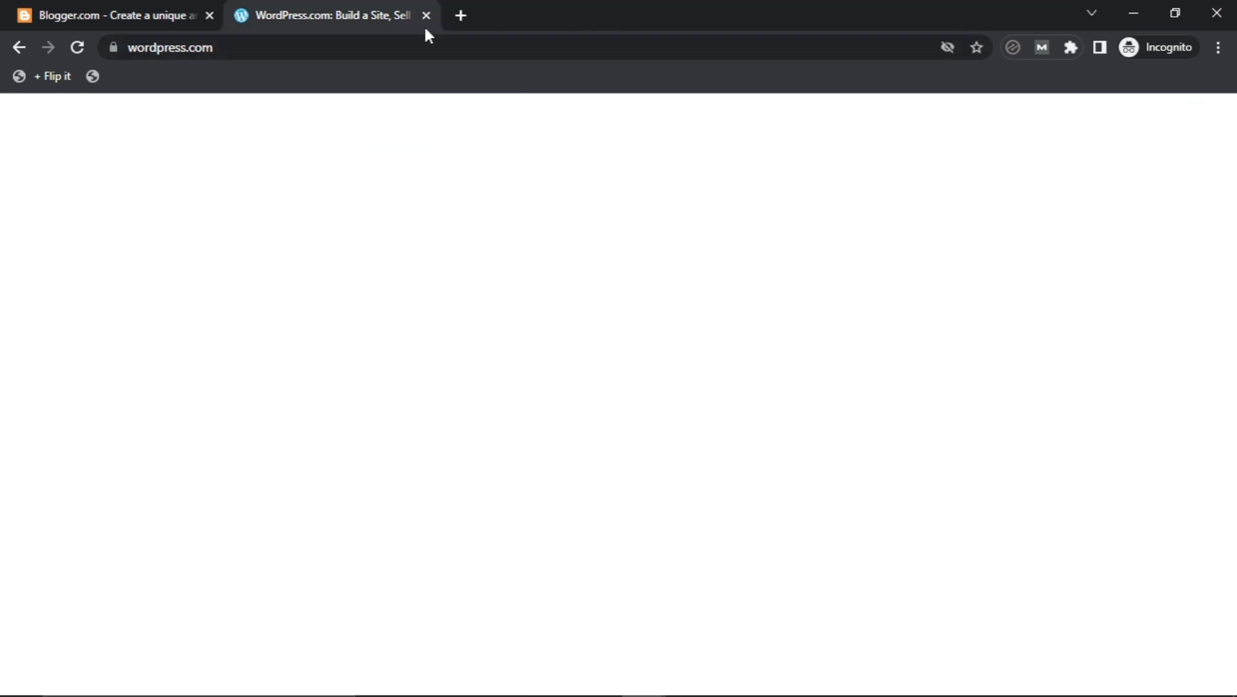
click(425, 16)
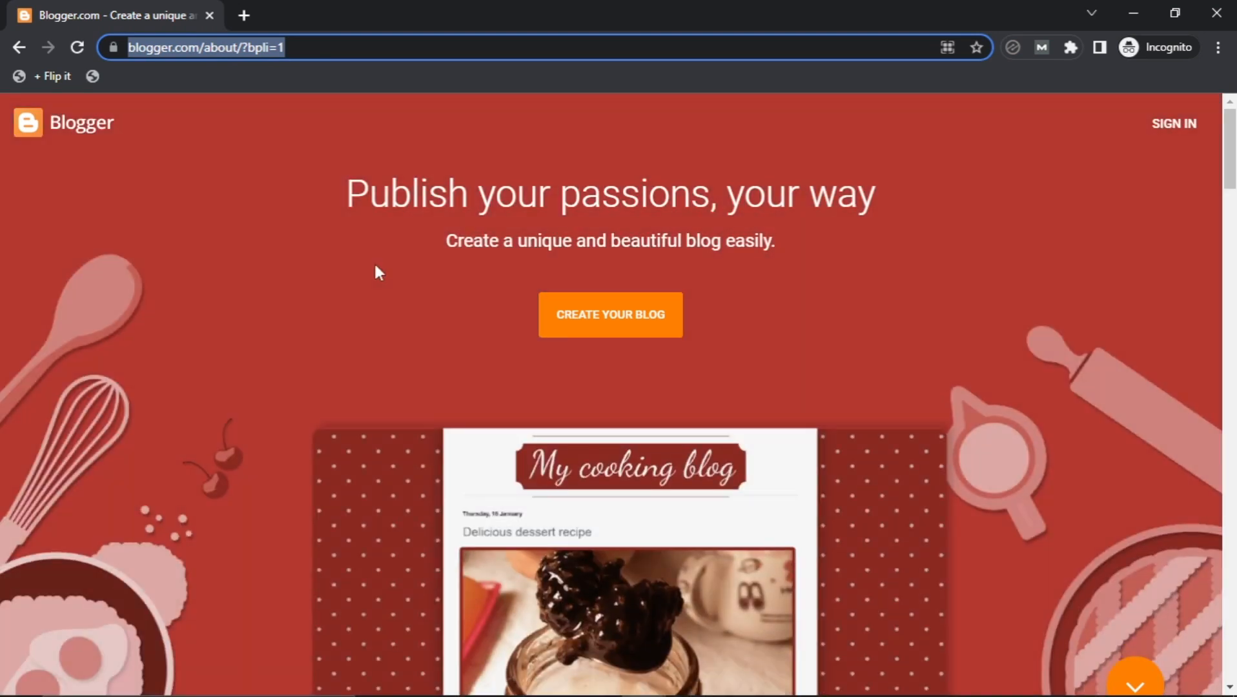
text(blogger.com)
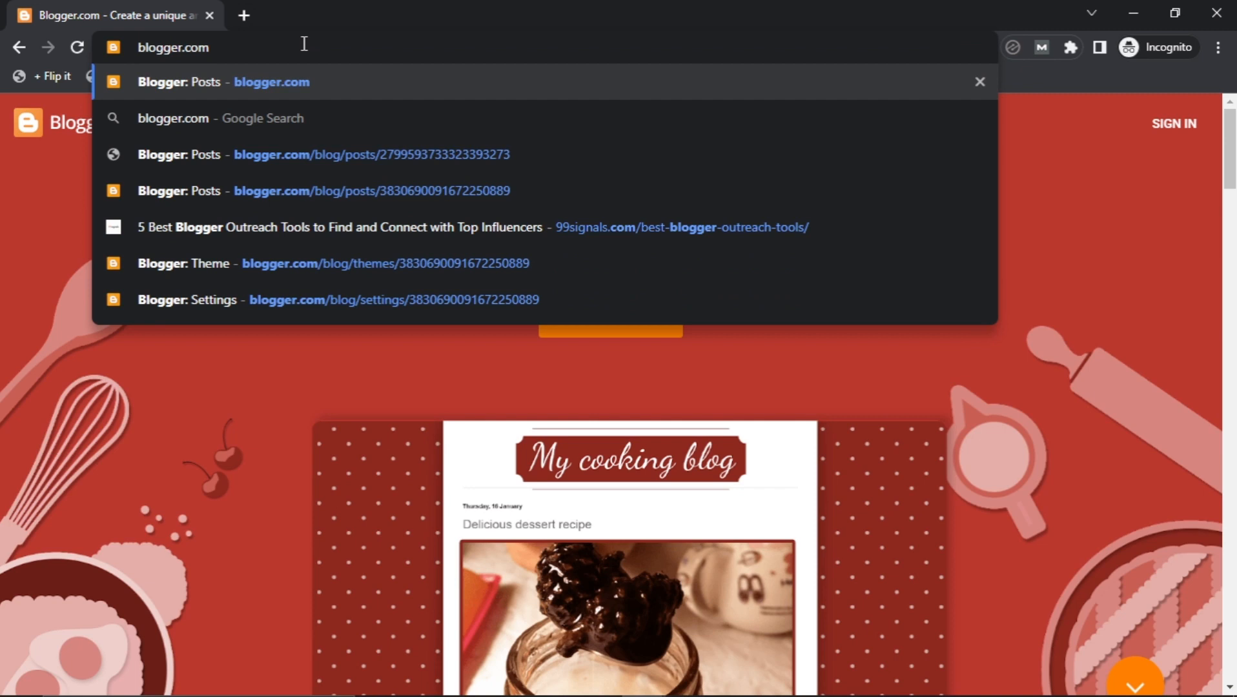
key(Return)
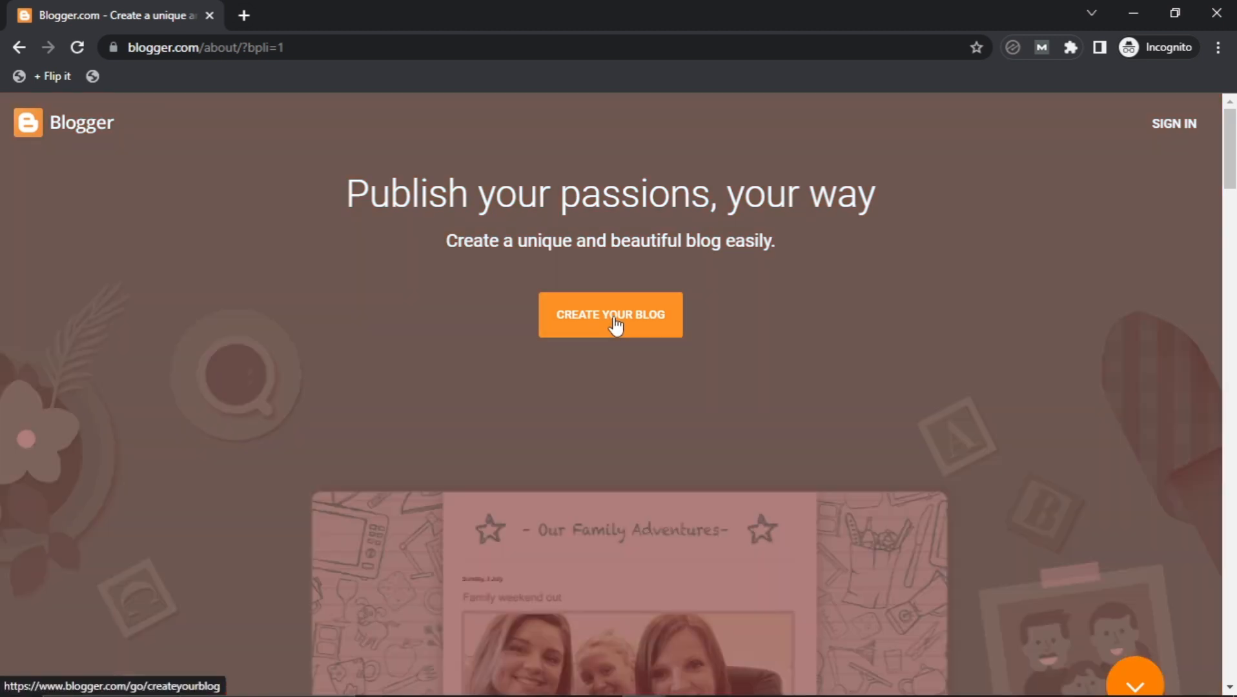
click(632, 306)
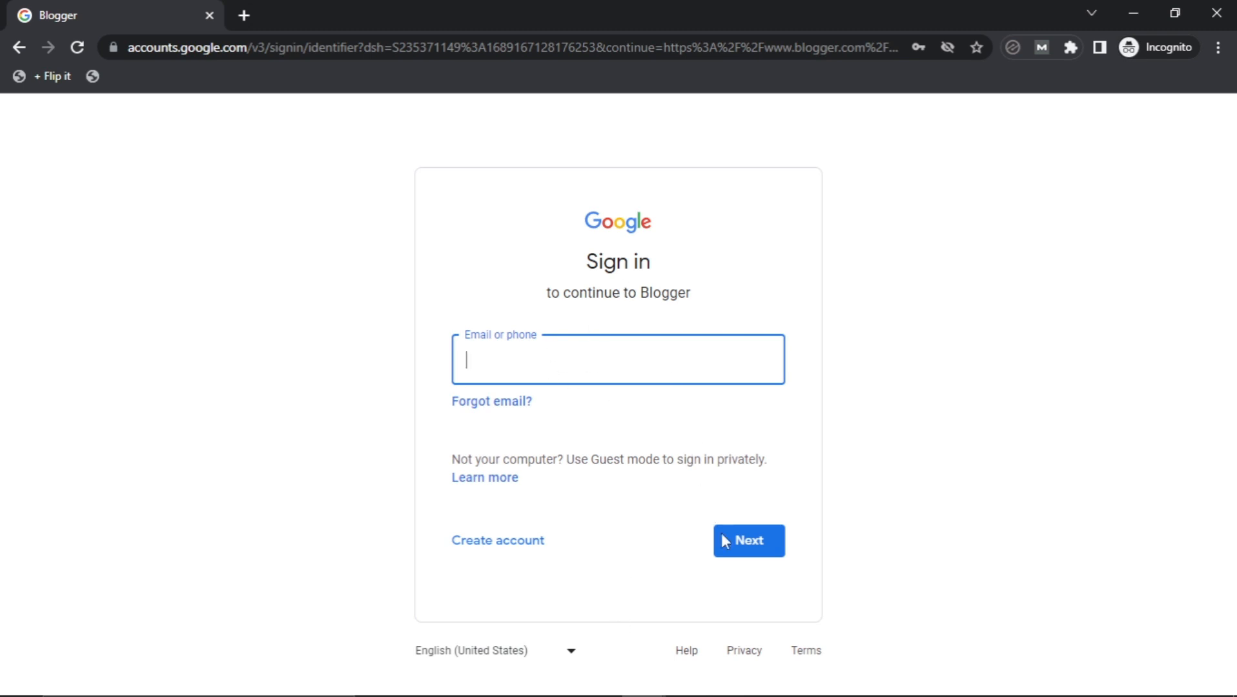
Bring forward the already signed-in Chrome window showing Blogger's Reading List.
mouse_move(645, 694)
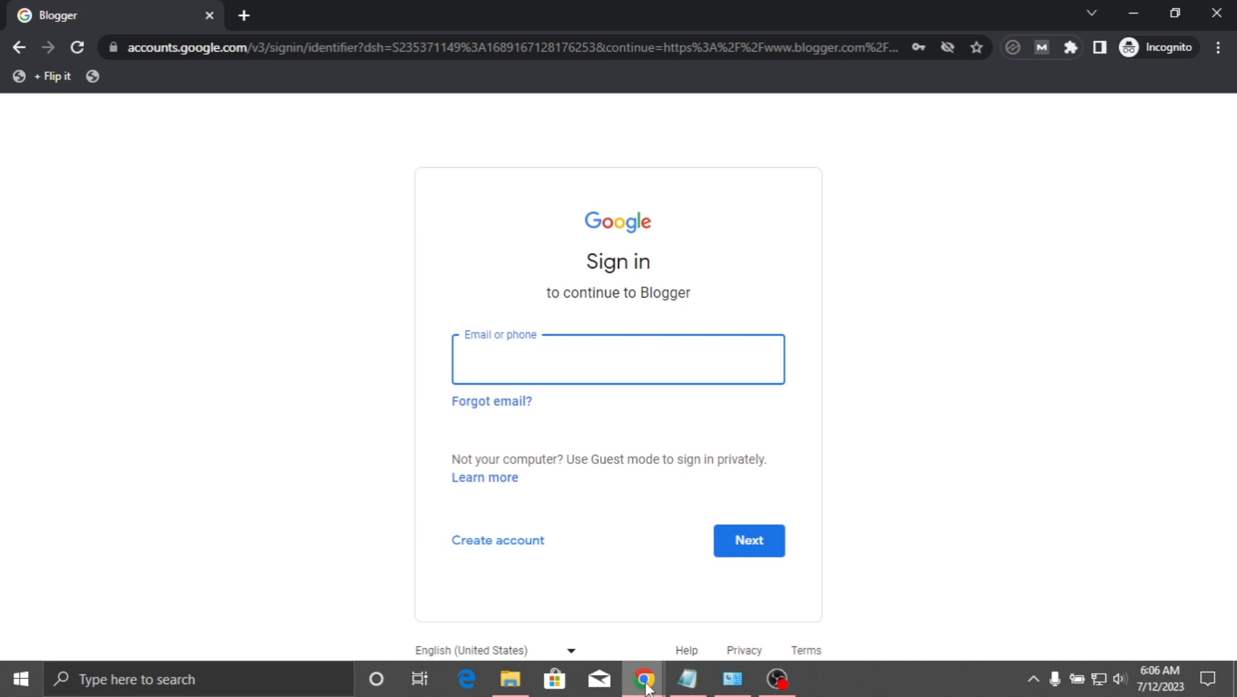
click(574, 613)
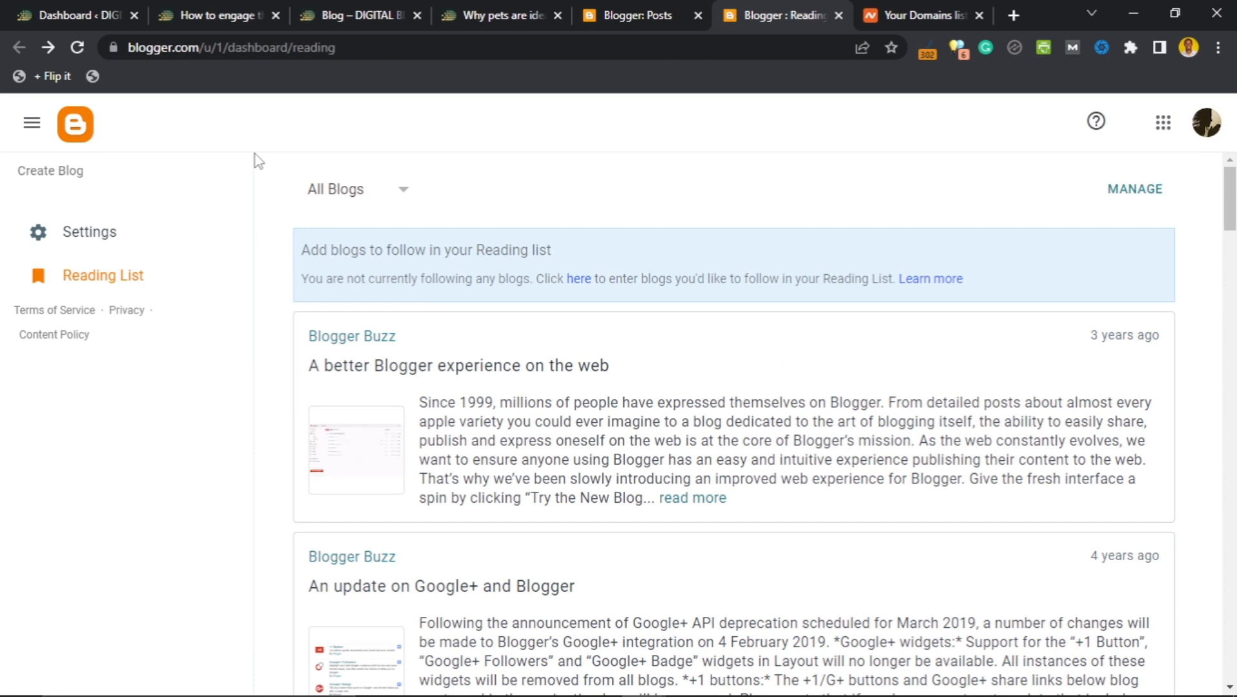
Create a new blog titled 'Digital Biz Web', dropping the tagline, and continue to the address.
click(55, 174)
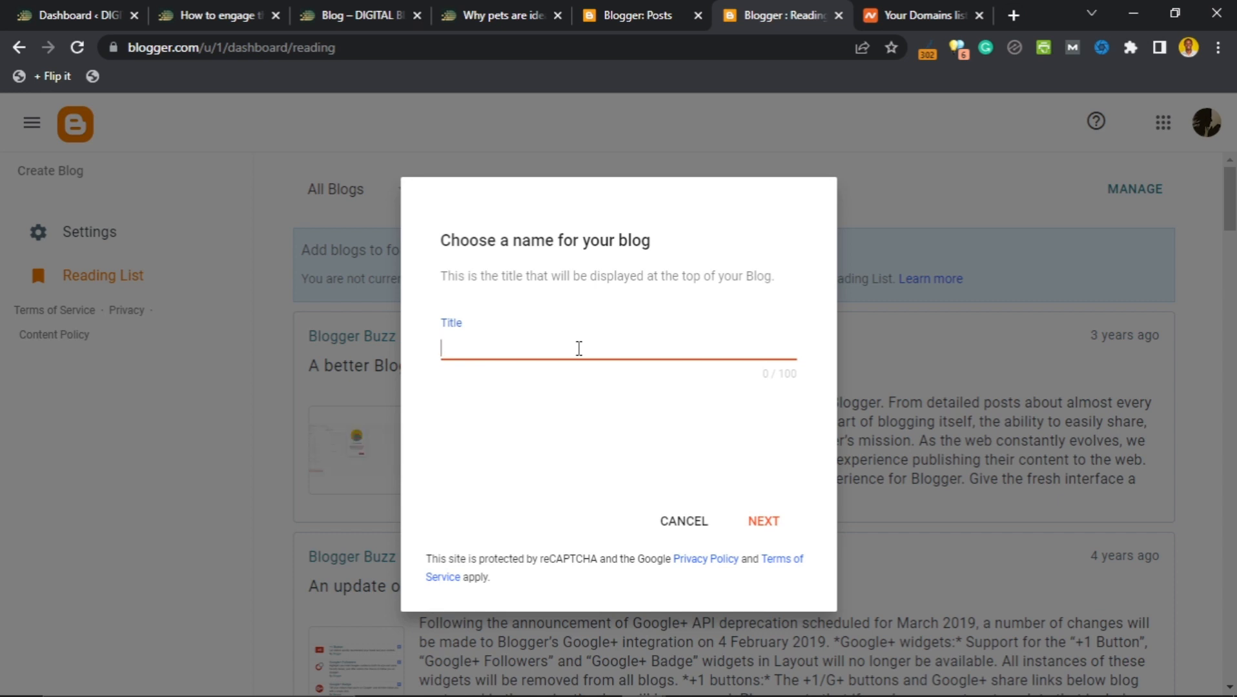
text(ita)
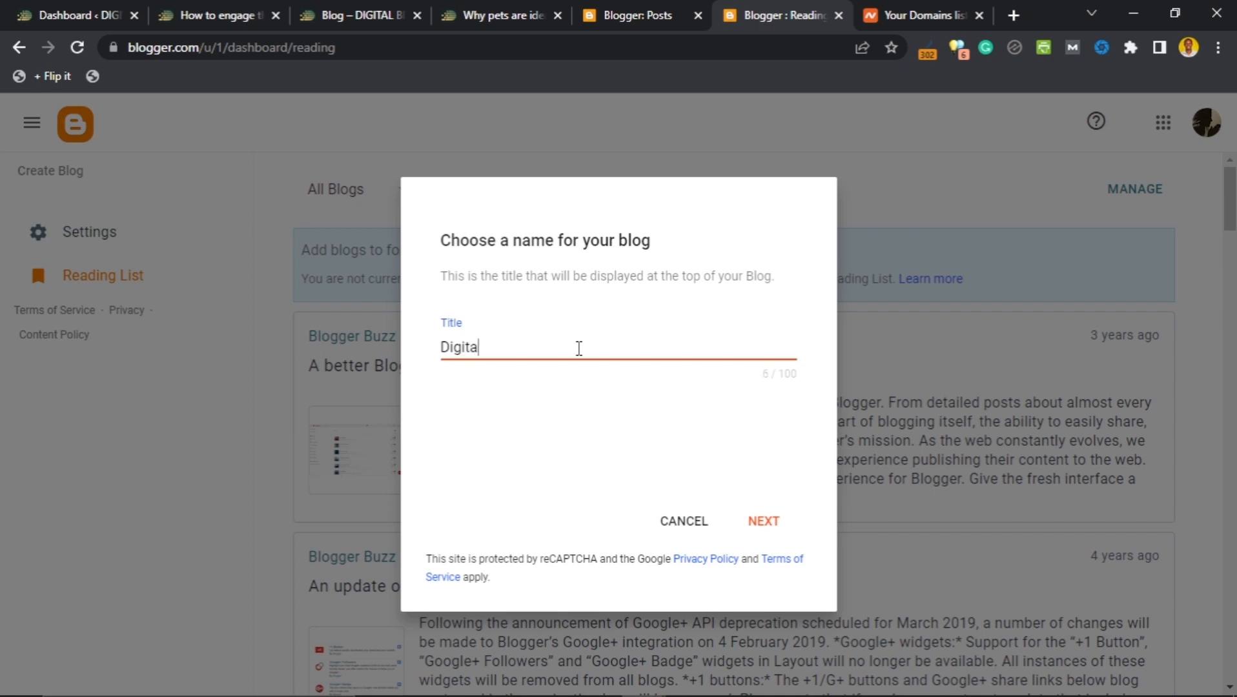
text(l Biz Web)
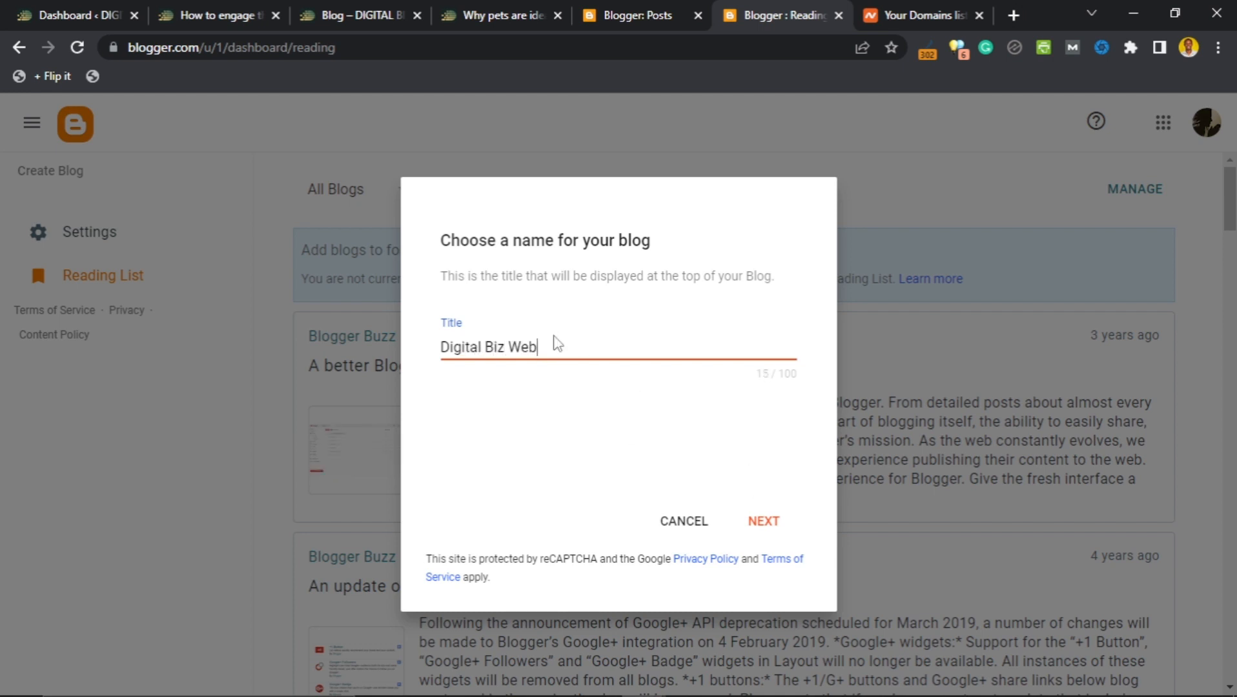
text( - Learn How ot )
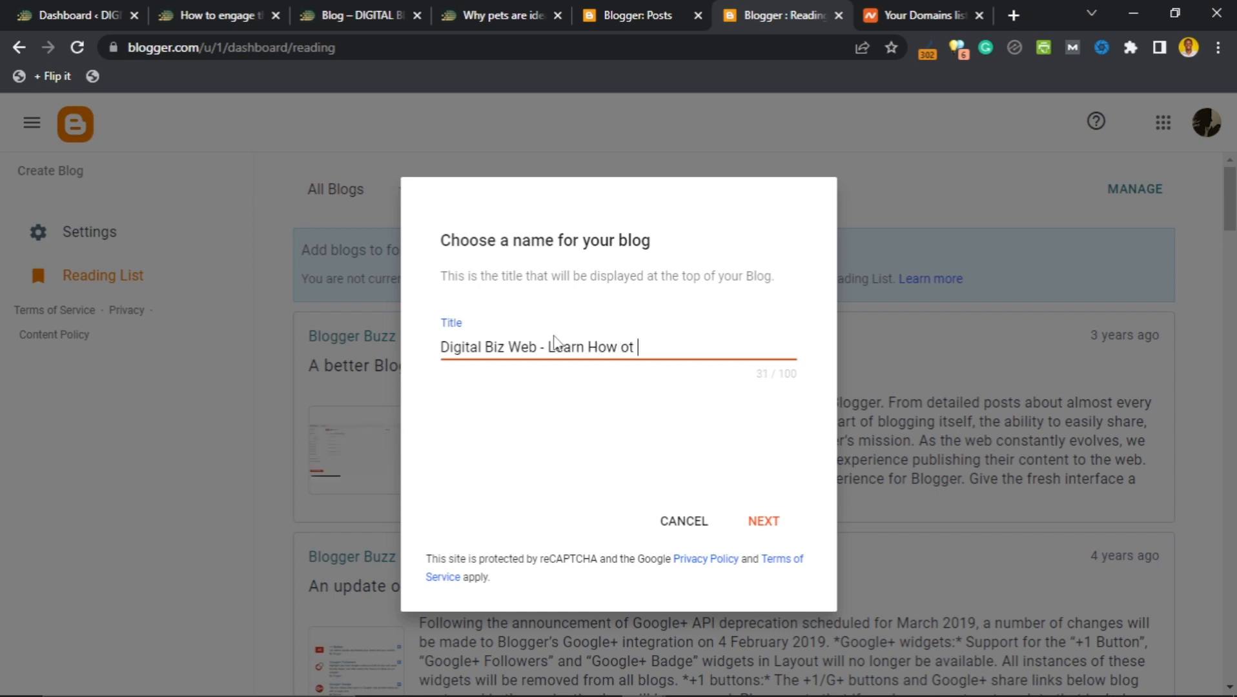
key(BackSpace)
key(BackSpace)
key(BackSpace)
text(to Blog)
shift+click(538, 348)
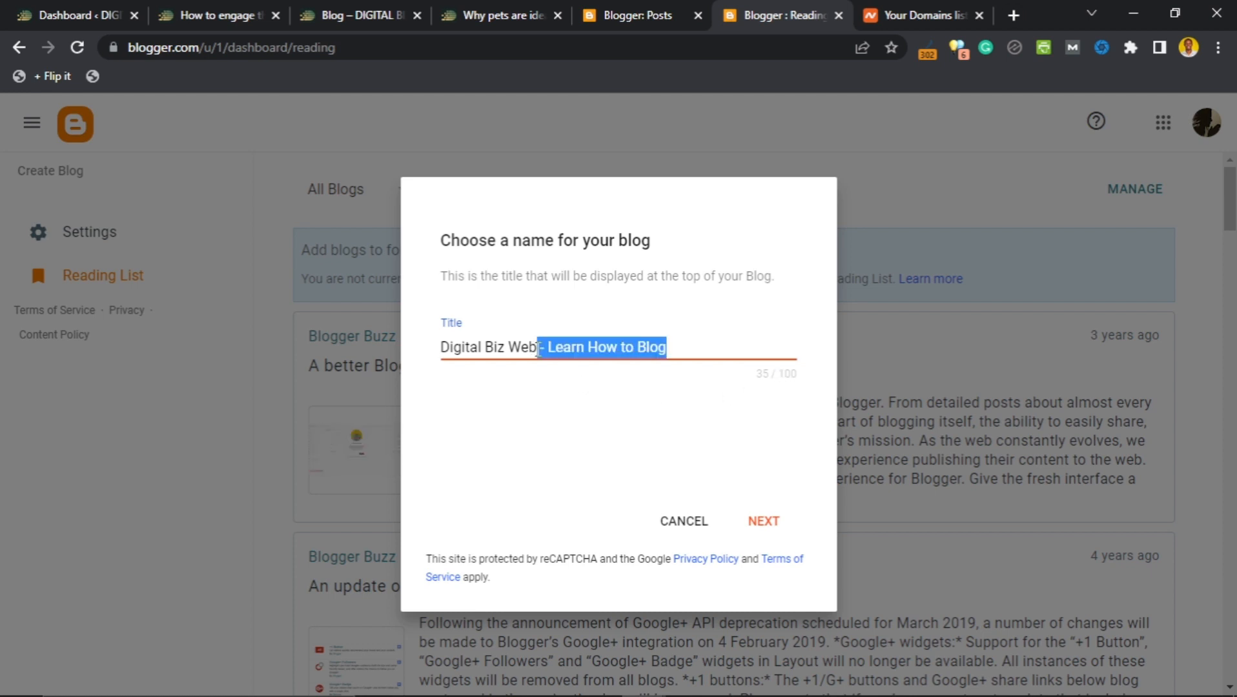
key(BackSpace)
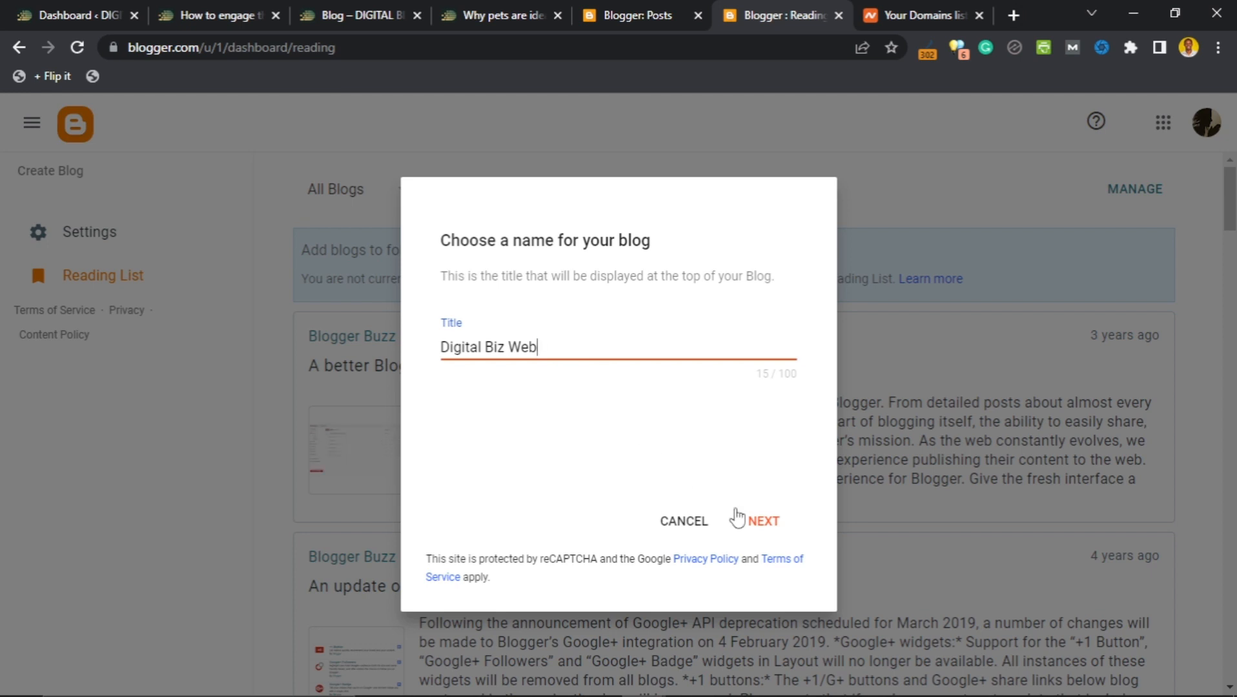
click(763, 523)
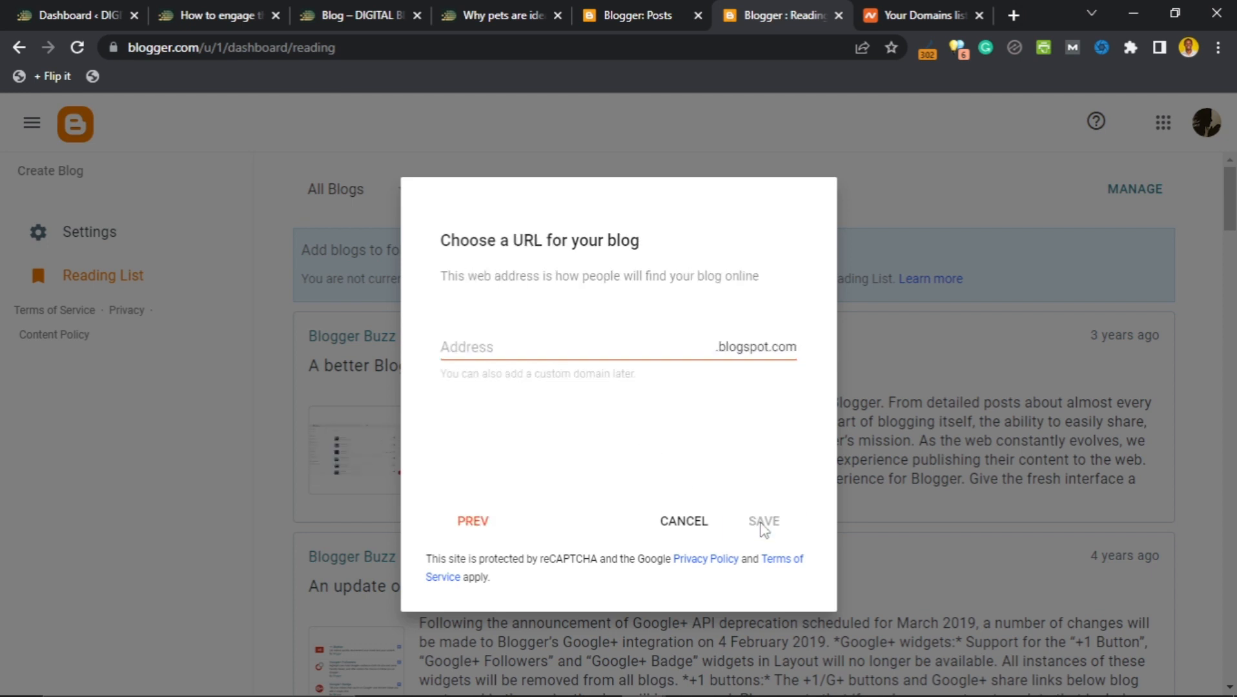
Enter 'digitalbizweb' as the address, briefly try 'wordpress', restore it, and save.
click(546, 350)
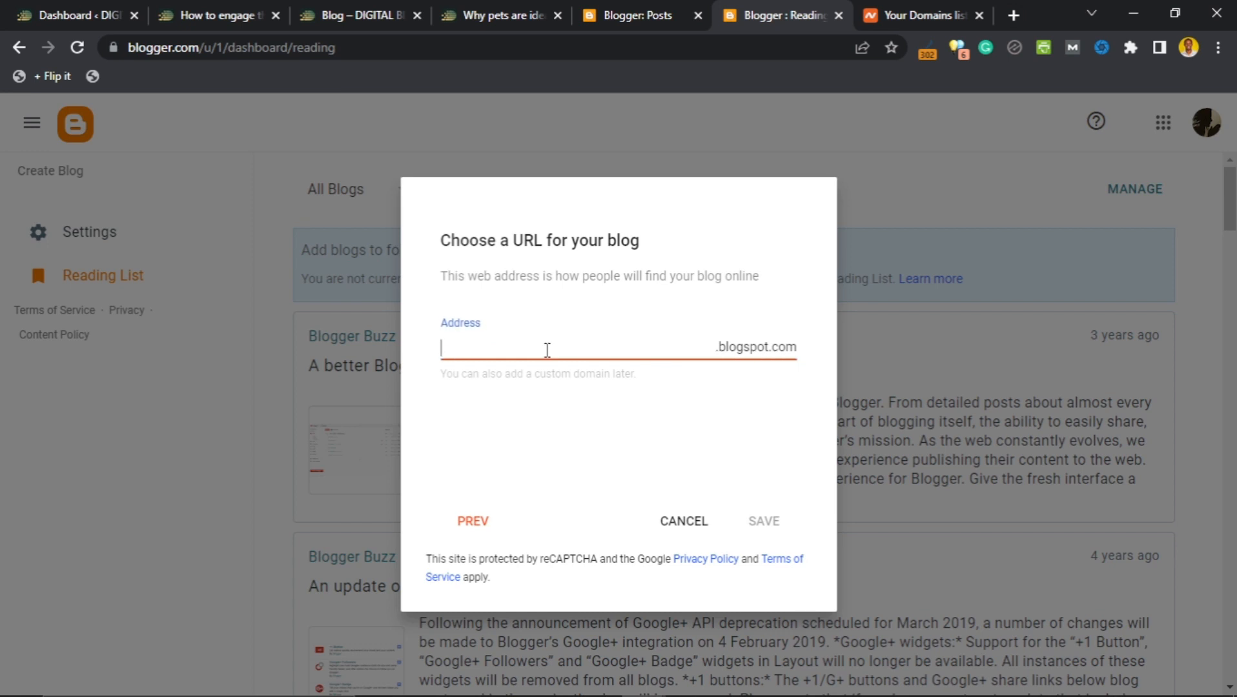
text(digitalbizweb)
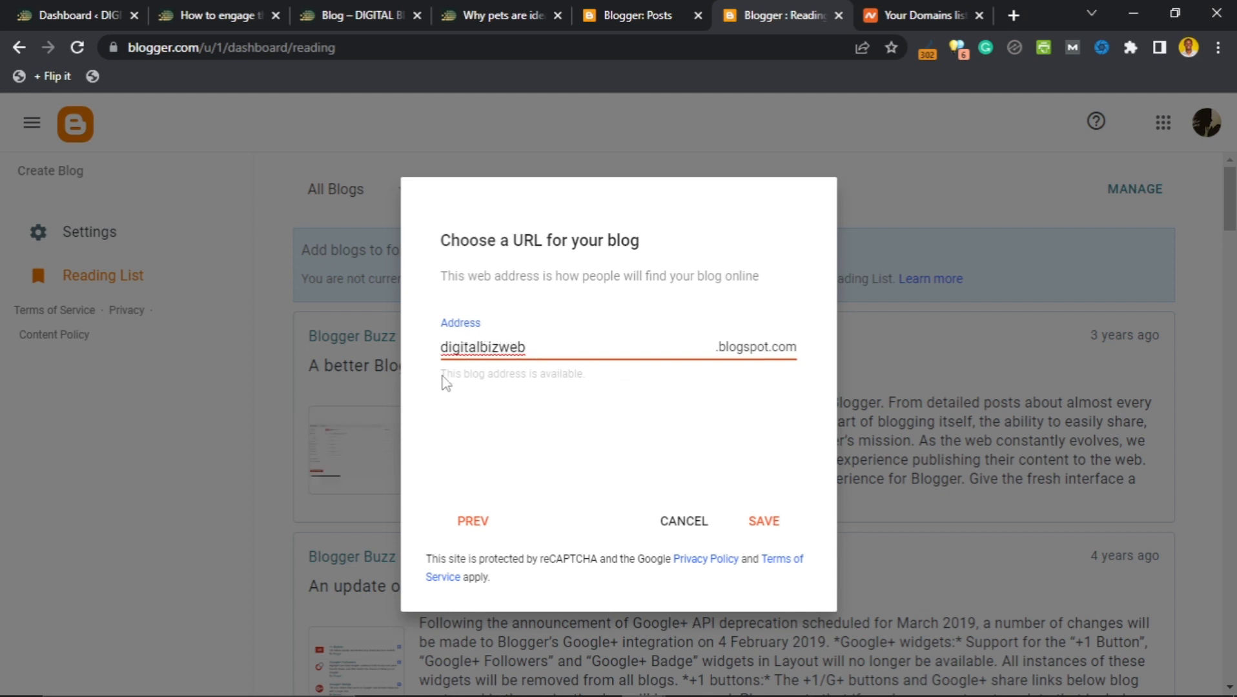
click(443, 378)
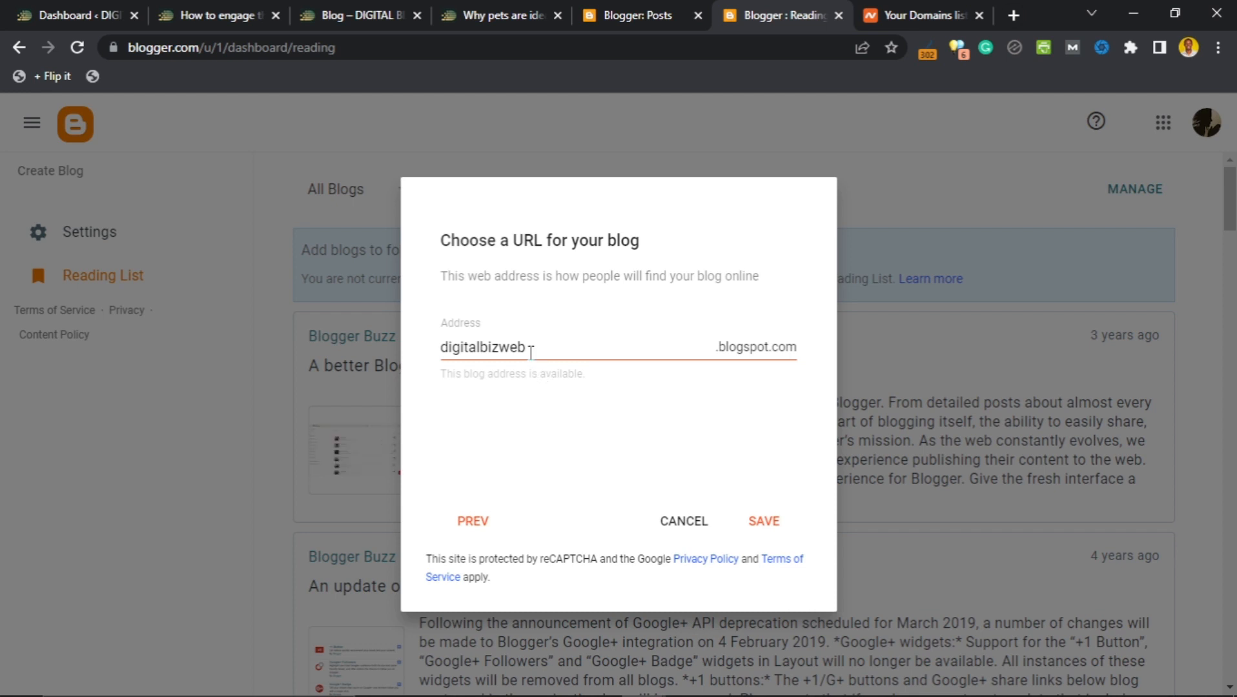
drag(528, 348, 441, 349)
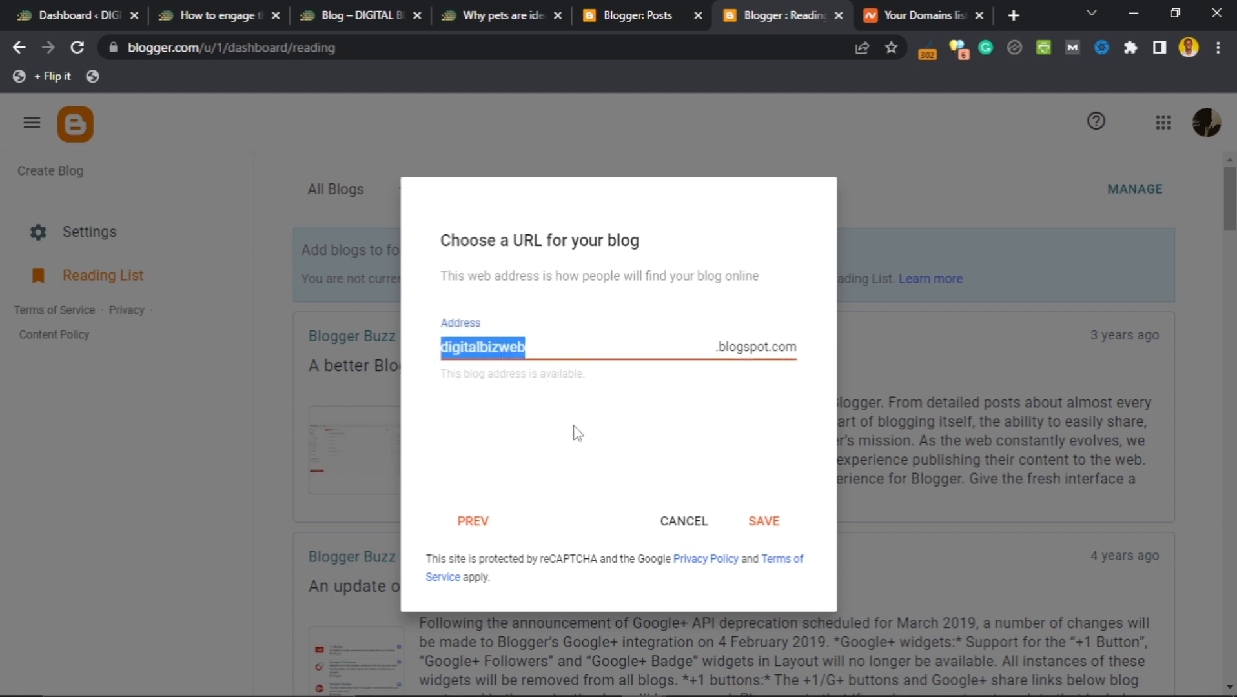
text(wordpres)
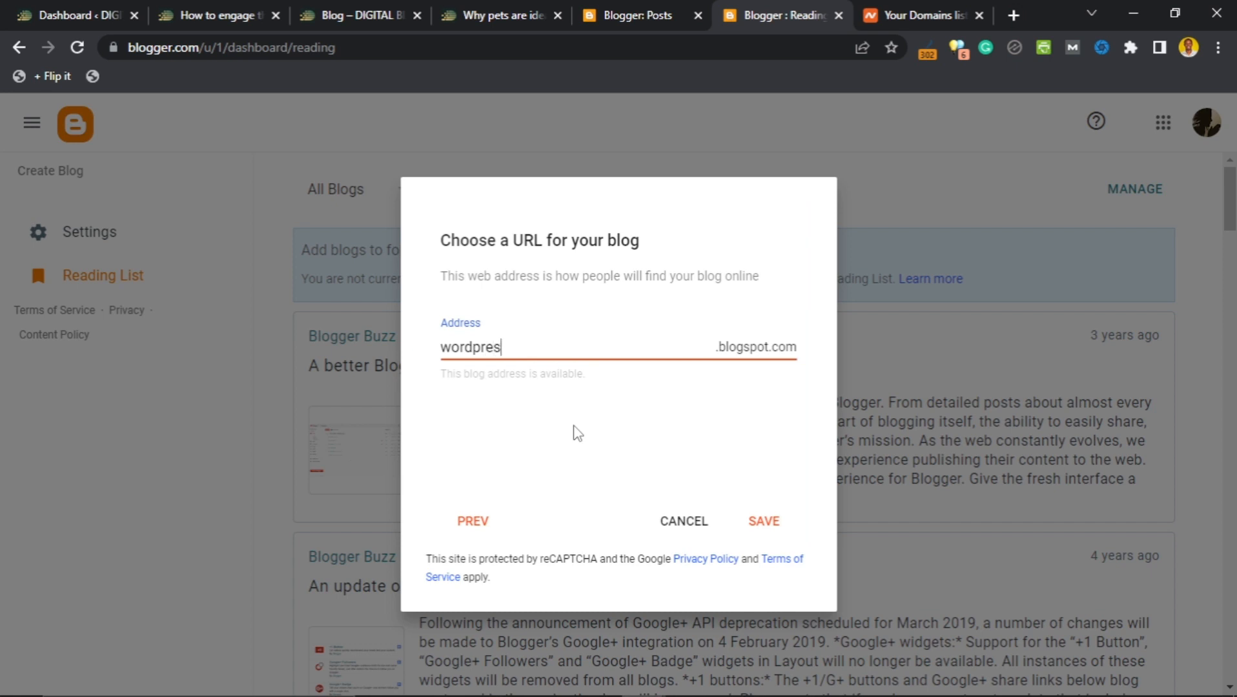
text(s)
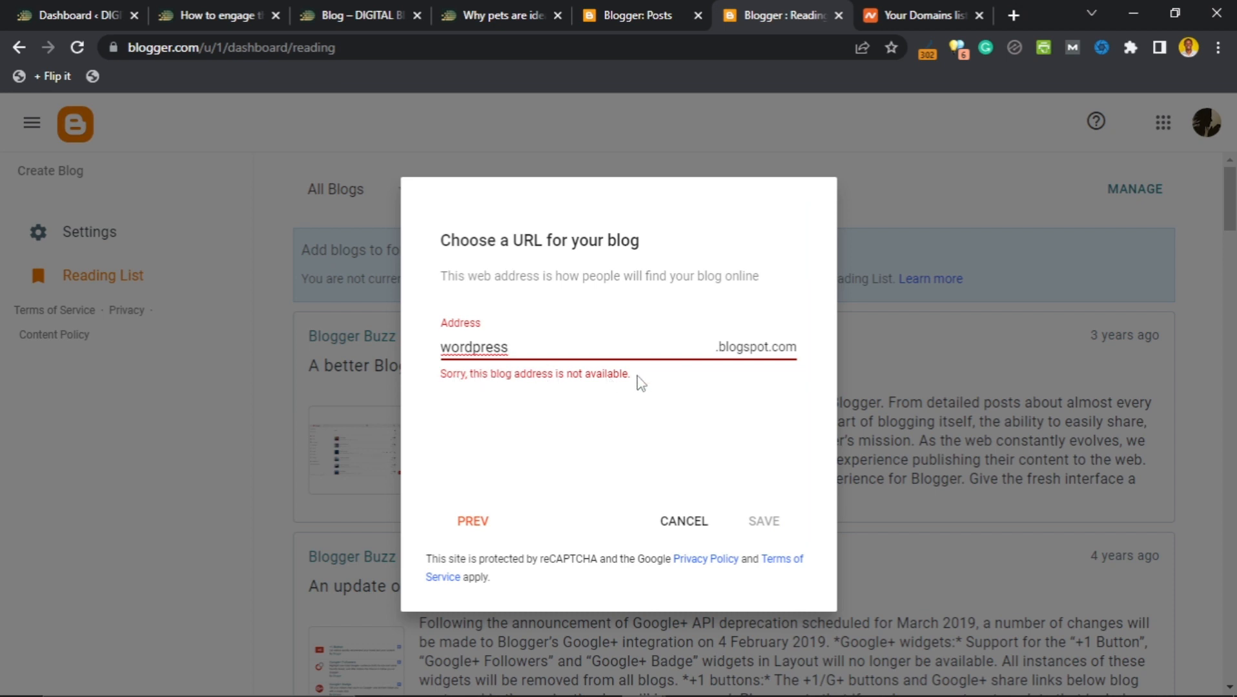
key(ctrl+z)
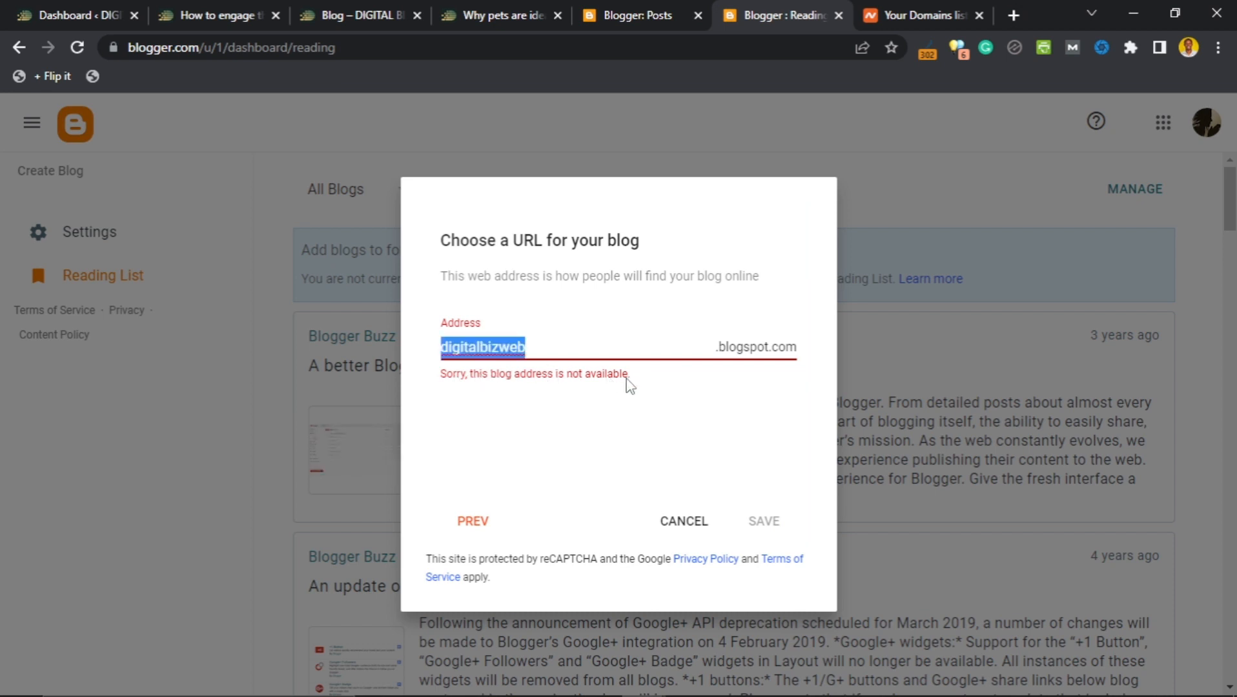
click(594, 418)
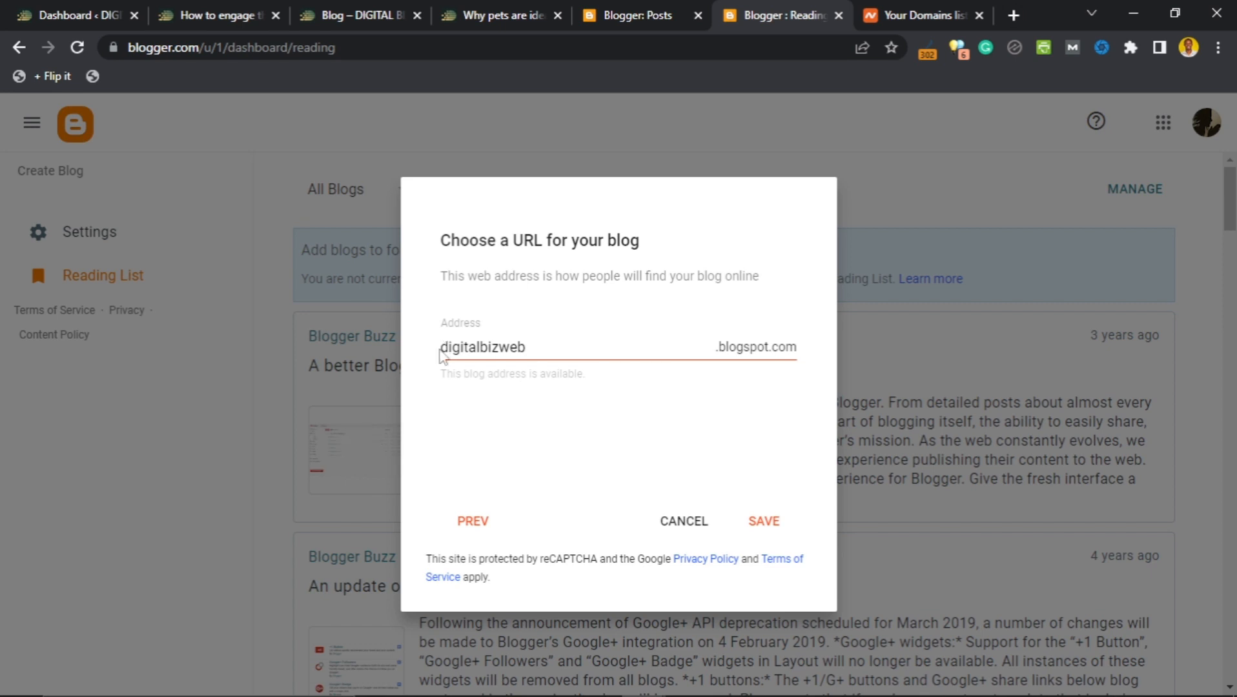
drag(448, 347, 741, 354)
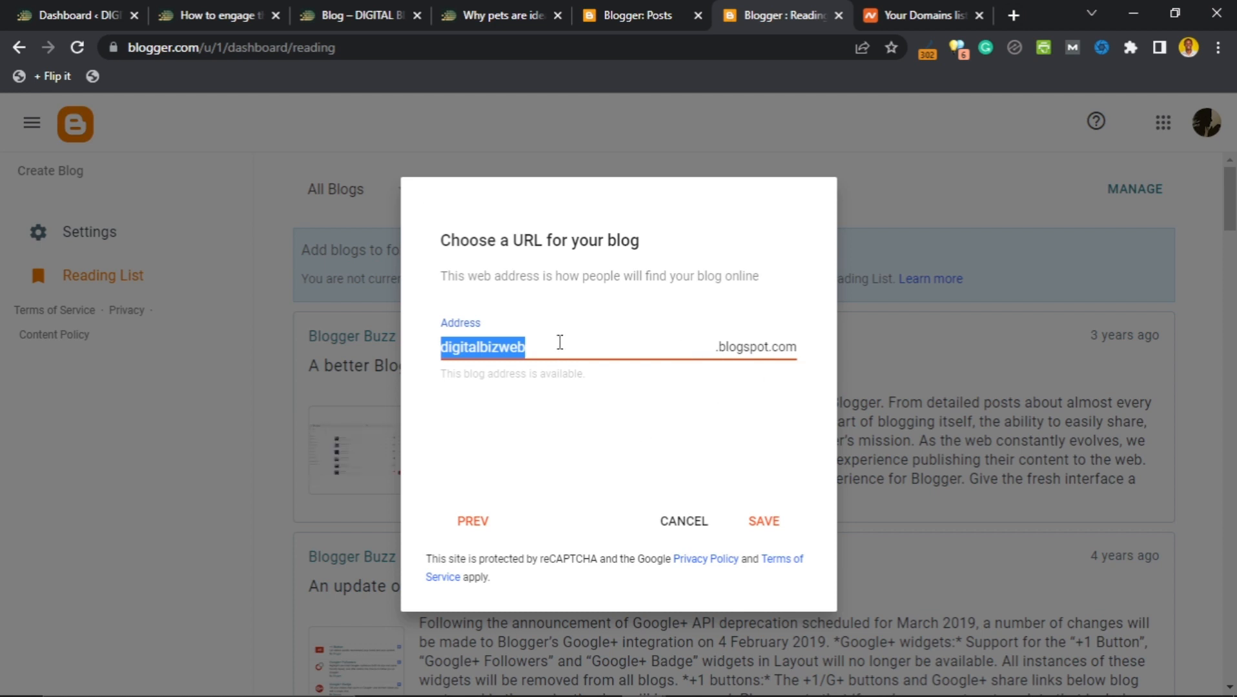
click(560, 345)
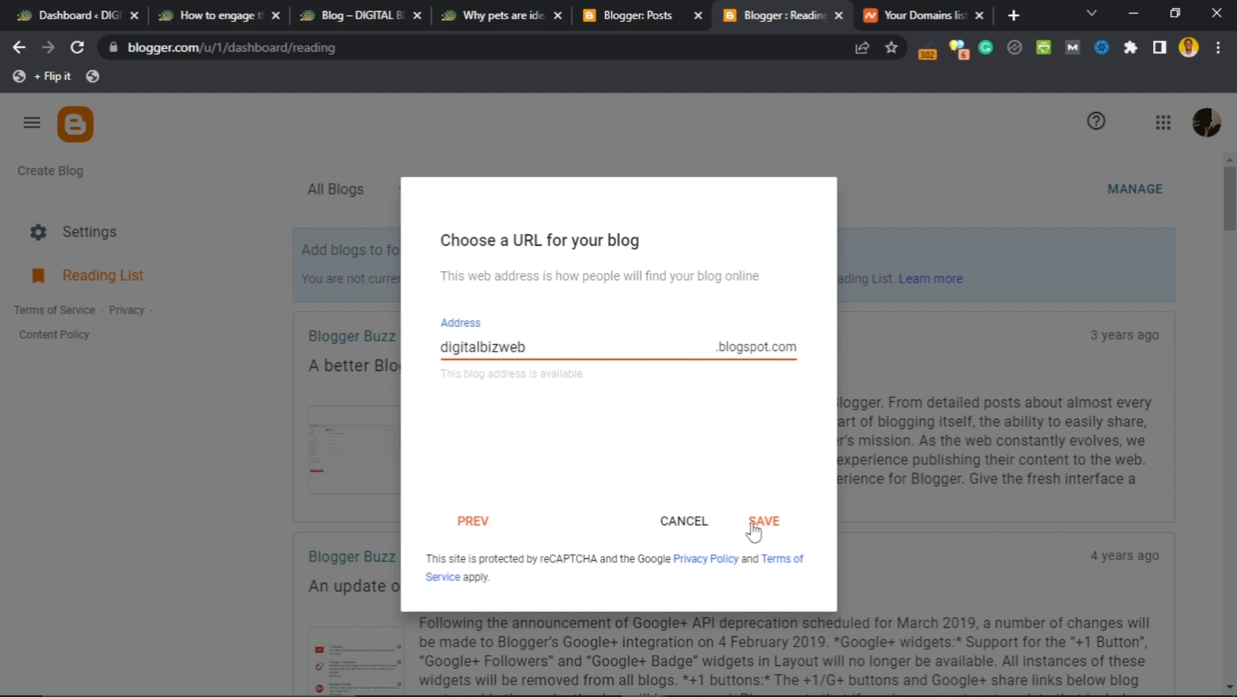
click(763, 521)
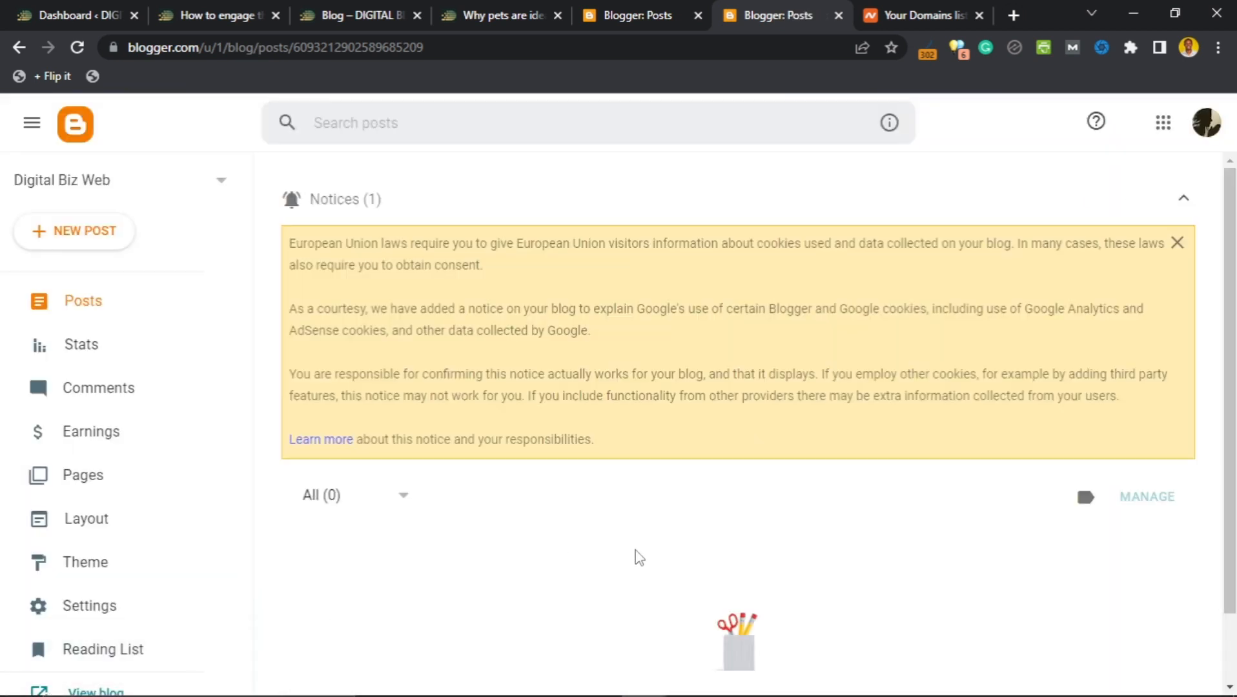
Scroll through the empty Posts dashboard of the new Digital Biz Web blog.
scroll(642, 510, down, 1)
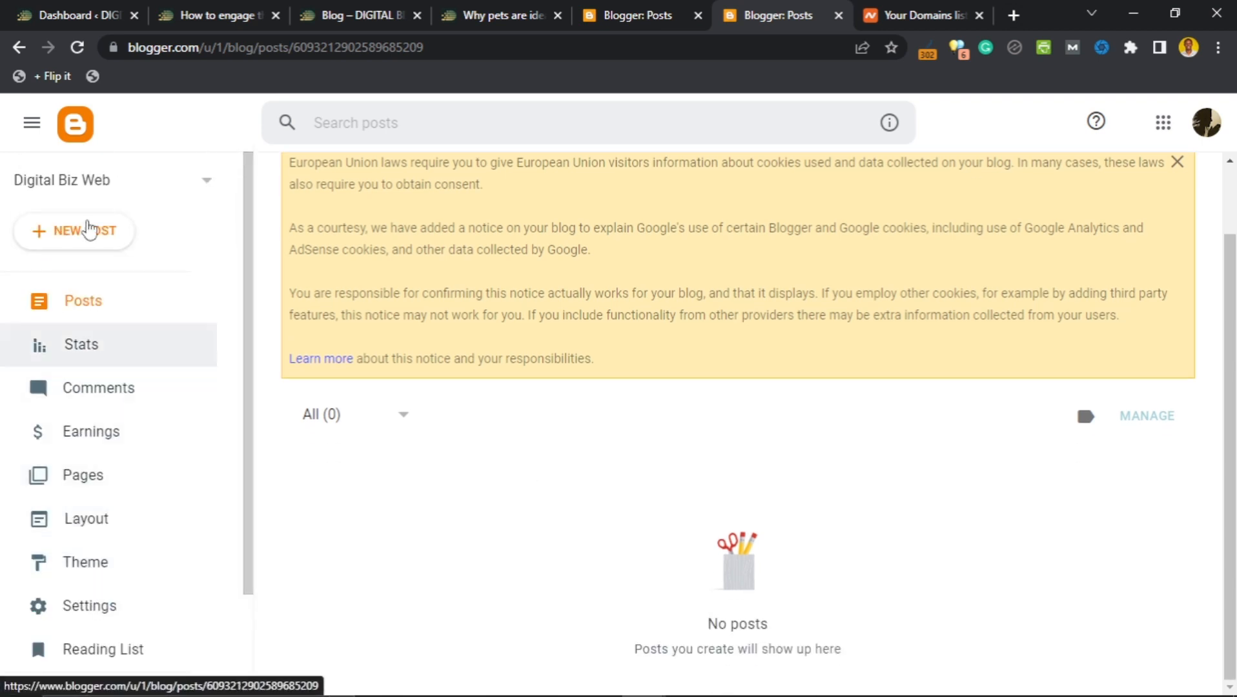
scroll(478, 290, up, 1)
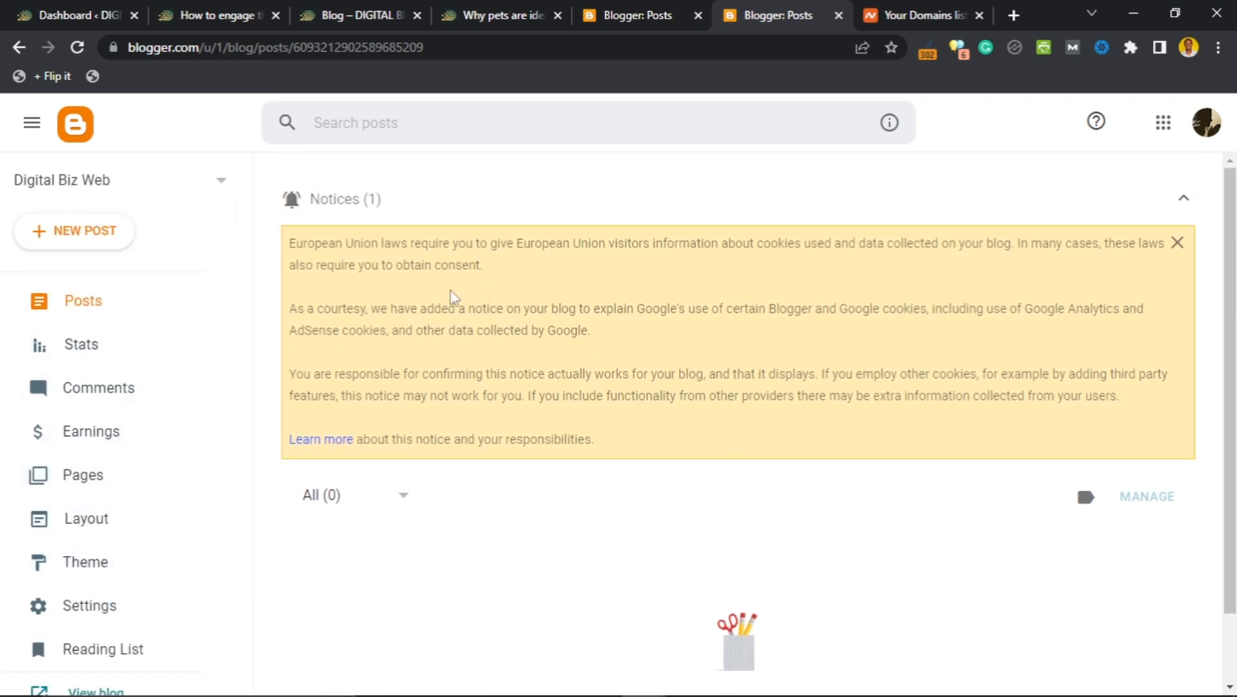
scroll(388, 375, down, 1)
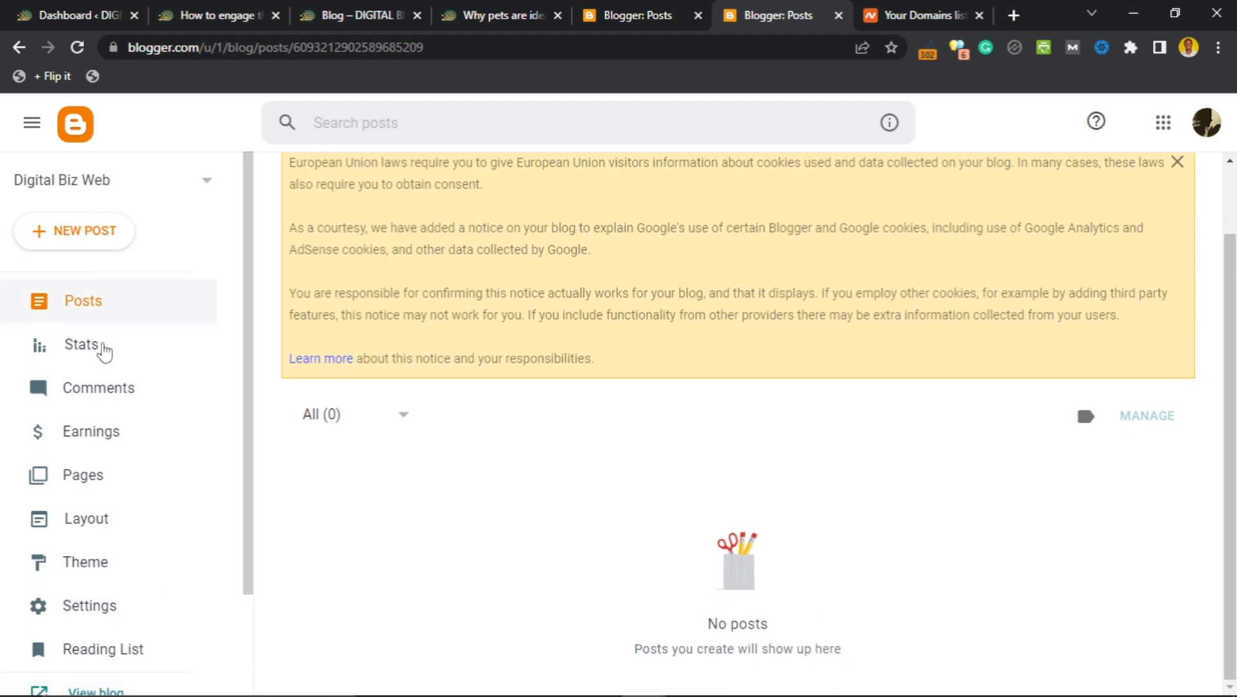
scroll(101, 542, down, 2)
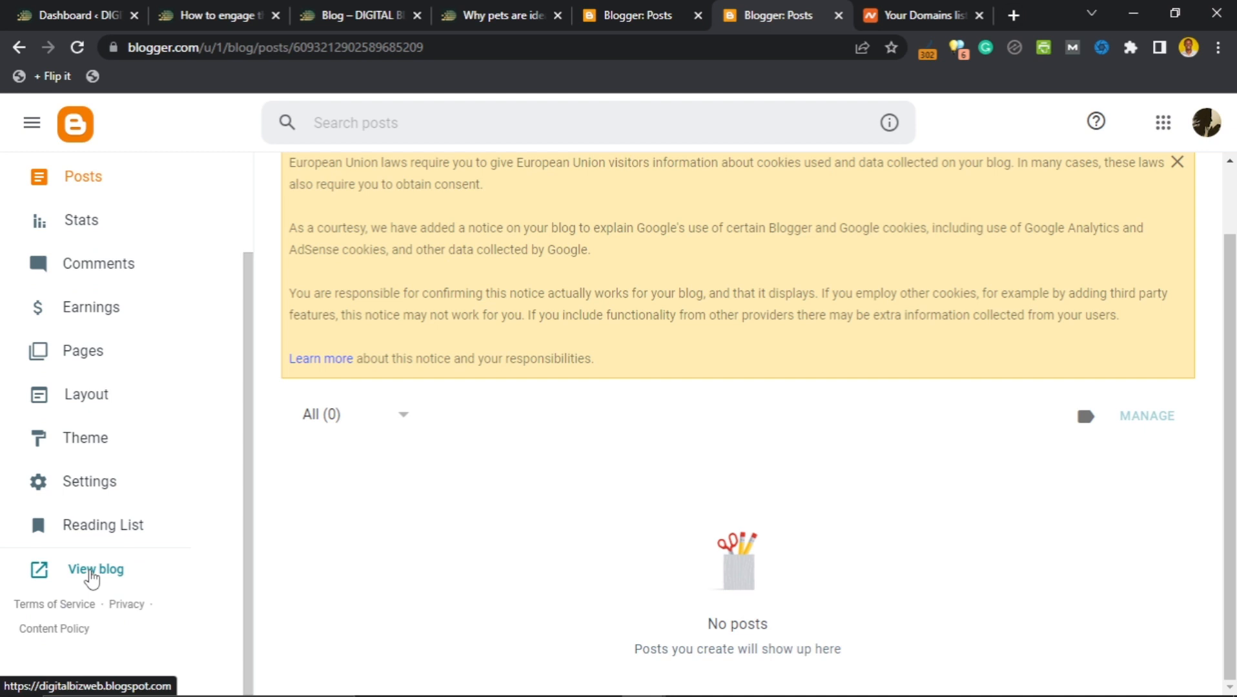
Open the live Digital Biz Web blog in a new tab and inspect its web address.
click(90, 571)
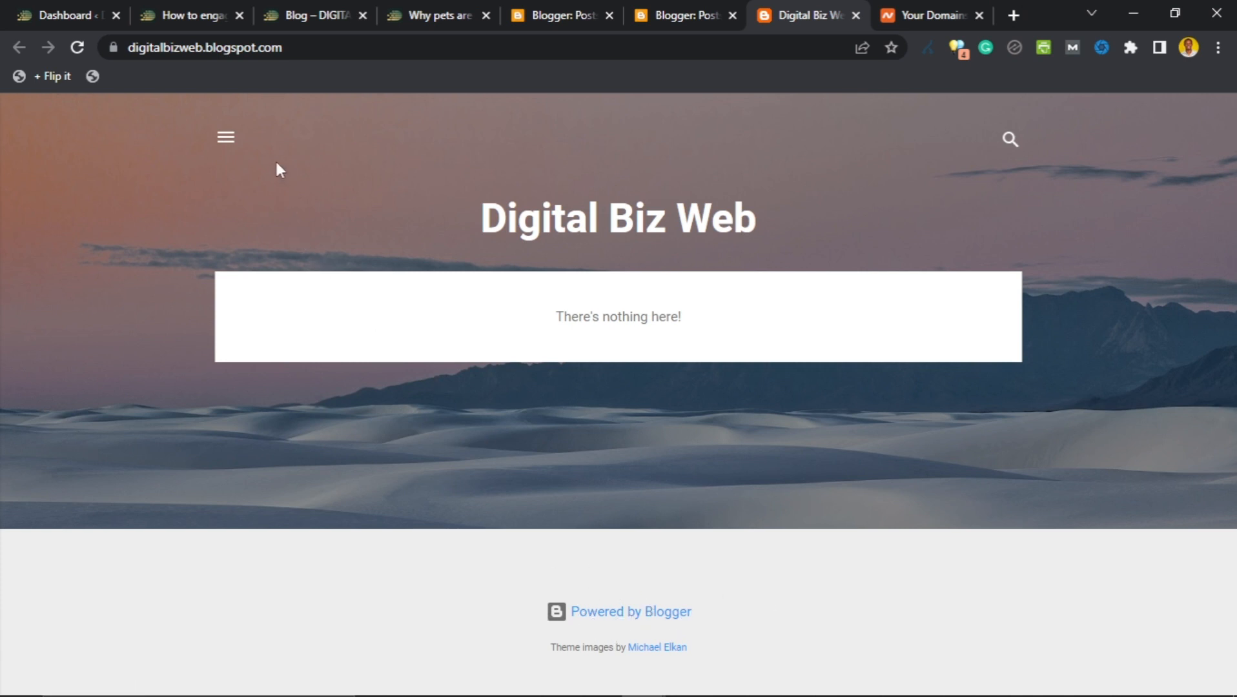
drag(311, 50, 240, 47)
drag(631, 122, 345, 129)
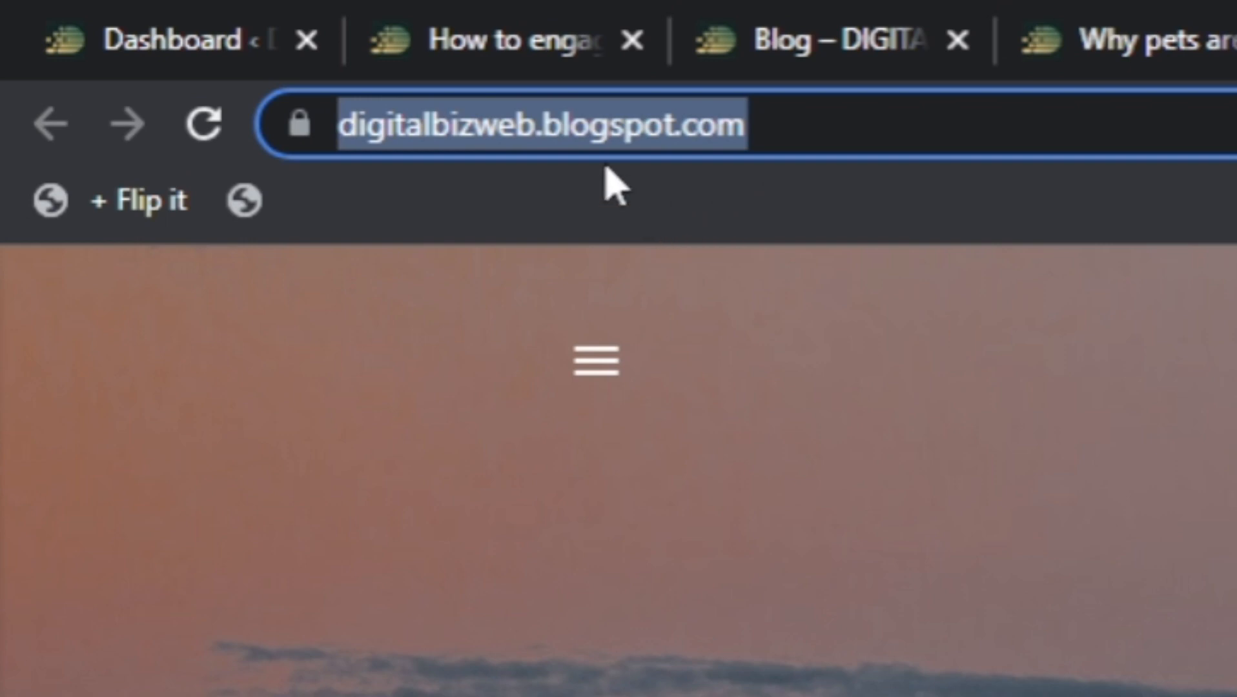
click(553, 129)
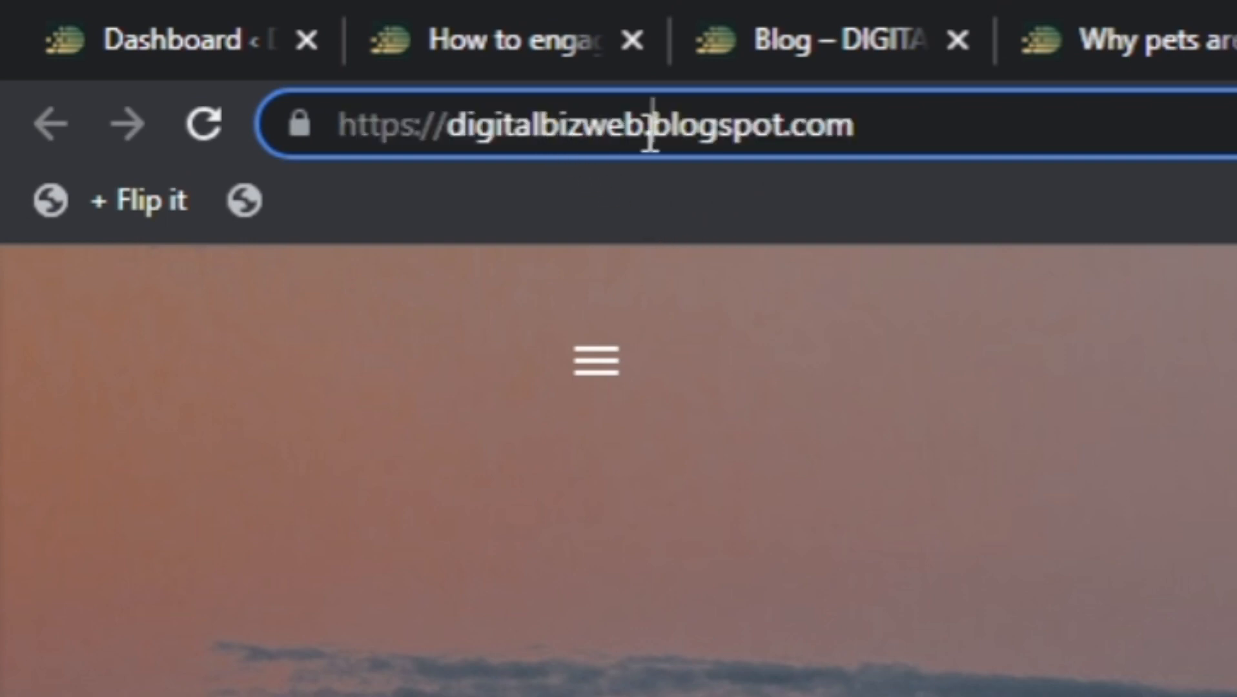
click(966, 152)
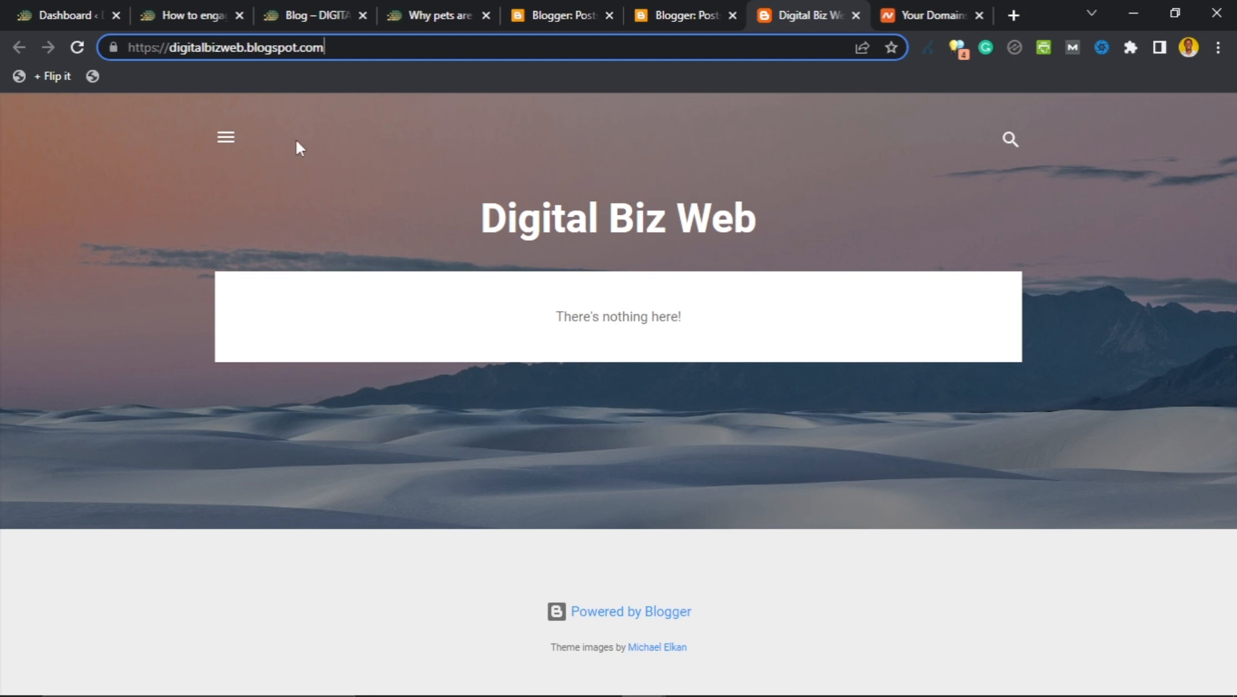
Remove .blogspot to load digitalbizweb.com, then return to the Blogger Posts tab.
drag(251, 52, 298, 57)
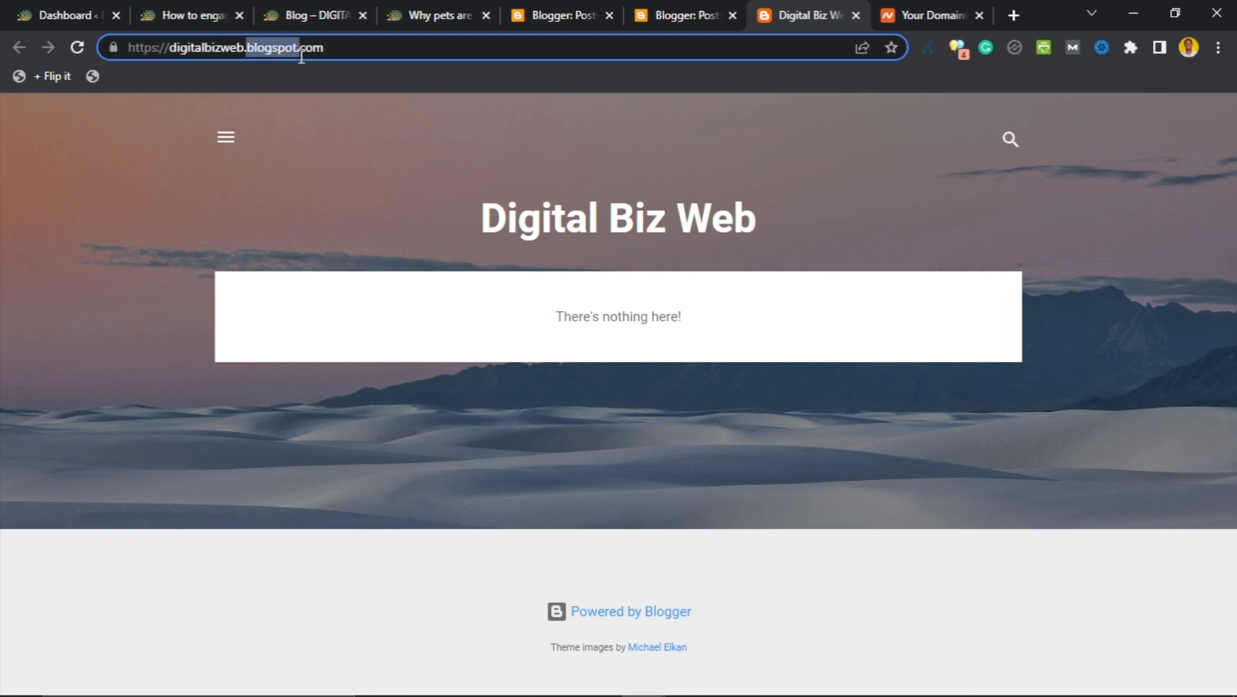
key(BackSpace)
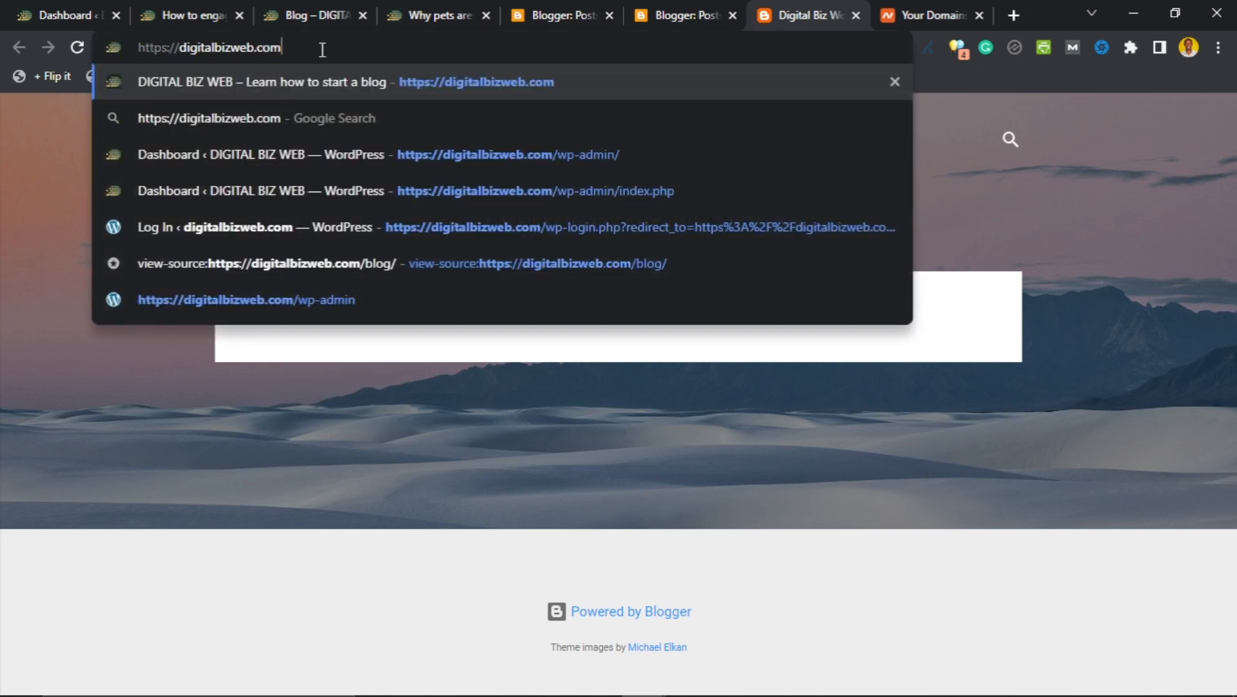
key(Return)
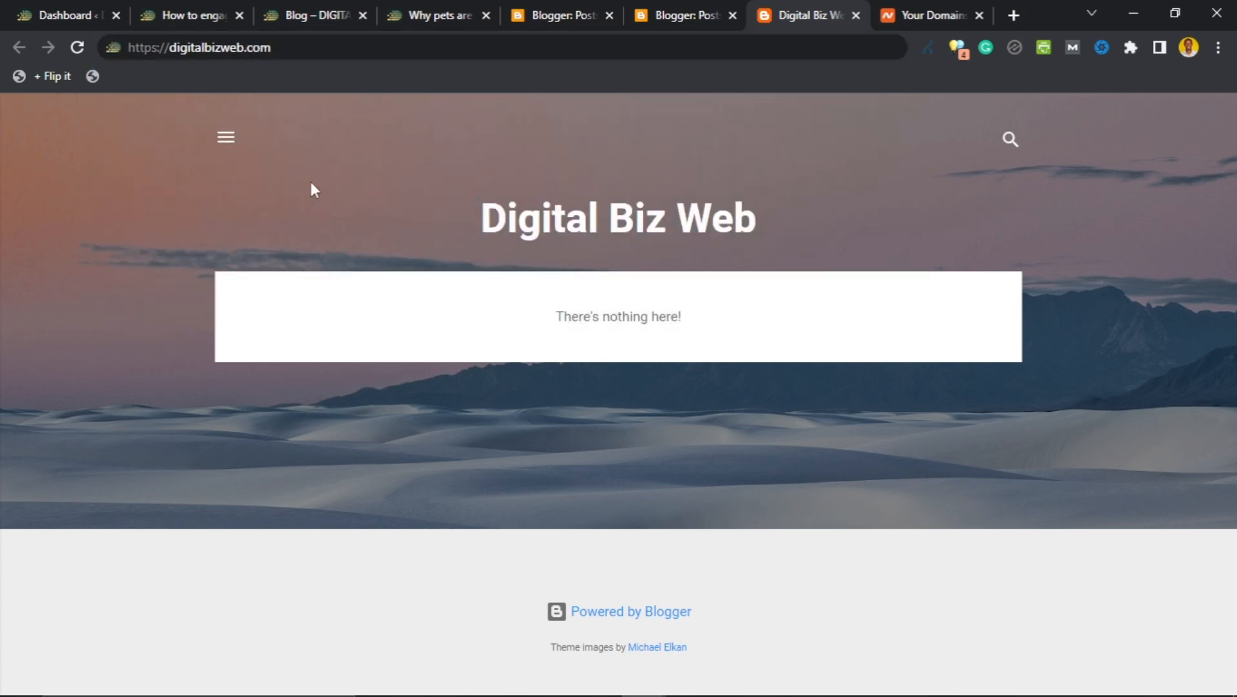
click(698, 10)
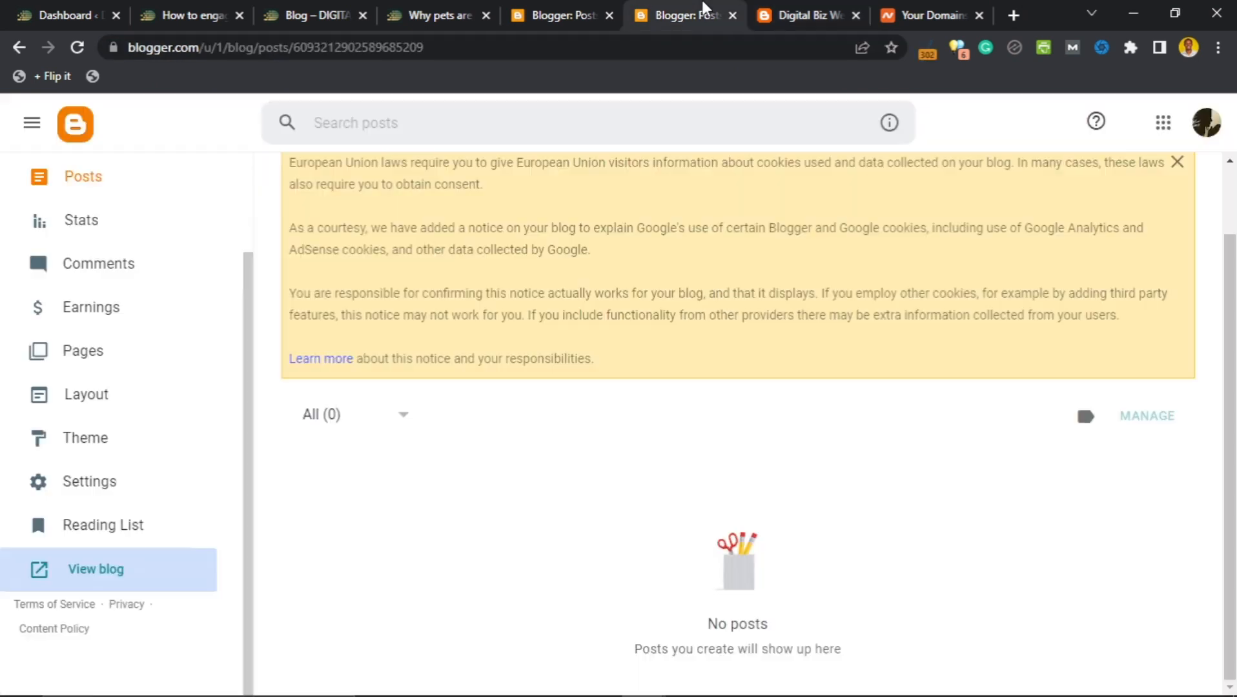
Reload the Digital Biz Web posts list.
scroll(139, 349, up, 2)
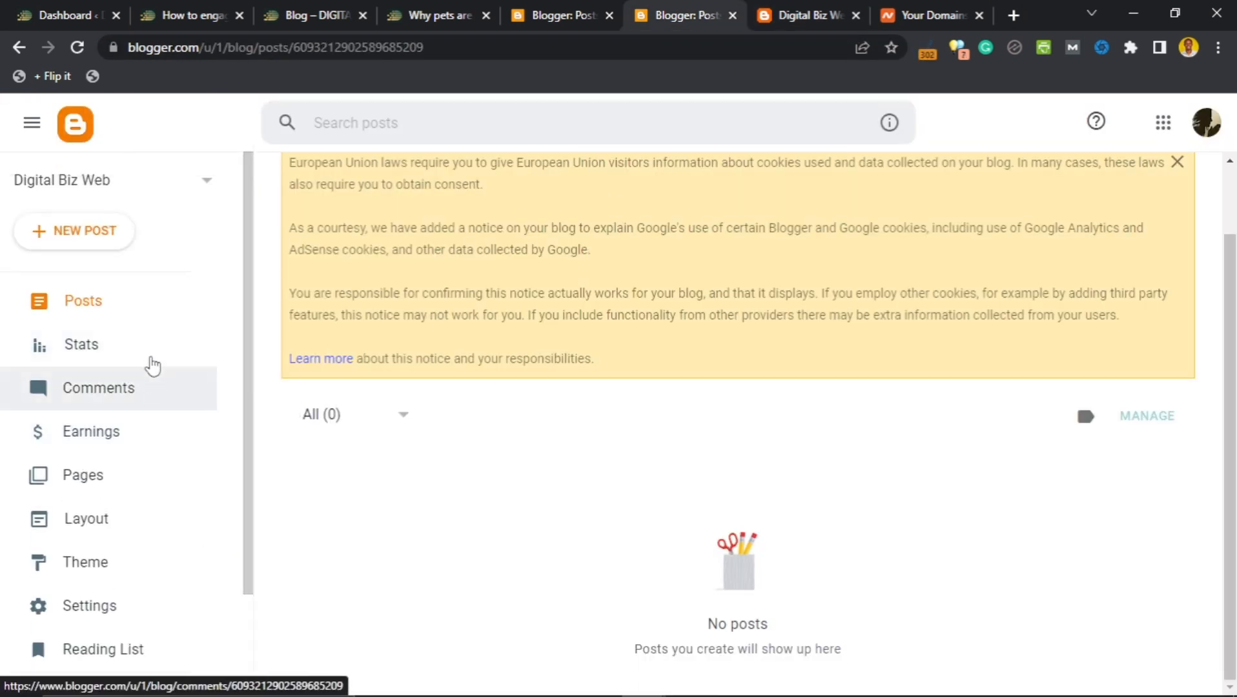
scroll(646, 426, up, 2)
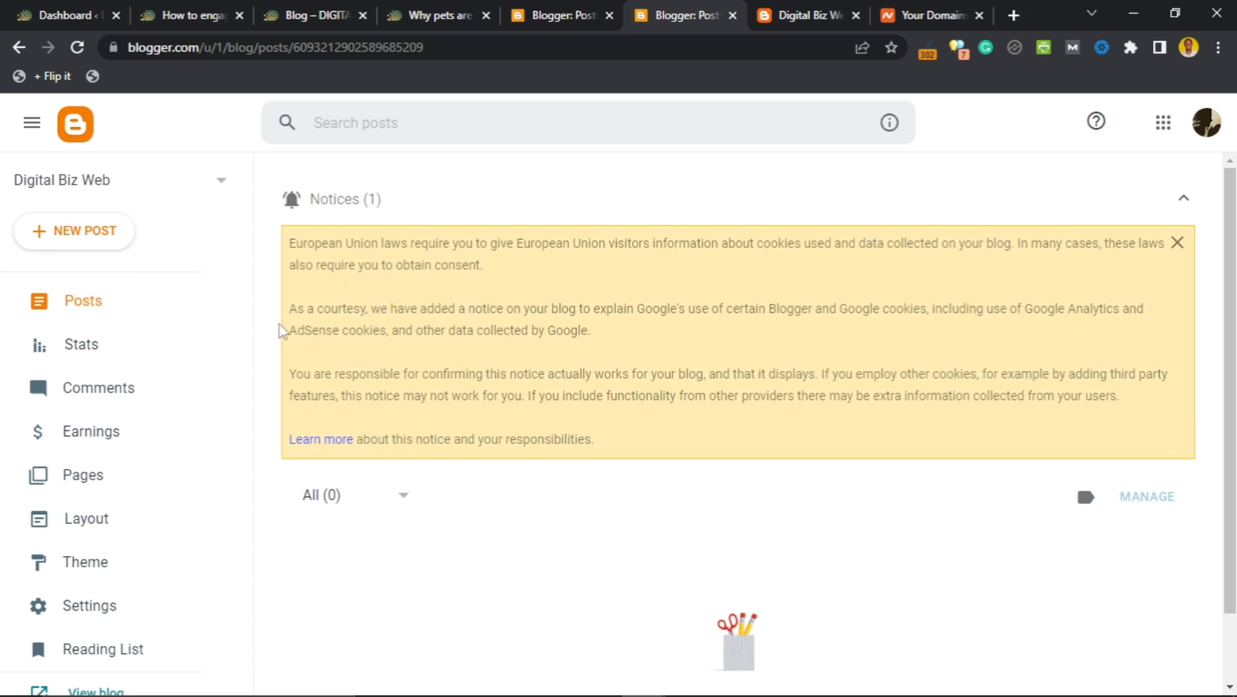
click(81, 310)
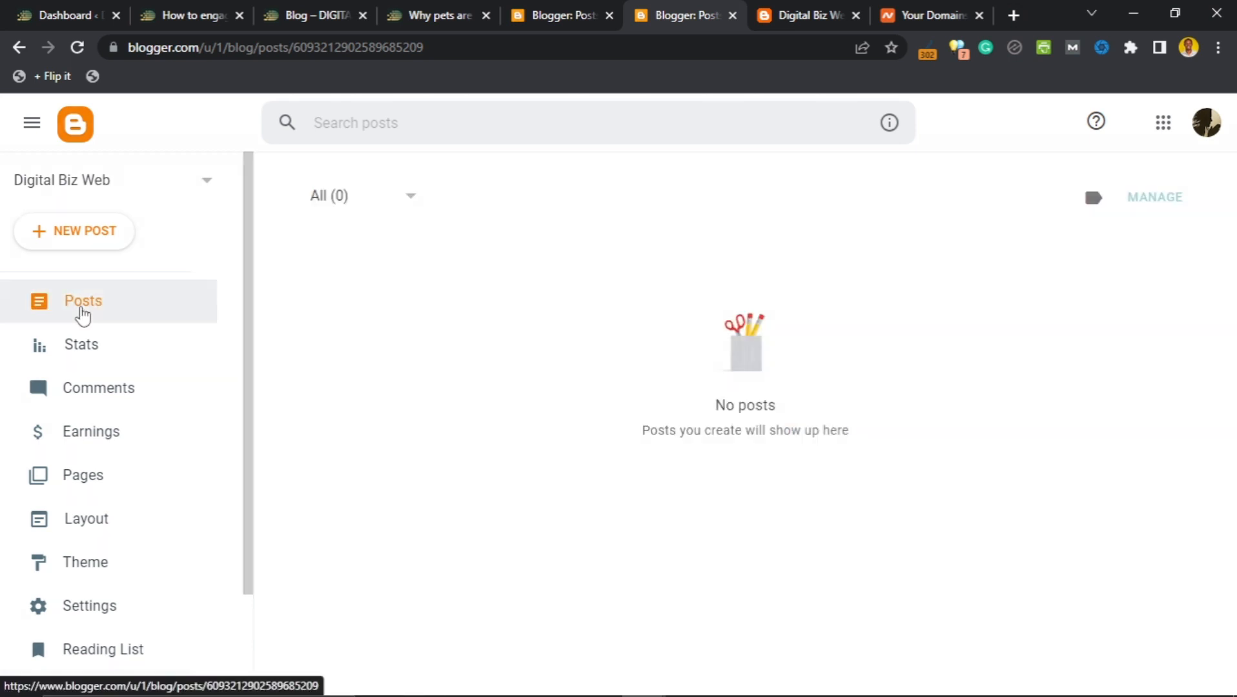
scroll(504, 407, down, 1)
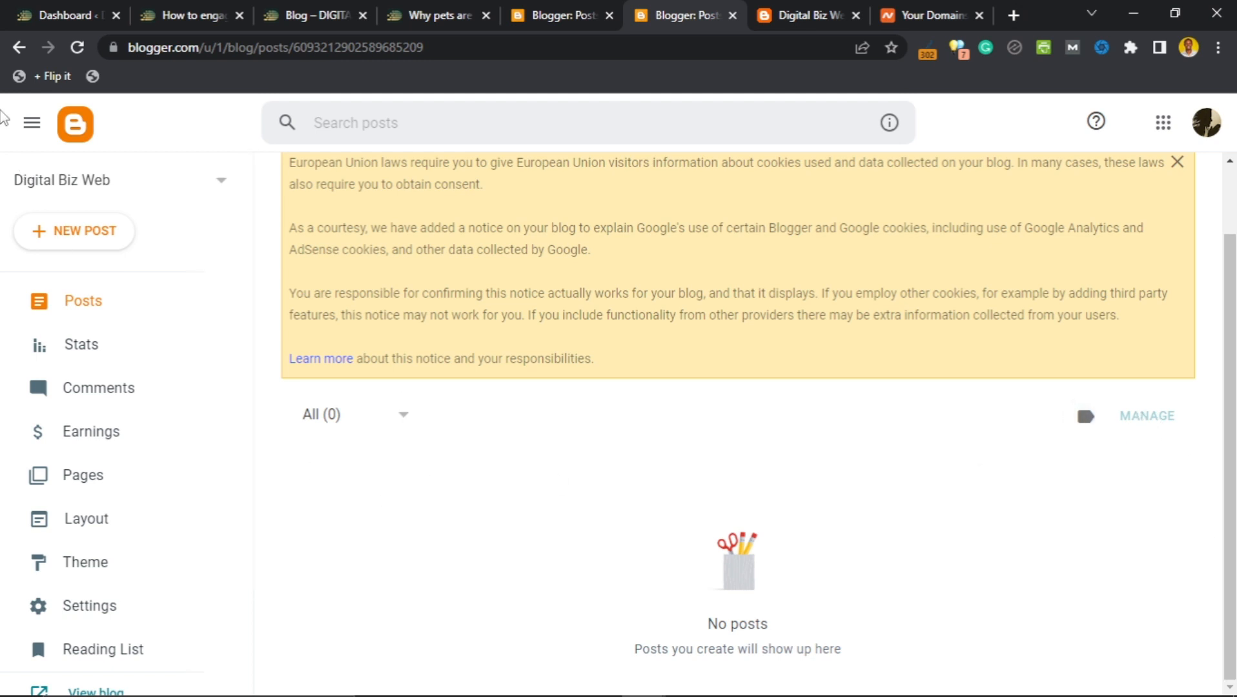
Hide and restore the navigation panel, then start a new empty post.
click(27, 133)
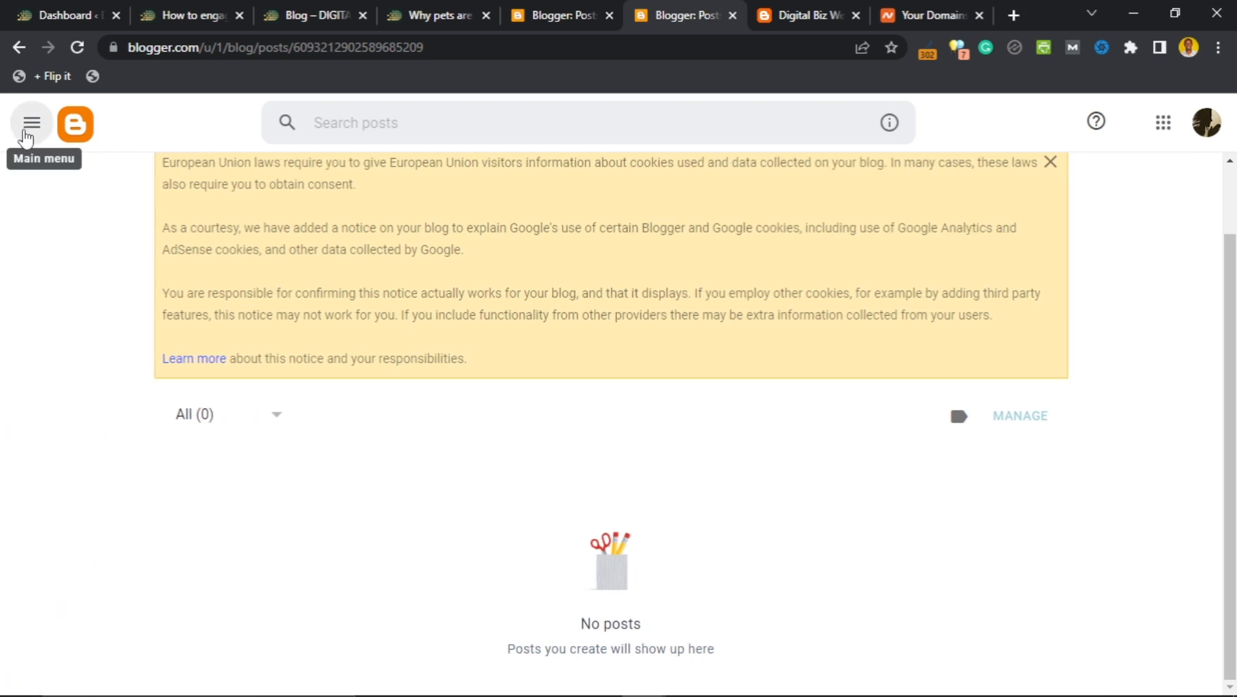
click(27, 129)
scroll(483, 424, up, 1)
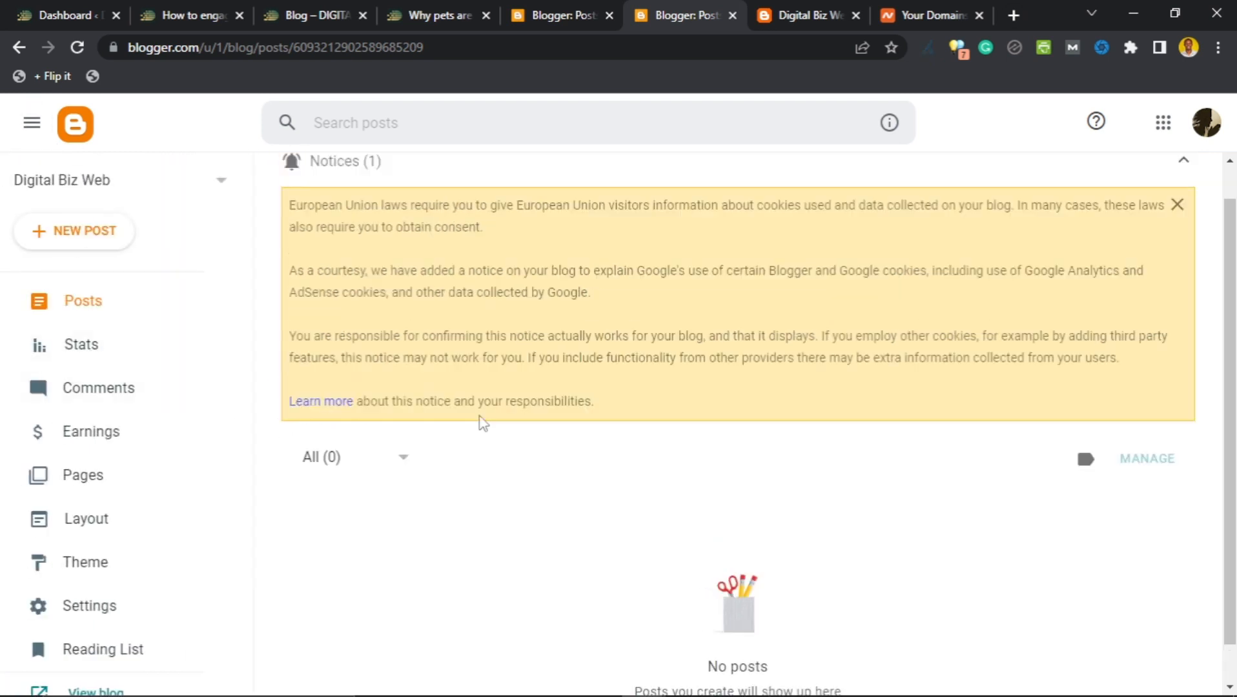
scroll(195, 330, down, 2)
scroll(97, 379, up, 1)
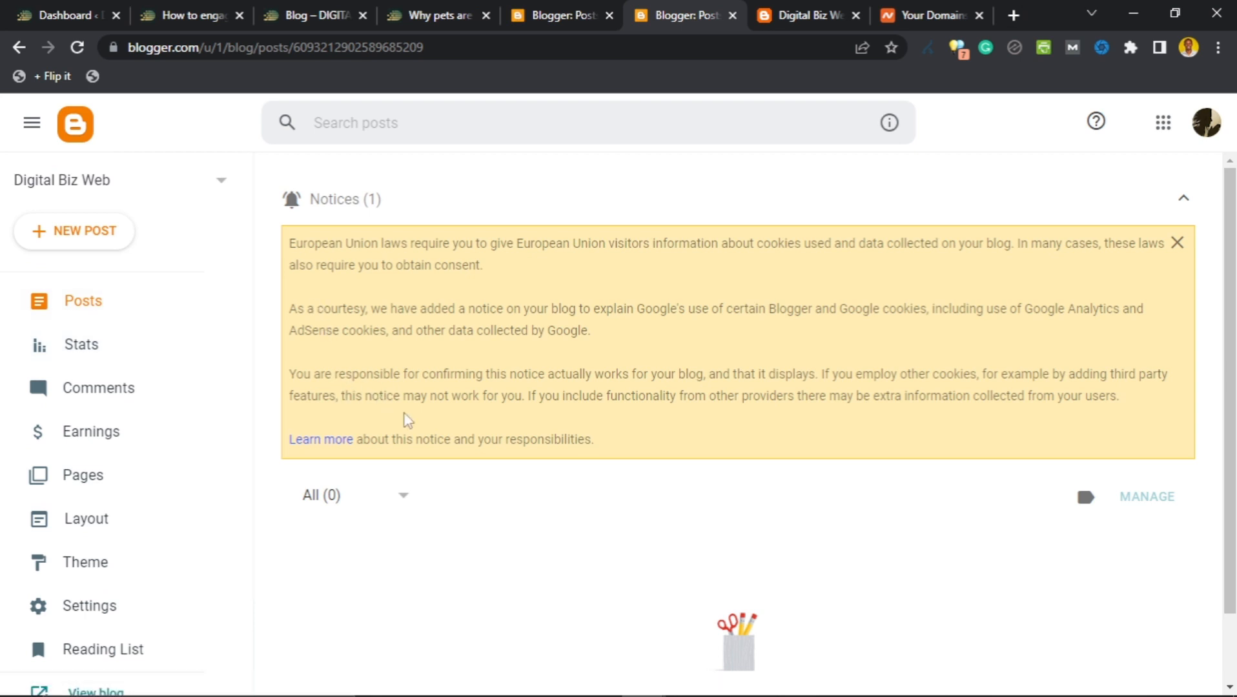
click(67, 239)
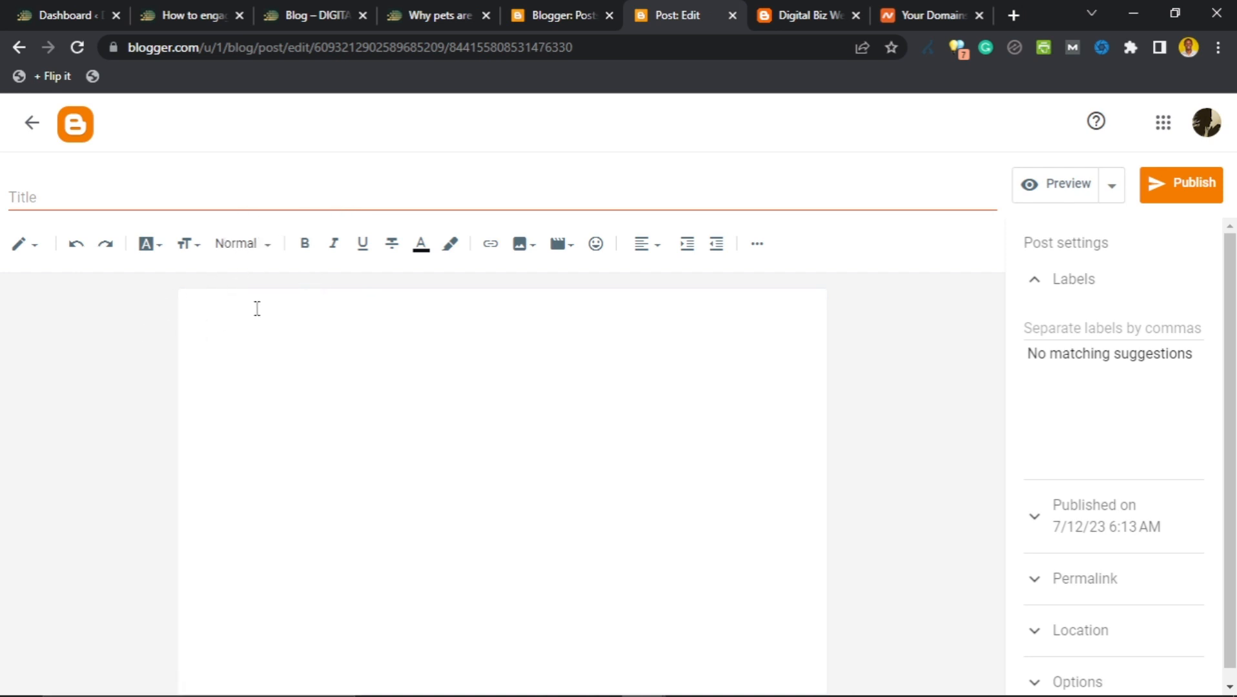
Replace the 'My First Blog' title with 'How to Start a Website on Blogger'.
click(369, 195)
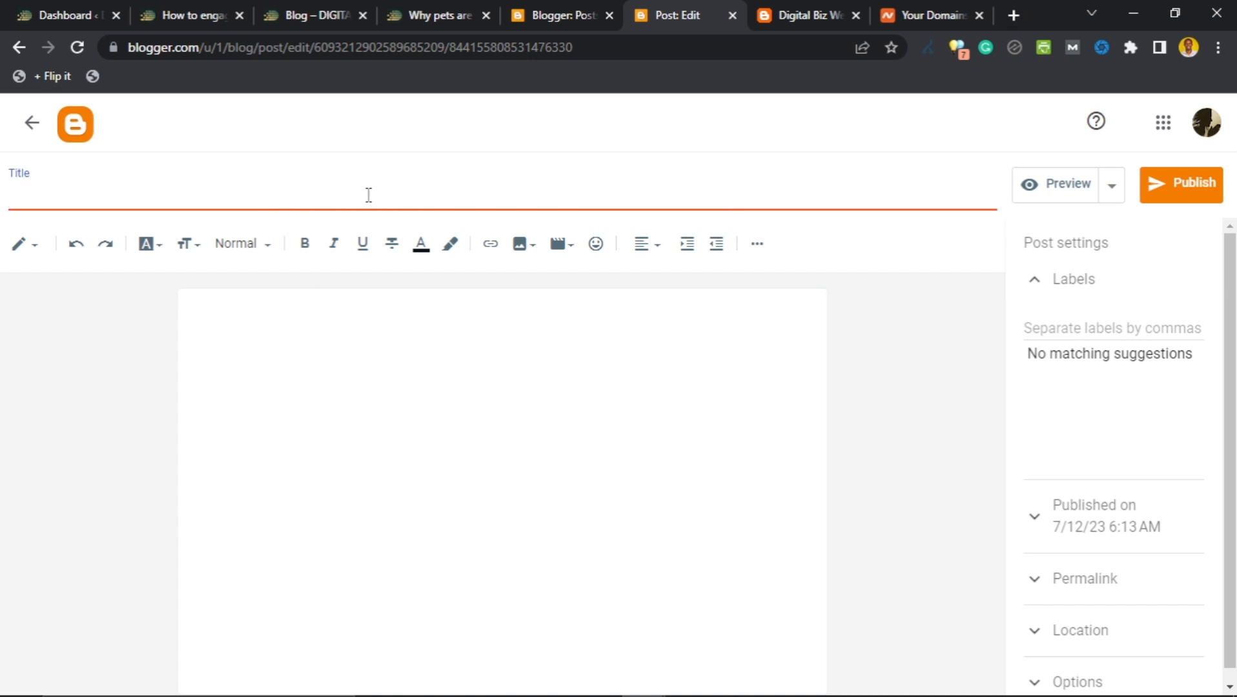
text(TitMy )
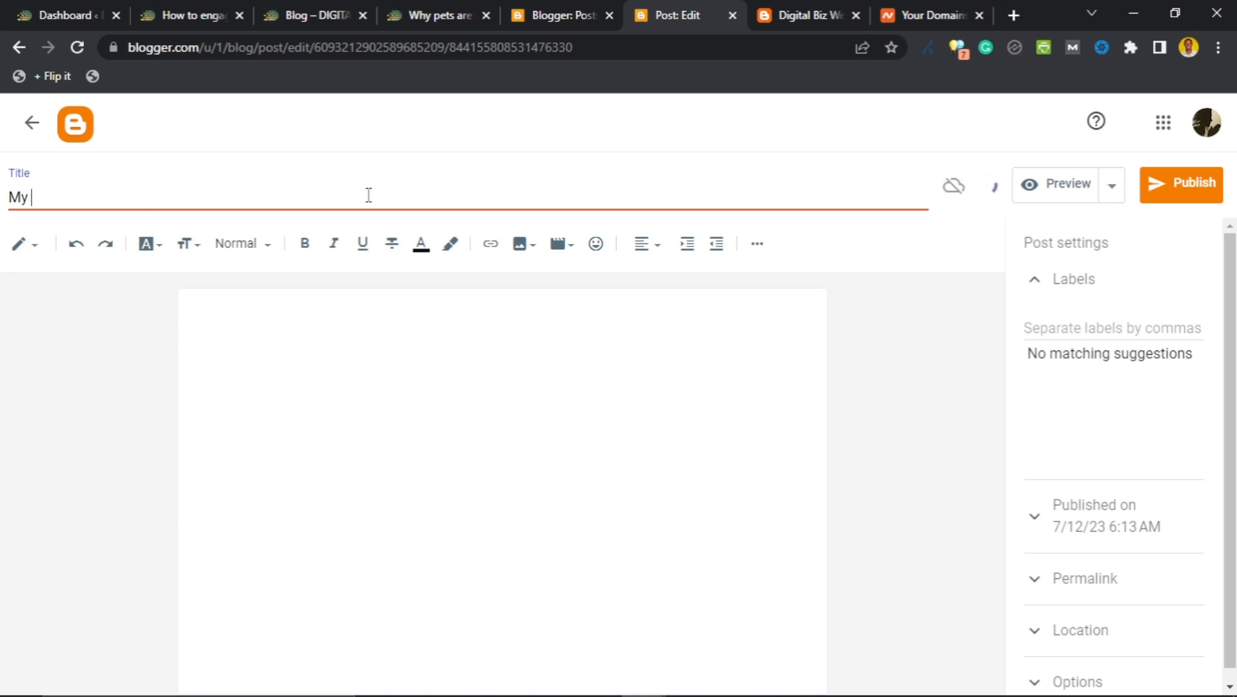
text(First Blog)
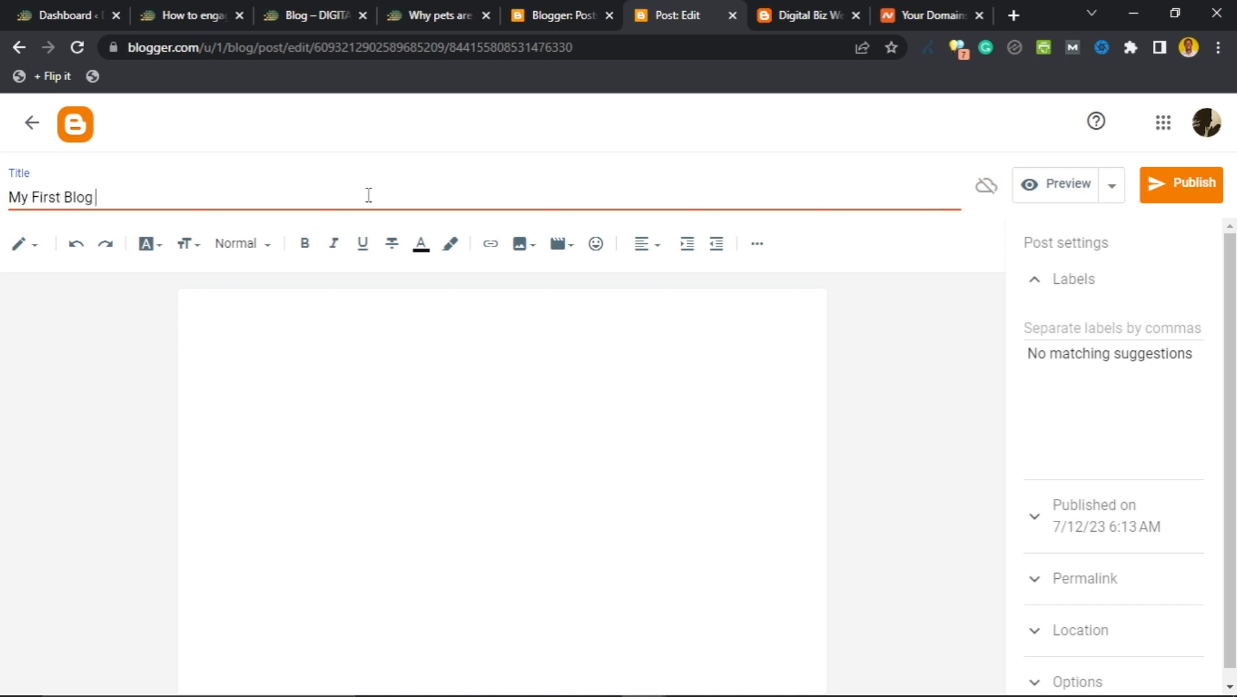
key(ctrl+a)
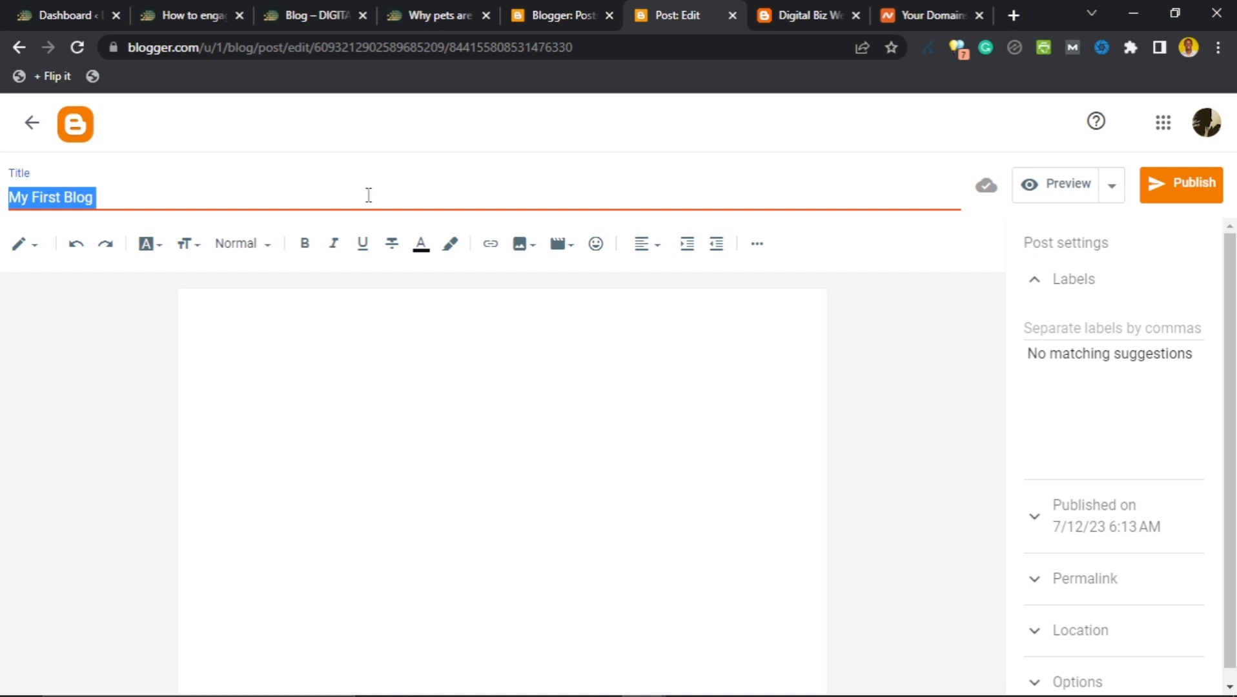
text(How to S)
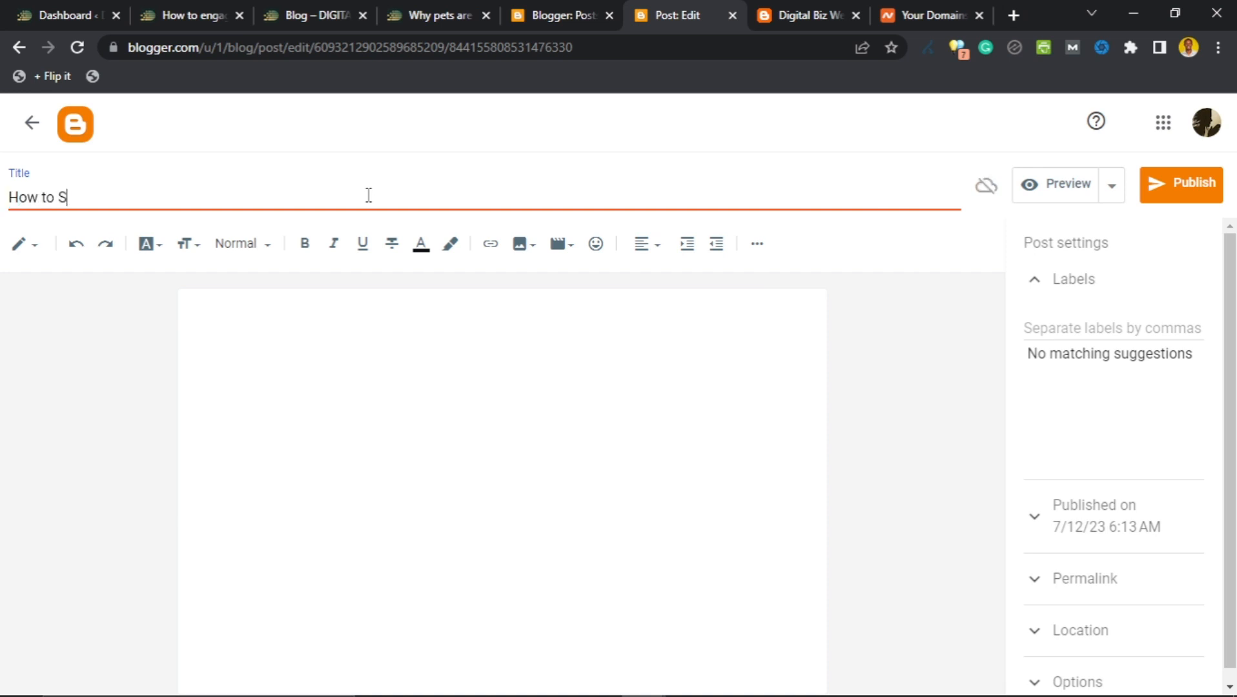
text(tart a Website on Bl)
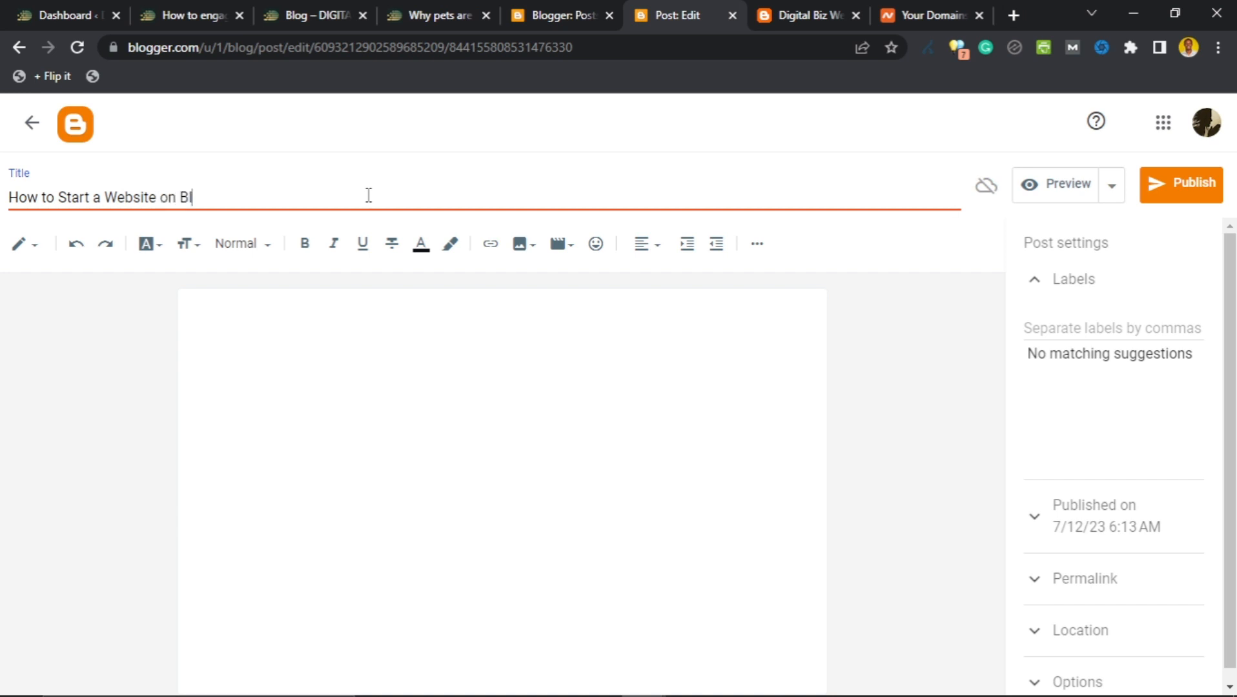
text(ogger)
click(436, 346)
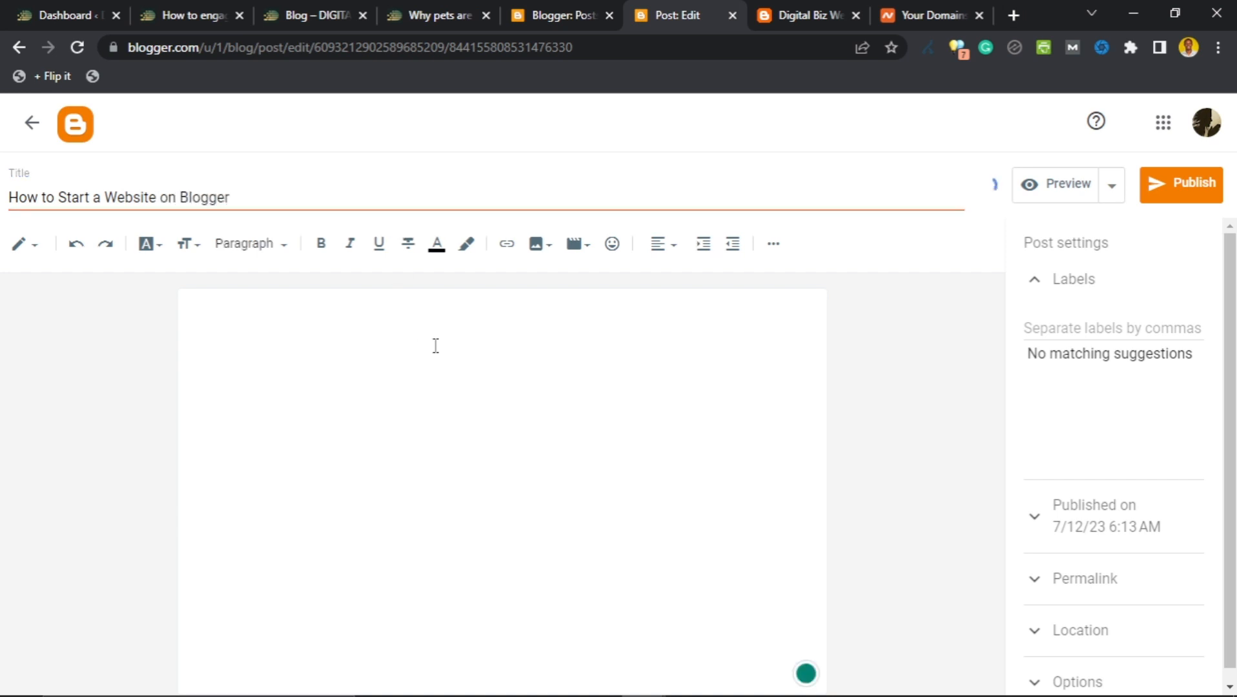
Write two intro paragraphs: what blogger.com is, and what readers will learn about building websites.
text(H)
key(BackSpace)
text(Have you ever wondered what )
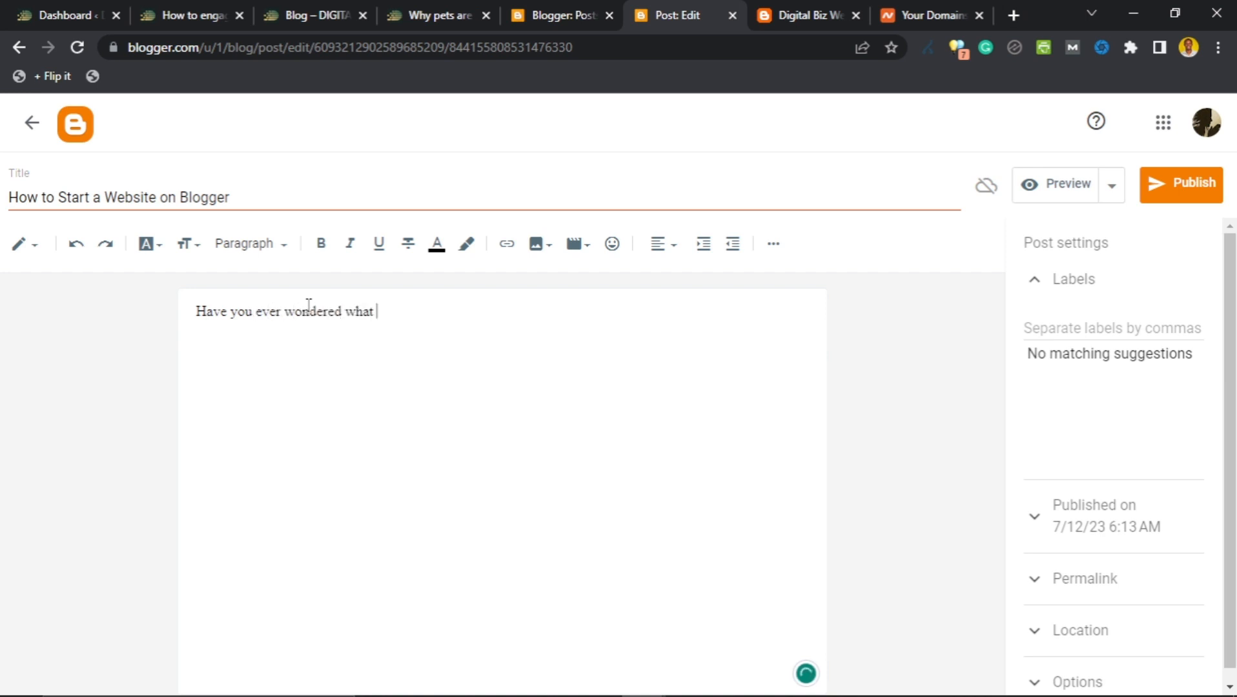
text(blogger.com is and how you can use it to create you)
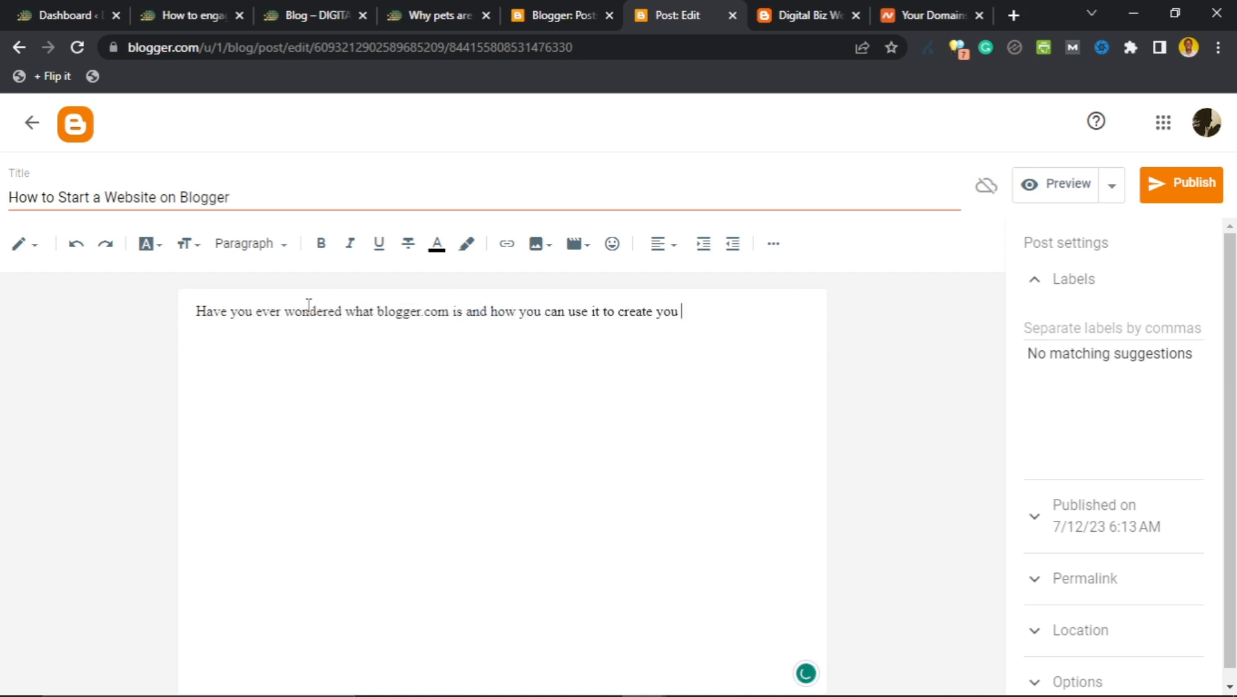
text(r own websites?)
key(Return)
text(In this article, you)
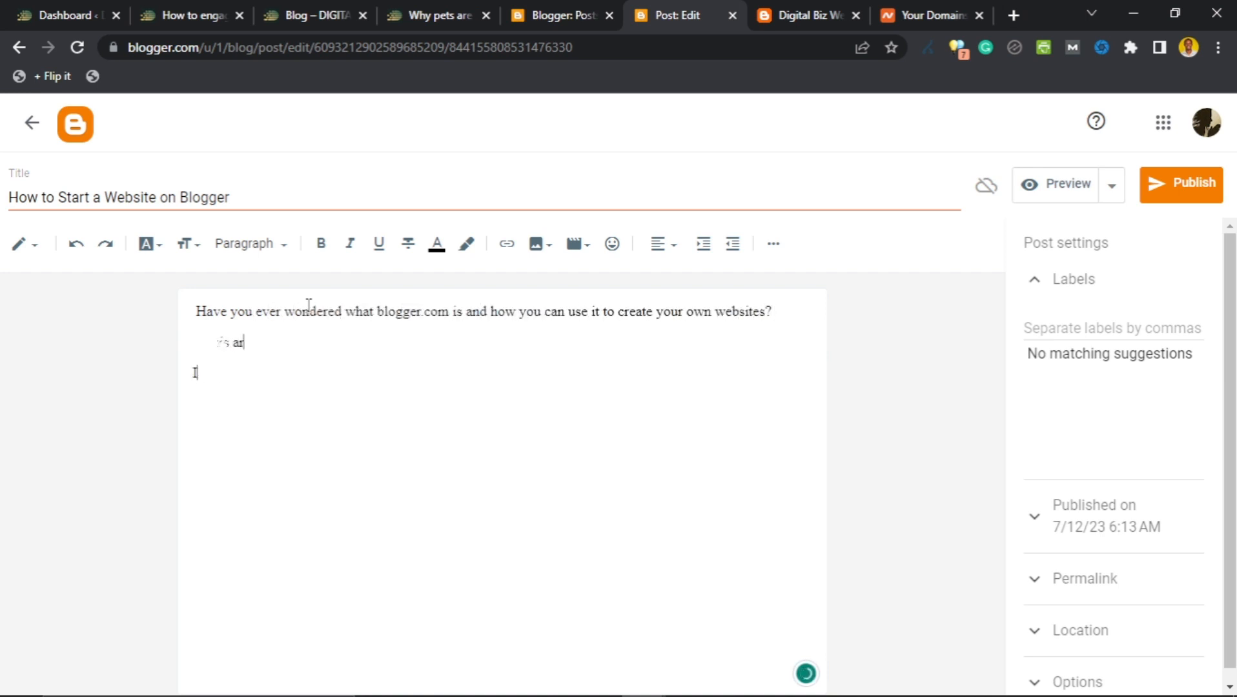
text('ll learn all you need to know about)
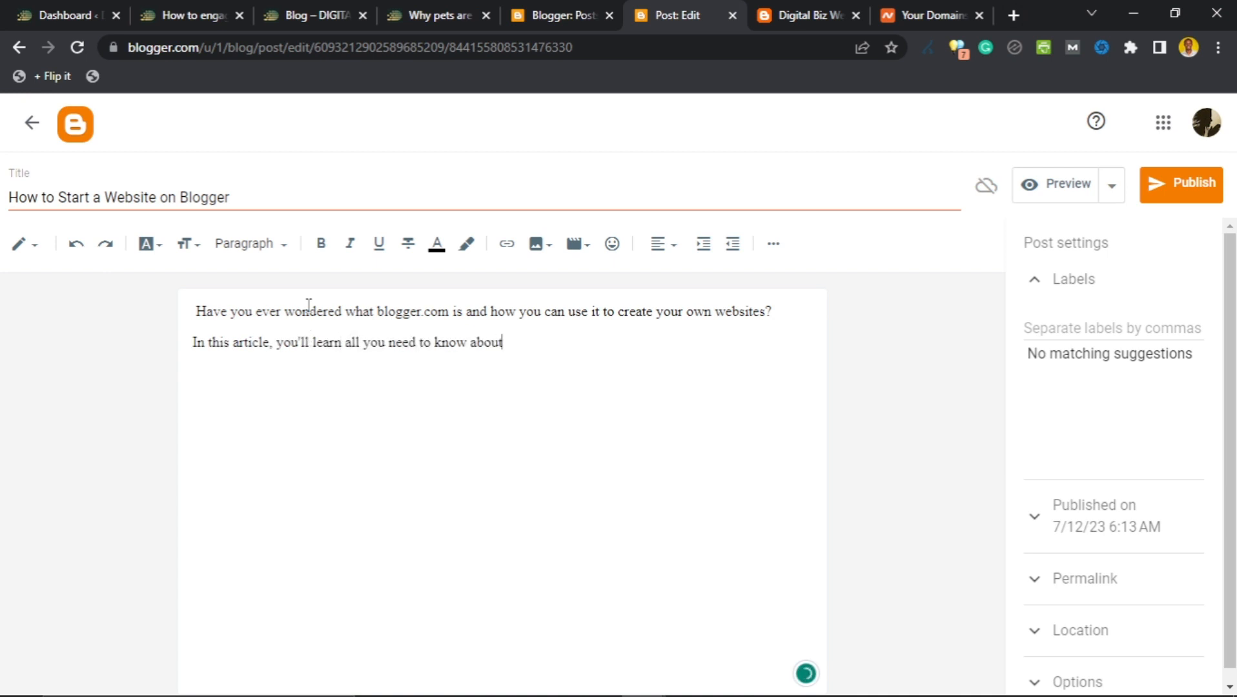
text( blogger and how you can use it to create you own website)
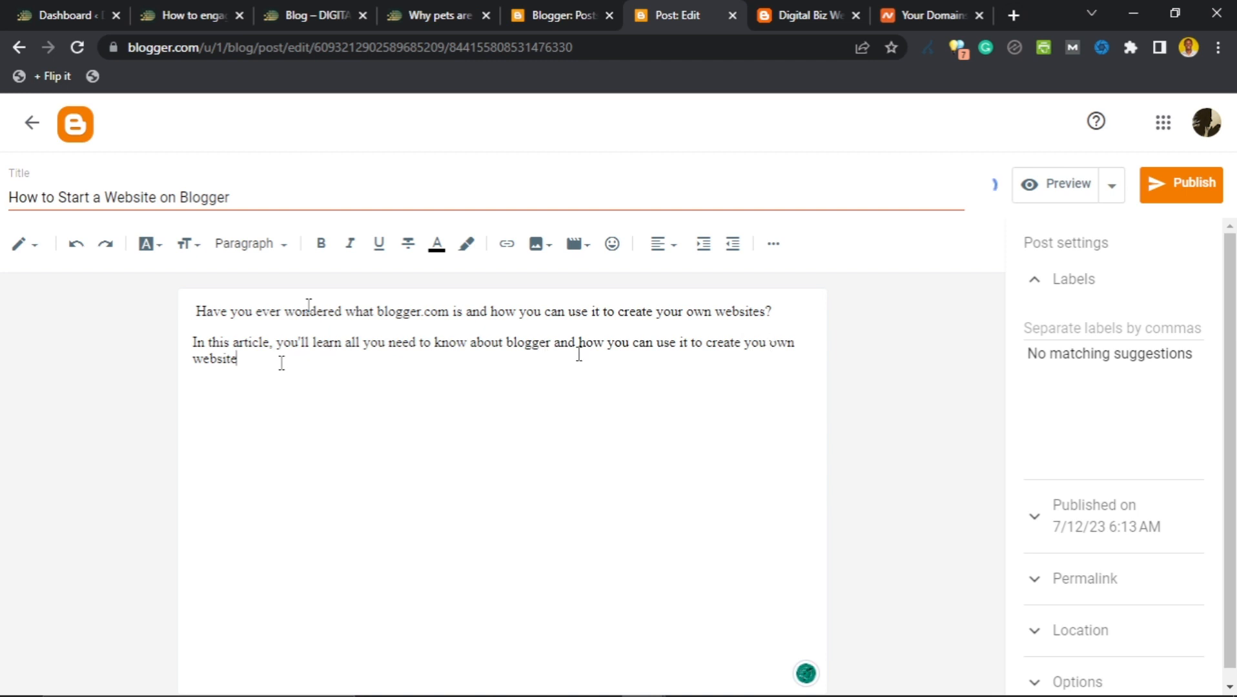
text(.)
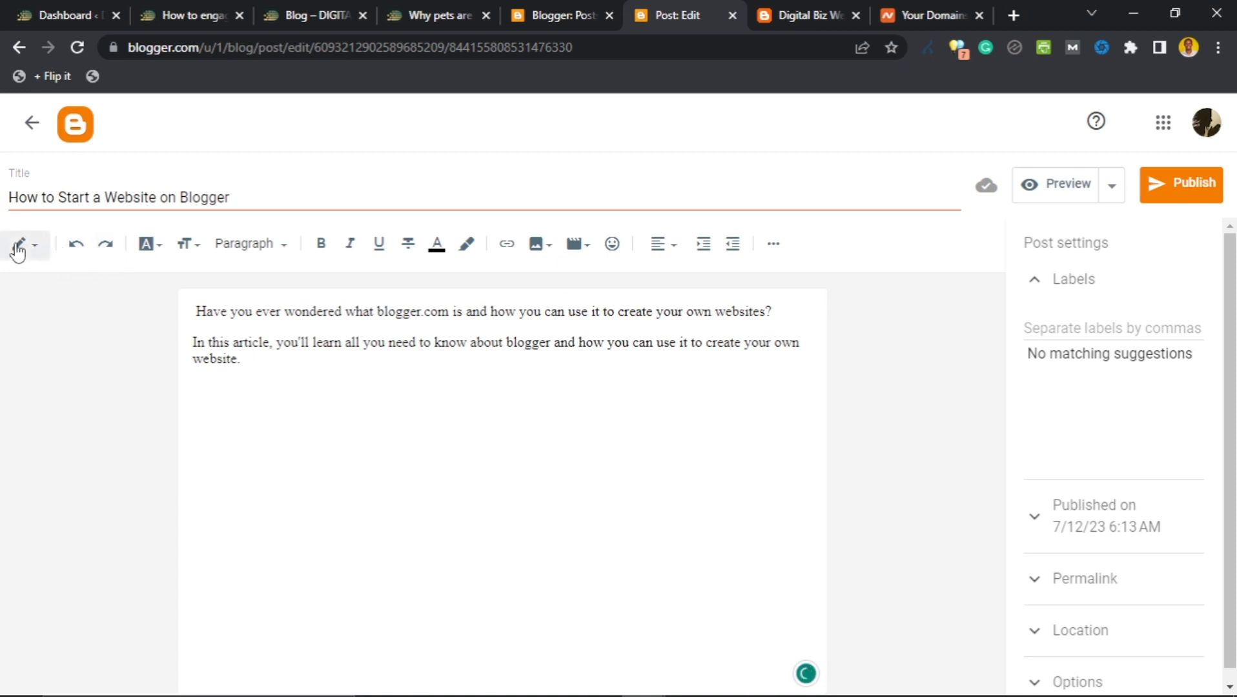
click(36, 255)
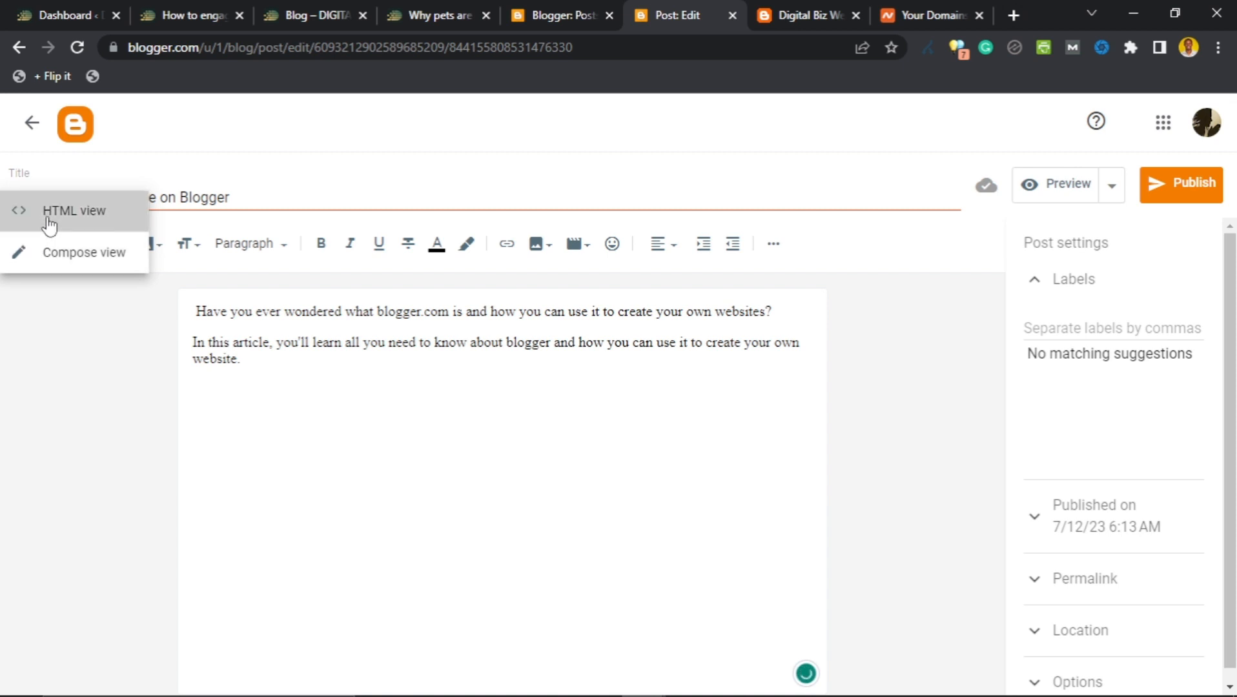
click(47, 223)
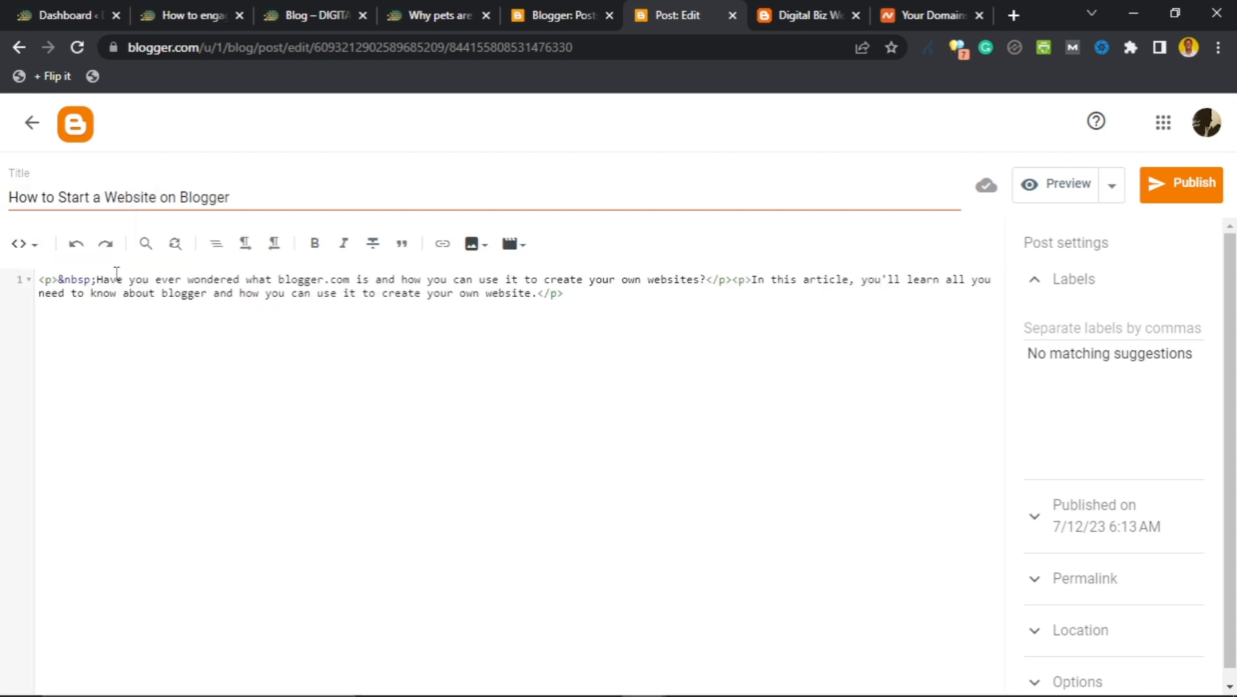
click(26, 244)
click(32, 289)
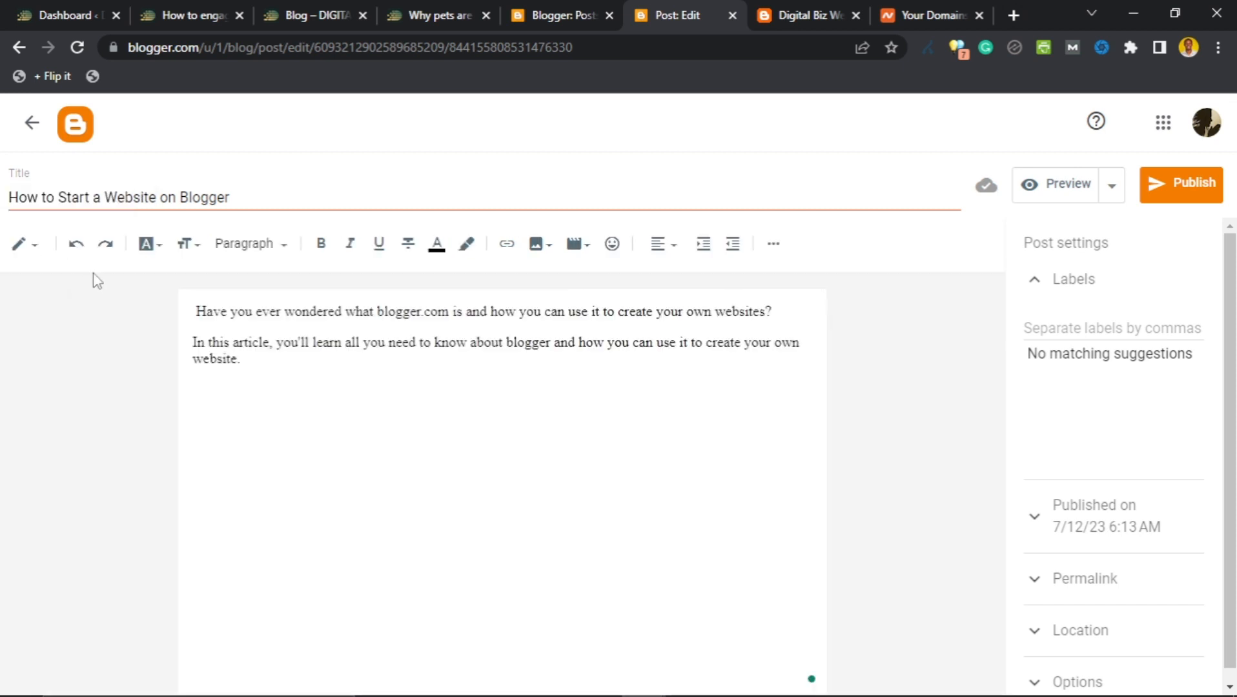
click(157, 255)
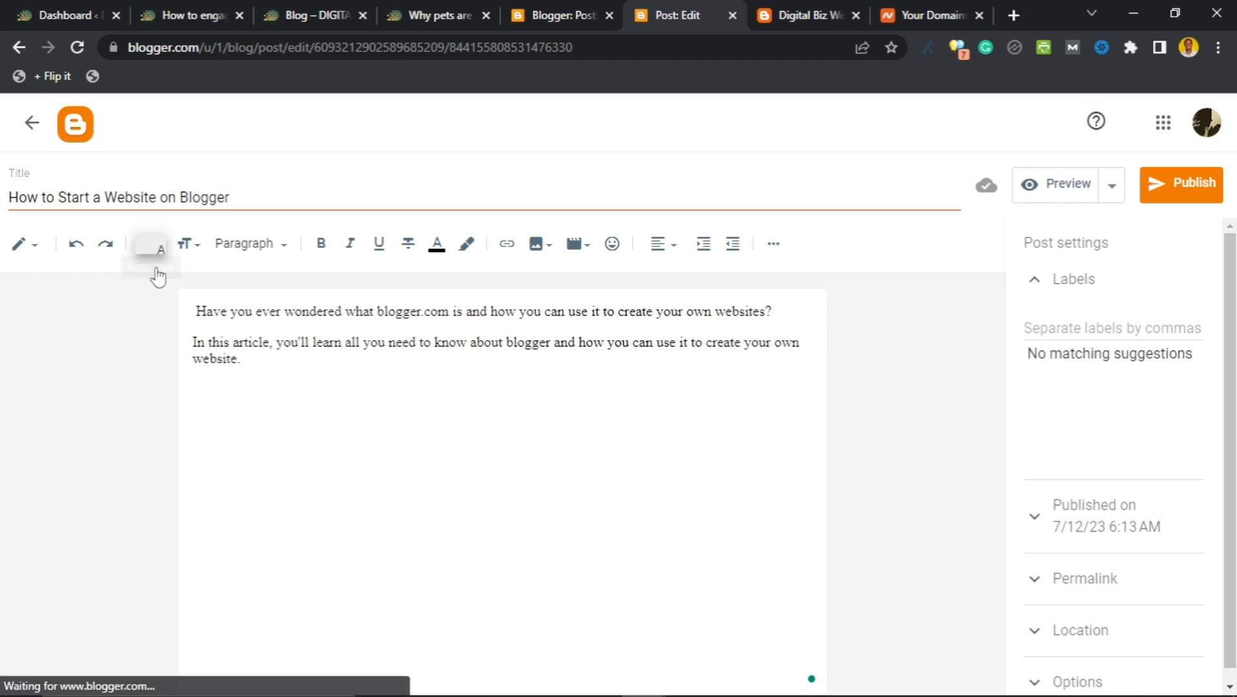
click(381, 377)
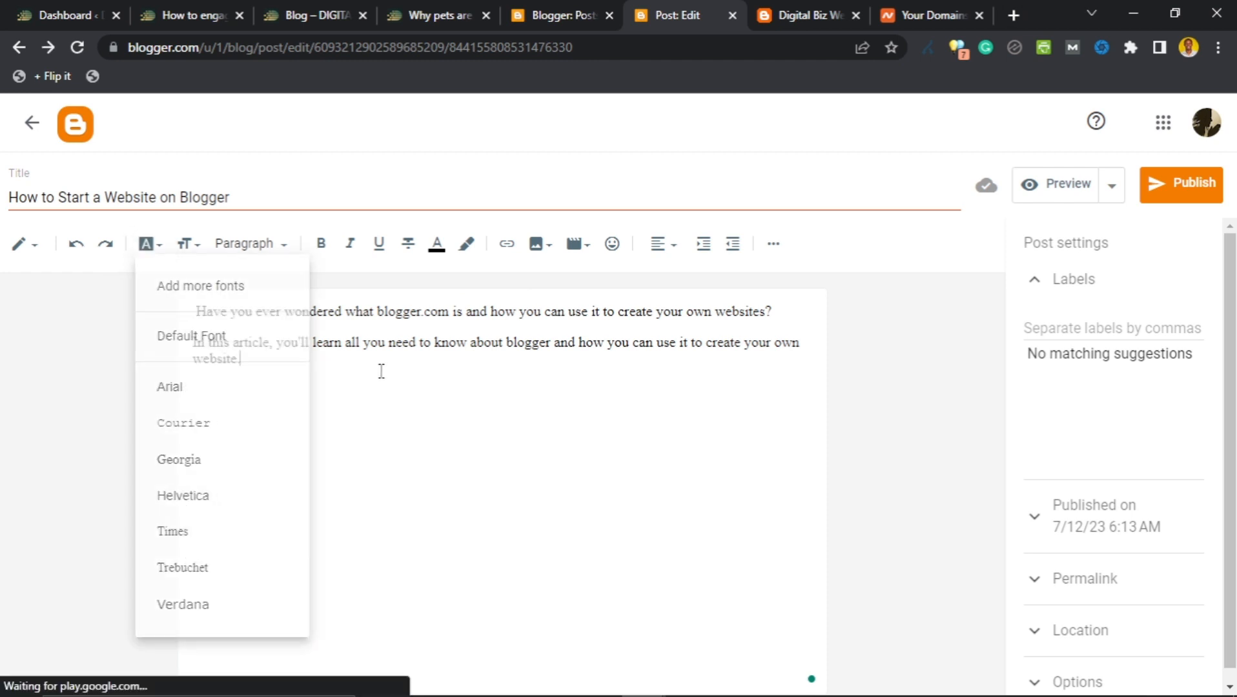
click(189, 245)
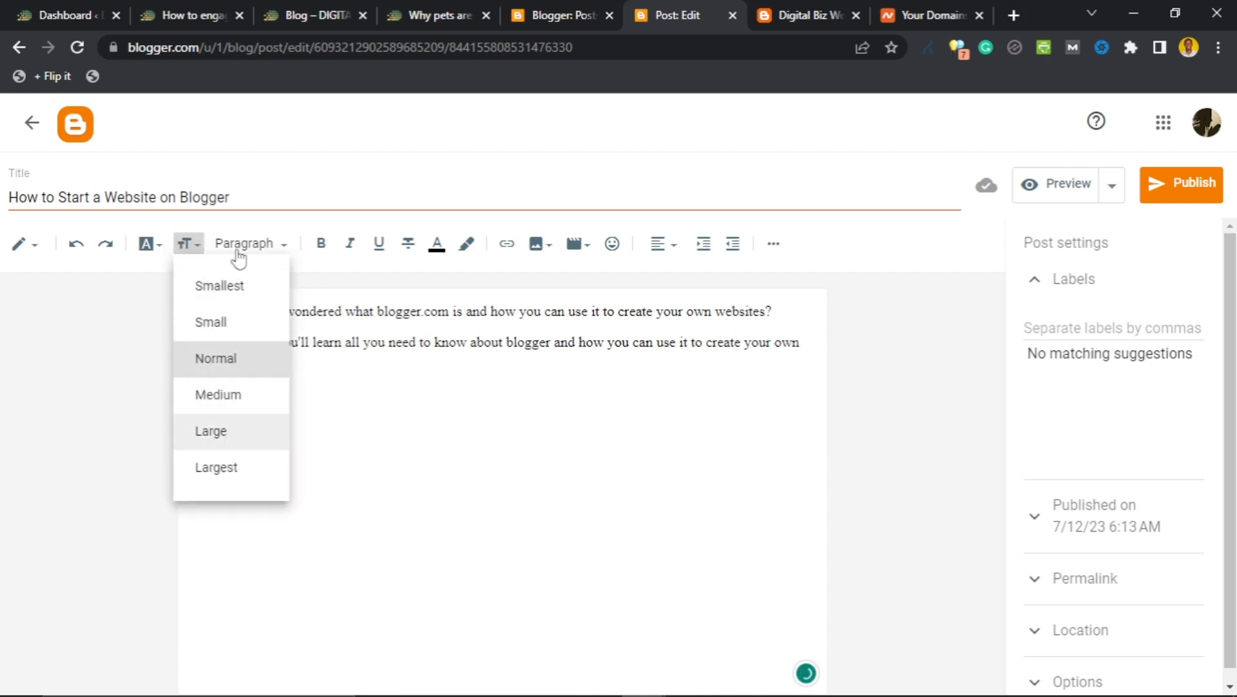
click(342, 392)
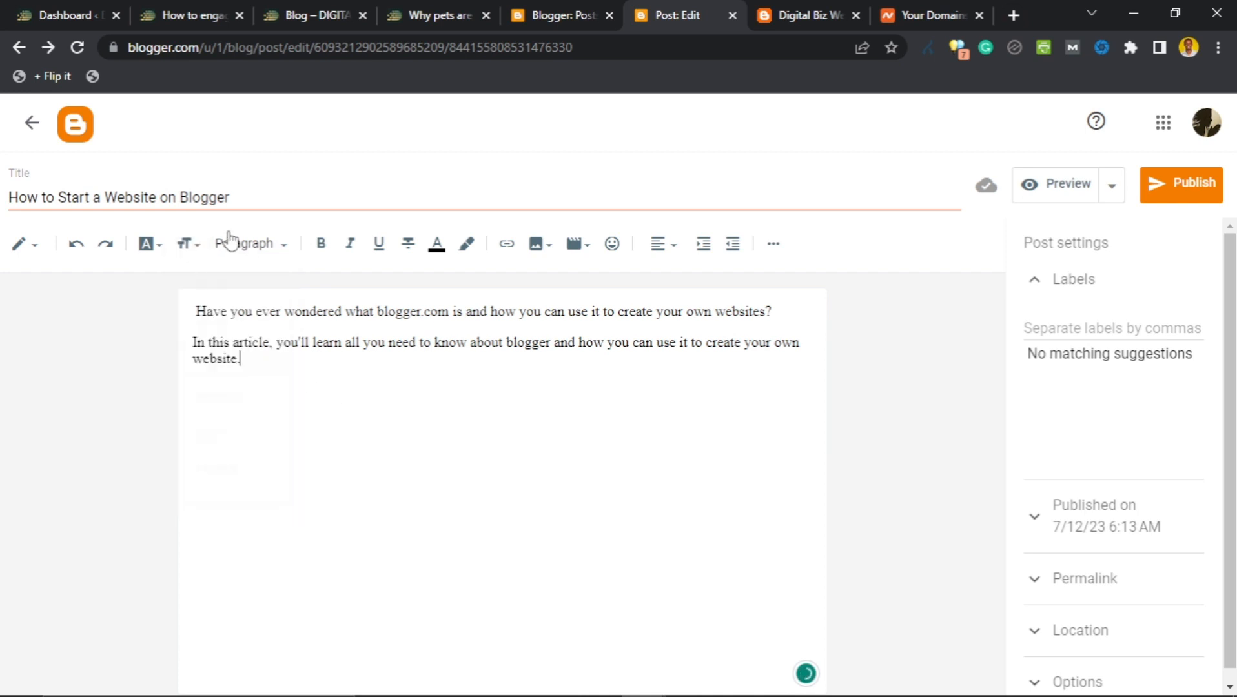
click(276, 244)
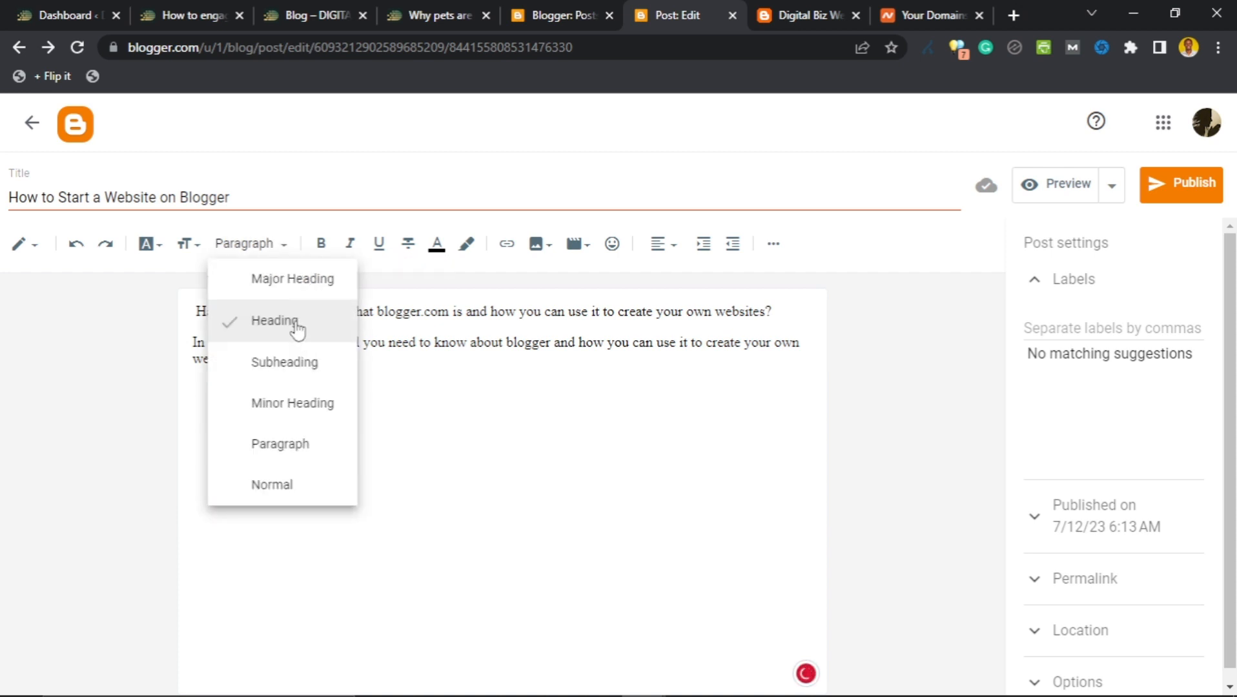
click(416, 368)
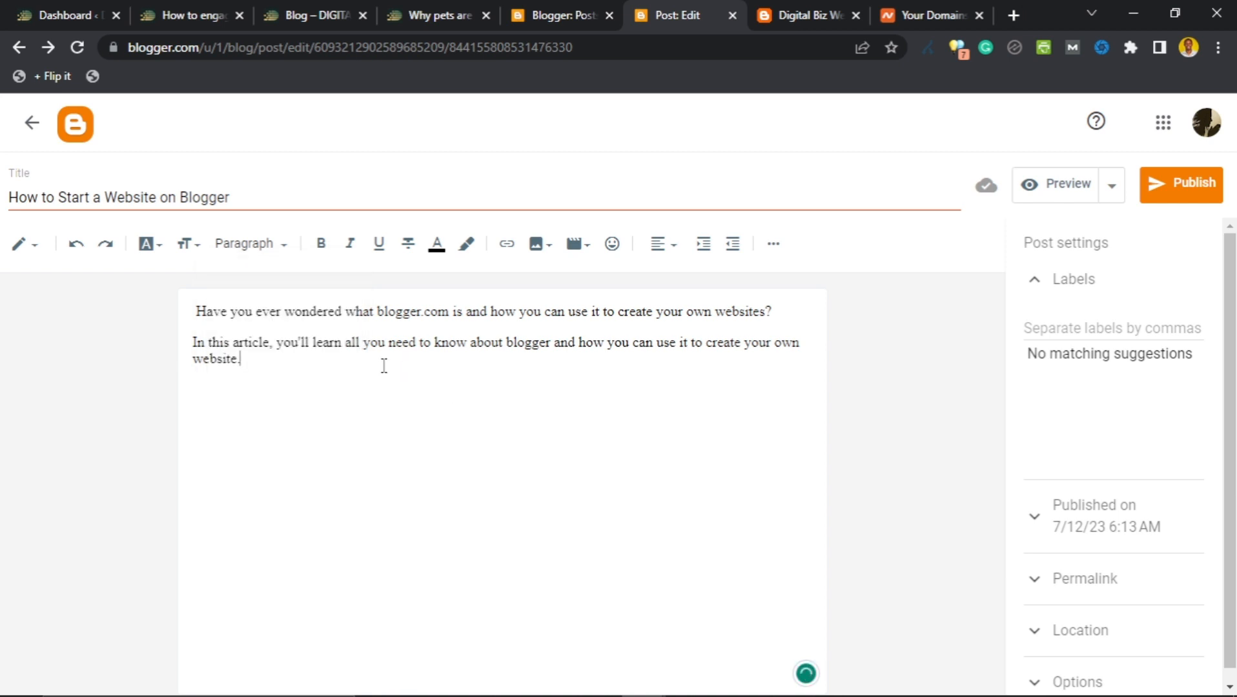
Add 'Open Blogger.com' and 'Go to the blogger.com website and create an account.' lines.
key(Return)
text(Open Blogger.)
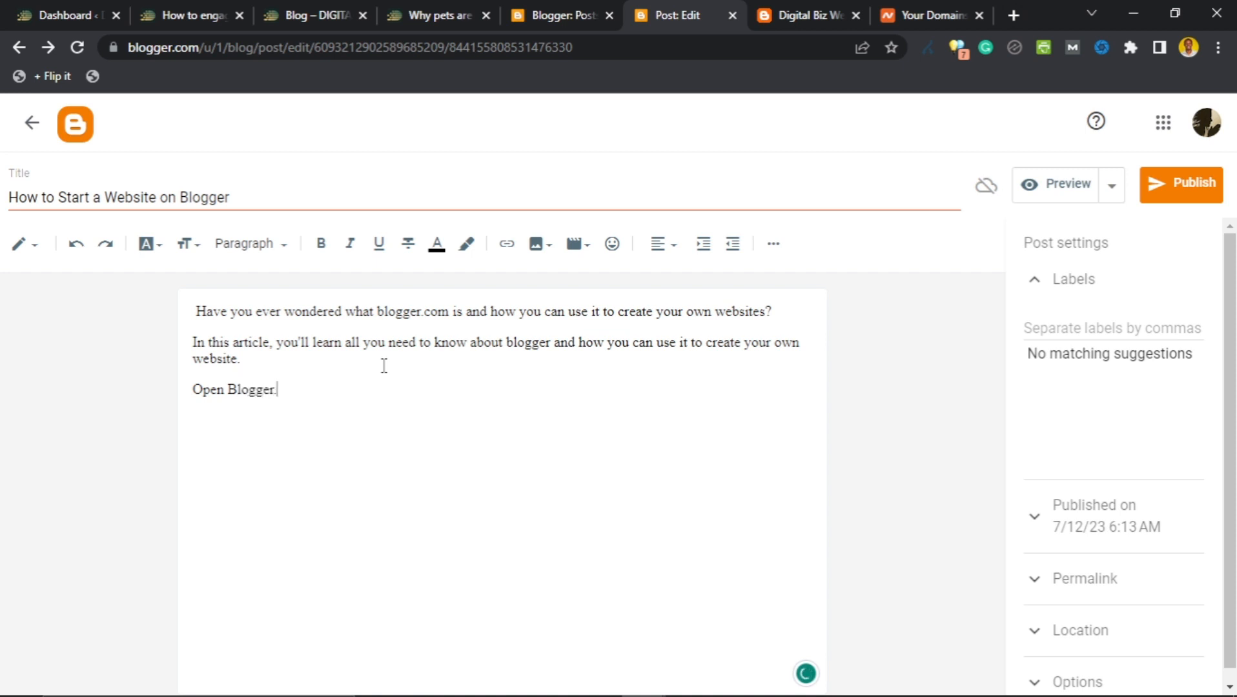
text(com)
key(Return)
text(Go to the bl)
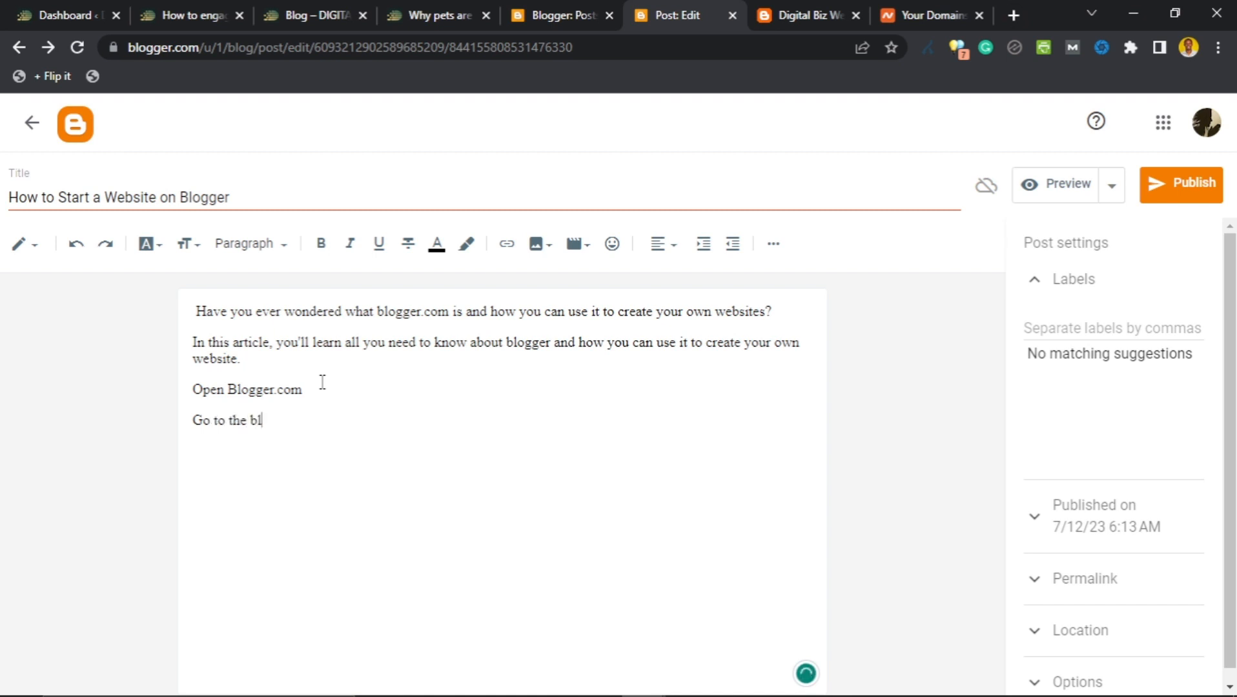
text(ogger.com websit)
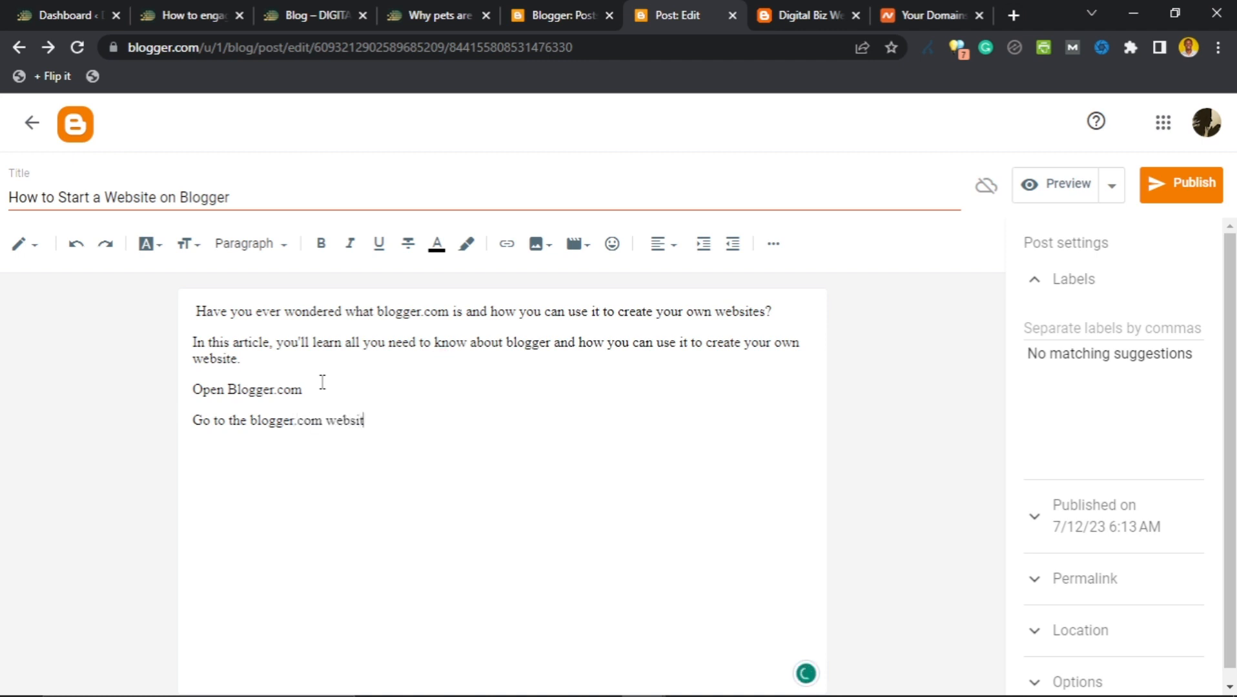
text(e and create an account.)
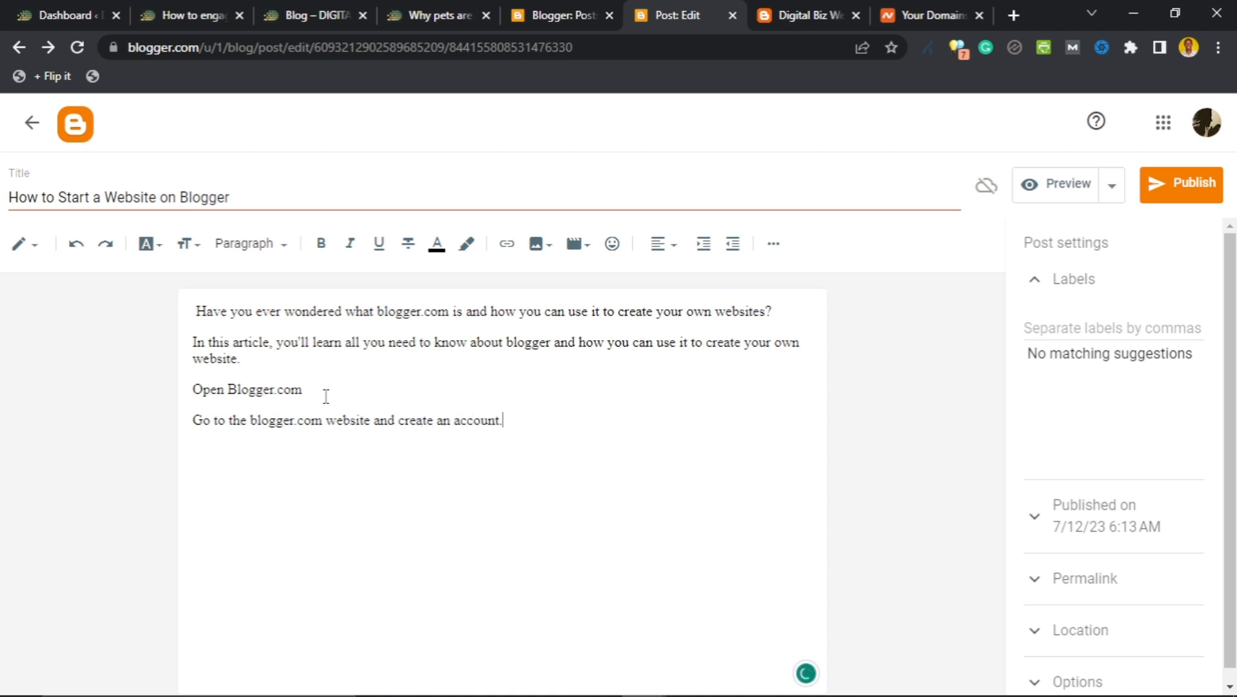
drag(324, 395, 195, 382)
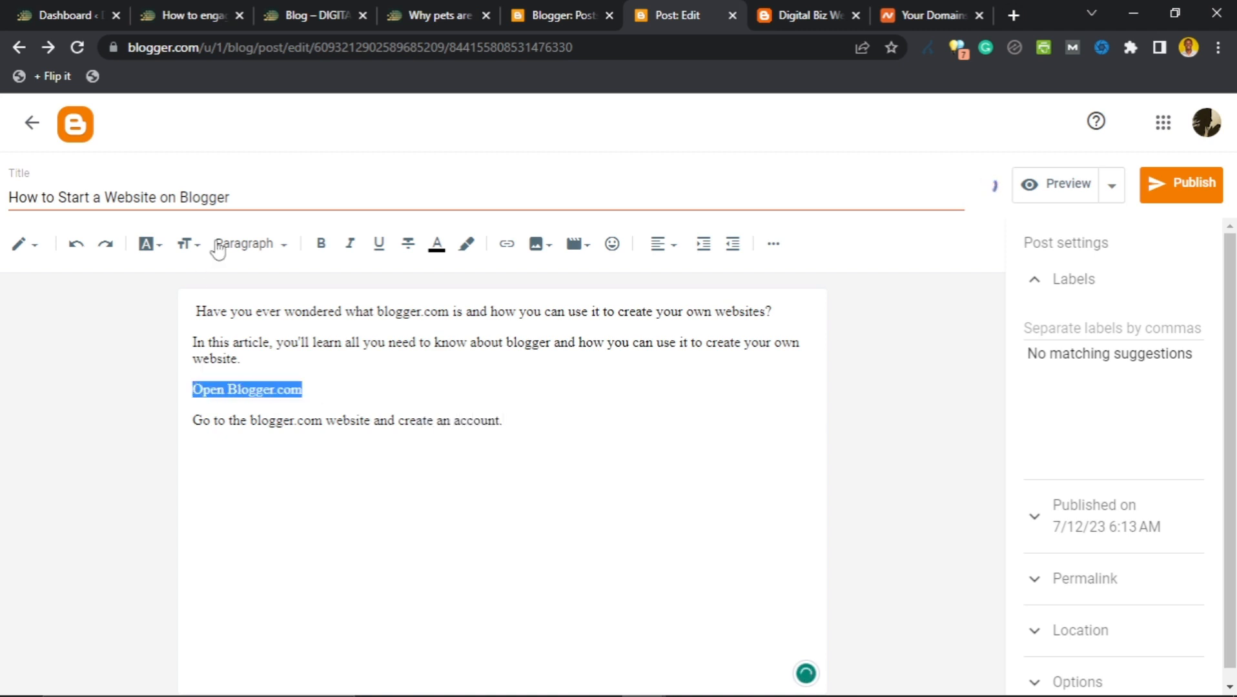
Turn the 'Open Blogger.com' line into a heading.
click(270, 249)
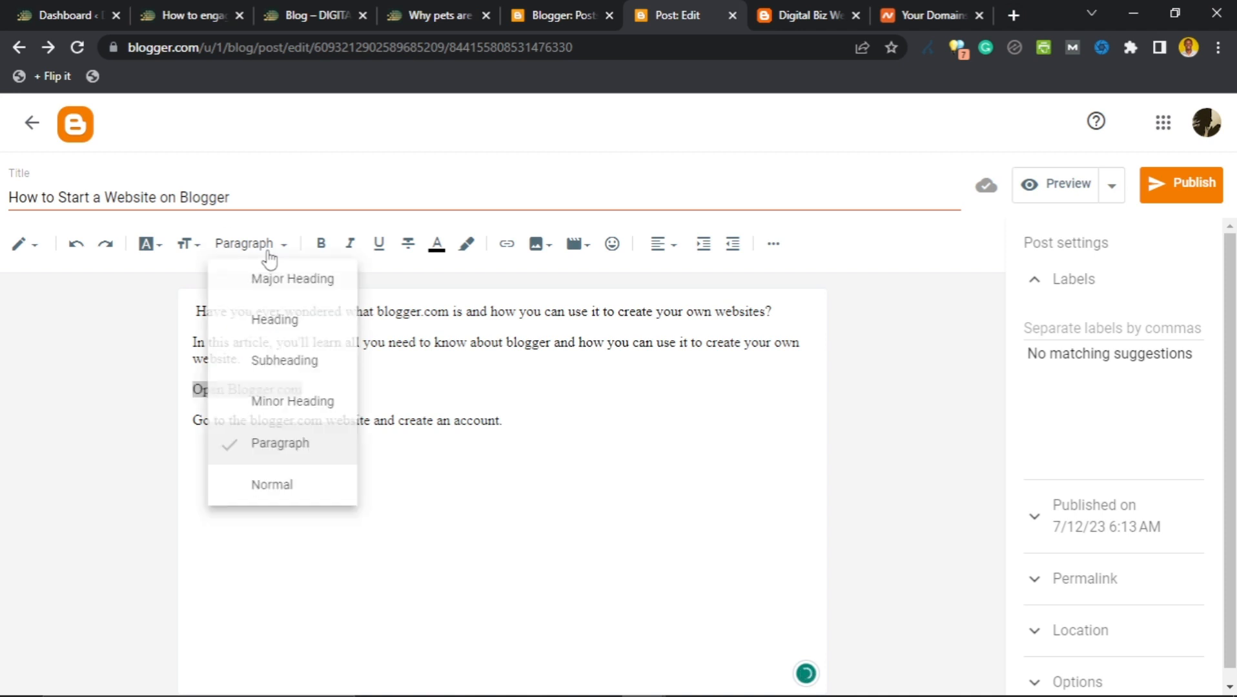
click(285, 322)
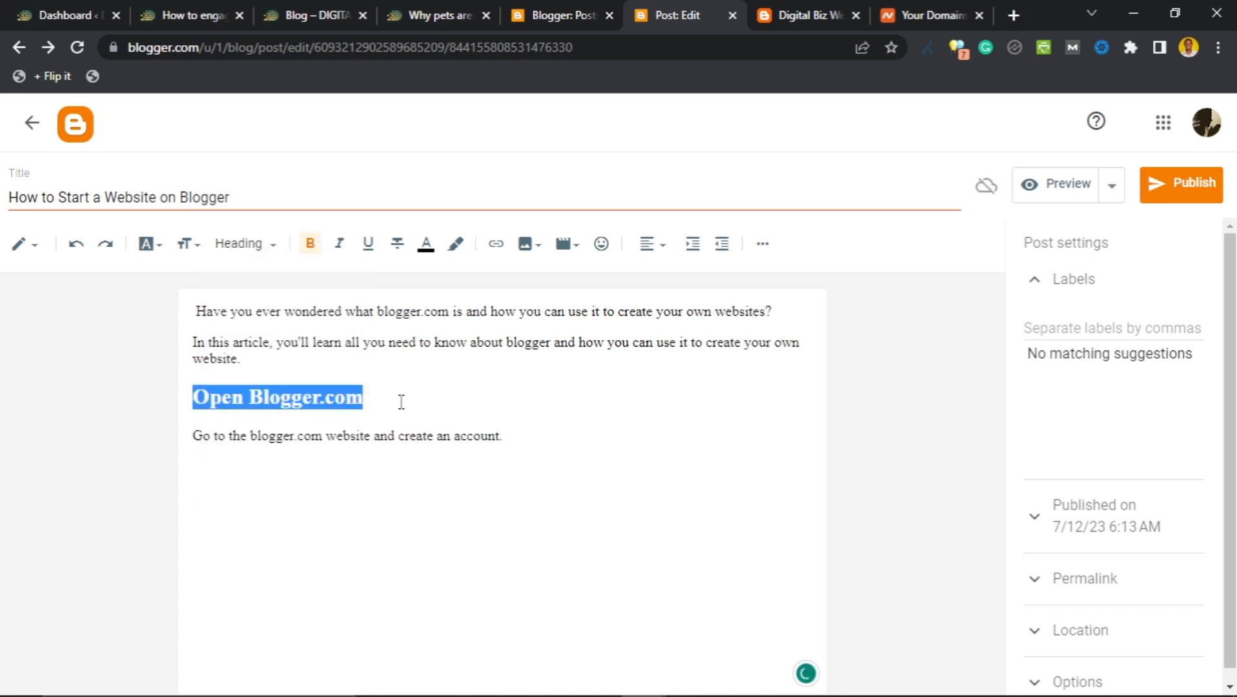
click(401, 402)
Add a 'Create an account on Google' line below the account sentence.
click(520, 436)
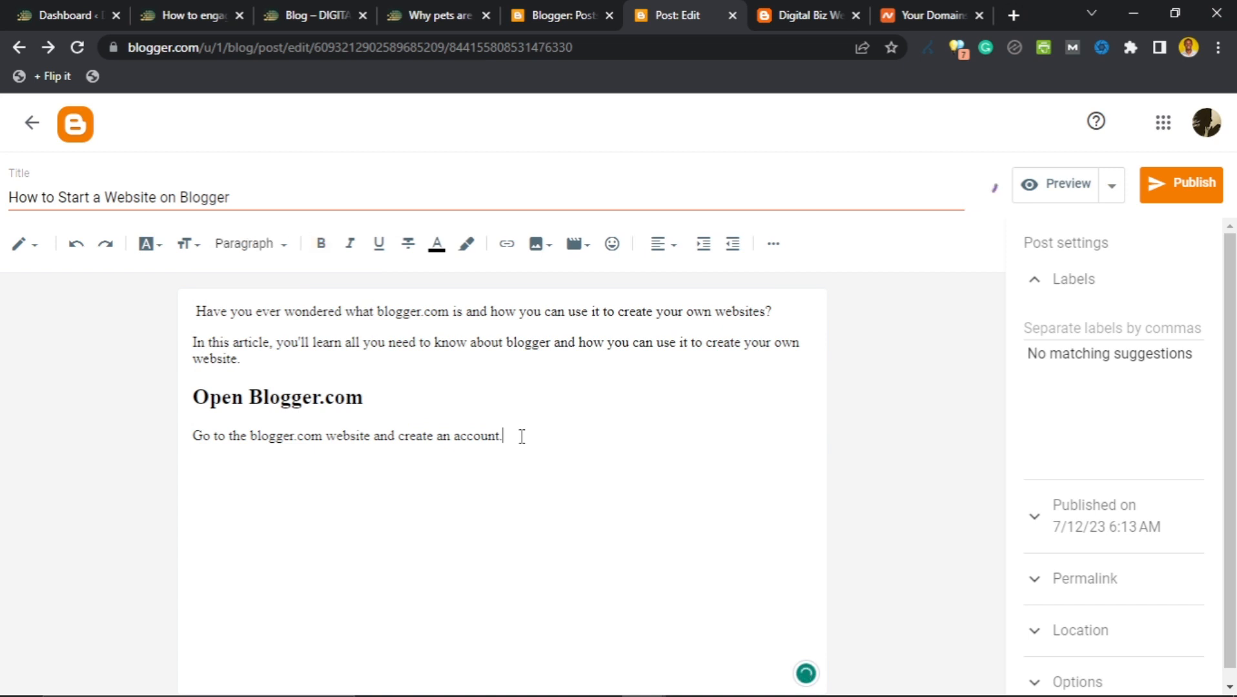
key(Return)
text(Create A)
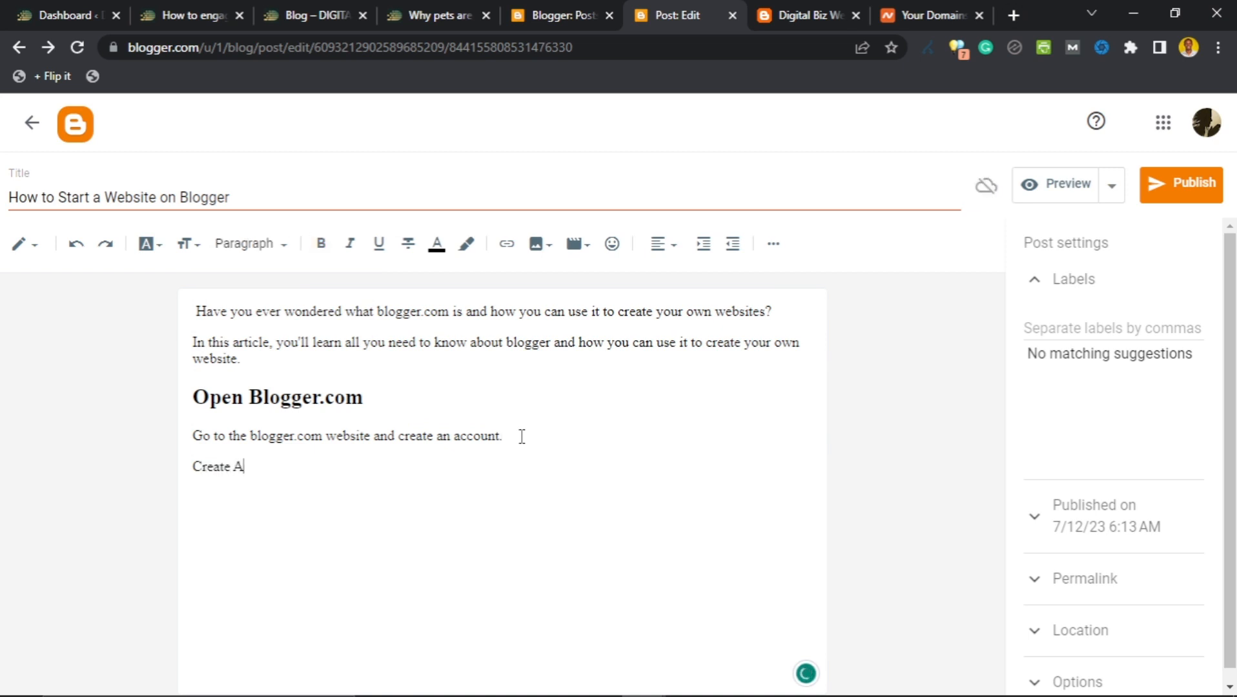
text(an account on Go)
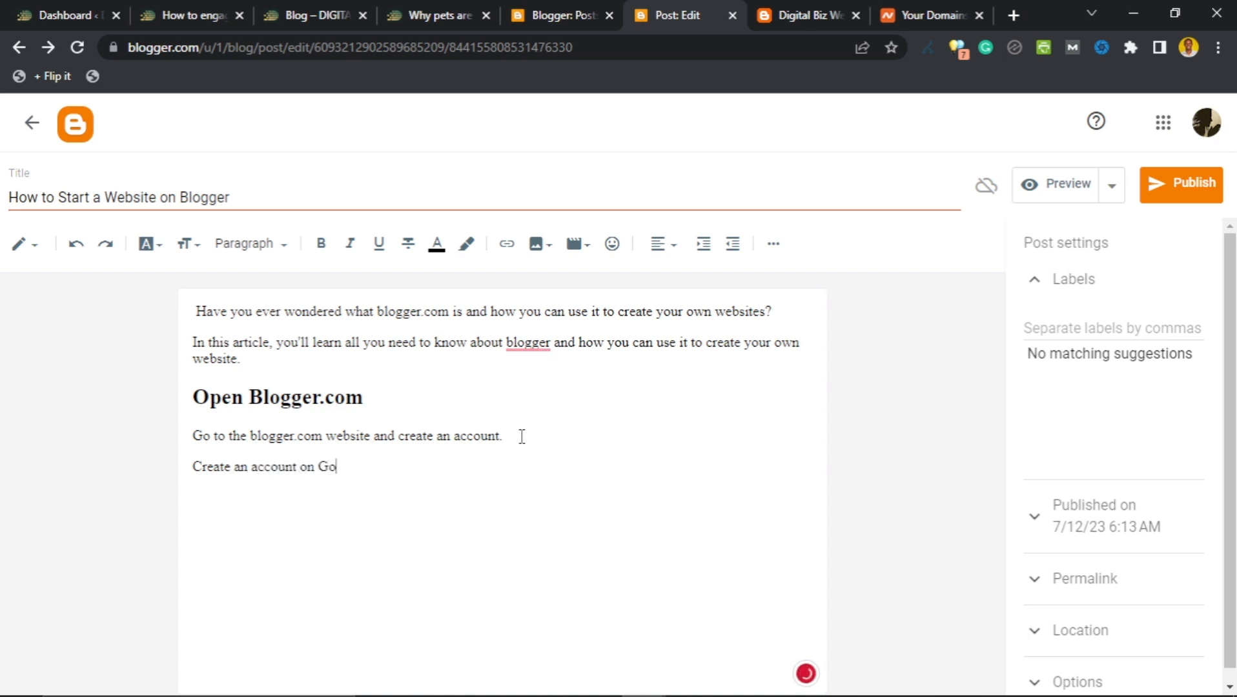
text(ogle)
key(Return)
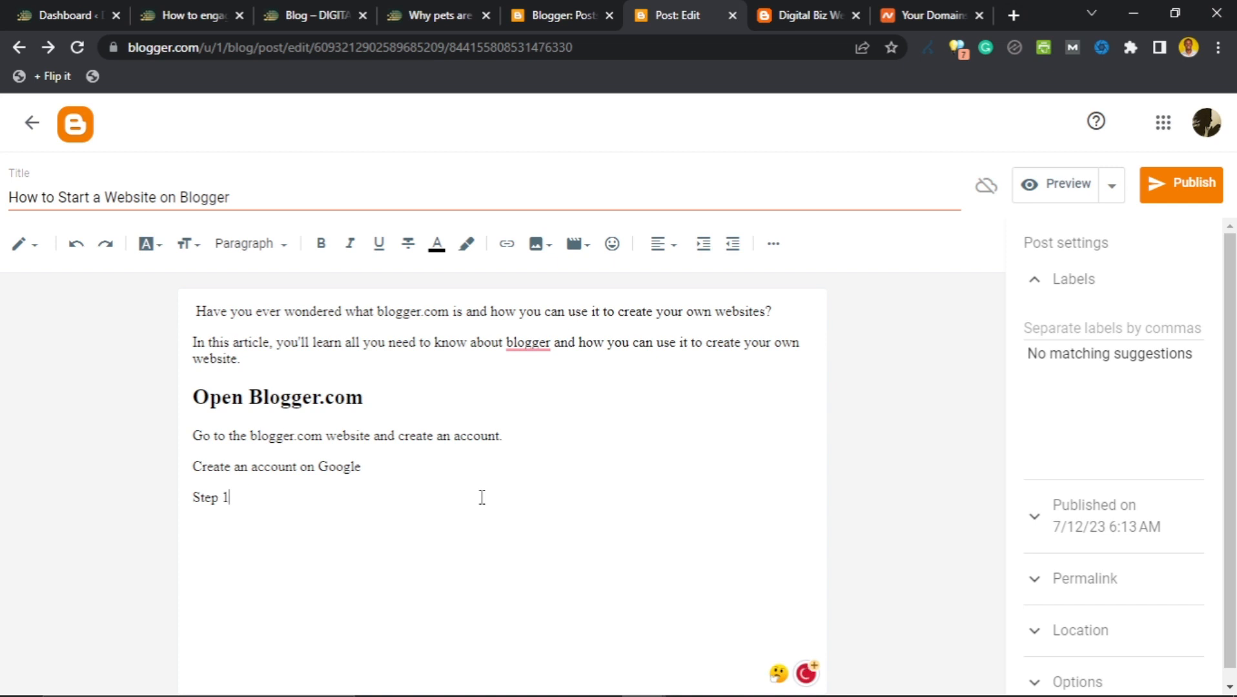
Make 'Create an account on Google' a subheading.
drag(382, 470, 191, 467)
click(272, 244)
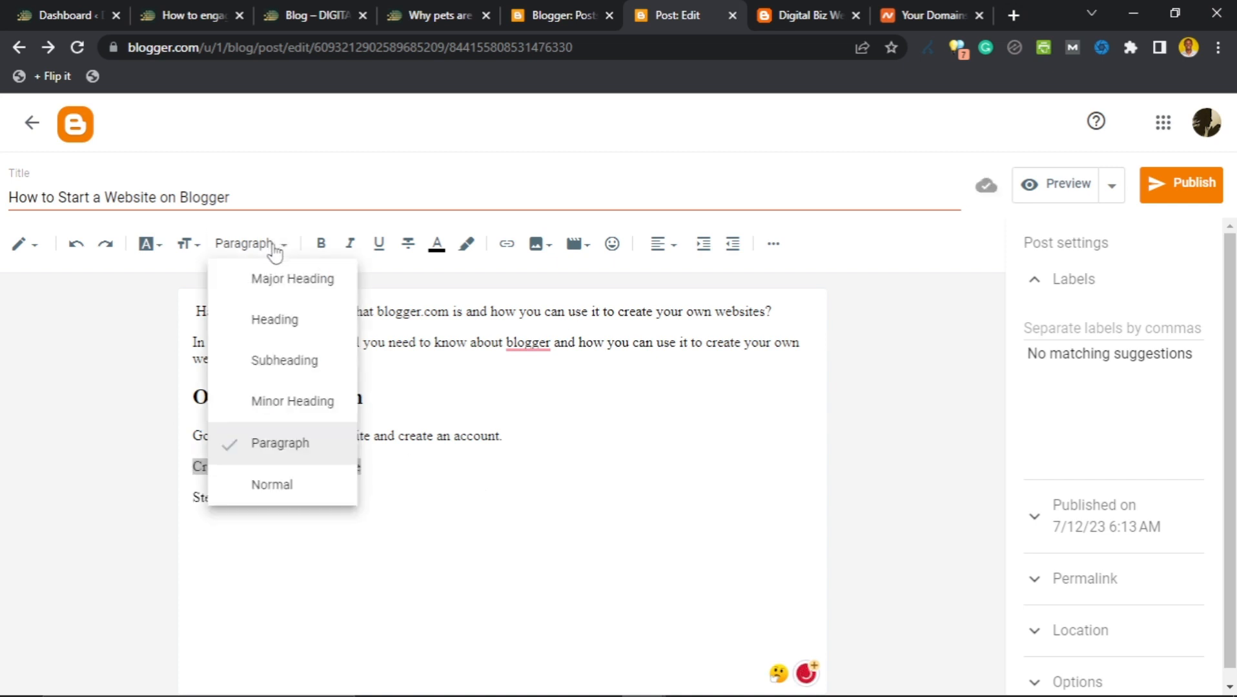
click(273, 368)
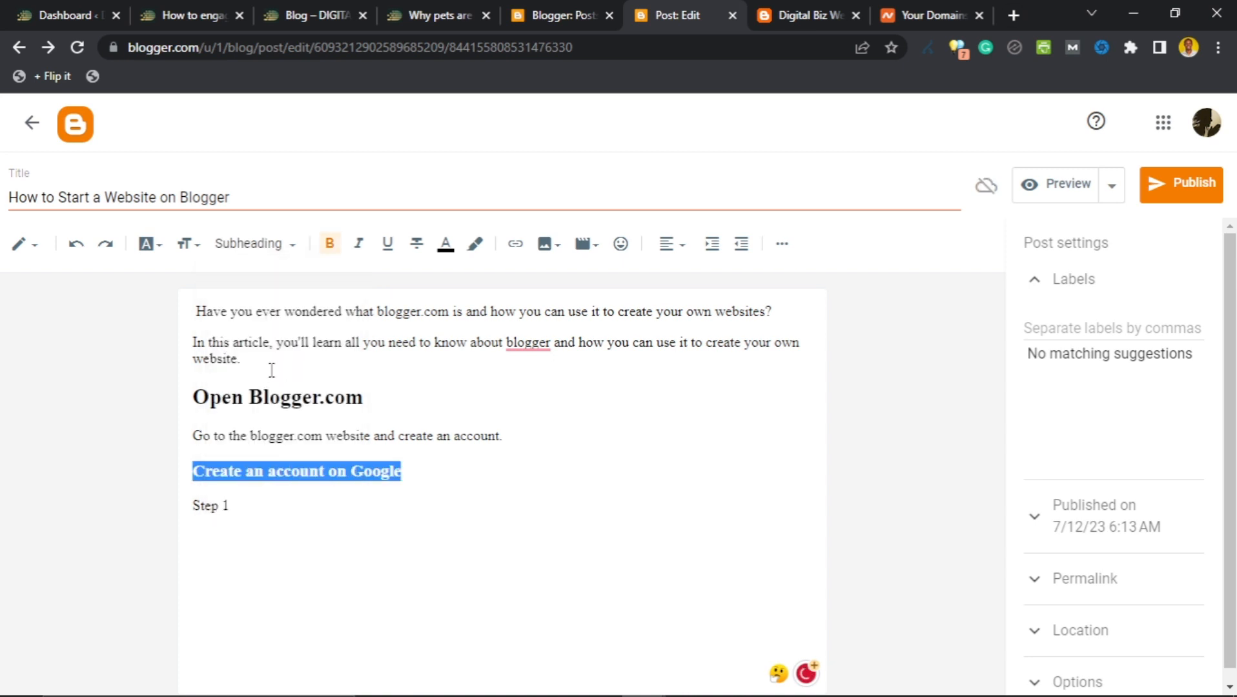
click(392, 469)
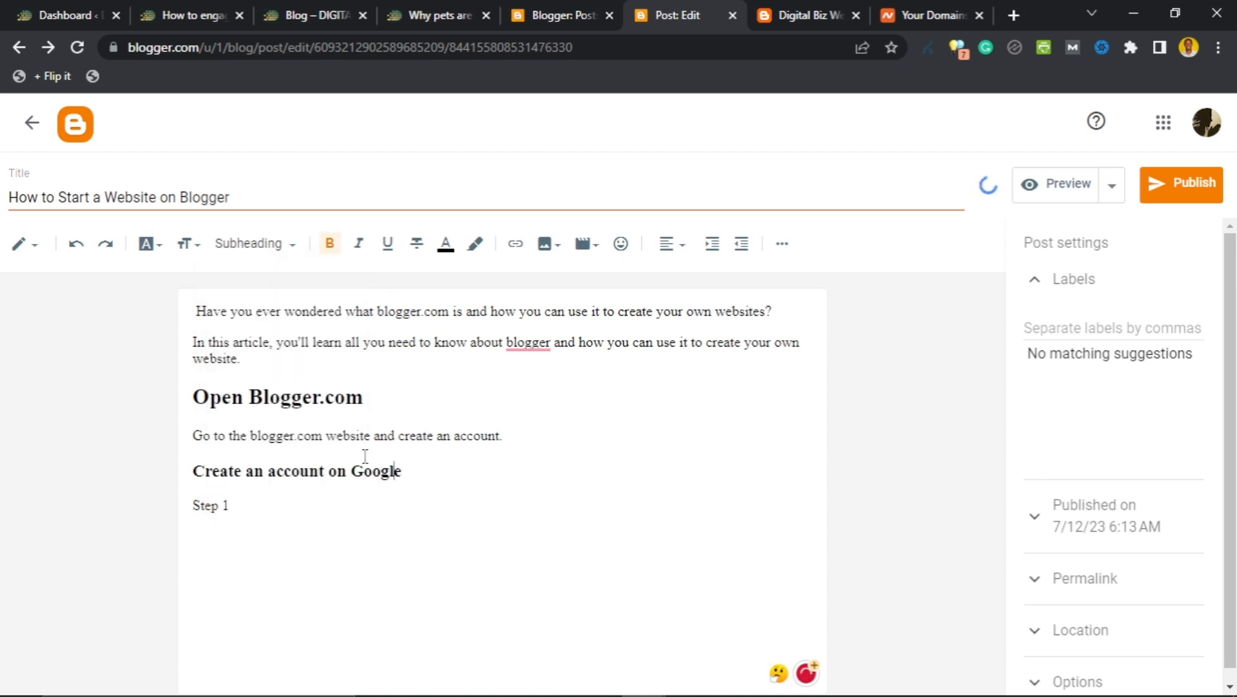
Compare the heading and subheading styles, then switch the editor to HTML view.
click(303, 400)
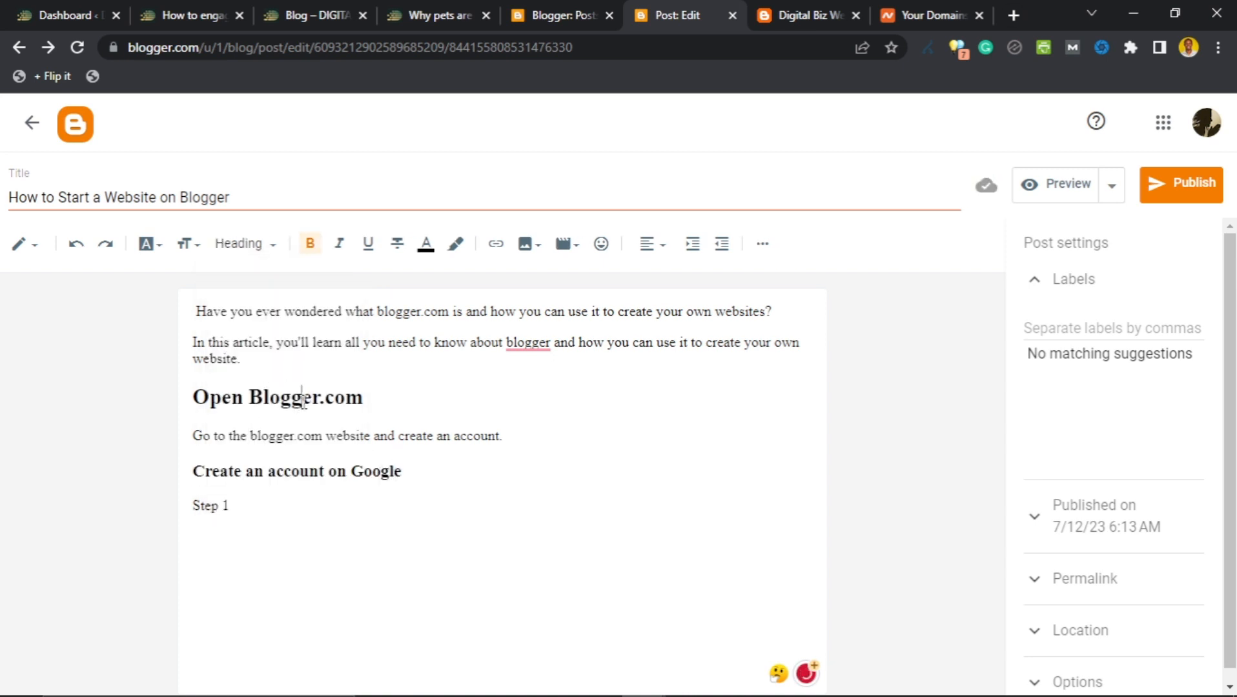
click(284, 488)
click(278, 470)
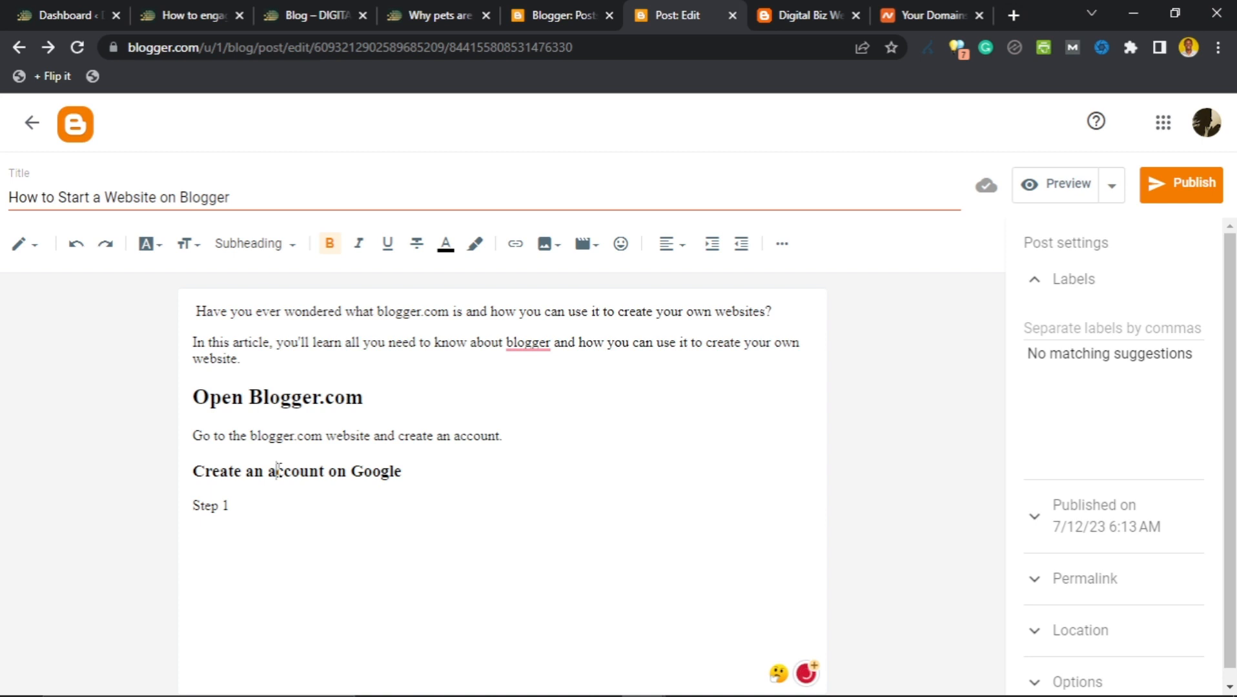
click(283, 399)
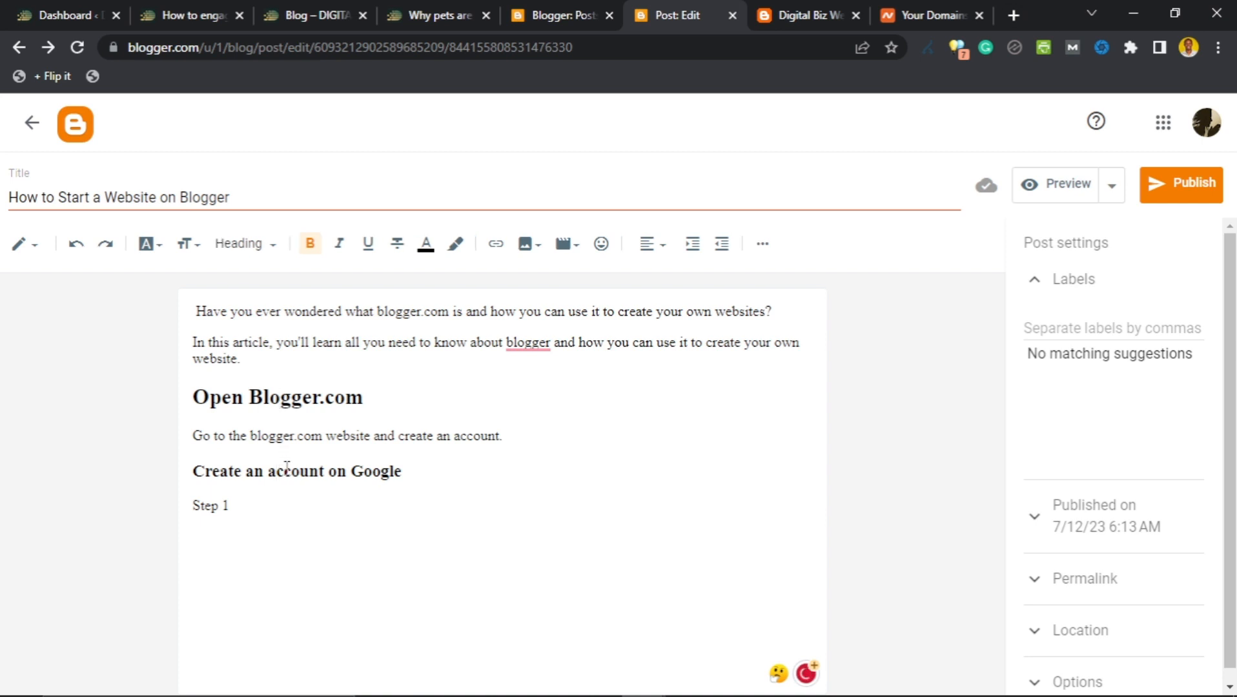
click(286, 469)
click(286, 403)
click(276, 470)
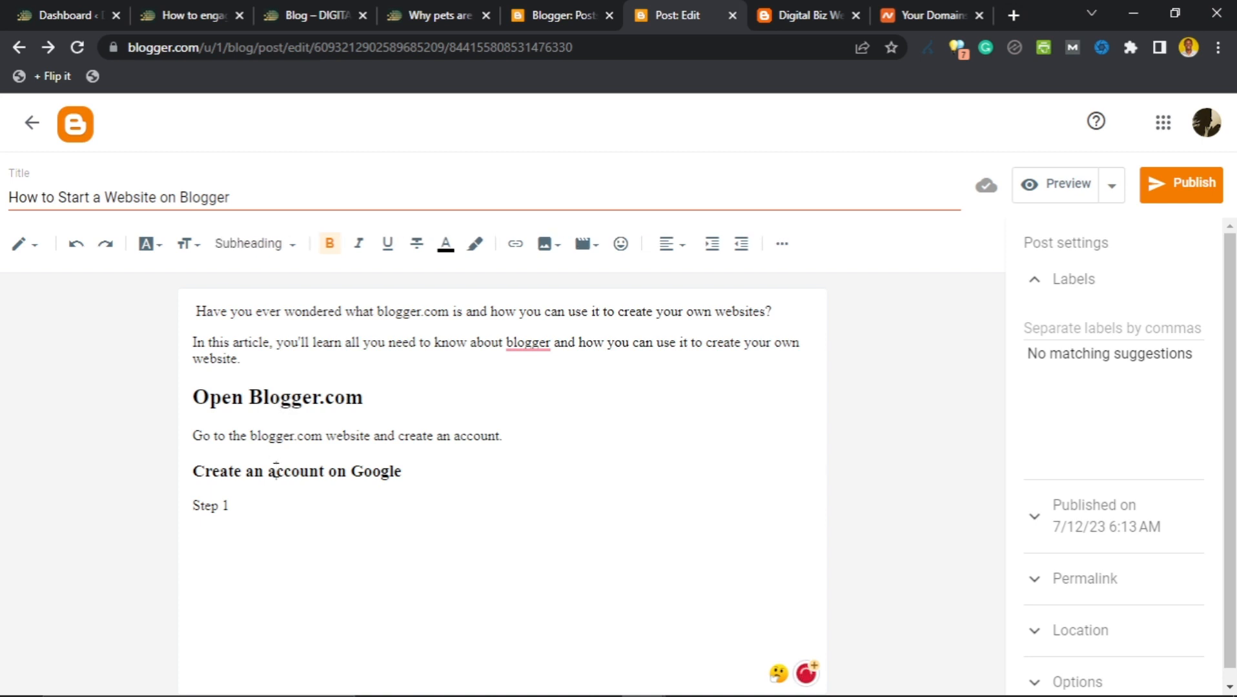
click(33, 248)
click(68, 228)
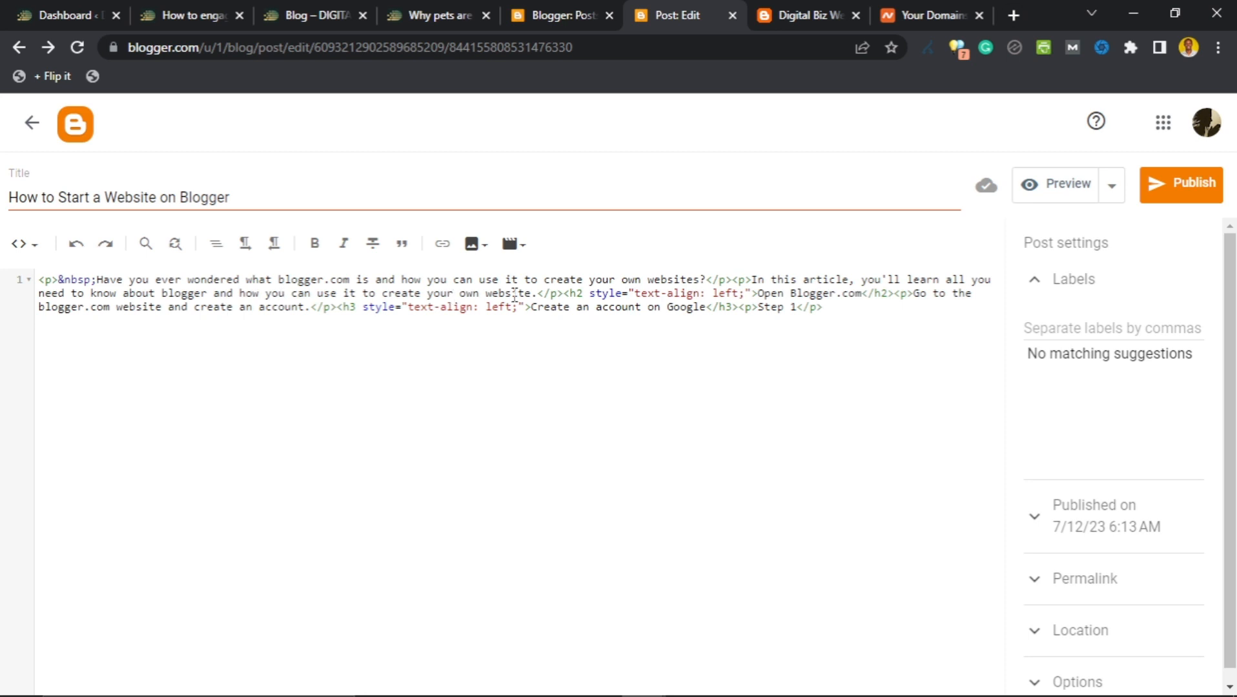
click(25, 245)
click(55, 302)
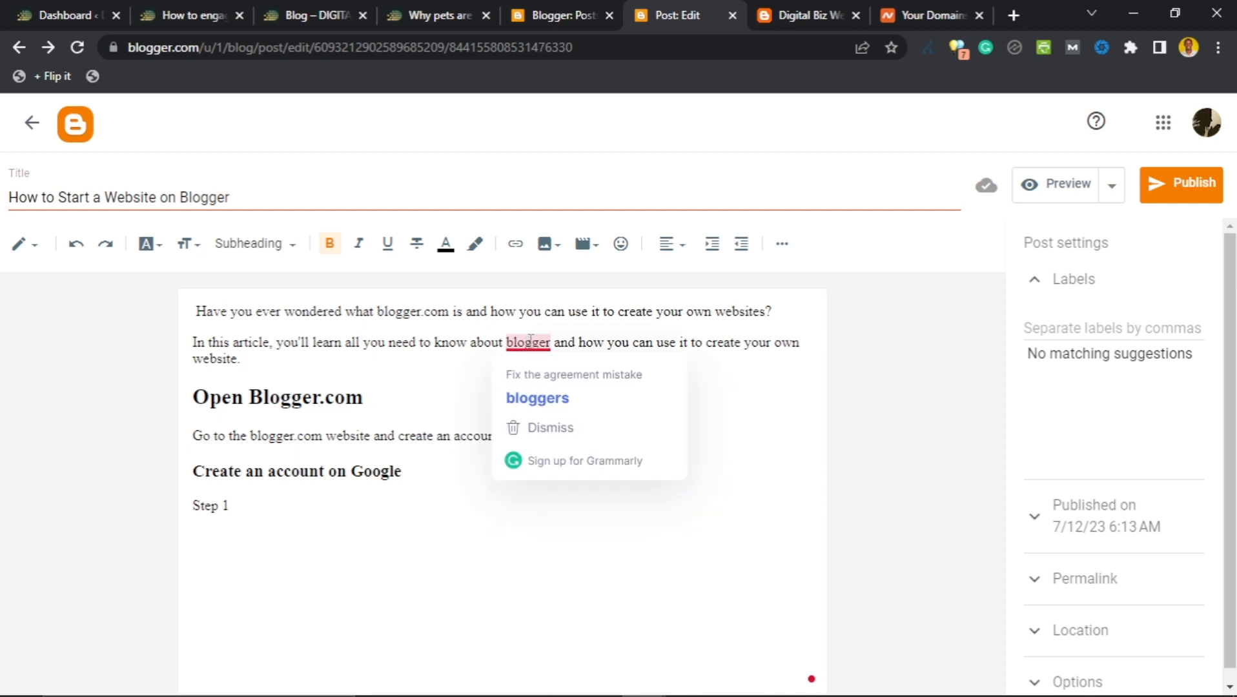
click(481, 340)
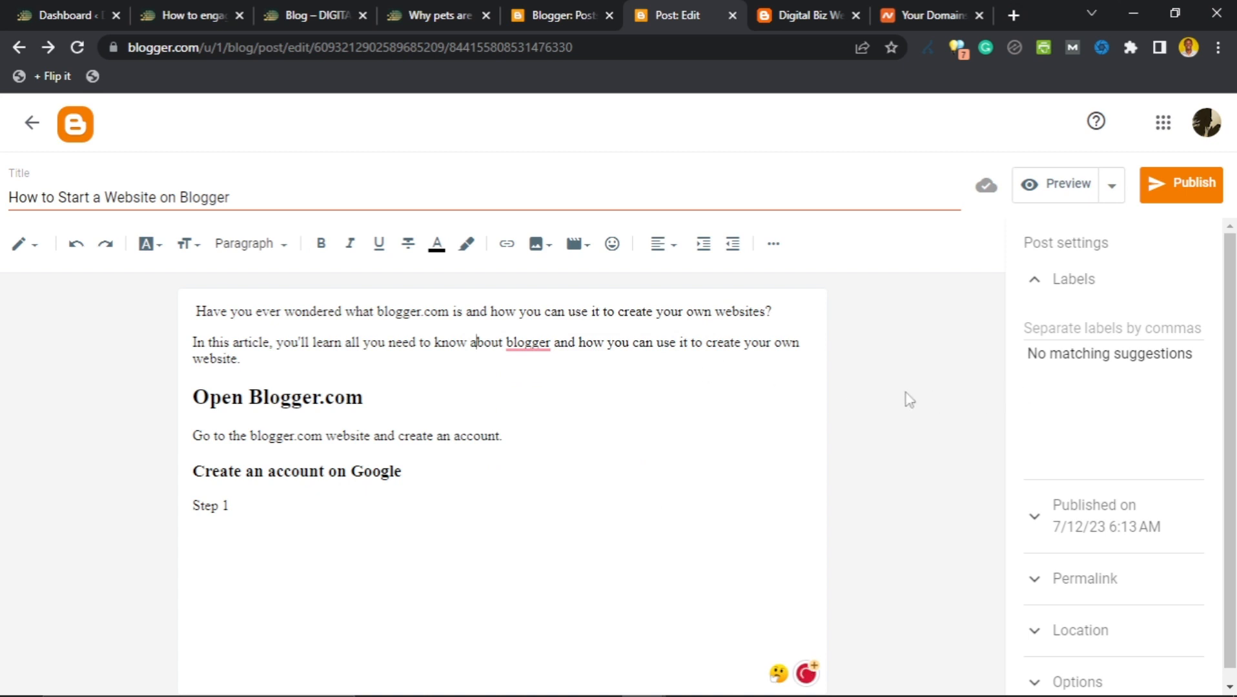
click(399, 395)
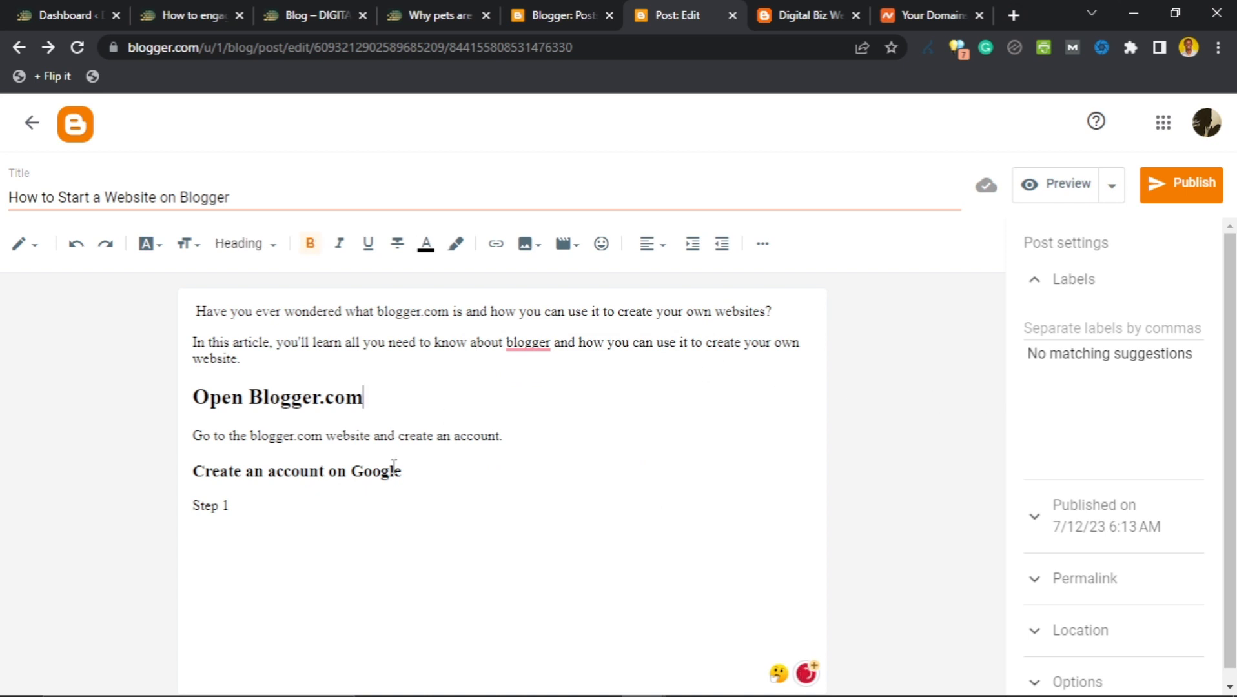
click(414, 470)
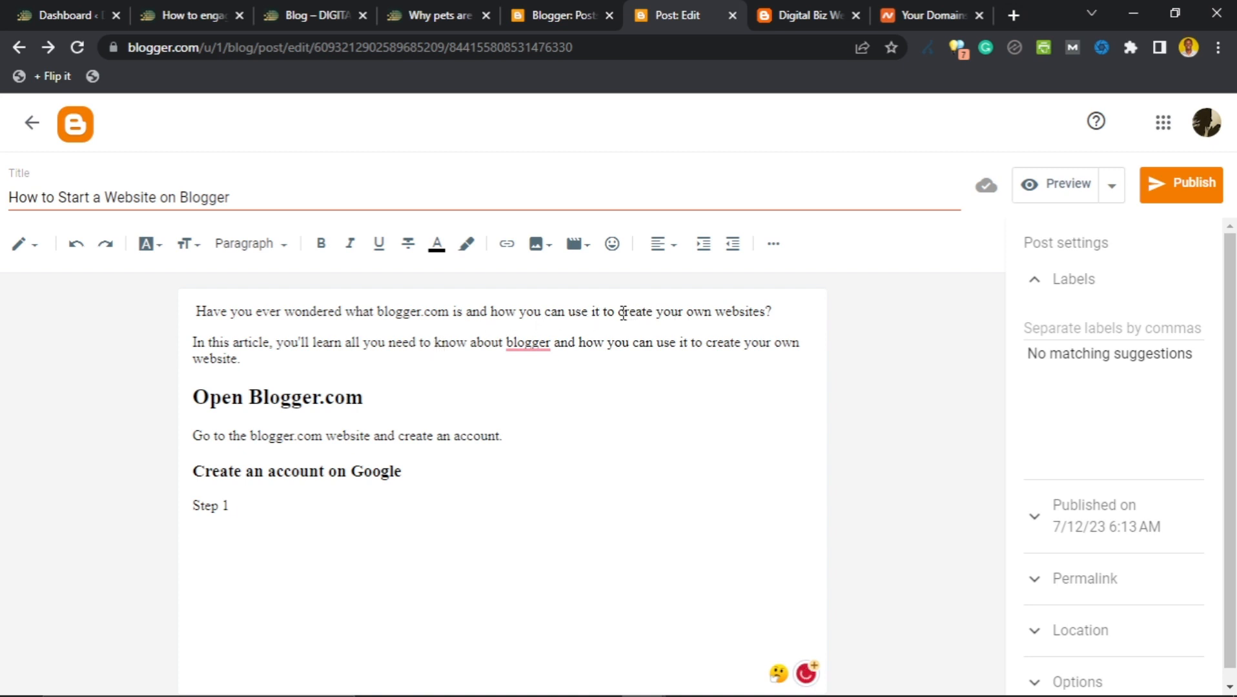
Make 'create your own websites' in the opening sentence bold.
drag(618, 313, 766, 318)
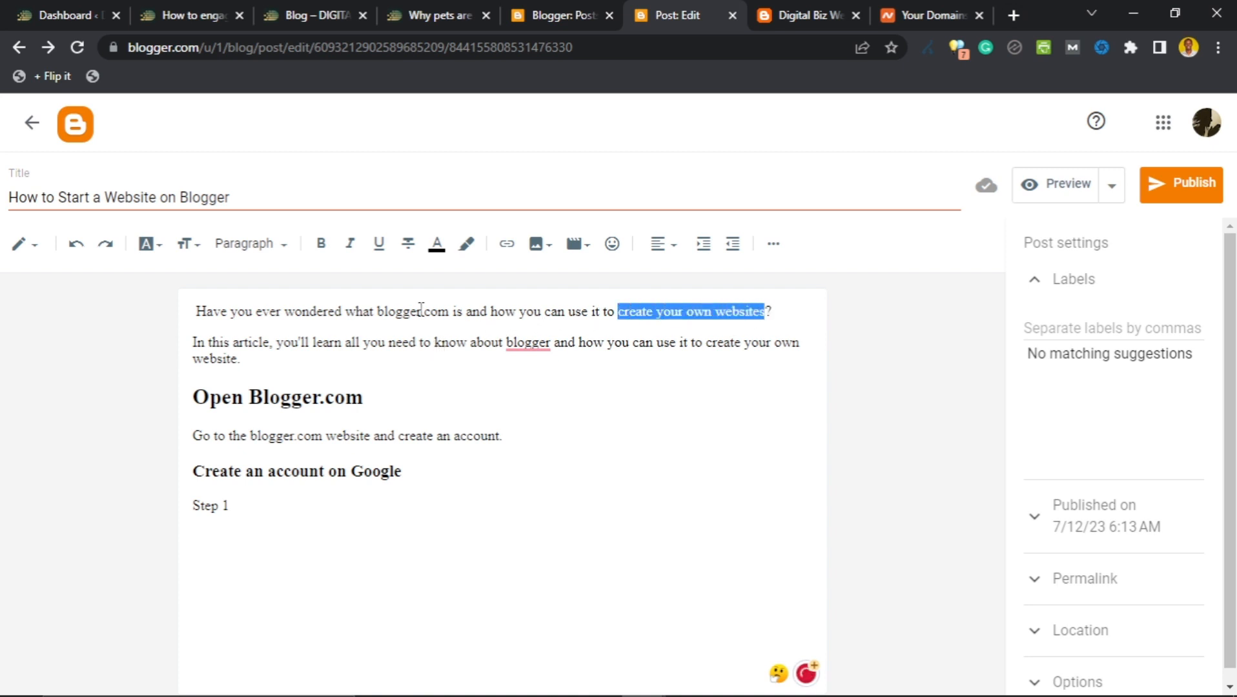
click(321, 244)
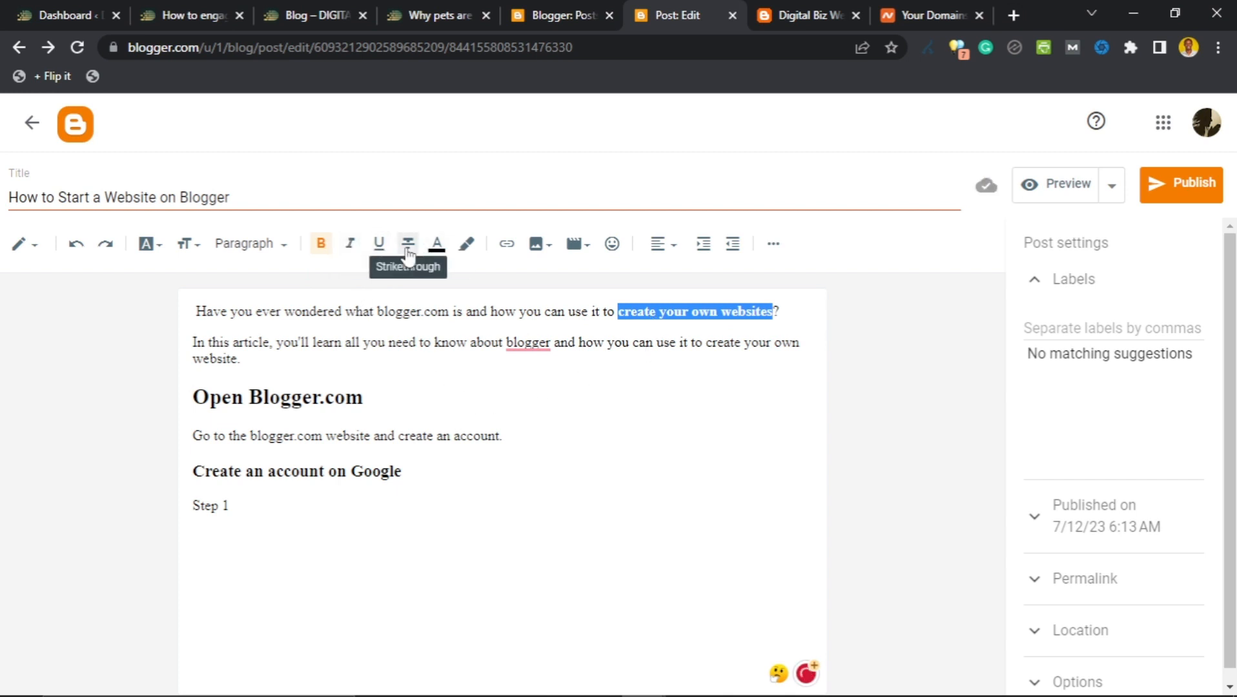
click(342, 363)
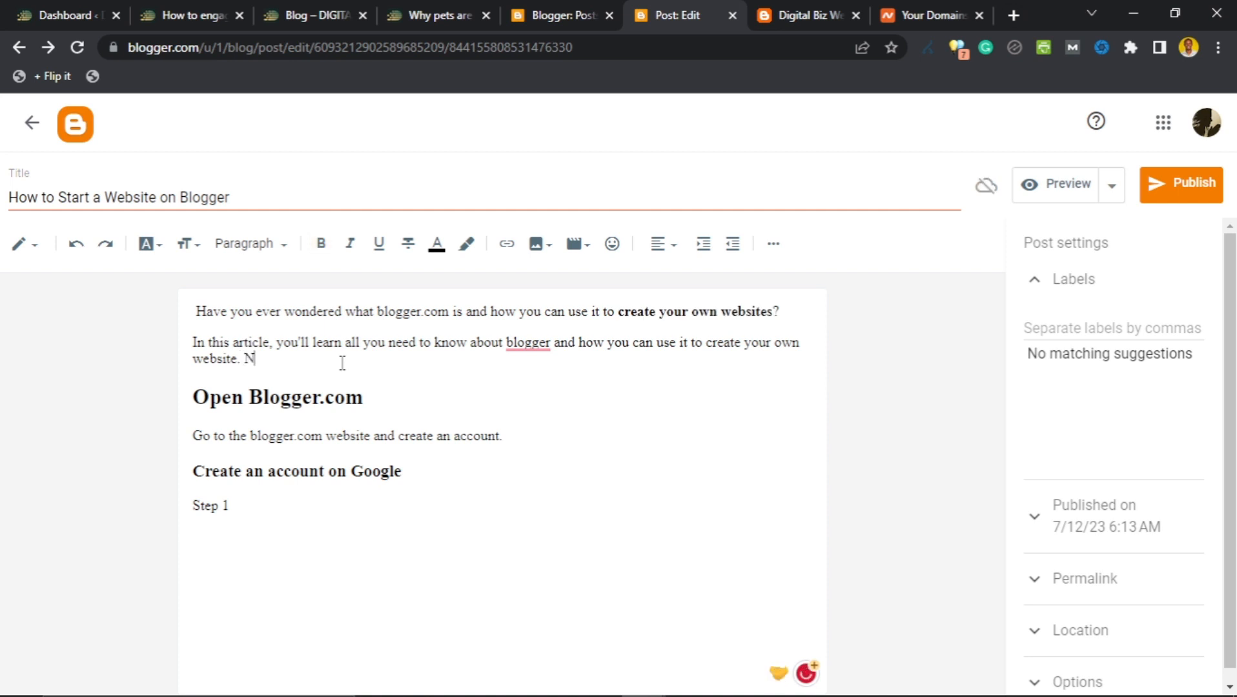
Test a '₦ 6,000' with strikethrough after 'website.', then delete it.
text(N 6,000)
double_click(257, 364)
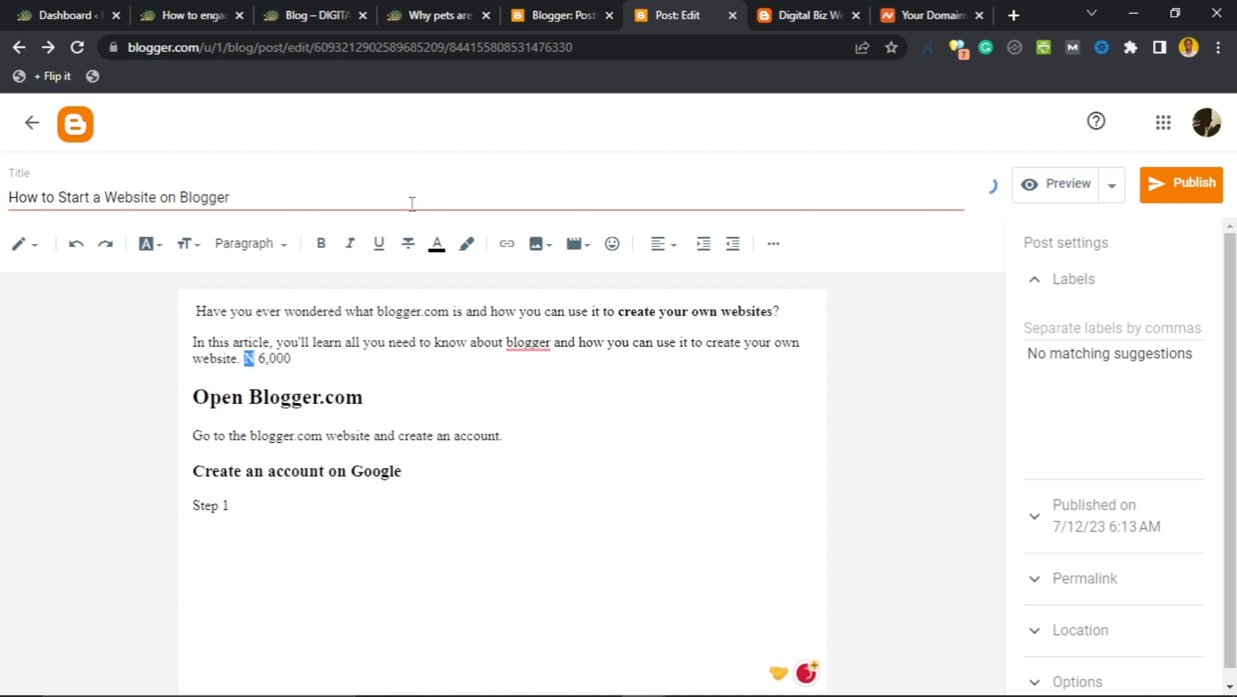
click(408, 244)
click(335, 337)
shift+click(244, 359)
key(BackSpace)
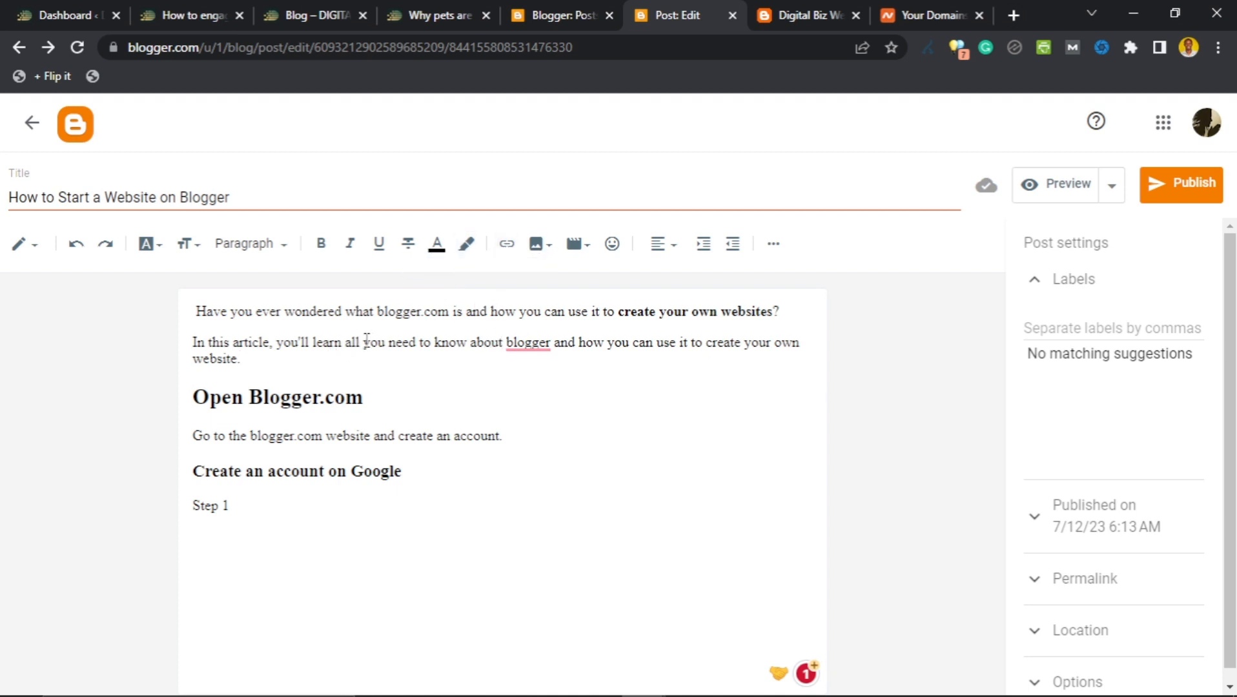
drag(364, 342, 465, 347)
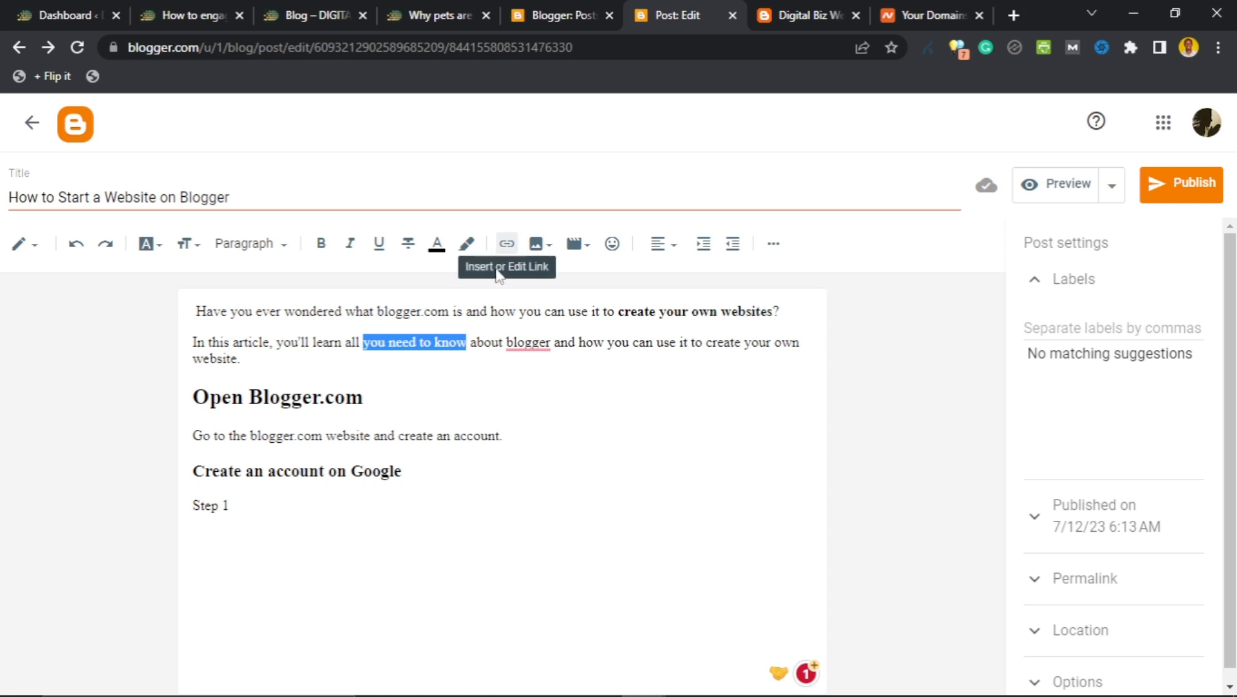
drag(252, 440, 372, 441)
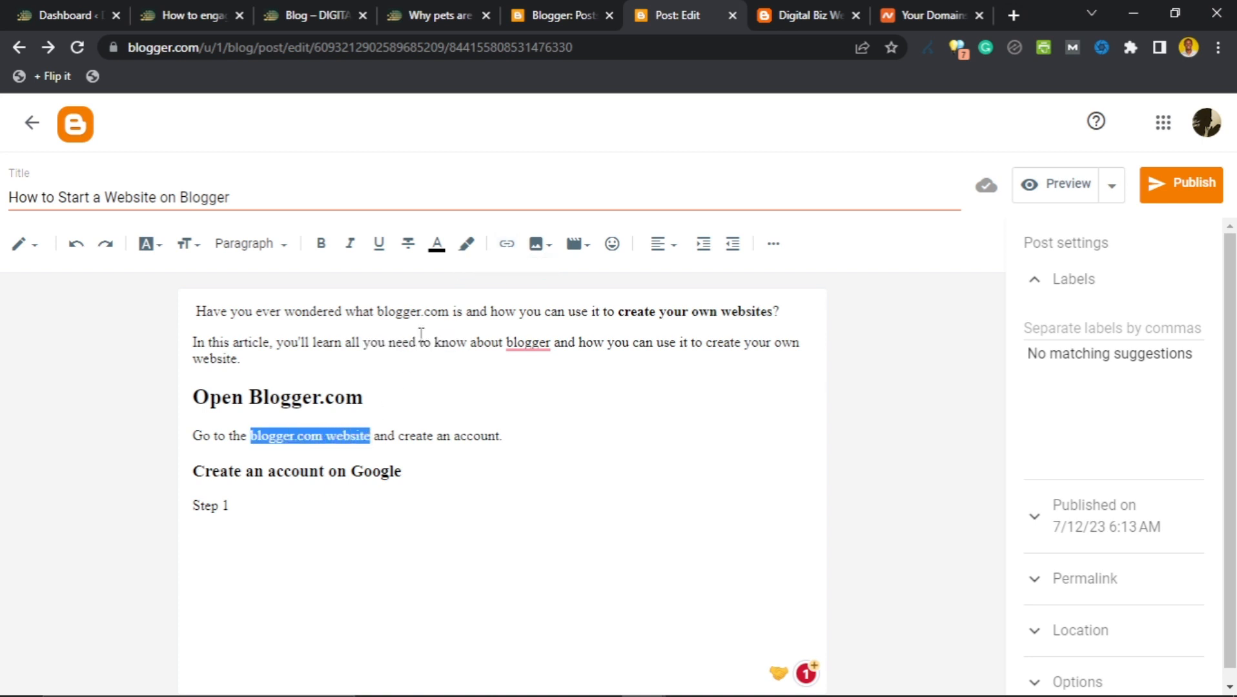
click(506, 244)
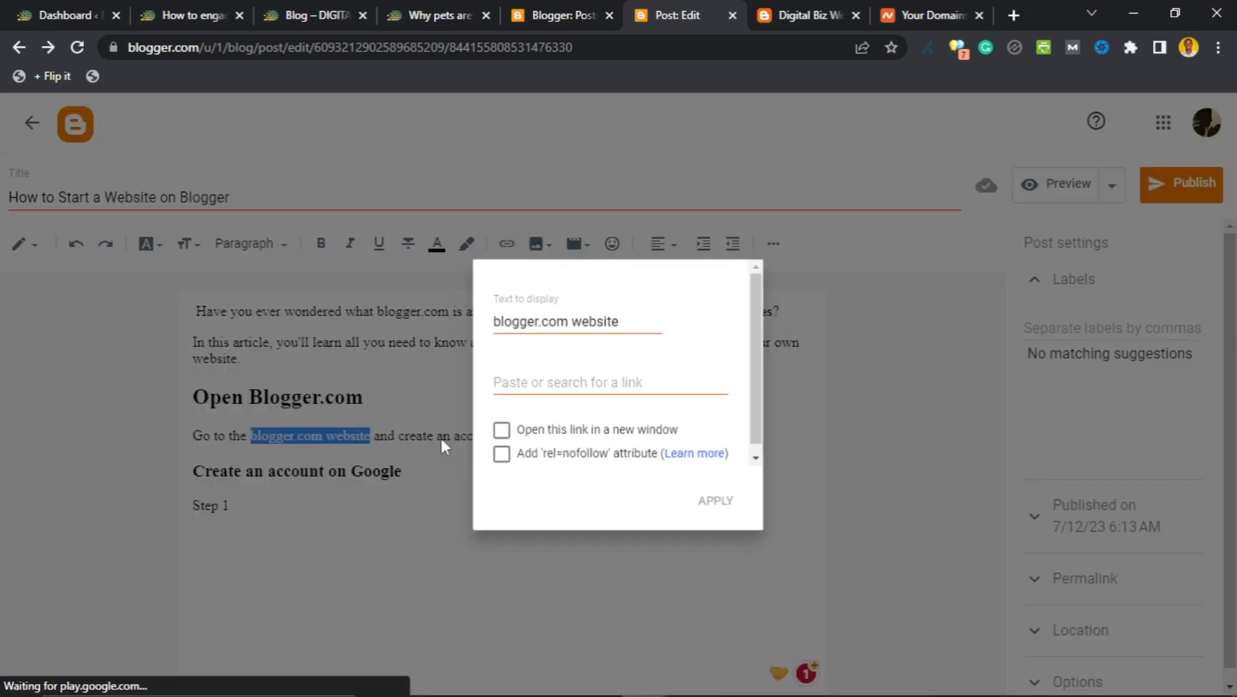
click(441, 439)
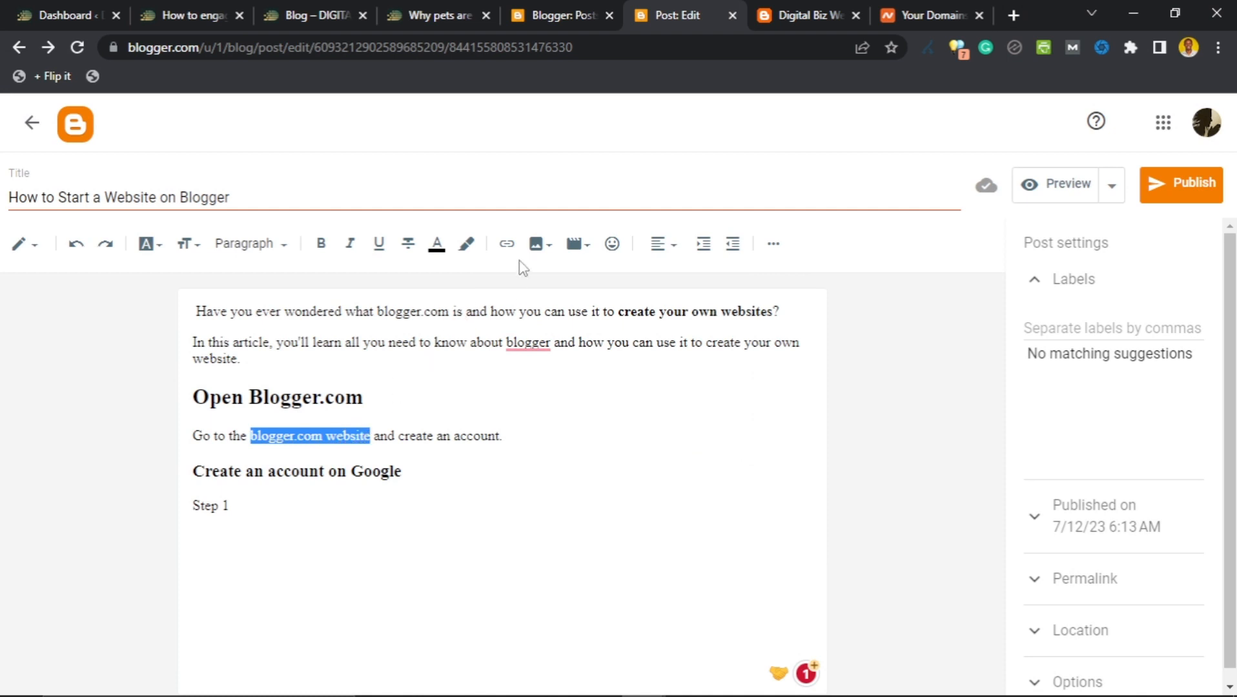
click(507, 244)
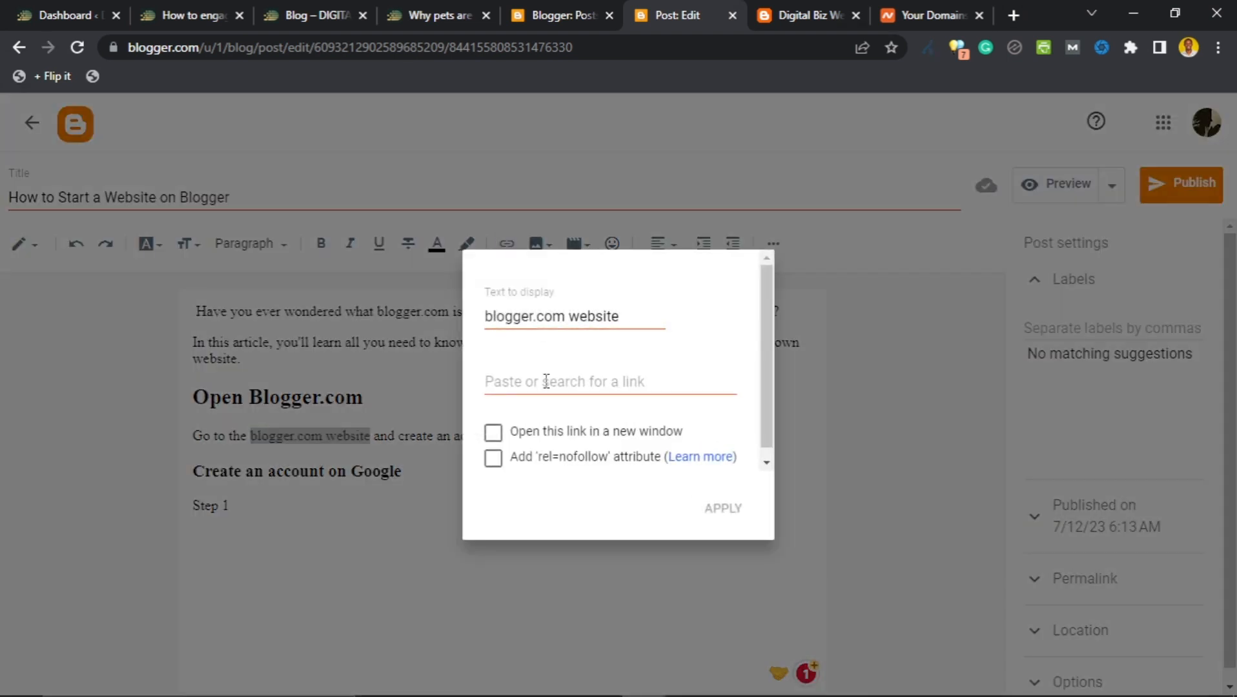
click(546, 381)
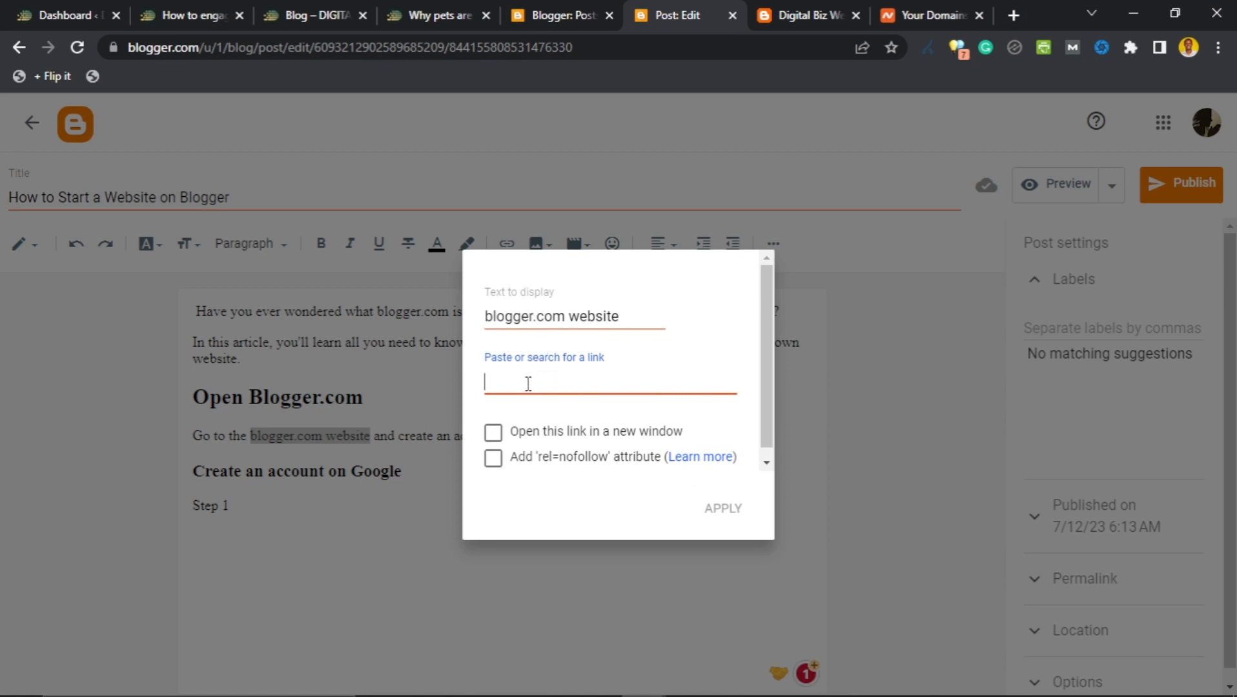
text(https://blogger.com)
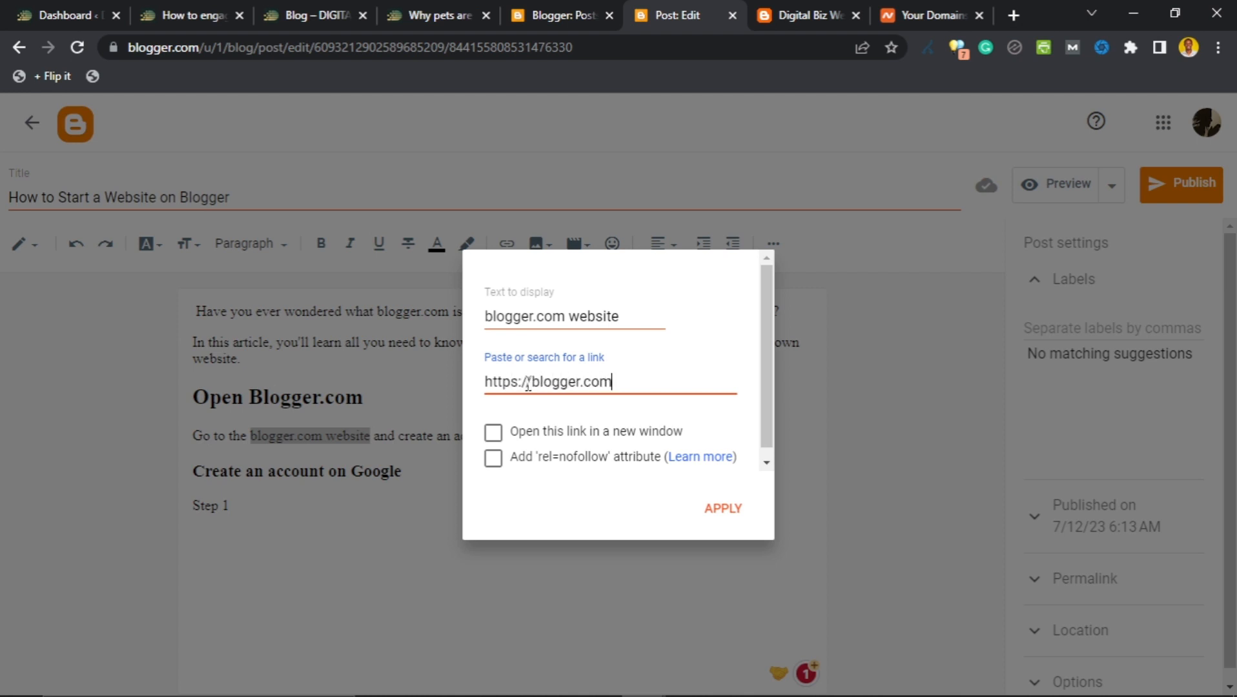
click(493, 461)
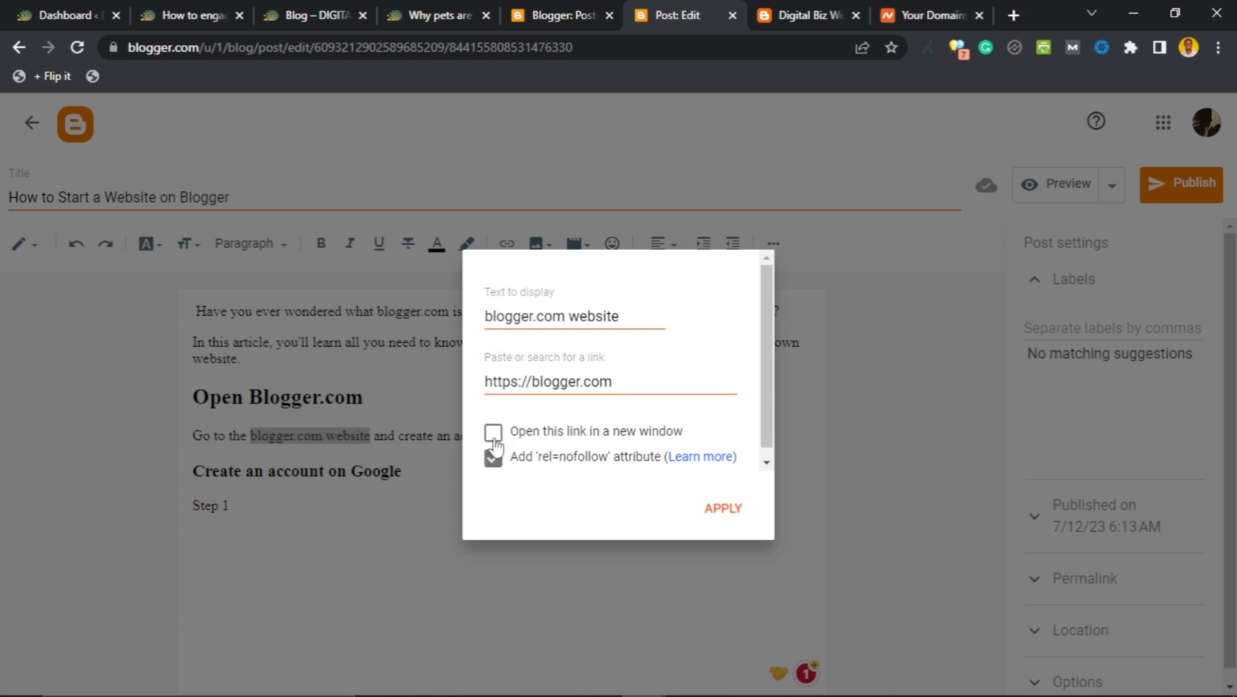
click(494, 435)
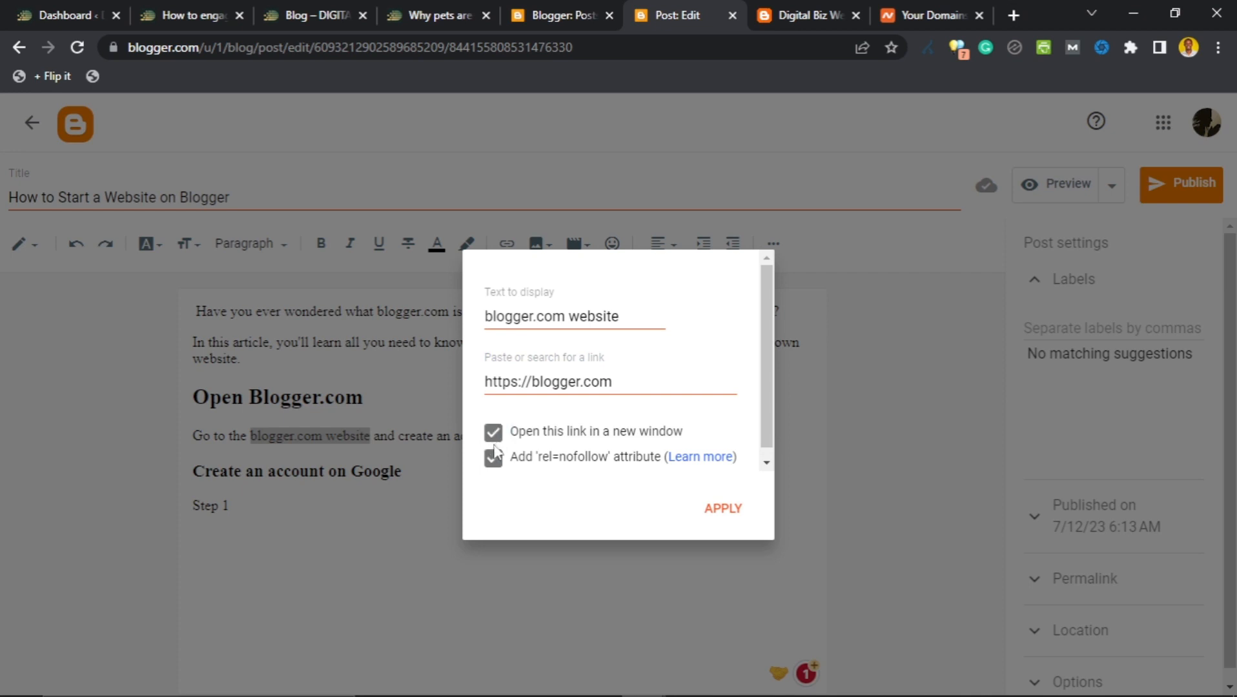
click(713, 510)
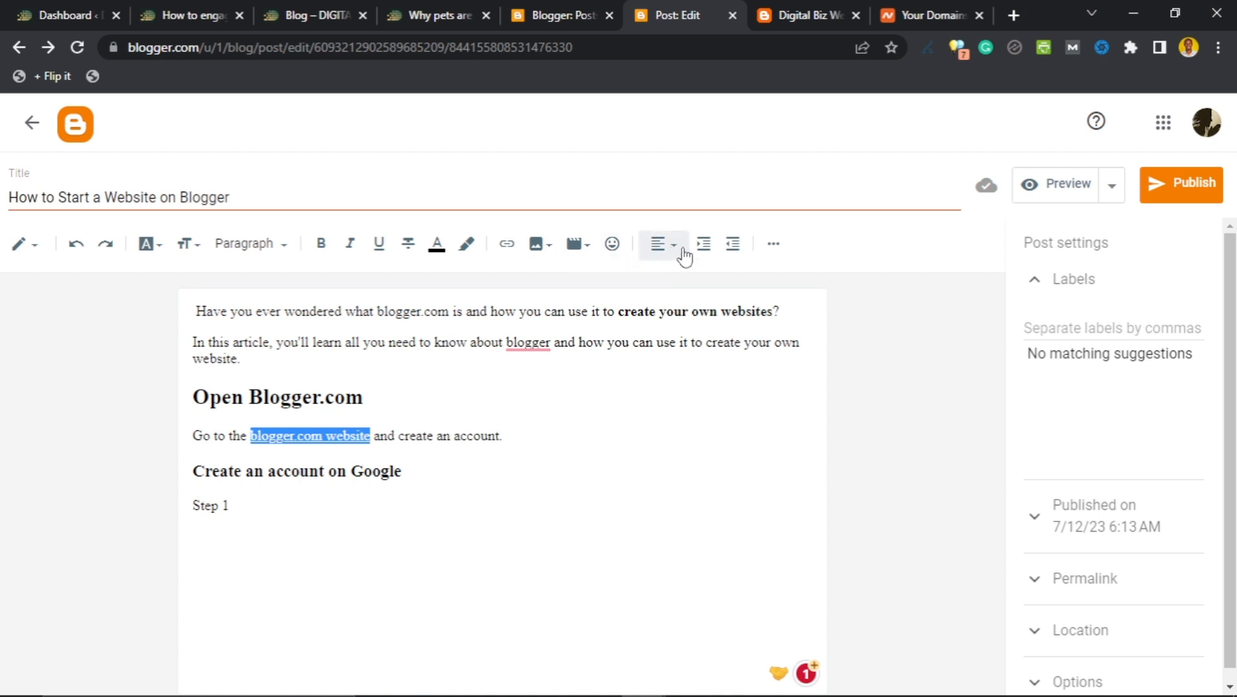
Add 'Step 2' and 'Step 3' lines below Step 1.
click(772, 244)
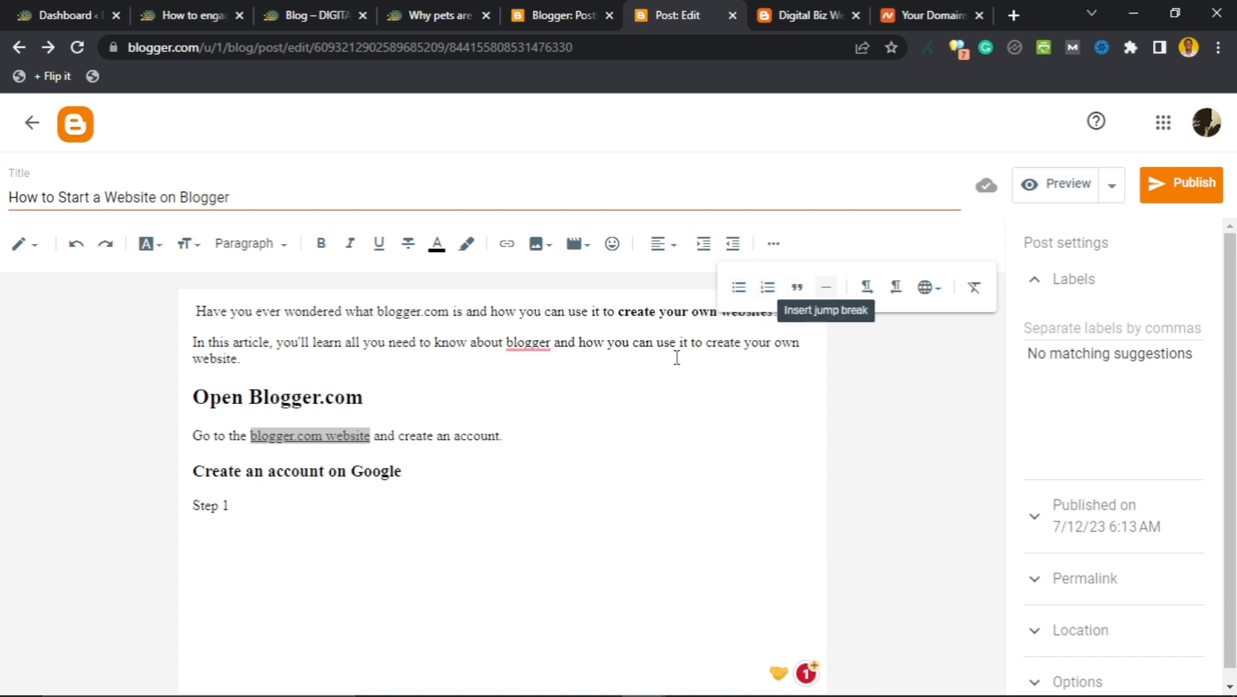
click(265, 503)
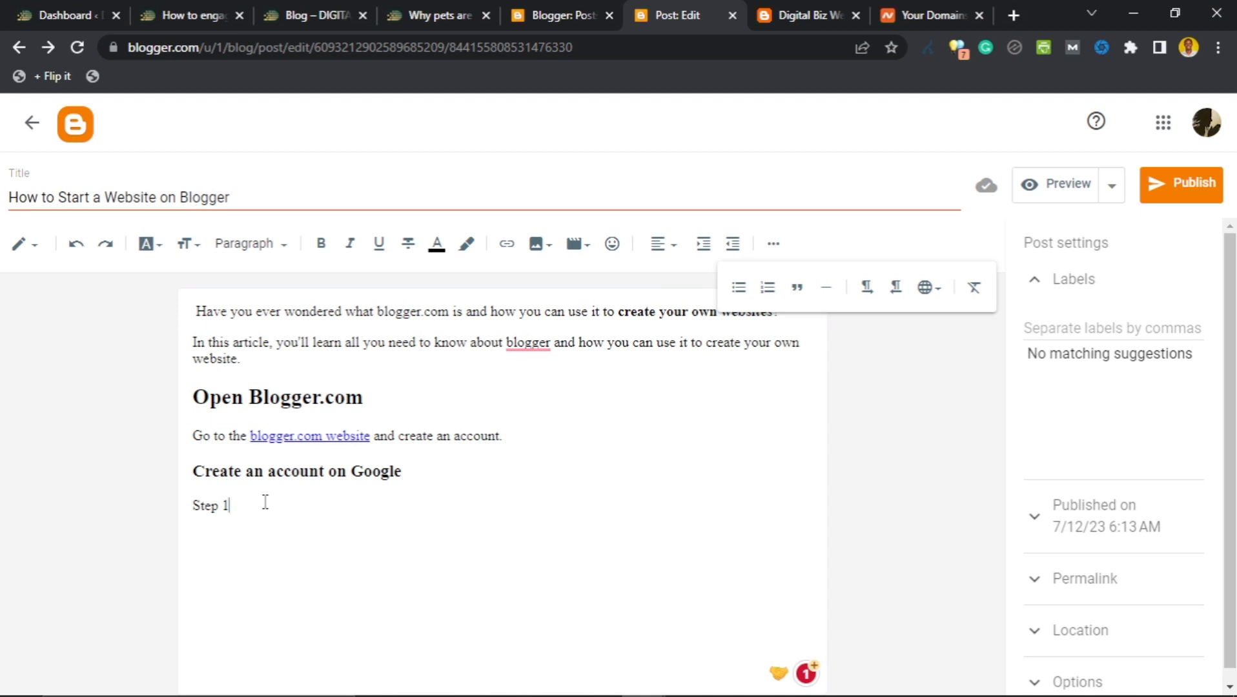
key(Return)
text(Step)
key(BackSpace)
key(BackSpace)
key(BackSpace)
key(BackSpace)
key(BackSpace)
text(tep 3)
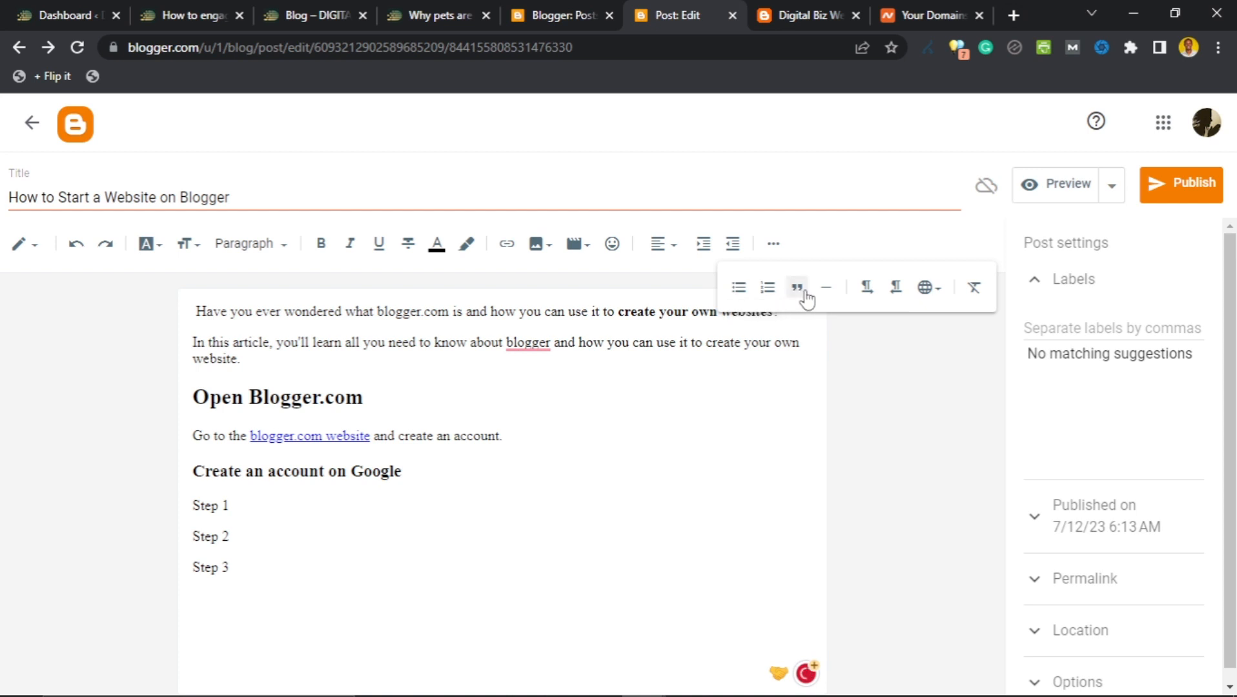
Add the line 'This is a quote on Blogger.com' and dismiss the grammar suggestion.
text(This )
text(is s)
text( q)
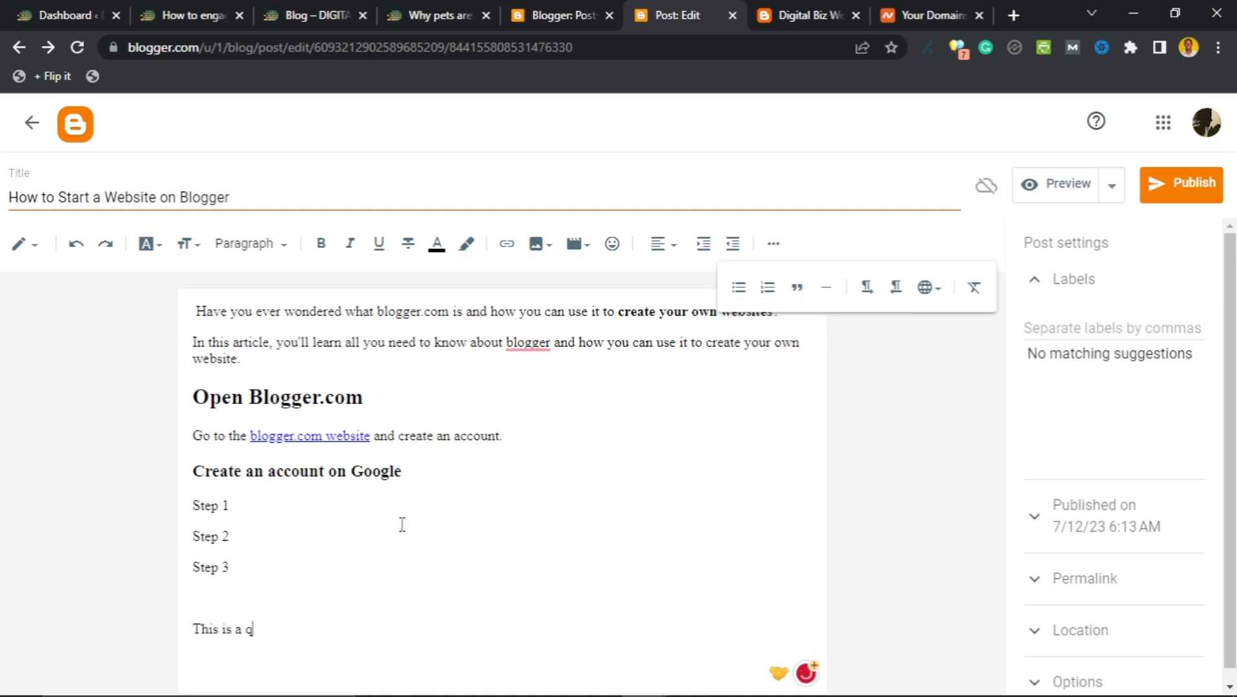
text(uote on Blogg)
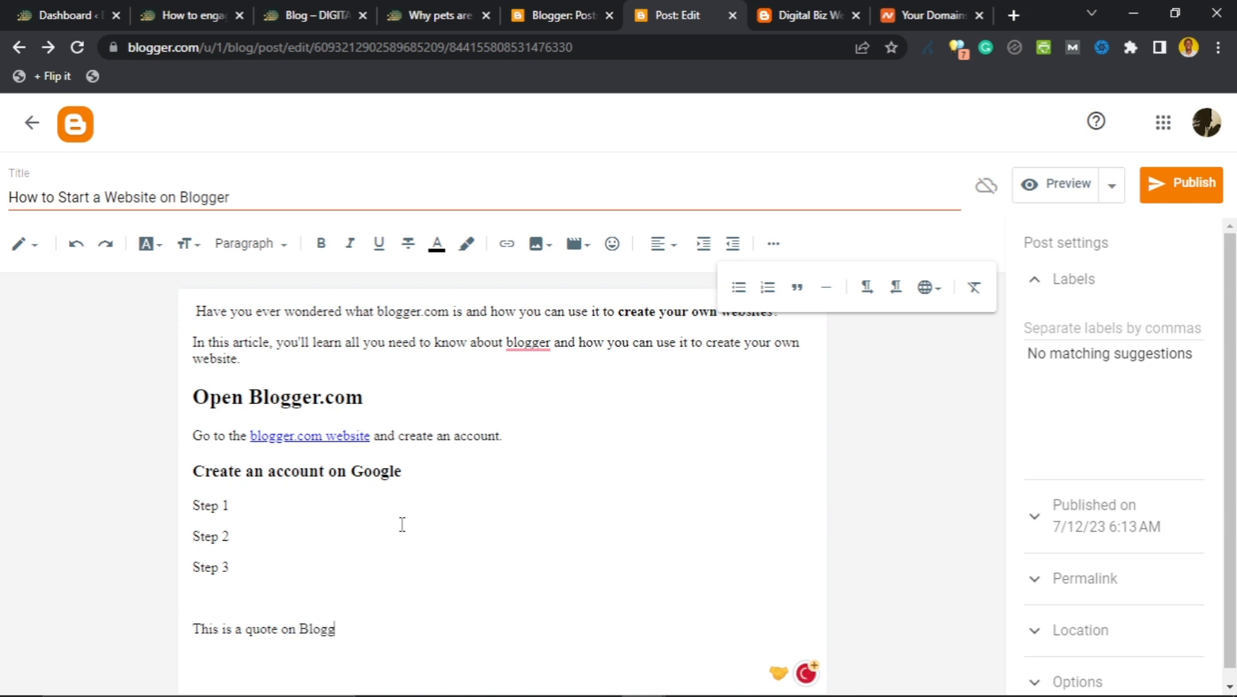
text(er.com)
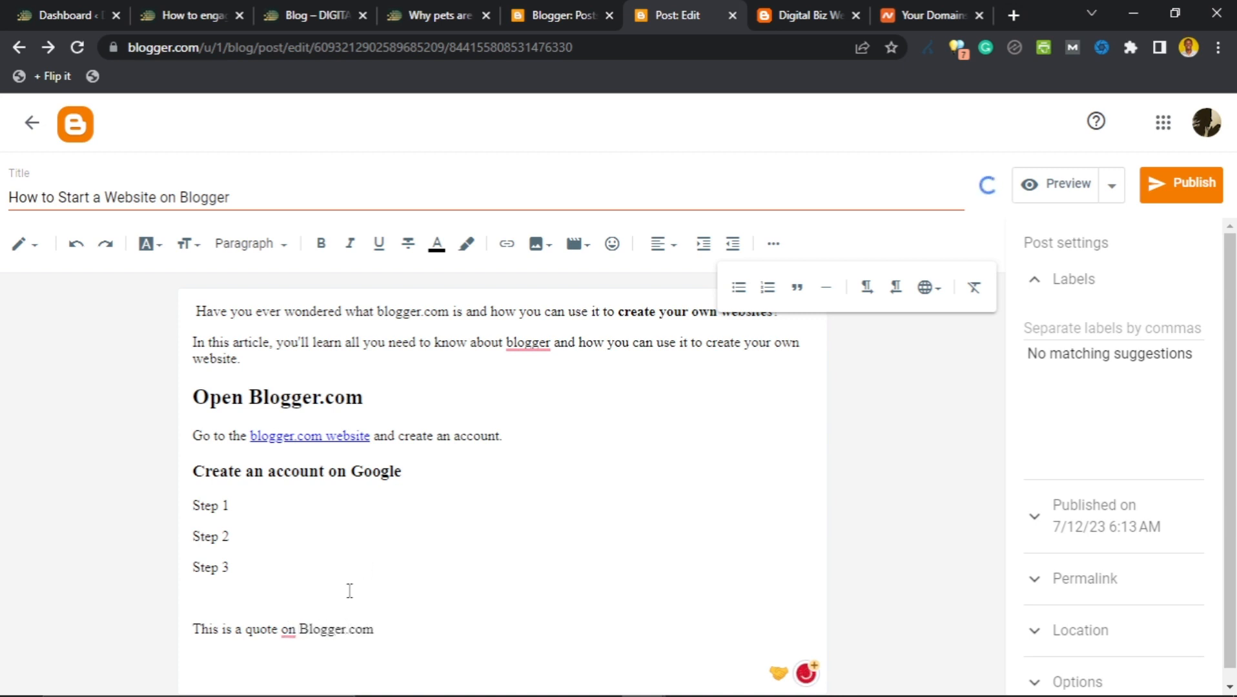
mouse_move(288, 627)
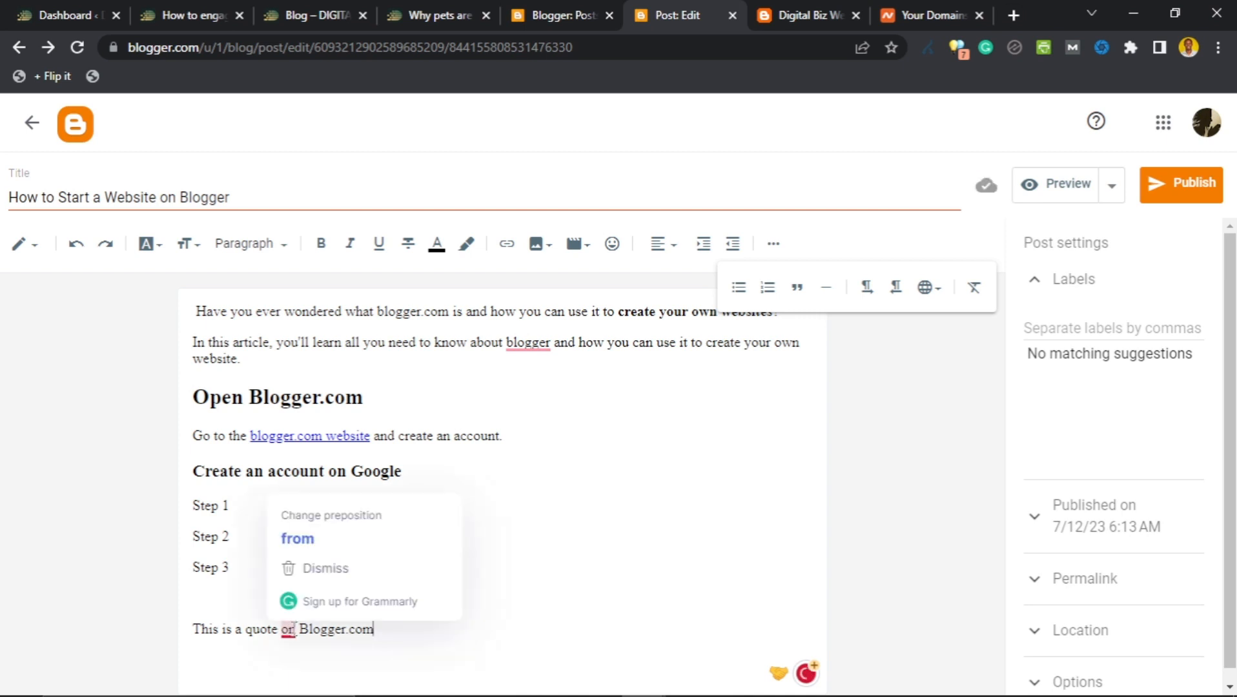
click(349, 538)
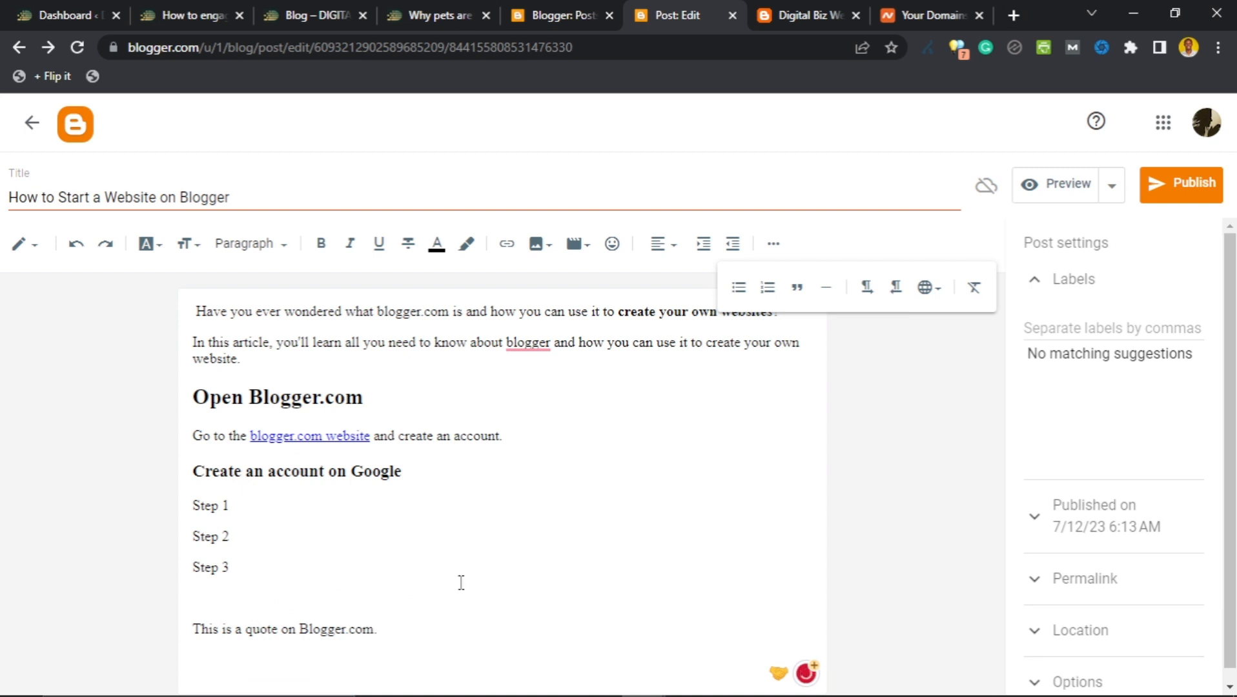
Turn Steps 1–3 into a numbered list, after briefly trying a bulleted list.
drag(244, 568, 194, 507)
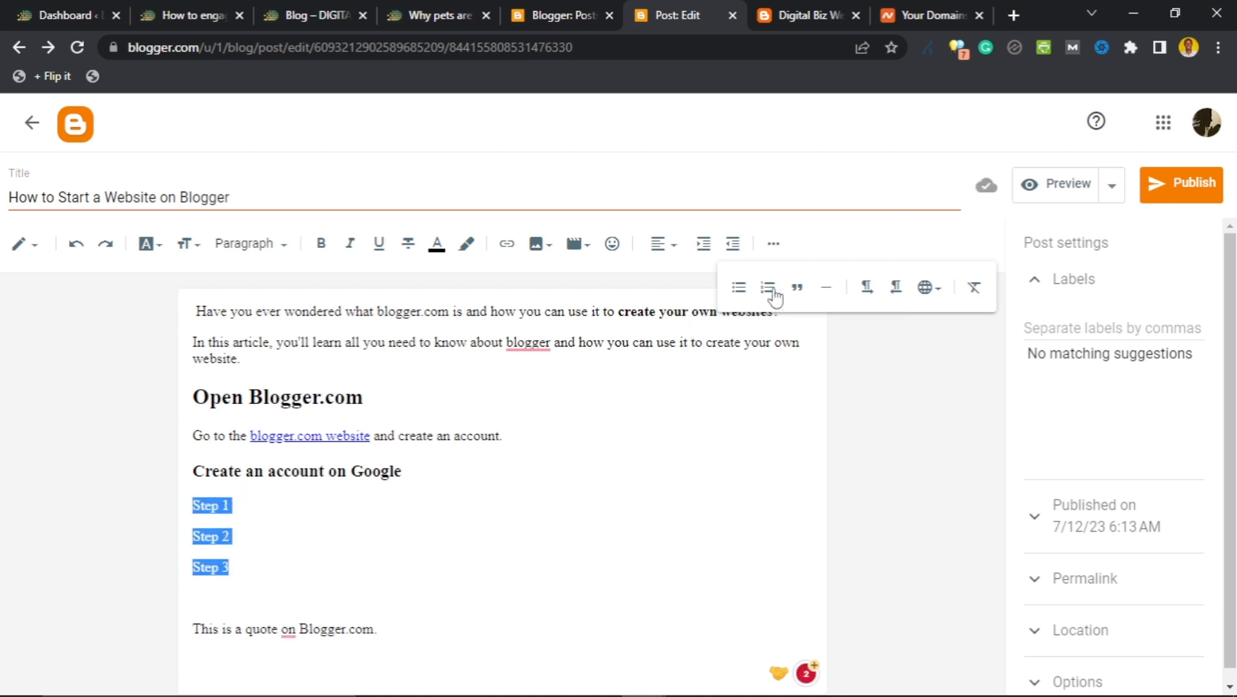
click(773, 244)
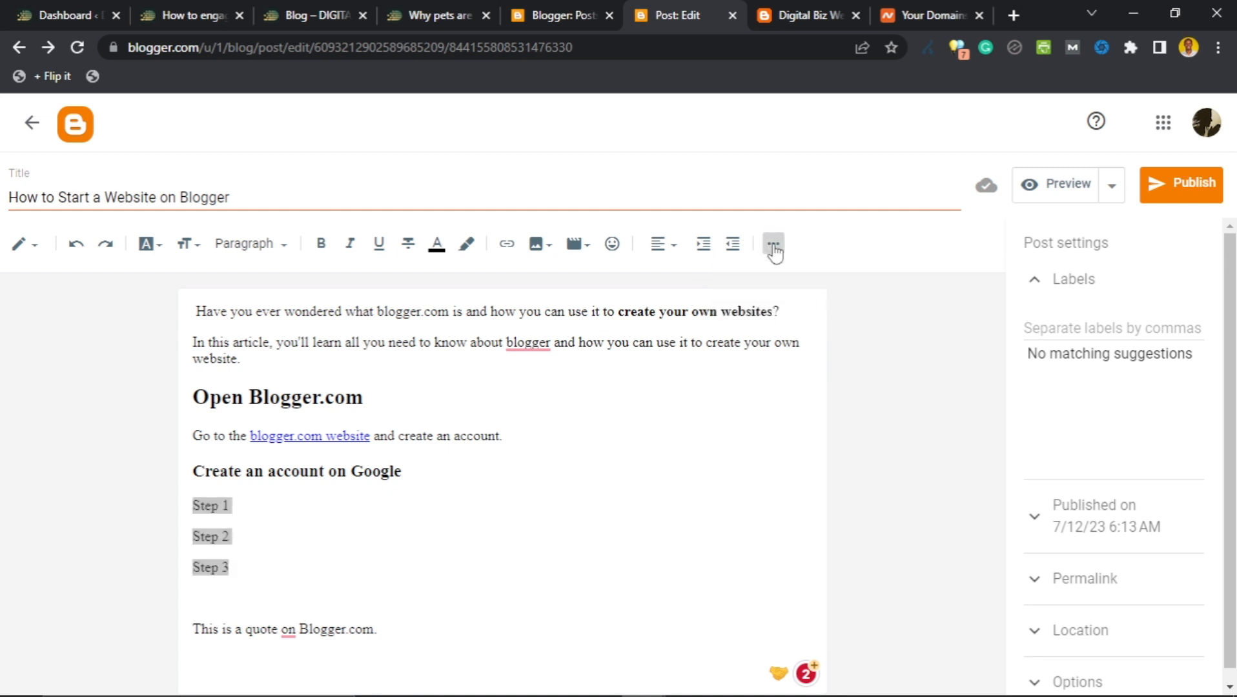
click(773, 246)
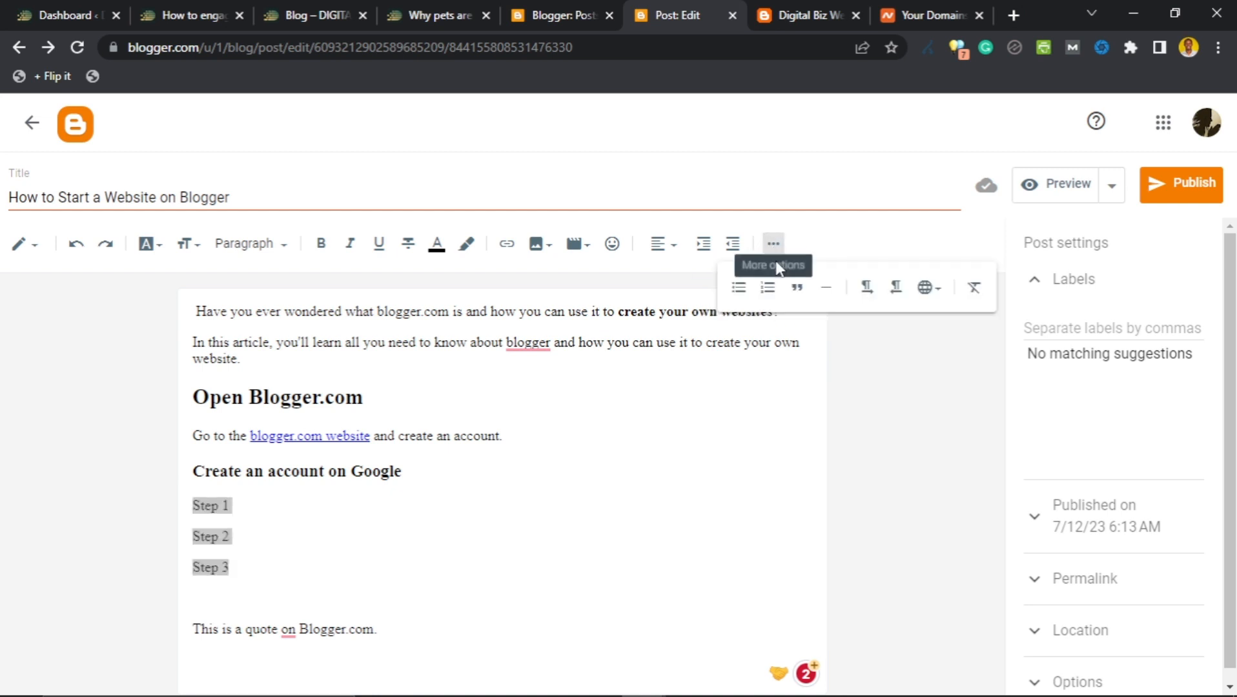
click(767, 288)
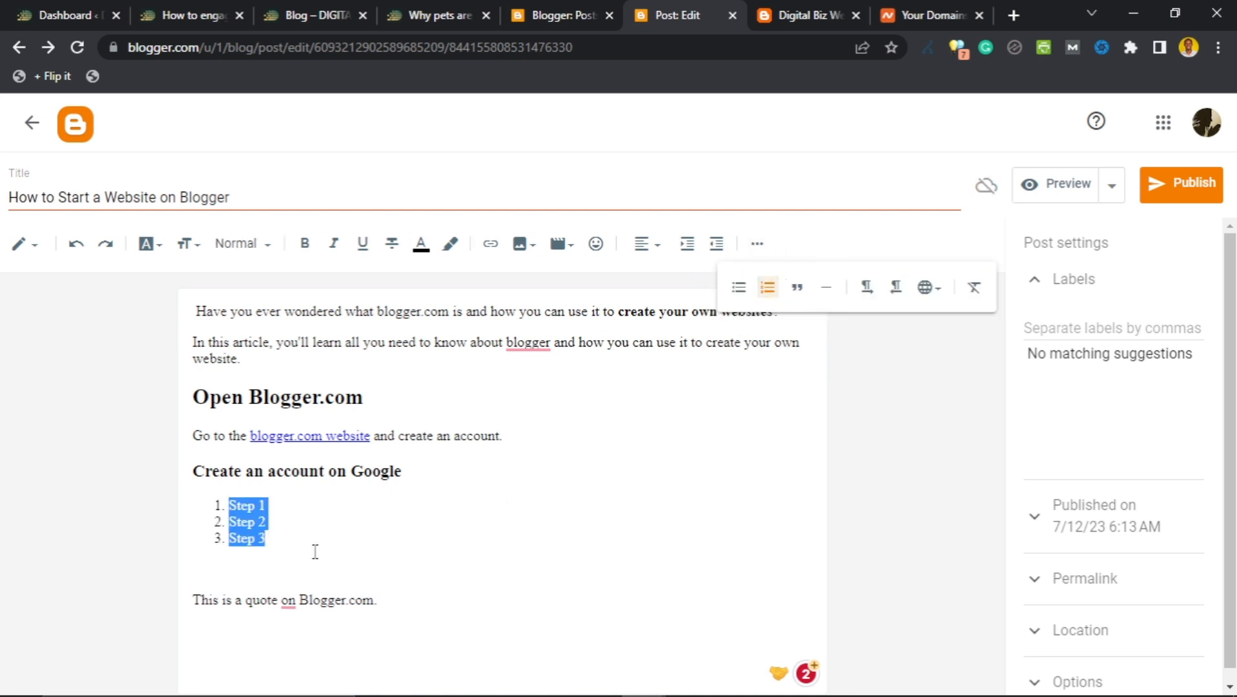
click(738, 288)
click(767, 288)
Format 'This is a quote on Blogger.com.' as an indented block quote.
drag(379, 601, 190, 601)
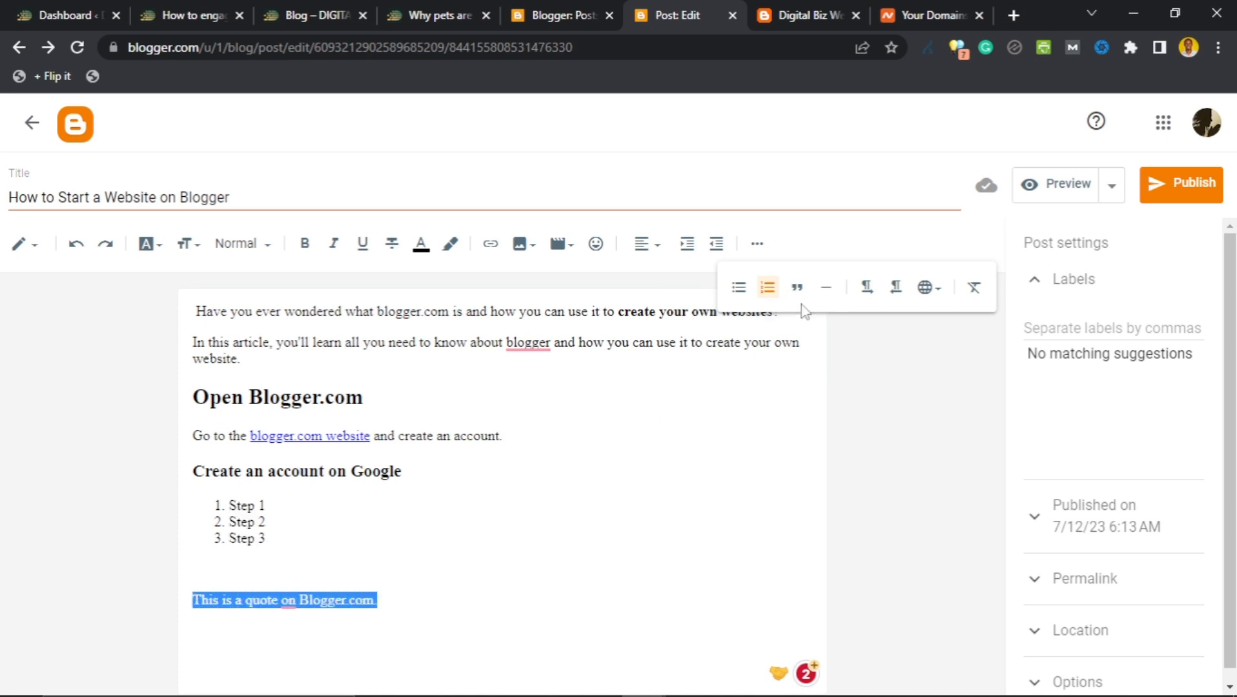
click(797, 288)
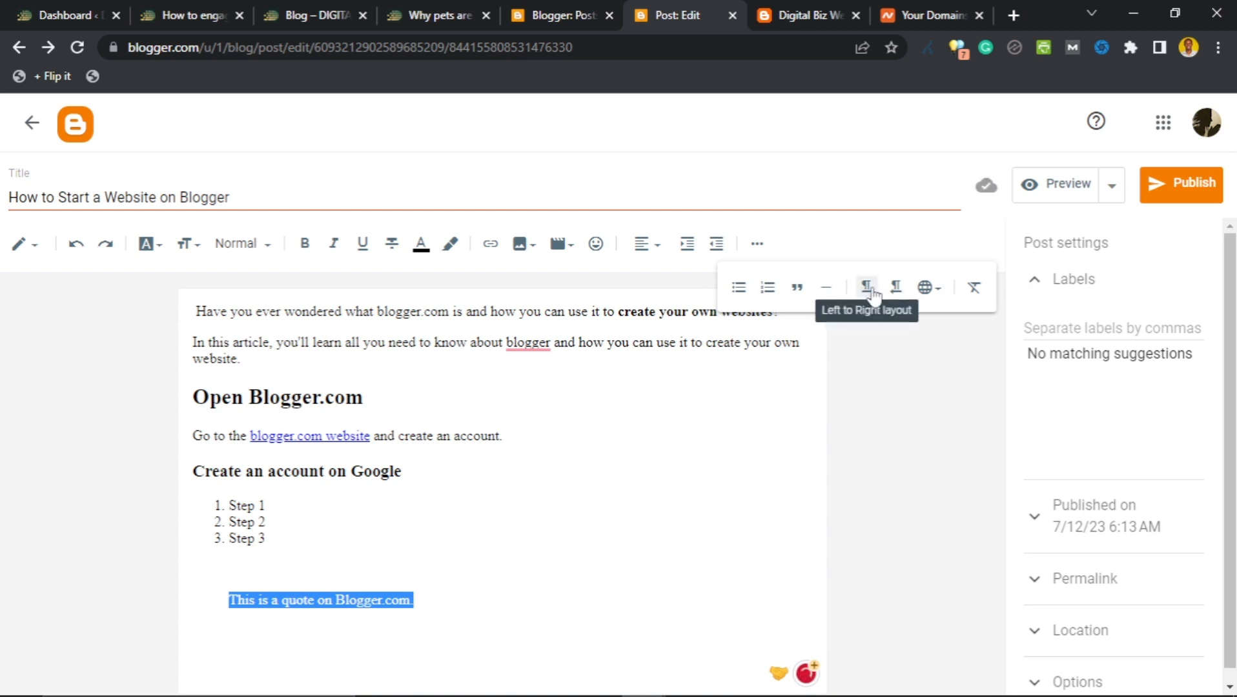
click(940, 292)
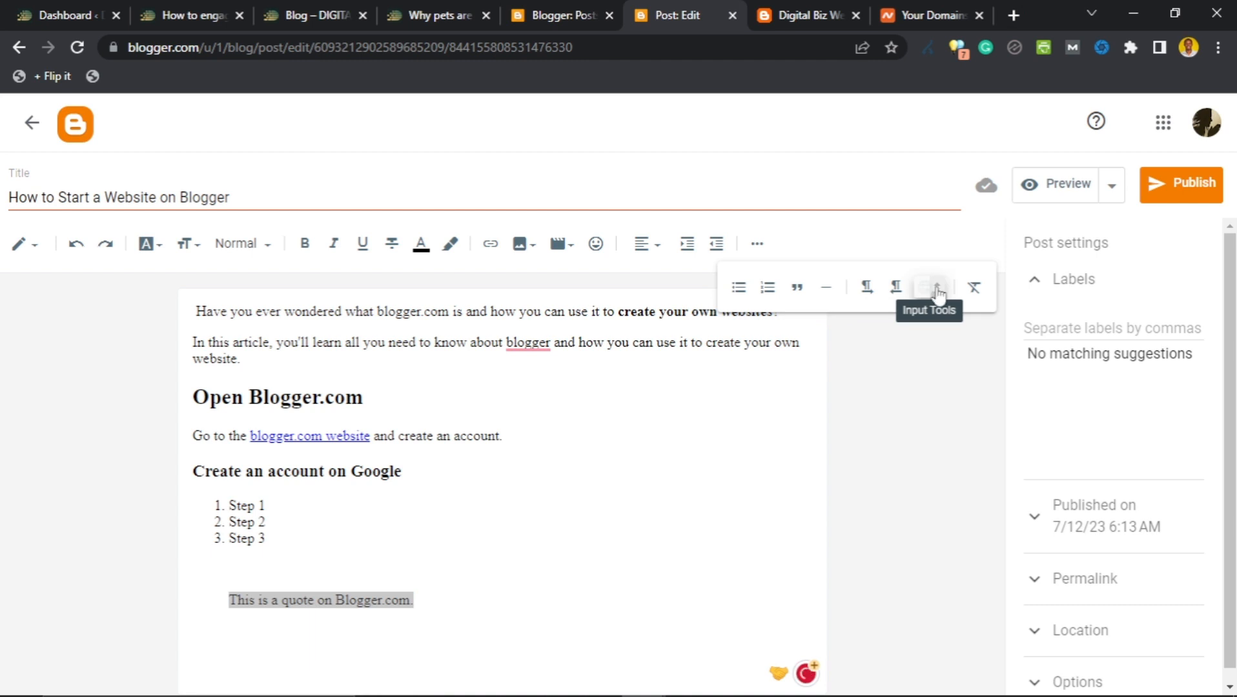
click(718, 410)
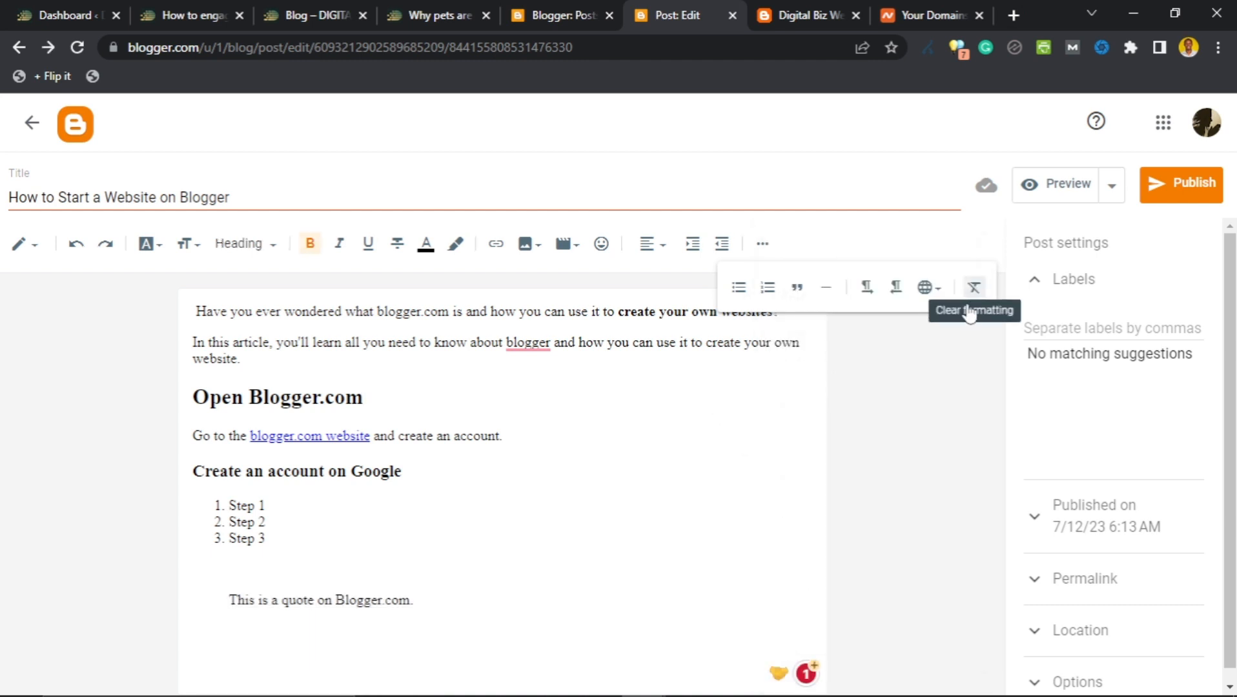
click(682, 429)
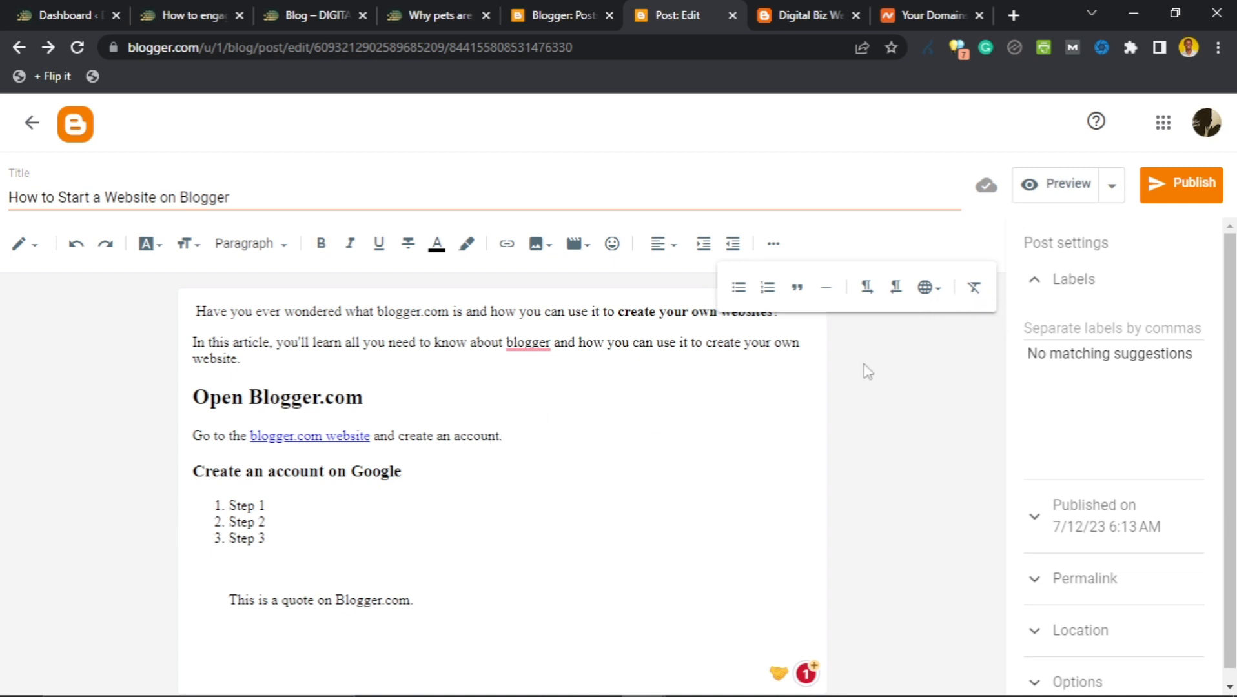
Add the label 'Website Setup' to the post in Post settings.
click(774, 245)
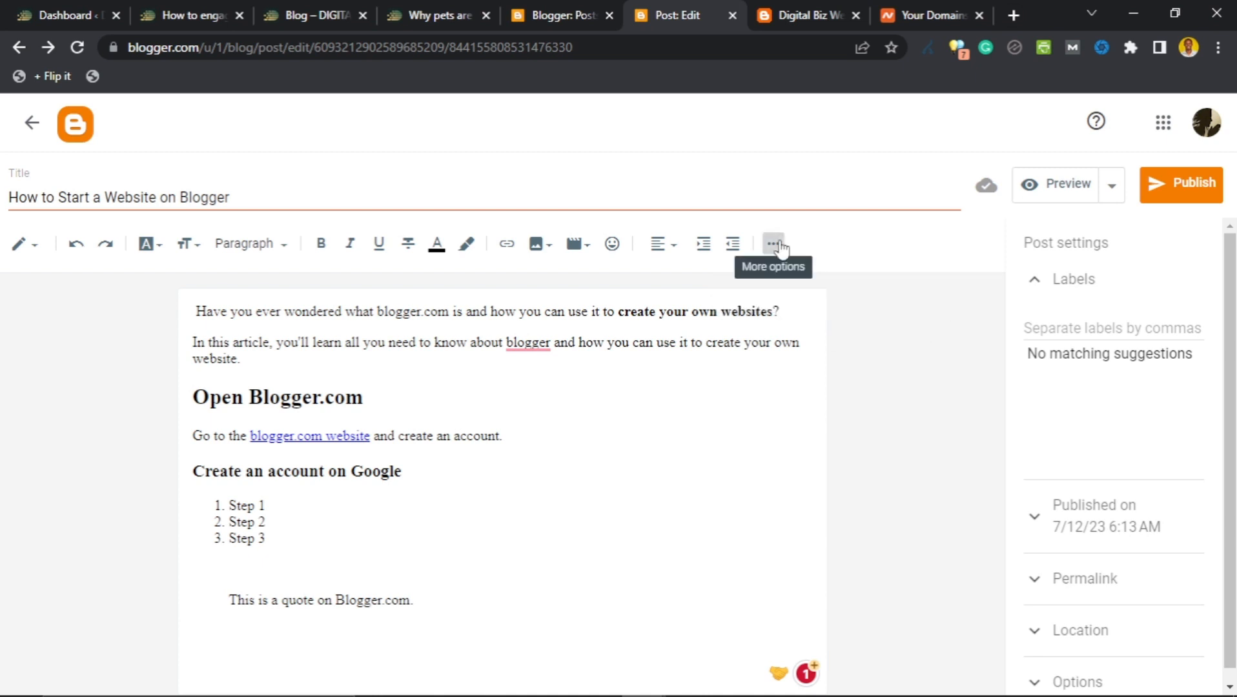
click(1083, 323)
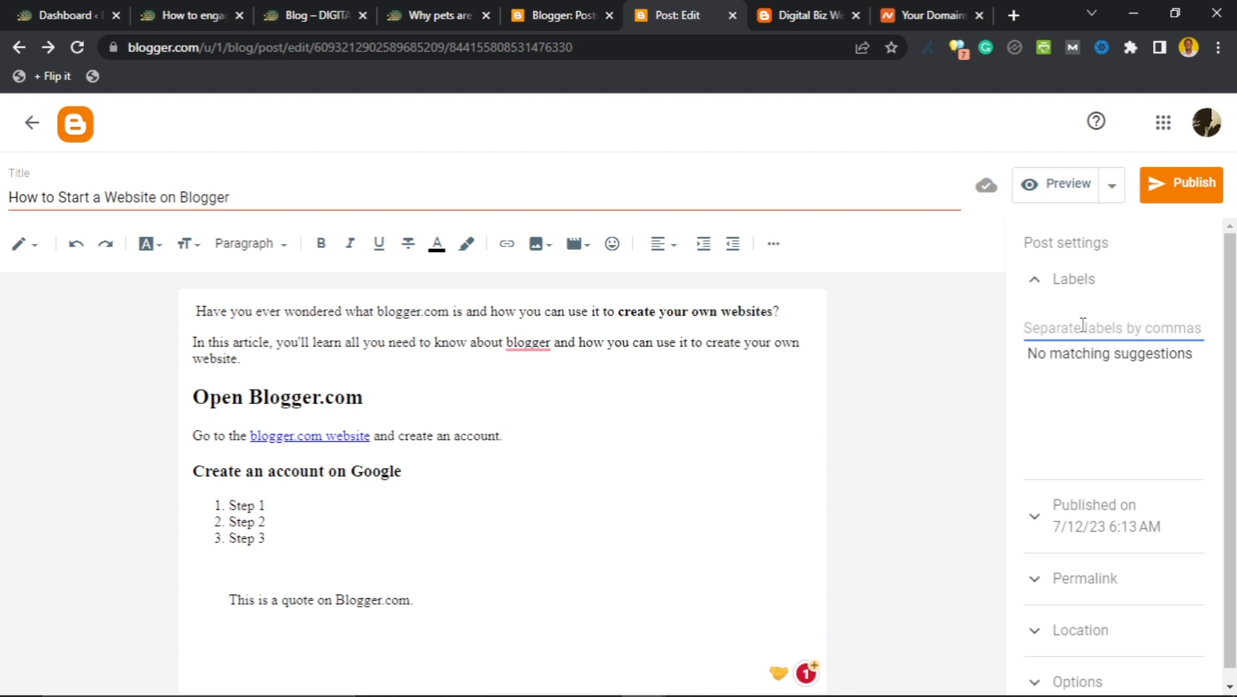
text(Website)
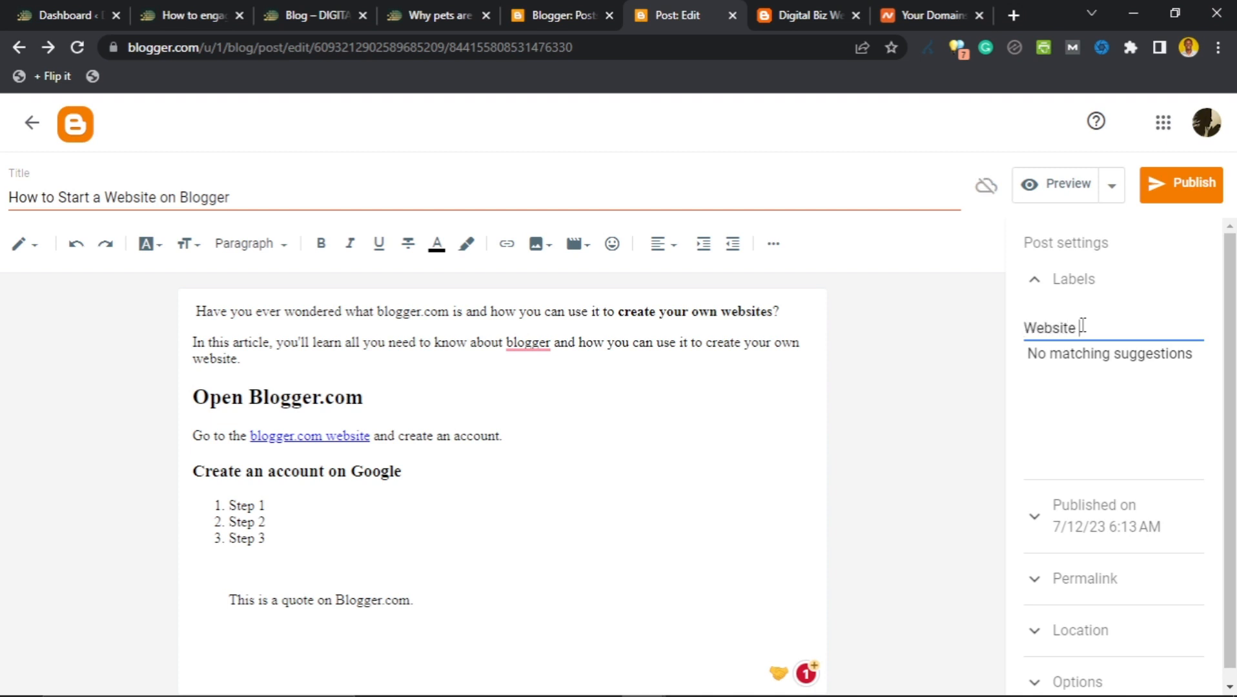
text( Setup)
triple_click(1122, 330)
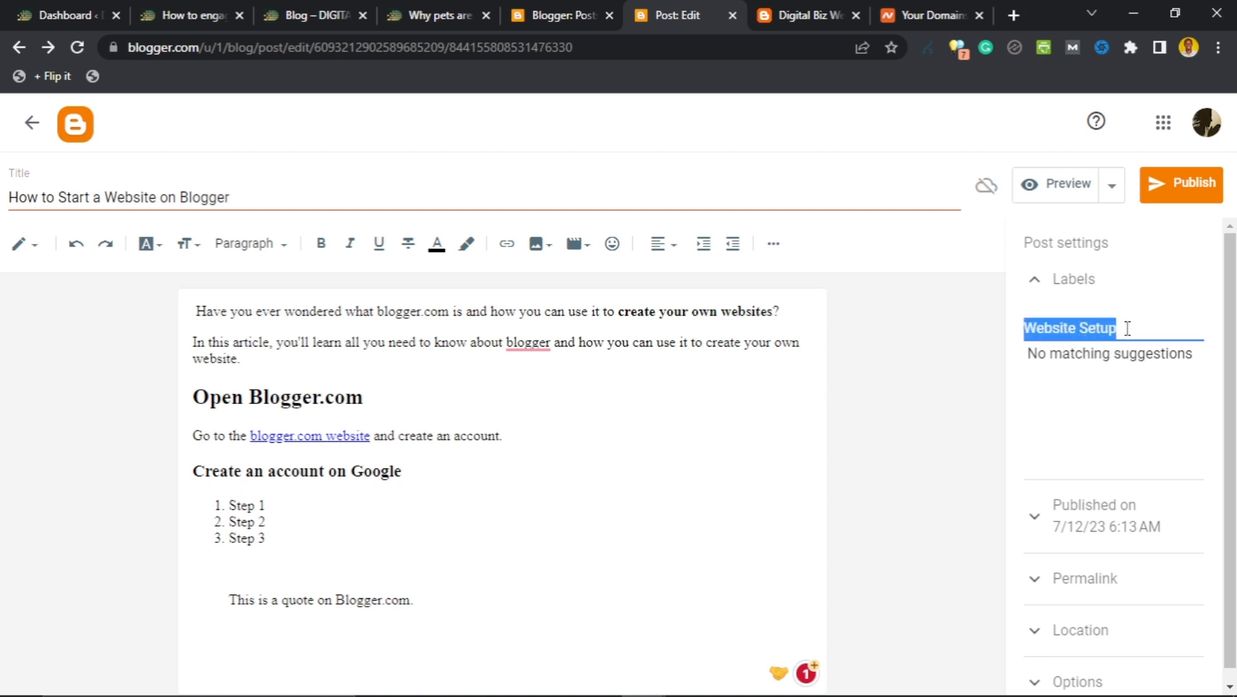
click(1039, 280)
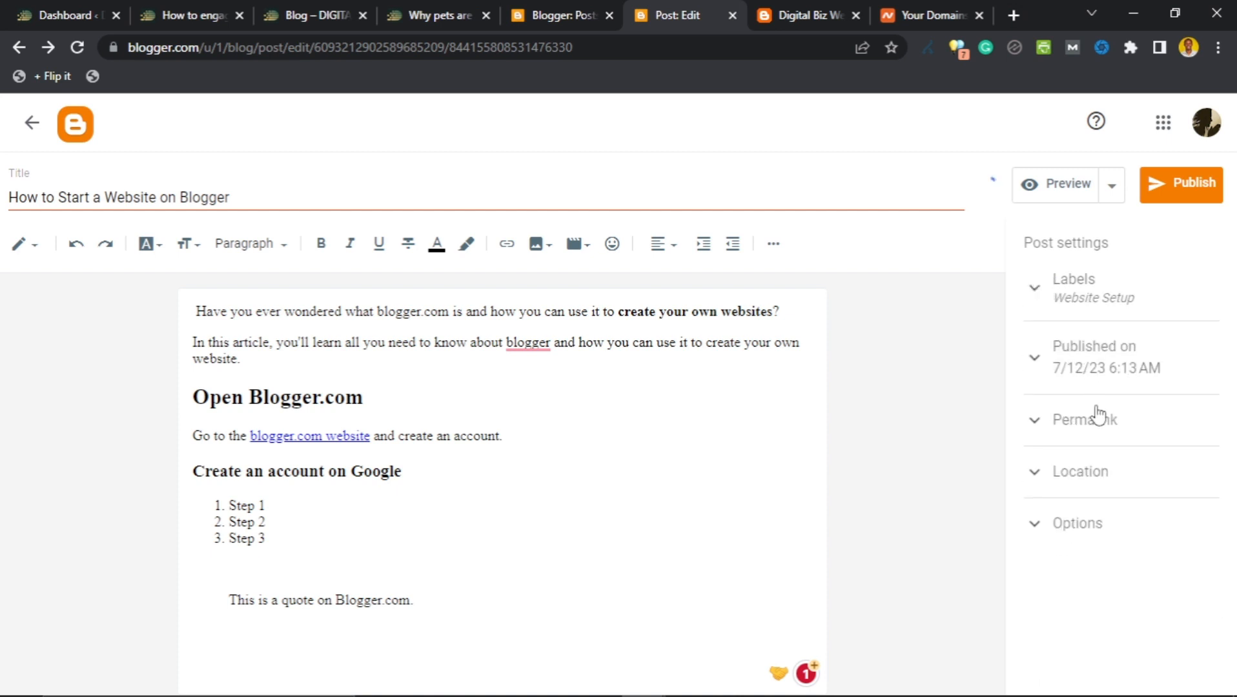
Expand the Published on and Permalink sections of Post settings.
click(1033, 361)
scroll(1057, 397, down, 2)
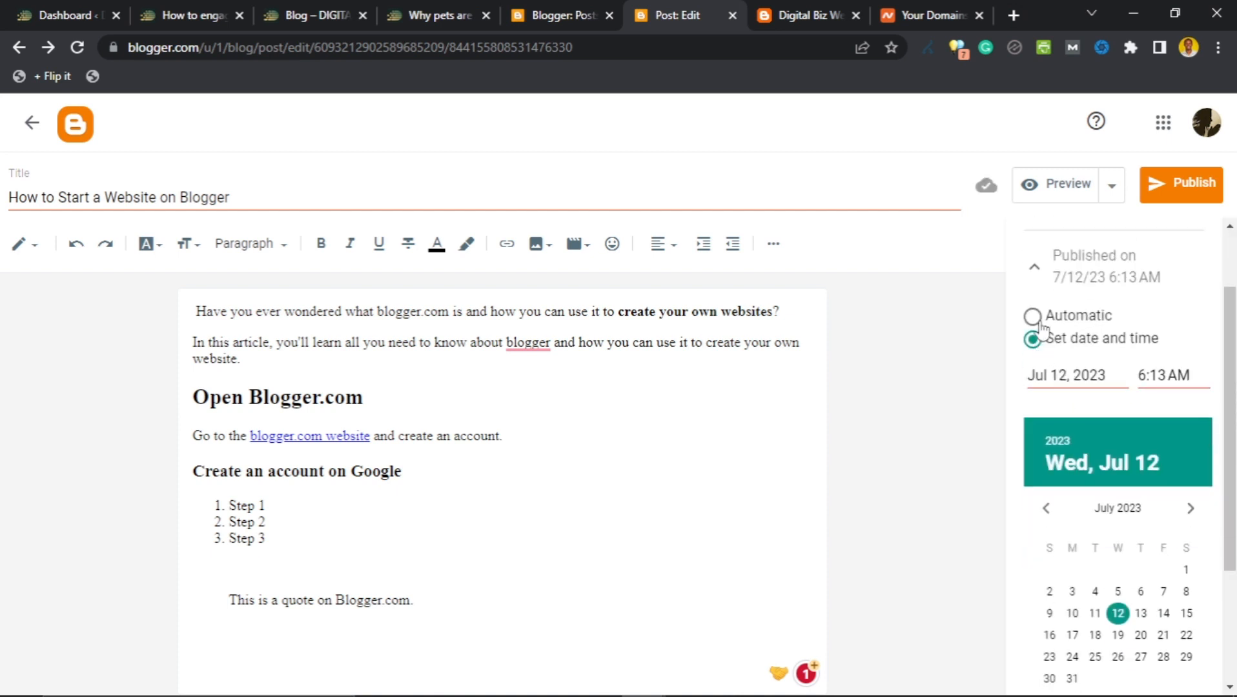
scroll(1088, 420, down, 3)
scroll(1085, 385, up, 3)
scroll(1075, 372, down, 3)
click(1083, 568)
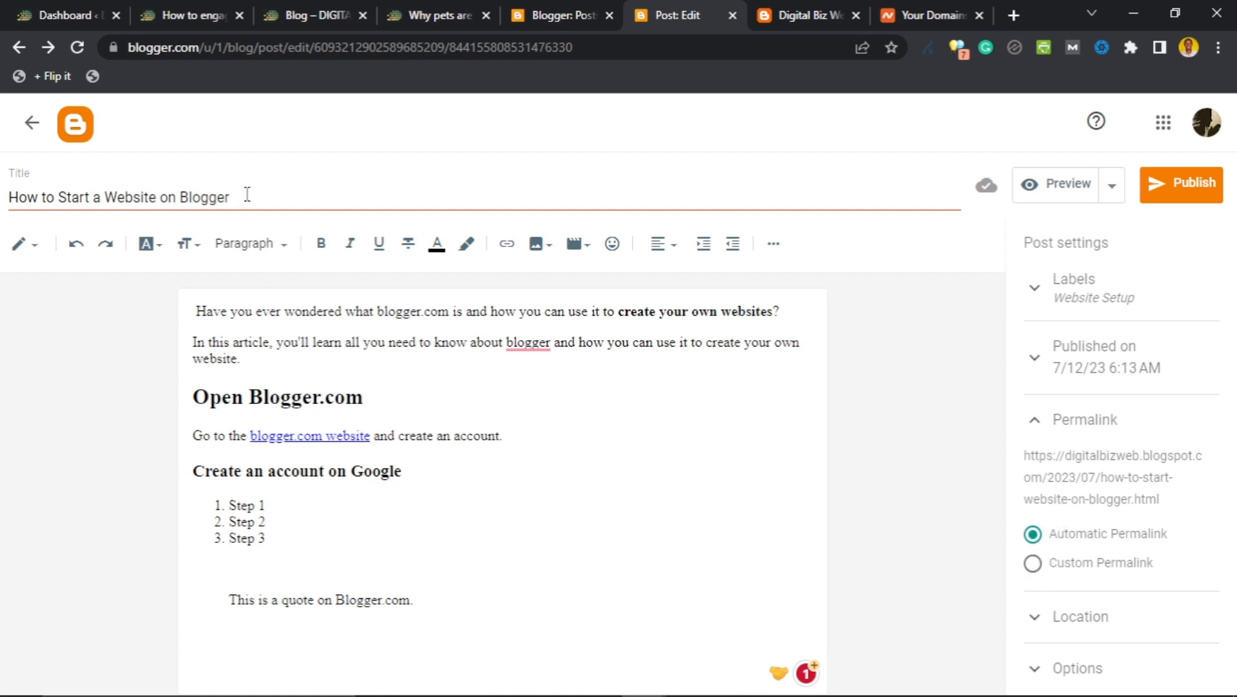
Review the automatic permalink how-to-start-website-on-blogger.html, then view the WordPress pet-caring post.
drag(246, 193, 15, 204)
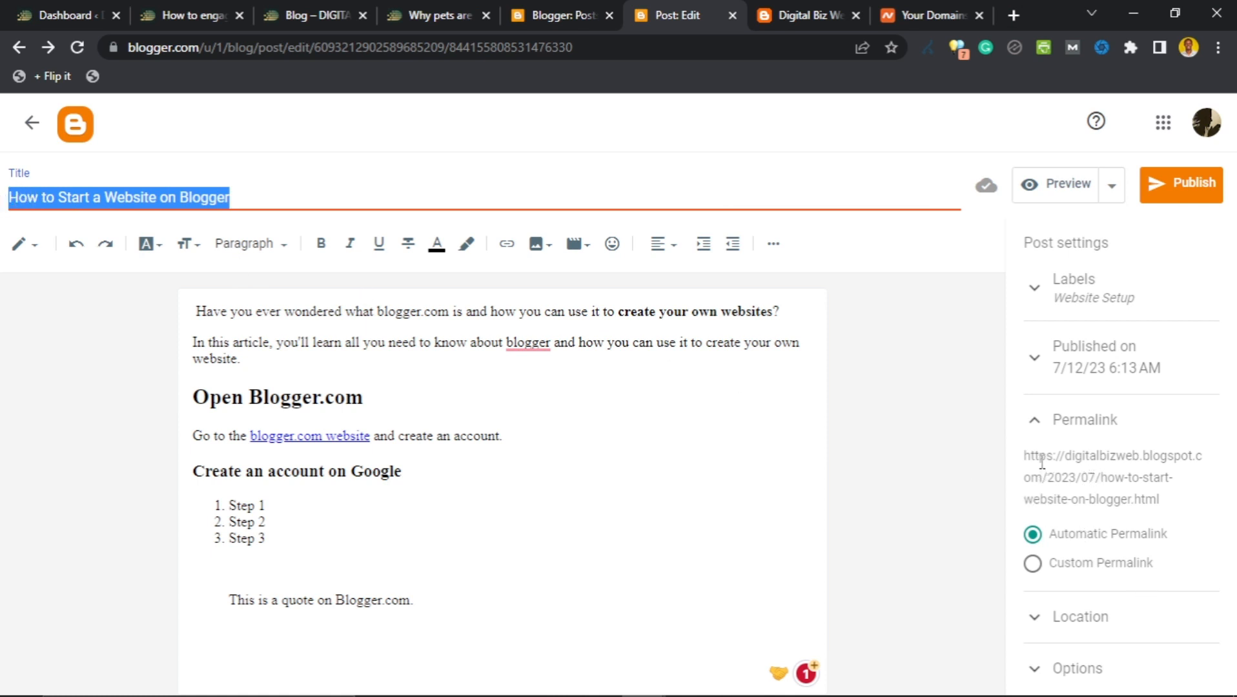
drag(1140, 460, 1095, 473)
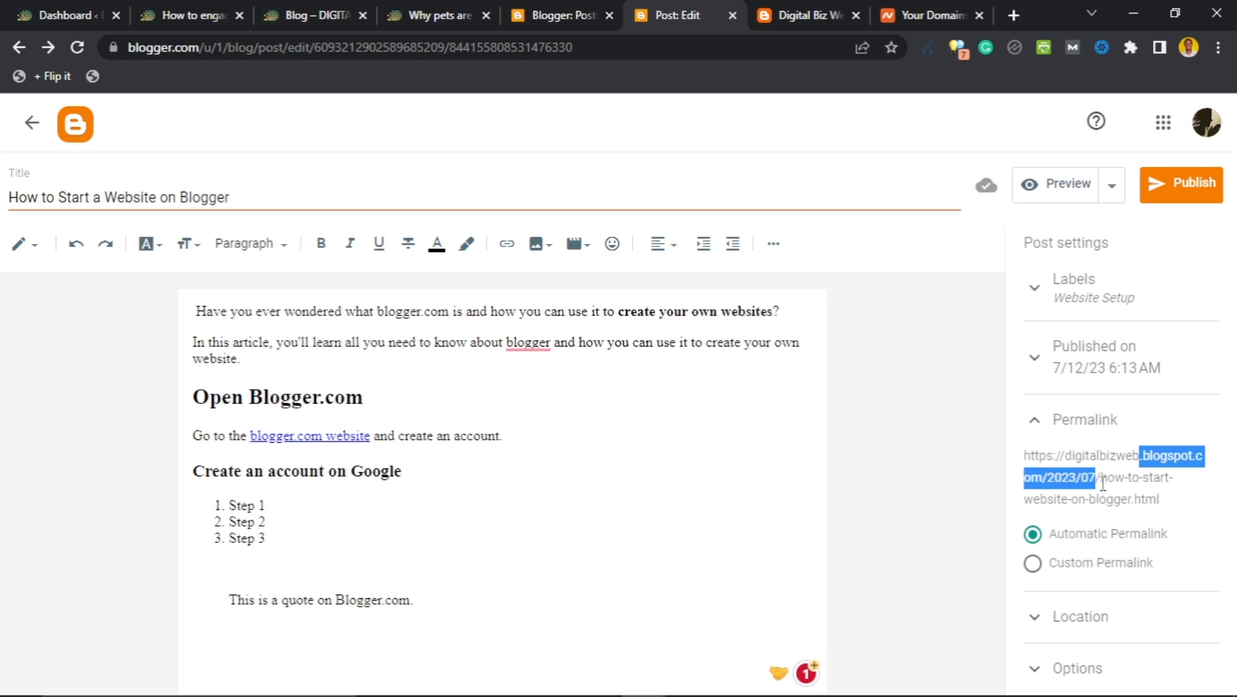
drag(1099, 478, 1139, 501)
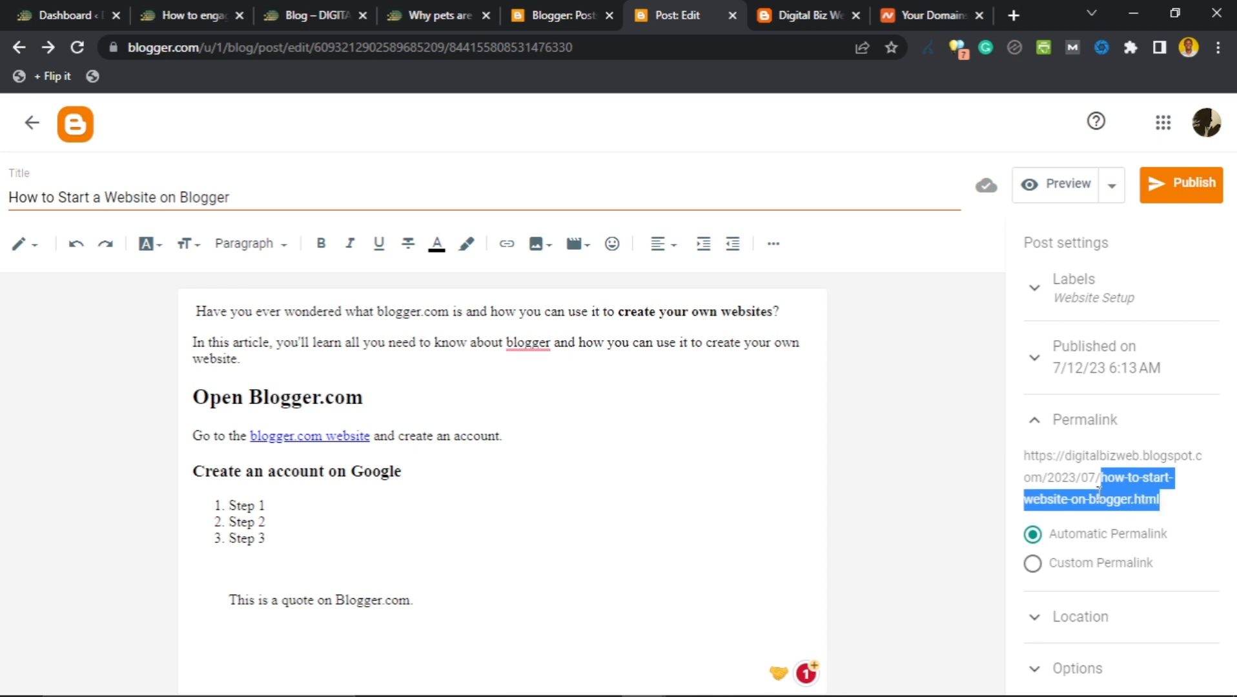
click(193, 14)
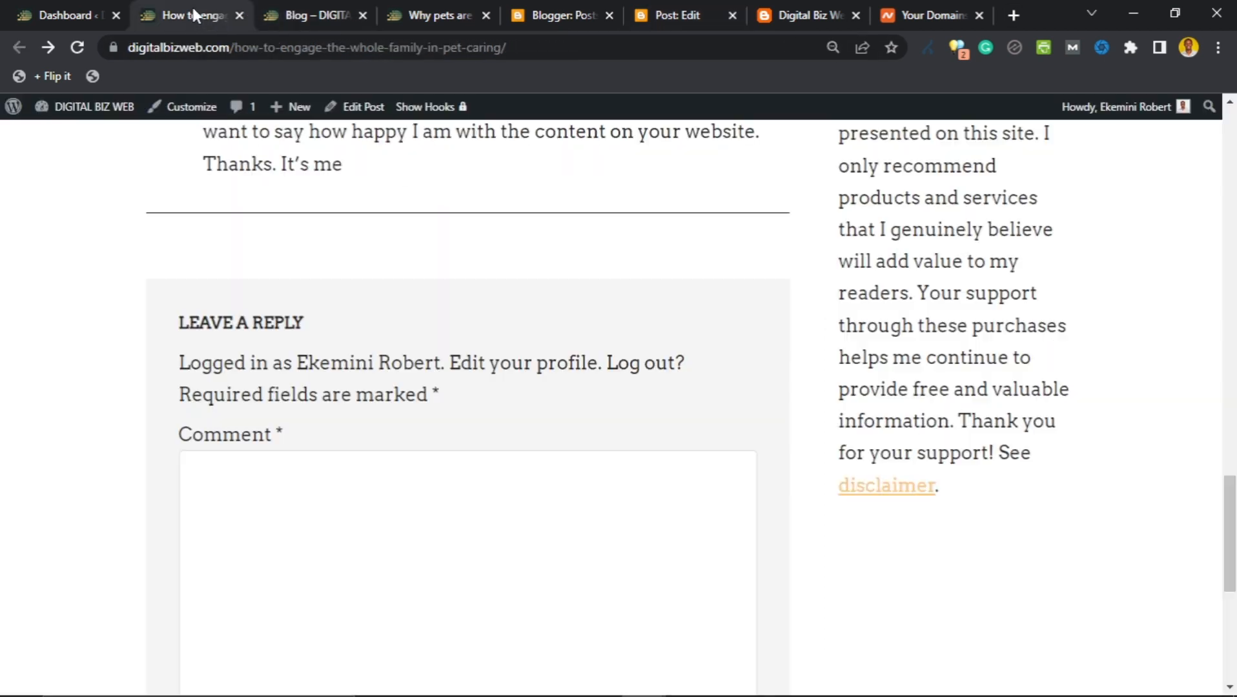
Check the pets post's address, Namecheap and Digital Biz Web tabs, then return to the Blogger editor.
click(426, 14)
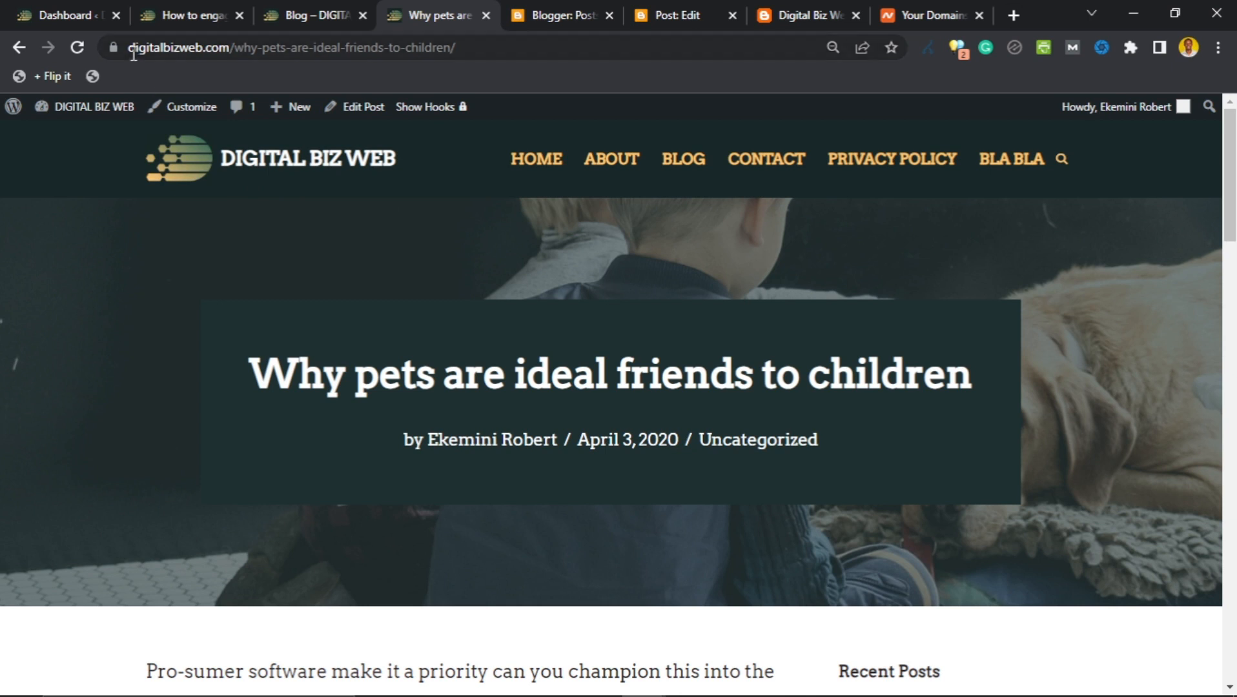
drag(133, 56, 467, 61)
click(276, 46)
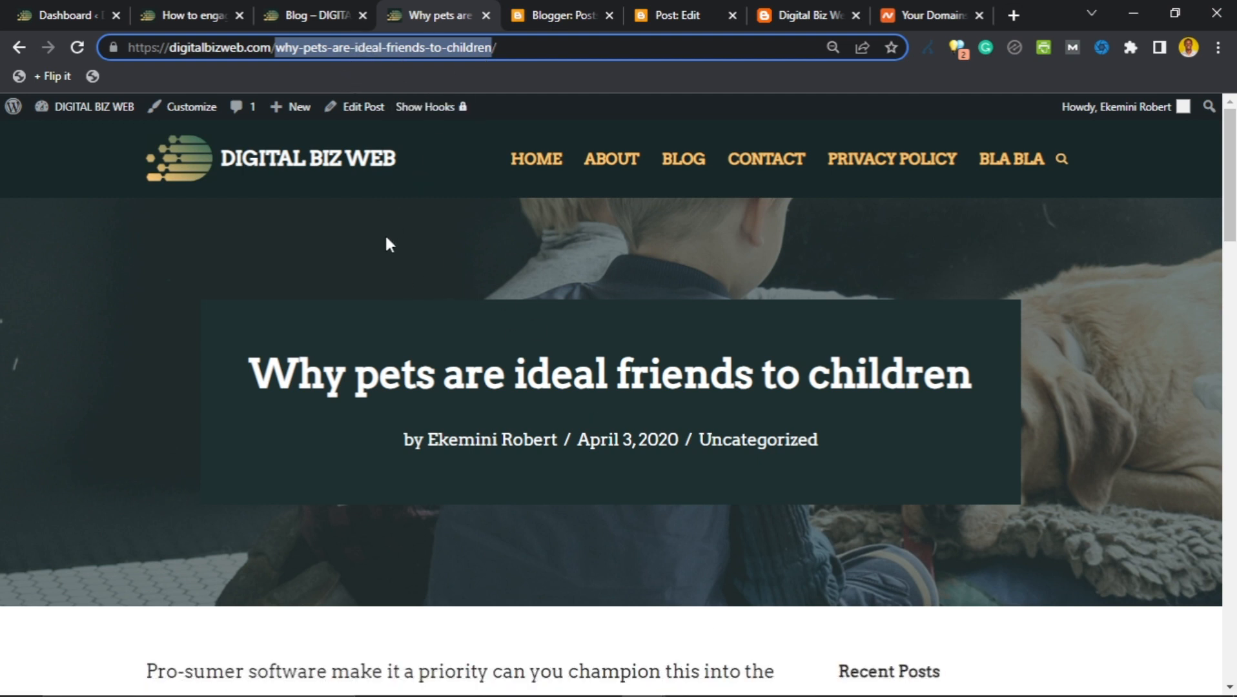
click(917, 12)
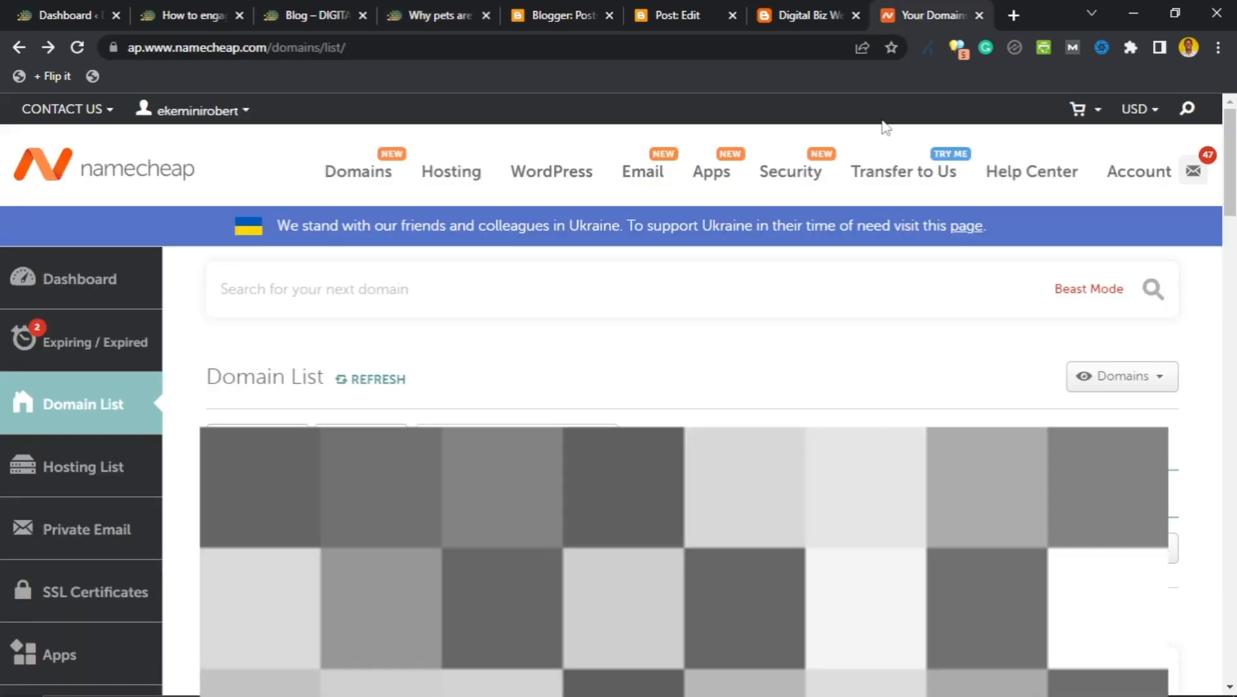
click(790, 11)
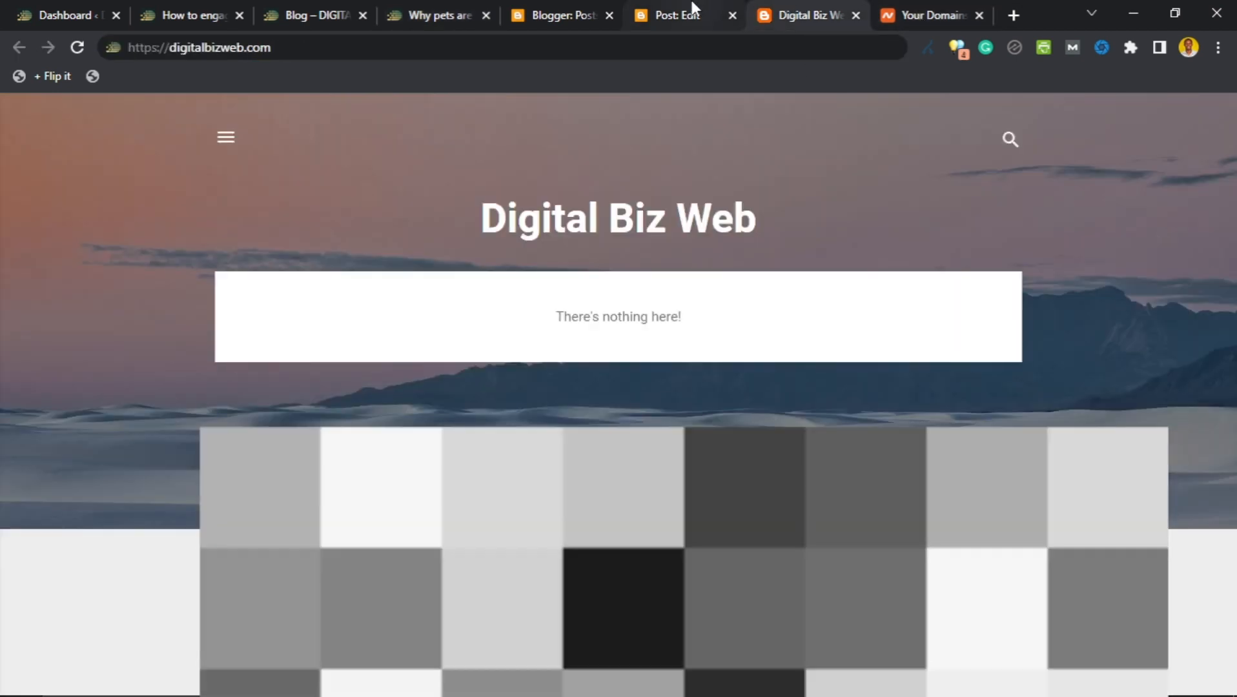
click(694, 9)
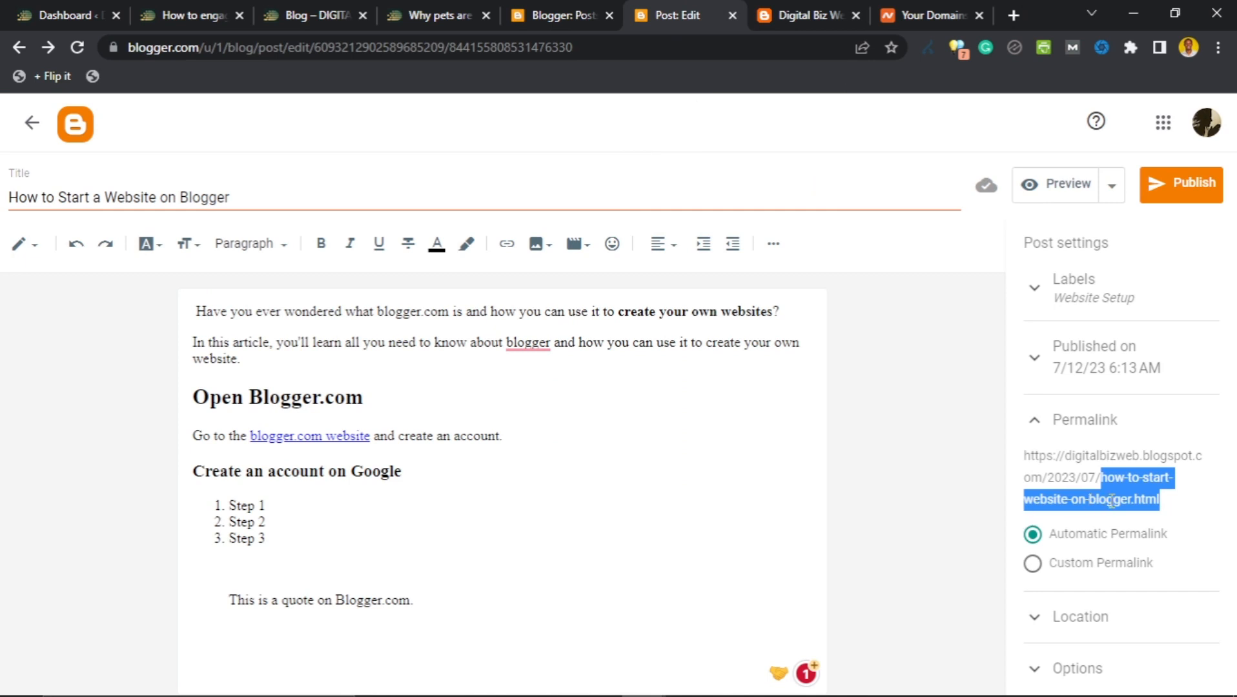
Switch the post to a Custom Permalink and set it to start-website-blogger.
click(1033, 562)
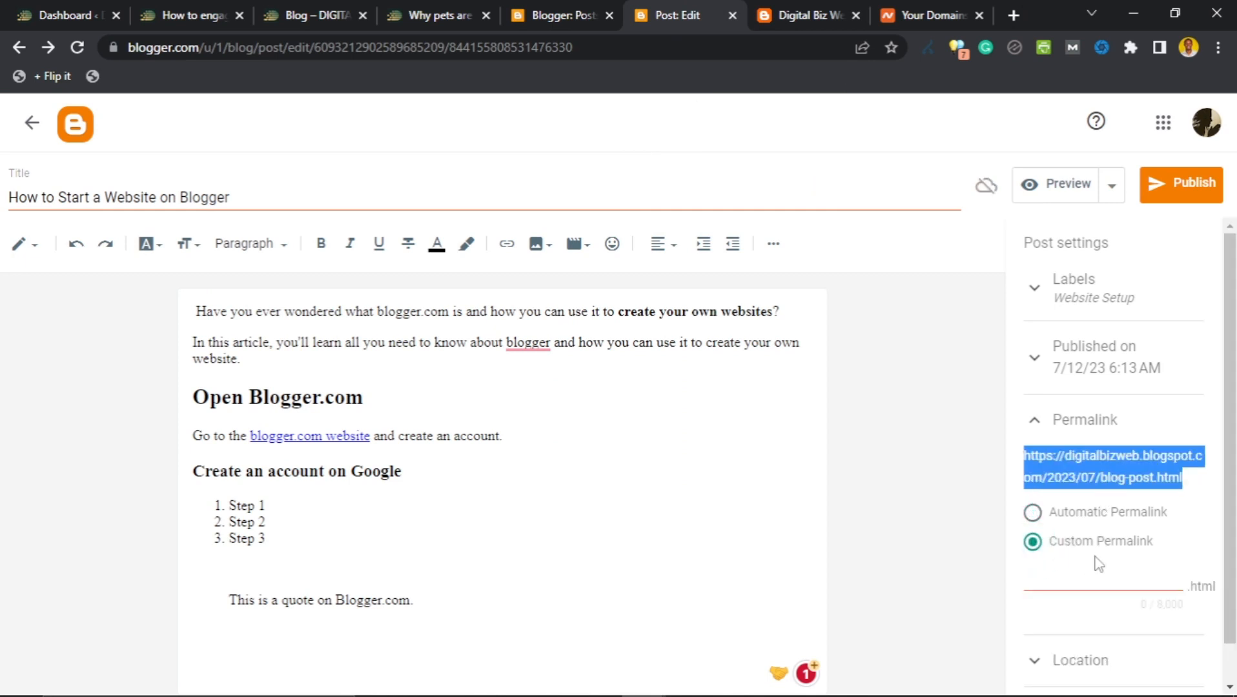
click(1094, 581)
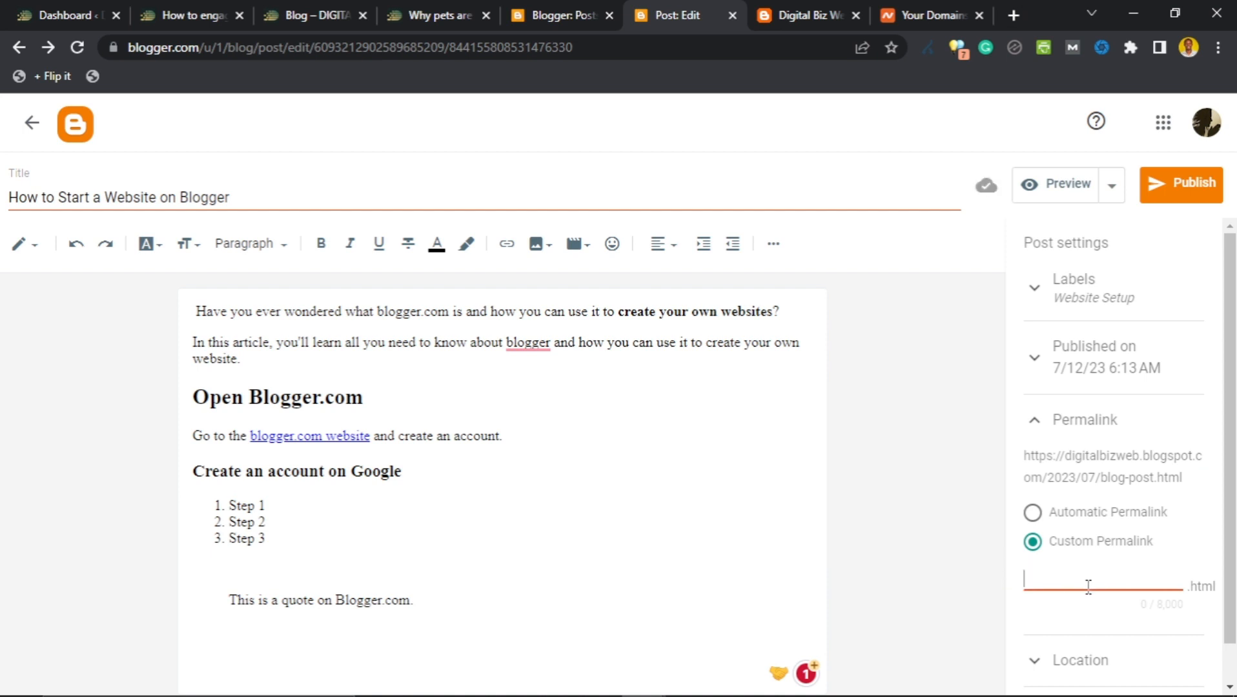
text(start a )
text(og-w)
text(ebsite)
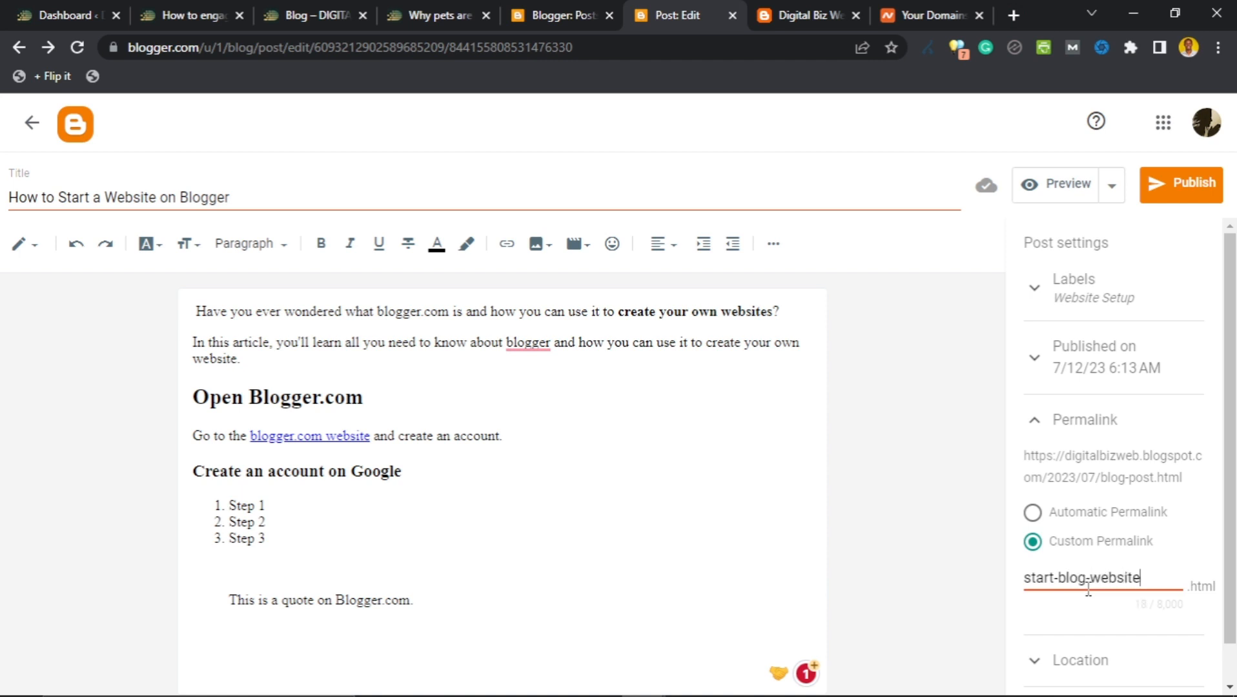
scroll(1091, 581, down, 1)
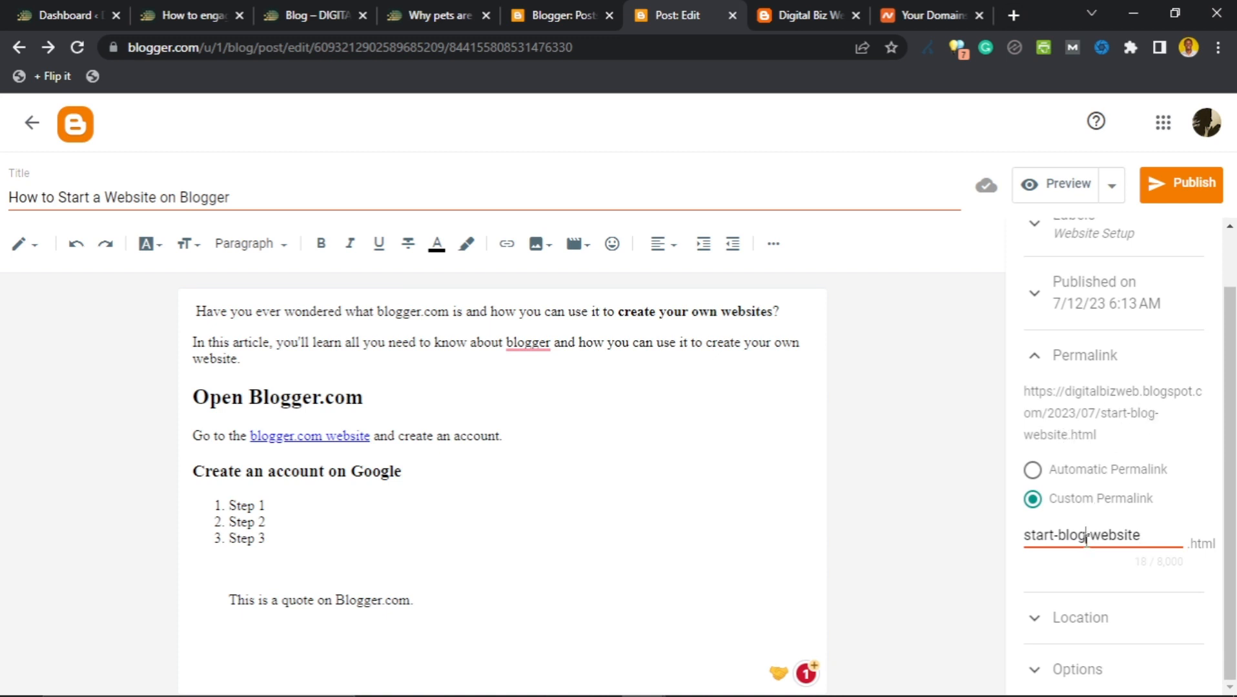
text(ger)
click(1087, 569)
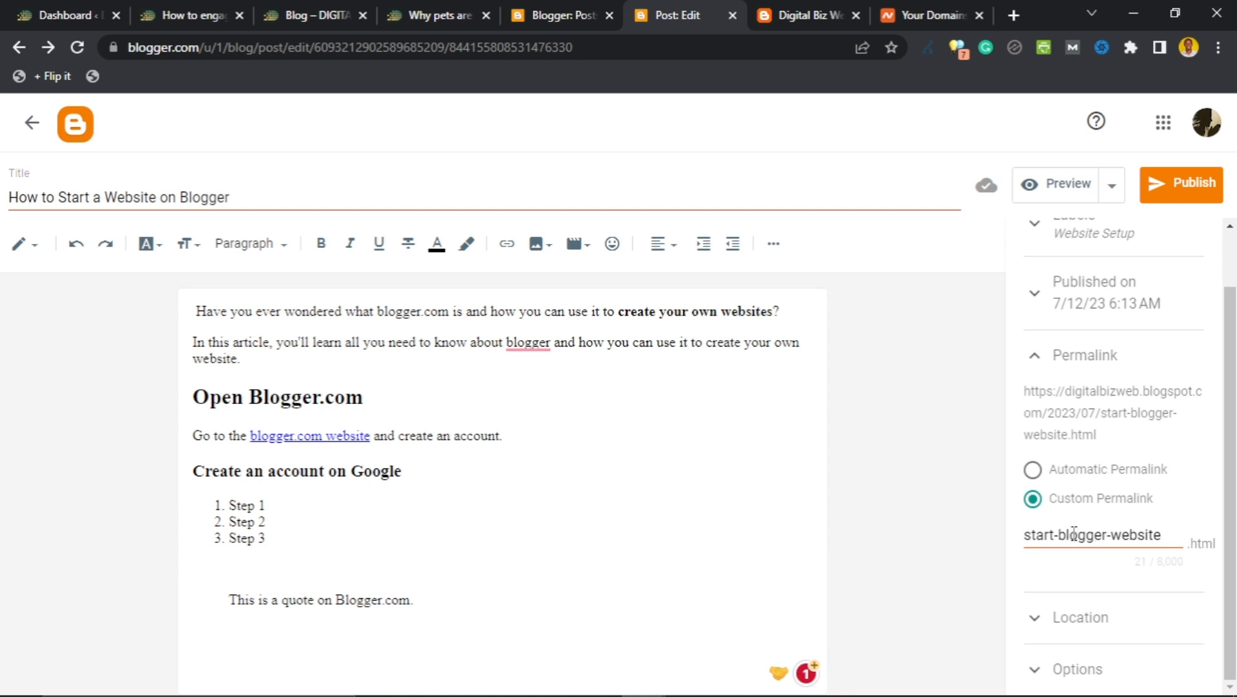
drag(1059, 533, 1172, 530)
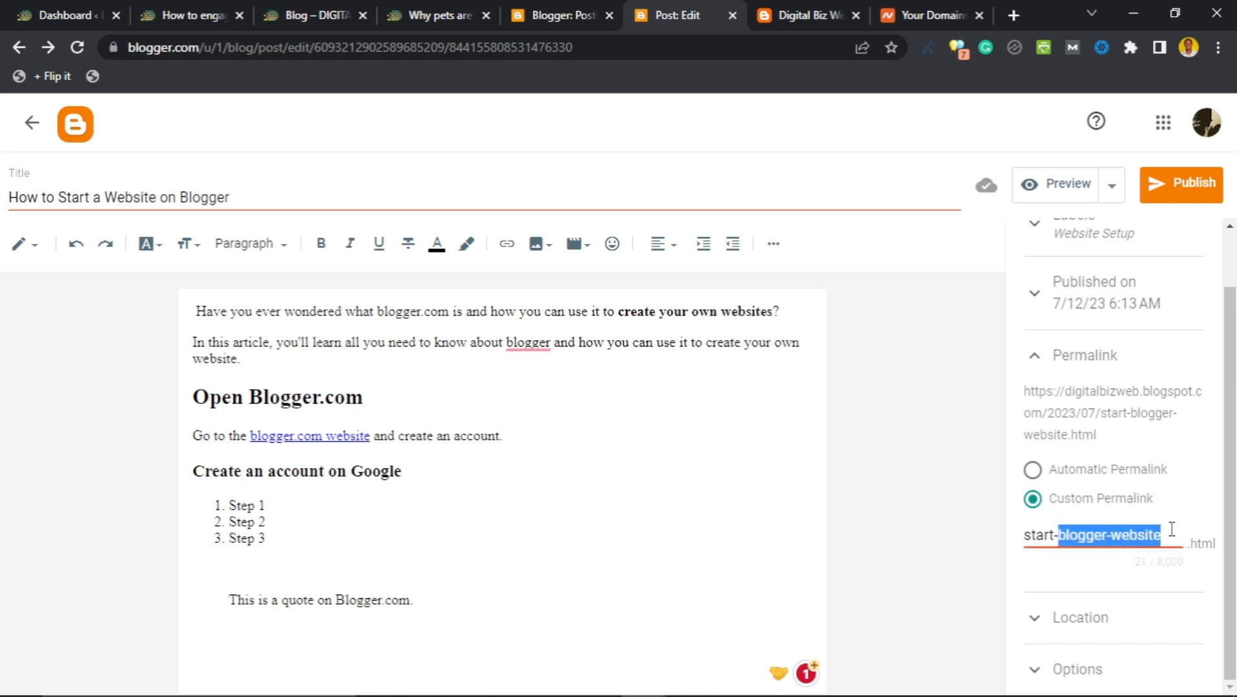
text(website-)
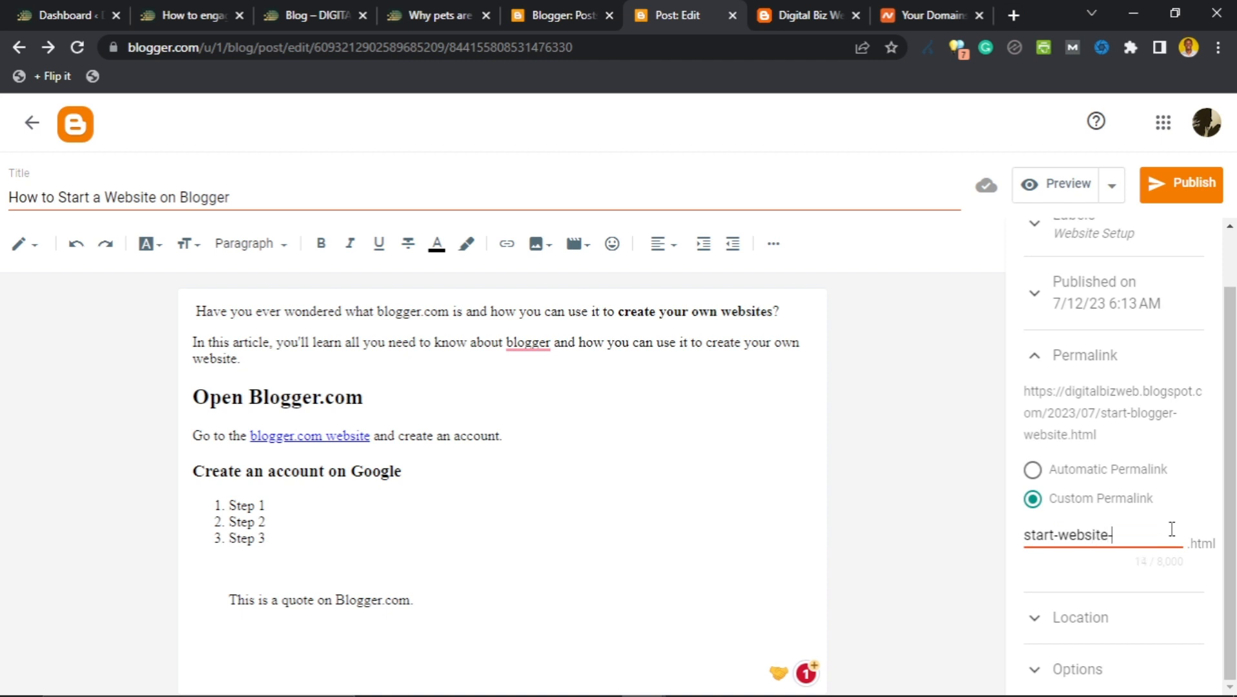
text(blogger)
click(1111, 584)
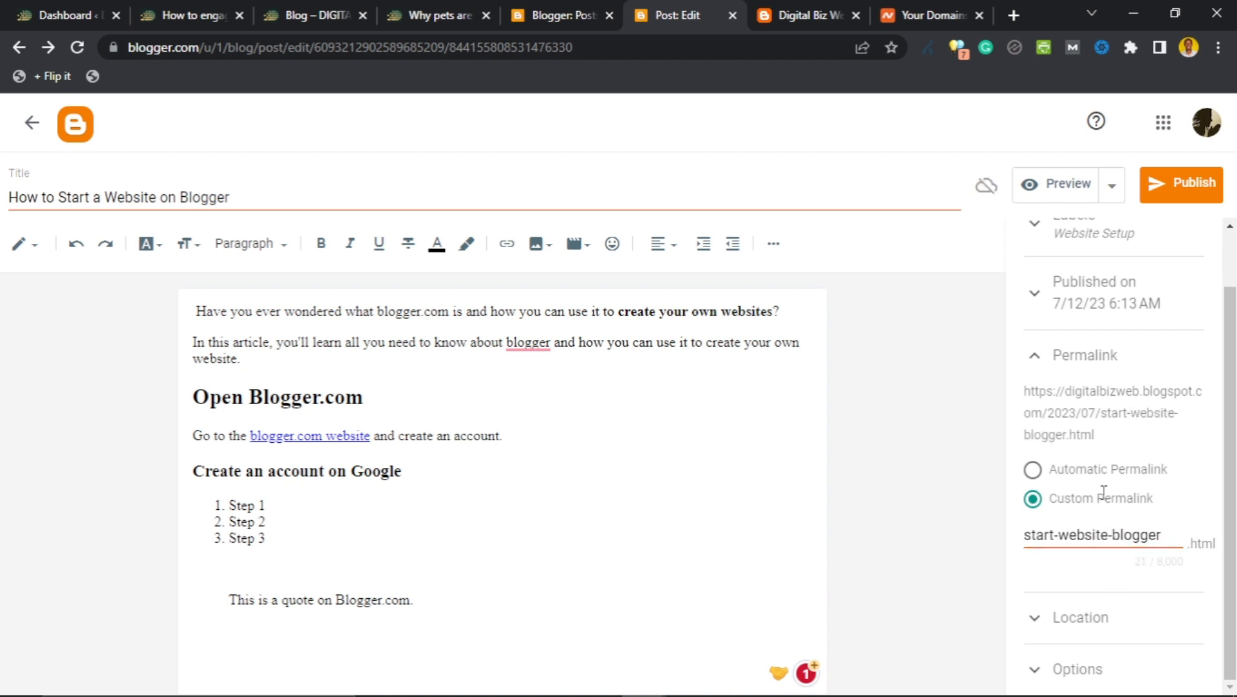
click(1060, 621)
scroll(1086, 550, down, 3)
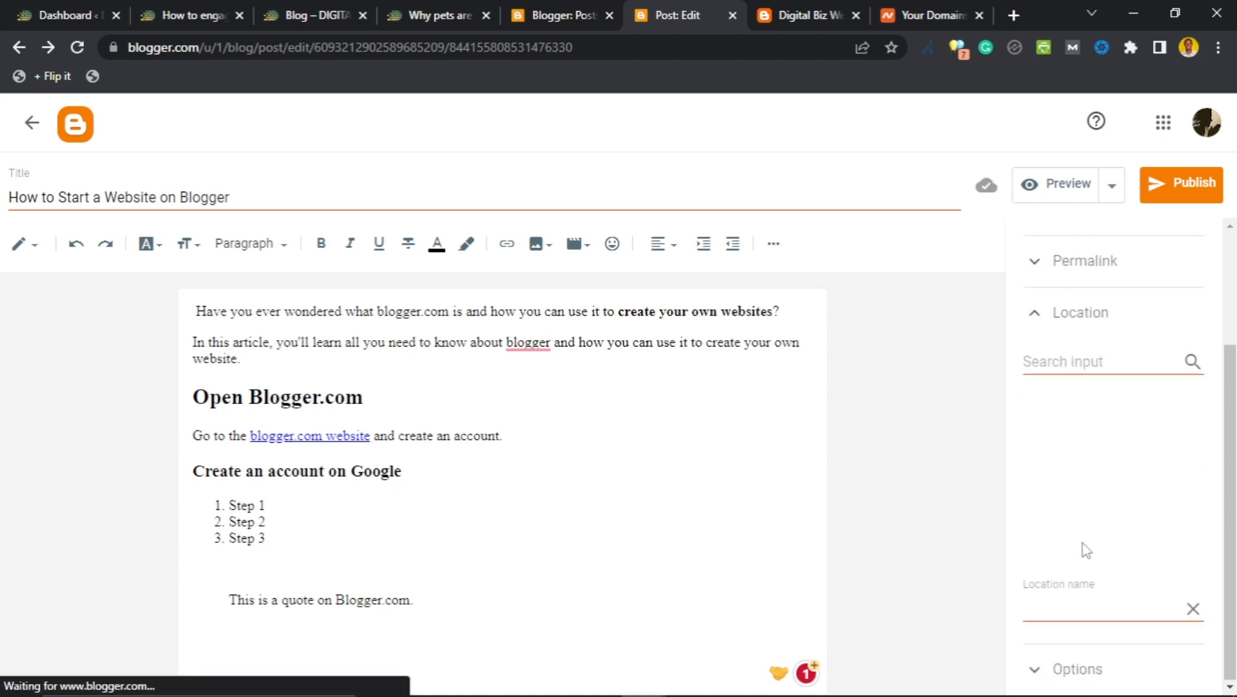
Preview the post, which reports digitalbizweb.blogspot.com can't be found, then return to the editor.
click(1049, 668)
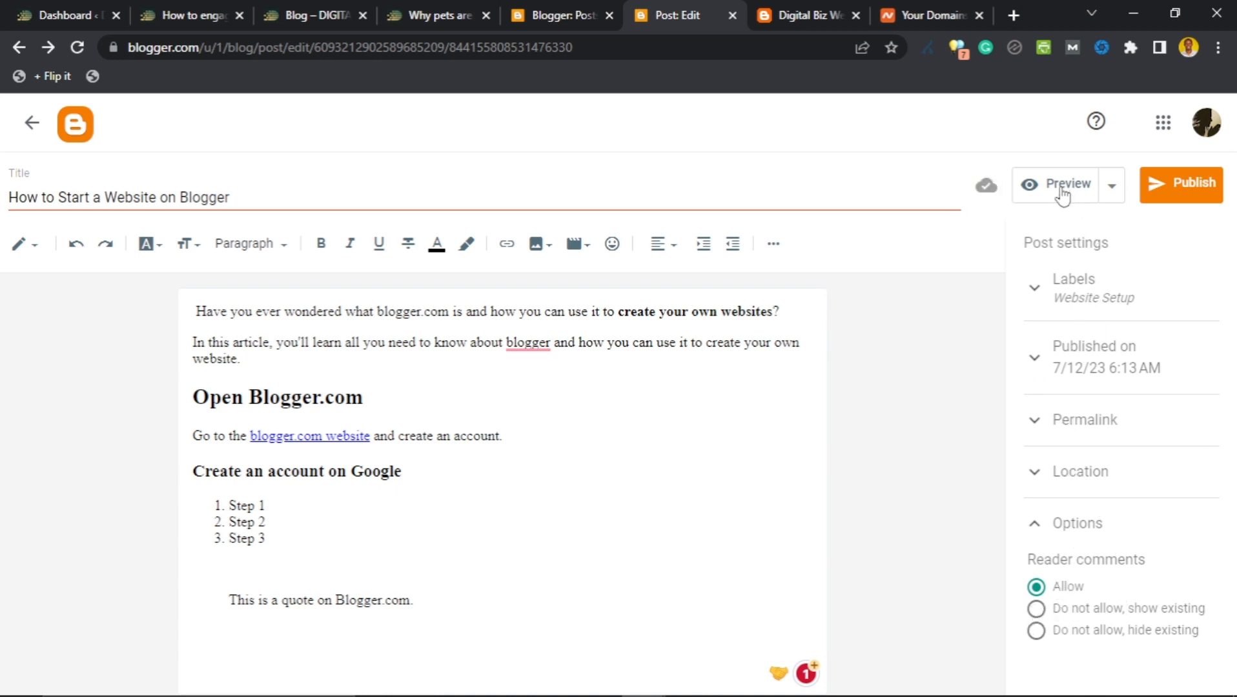
click(1117, 194)
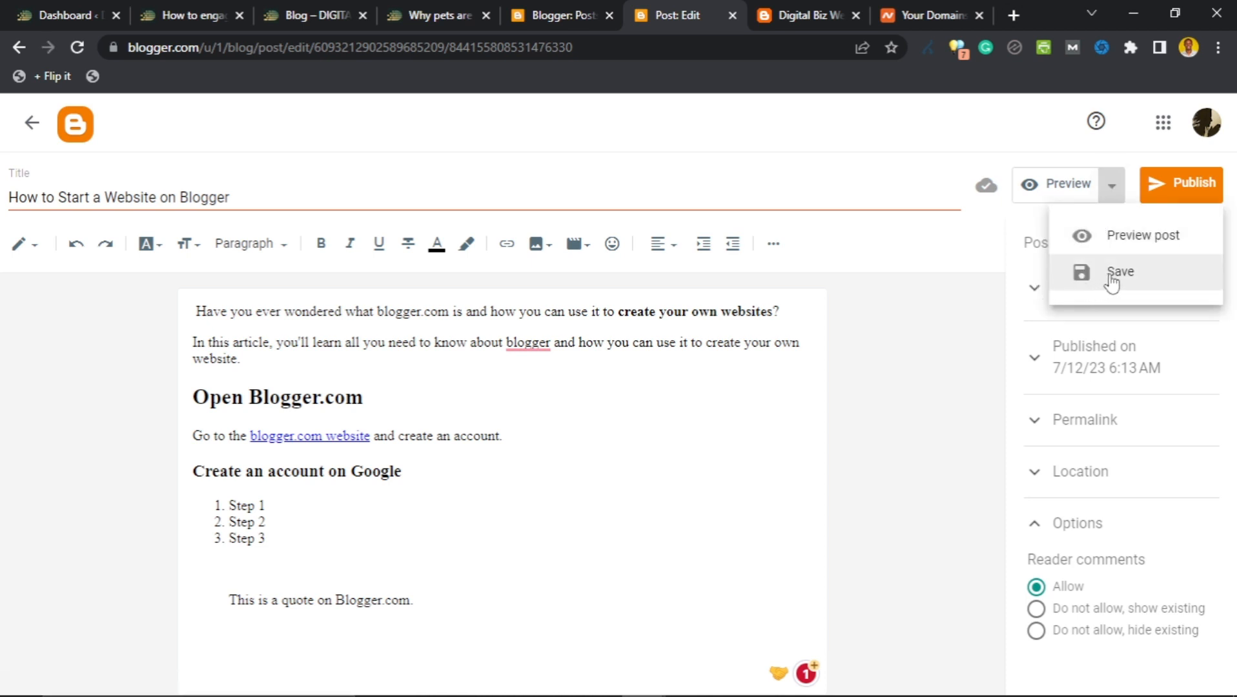
click(999, 232)
click(1057, 194)
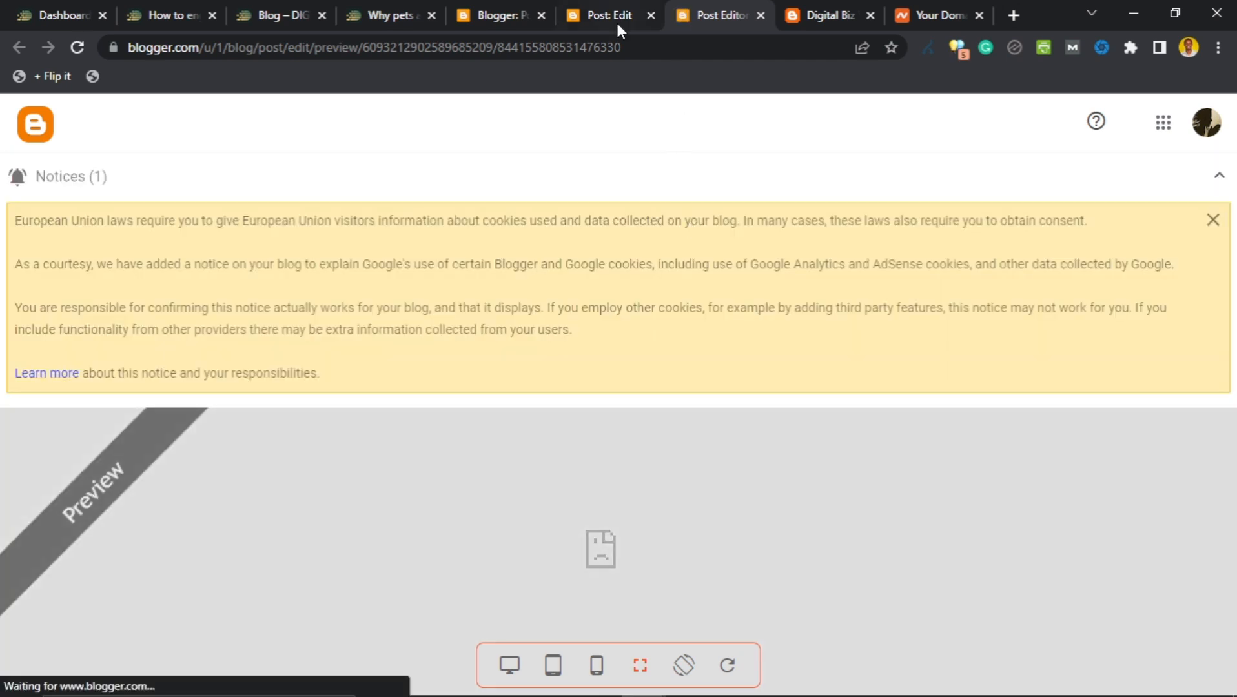
click(612, 14)
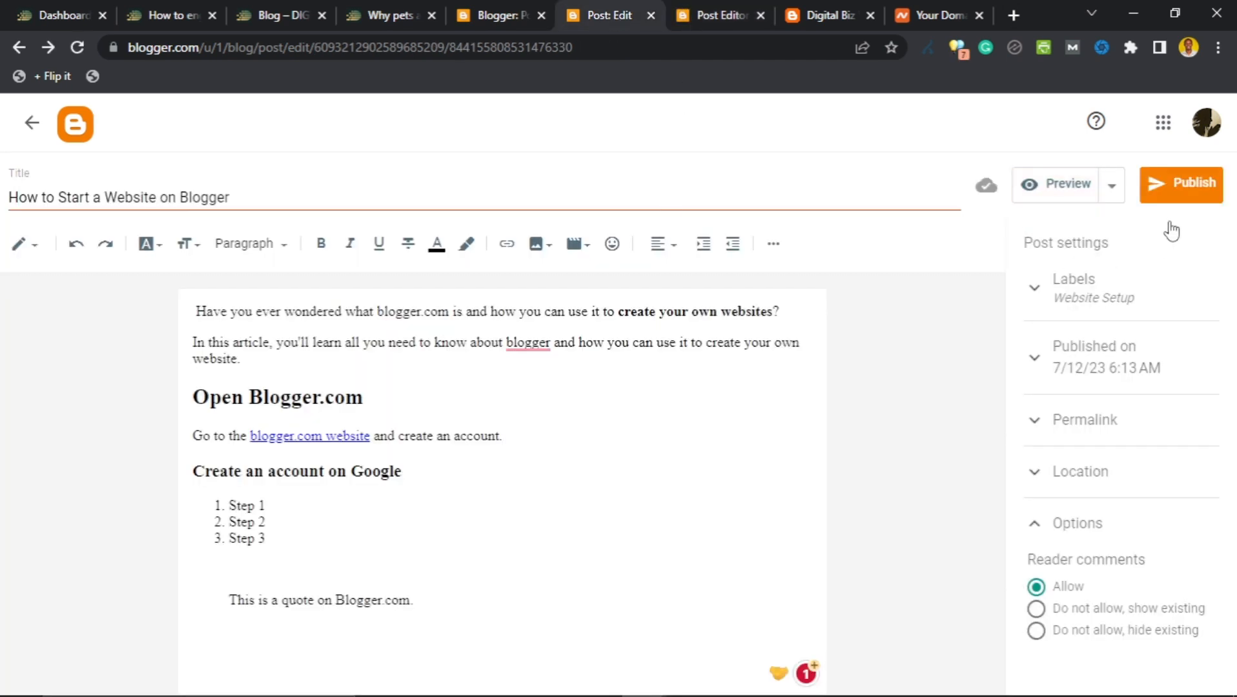
Publish and confirm the post, then open its page from the live blog.
click(1154, 193)
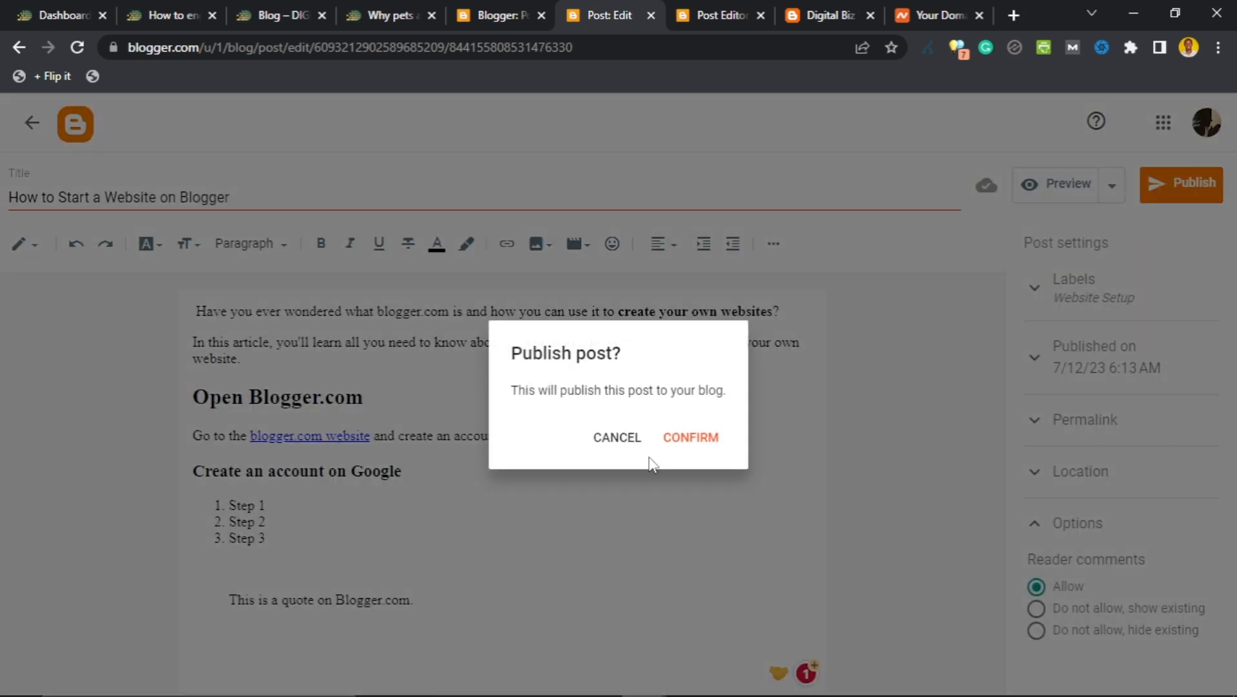
click(678, 445)
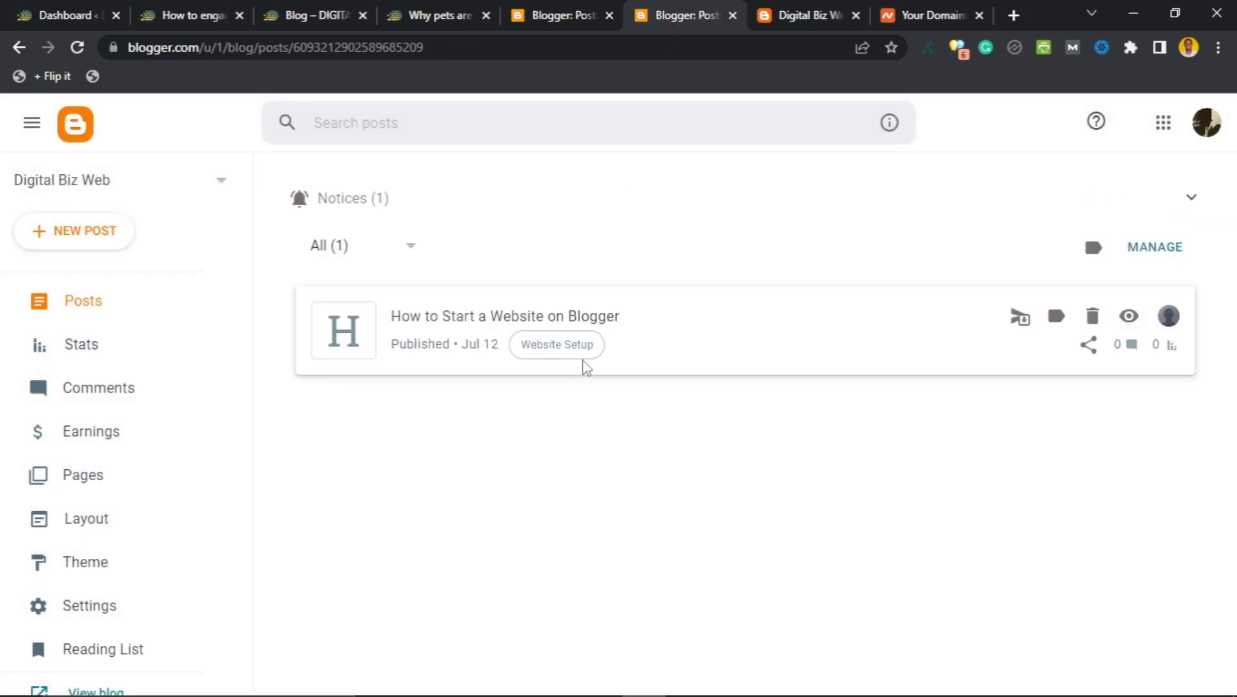
click(800, 15)
scroll(409, 459, down, 1)
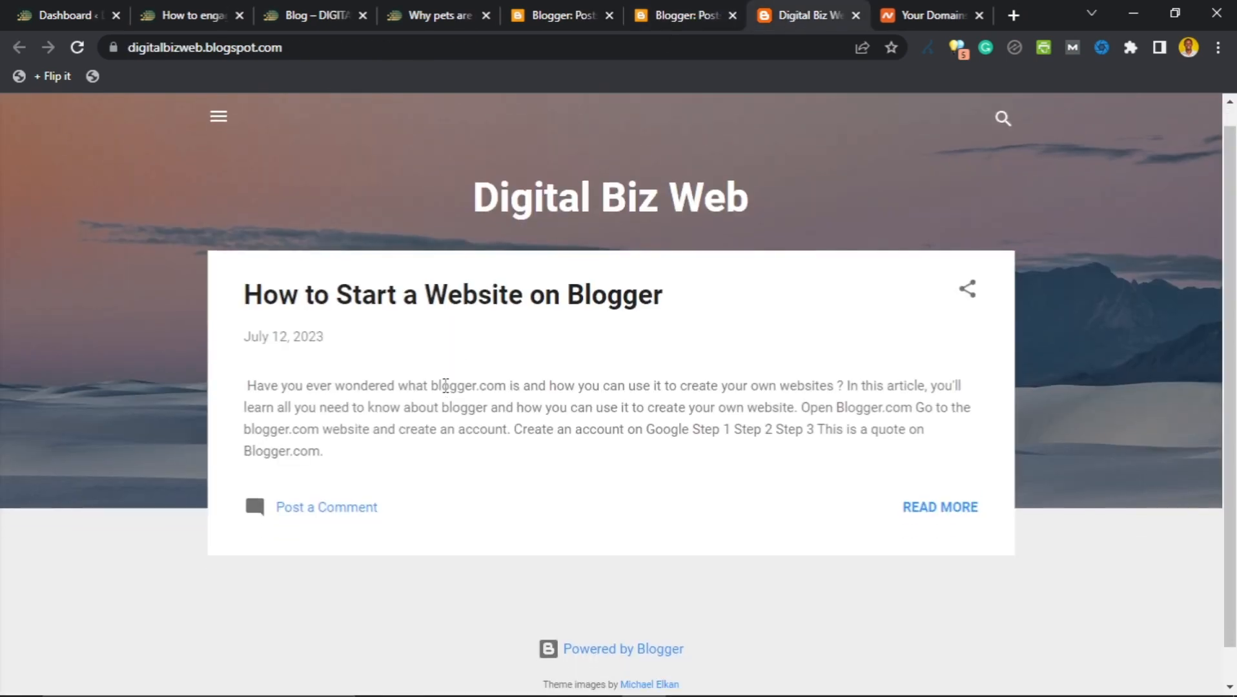
scroll(442, 389, up, 1)
click(428, 317)
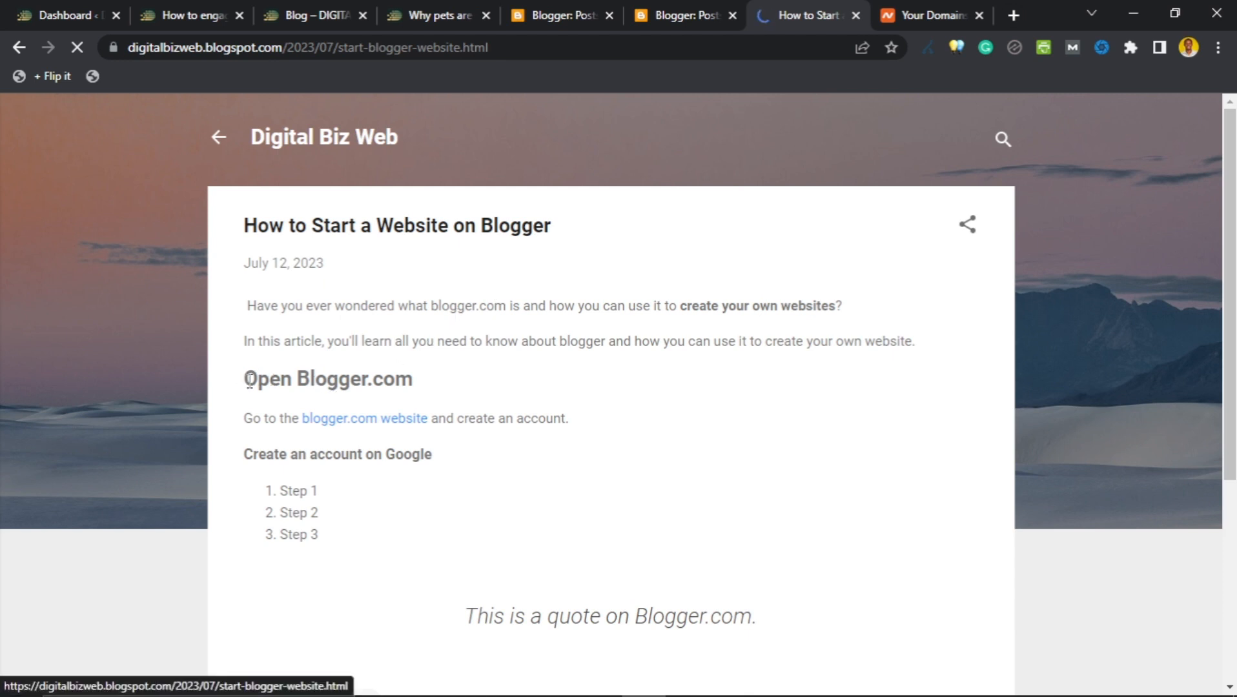
Inspect the live post's headings, numbered list, quote and blogger.com link, then return to the Posts list.
drag(241, 382, 366, 439)
drag(244, 453, 414, 455)
click(271, 497)
drag(272, 497, 320, 553)
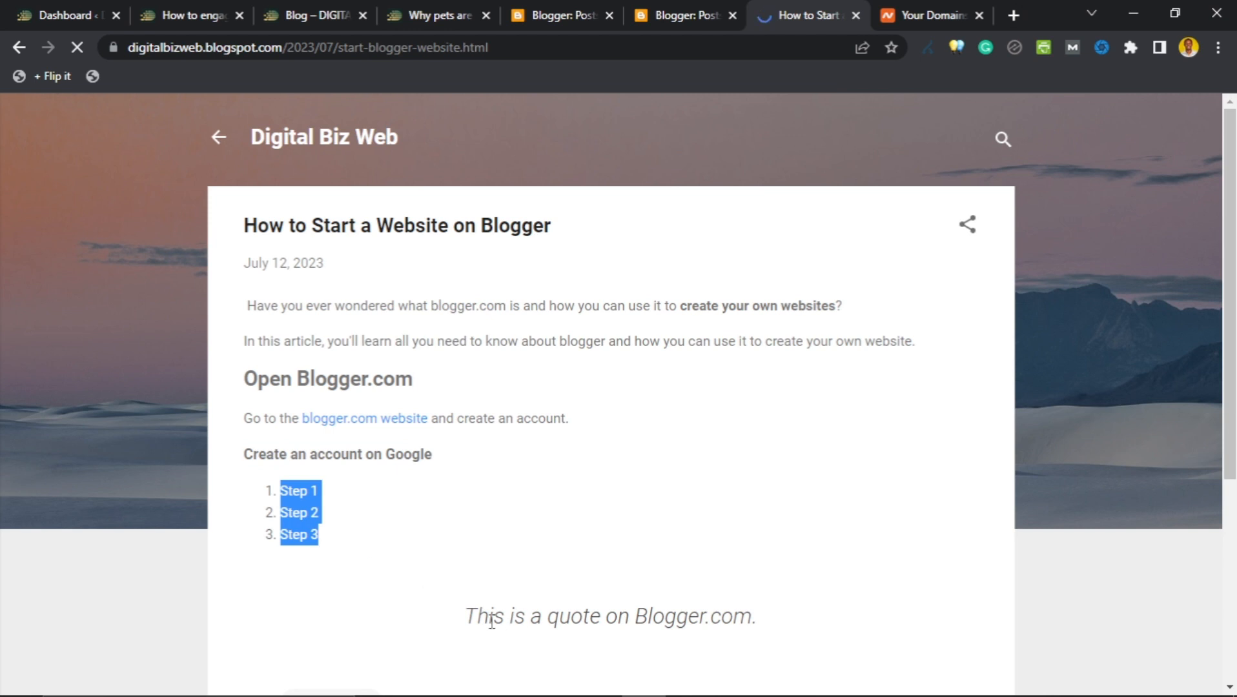
drag(478, 618, 755, 617)
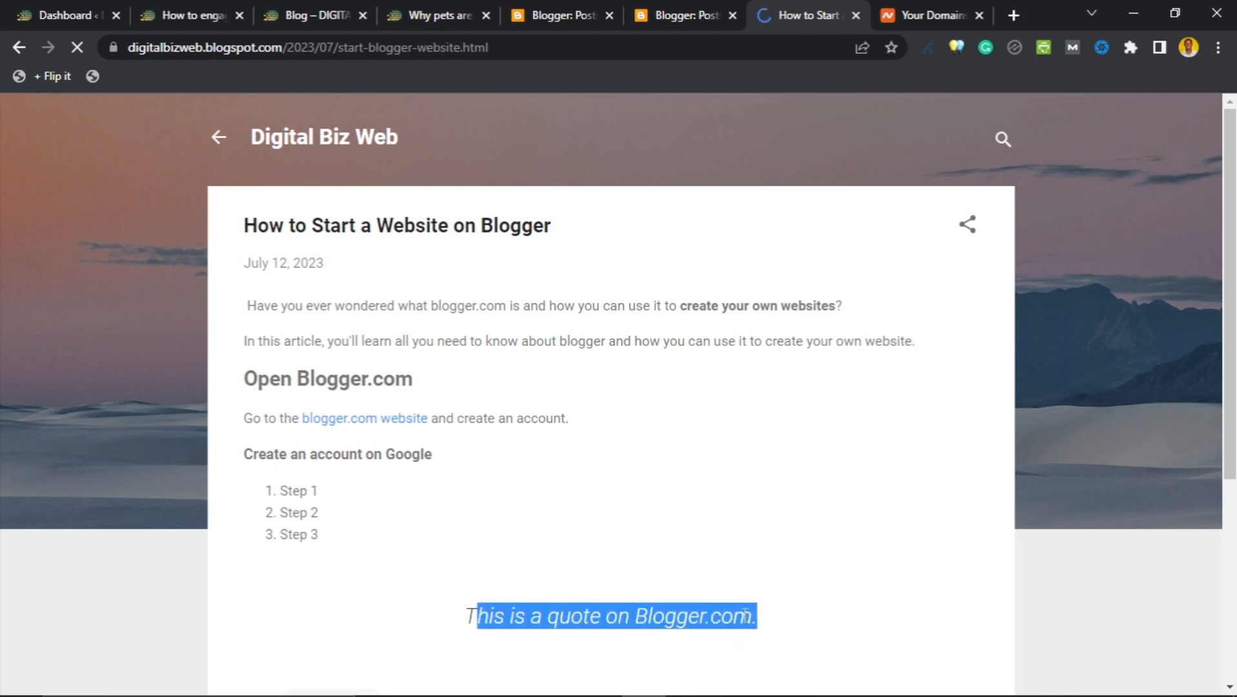
click(359, 425)
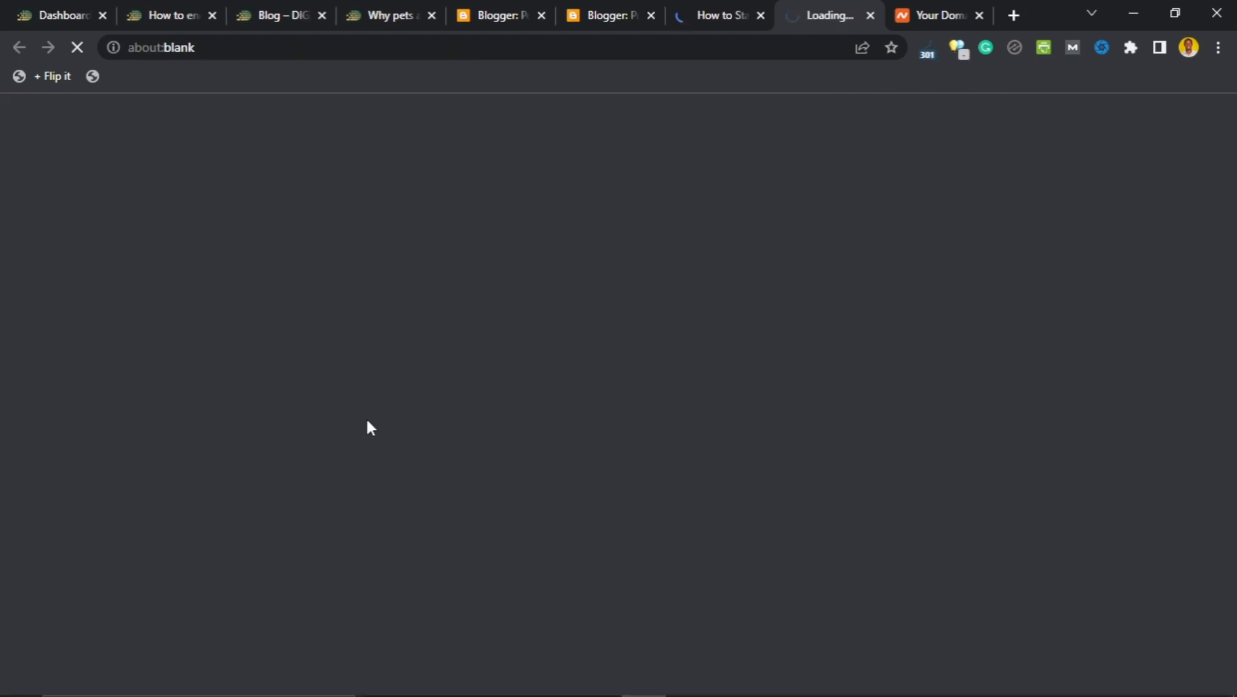
click(870, 16)
click(589, 22)
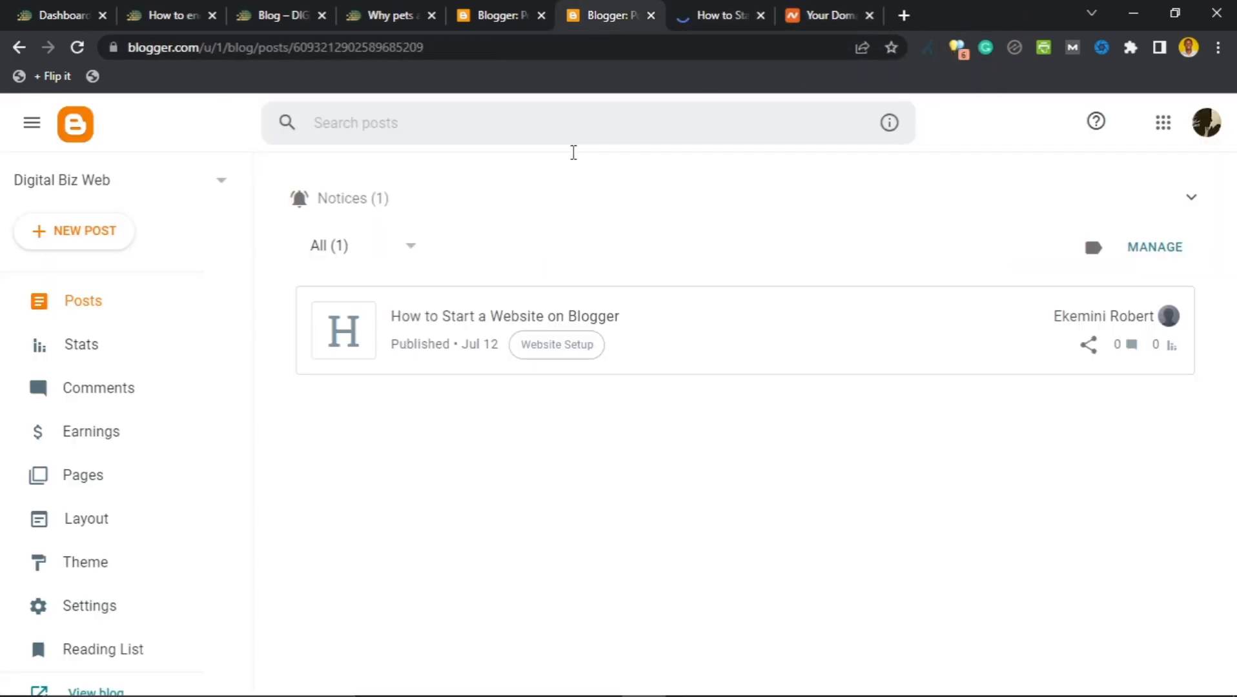
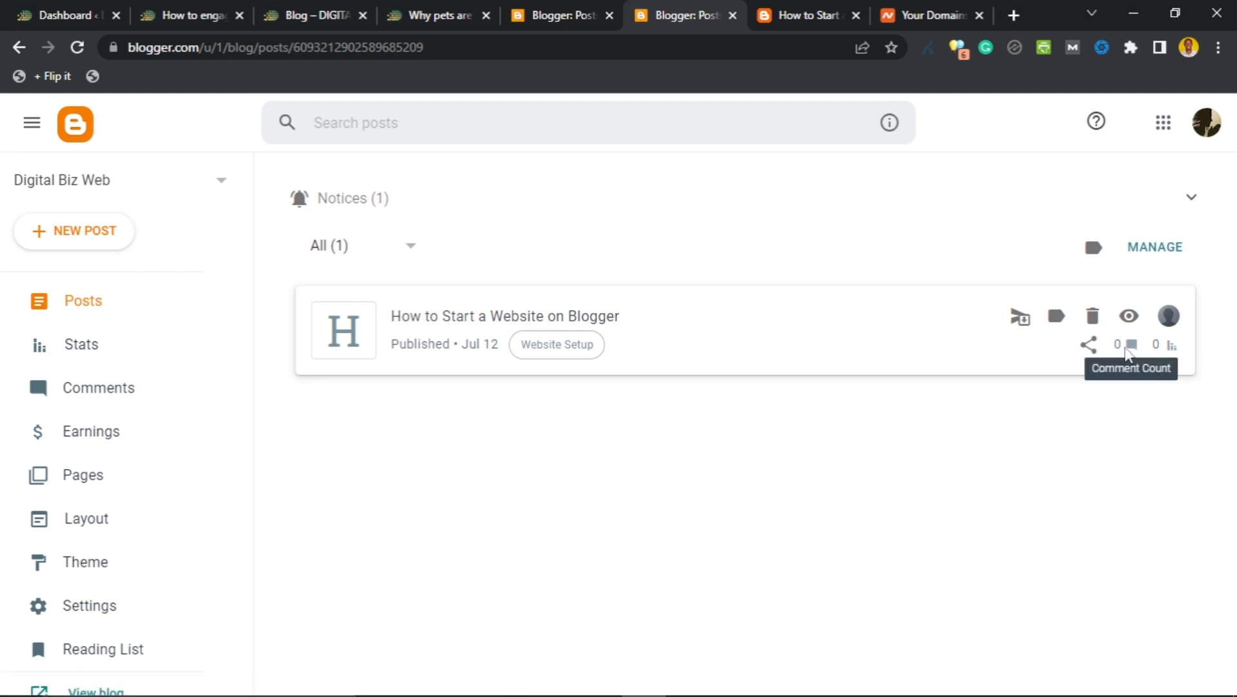
Check the comment form under the live post, then return to the Posts list.
click(801, 11)
scroll(497, 394, down, 5)
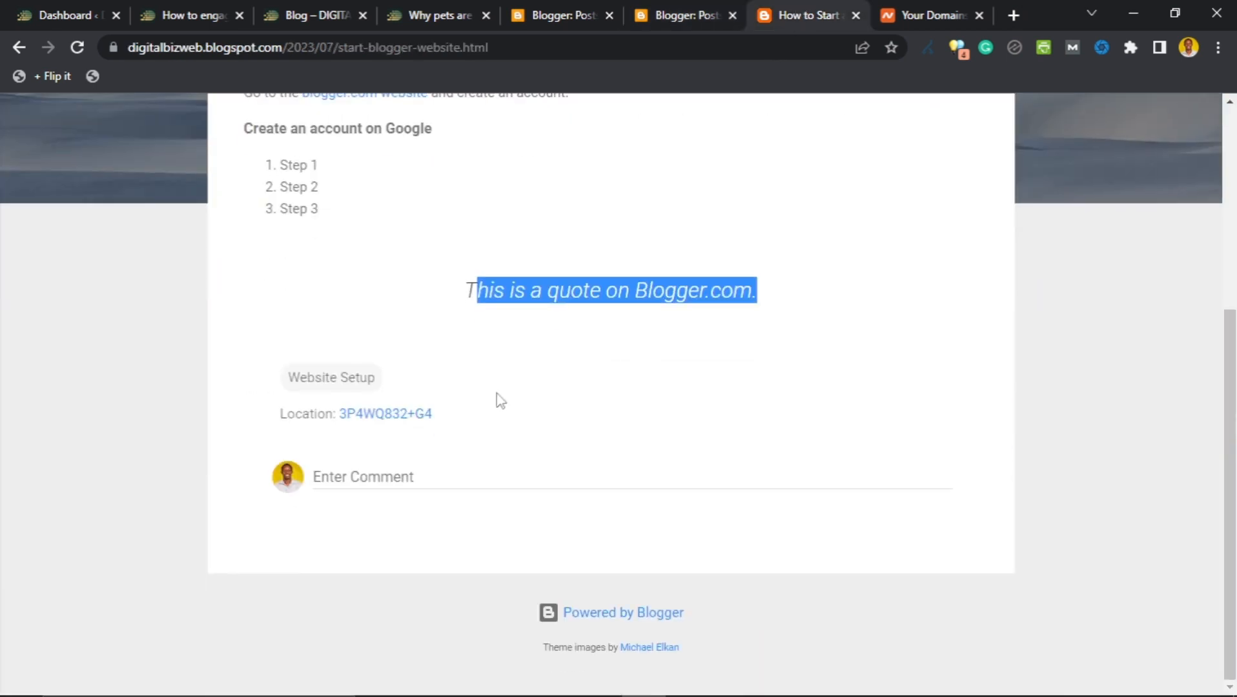
click(426, 478)
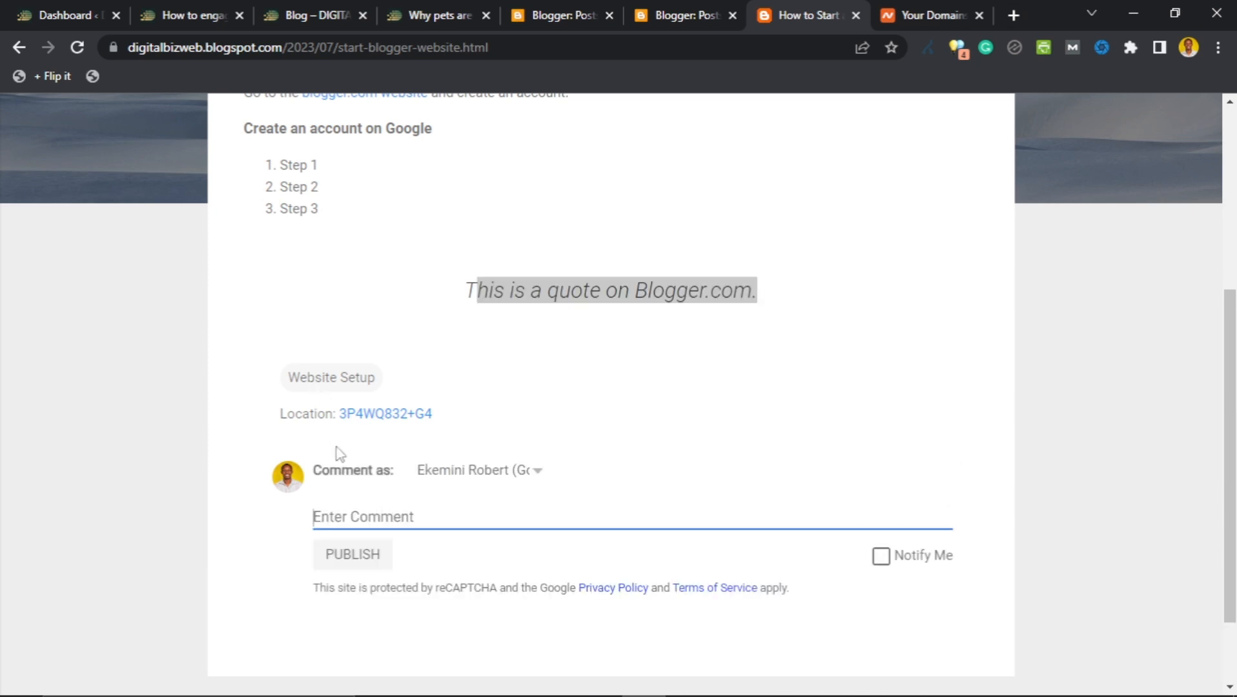
scroll(419, 516, down, 2)
scroll(425, 524, up, 7)
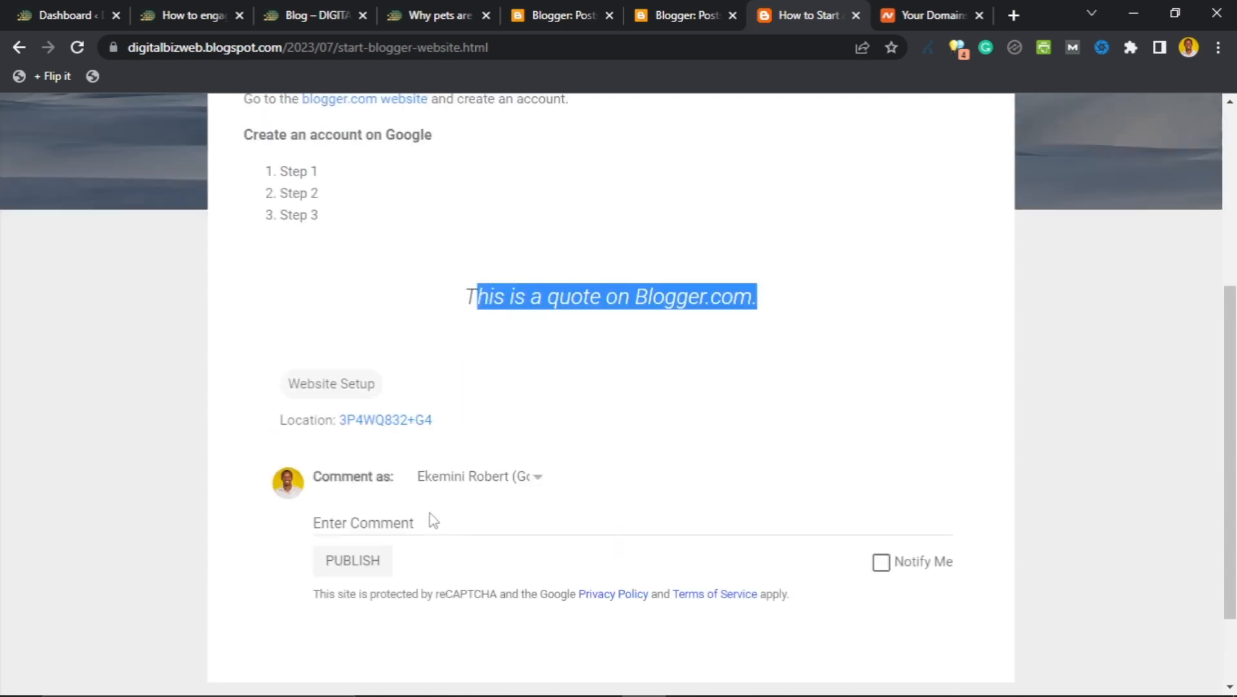
click(649, 14)
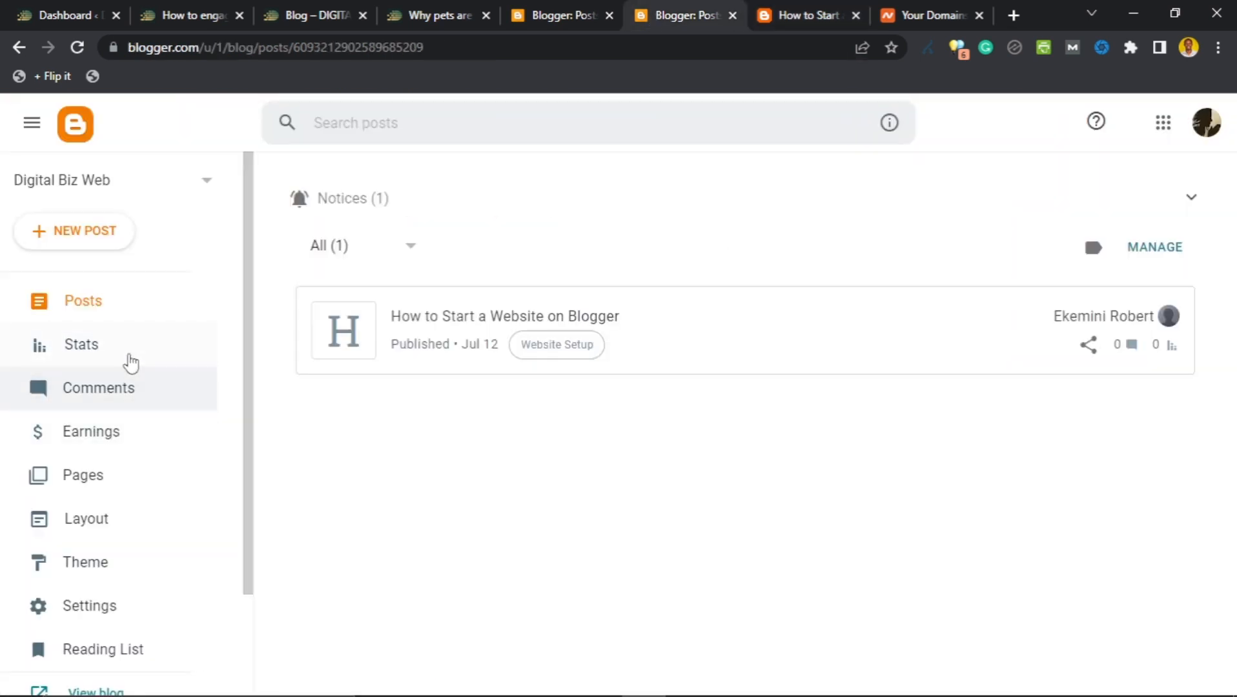
Review the Stats overview: 2 all-time views, 1 post, 0 comments, new post at 1 view.
click(89, 346)
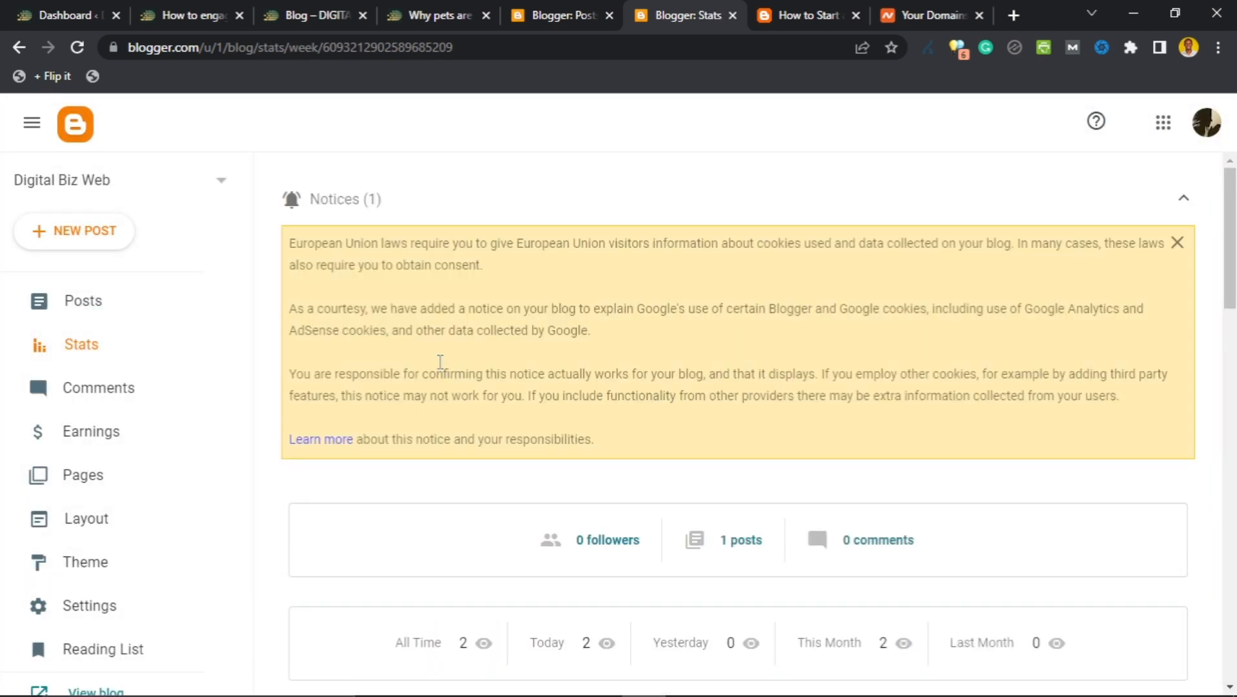
scroll(439, 374, down, 5)
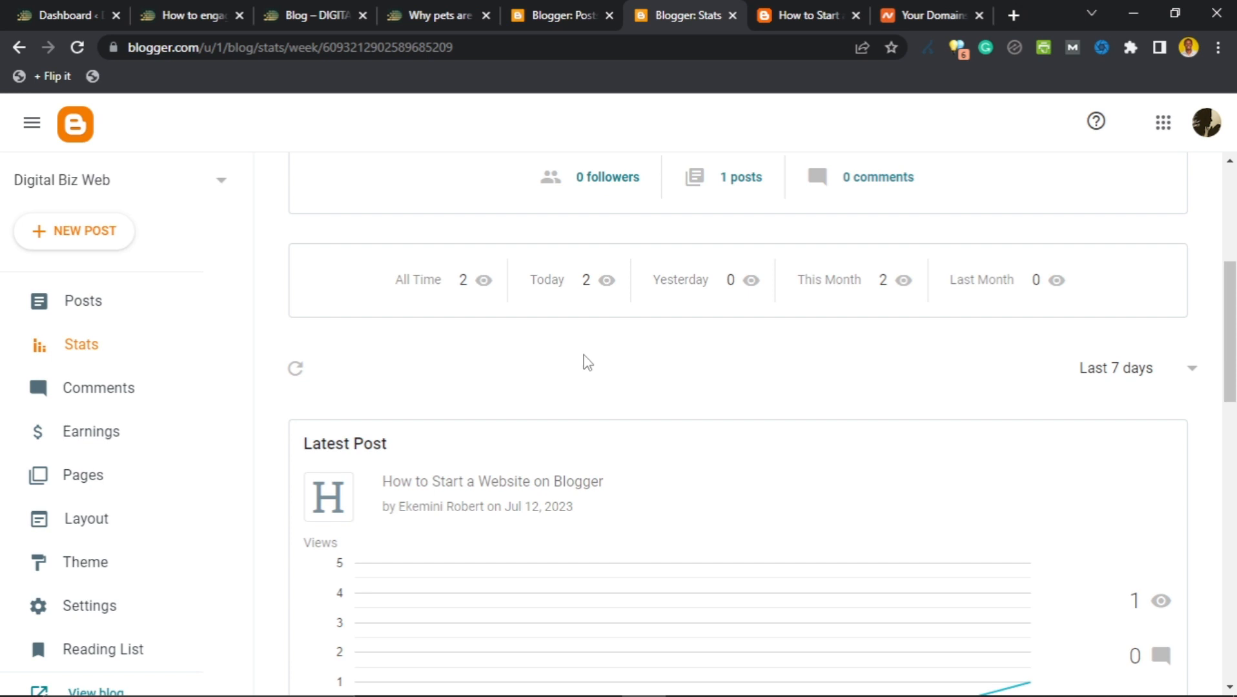
scroll(581, 361, down, 15)
scroll(571, 387, up, 5)
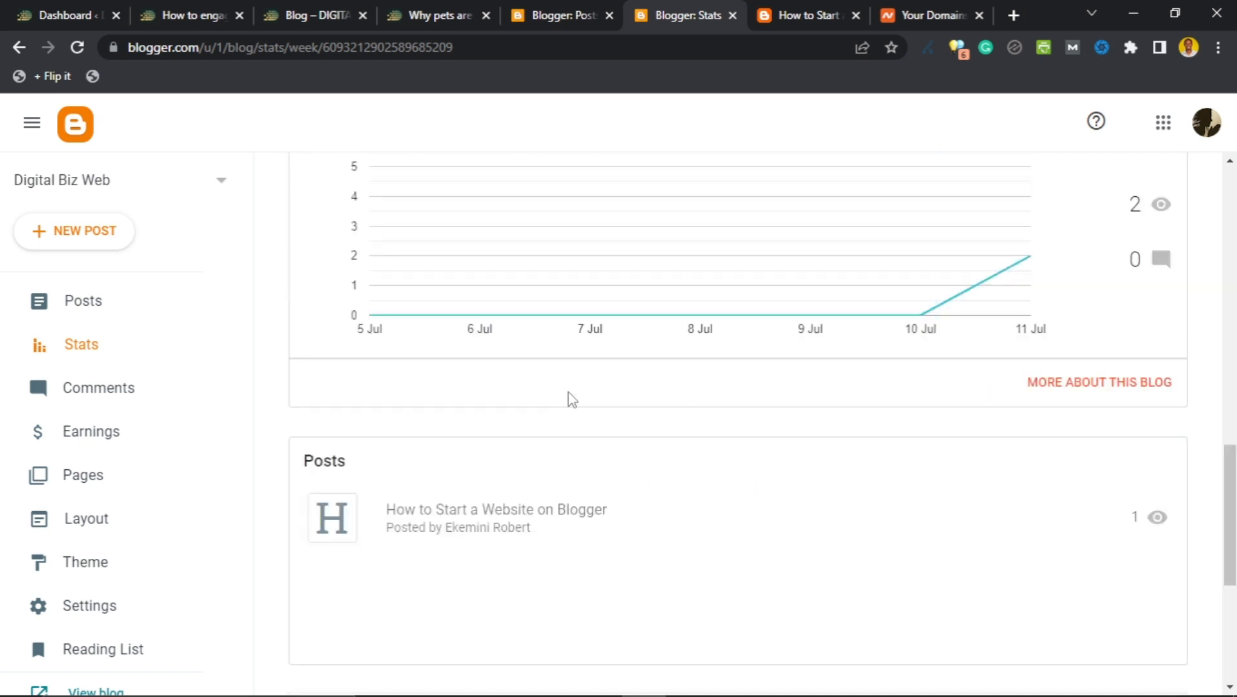
scroll(571, 401, up, 10)
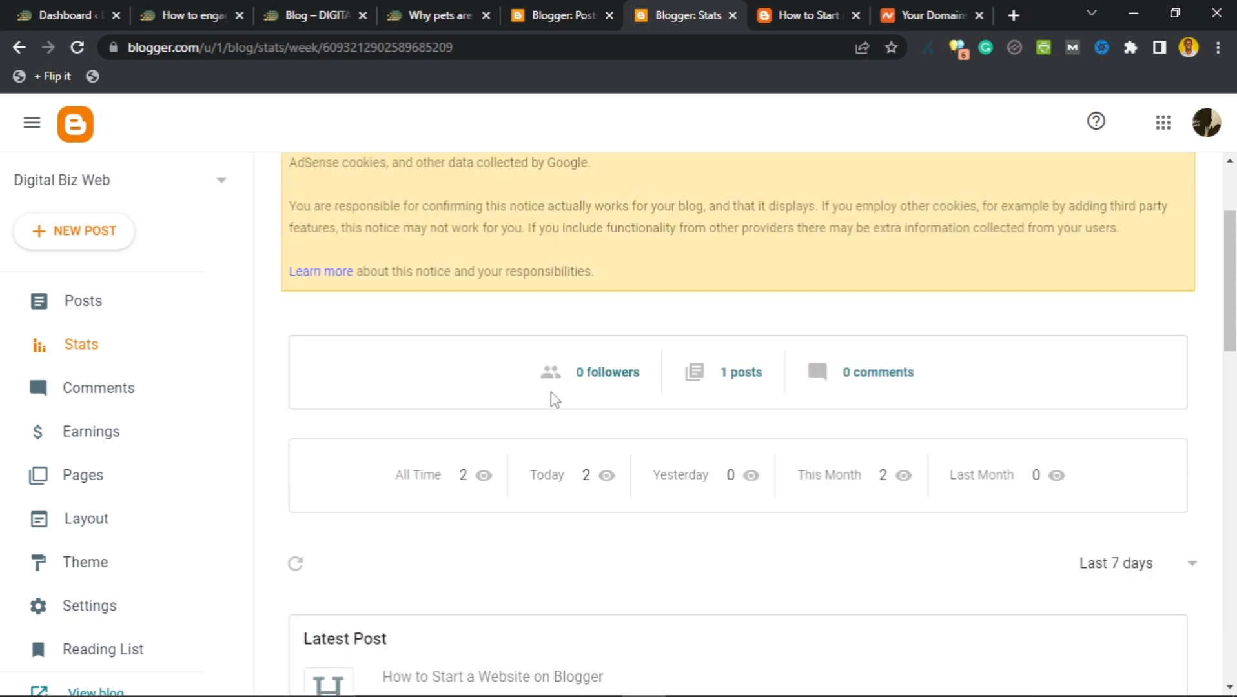
scroll(556, 393, up, 2)
scroll(561, 397, down, 3)
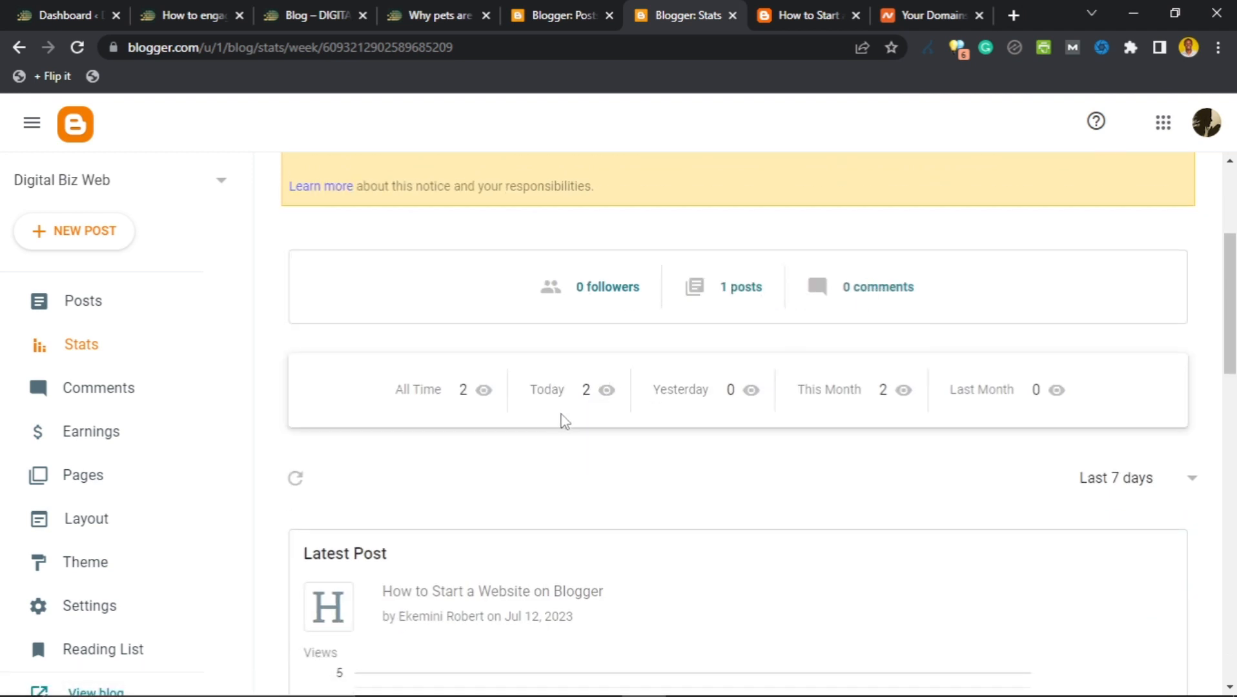
scroll(291, 432, down, 3)
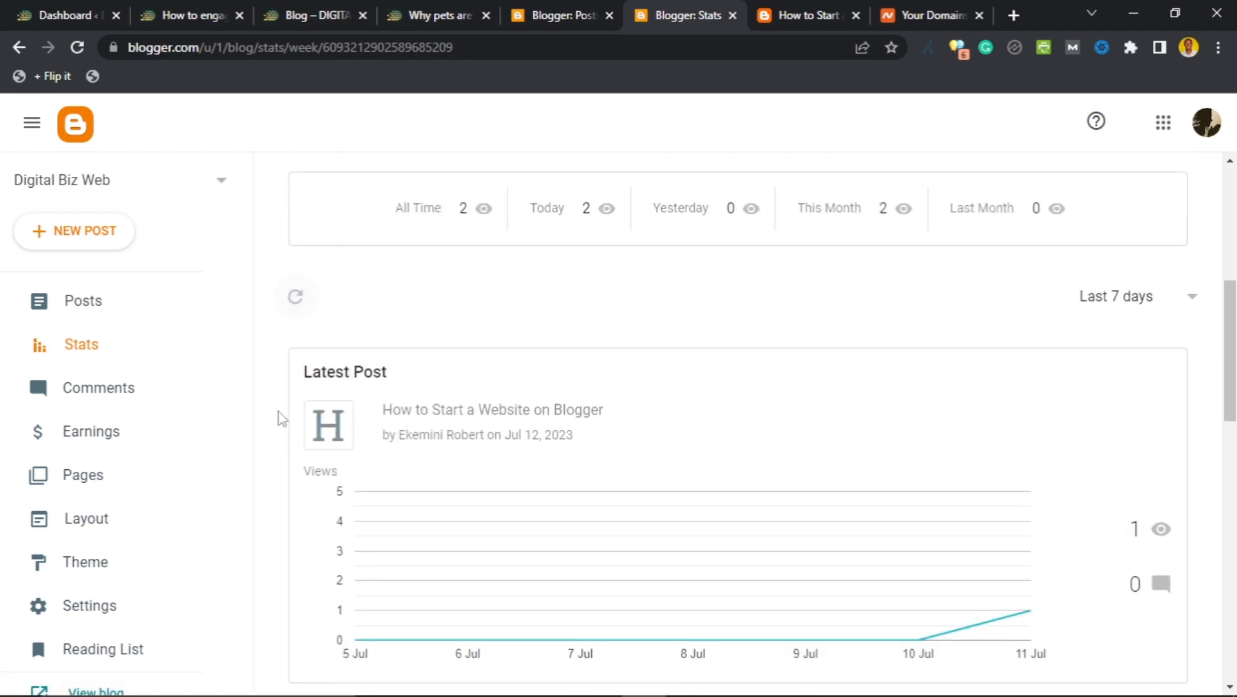
scroll(268, 393, down, 10)
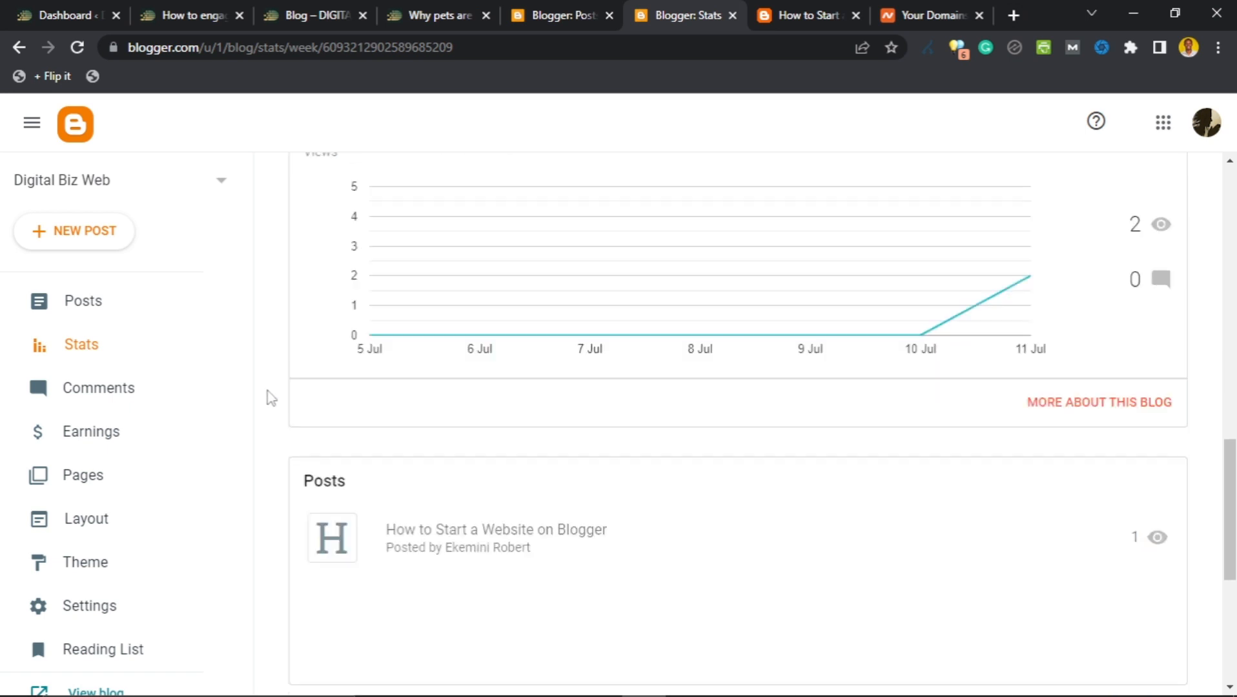
scroll(272, 403, up, 15)
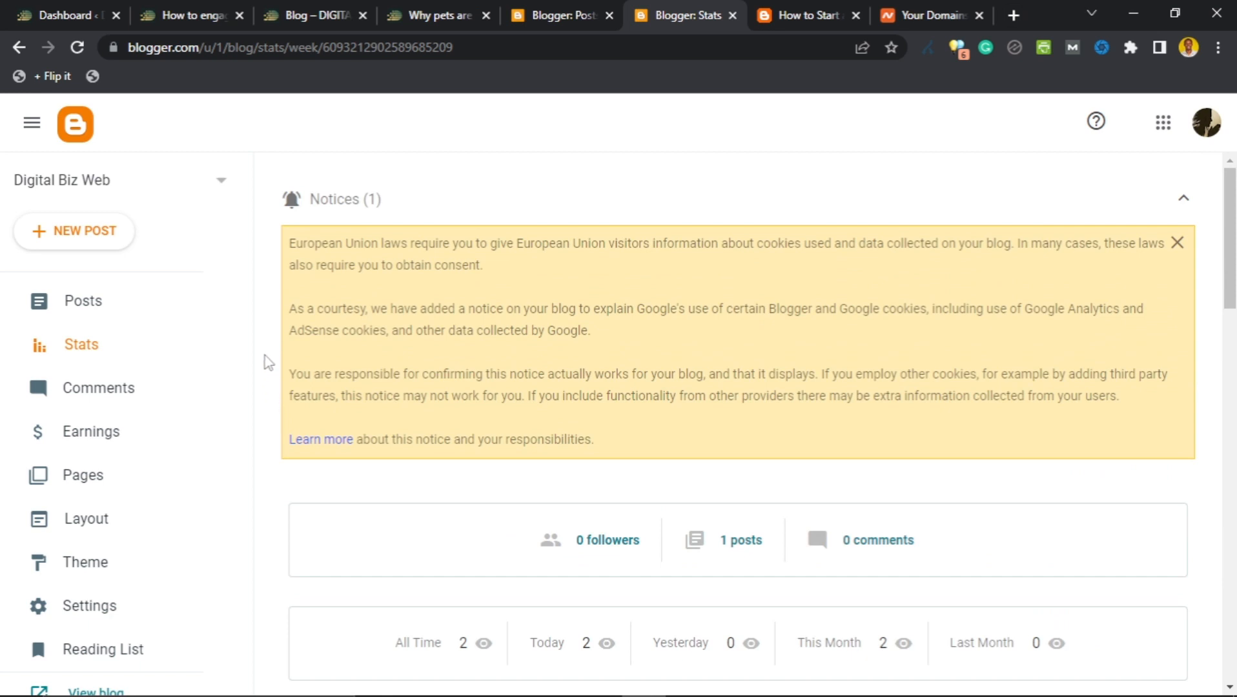
scroll(268, 362, down, 5)
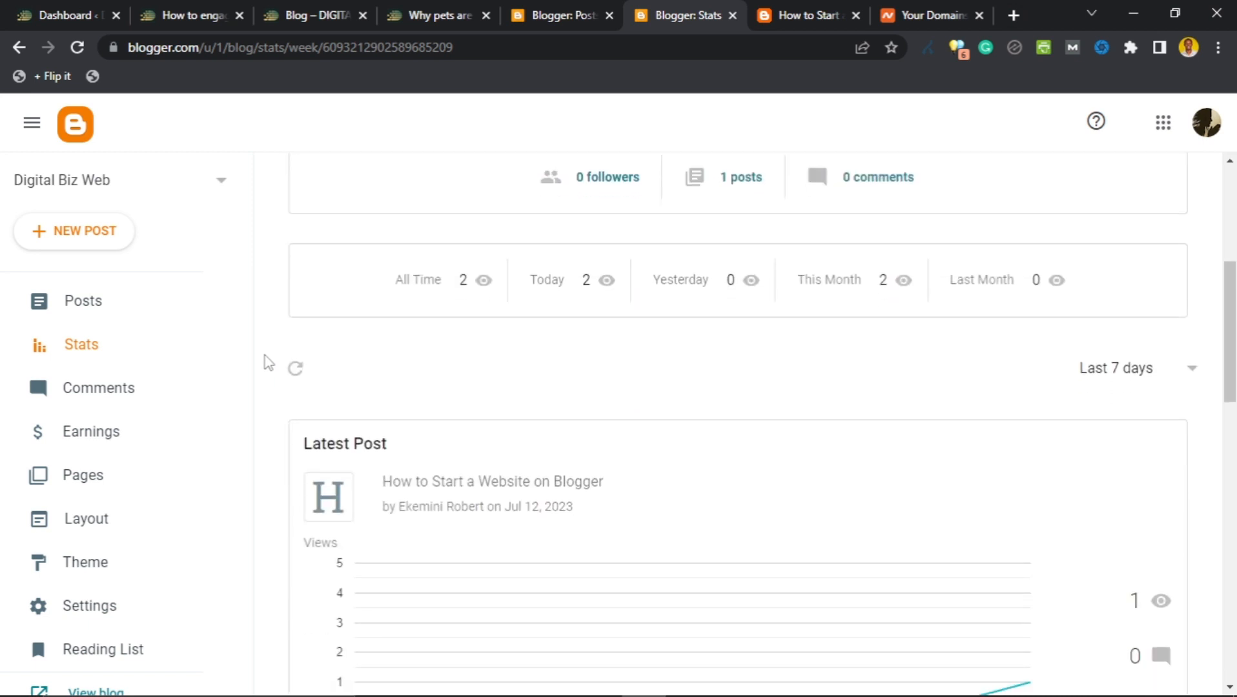
scroll(269, 362, up, 3)
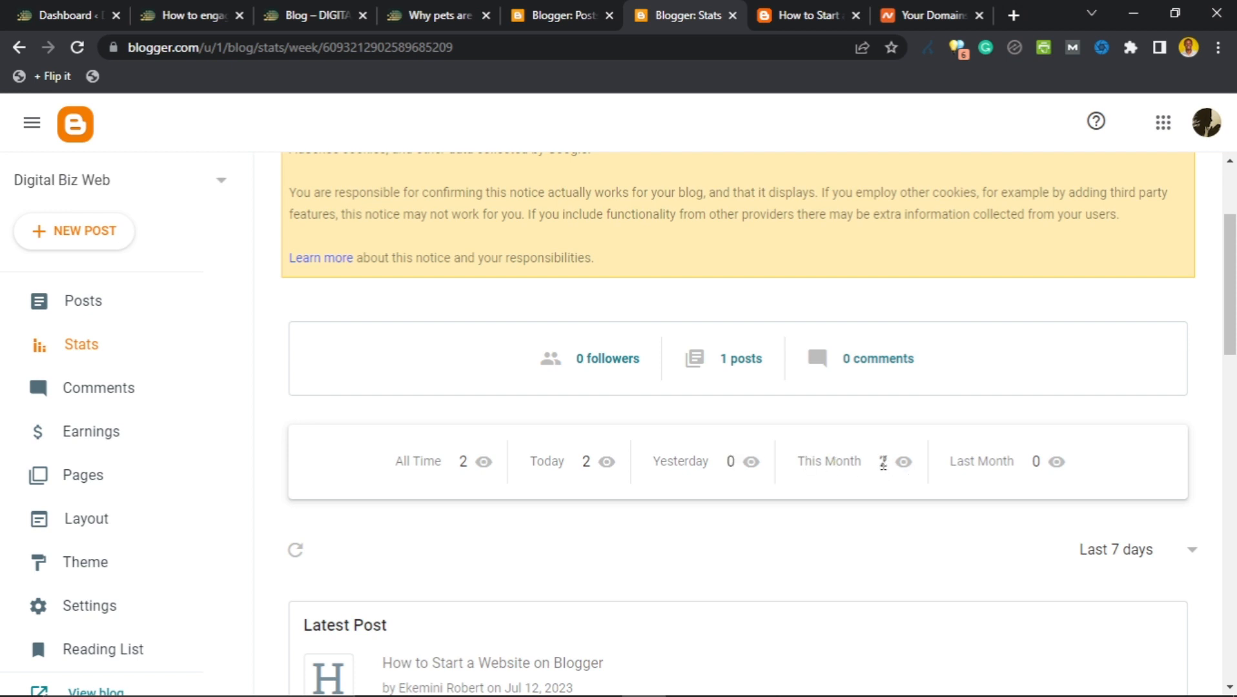
scroll(977, 462, down, 5)
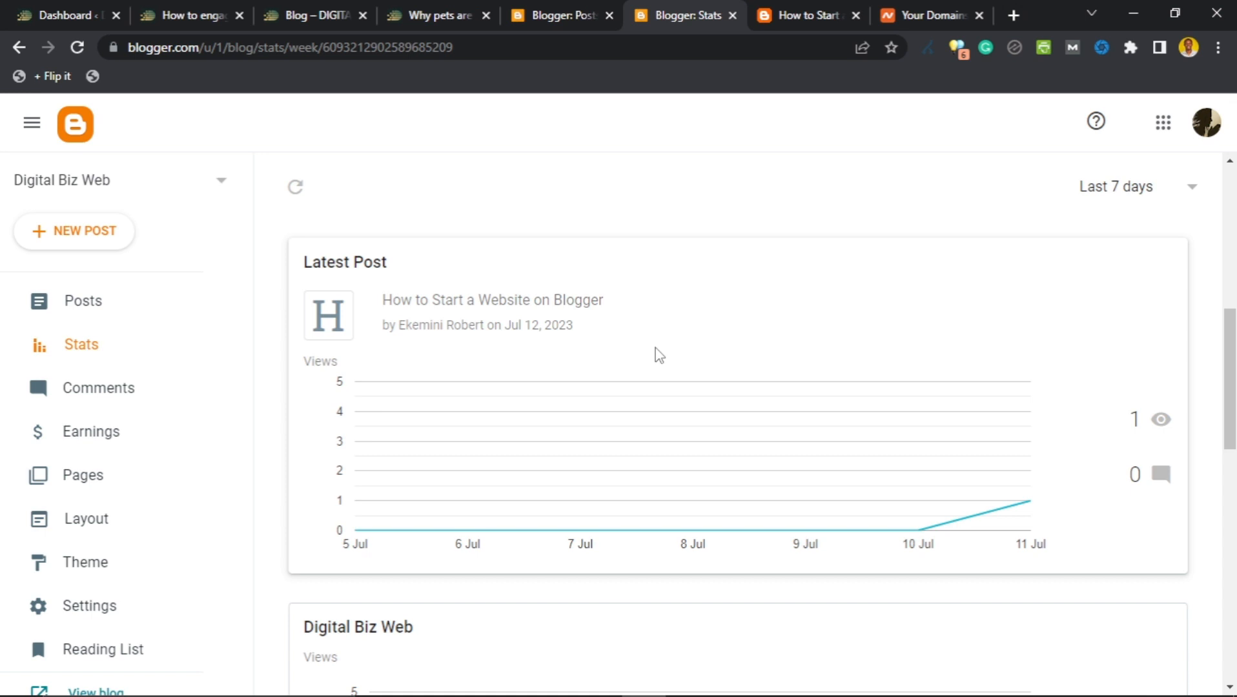
scroll(660, 361, down, 3)
scroll(671, 257, up, 3)
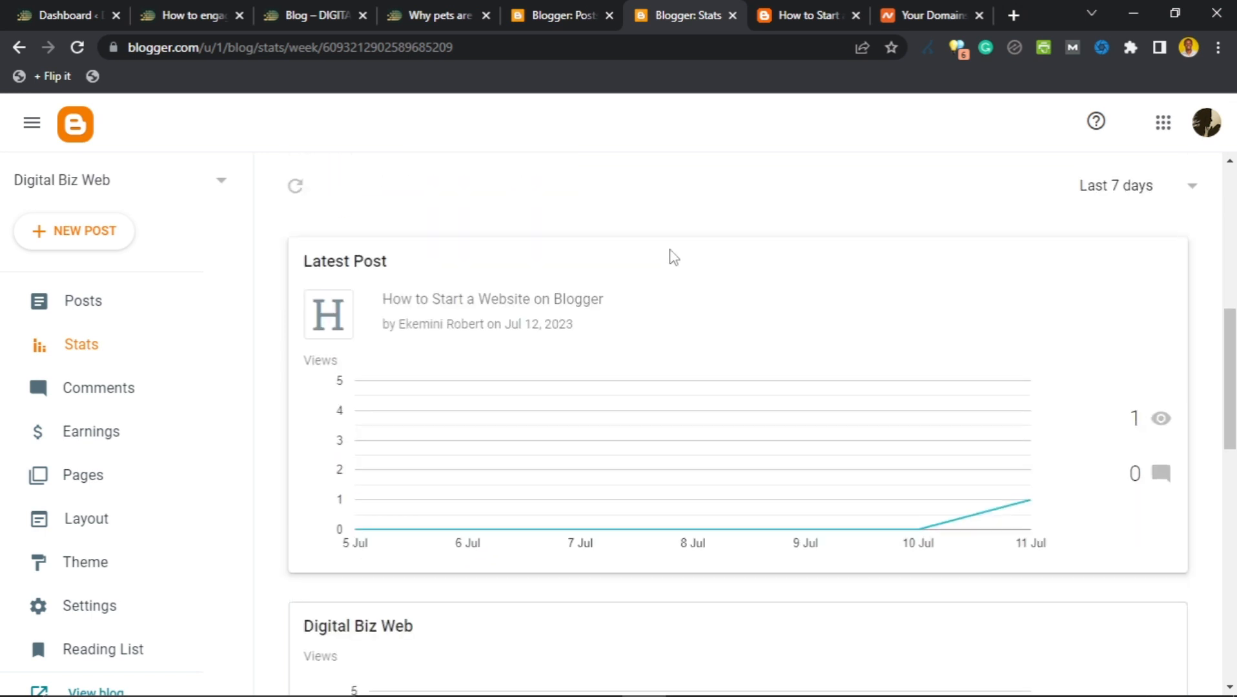
scroll(757, 303, down, 4)
scroll(757, 303, down, 2)
scroll(691, 374, down, 3)
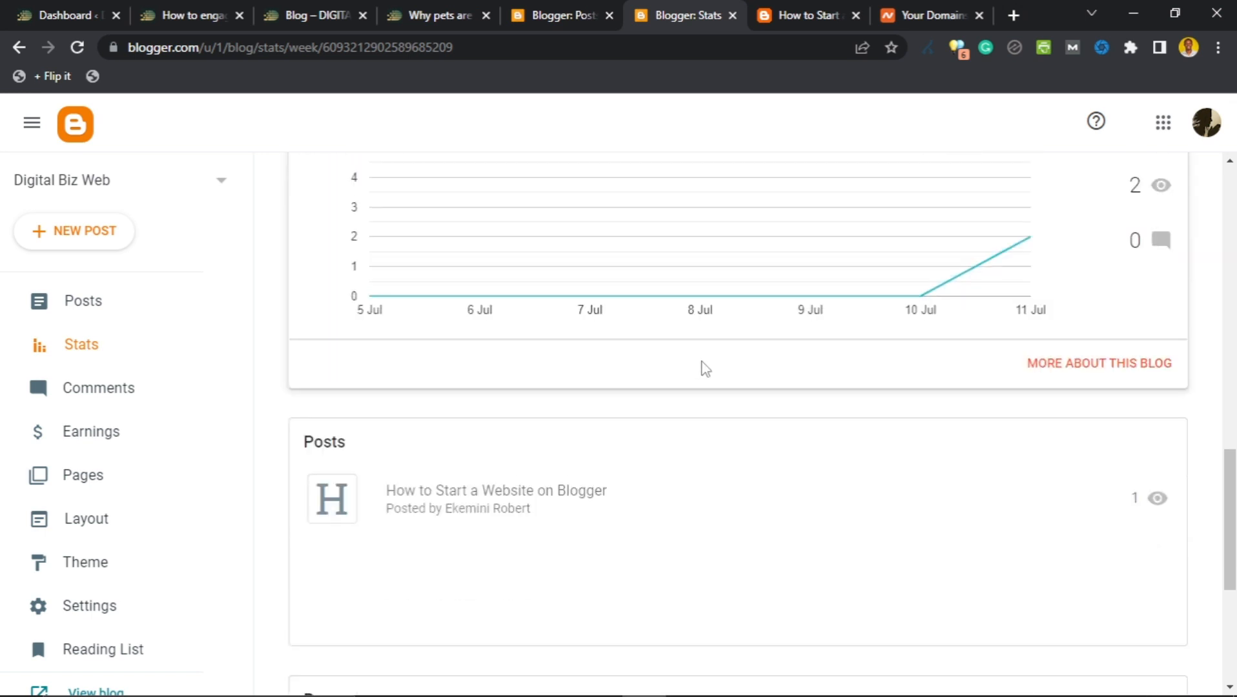
Review the detailed 7-day stats (2 views from Chrome, Windows, Nigeria) and collapse the cookie notices.
click(1104, 364)
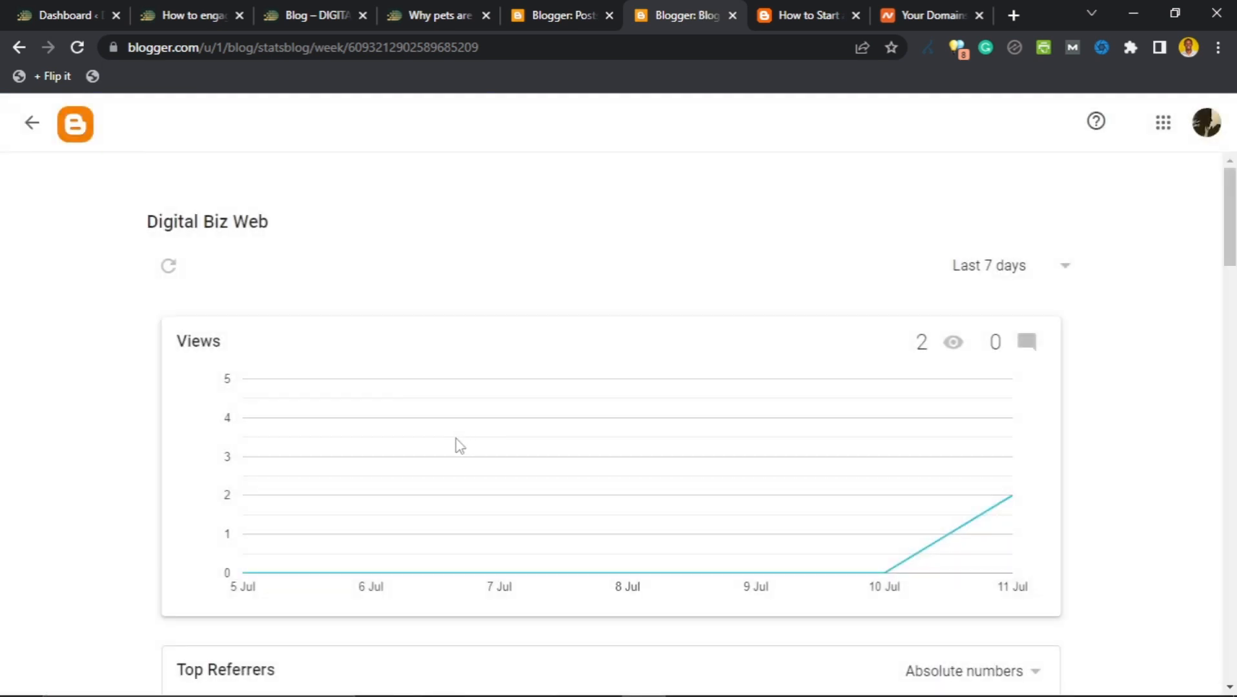
scroll(478, 439, down, 3)
scroll(462, 431, down, 1)
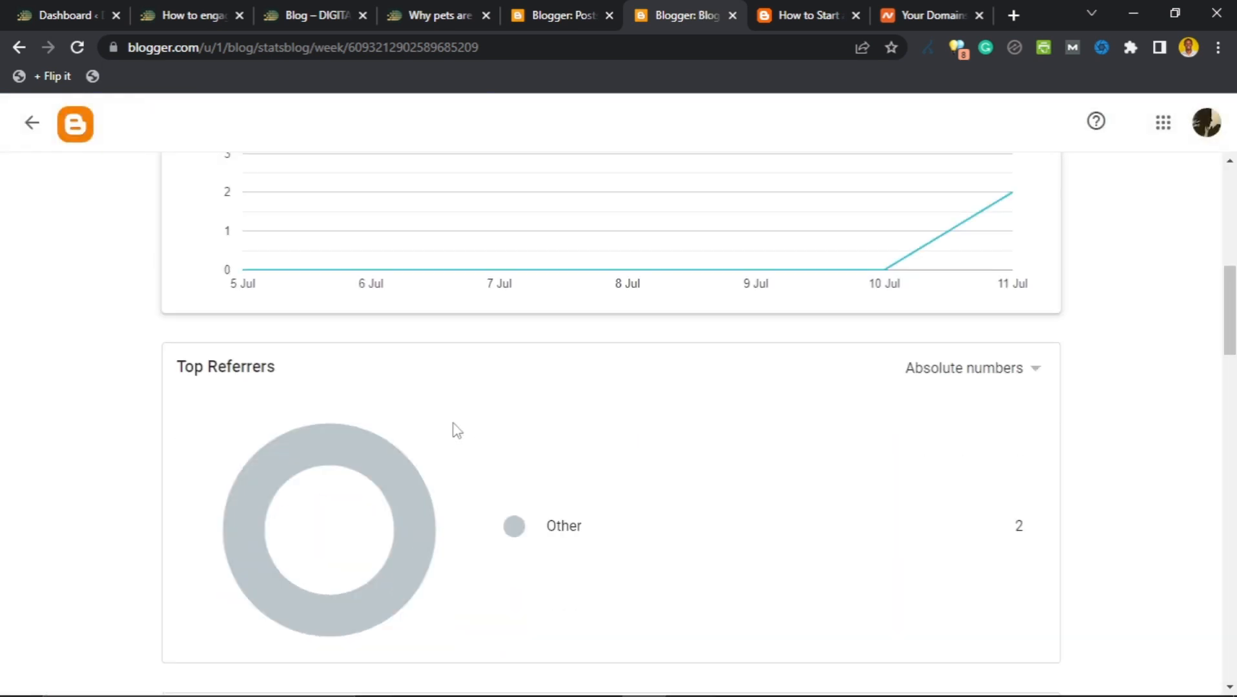
scroll(477, 416, up, 4)
scroll(516, 404, down, 3)
scroll(520, 413, down, 2)
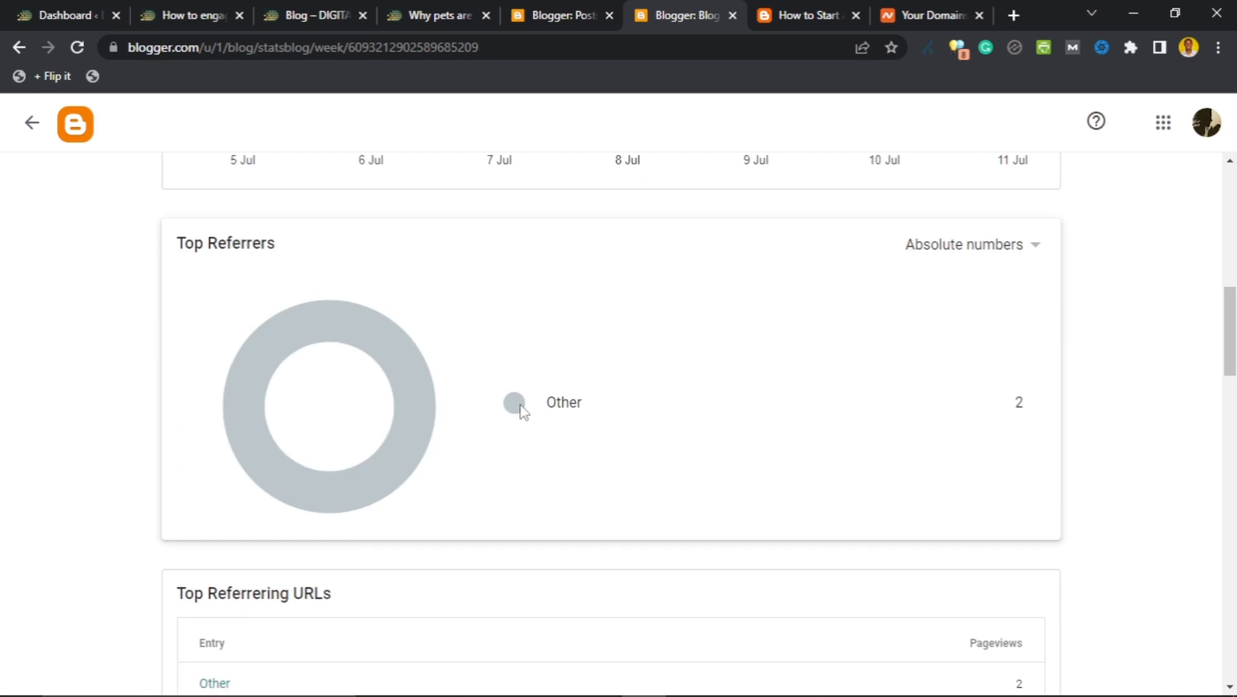
scroll(522, 410, down, 4)
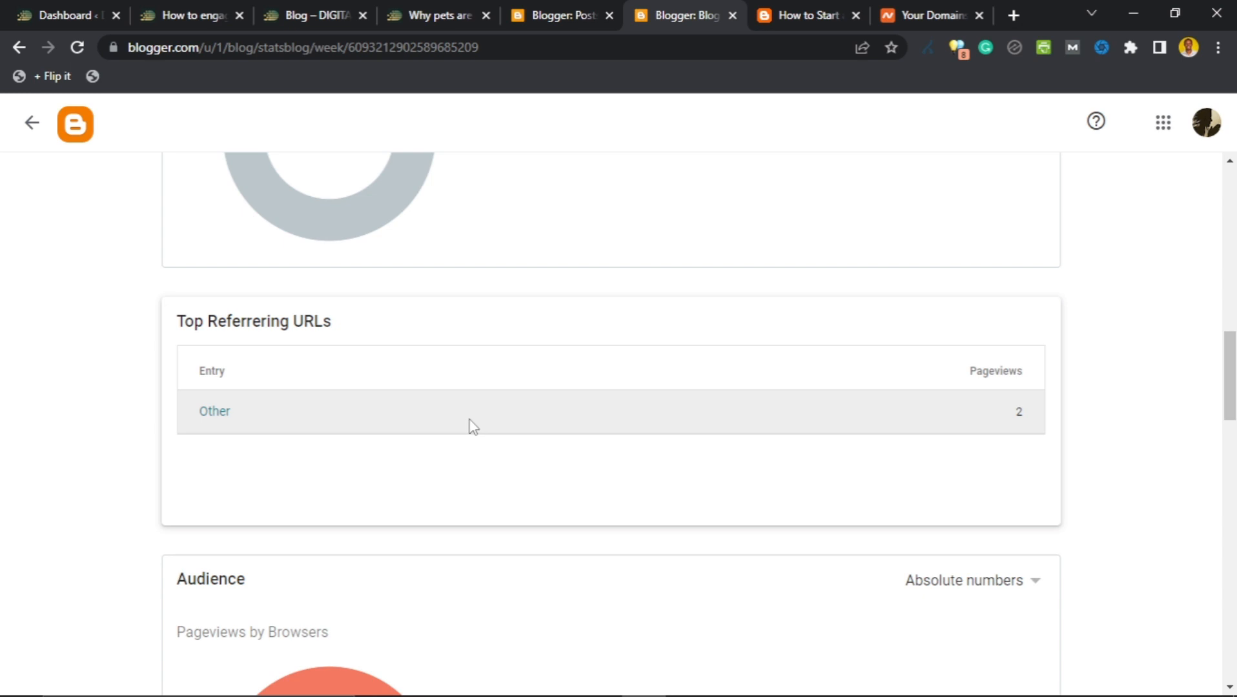
scroll(473, 428, down, 5)
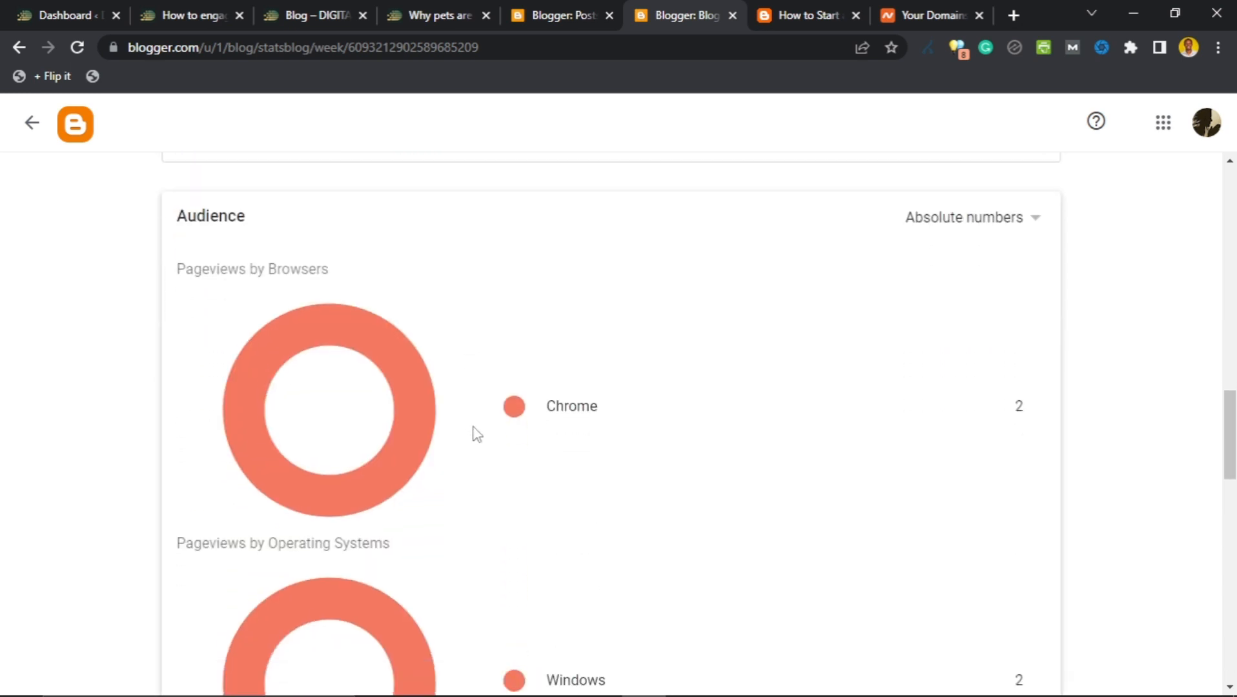
scroll(525, 414, down, 1)
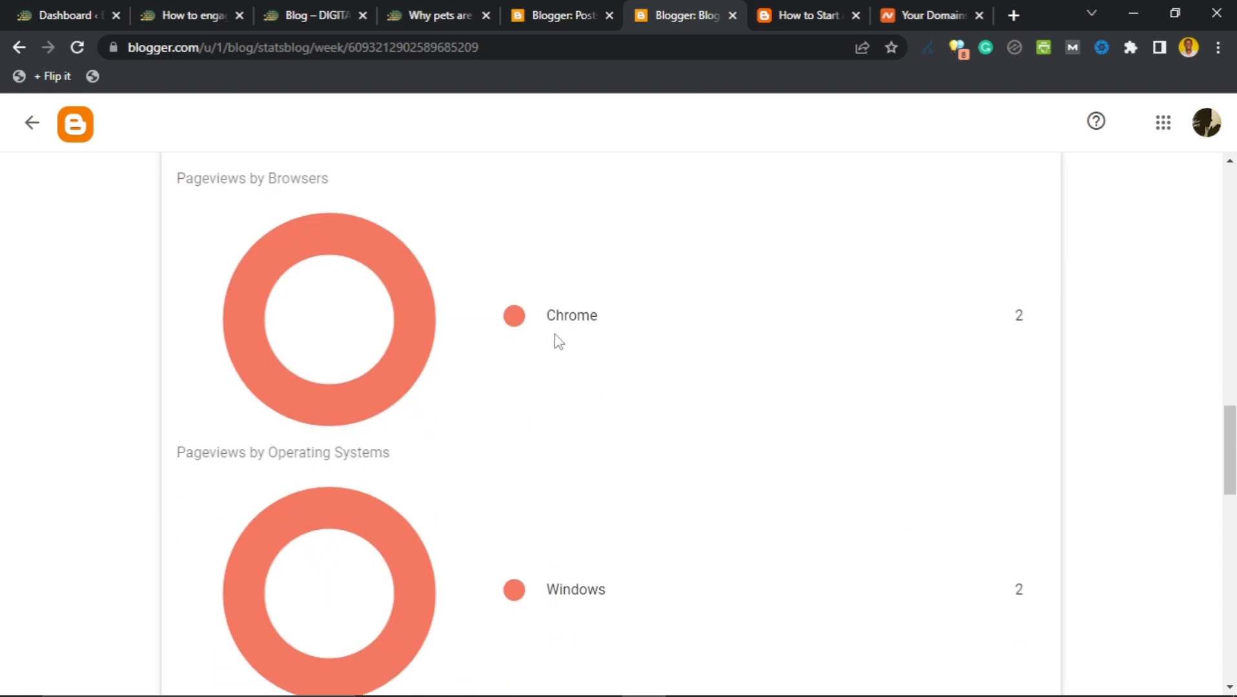
scroll(560, 336, up, 1)
scroll(562, 338, down, 1)
scroll(445, 387, down, 1)
scroll(452, 407, down, 3)
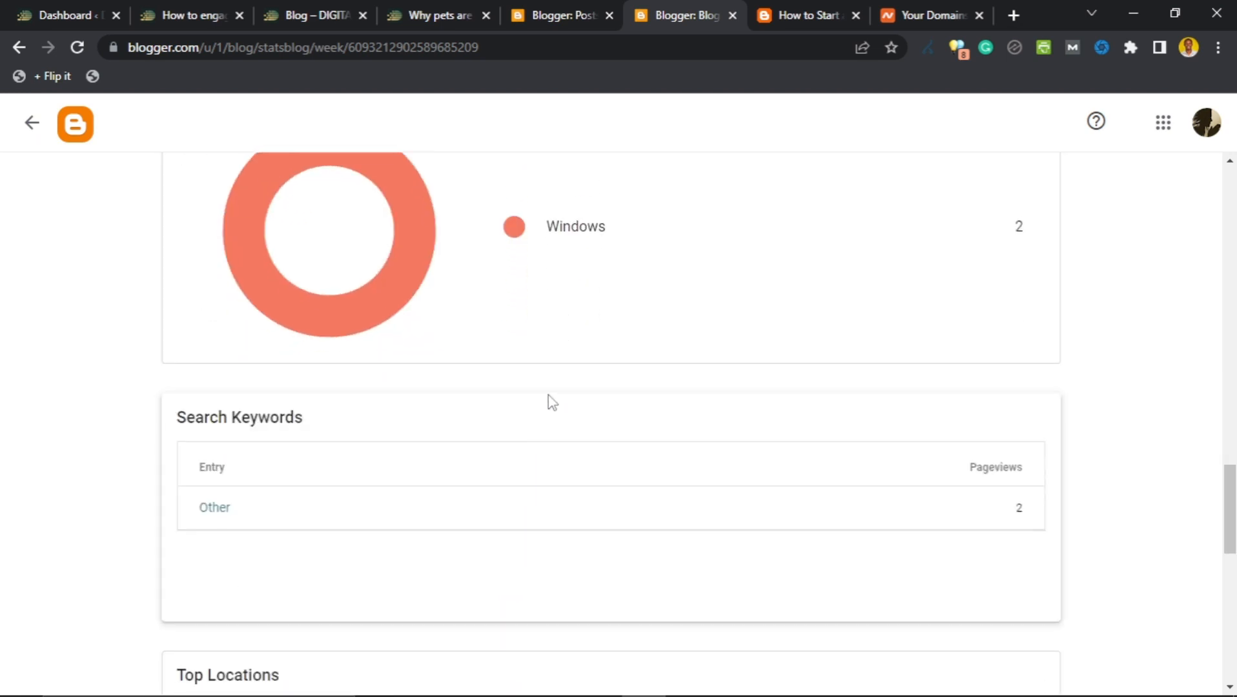
scroll(551, 401, up, 3)
scroll(561, 339, down, 6)
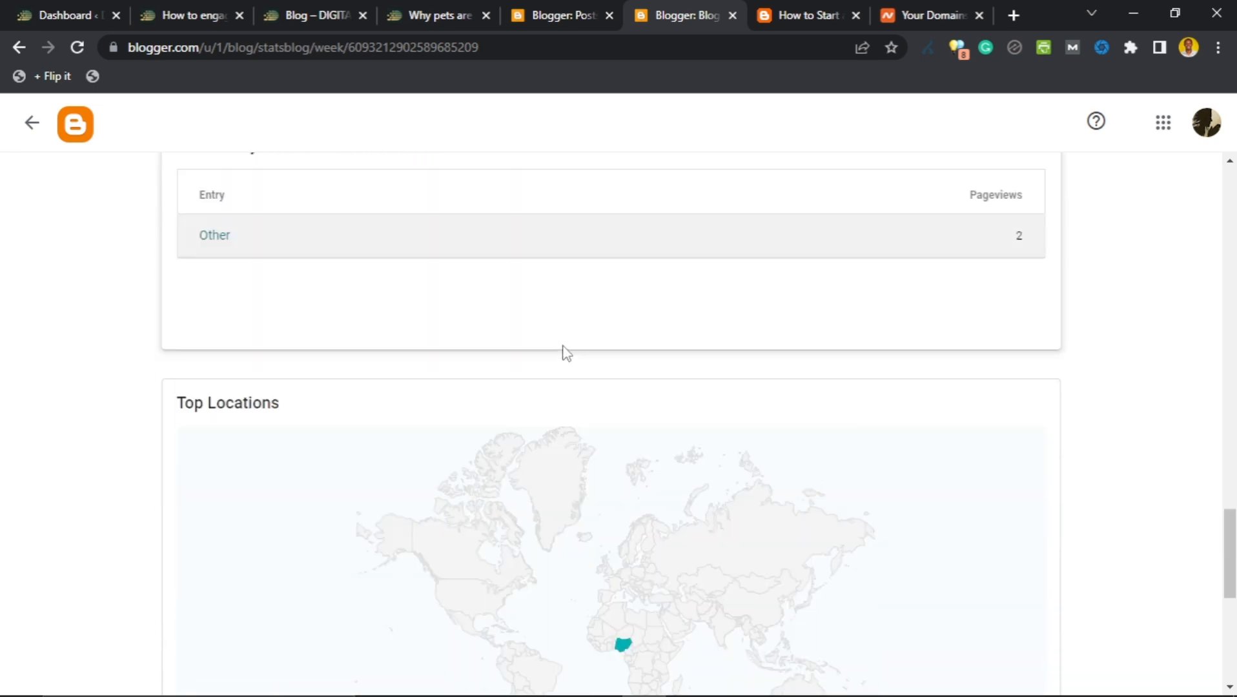
scroll(477, 338, up, 1)
scroll(621, 368, down, 2)
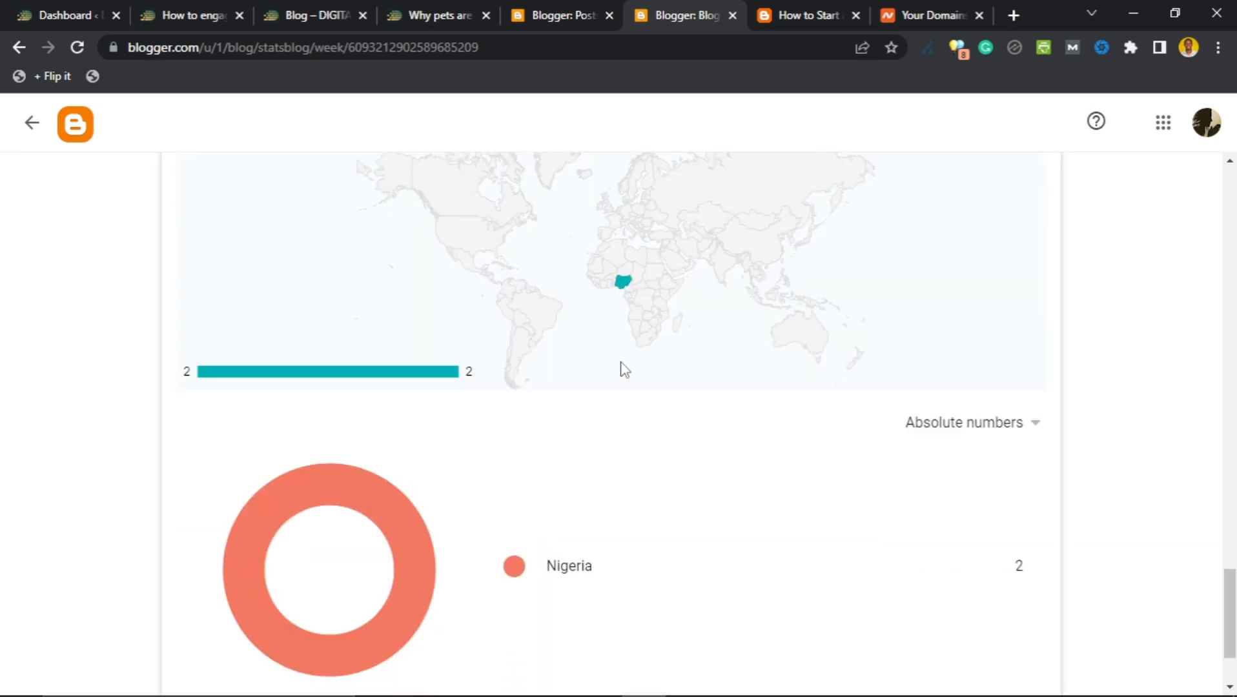
scroll(574, 340, up, 2)
scroll(574, 345, down, 4)
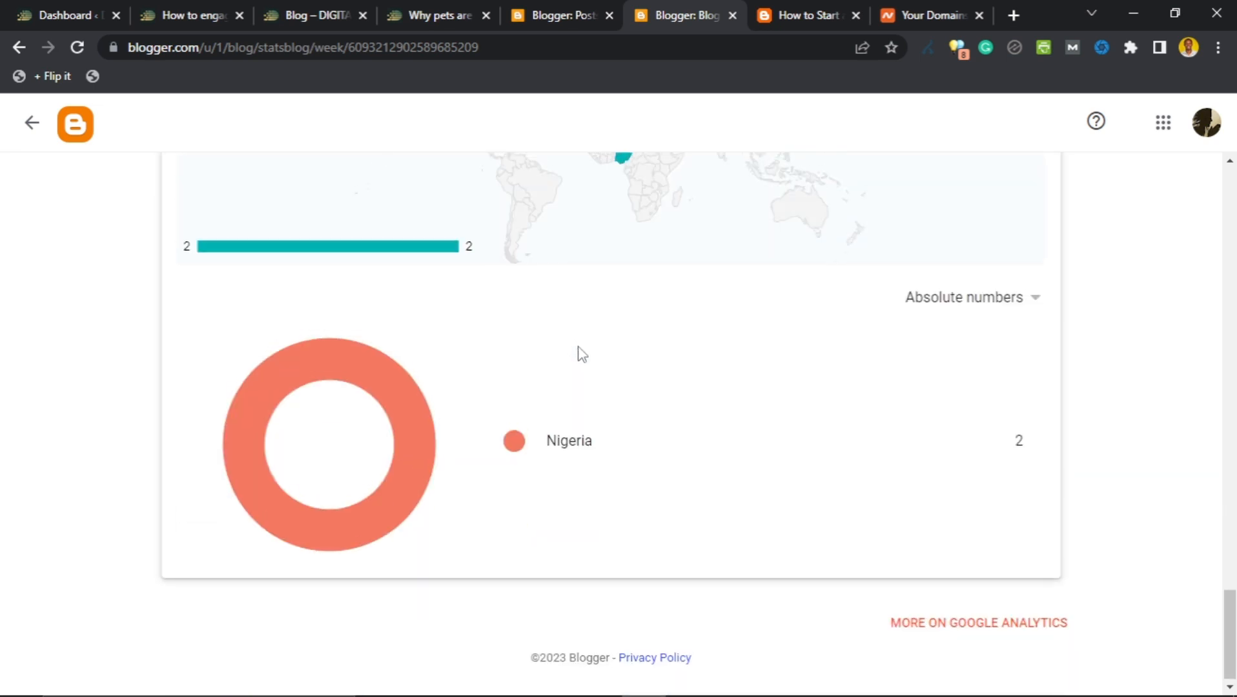
scroll(584, 317, up, 20)
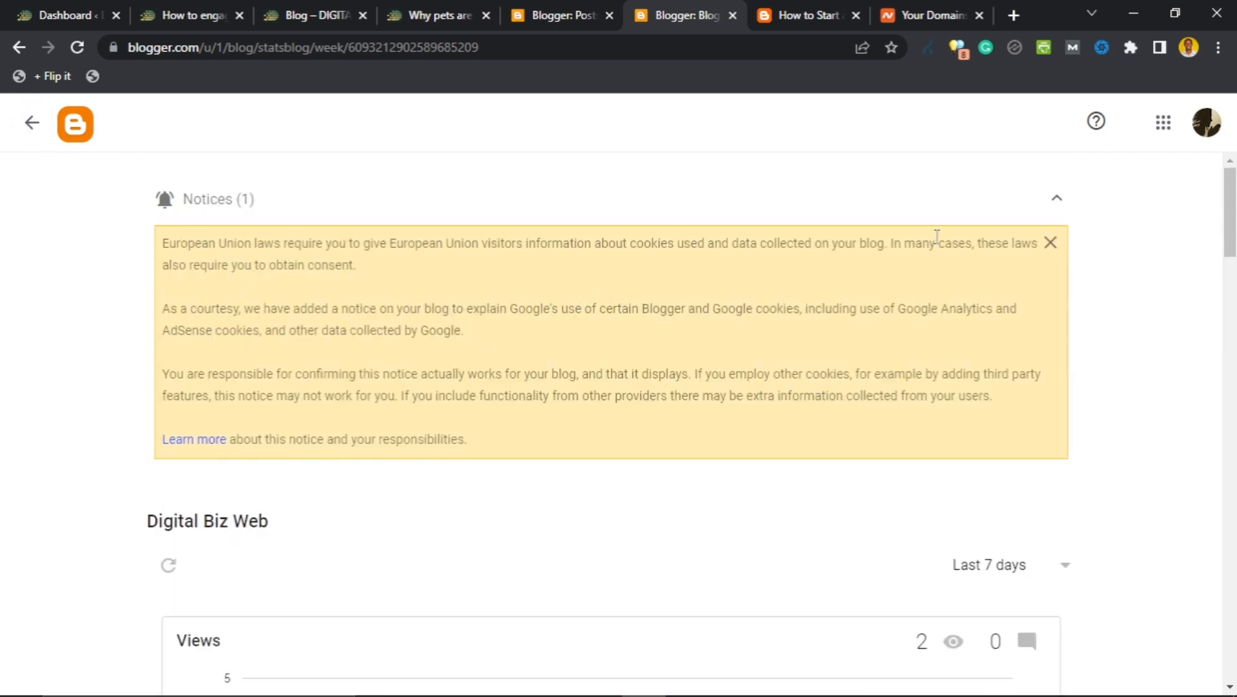
click(1056, 199)
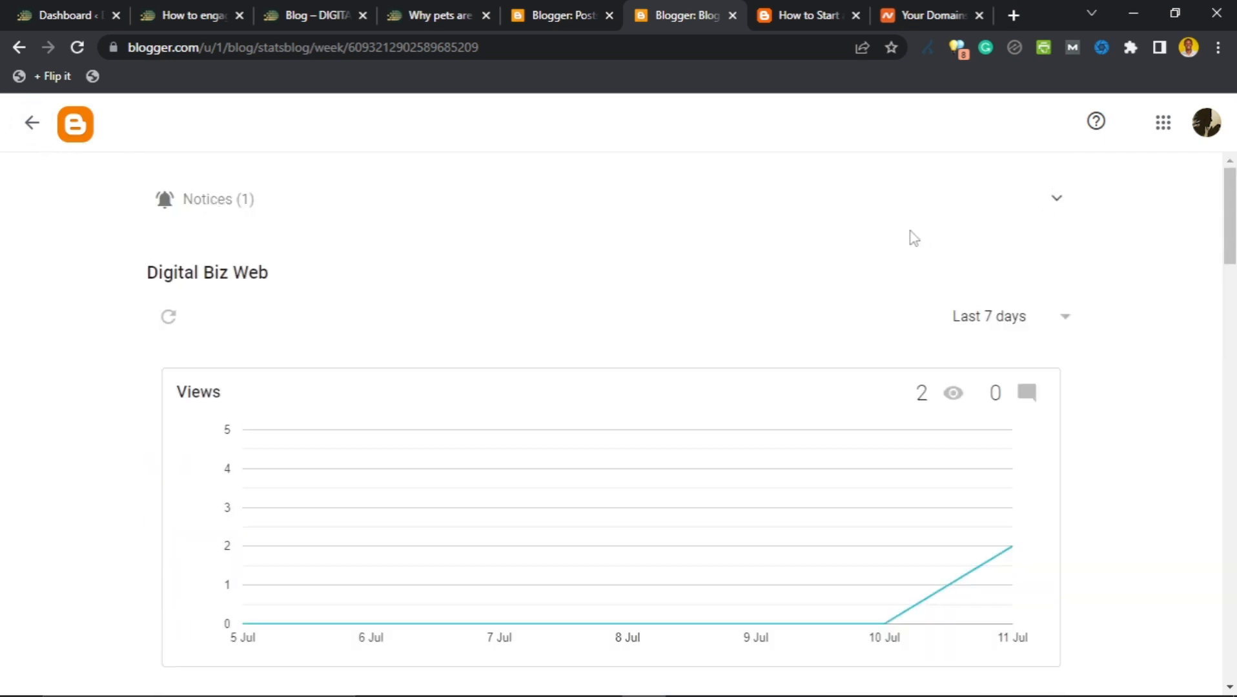
Go back to the main stats, then view the Comments page listing All (0).
click(25, 126)
scroll(277, 345, down, 5)
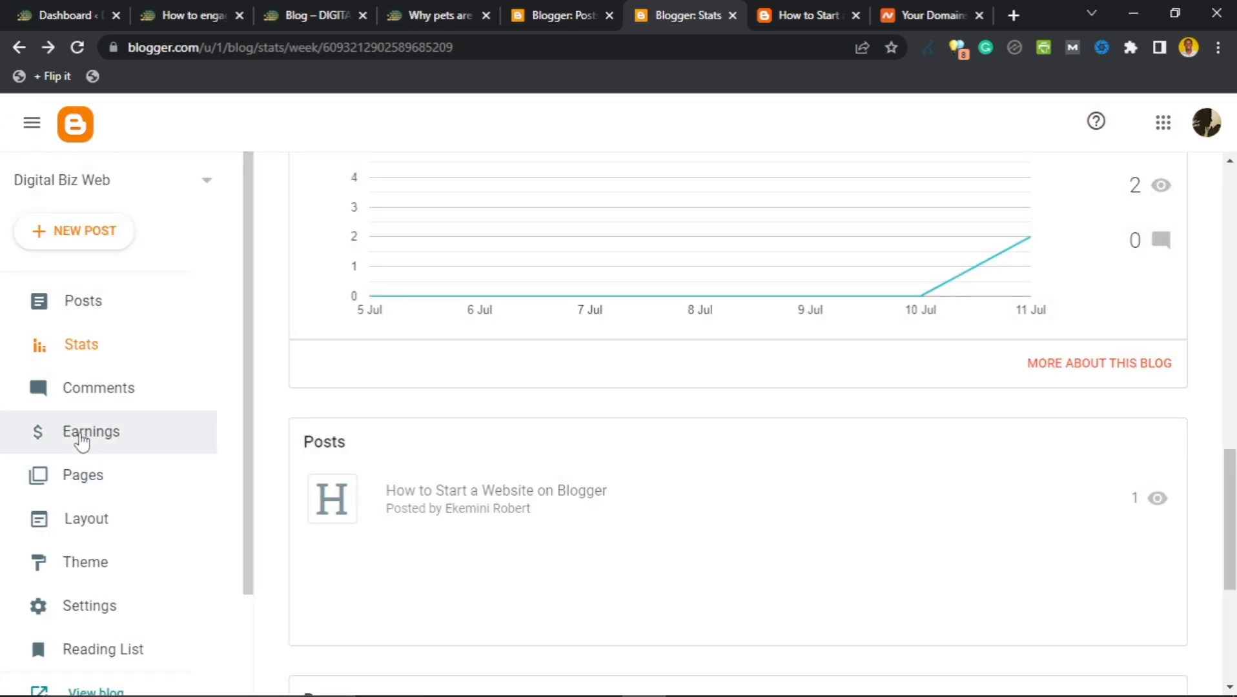
scroll(452, 439, down, 5)
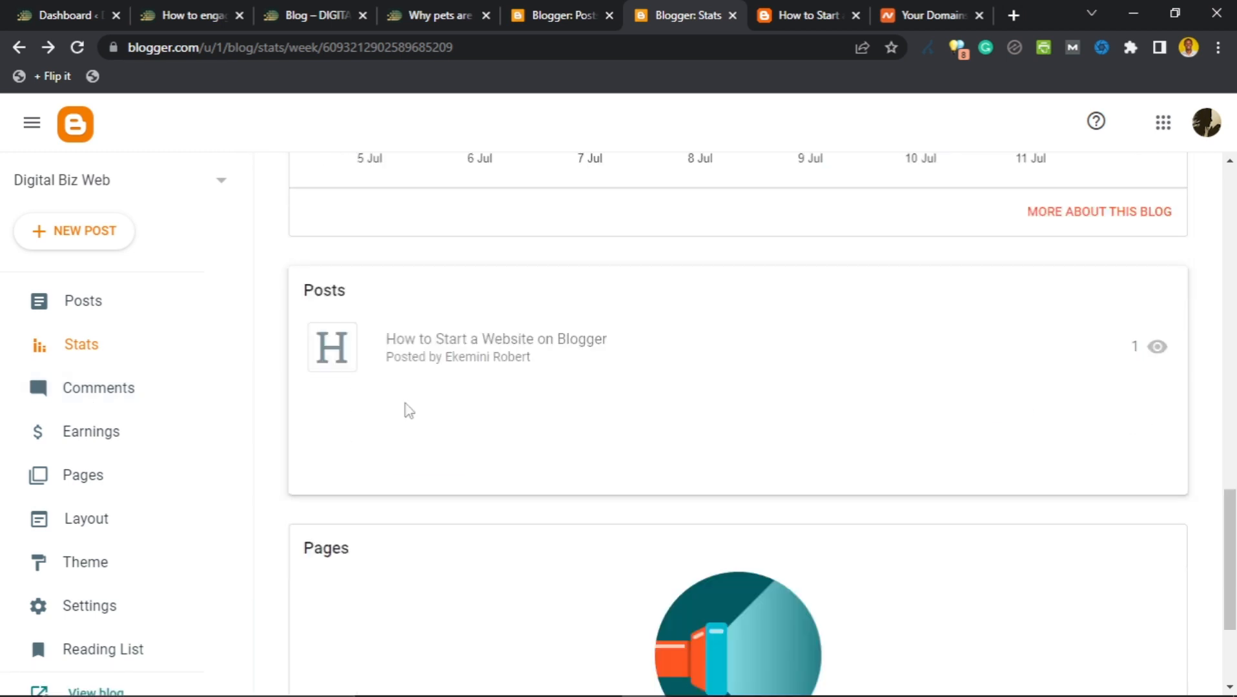
click(98, 387)
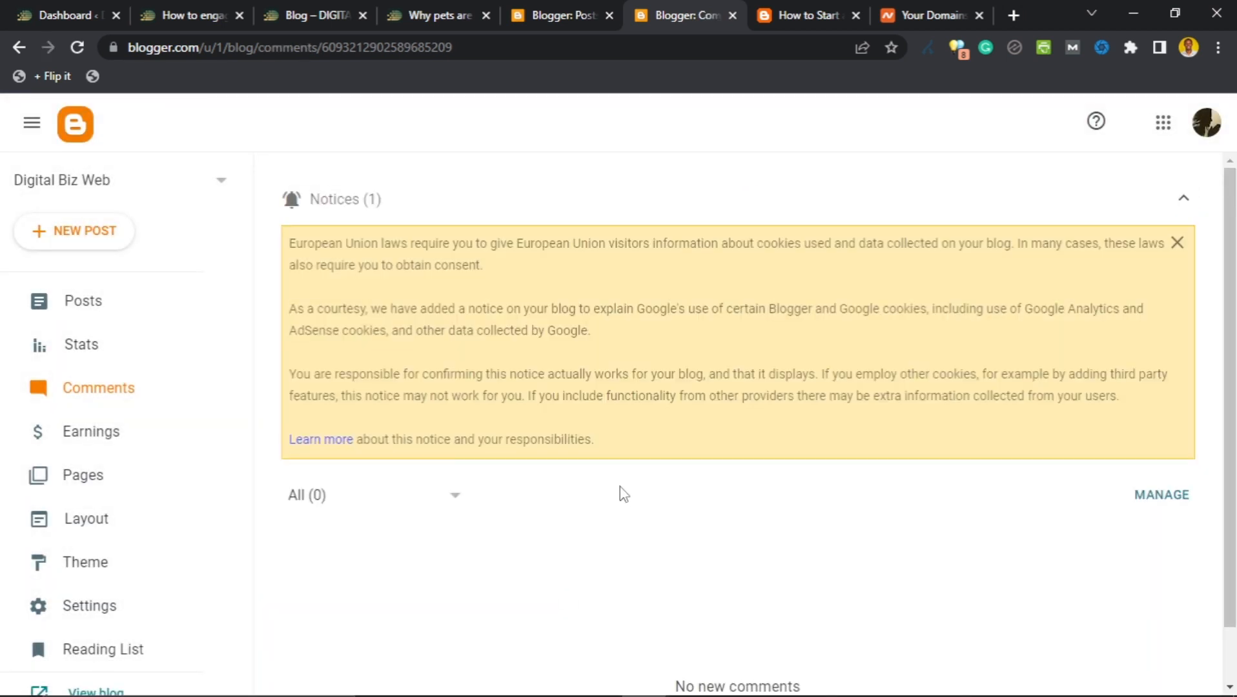
scroll(363, 346, down, 1)
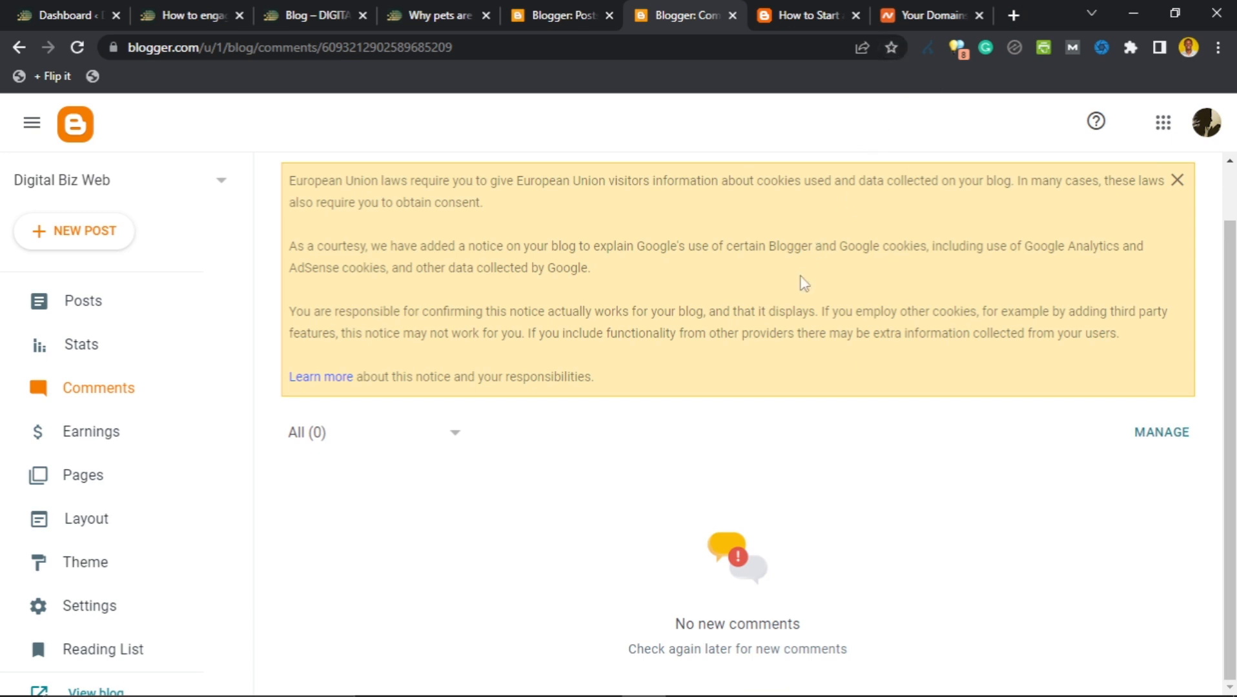
Load digitalbizweb.blogspot.com in a new Chrome Incognito window.
click(1218, 49)
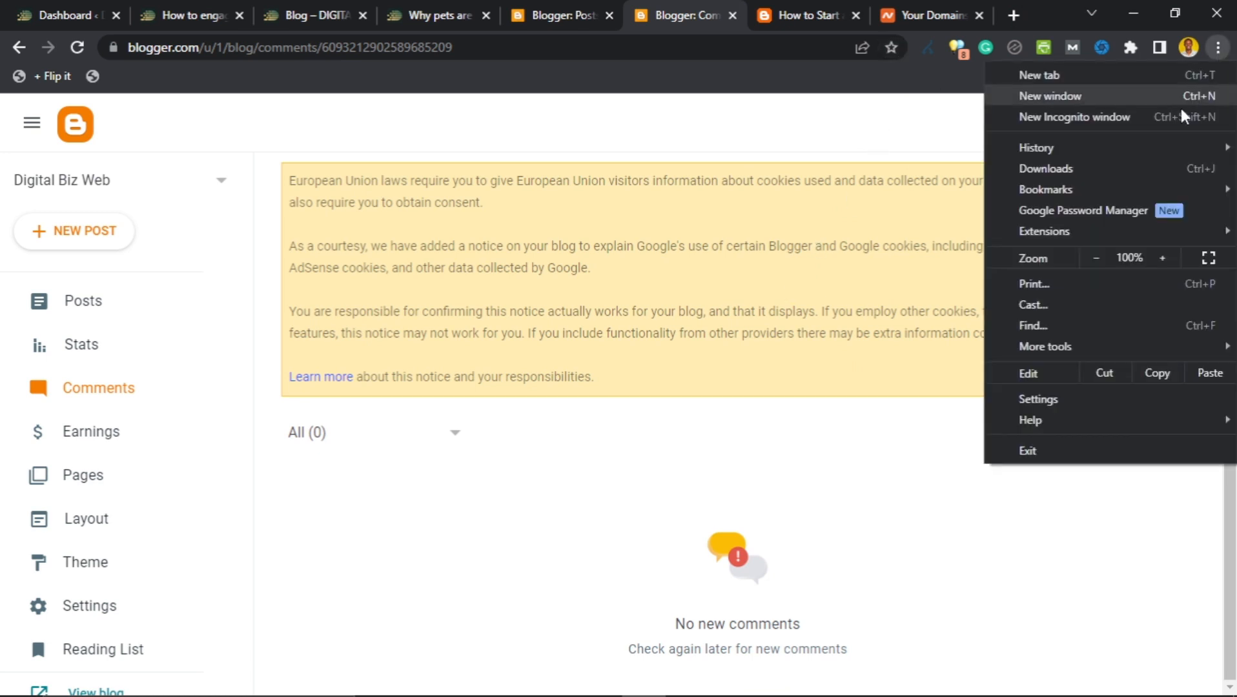
click(1093, 118)
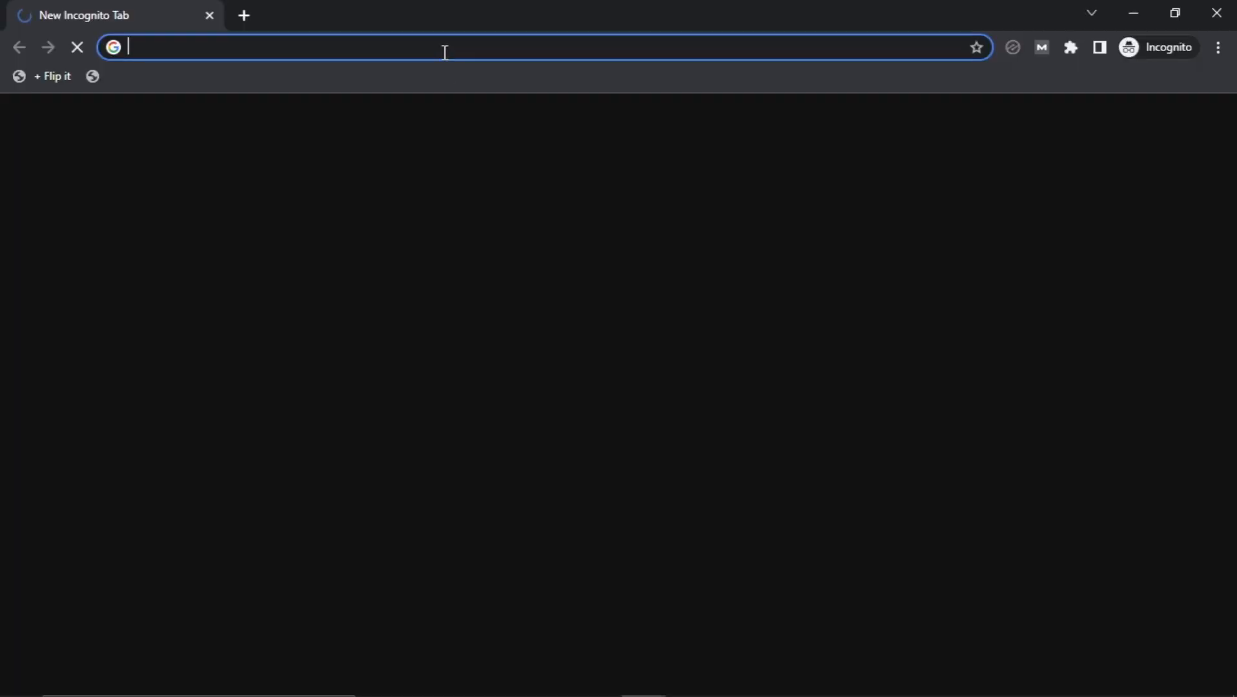
text(digit)
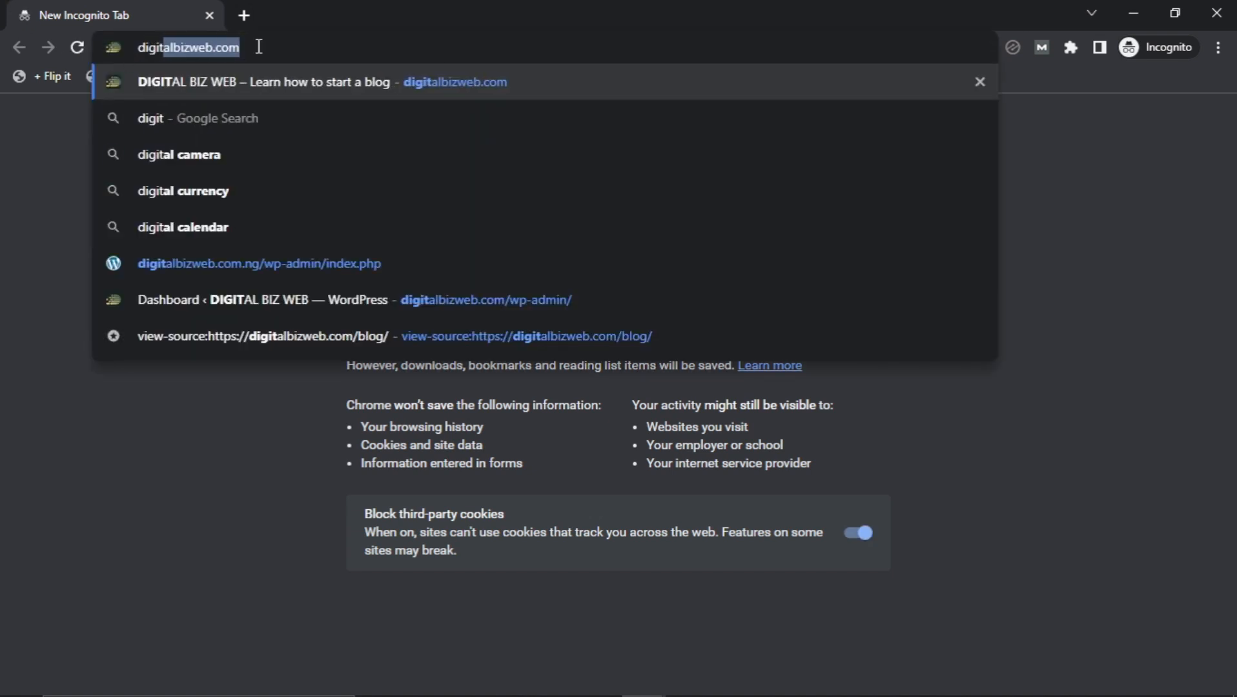
text(albizweb.blogspot.co)
key(BackSpace)
key(BackSpace)
text(bizweb.b)
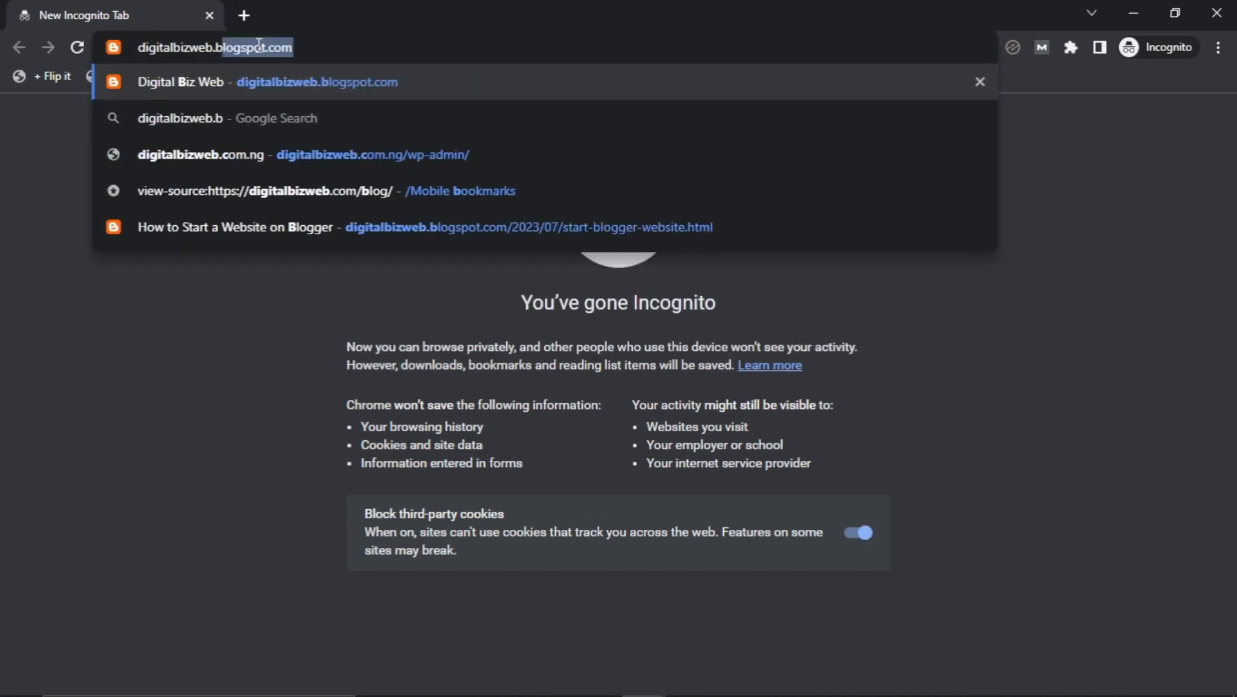
key(Return)
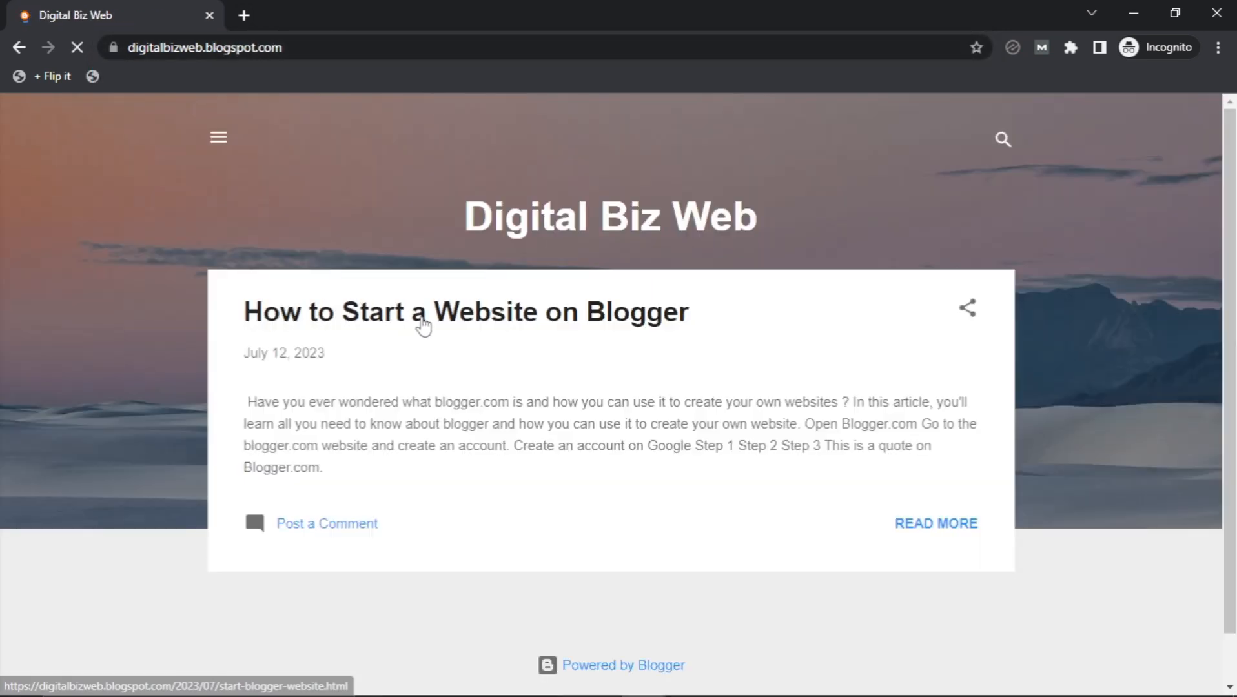
click(415, 326)
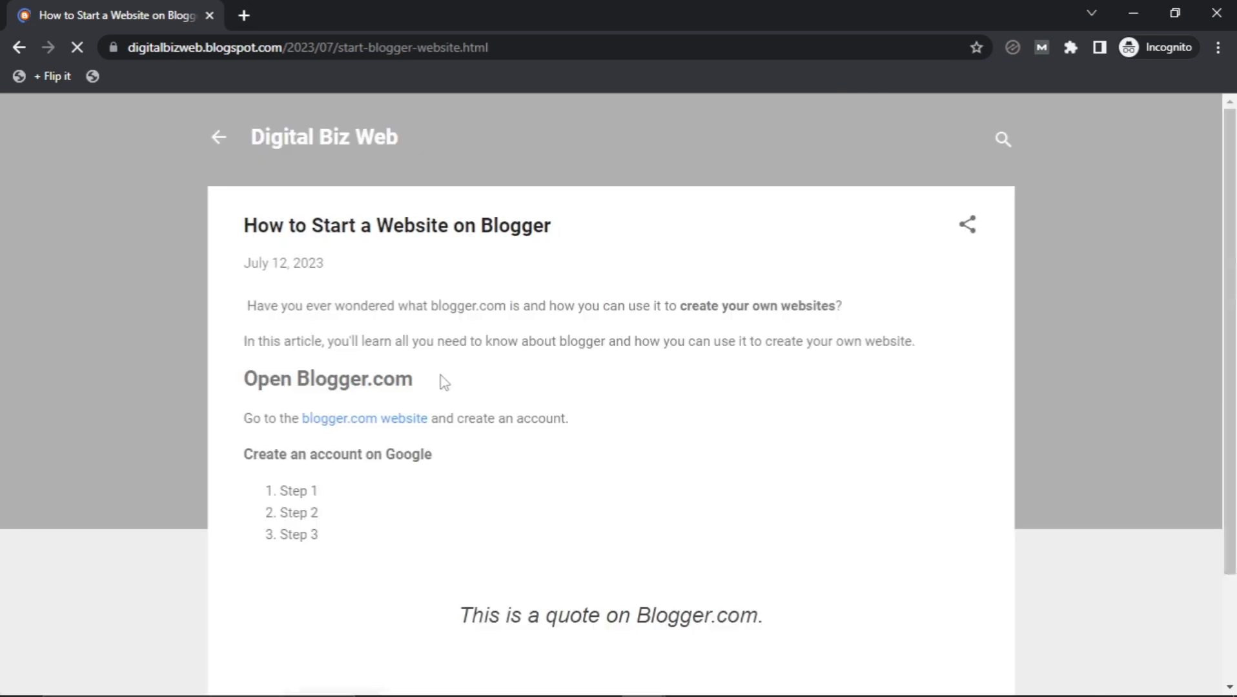
scroll(431, 363, down, 6)
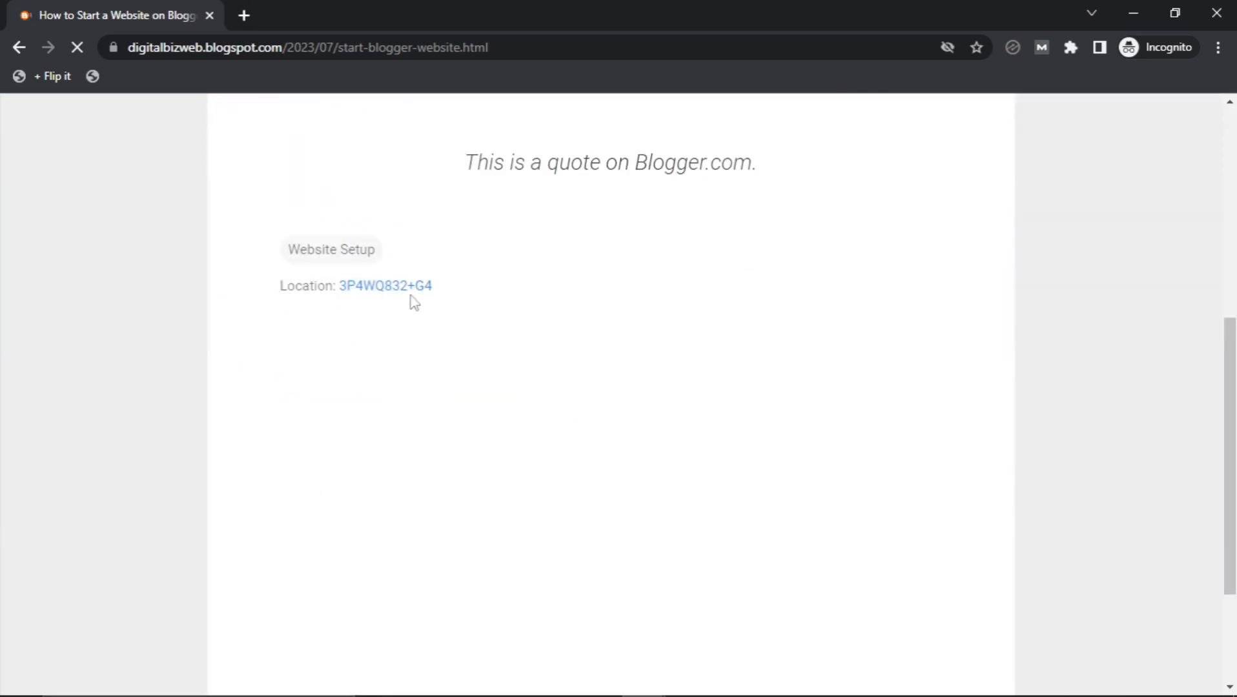
scroll(517, 303, up, 4)
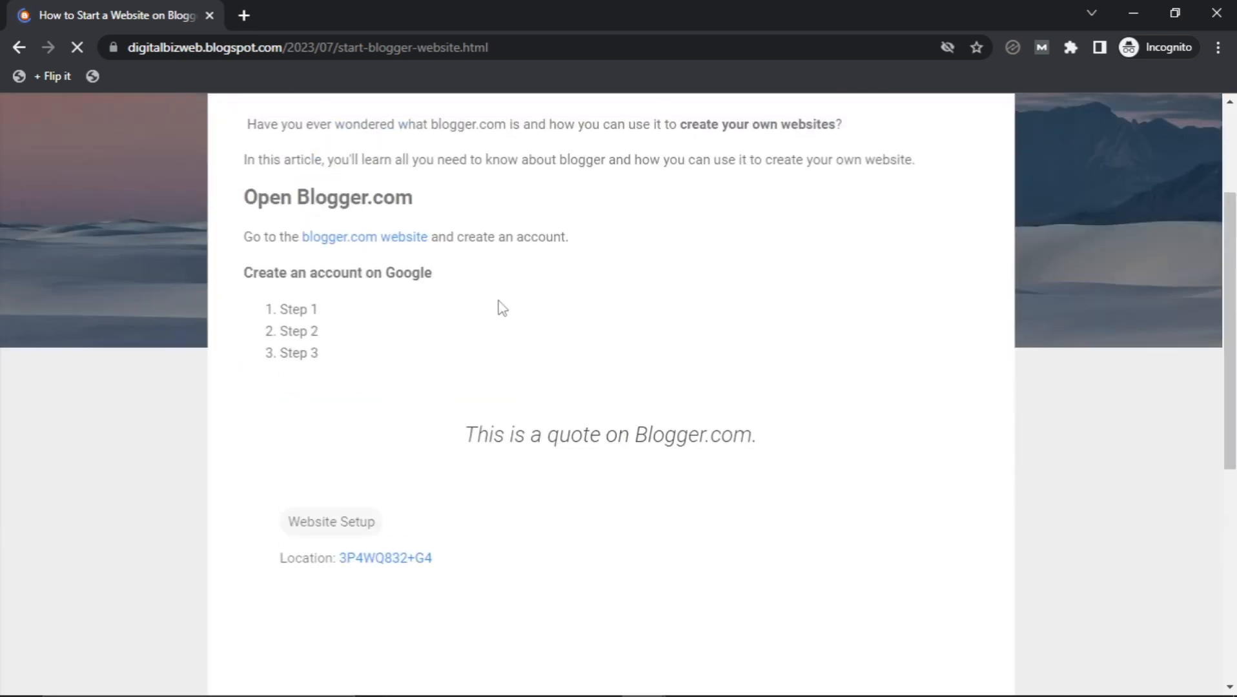
scroll(500, 307, down, 3)
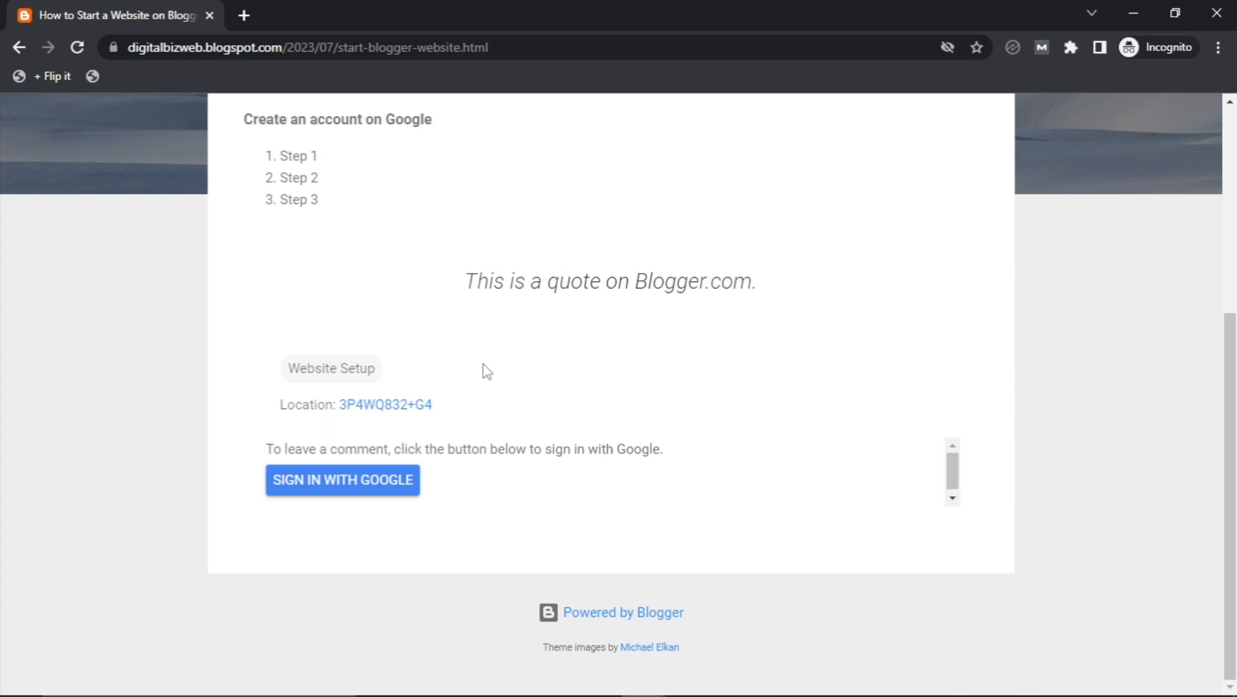
scroll(485, 368, up, 5)
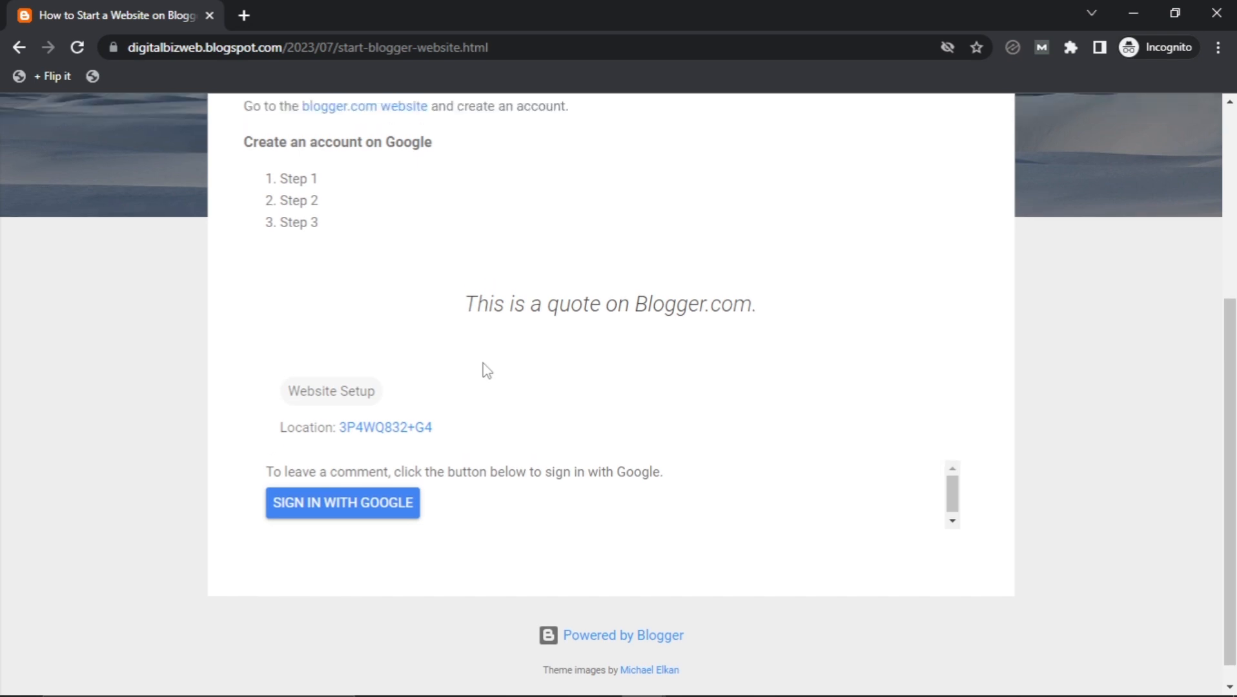
scroll(486, 370, down, 5)
scroll(361, 468, down, 1)
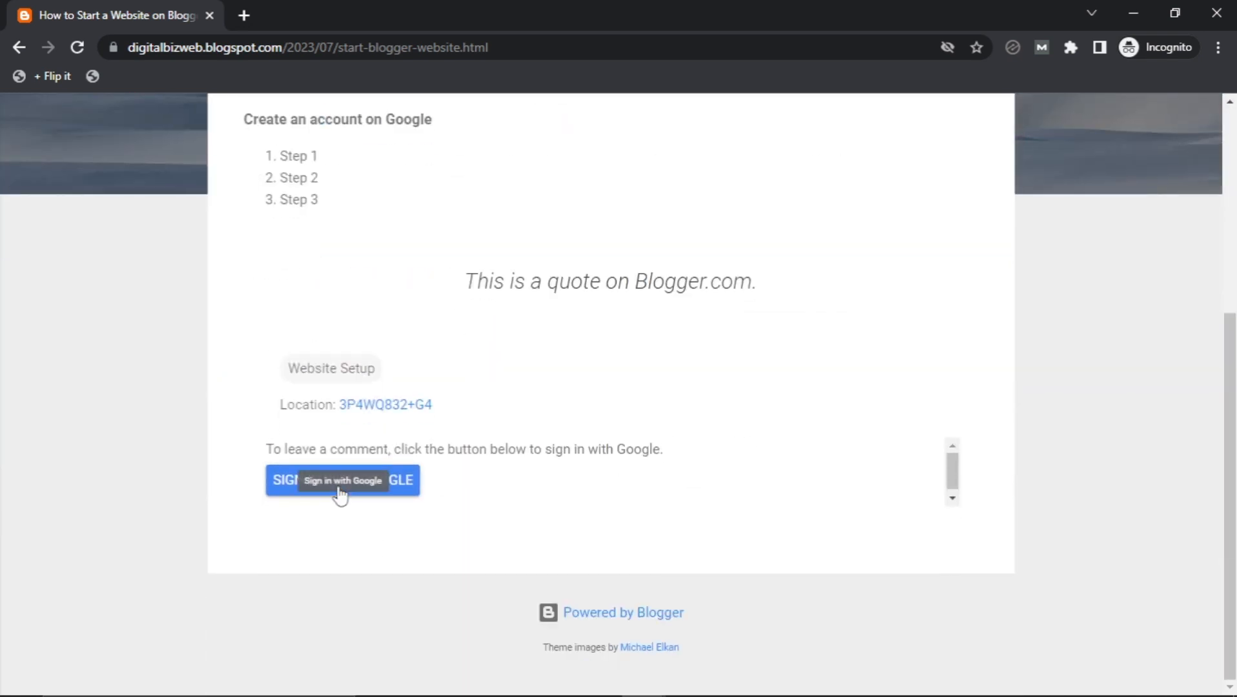
scroll(488, 405, up, 4)
scroll(487, 406, up, 2)
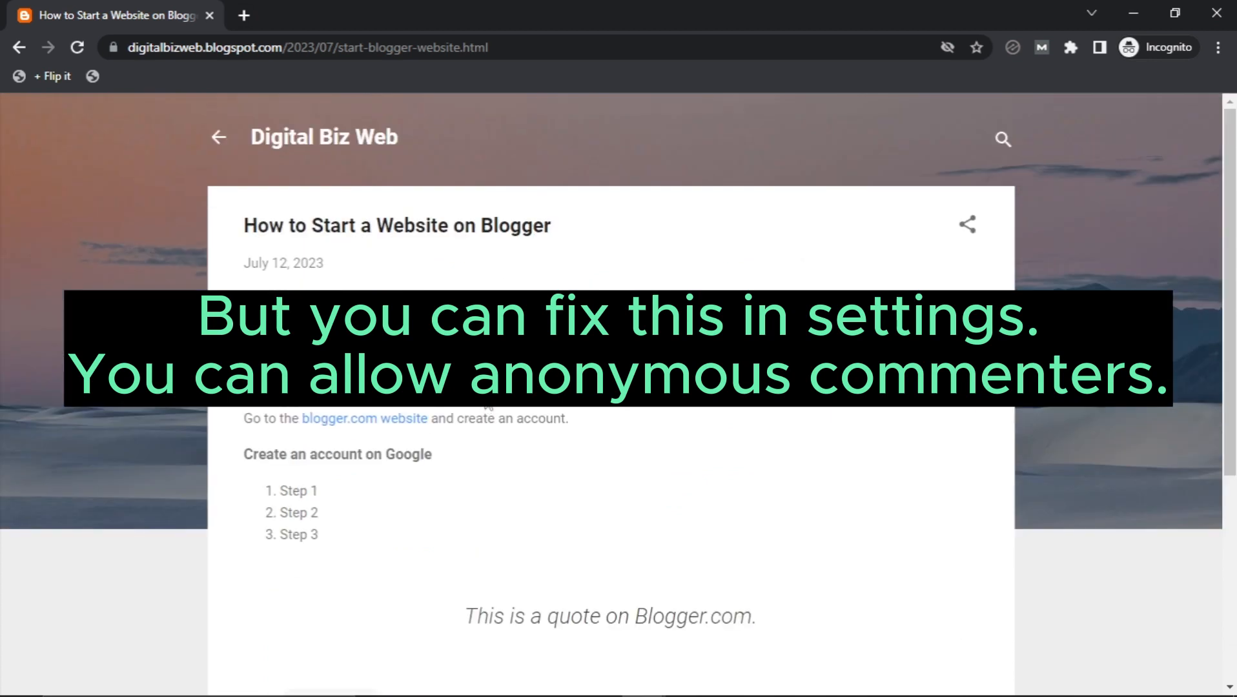
scroll(485, 406, down, 5)
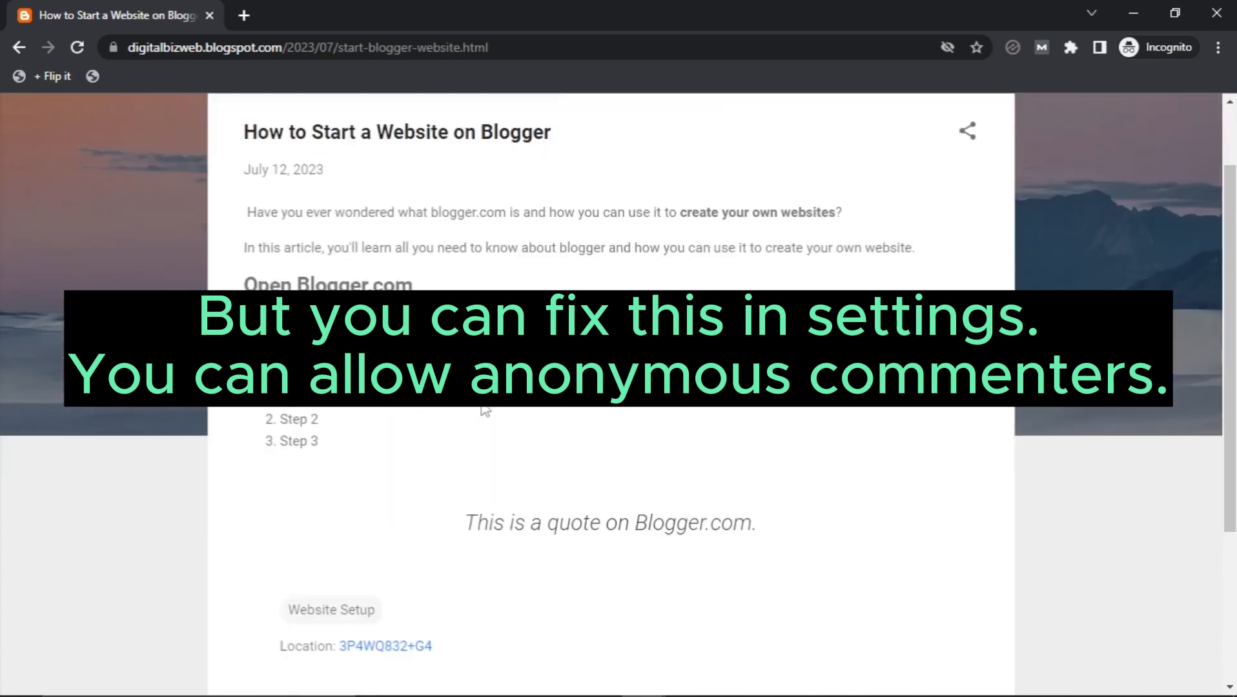
scroll(483, 413, up, 5)
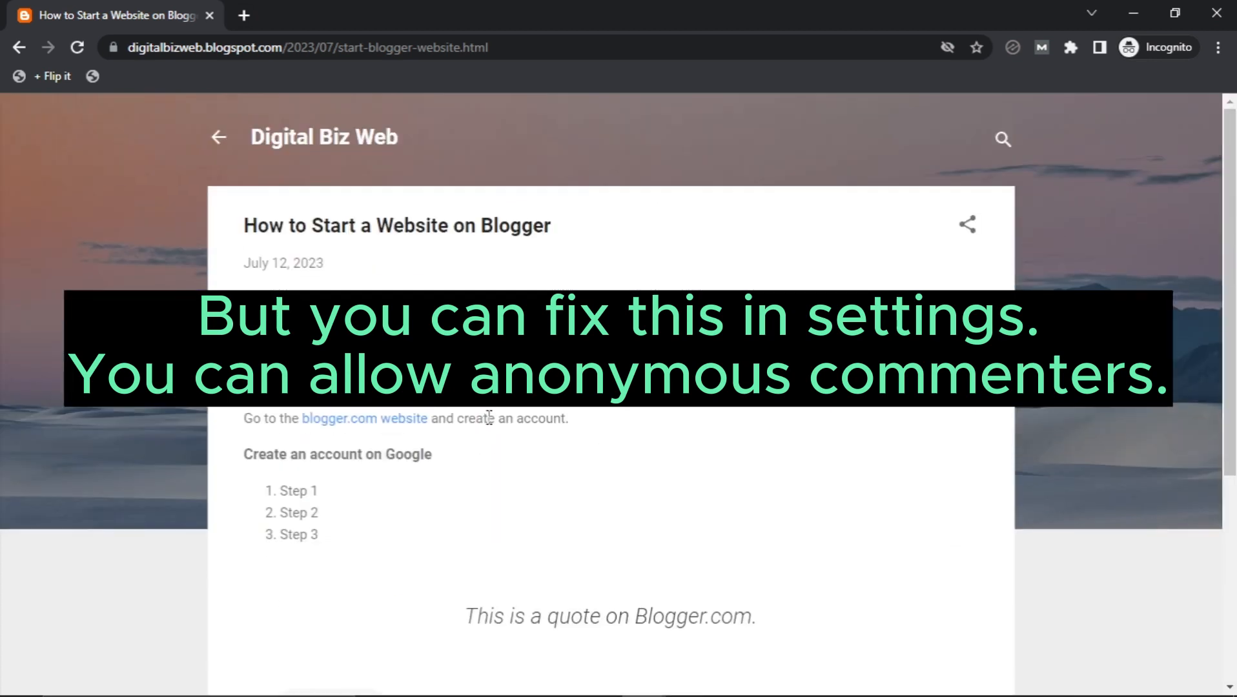
click(218, 138)
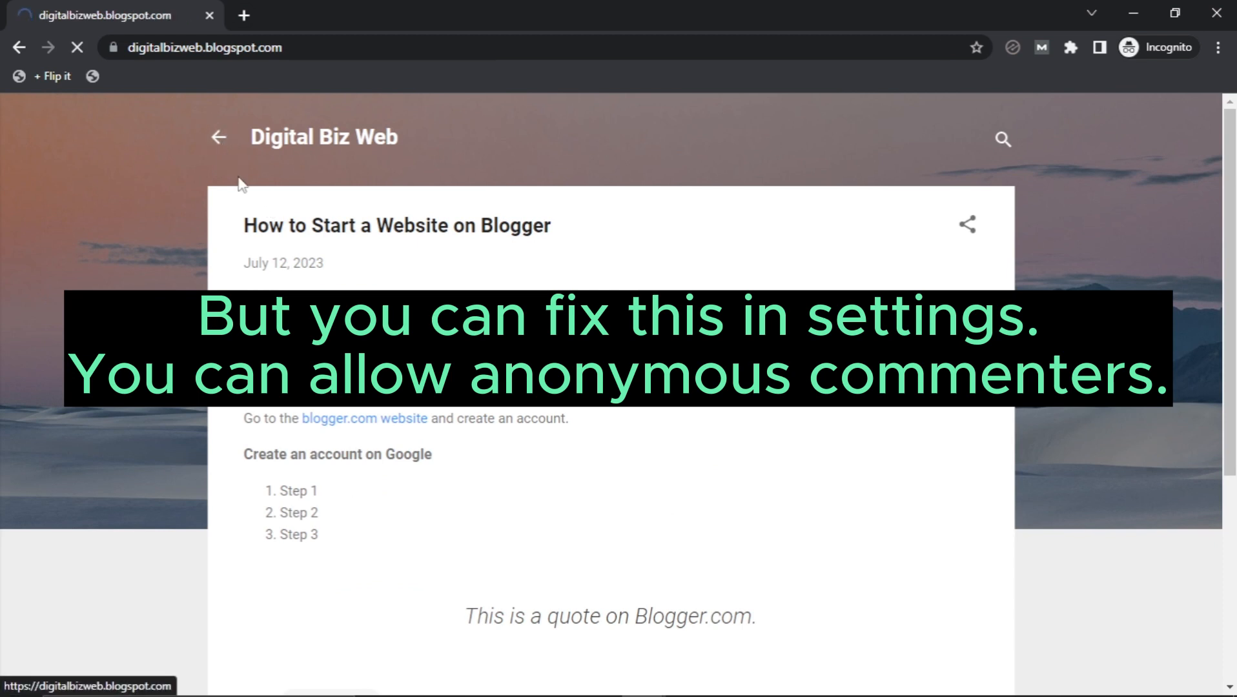
mouse_move(452, 696)
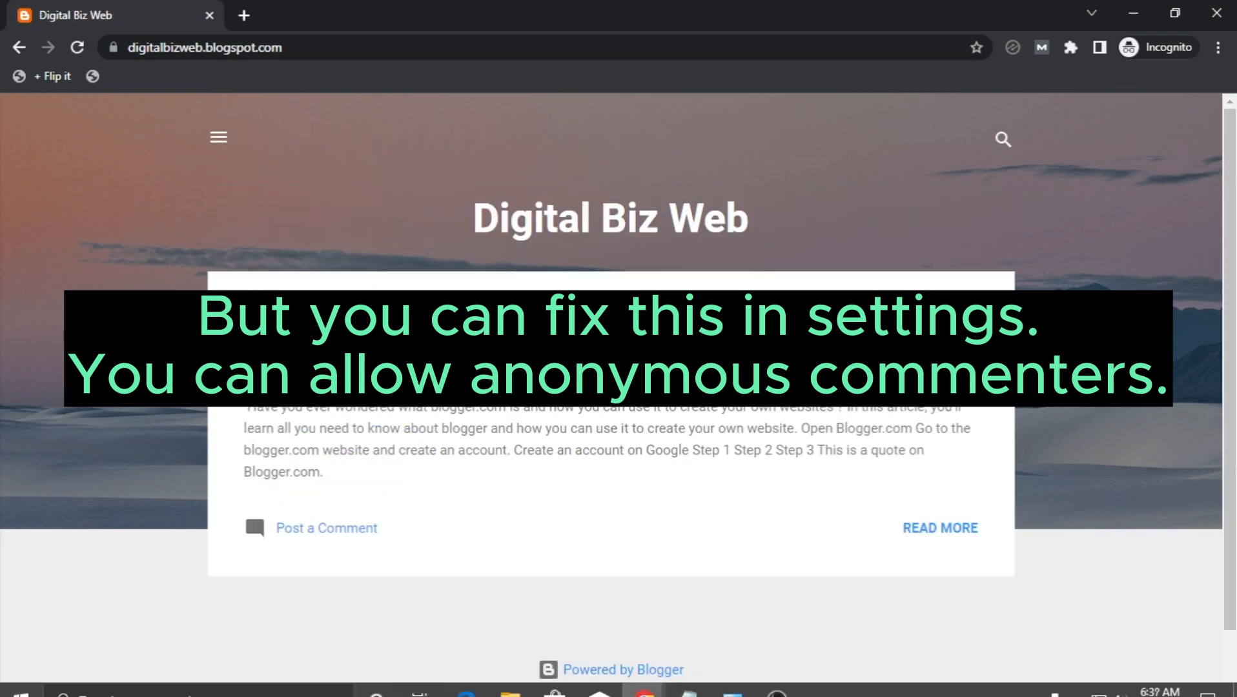
mouse_move(643, 685)
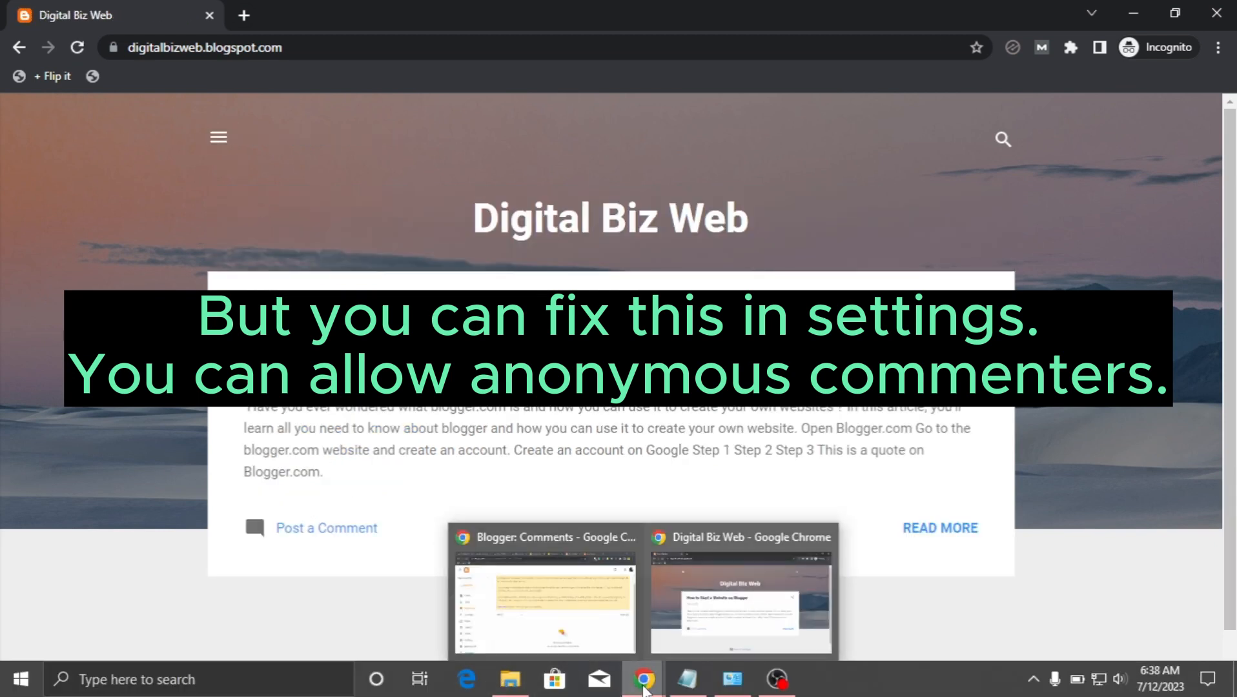
click(568, 638)
click(320, 9)
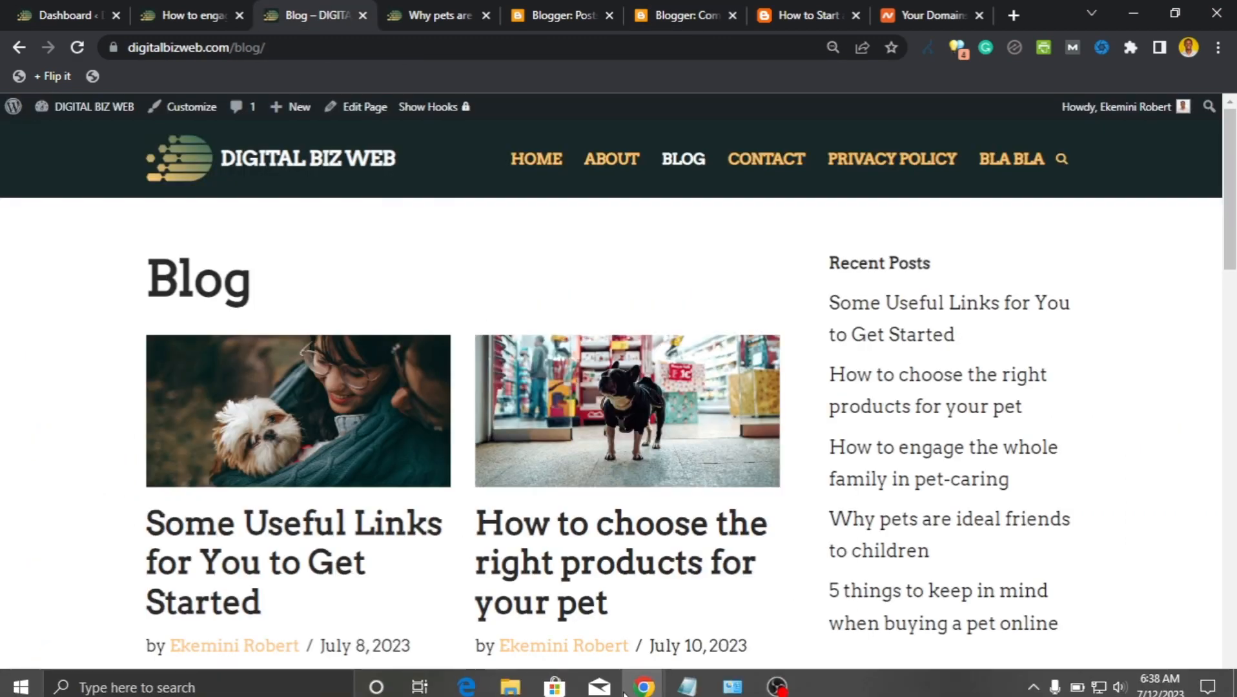
mouse_move(643, 686)
click(710, 613)
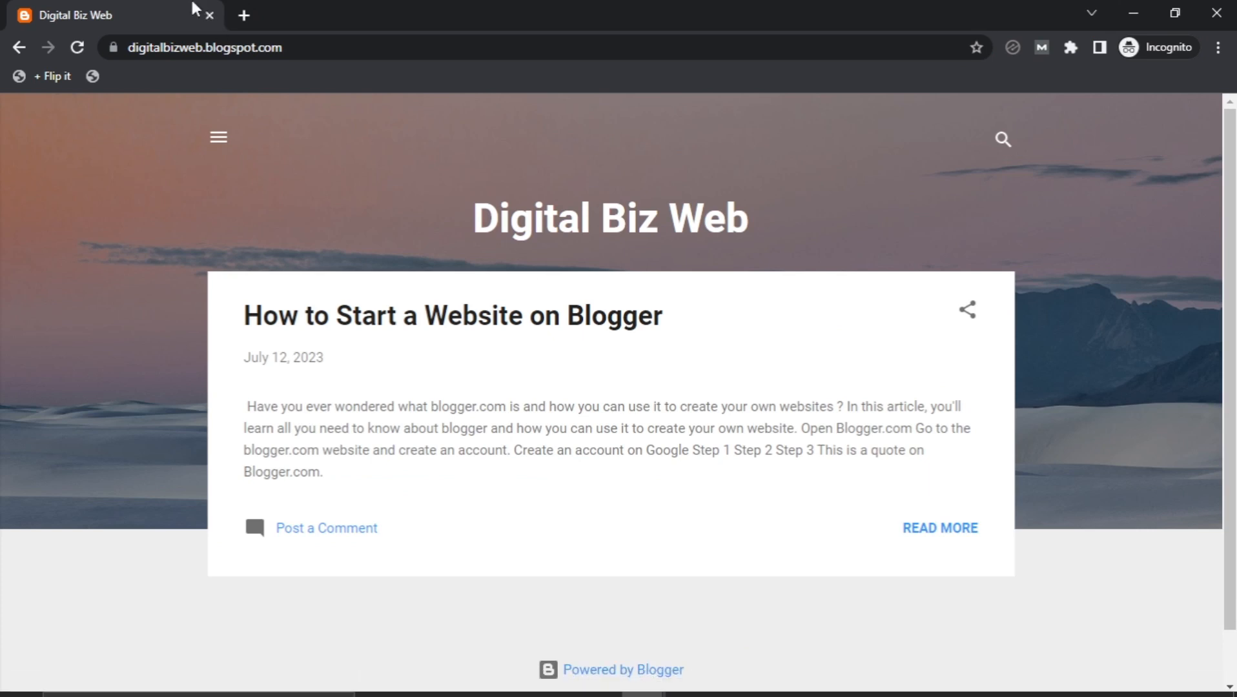
click(240, 18)
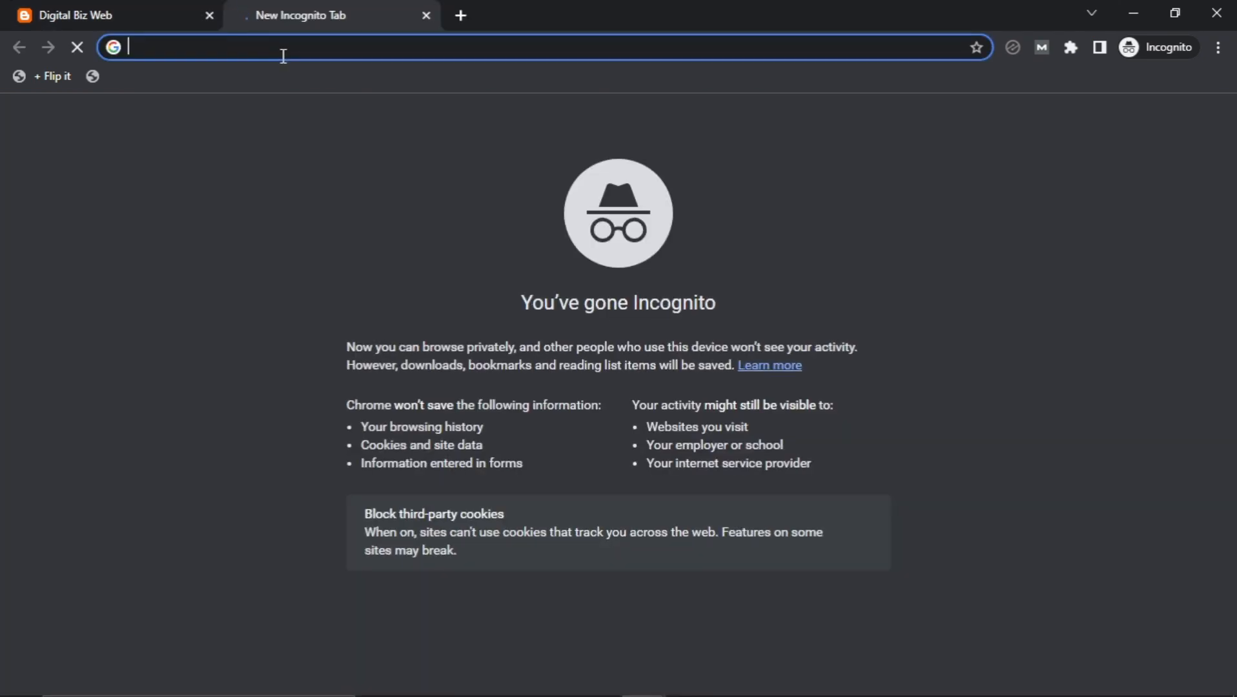
Load digitalbizweb.com and open the 'Some Useful Links for You to Get Started' post from its Blog page.
text(digitalbizweb.com)
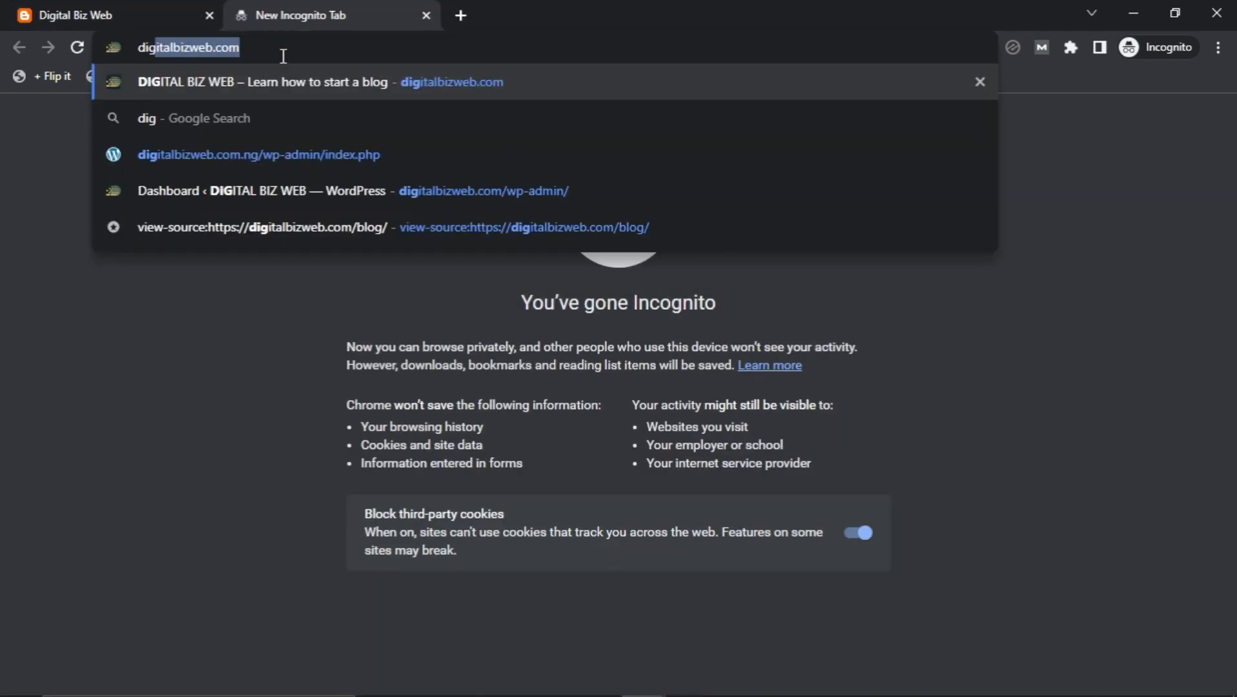
key(Return)
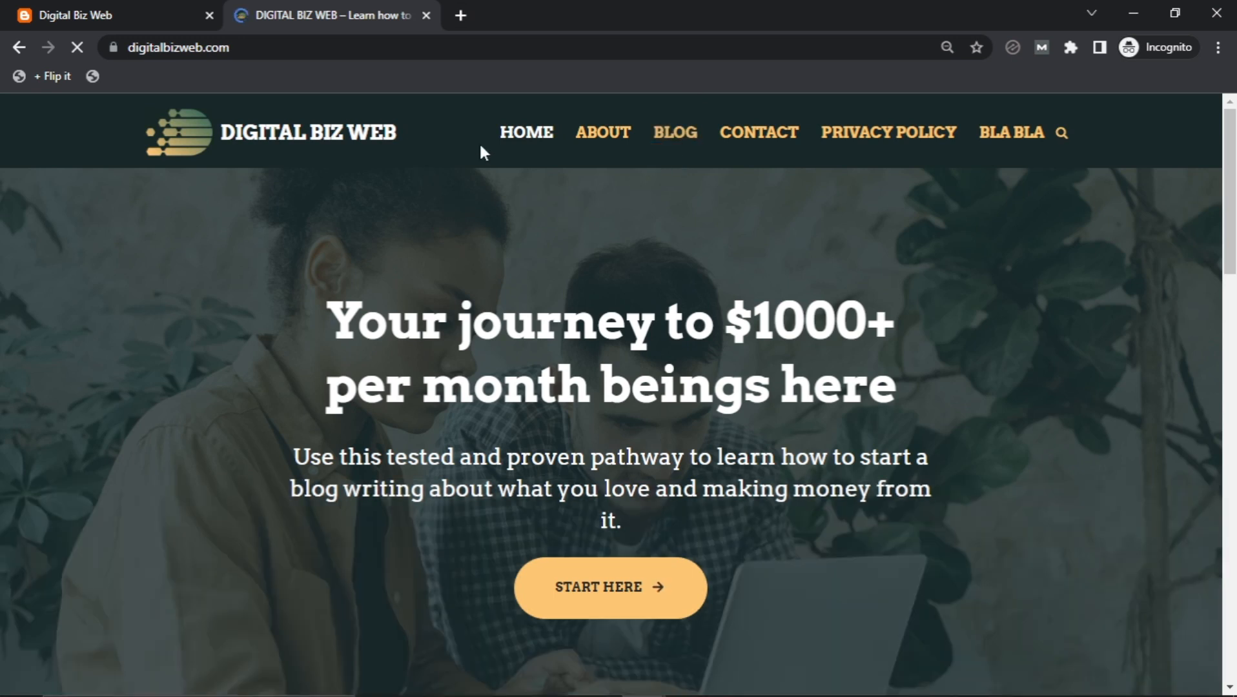
click(675, 126)
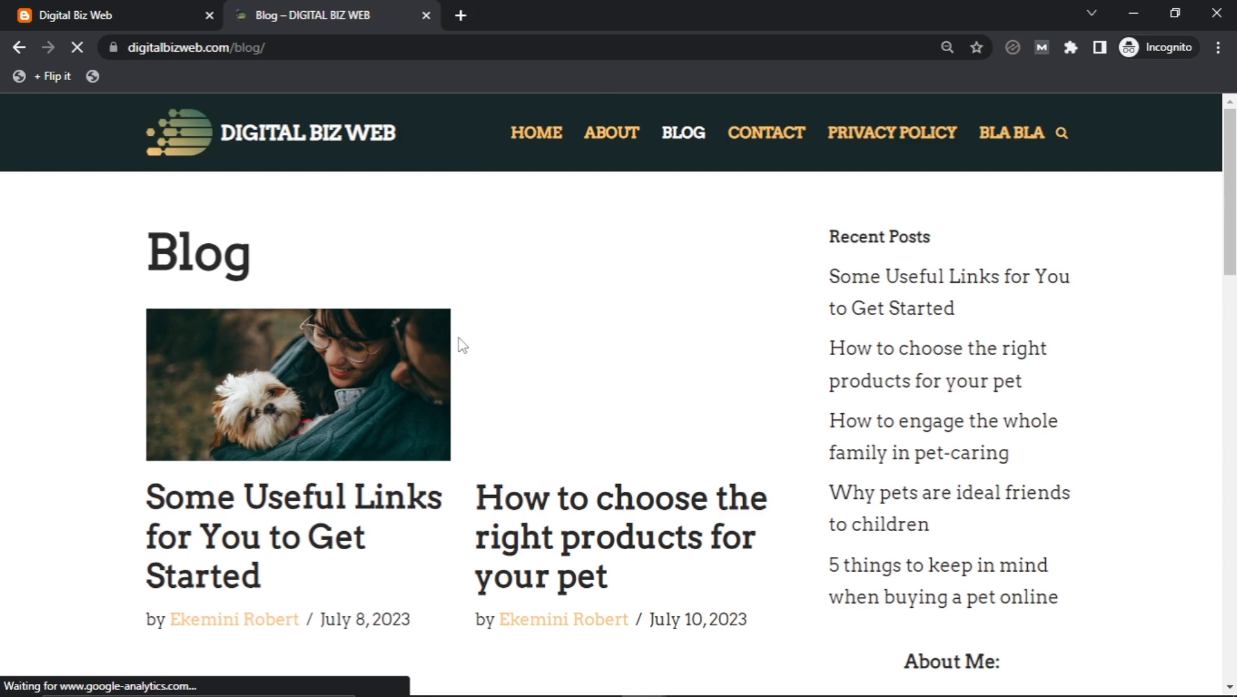
scroll(291, 383, down, 3)
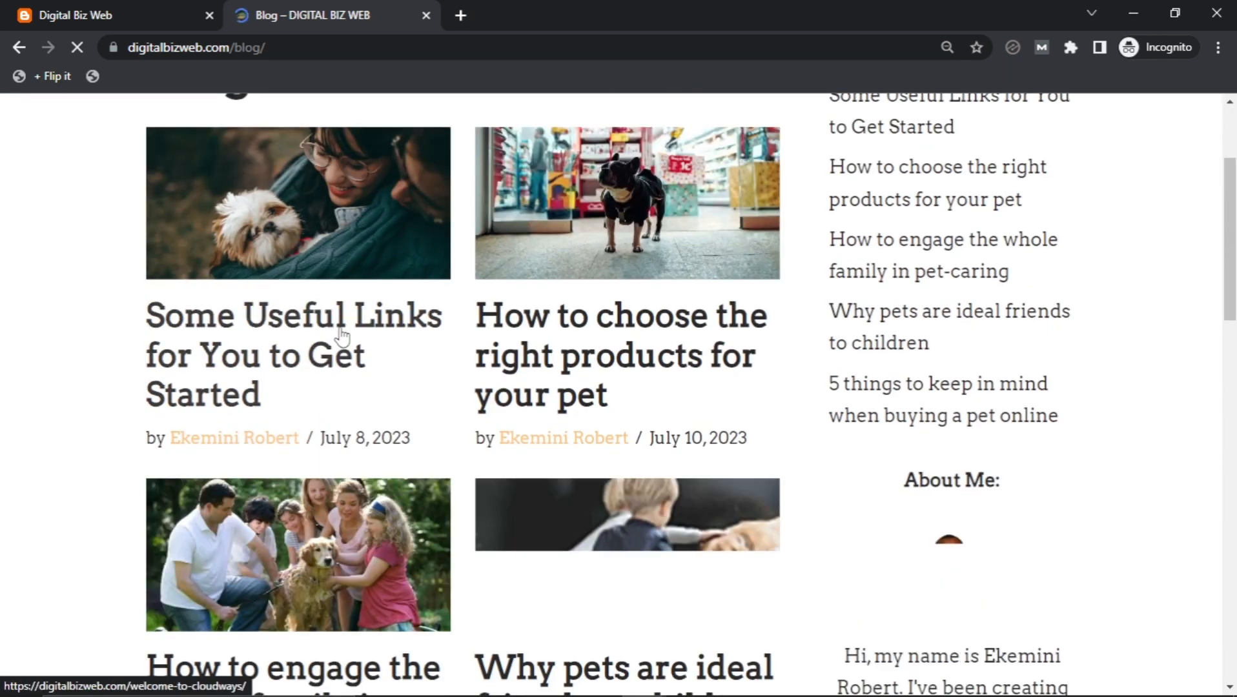
click(341, 329)
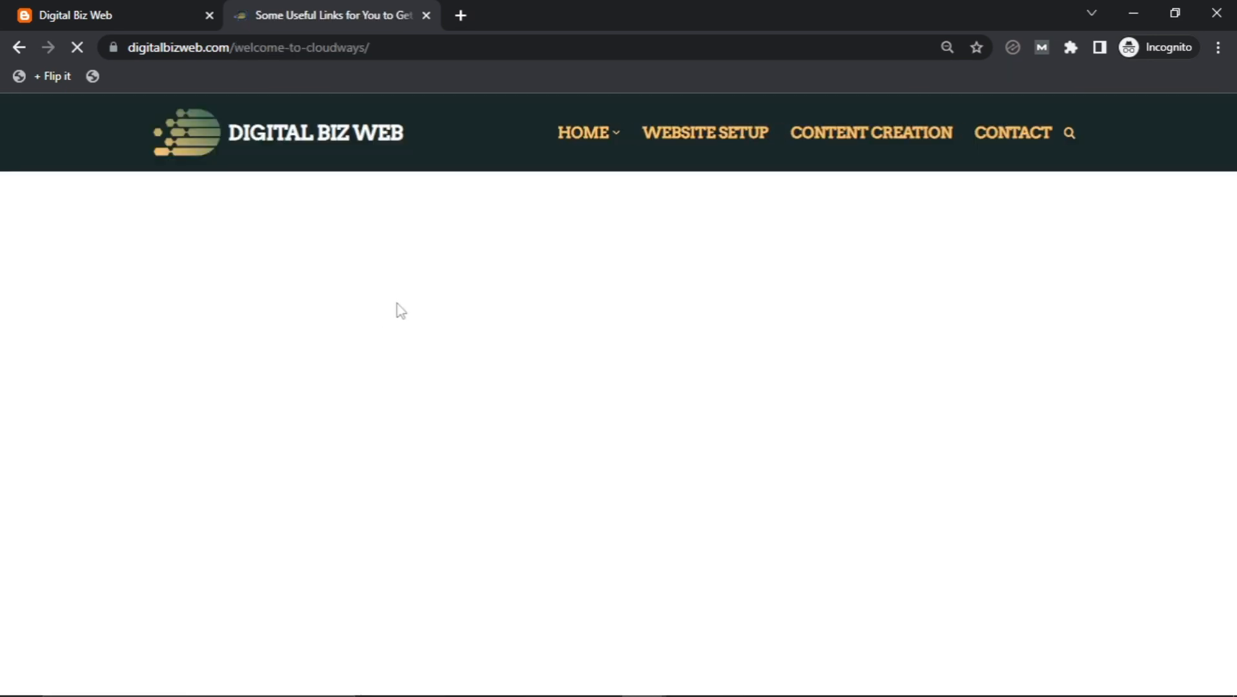
scroll(505, 332, down, 20)
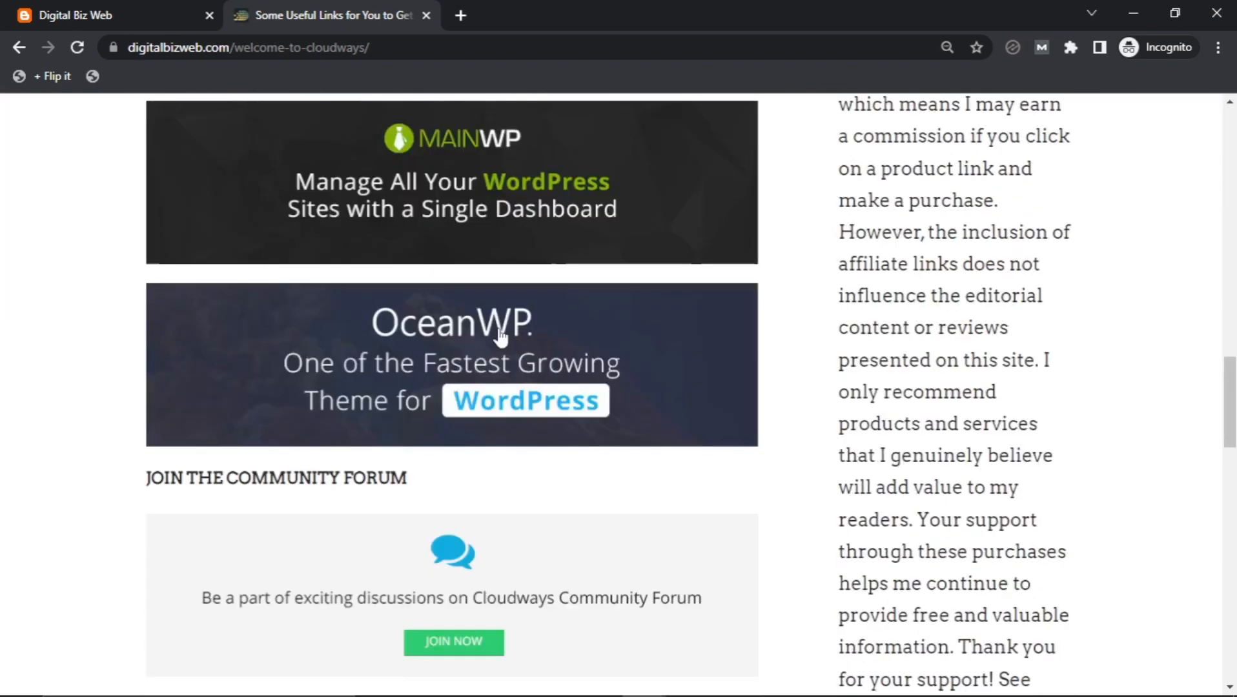
scroll(501, 336, down, 10)
scroll(507, 339, up, 3)
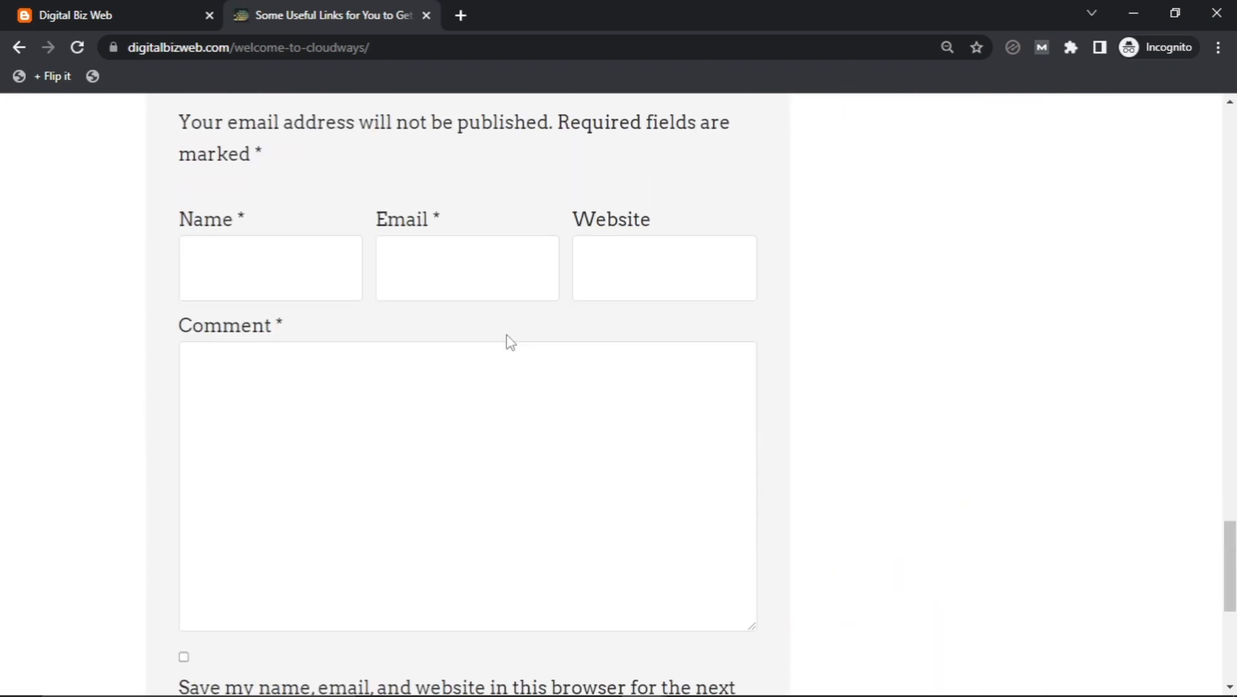
Try the empty Name, Email, Website and Comment fields, then bring the Blog listing window forward.
click(247, 261)
click(459, 255)
click(605, 258)
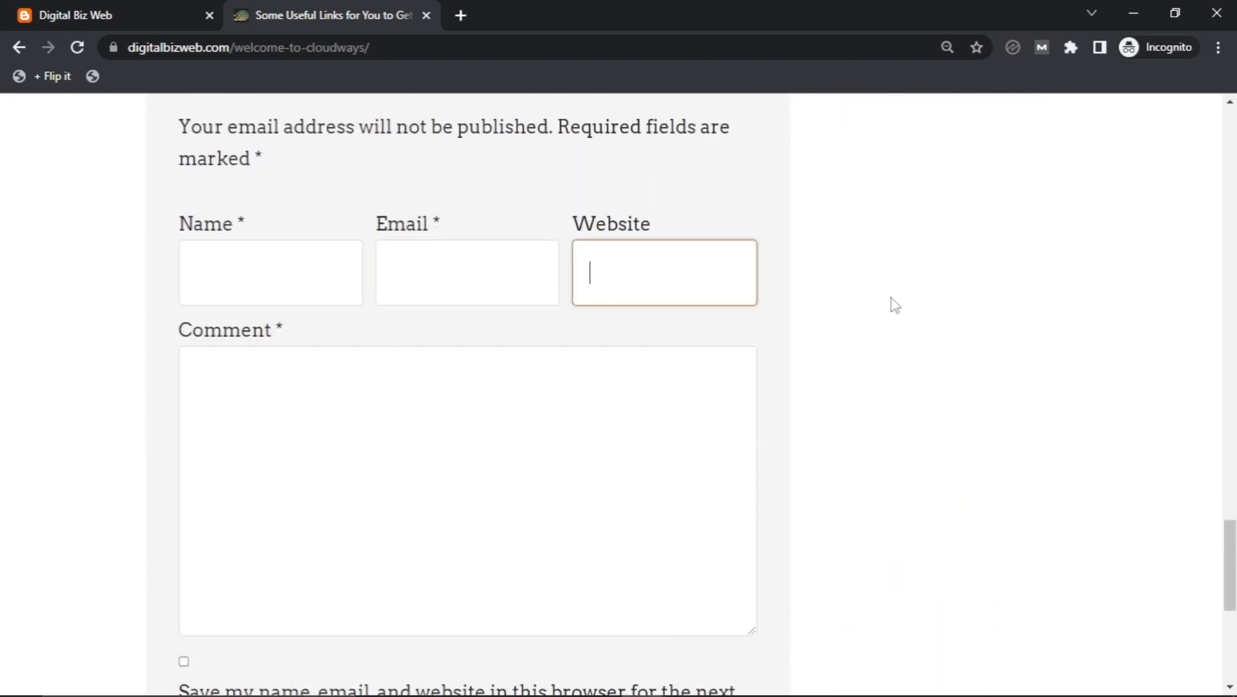
click(782, 379)
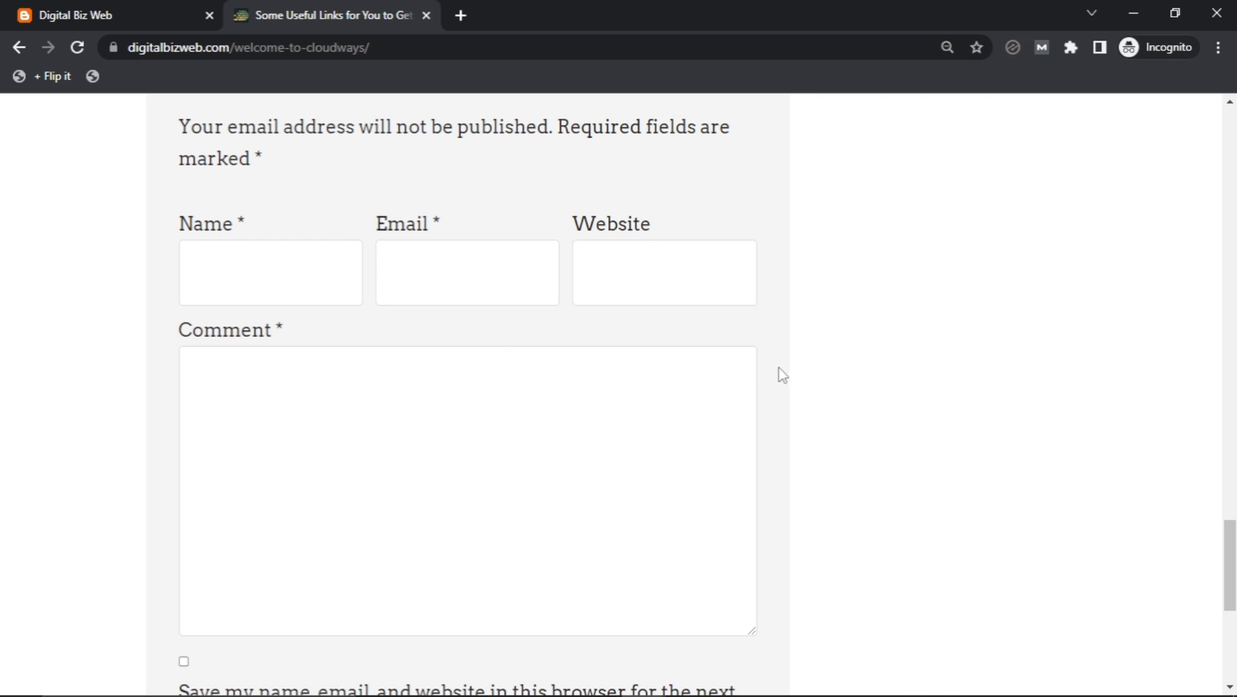
scroll(500, 312, down, 2)
click(499, 316)
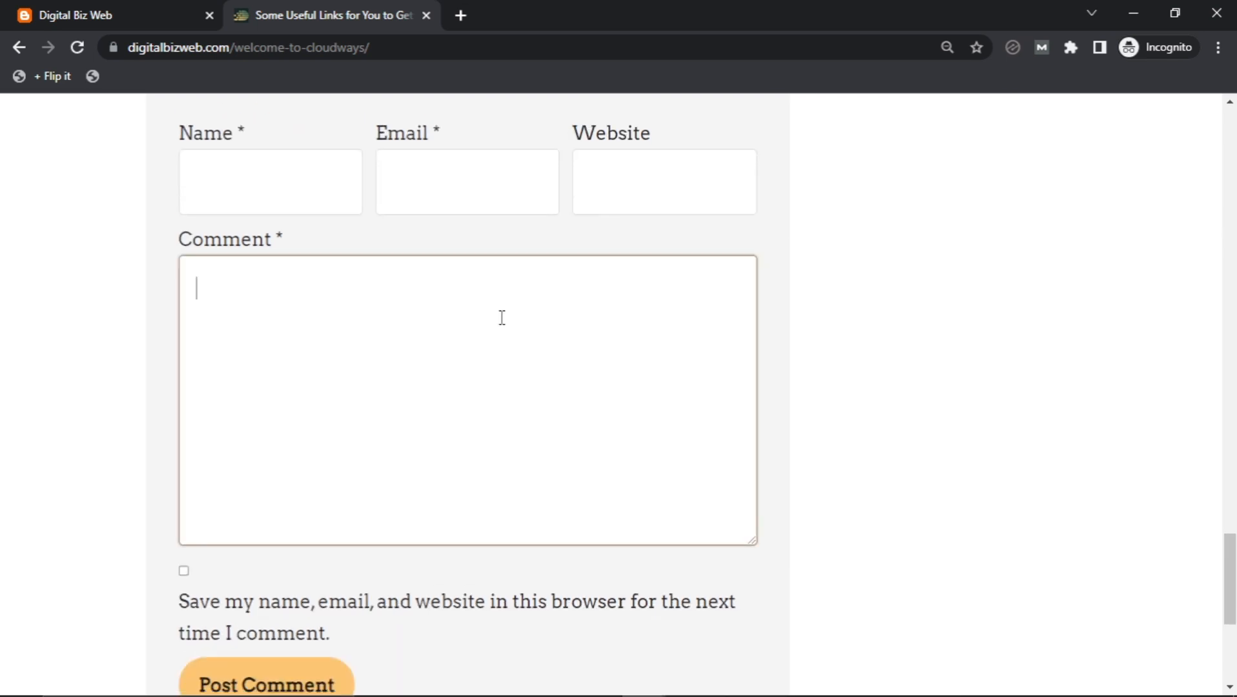
scroll(500, 317, down, 4)
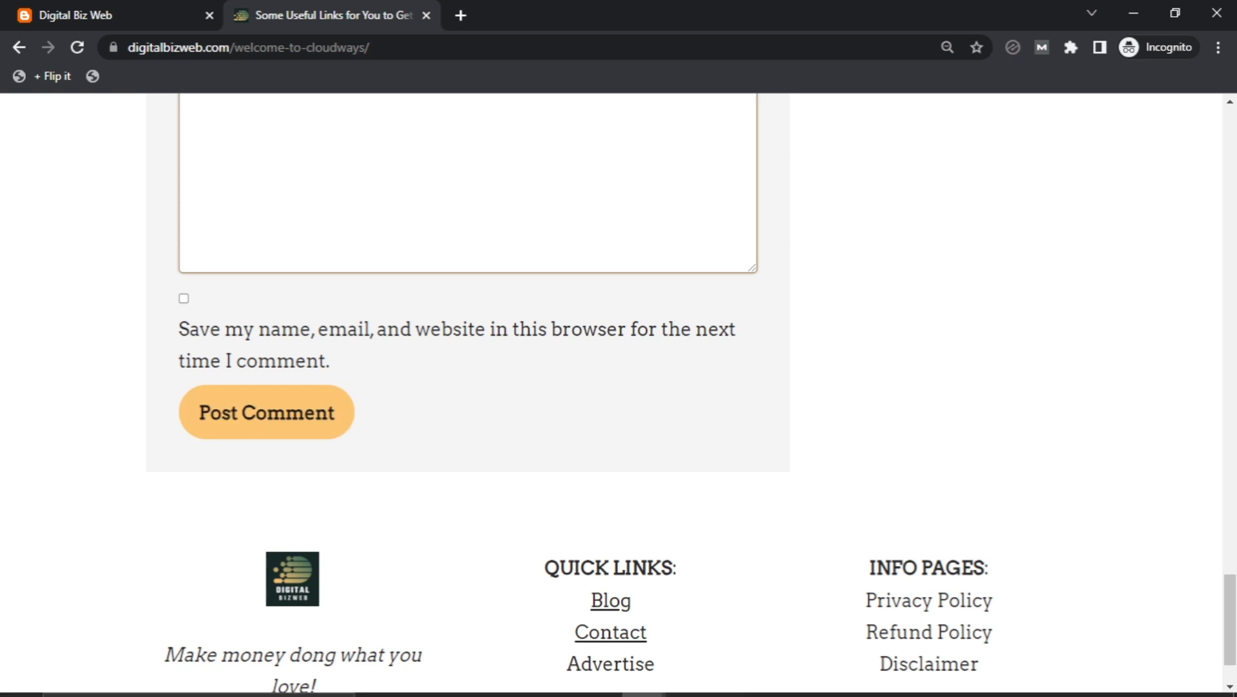
mouse_move(460, 695)
mouse_move(644, 679)
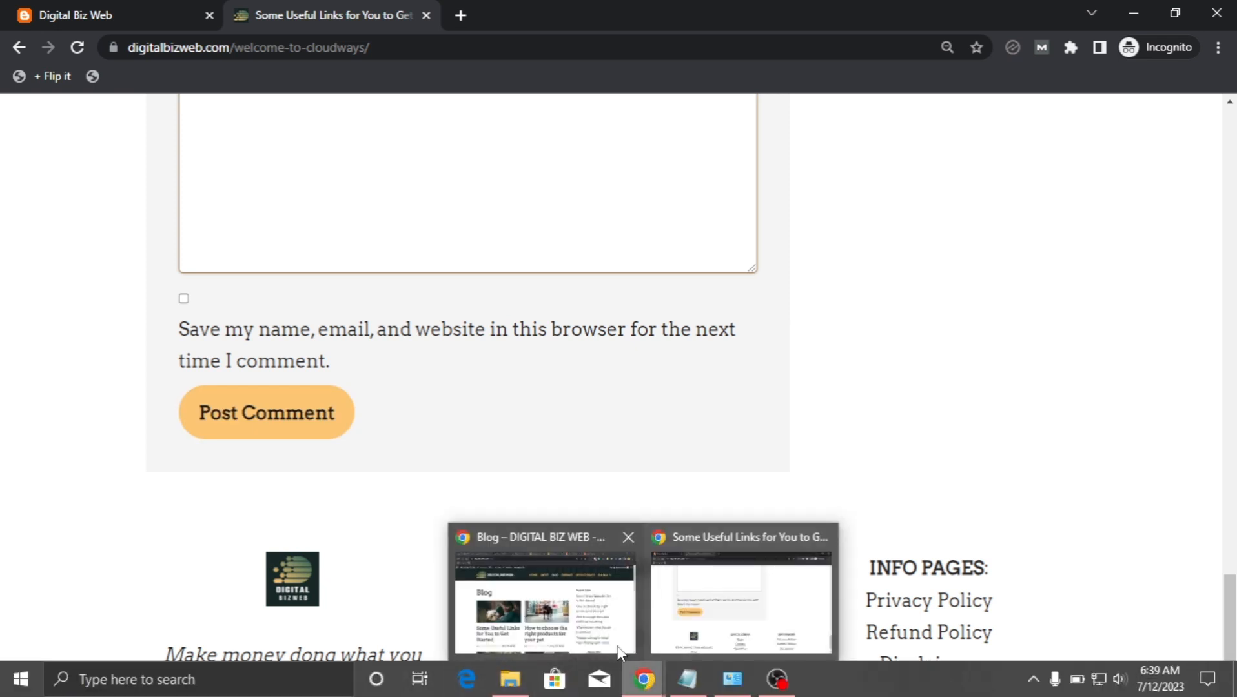
click(581, 601)
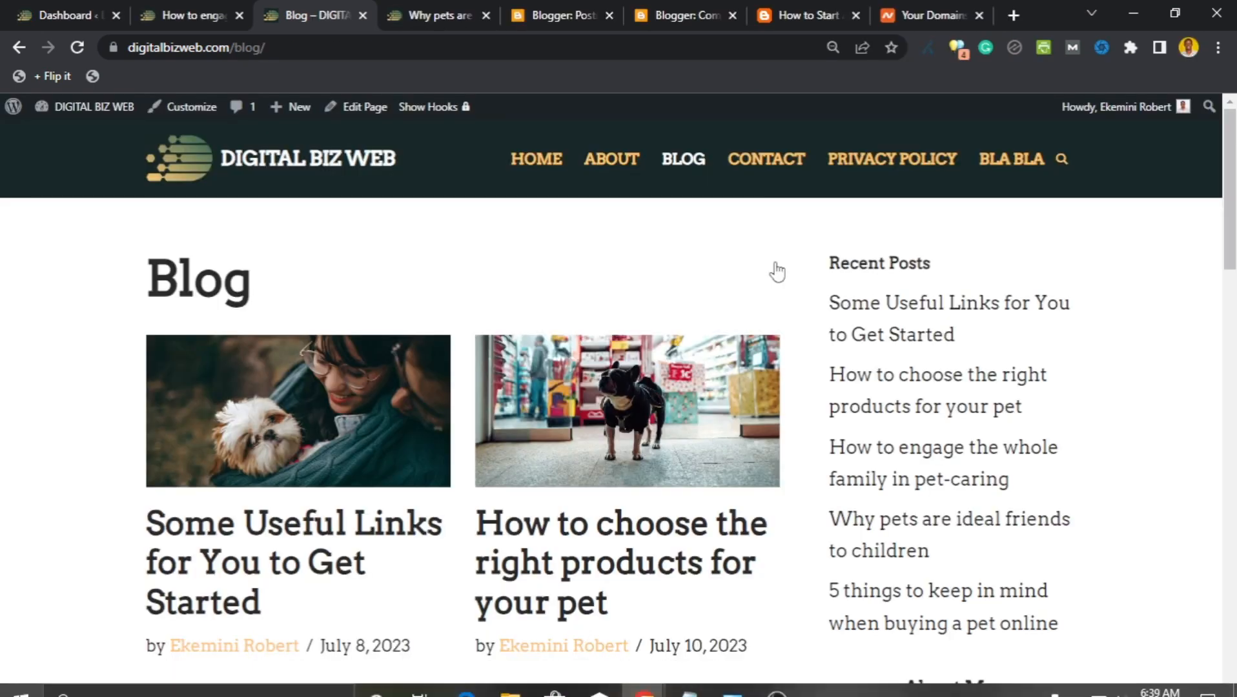
Switch between the Blogger Comments tab and the 'How to Start a Website on Blogger' post's comment form.
click(683, 18)
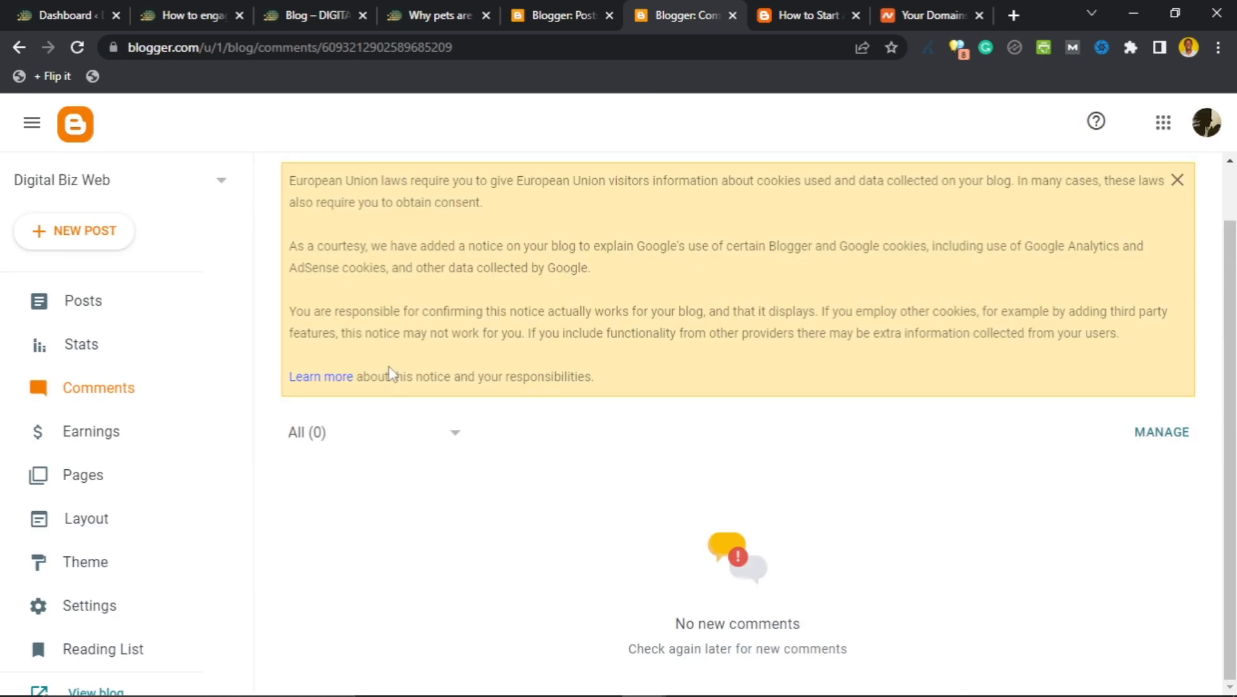
click(810, 17)
scroll(644, 394, down, 7)
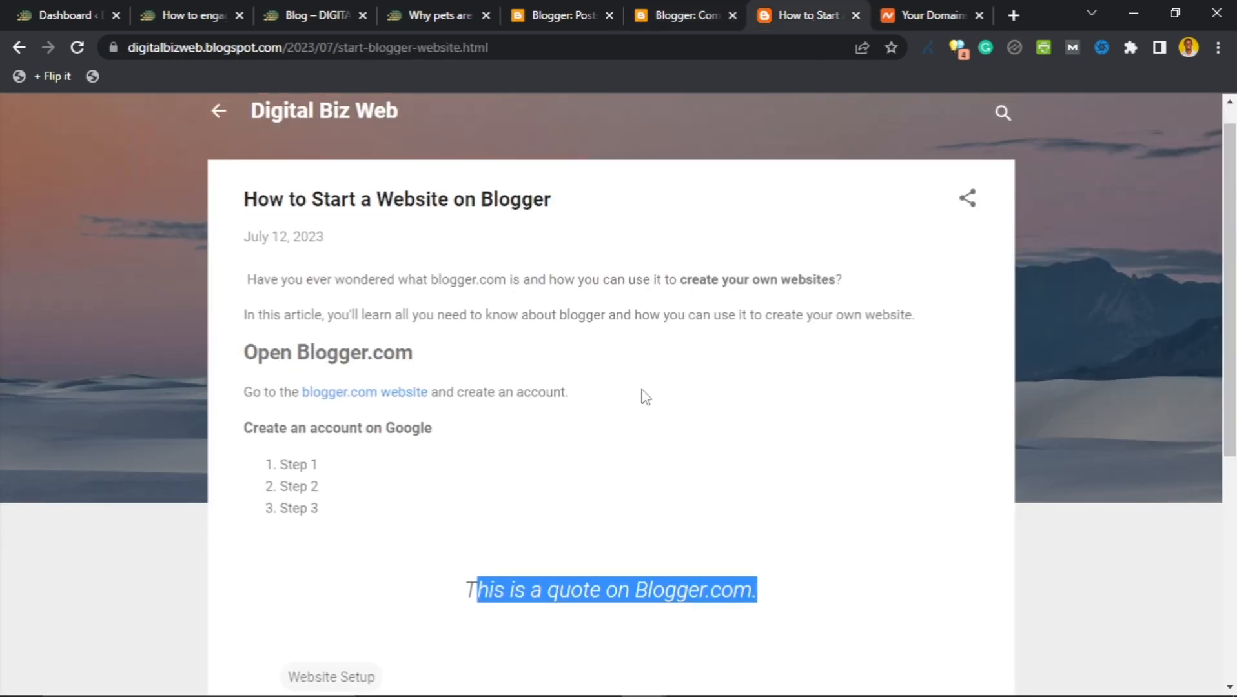
scroll(645, 448, up, 7)
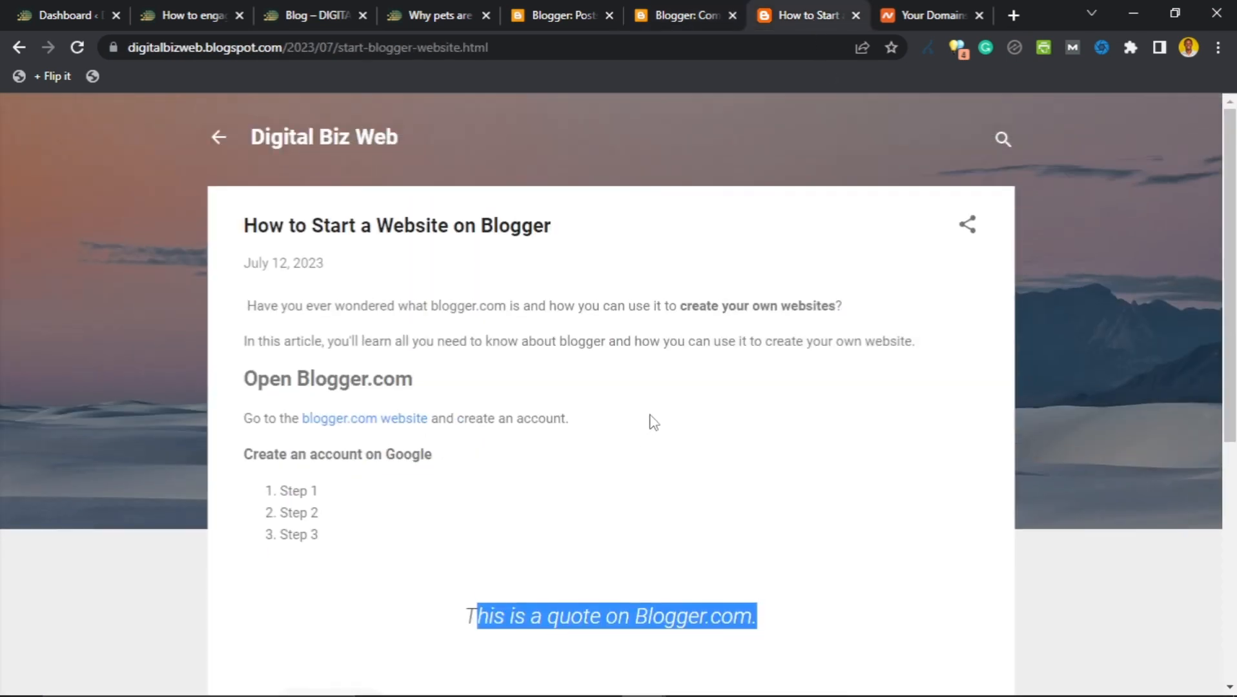
scroll(649, 420, down, 7)
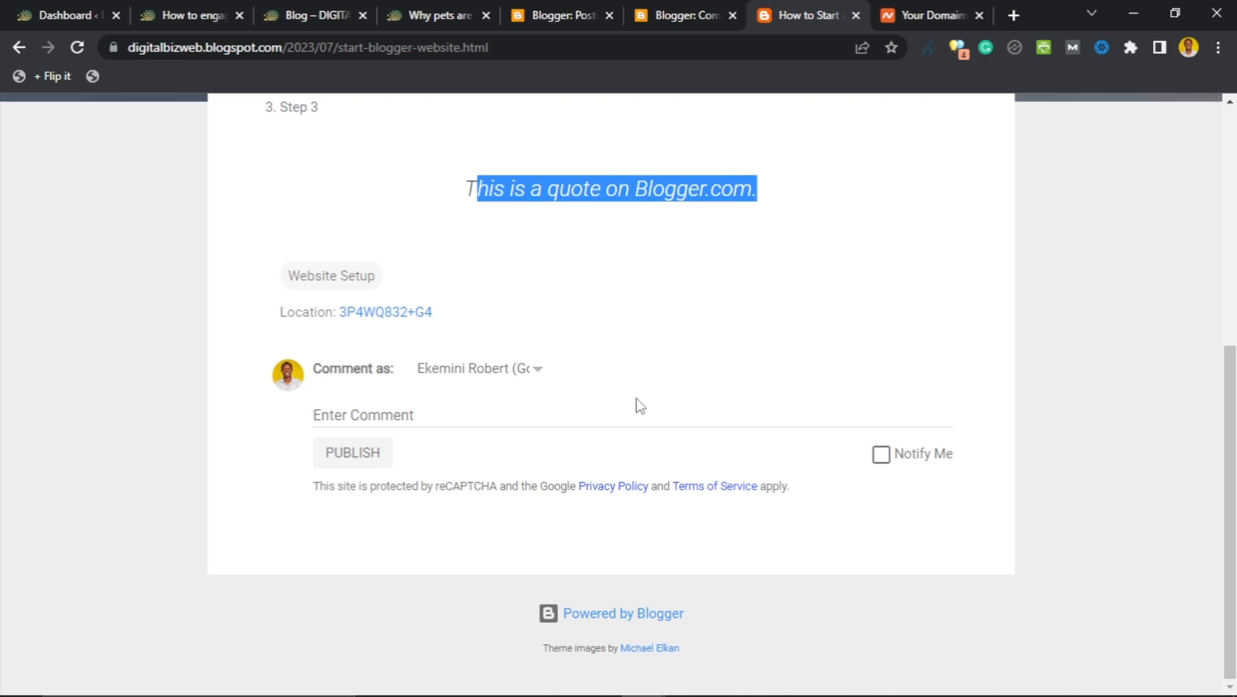
scroll(635, 406, up, 7)
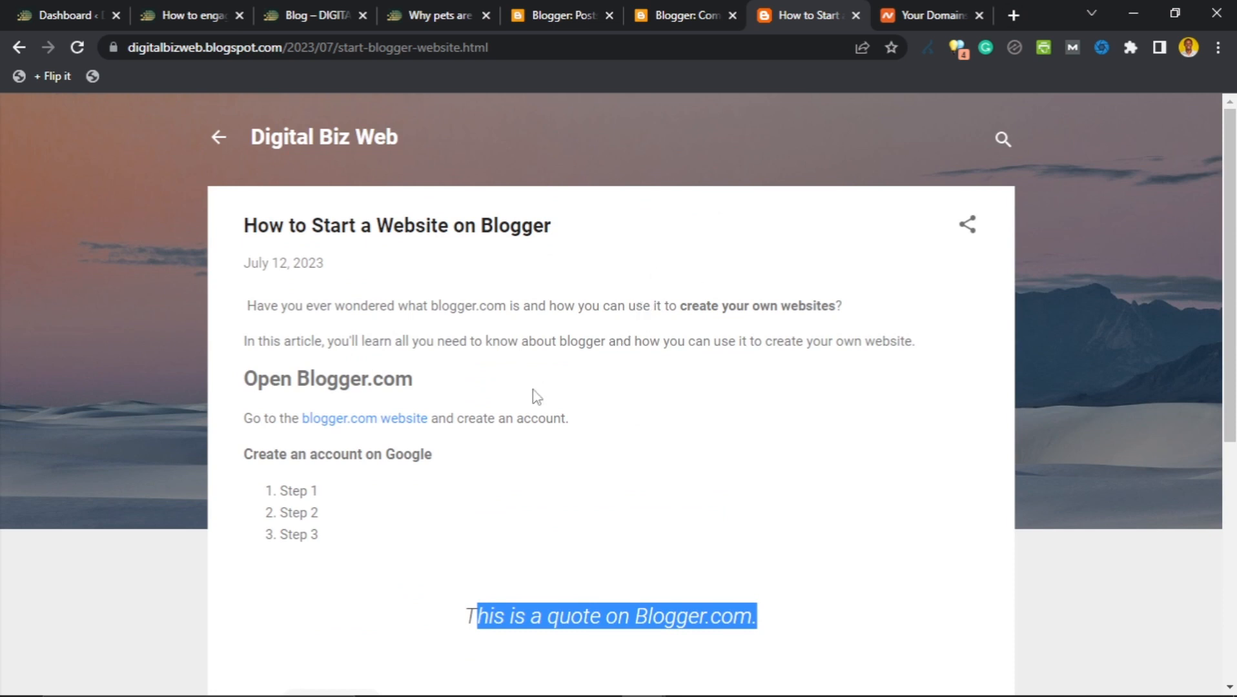
scroll(536, 396, down, 7)
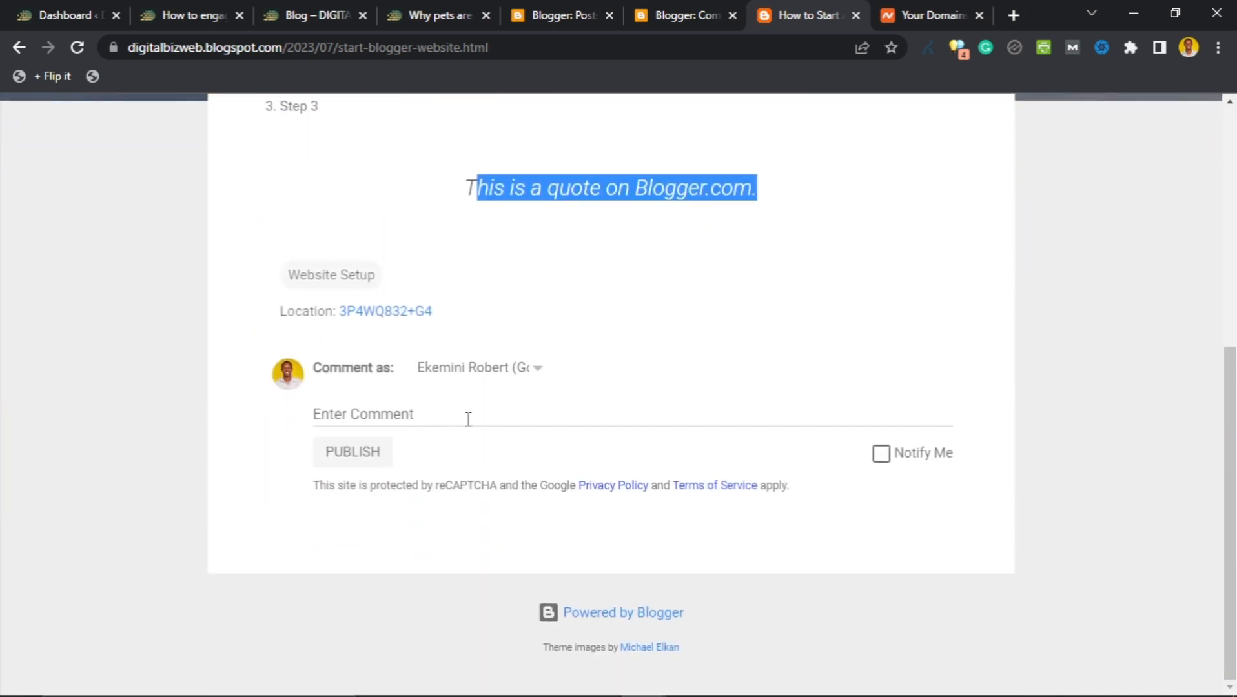
scroll(549, 403, up, 7)
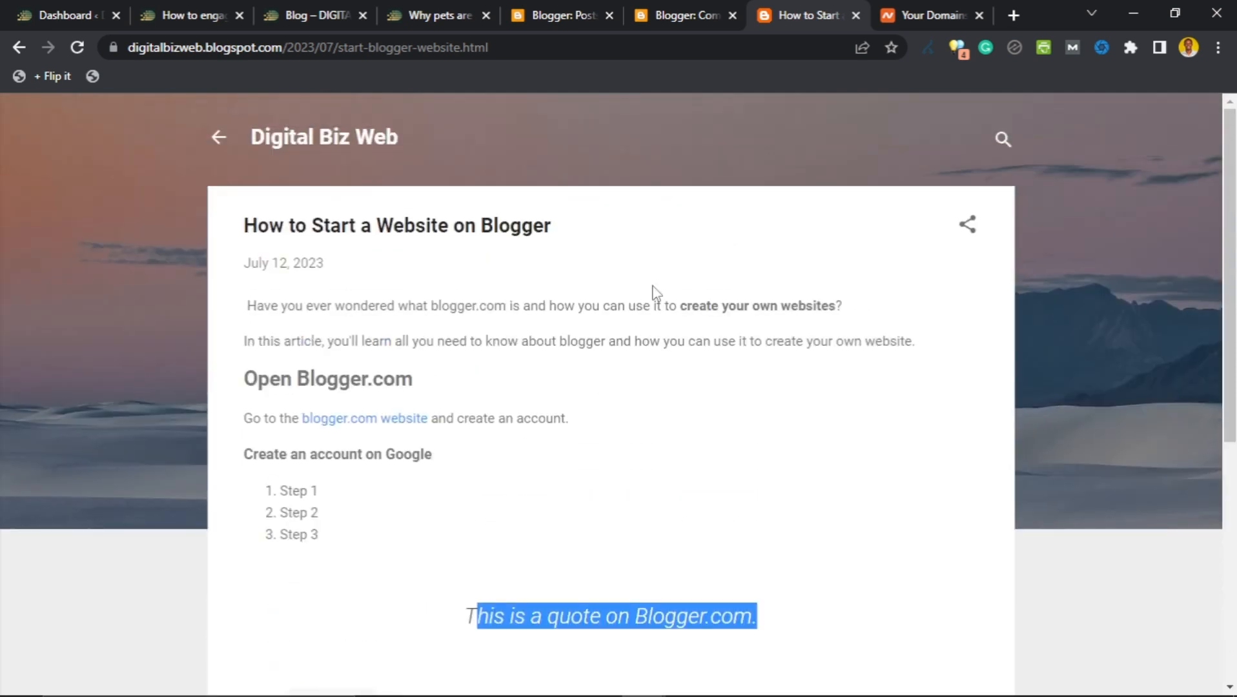
click(712, 9)
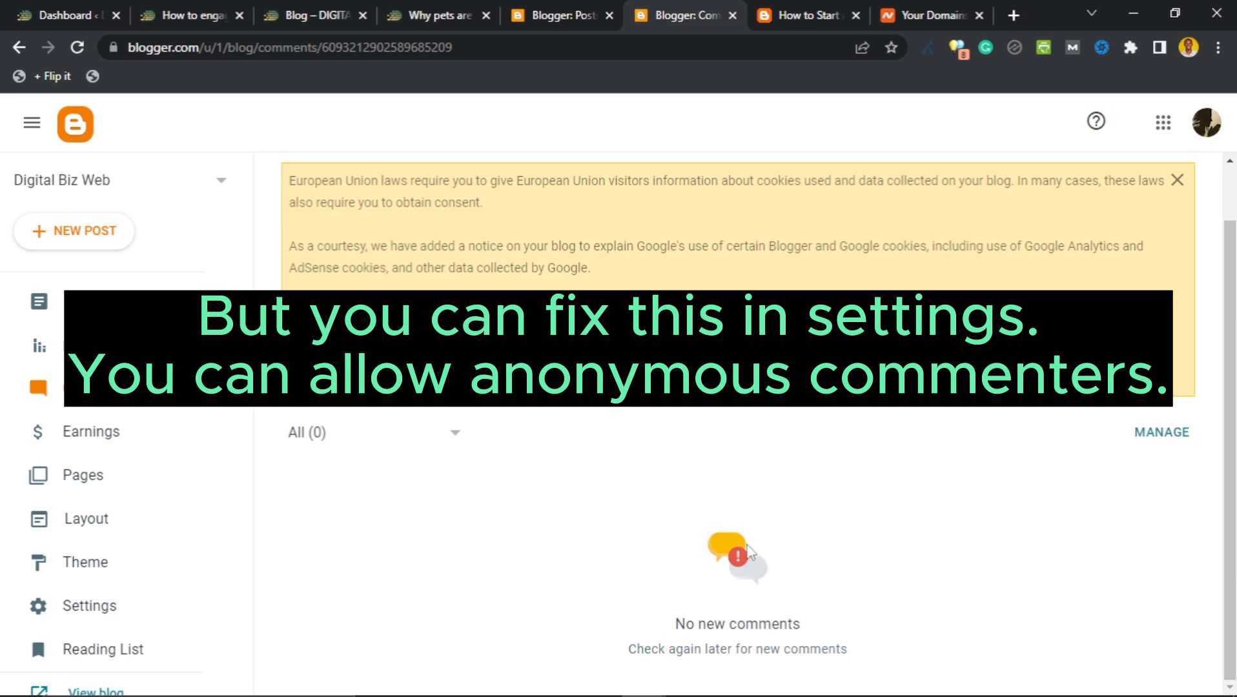
click(807, 14)
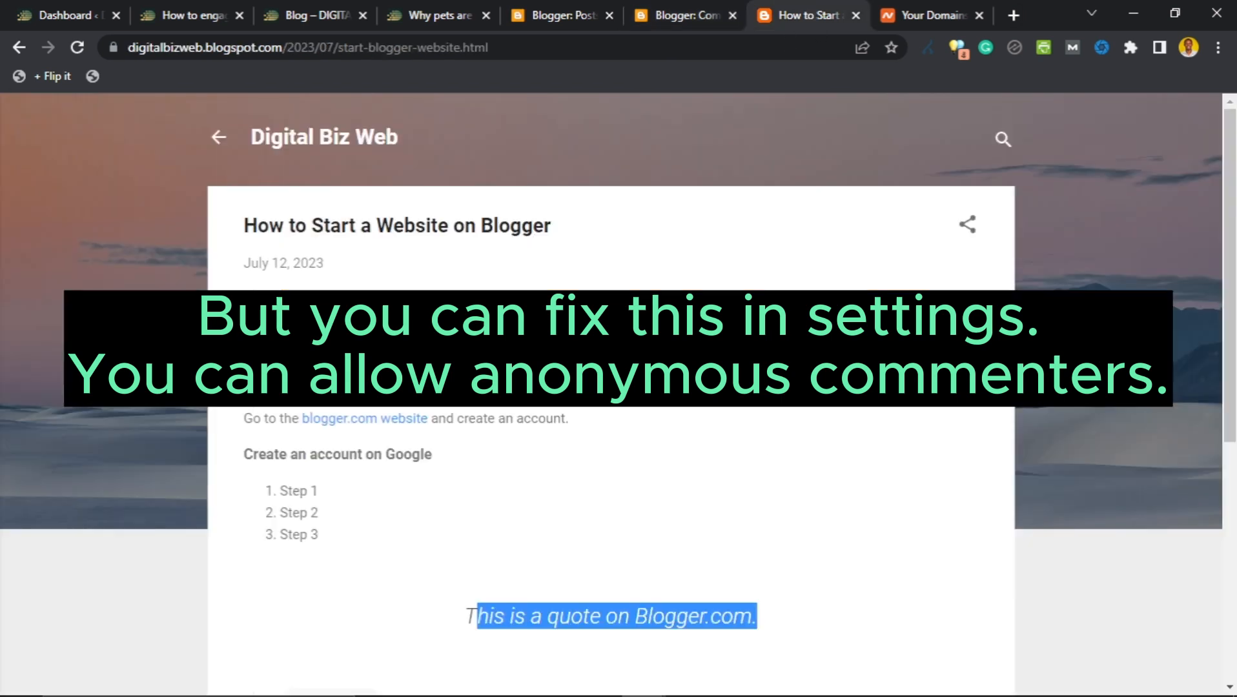
Publish the comment 'My first comment on this website', capitalising its first letter.
scroll(568, 506, down, 6)
click(553, 414)
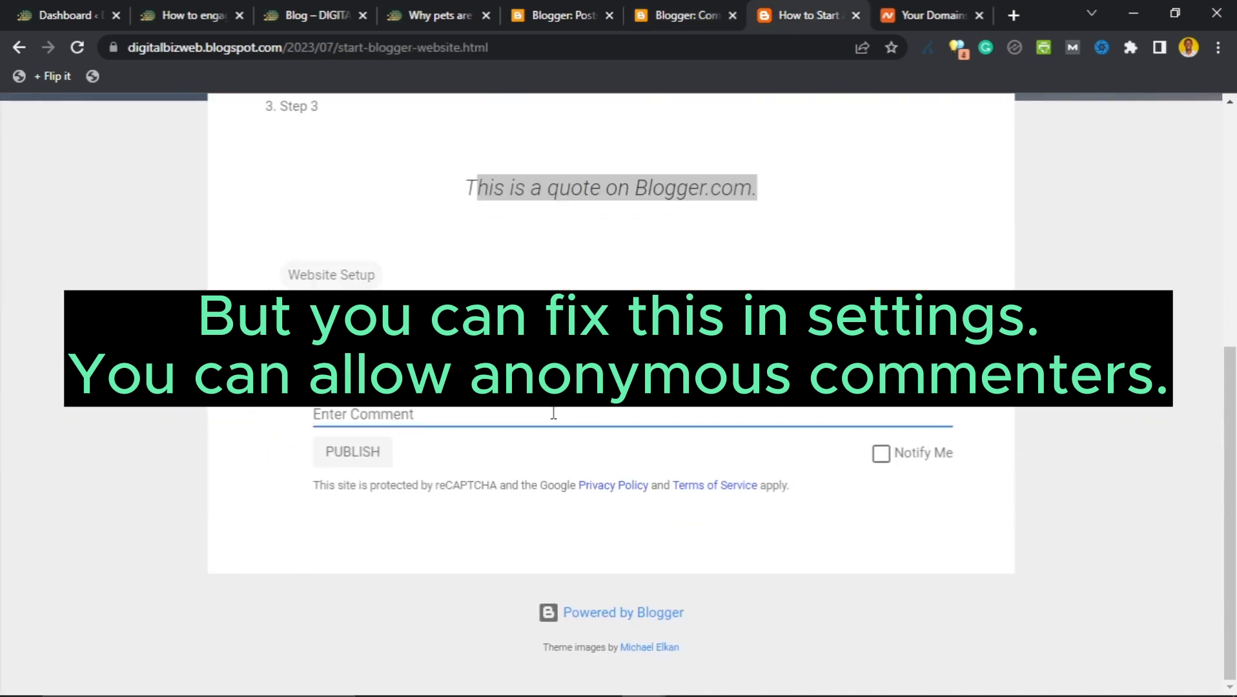
text(my first comment on this)
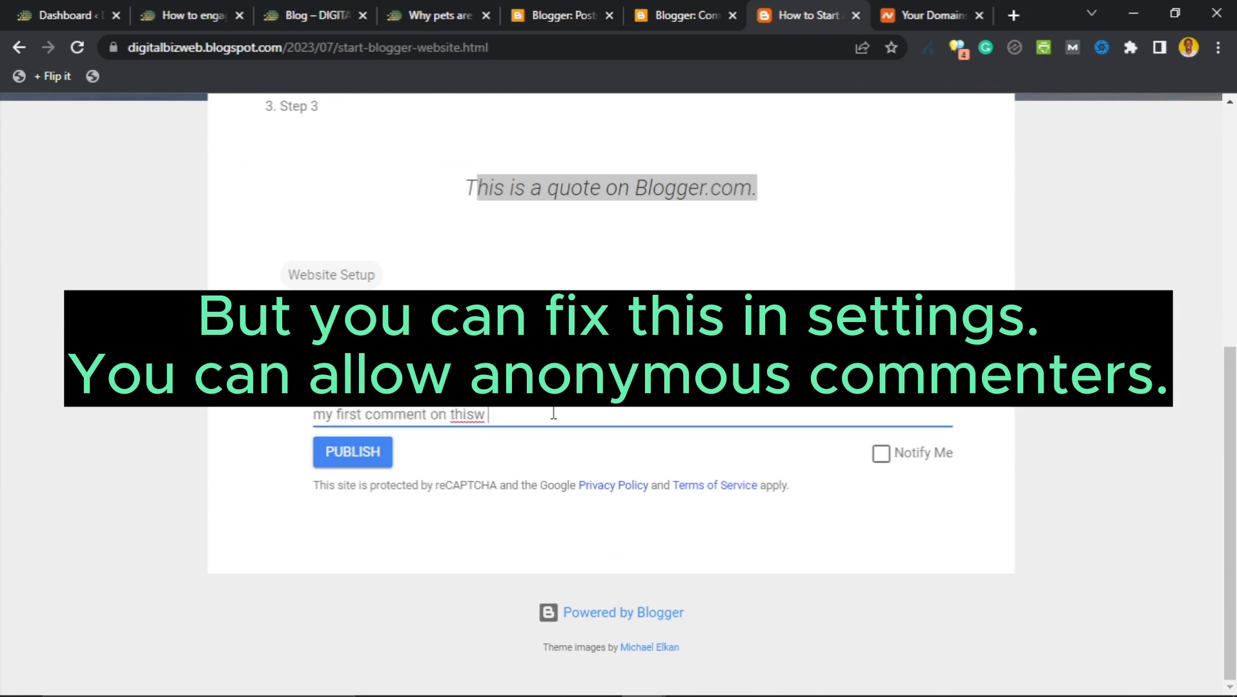
text(web)
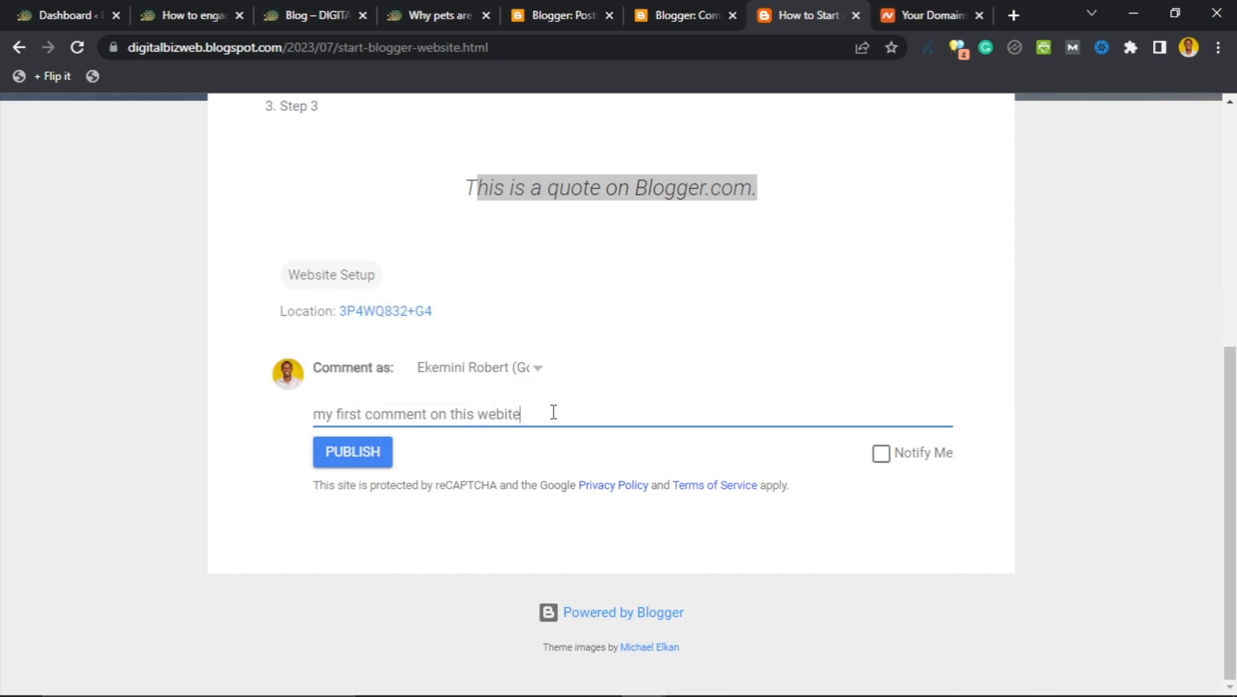
text(site)
click(324, 414)
key(BackSpace)
text(M)
click(379, 460)
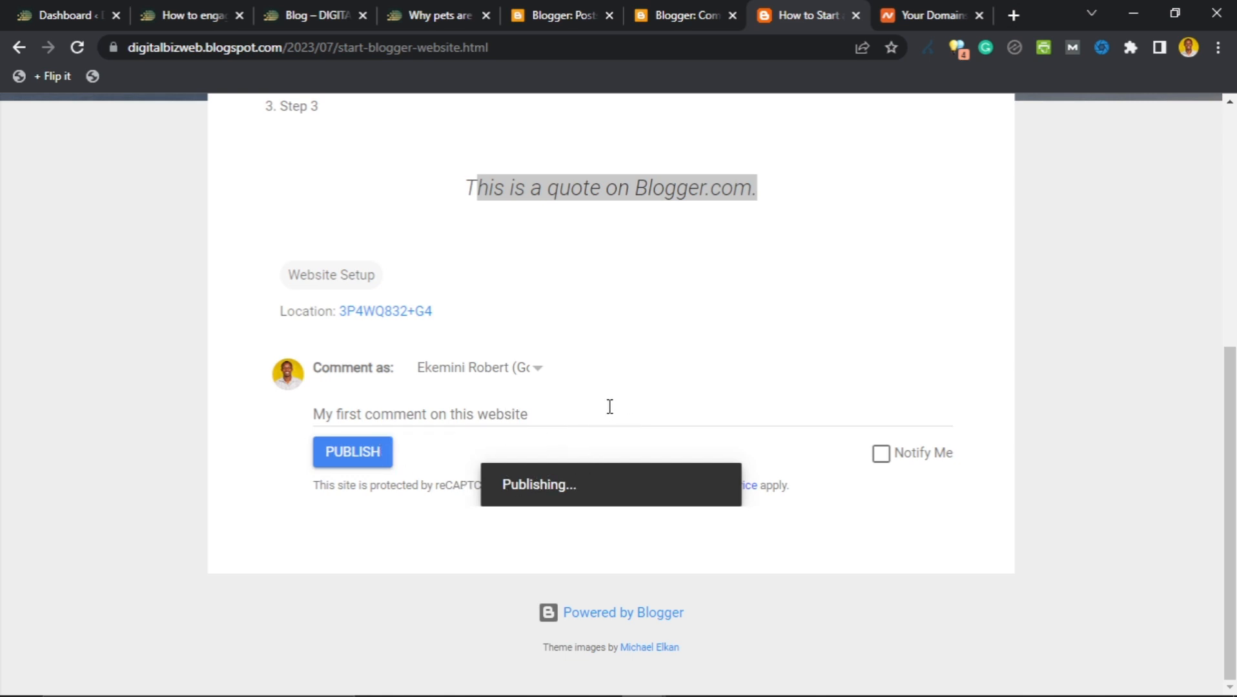
scroll(533, 517, up, 4)
scroll(533, 510, down, 4)
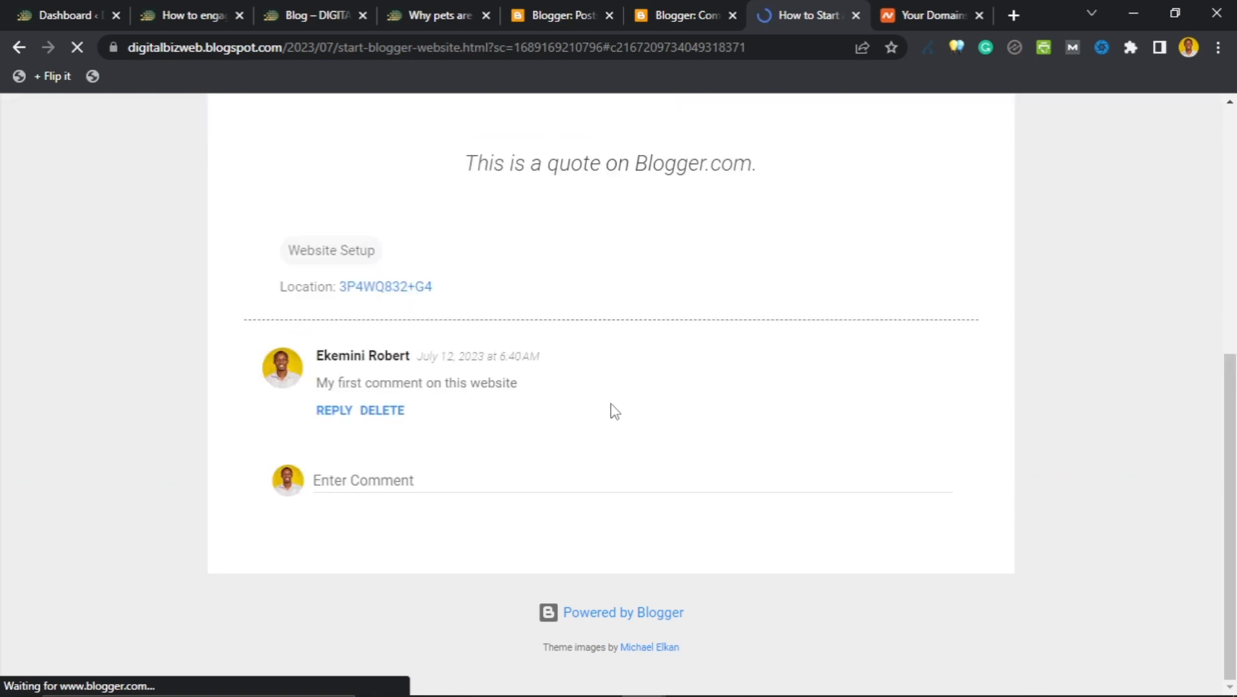
scroll(397, 350, up, 10)
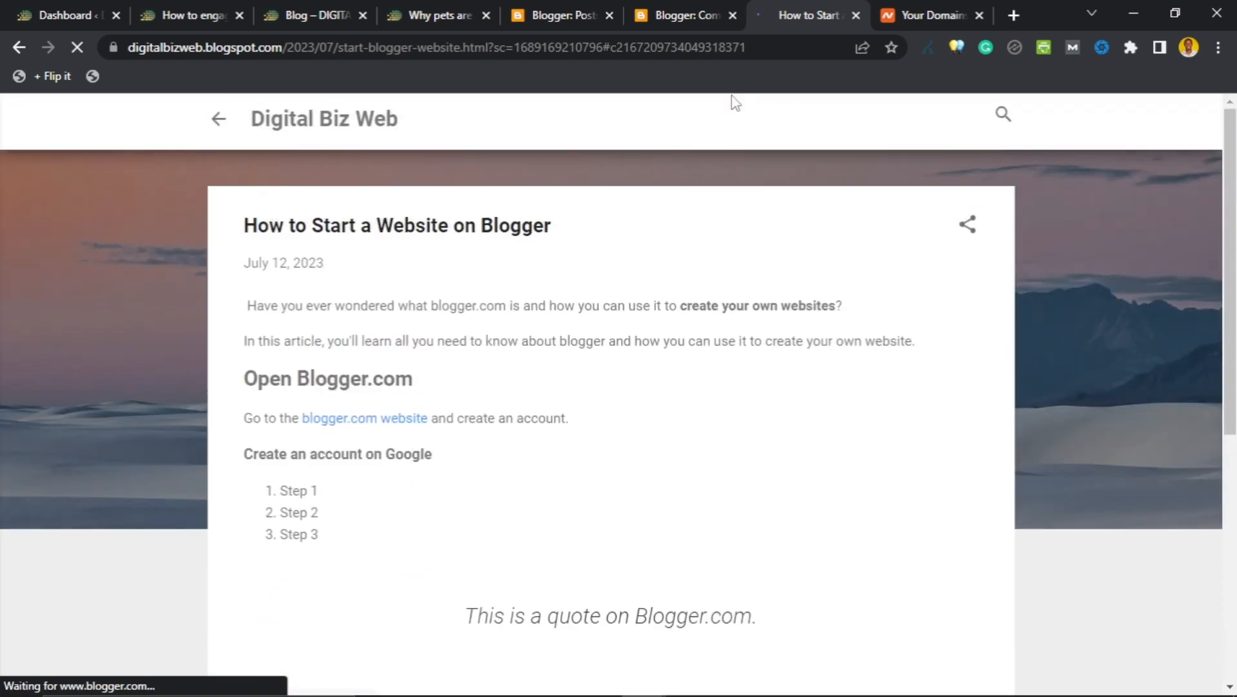
Reload the Blogger Comments dashboard so the new comment appears.
click(685, 9)
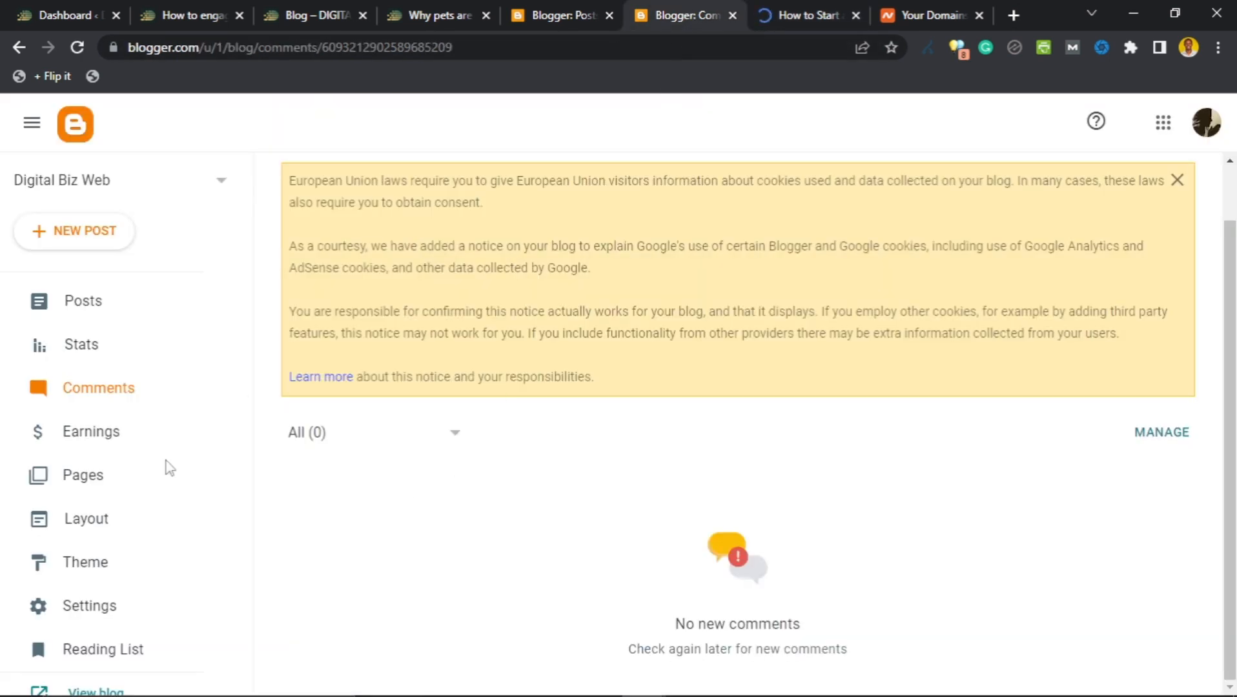
click(77, 47)
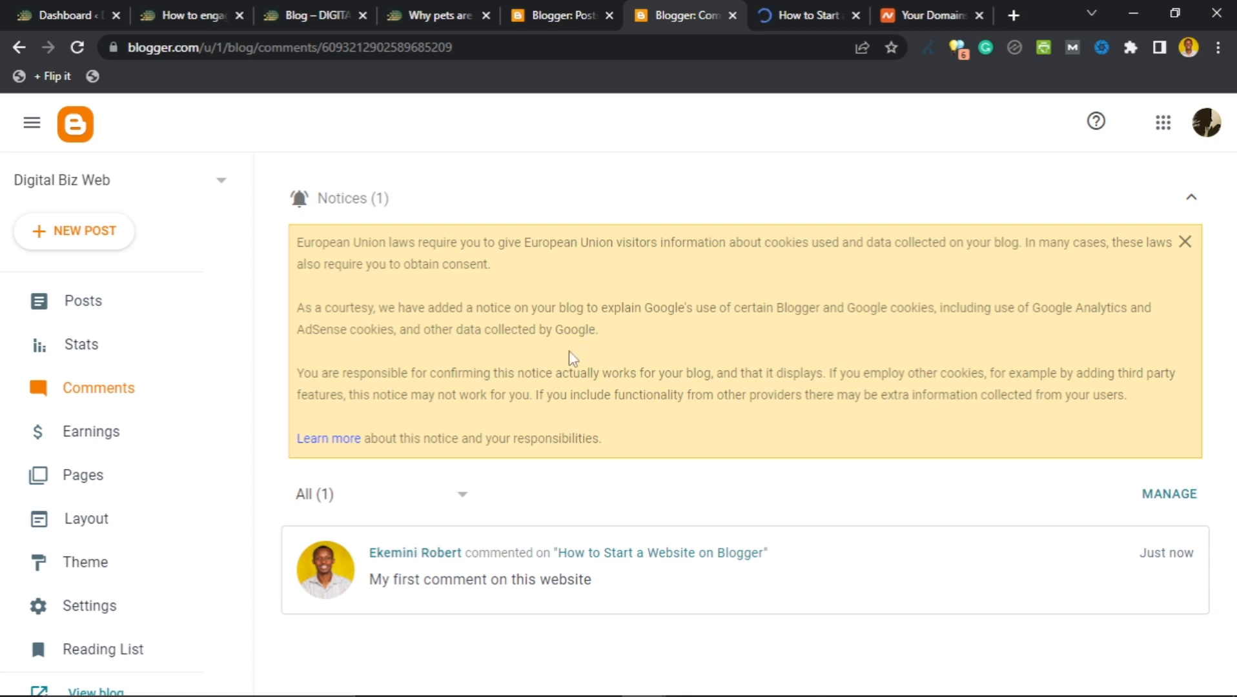
Review the Earnings page's AdSense connection card and its not-ready-for-ads warning.
mouse_move(612, 587)
click(69, 442)
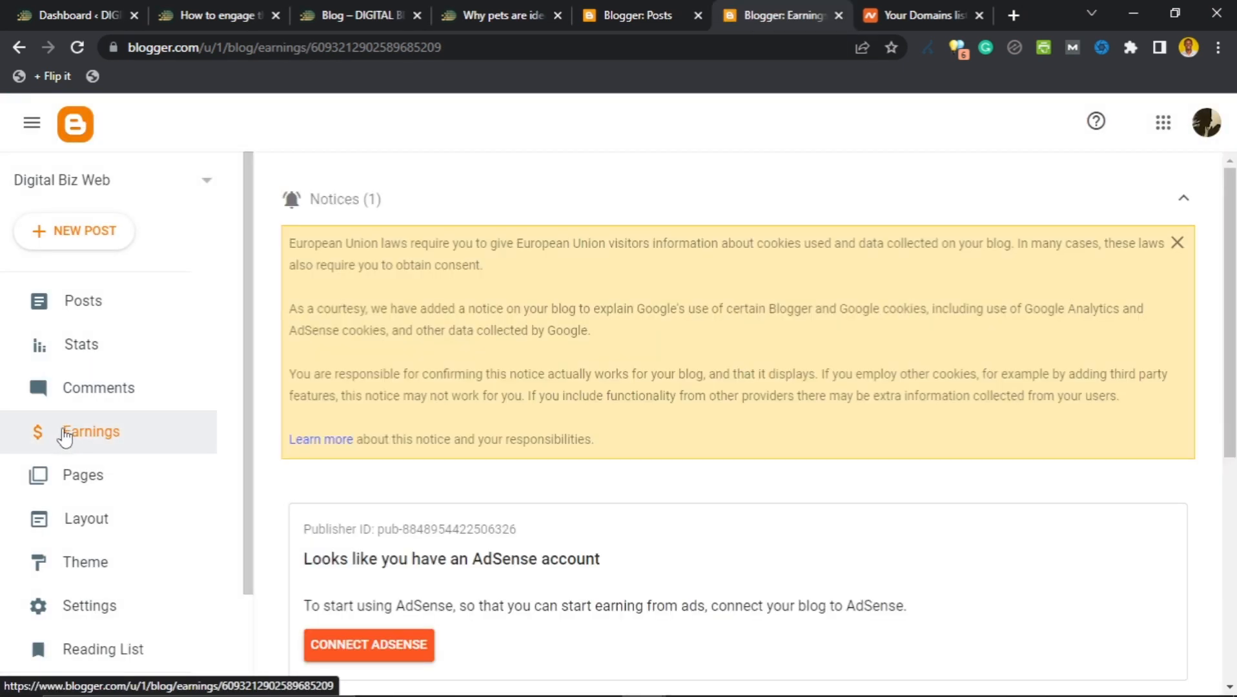
scroll(331, 419, down, 4)
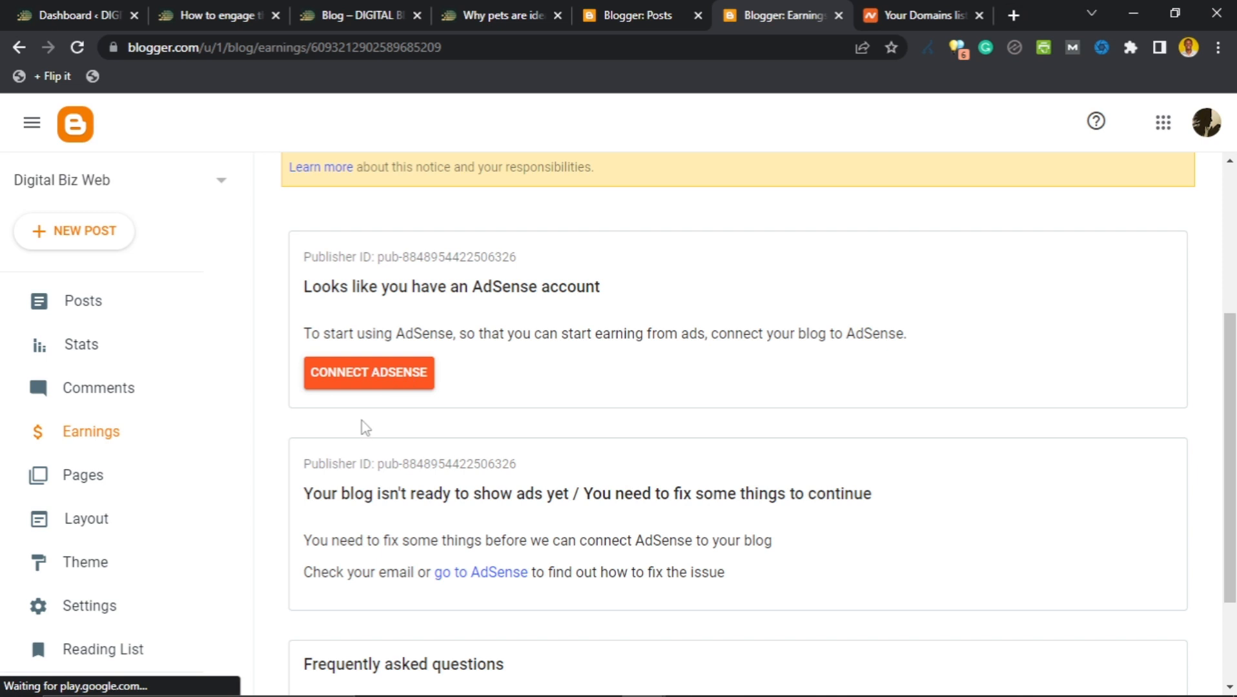
scroll(365, 428, down, 2)
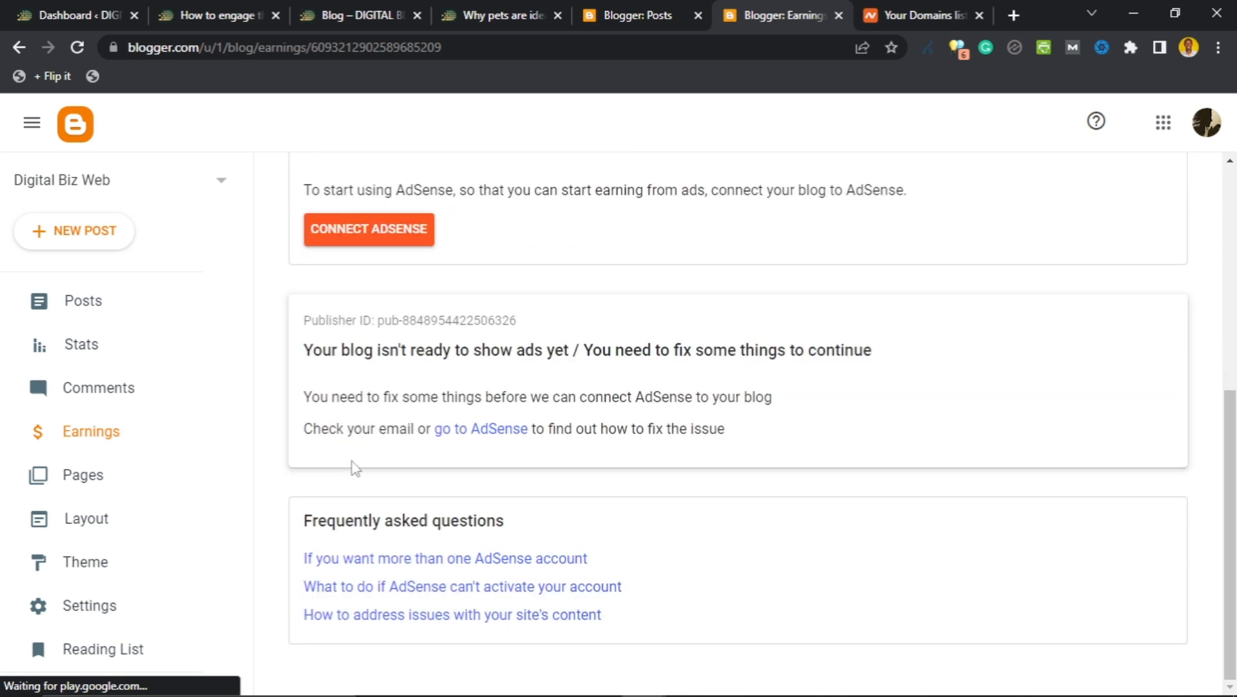
scroll(383, 492, up, 8)
scroll(383, 489, down, 8)
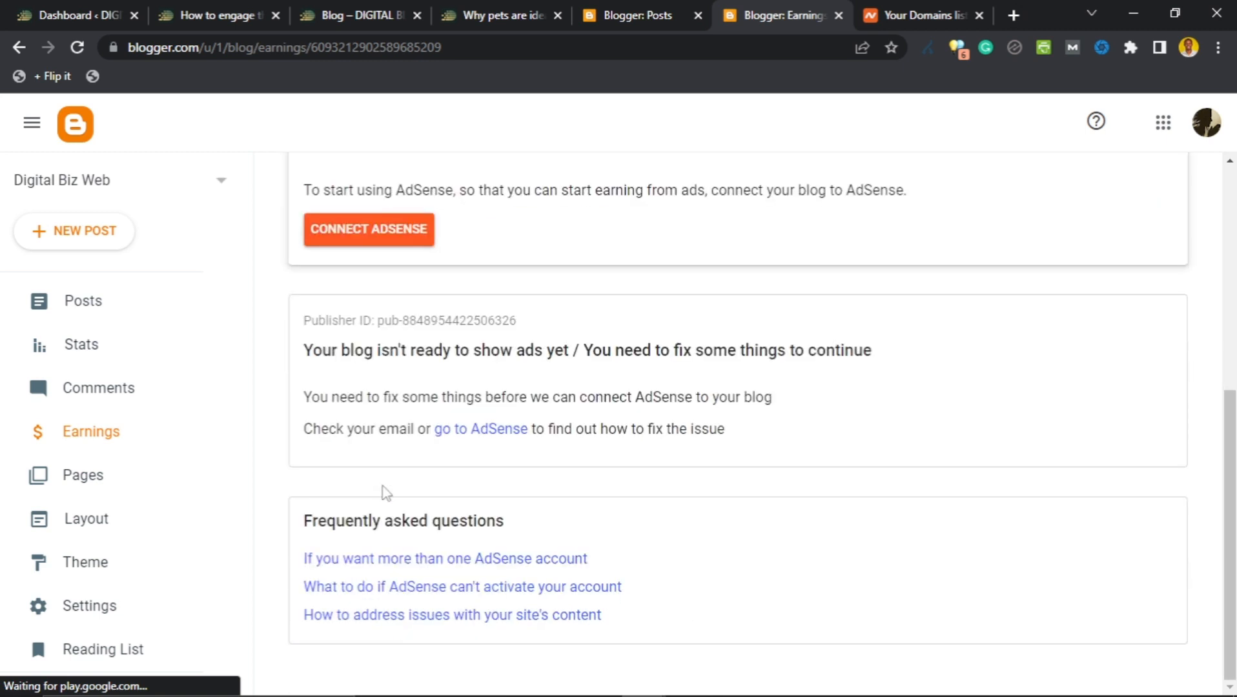
scroll(383, 484, up, 4)
scroll(382, 478, down, 1)
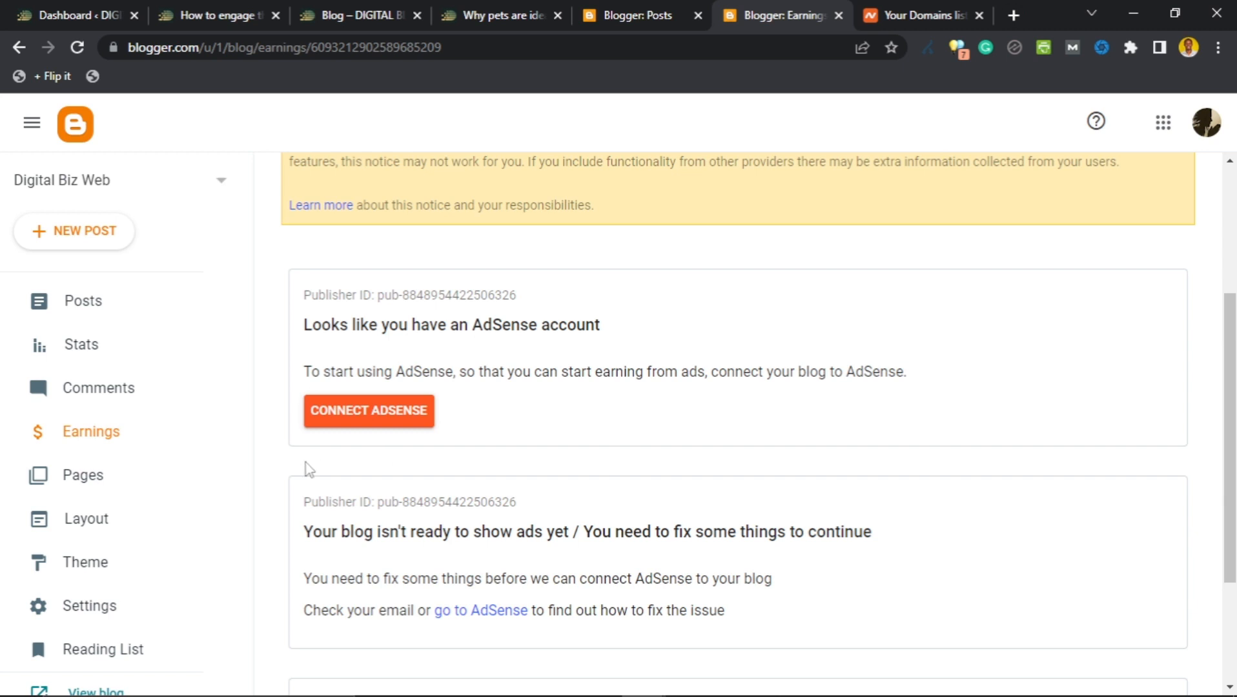
Look over the Pages list and its page status filter.
click(83, 487)
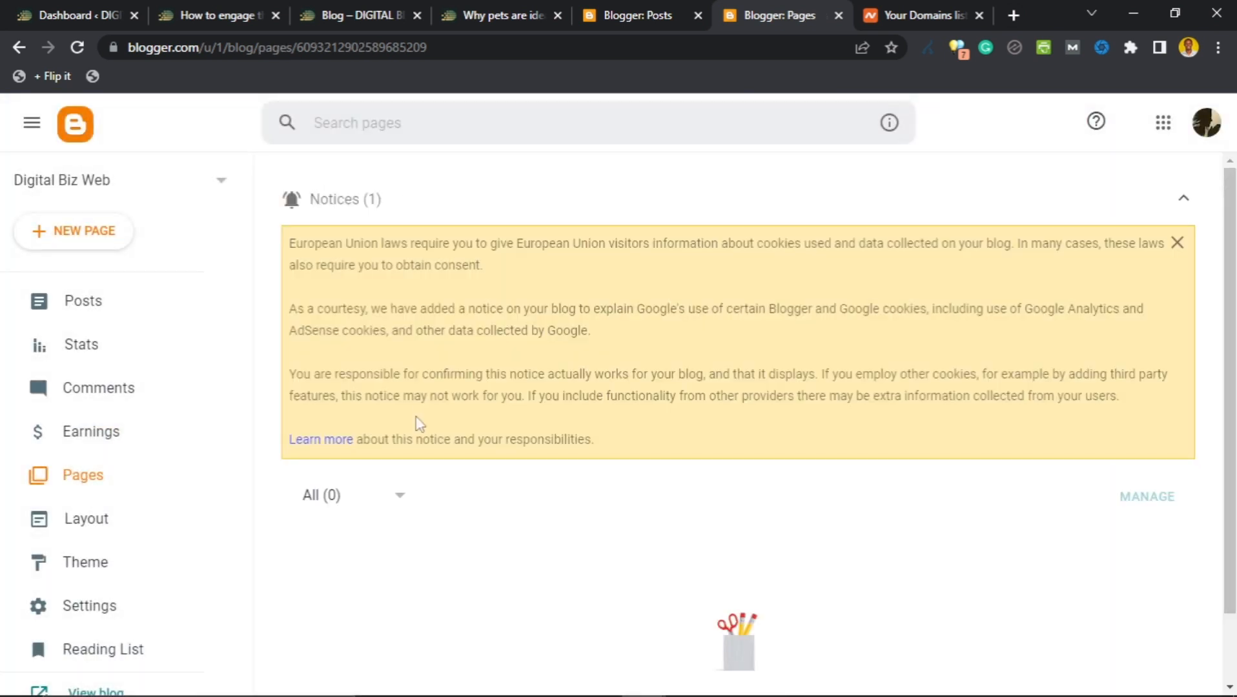
scroll(413, 426, down, 1)
scroll(409, 436, up, 1)
scroll(409, 446, down, 1)
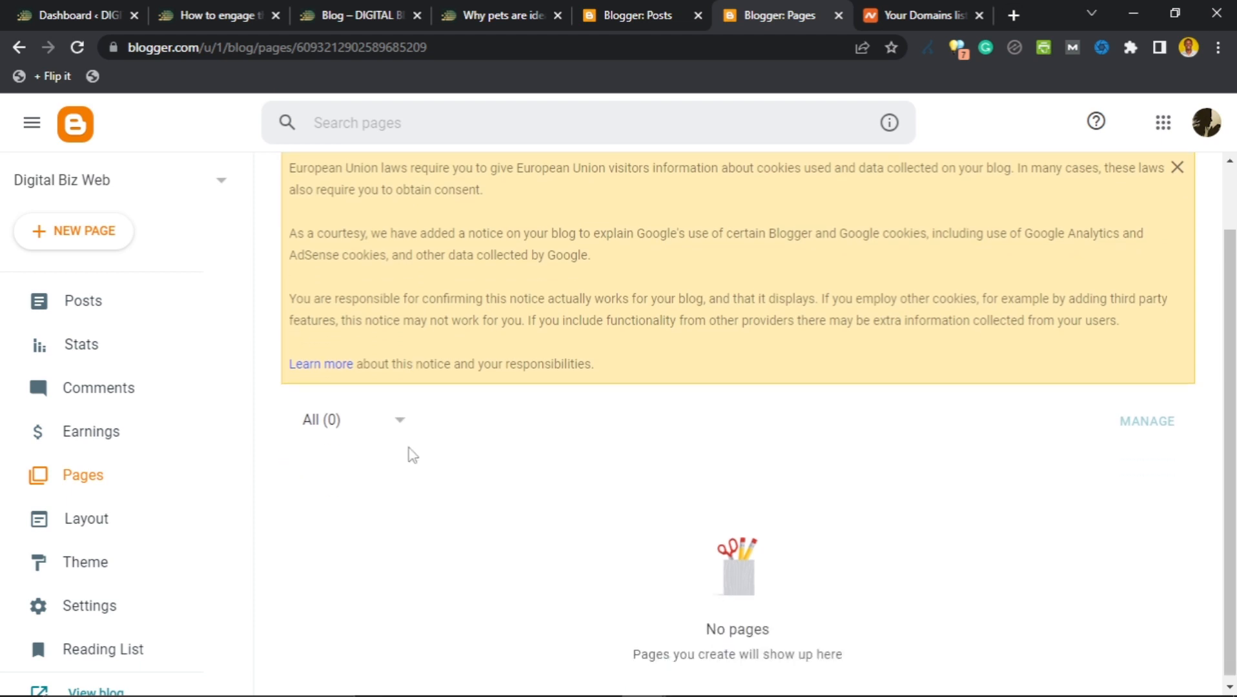
click(401, 430)
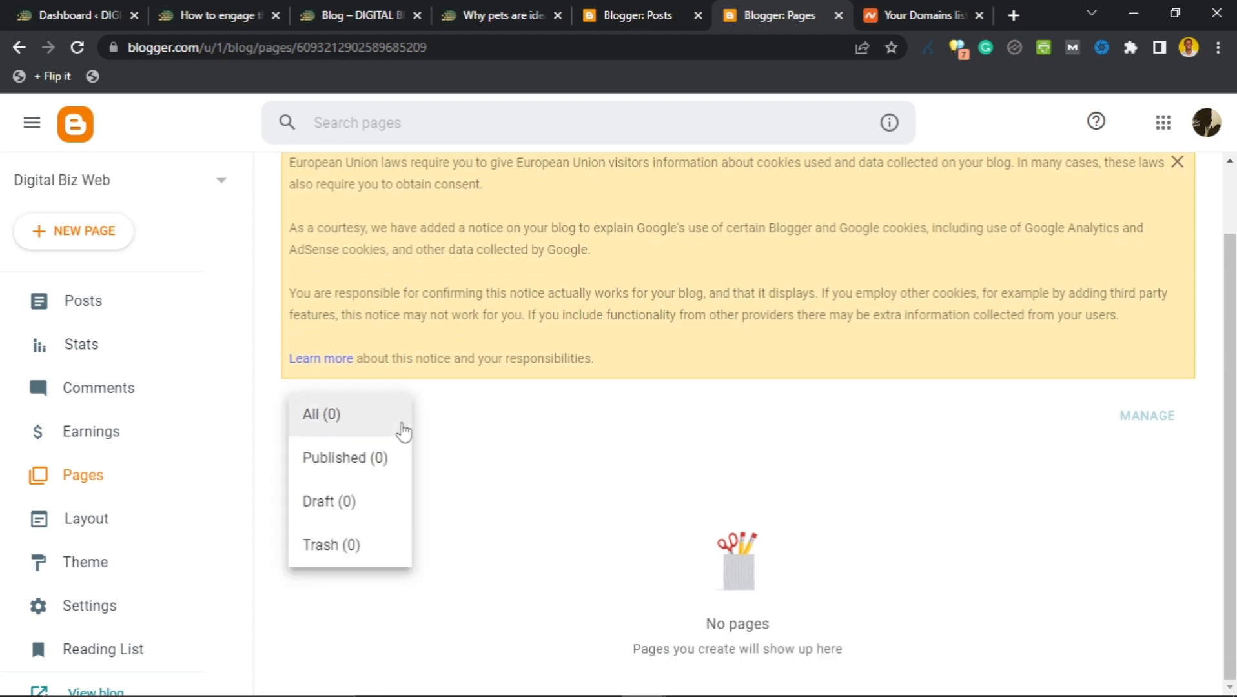
click(465, 491)
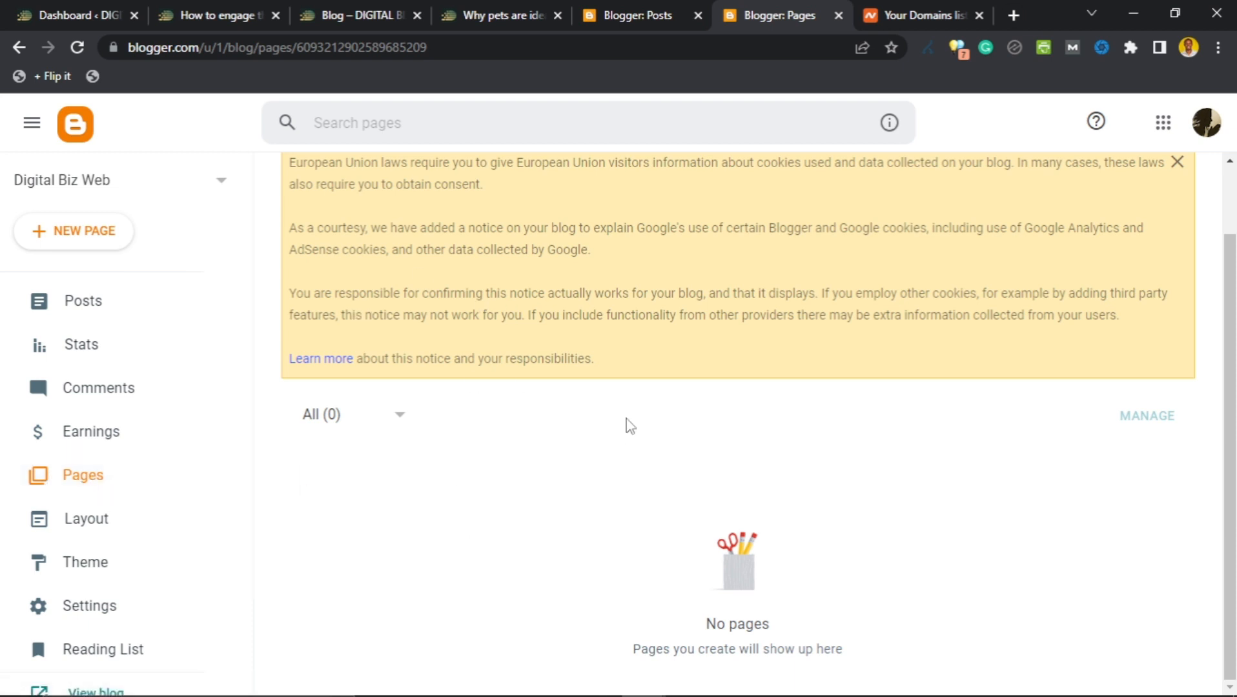
Create a new page titled 'Contact Us'.
click(84, 232)
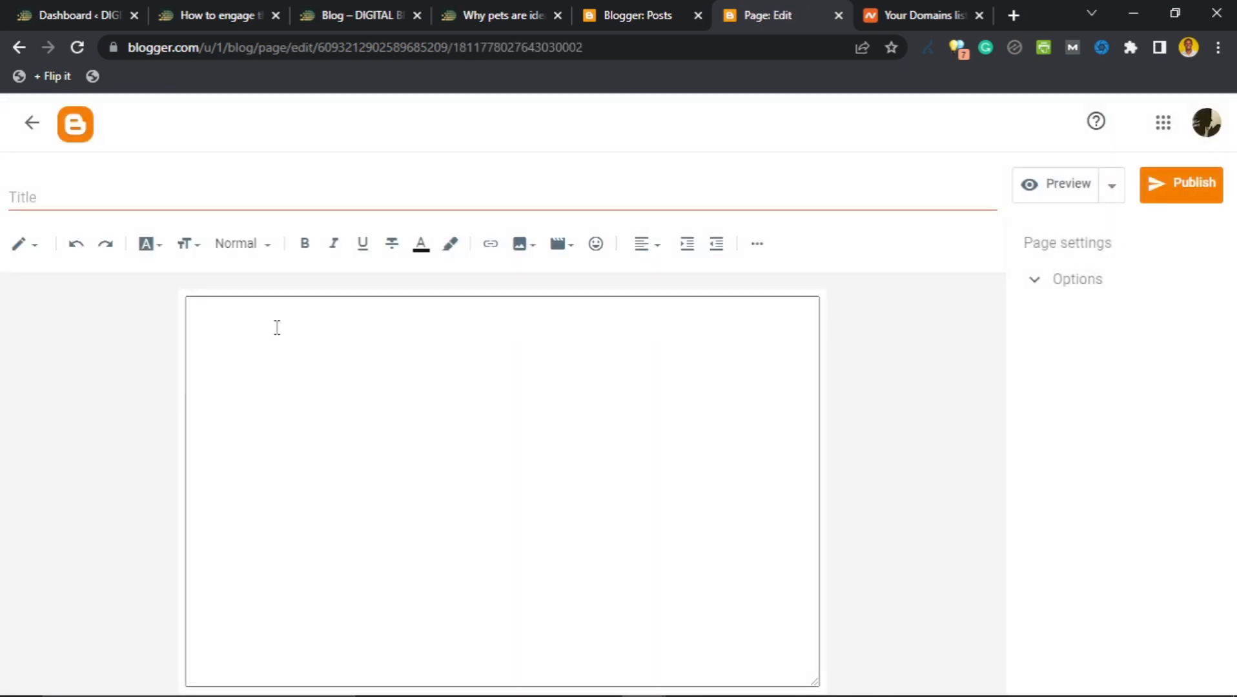
click(374, 202)
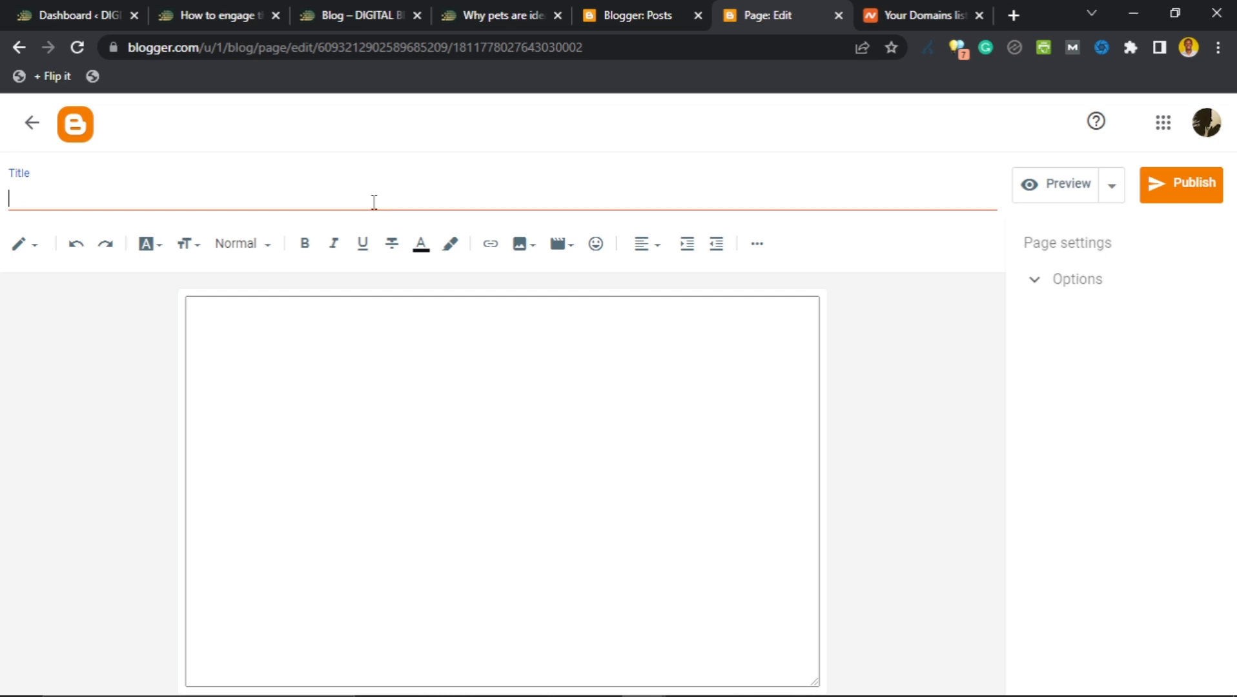
text(Cont)
text(act )
text(U)
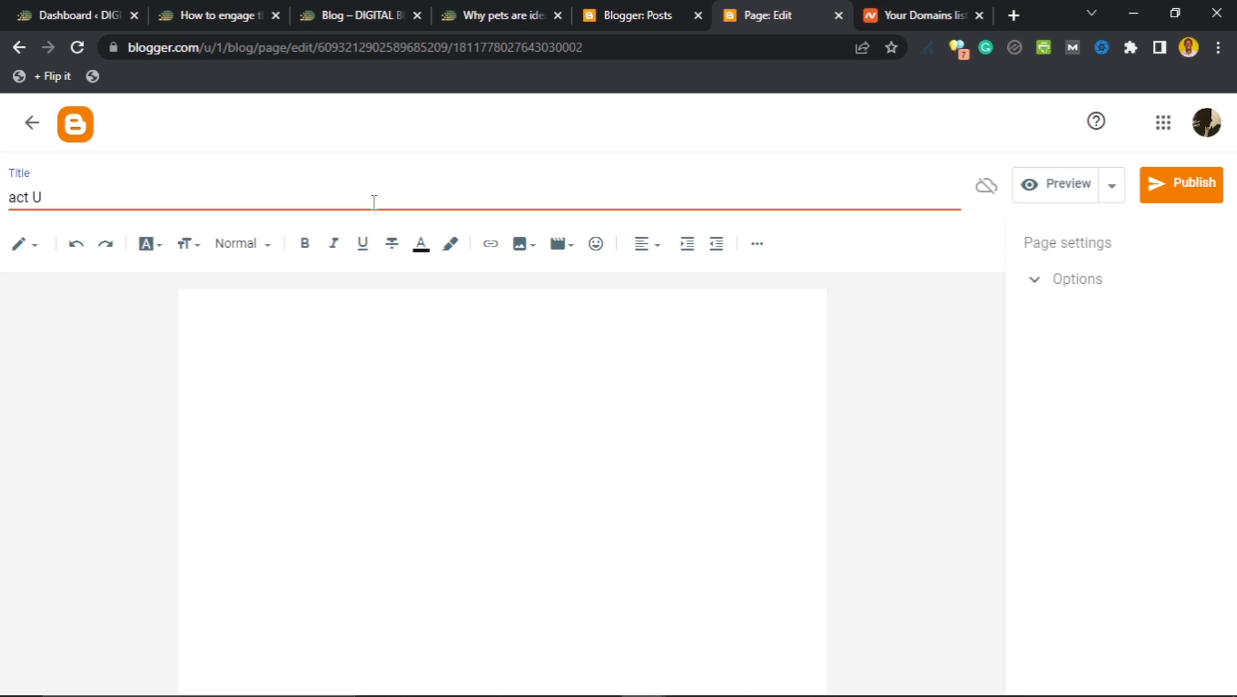
key(ctrl+a)
text(Contact Us)
Write 'Feel free to contact me using the email below.' plus a contact e-mail, then preview.
click(419, 364)
text(Fre)
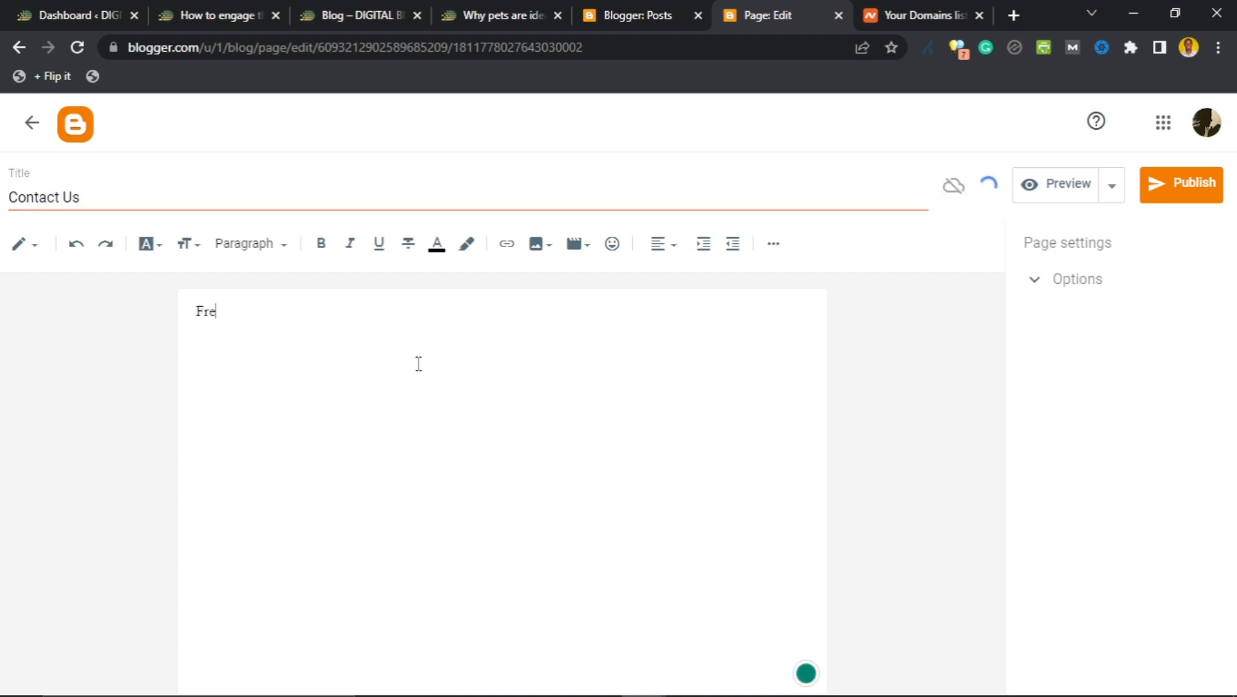
text(el free to conta)
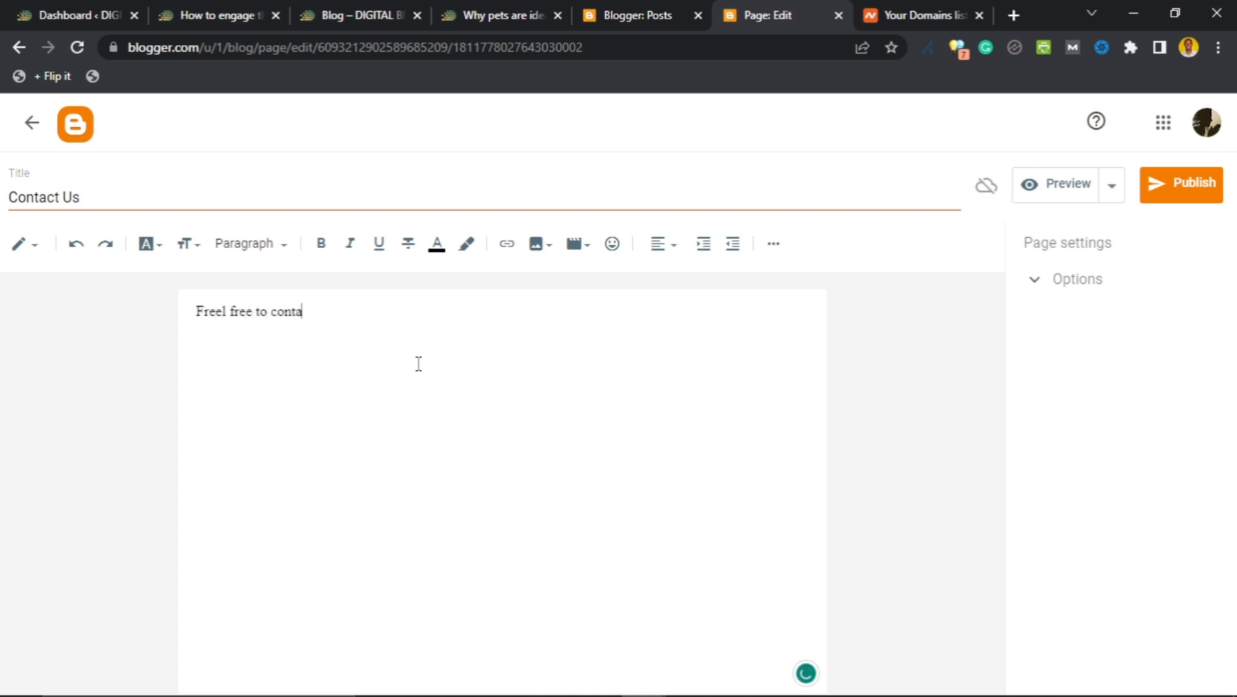
text(ct me using the emai)
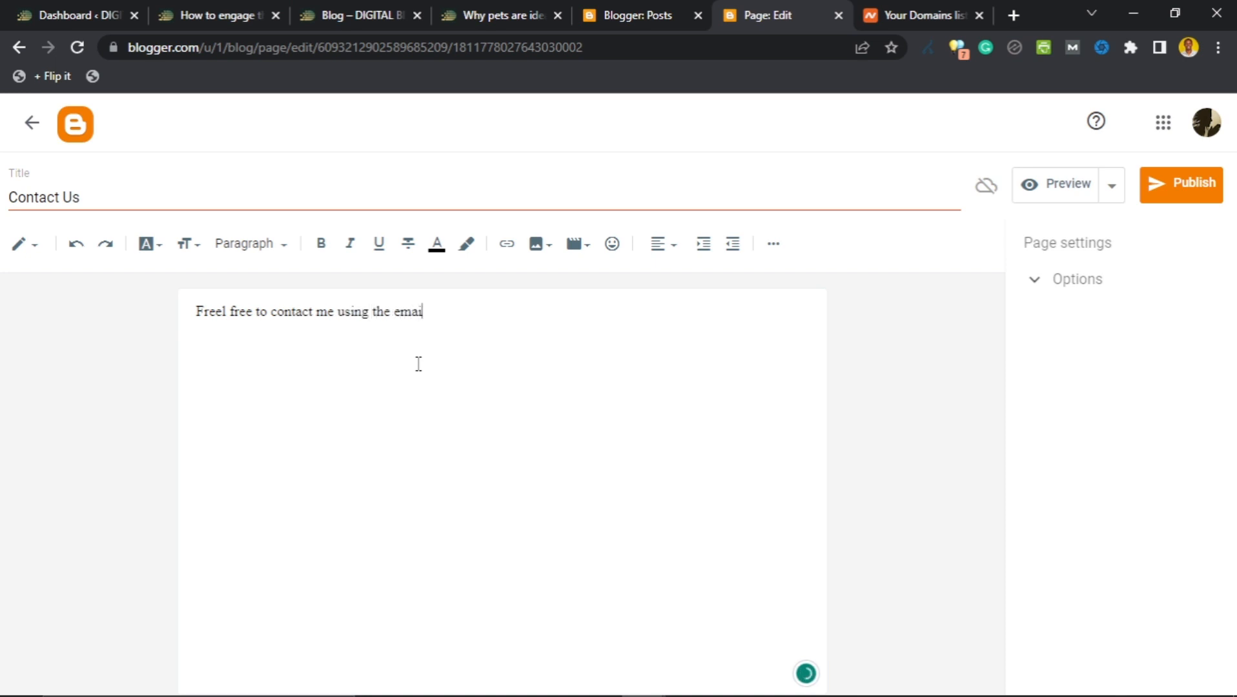
text(l below.  so)
text(meo)
text(ne@s)
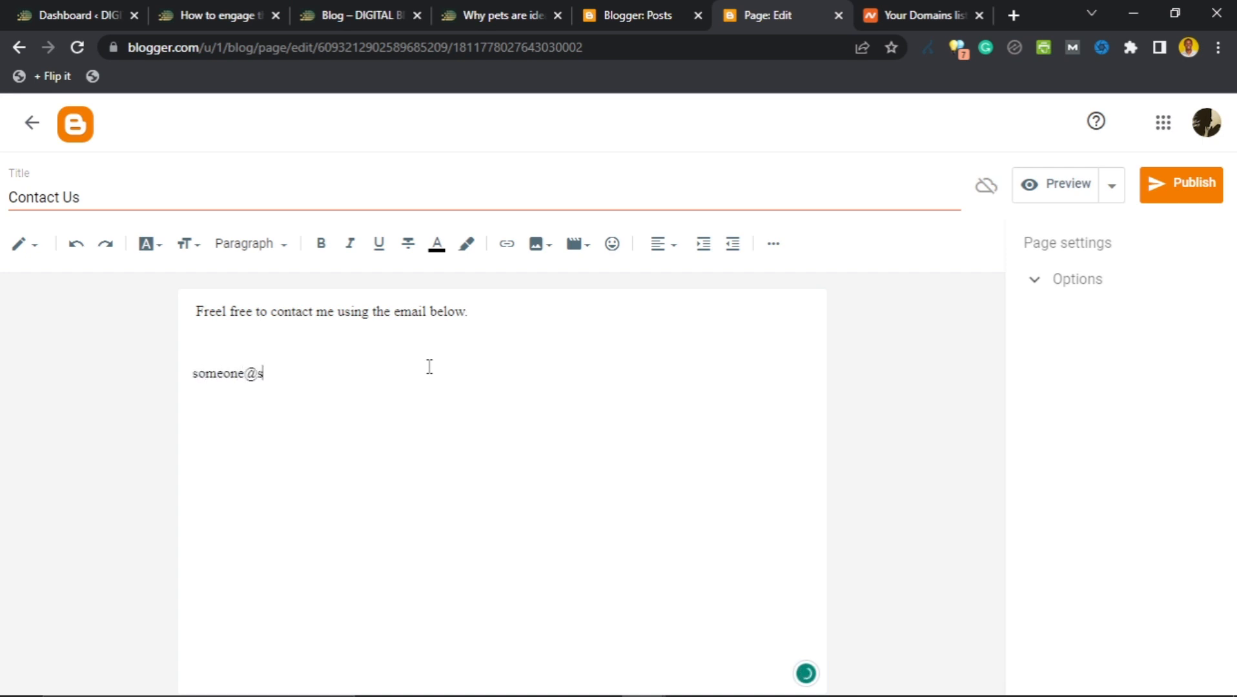
text(eomeon)
key(BackSpace)
key(BackSpace)
text(mywebsite.com)
mouse_move(222, 312)
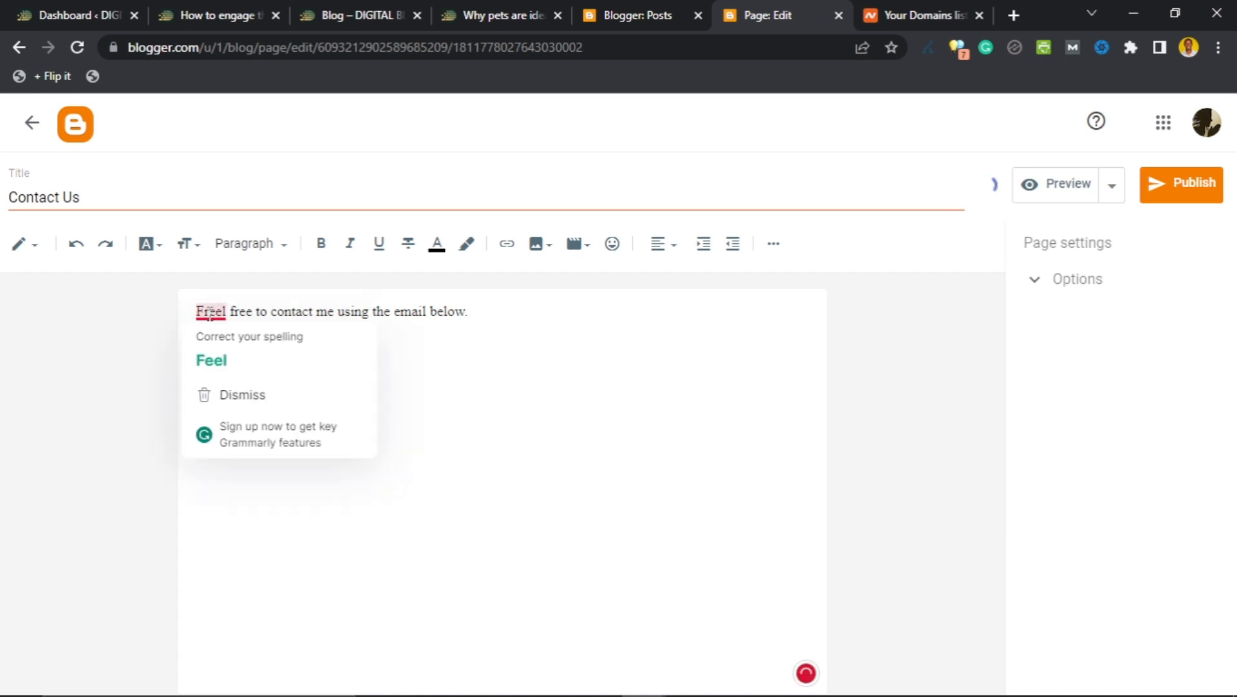
click(207, 361)
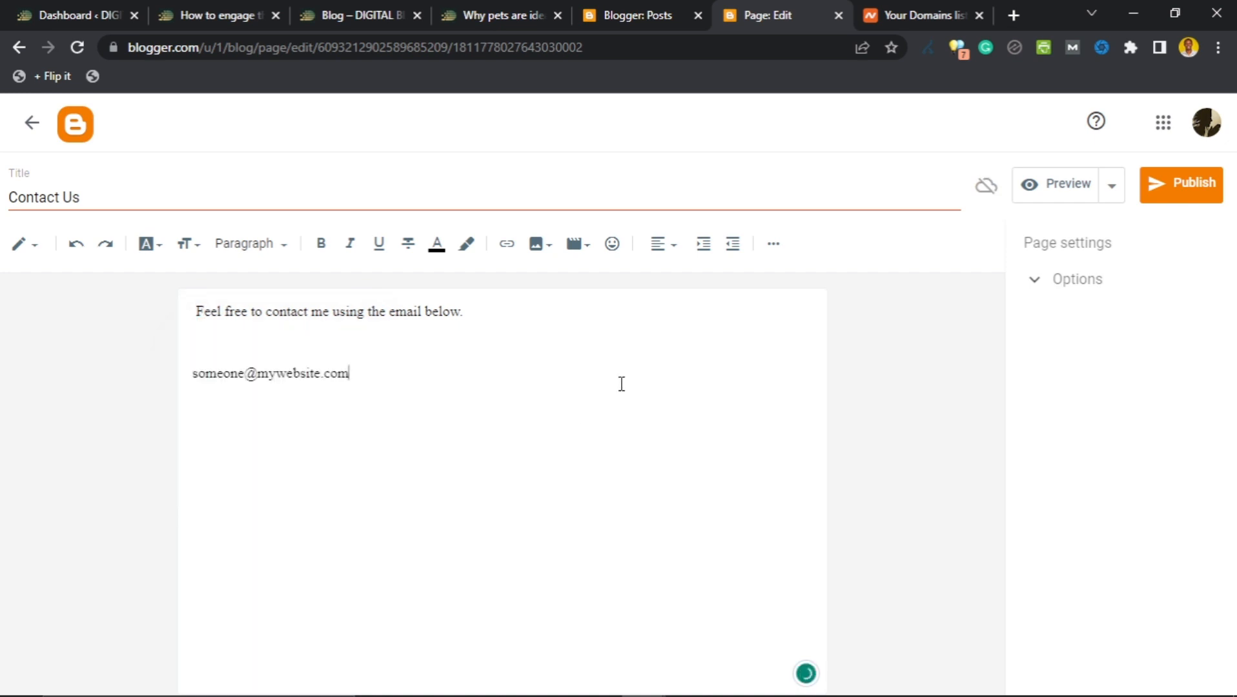
click(1033, 281)
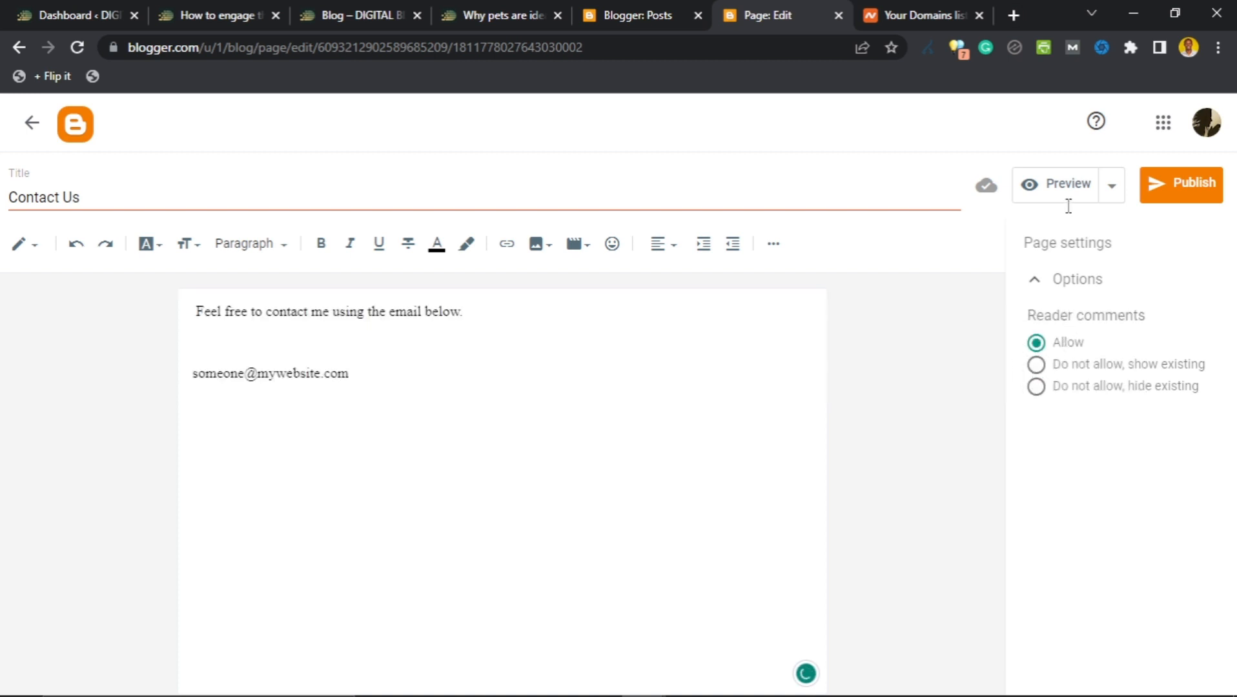
click(1039, 183)
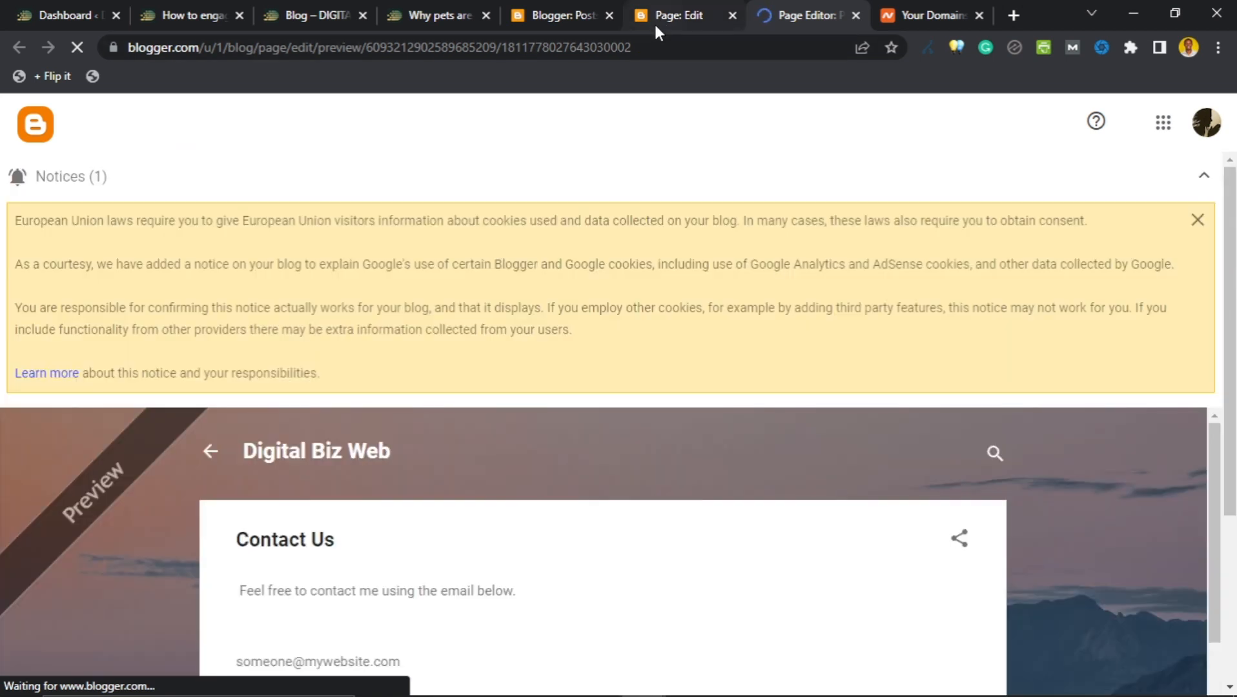
Upload the Digital Biz Web Newsletter image and insert it below the Contact Us intro sentence.
click(660, 18)
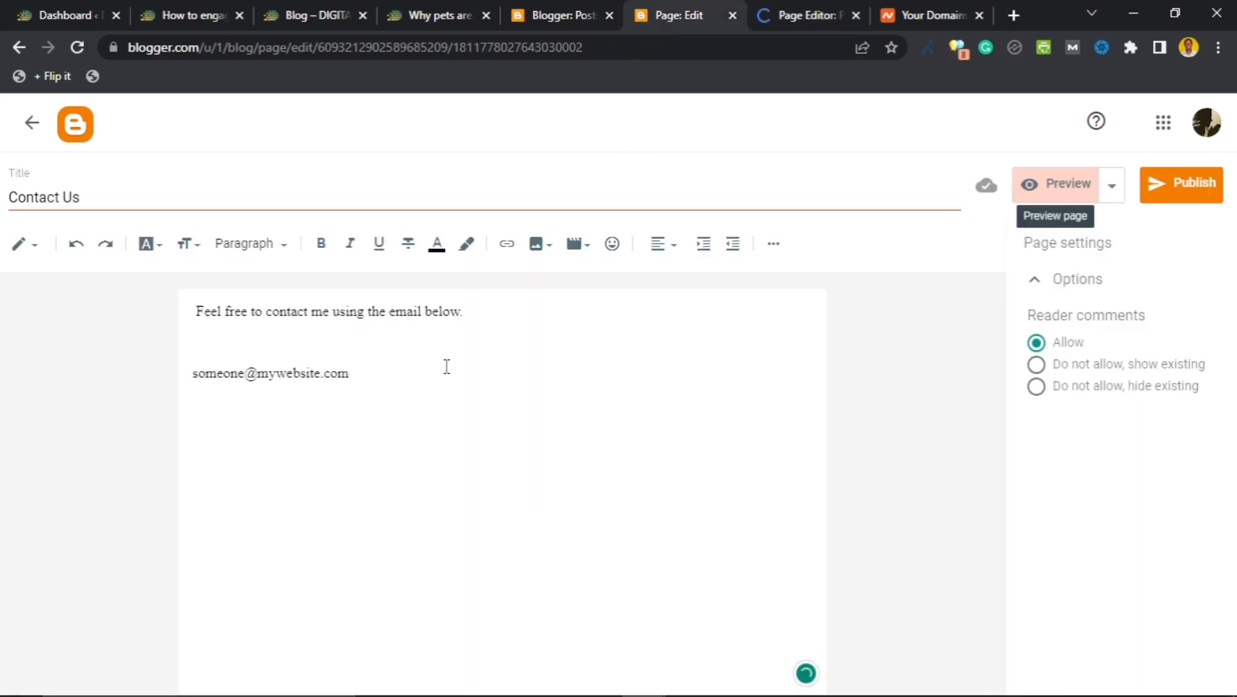
click(541, 250)
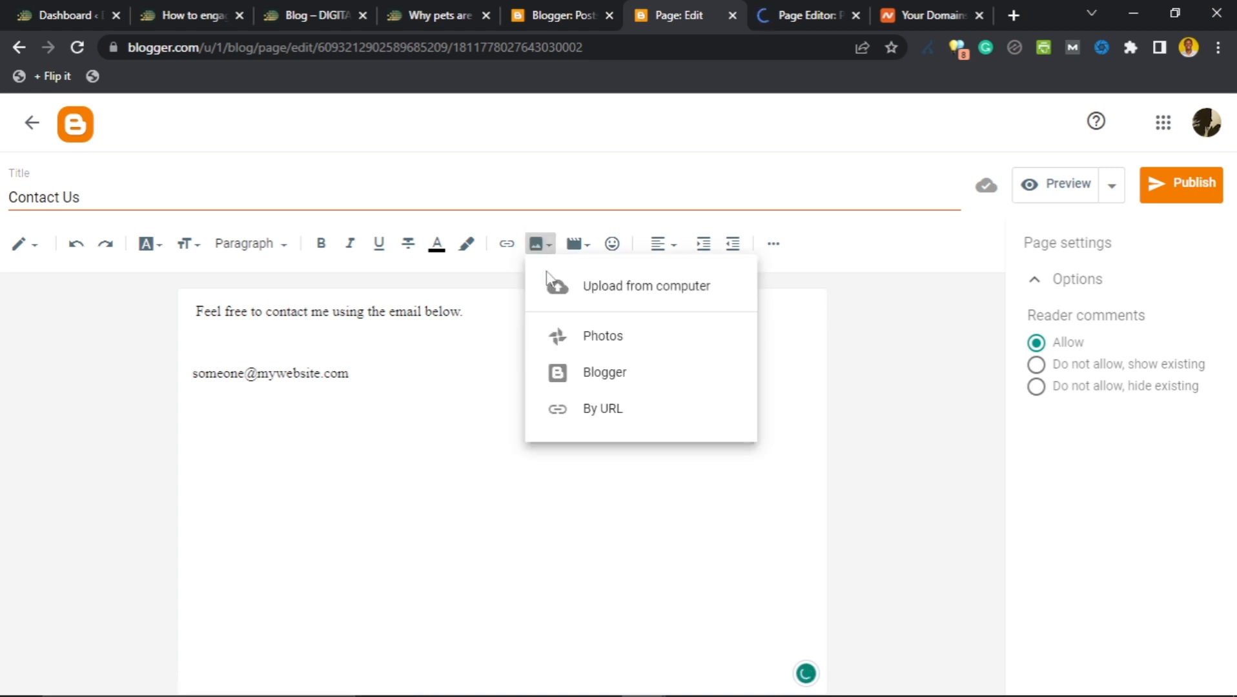
click(593, 292)
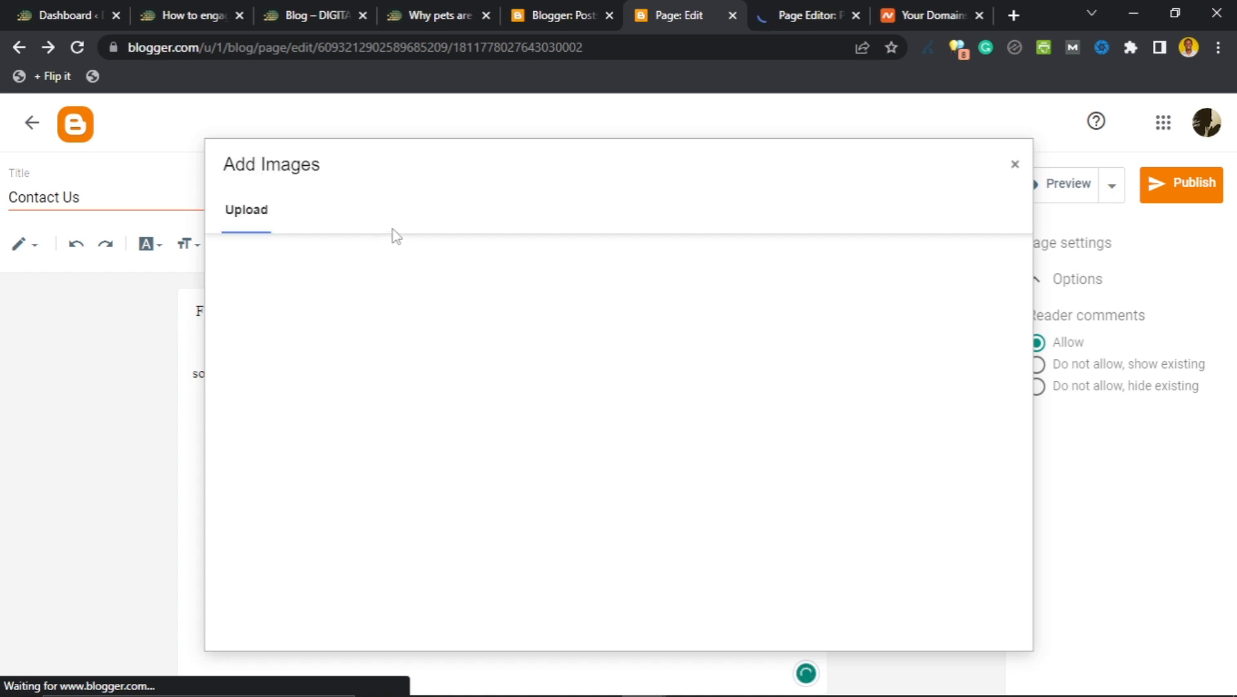
click(284, 266)
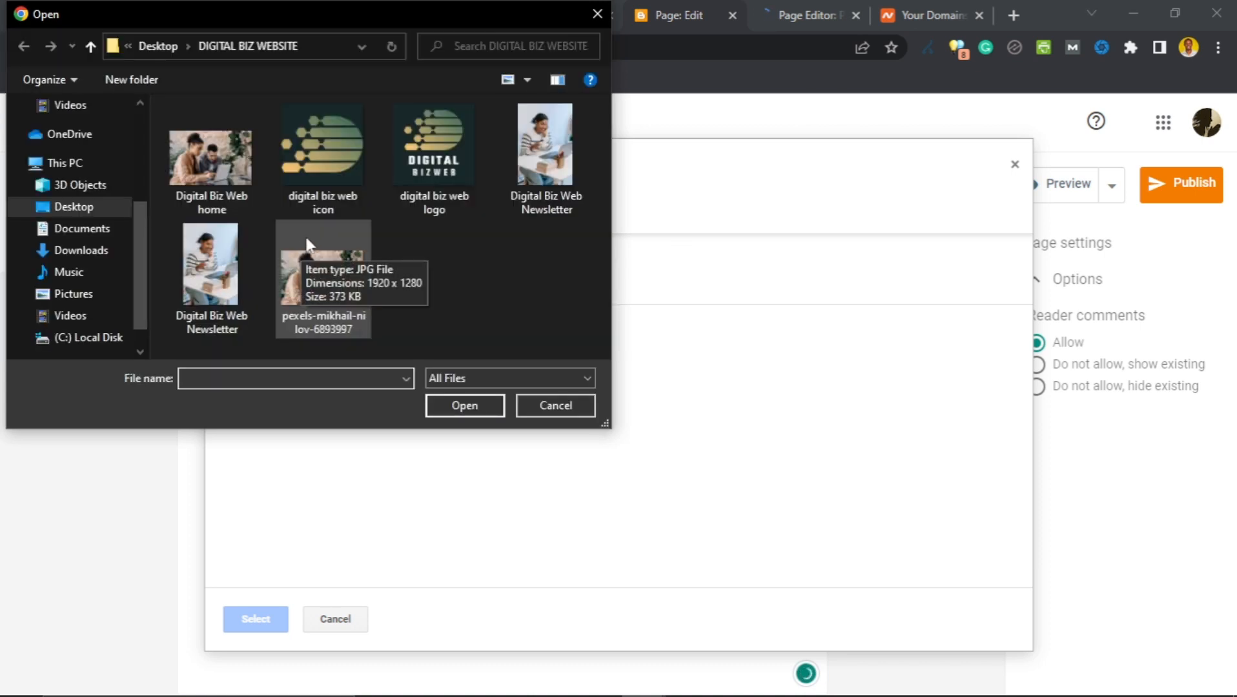
click(538, 148)
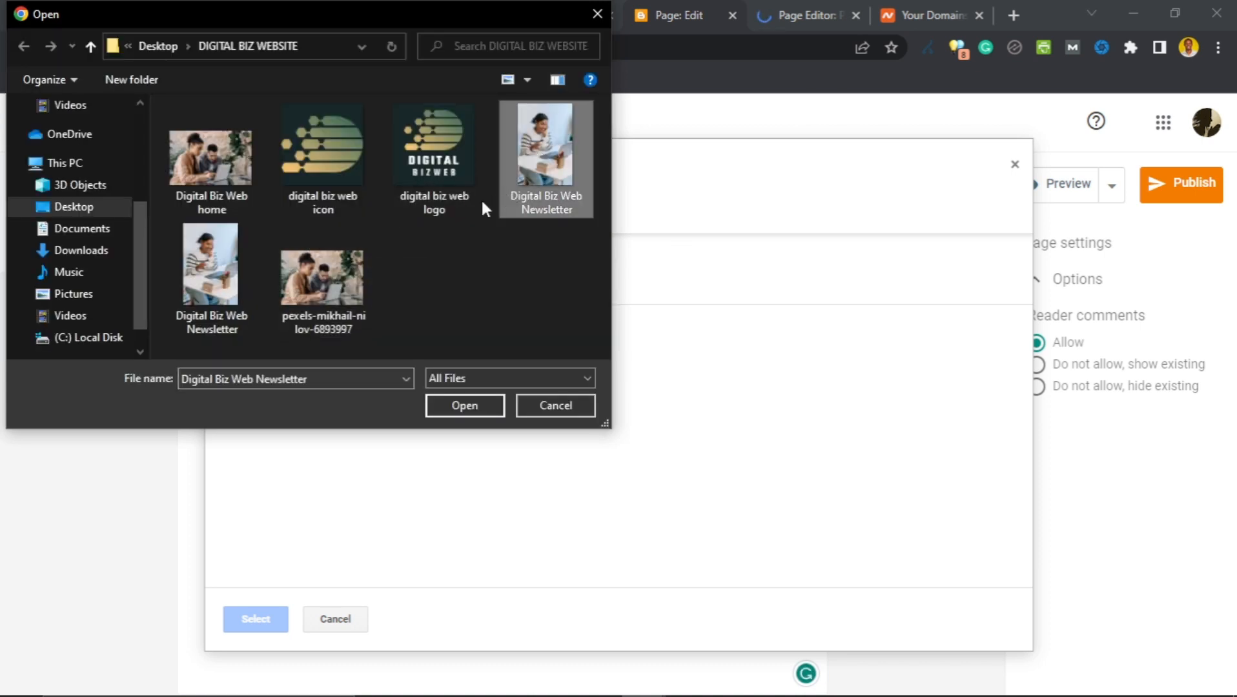
click(449, 408)
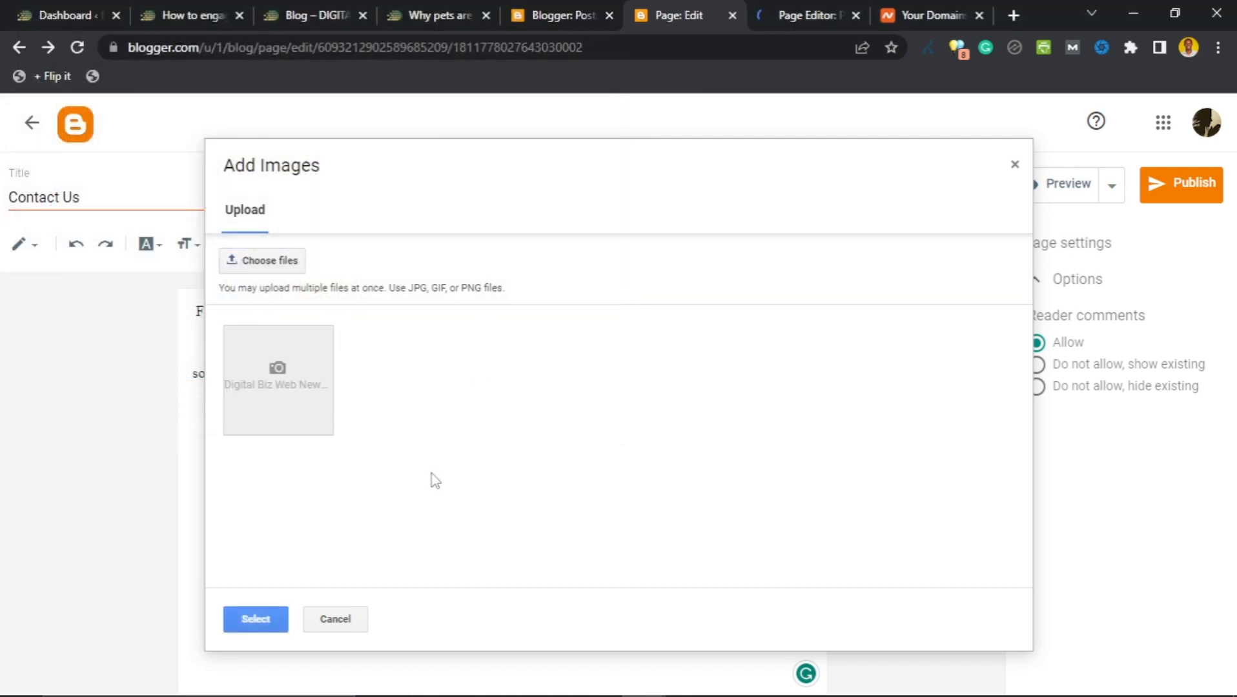
click(273, 621)
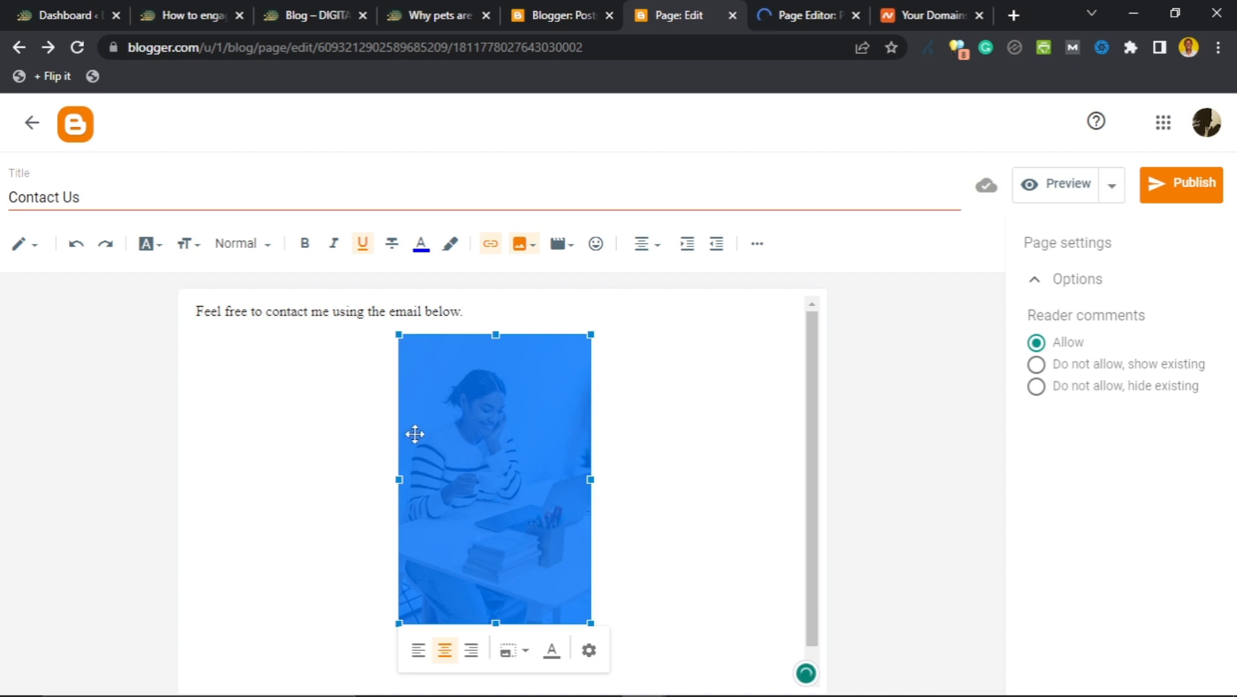
scroll(415, 434, down, 1)
click(614, 528)
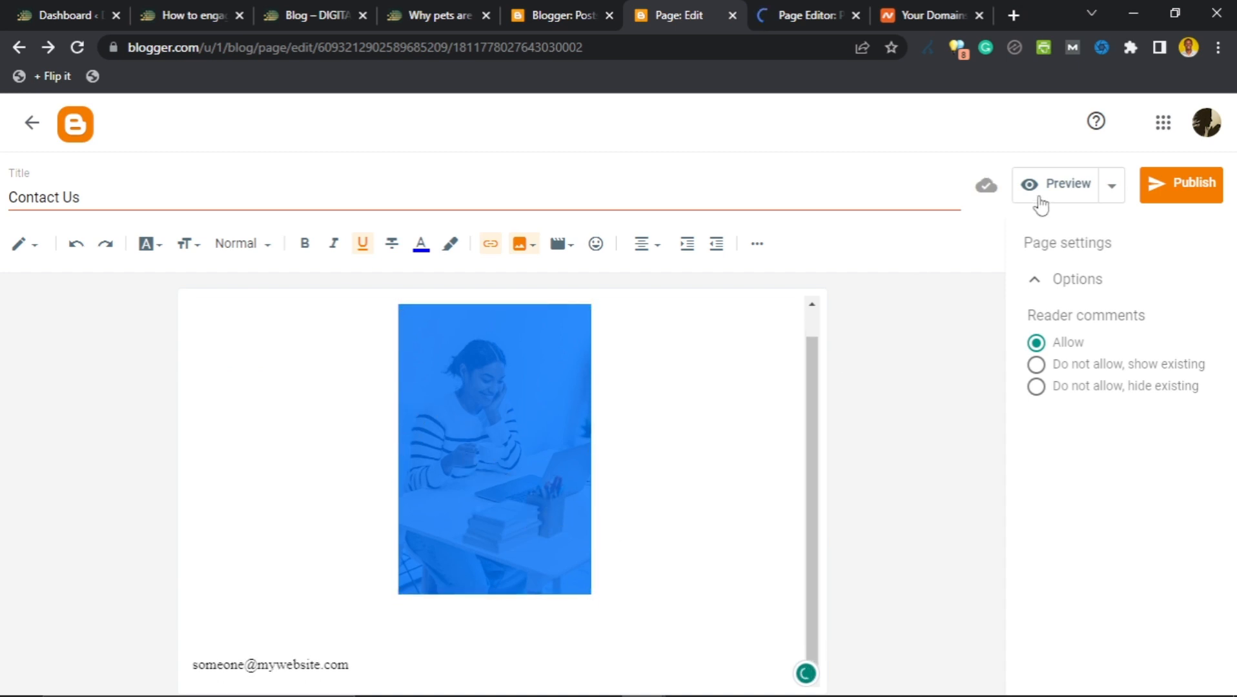
click(1059, 186)
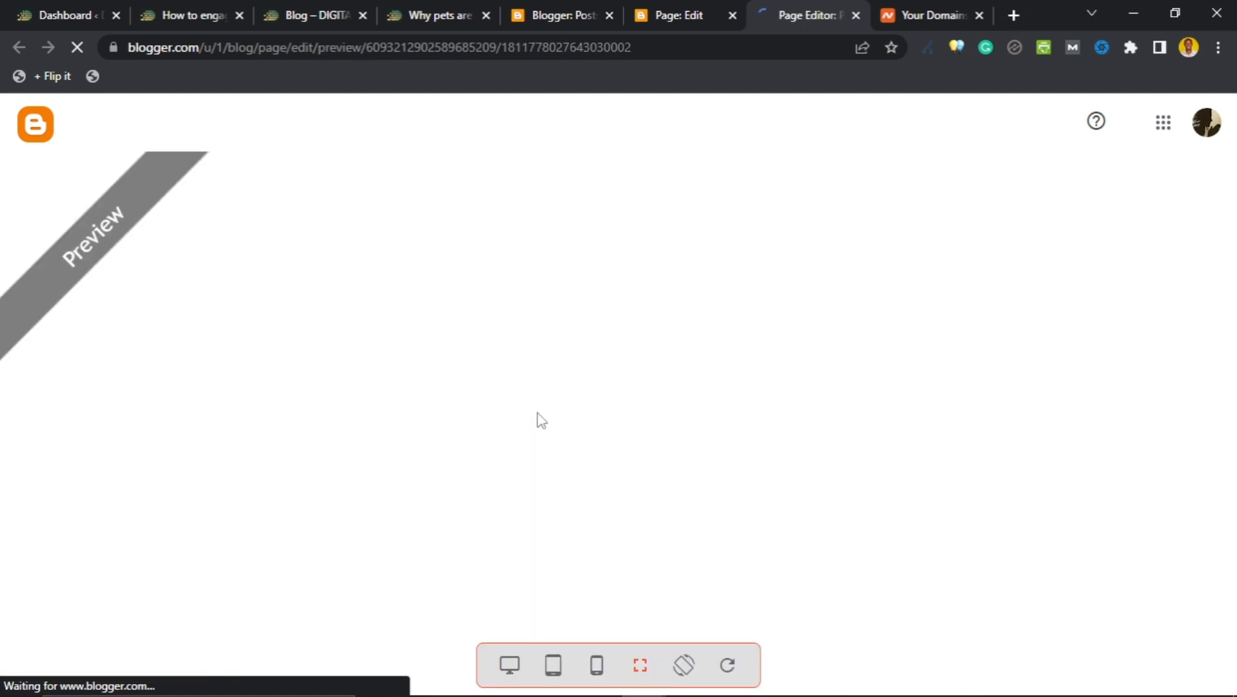
scroll(592, 368, down, 5)
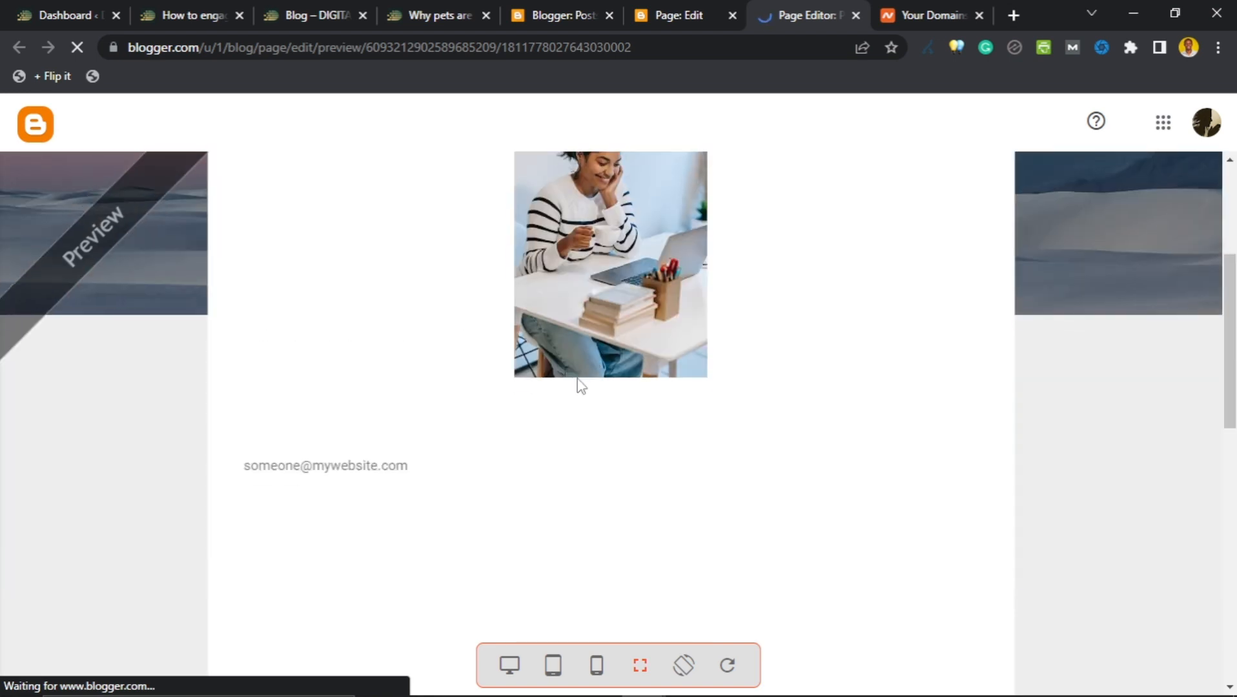
scroll(609, 373, down, 2)
scroll(612, 381, up, 1)
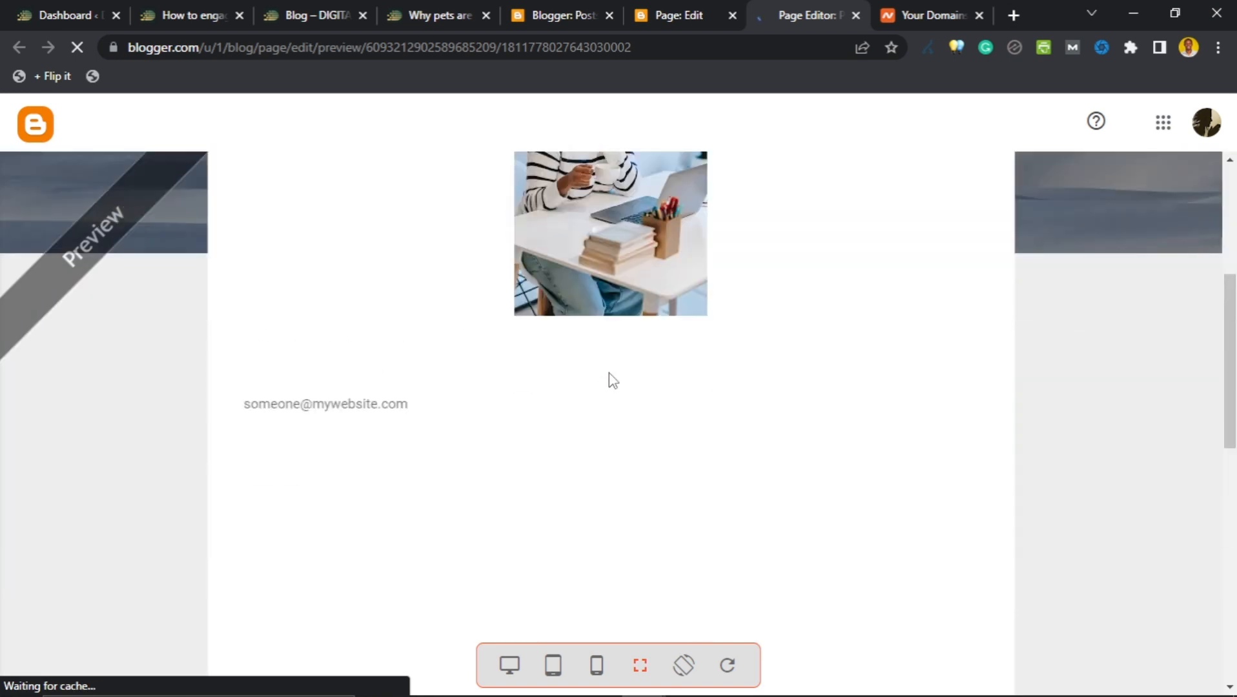
click(671, 13)
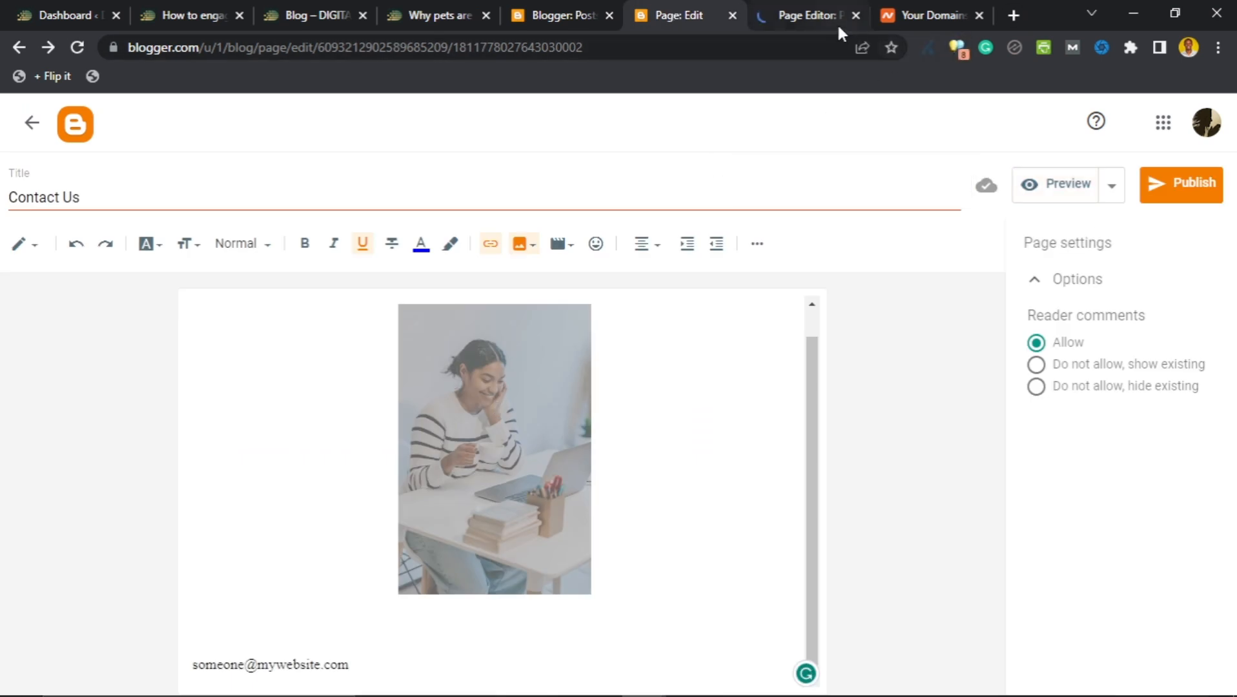
click(855, 14)
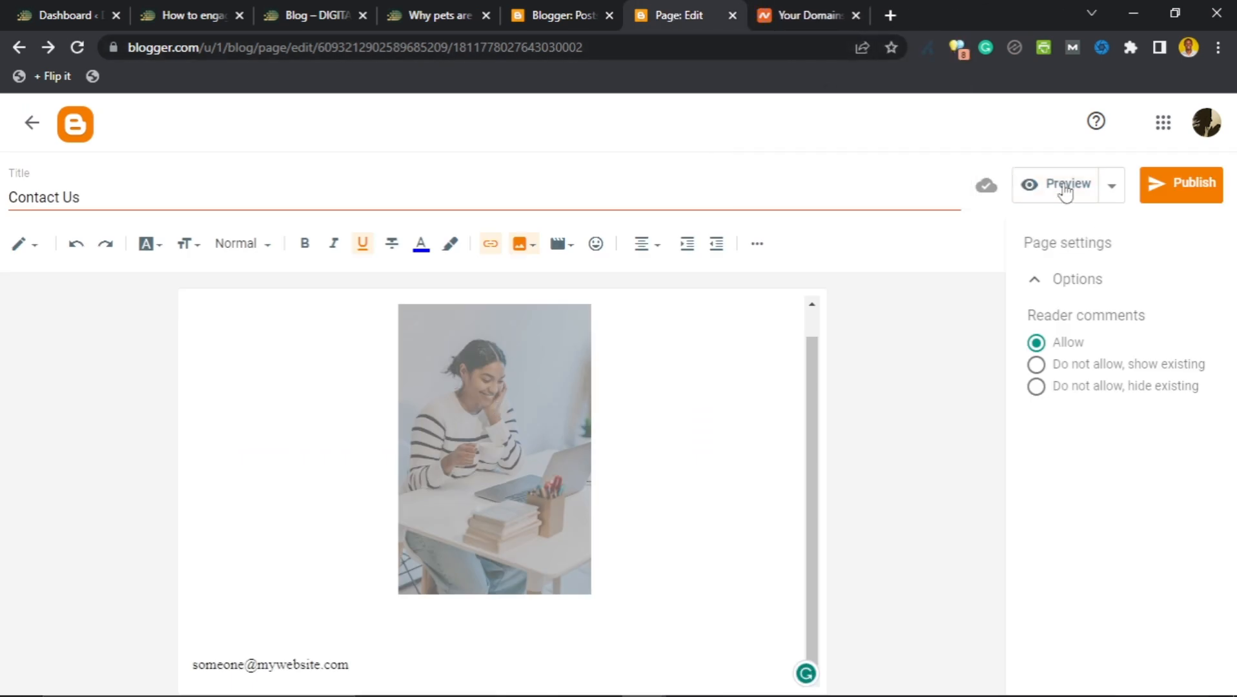
Publish the Contact Us page, then go to the blog's gadget Layout page.
click(1188, 187)
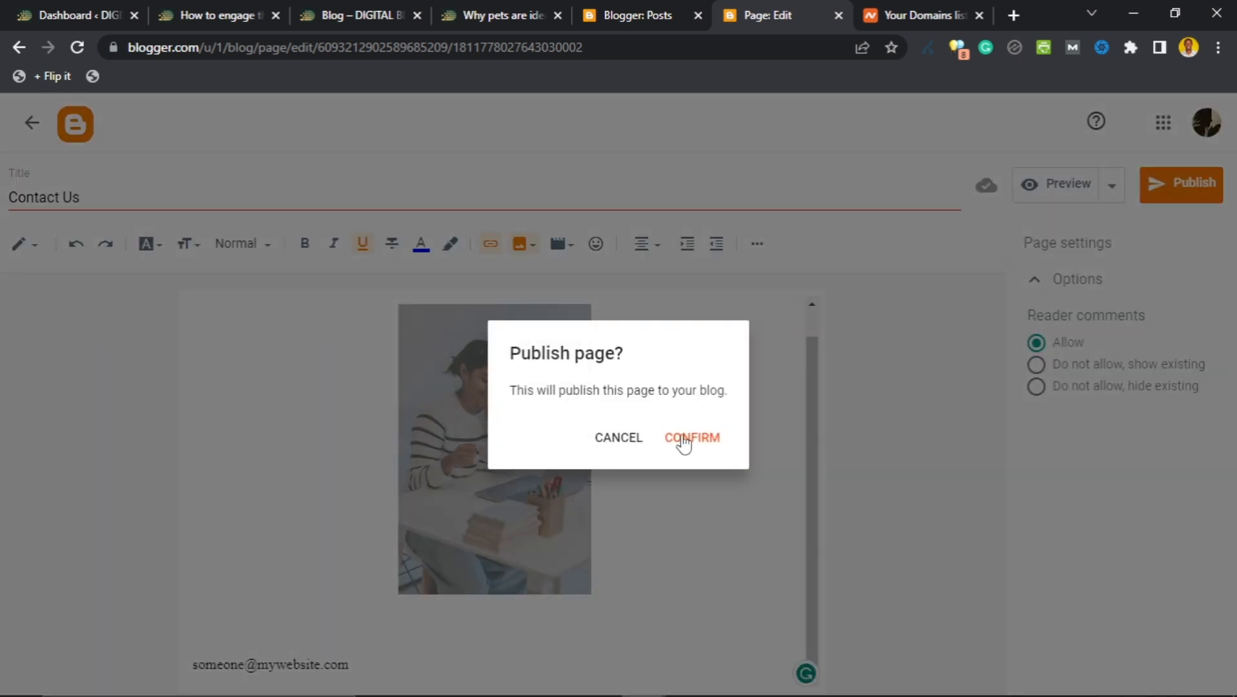
click(684, 441)
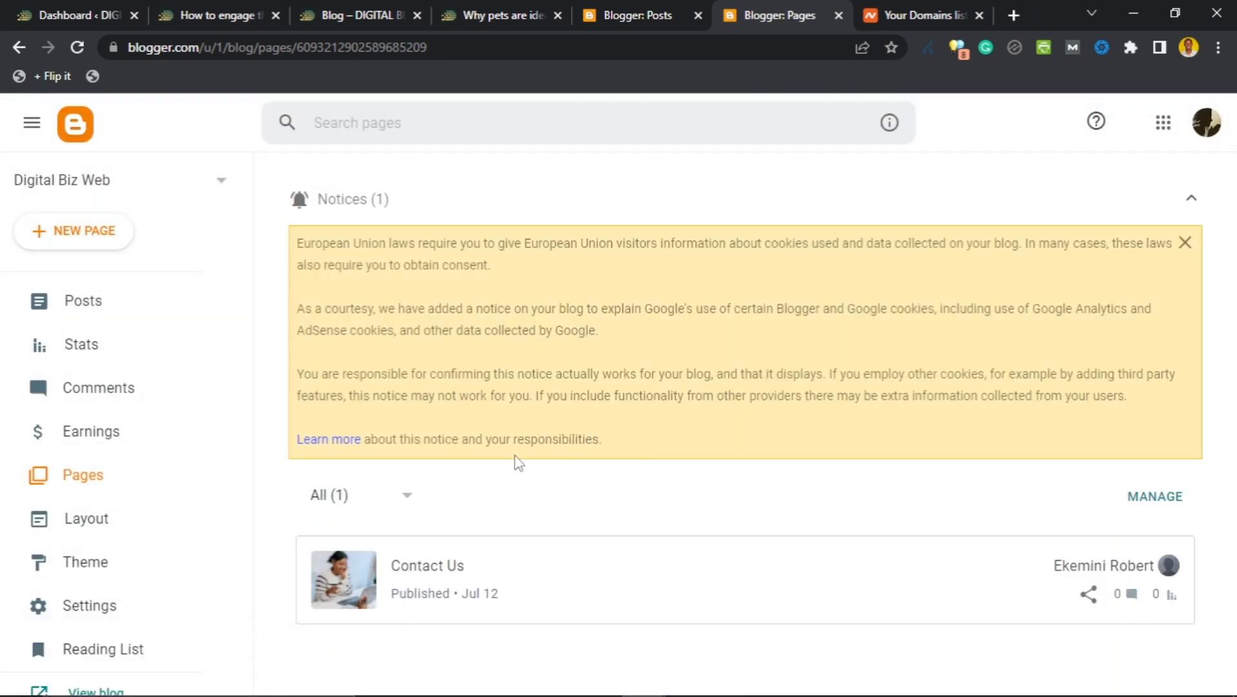
click(69, 542)
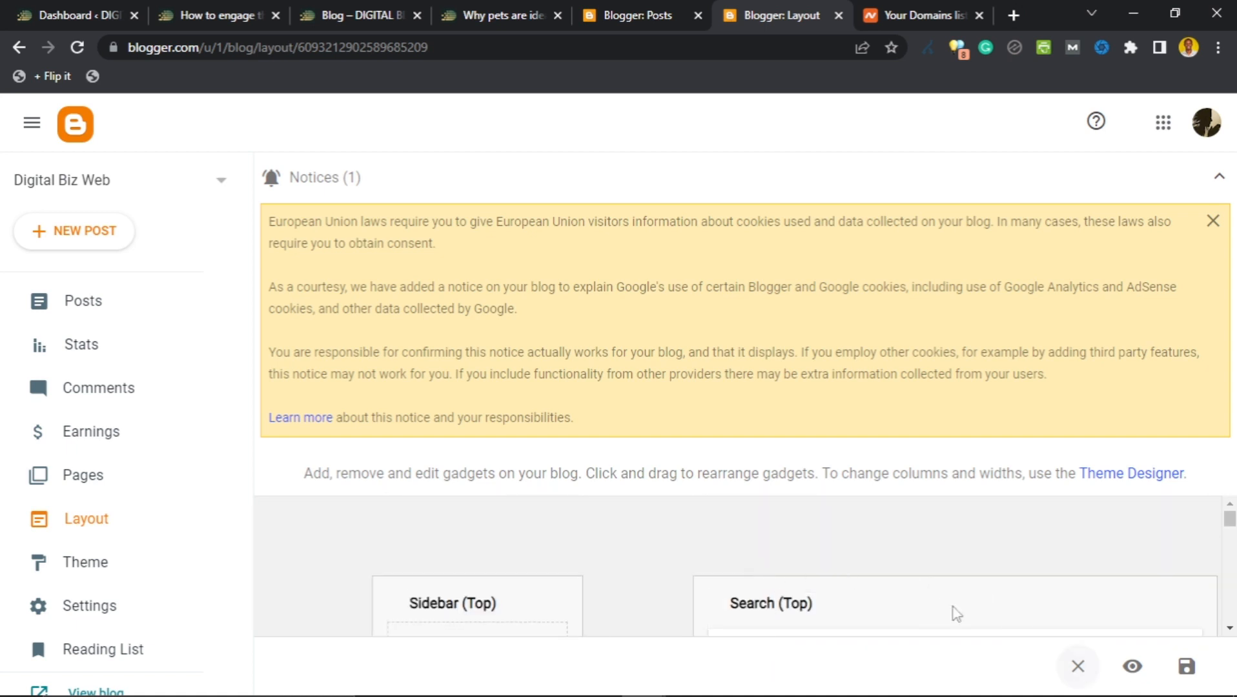
Look over the Layout page's gadget areas and dismiss the EU cookie notice.
scroll(618, 550, down, 1)
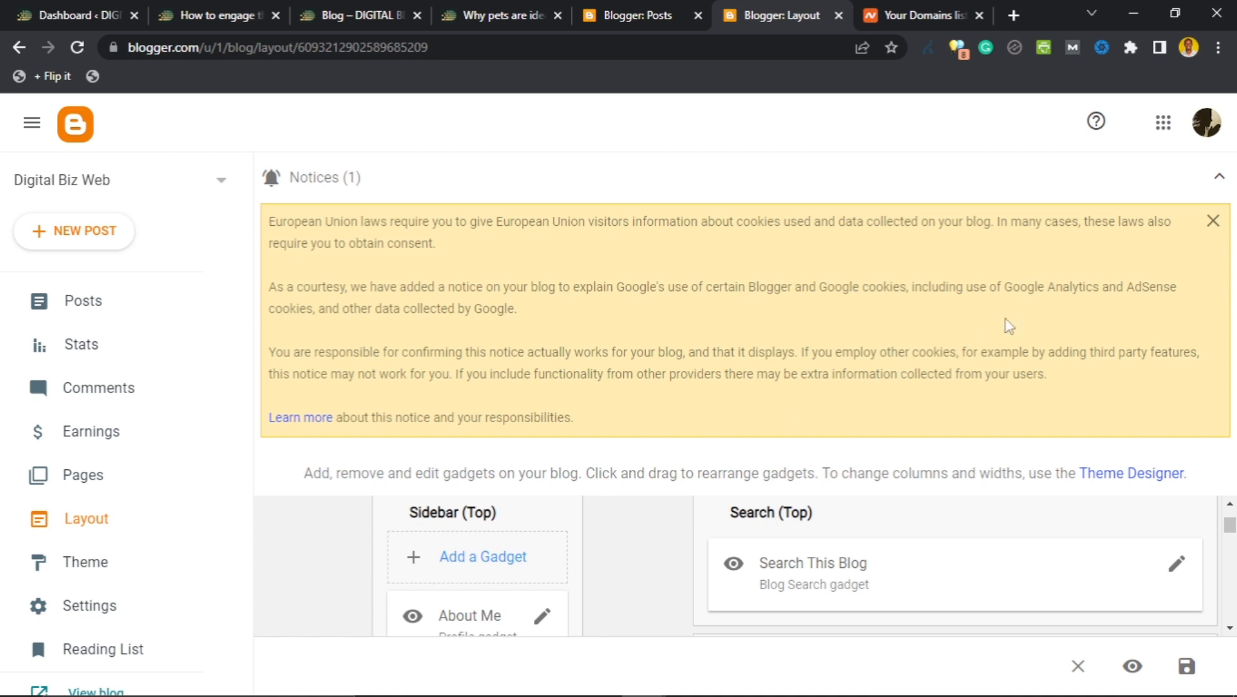
scroll(629, 526, up, 1)
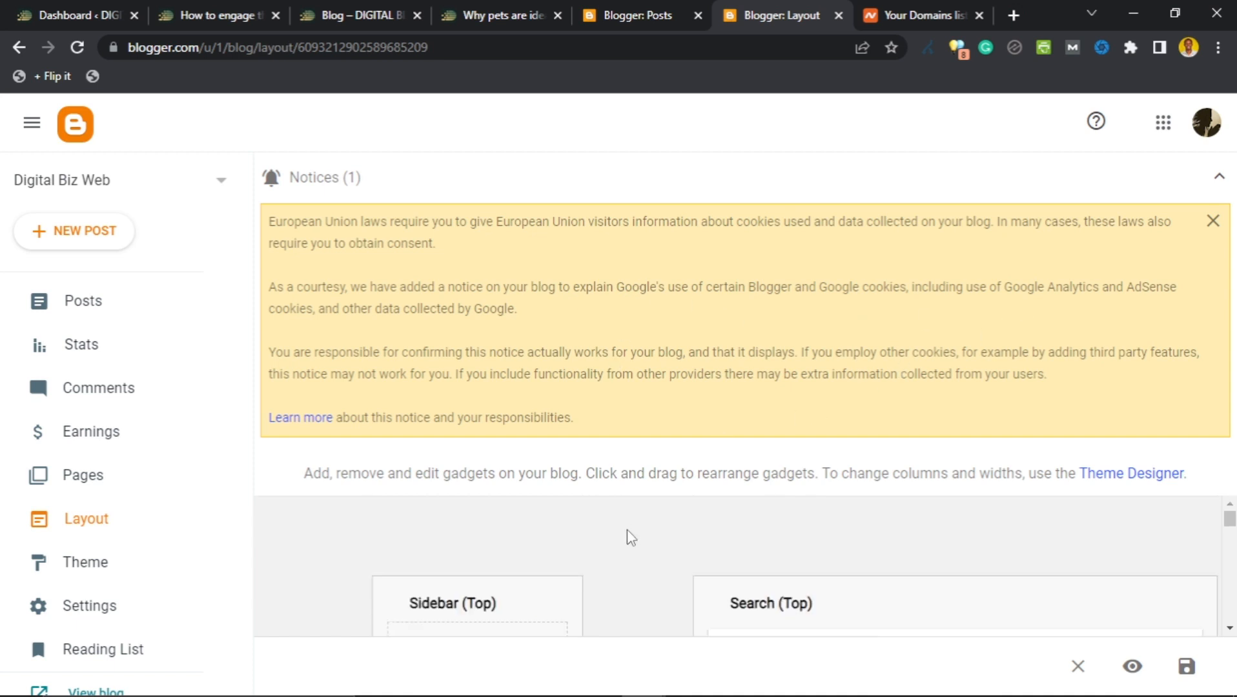
scroll(620, 534, down, 2)
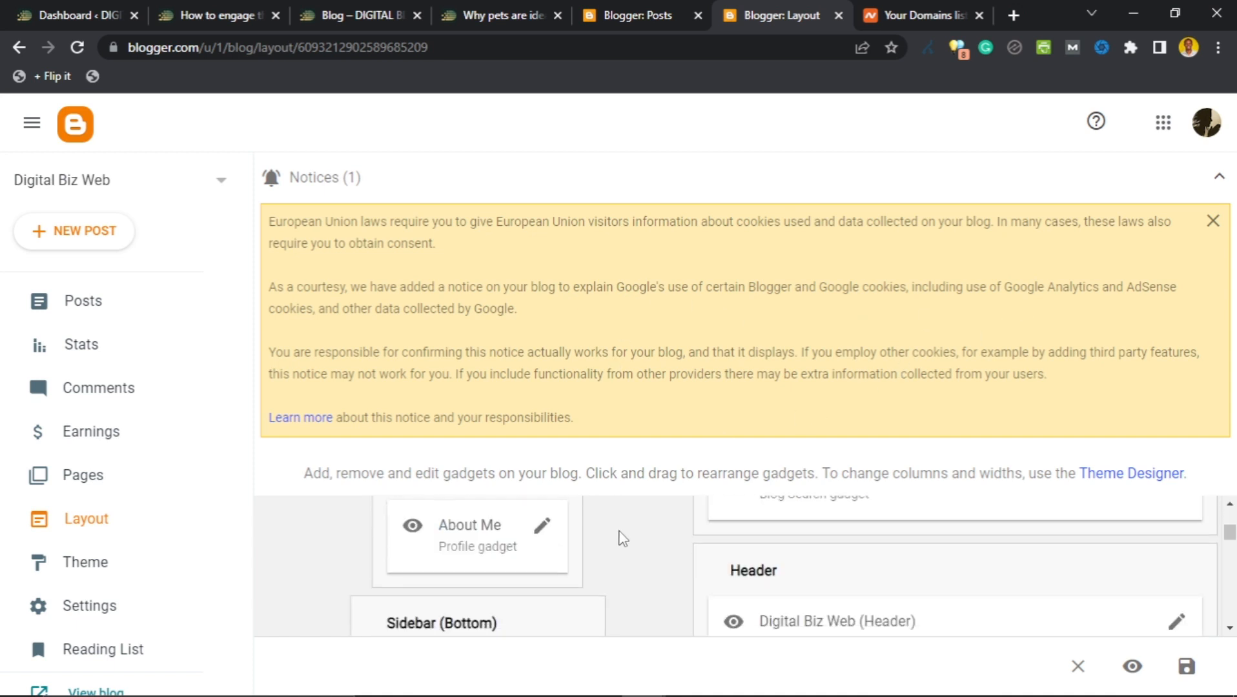
scroll(626, 540, down, 5)
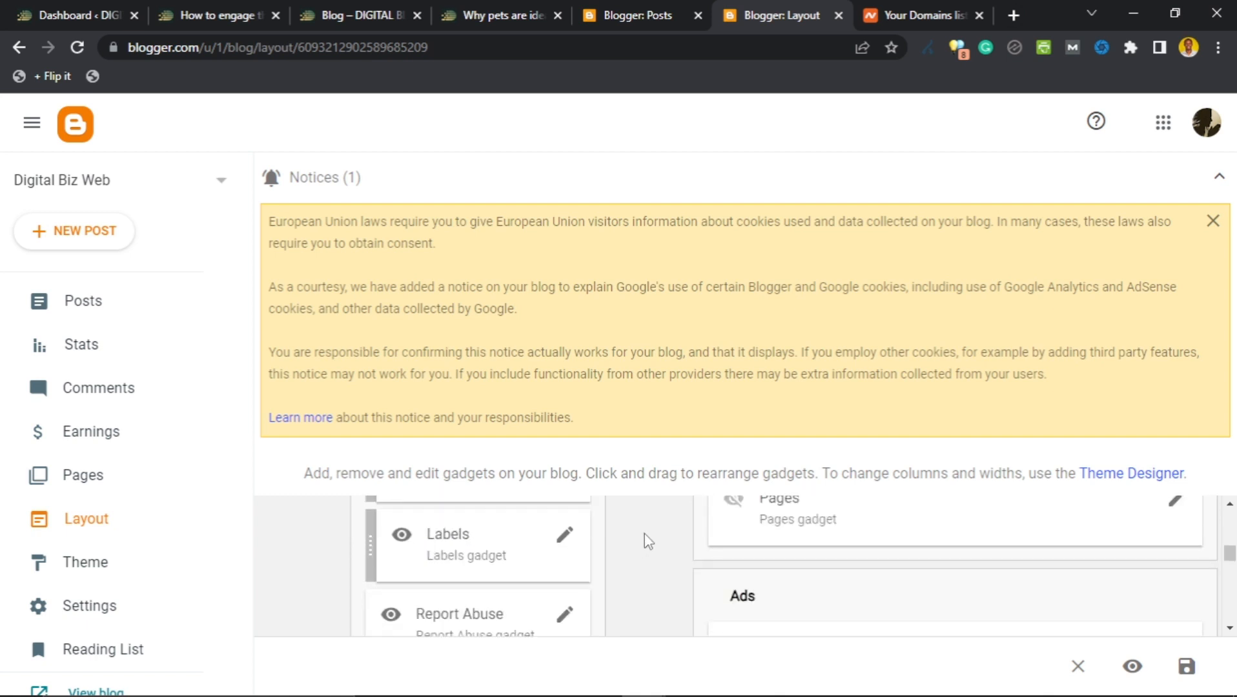
scroll(648, 541, down, 6)
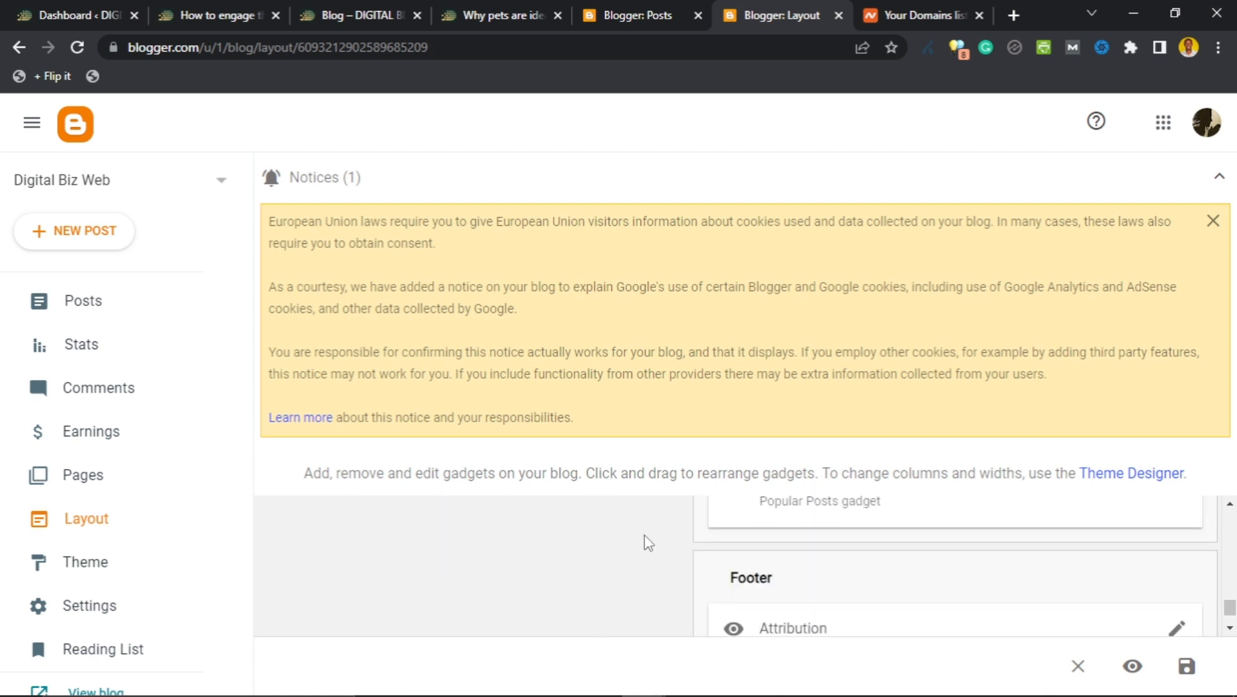
scroll(649, 548, up, 12)
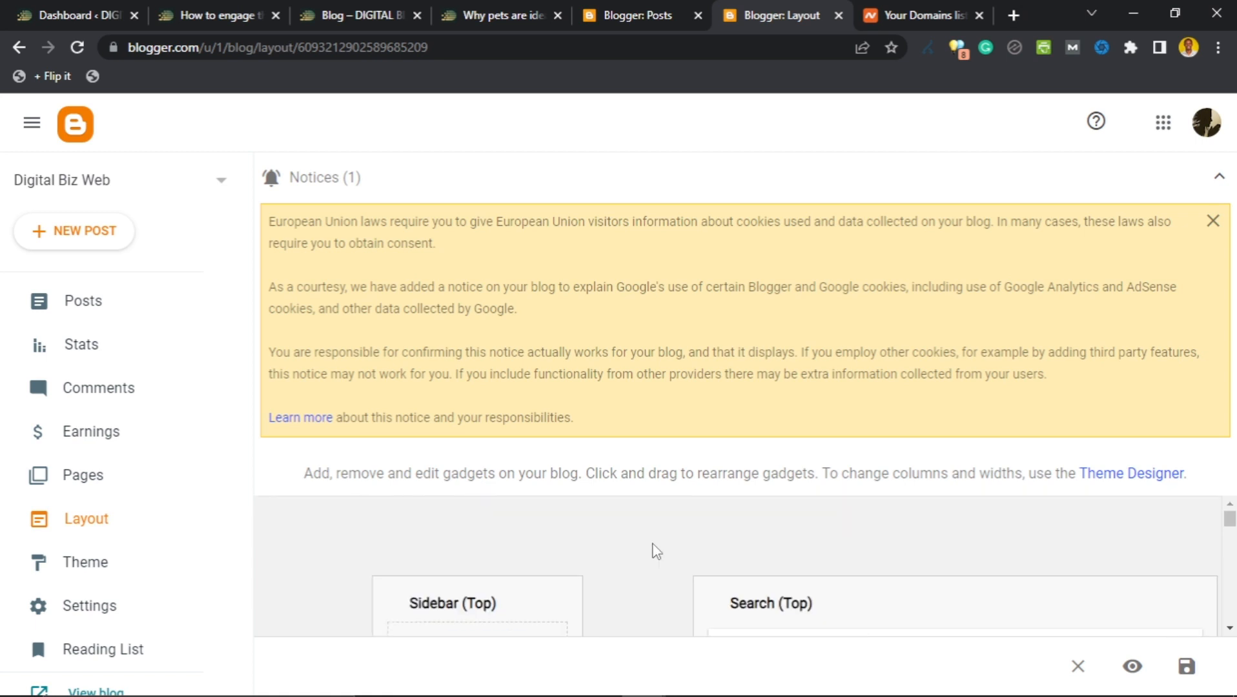
click(1212, 225)
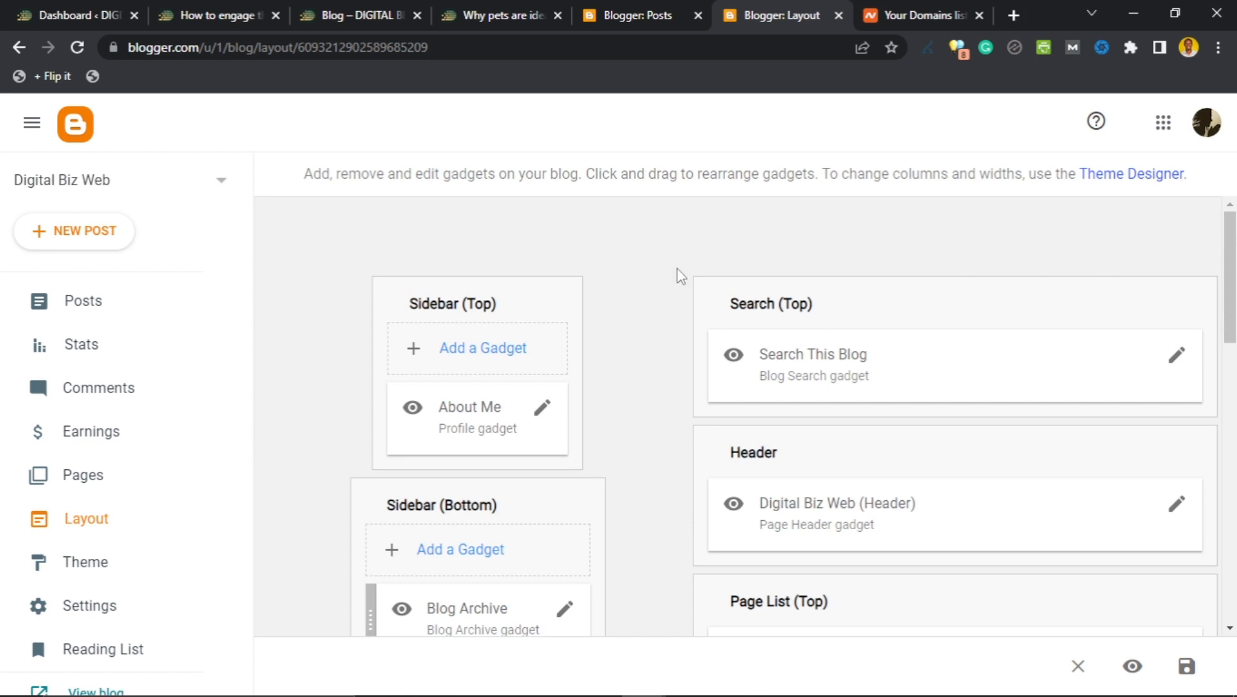
Review the rest of the Layout page, then go to the Theme page showing Contempo Light.
scroll(640, 330, down, 3)
scroll(646, 328, up, 3)
scroll(642, 321, down, 5)
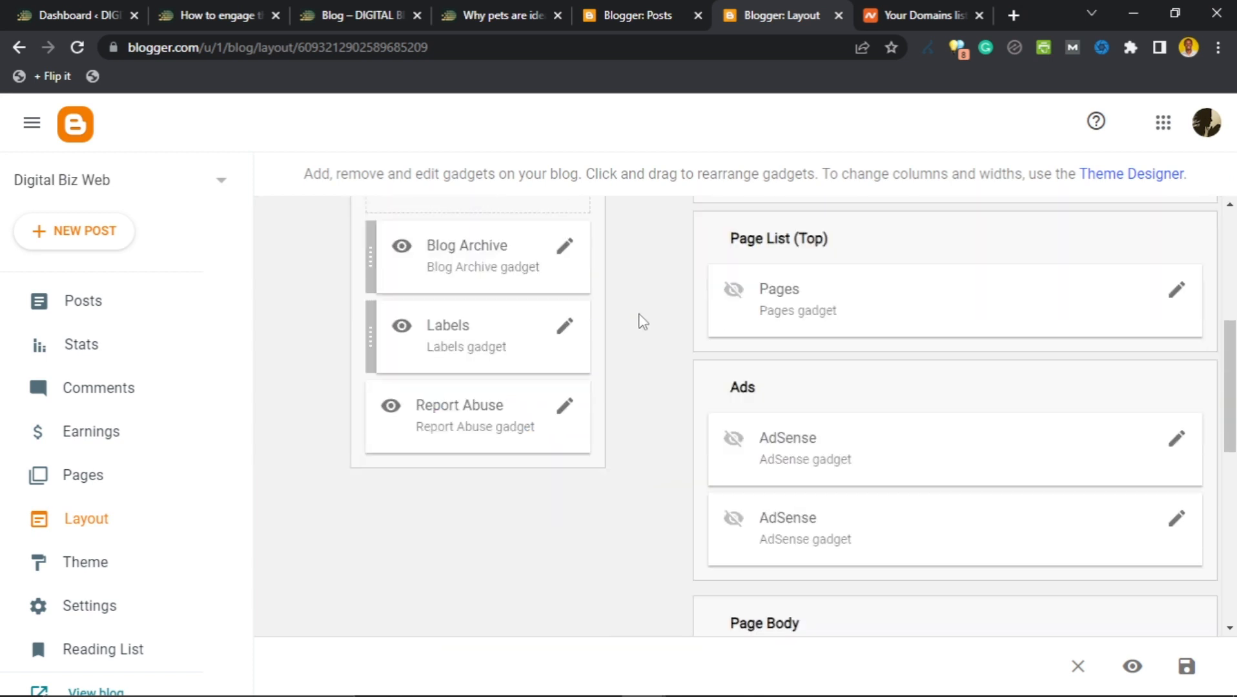
scroll(642, 323, down, 10)
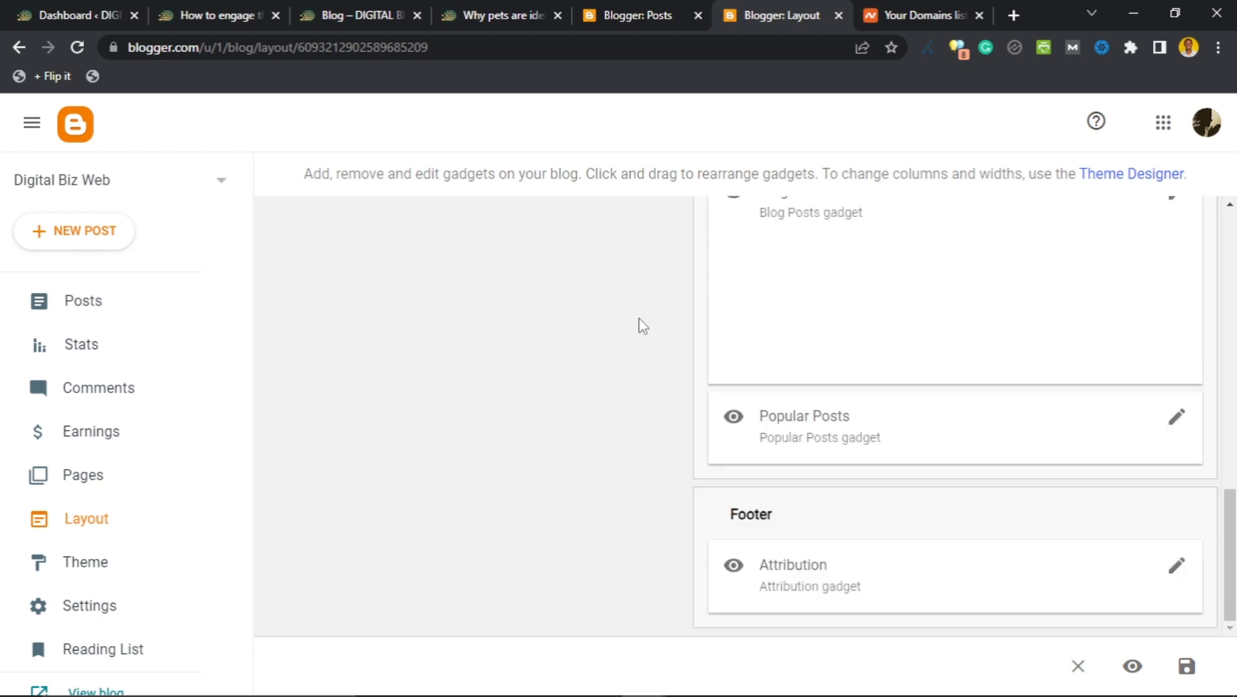
scroll(641, 324, up, 15)
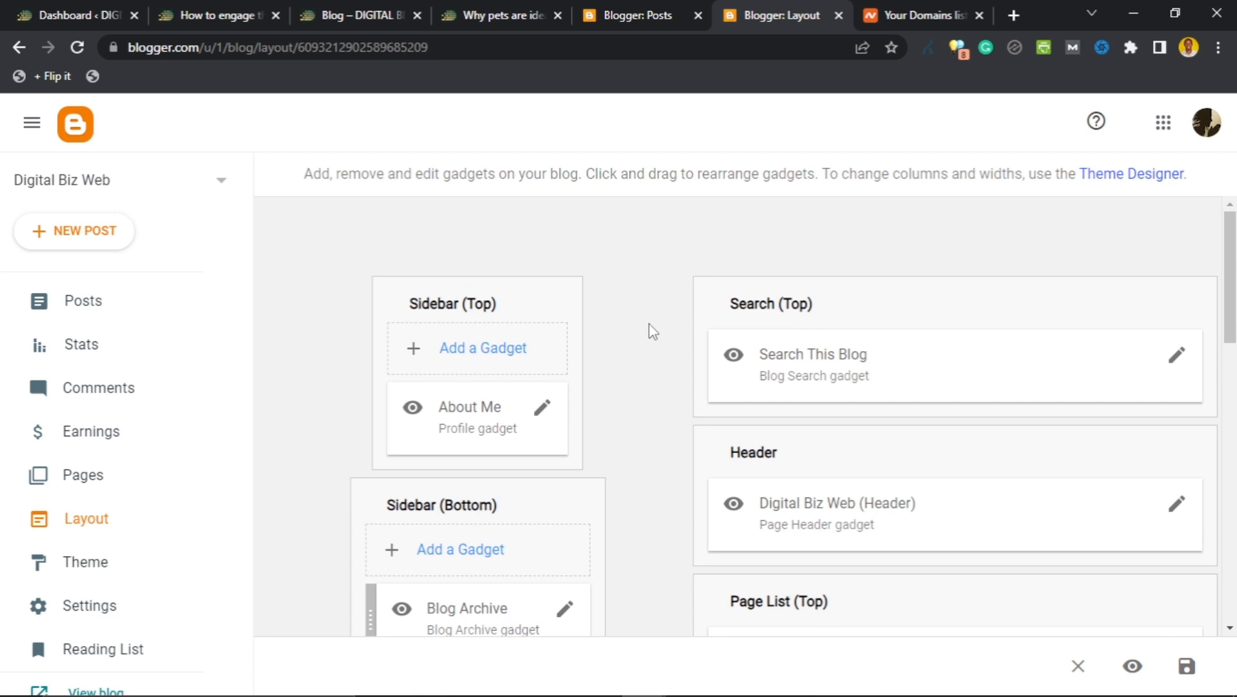
scroll(649, 330, down, 2)
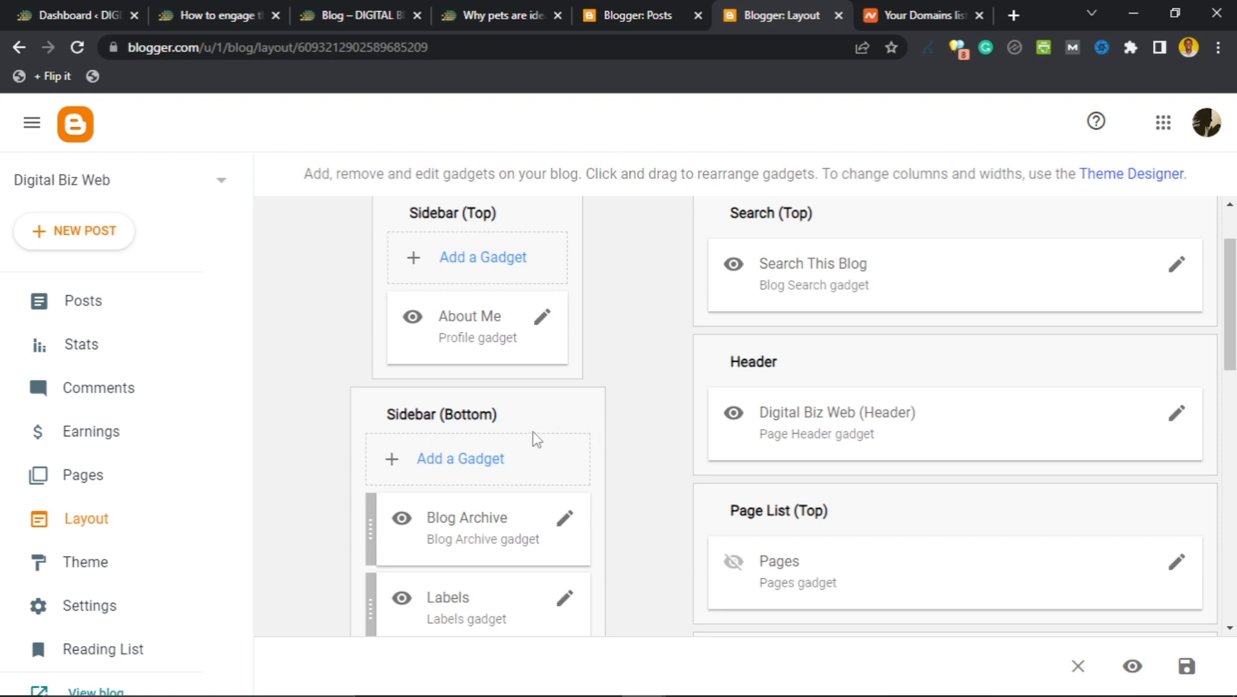
scroll(657, 407, down, 4)
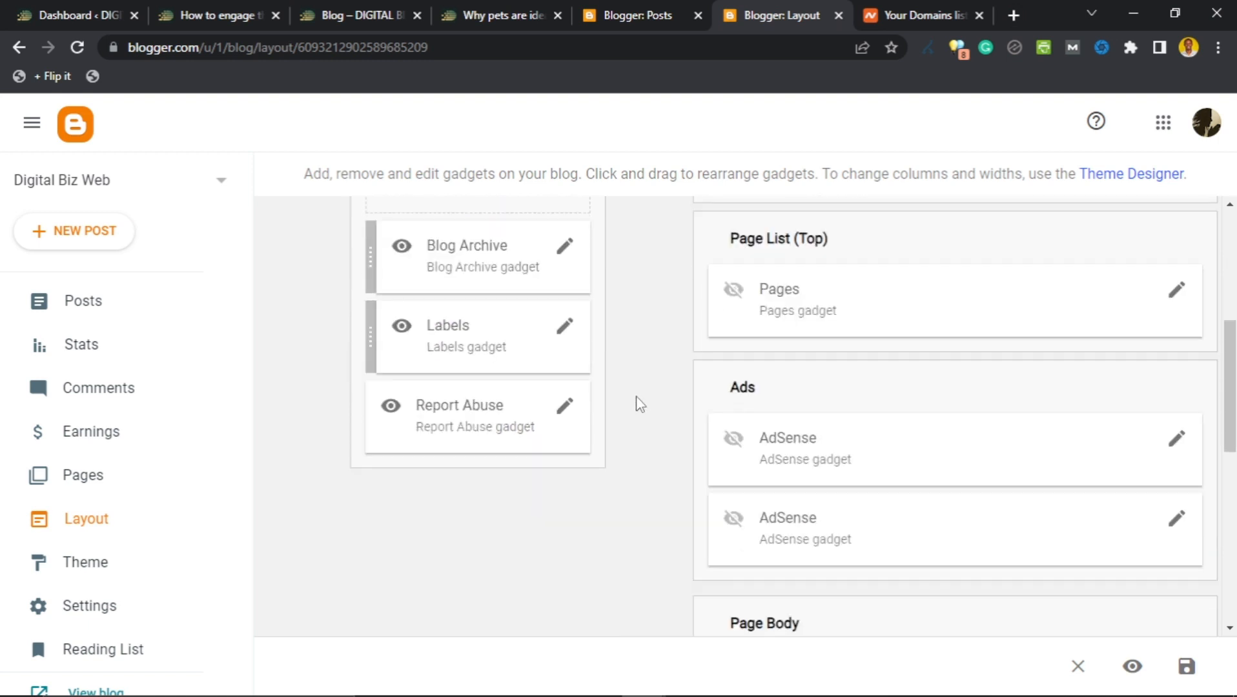
scroll(638, 404, down, 8)
scroll(636, 405, up, 15)
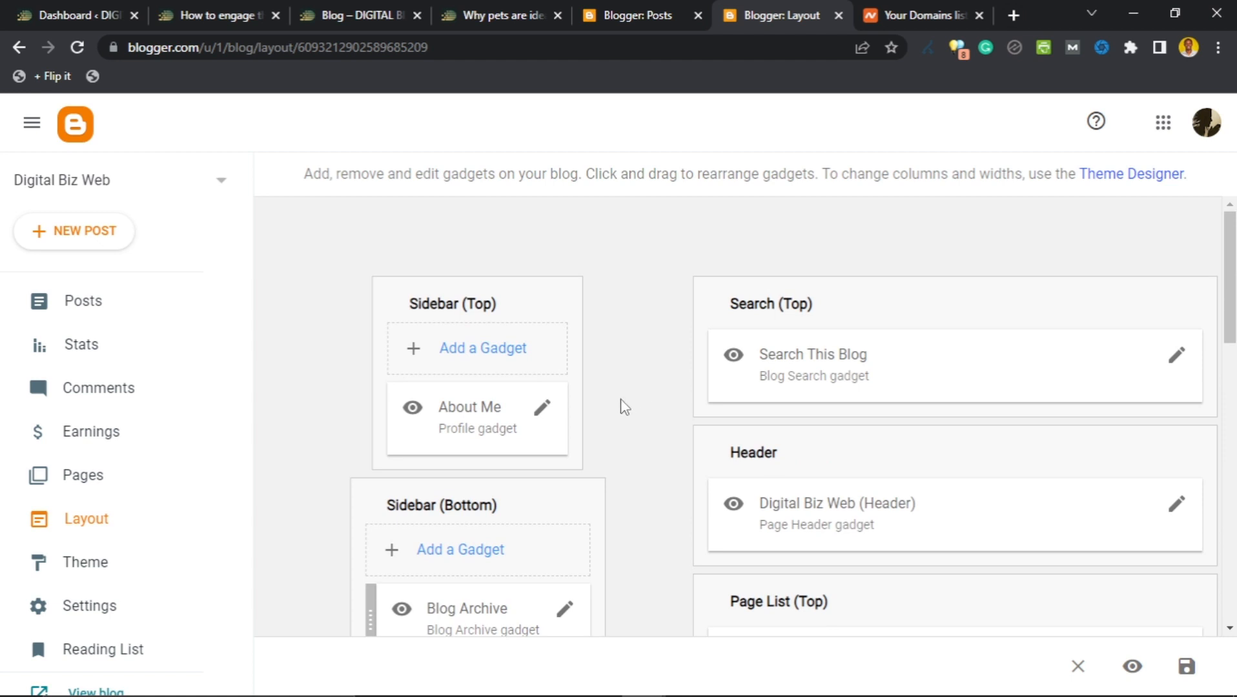
click(89, 557)
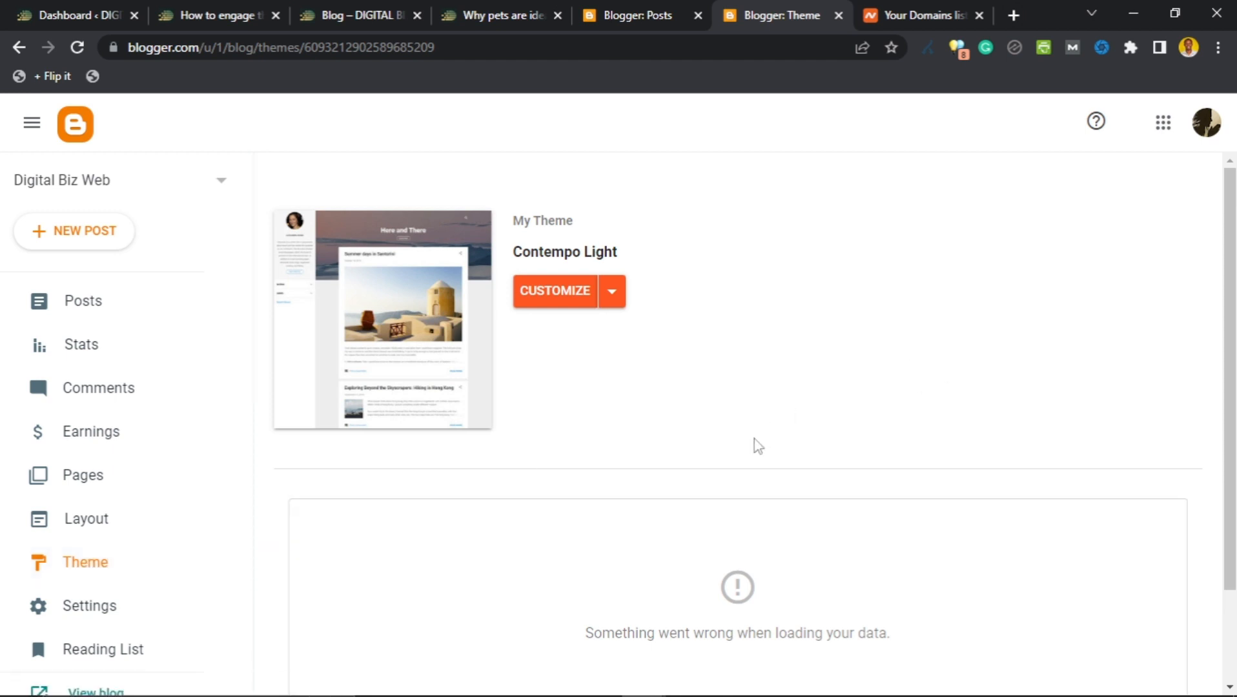
click(616, 313)
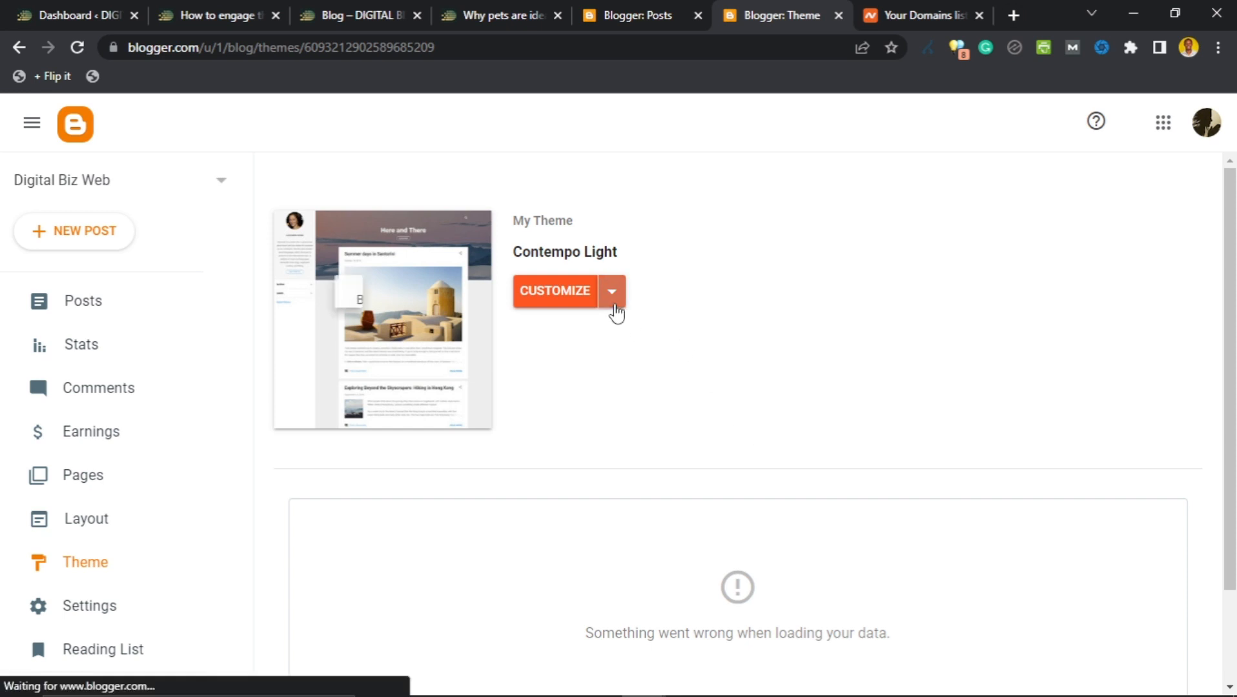
click(909, 330)
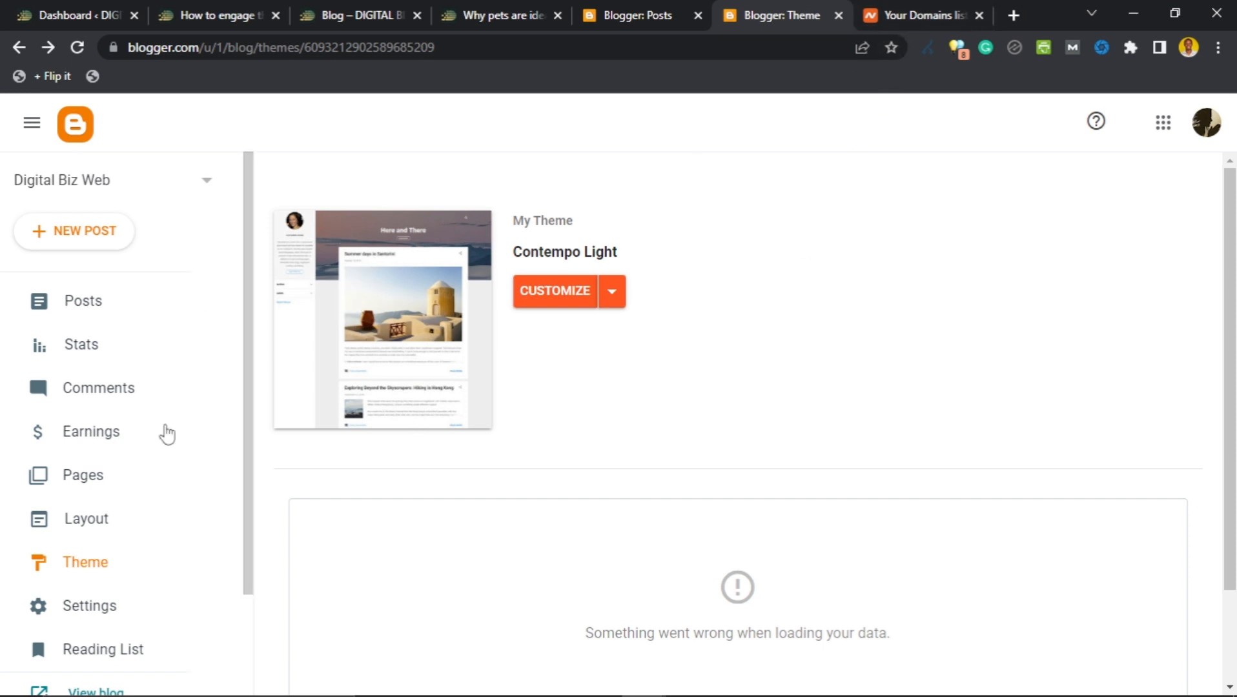
scroll(116, 666, down, 2)
Open the live Digital Biz Web blog in a new tab and open its side panel.
click(101, 574)
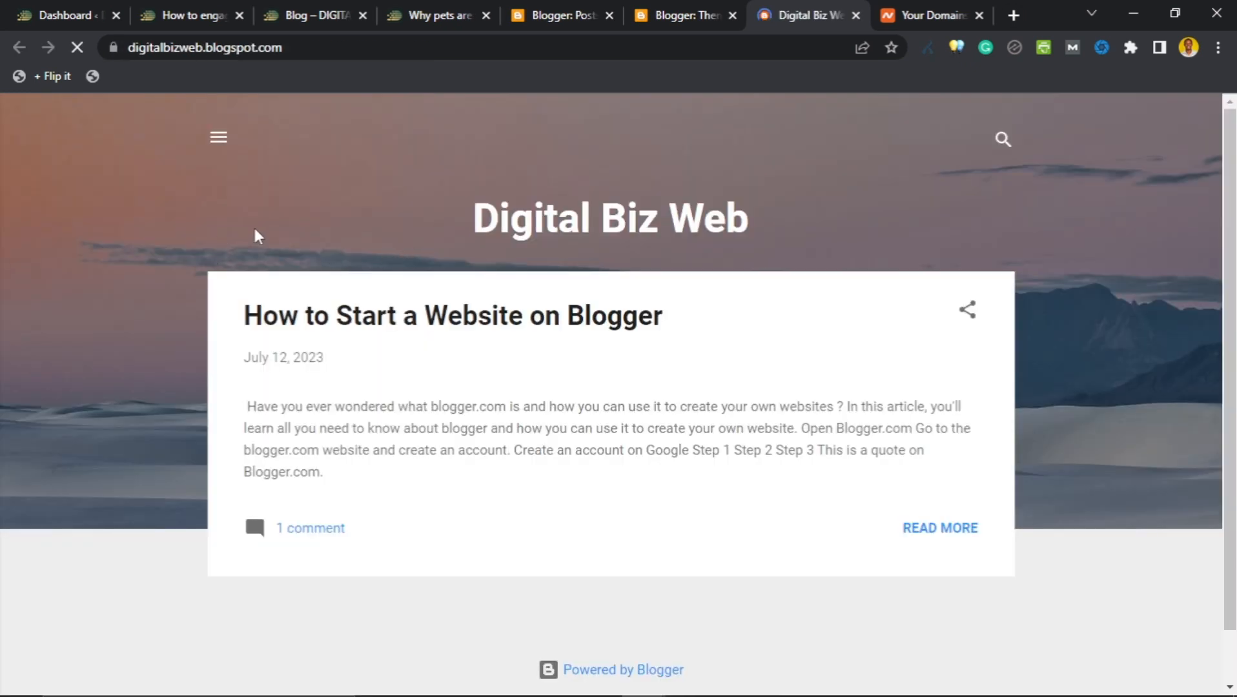
scroll(344, 263, down, 1)
scroll(335, 260, up, 1)
click(220, 141)
click(282, 177)
click(223, 138)
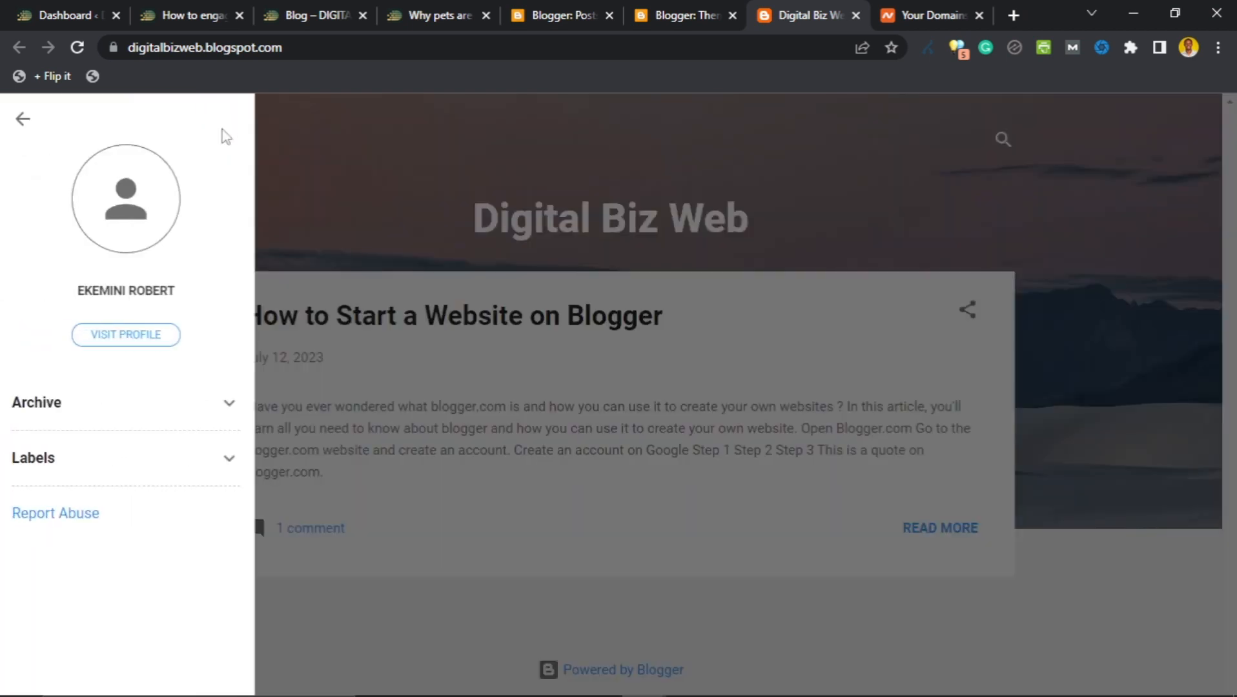
Expand and collapse the blog's Archive and Labels sections, then return to Blogger's Theme page.
click(205, 407)
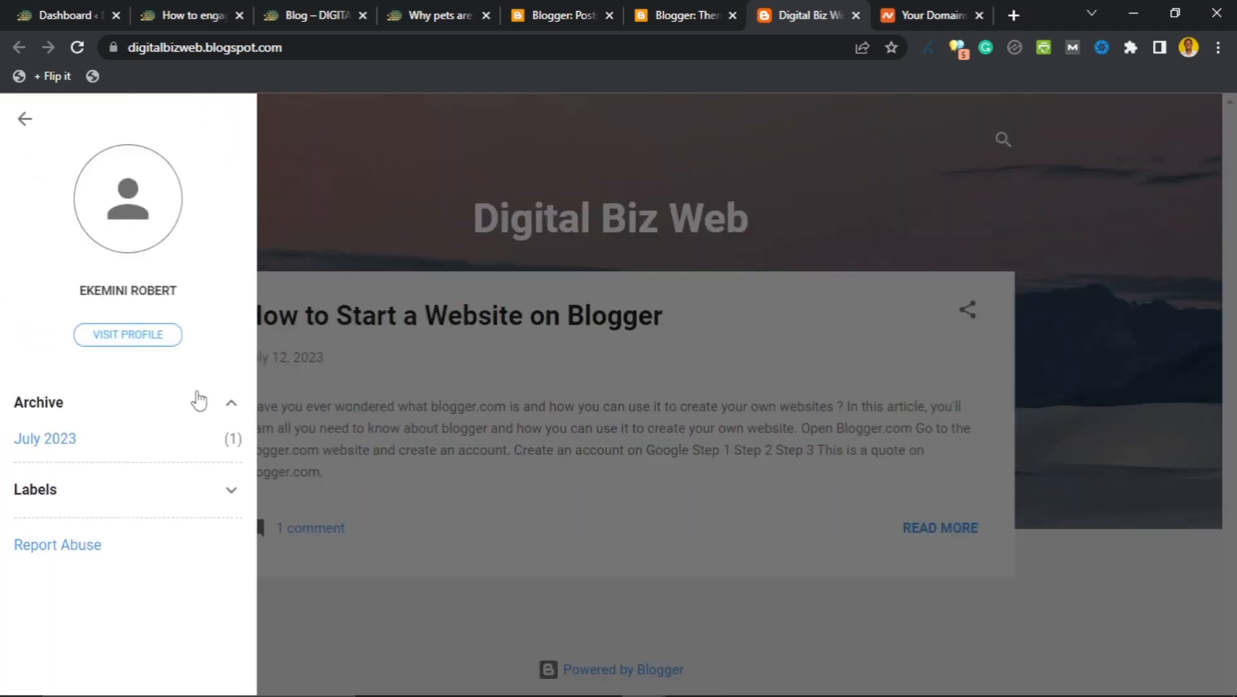
click(228, 406)
click(220, 474)
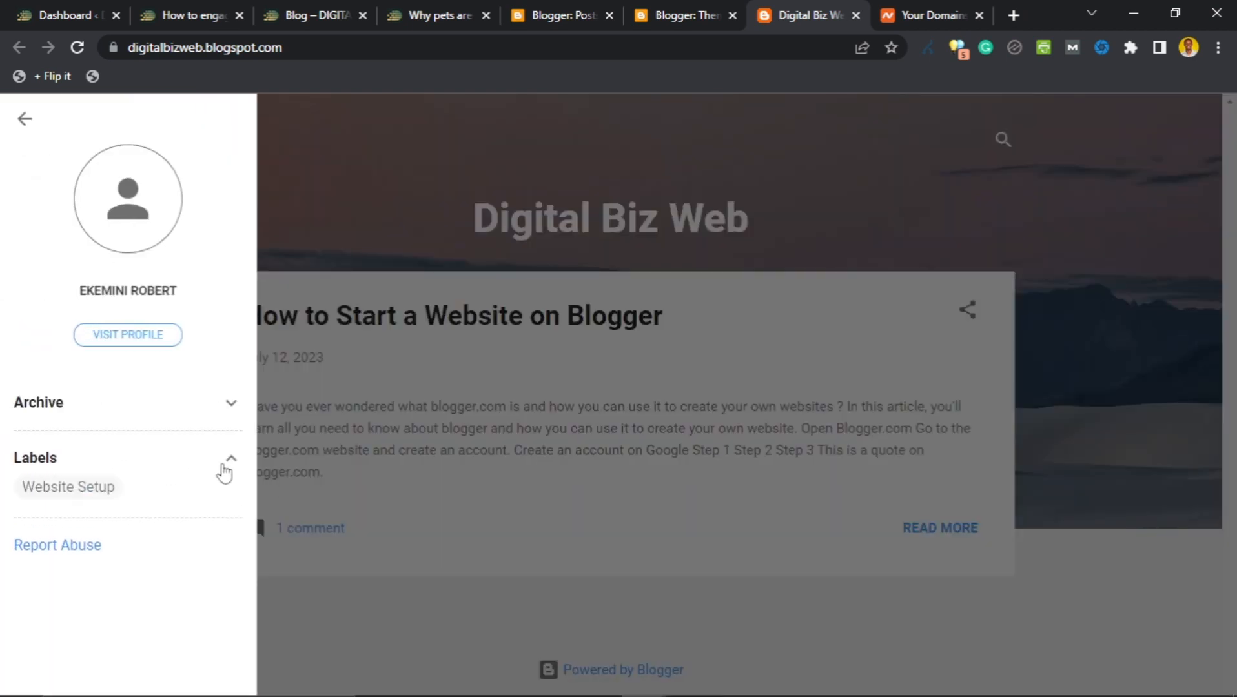
click(224, 473)
click(575, 389)
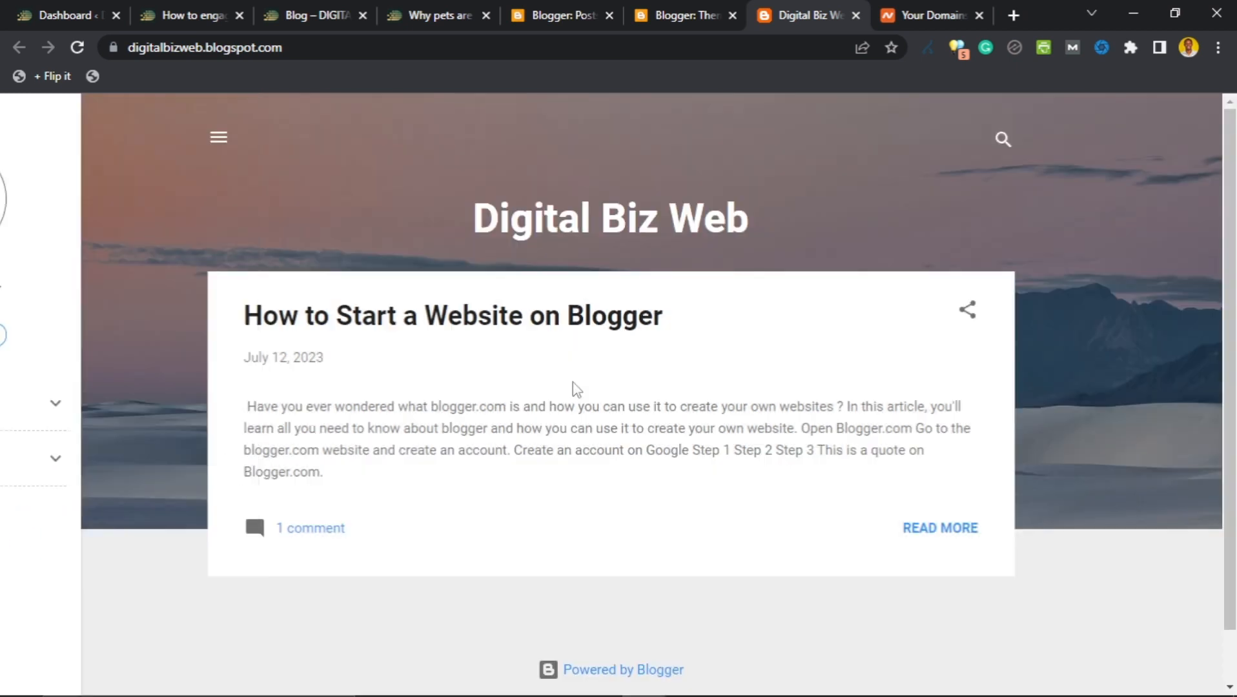
click(679, 16)
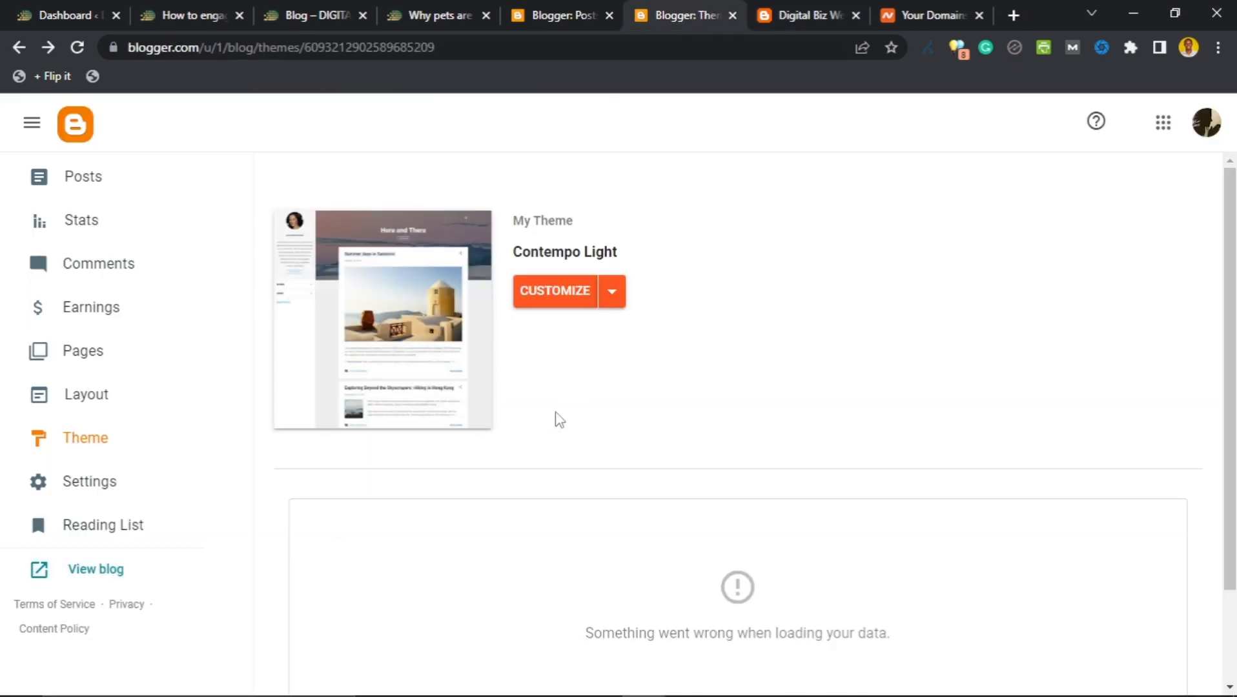
scroll(559, 421, down, 2)
scroll(558, 424, up, 2)
click(613, 298)
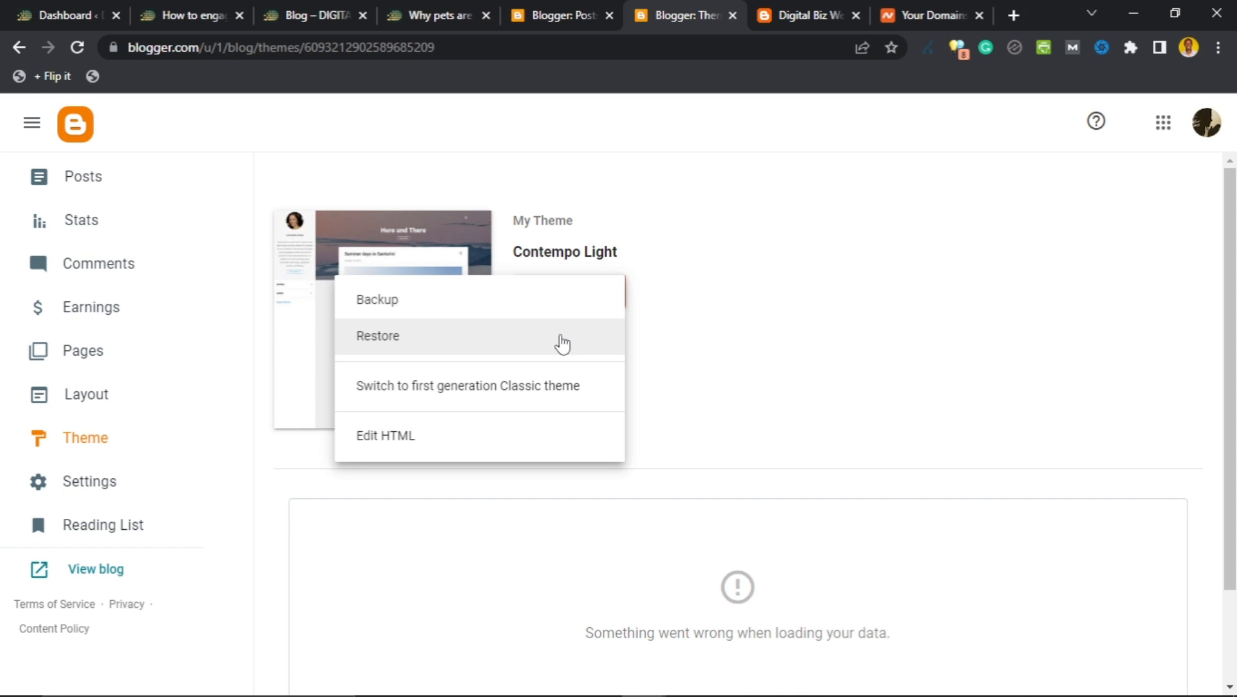
click(521, 451)
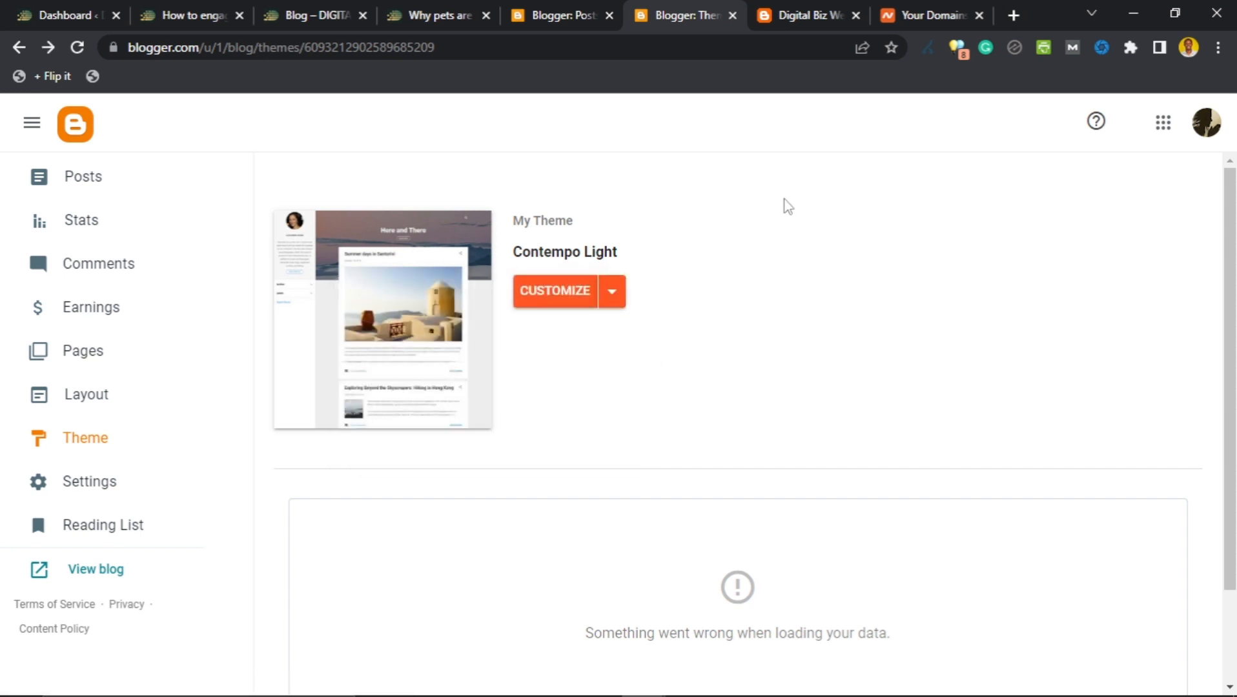
Load gooyaabitemplates.com in a new tab from the 'gooya' address-bar suggestion.
click(1013, 15)
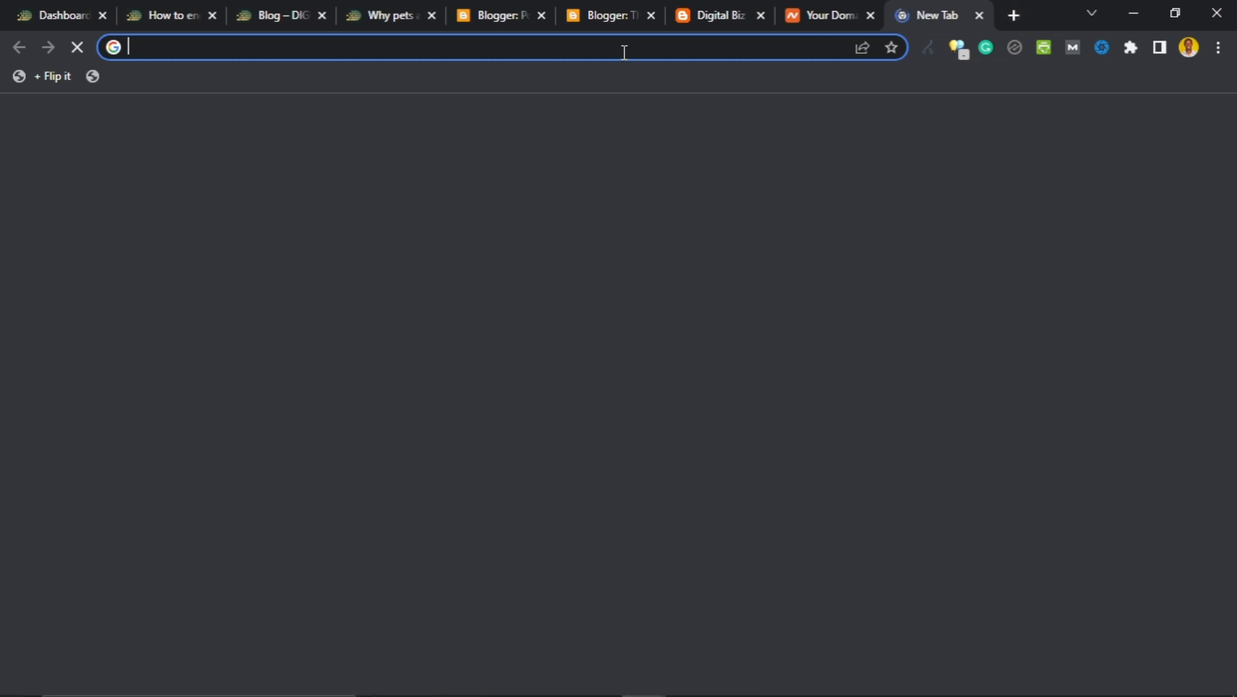
text(gooya)
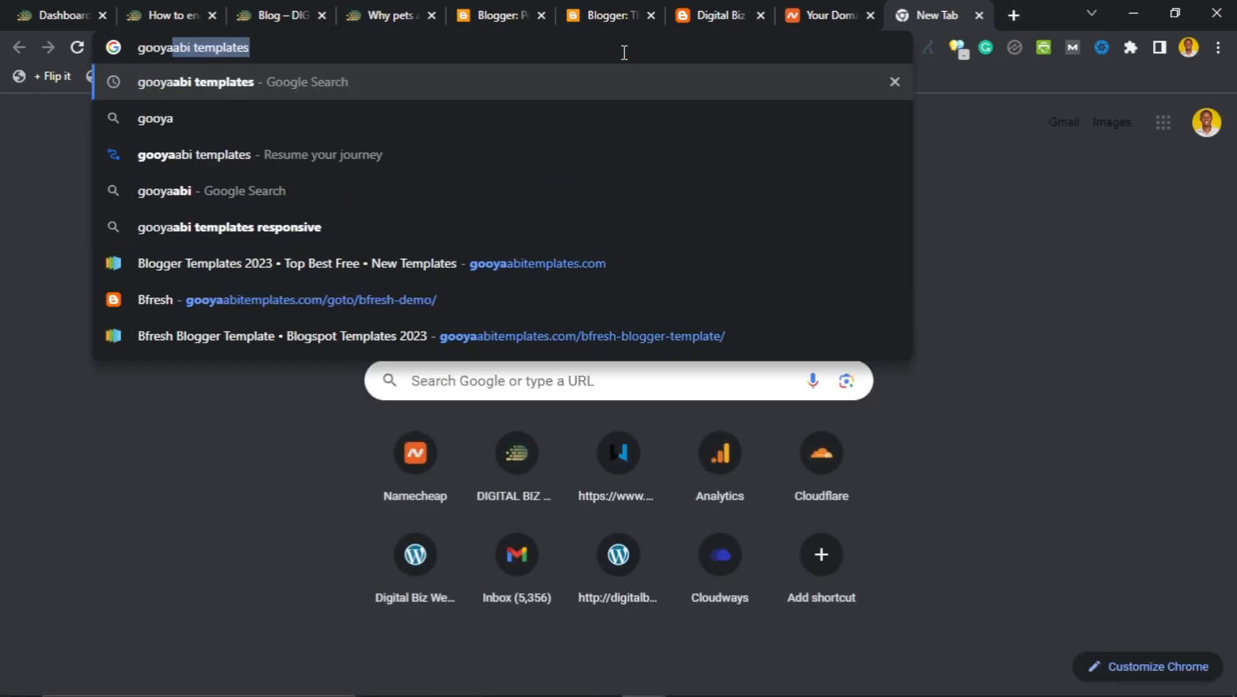
key(Down)
key(Down)
key(Down)
key(Down)
key(Down)
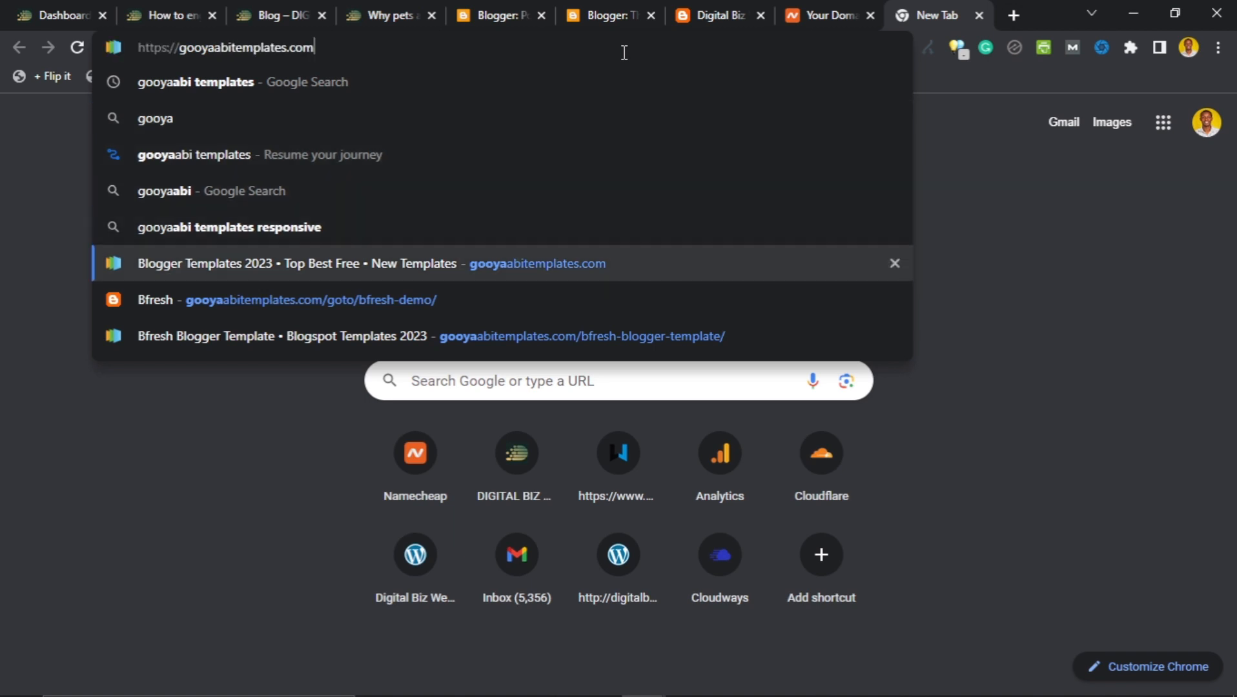
key(Return)
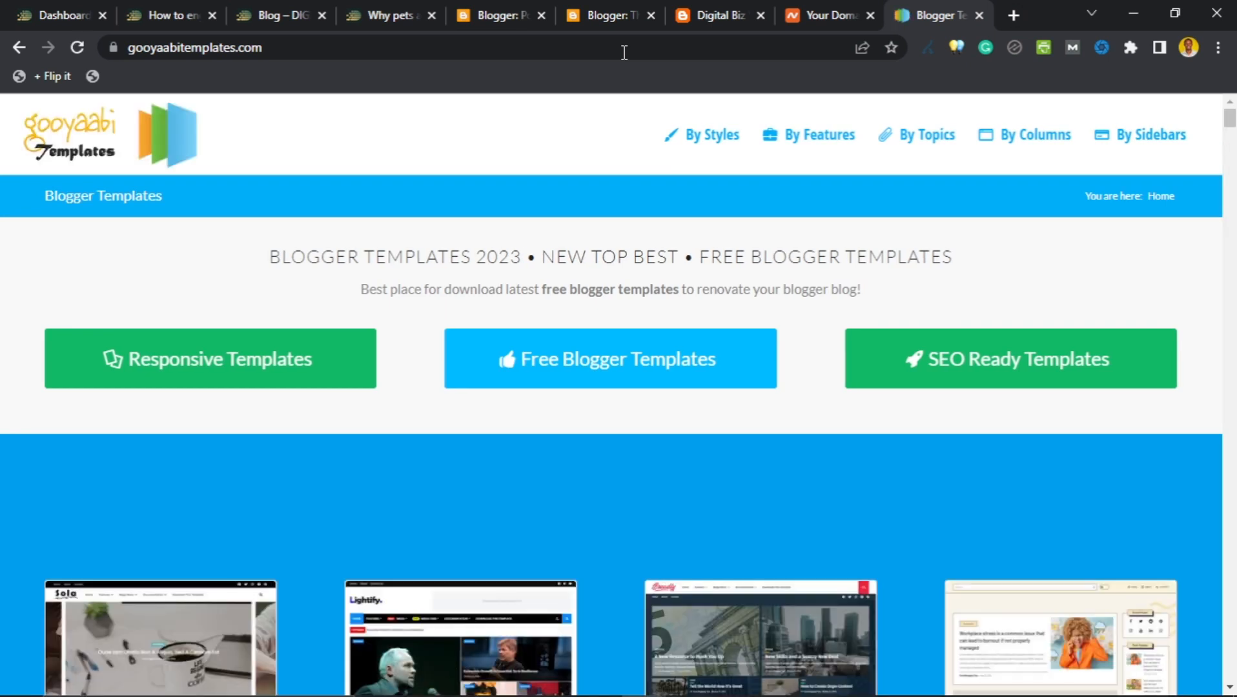
Find the BFRESH template in the Gooyaabi grid, open its page, and close the pop-up ad.
scroll(344, 377, down, 3)
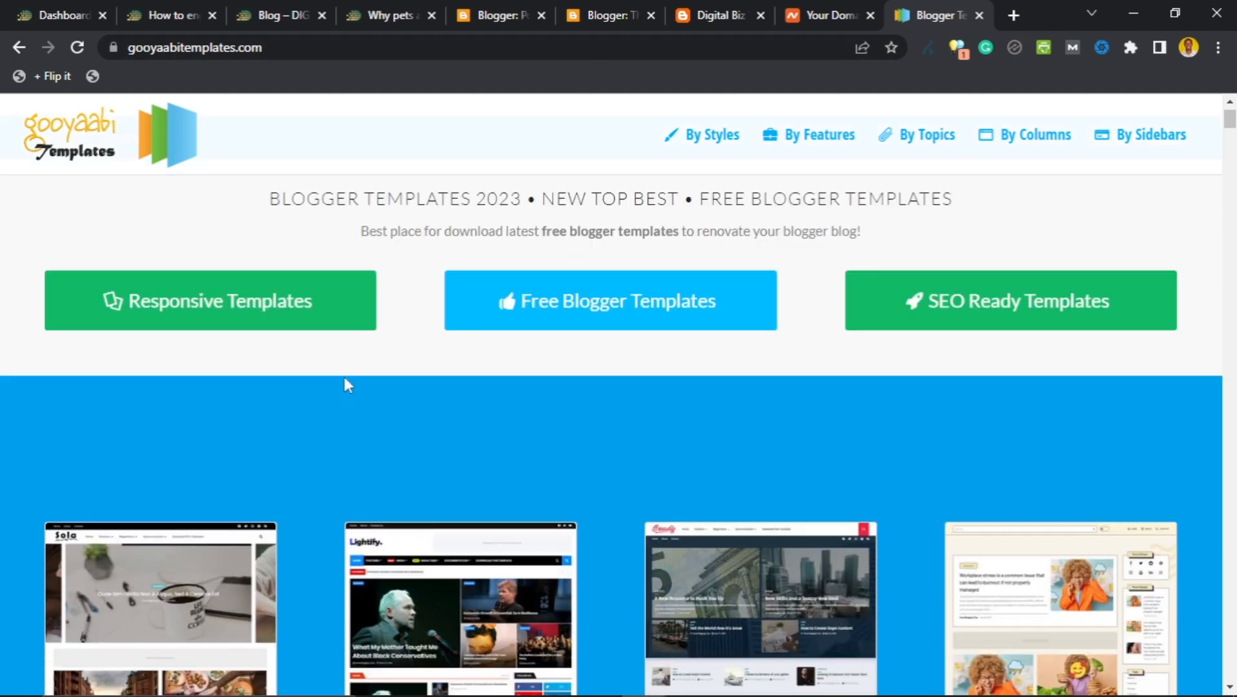
scroll(585, 291, down, 4)
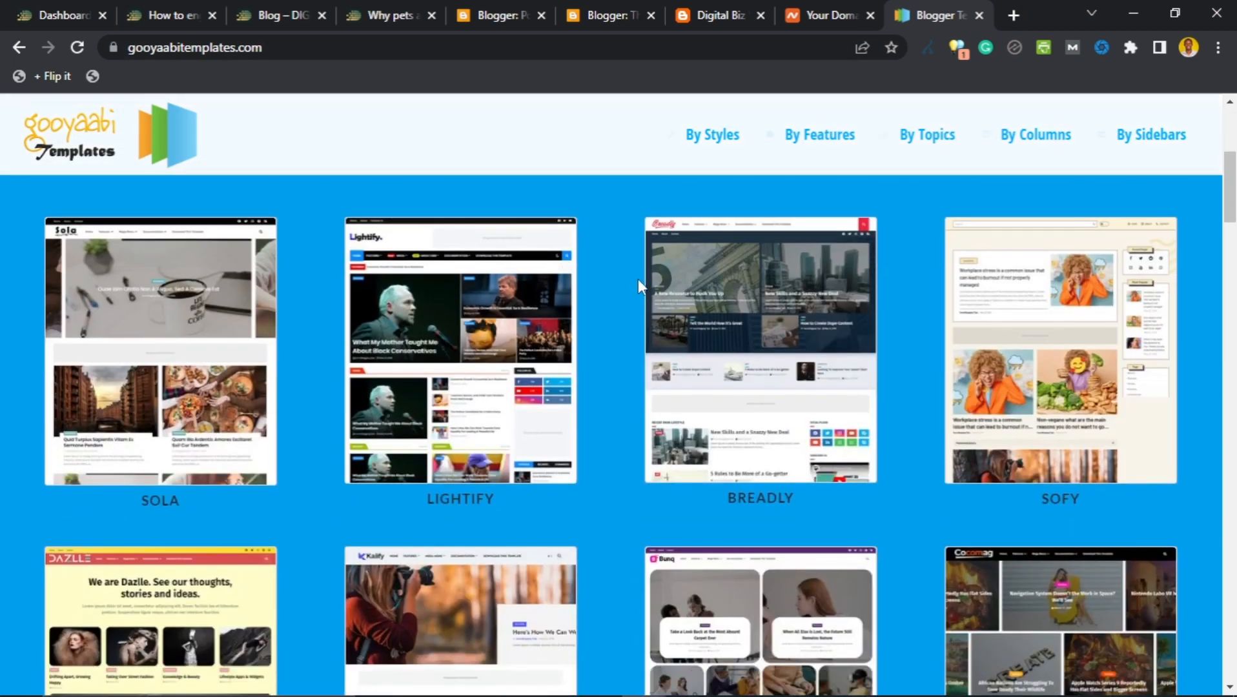
scroll(625, 295, down, 4)
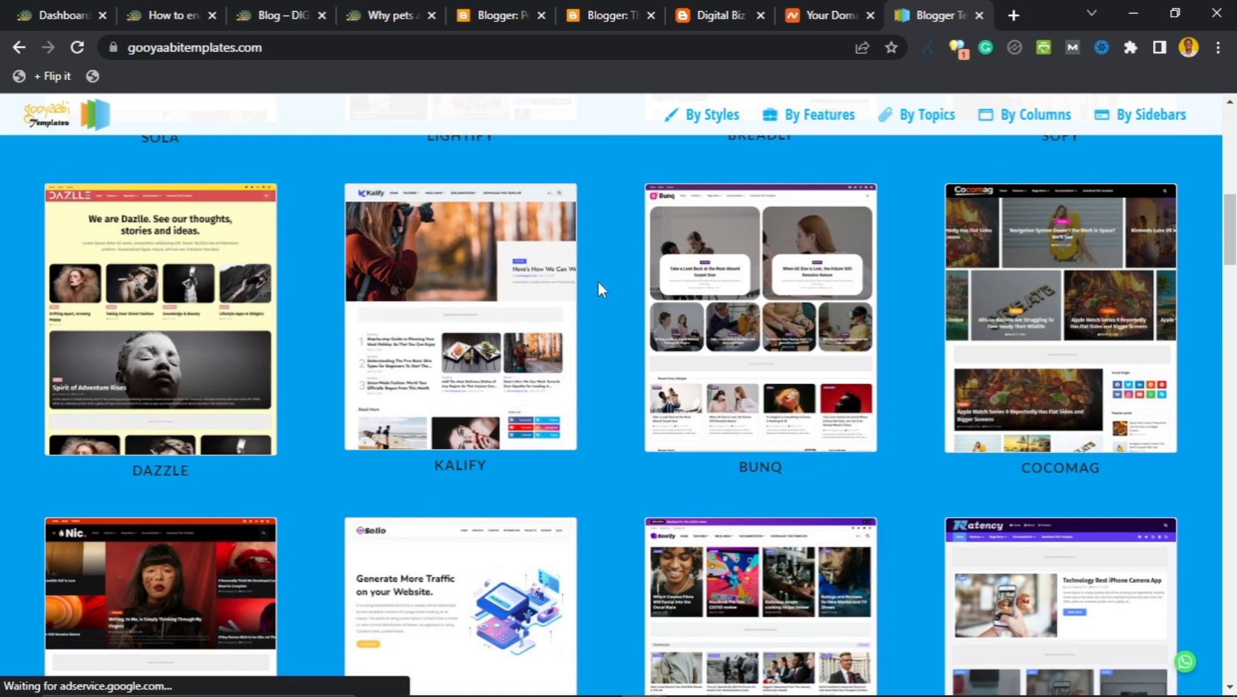
scroll(598, 282, down, 3)
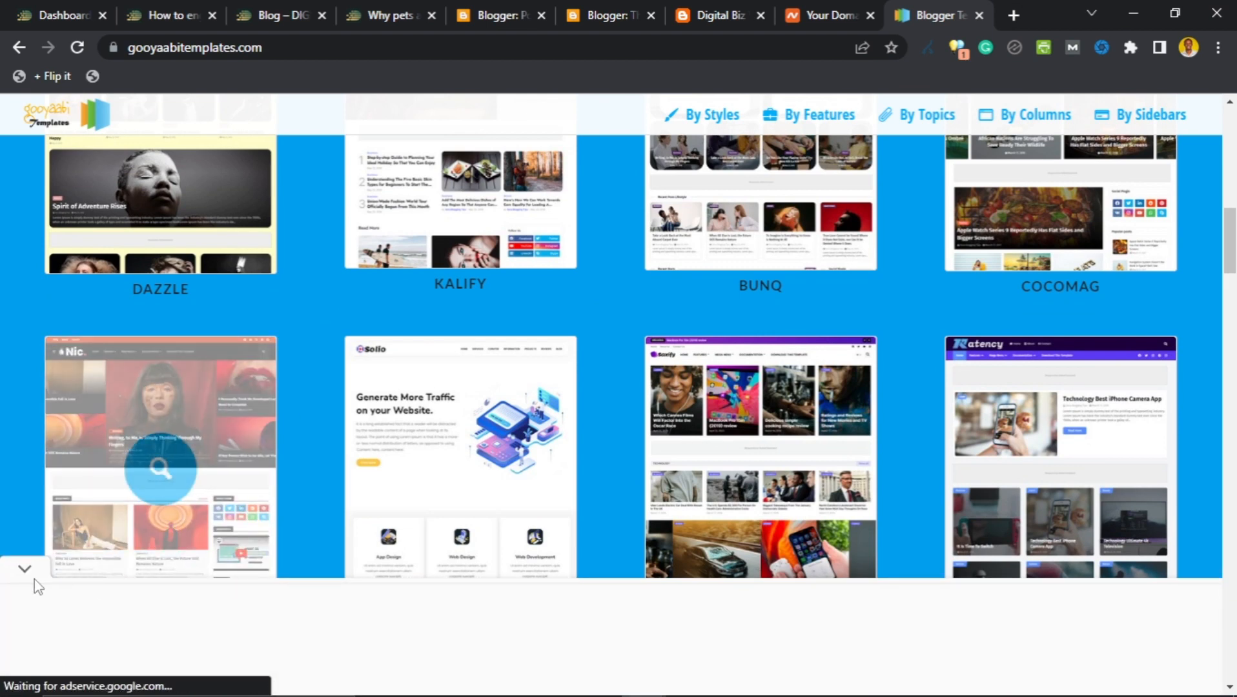
click(26, 581)
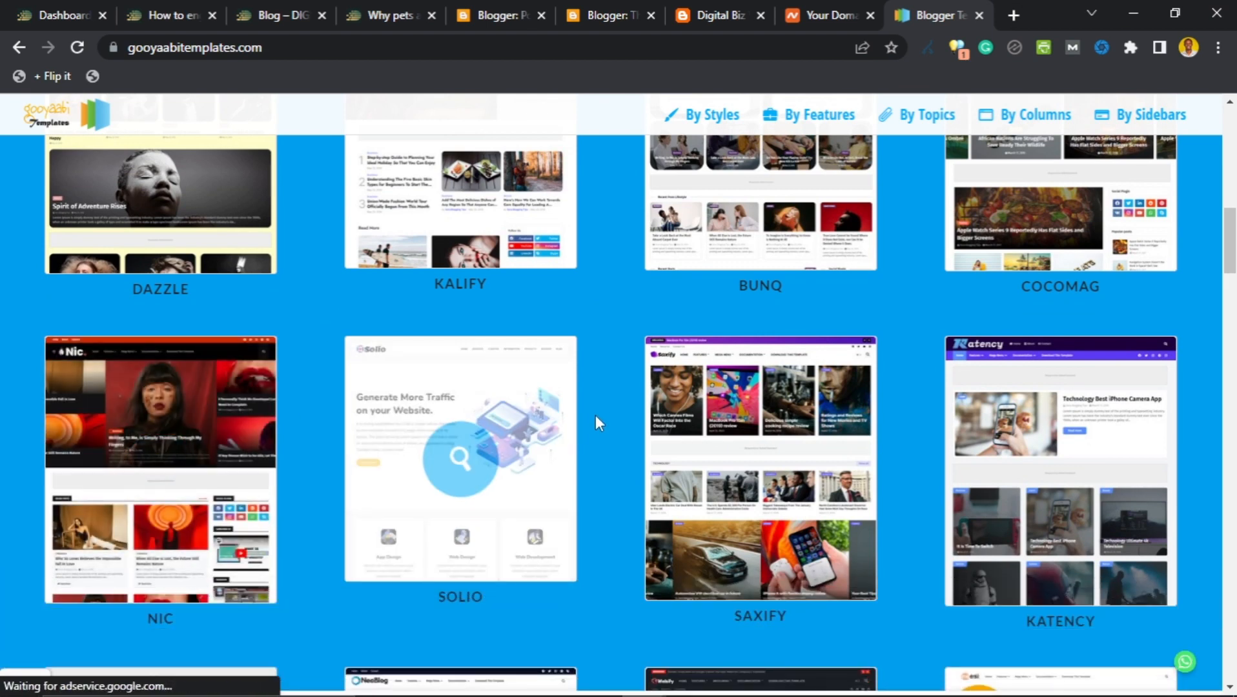
scroll(899, 317, down, 1)
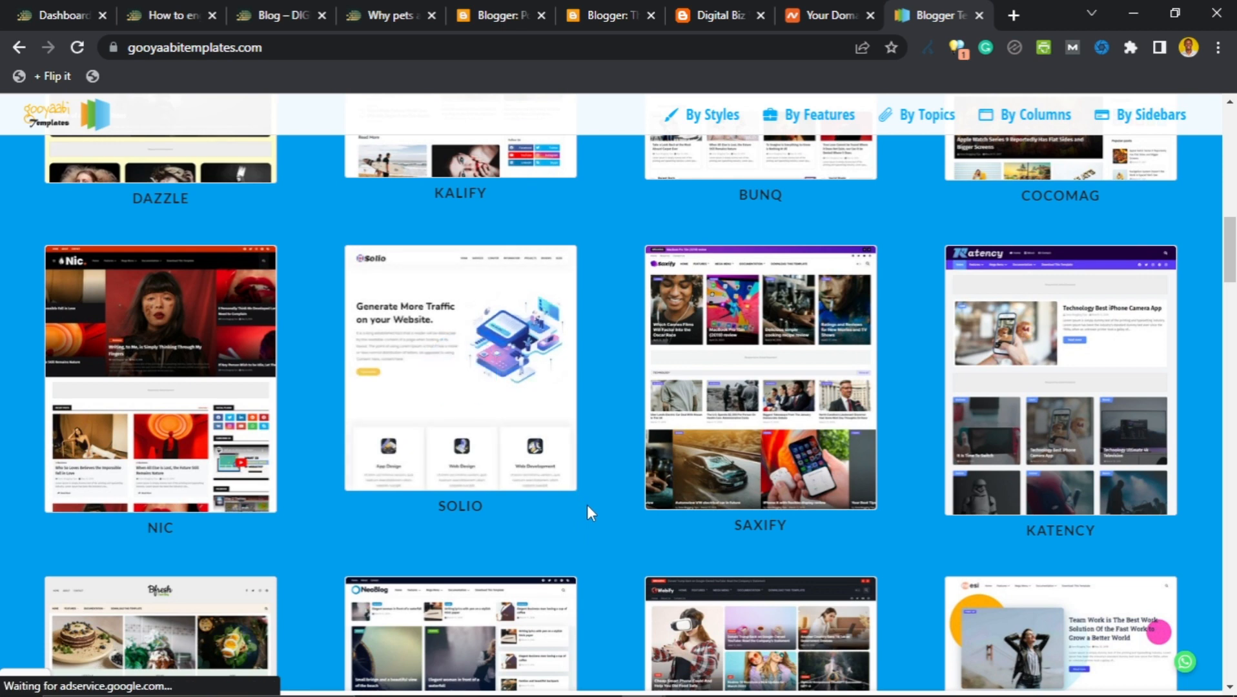
scroll(598, 485, down, 3)
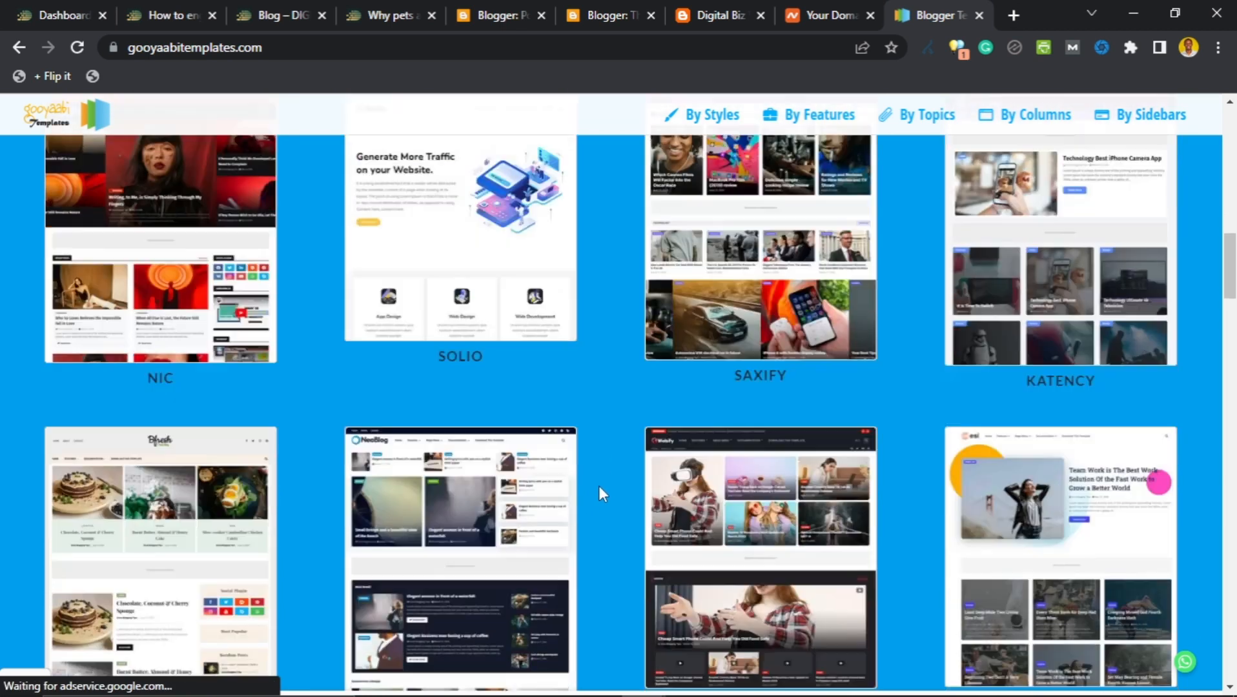
scroll(599, 484, down, 3)
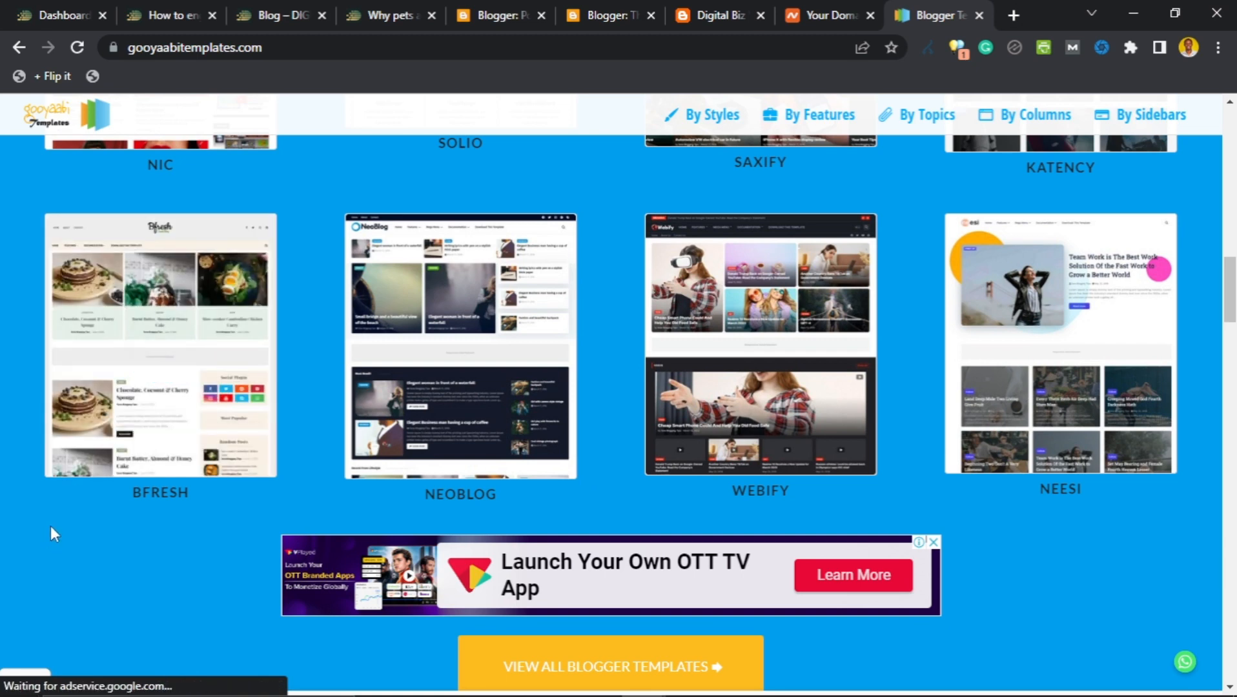
click(162, 343)
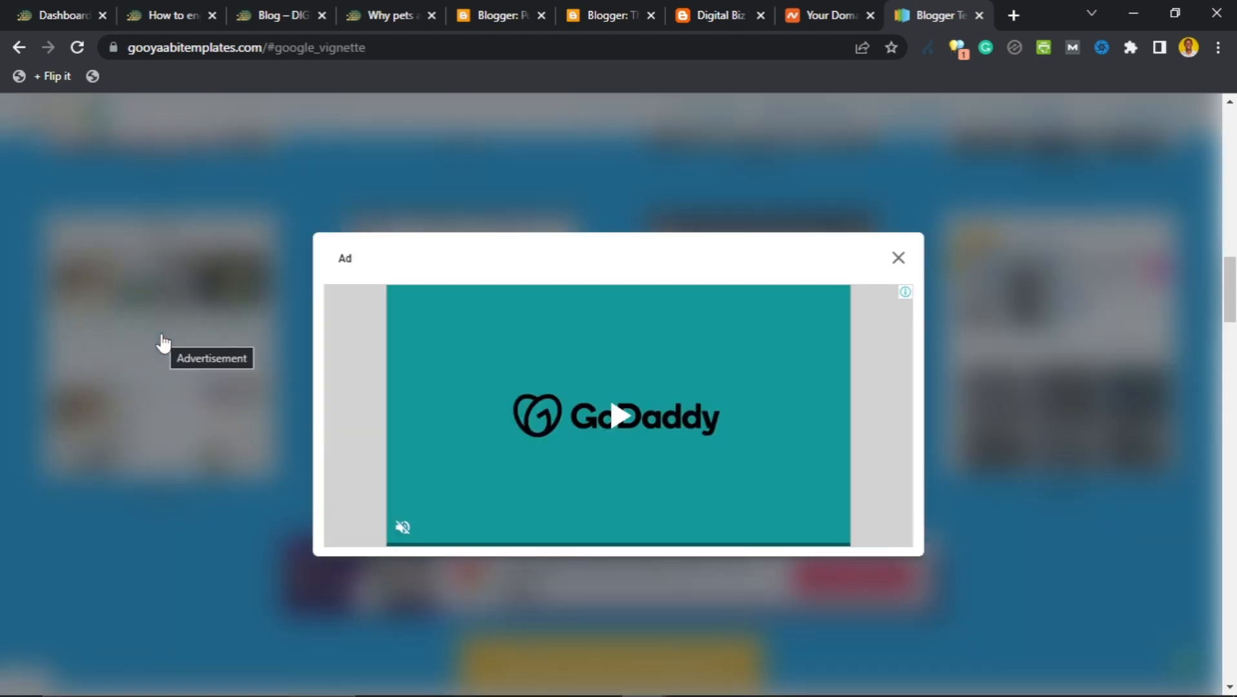
click(894, 260)
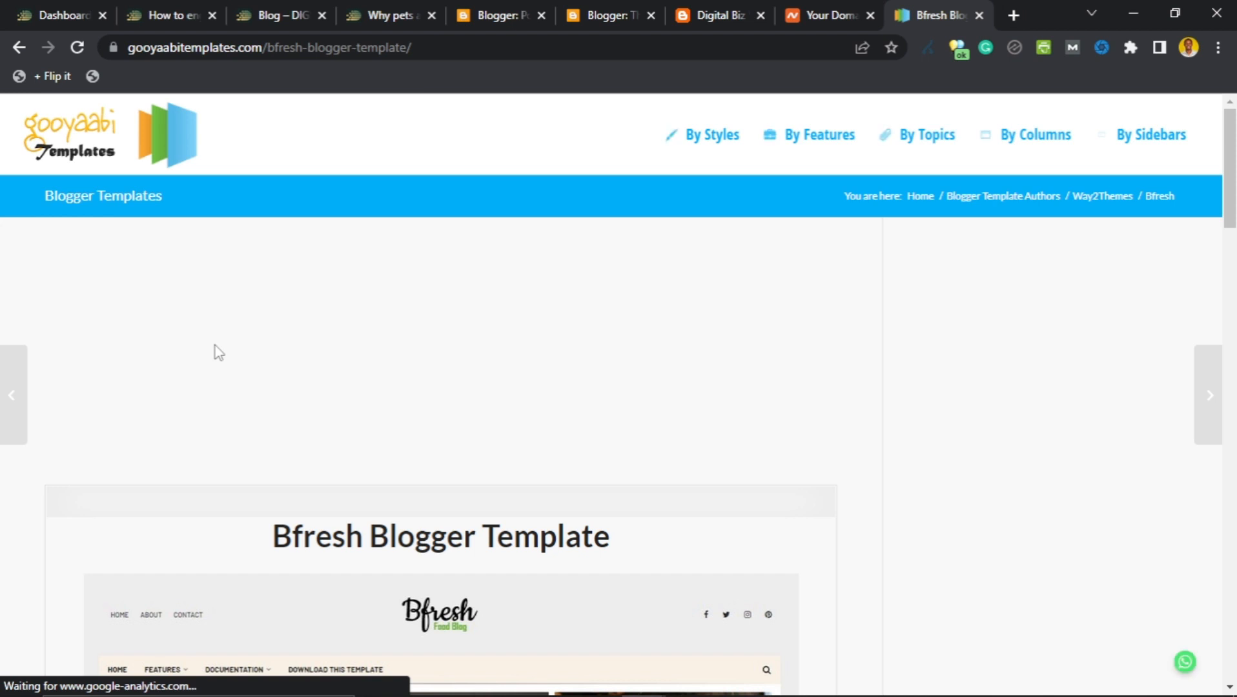
Collapse the ad bar and launch the Bfresh template's Live Preview demo.
scroll(190, 380, down, 5)
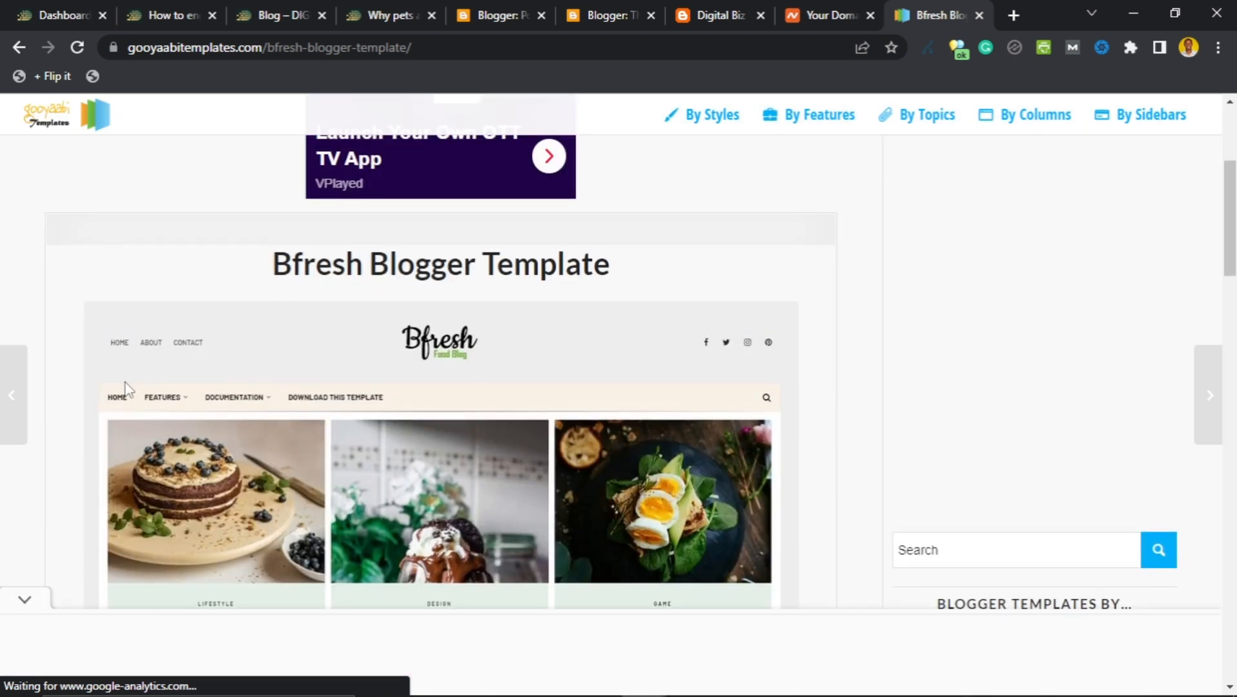
click(25, 599)
scroll(89, 285, down, 7)
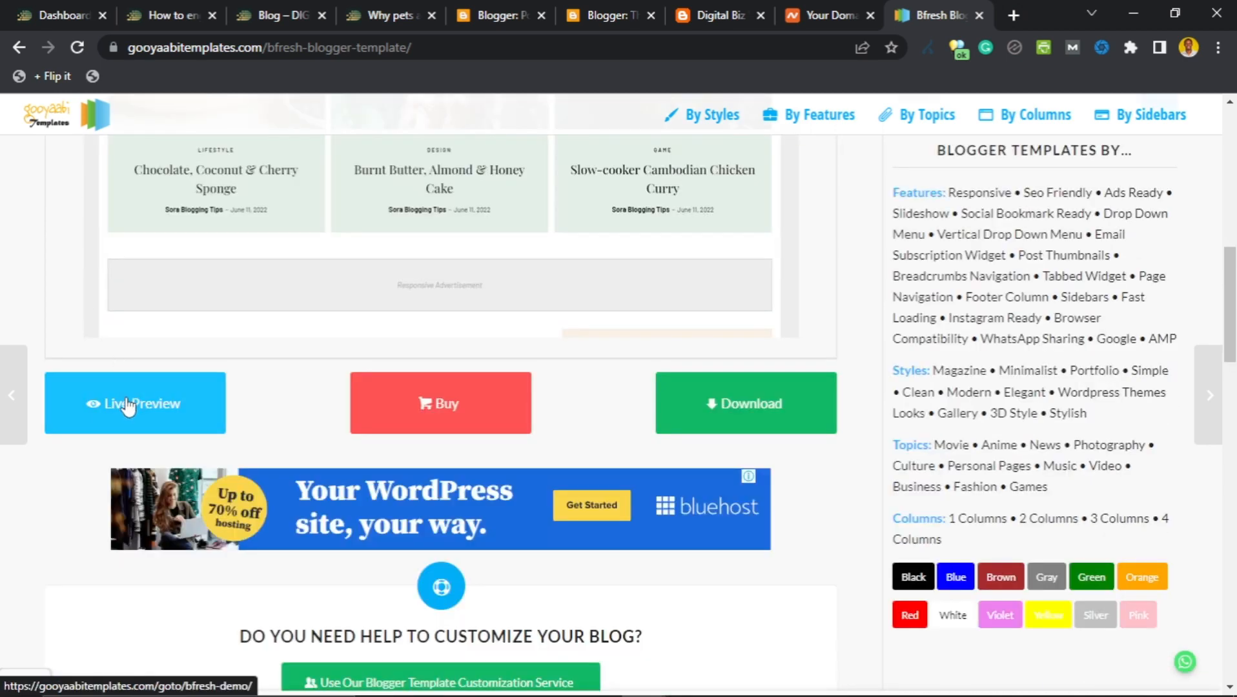
scroll(121, 397, up, 4)
scroll(116, 293, down, 3)
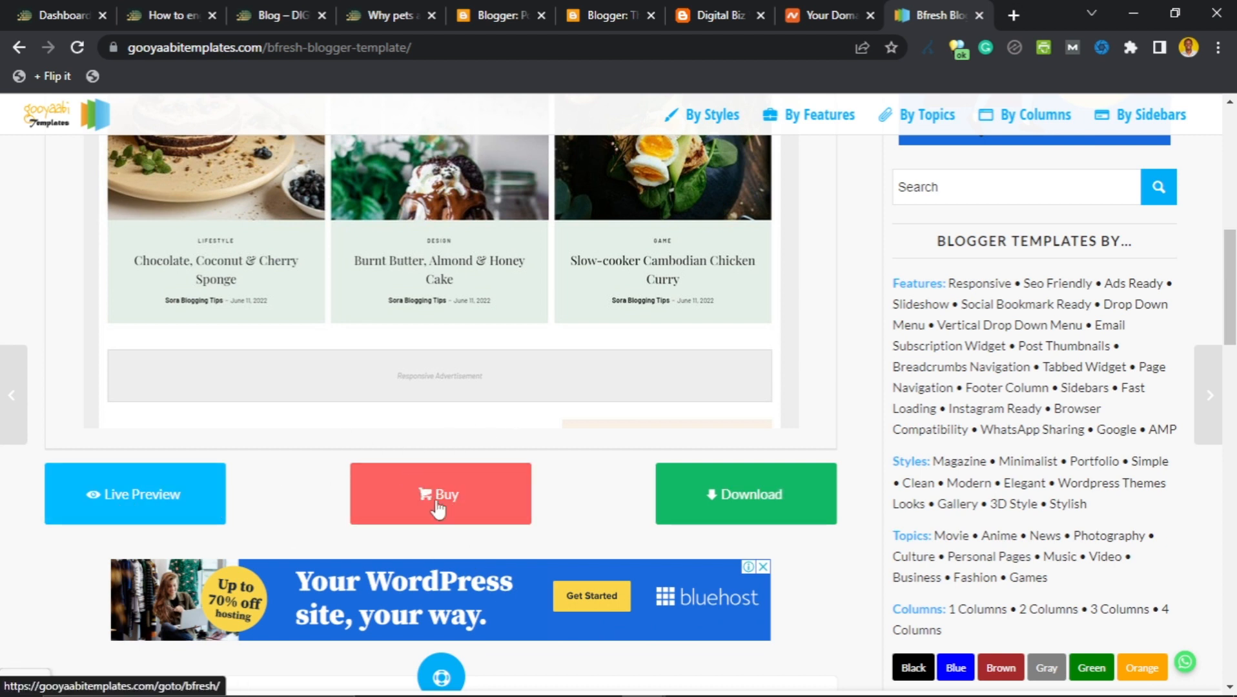
scroll(399, 461, up, 4)
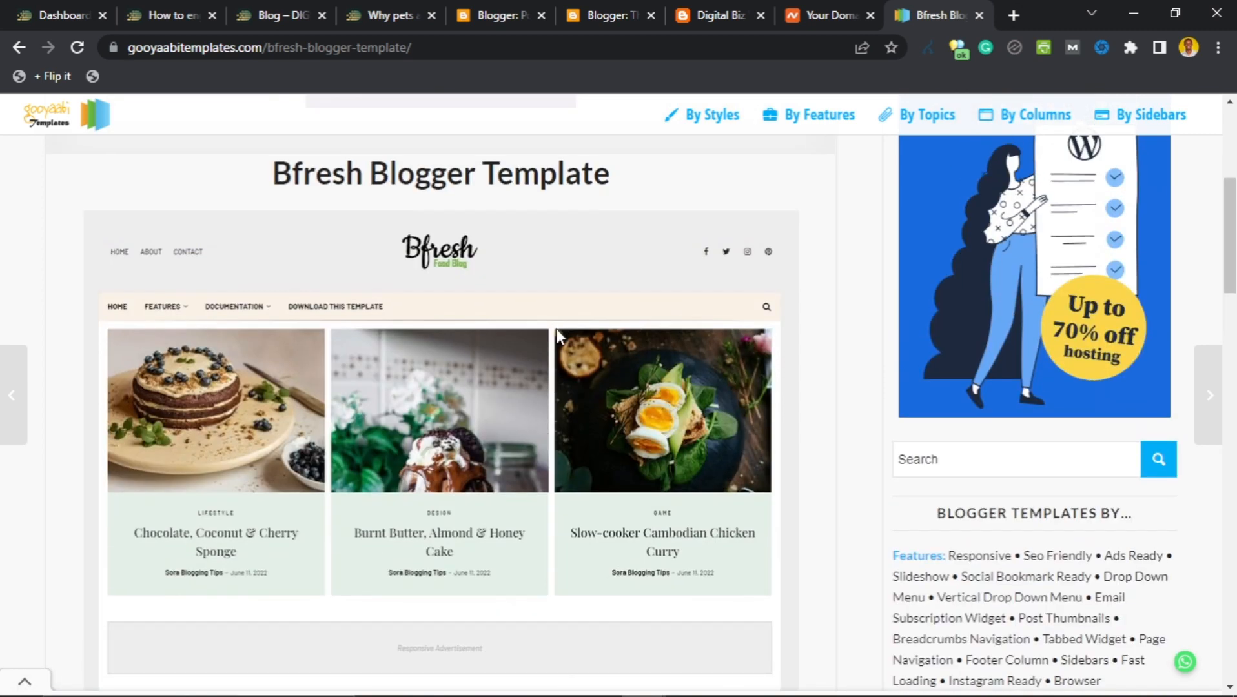
scroll(555, 329, down, 1)
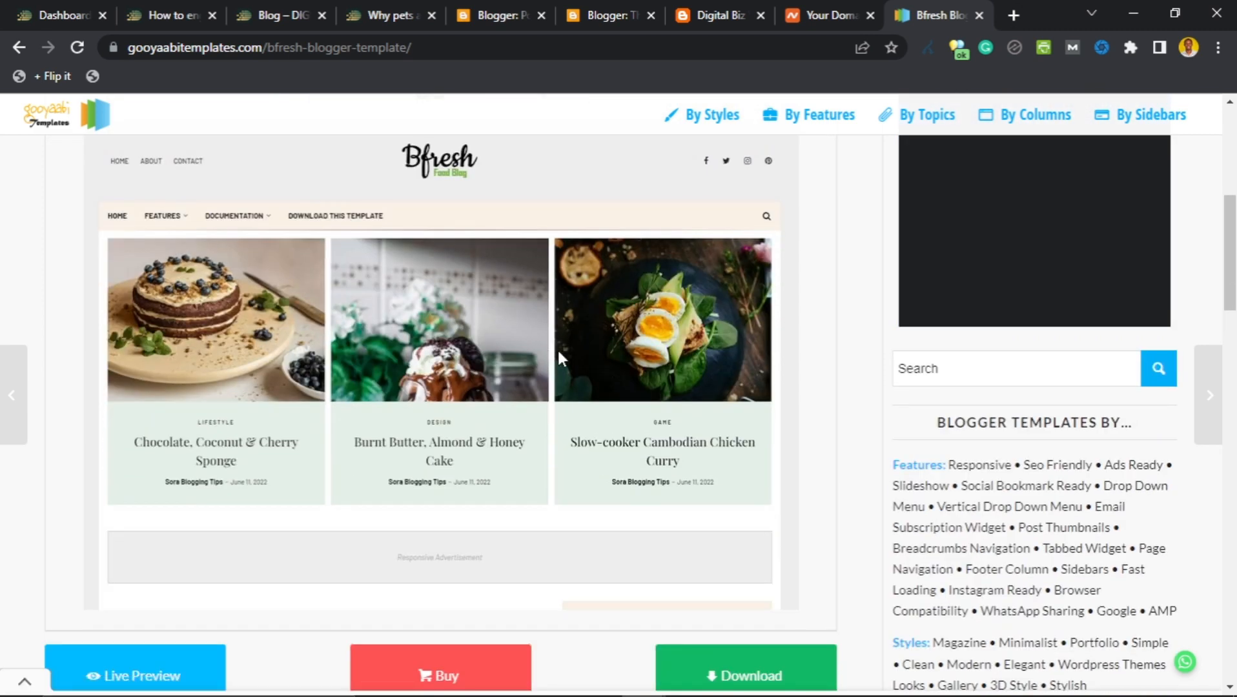
scroll(554, 357, down, 1)
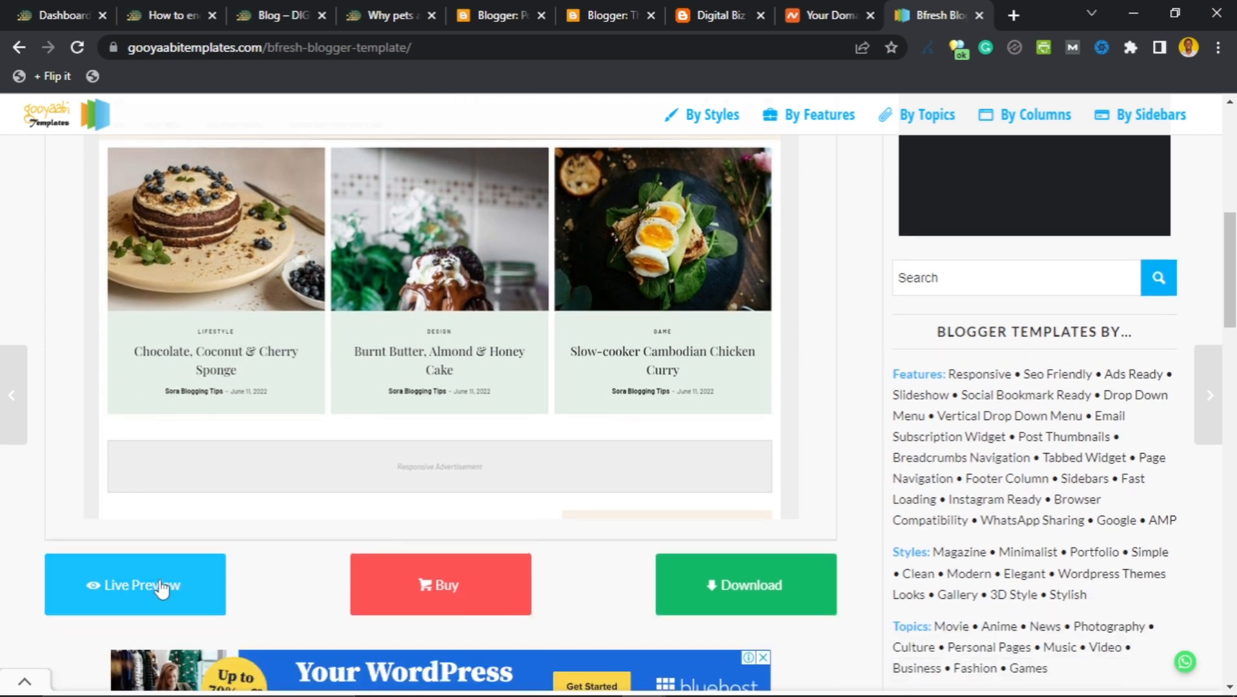
click(132, 587)
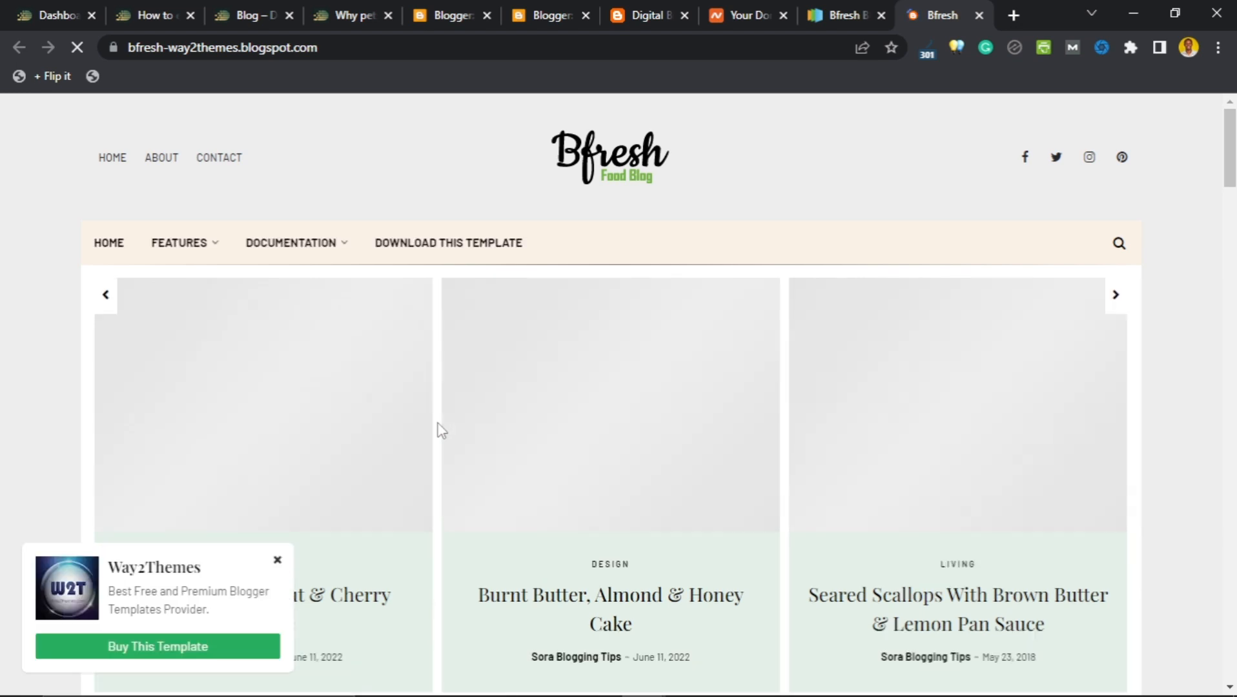
Close the Way2Themes popup and advance the demo's recipe carousel to the Rhubarb Tarts card.
click(277, 561)
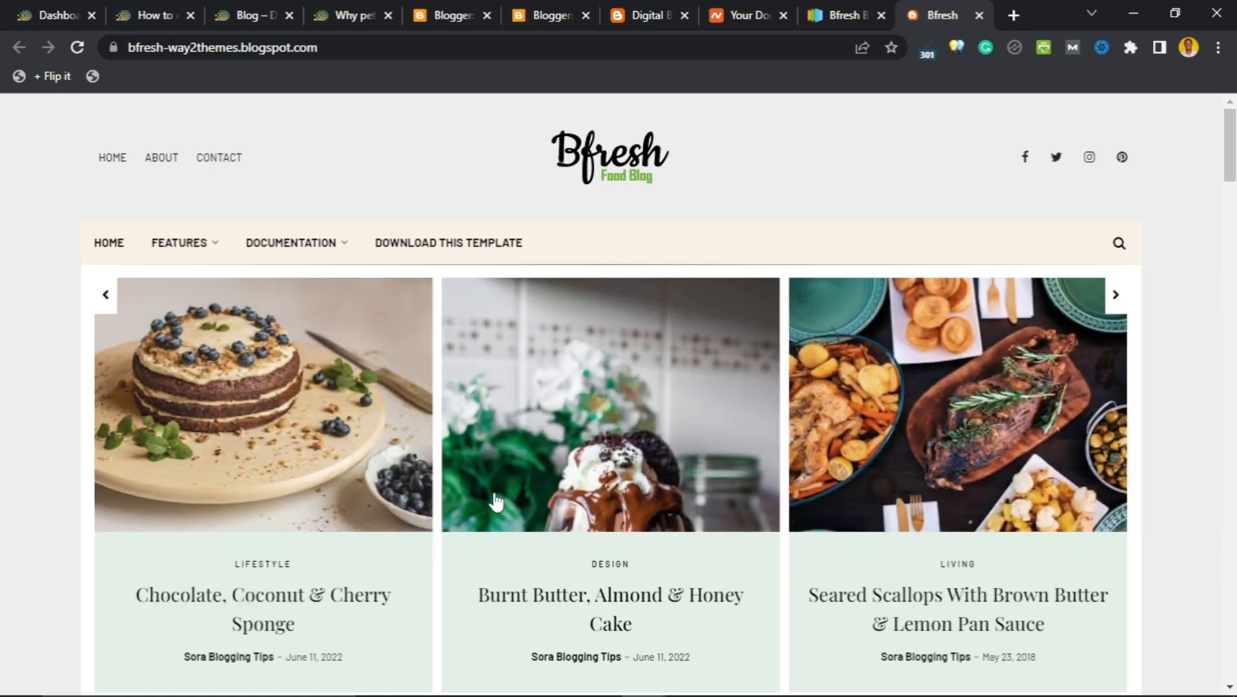
scroll(70, 451, down, 1)
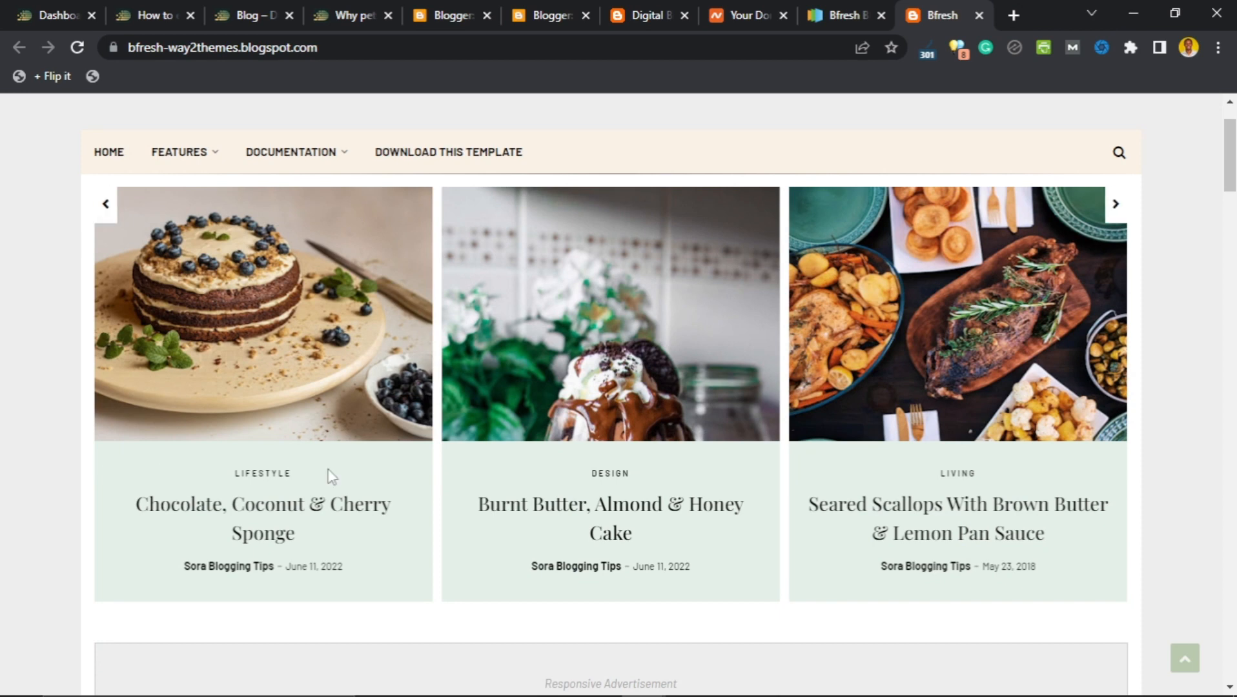
scroll(400, 452, down, 2)
scroll(439, 431, down, 2)
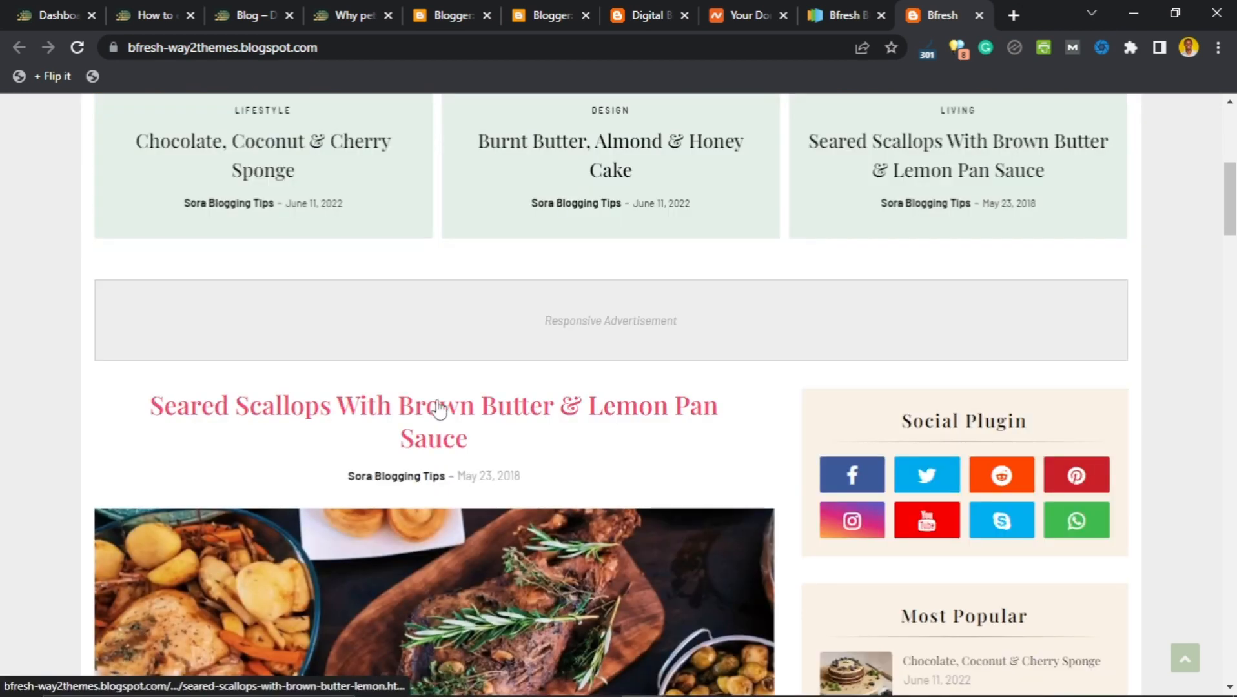
scroll(458, 359, down, 2)
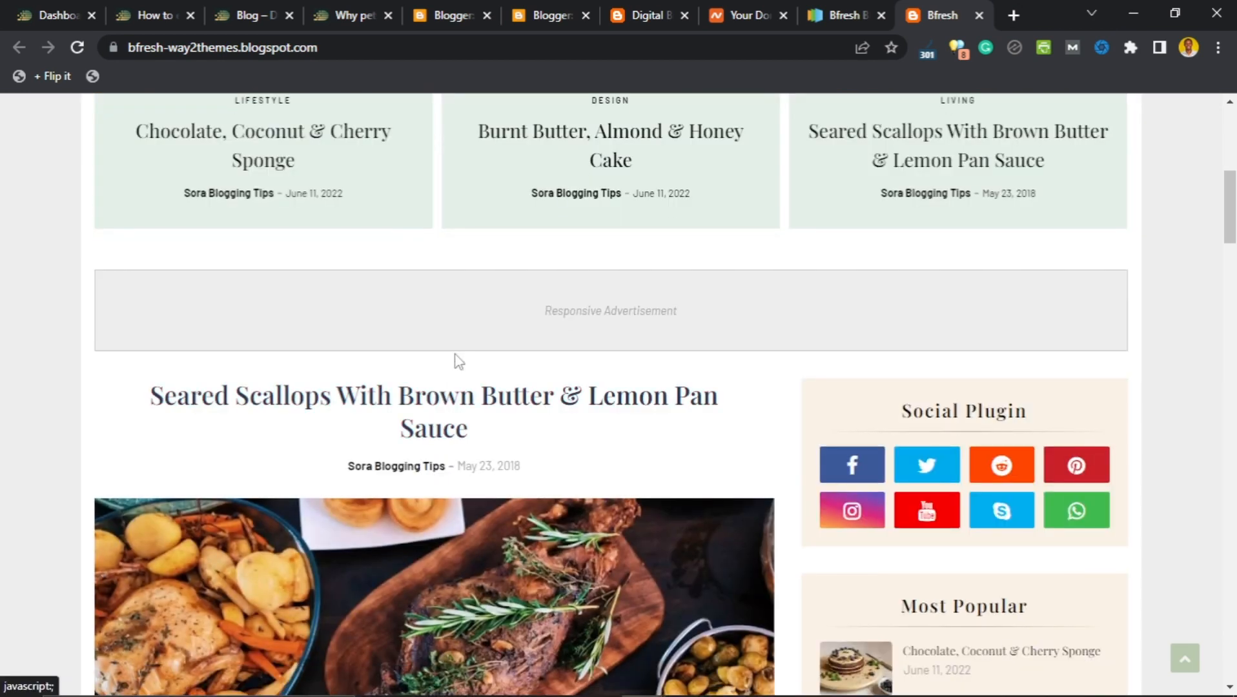
scroll(460, 362, down, 2)
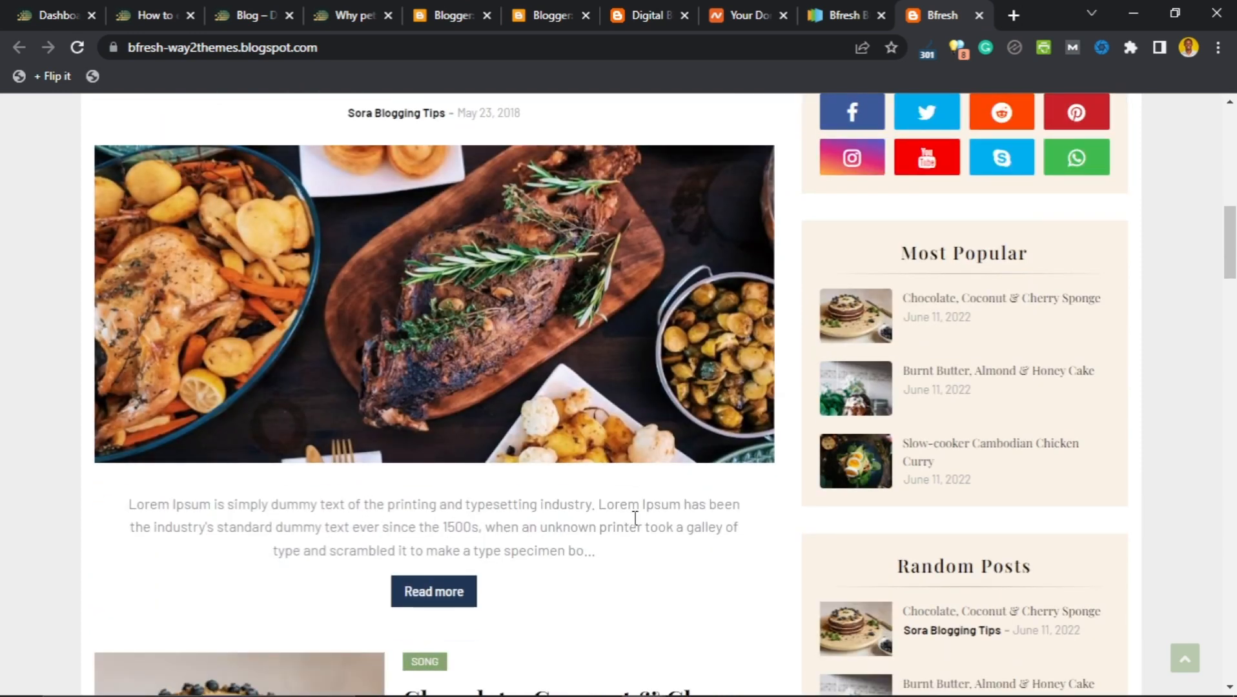
scroll(821, 501, up, 3)
scroll(426, 421, up, 5)
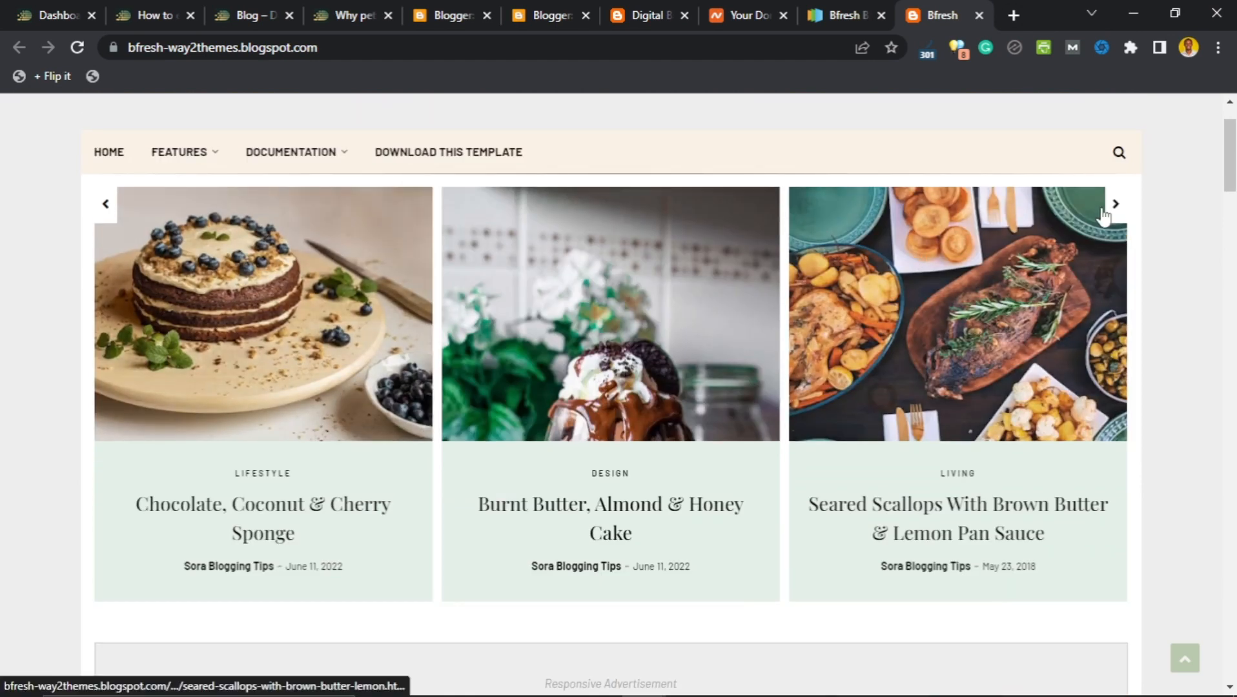
click(1116, 212)
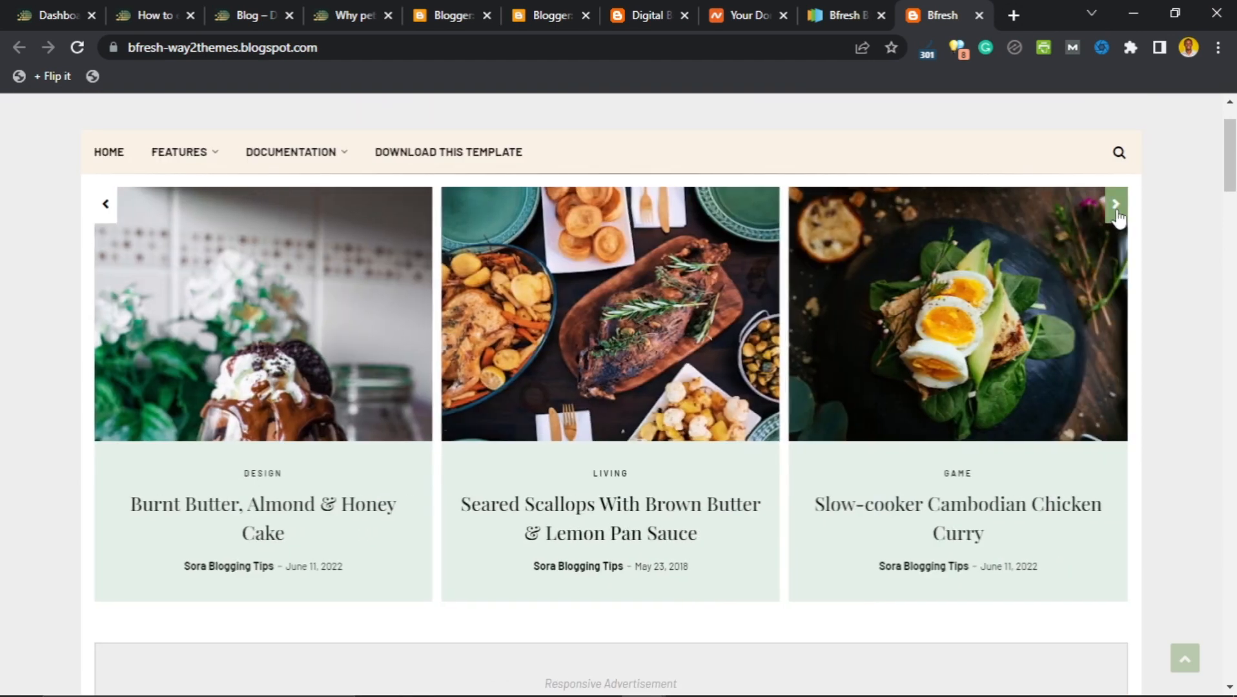
click(1116, 211)
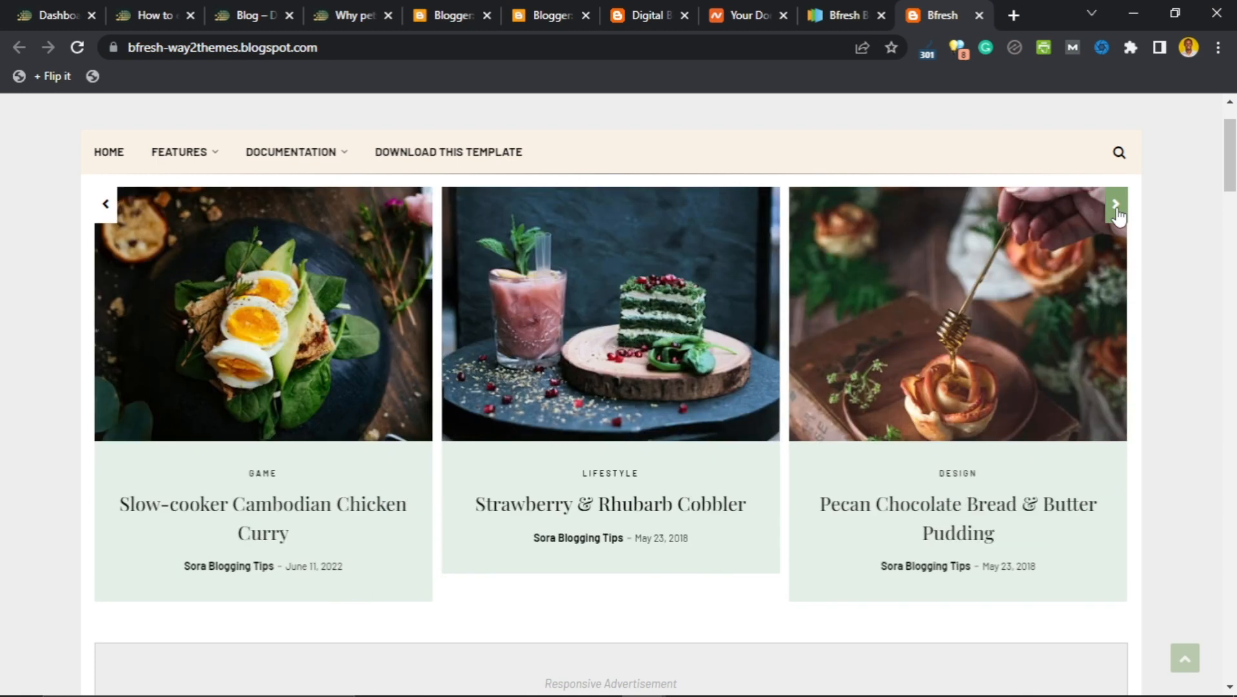
click(1116, 207)
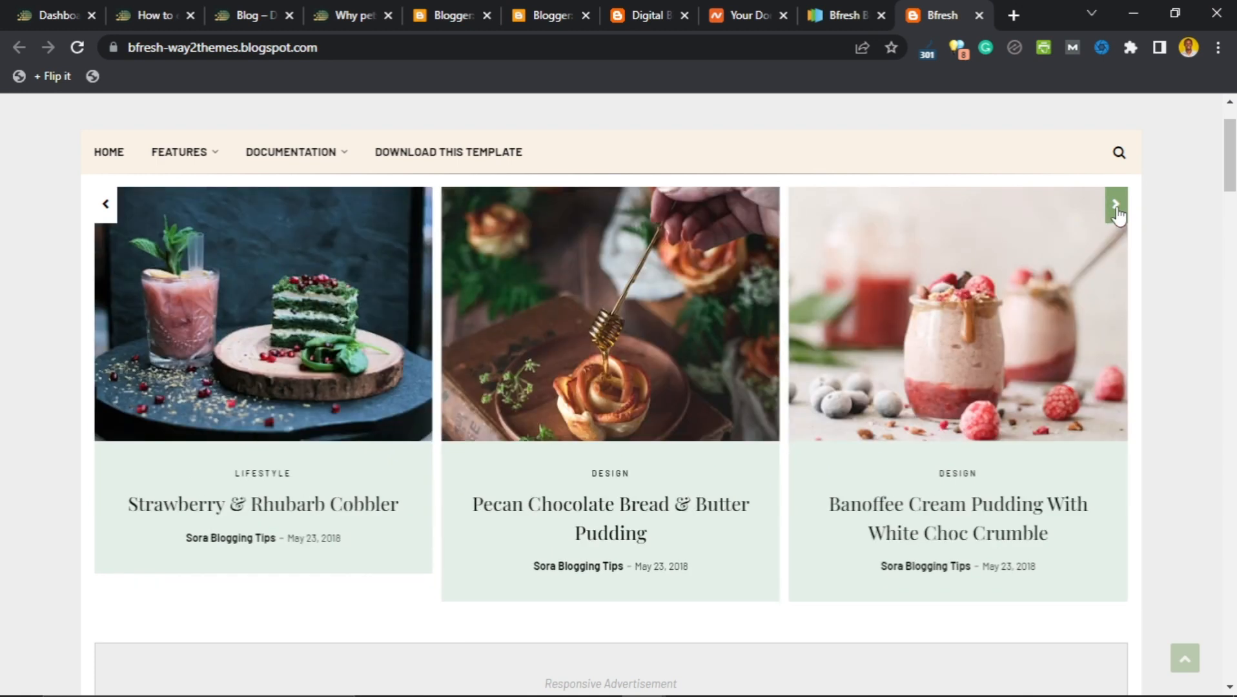
click(1116, 208)
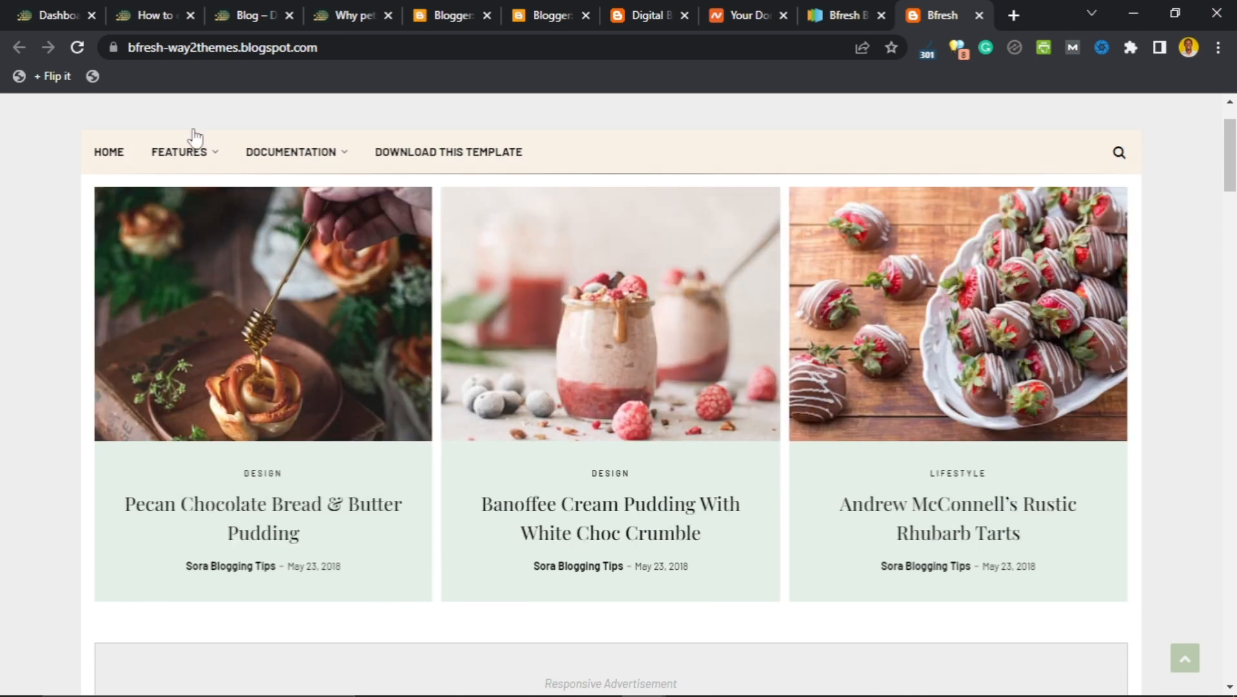
Browse the Bfresh demo blog's posts and sections down to the footer.
scroll(454, 188, up, 2)
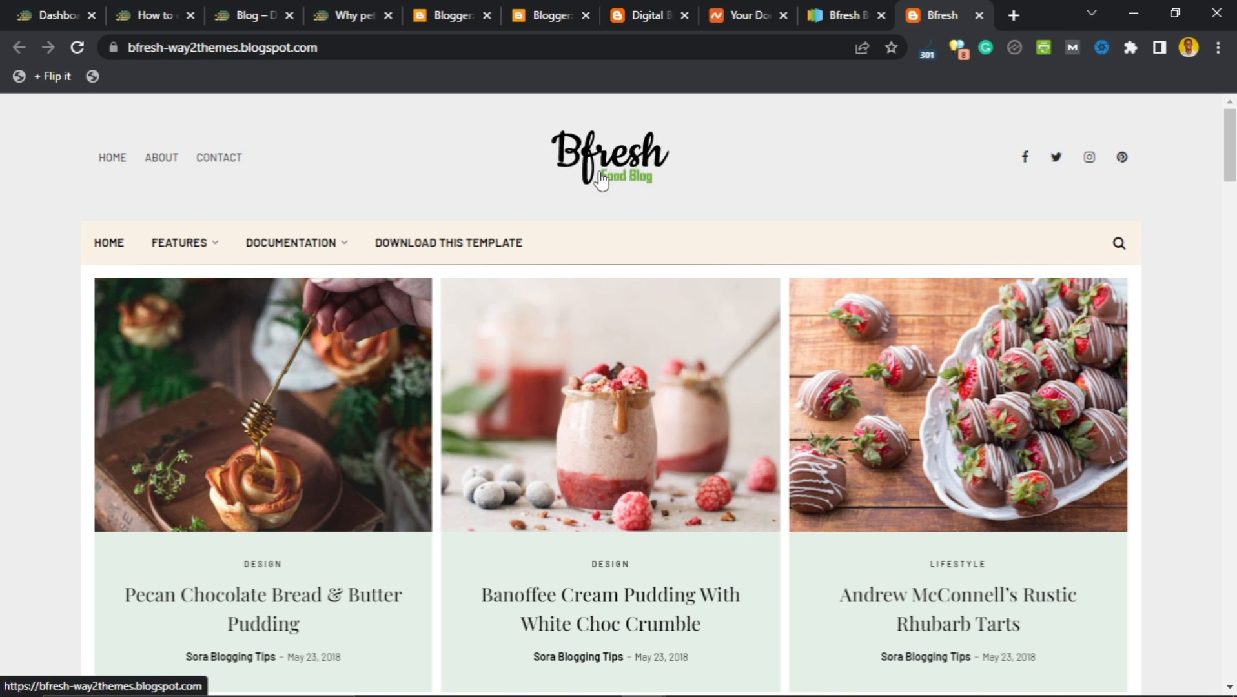
scroll(563, 381, down, 7)
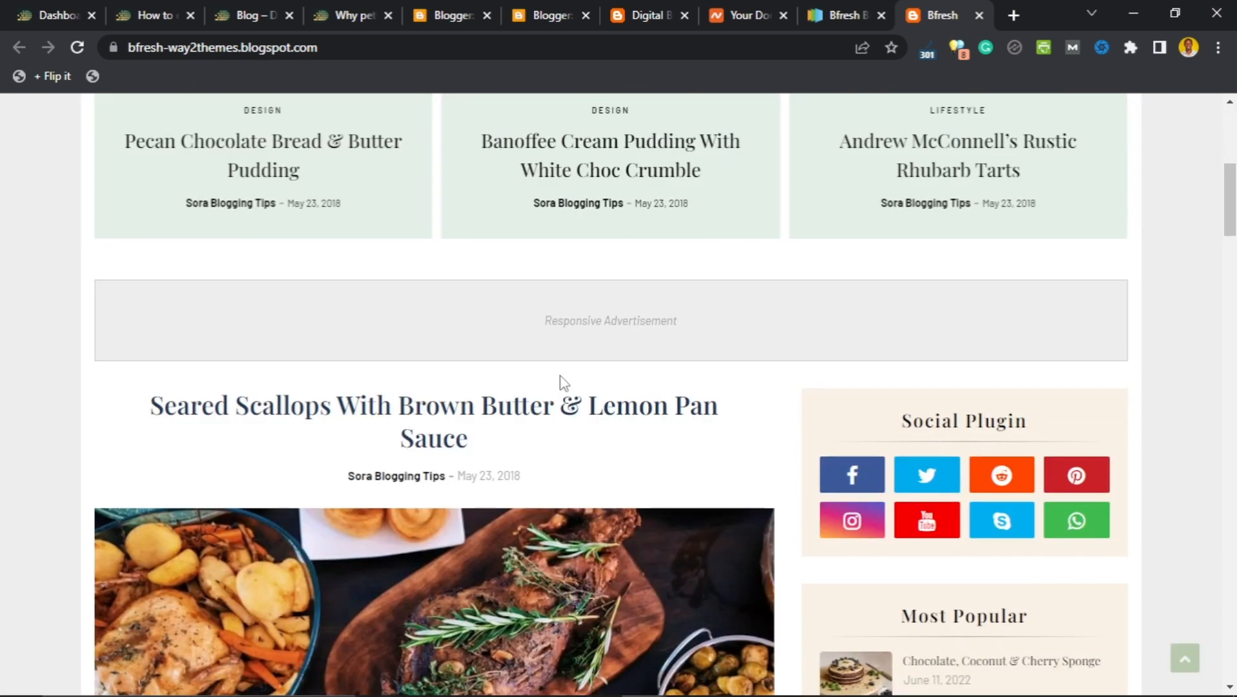
scroll(560, 382, down, 1)
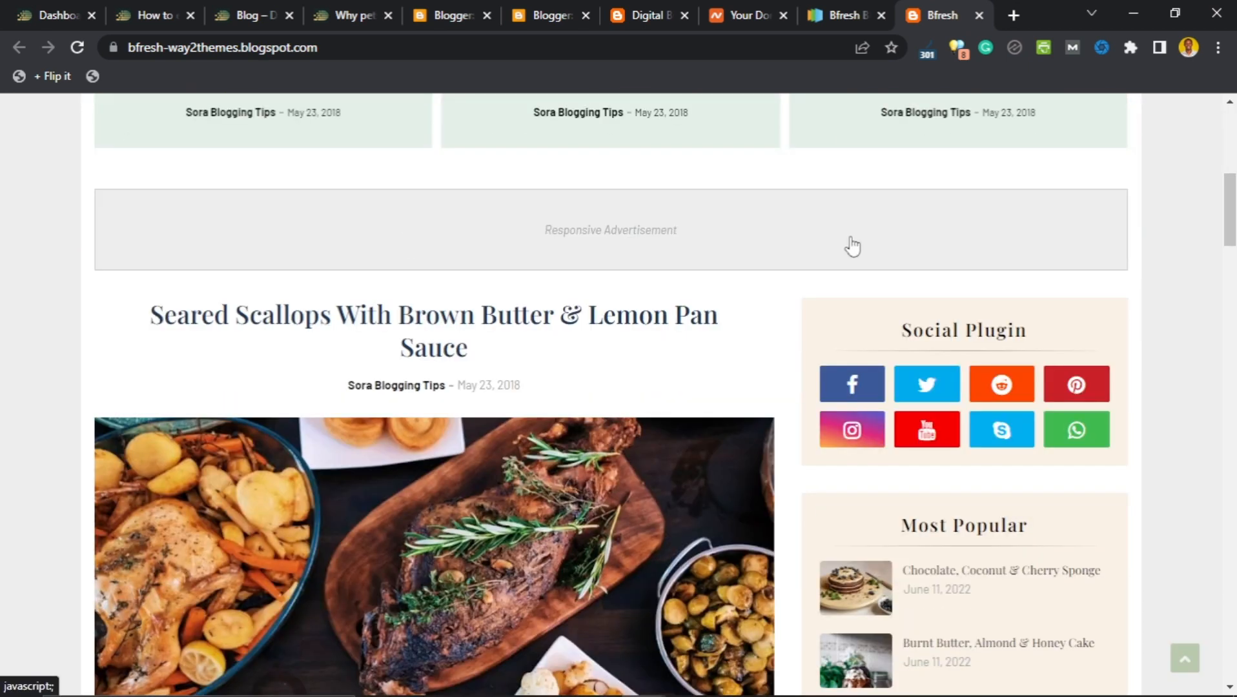
scroll(646, 220, down, 2)
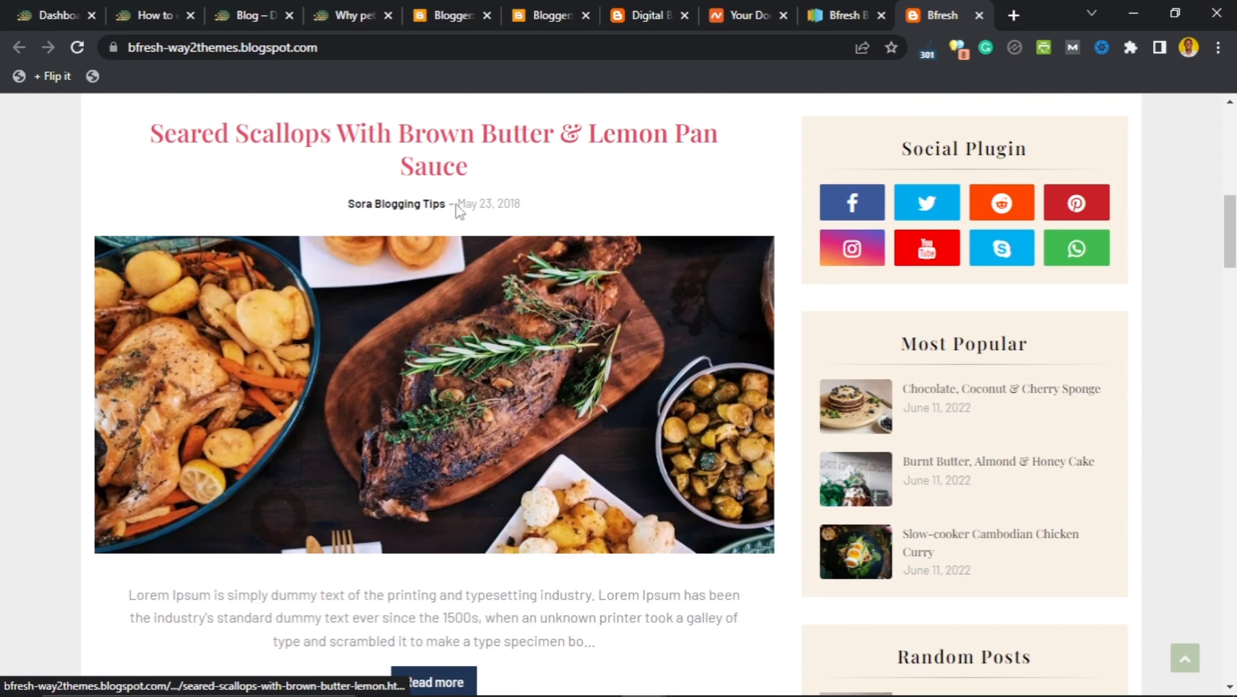
scroll(740, 270, up, 1)
scroll(791, 263, down, 2)
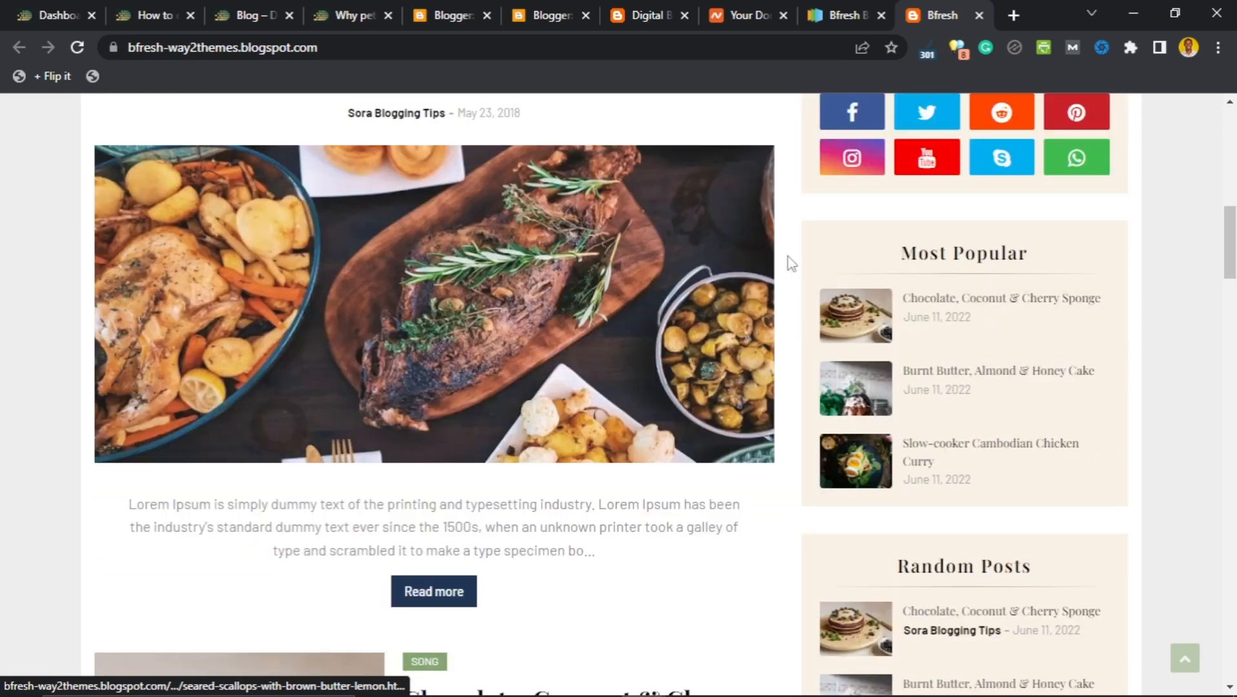
scroll(791, 264, up, 2)
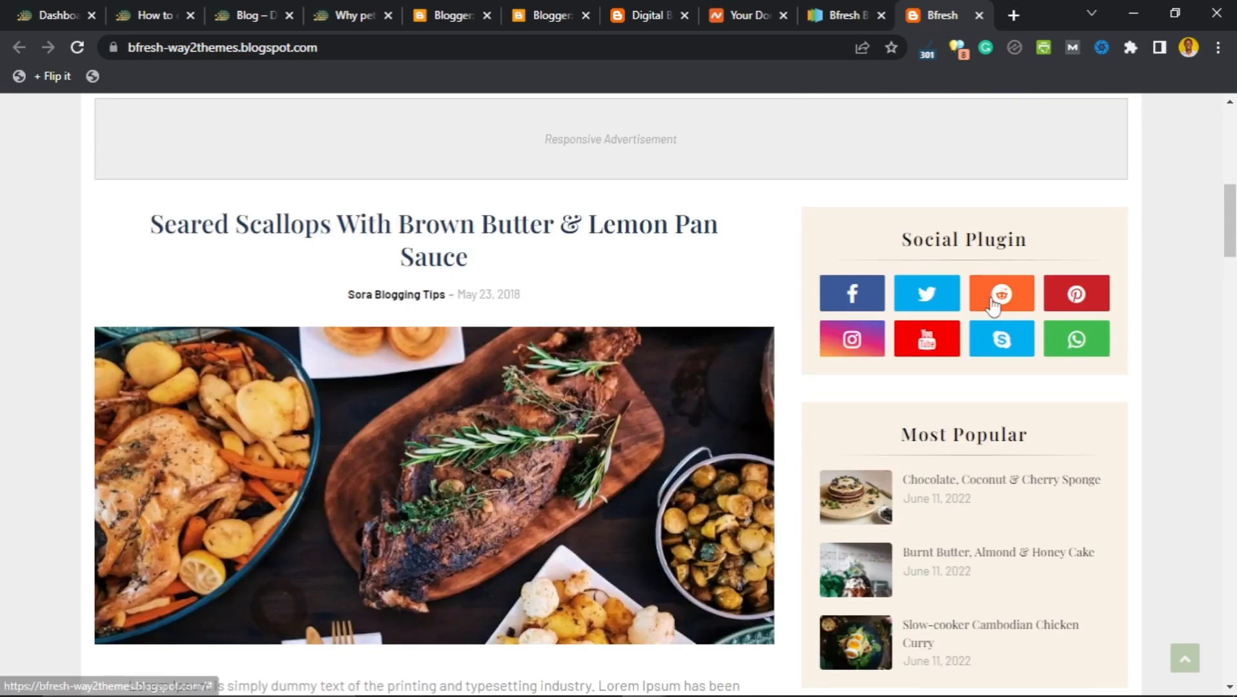
scroll(993, 306, down, 1)
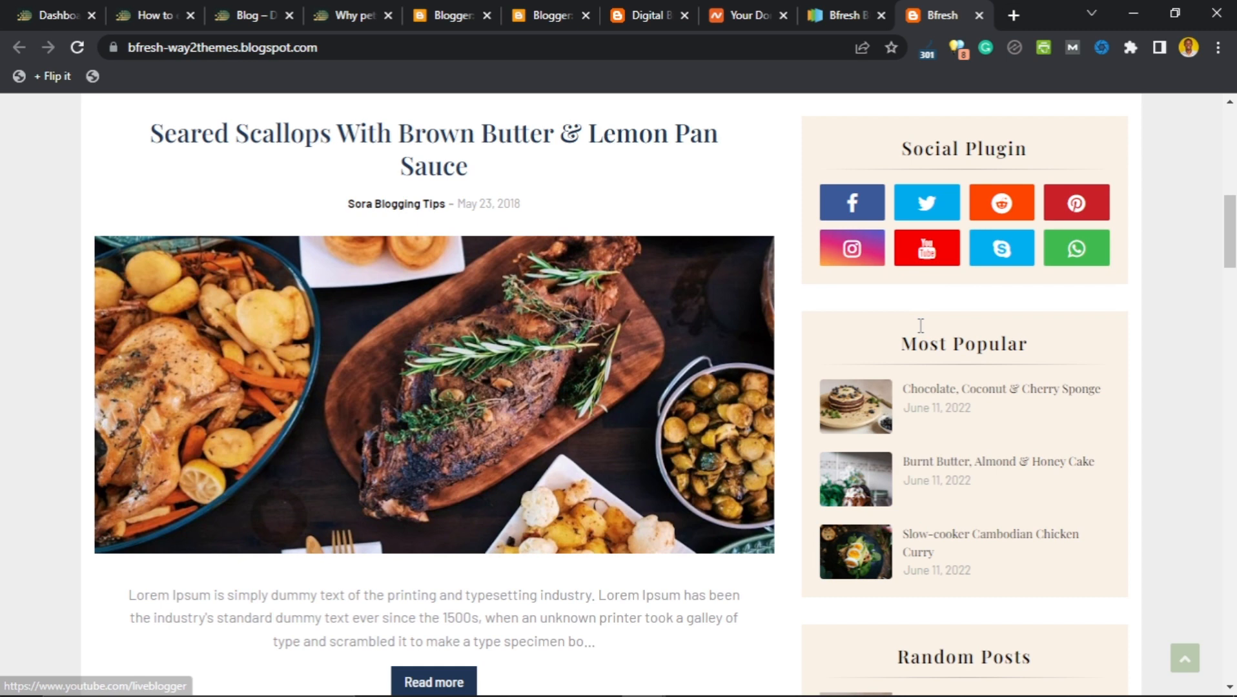
scroll(979, 469, down, 3)
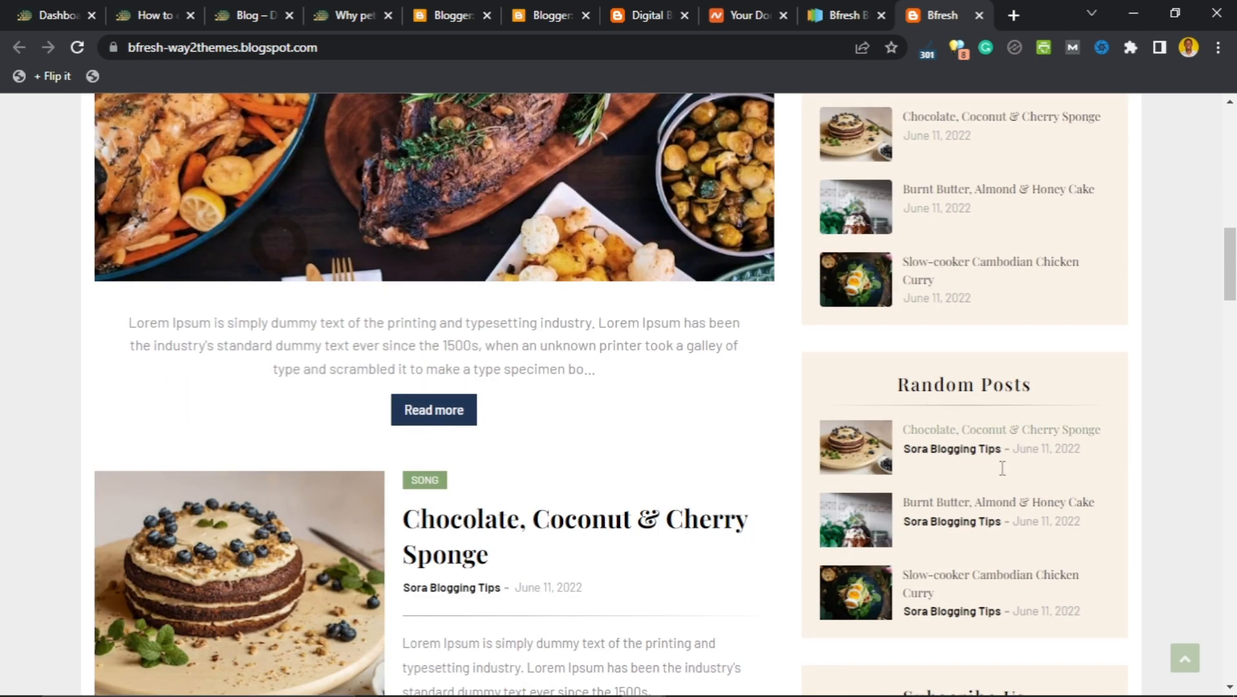
scroll(463, 334, down, 1)
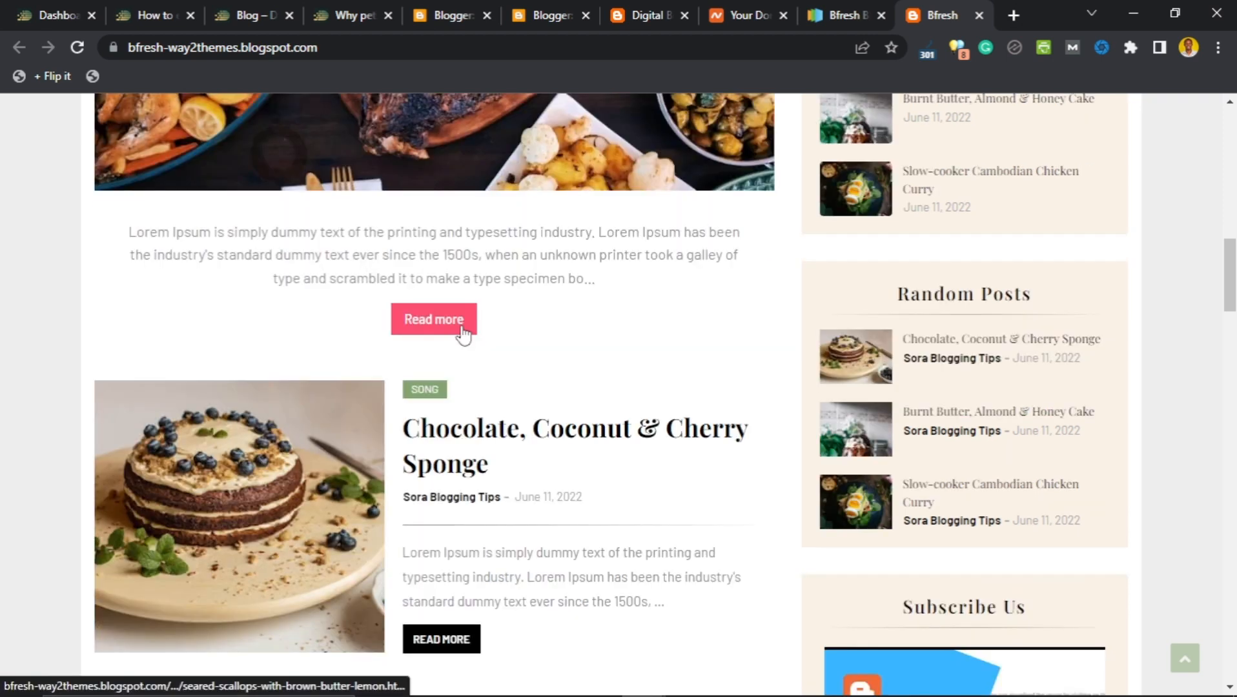
scroll(464, 334, up, 3)
scroll(446, 307, down, 3)
scroll(451, 335, down, 1)
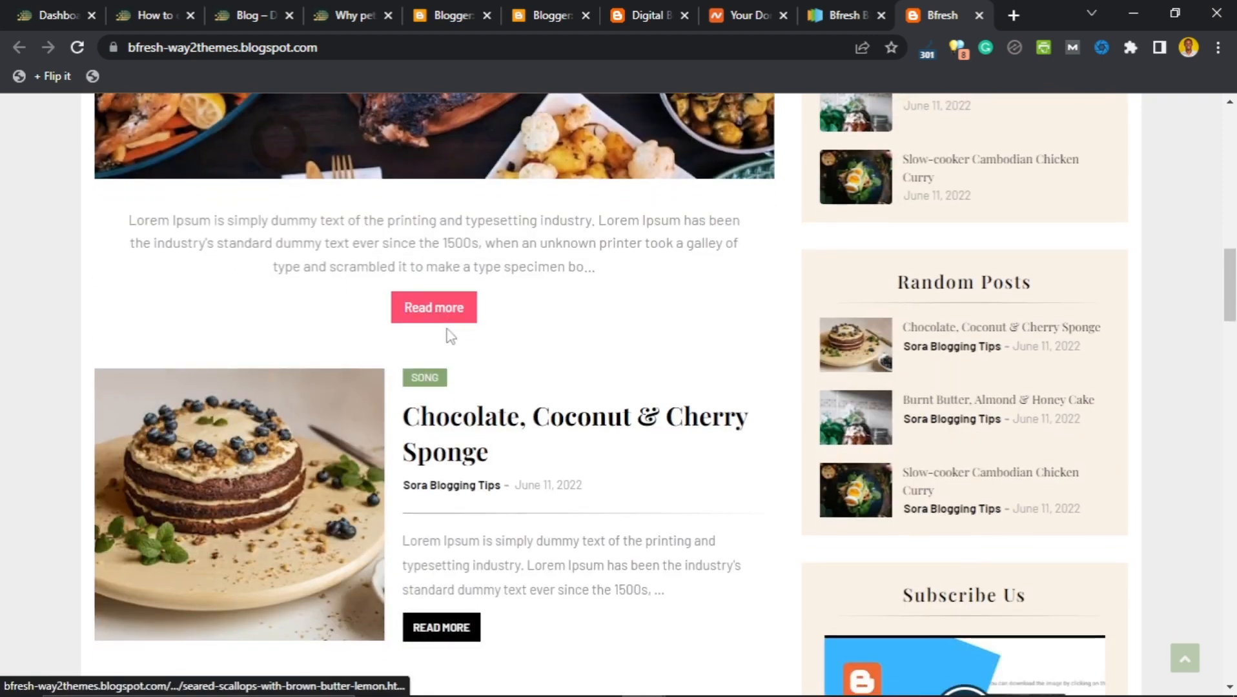
scroll(451, 335, down, 5)
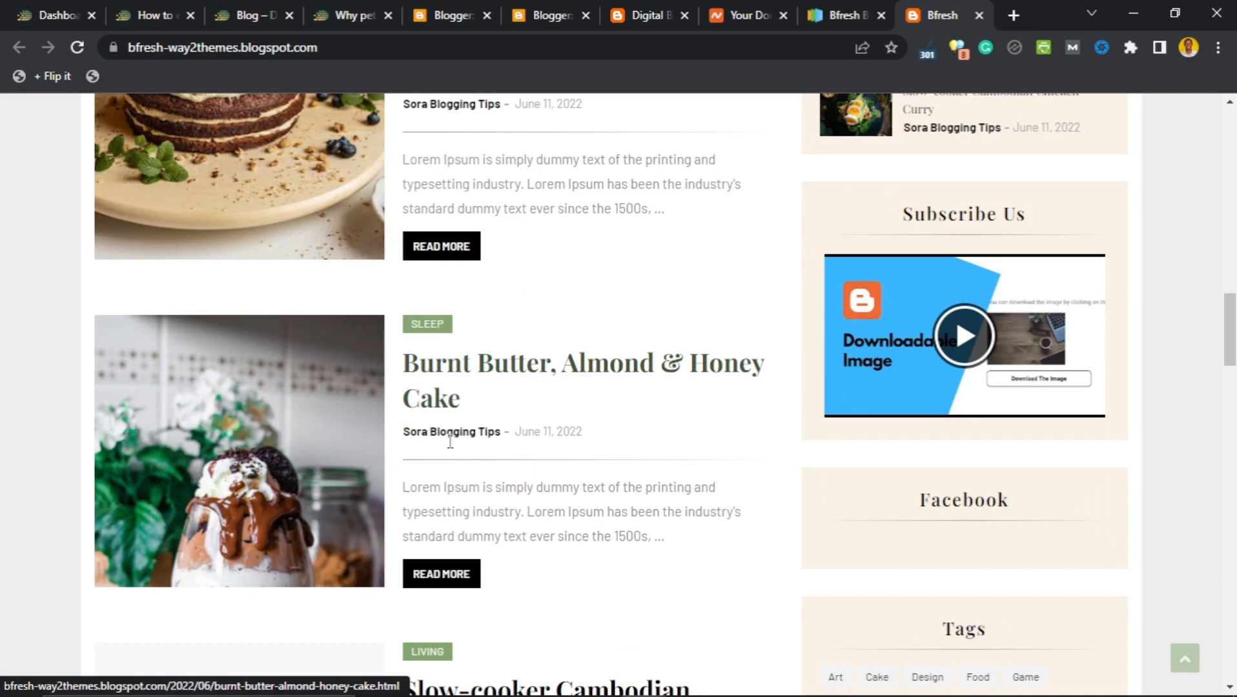
scroll(450, 441, down, 2)
scroll(478, 414, down, 2)
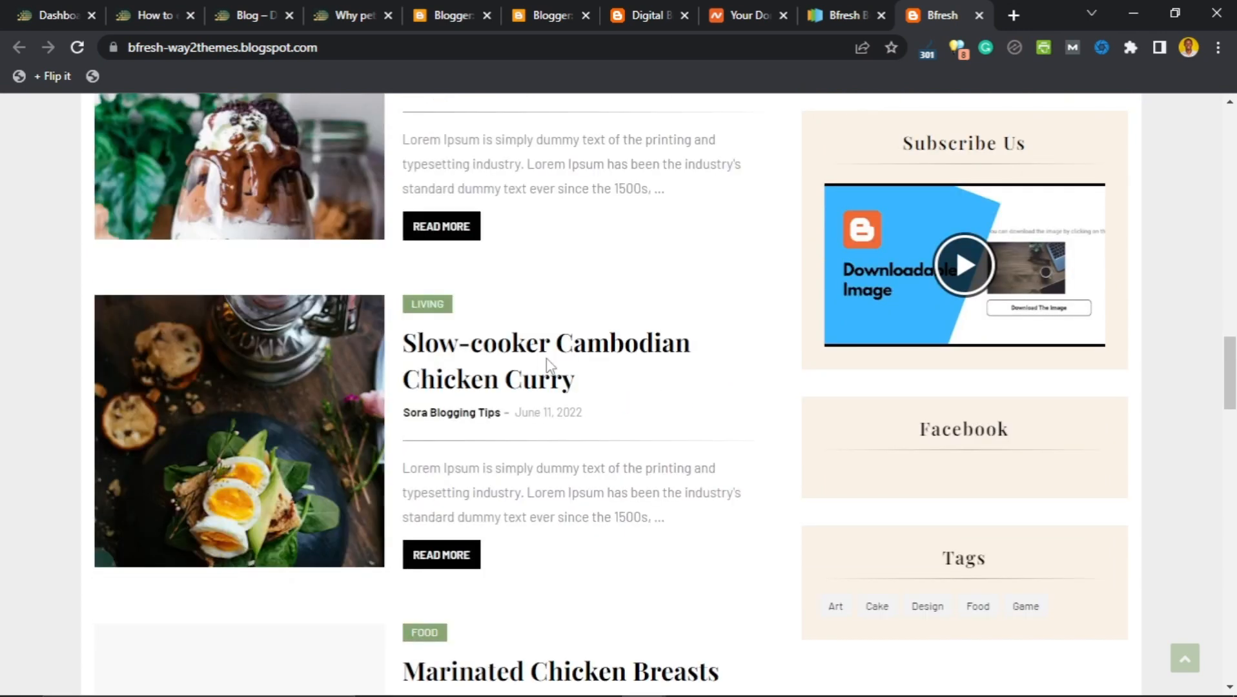
scroll(547, 366, down, 1)
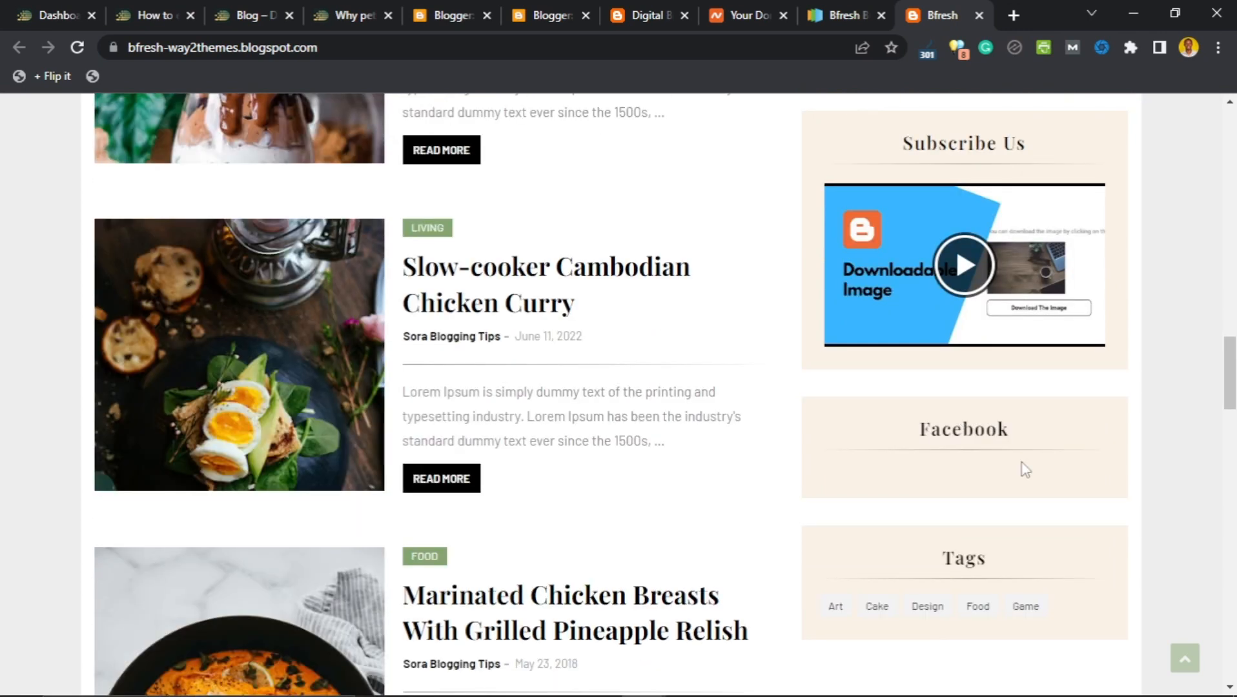
scroll(441, 376, down, 3)
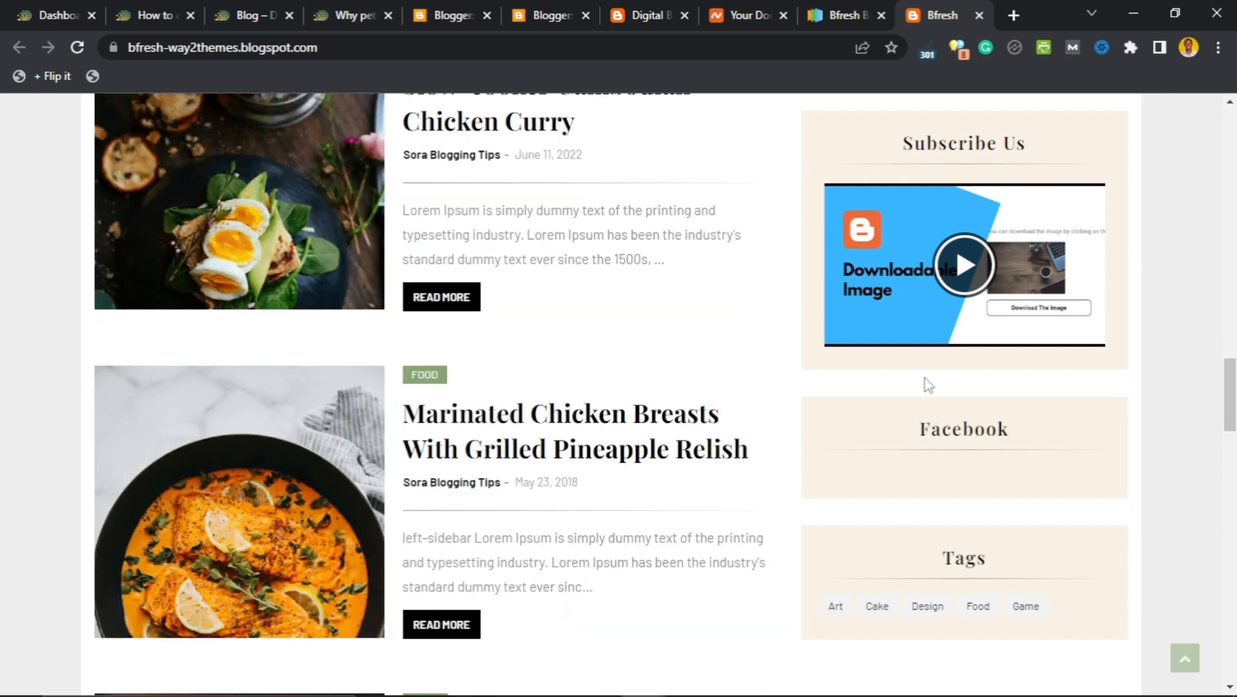
scroll(927, 385, down, 7)
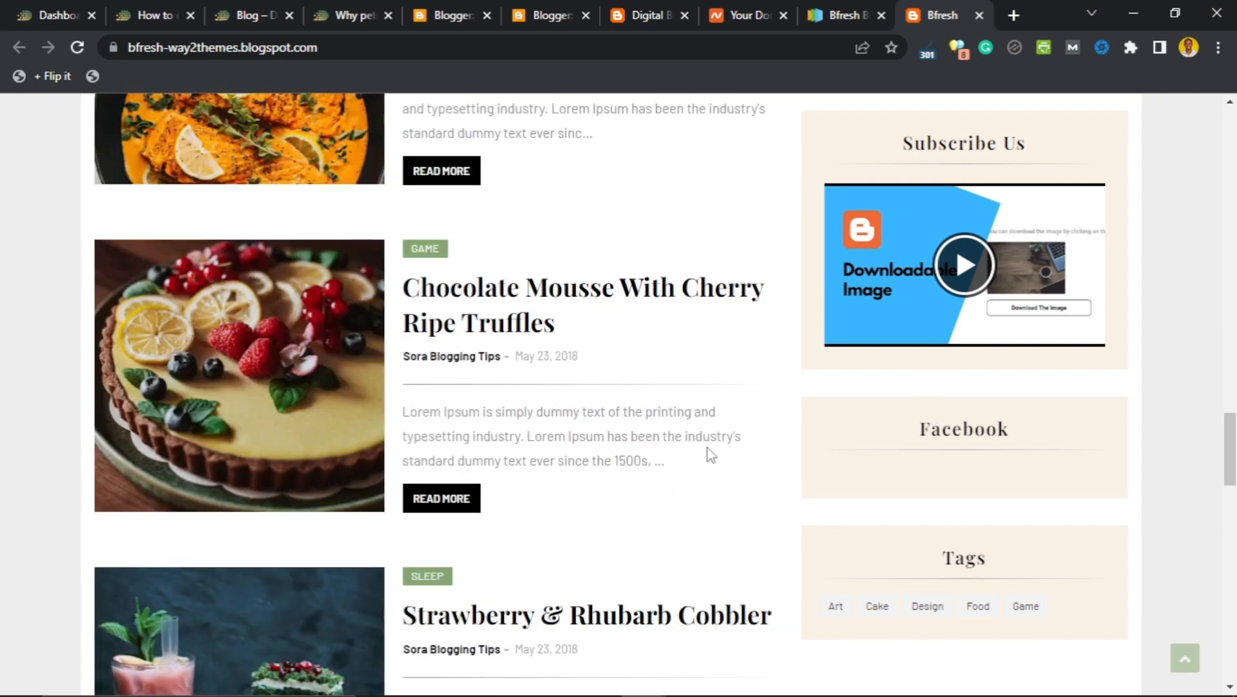
scroll(708, 455, down, 7)
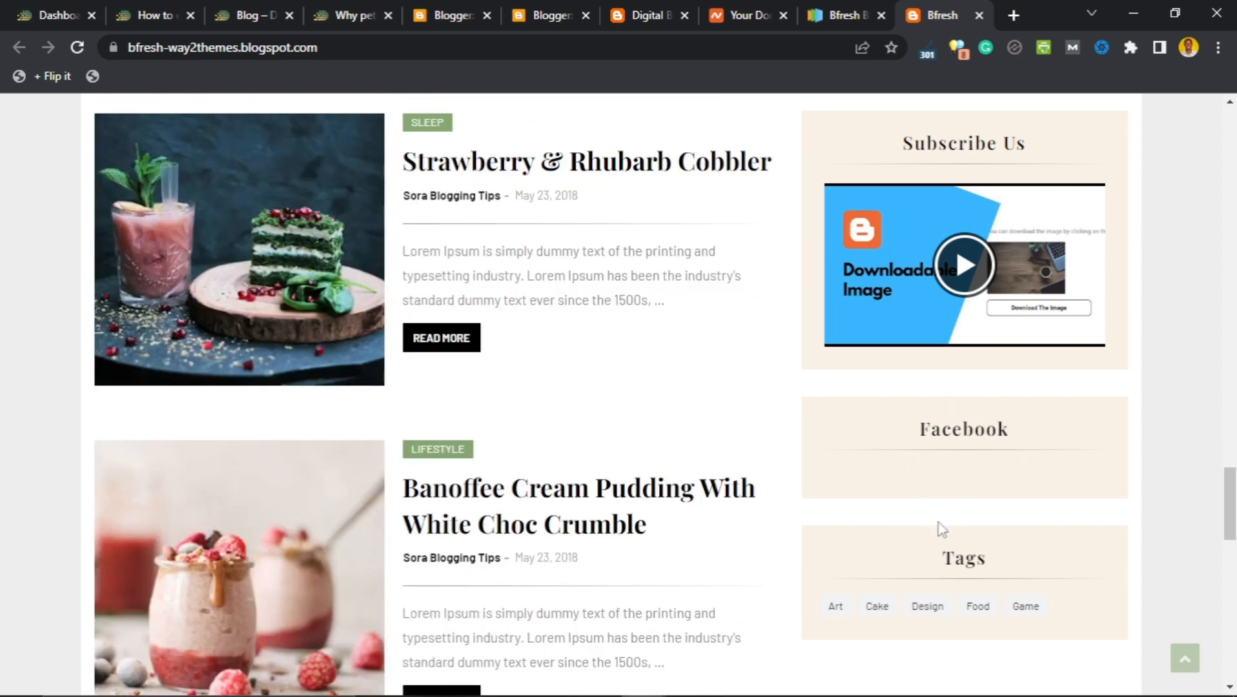
scroll(781, 469, down, 2)
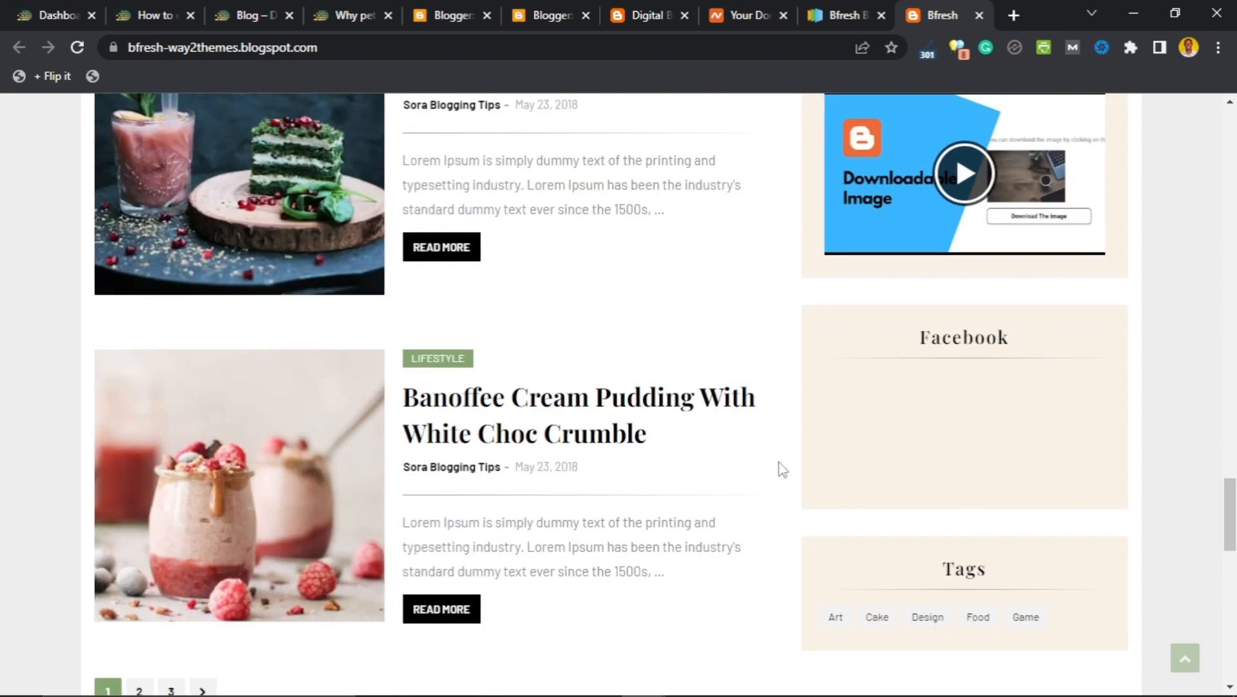
scroll(781, 469, down, 7)
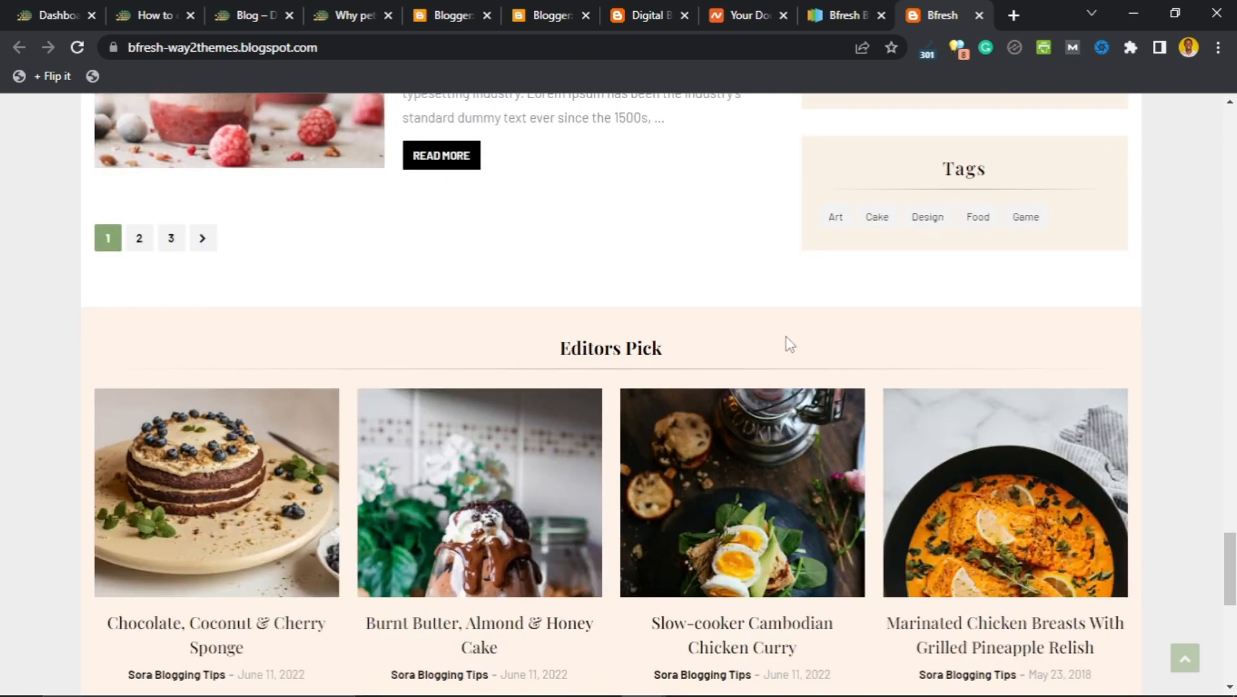
scroll(943, 345, up, 10)
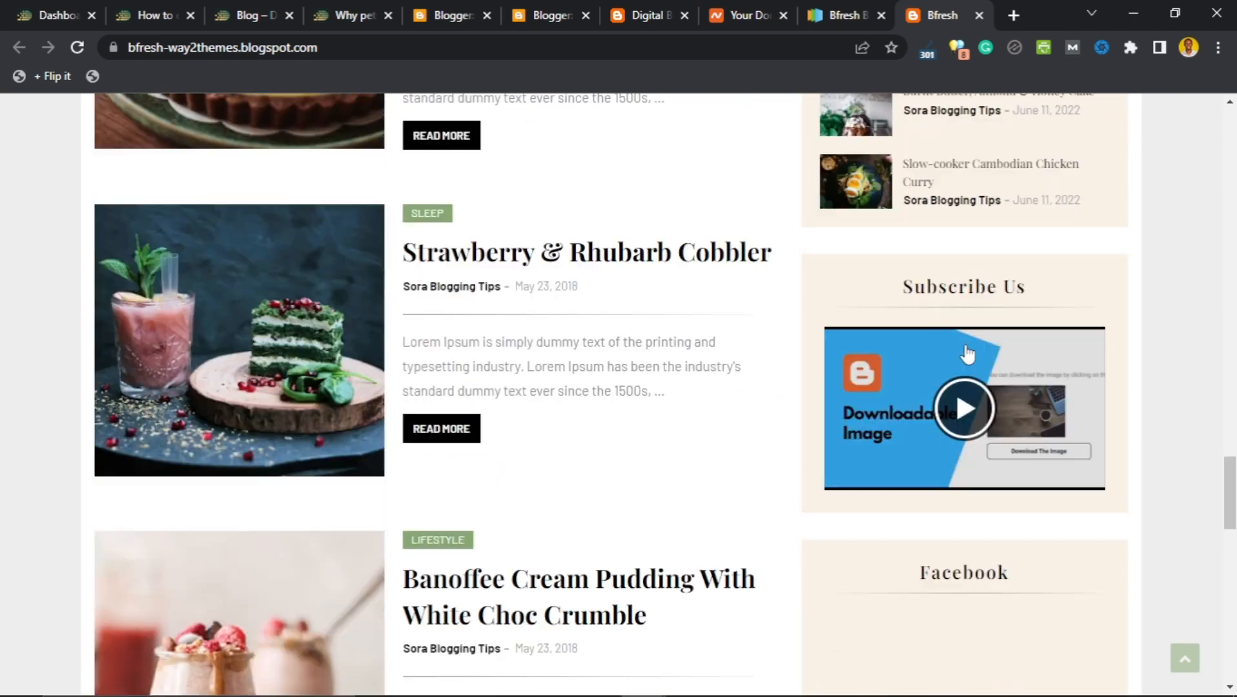
scroll(966, 353, up, 11)
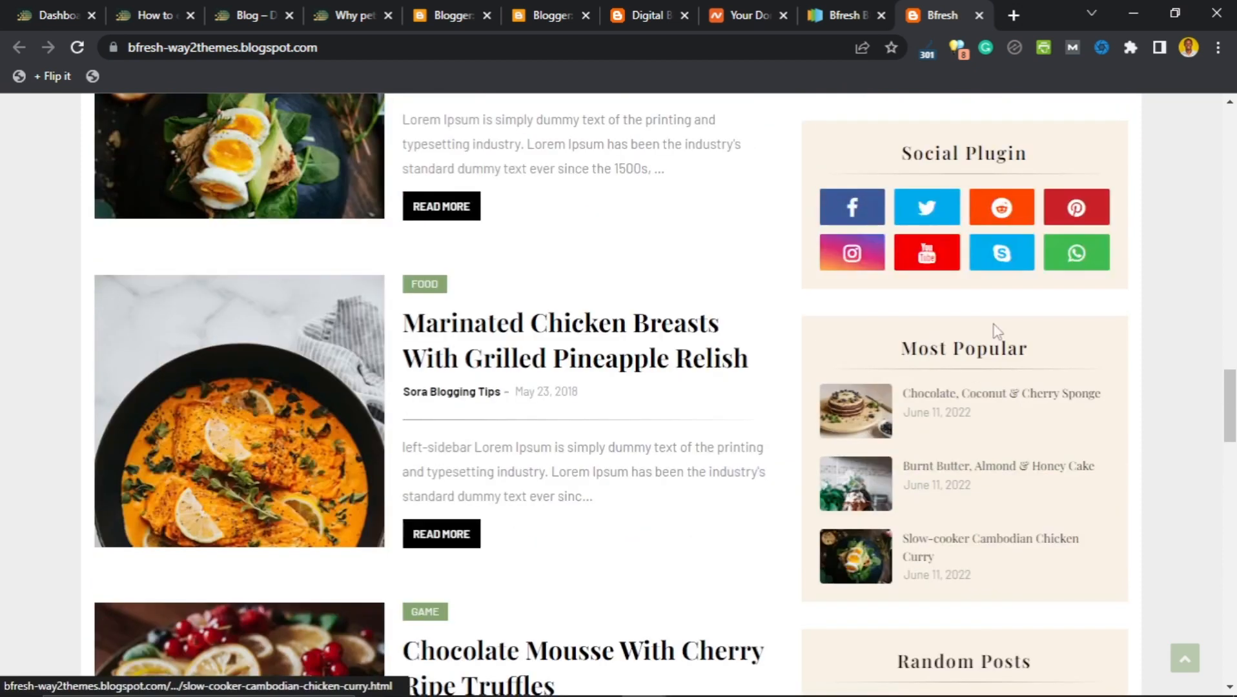
scroll(994, 329, up, 1)
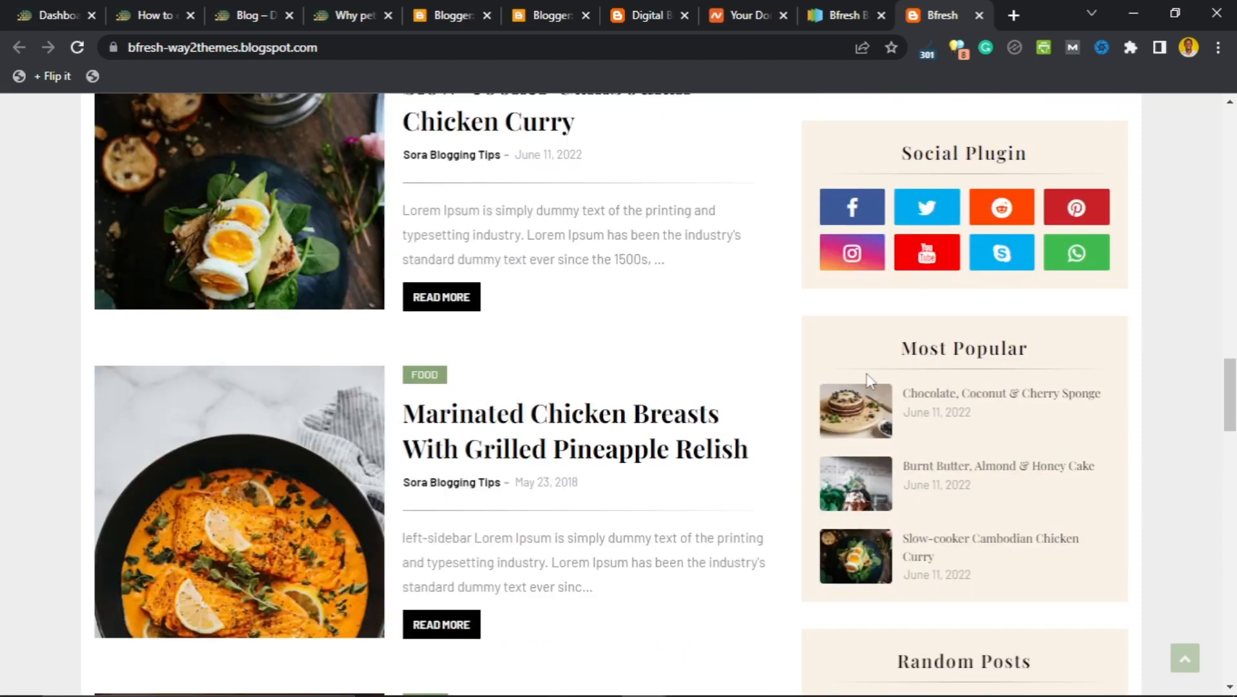
scroll(897, 346, up, 9)
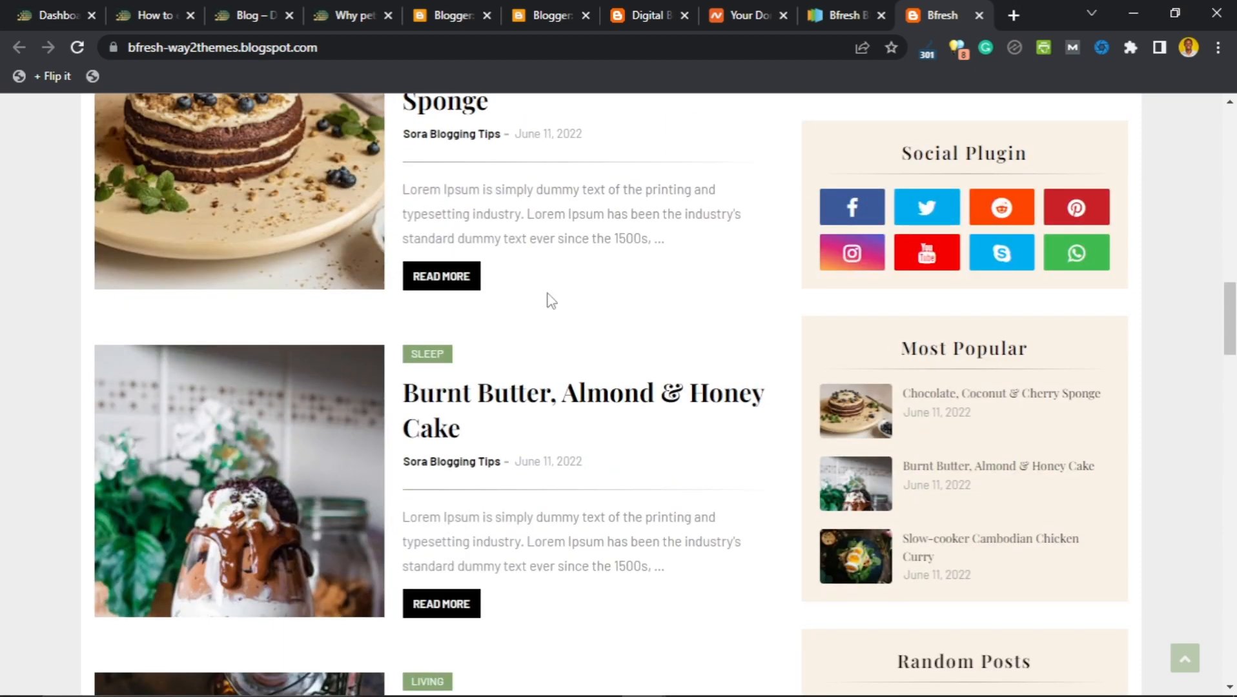
scroll(551, 300, up, 7)
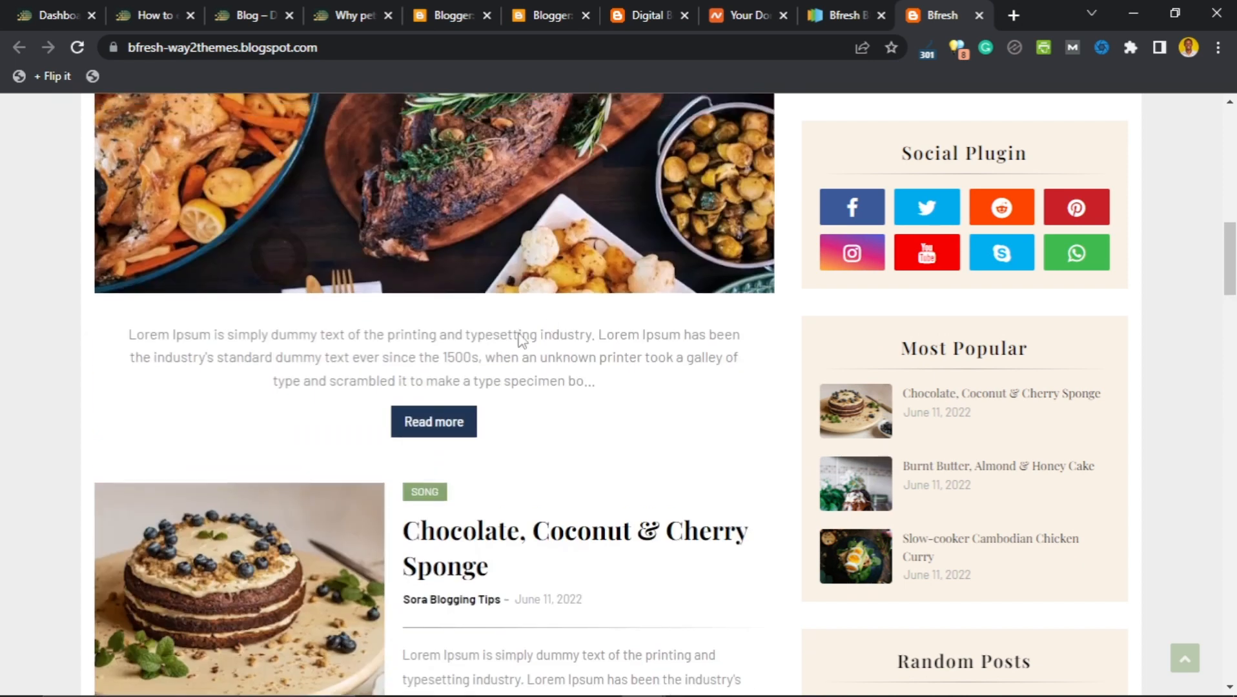
scroll(521, 340, up, 5)
scroll(566, 400, down, 1)
scroll(842, 262, up, 2)
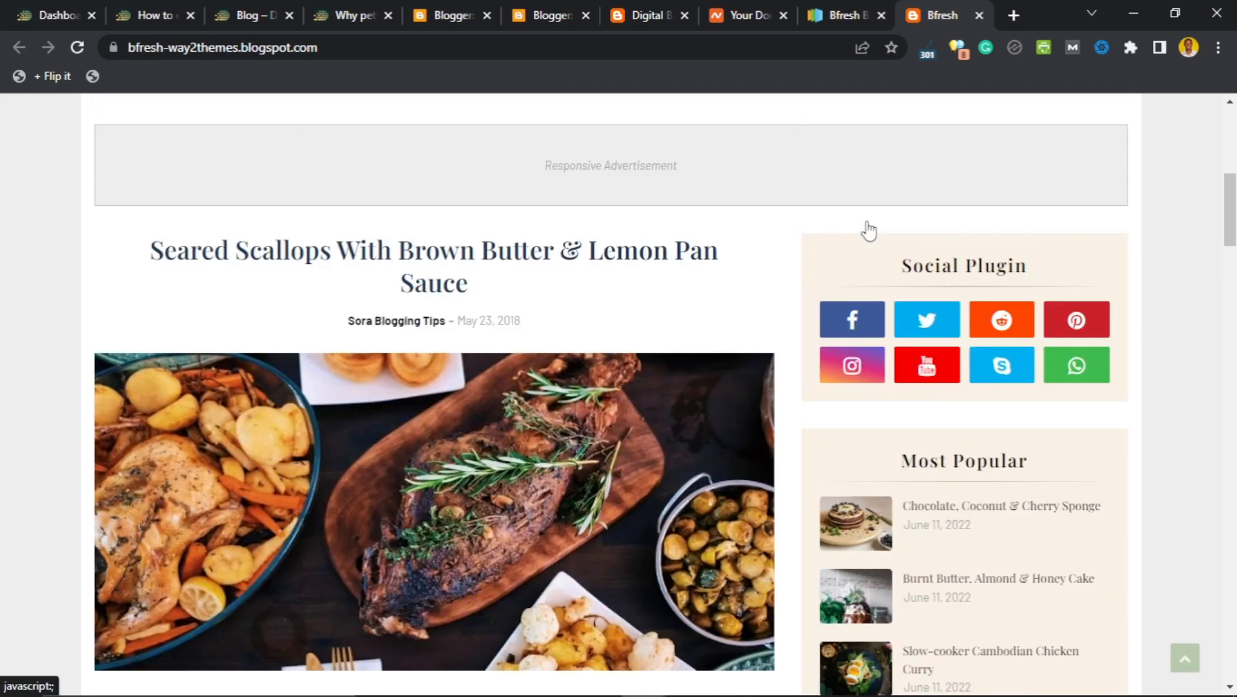
scroll(438, 454, up, 1)
scroll(438, 454, down, 10)
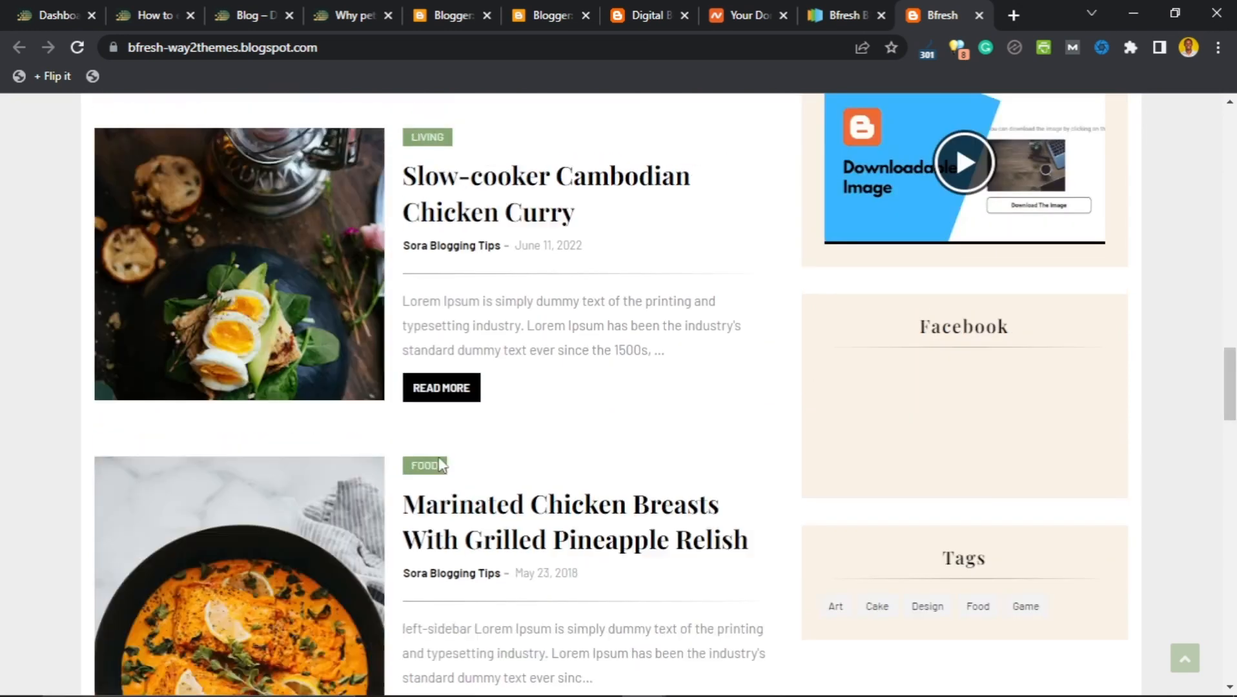
scroll(472, 431, down, 5)
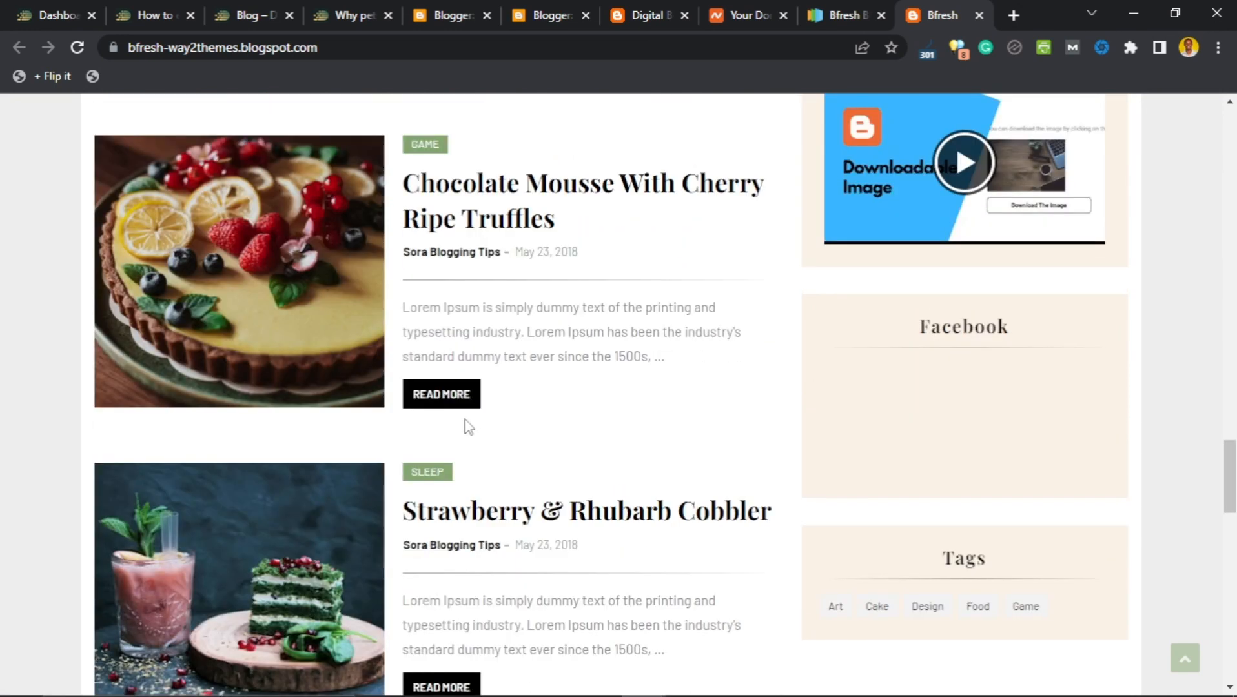
scroll(470, 427, down, 9)
scroll(445, 456, down, 5)
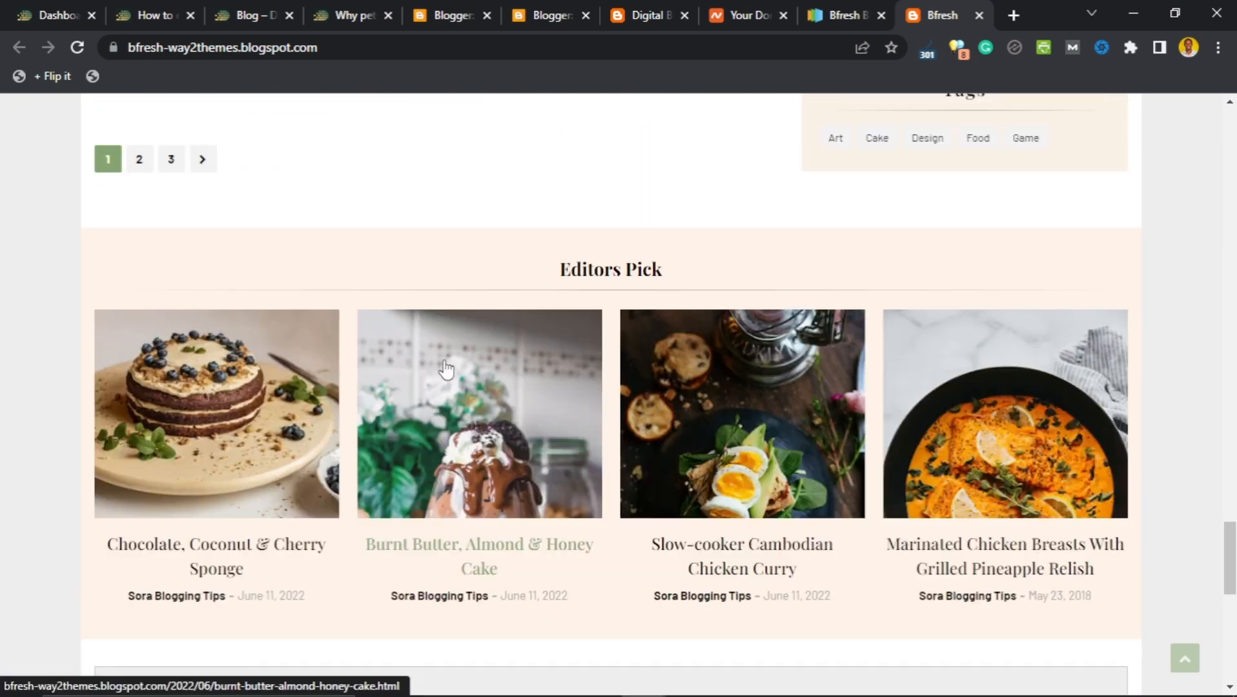
scroll(445, 452, up, 3)
scroll(438, 381, down, 3)
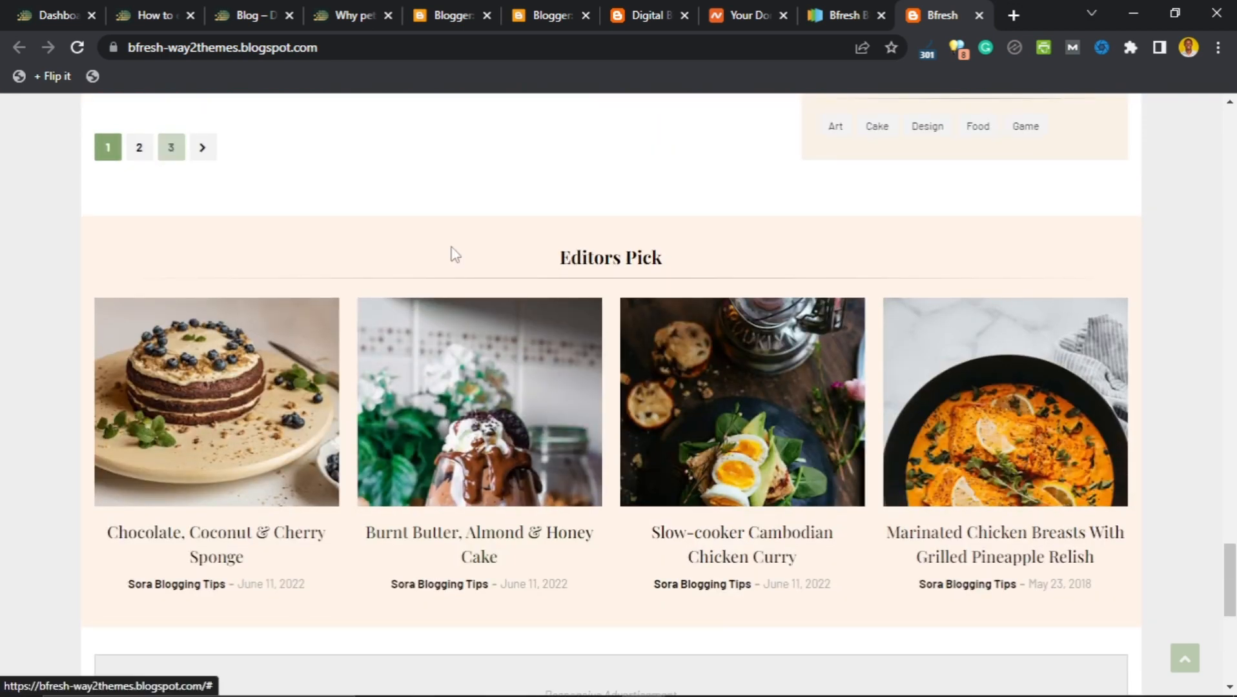
scroll(594, 302, down, 1)
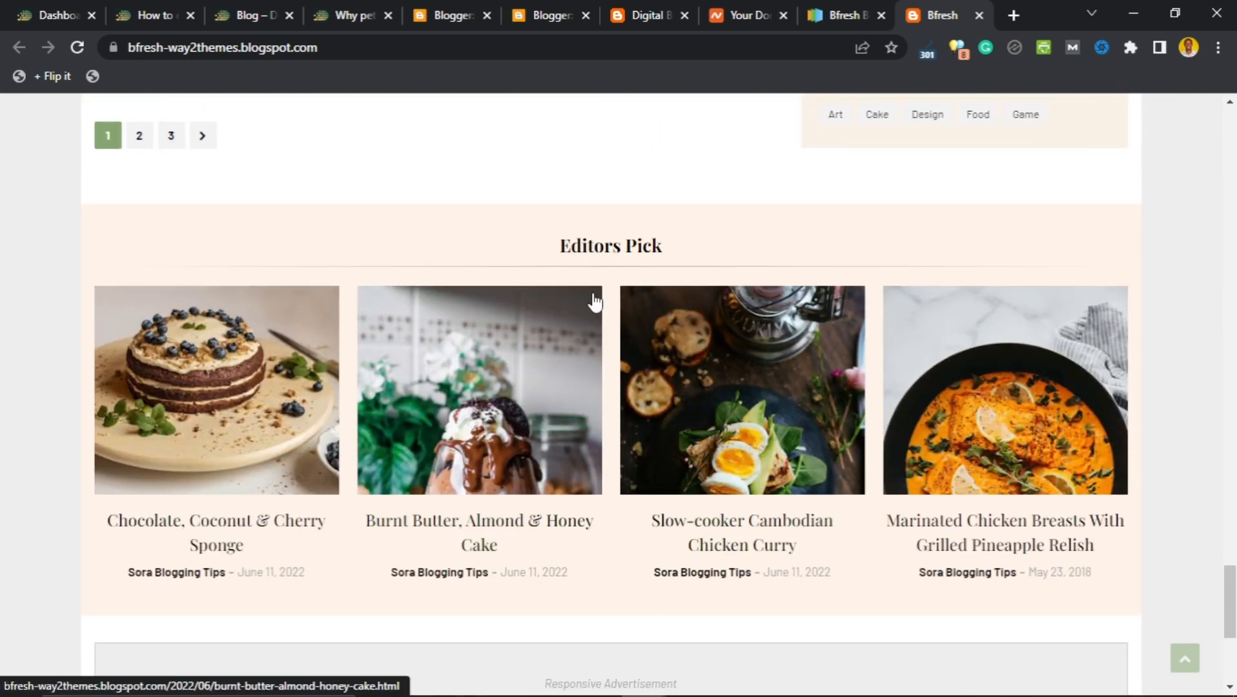
scroll(601, 308, down, 3)
scroll(640, 355, up, 2)
scroll(639, 359, down, 6)
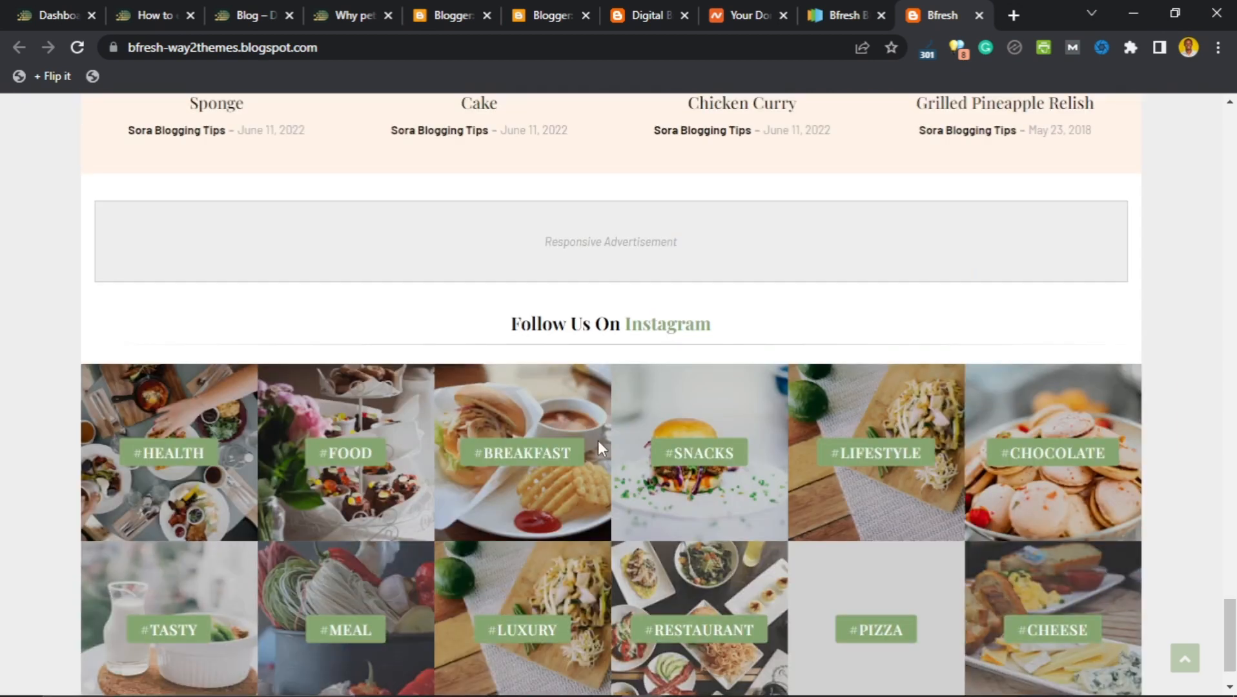
scroll(598, 443, down, 1)
scroll(607, 476, up, 1)
scroll(610, 469, down, 1)
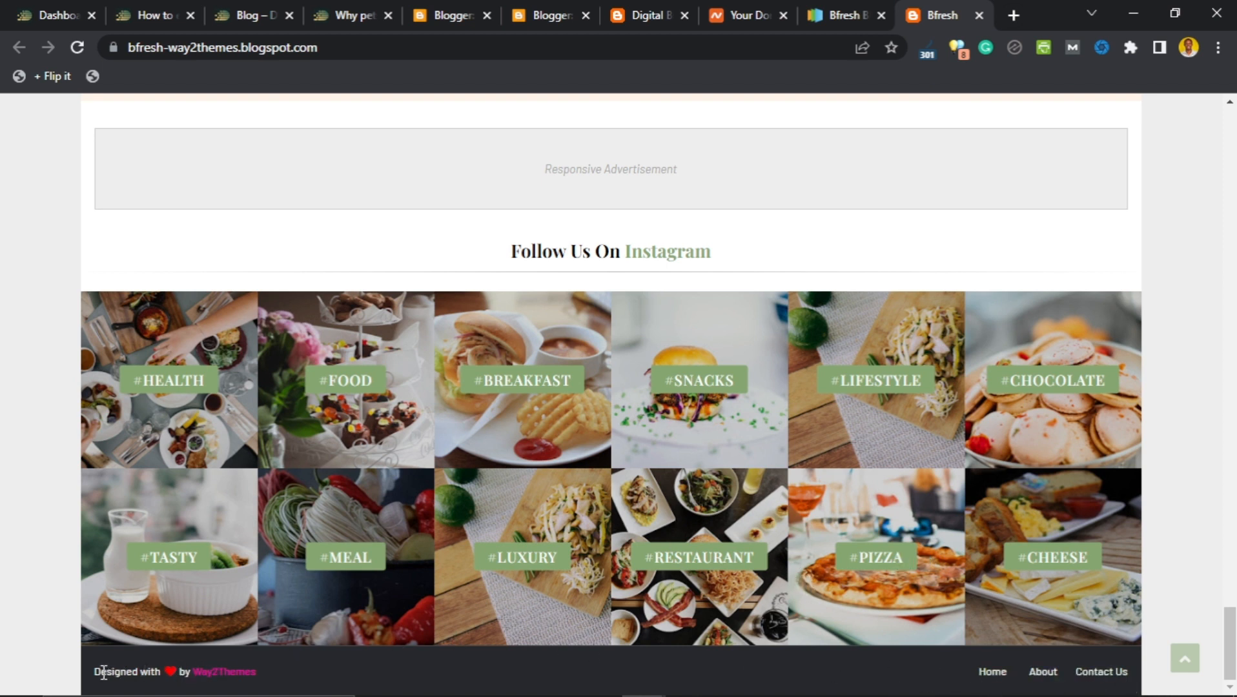
Check the footer's designer credit, then close the Bfresh demo tab.
drag(95, 672, 249, 671)
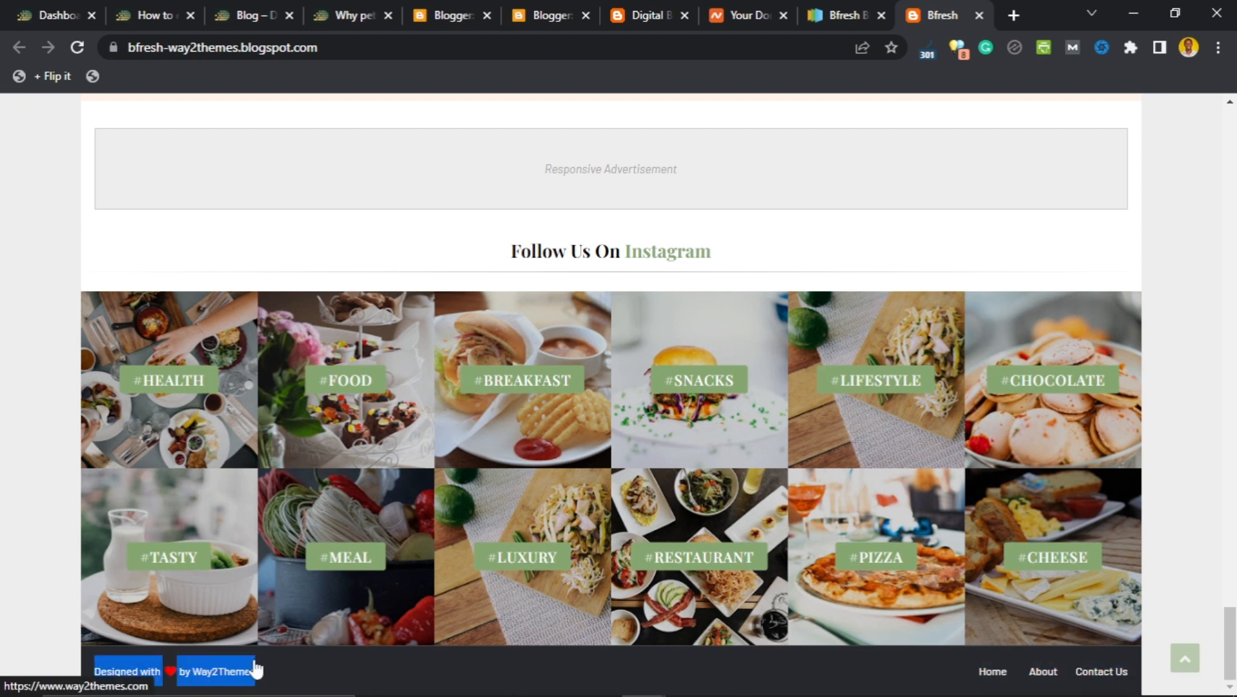
click(293, 675)
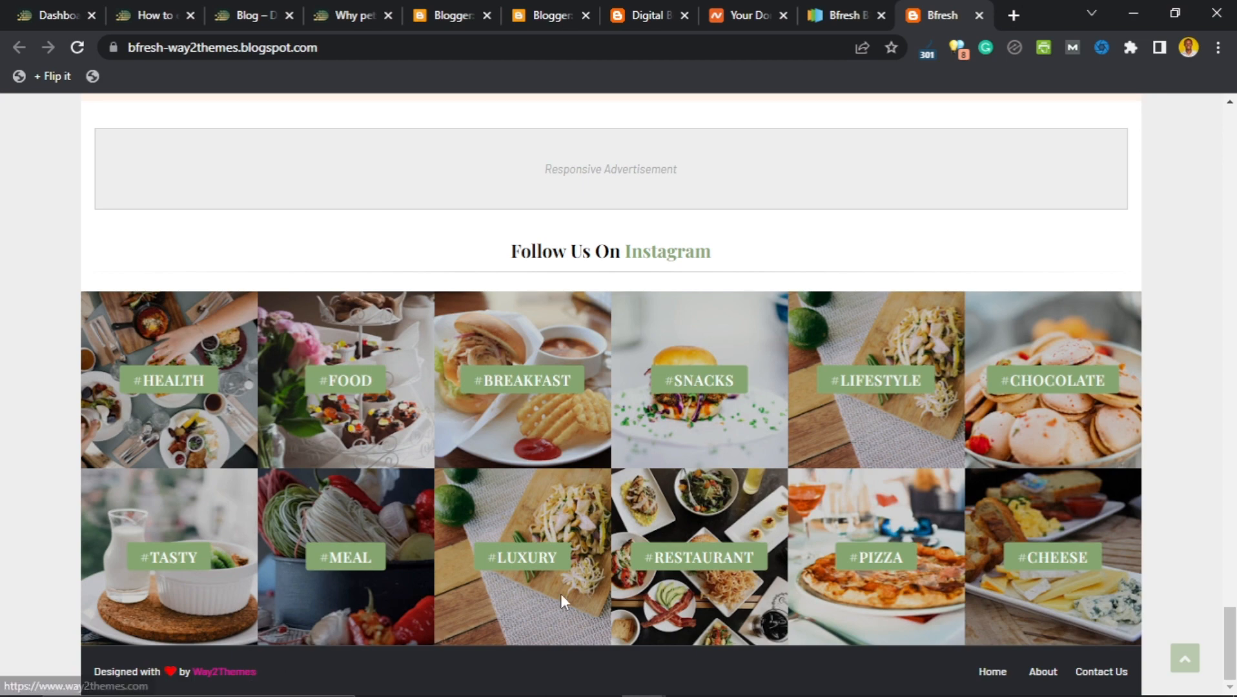
scroll(560, 594, up, 7)
drag(1231, 574, 1231, 152)
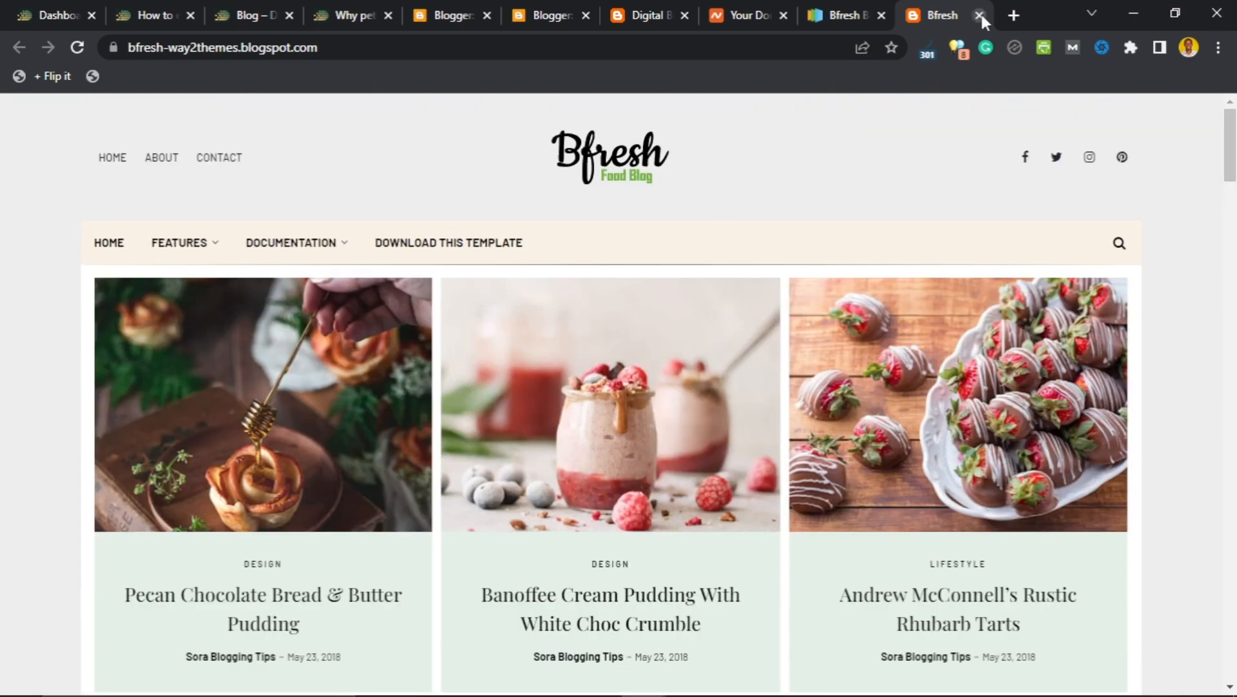
click(977, 15)
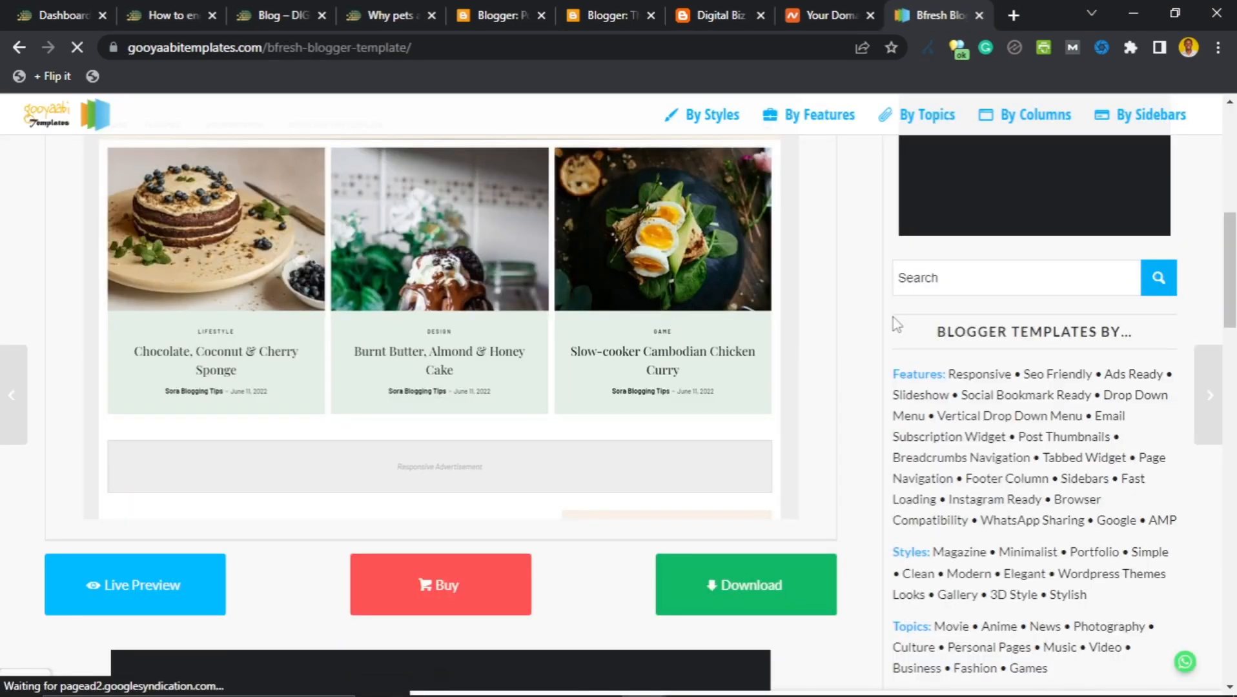
Save Bfresh-Free-Version-1.0.zip into the Desktop's DIGITAL BIZ WEBSITE folder, then return to Blogger's Theme page.
click(733, 589)
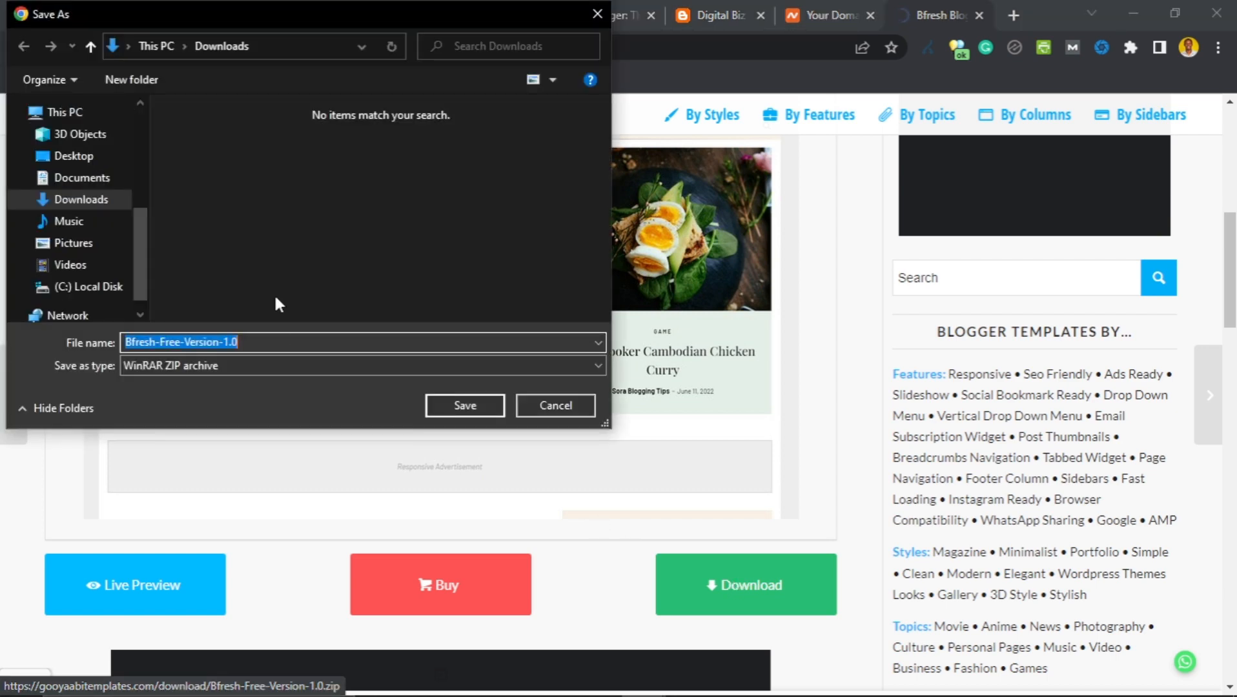
click(84, 162)
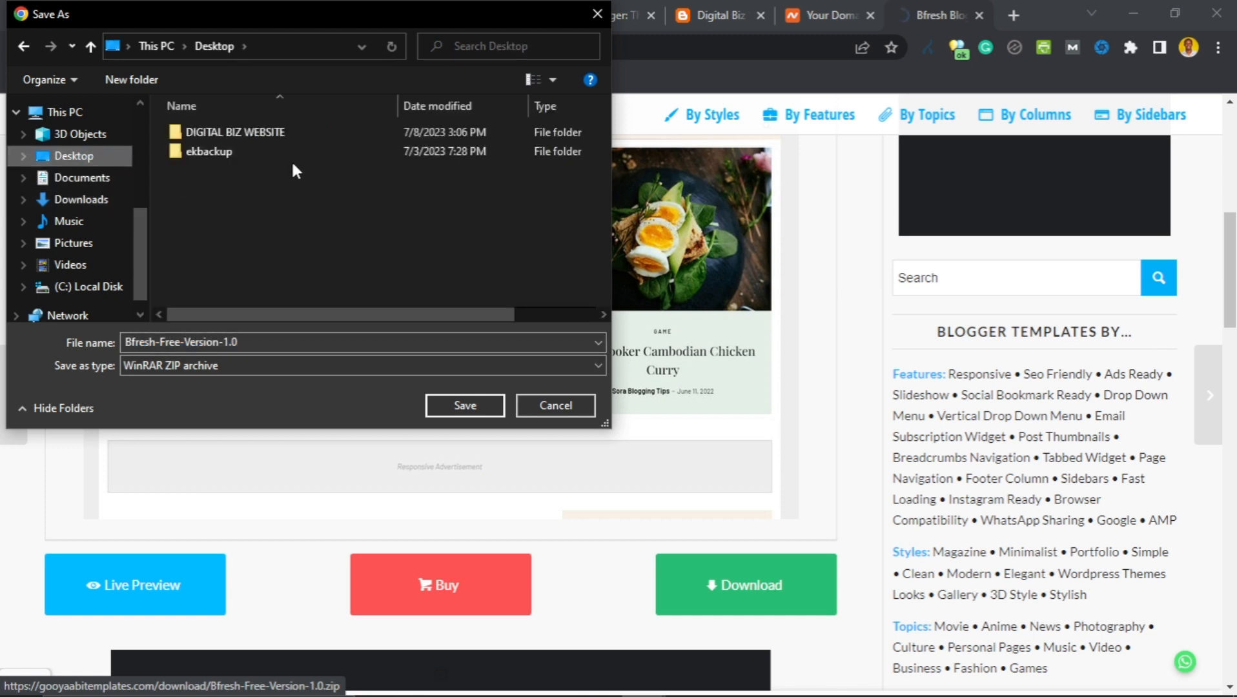
double_click(253, 132)
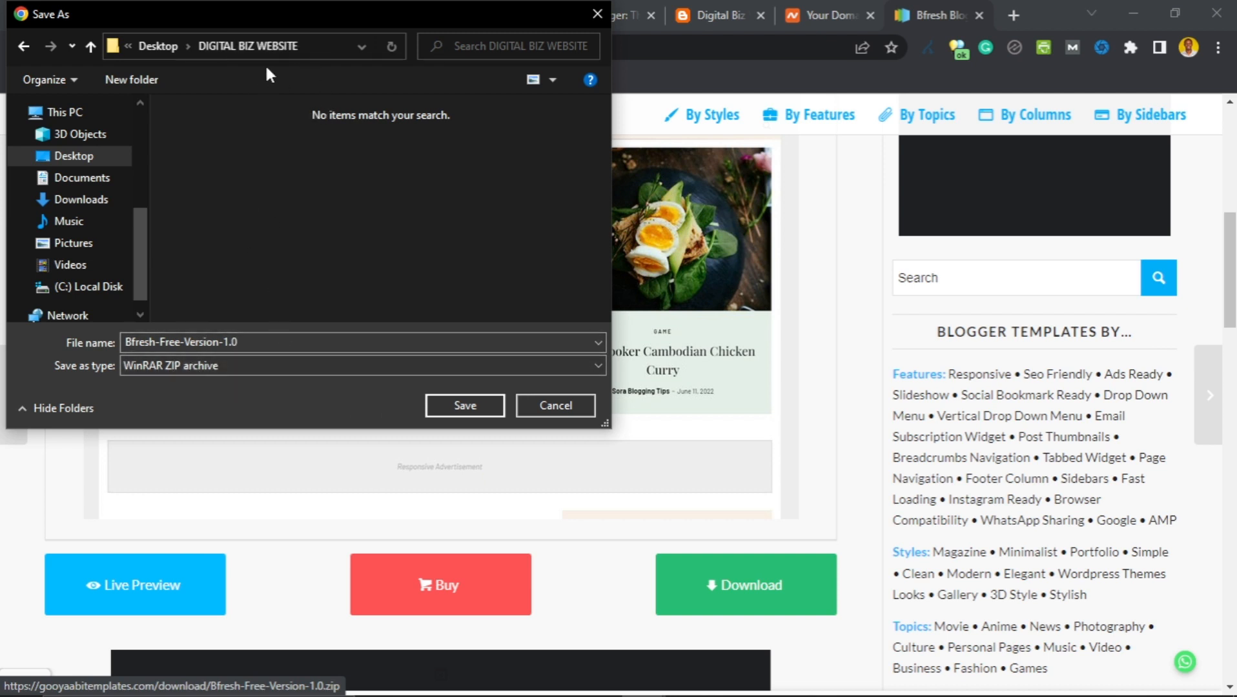
click(446, 404)
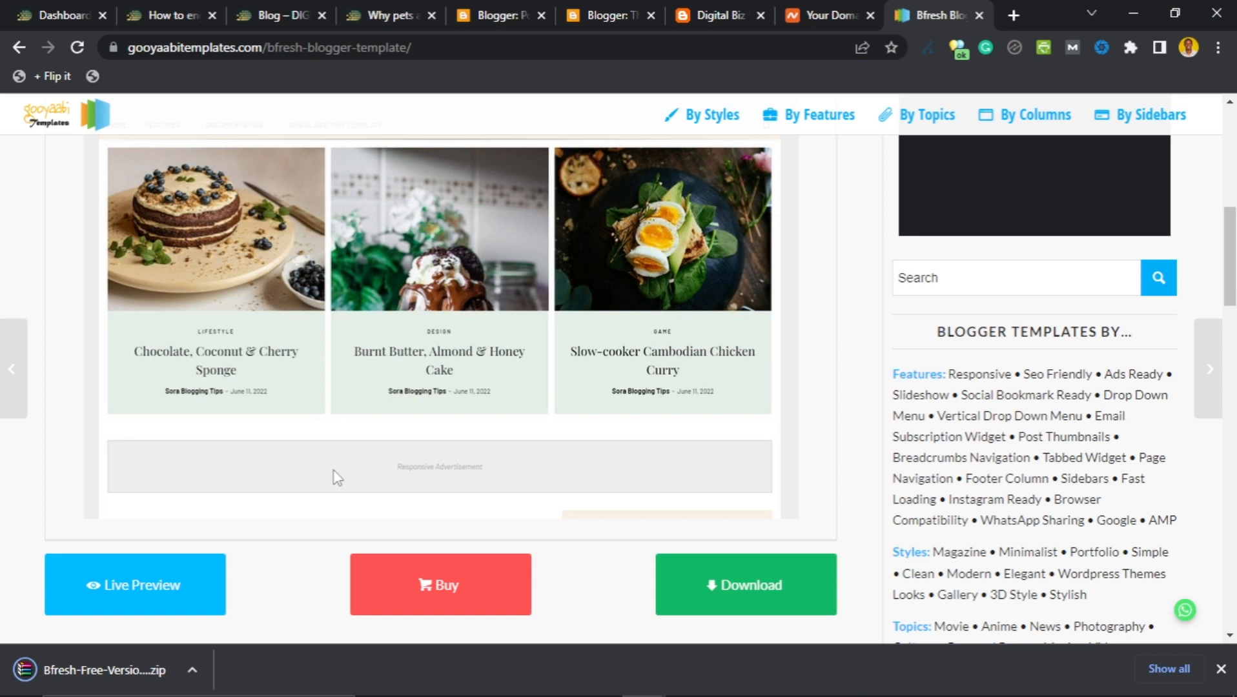
click(614, 9)
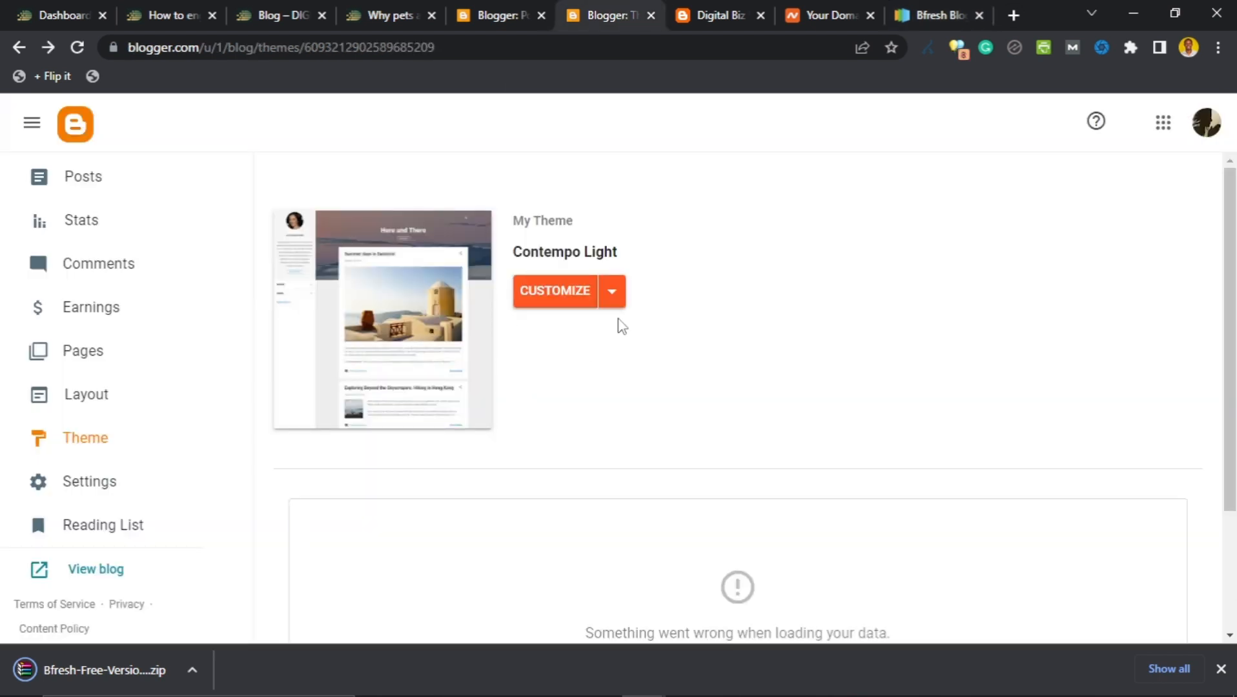
click(611, 299)
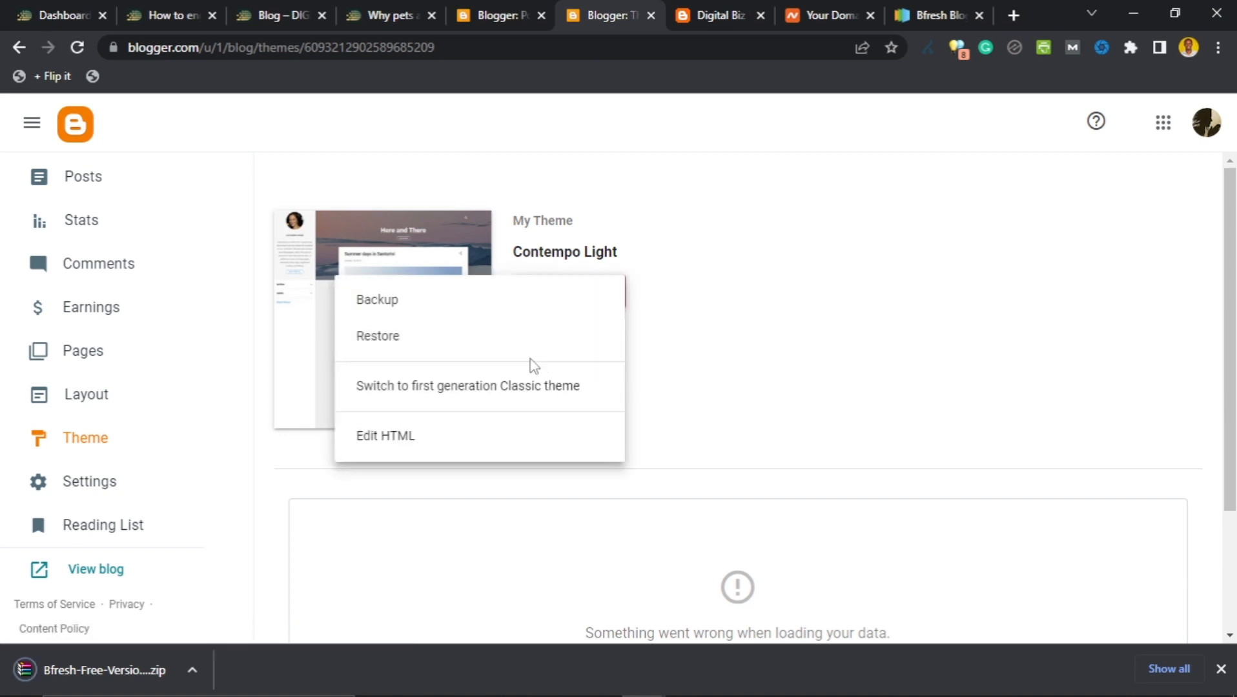
click(454, 344)
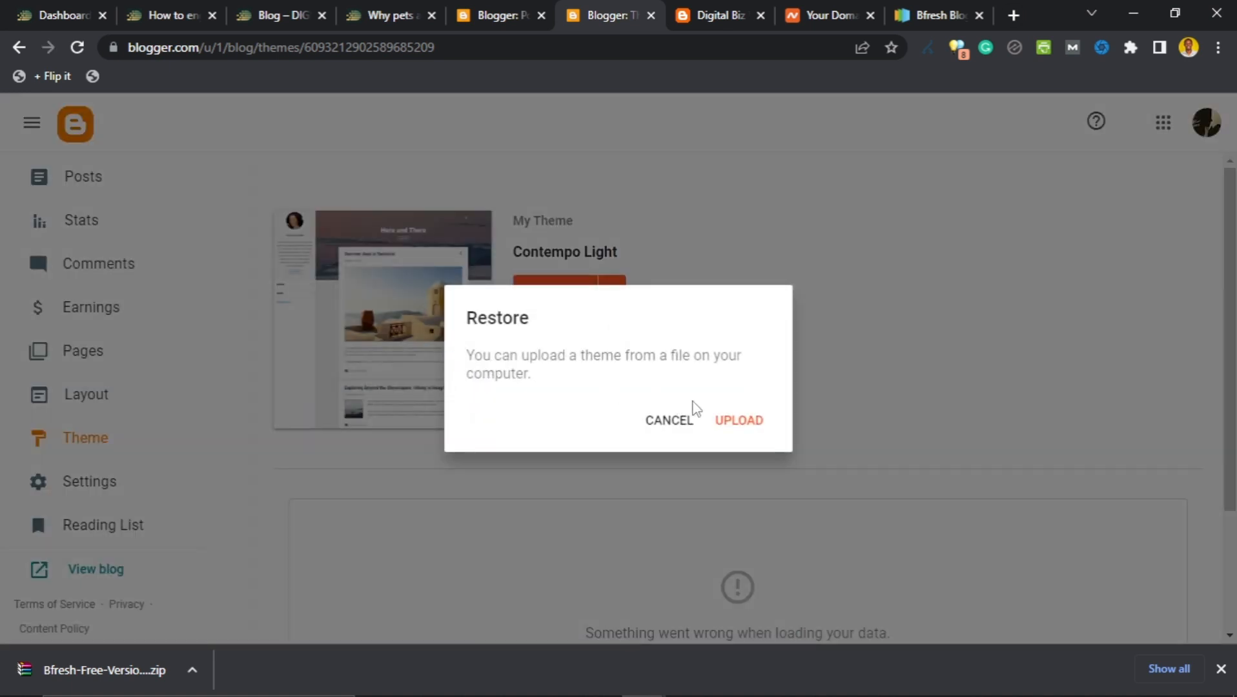
click(739, 421)
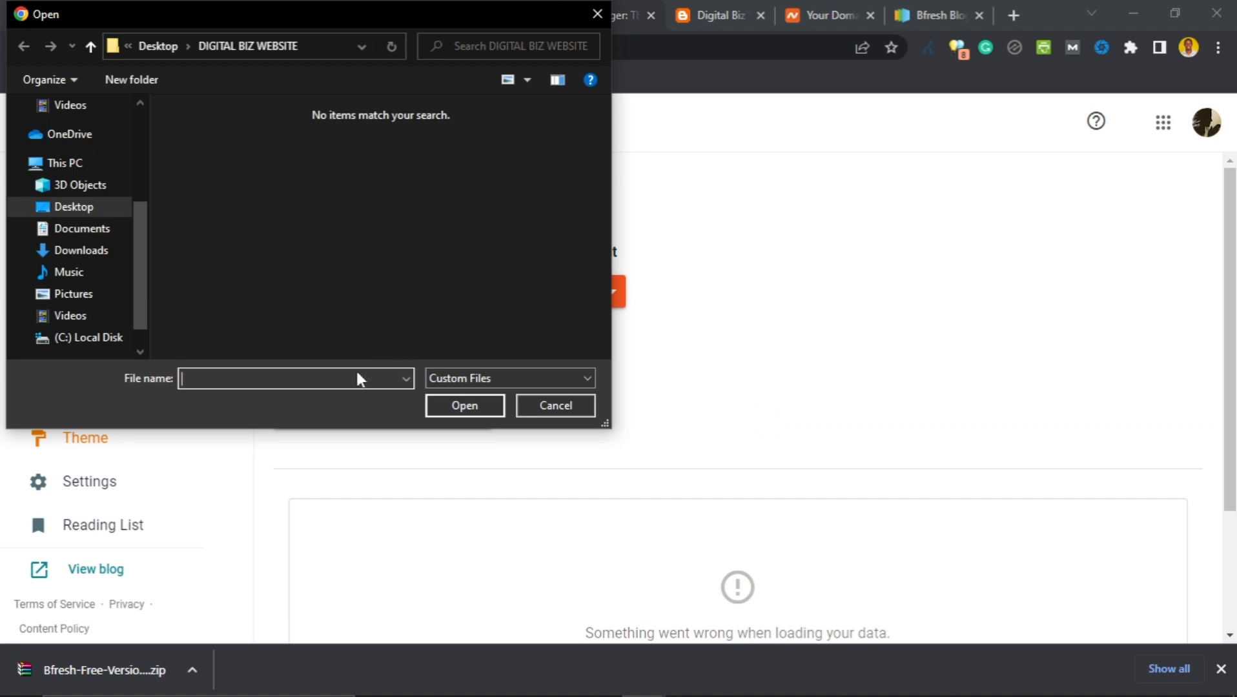
text(themename.xml)
click(563, 406)
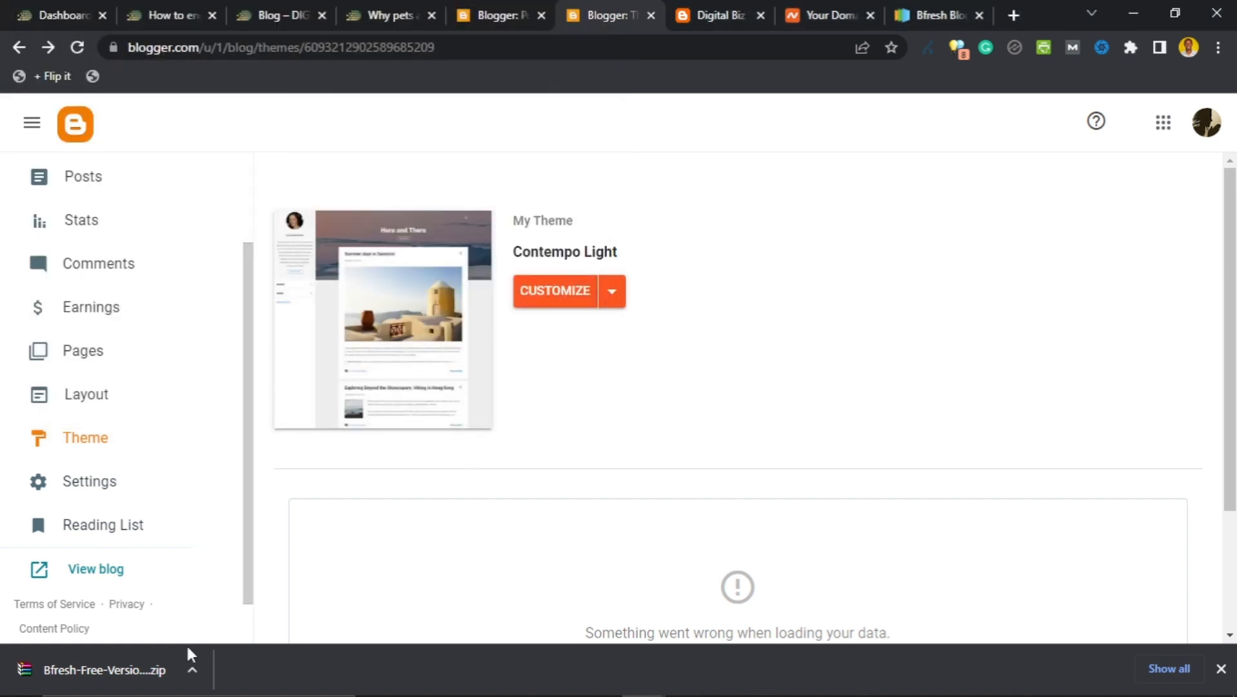
click(192, 670)
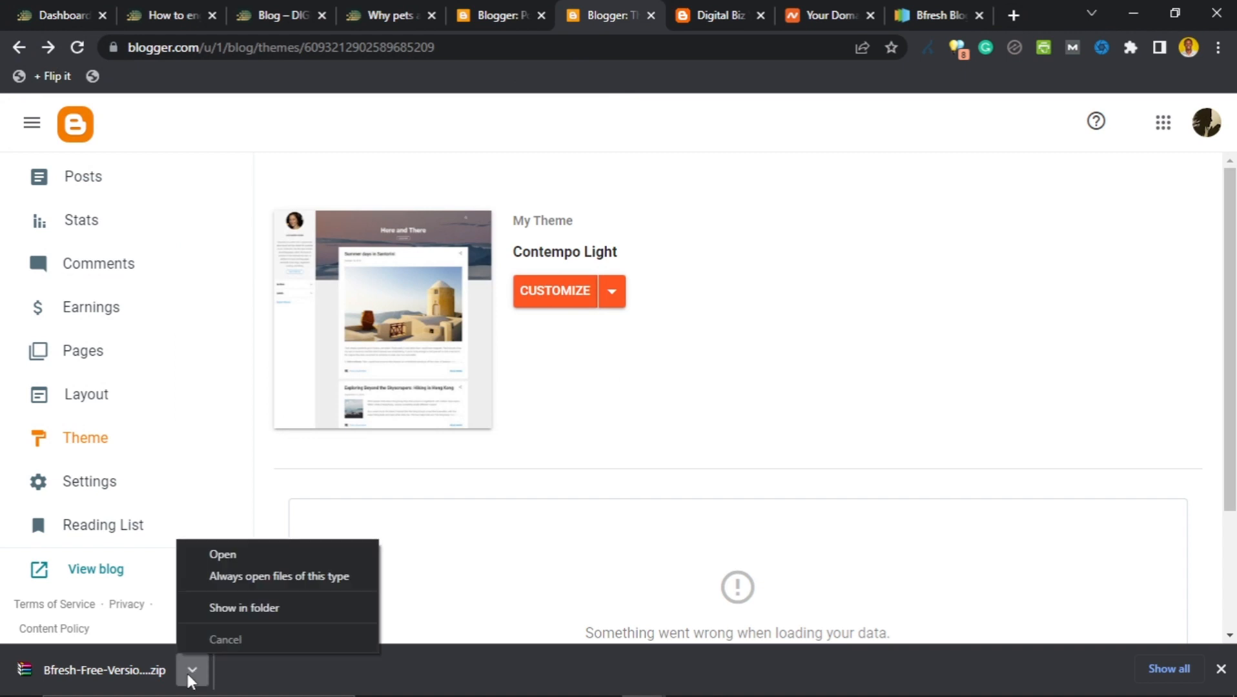
Extract the Bfresh zip to Bfresh-Free-Version-1.0 and confirm the 362 KB XML template inside.
click(222, 606)
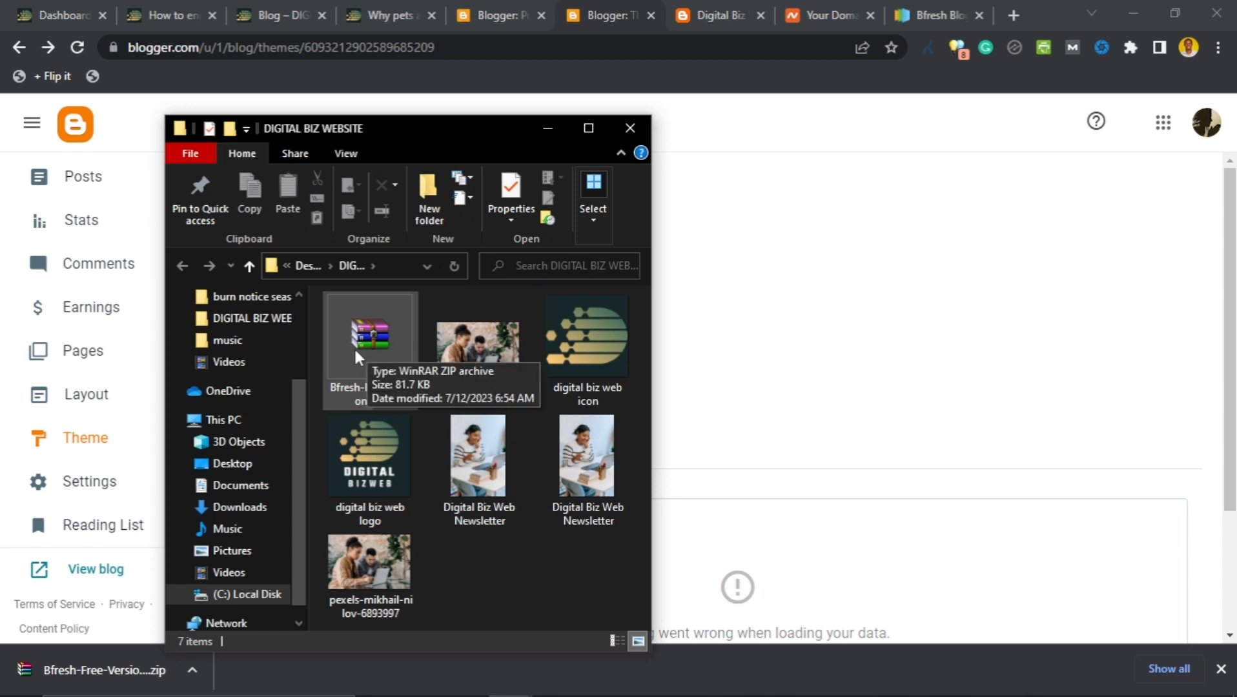
right_click(358, 330)
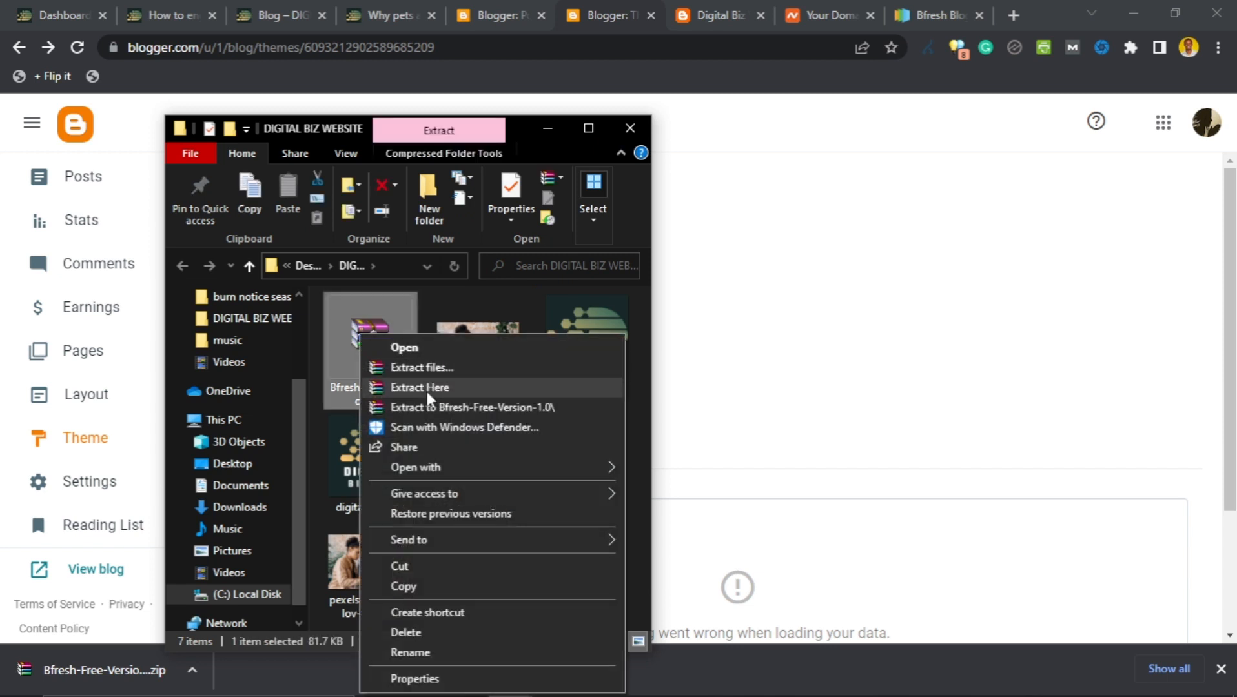
click(423, 406)
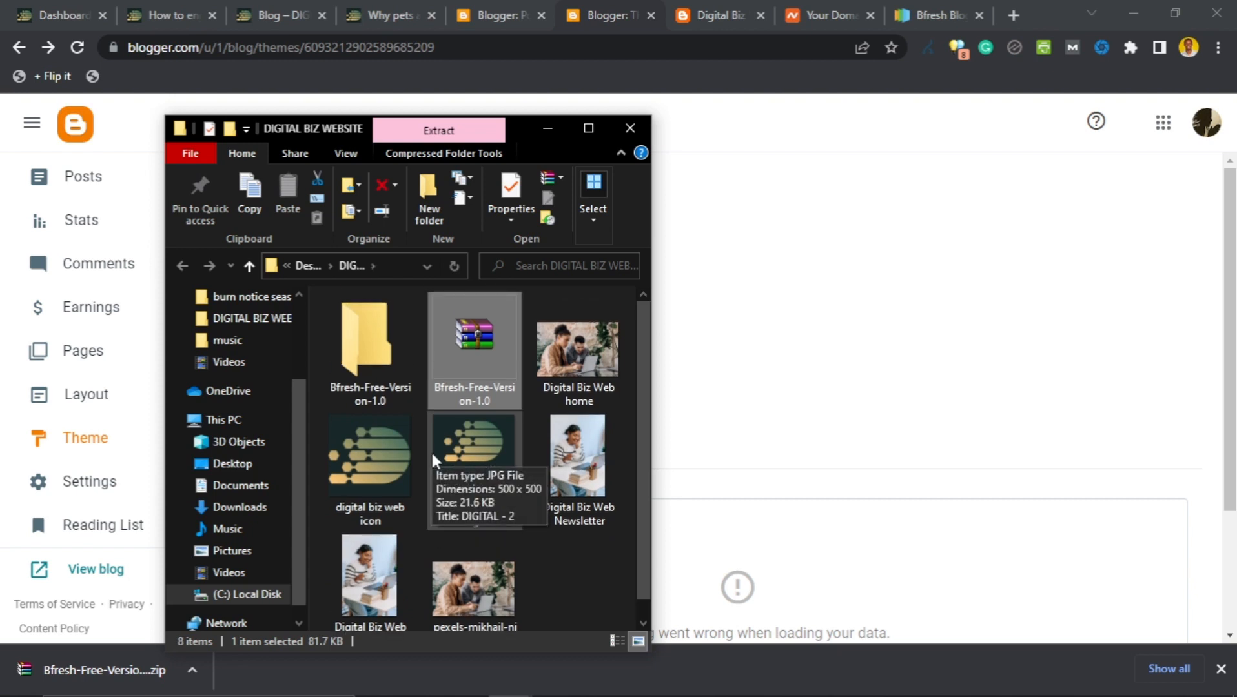
click(574, 568)
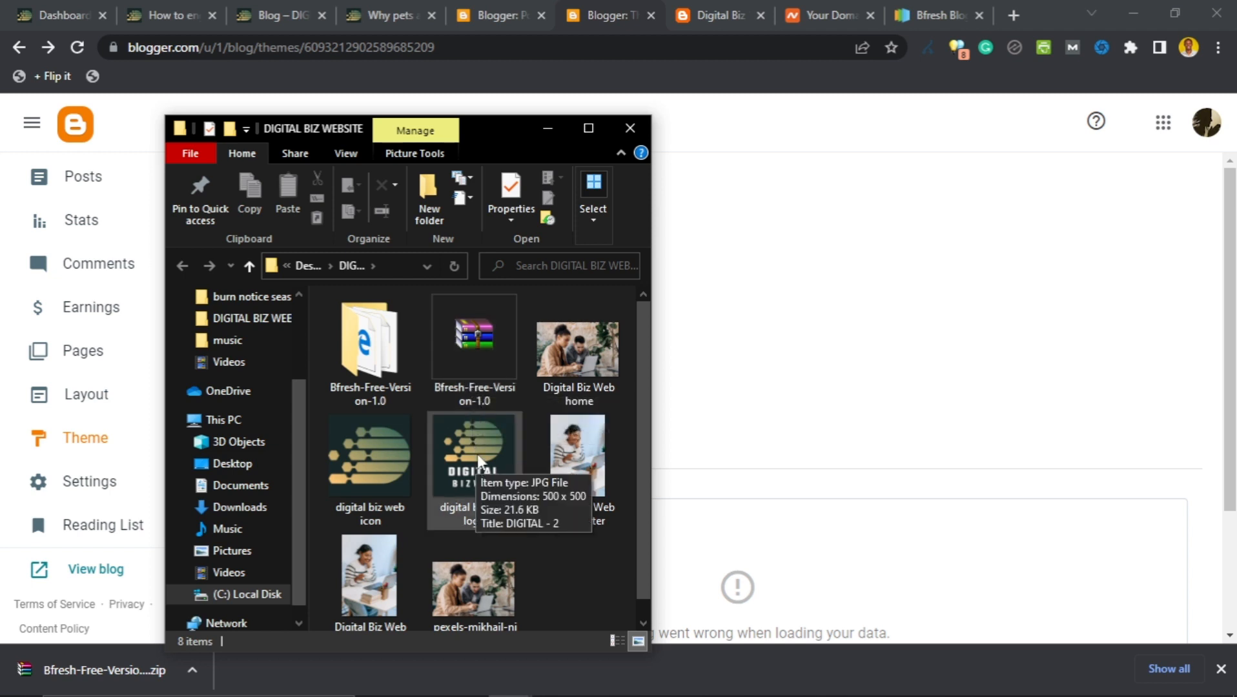
double_click(380, 348)
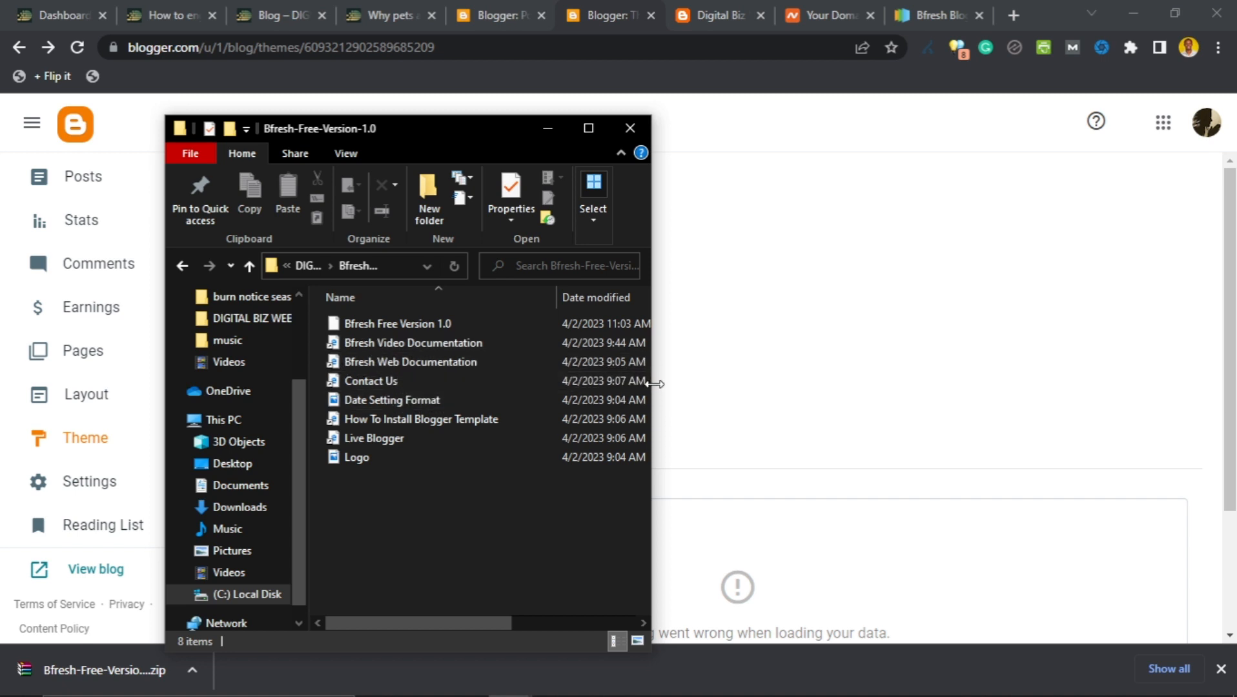
drag(652, 386, 834, 386)
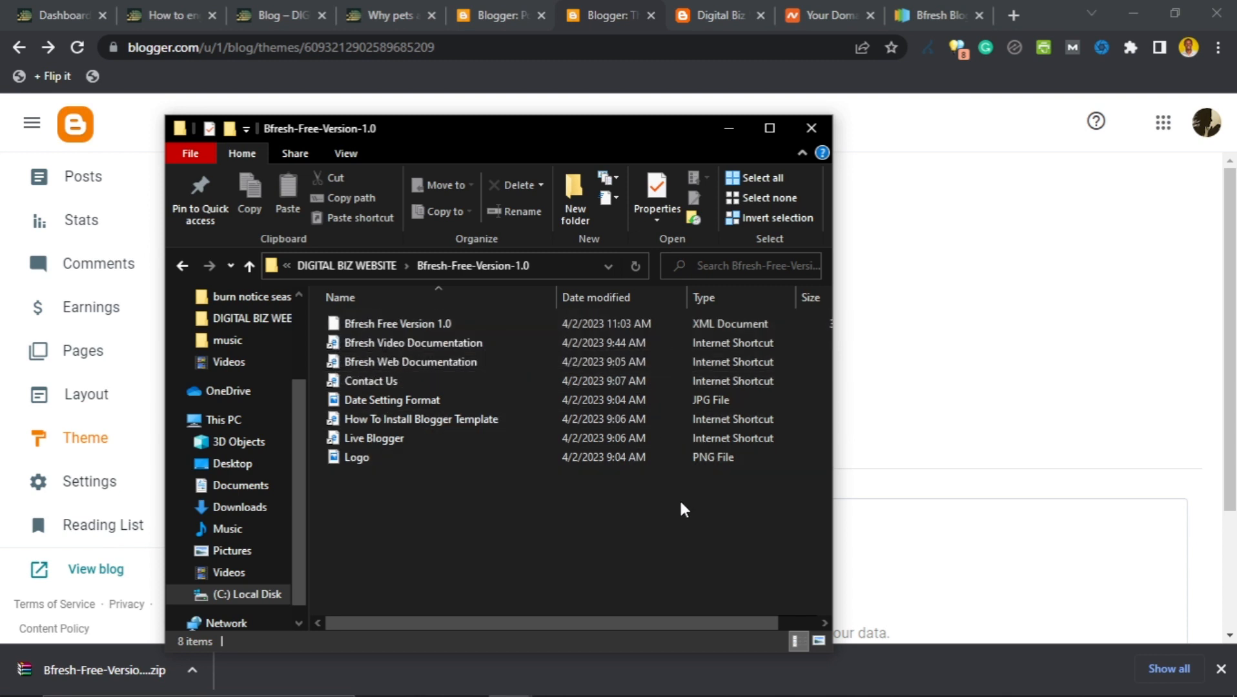
click(914, 384)
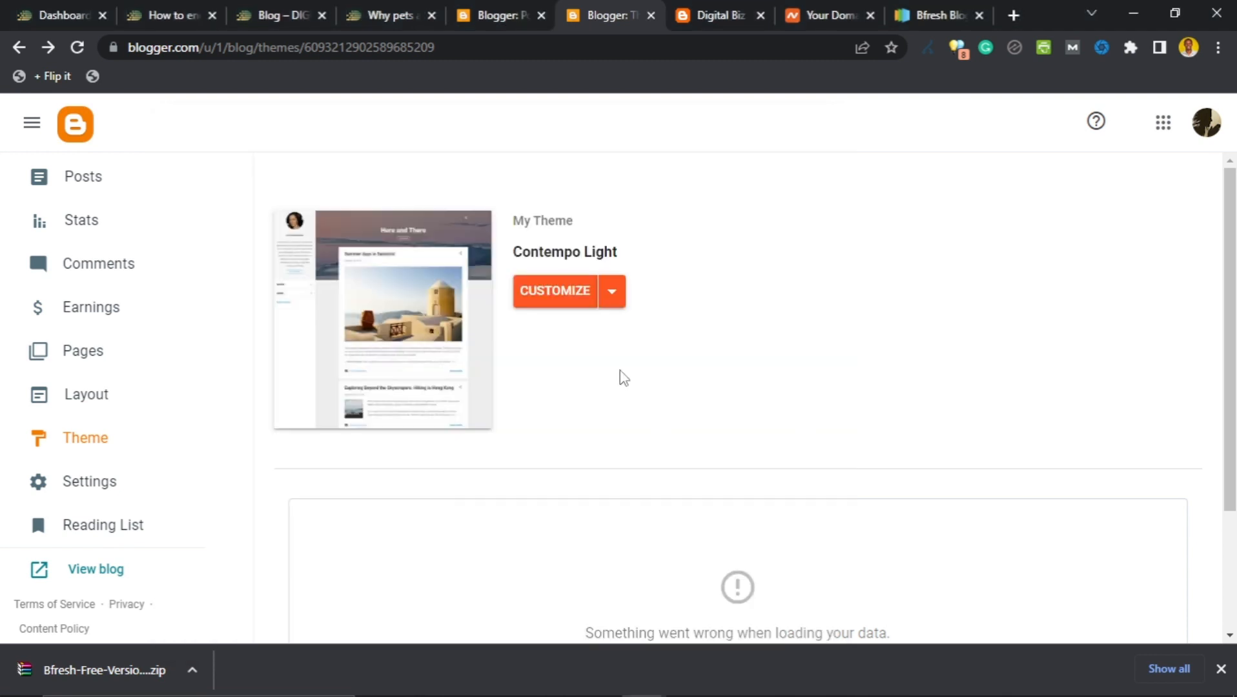
Restore the blog theme by uploading the Bfresh Free Version 1.0 XML from the Bfresh-Free-Version-1.0 folder.
click(612, 298)
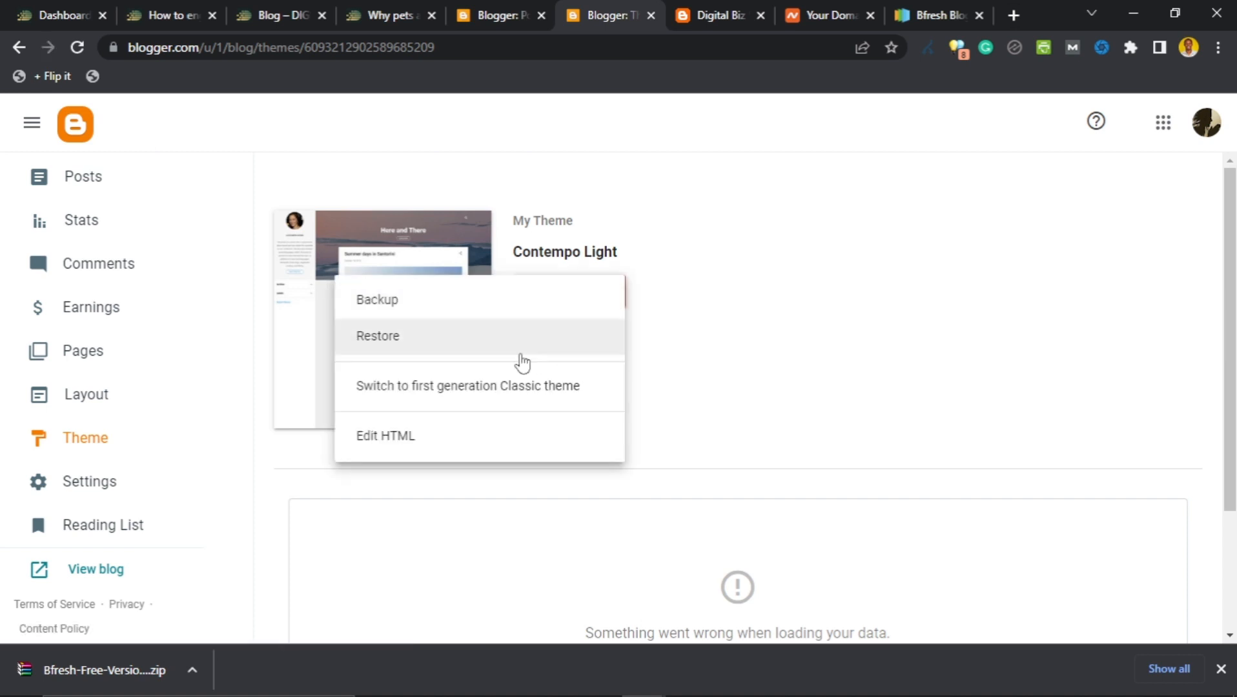
click(450, 342)
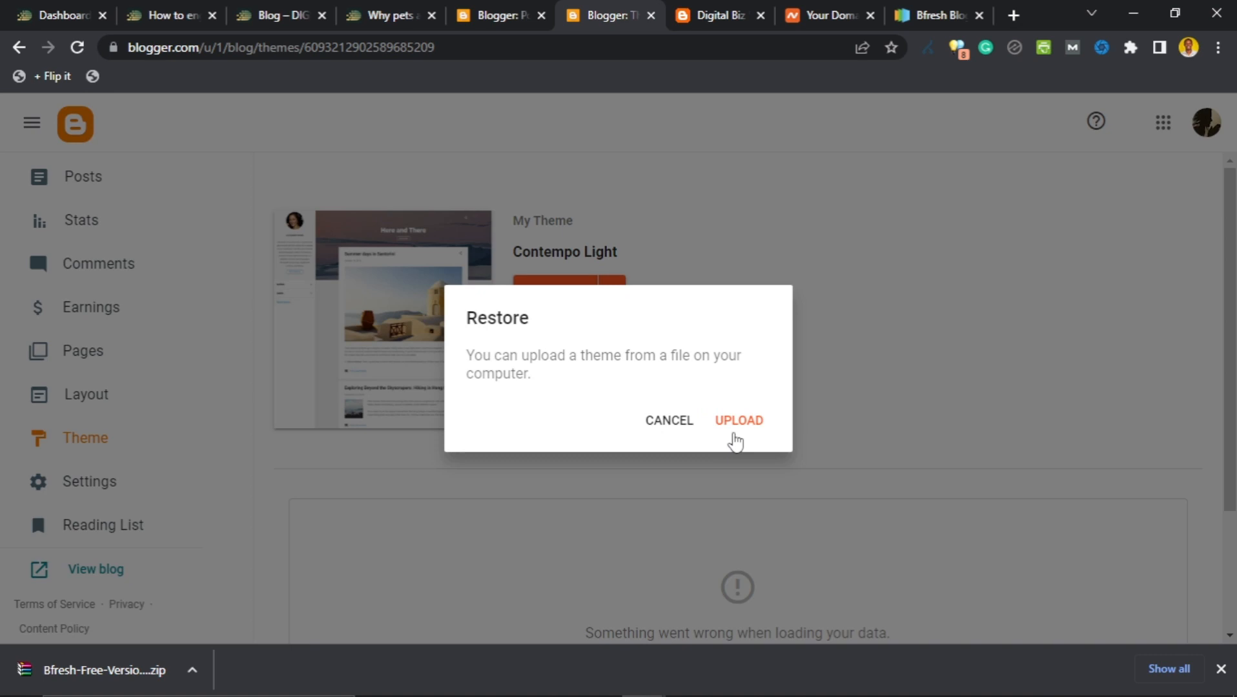
click(736, 440)
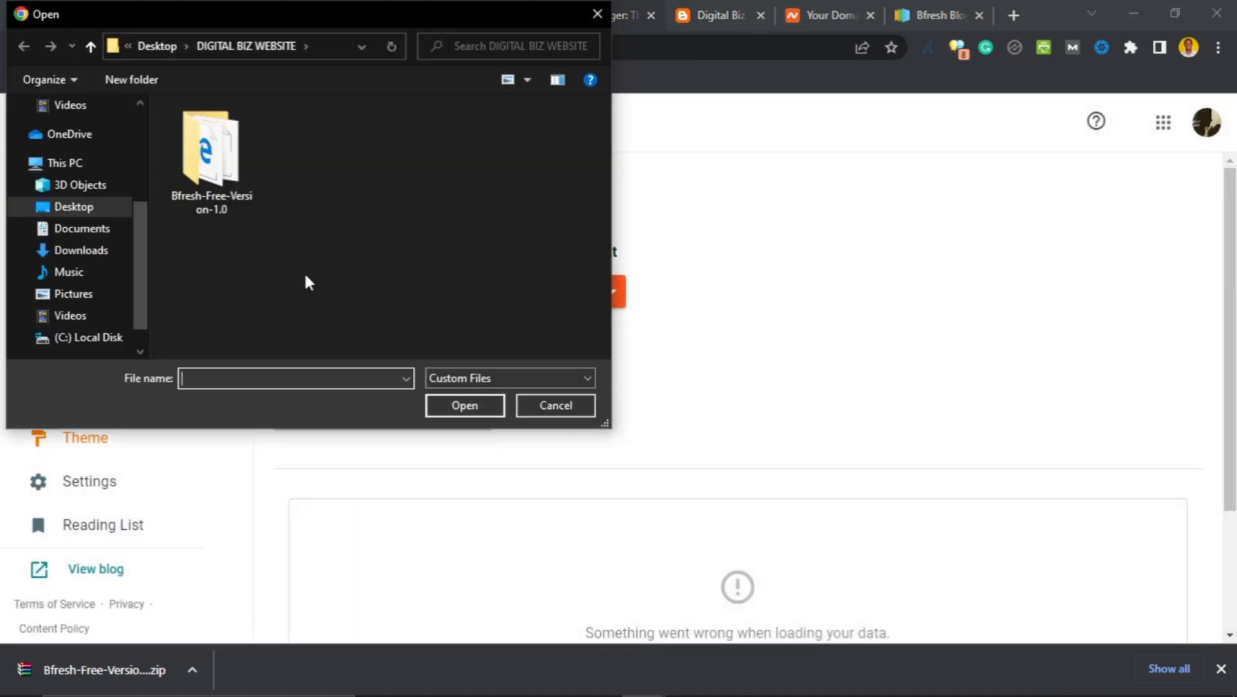
click(226, 165)
double_click(226, 166)
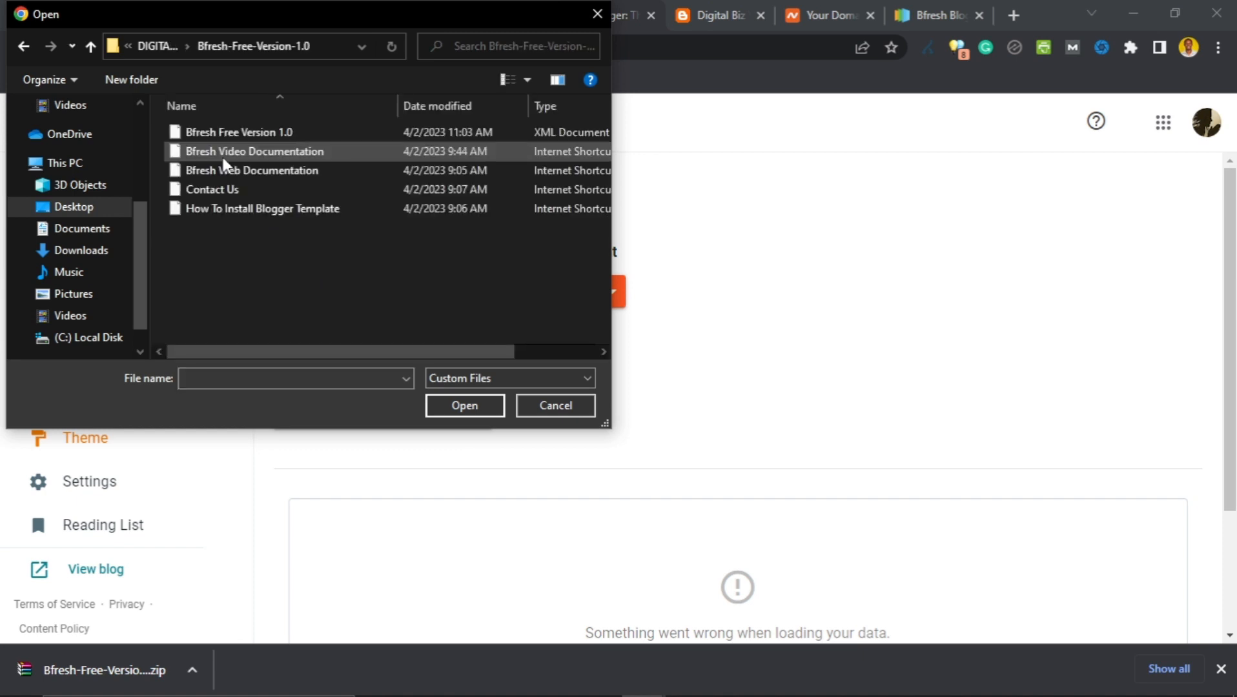
click(255, 137)
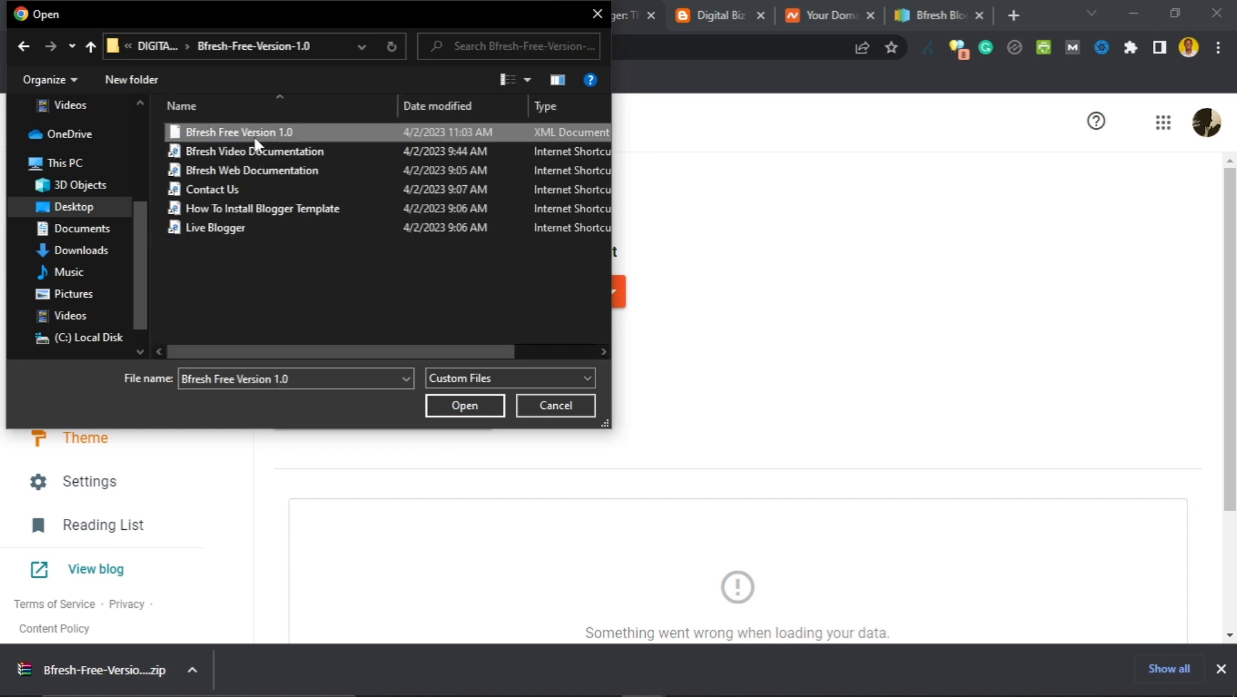
click(479, 407)
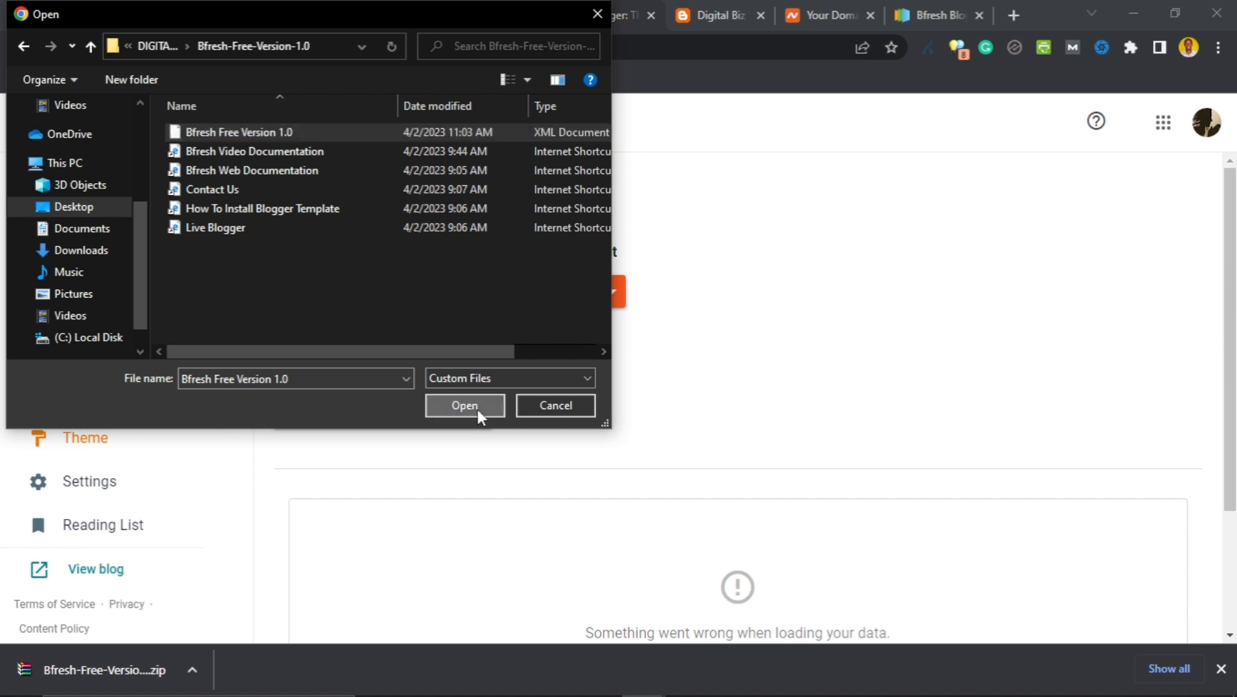
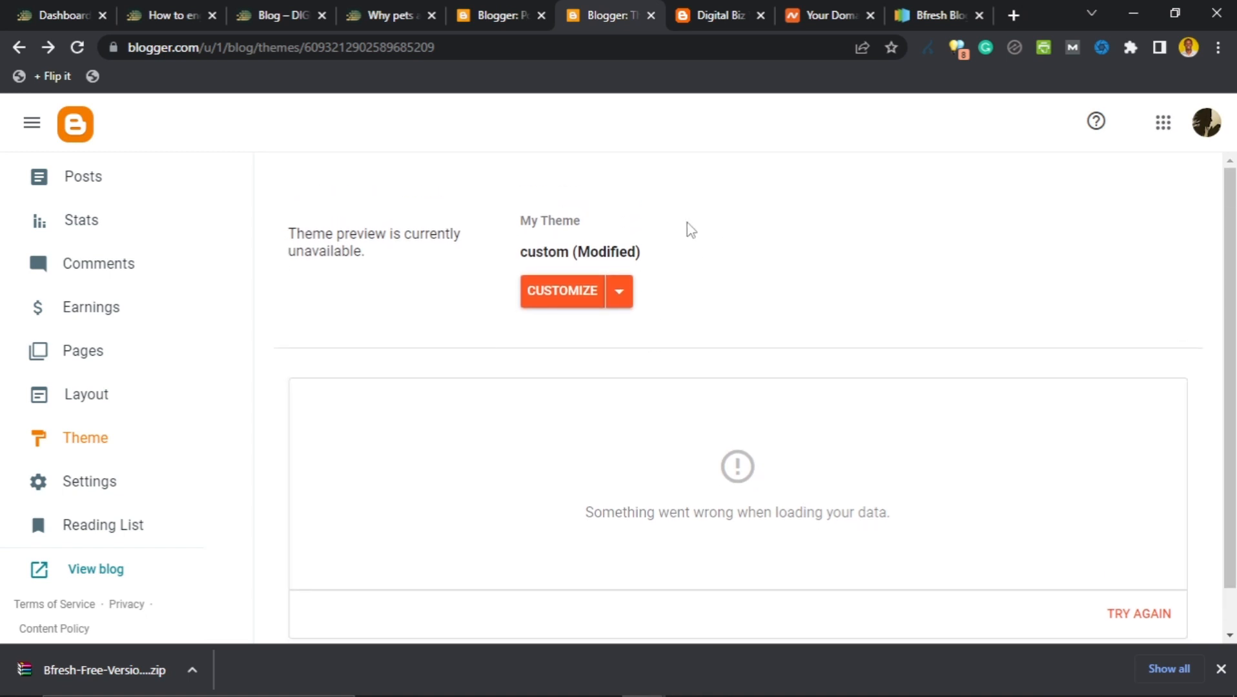
Reload the Digital Biz Web blog tab so it displays the newly uploaded Bfresh theme.
click(688, 13)
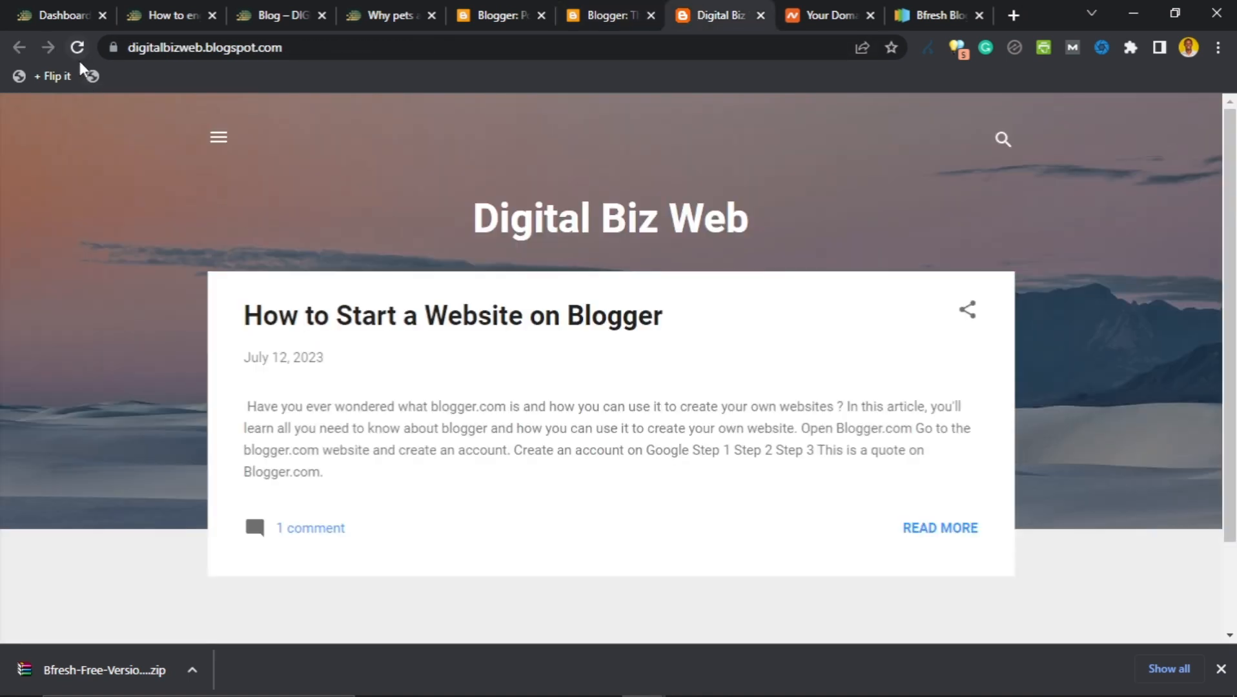
click(76, 59)
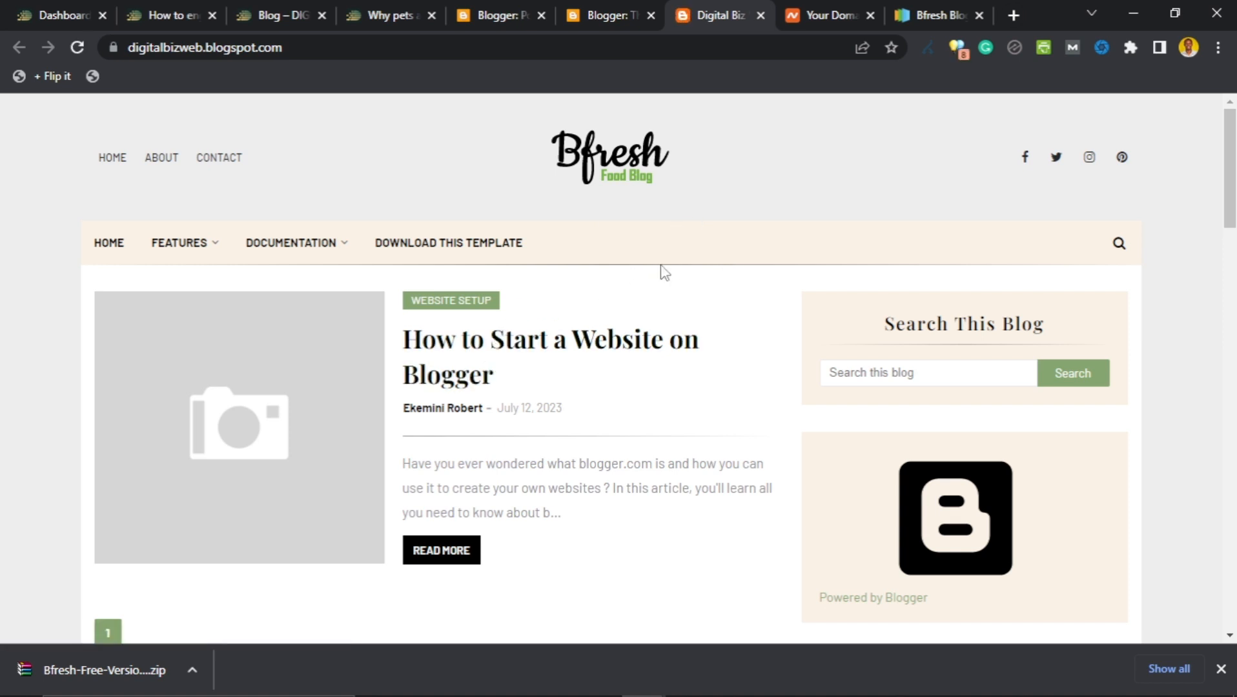
scroll(477, 344, down, 2)
scroll(718, 207, up, 2)
Compare the blog against the Bfresh template page, then scroll through the live blog.
click(936, 15)
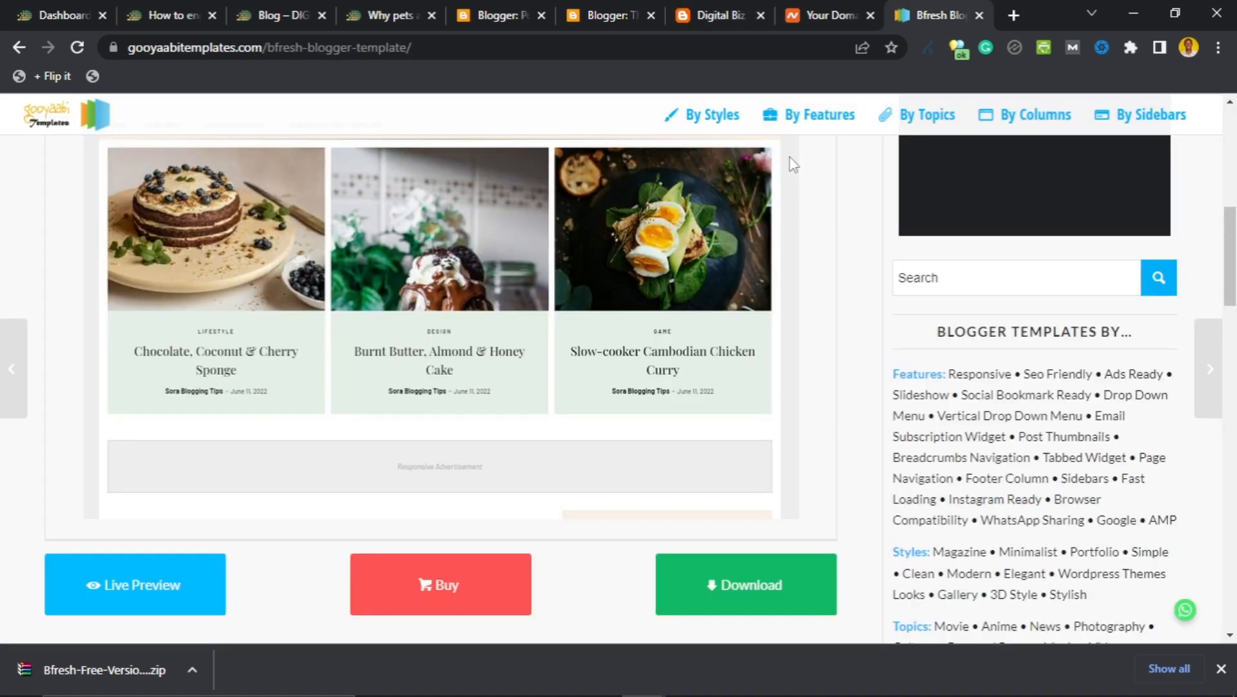
scroll(793, 165, up, 5)
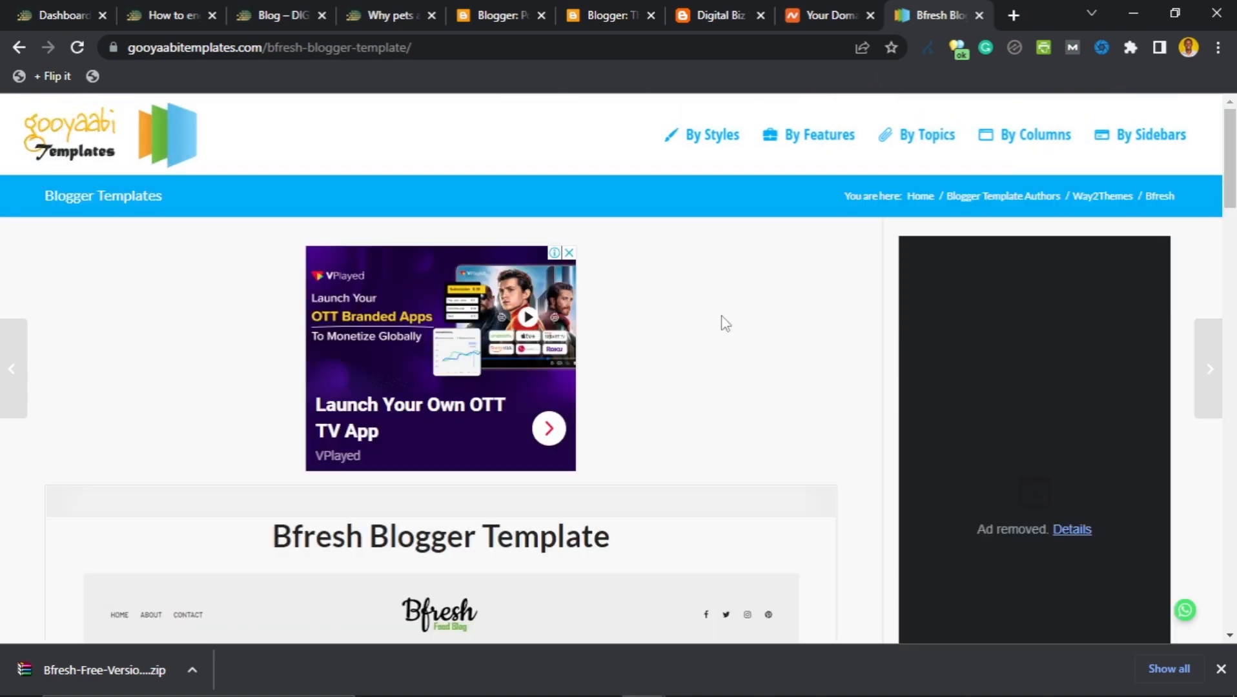
scroll(697, 355, down, 8)
scroll(309, 432, up, 3)
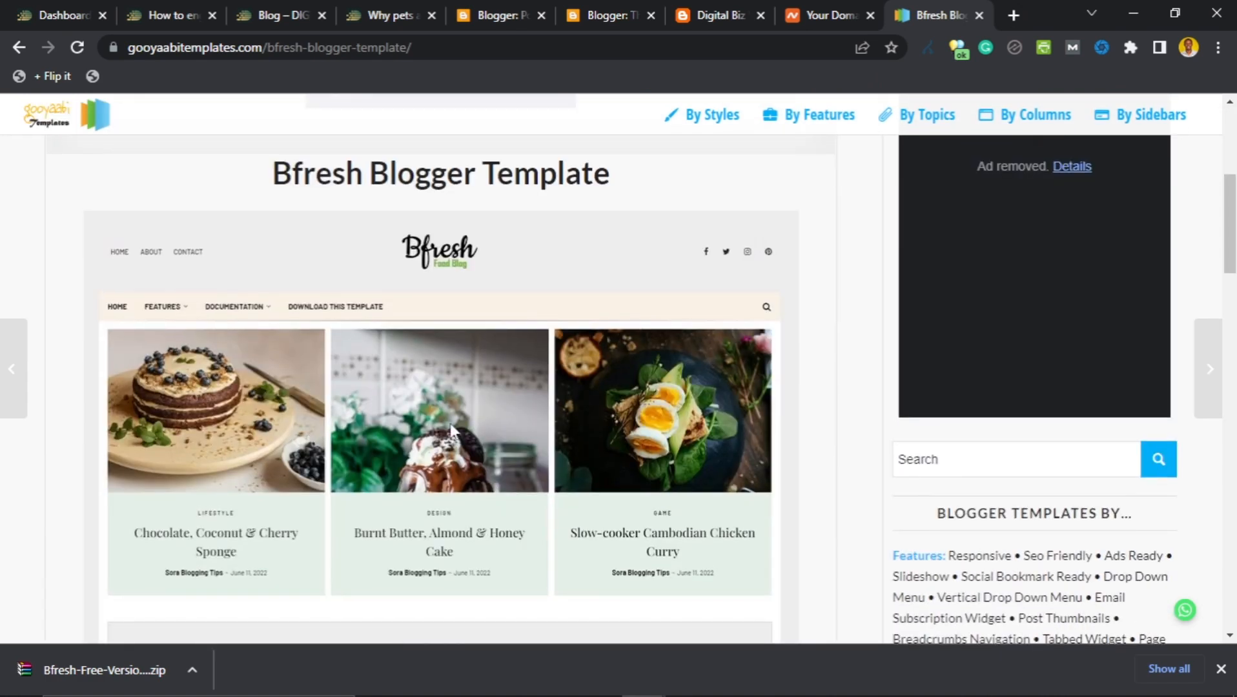
click(684, 10)
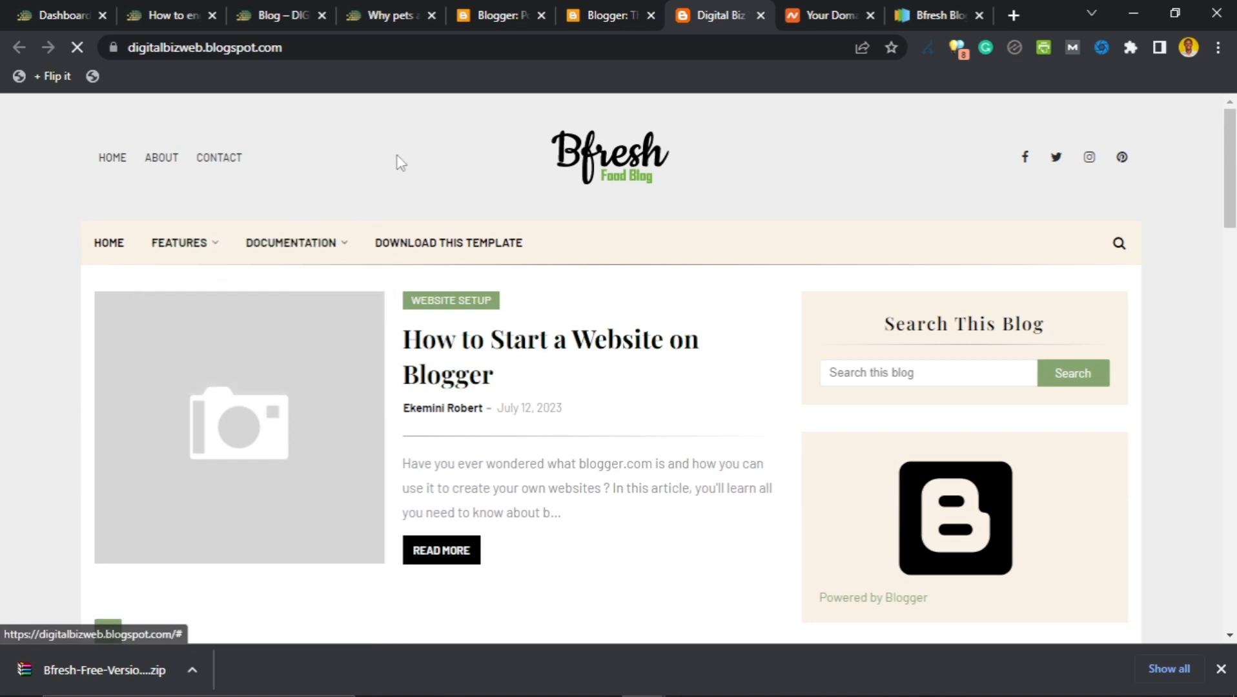
mouse_move(337, 247)
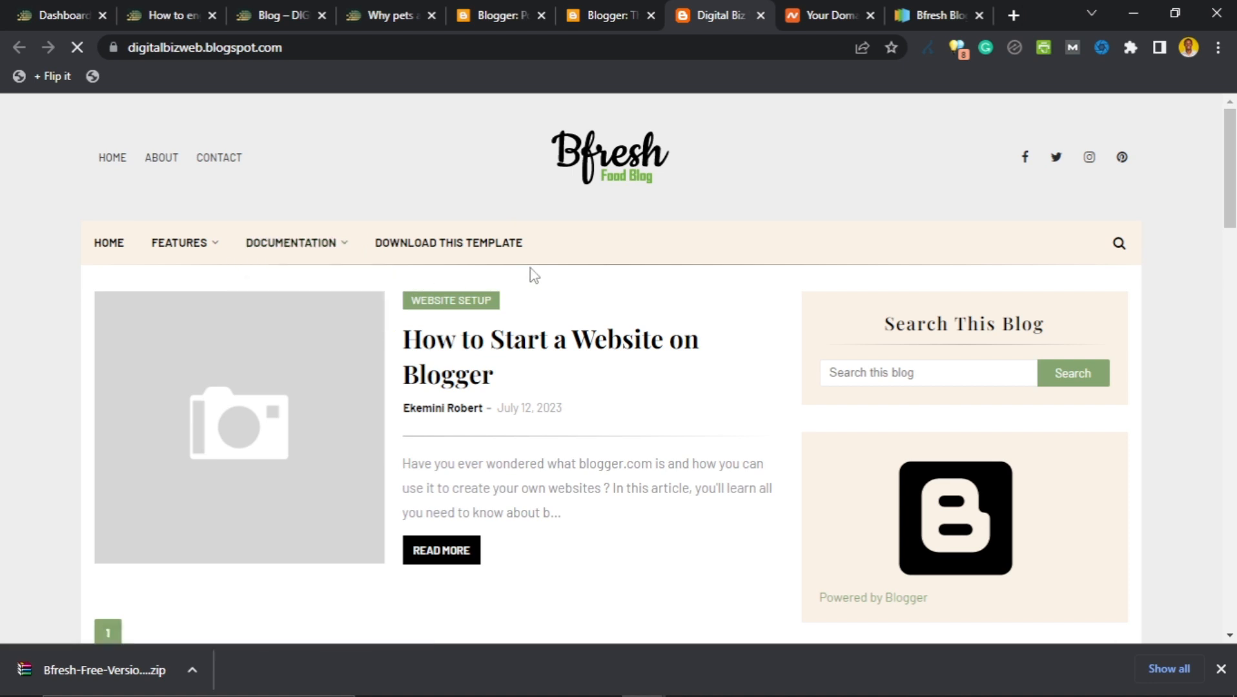
scroll(534, 276, down, 3)
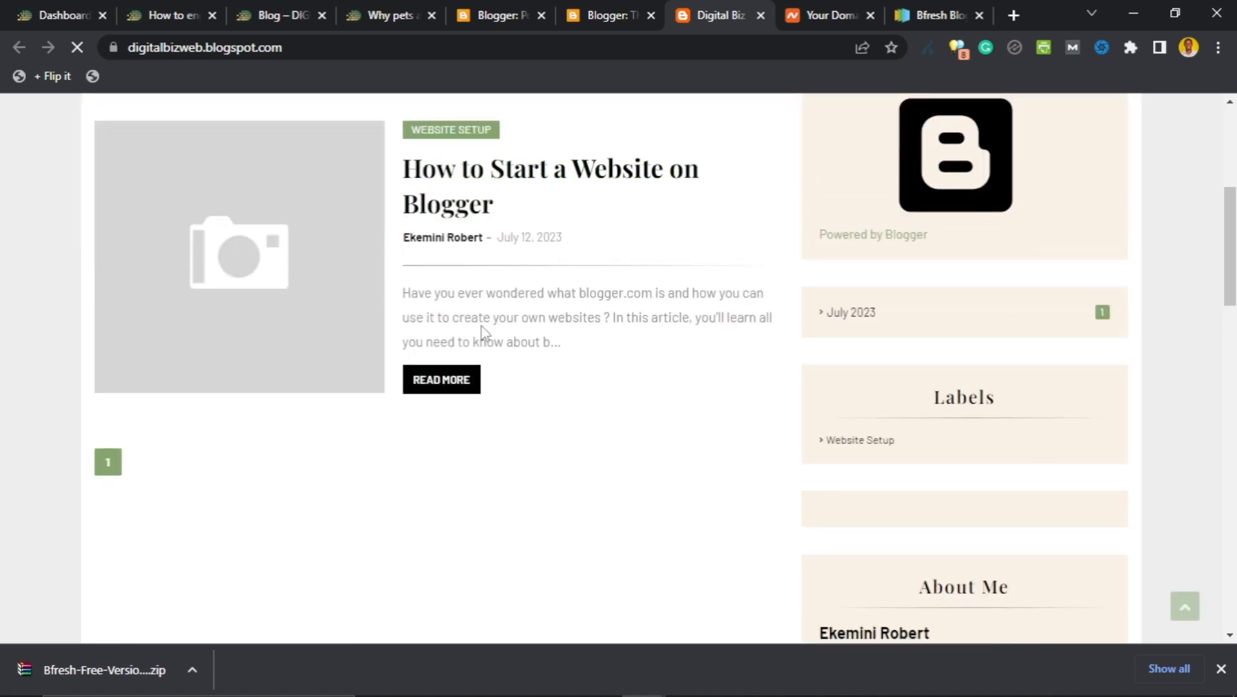
scroll(483, 342, down, 15)
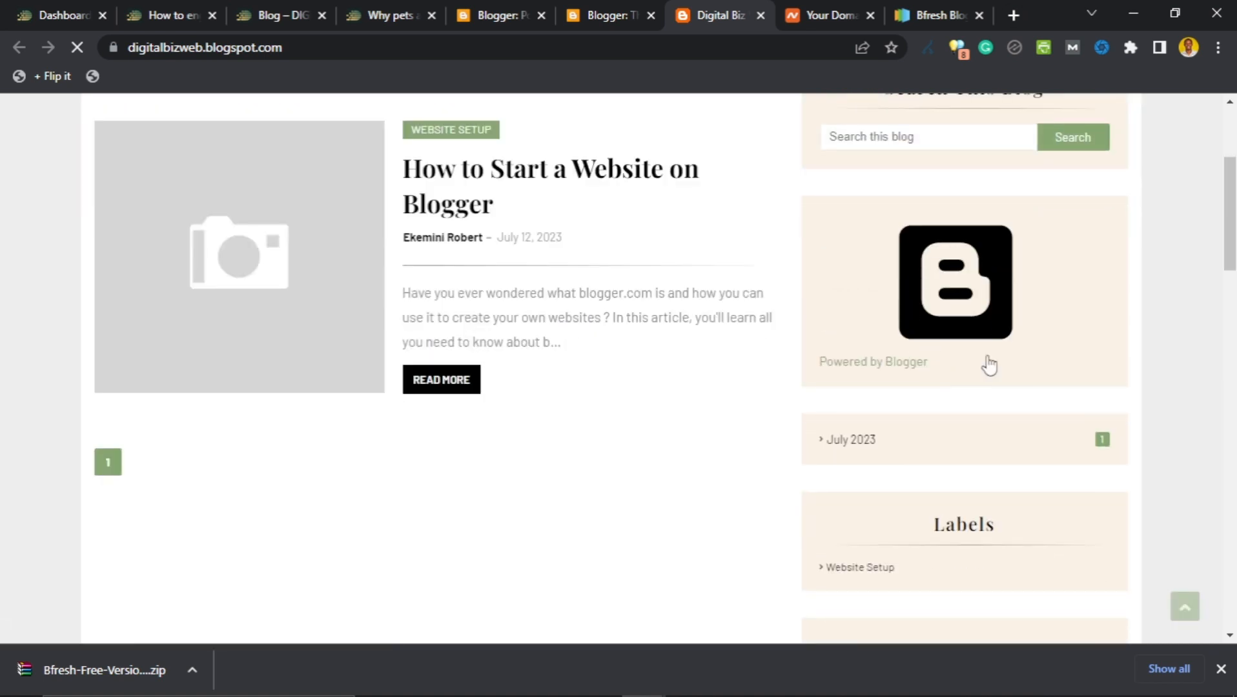
scroll(984, 388, down, 5)
scroll(984, 390, up, 8)
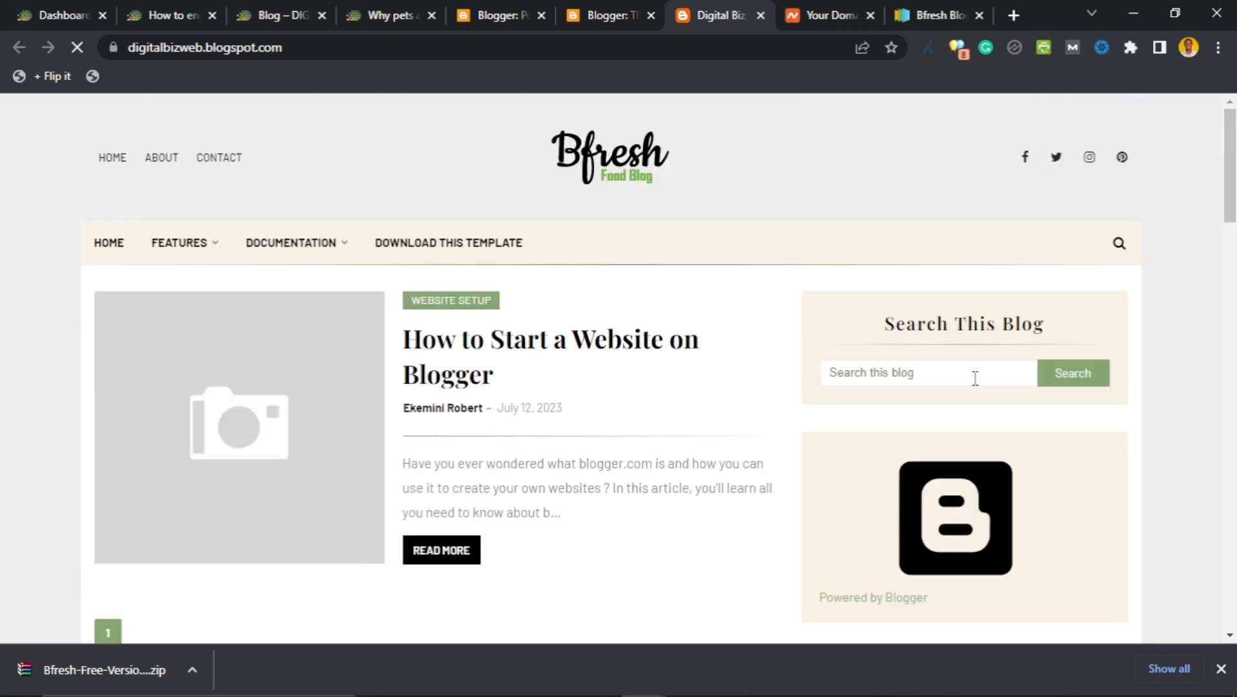
On the Theme page, choose Edit HTML from the dropdown beside Customize.
click(579, 16)
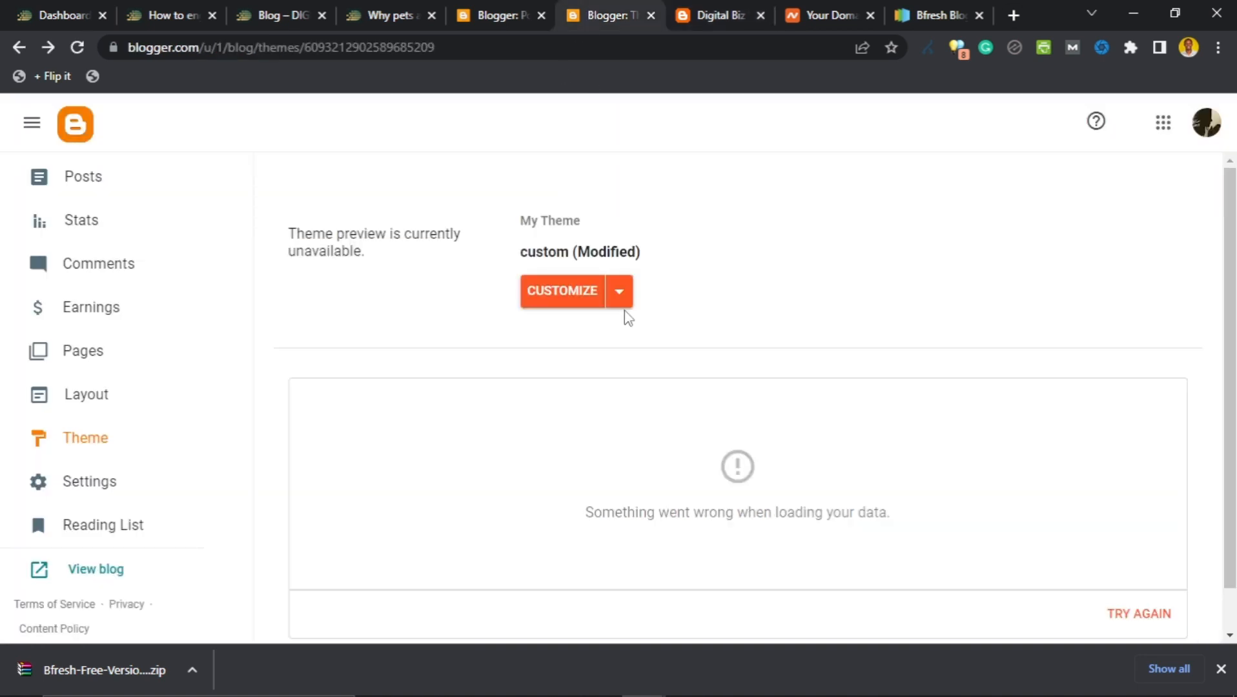
mouse_move(336, 696)
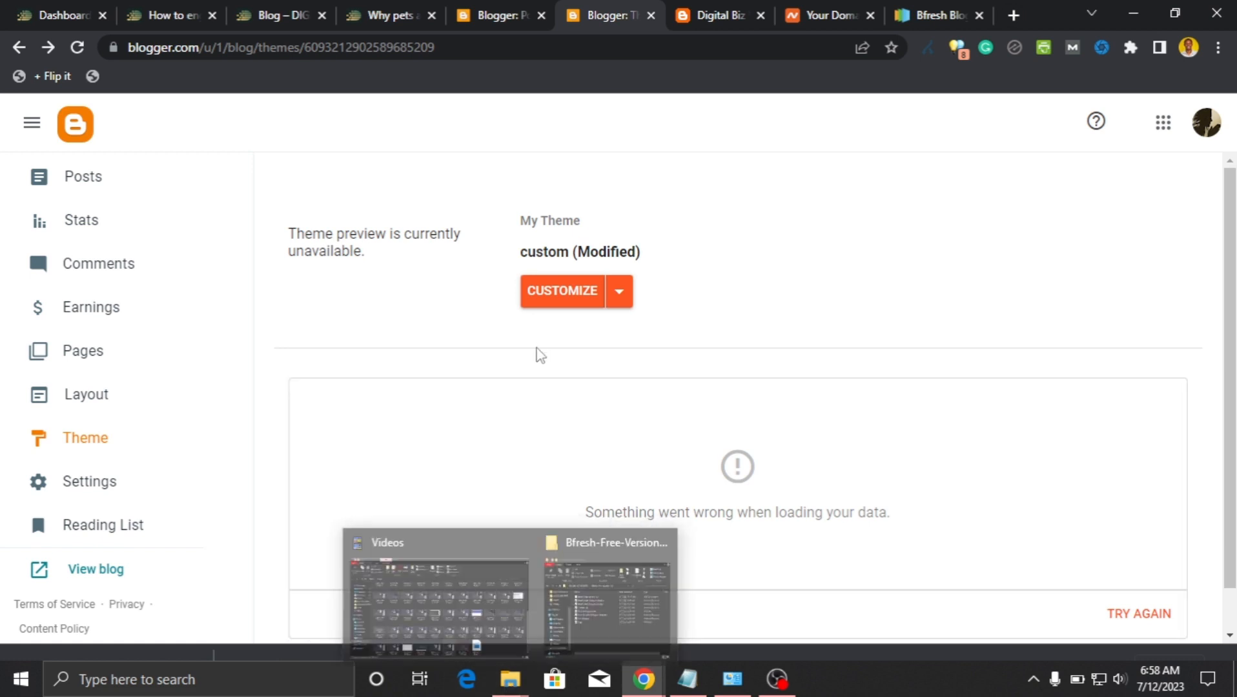
click(618, 307)
click(707, 326)
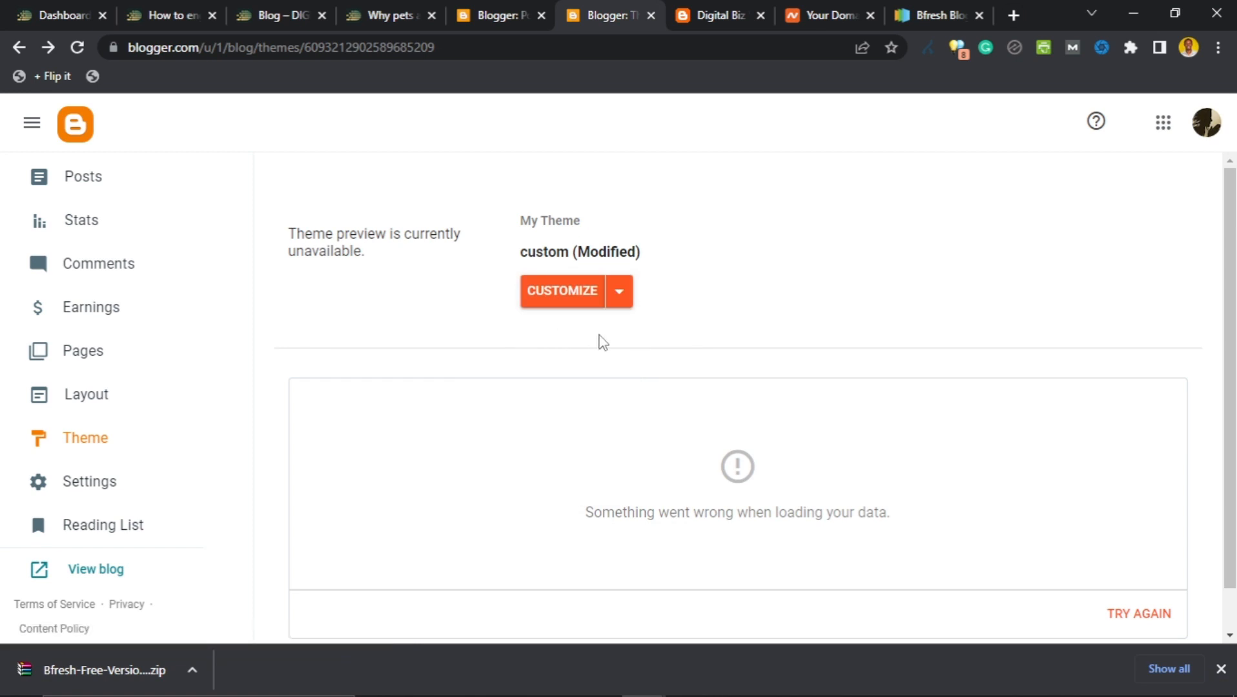
click(619, 304)
click(682, 315)
click(623, 306)
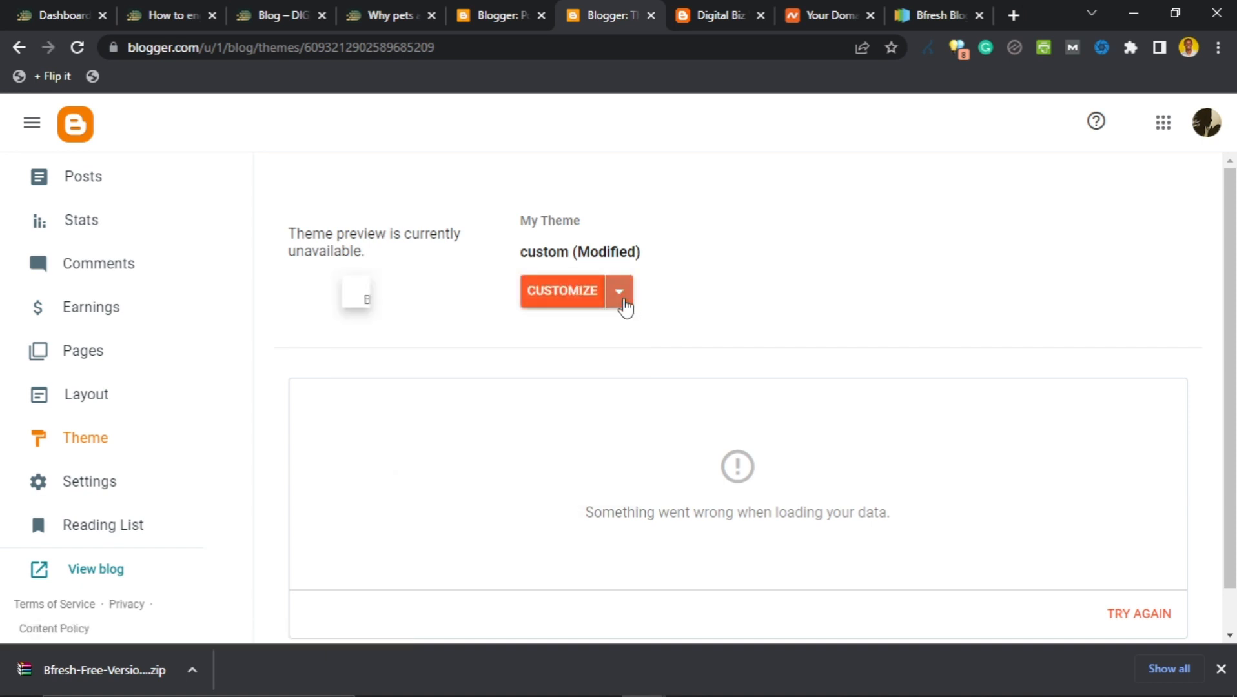
click(416, 442)
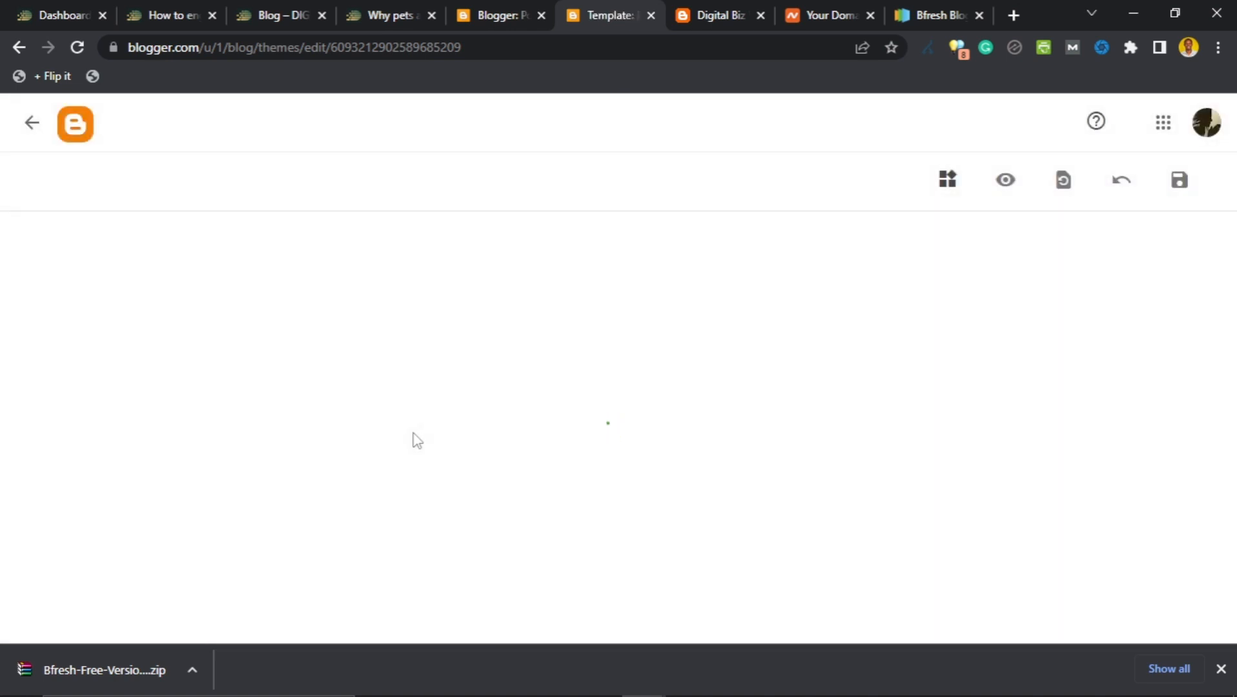
Scroll through the loaded theme code, then bring up the Bfresh-Free-Version-1.0 folder window.
scroll(415, 436, down, 4)
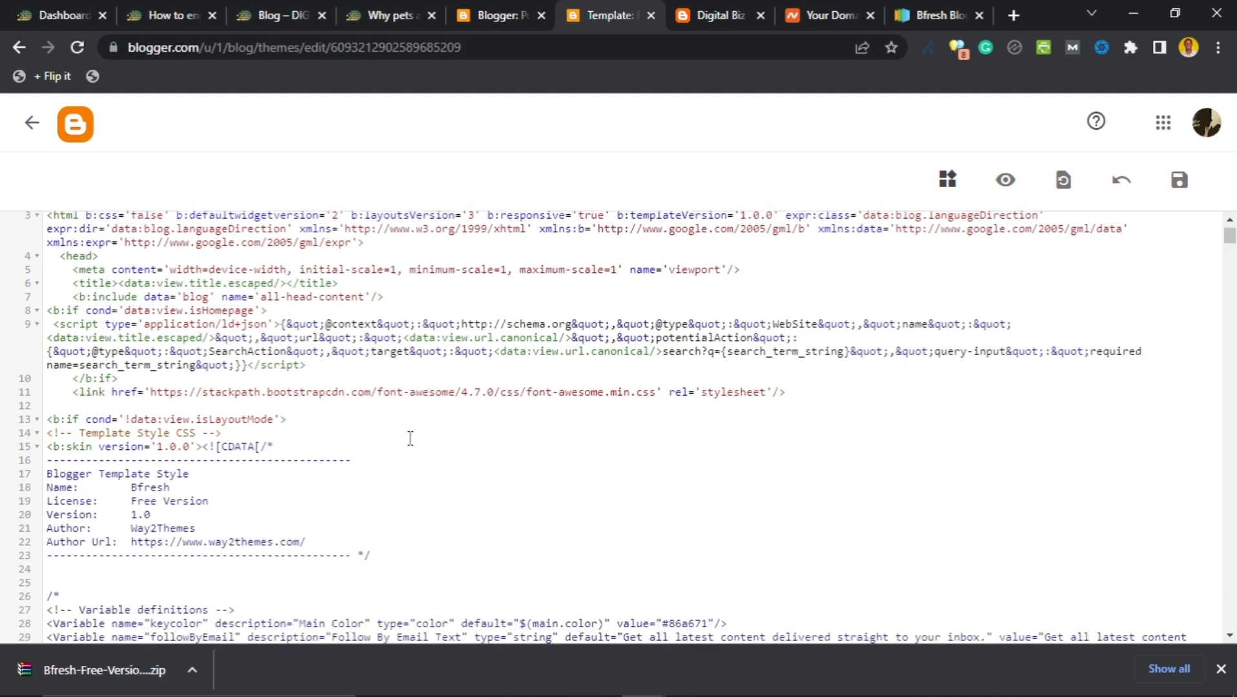
scroll(416, 441, up, 4)
scroll(417, 443, down, 20)
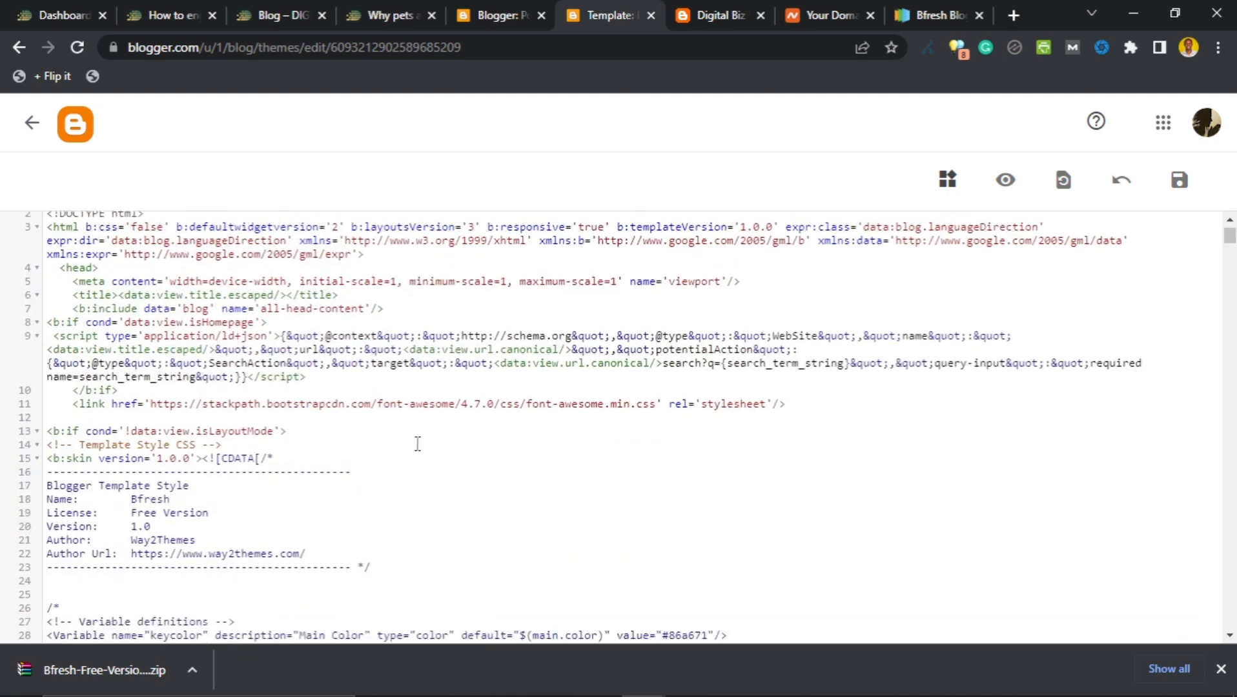
scroll(418, 444, up, 20)
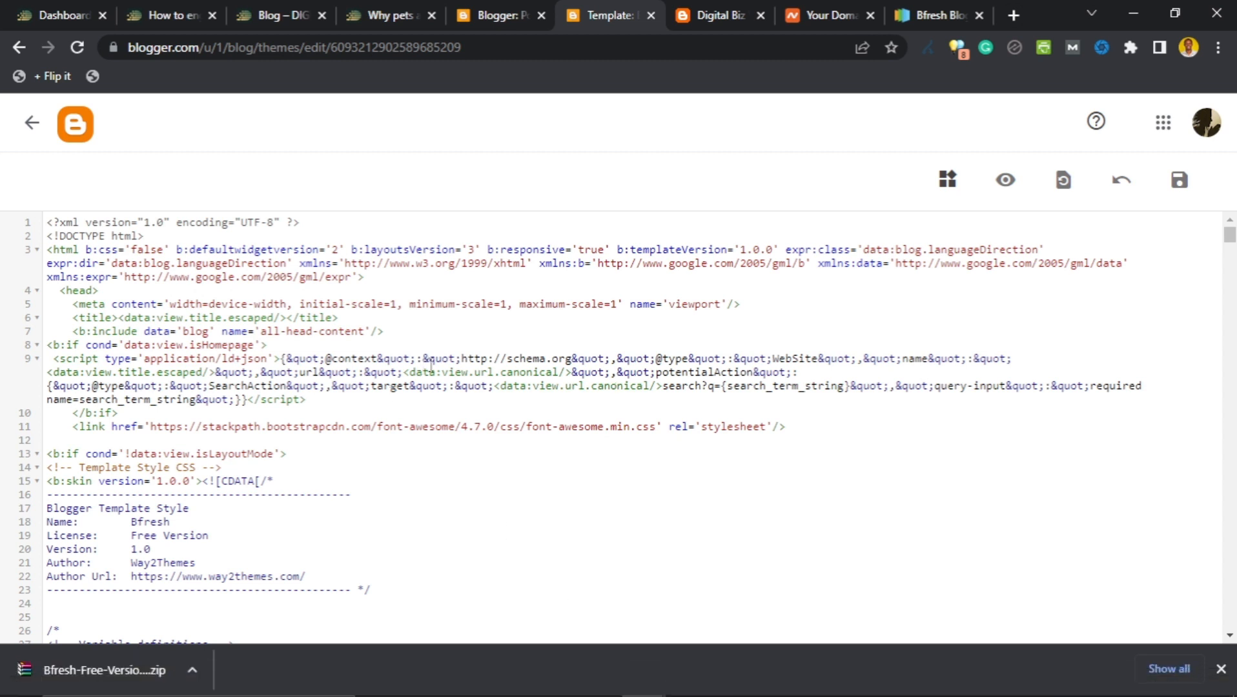
mouse_move(510, 678)
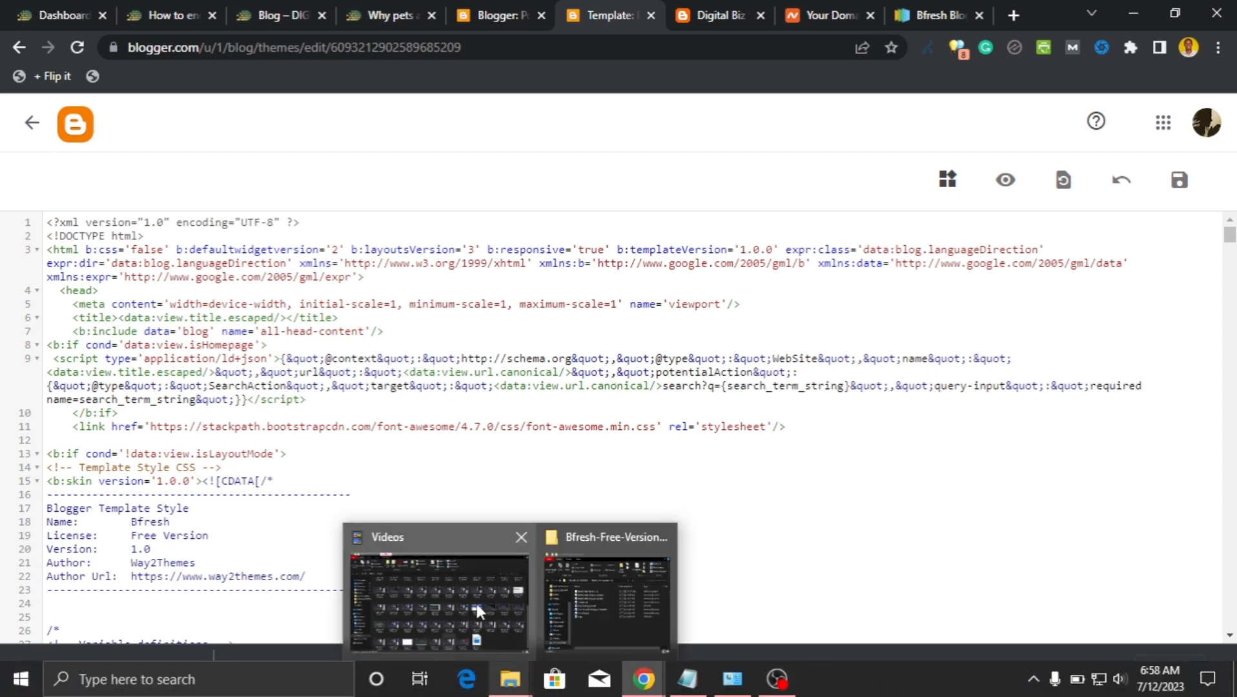
mouse_move(475, 600)
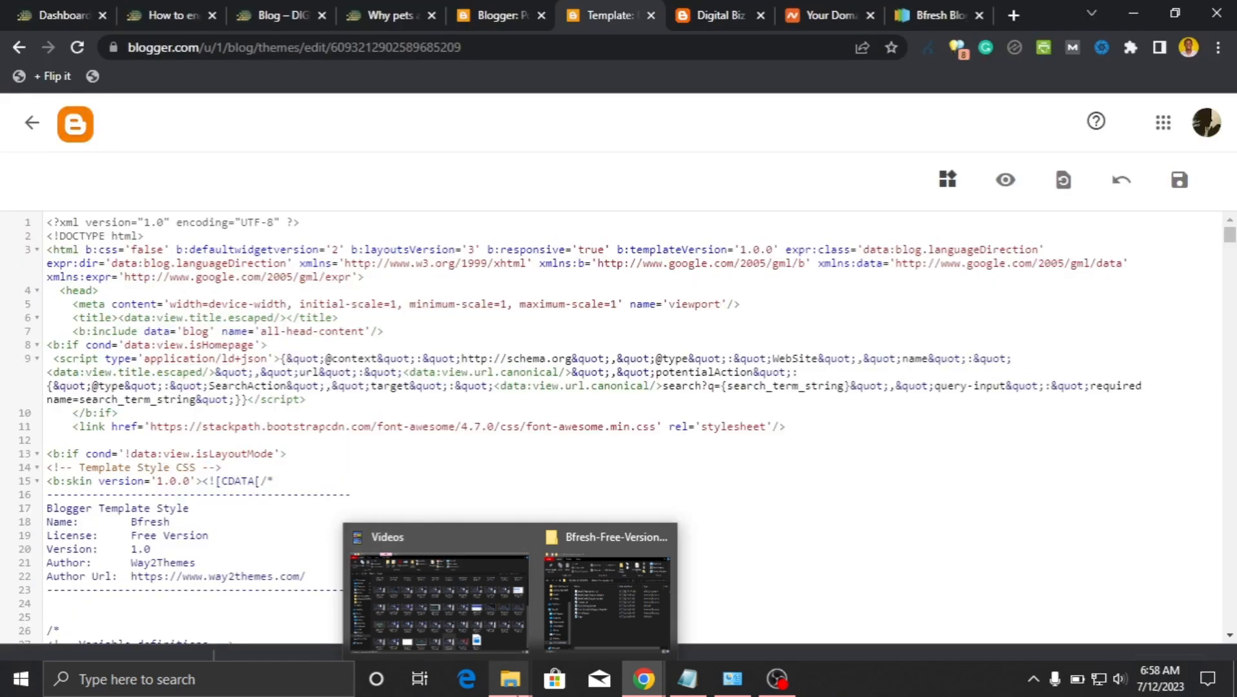
click(589, 638)
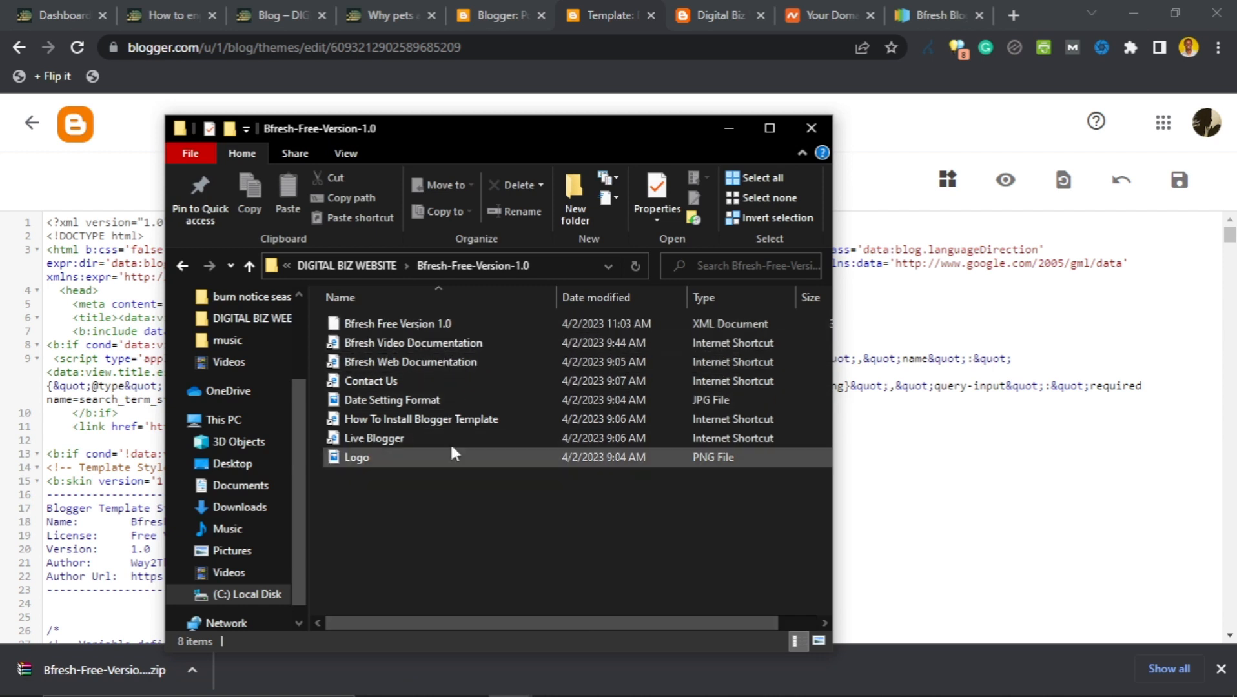
Open Bfresh Free Version 1.0 in Notepad, select all its code, and return to Blogger.
right_click(417, 324)
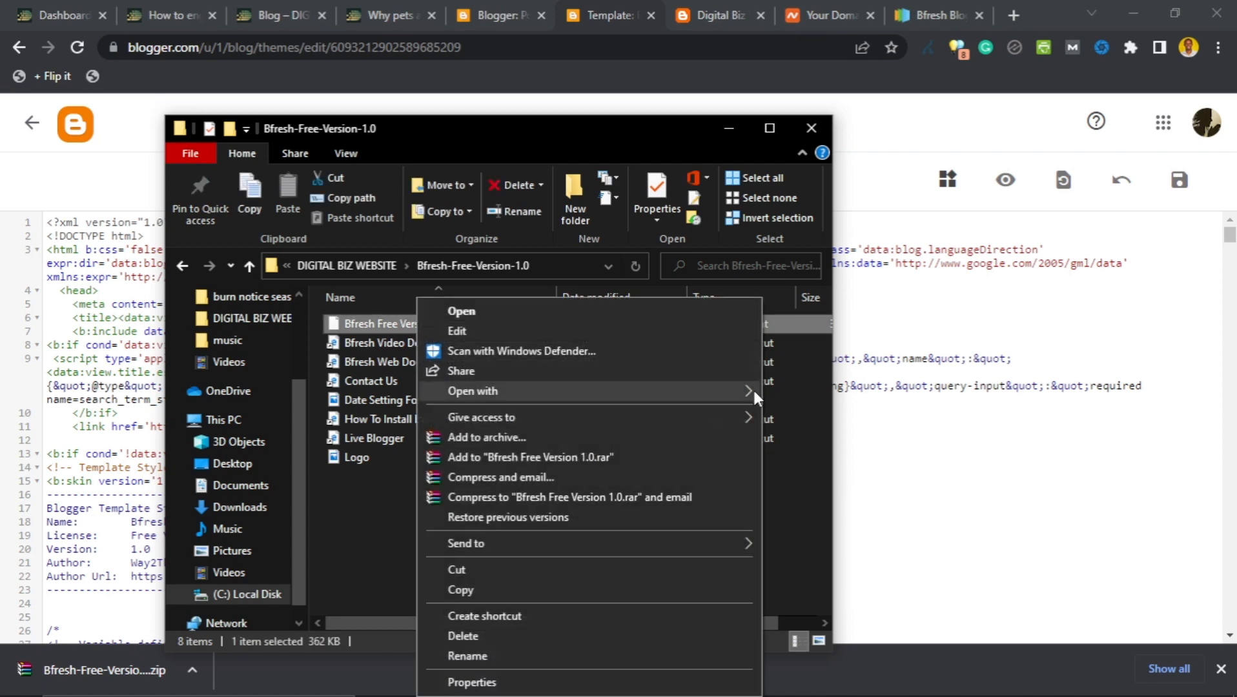
mouse_move(752, 388)
click(807, 392)
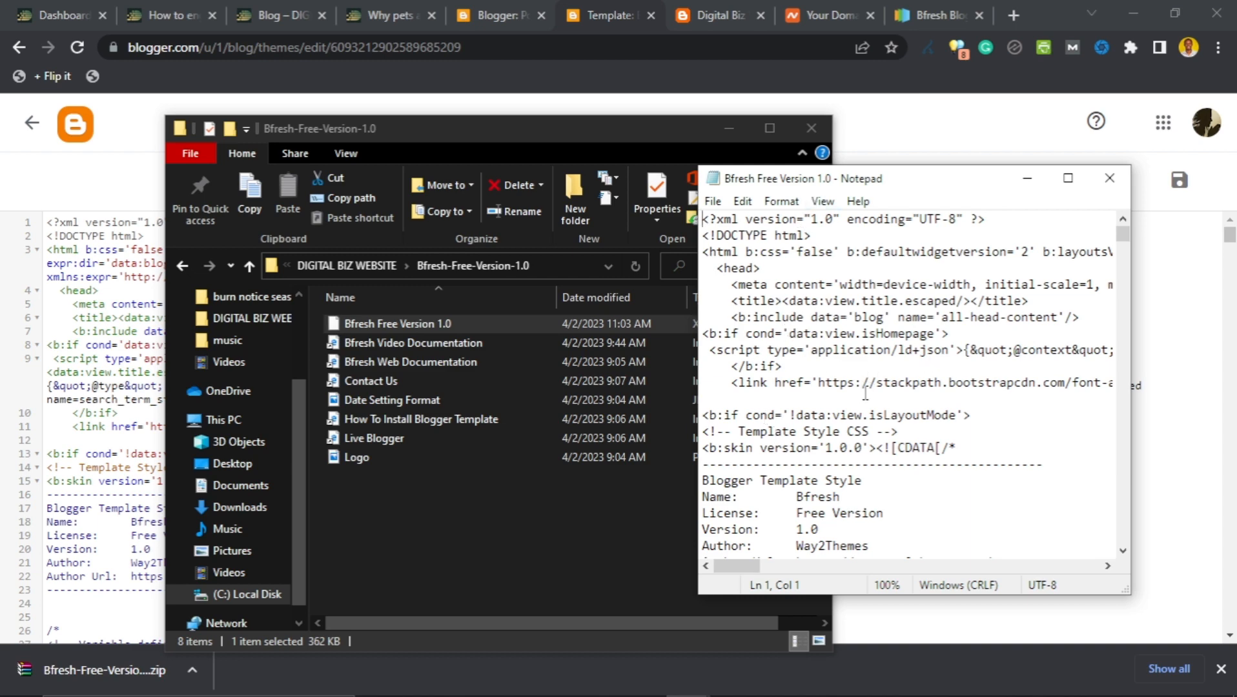
key(ctrl+a)
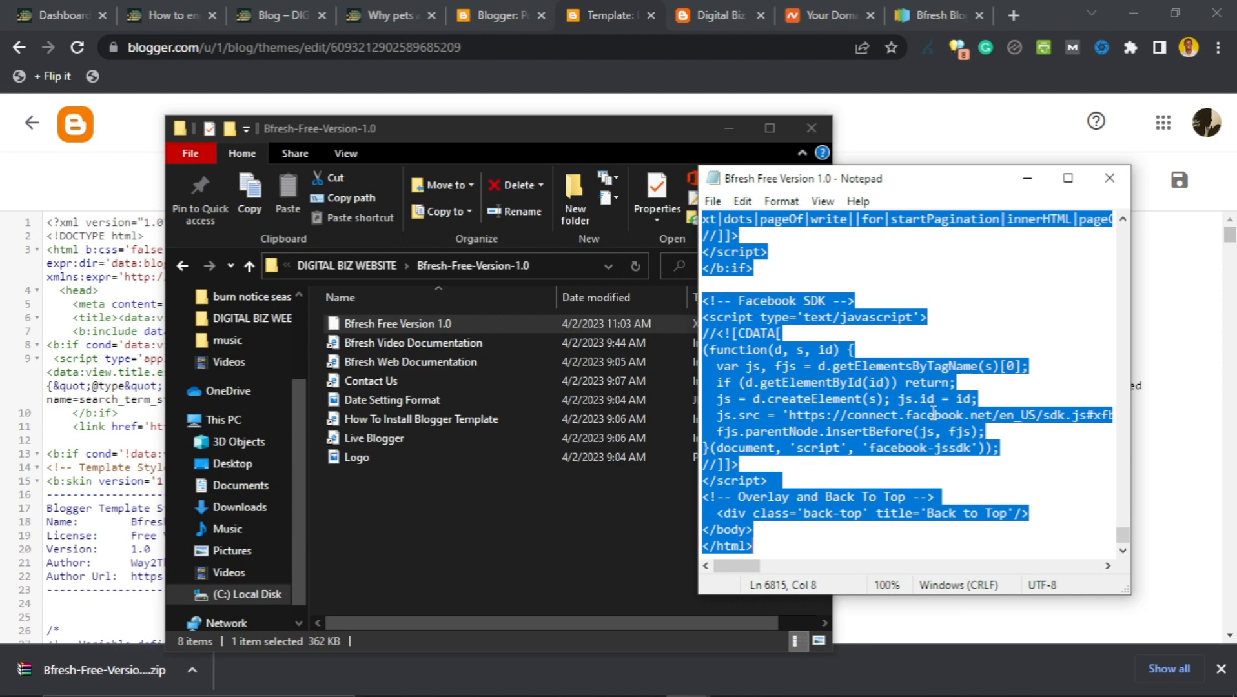
click(1027, 179)
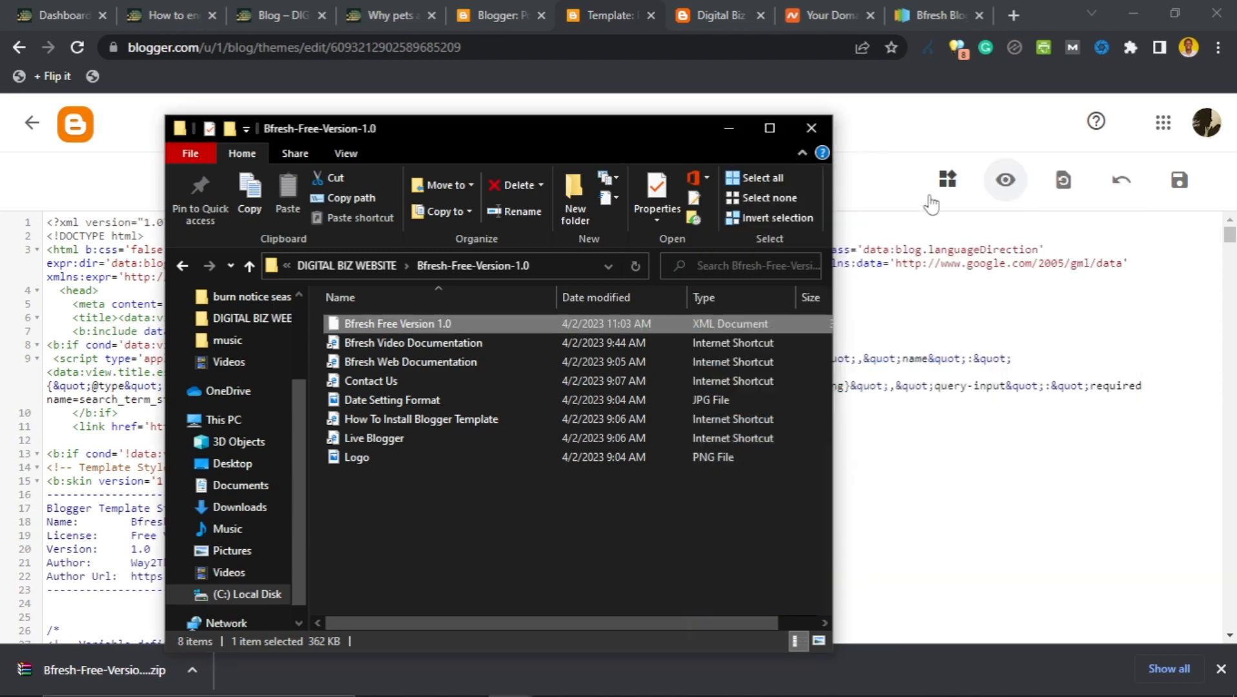
click(873, 130)
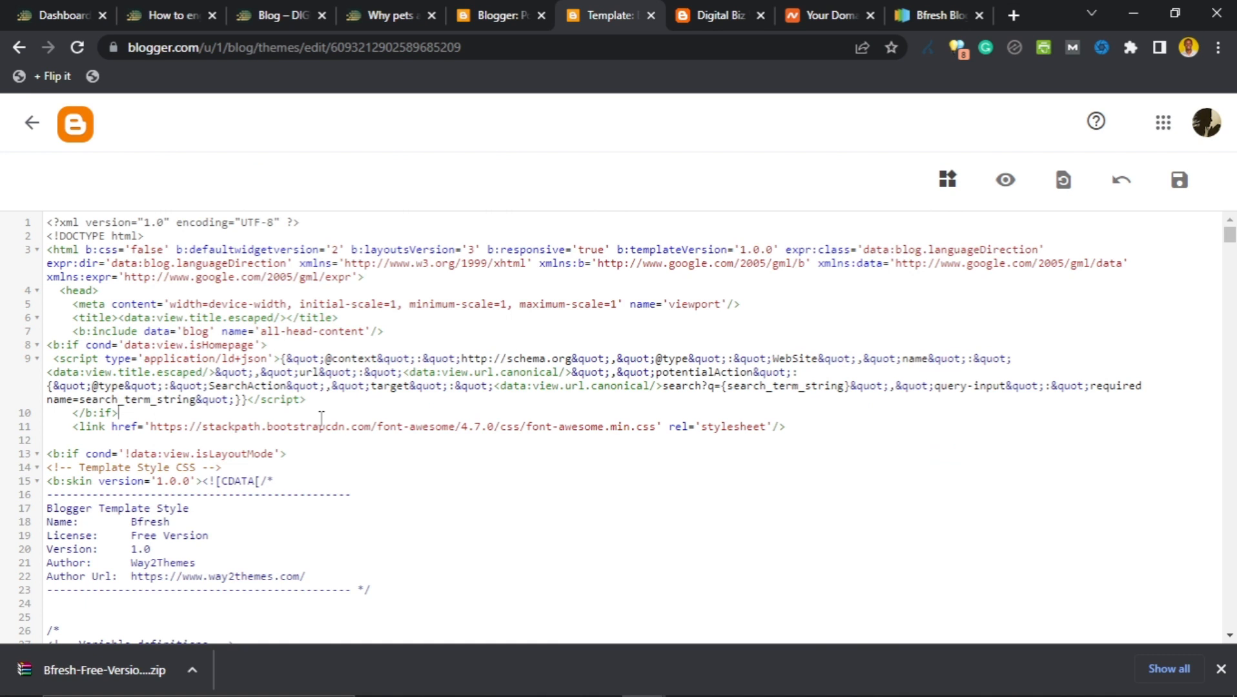
Replace all existing theme code with the pasted Bfresh template code and save it.
key(ctrl+a)
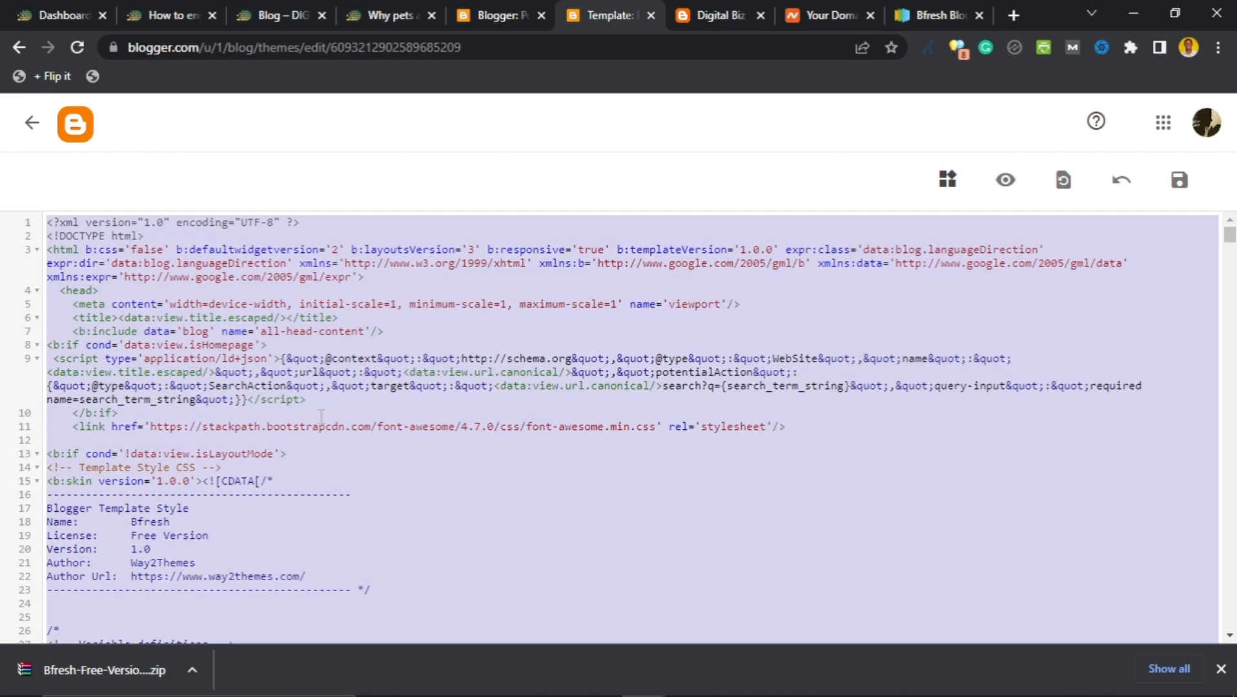
key(BackSpace)
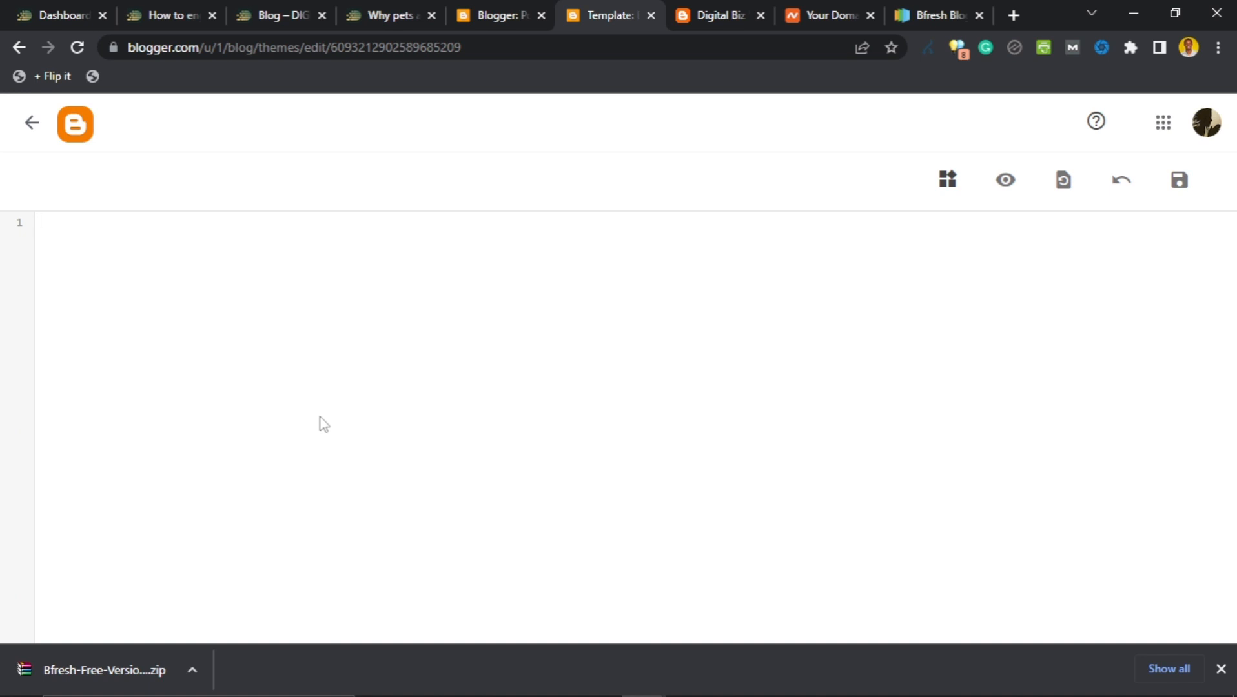
key(ctrl+v)
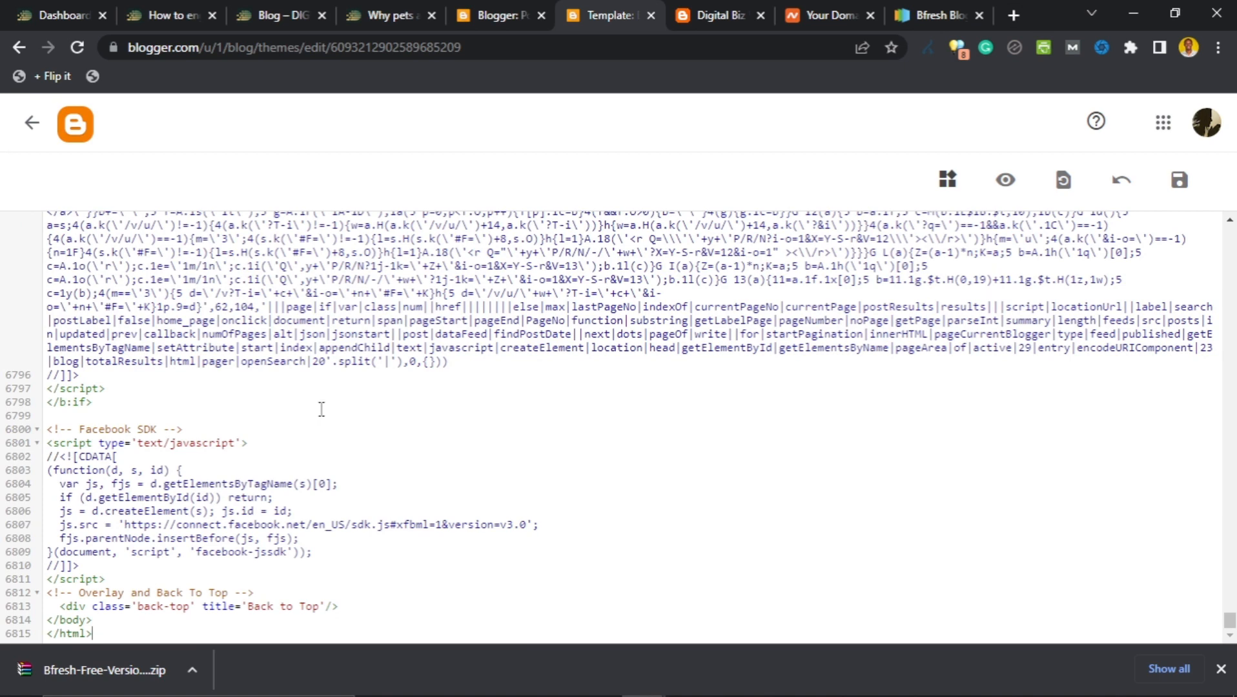
click(1179, 180)
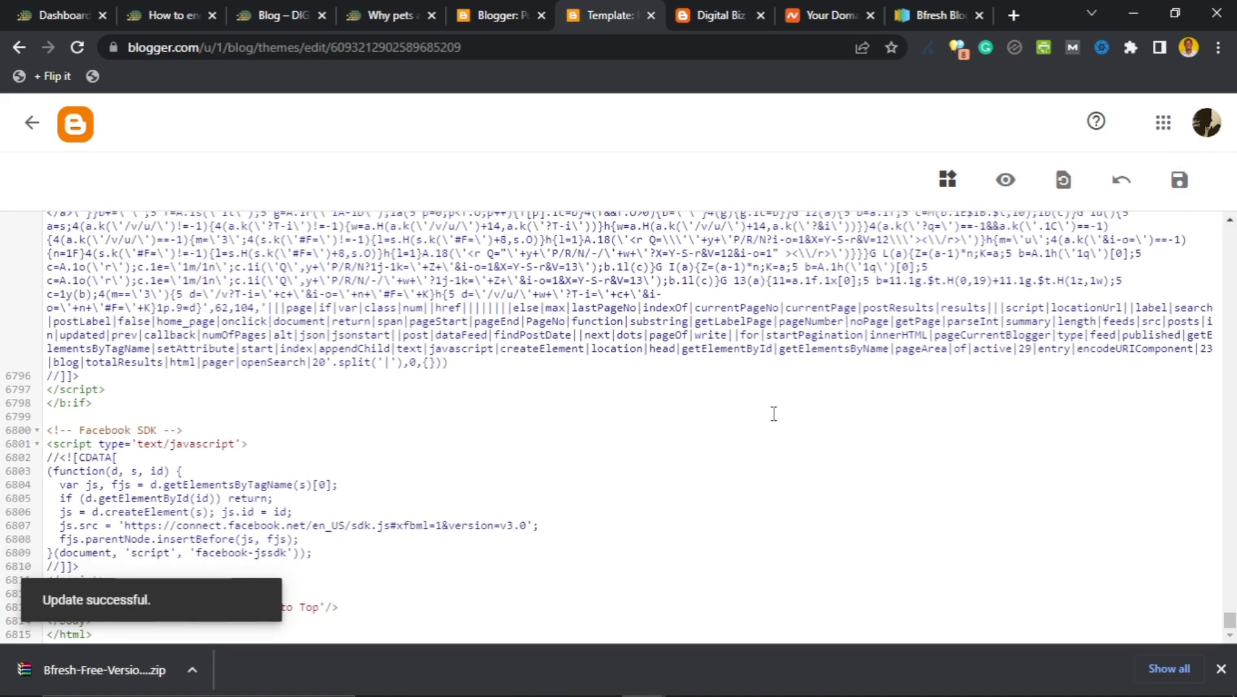
Scroll back to the top of the code editor and switch to the Digital Biz blog tab.
scroll(773, 414, up, 5)
scroll(751, 541, down, 3)
scroll(751, 541, up, 3)
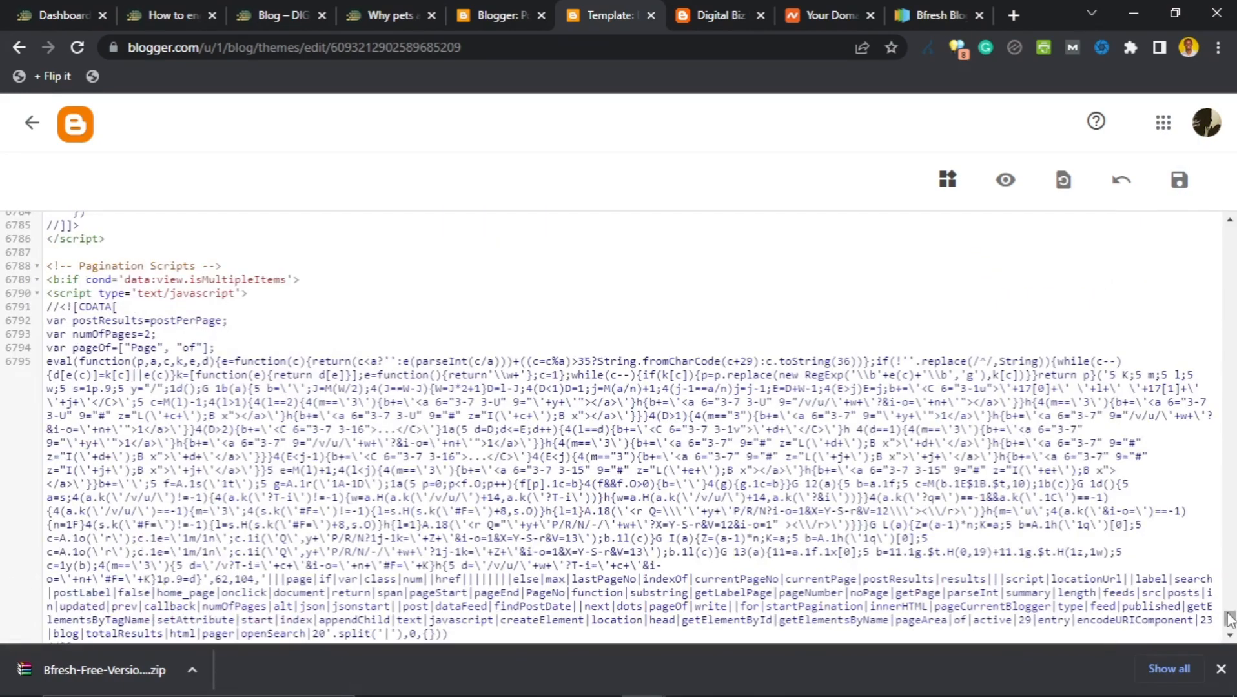
drag(1229, 620, 1233, 196)
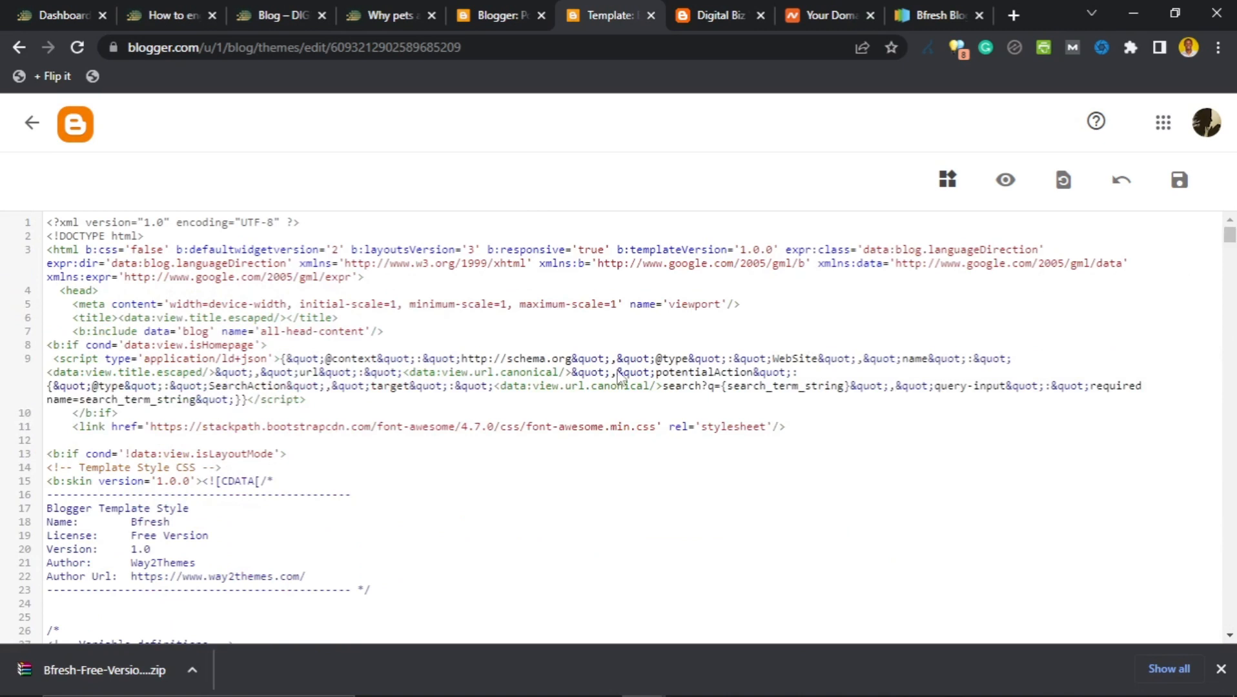
click(720, 8)
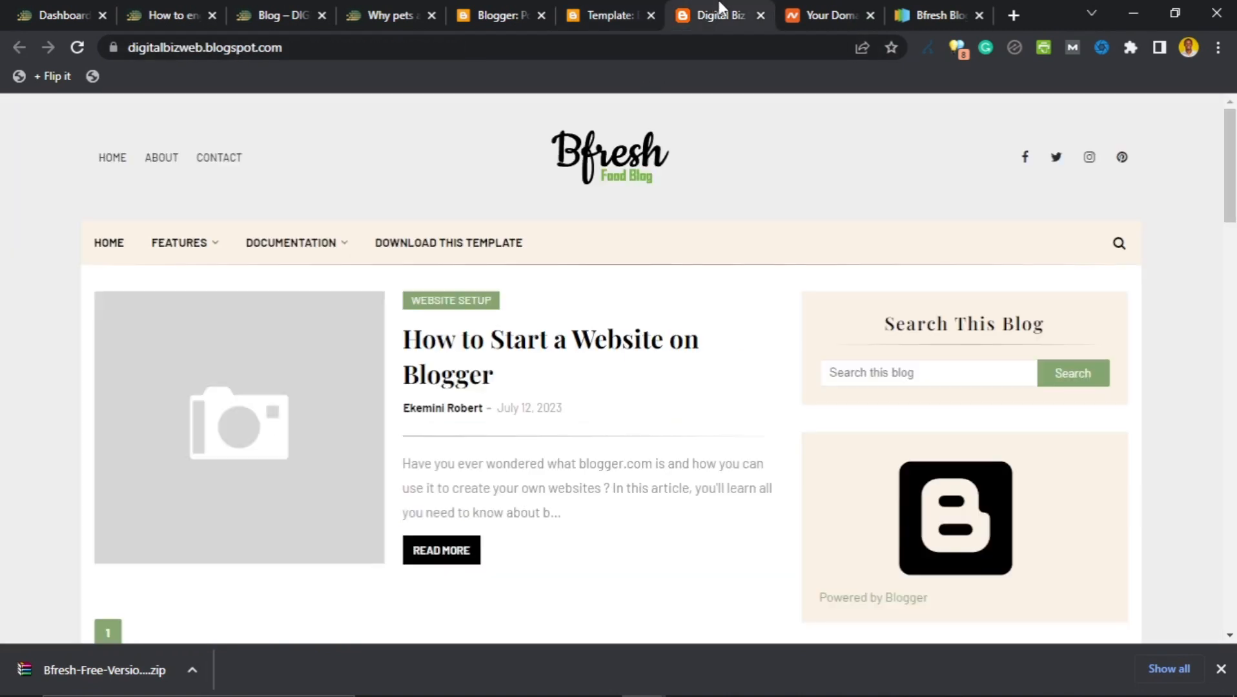
Reload the Digital Biz Web homepage and scroll through the full Bfresh layout.
scroll(917, 446, down, 3)
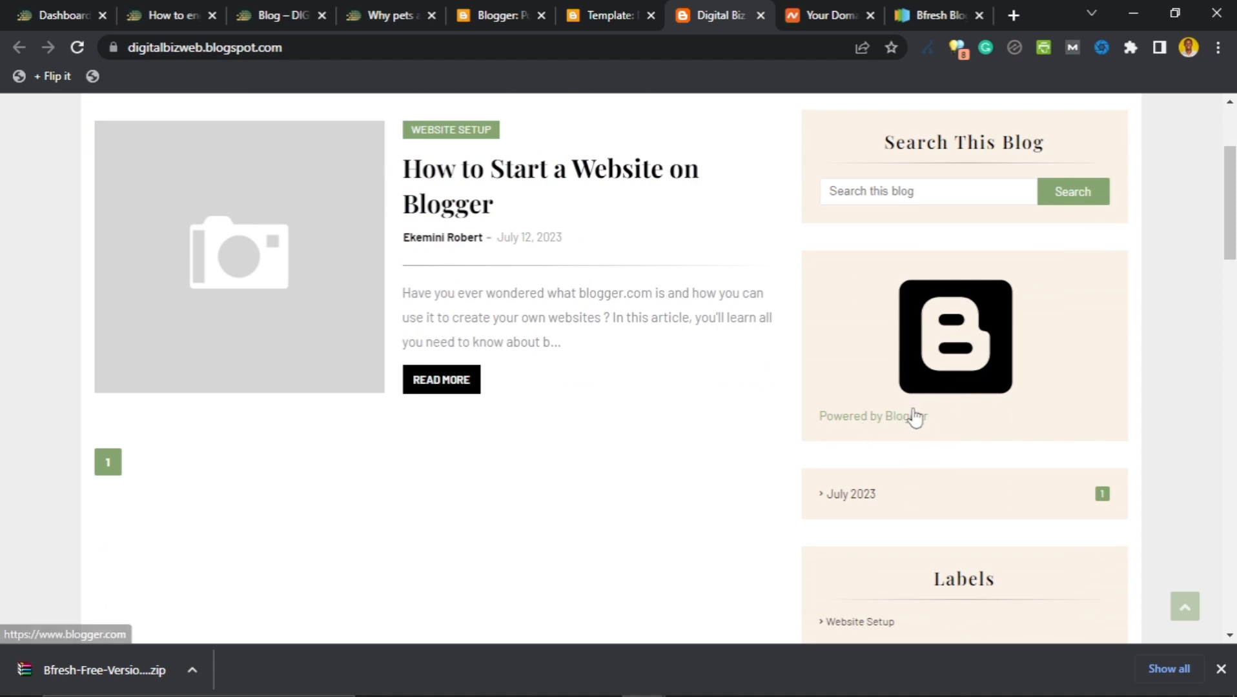
scroll(912, 426, down, 2)
scroll(945, 433, up, 3)
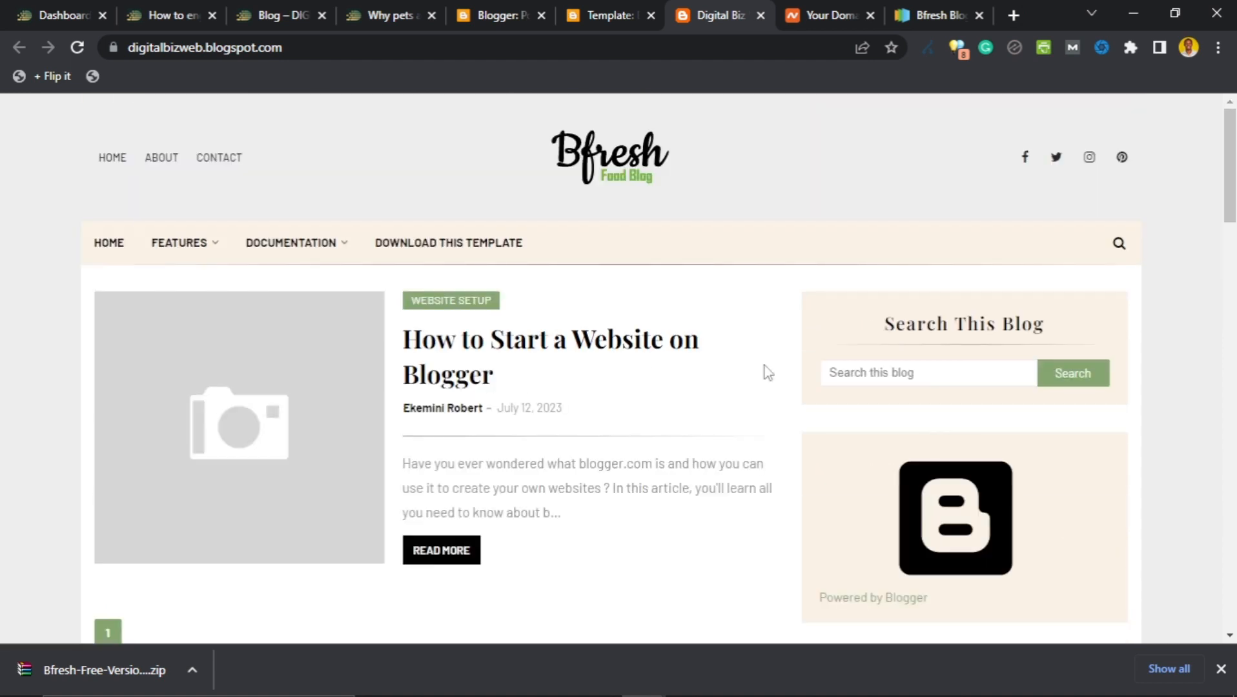
click(75, 48)
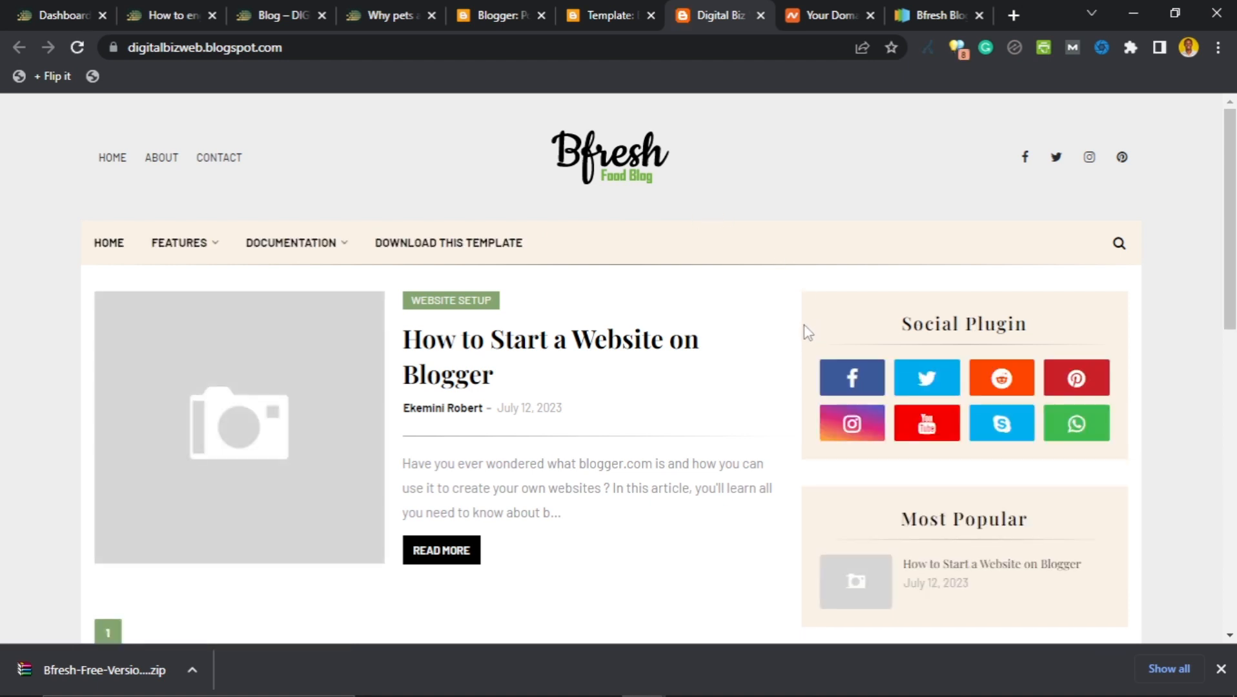
scroll(805, 330, down, 3)
scroll(805, 333, down, 3)
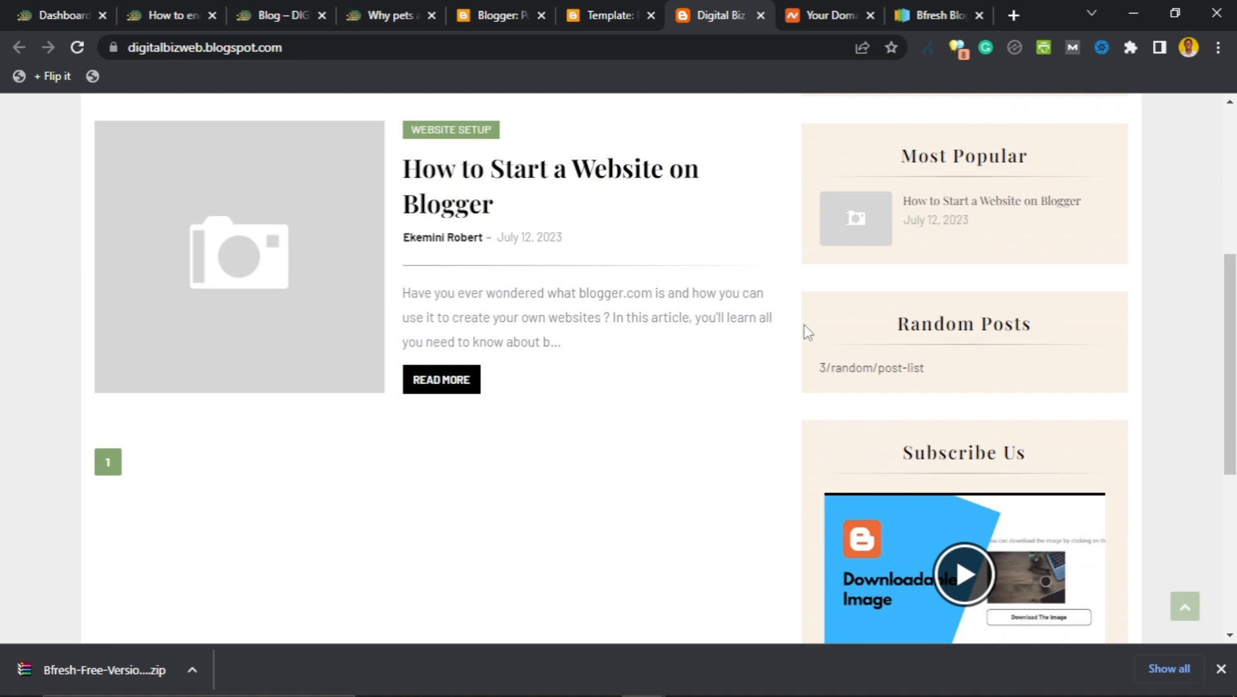
scroll(805, 331, up, 5)
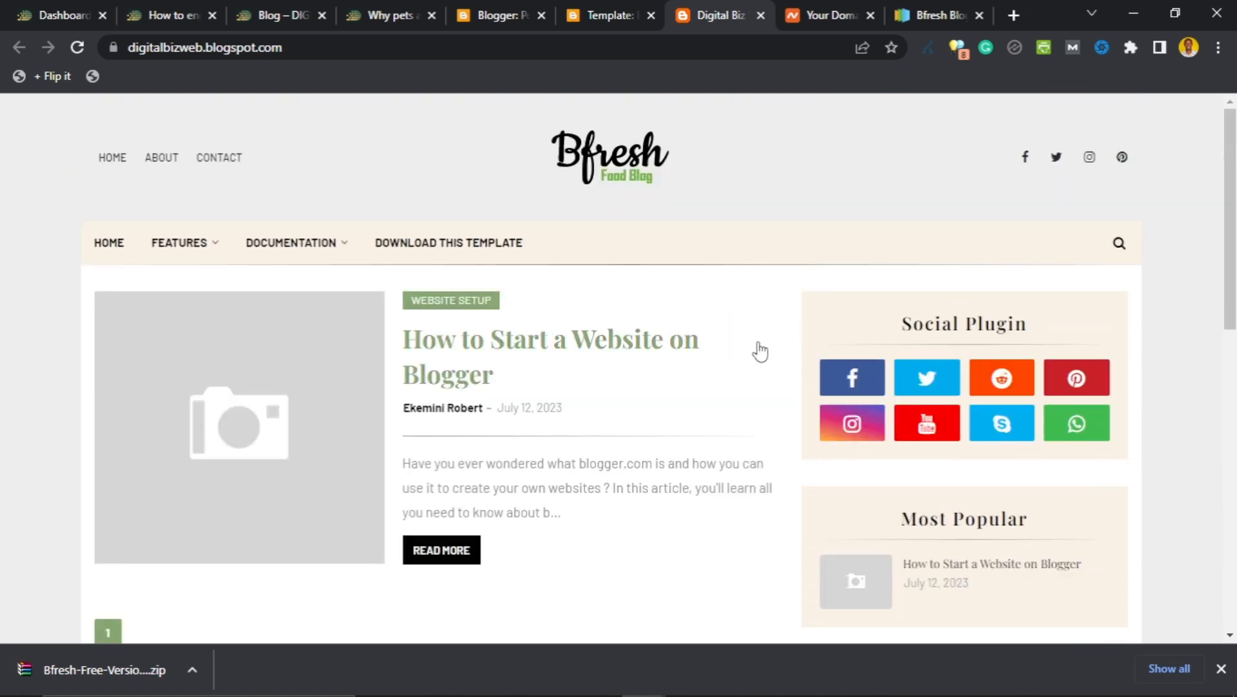
scroll(805, 339, down, 5)
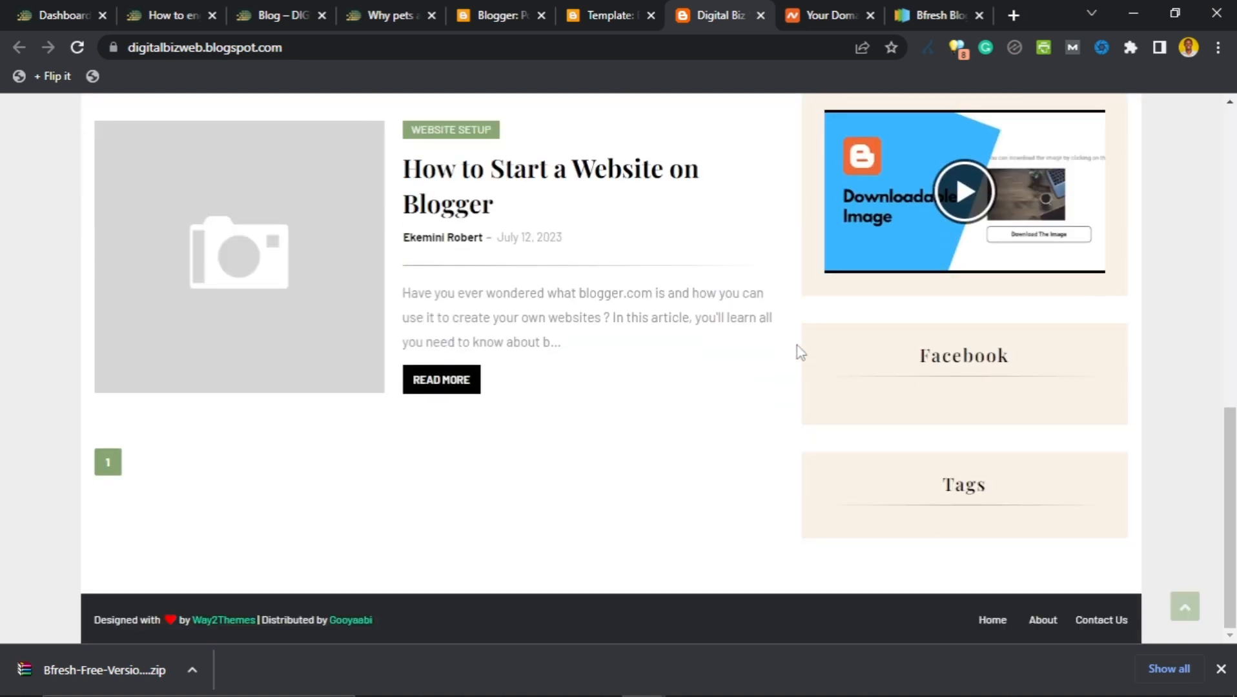
scroll(796, 345, up, 5)
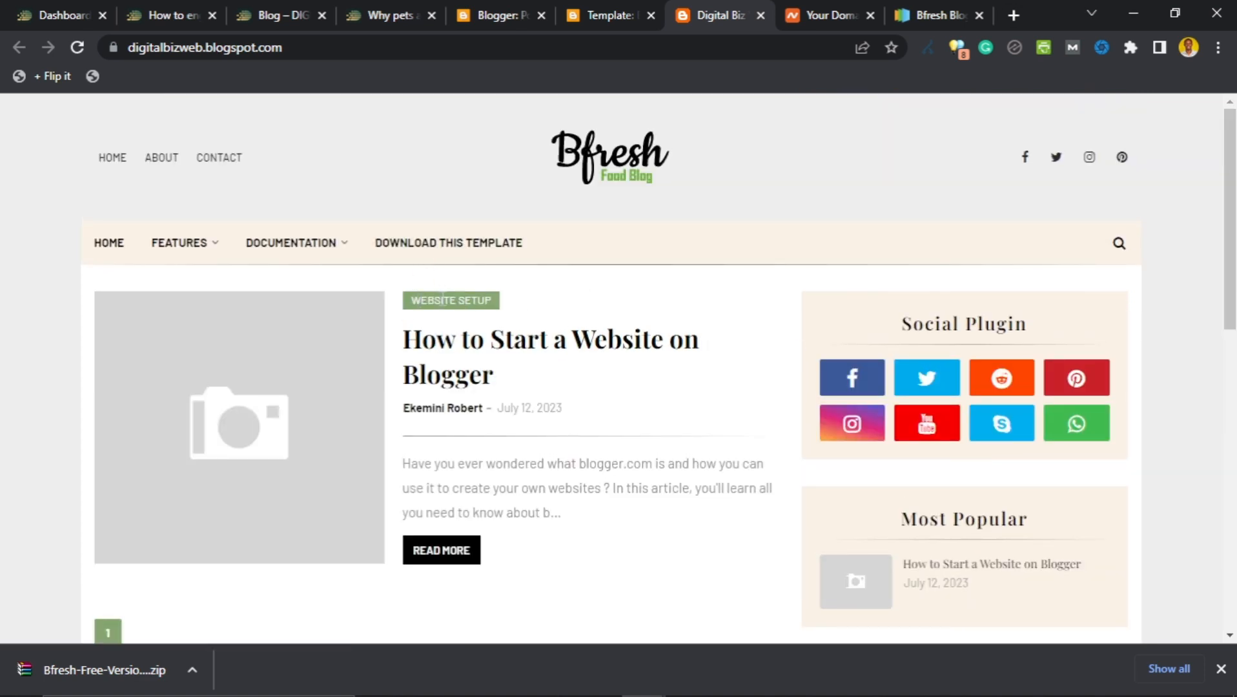
Glance at the Bfresh download page and domain management page, then return to the blog.
mouse_move(298, 248)
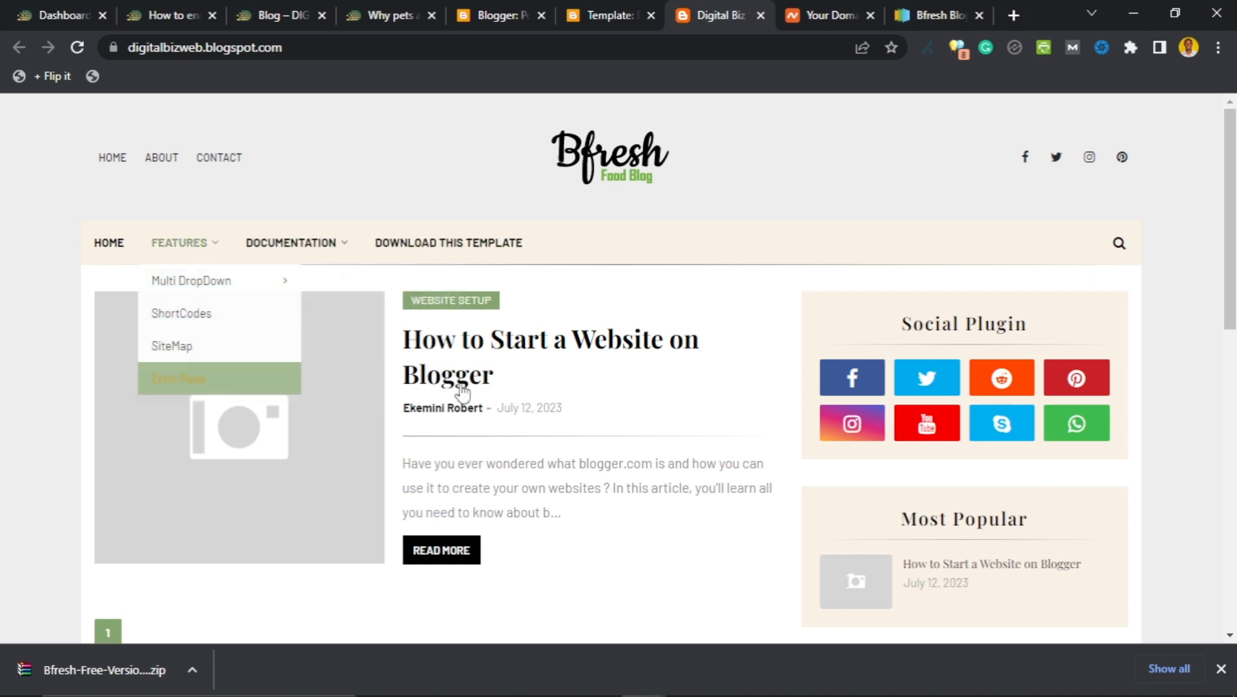
click(910, 8)
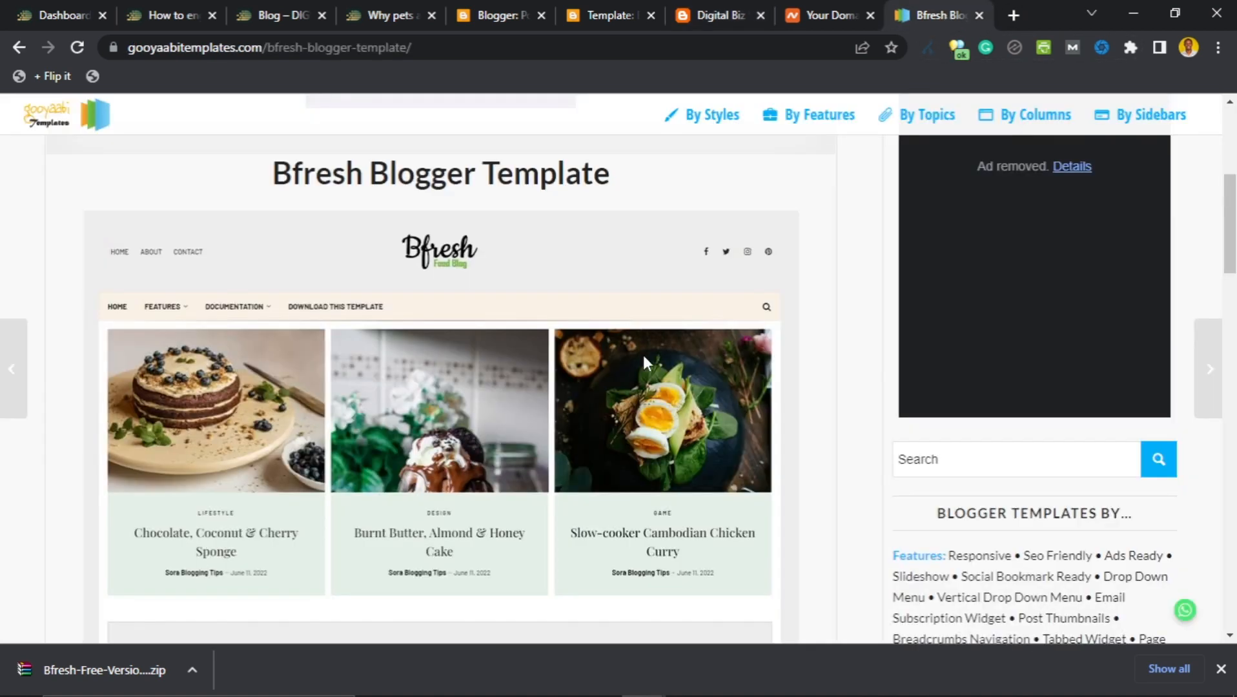
scroll(403, 403, down, 4)
scroll(398, 401, up, 2)
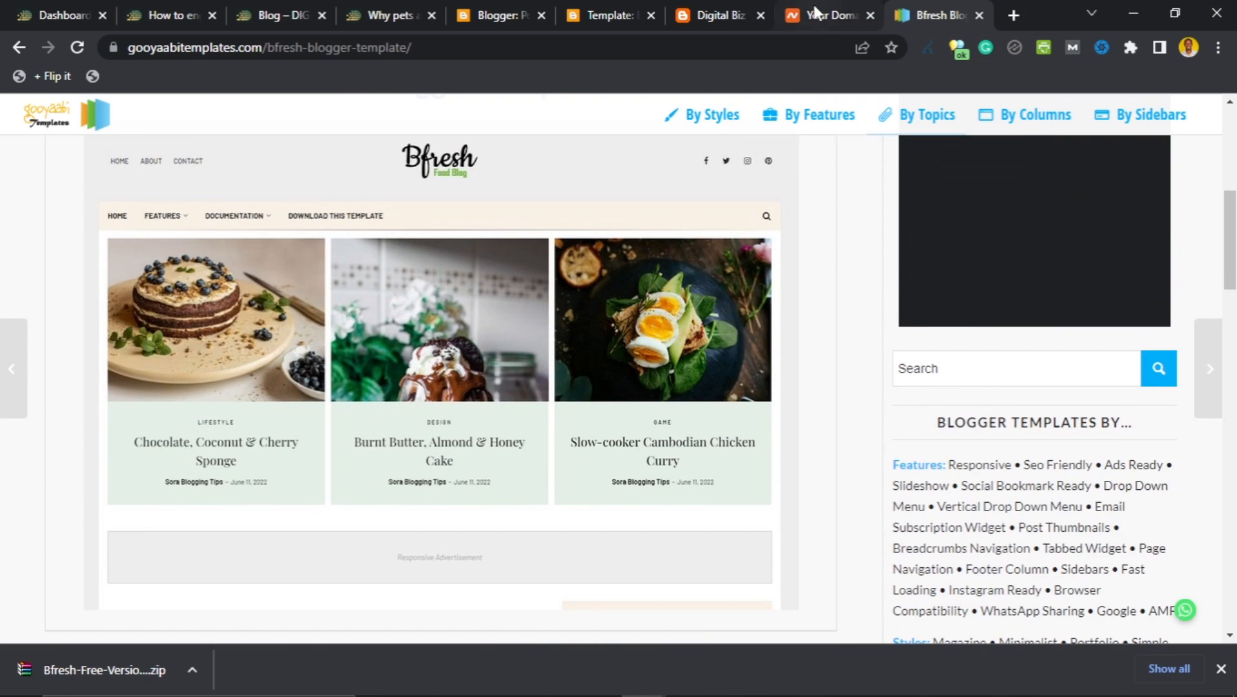
click(830, 14)
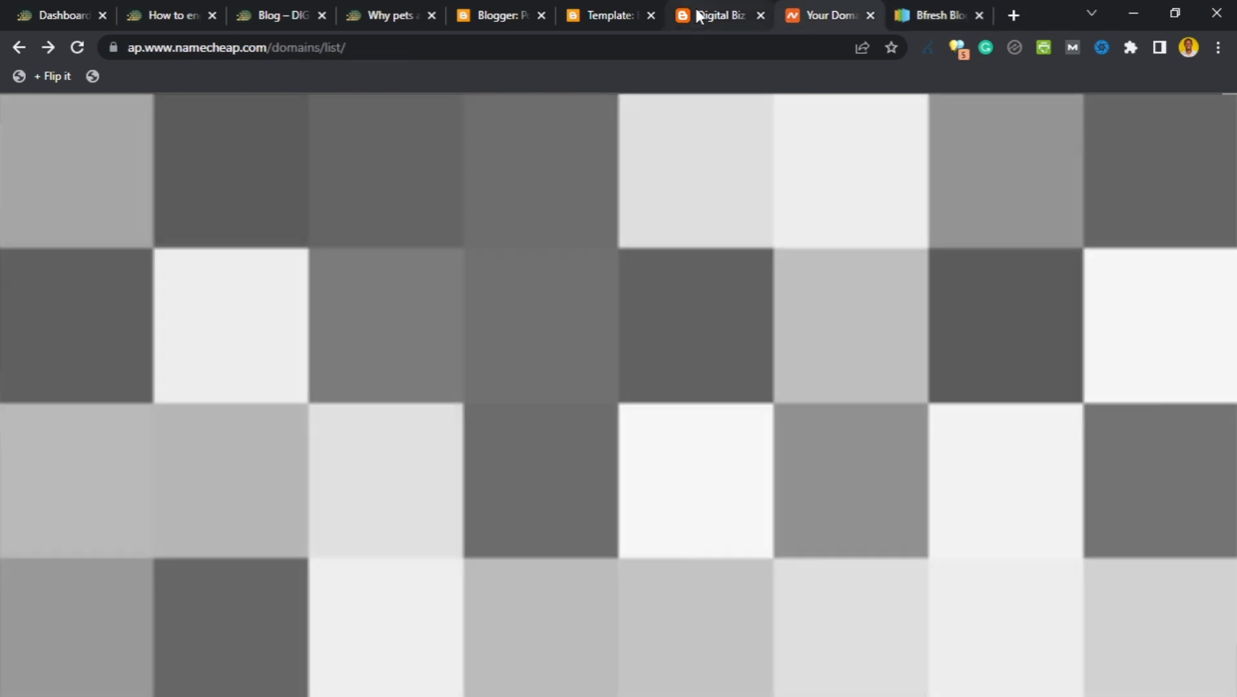
click(702, 14)
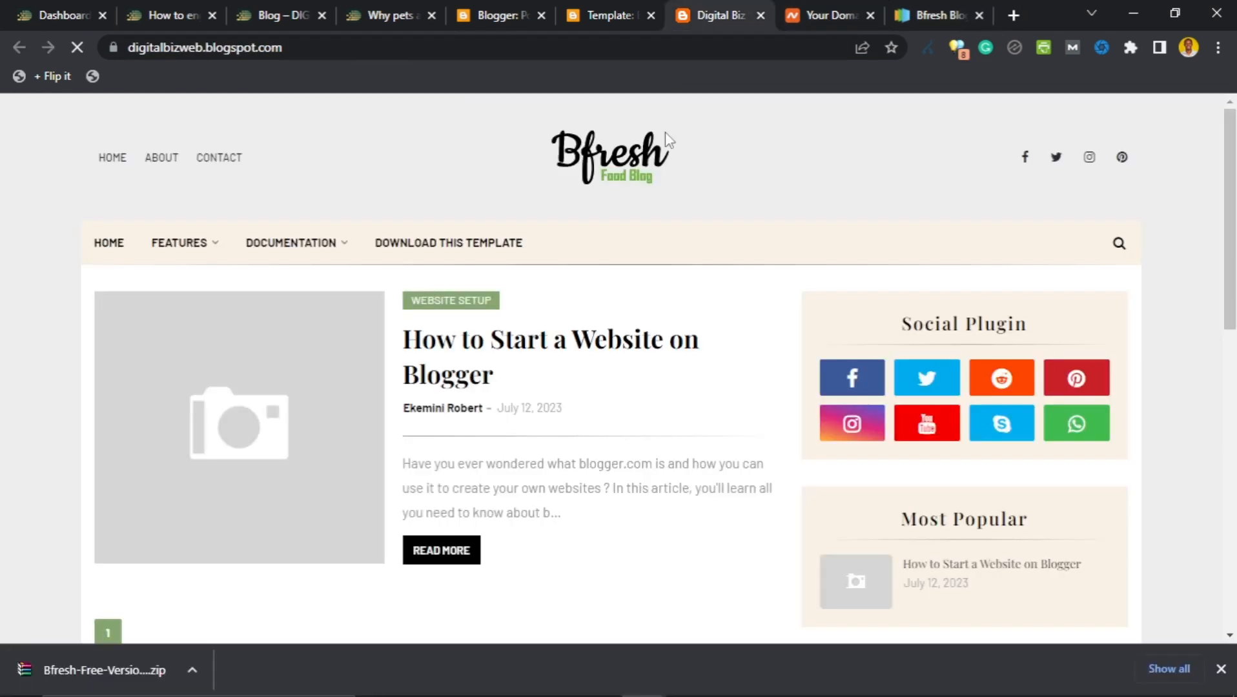
mouse_move(322, 253)
click(617, 14)
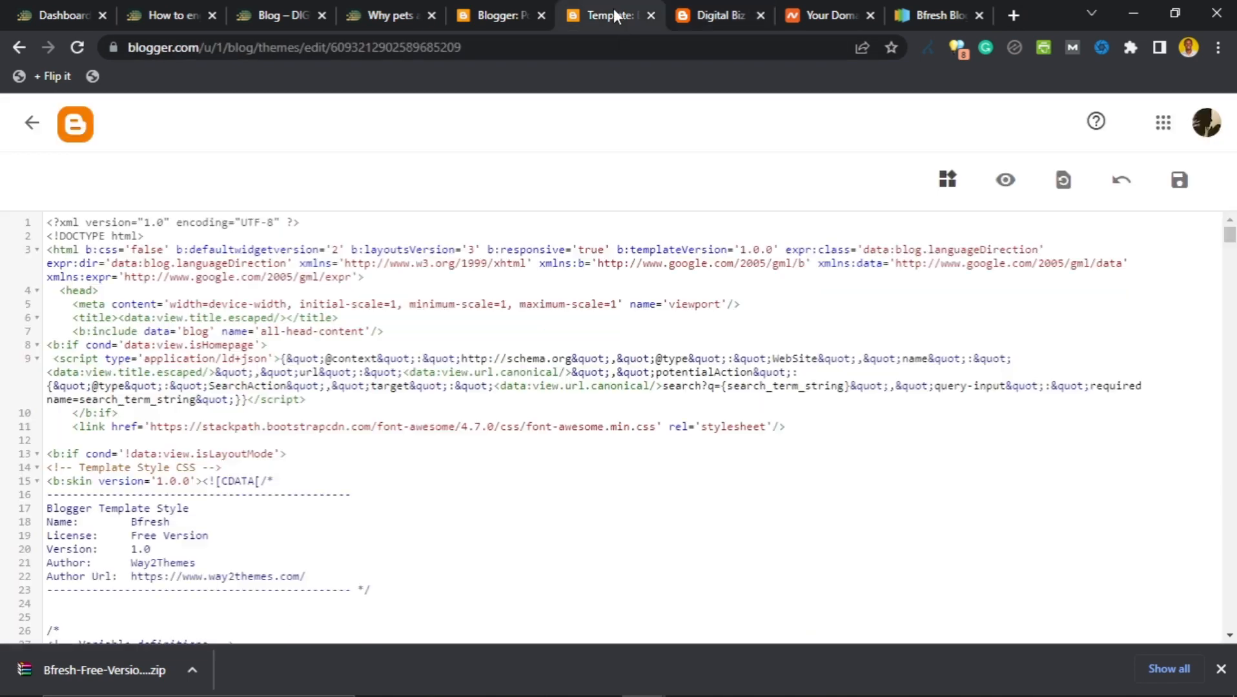
click(508, 10)
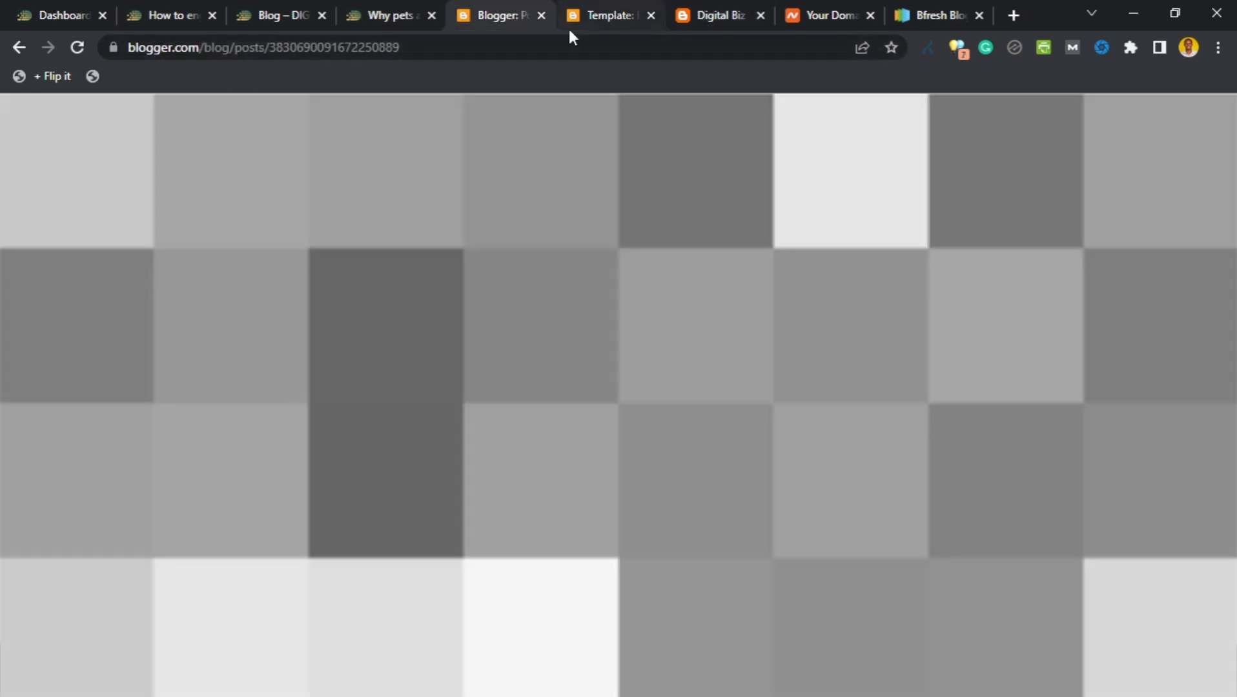
click(593, 6)
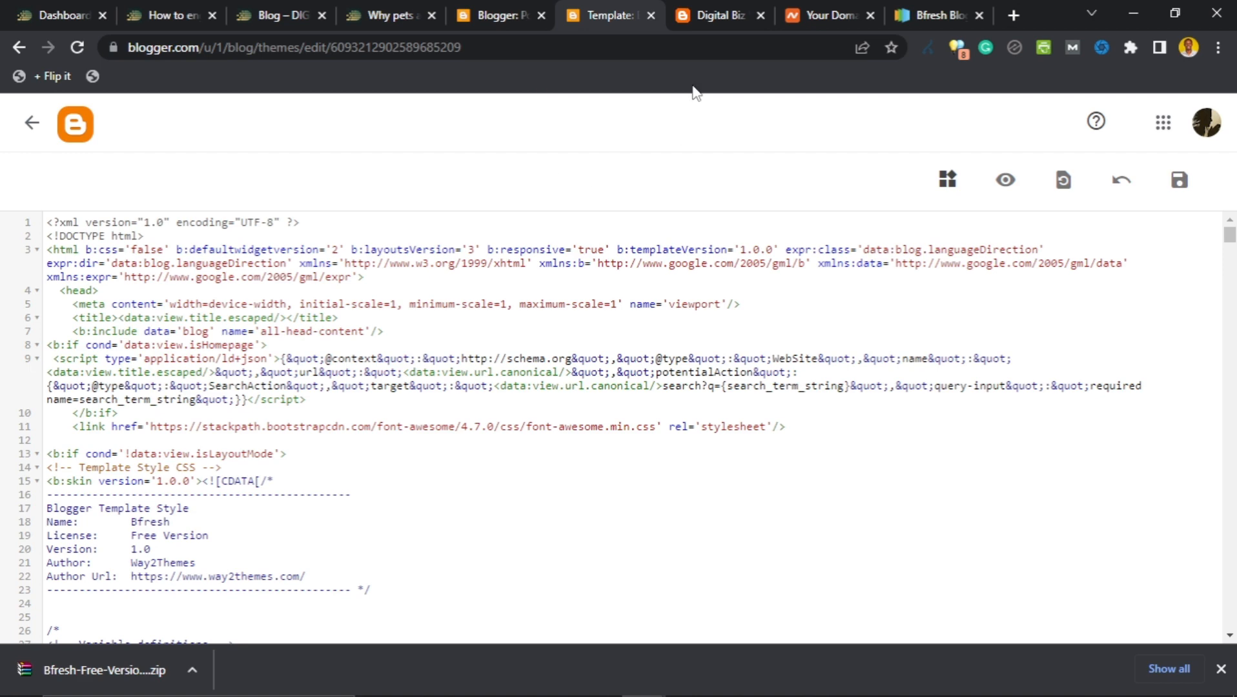
click(699, 15)
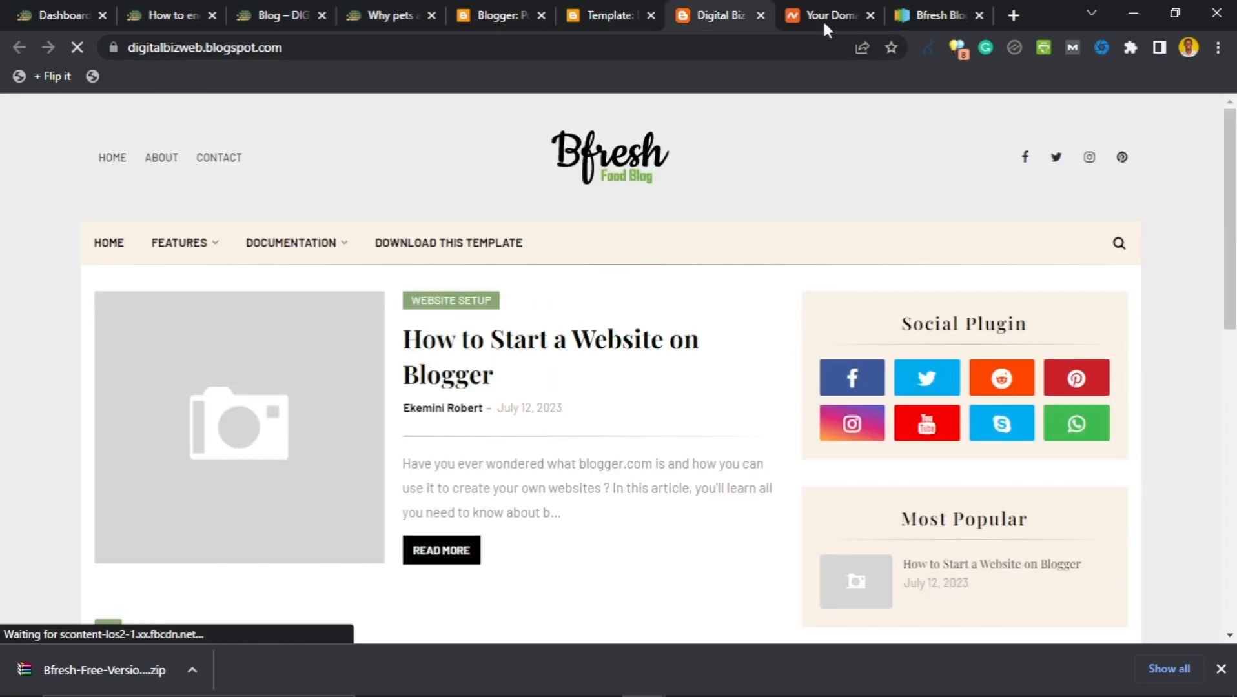
Open the Bfresh Live Preview from Gooyaabi Templates and close the Way2Themes popup.
click(916, 5)
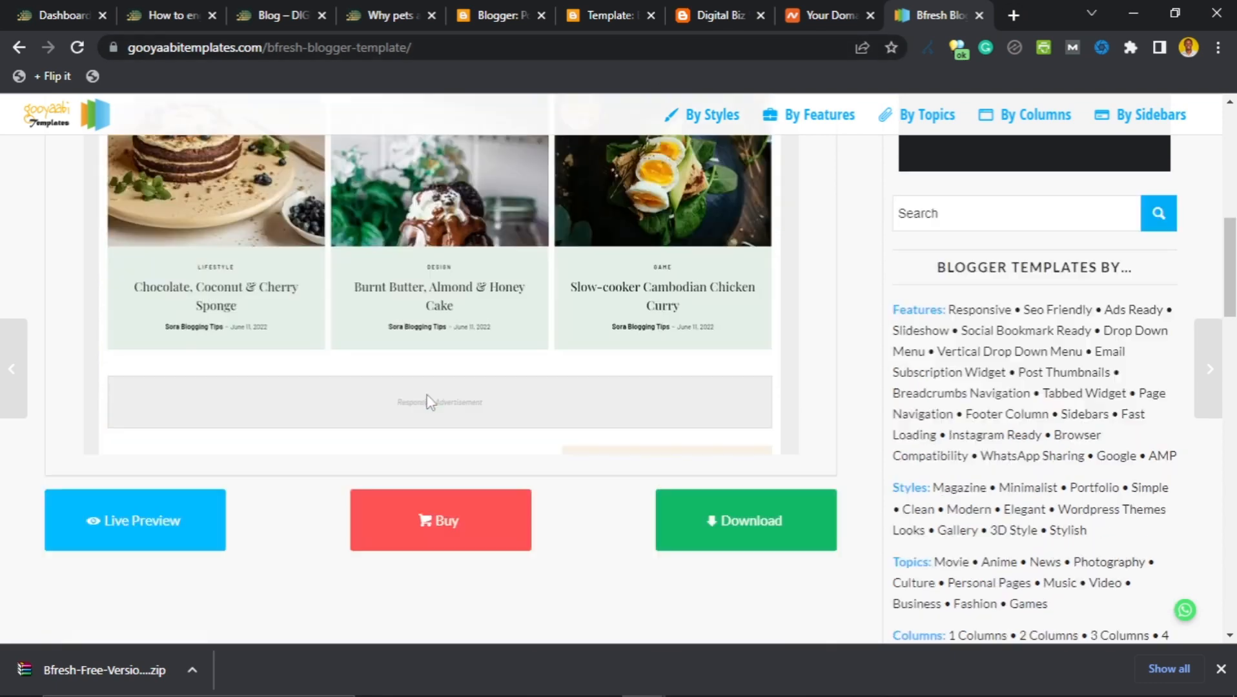
scroll(426, 397, down, 5)
scroll(168, 461, up, 3)
scroll(161, 461, down, 3)
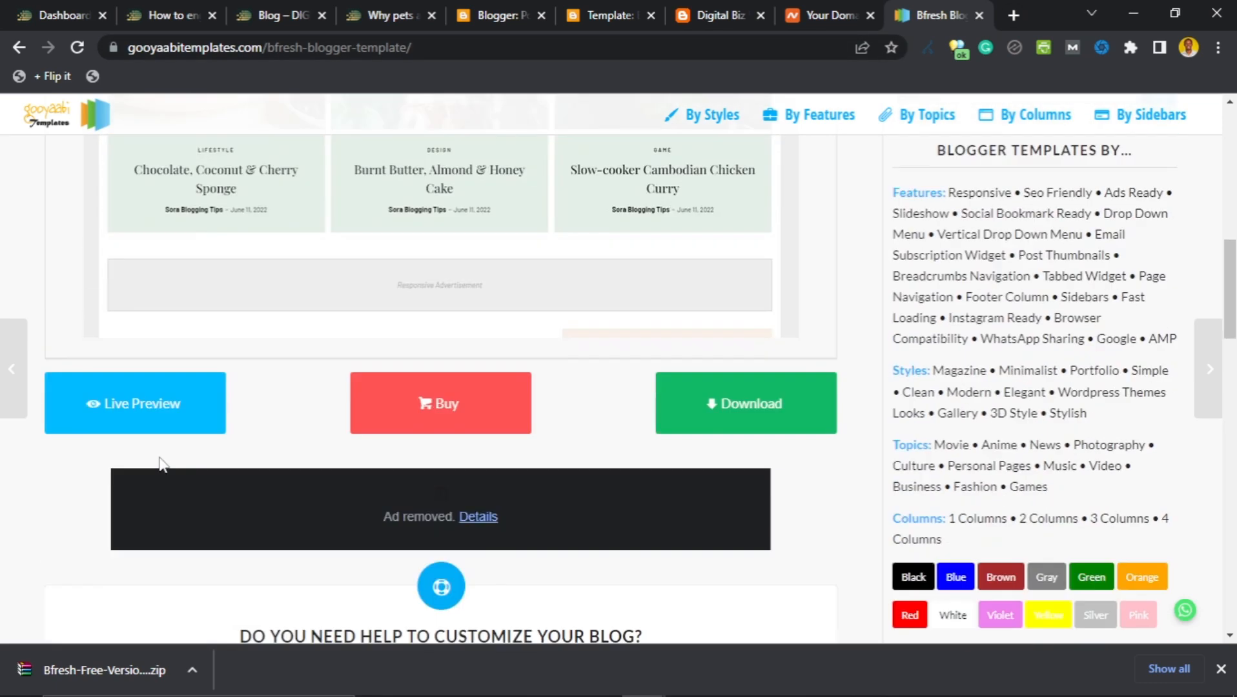
click(139, 414)
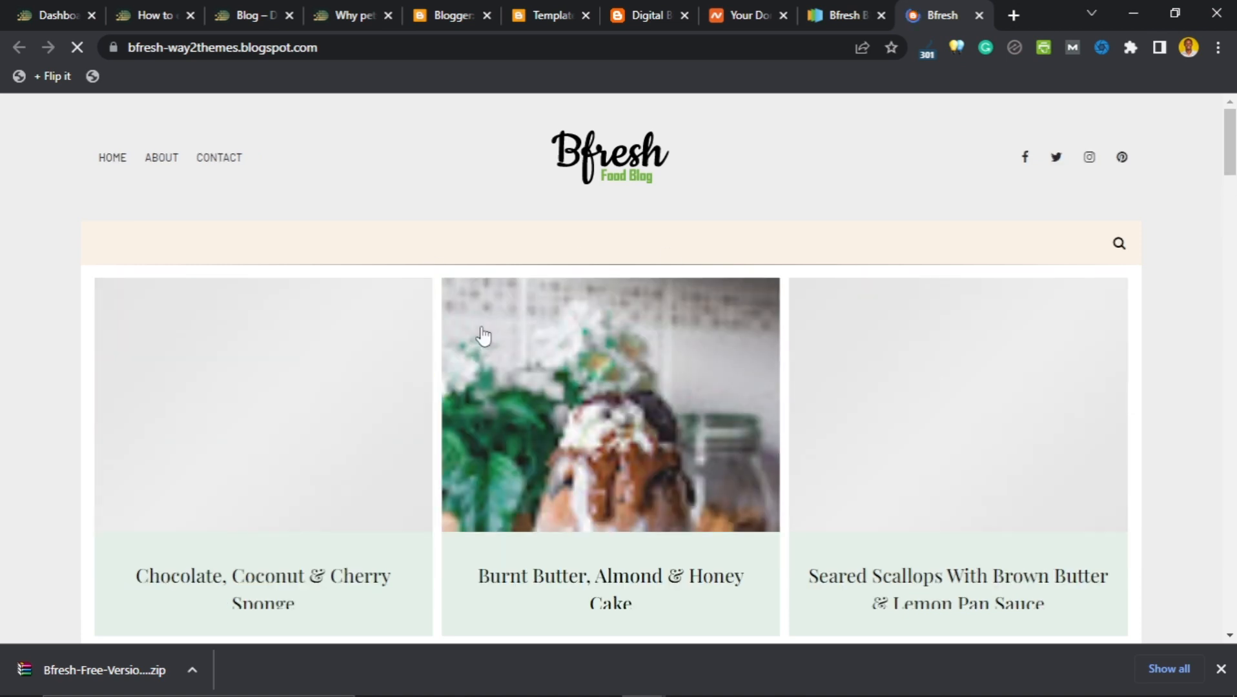
scroll(475, 341, down, 5)
scroll(434, 393, down, 3)
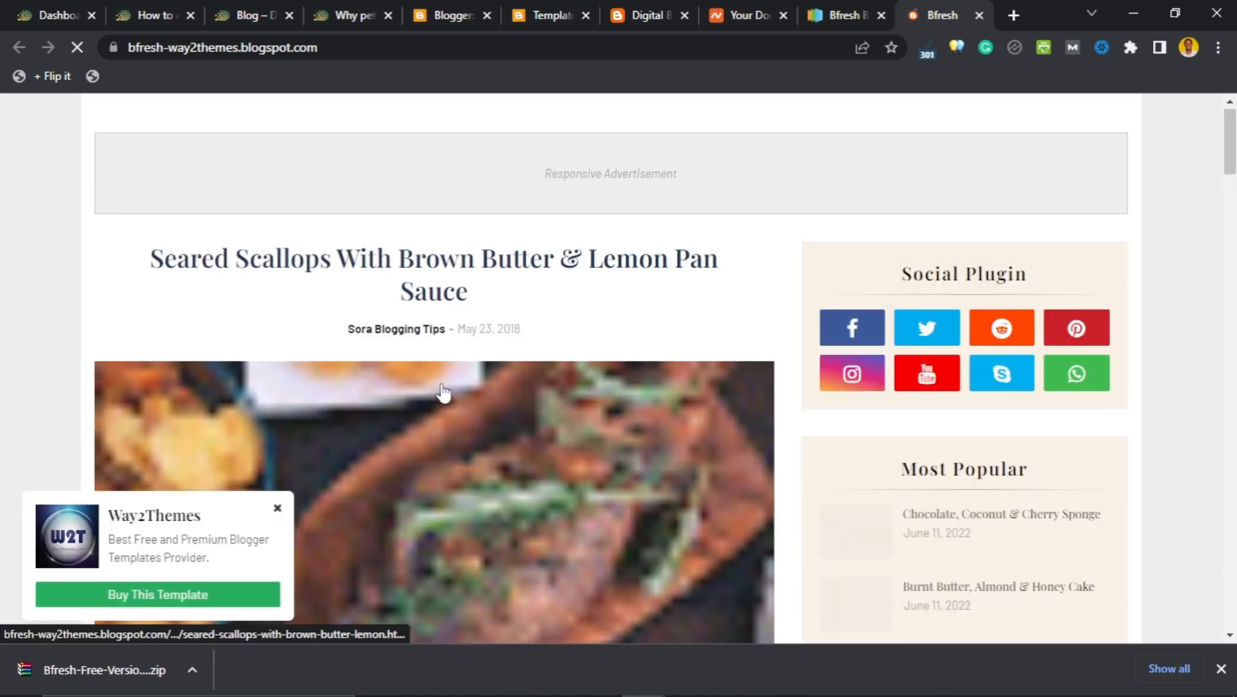
scroll(454, 273, up, 8)
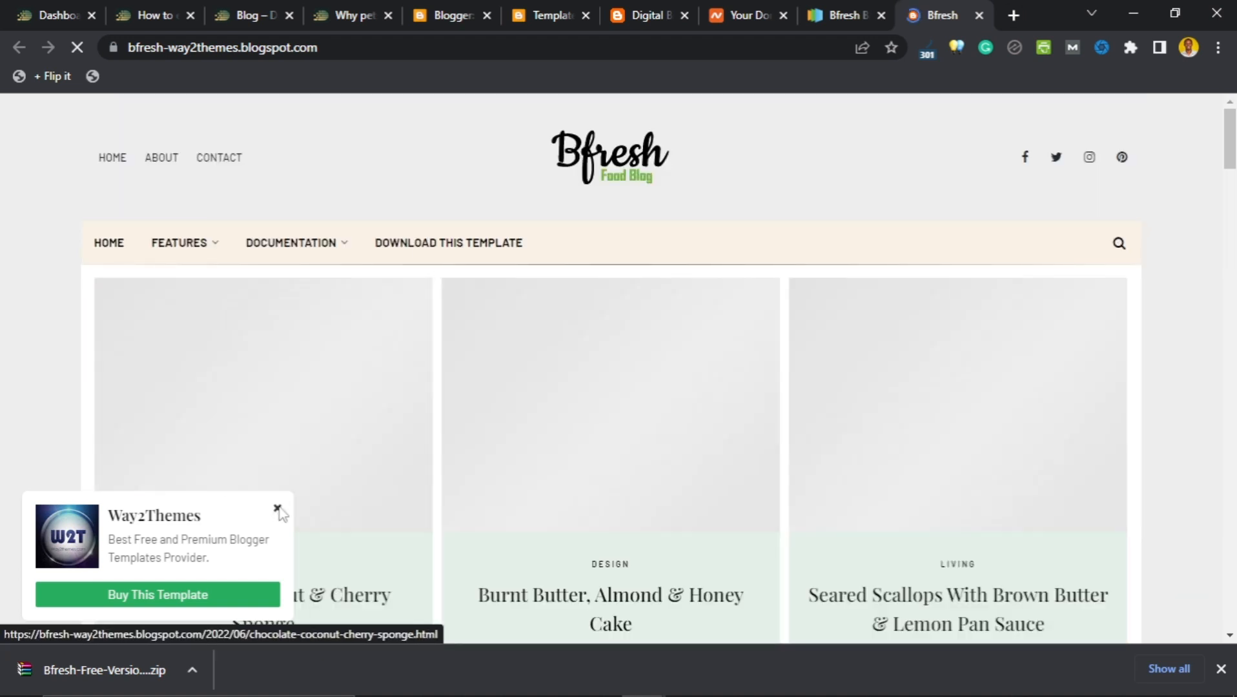
click(277, 509)
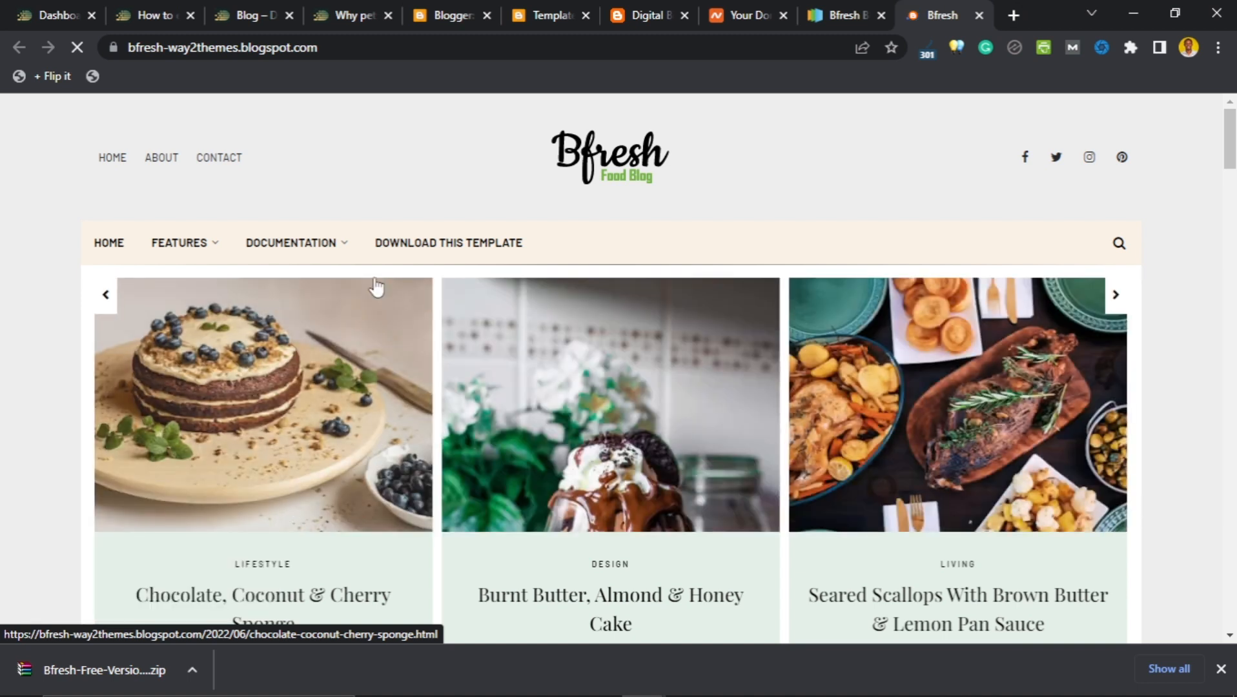
Read through the Sora Blogging Tips Bfresh widget setup guide, then return to the Digital Biz Web tab.
mouse_move(326, 246)
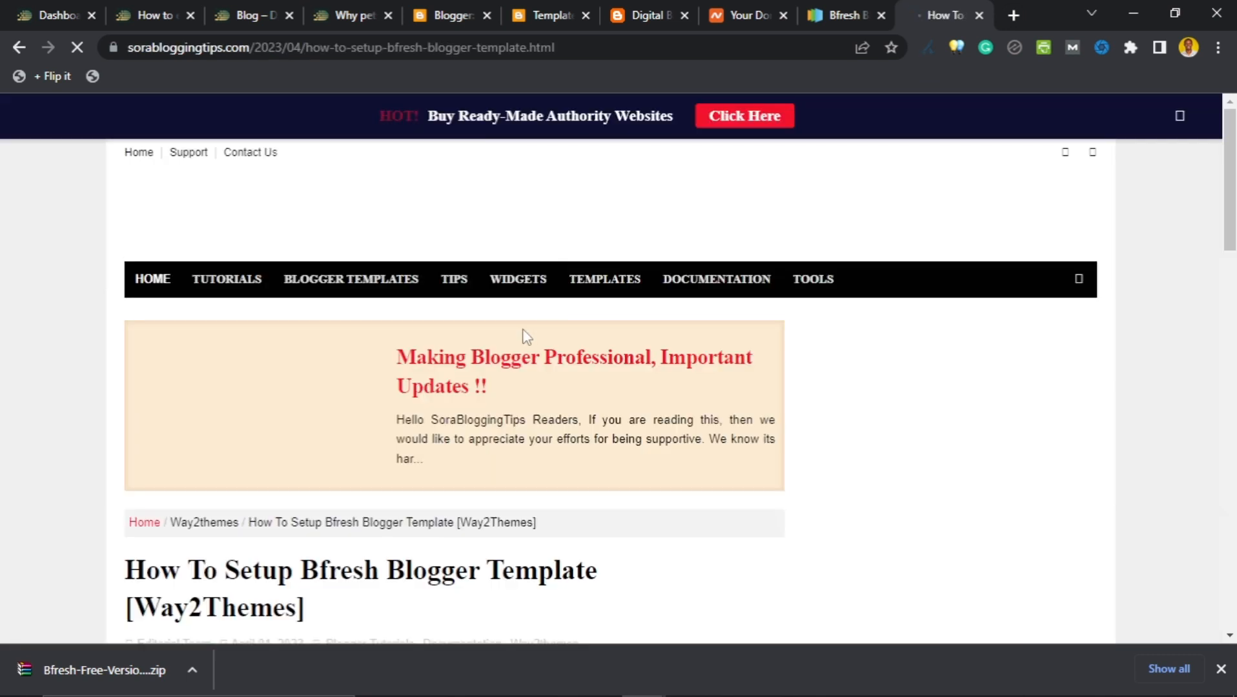
scroll(527, 336, down, 10)
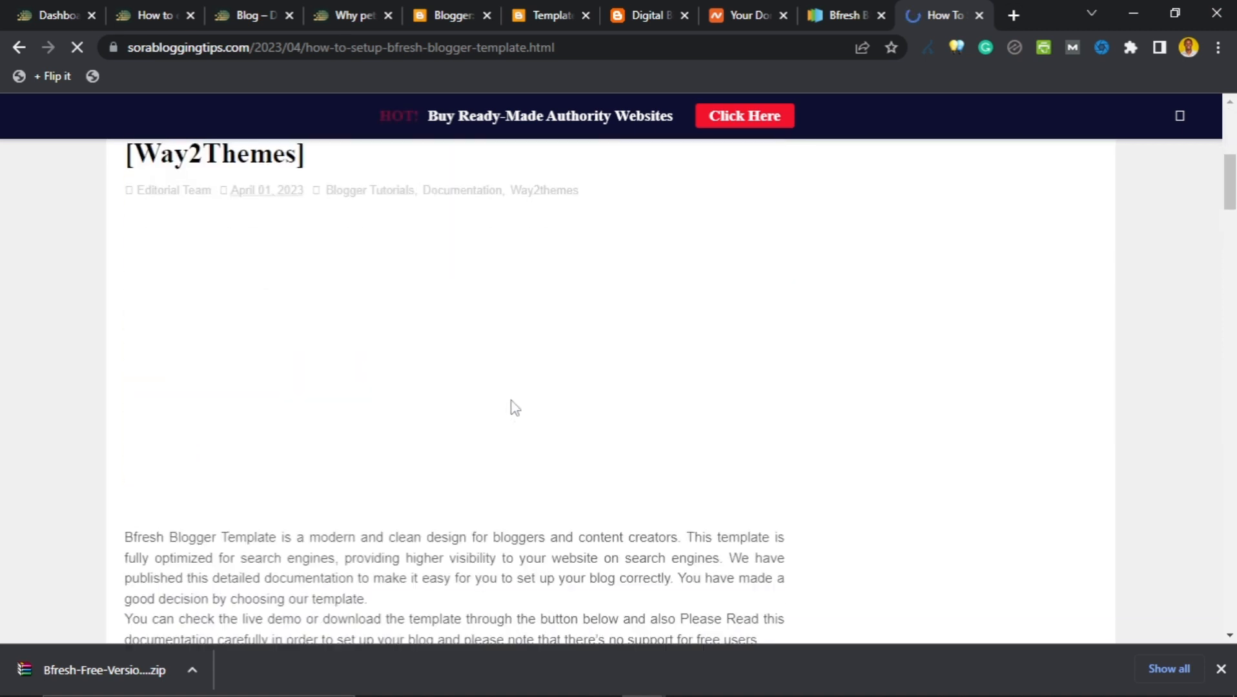
scroll(528, 397, down, 4)
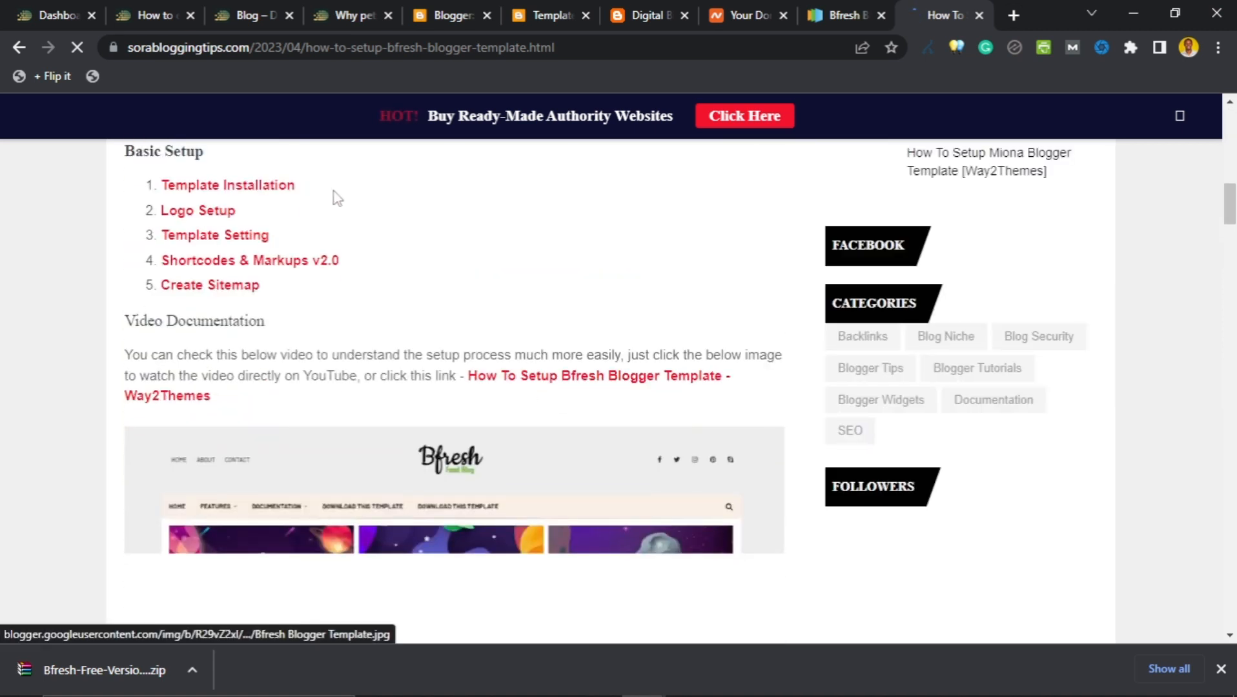
scroll(572, 328, down, 3)
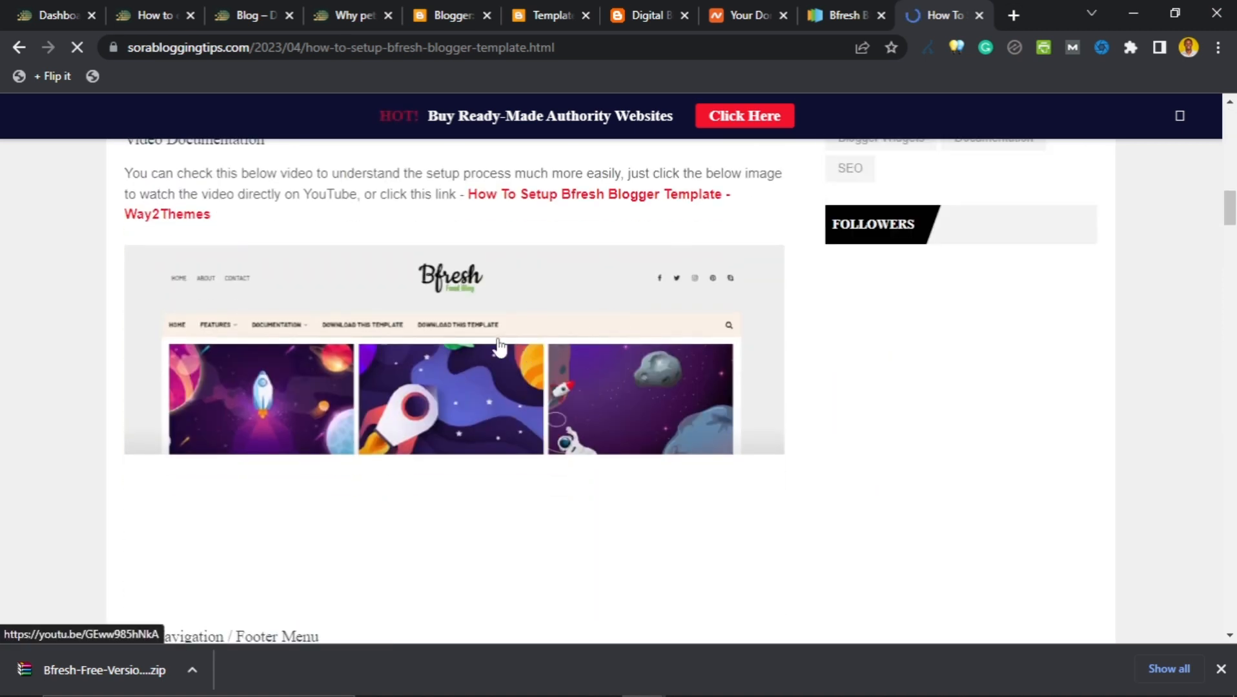
scroll(548, 370, down, 8)
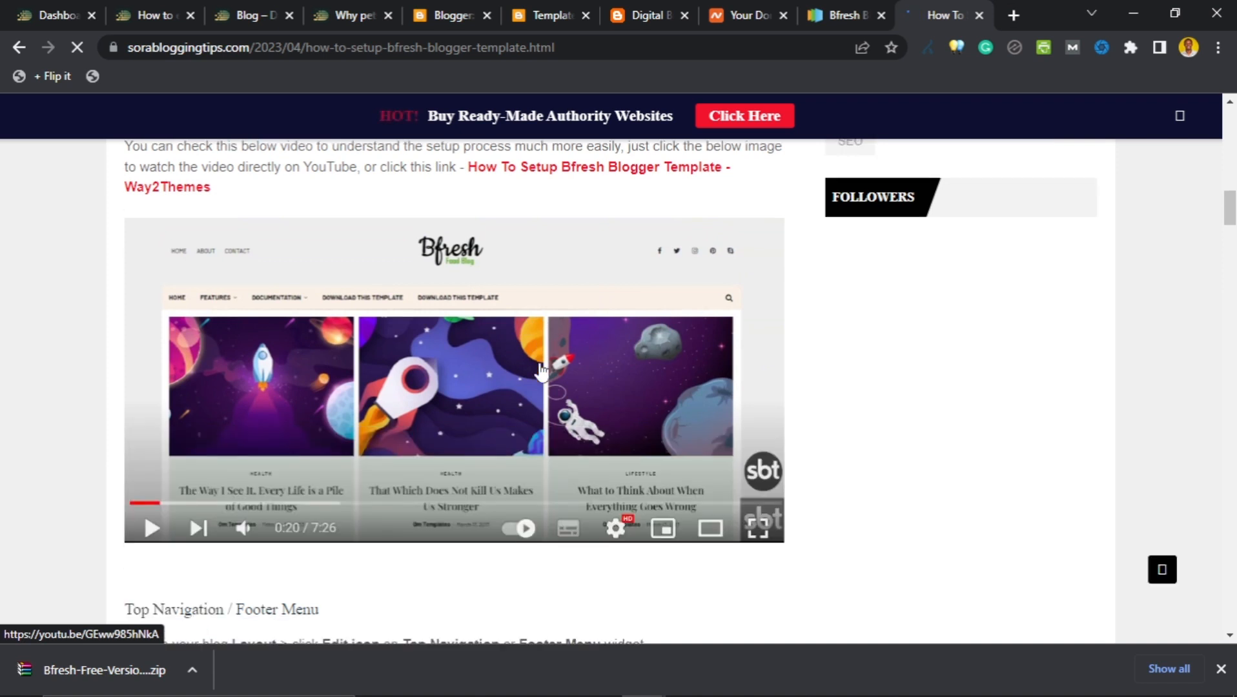
scroll(541, 373, down, 4)
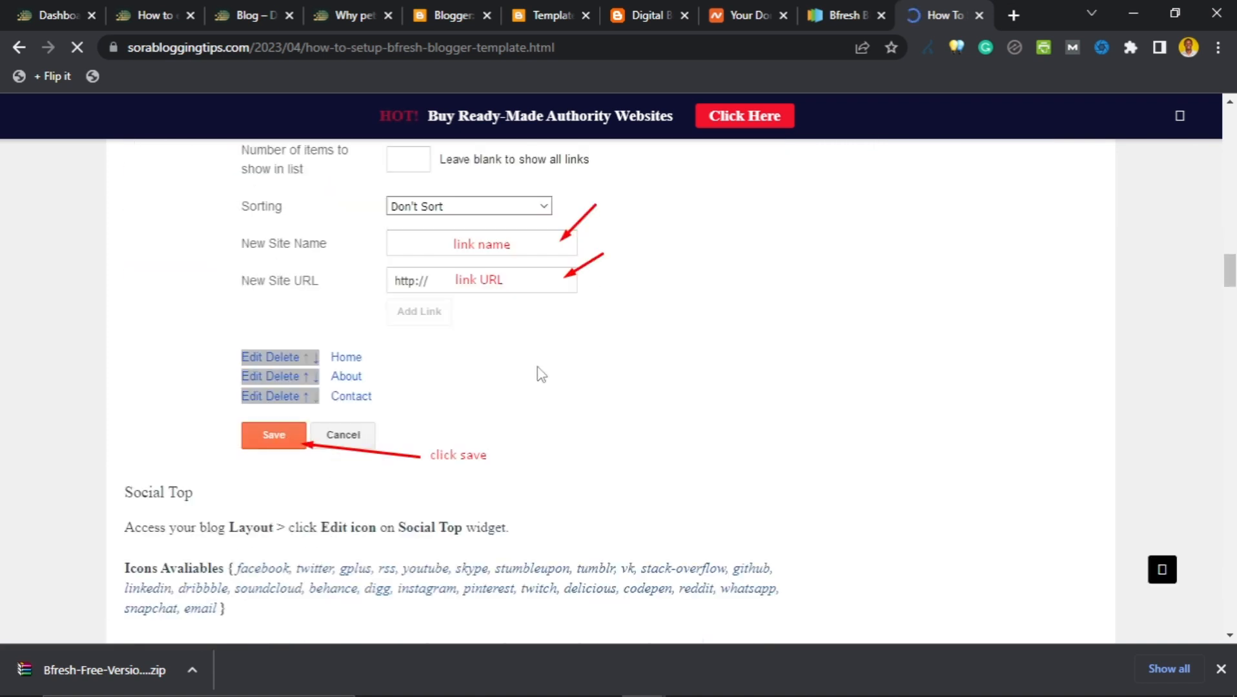
scroll(541, 373, down, 10)
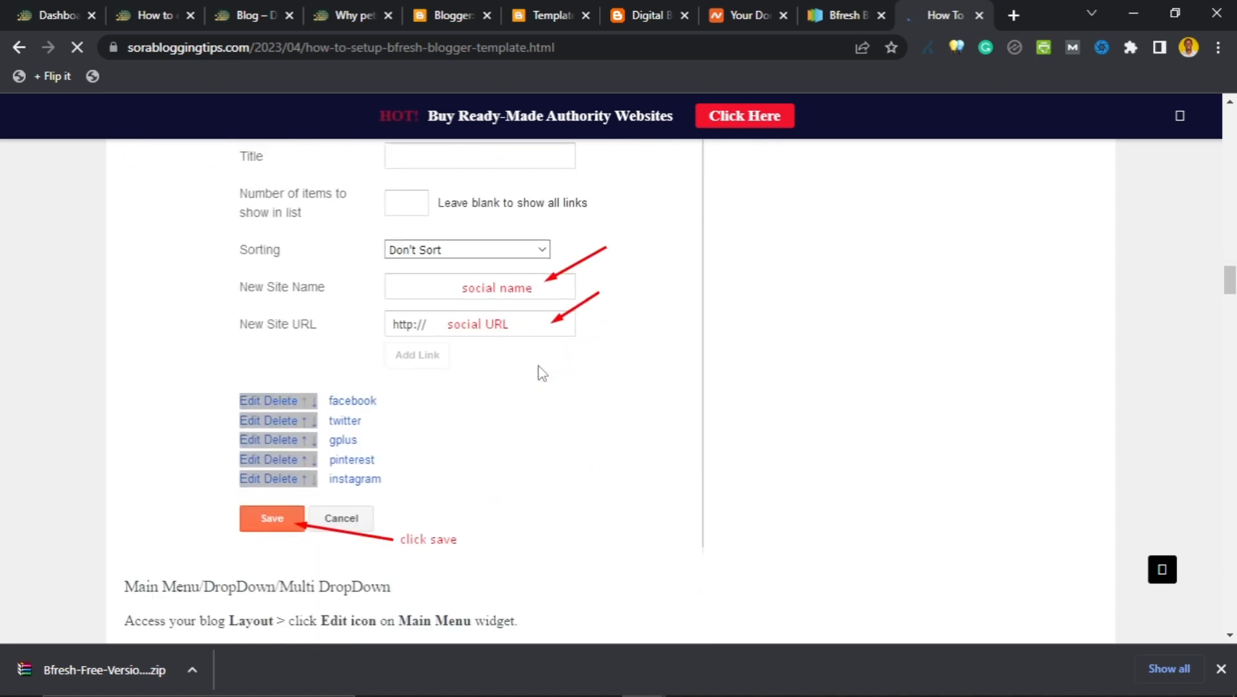
scroll(460, 358, up, 5)
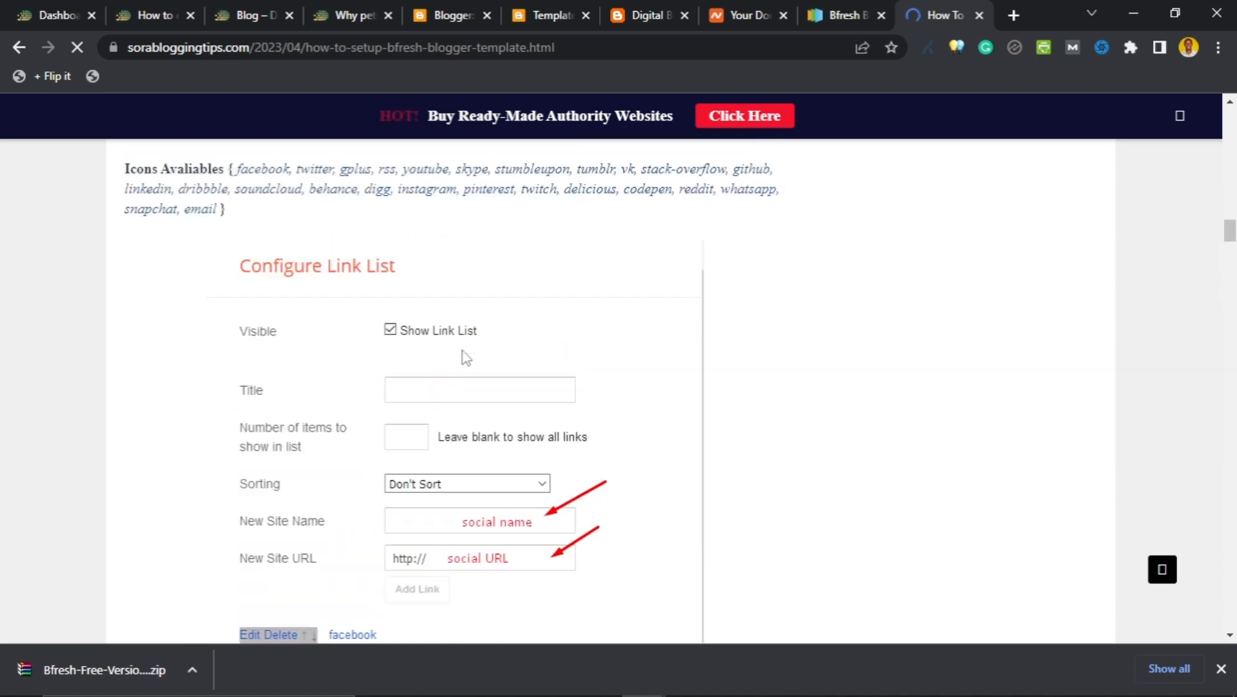
scroll(468, 357, down, 4)
scroll(472, 356, up, 7)
scroll(474, 352, down, 19)
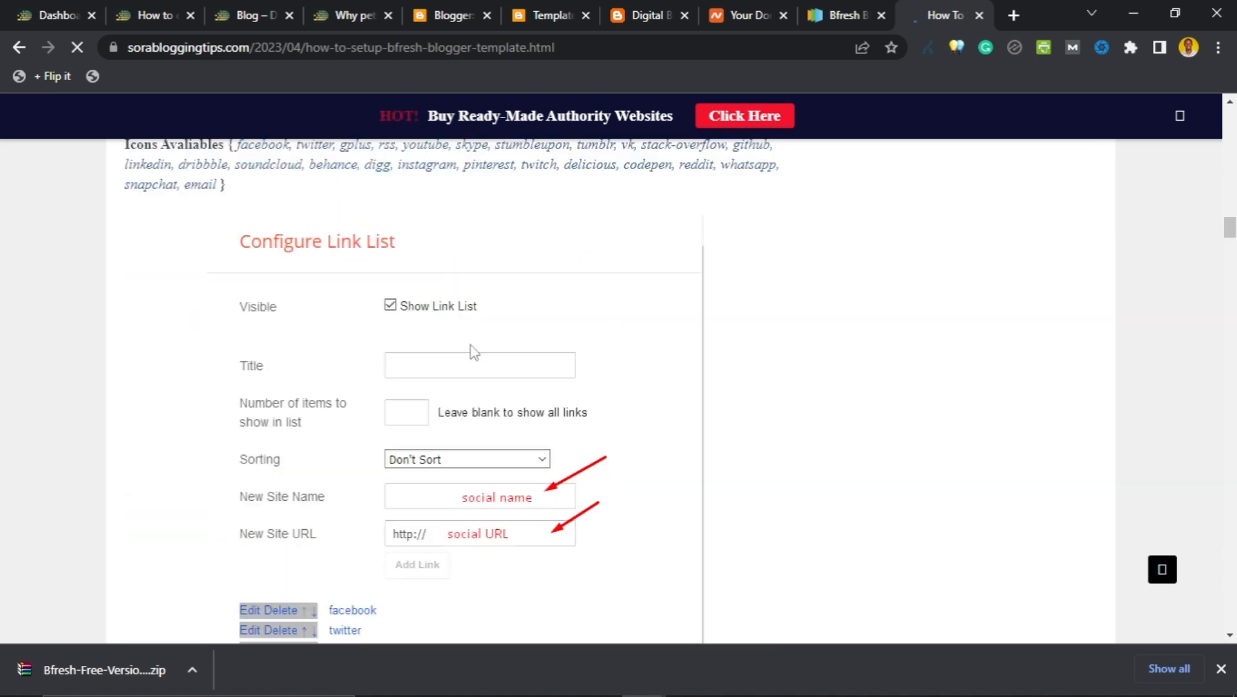
scroll(476, 353, down, 13)
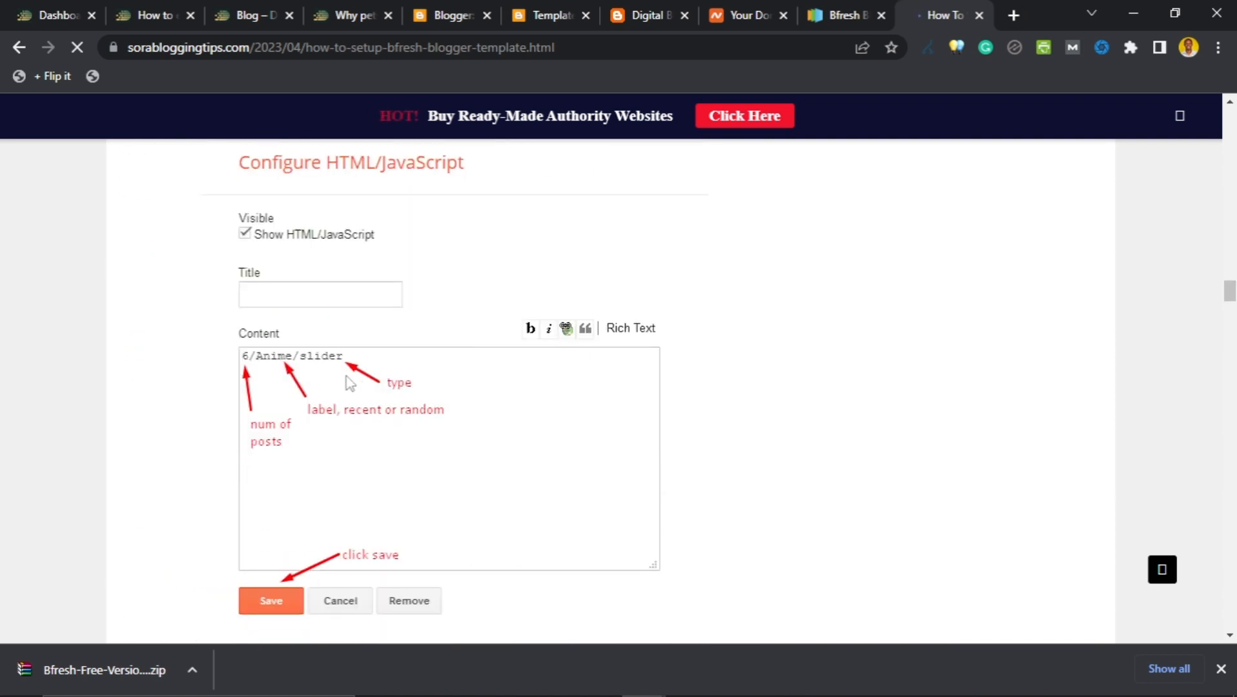
scroll(263, 373, up, 1)
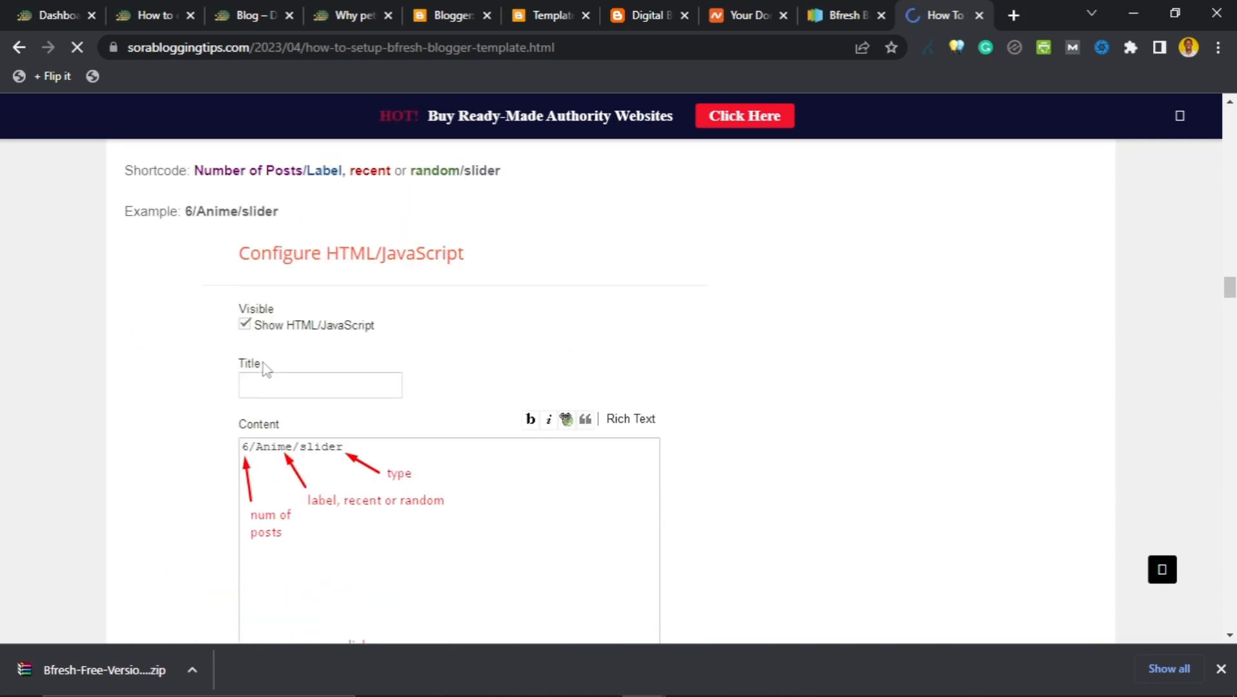
scroll(322, 326, down, 8)
scroll(294, 388, down, 5)
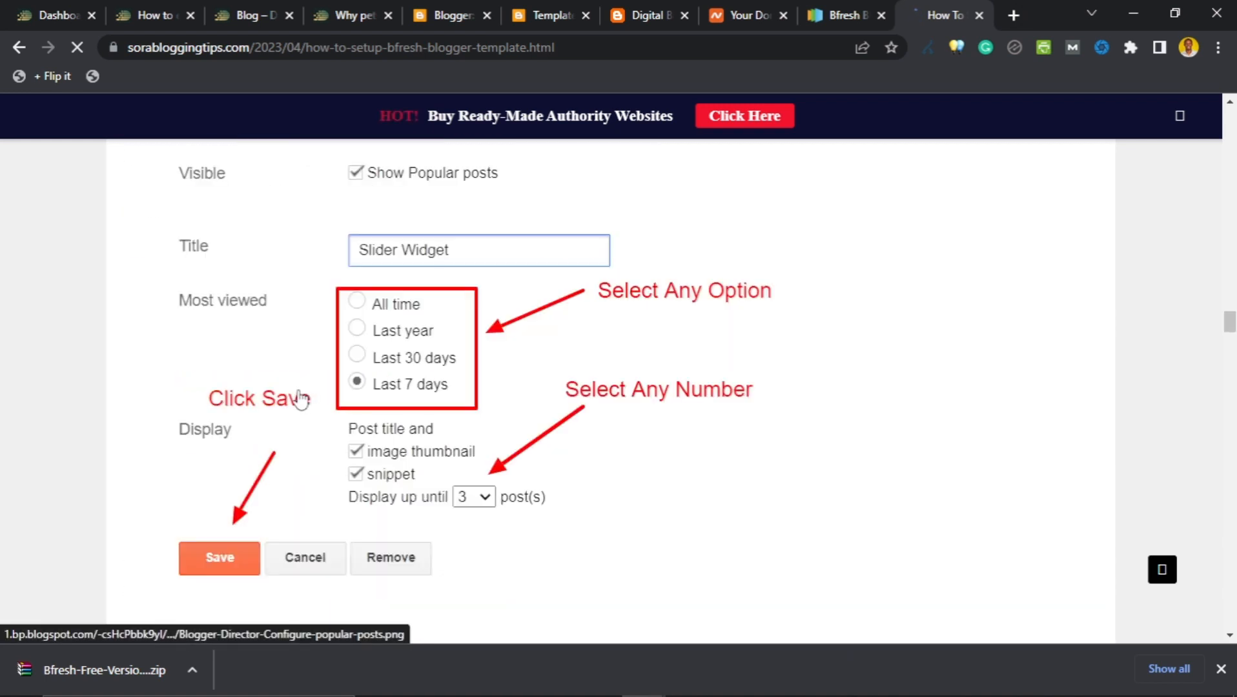
scroll(736, 452, down, 4)
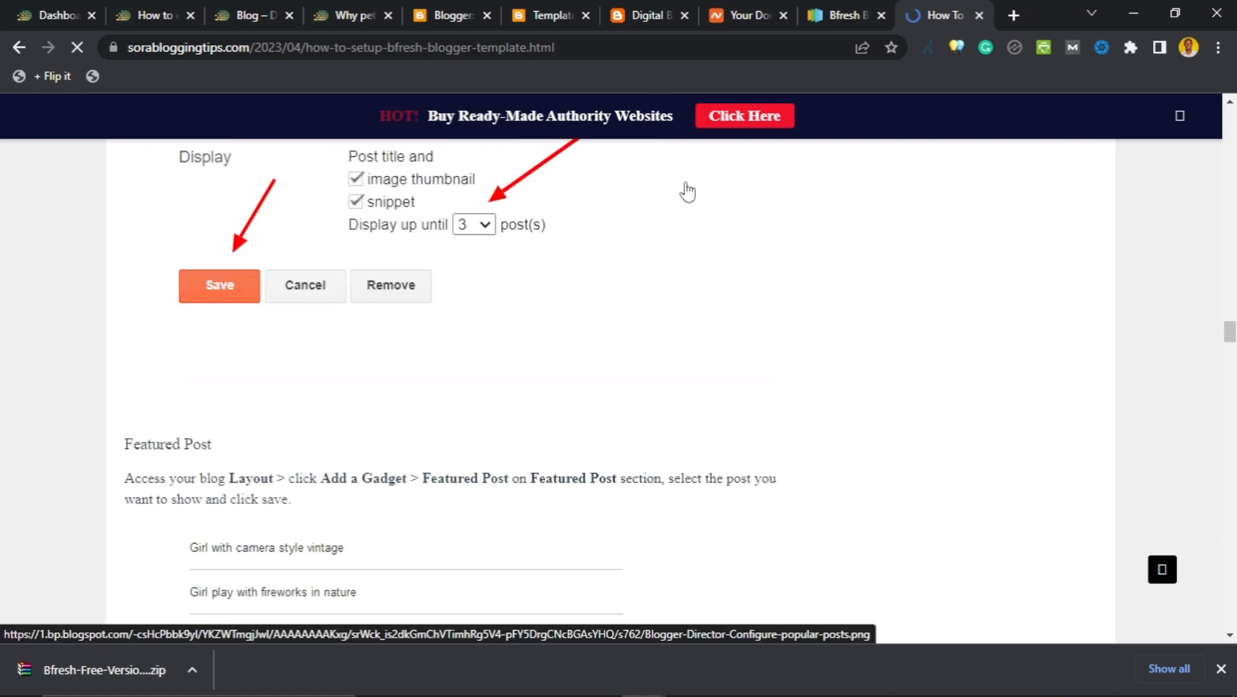
click(642, 19)
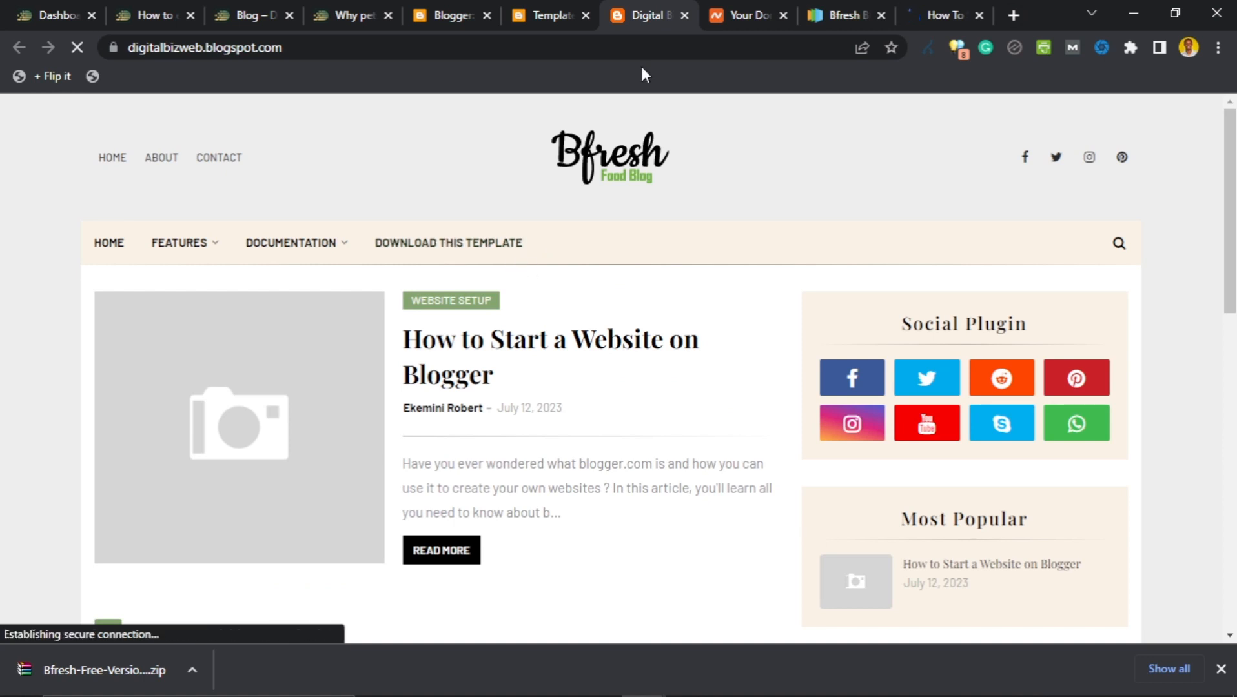
Leave the theme HTML editor for the Theme page and open the blog's Settings.
click(550, 14)
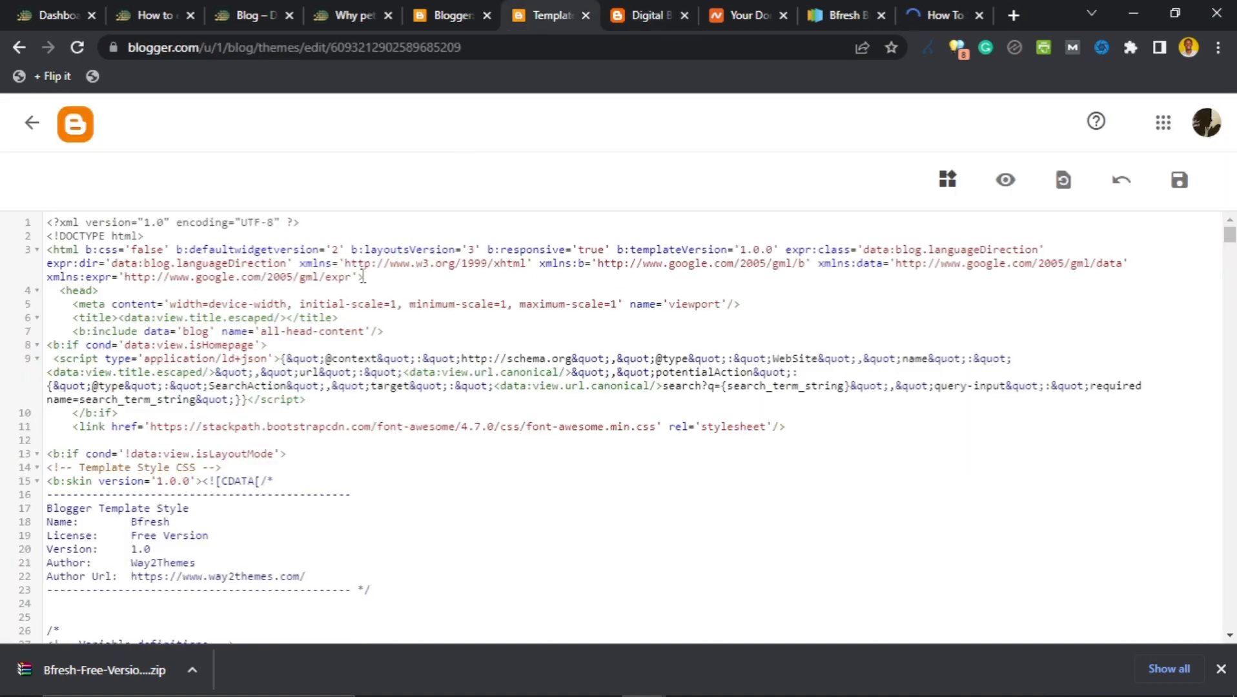
click(31, 122)
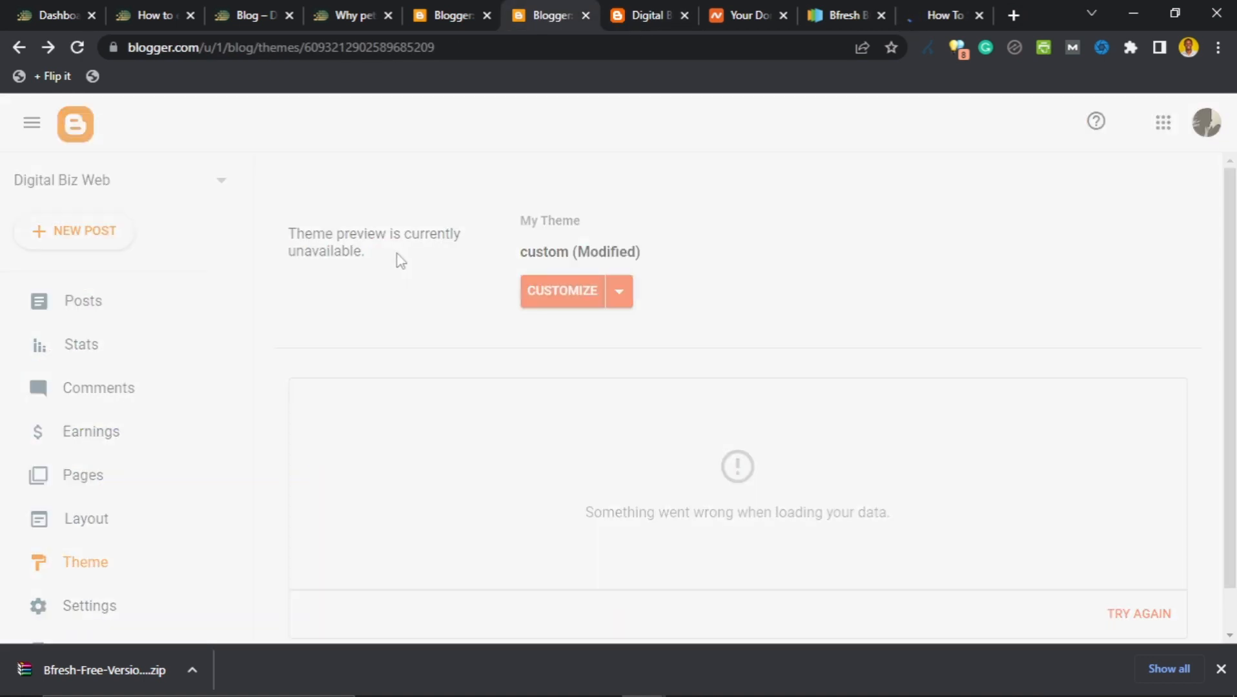
scroll(273, 362, down, 1)
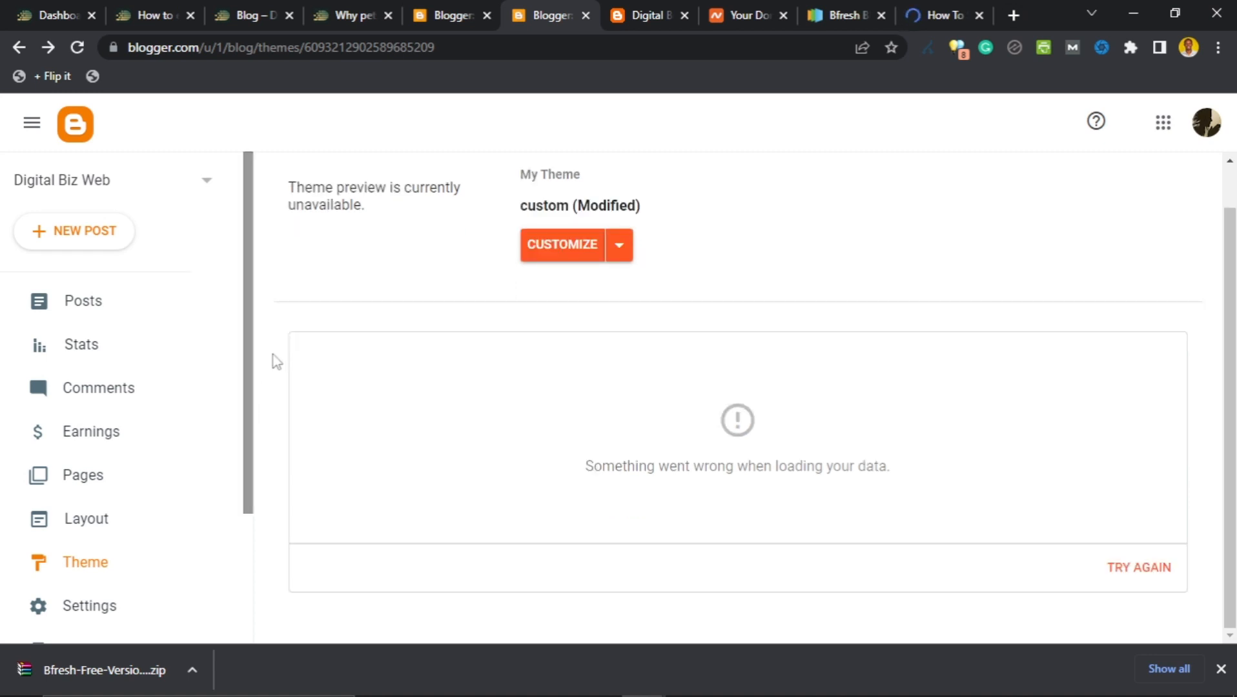
scroll(194, 459, down, 2)
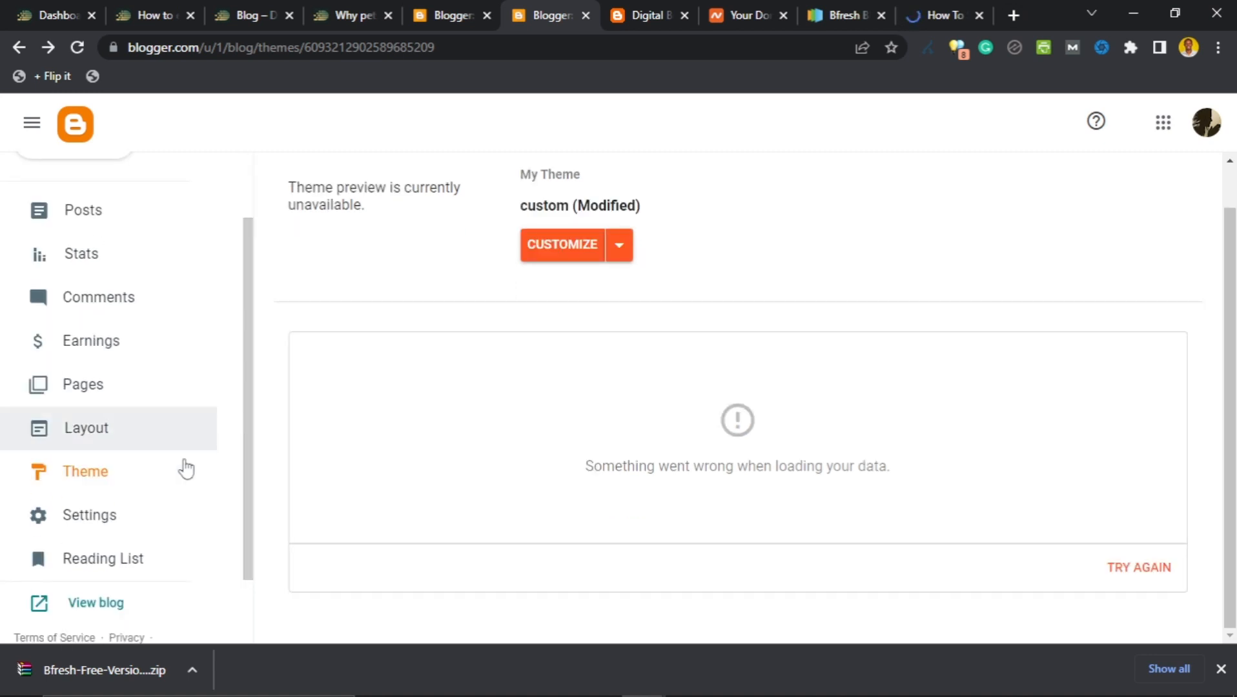
click(82, 518)
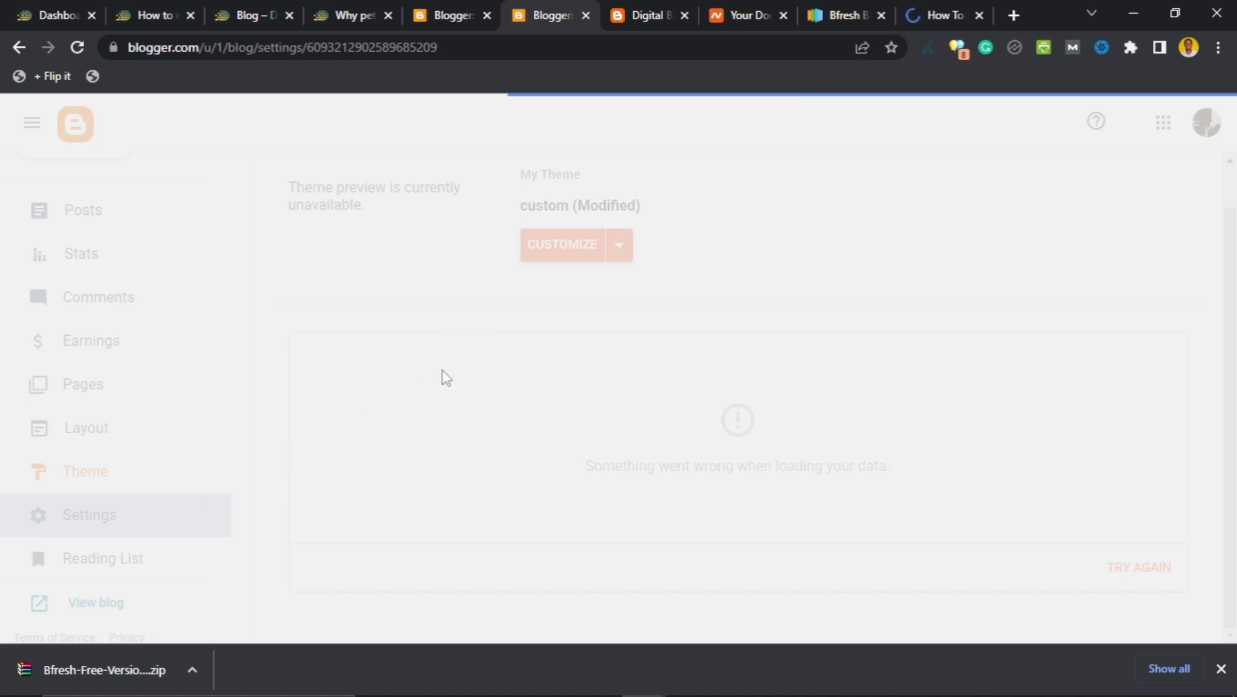
Switch to the live Bfresh blog and scroll through its homepage.
click(749, 10)
click(665, 19)
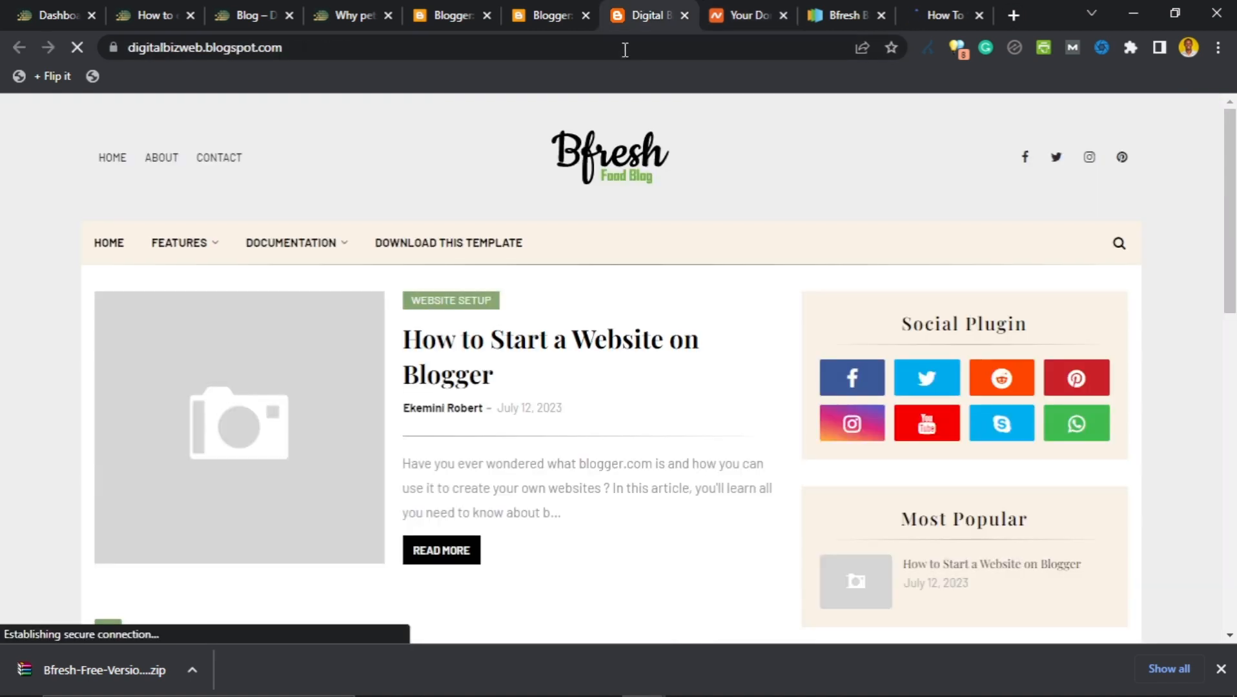
scroll(549, 361, down, 4)
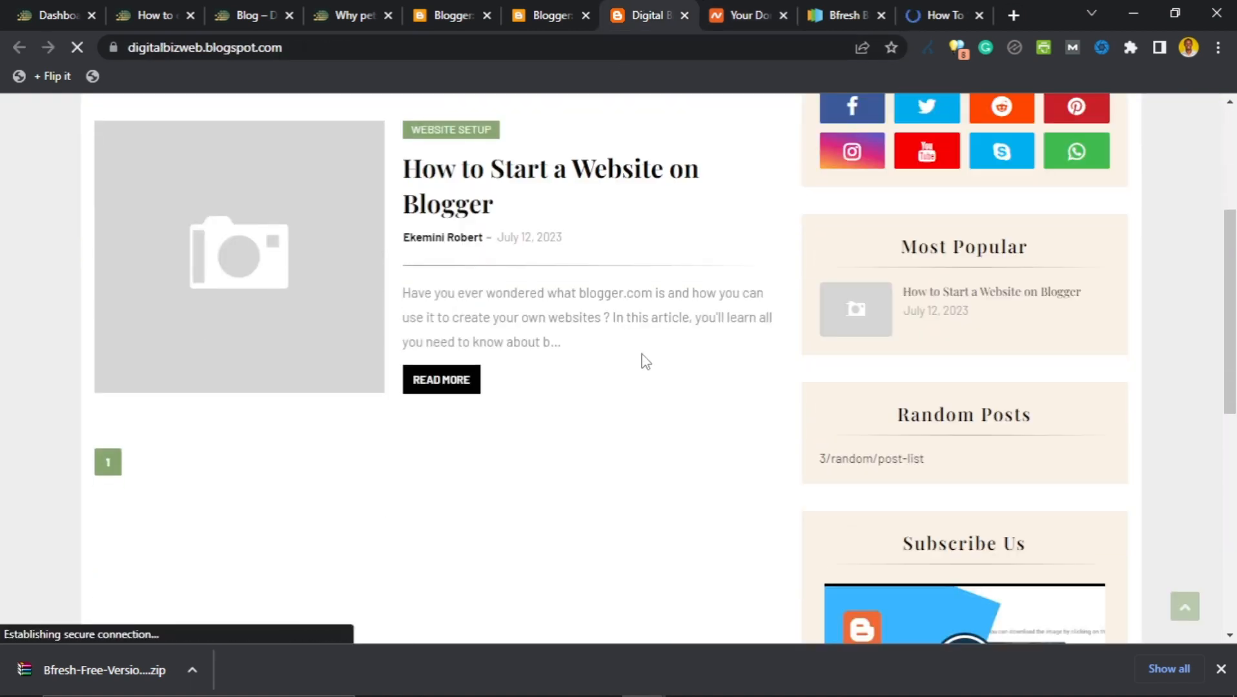
scroll(643, 359, up, 4)
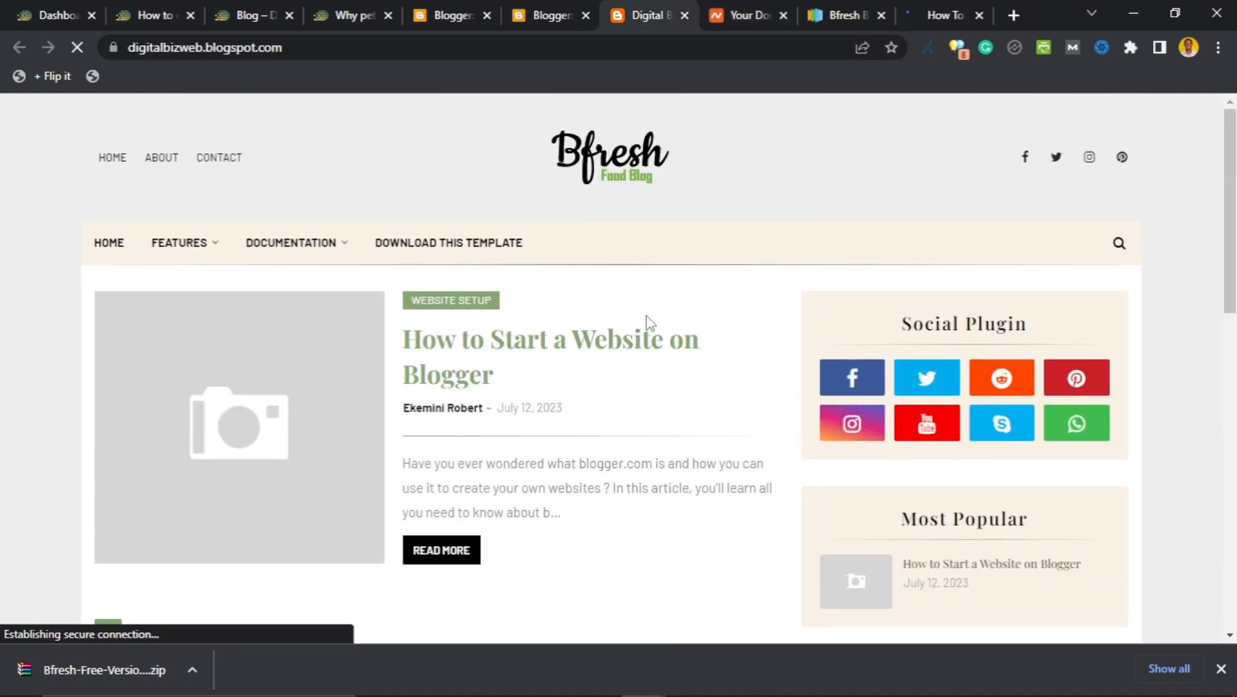
scroll(609, 360, down, 3)
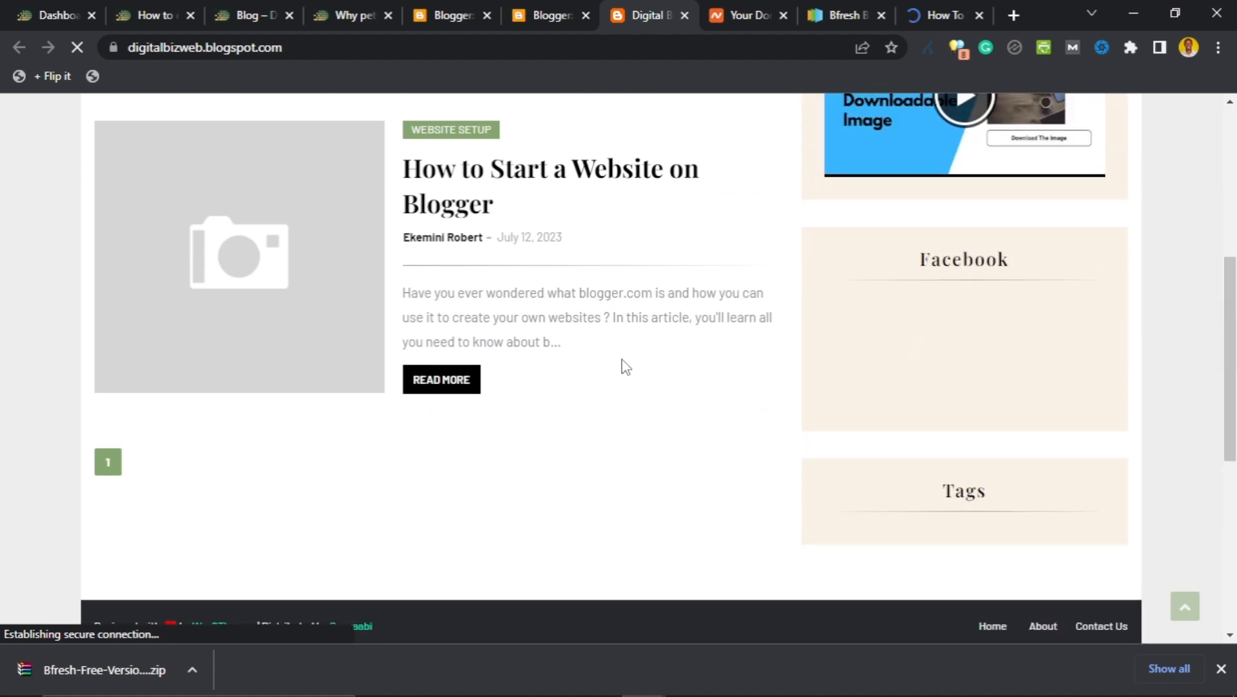
scroll(621, 361, up, 2)
scroll(587, 282, up, 2)
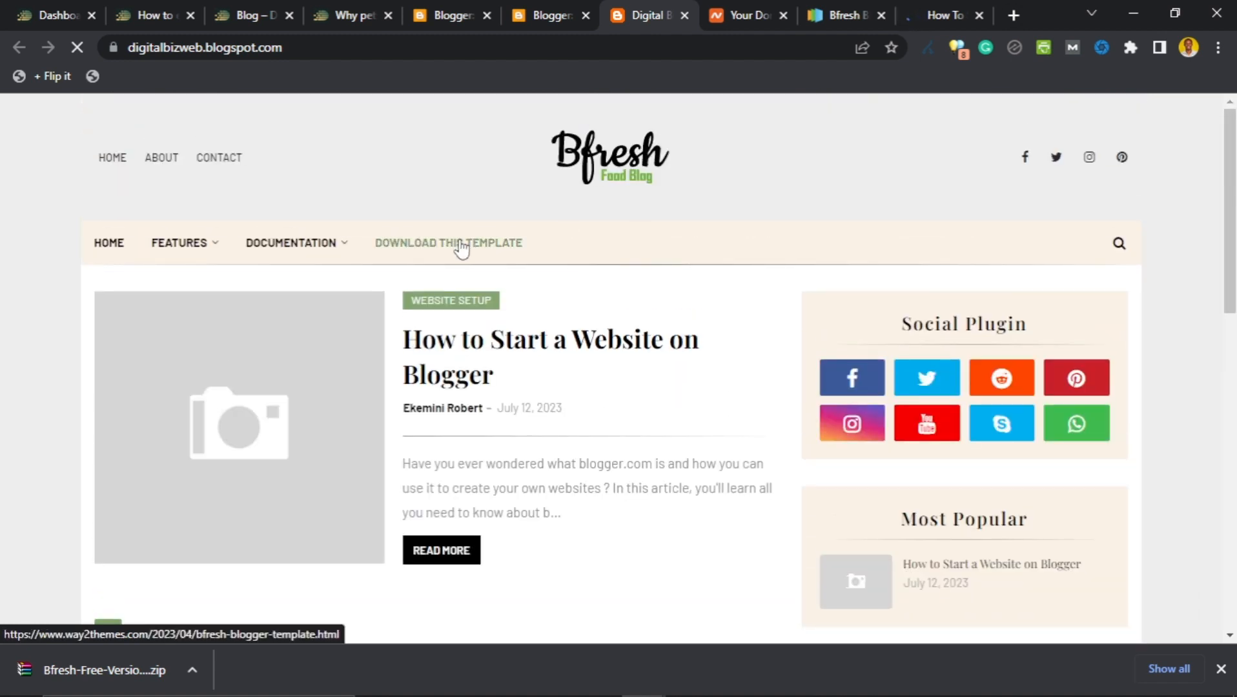
In Settings > Basic, set Description to 'Learn how to start a blog writing about what you love.' and save.
click(566, 26)
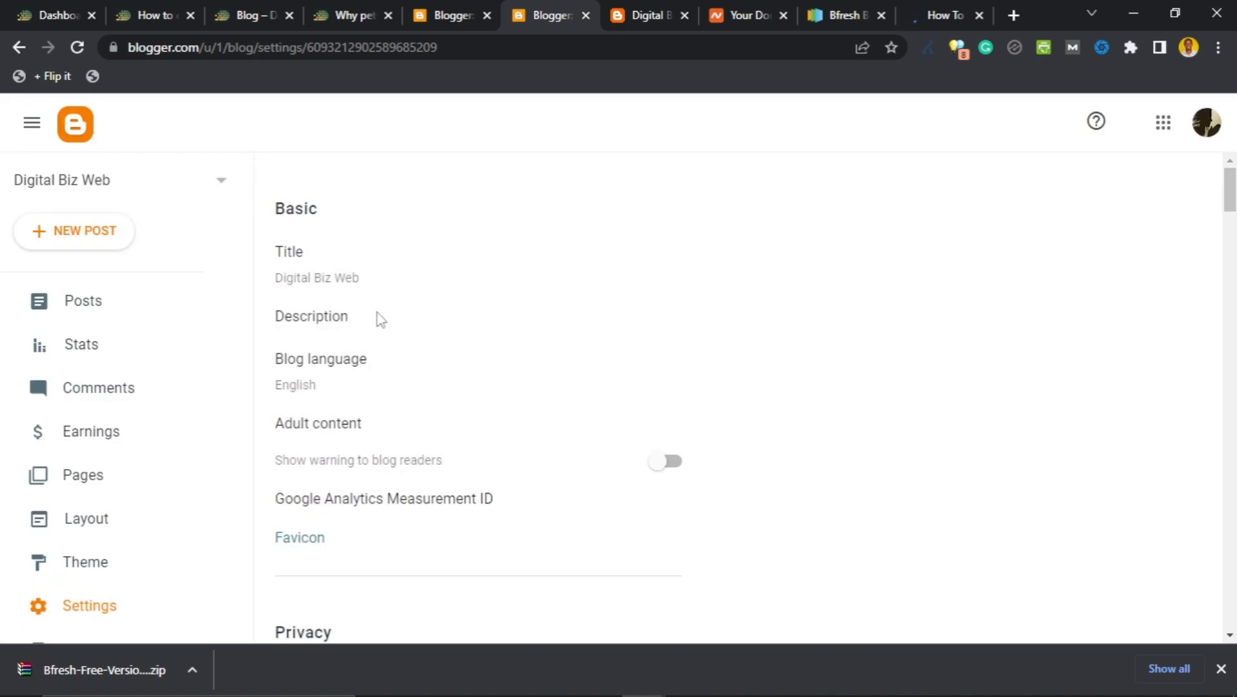
click(329, 282)
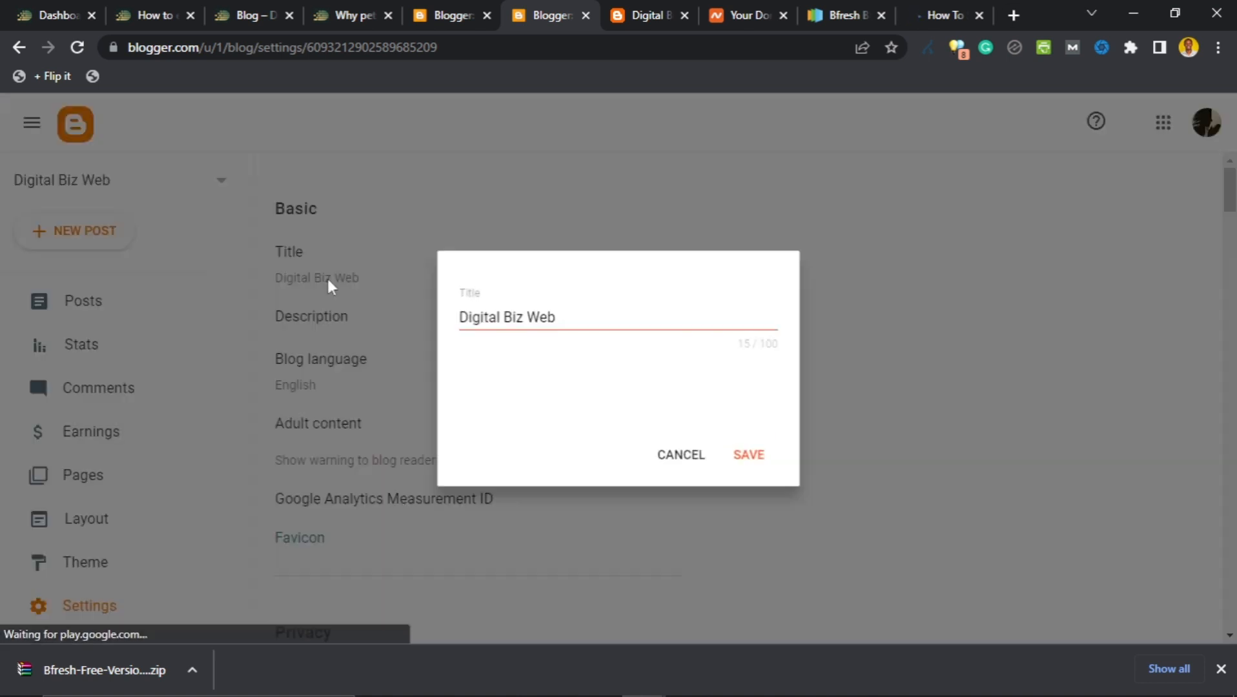
click(682, 455)
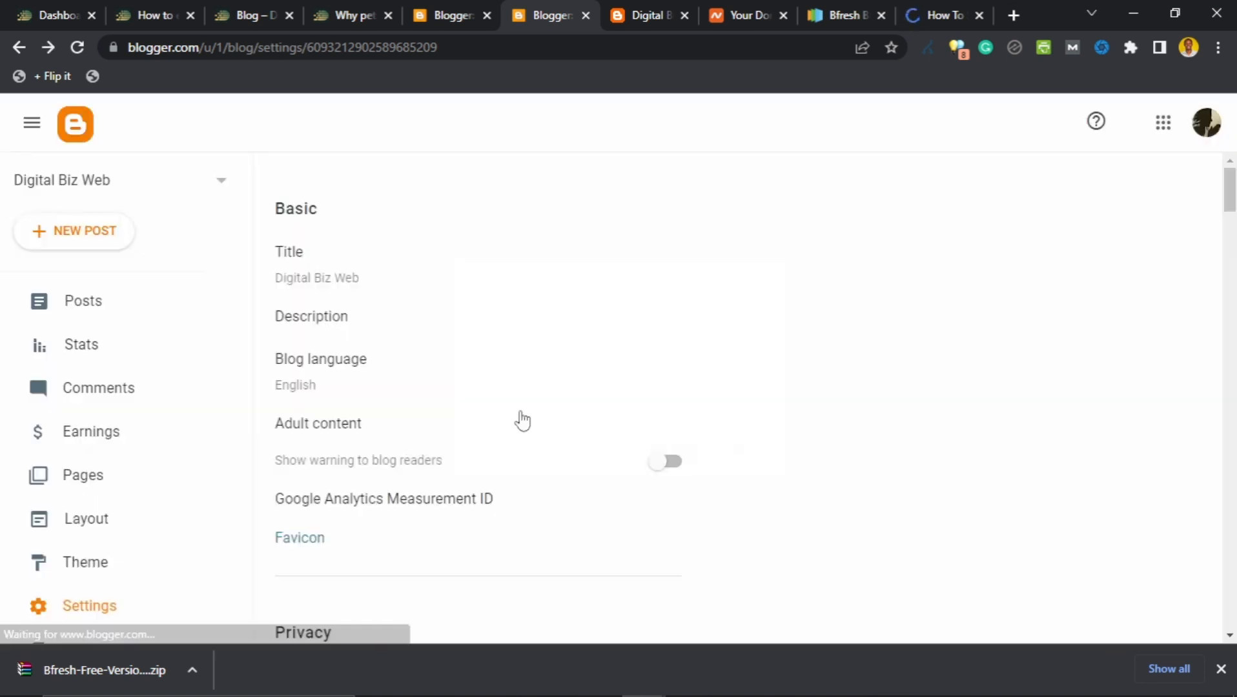
click(329, 319)
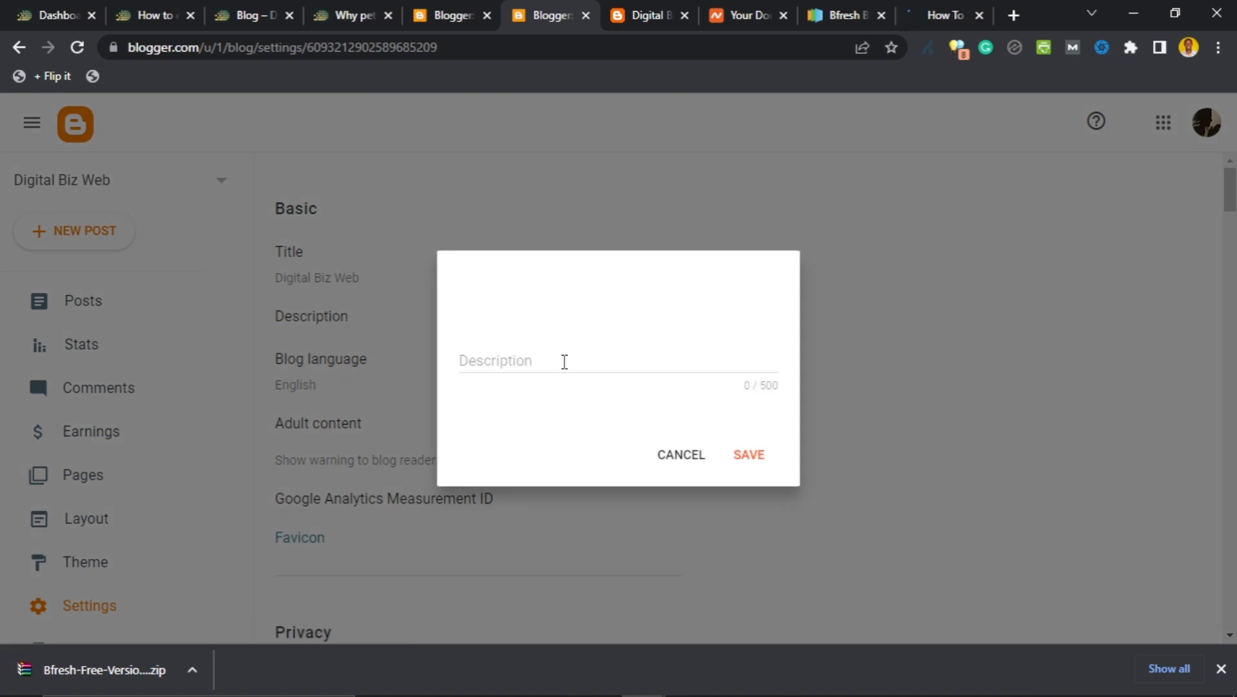
click(564, 363)
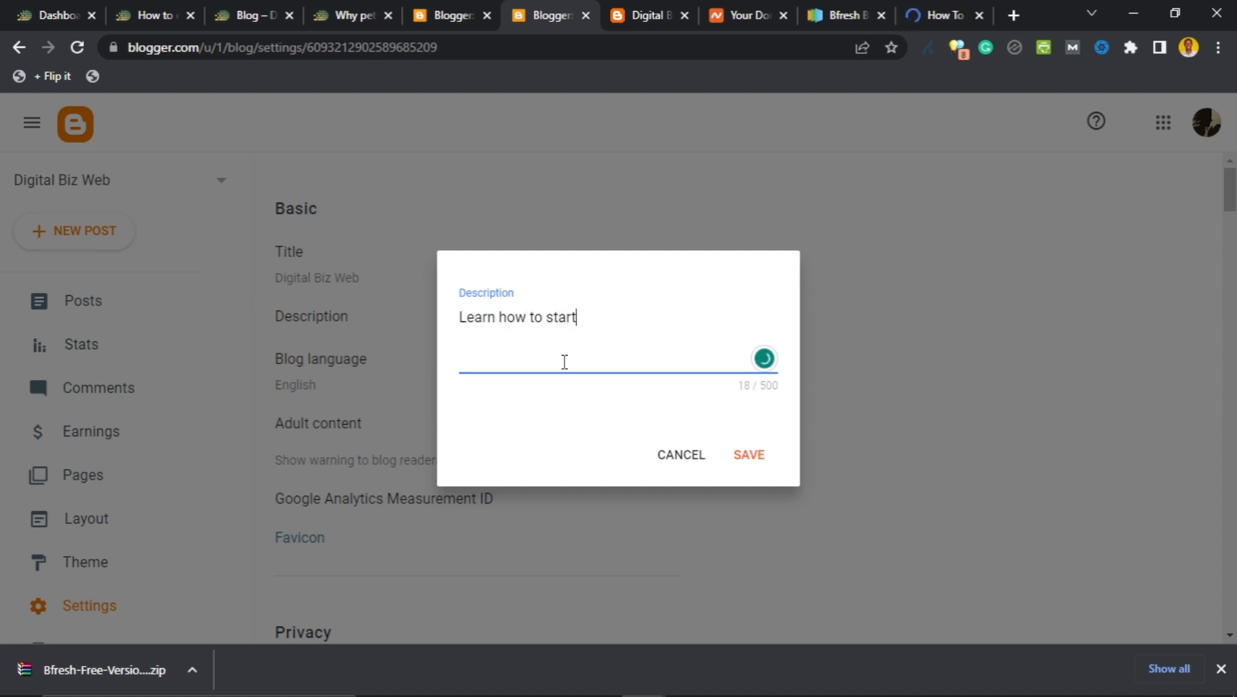
text(blog w3)
text(itgin)
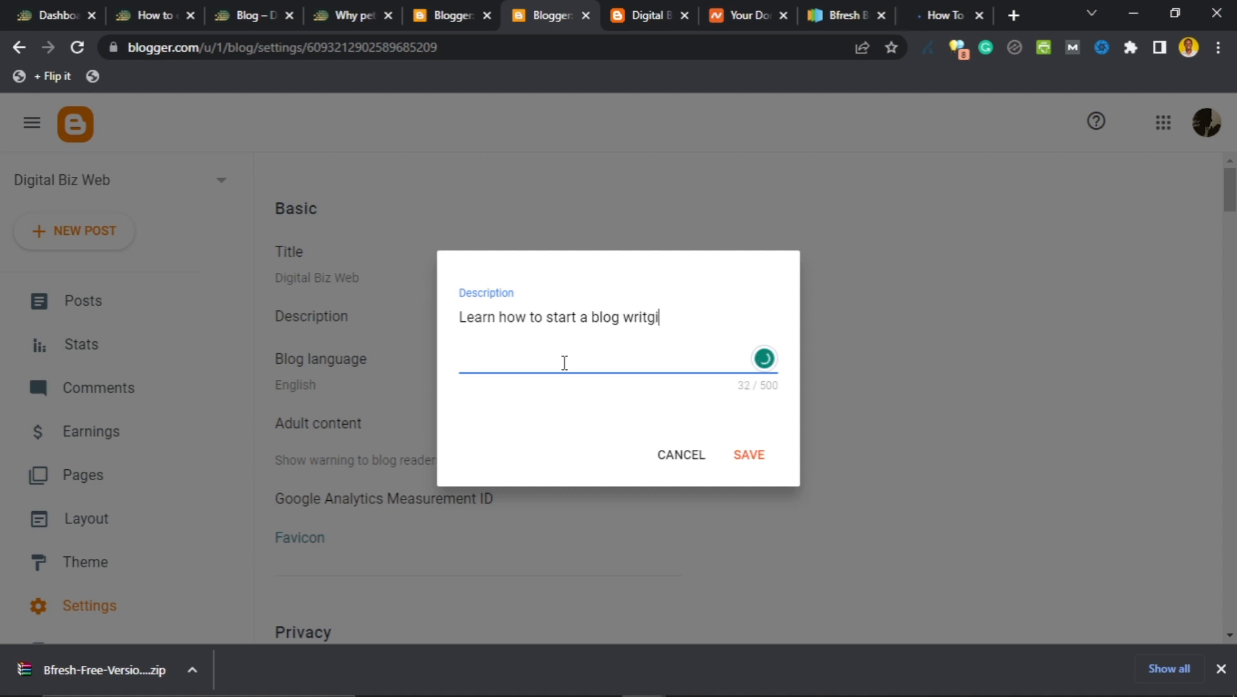
key(BackSpace)
key(BackSpace)
text(ing about what you love.)
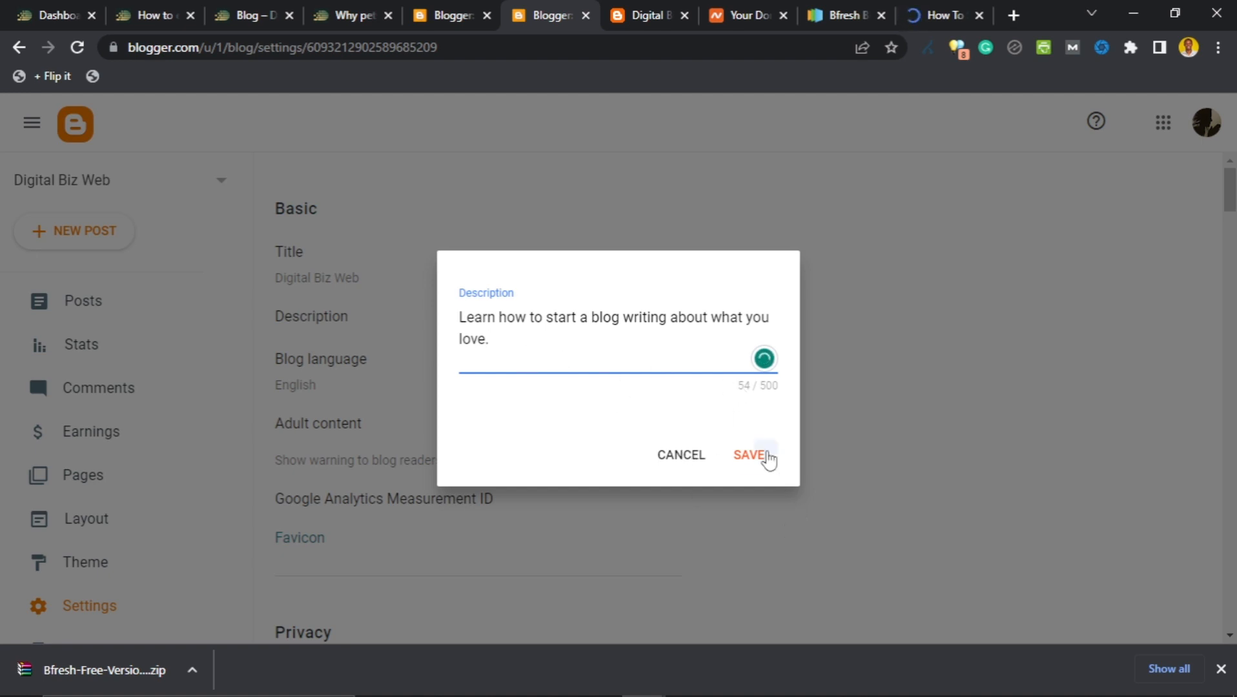
click(763, 457)
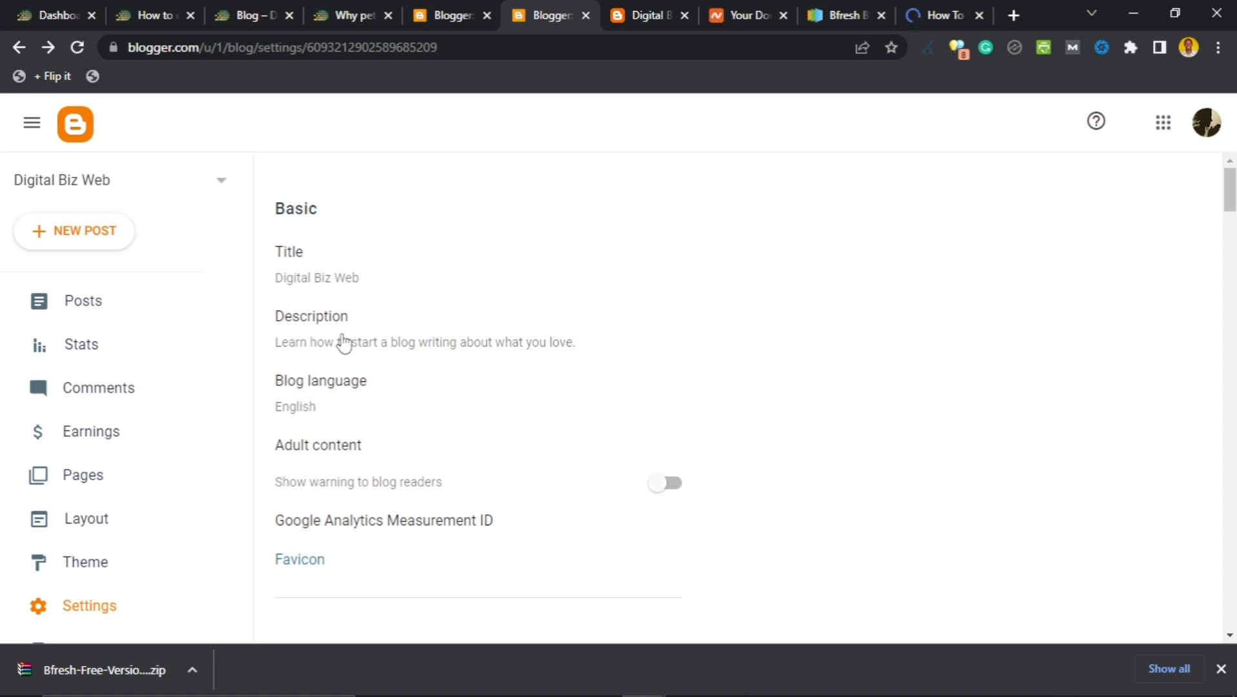
Close the extra How To browser tab.
scroll(348, 343, down, 2)
scroll(323, 343, up, 2)
scroll(423, 355, down, 2)
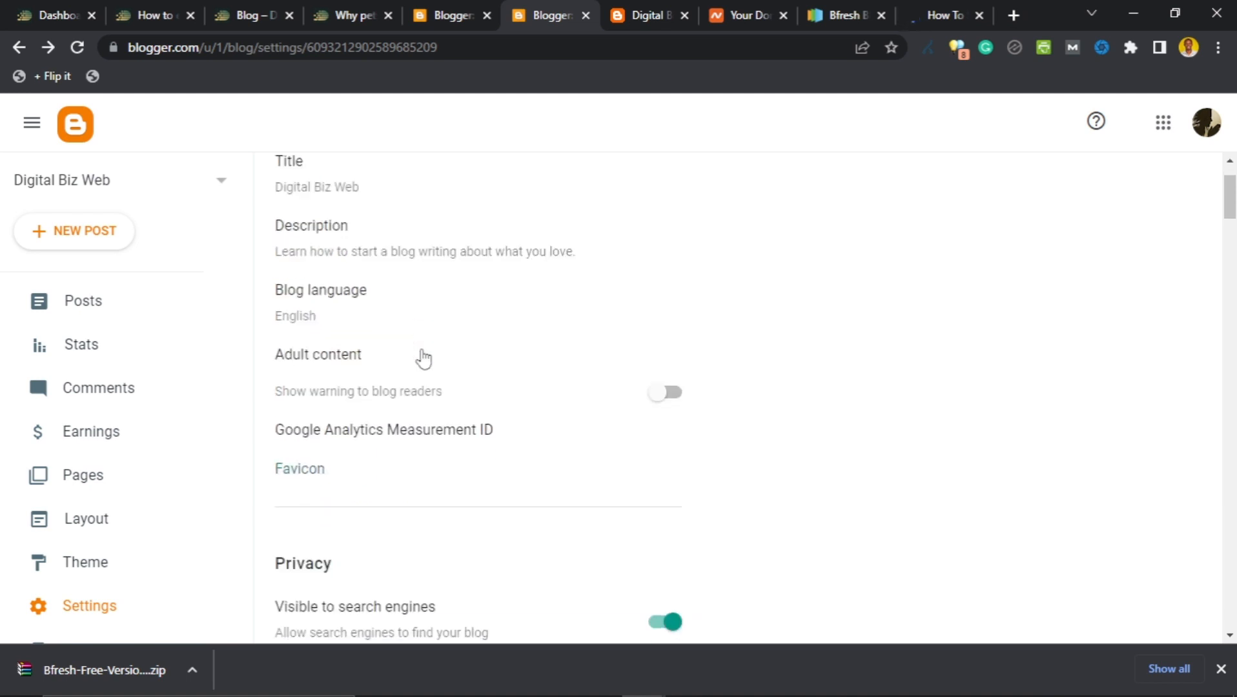
scroll(363, 418, down, 3)
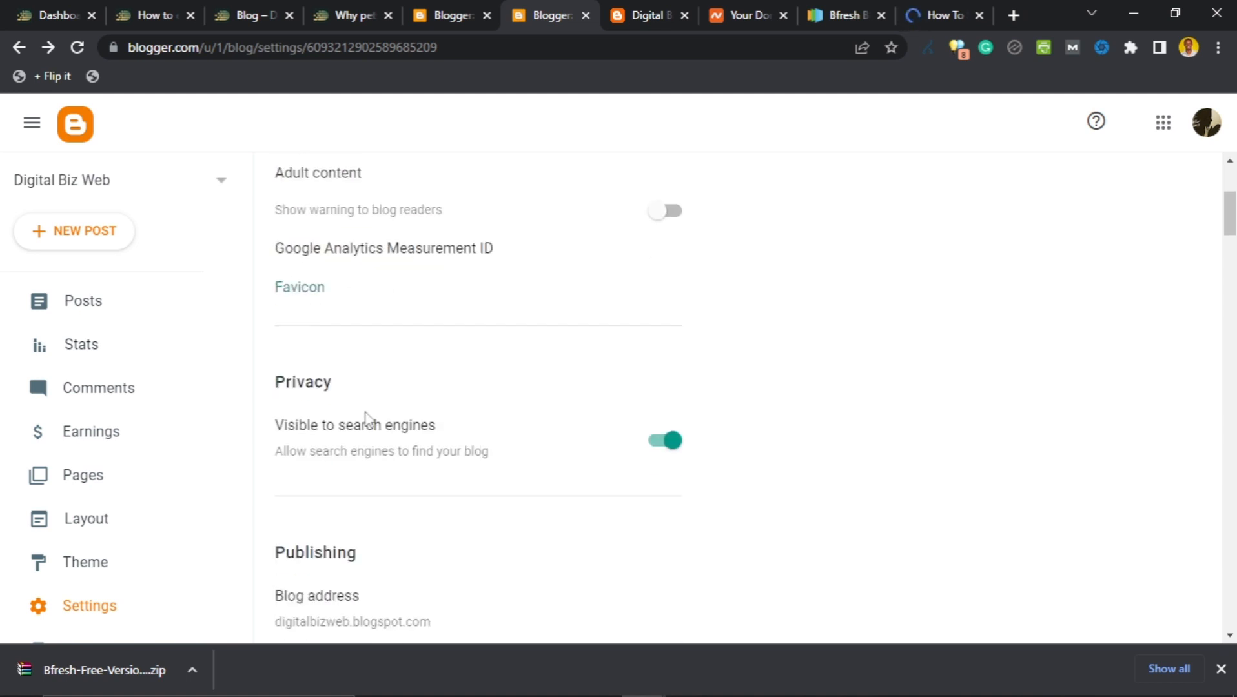
scroll(365, 418, up, 4)
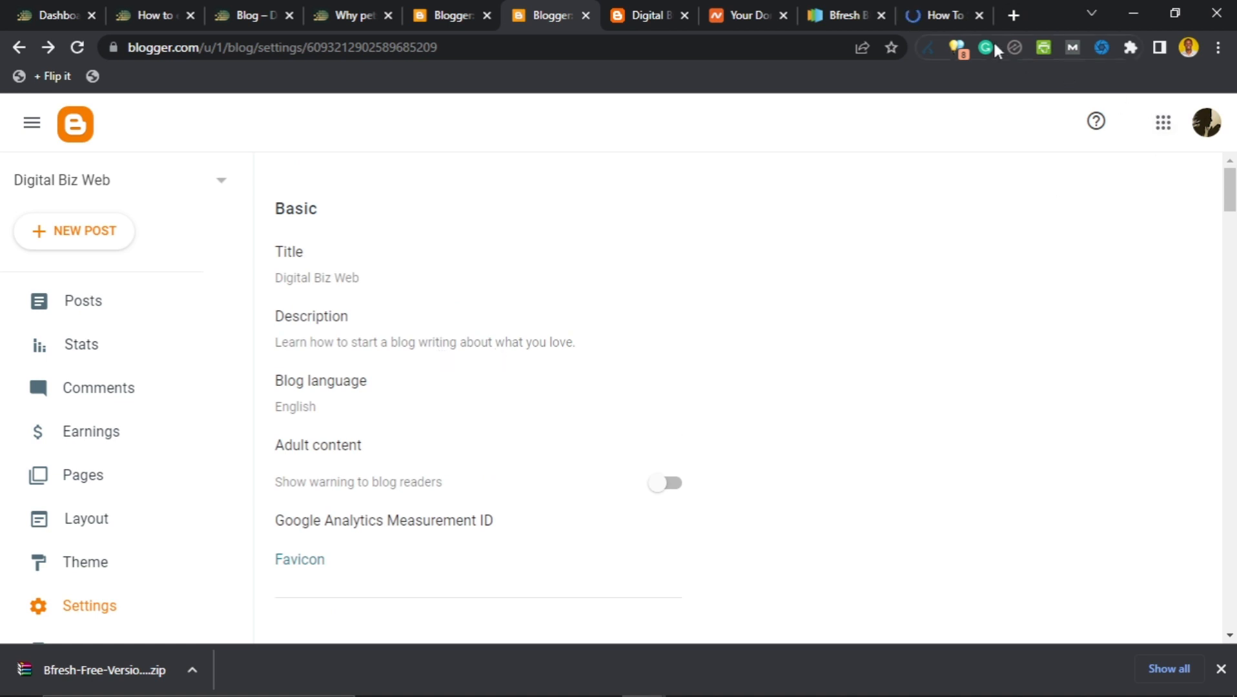
click(979, 15)
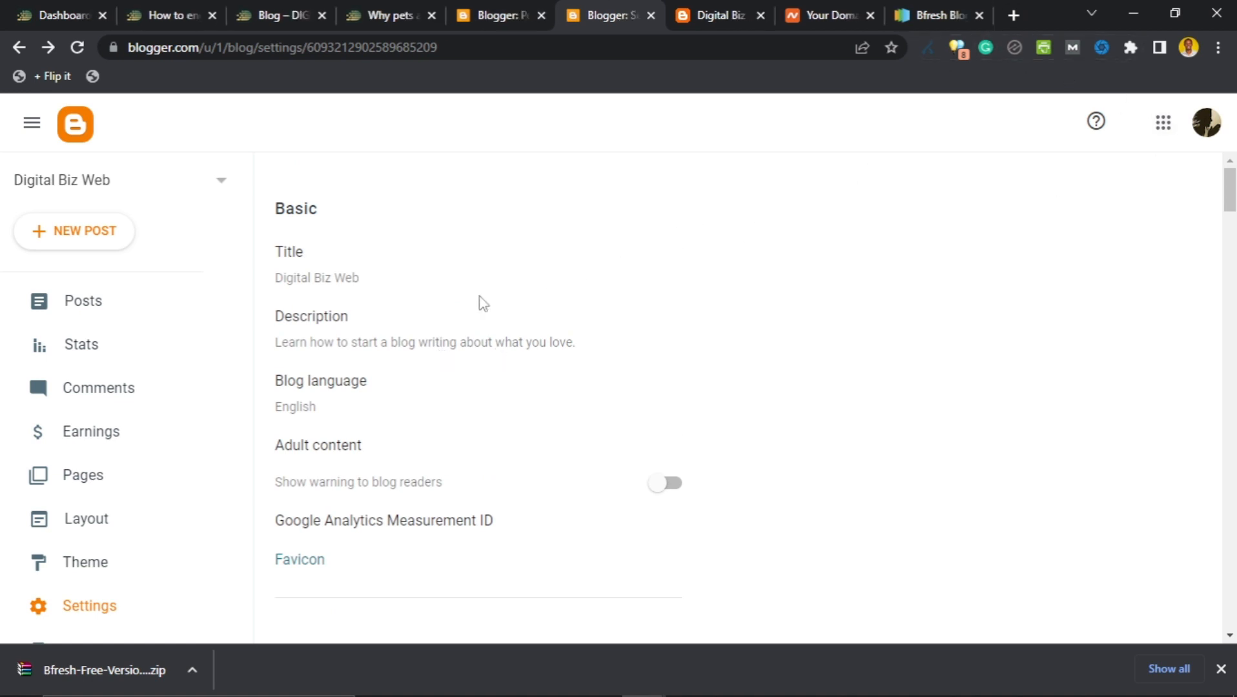
Turn the adult content warning on briefly, then back off, and let the settings save.
scroll(353, 372, down, 1)
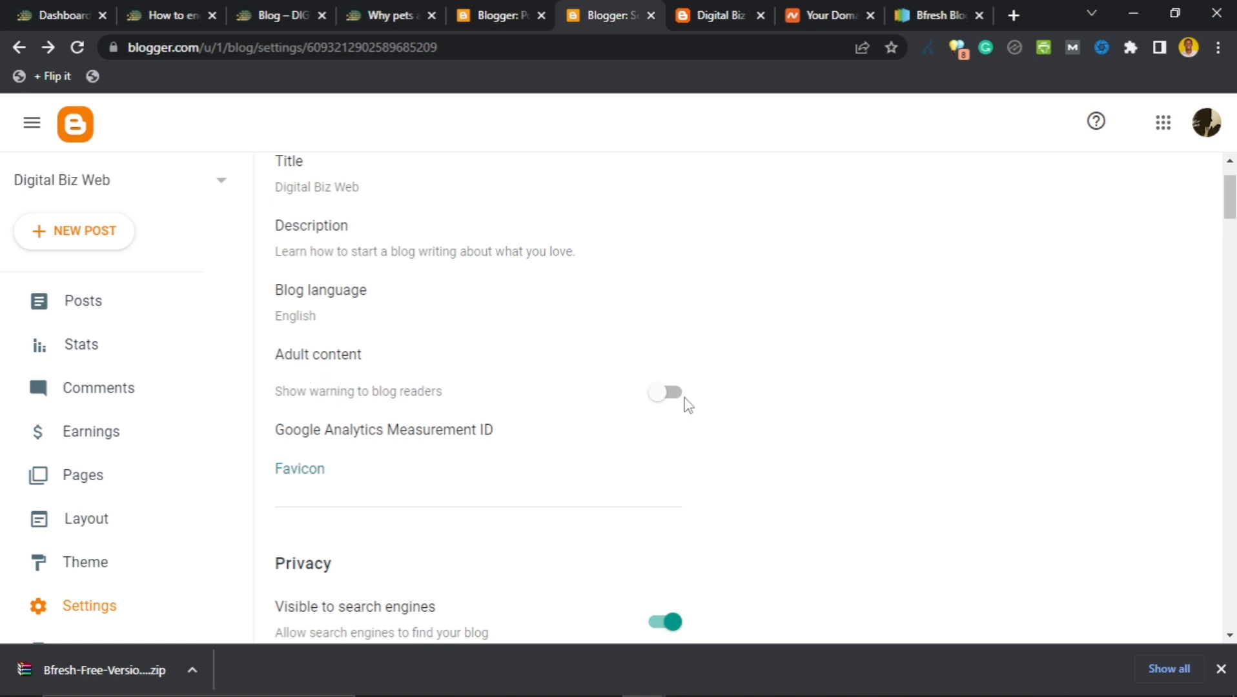
click(662, 394)
click(672, 395)
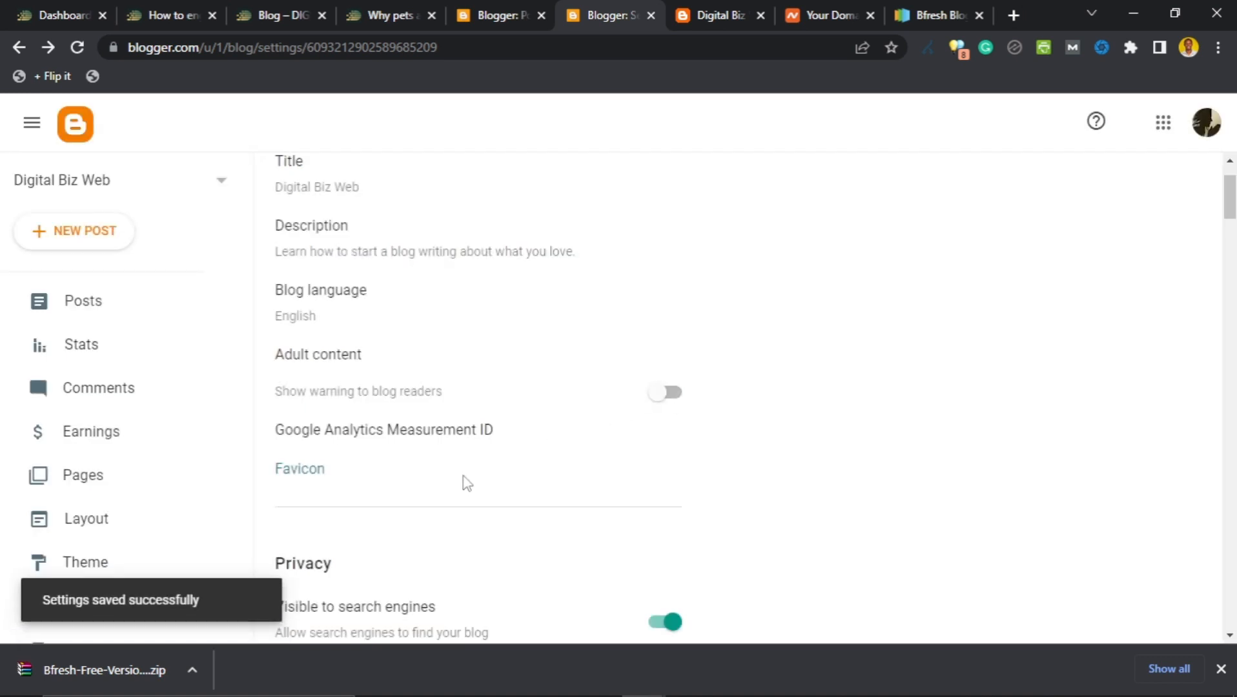
scroll(461, 483, down, 1)
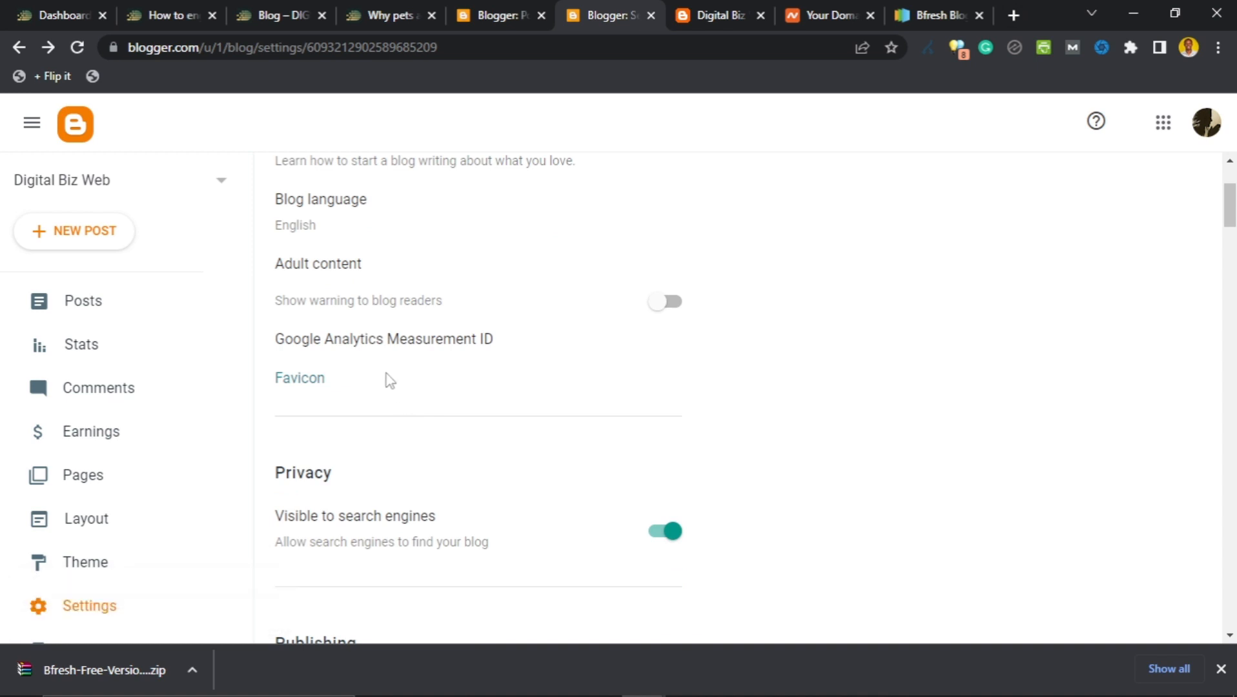
click(374, 343)
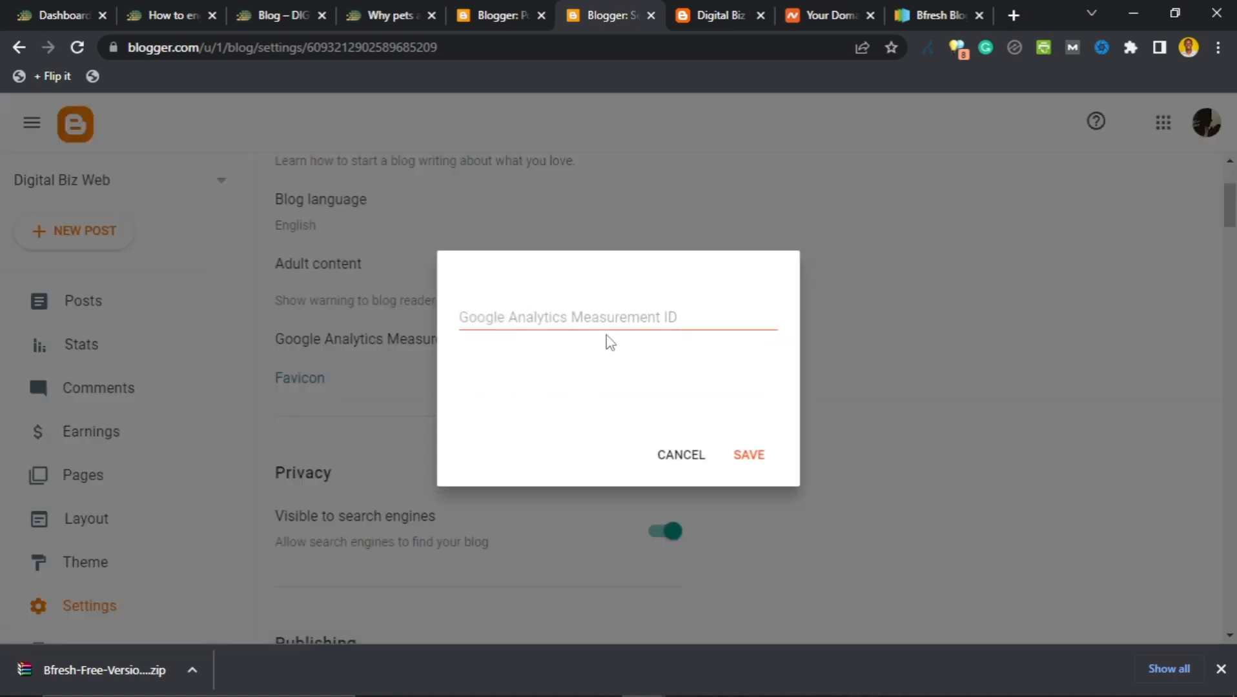
click(605, 317)
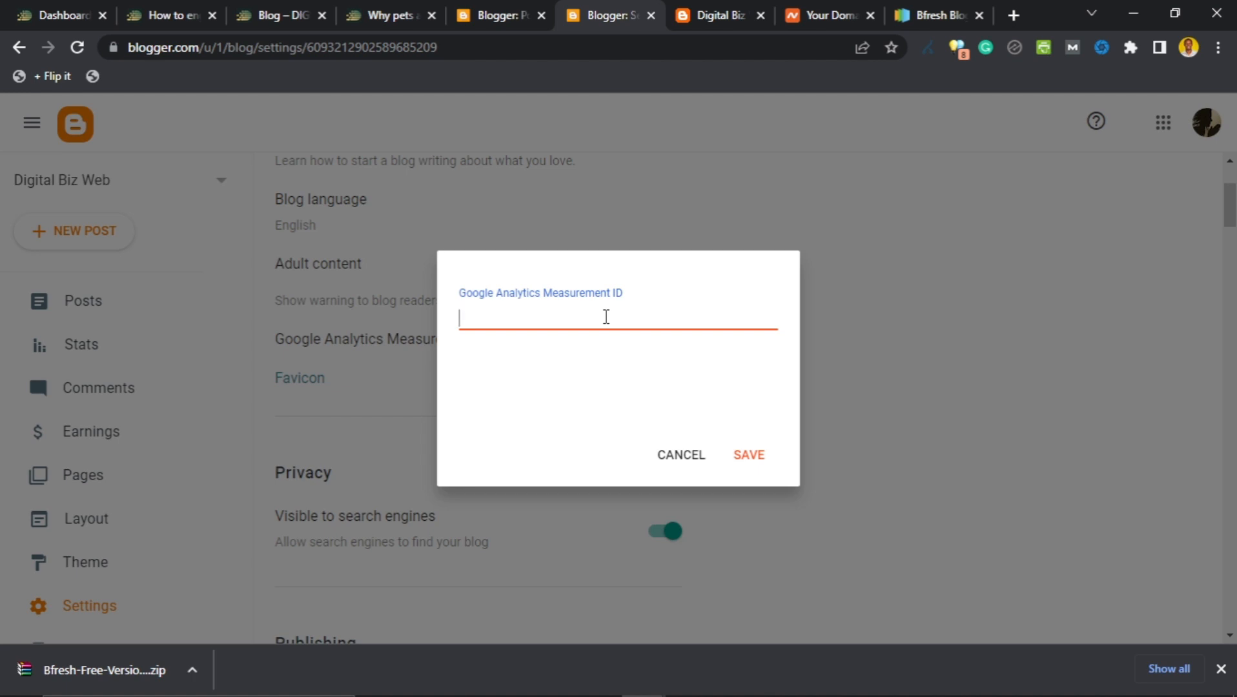
click(738, 464)
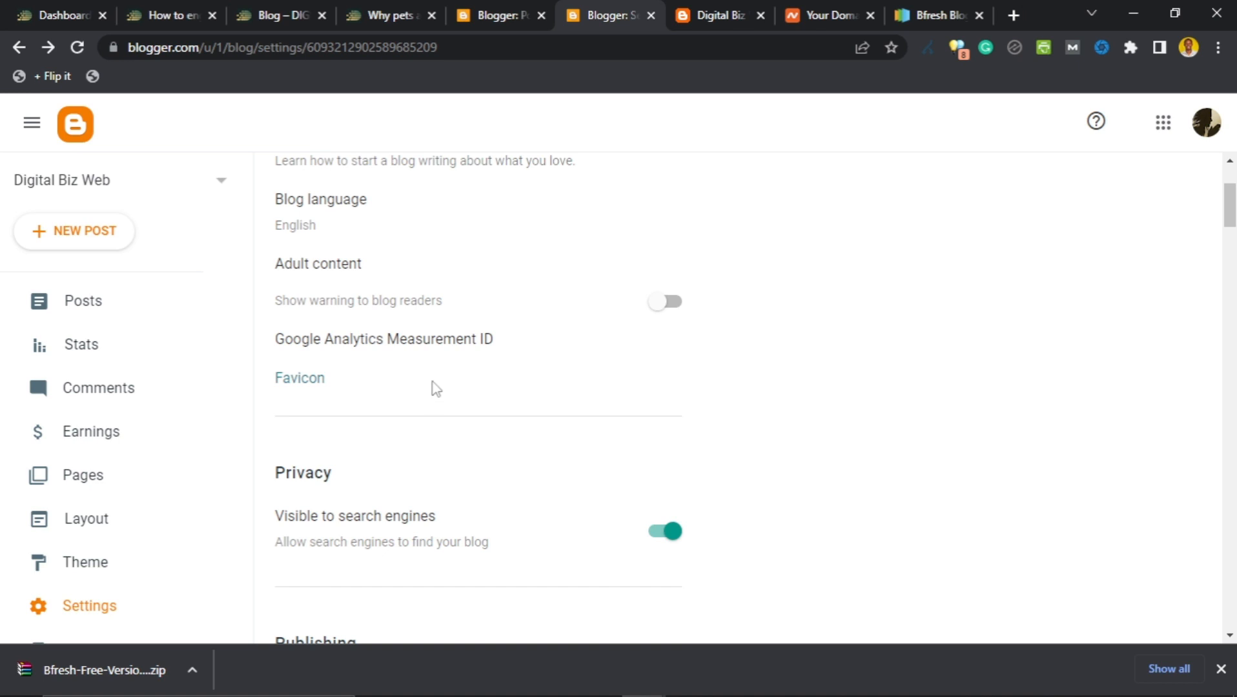
click(301, 382)
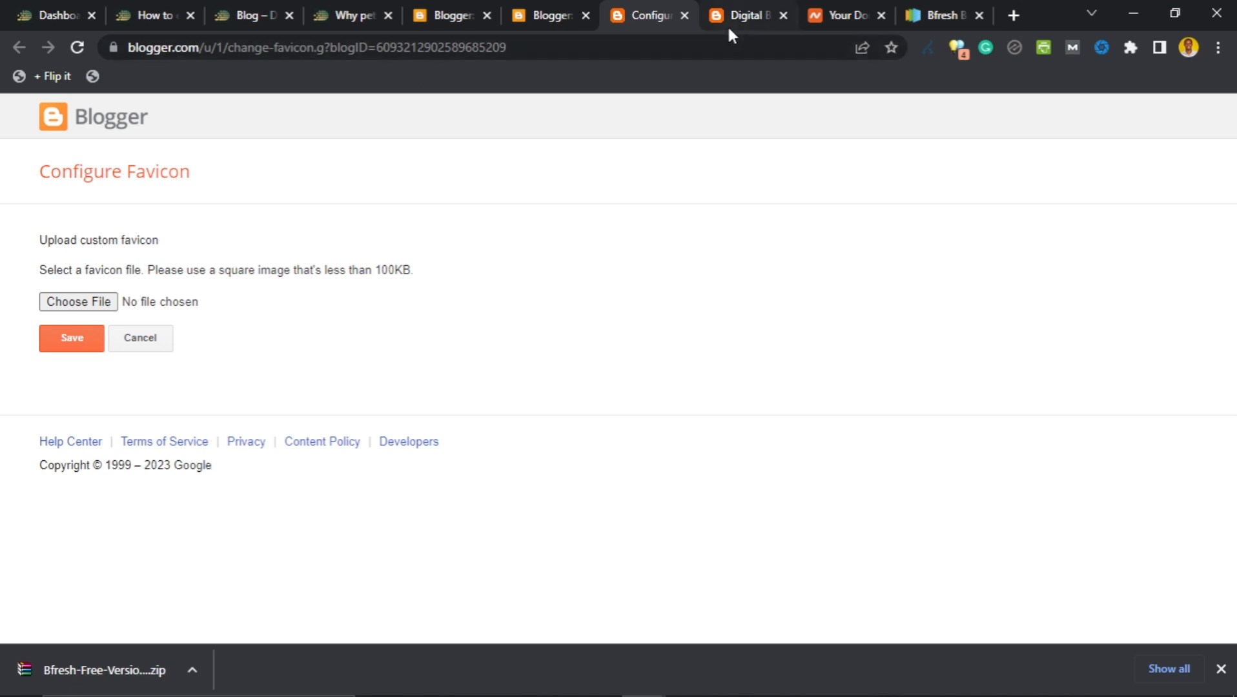
Save 'digital biz web icon.jpg' from the DIGITAL BIZ WEBSITE folder as the favicon.
click(79, 299)
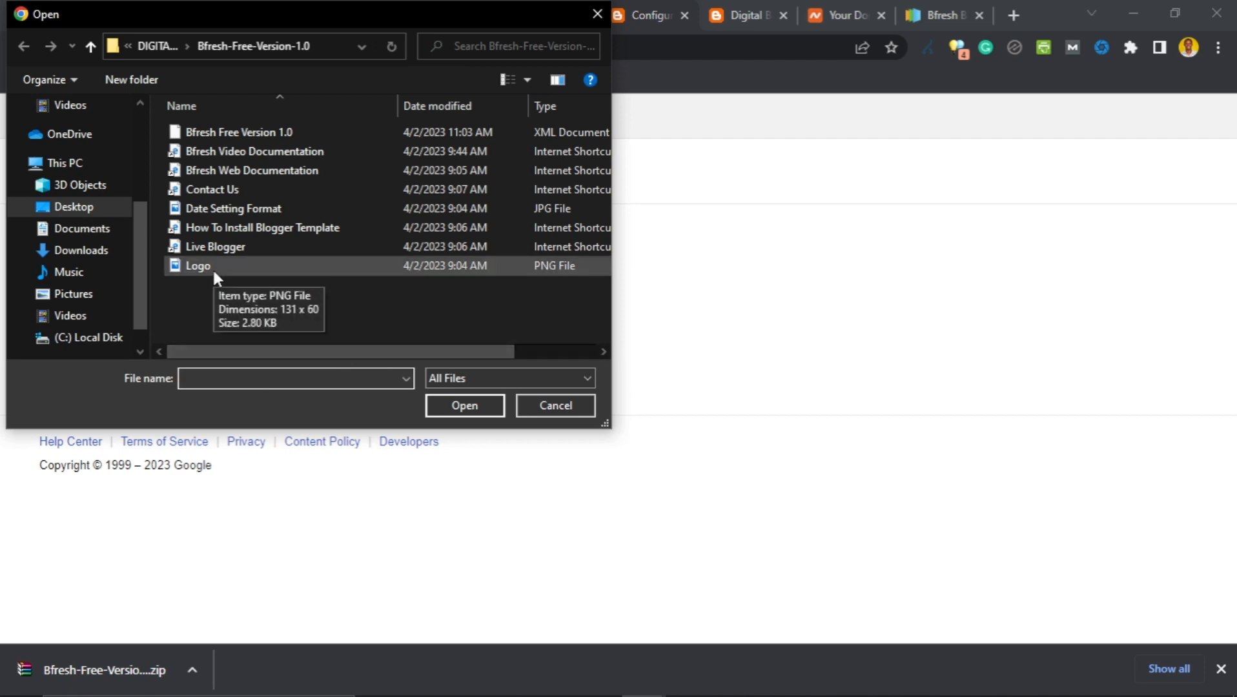
click(158, 47)
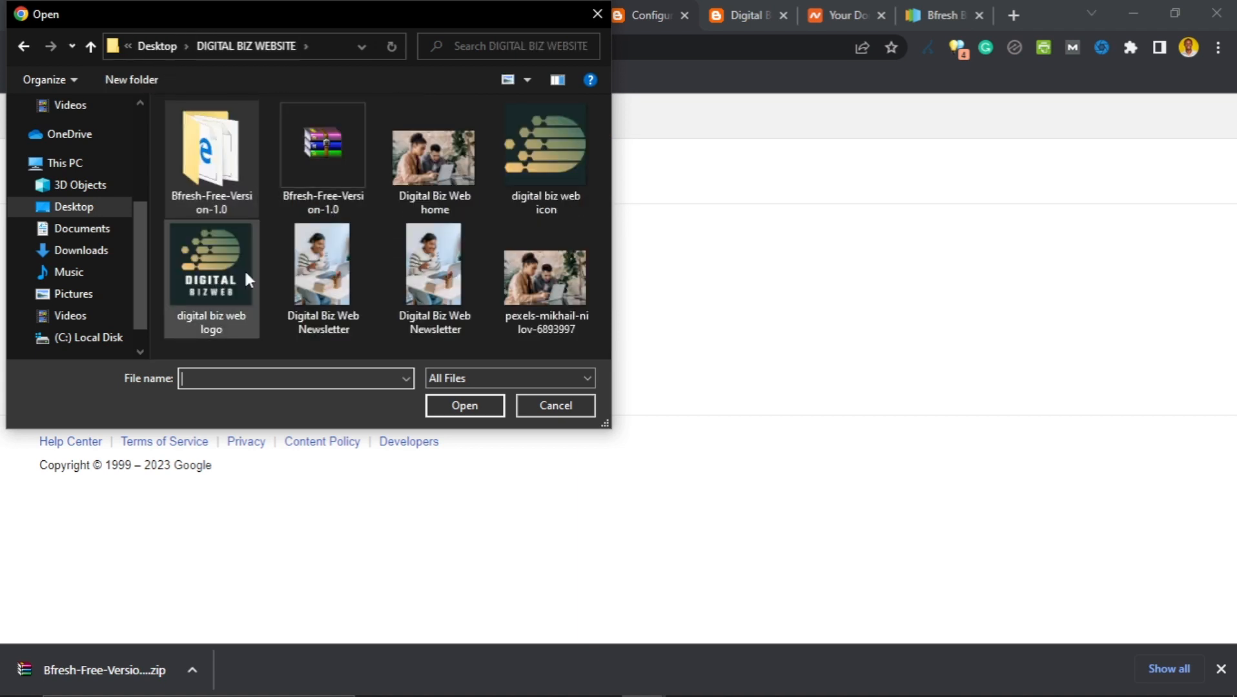
click(545, 191)
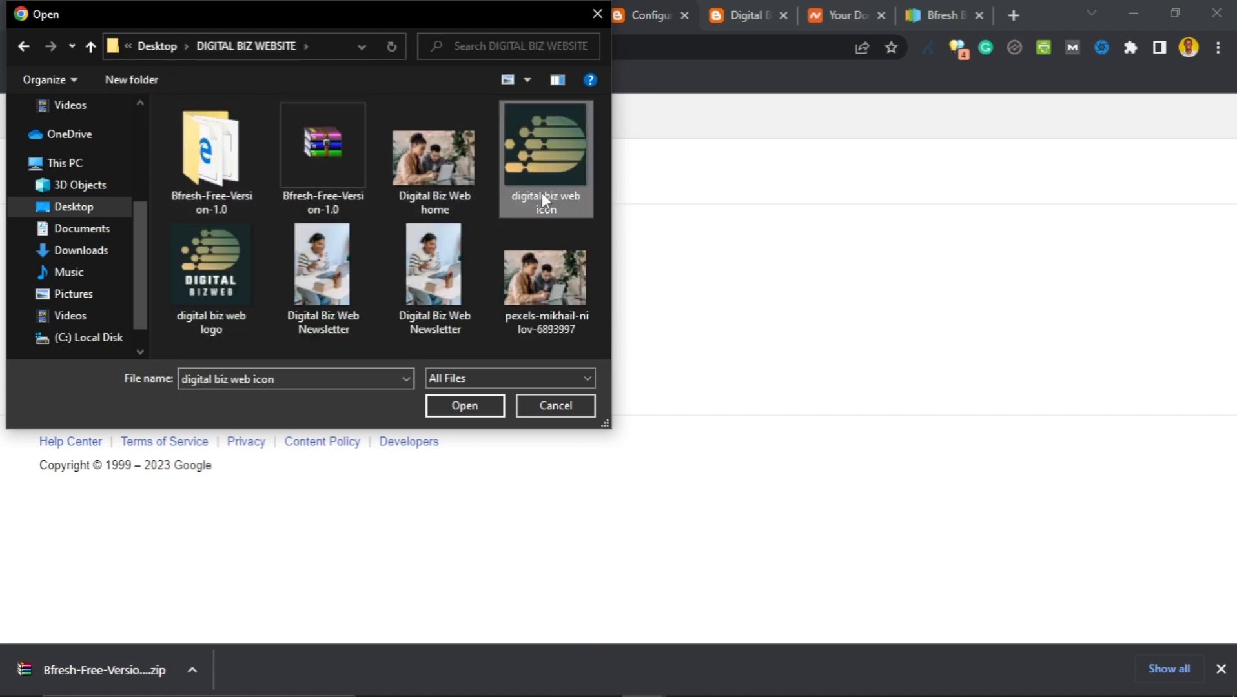
click(464, 409)
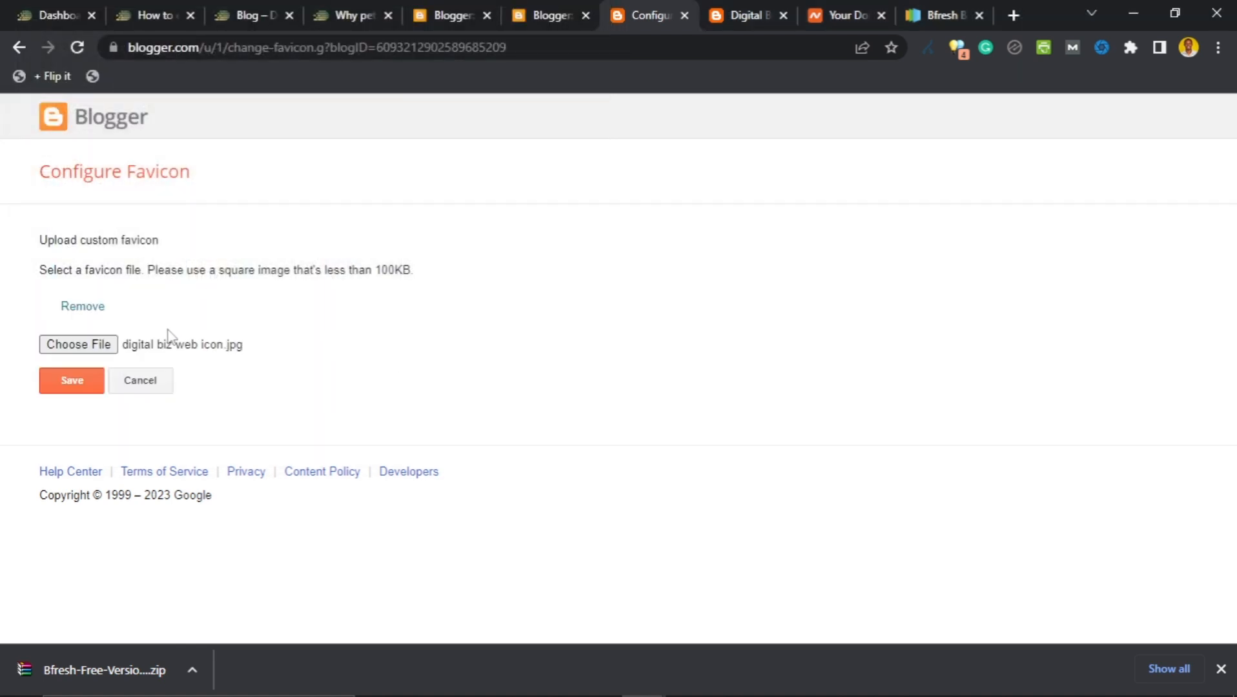
click(72, 385)
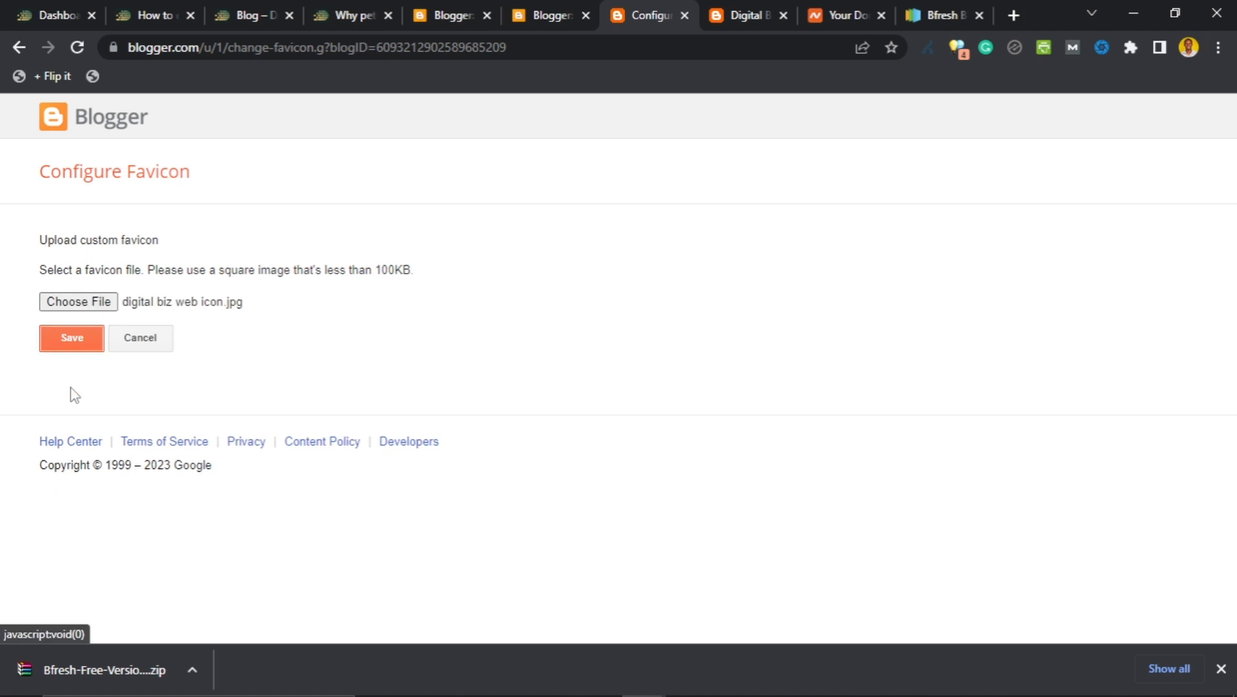
click(73, 343)
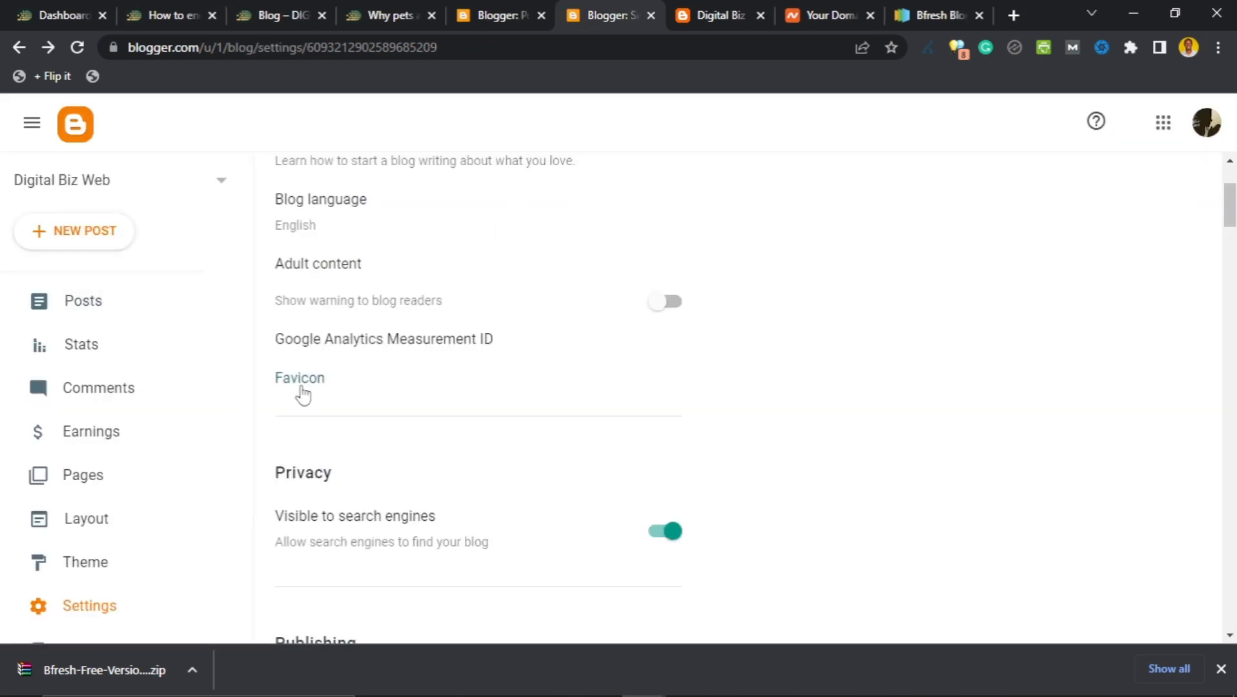
scroll(452, 304, down, 4)
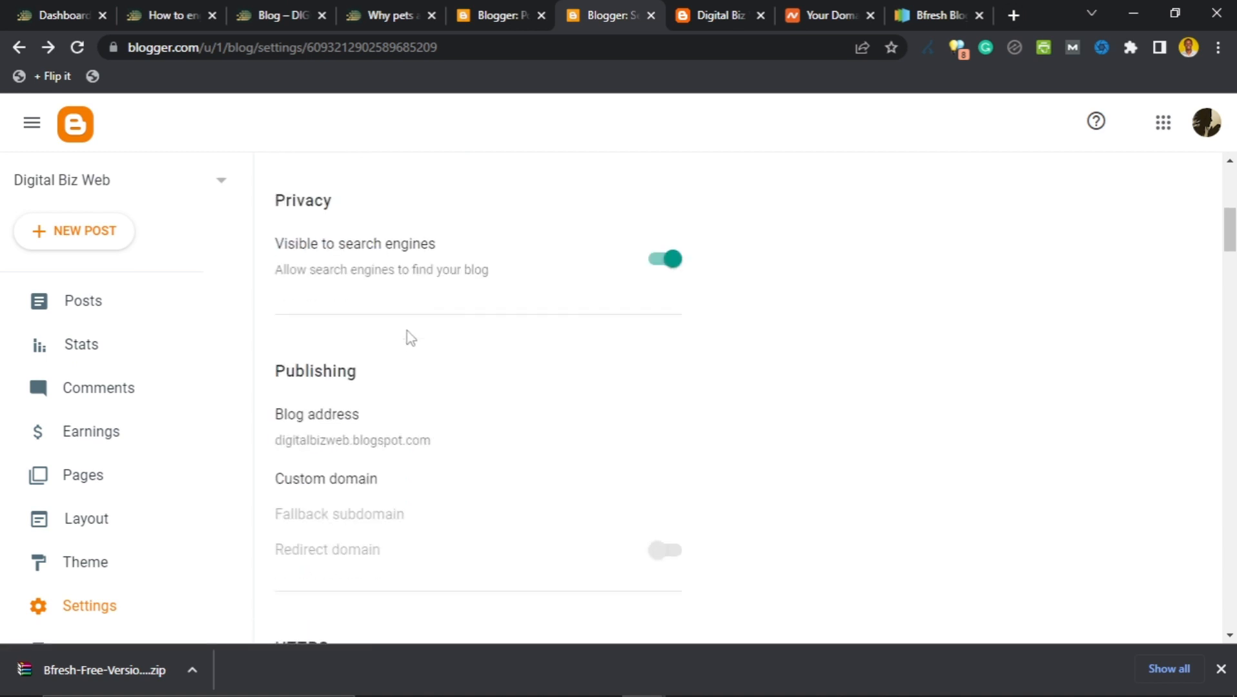
scroll(401, 342, up, 7)
click(716, 12)
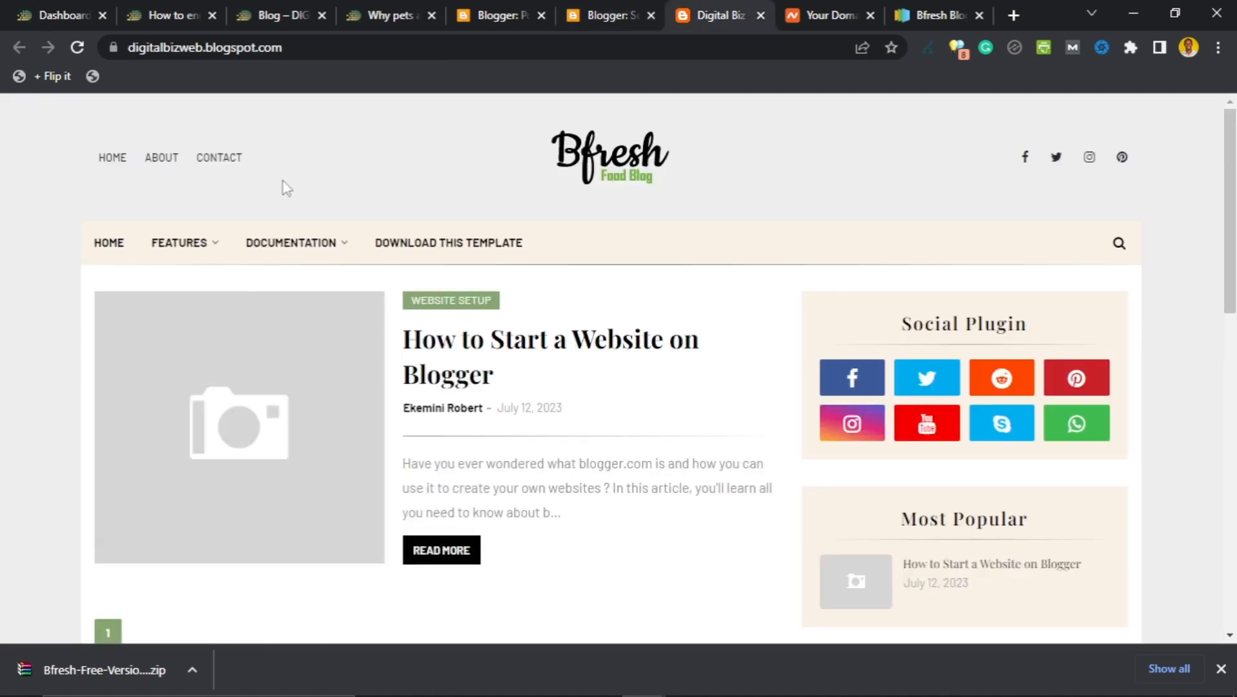
click(75, 49)
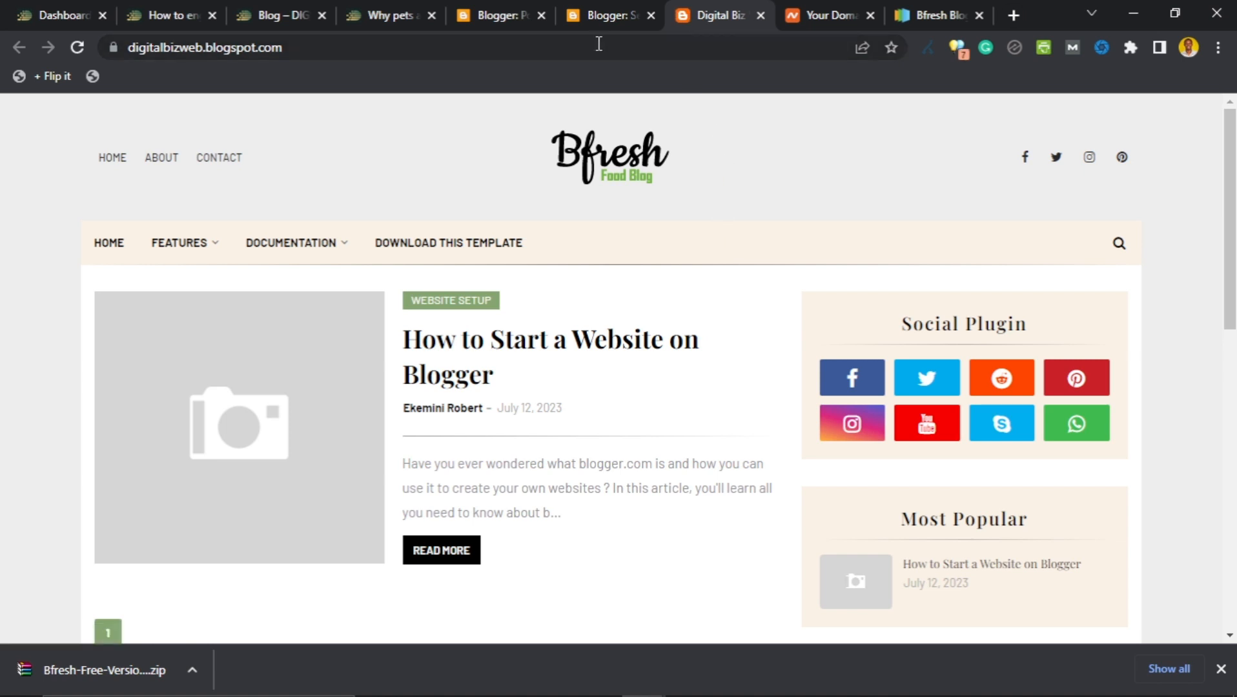
click(595, 20)
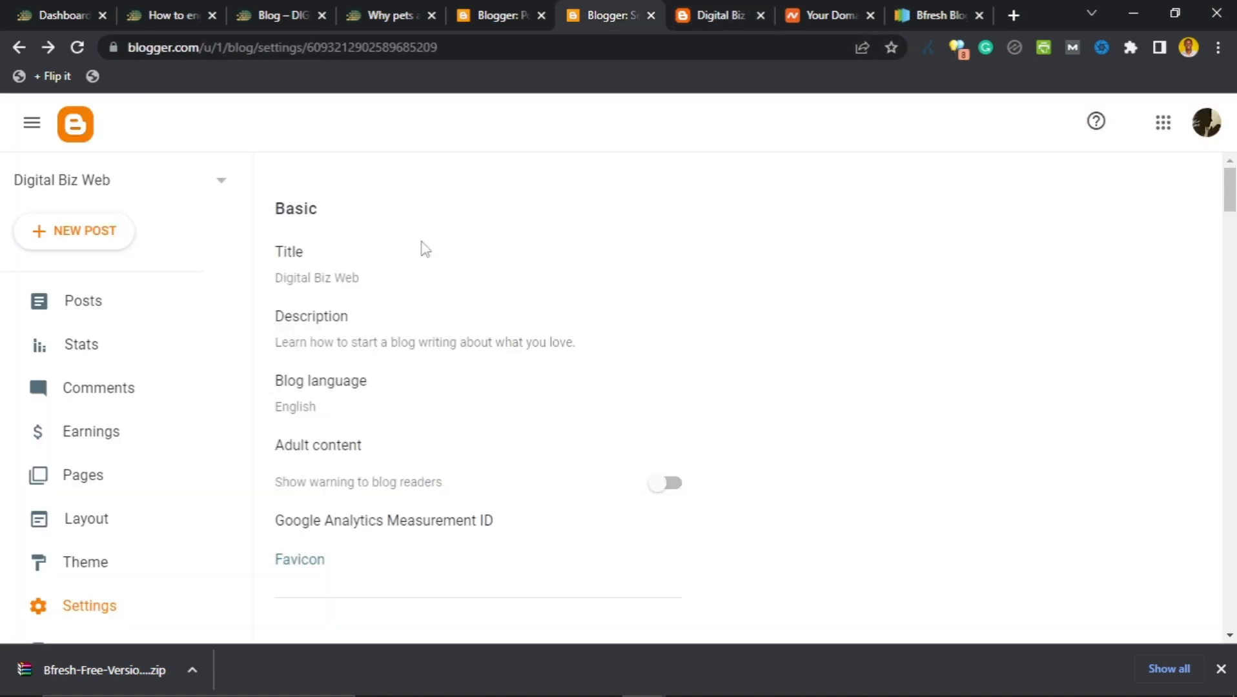
click(313, 565)
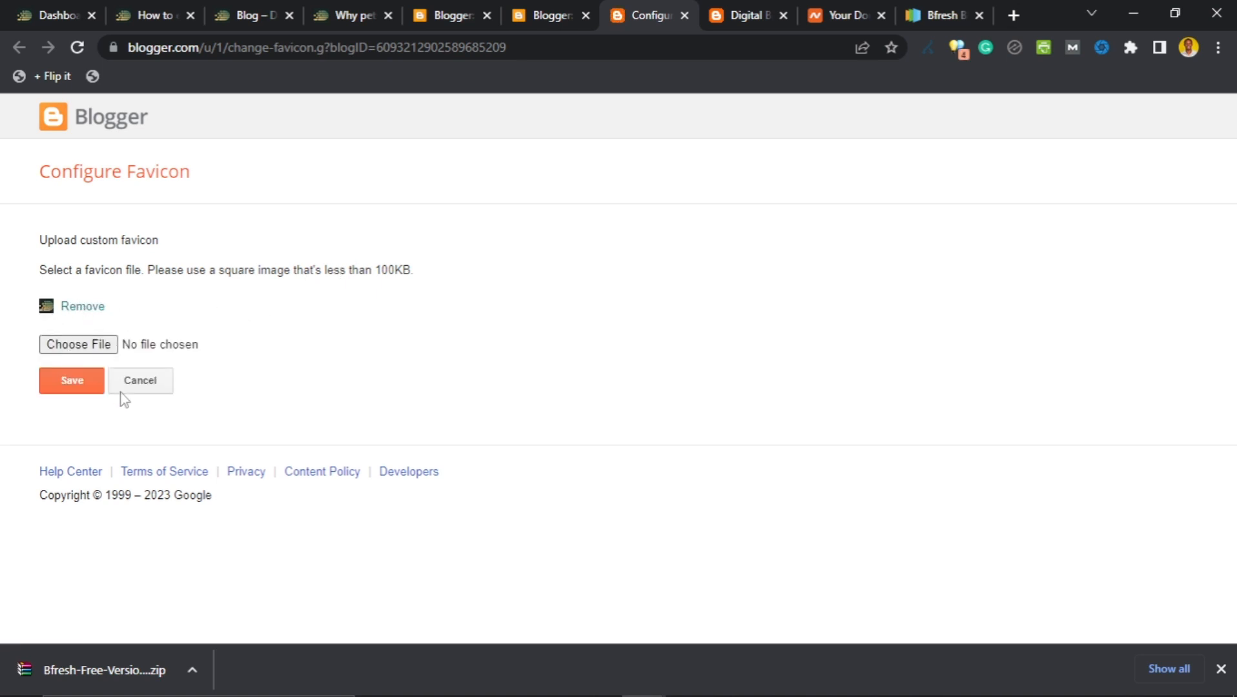
click(100, 388)
click(570, 9)
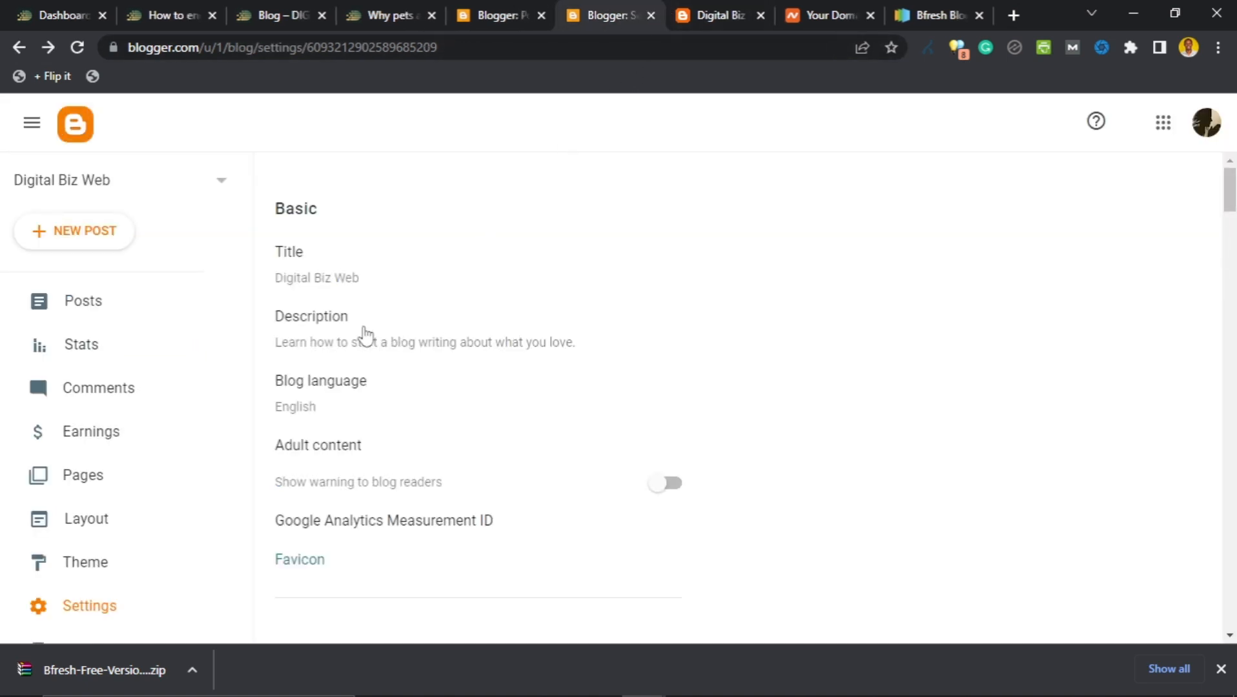
Switch off 'Visible to search engines', retrying after the save fails.
scroll(373, 337, down, 1)
scroll(433, 450, down, 4)
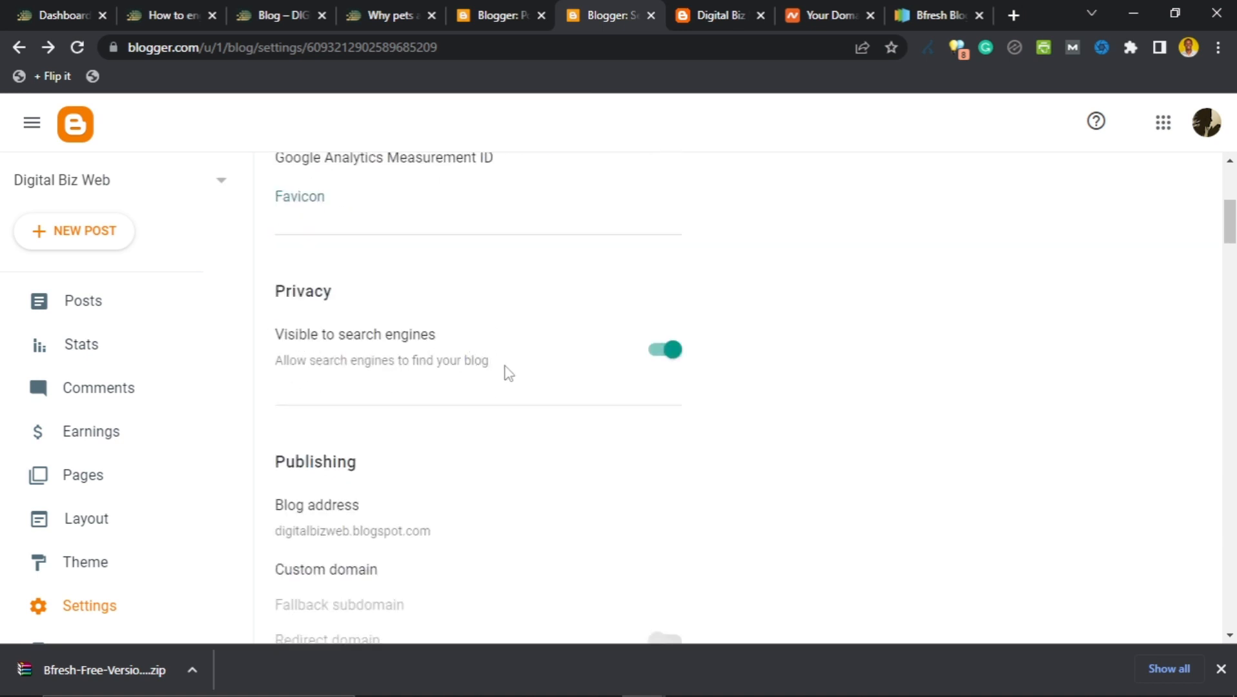
click(669, 357)
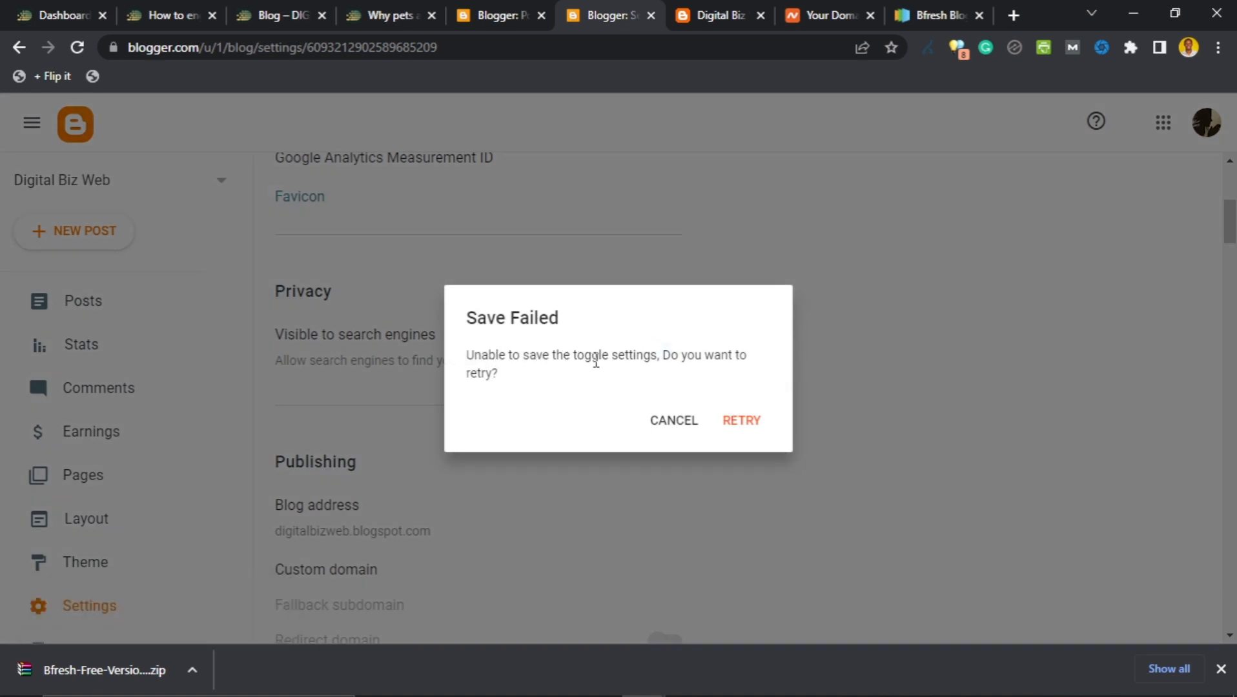
click(740, 423)
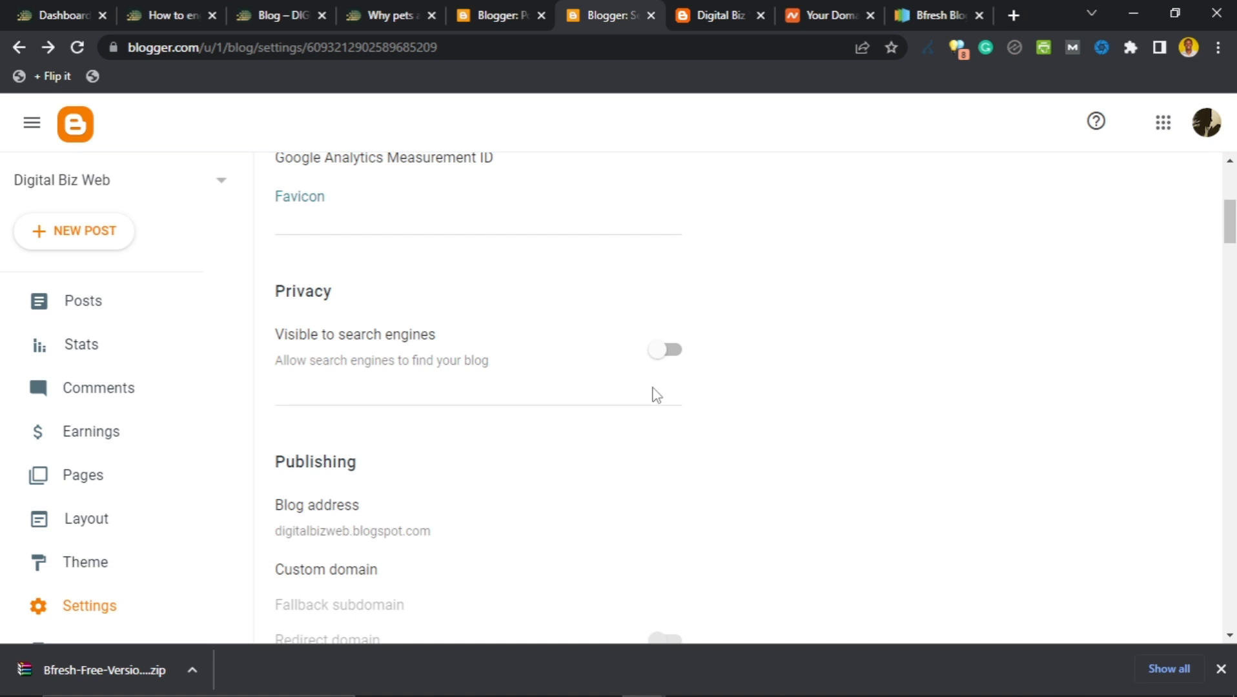
scroll(649, 403, down, 1)
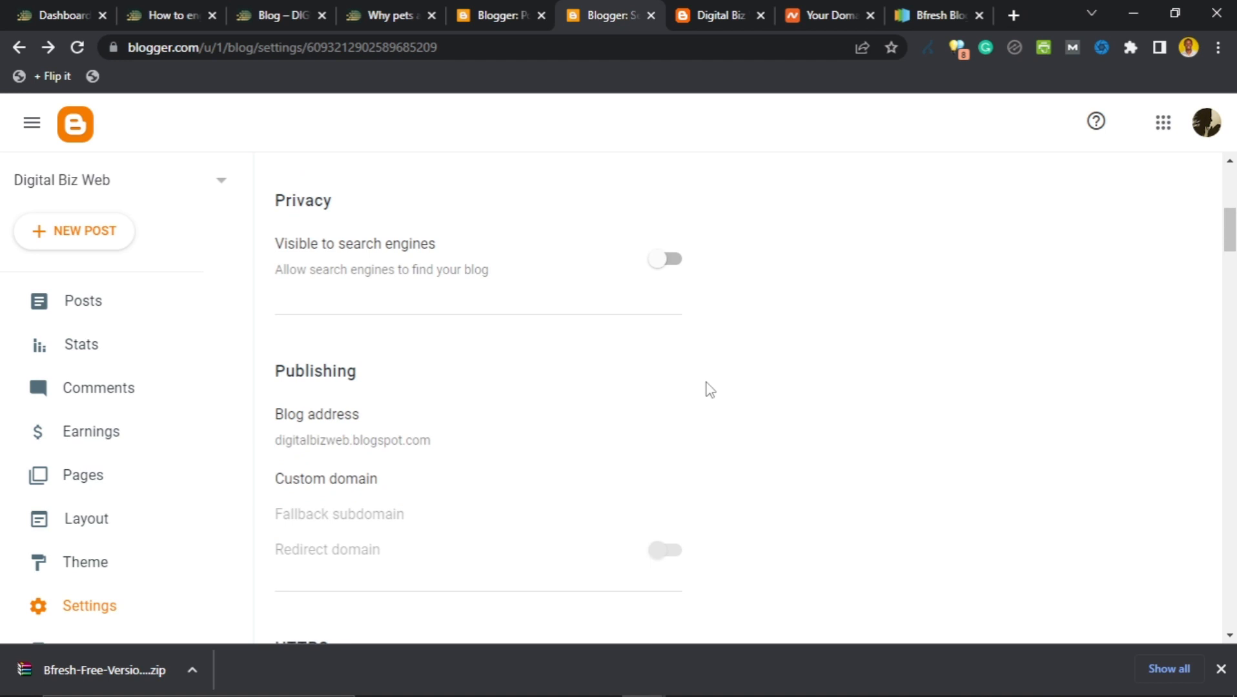
scroll(710, 389, down, 1)
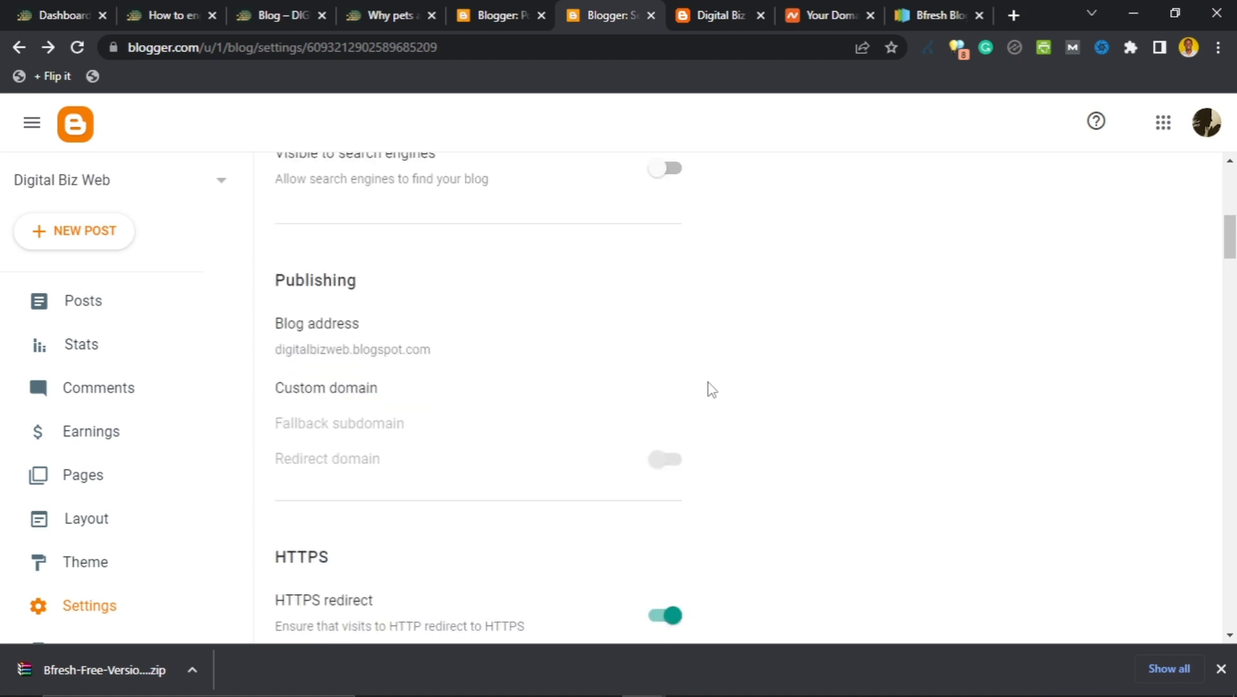
Turn search engine visibility back on and keep the blog address as digitalbizweb.blogspot.com.
click(659, 174)
click(333, 354)
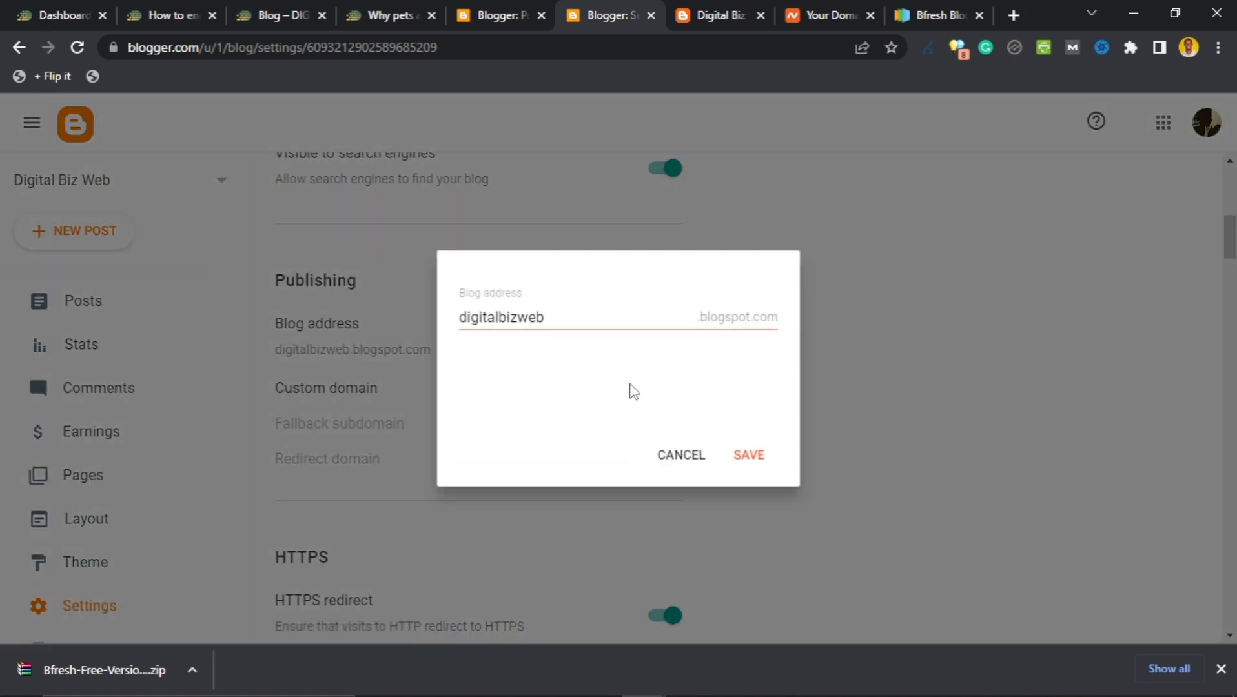
click(667, 466)
scroll(765, 398, down, 1)
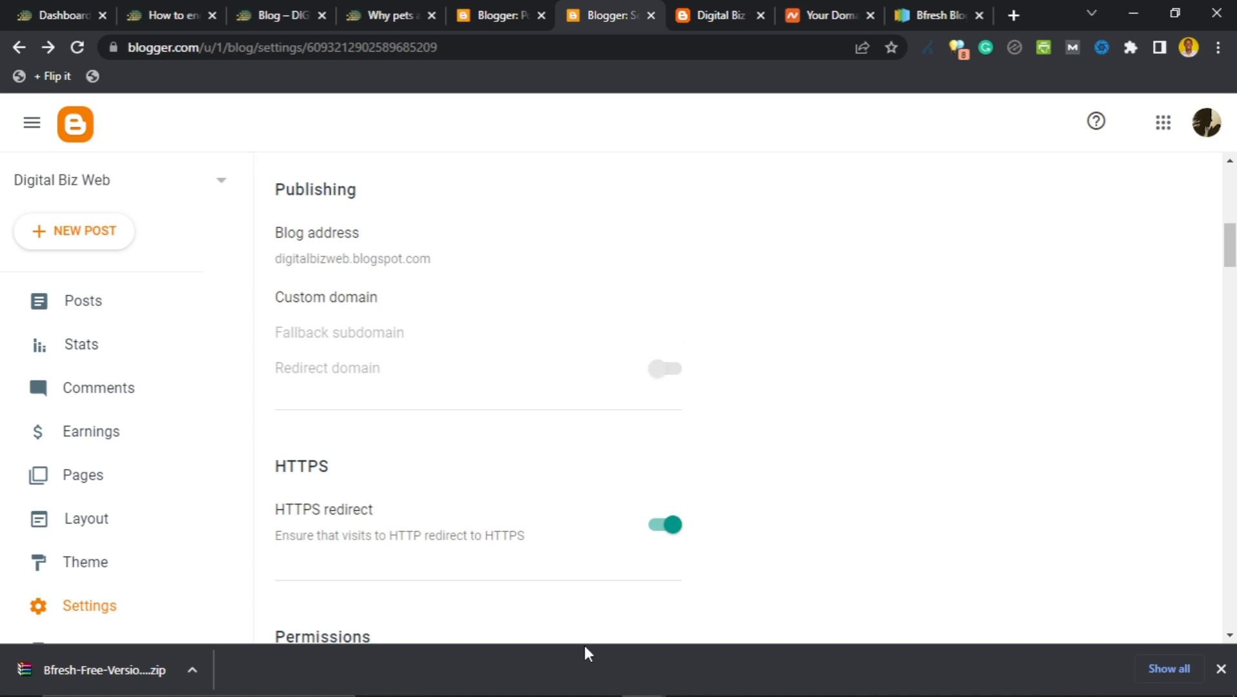
scroll(526, 404, down, 3)
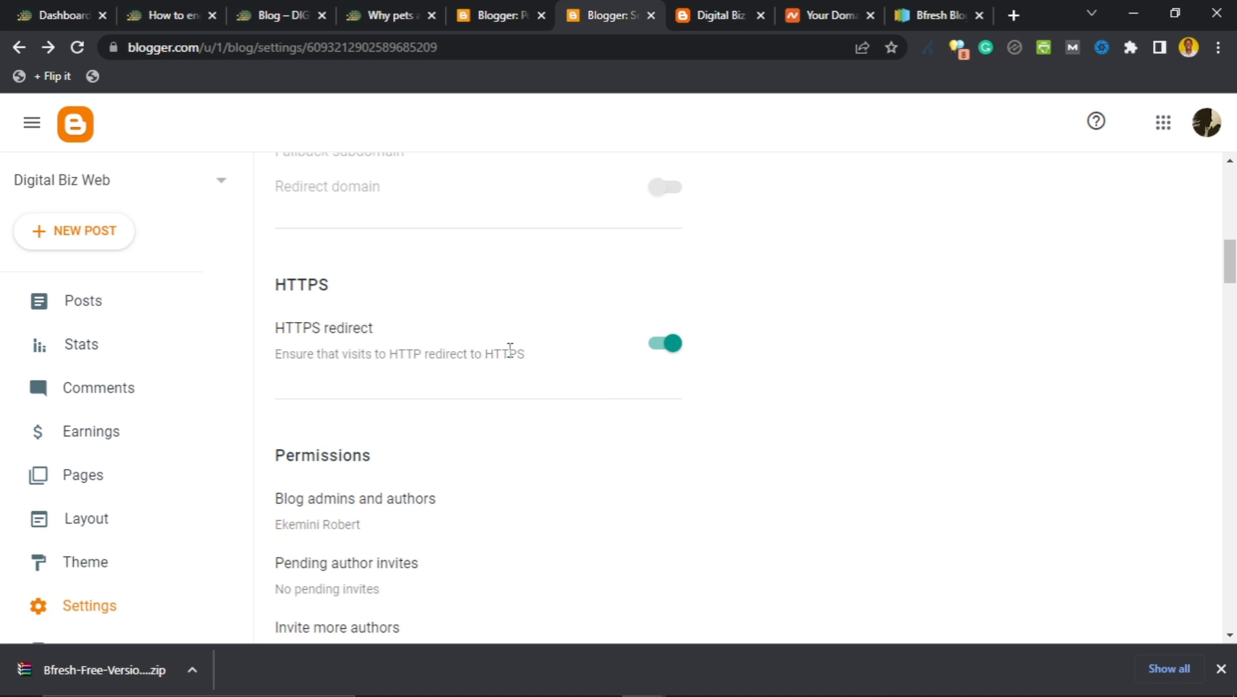
scroll(510, 350, down, 4)
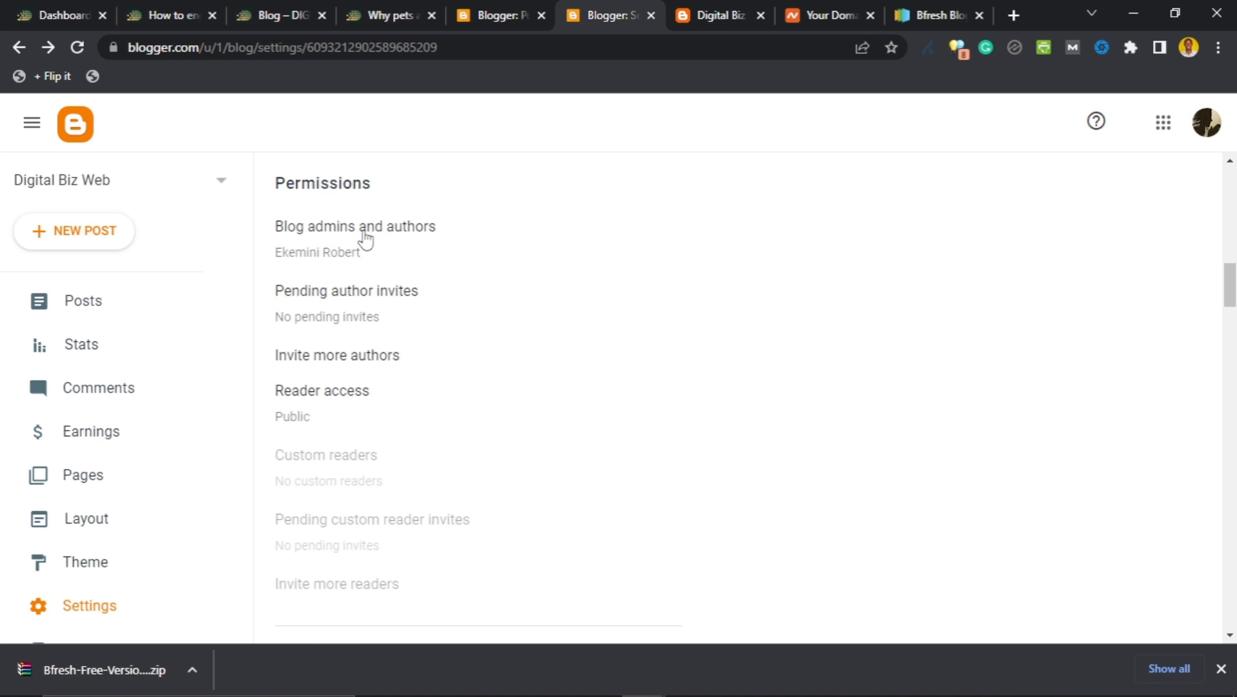
click(370, 233)
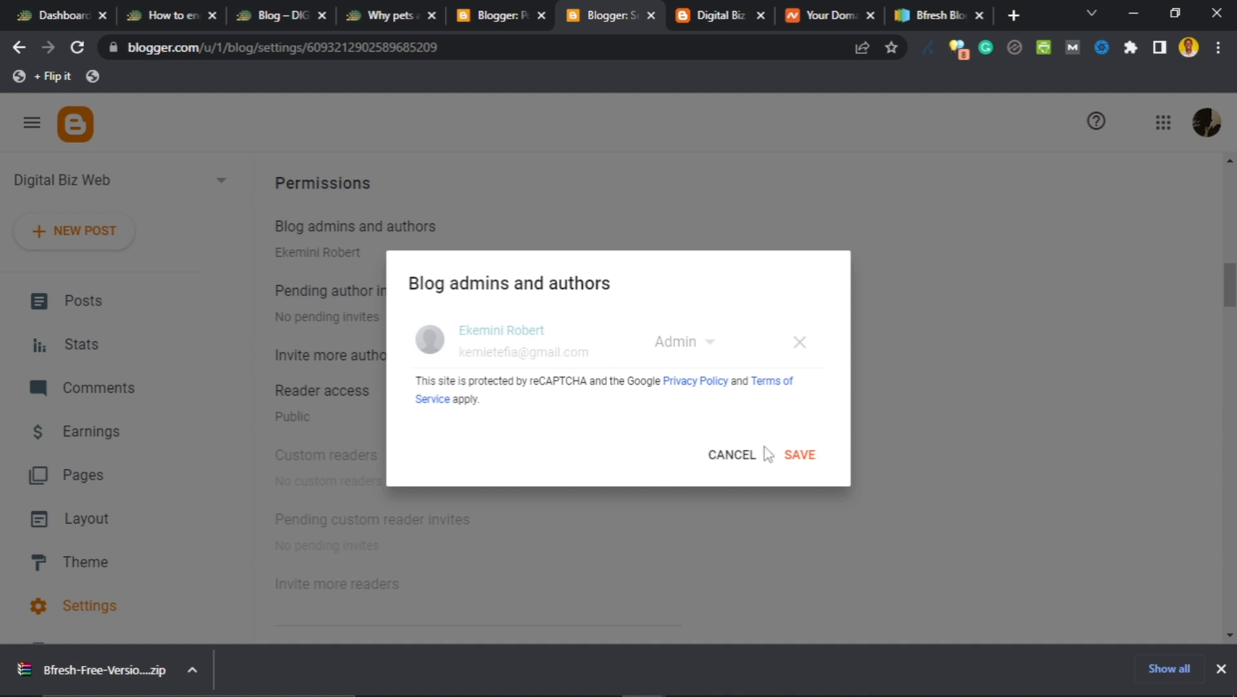
click(729, 457)
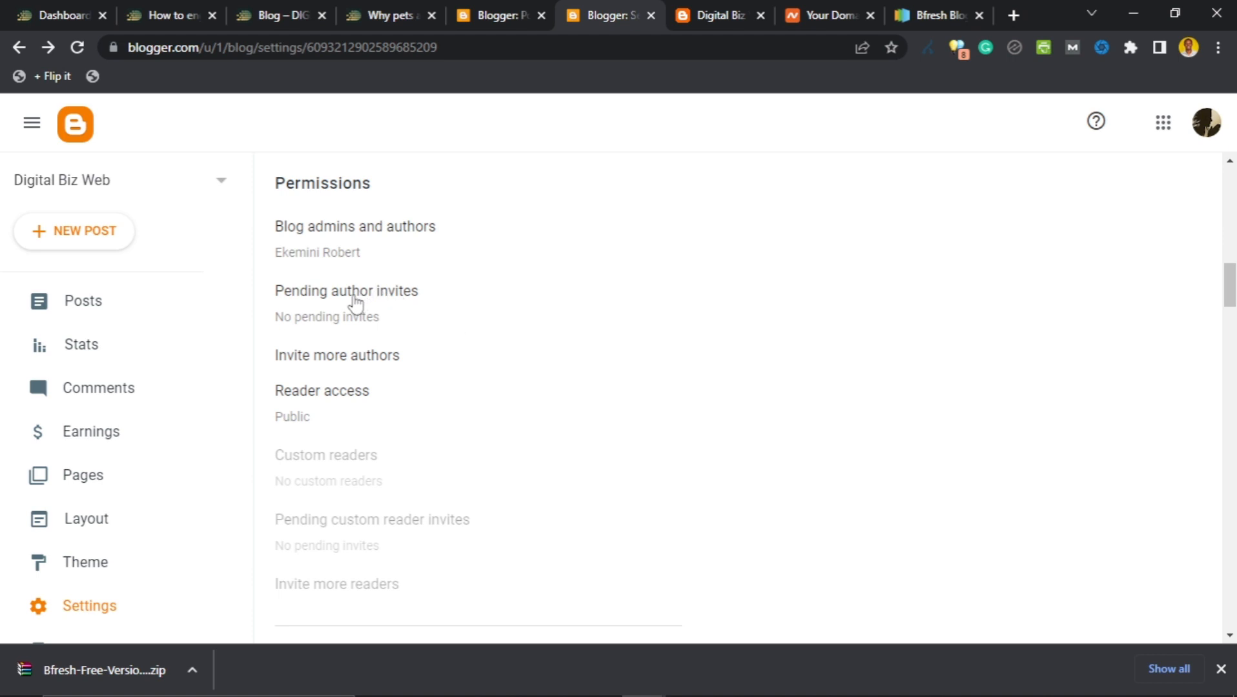
click(339, 365)
click(548, 353)
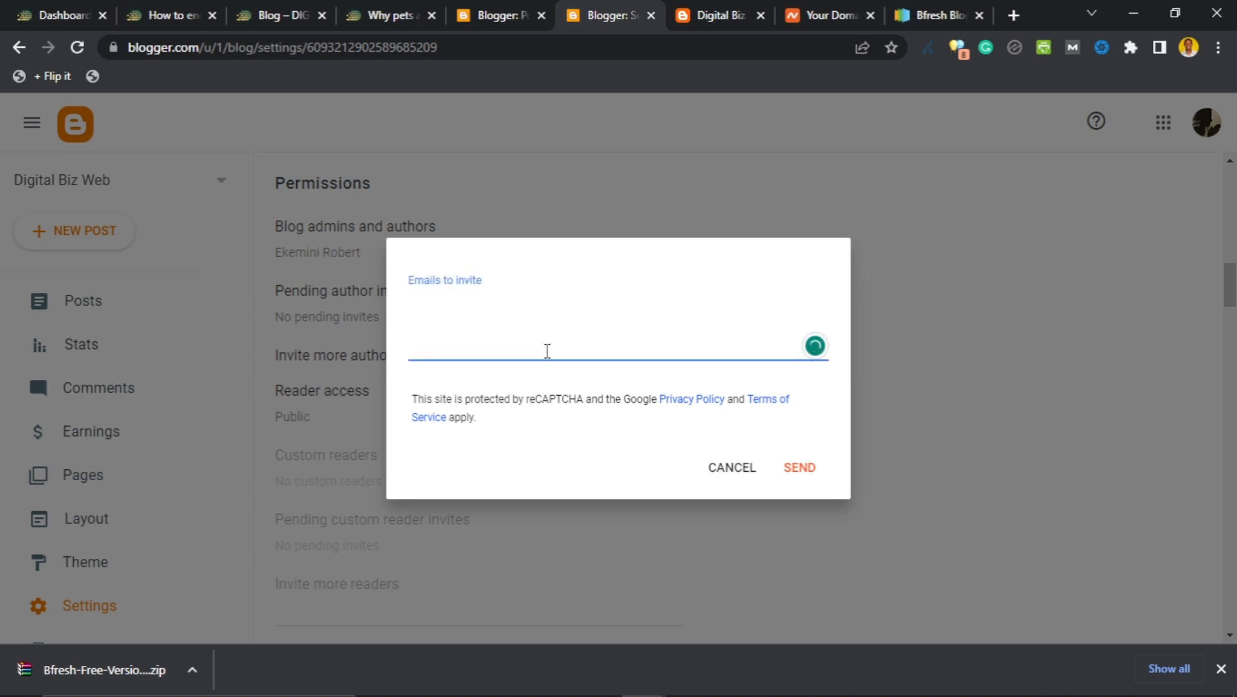
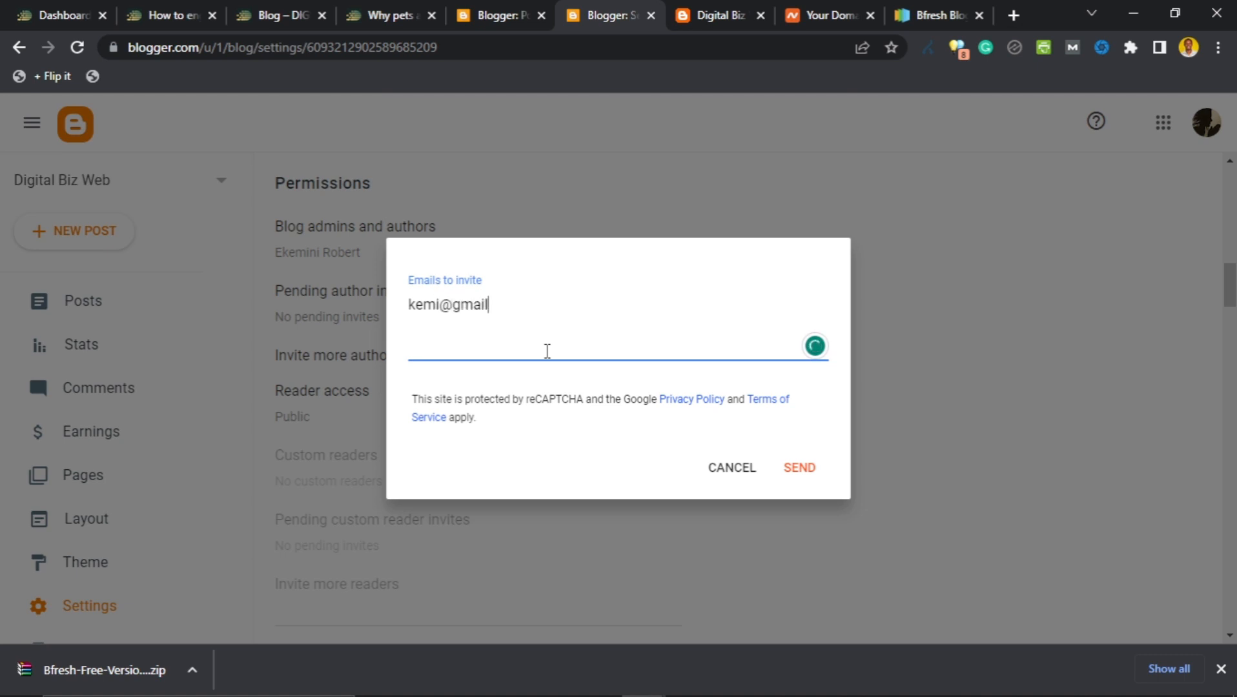
drag(521, 306, 342, 309)
key(BackSpace)
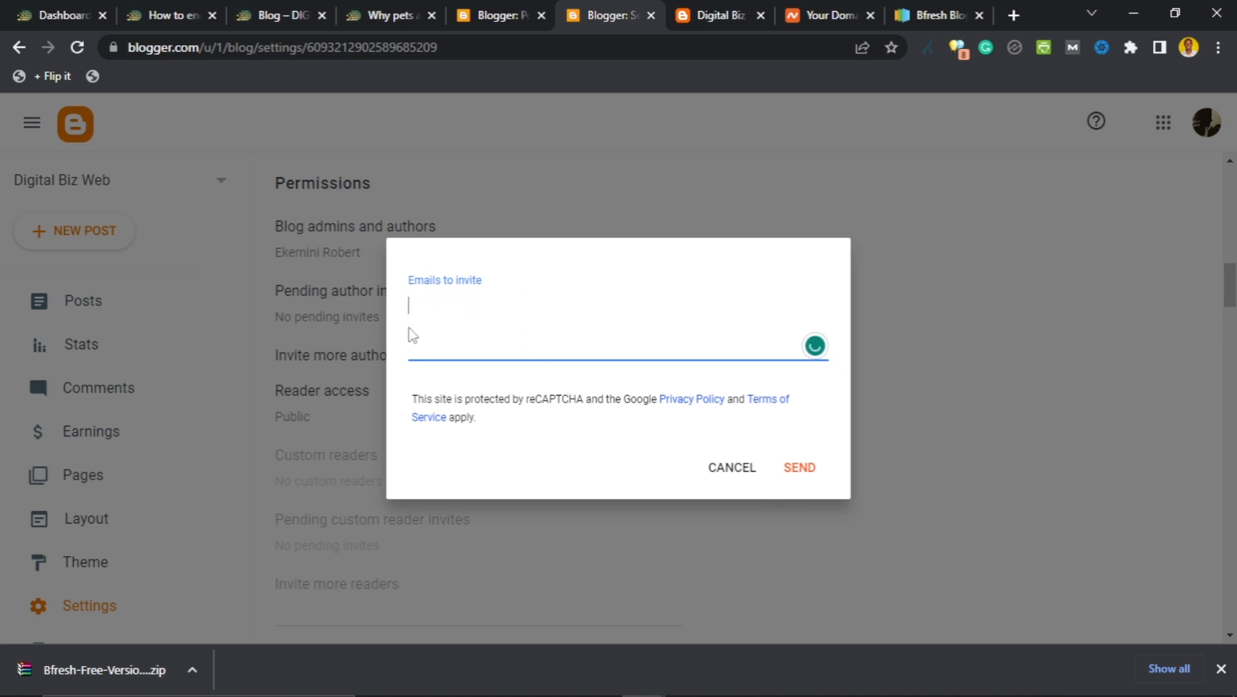
click(717, 476)
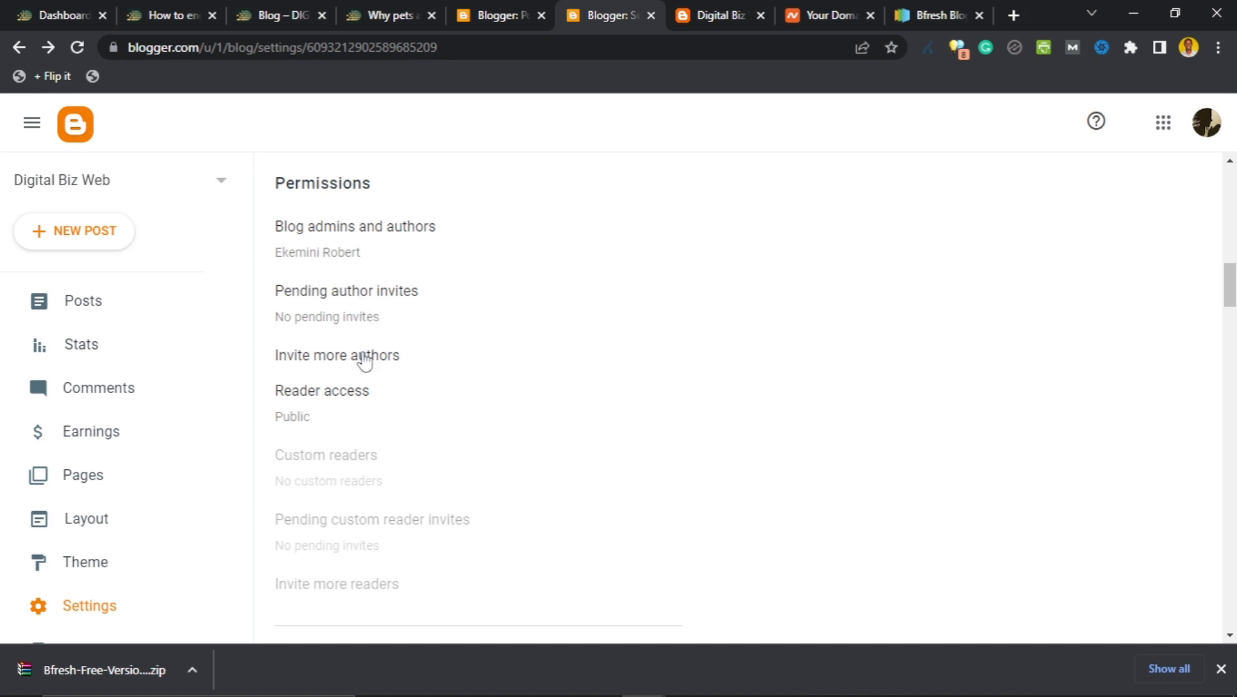
scroll(352, 352, down, 1)
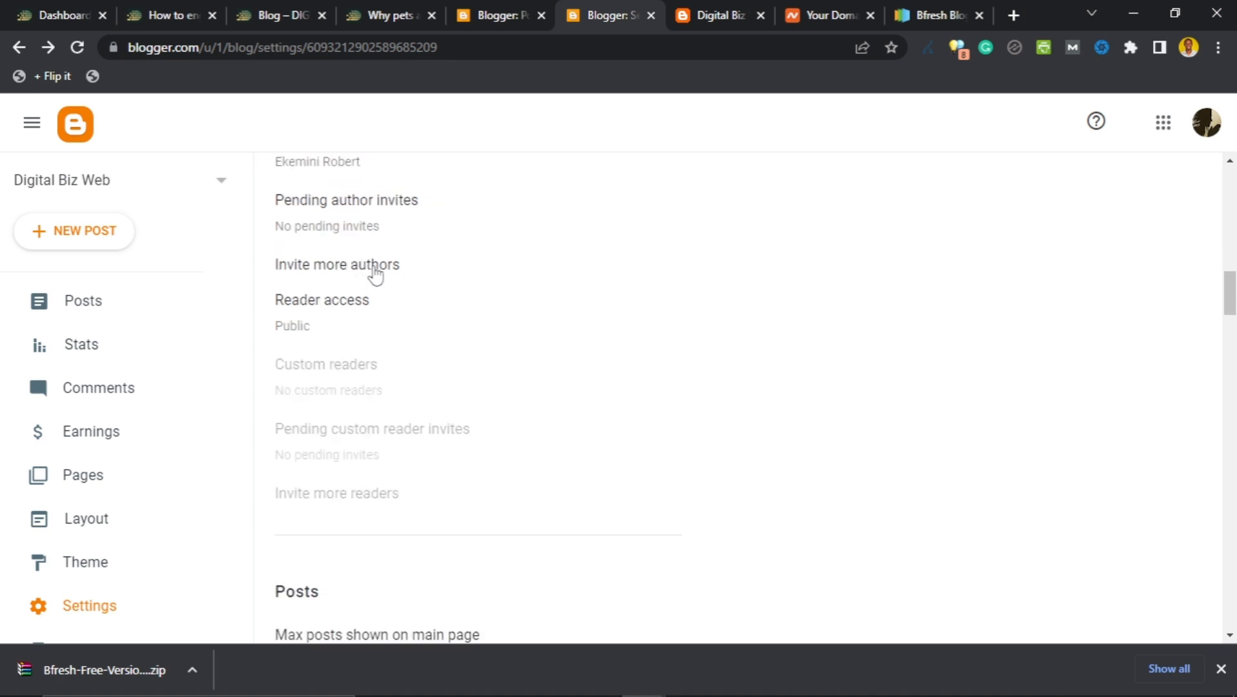
click(352, 302)
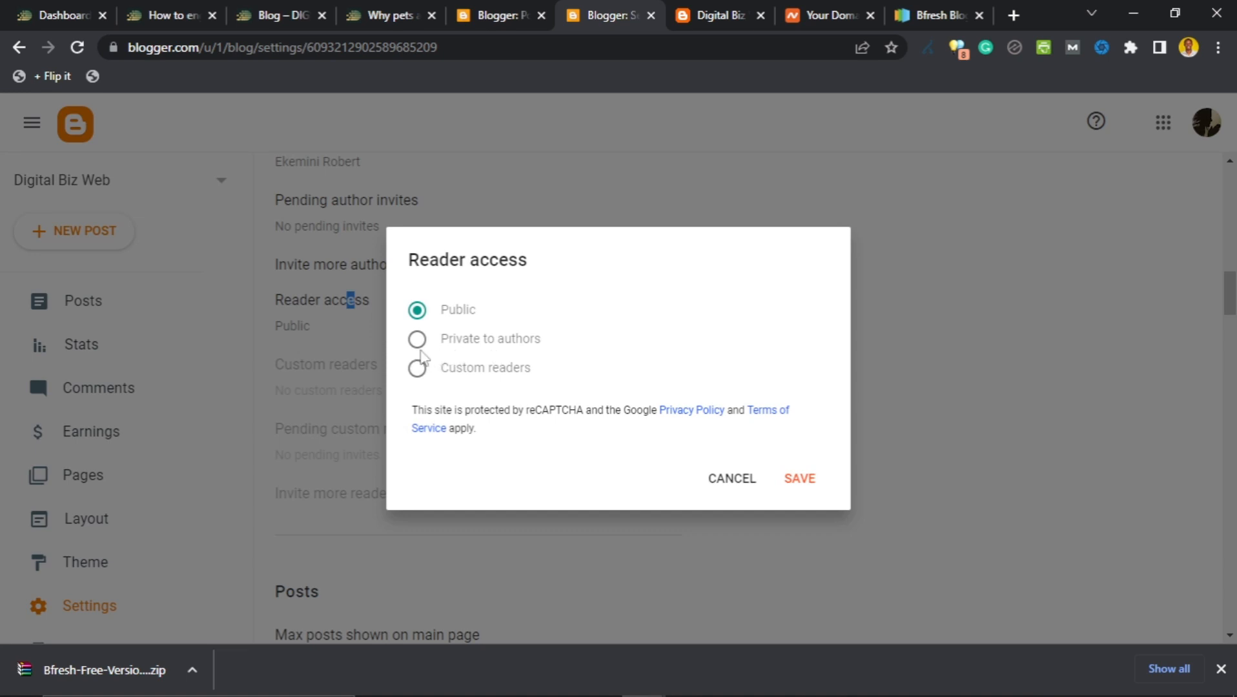
click(419, 369)
click(423, 313)
click(713, 471)
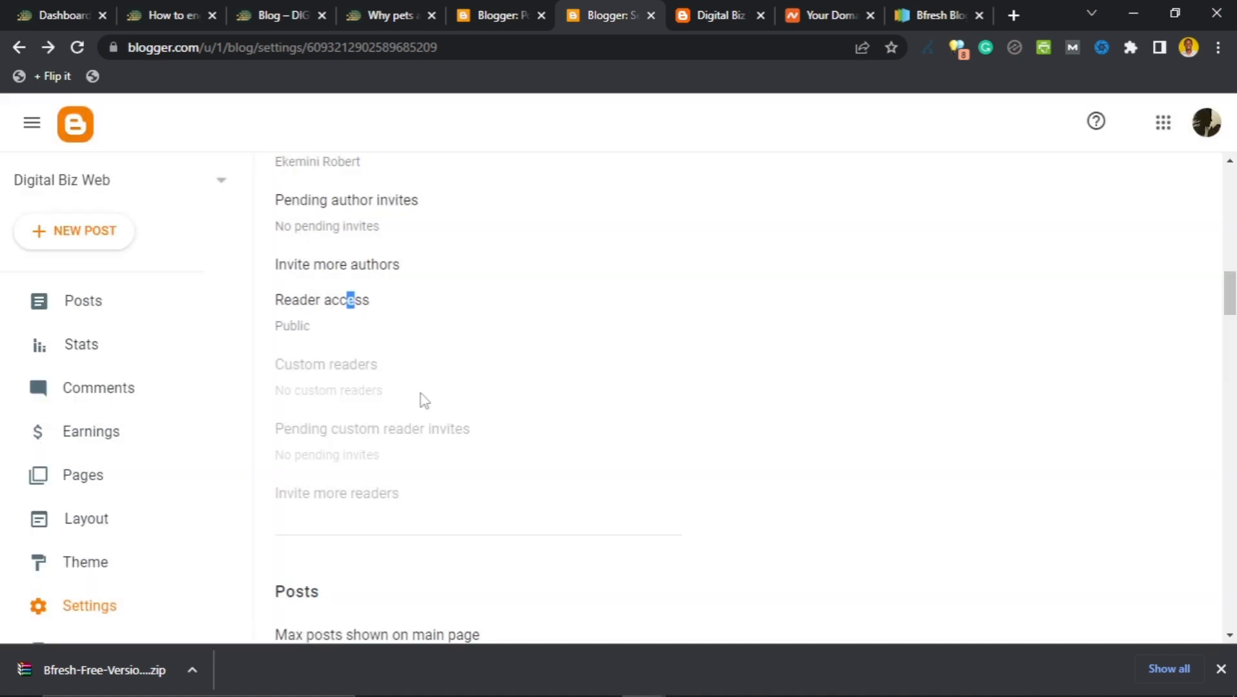
scroll(833, 394, down, 7)
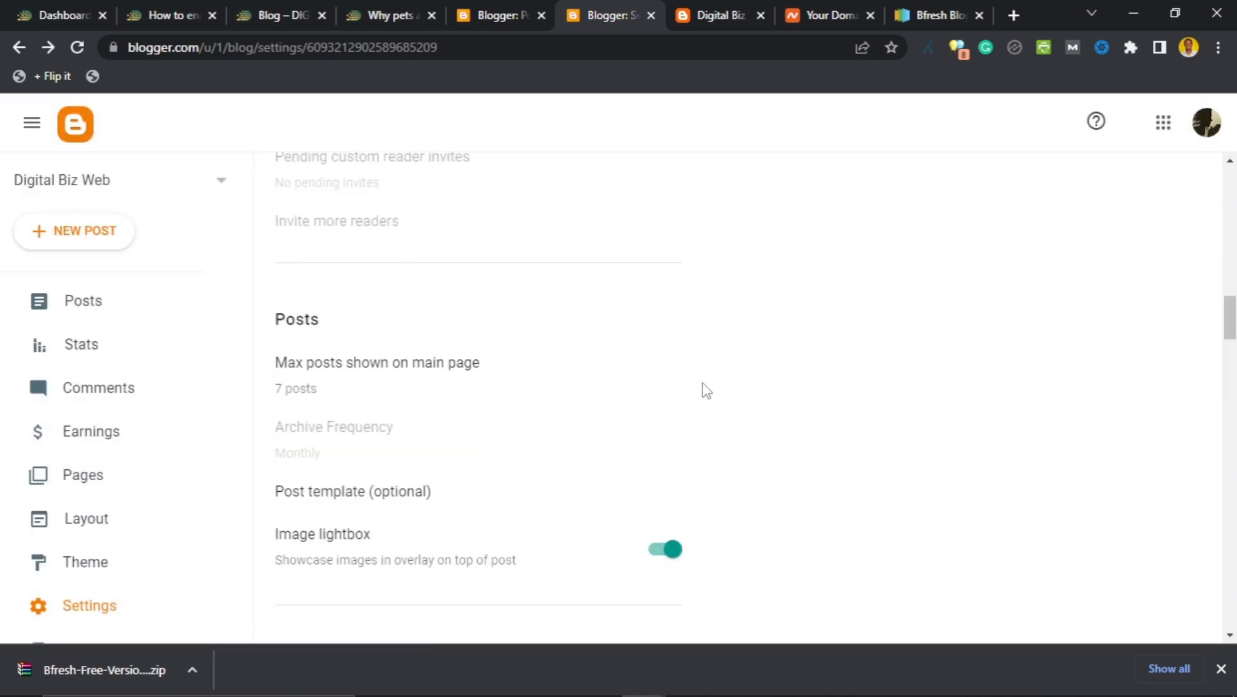
Browse the live Digital Biz Web homepage with its single 'How to Start a Website on Blogger' post.
scroll(310, 233, up, 1)
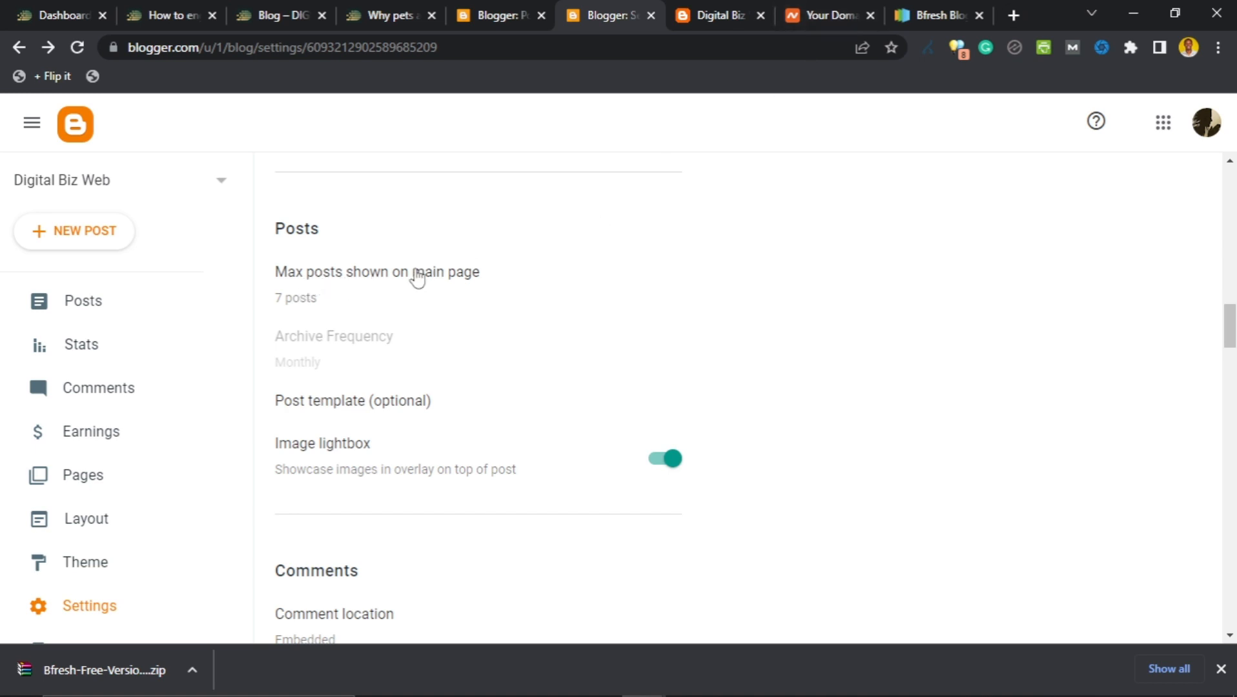
click(812, 14)
click(727, 8)
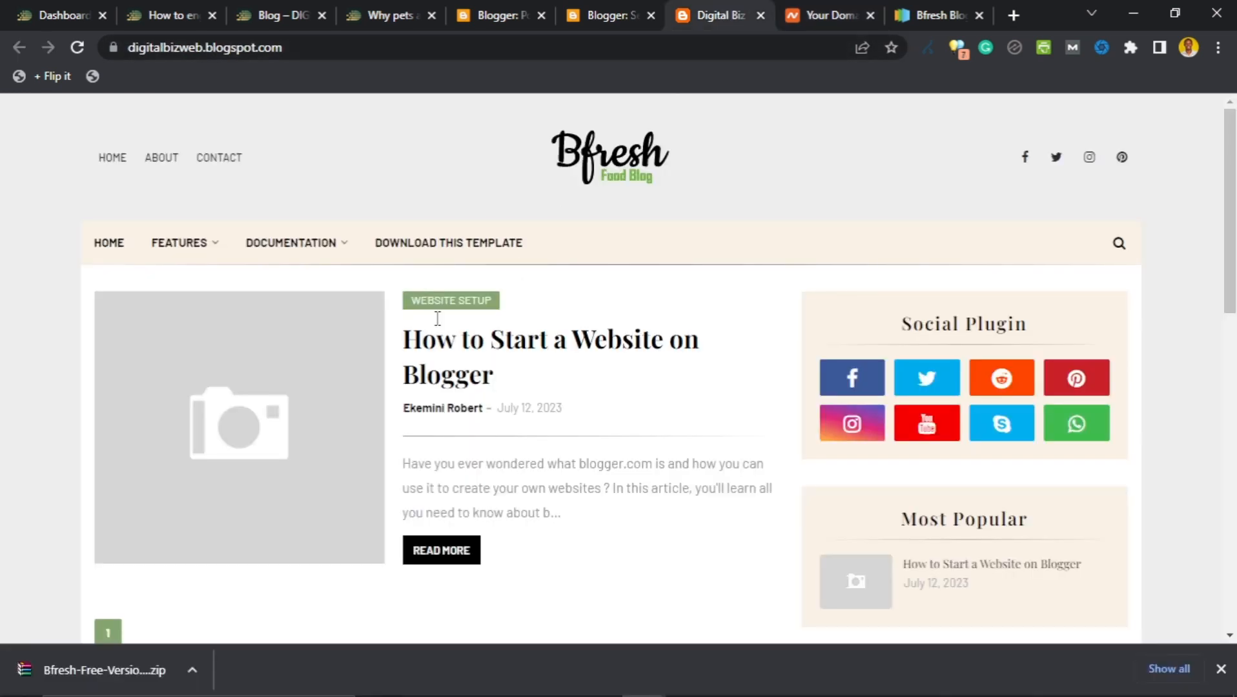
scroll(411, 362, down, 3)
scroll(406, 294, up, 3)
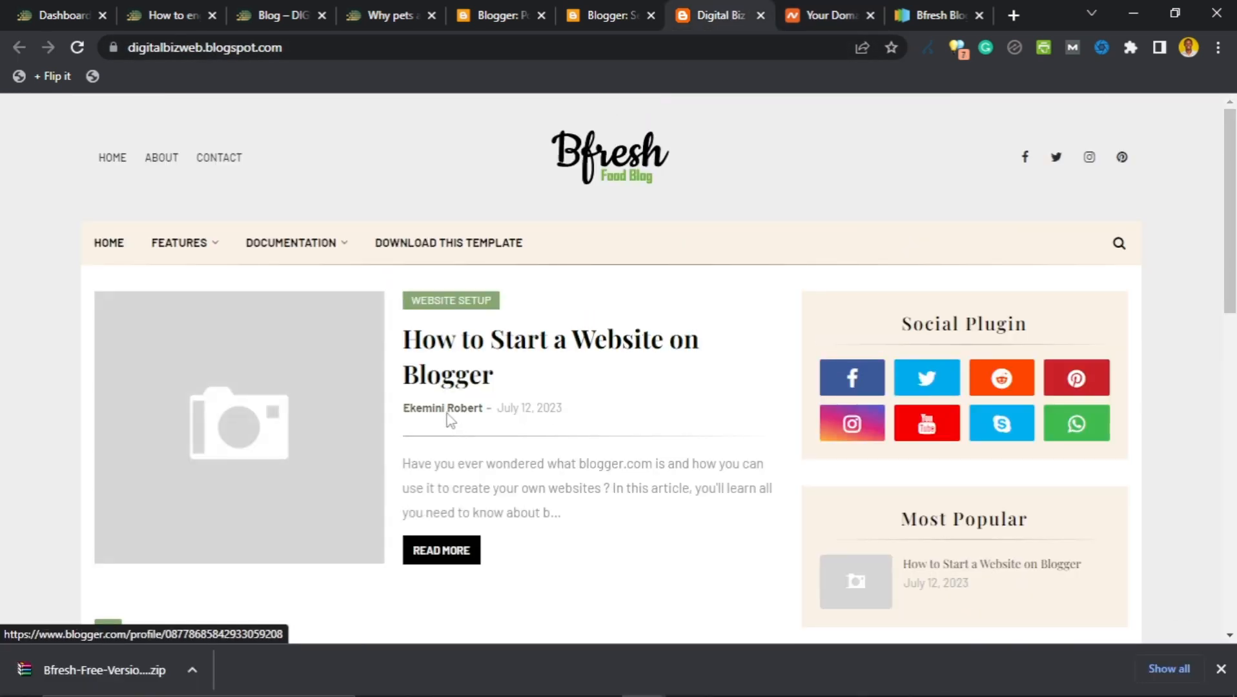
scroll(448, 419, down, 3)
scroll(521, 386, up, 3)
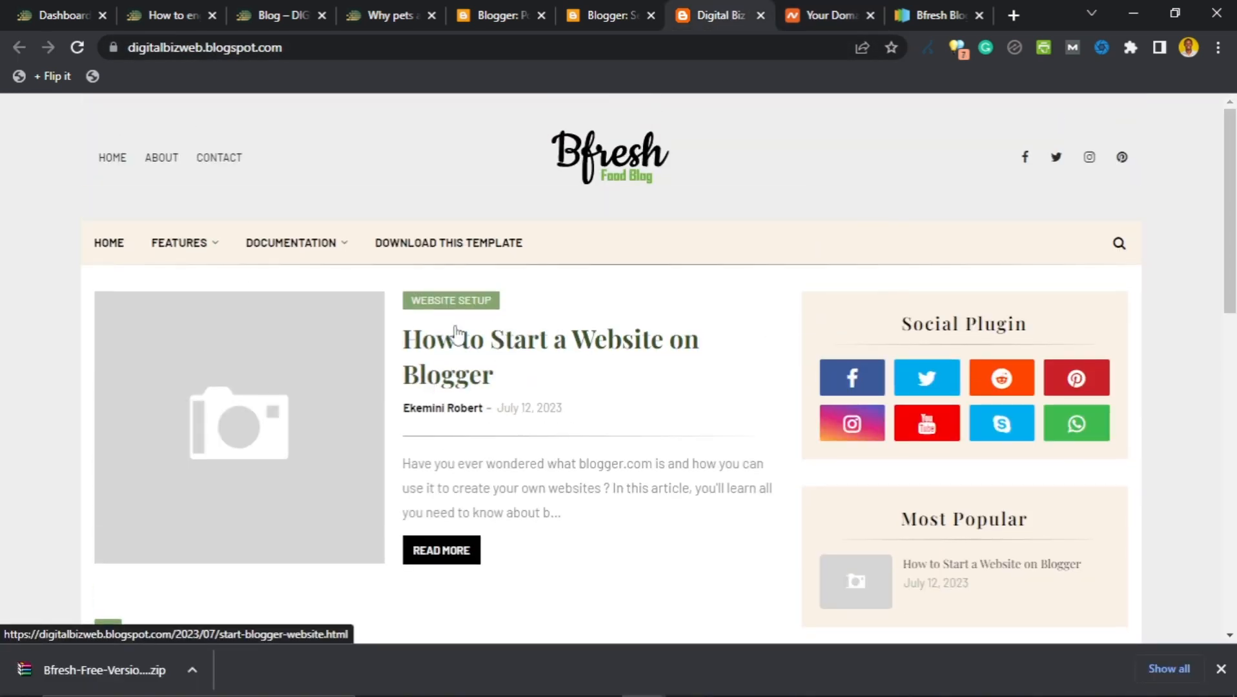
scroll(350, 359, down, 3)
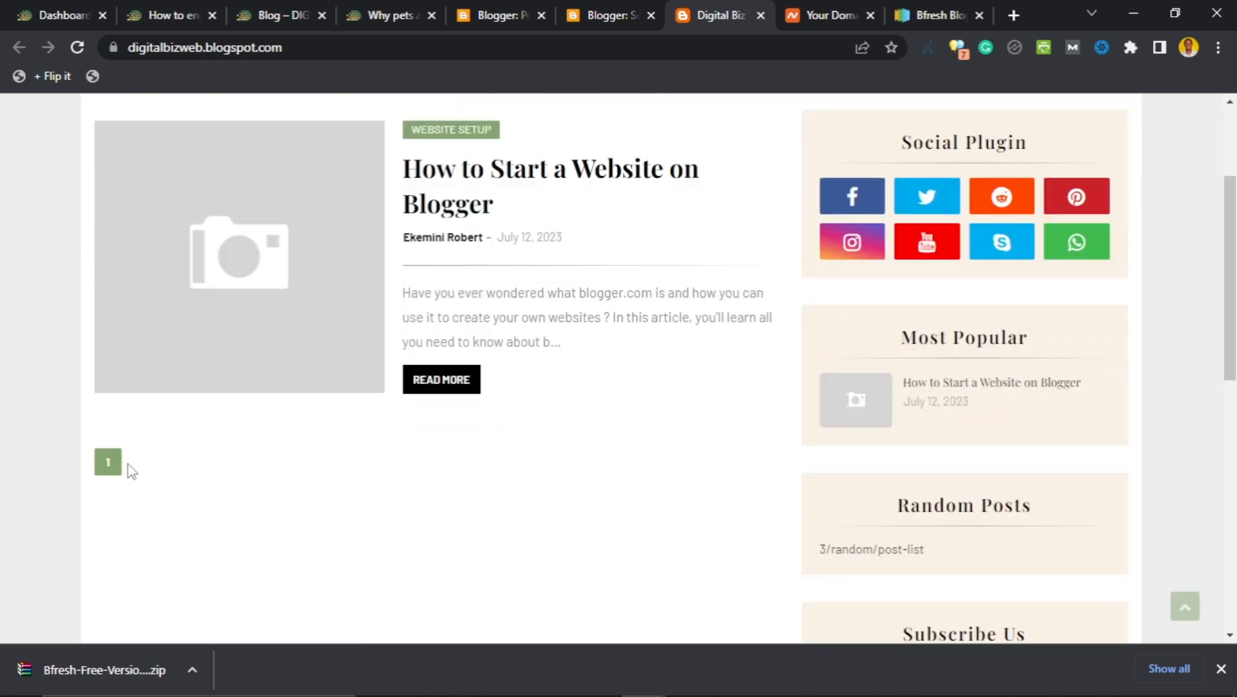
scroll(161, 452, up, 3)
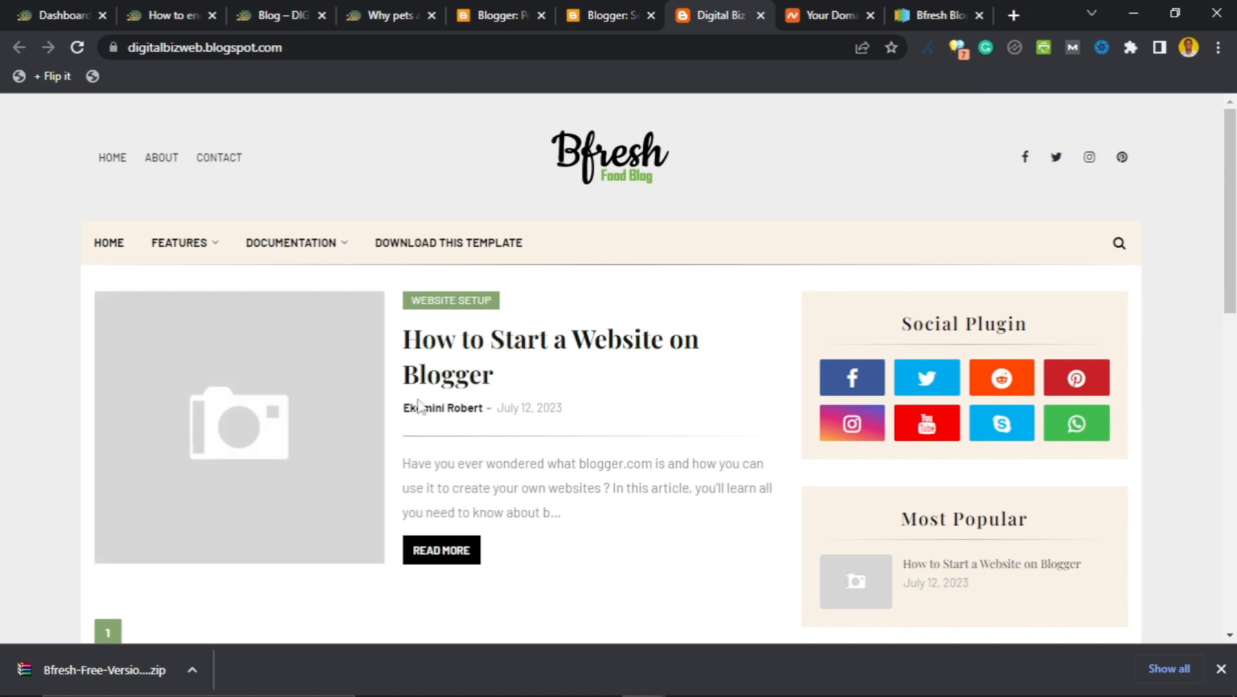
scroll(470, 363, down, 2)
click(610, 12)
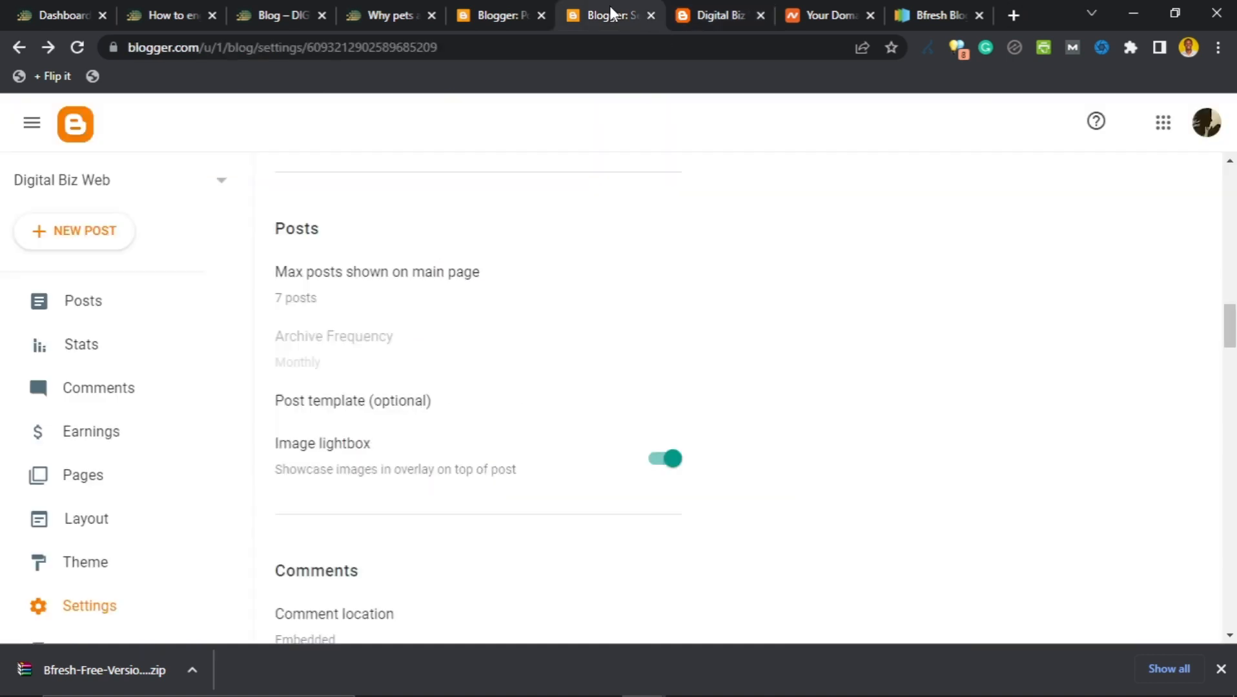
click(707, 13)
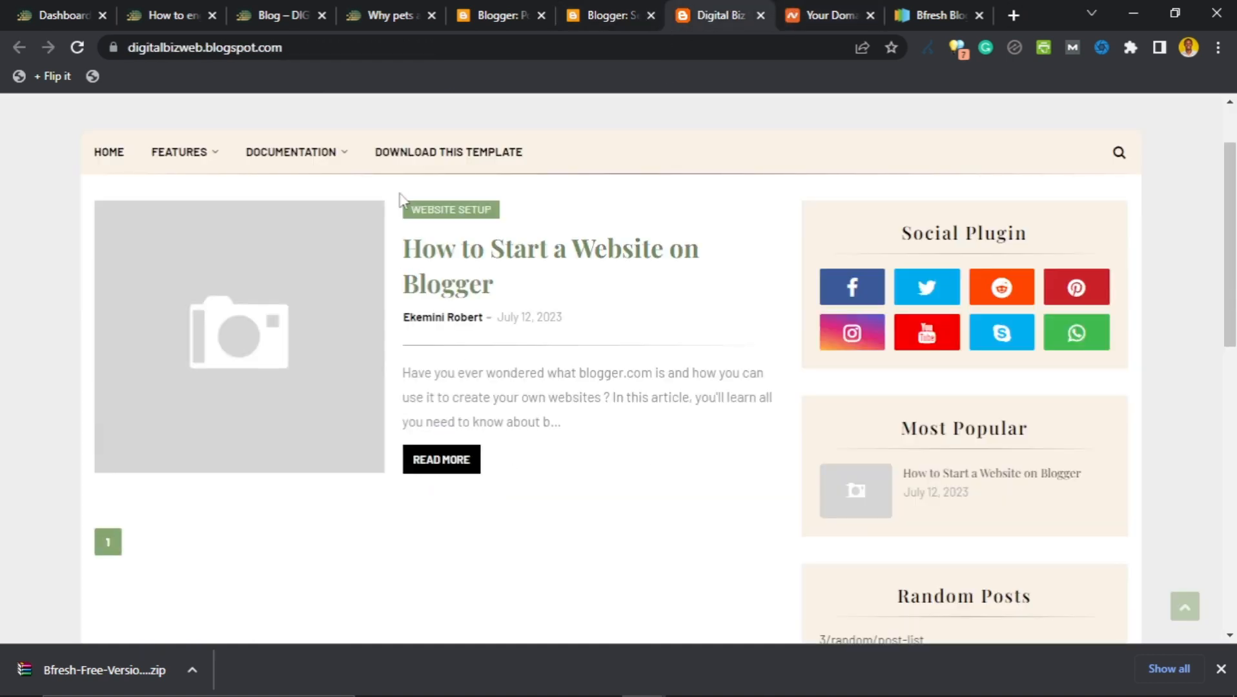
scroll(413, 267, down, 1)
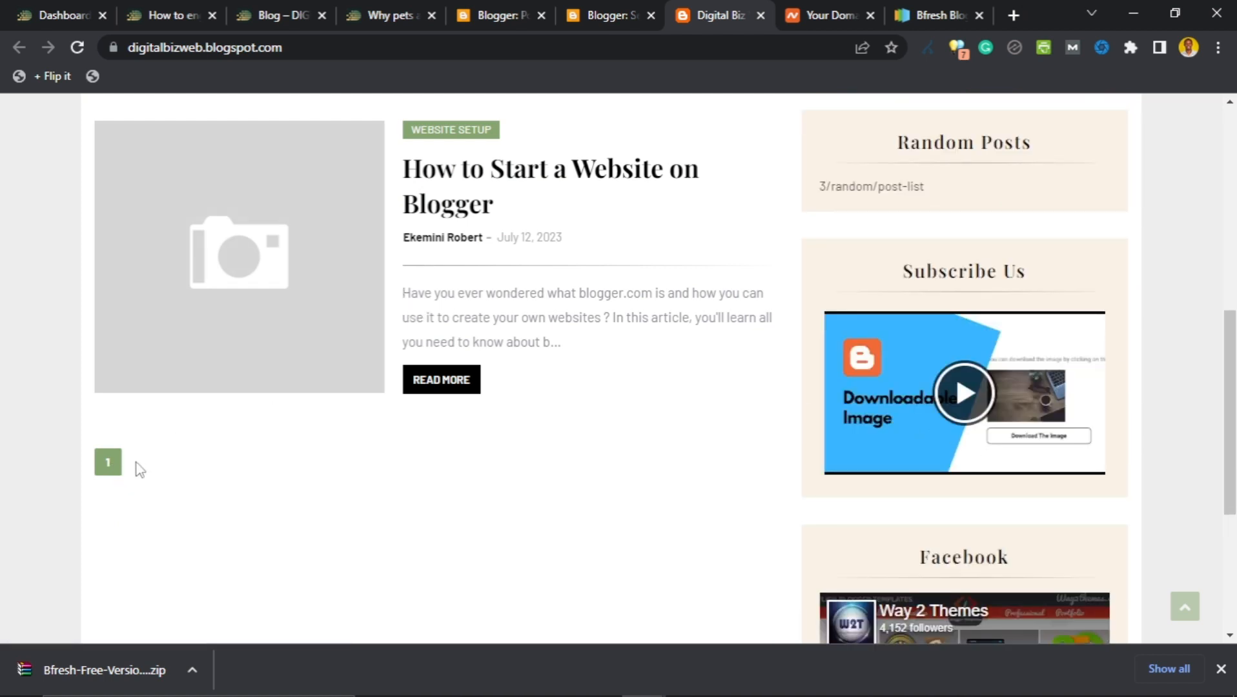
scroll(140, 472, down, 3)
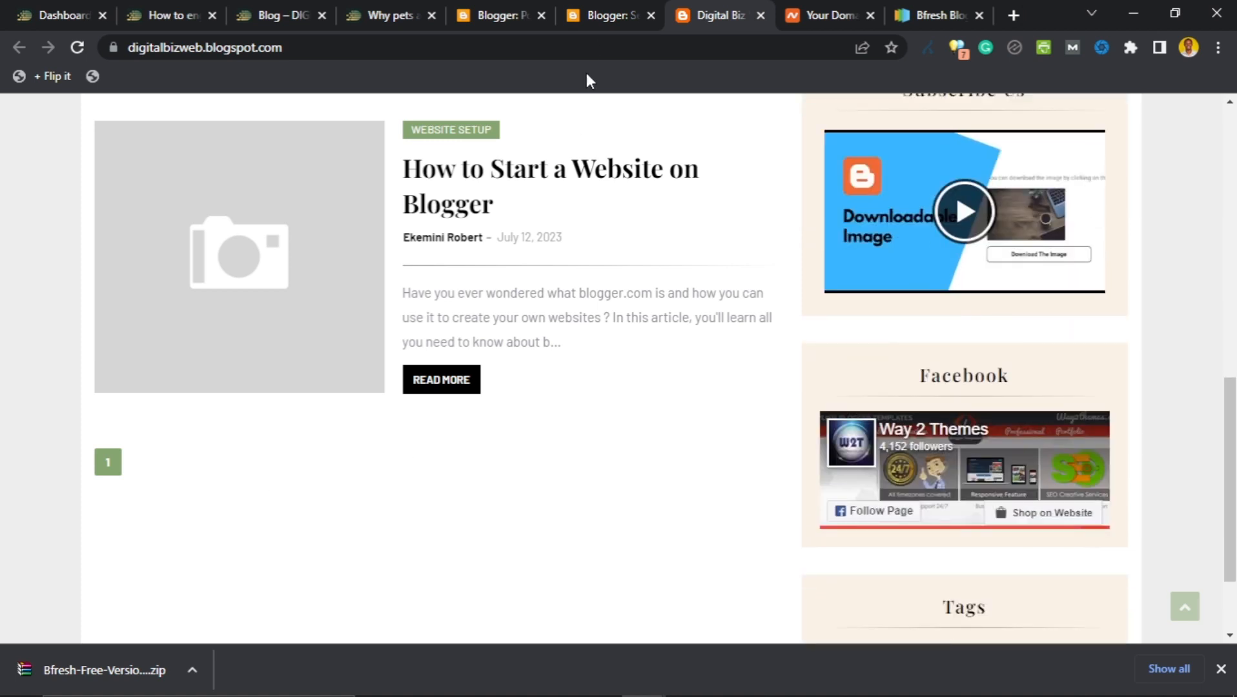
Set Who can comment? to Anyone (including anonymous) under Comments and save.
click(605, 15)
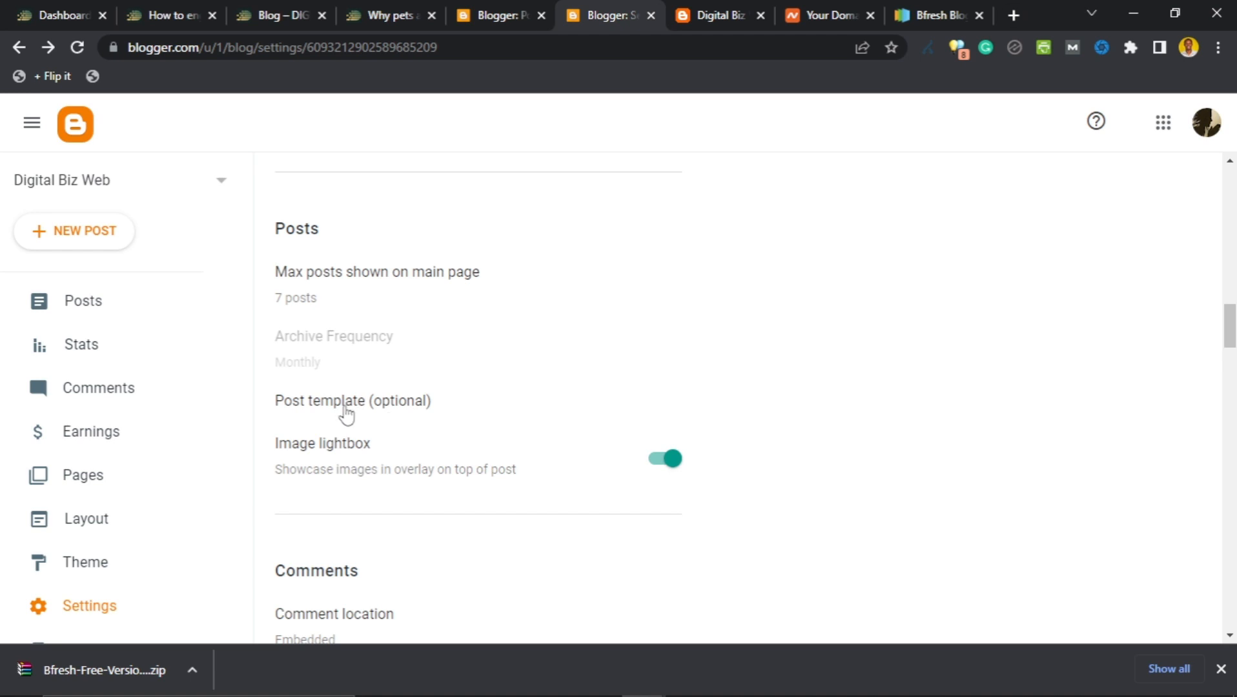
scroll(344, 413, down, 1)
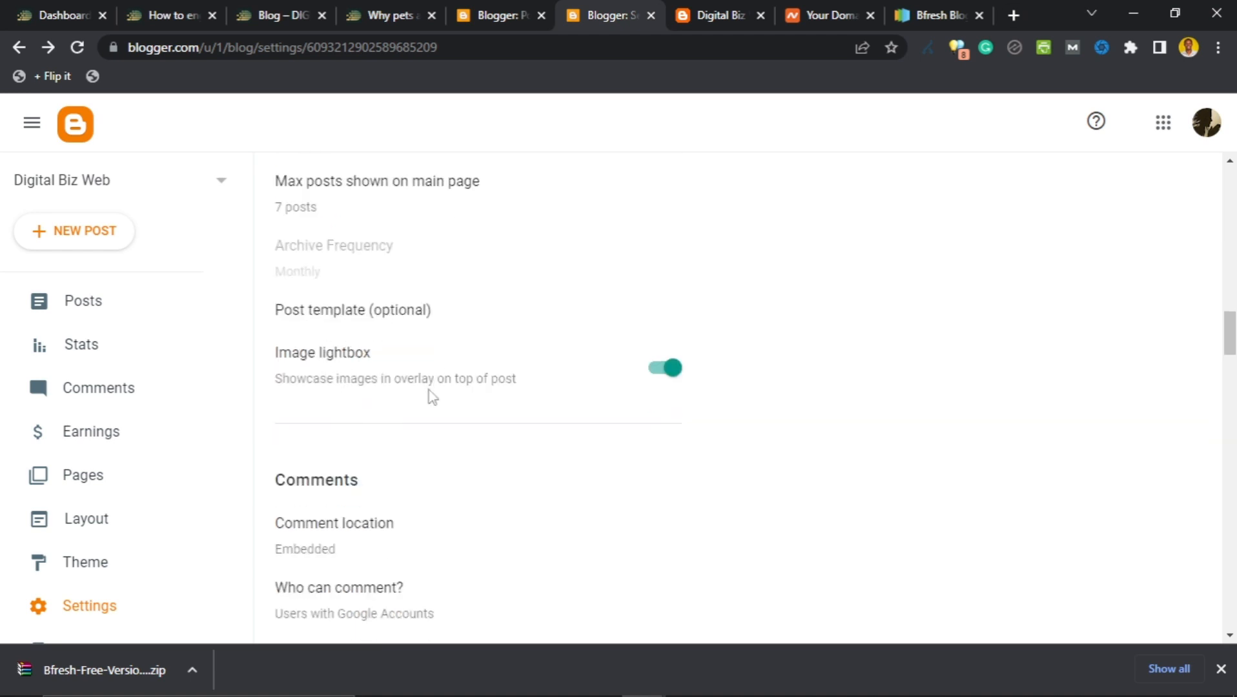
scroll(433, 309, down, 1)
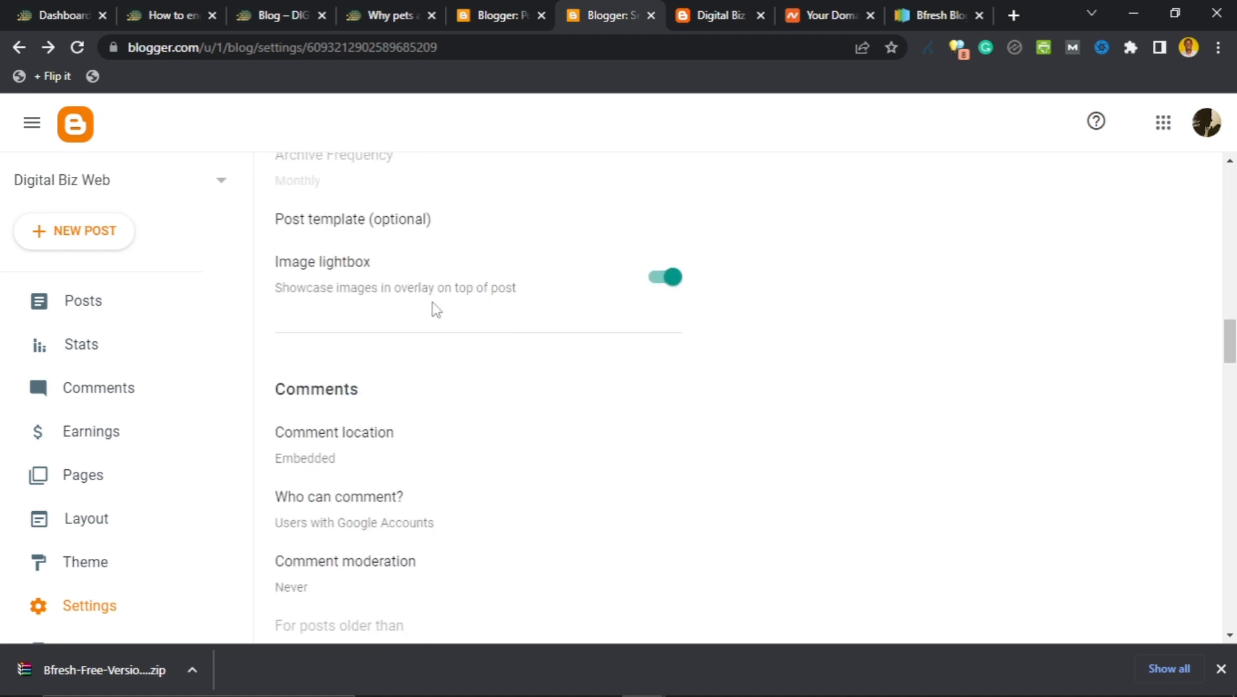
scroll(387, 288, down, 1)
scroll(452, 284, down, 1)
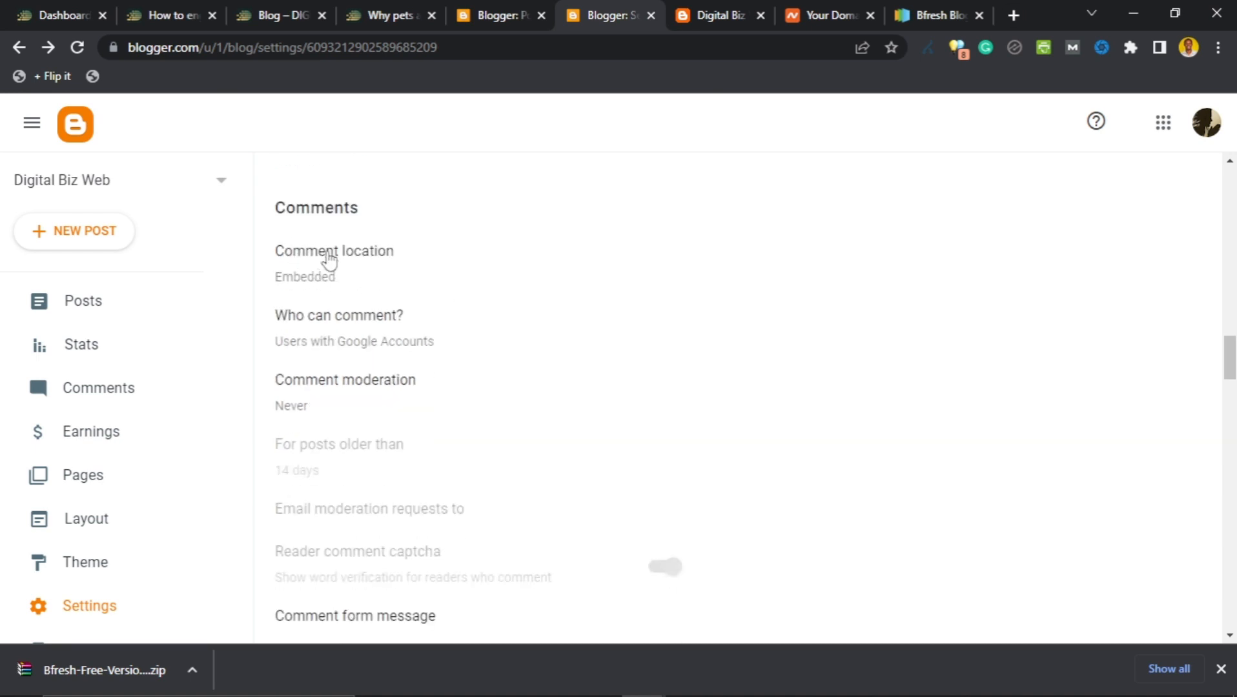
click(332, 322)
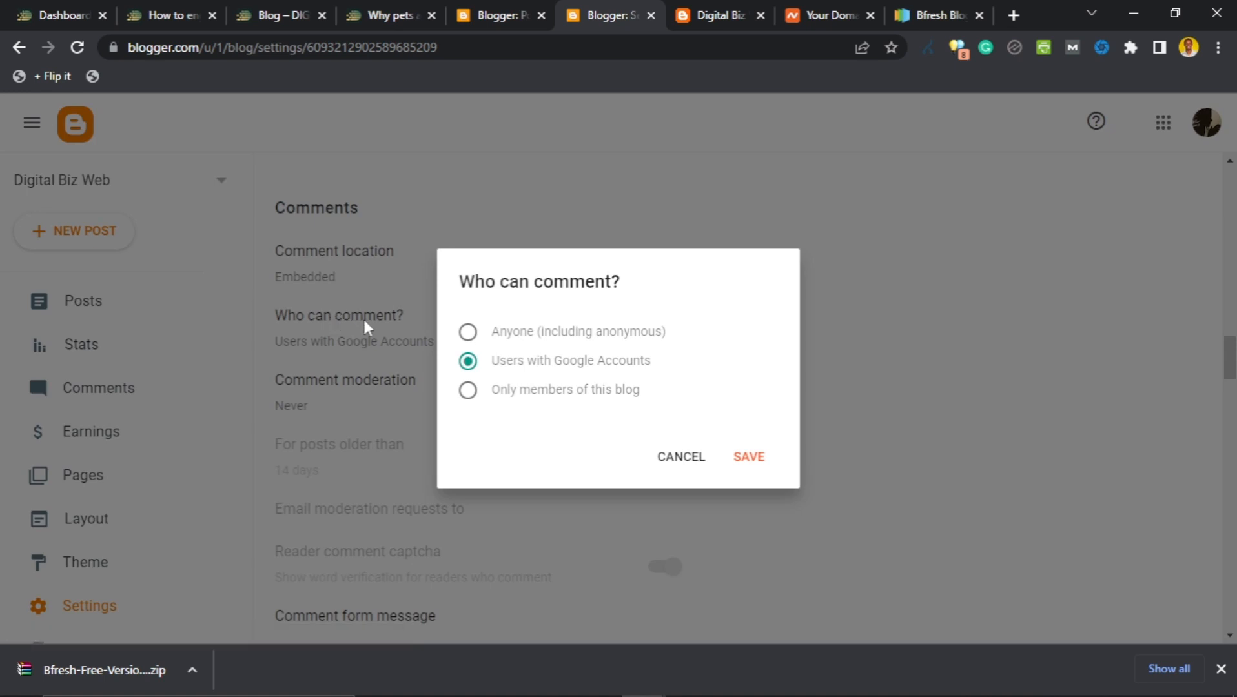
click(469, 333)
click(466, 333)
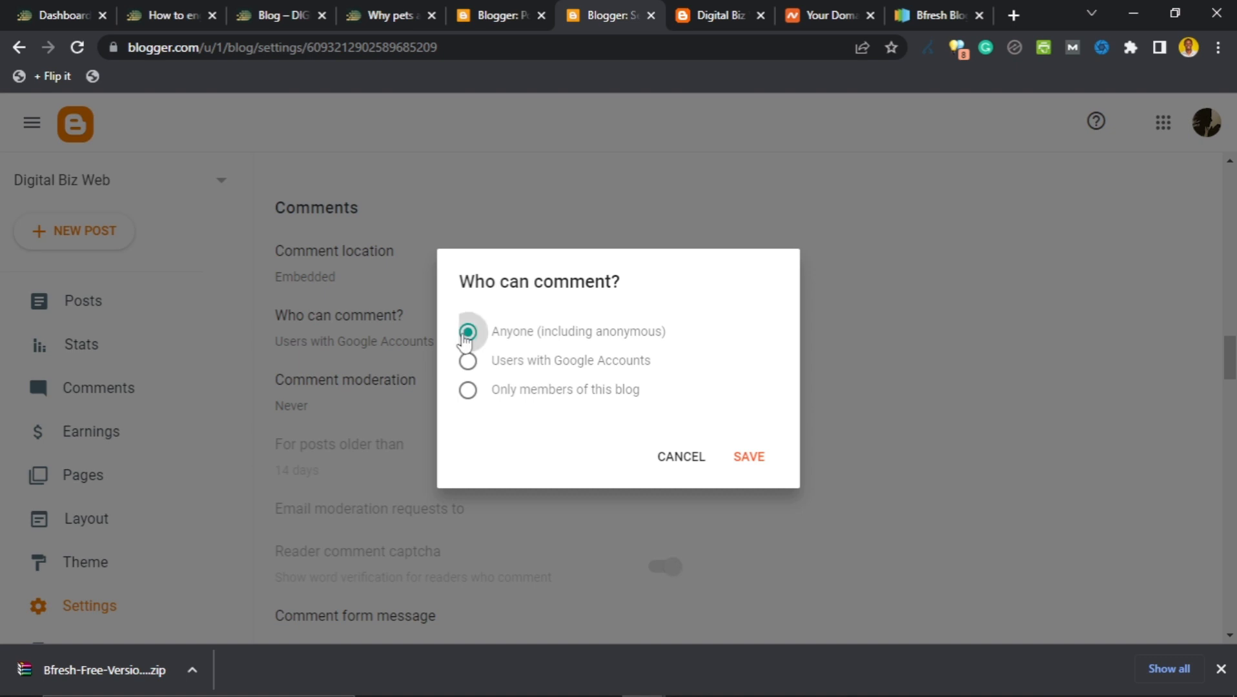
click(747, 458)
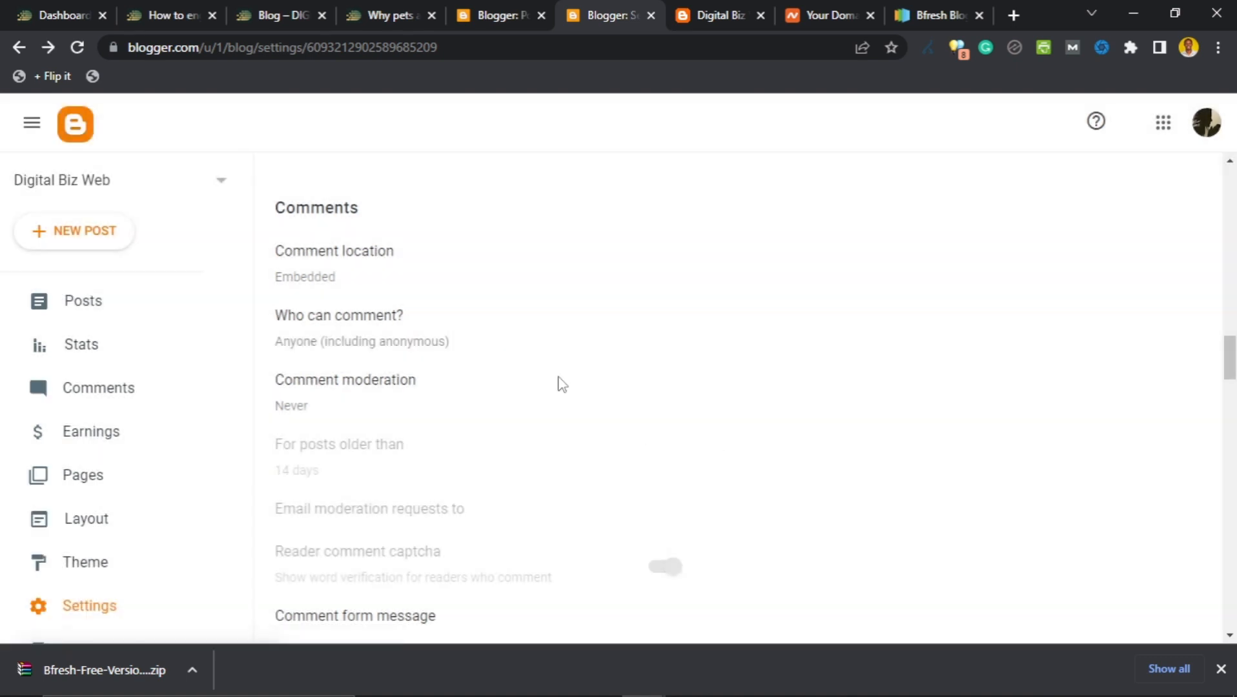
Open the 'How to Start a Website on Blogger' post in the private window.
mouse_move(649, 679)
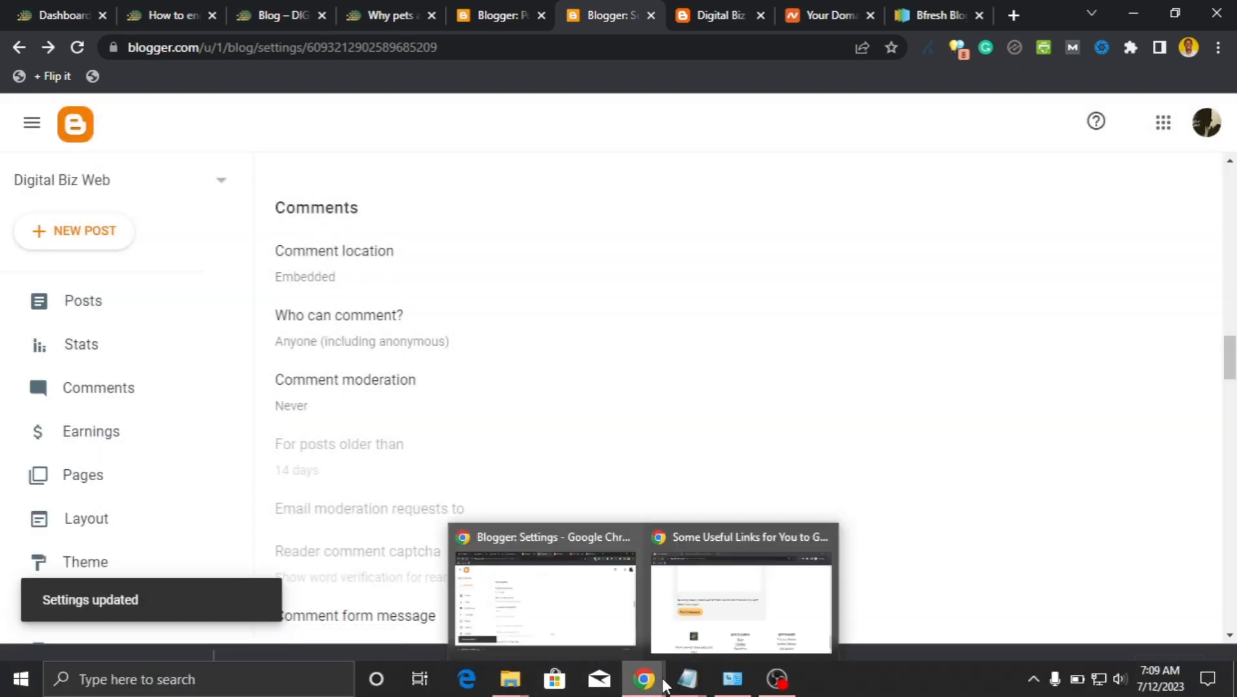
click(732, 620)
scroll(467, 349, up, 5)
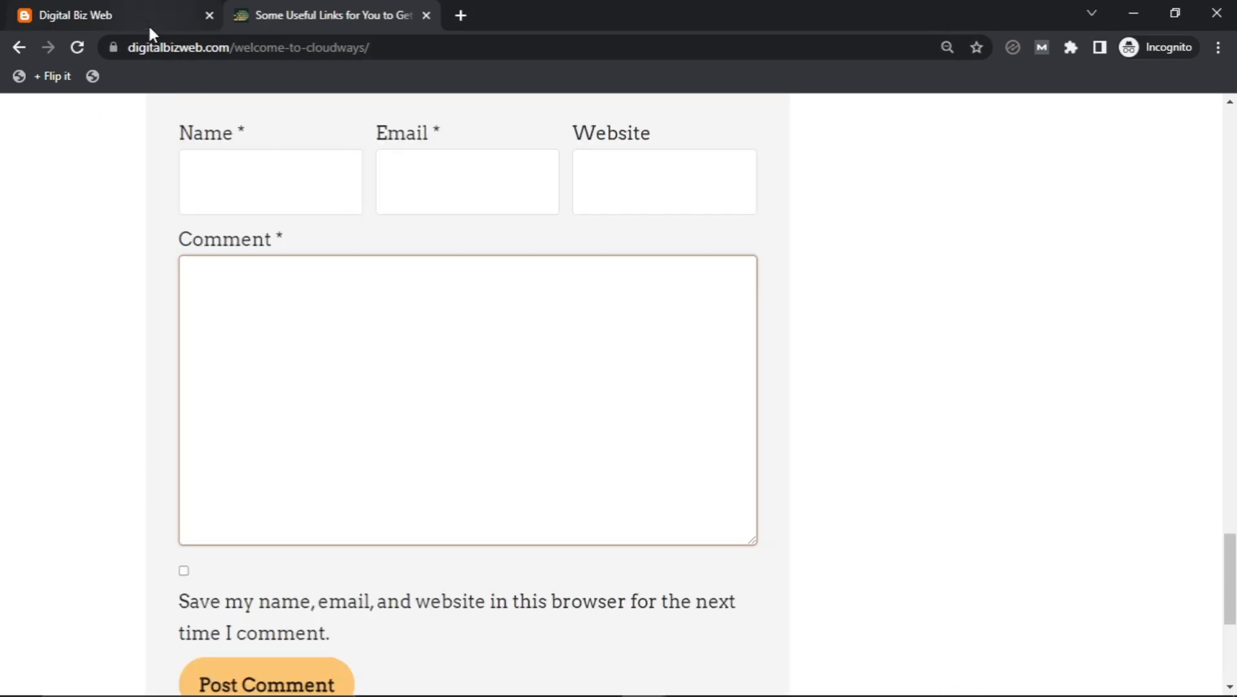
click(149, 26)
scroll(381, 295, down, 1)
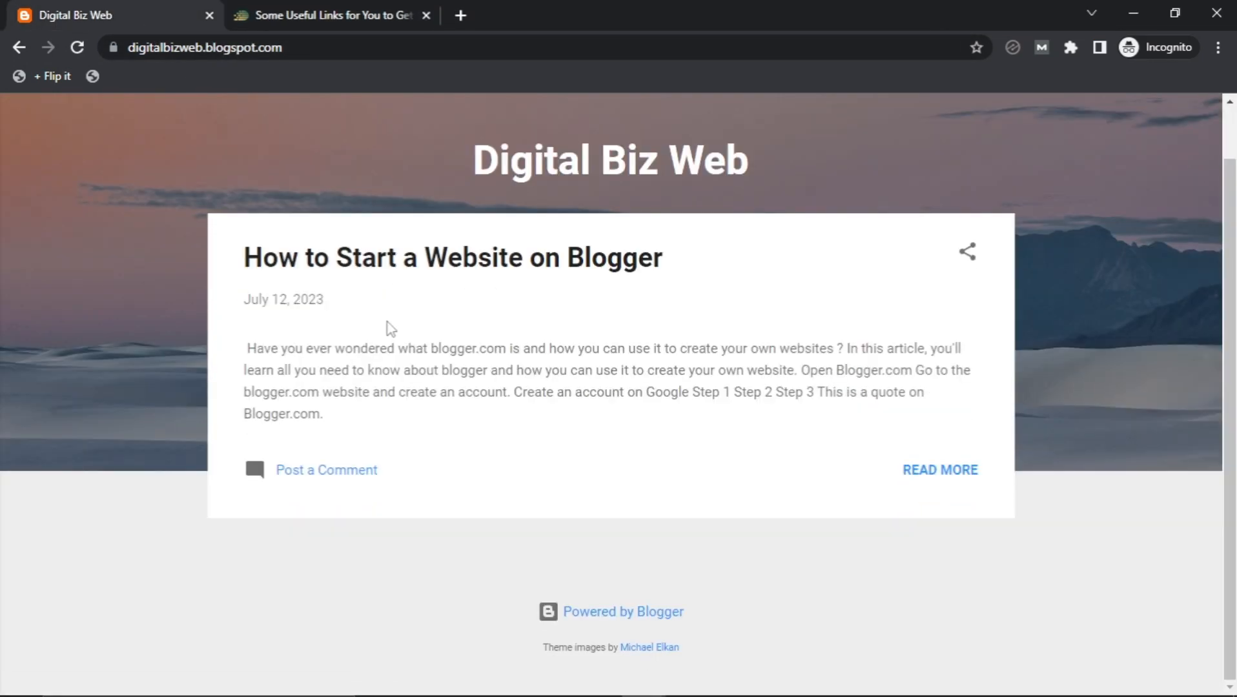
click(432, 274)
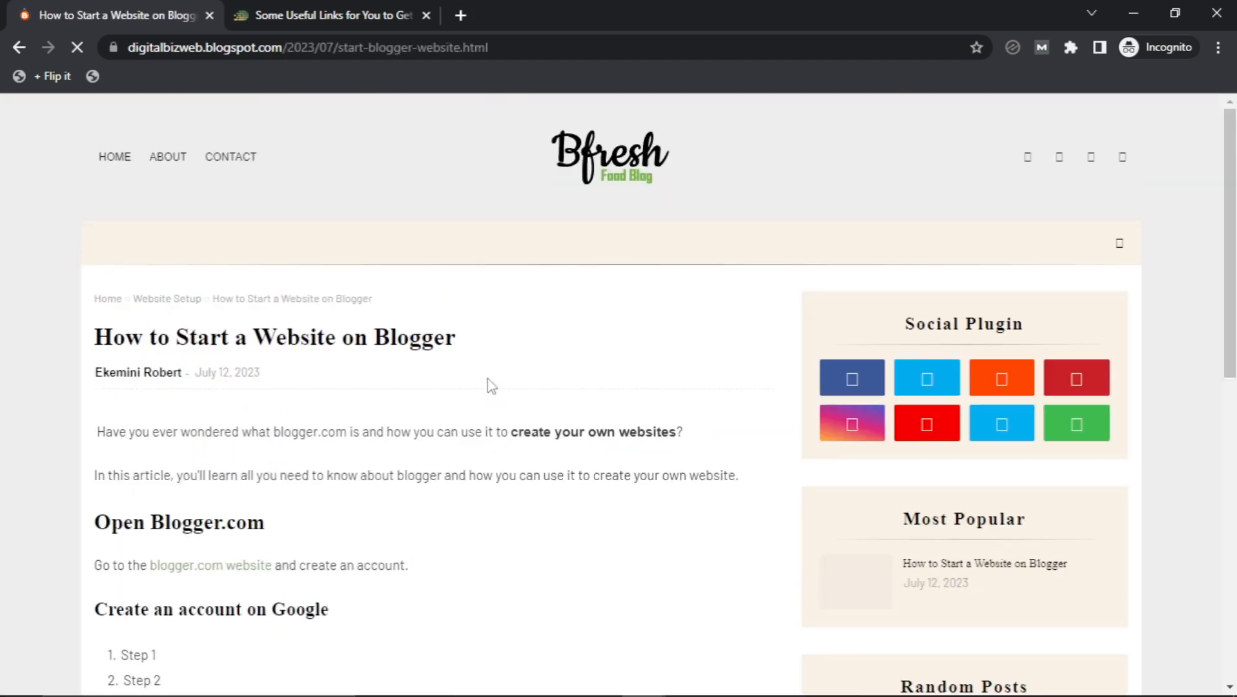
Expand the comment form at the bottom of the post.
scroll(490, 388, down, 6)
scroll(492, 394, down, 3)
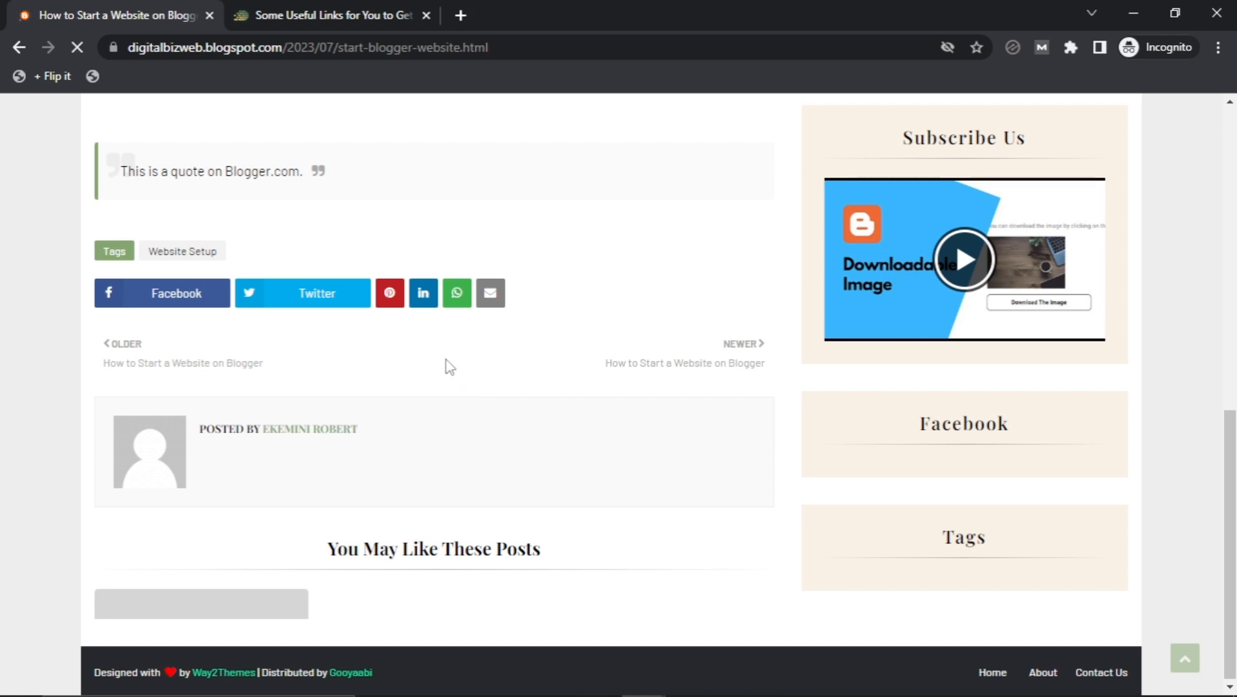
scroll(452, 367, down, 7)
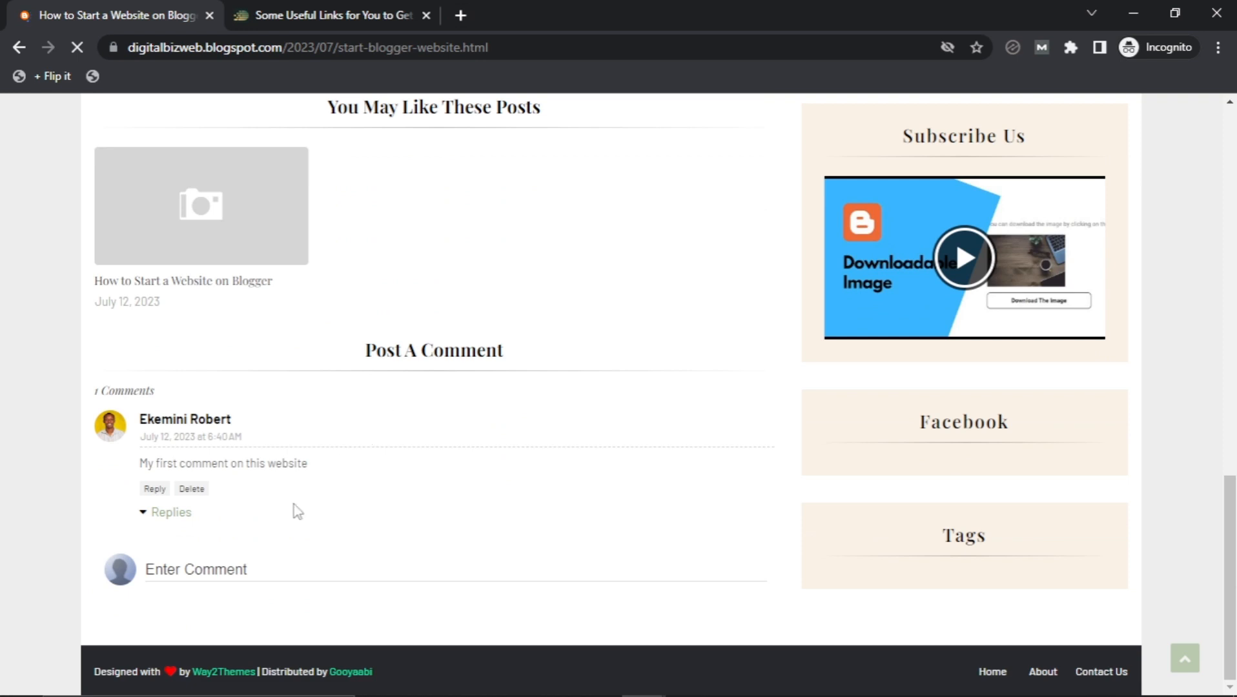
click(232, 569)
scroll(265, 507, down, 2)
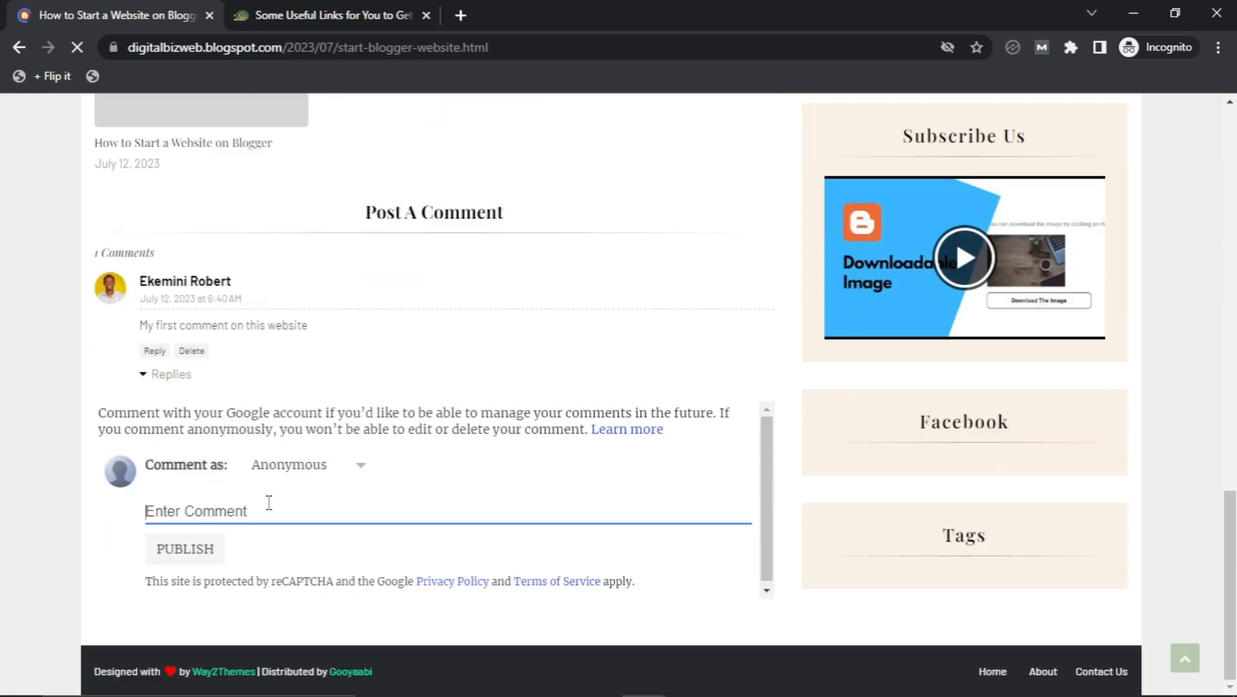
Browse the Comment as profile choices, leaving Anonymous selected.
click(352, 468)
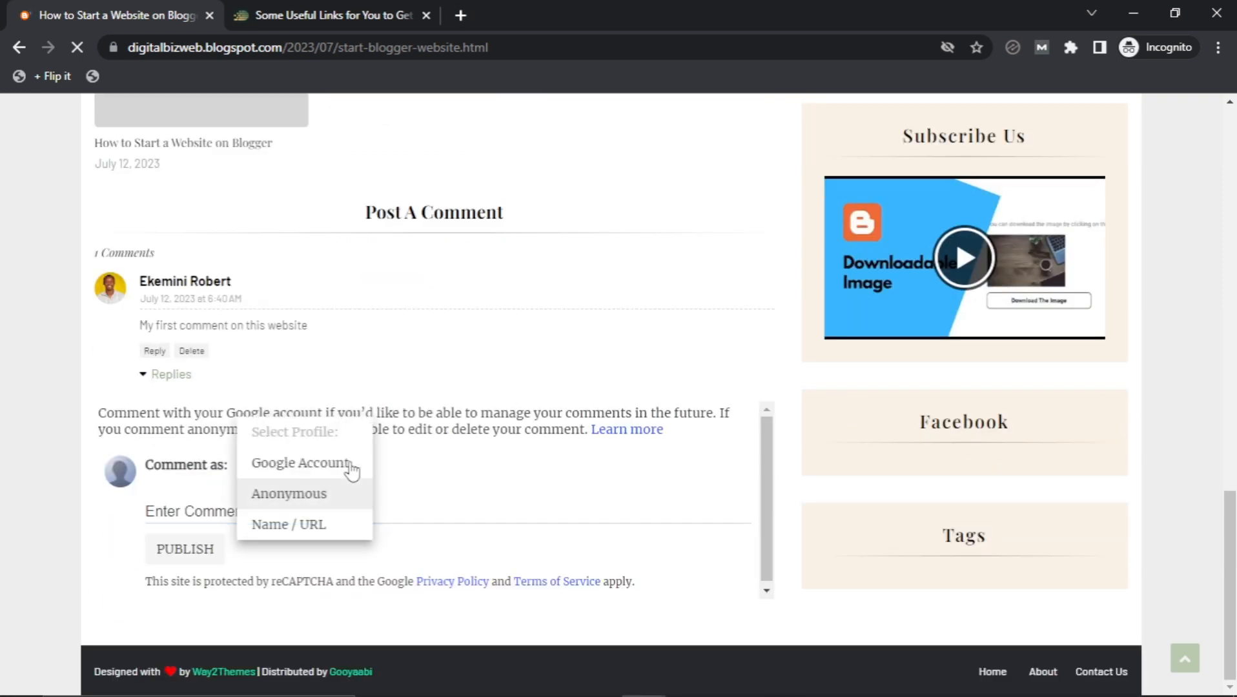
click(447, 405)
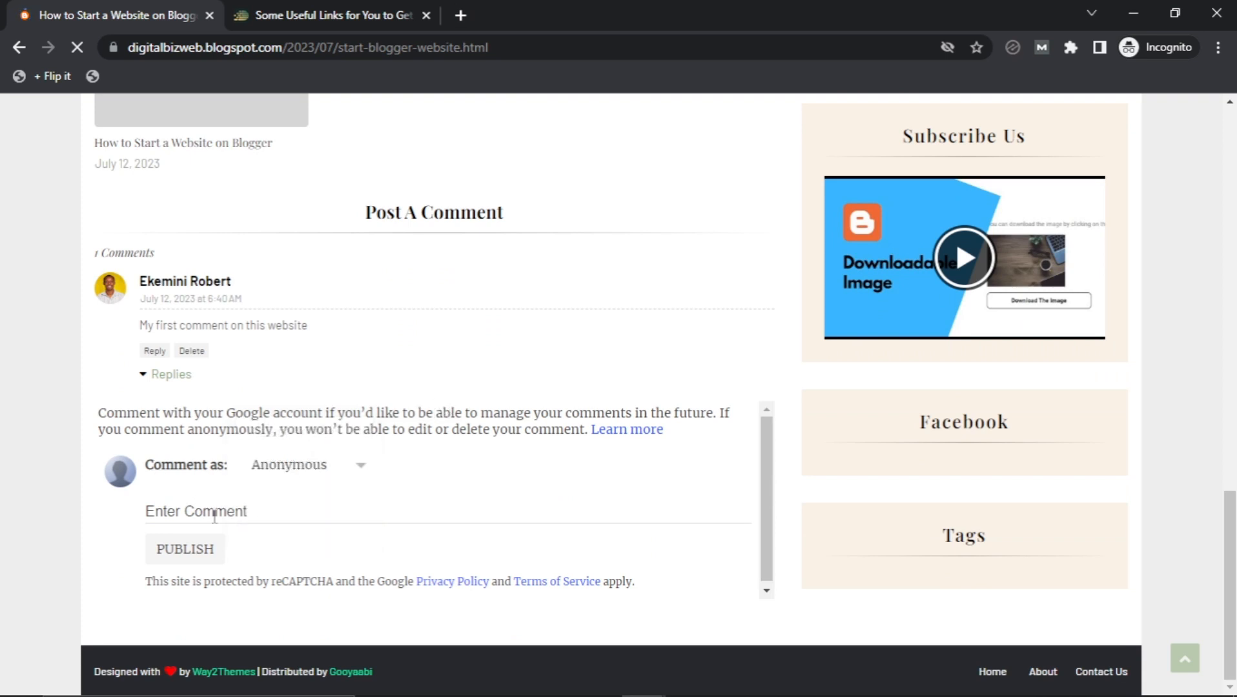
click(215, 515)
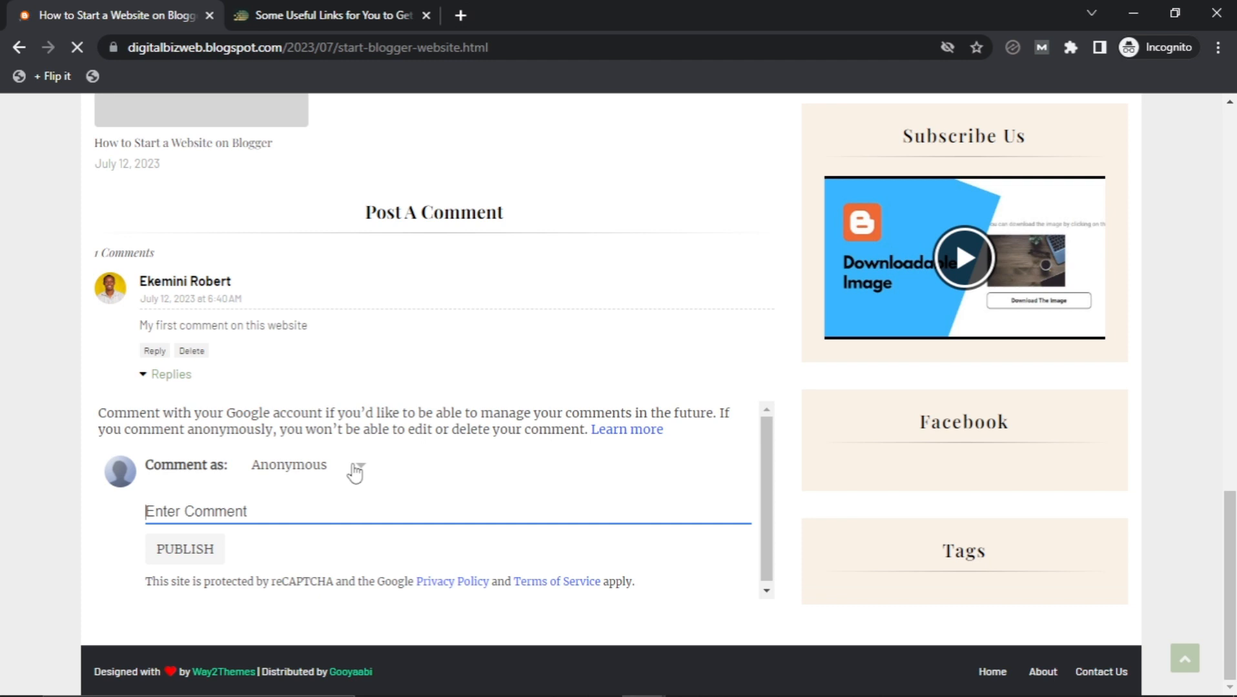
click(358, 468)
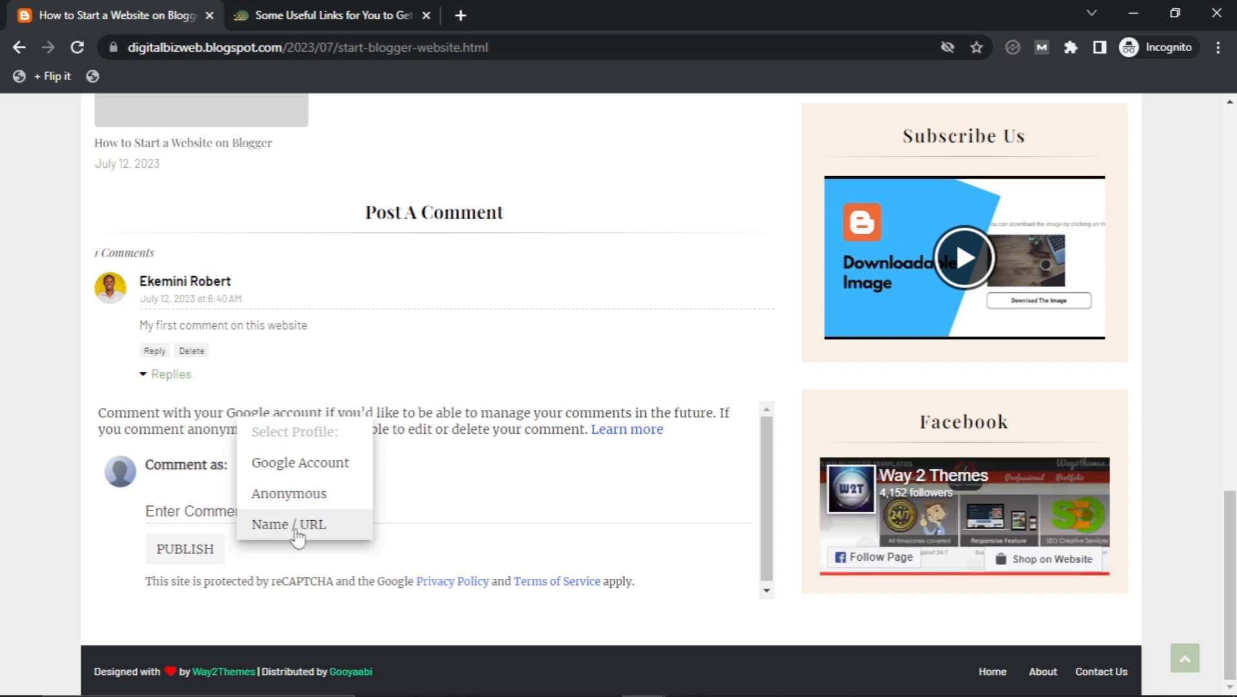
click(484, 517)
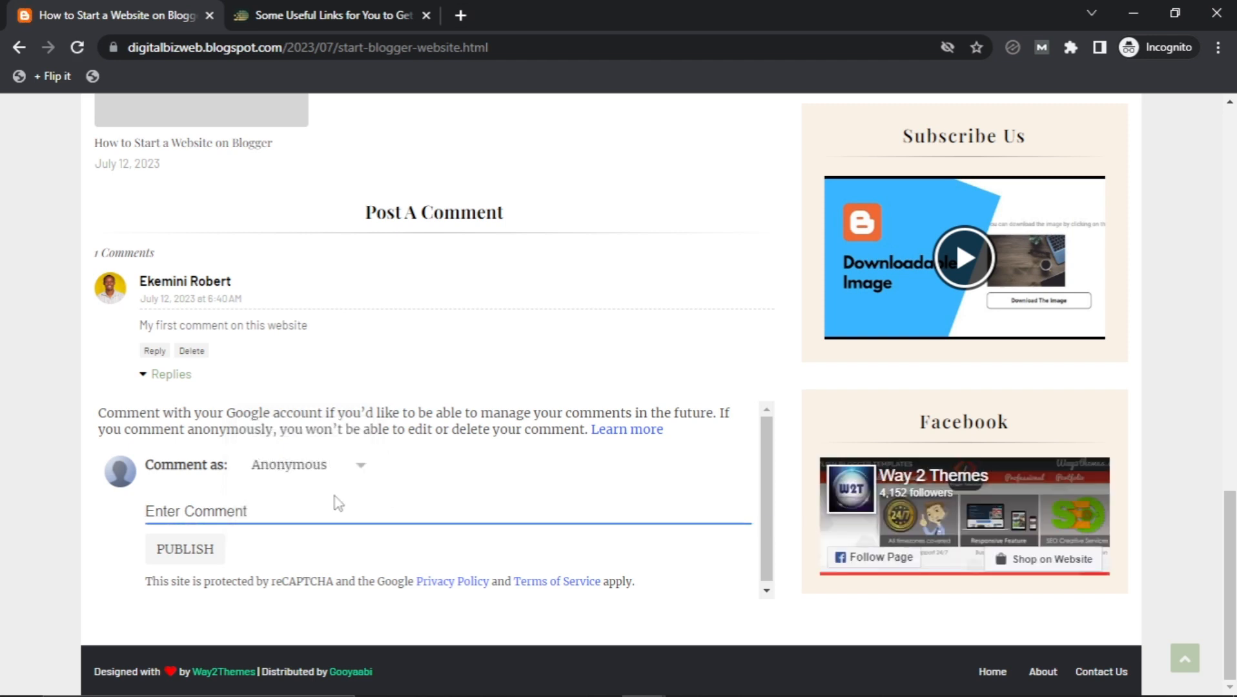
click(316, 473)
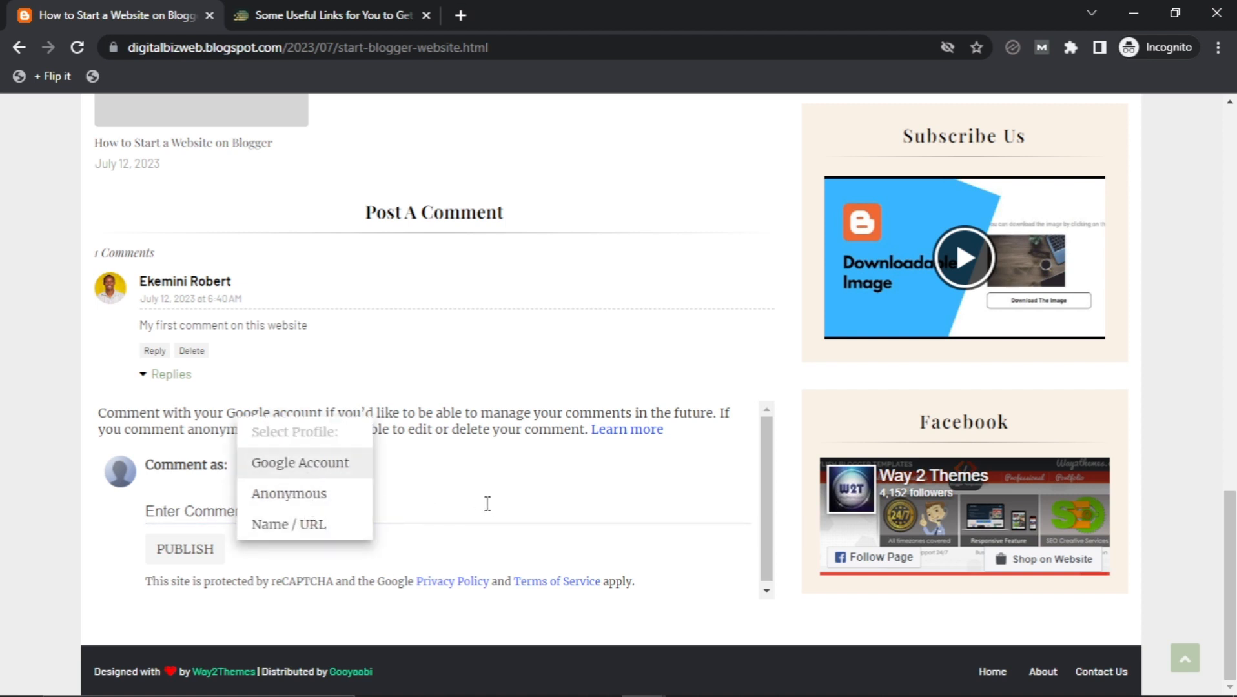
click(285, 504)
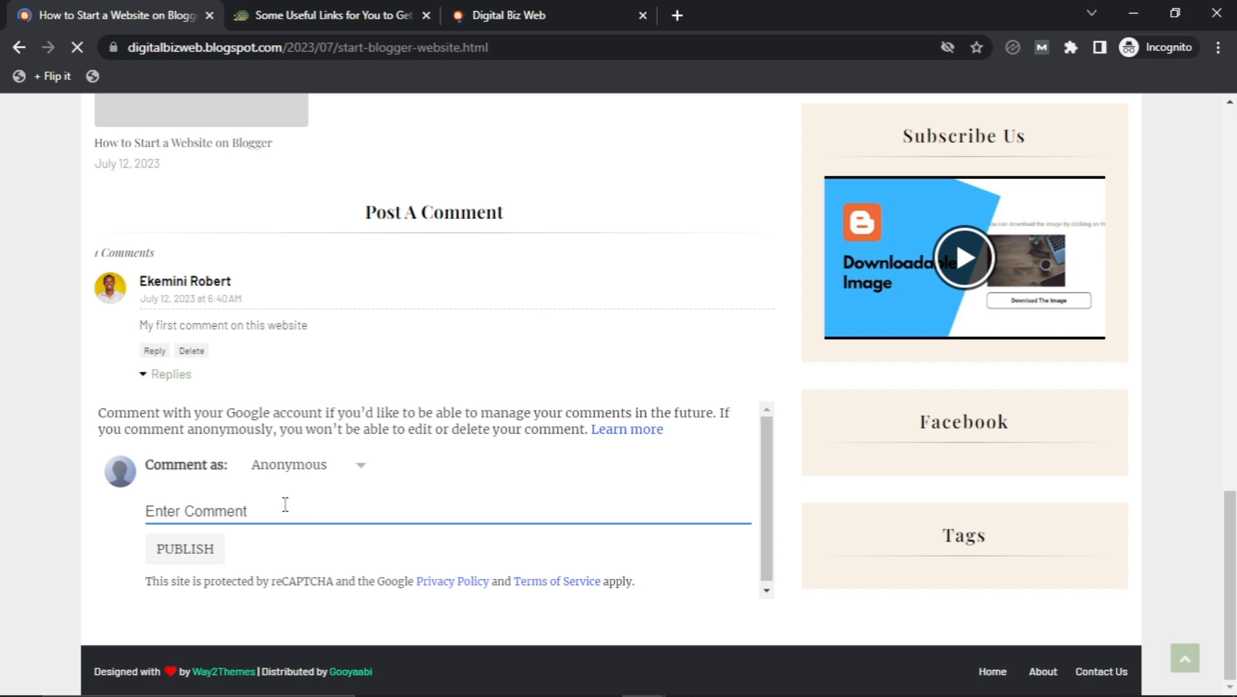
click(353, 470)
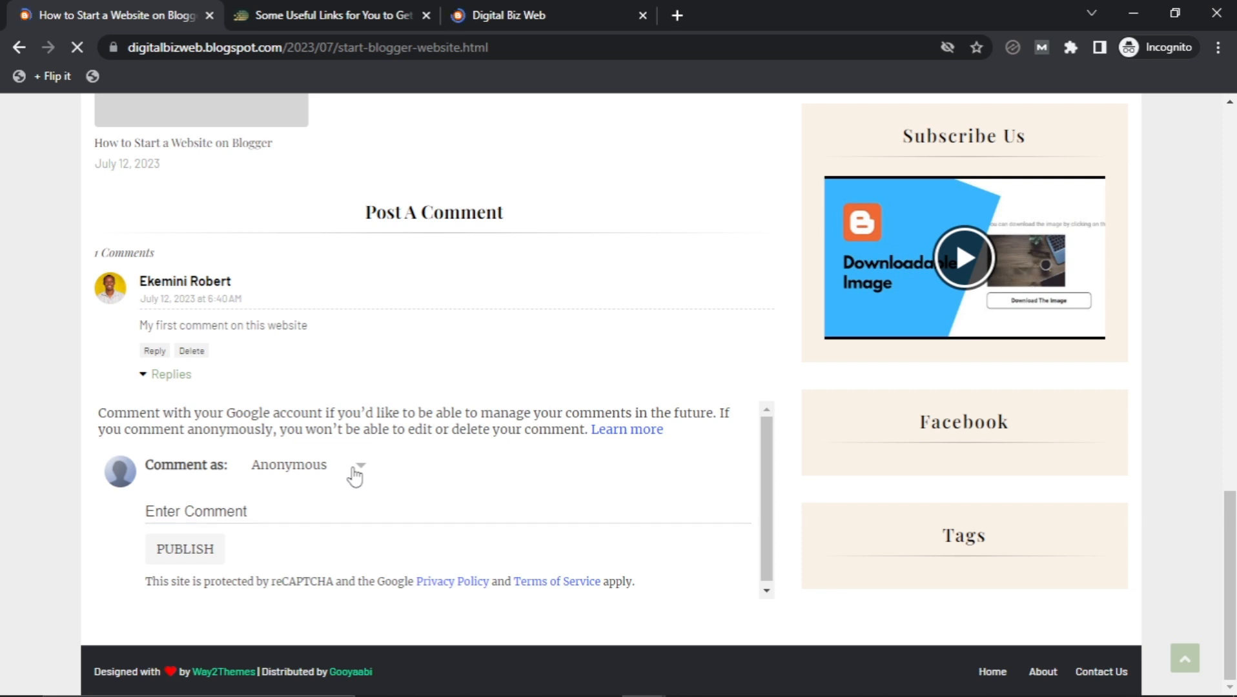
click(352, 472)
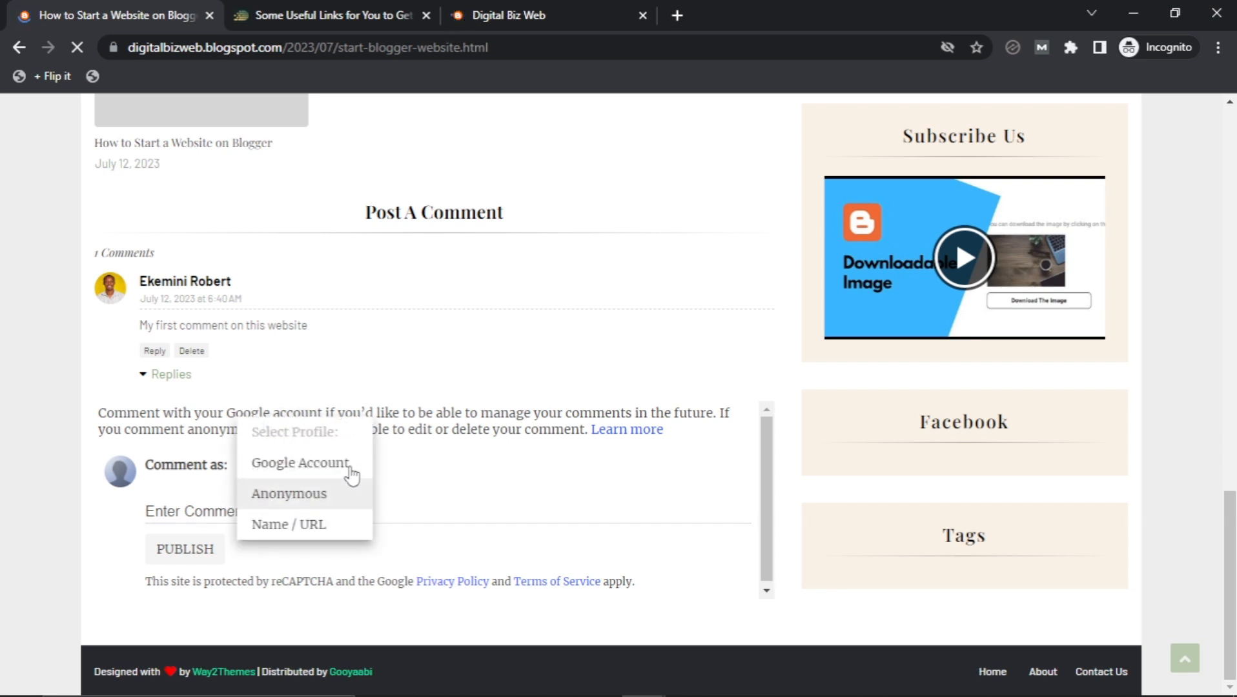
click(323, 496)
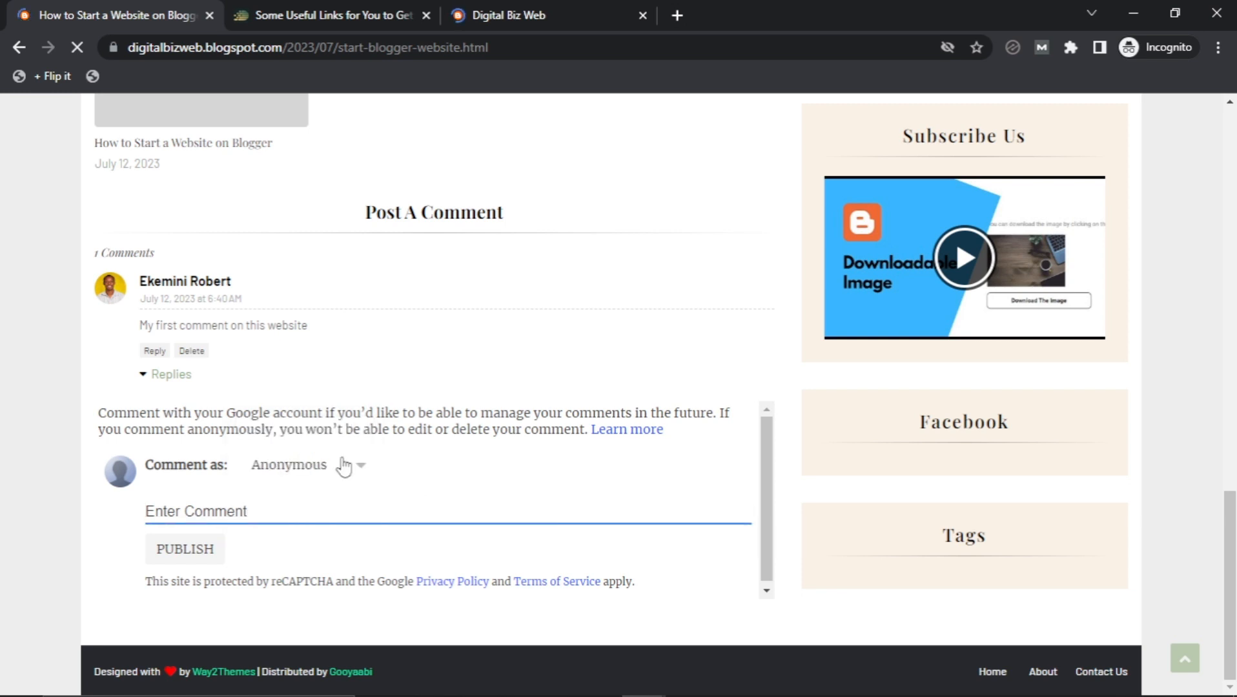
Switch the commenter profile to Name / URL with the autofilled name.
click(347, 465)
click(298, 526)
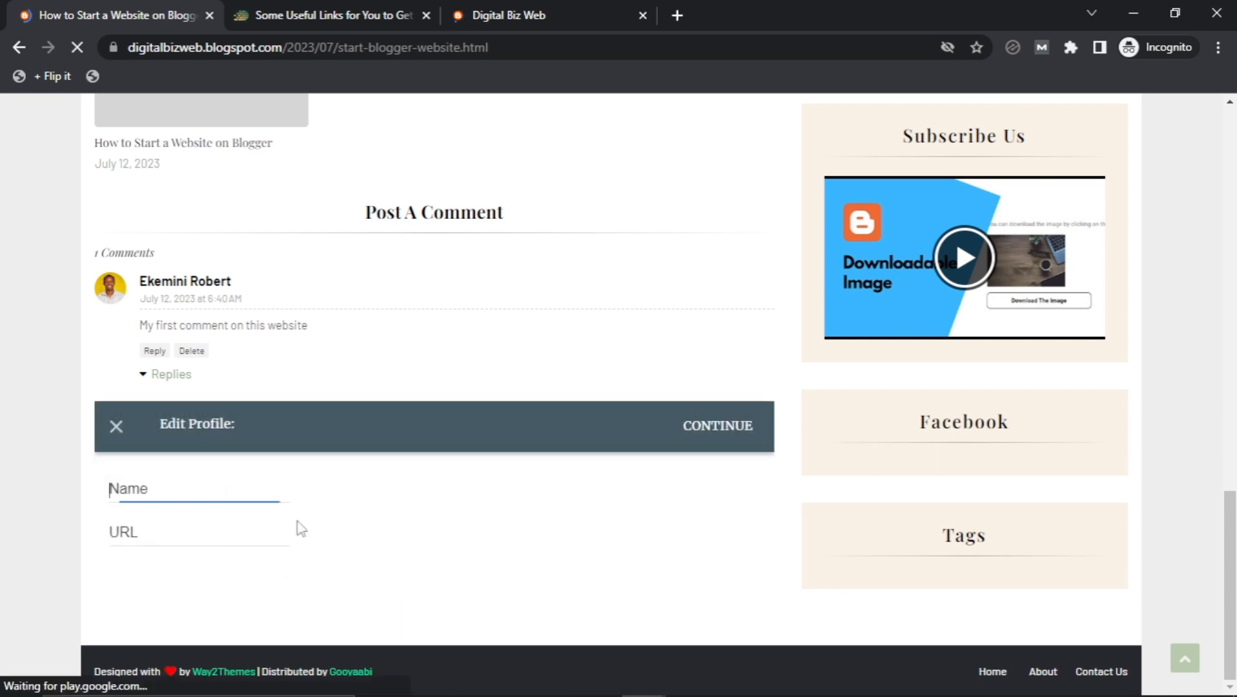
click(203, 485)
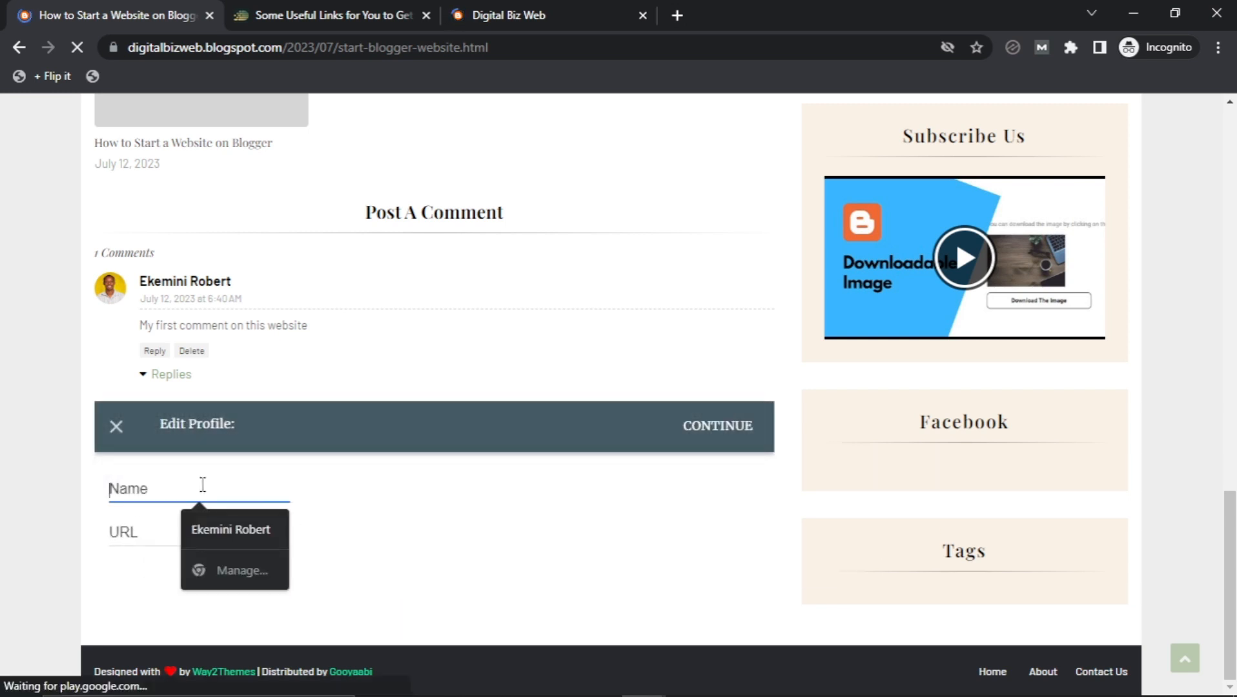
click(200, 524)
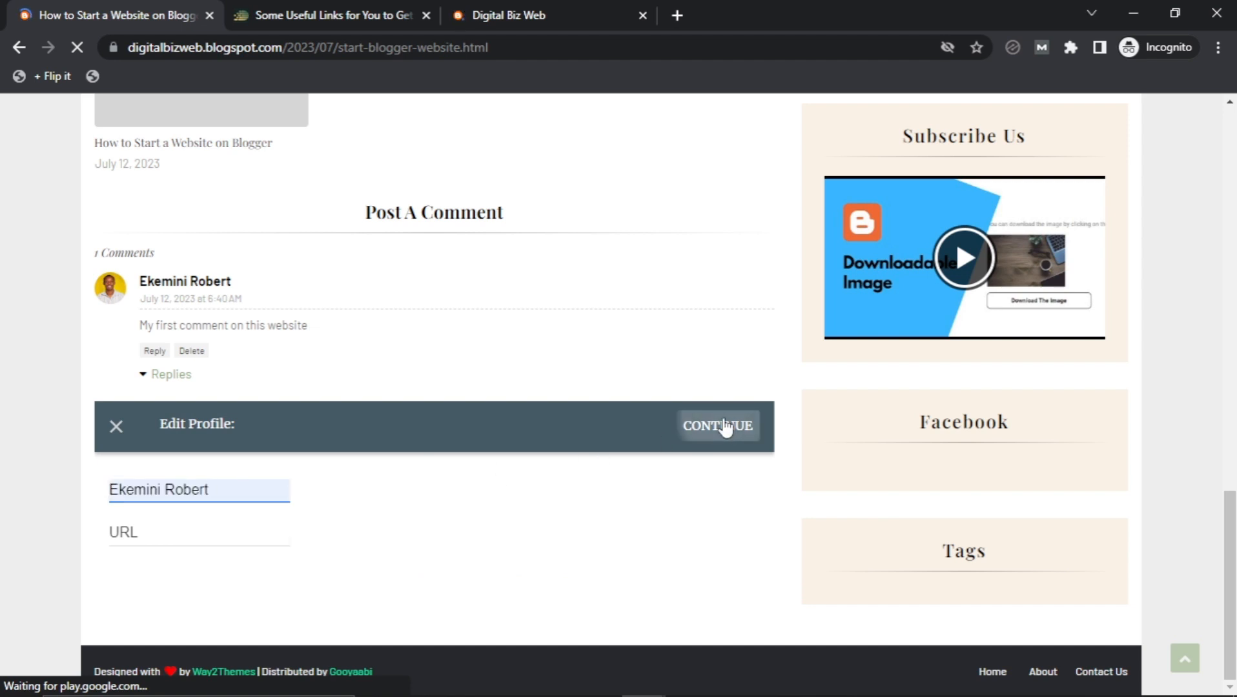
click(722, 427)
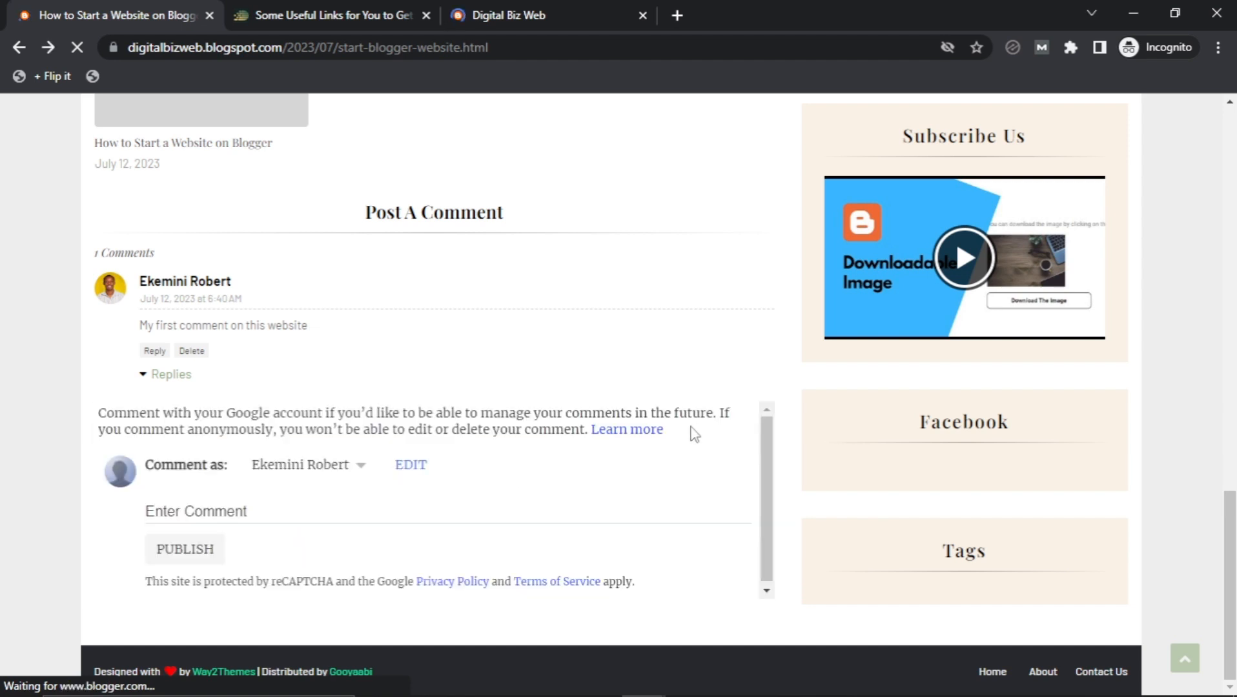
click(273, 507)
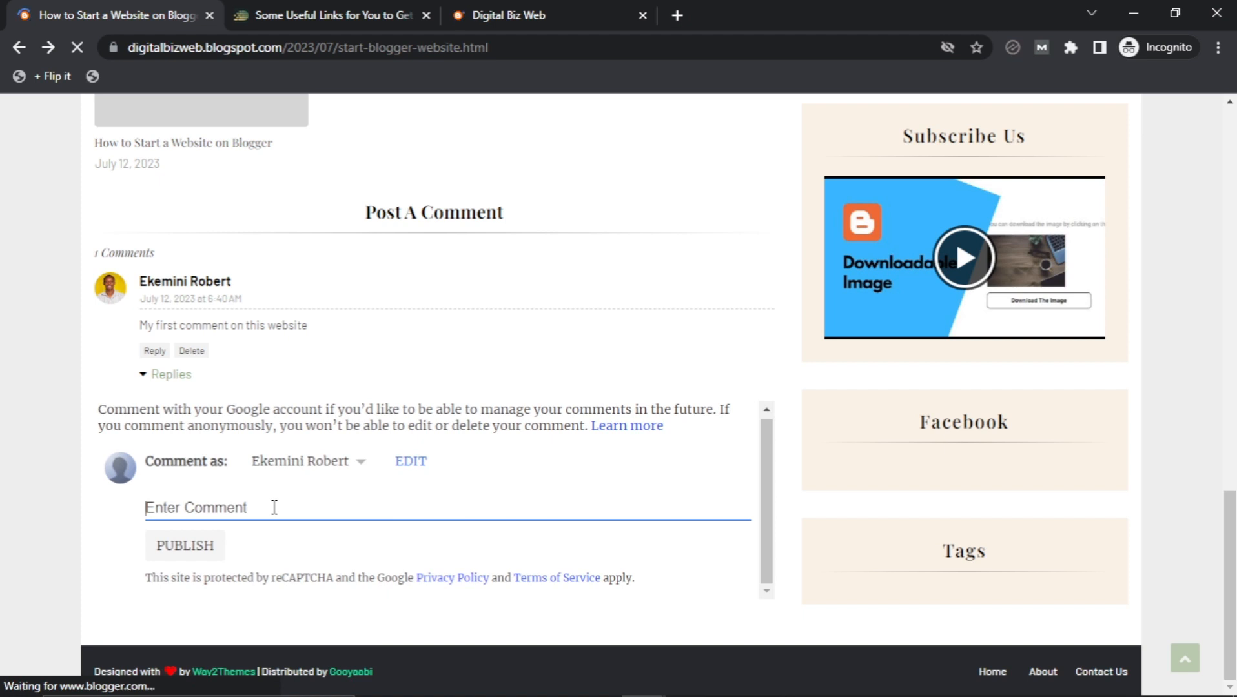
Write the comment 'My second comment for now.' and try publishing it three times.
text(Drop)
key(BackSpace)
key(BackSpace)
key(BackSpace)
key(BackSpace)
text(M)
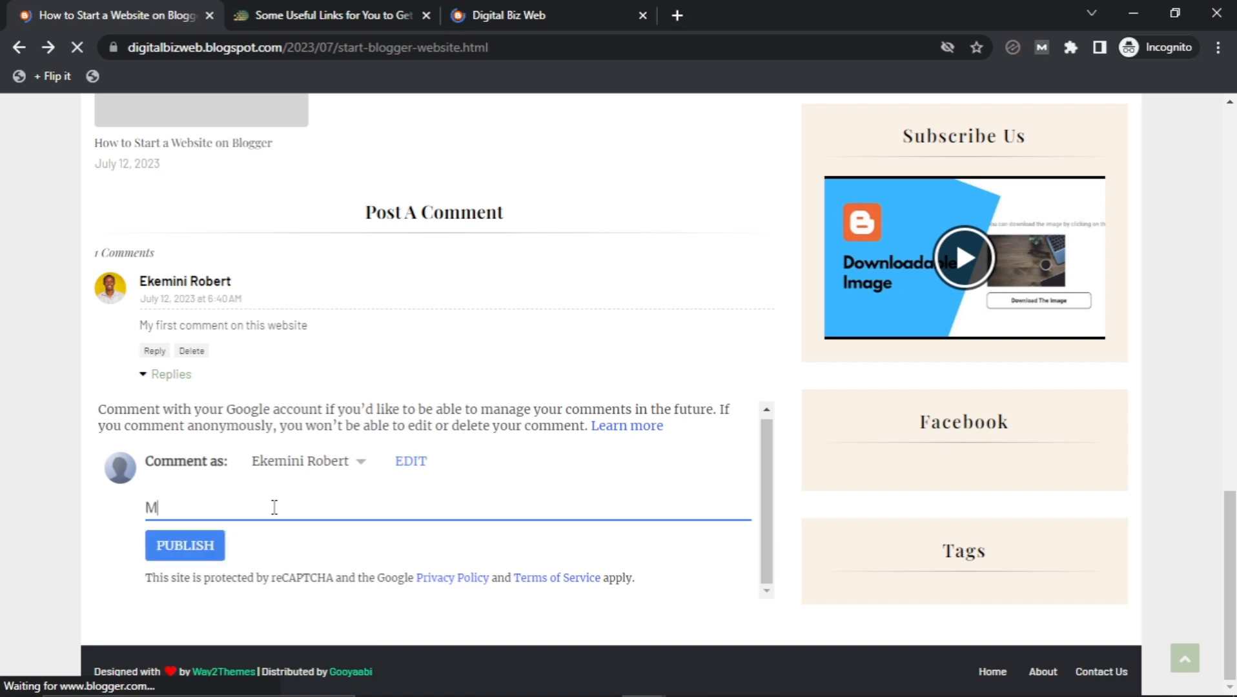
text(y secone)
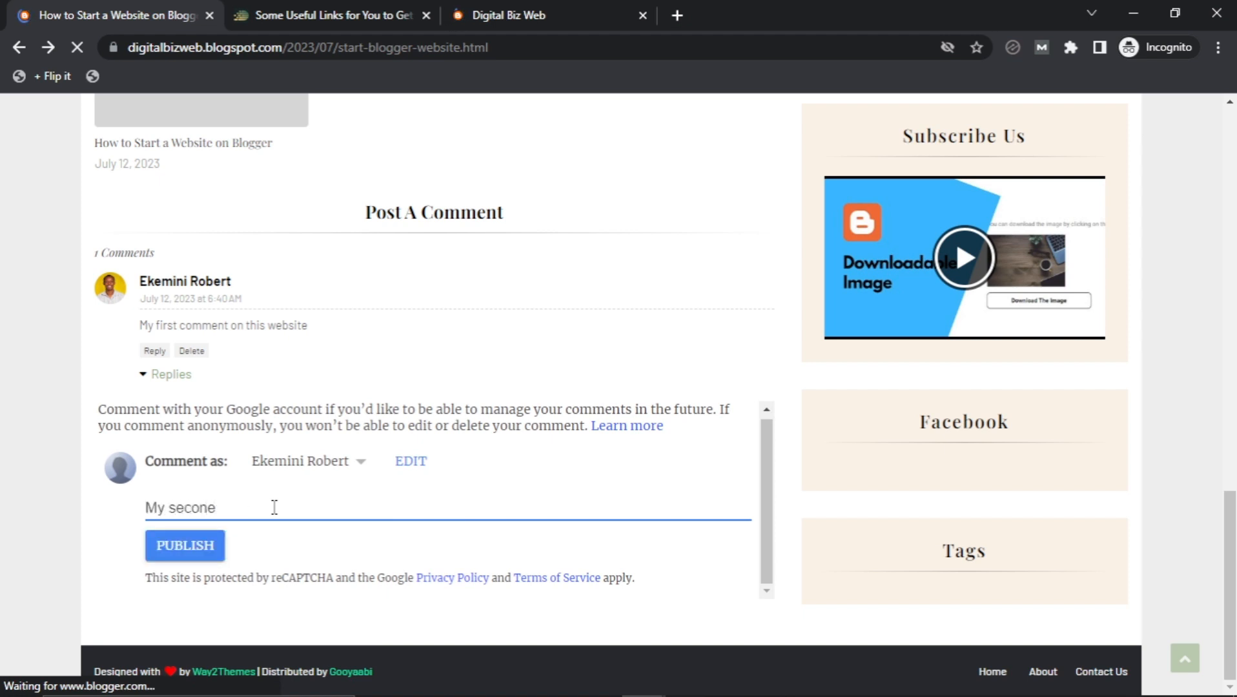
text( comm)
key(BackSpace)
key(BackSpace)
key(BackSpace)
text(omment for now.)
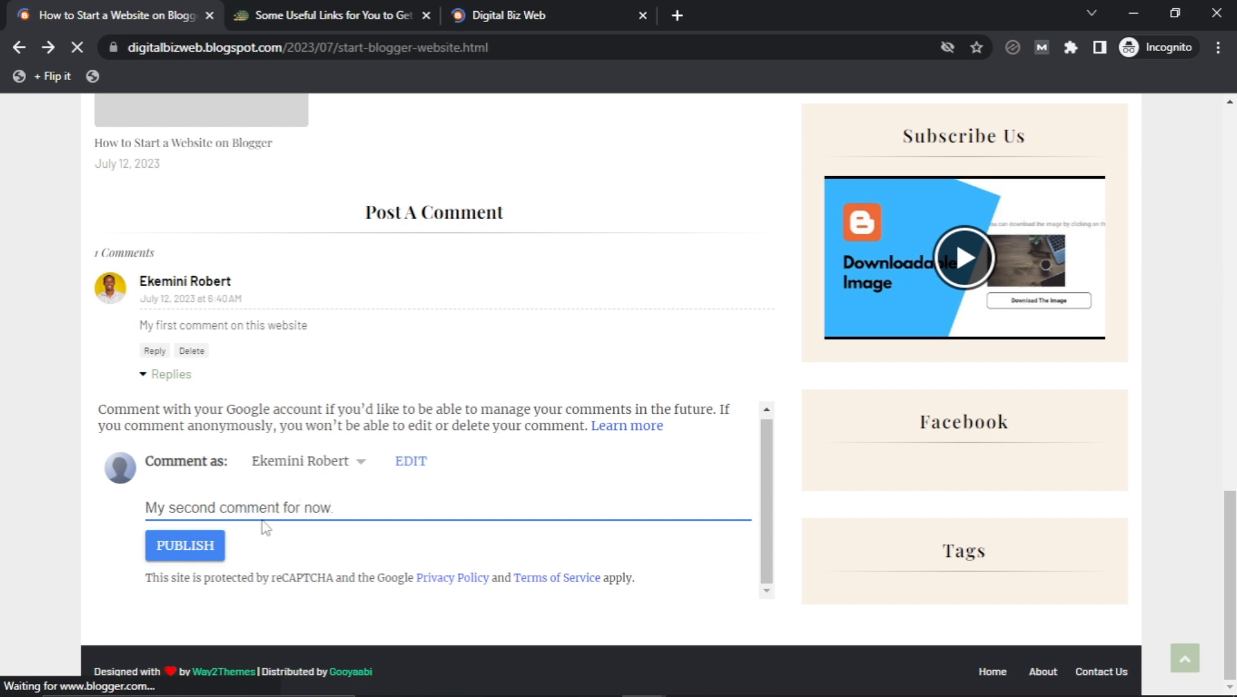
click(212, 543)
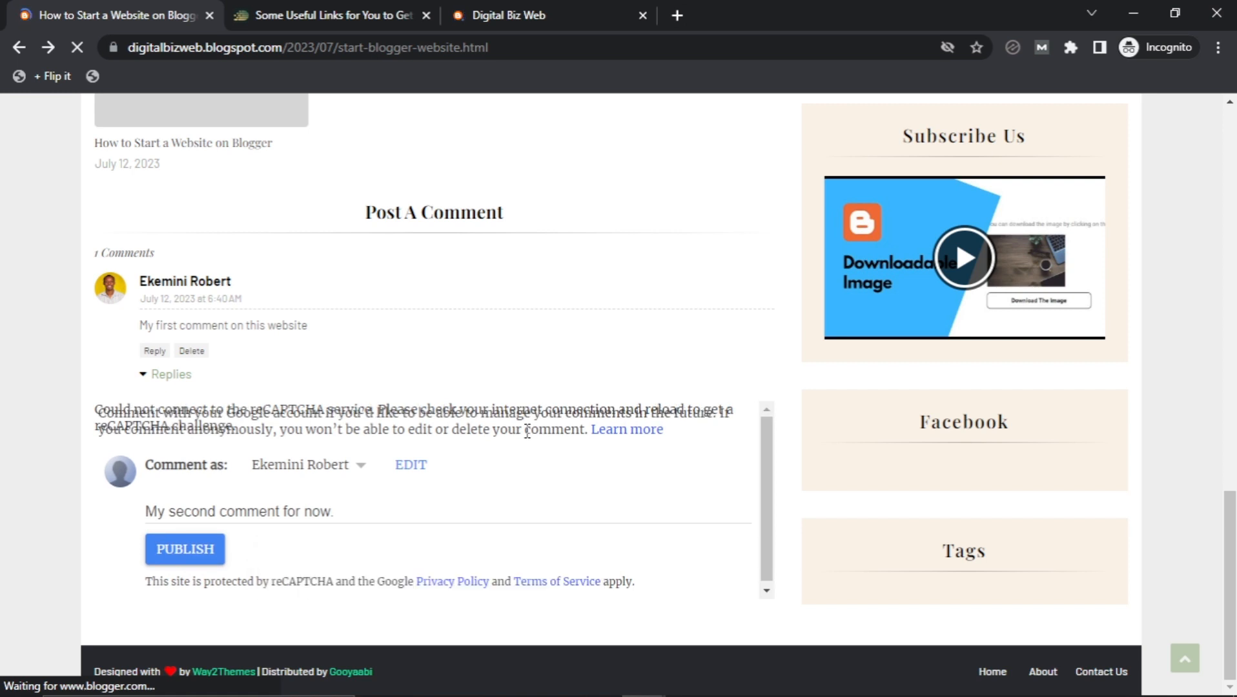
click(196, 552)
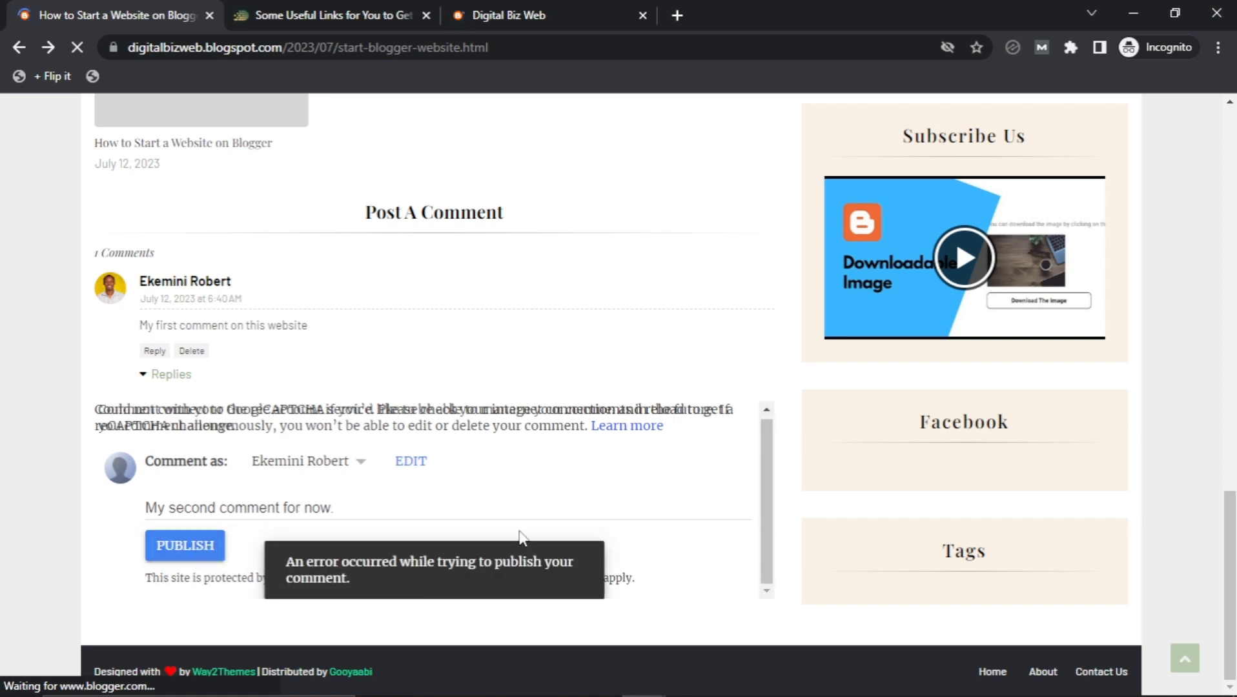
click(199, 554)
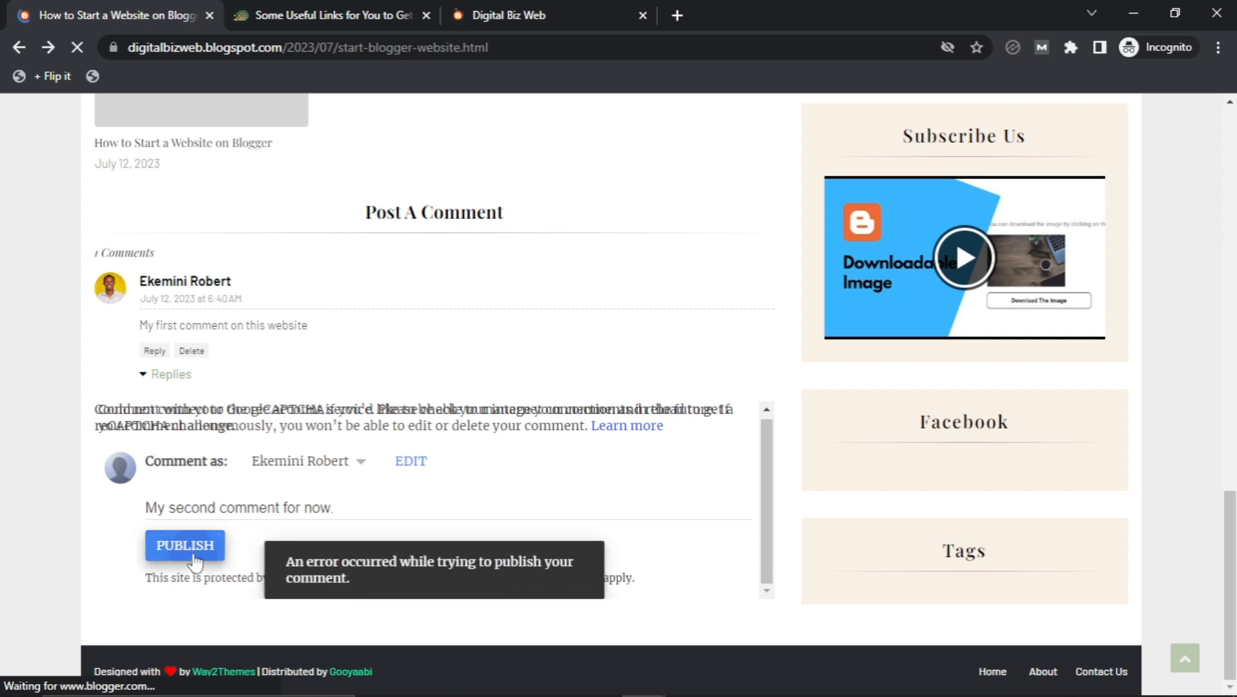
Close the two Blogger tabs in the private window.
scroll(419, 380, up, 7)
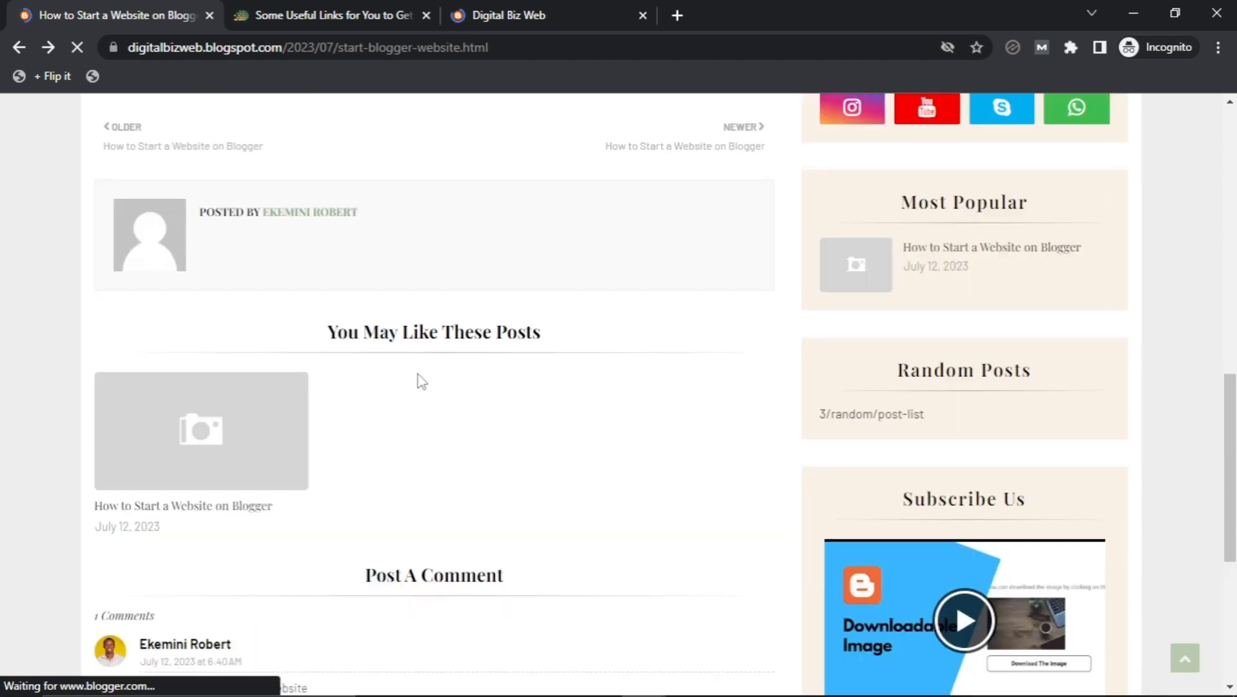
scroll(420, 449, up, 10)
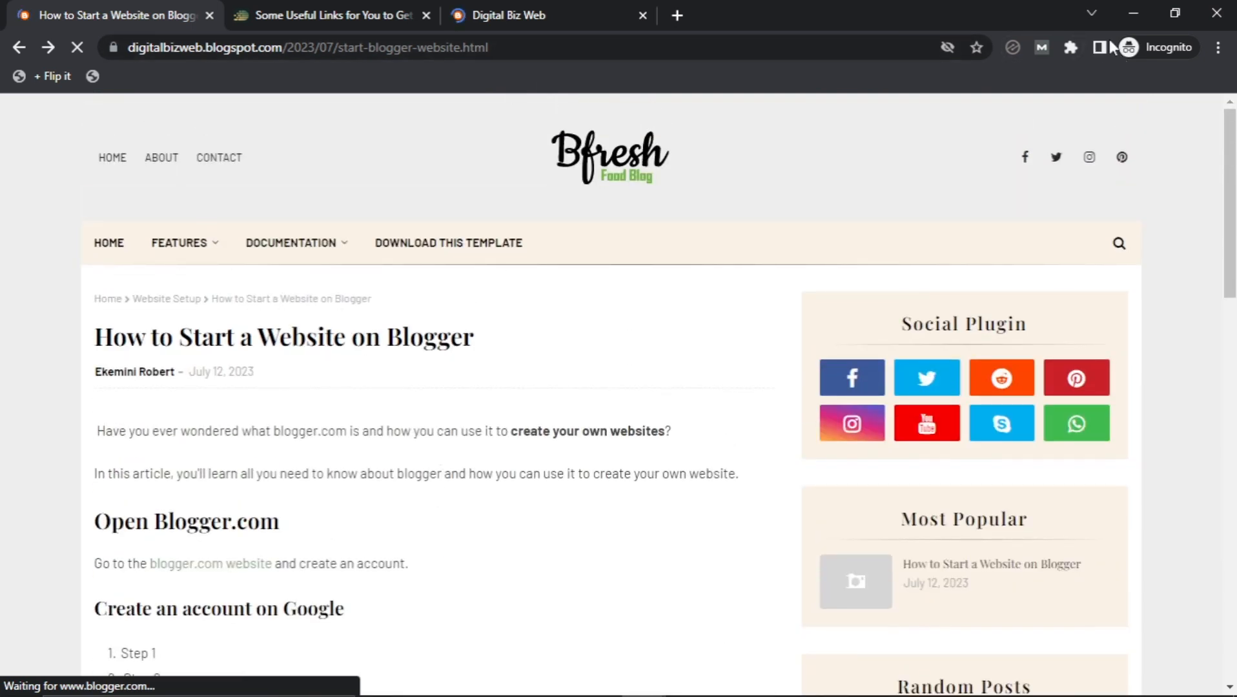
click(642, 17)
click(208, 16)
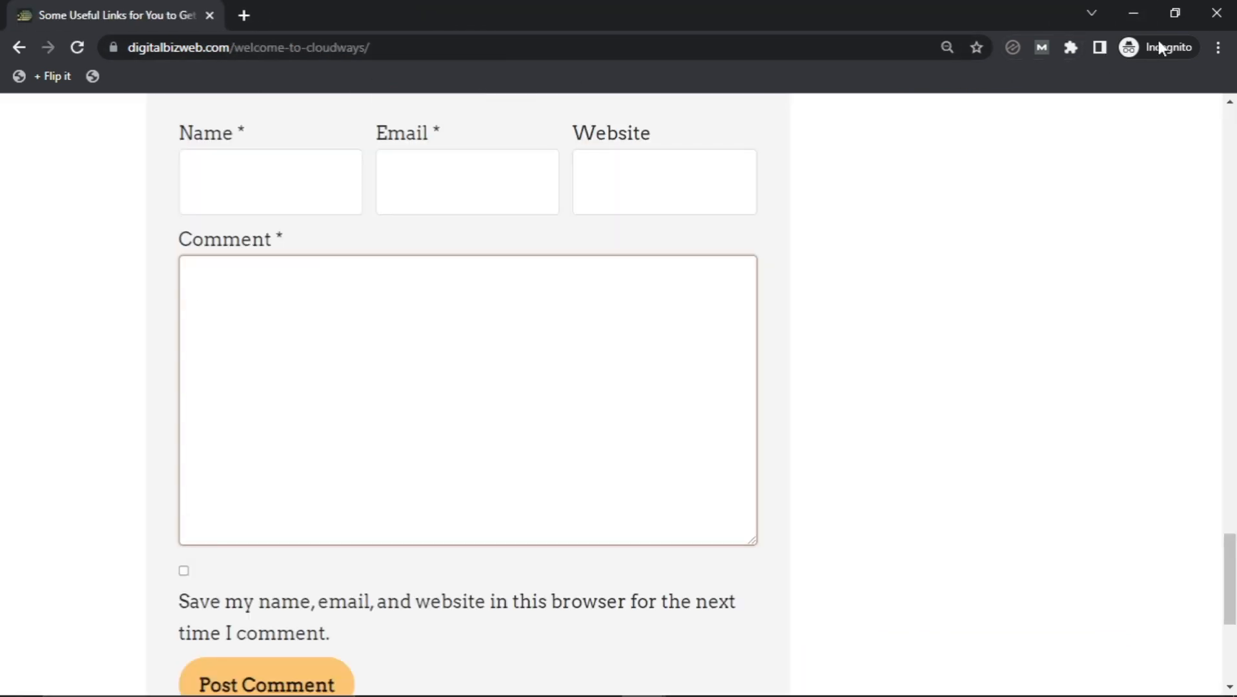
Minimize the private window and dismiss the Comment form message editor unchanged.
click(1139, 5)
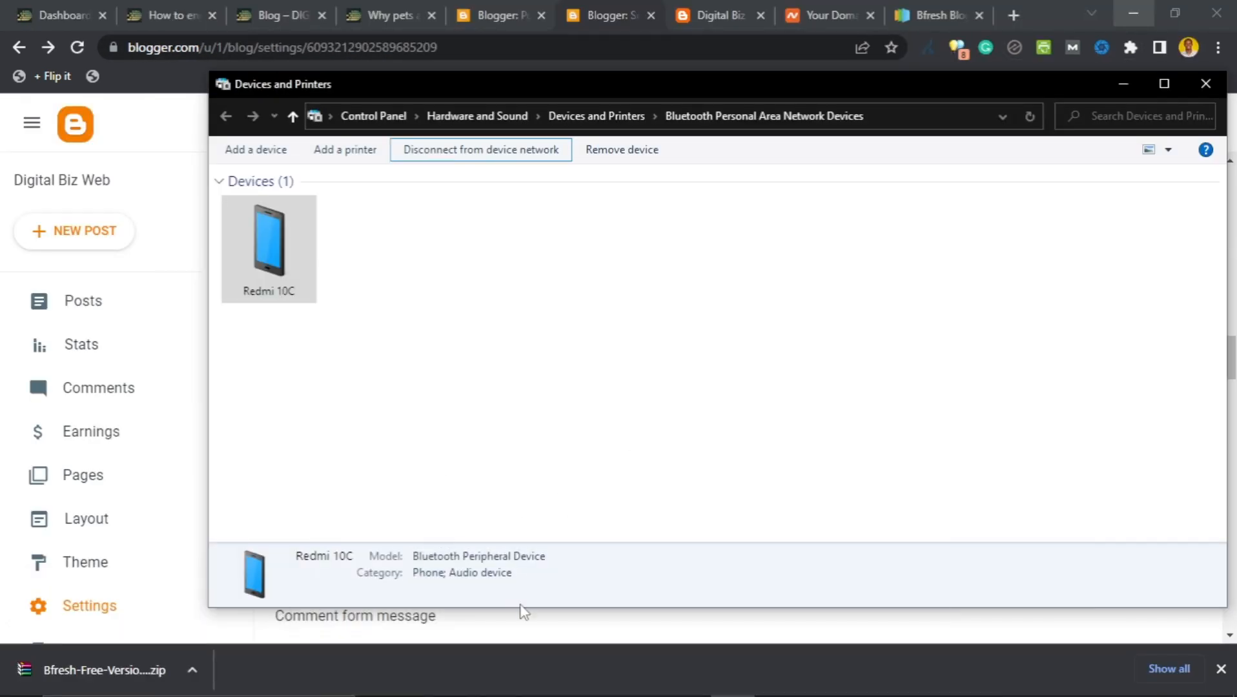
click(549, 638)
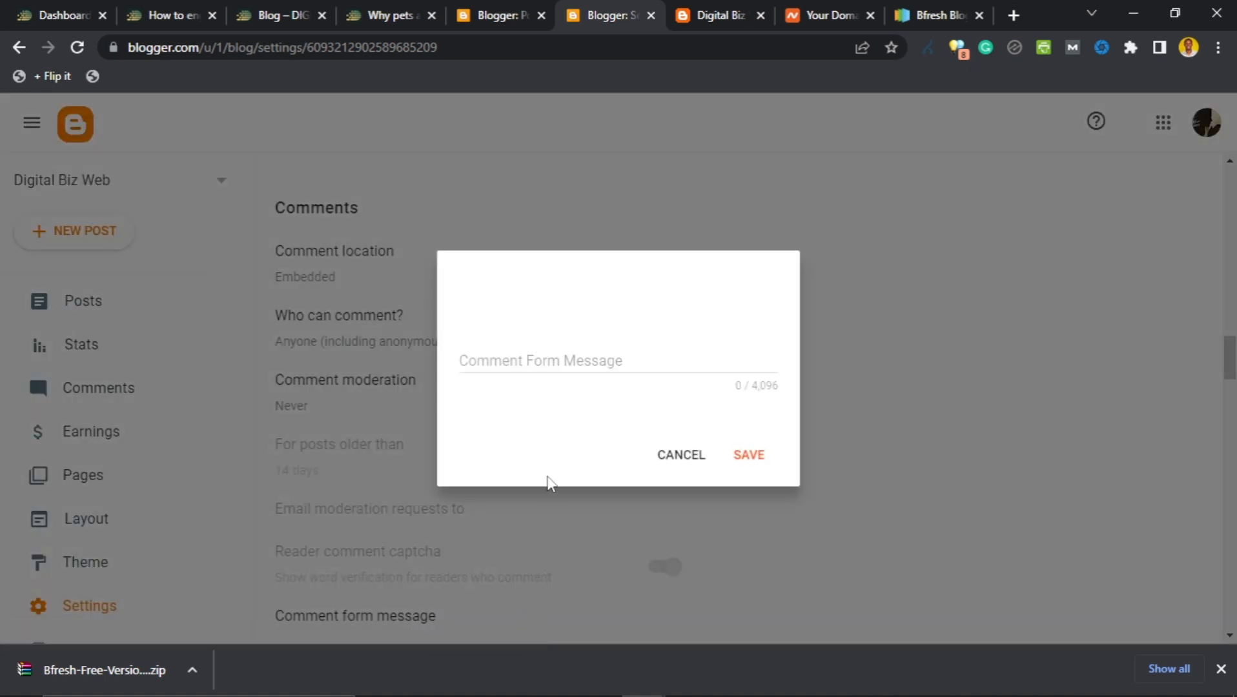
click(669, 461)
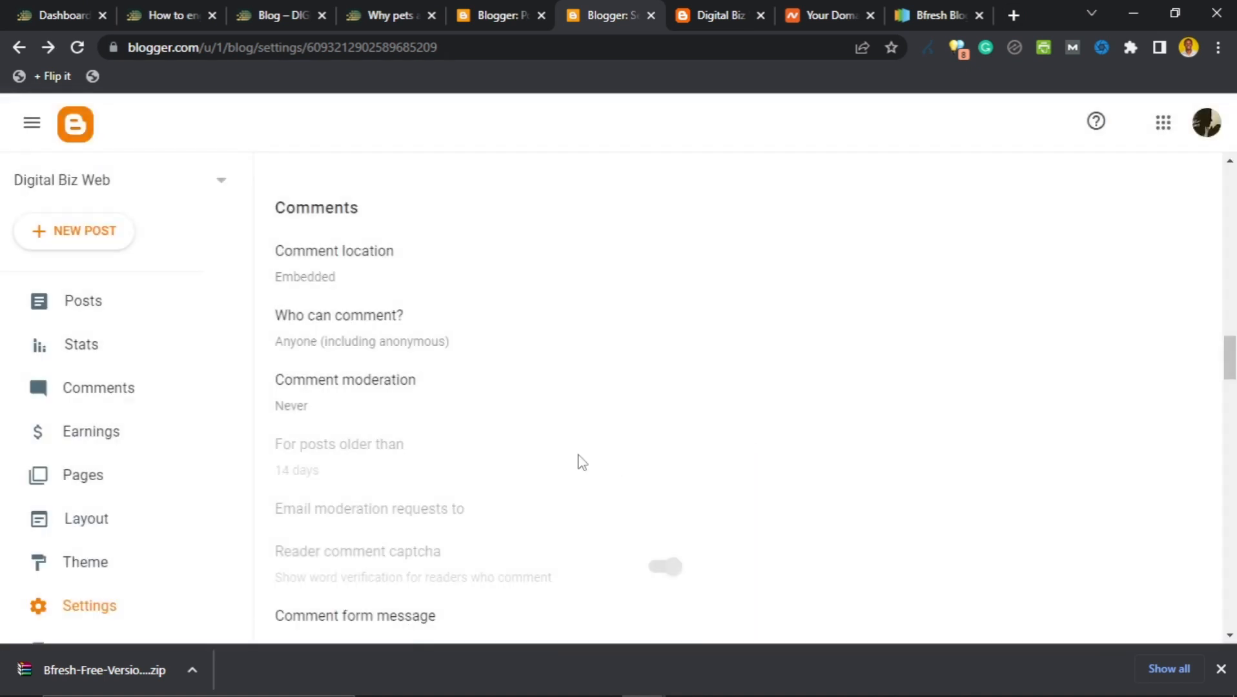
Try the Always and Sometimes comment moderation options, discarding the changes.
click(374, 394)
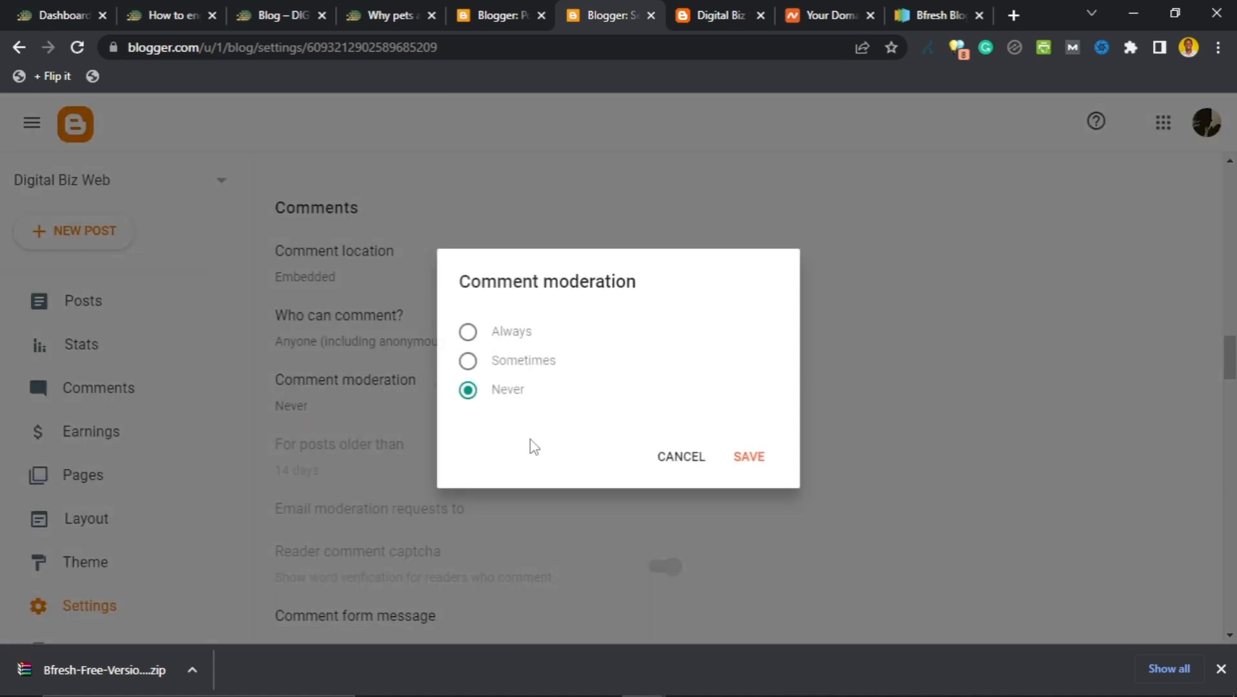
click(468, 333)
click(668, 461)
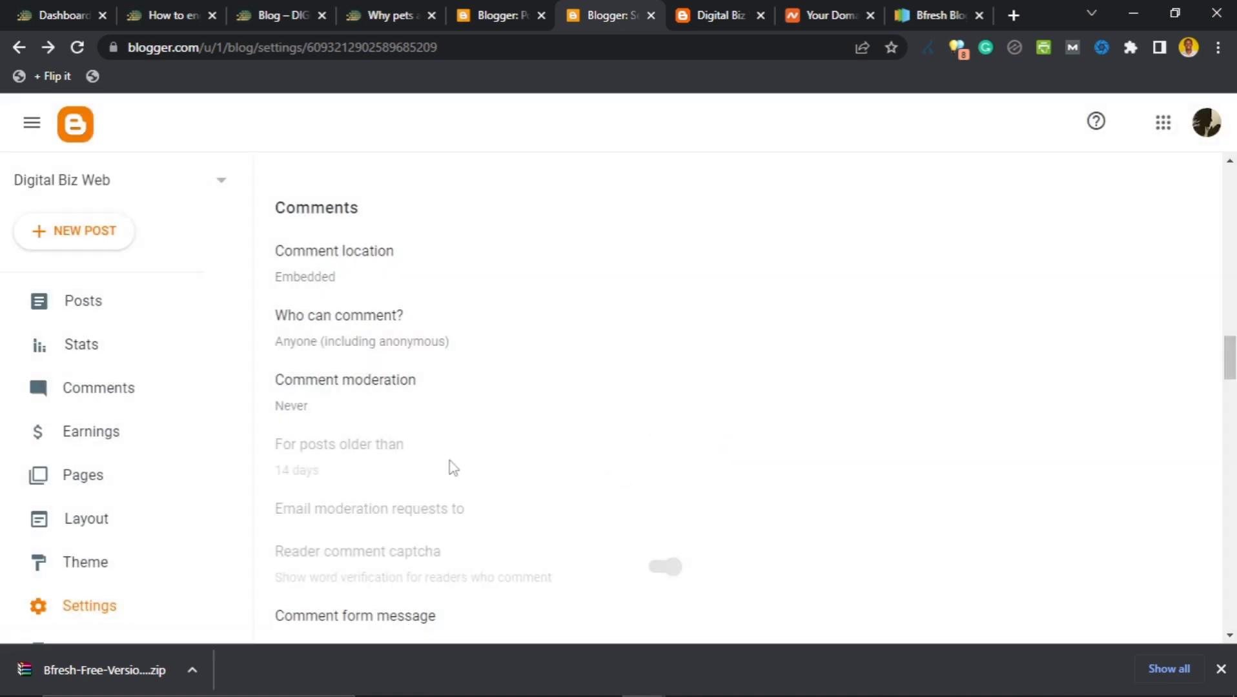
click(373, 384)
click(467, 336)
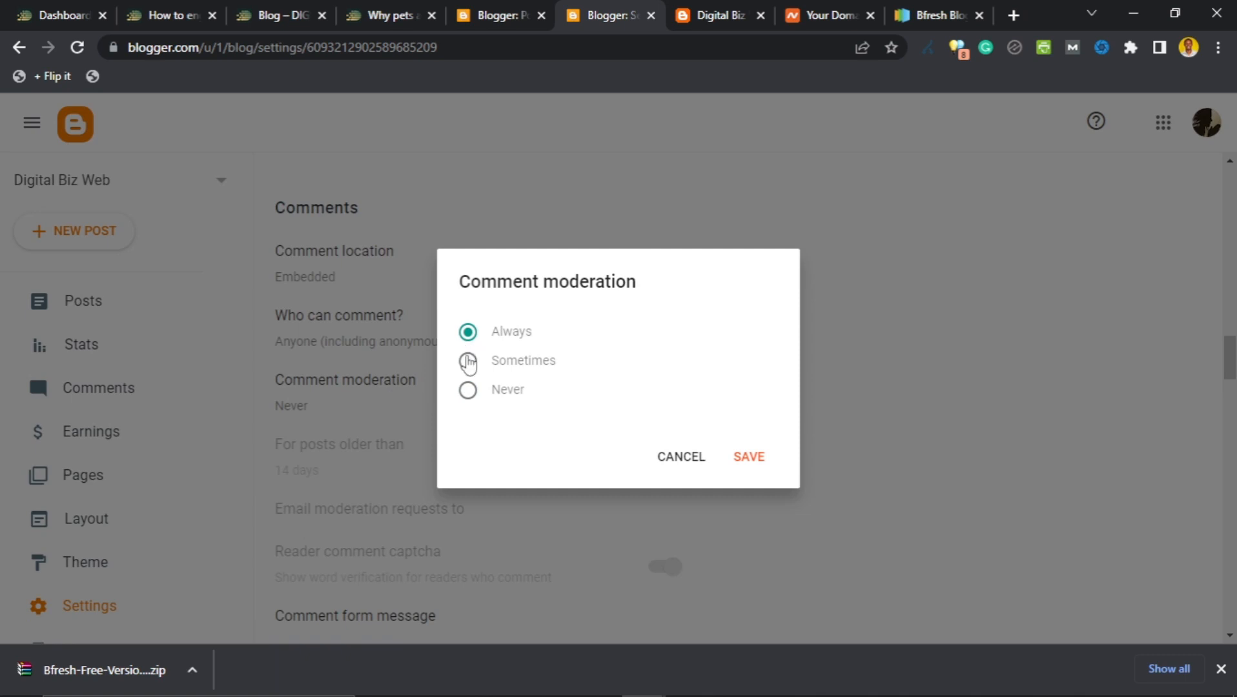
click(470, 365)
click(666, 472)
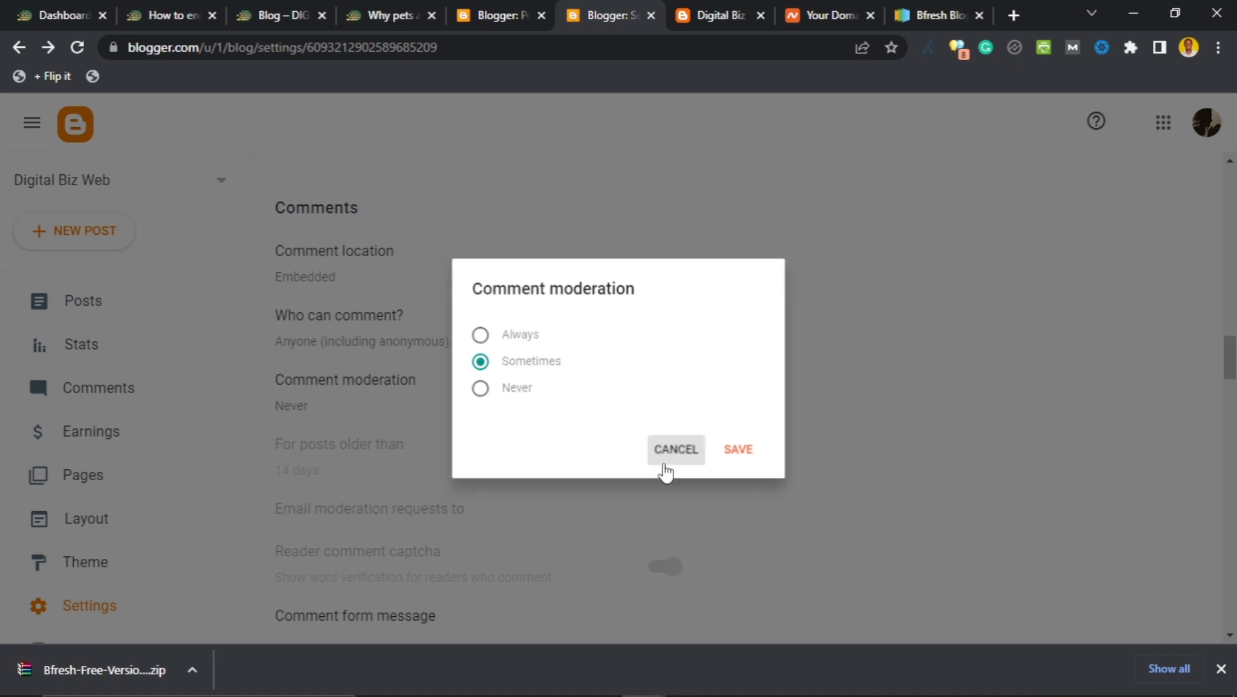
Set comment moderation to Always and save it.
click(368, 417)
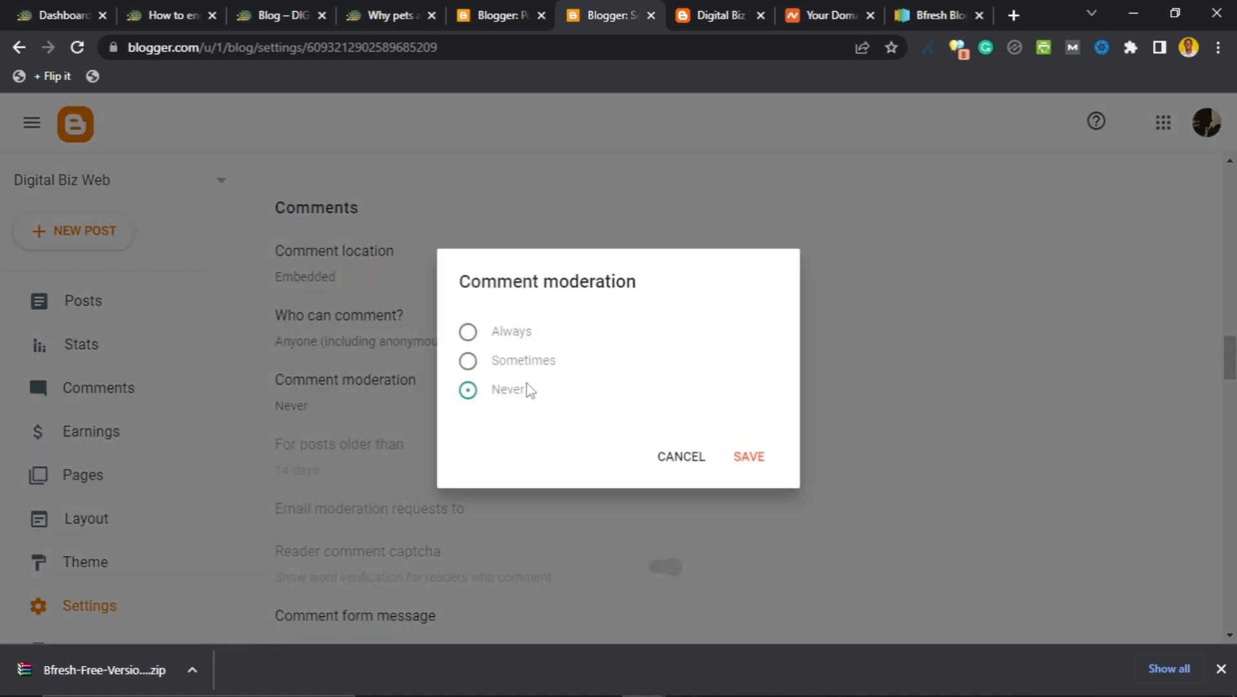
click(468, 361)
click(468, 332)
click(729, 459)
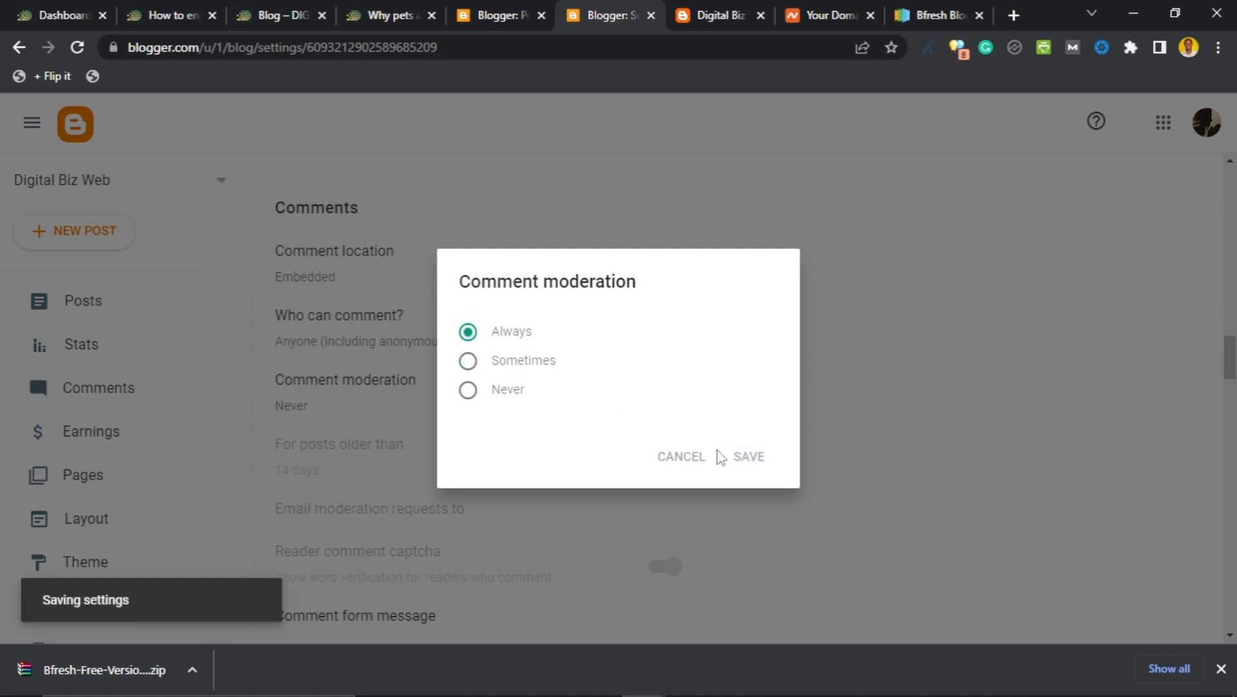
scroll(494, 423, down, 1)
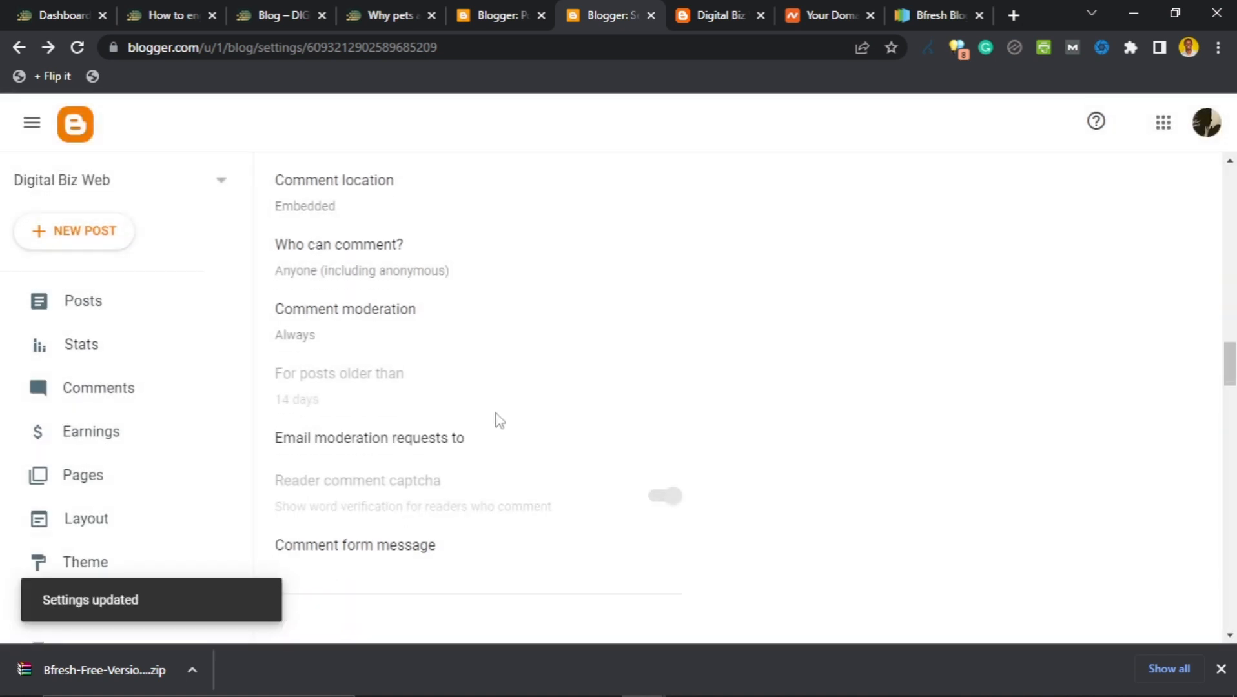
scroll(488, 370, down, 1)
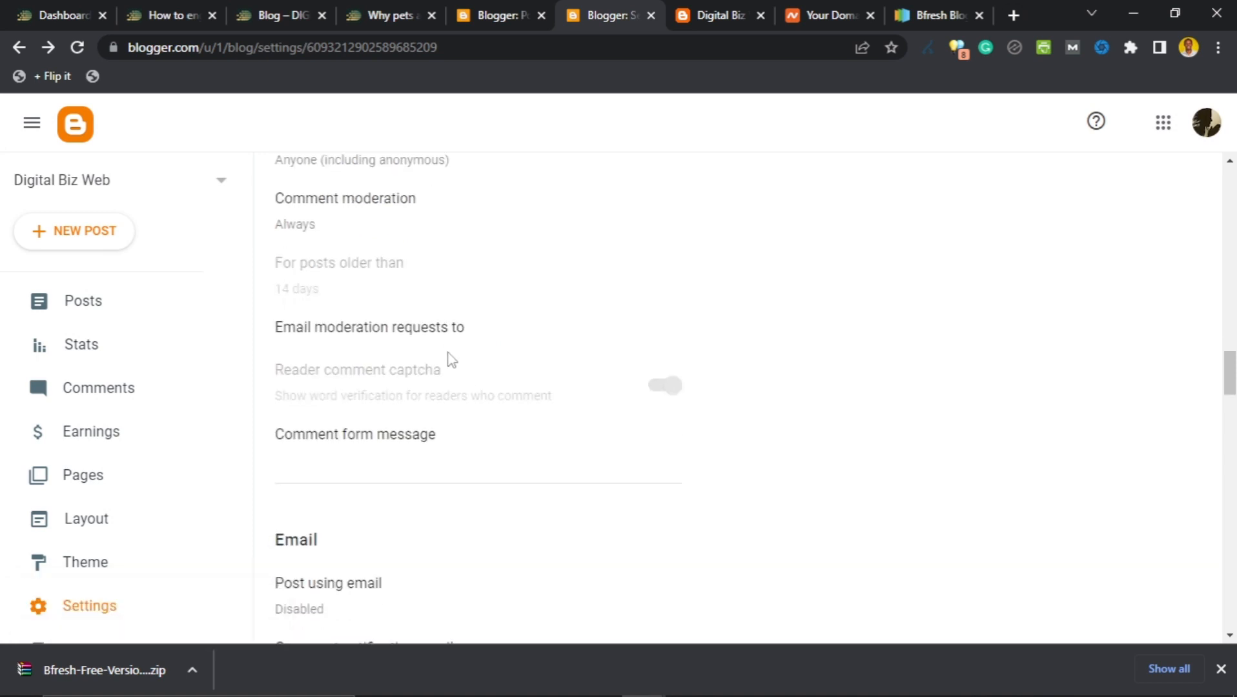
scroll(464, 355, down, 1)
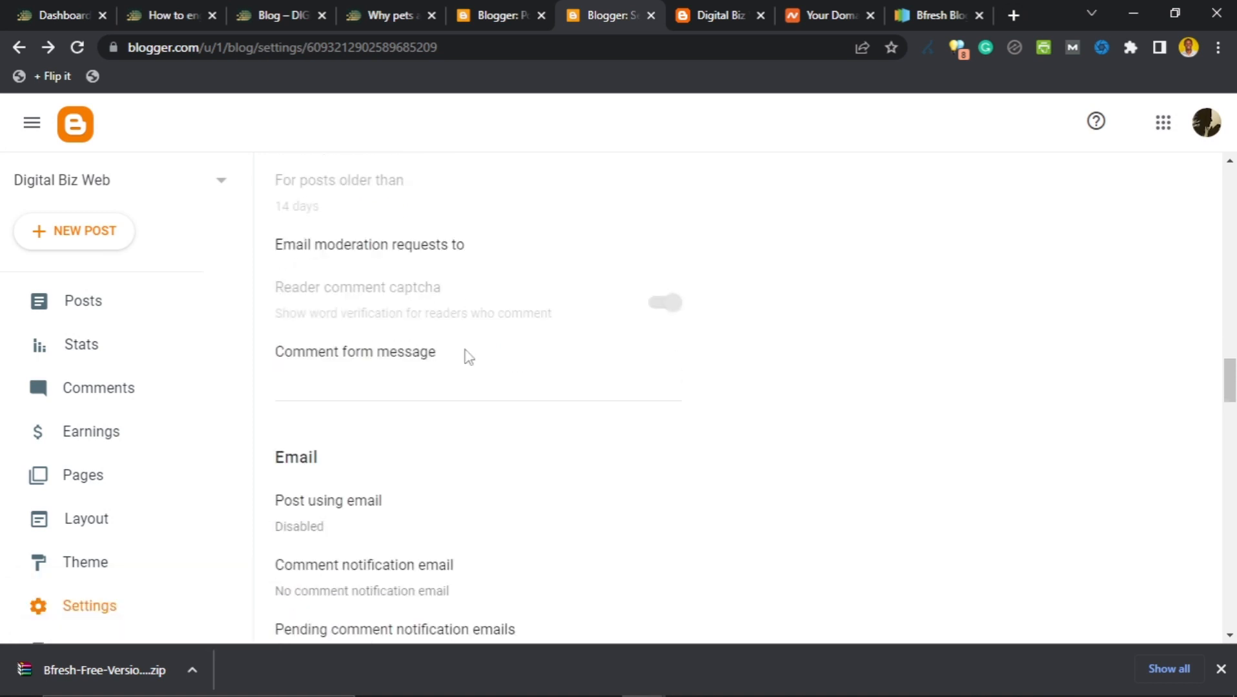
scroll(413, 362, up, 1)
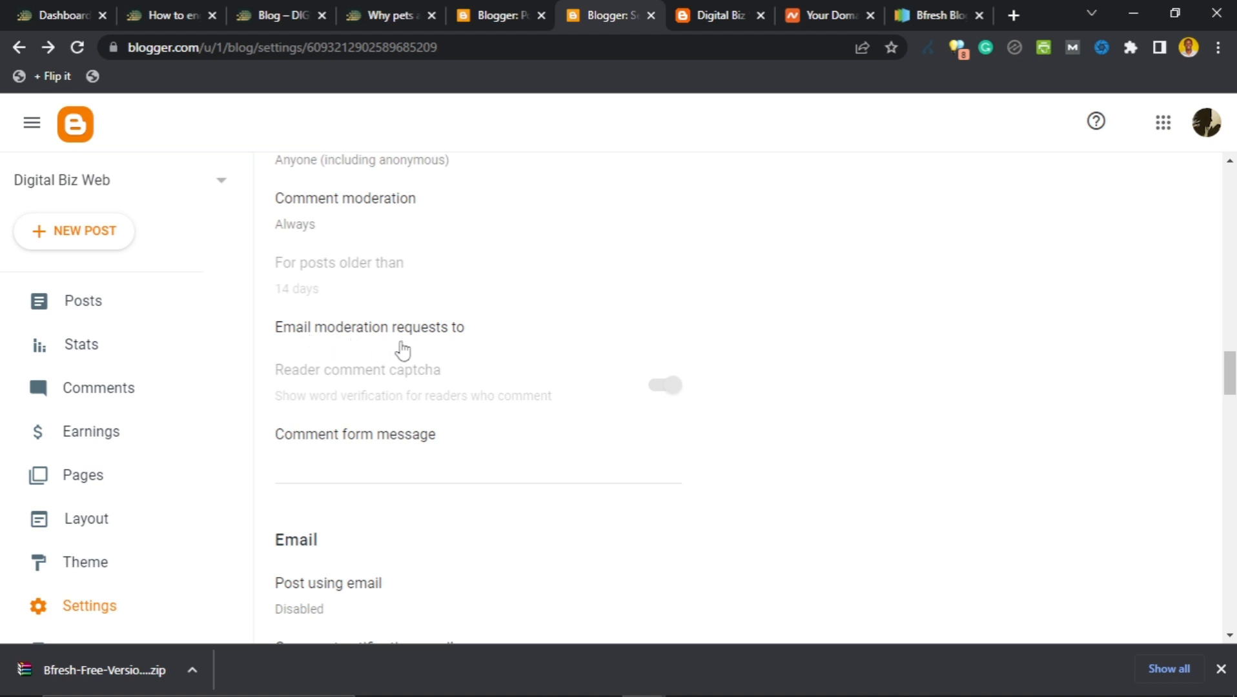
click(443, 337)
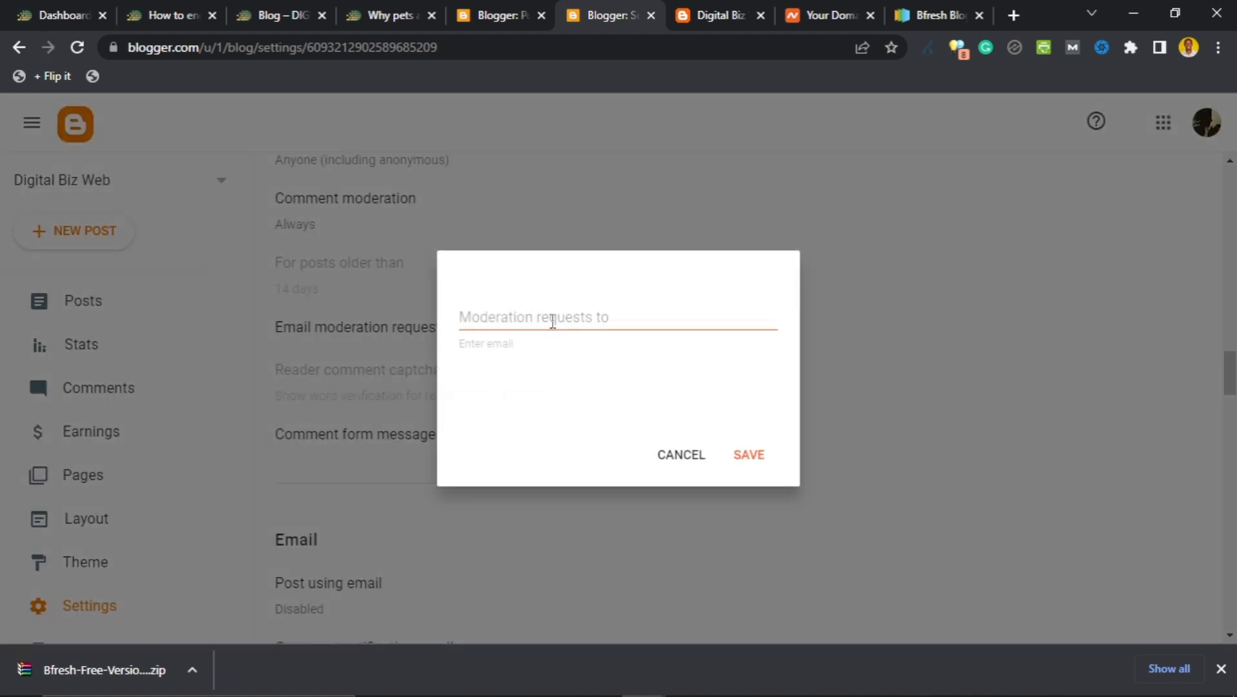
click(552, 321)
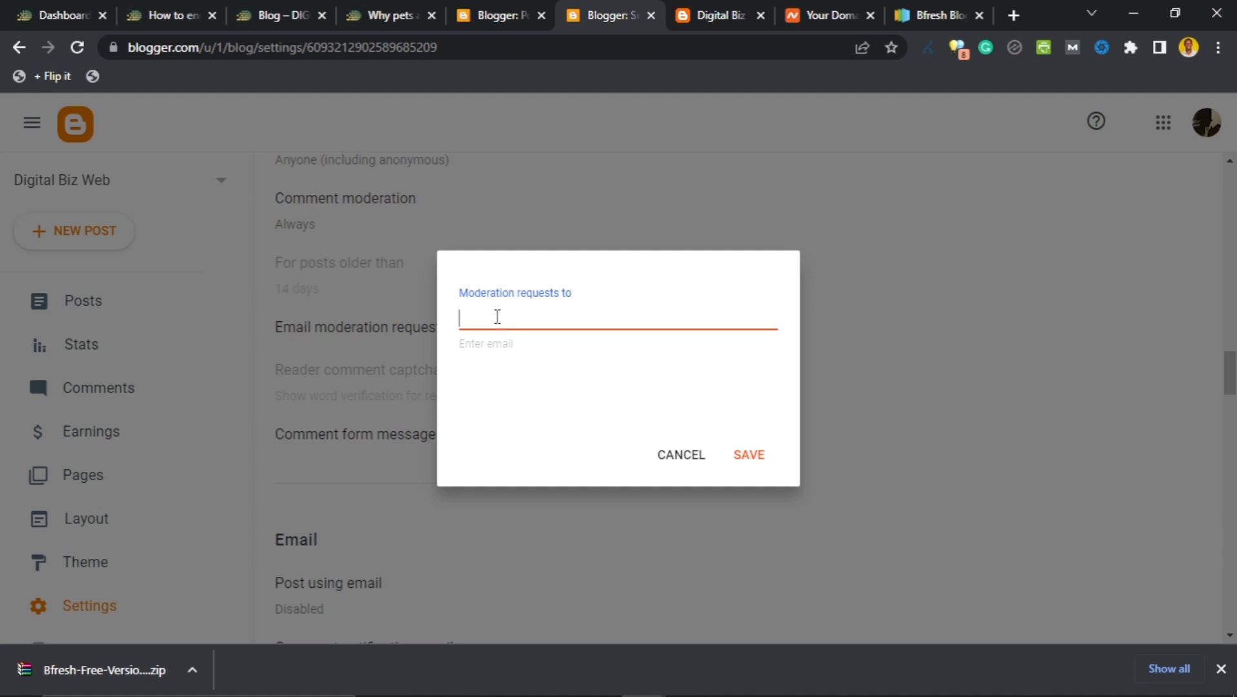
click(747, 459)
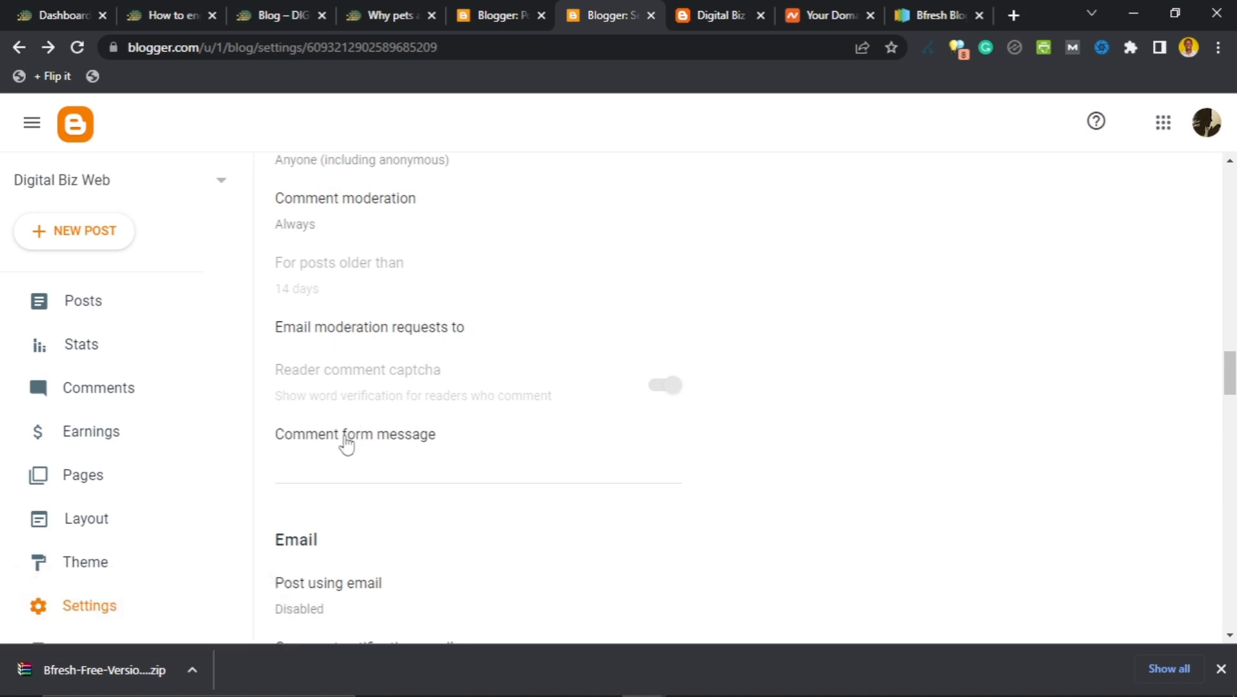
scroll(346, 439, down, 1)
scroll(363, 382, down, 2)
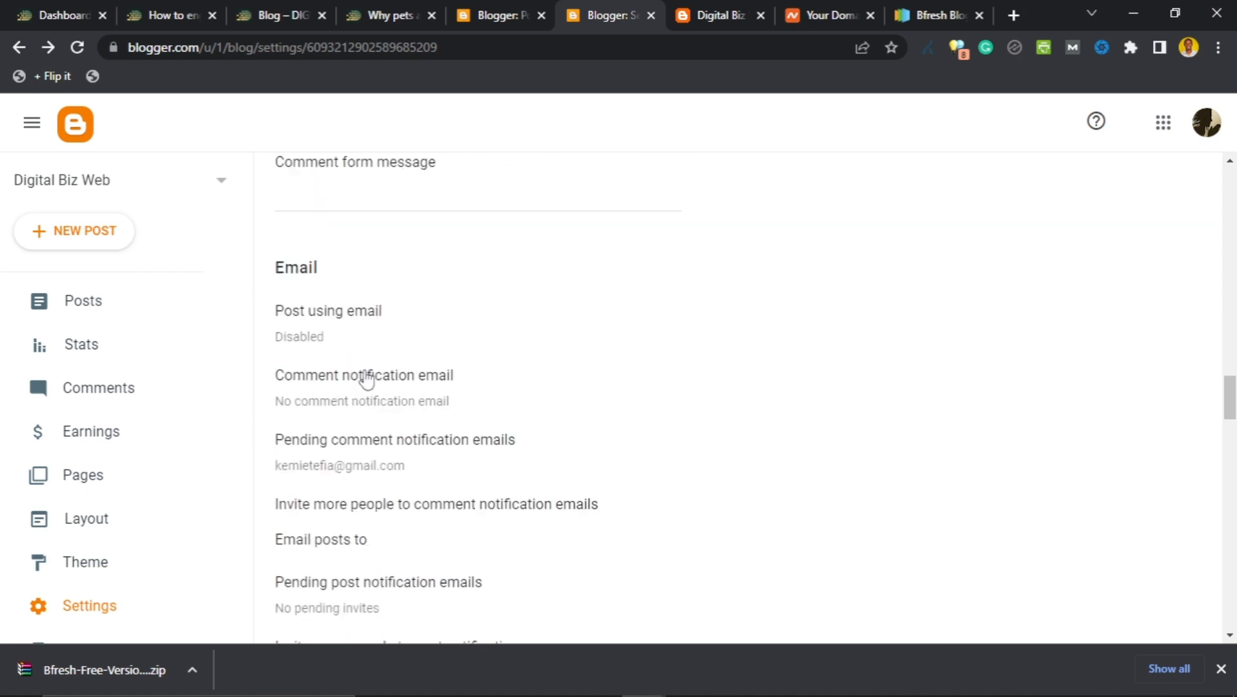
click(392, 180)
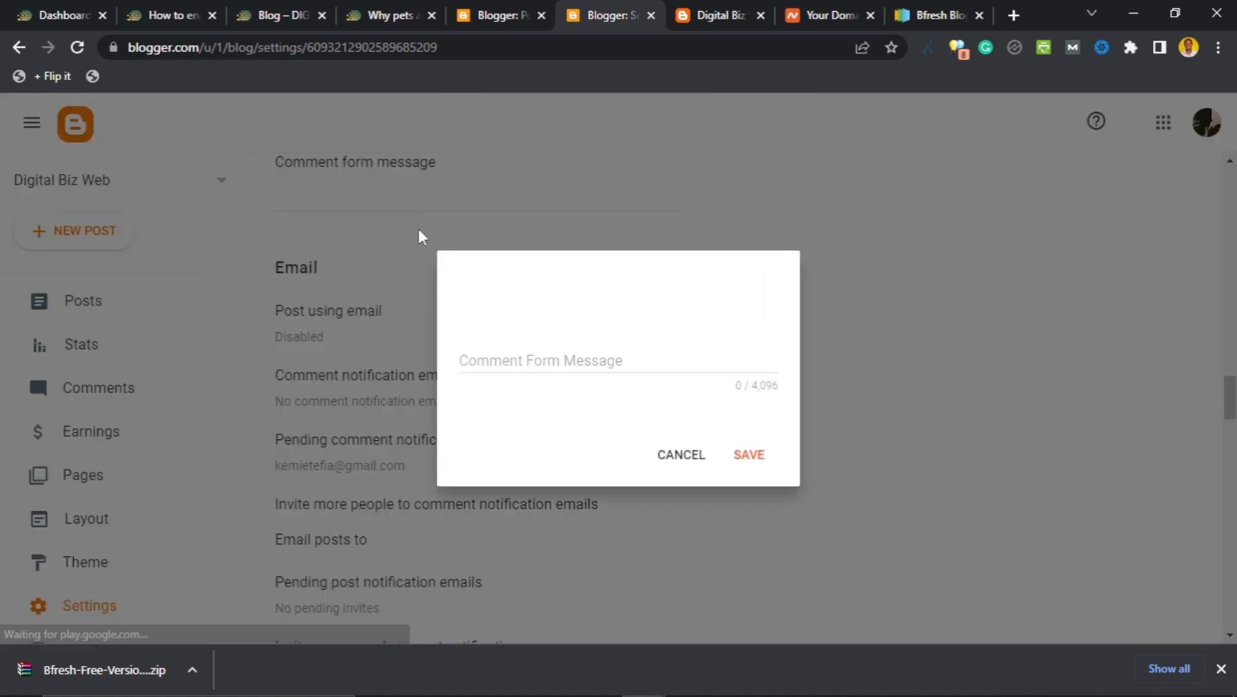
click(551, 358)
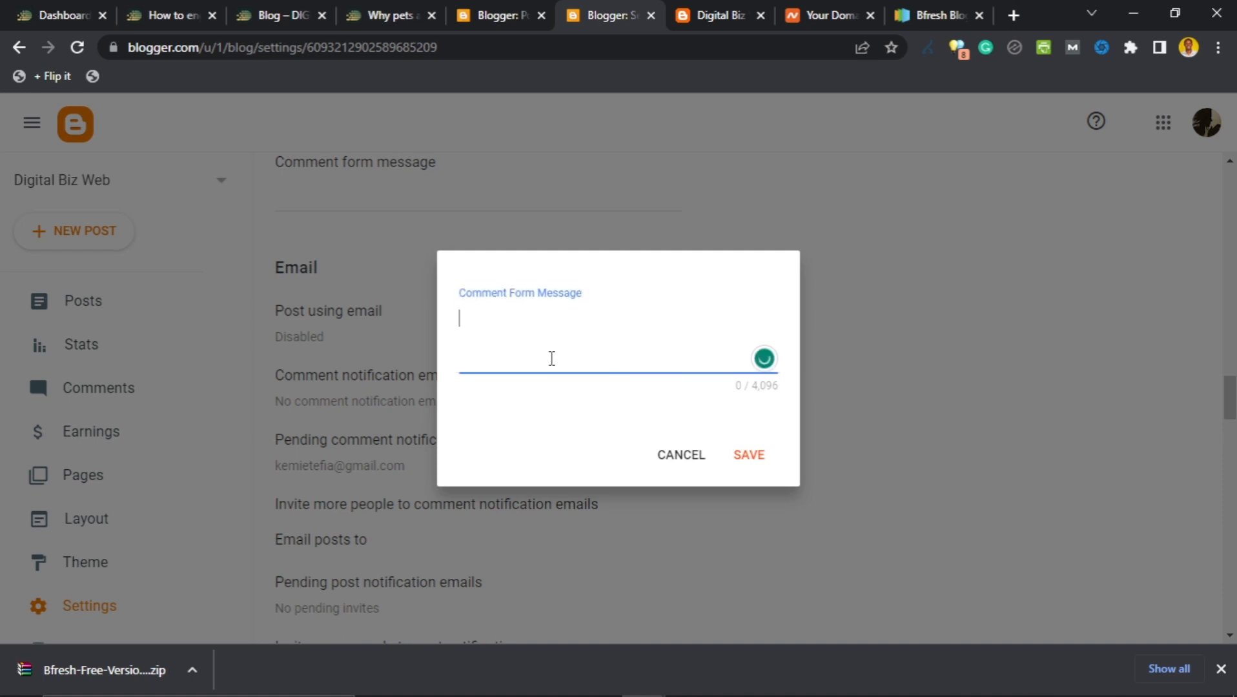
text(drop a comm)
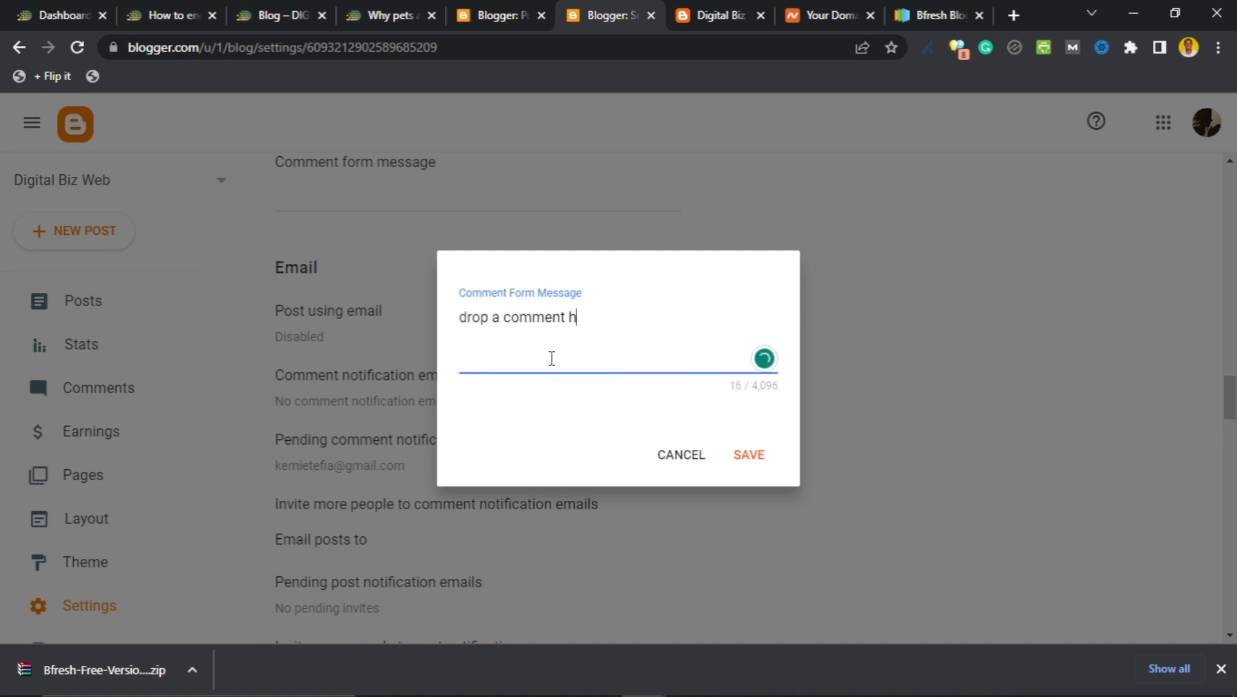
text(ent below)
key(BackSpace)
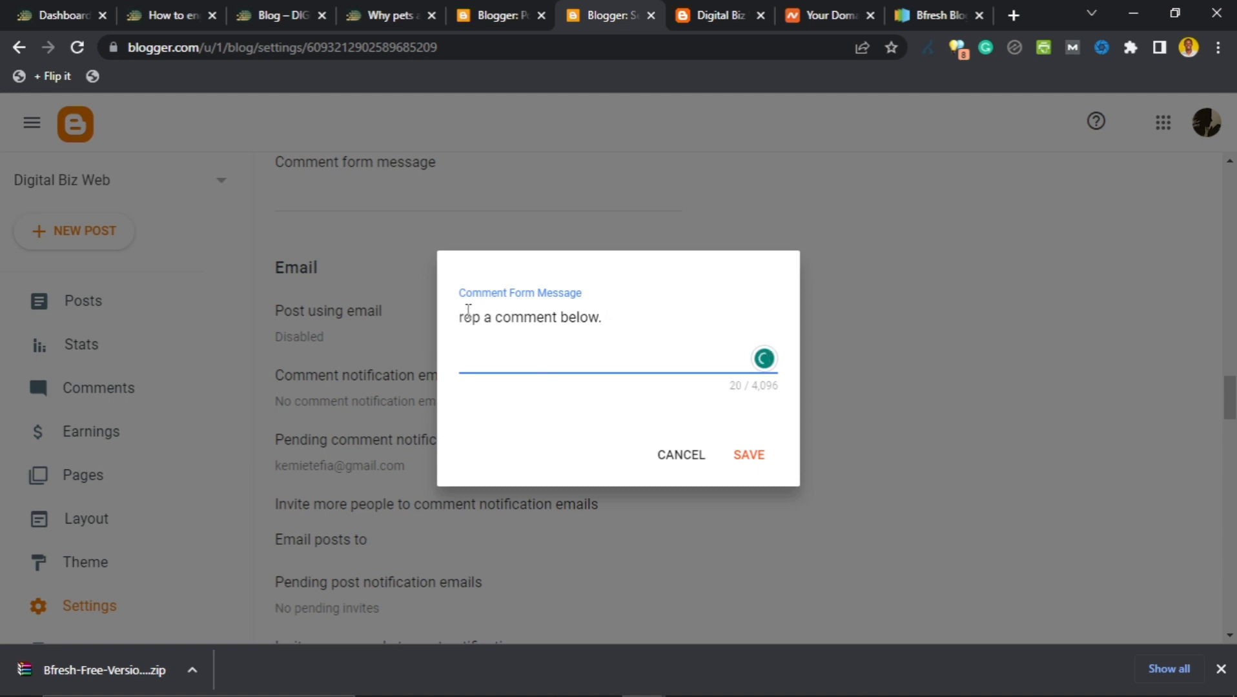
text(D)
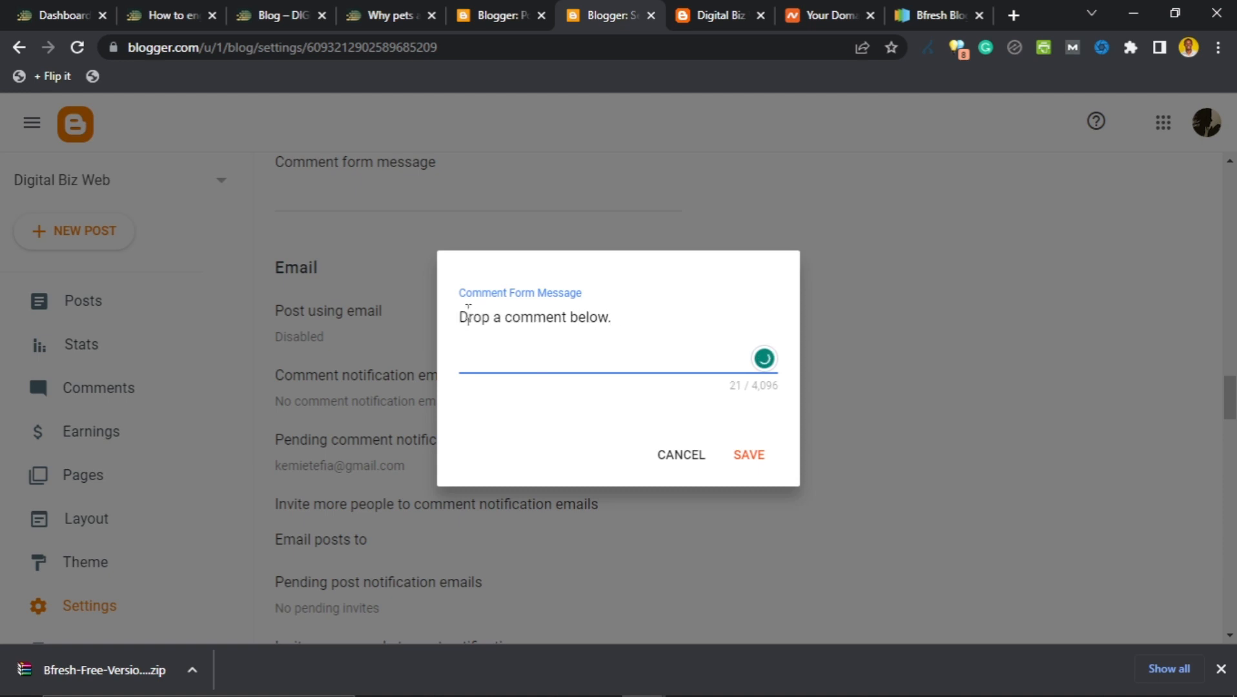
click(674, 457)
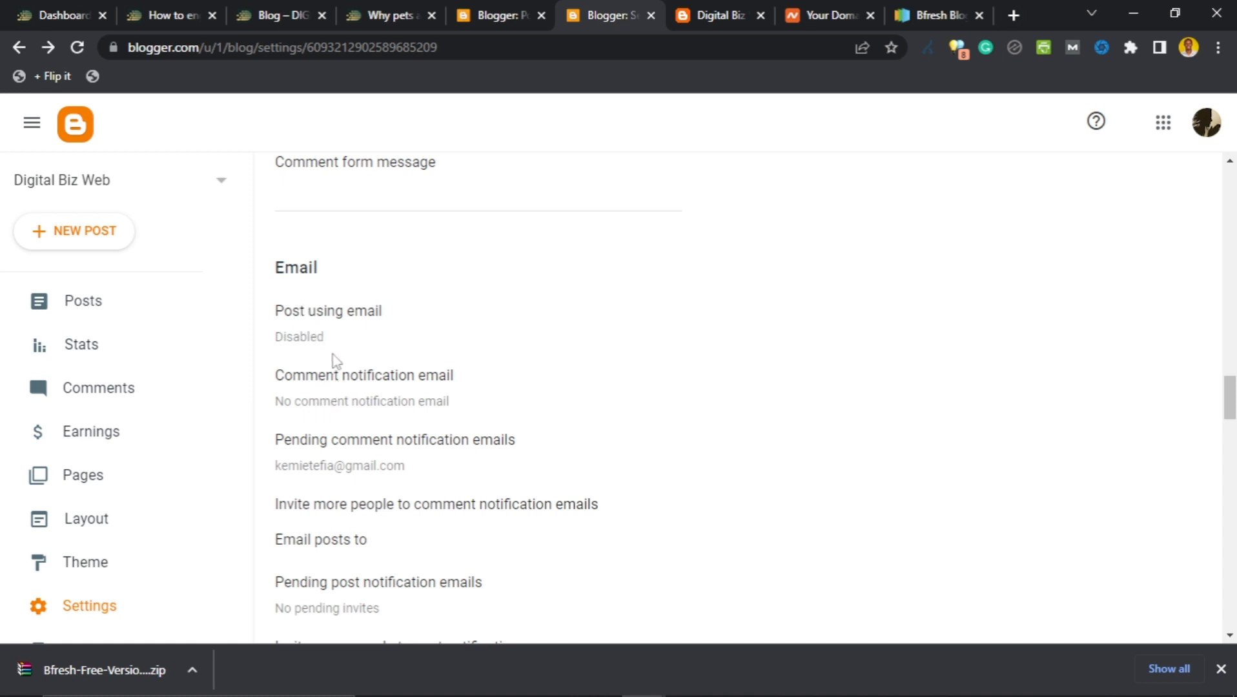
scroll(318, 464, down, 1)
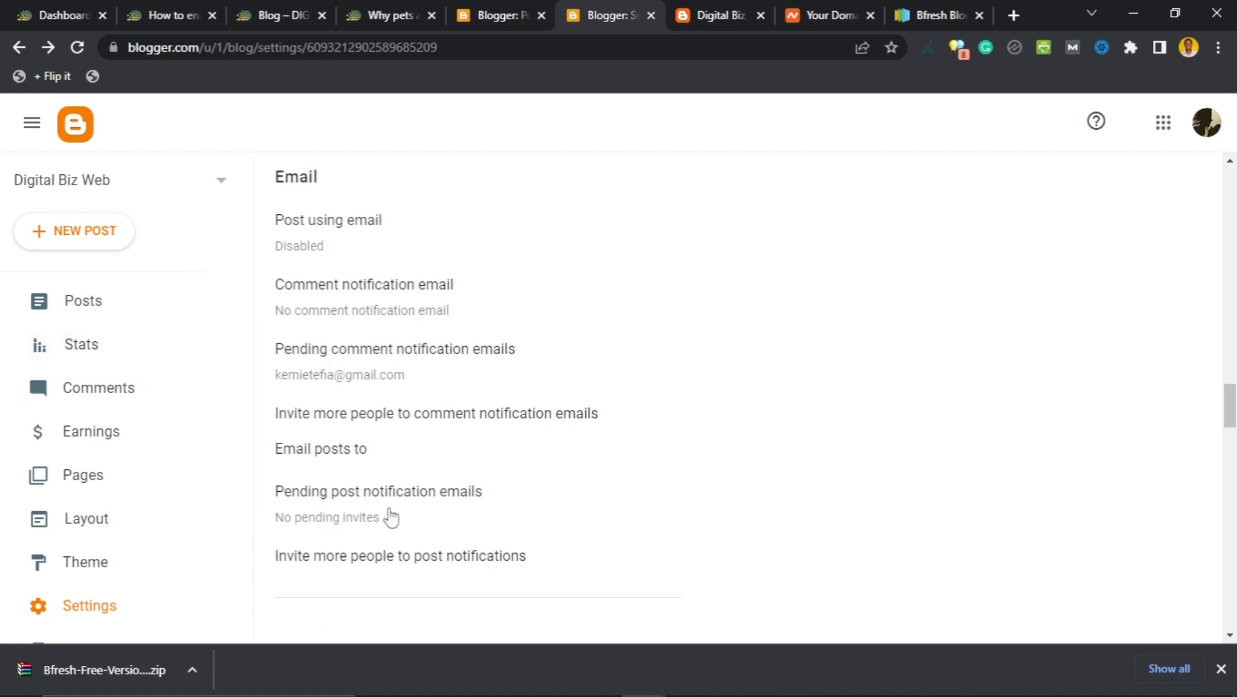
scroll(574, 543, down, 4)
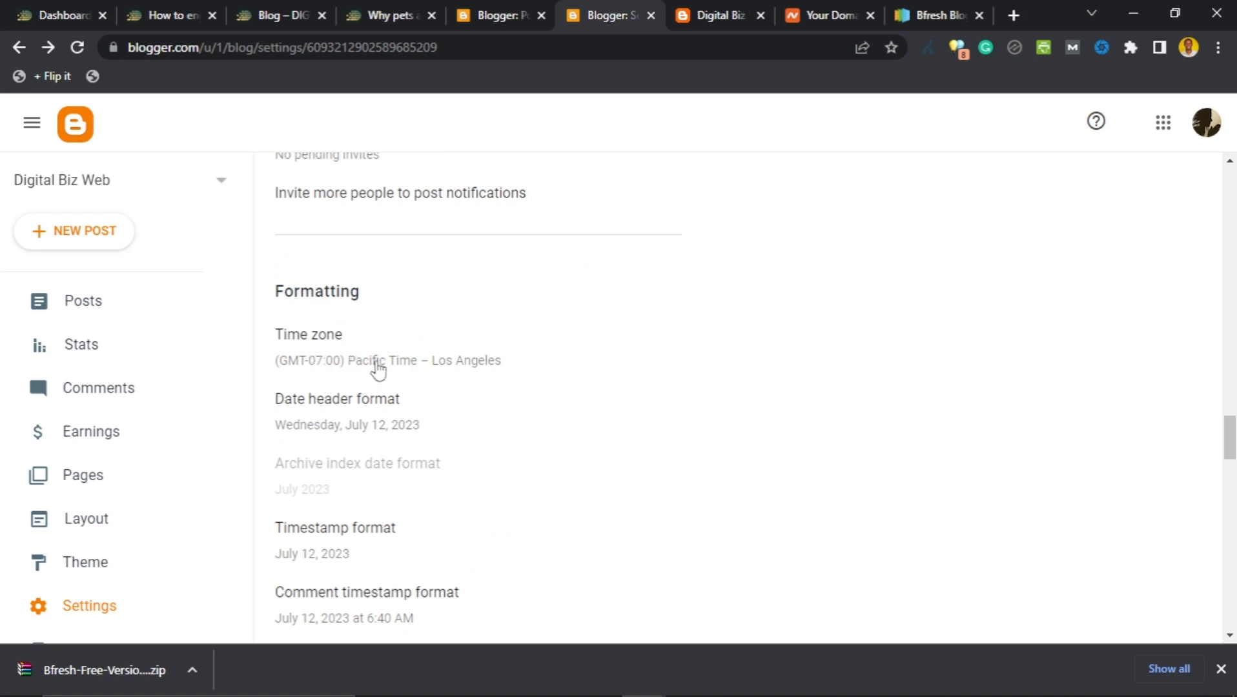
Pick (GMT+01:00) Ireland Time – Dublin from the time zone list and save it.
scroll(378, 369, down, 1)
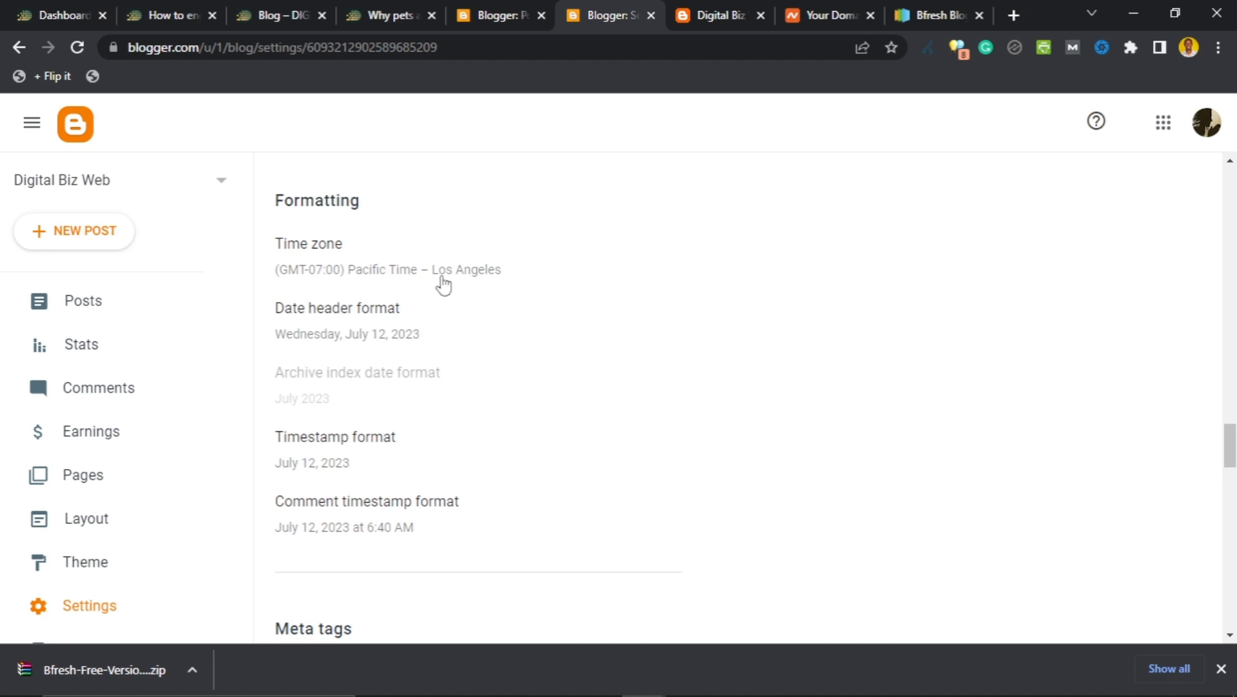
click(443, 285)
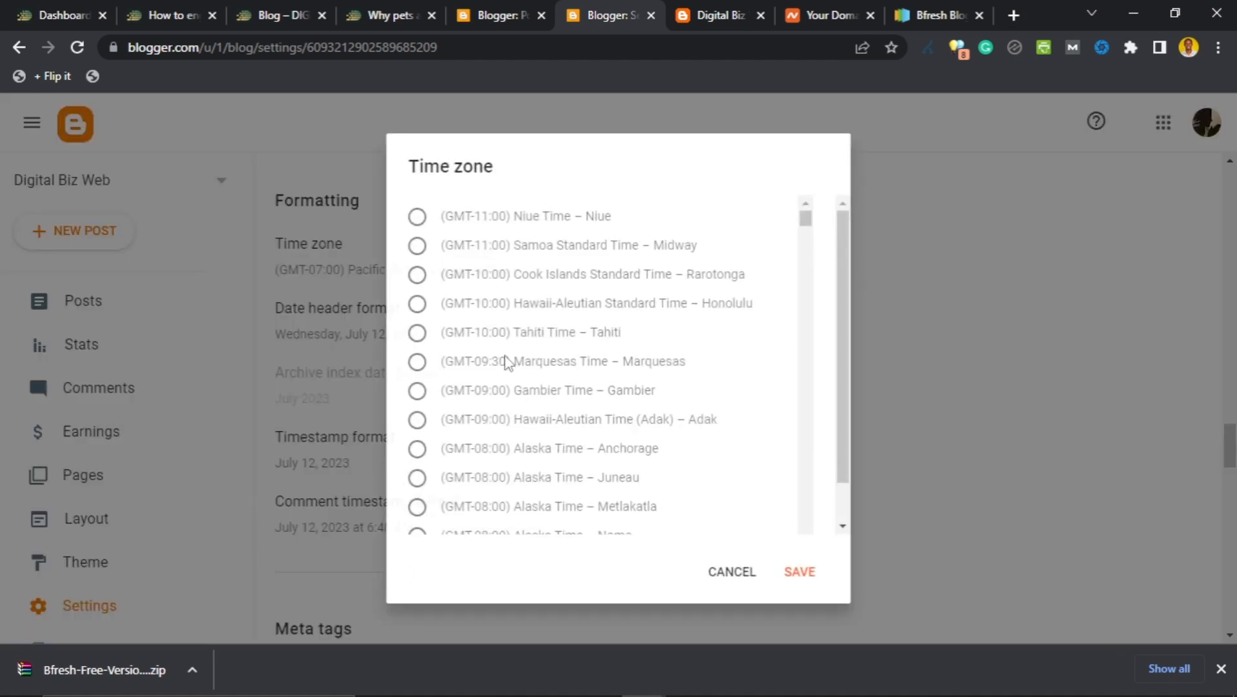
scroll(690, 317, down, 3)
scroll(712, 298, up, 3)
scroll(712, 312, down, 7)
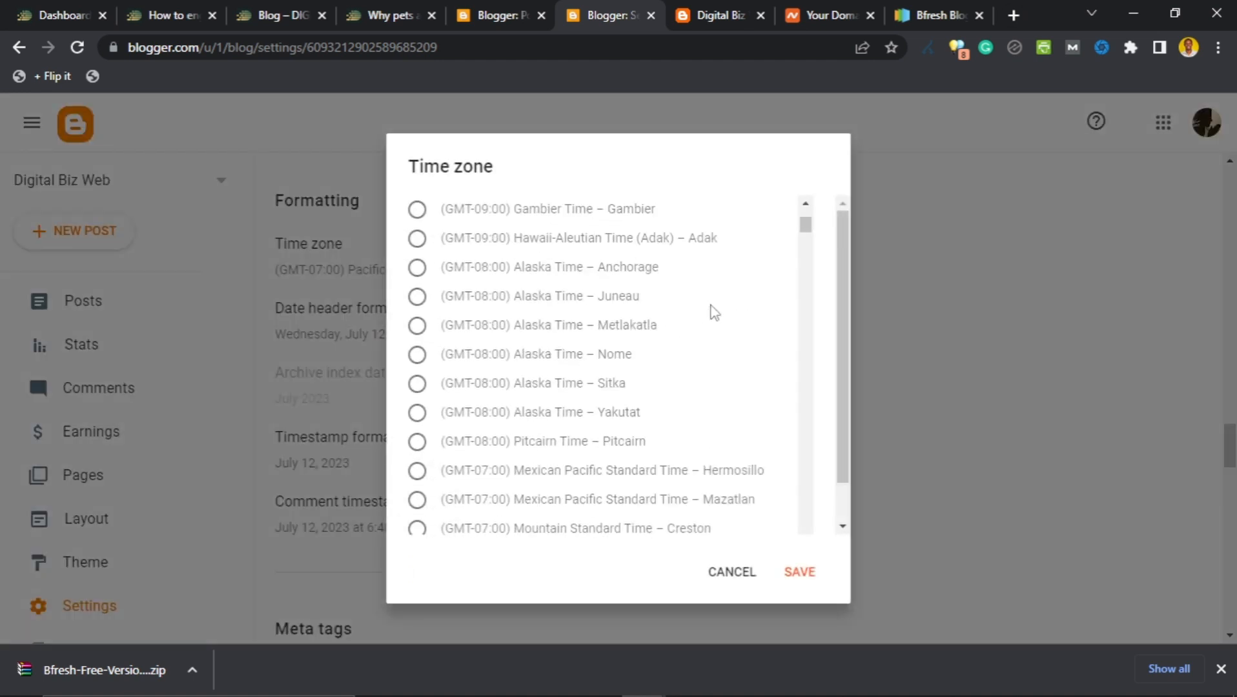
scroll(714, 317, down, 4)
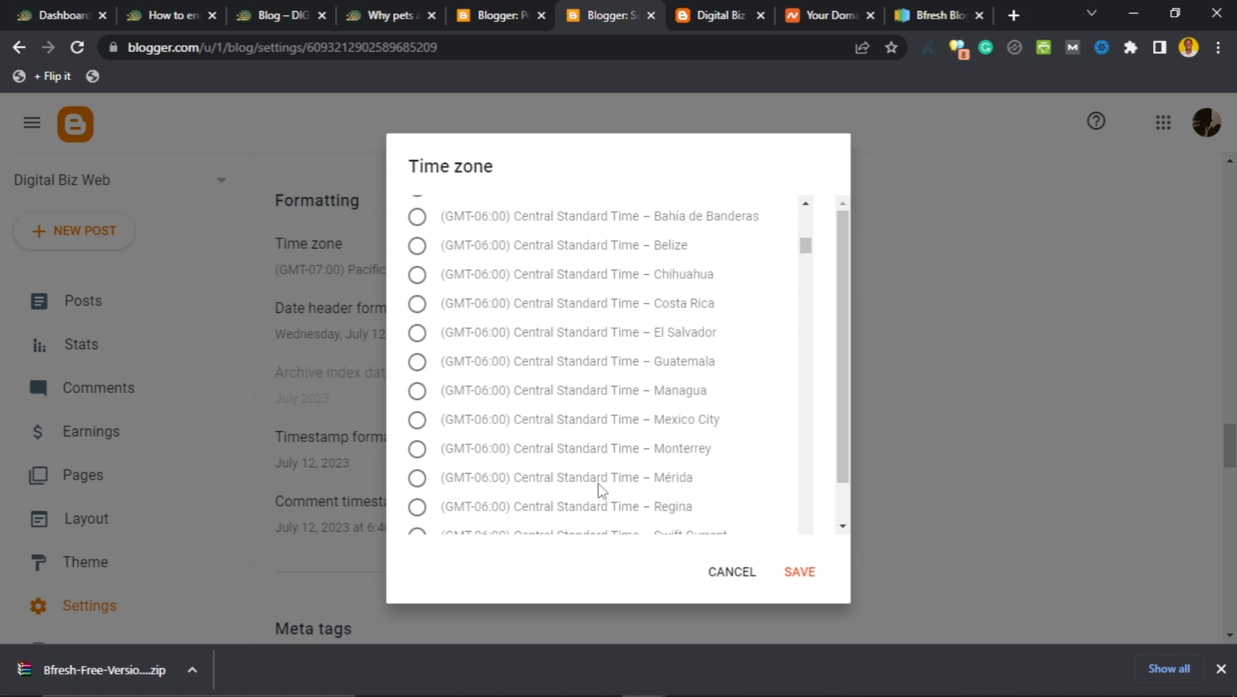
scroll(484, 407, down, 5)
scroll(484, 406, down, 18)
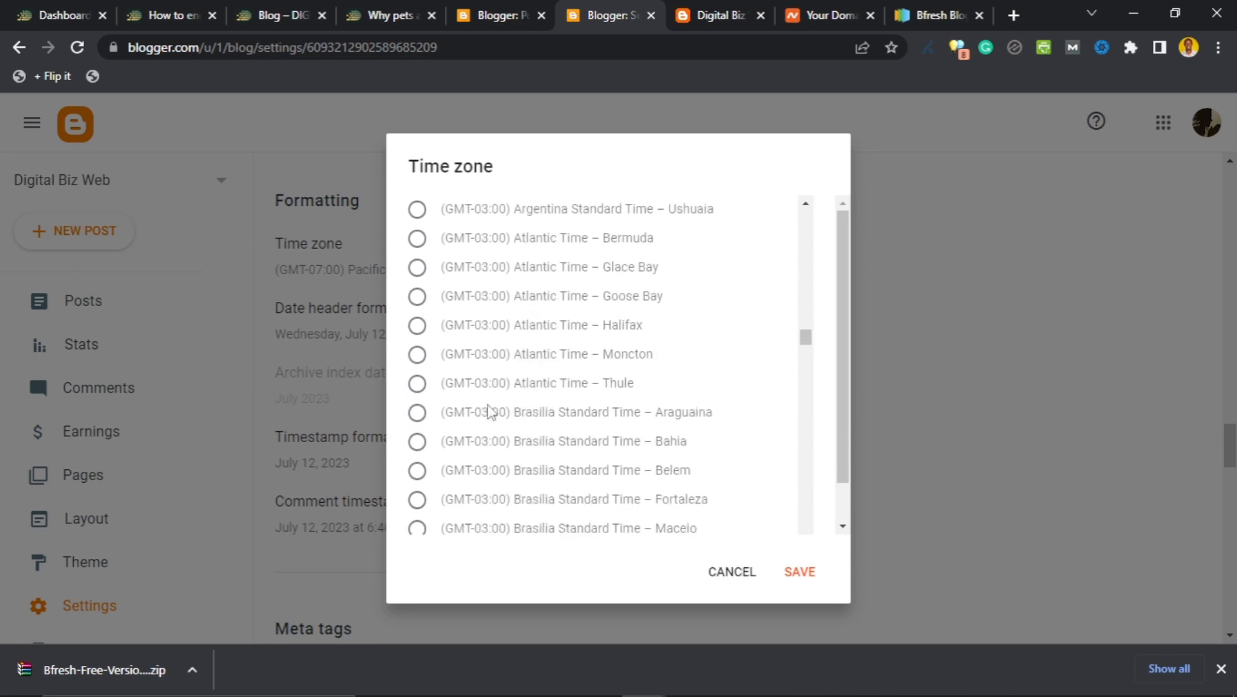
scroll(488, 414, down, 20)
scroll(486, 415, up, 8)
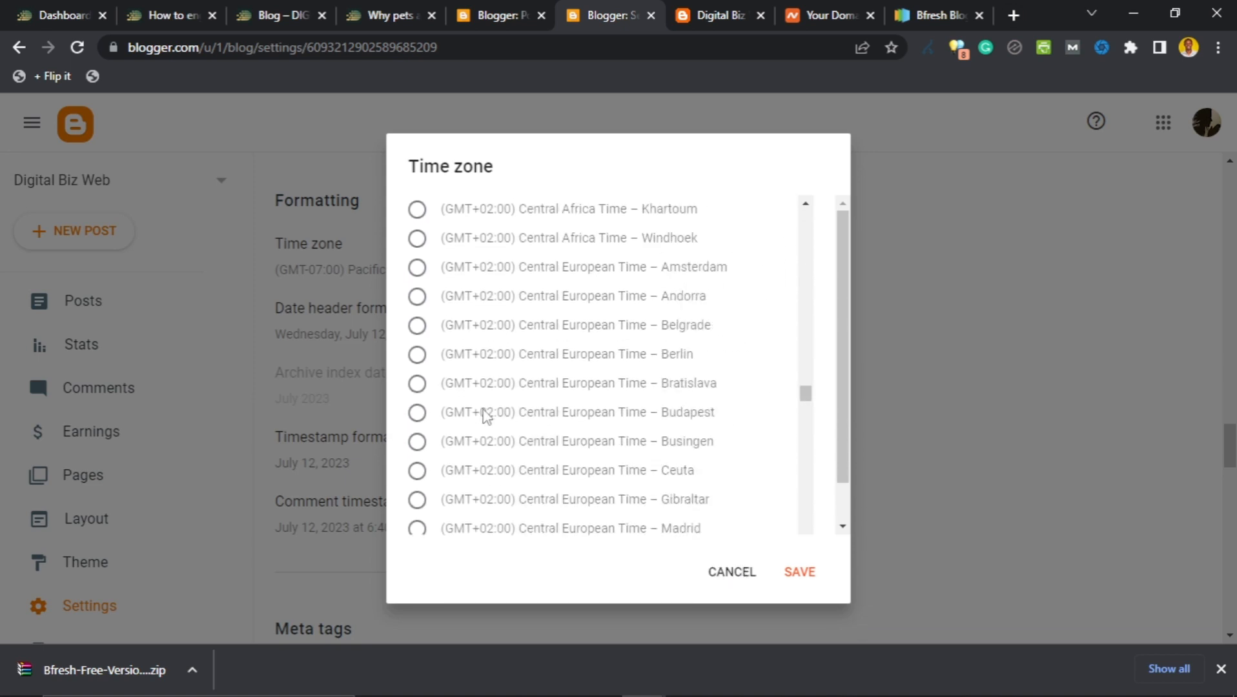
scroll(486, 415, up, 3)
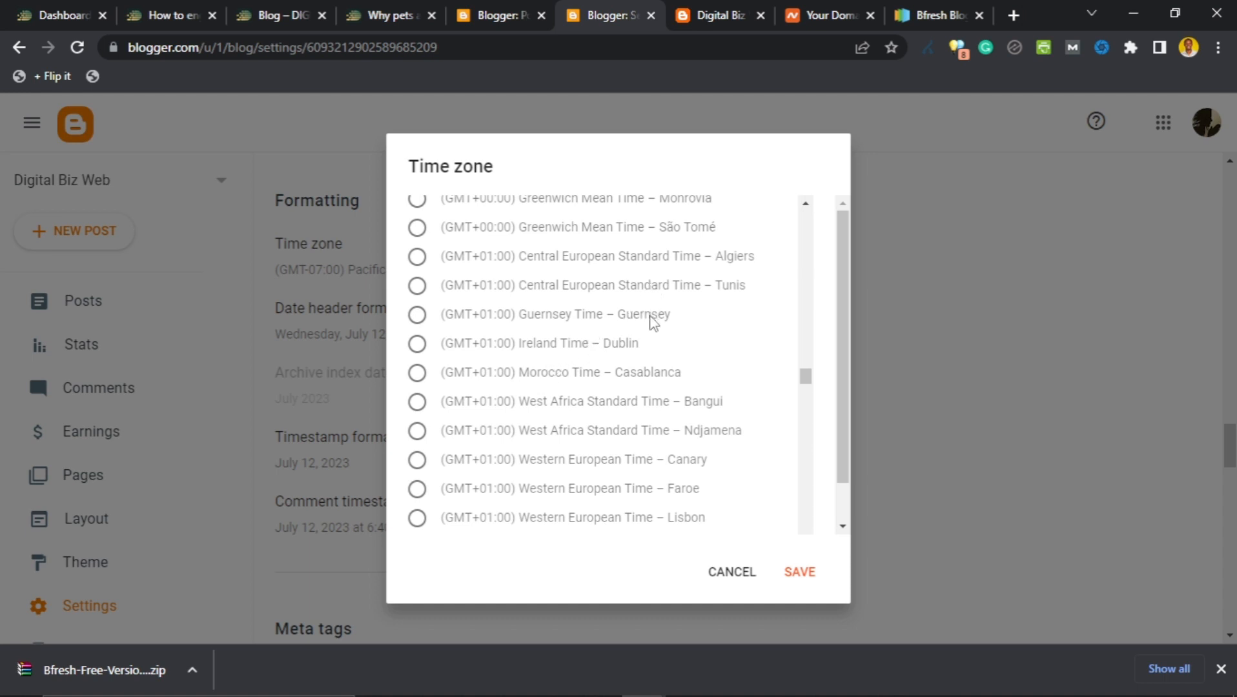
scroll(652, 322, down, 2)
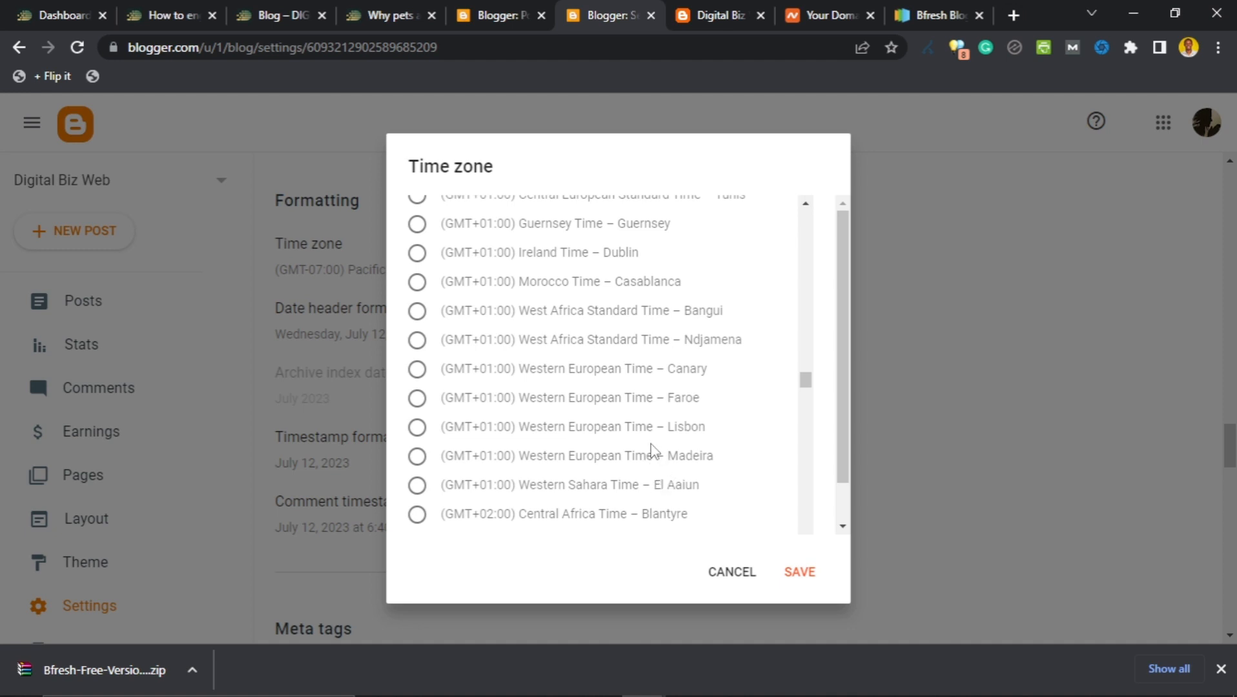
scroll(649, 448, up, 3)
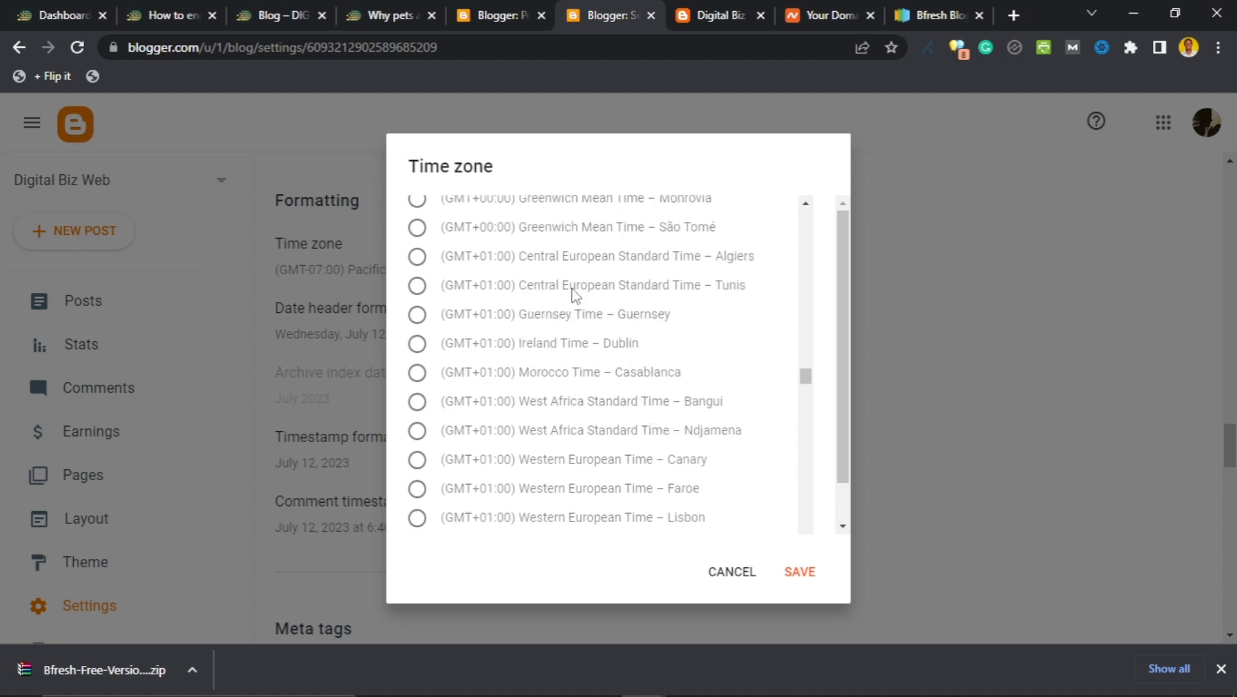
scroll(575, 294, up, 1)
scroll(529, 332, down, 1)
click(599, 348)
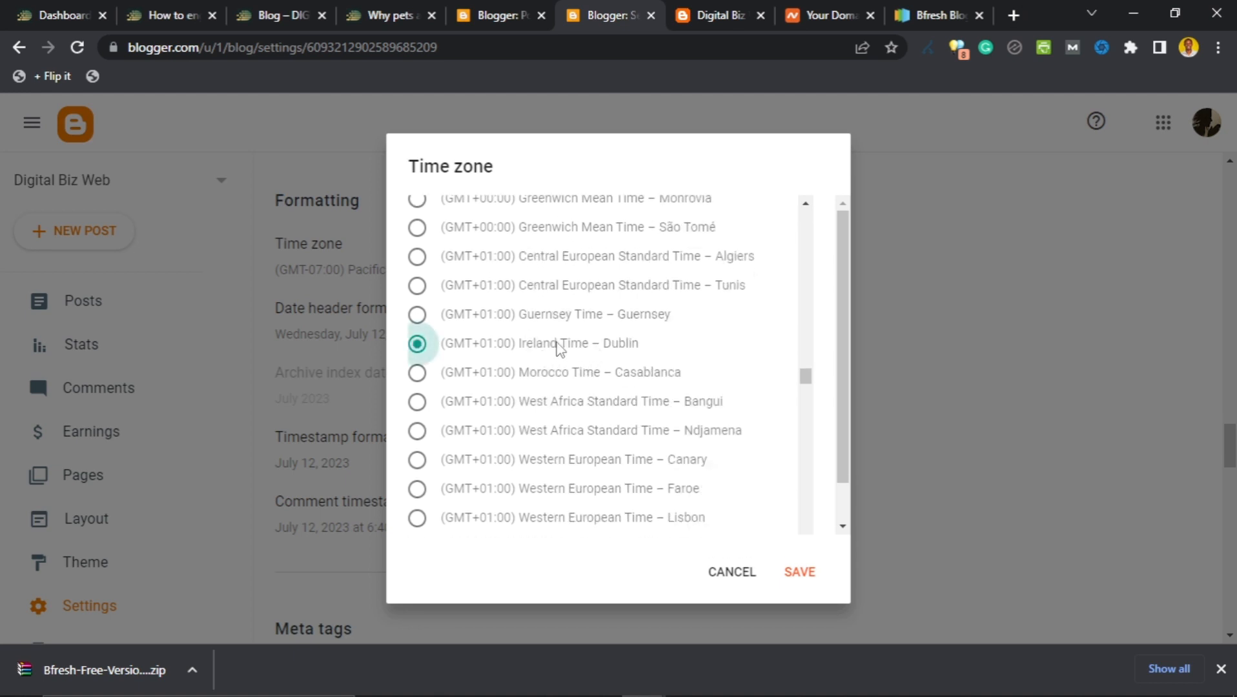
click(798, 572)
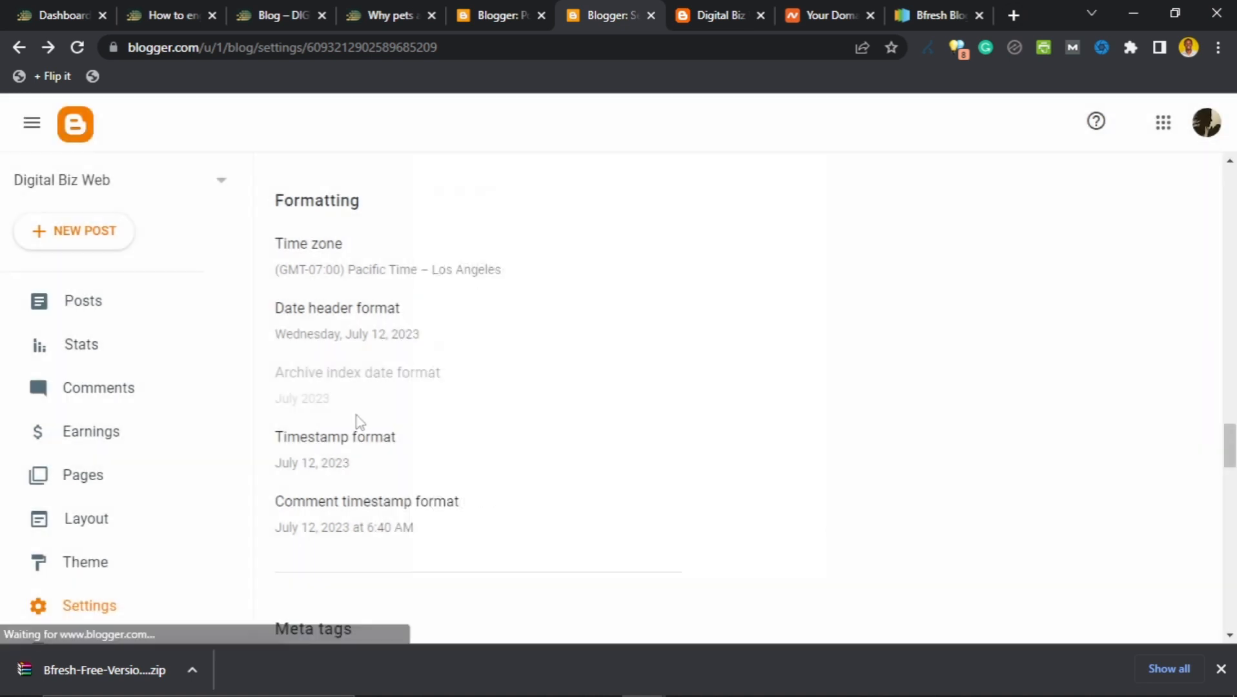
Set the date header format to 7.12.2023 and save it.
click(341, 335)
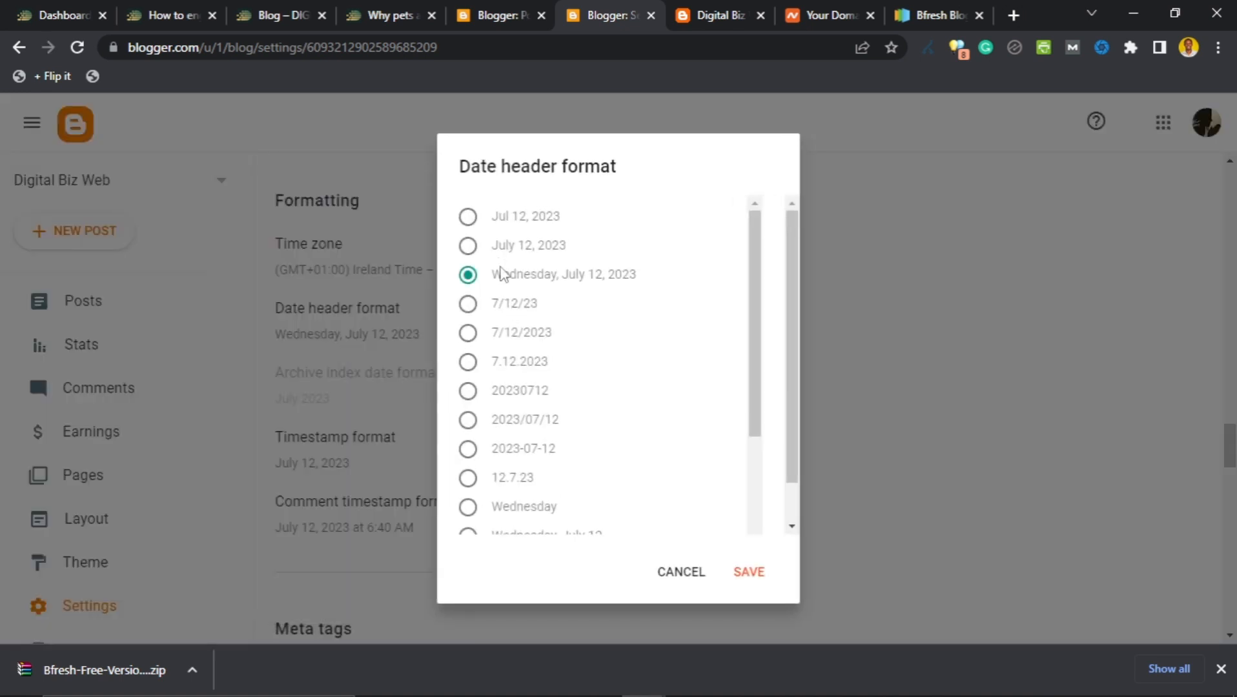
scroll(500, 326, down, 1)
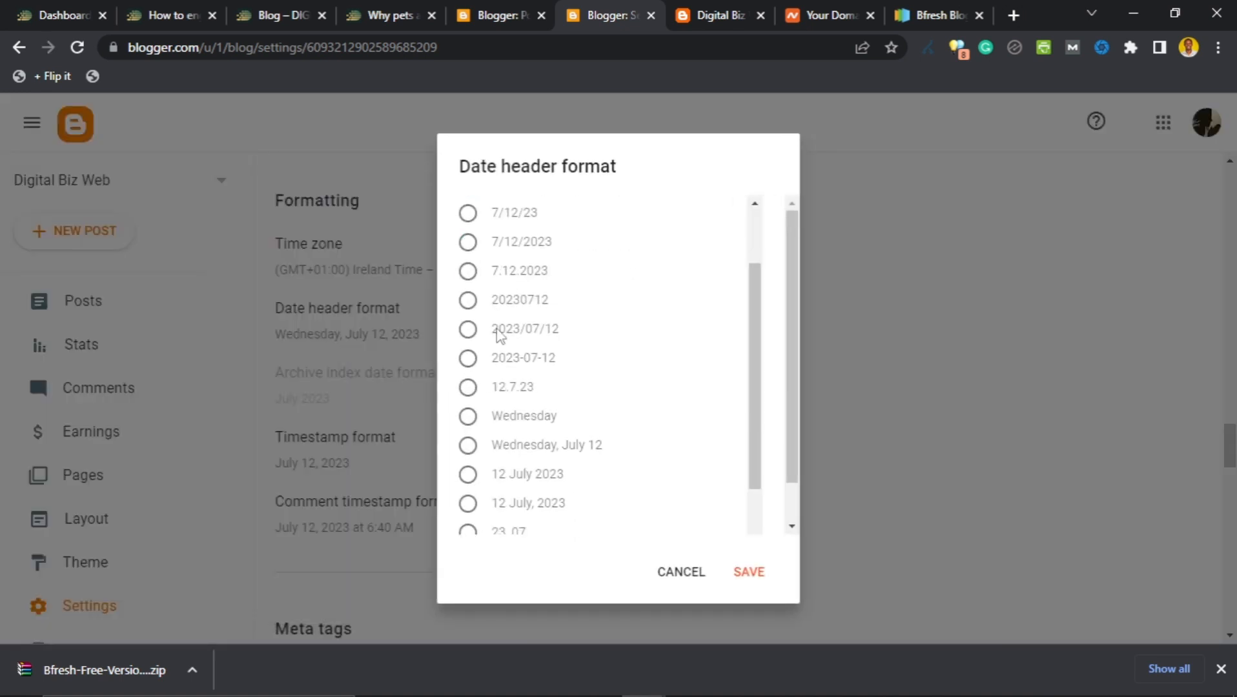
scroll(500, 361, down, 3)
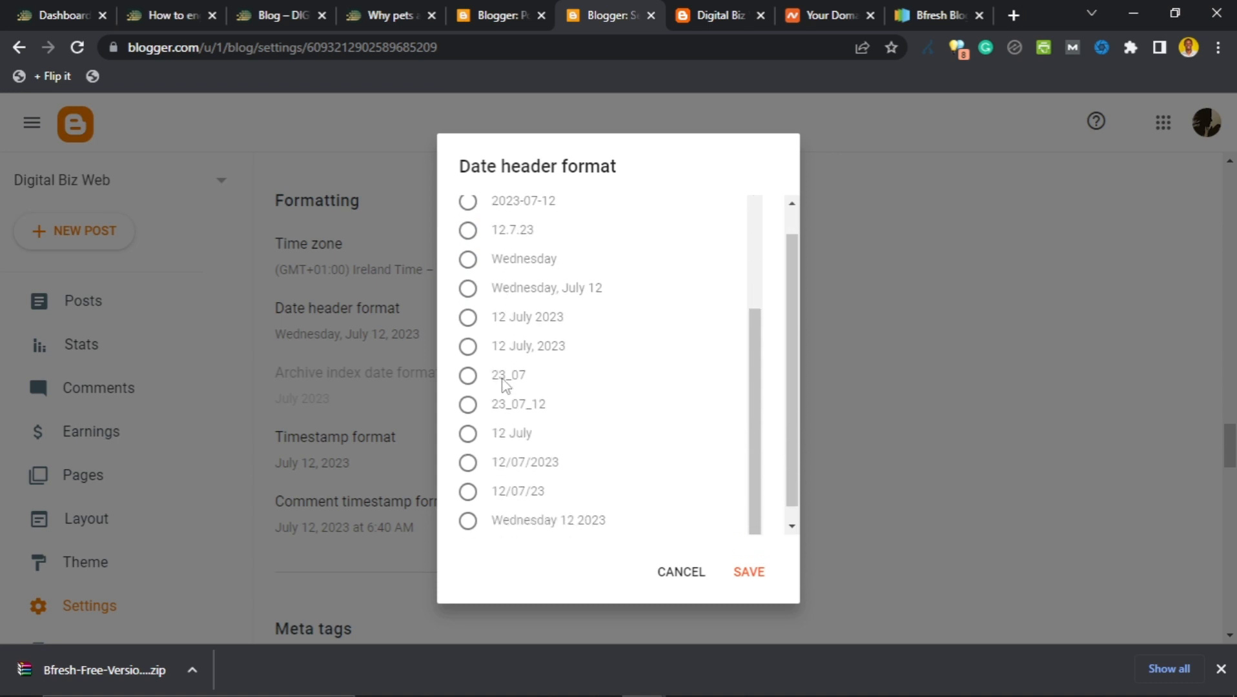
scroll(511, 406, up, 3)
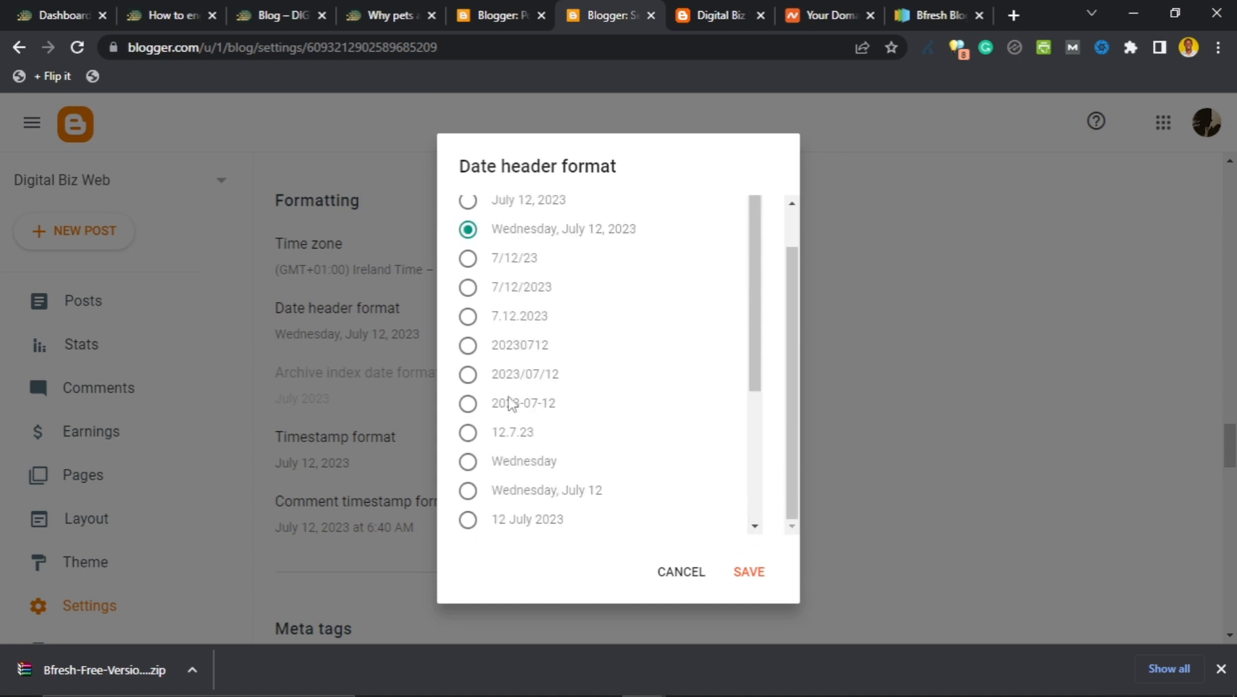
scroll(517, 394, up, 1)
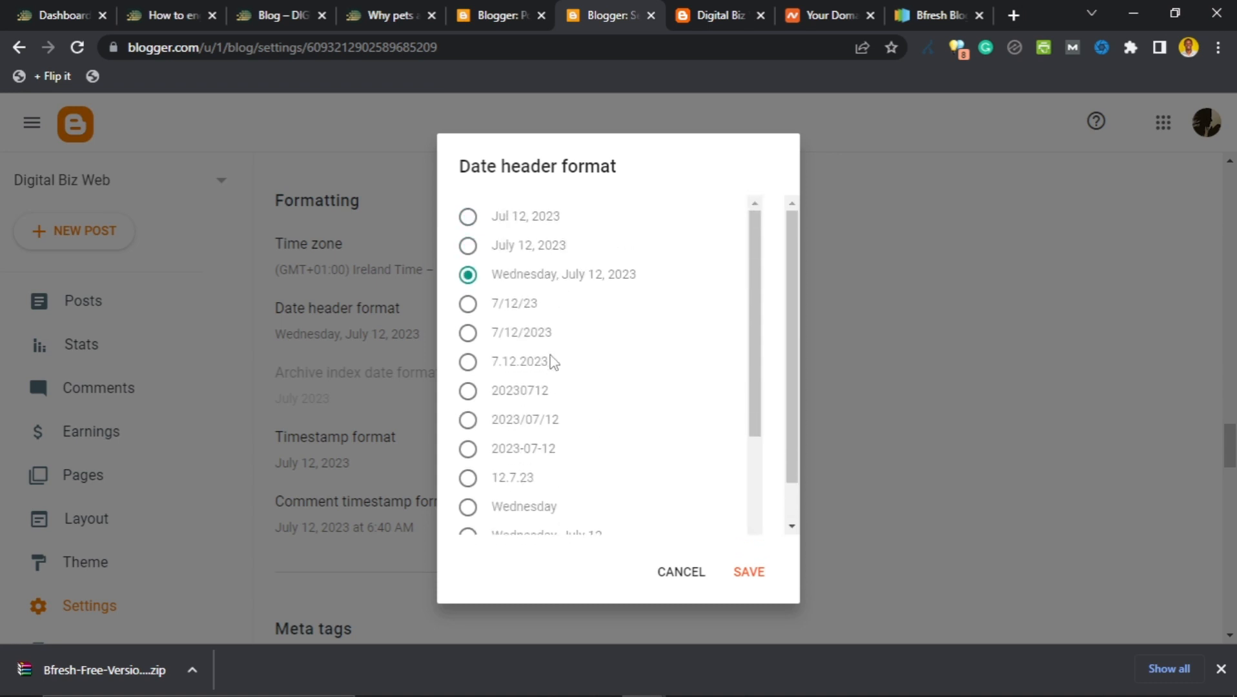
click(468, 362)
click(744, 572)
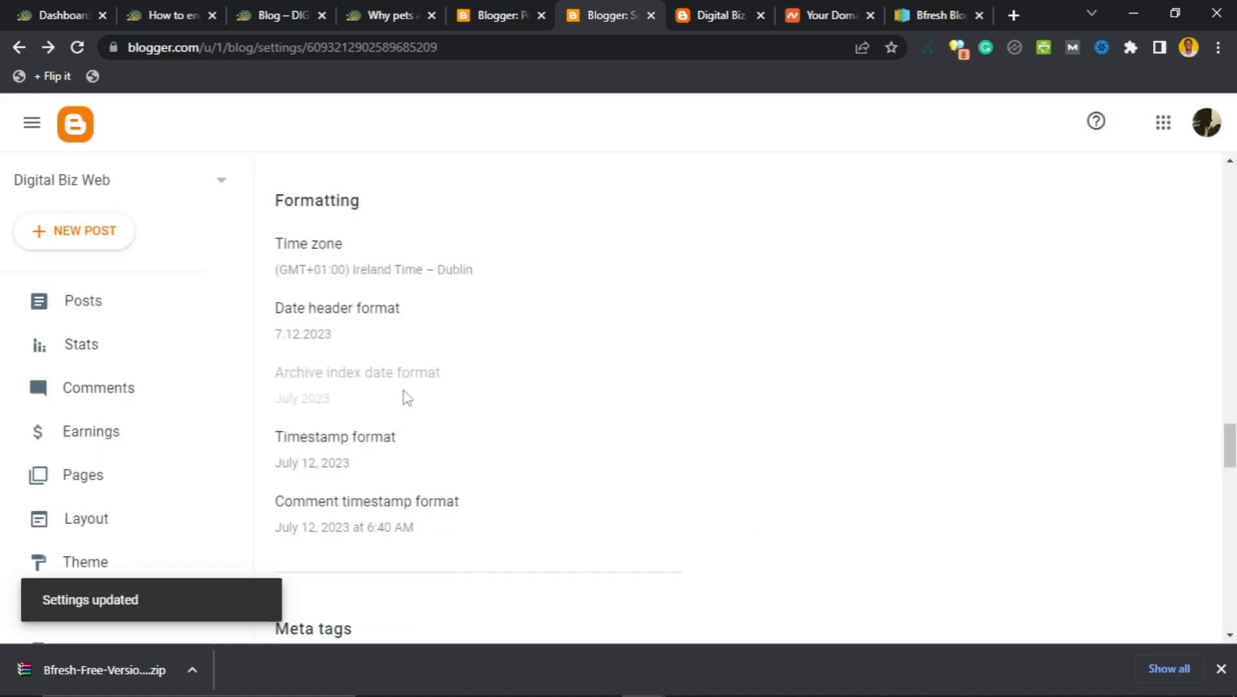
Set the comment timestamp format to 'July 12, 2023 6:40 AM' and save it.
scroll(387, 421, down, 2)
click(367, 441)
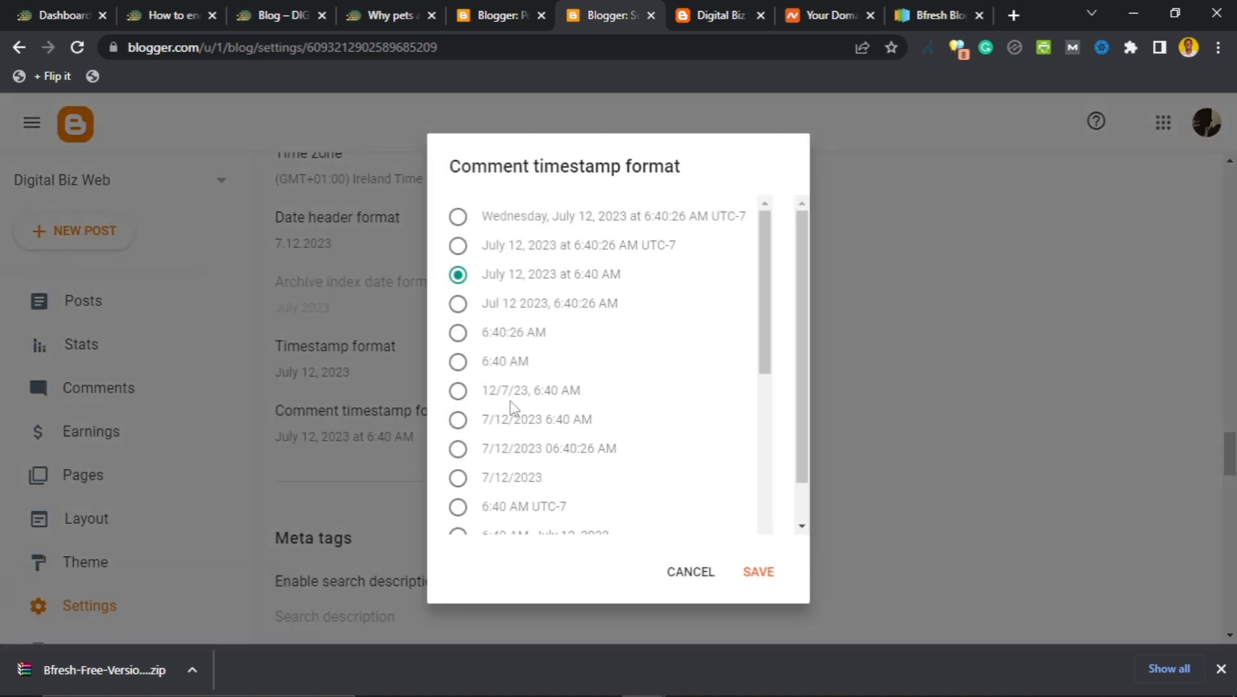
scroll(493, 382, down, 2)
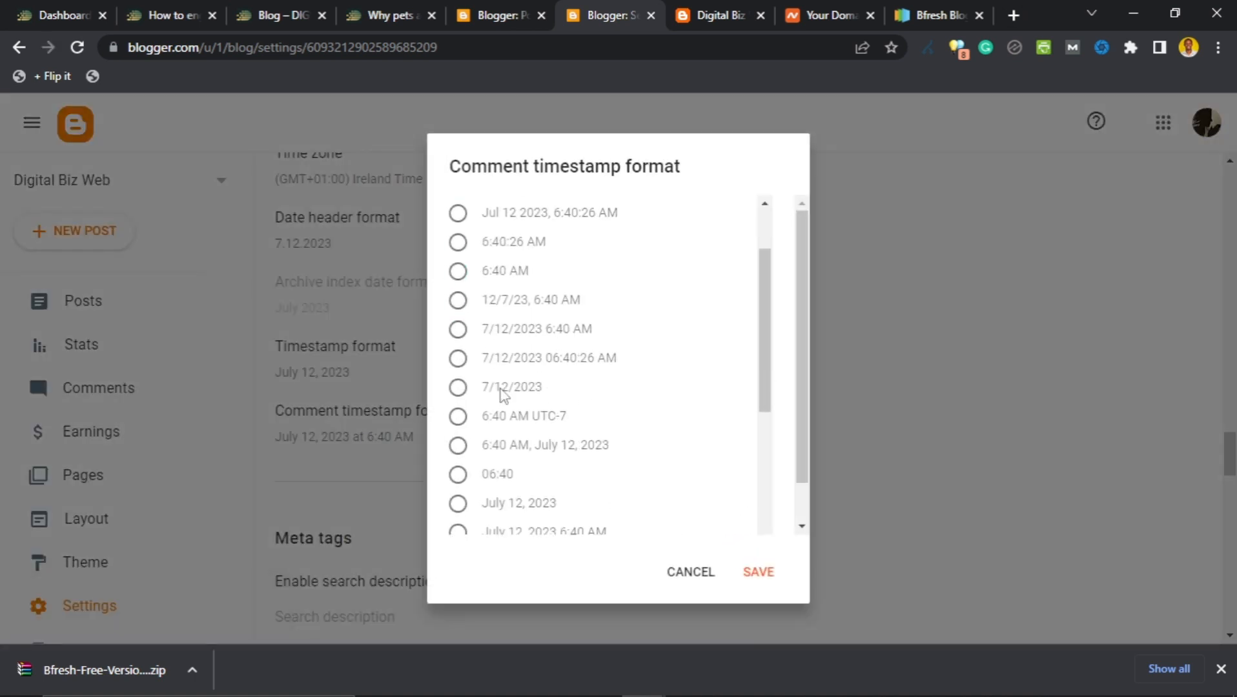
scroll(499, 419, down, 2)
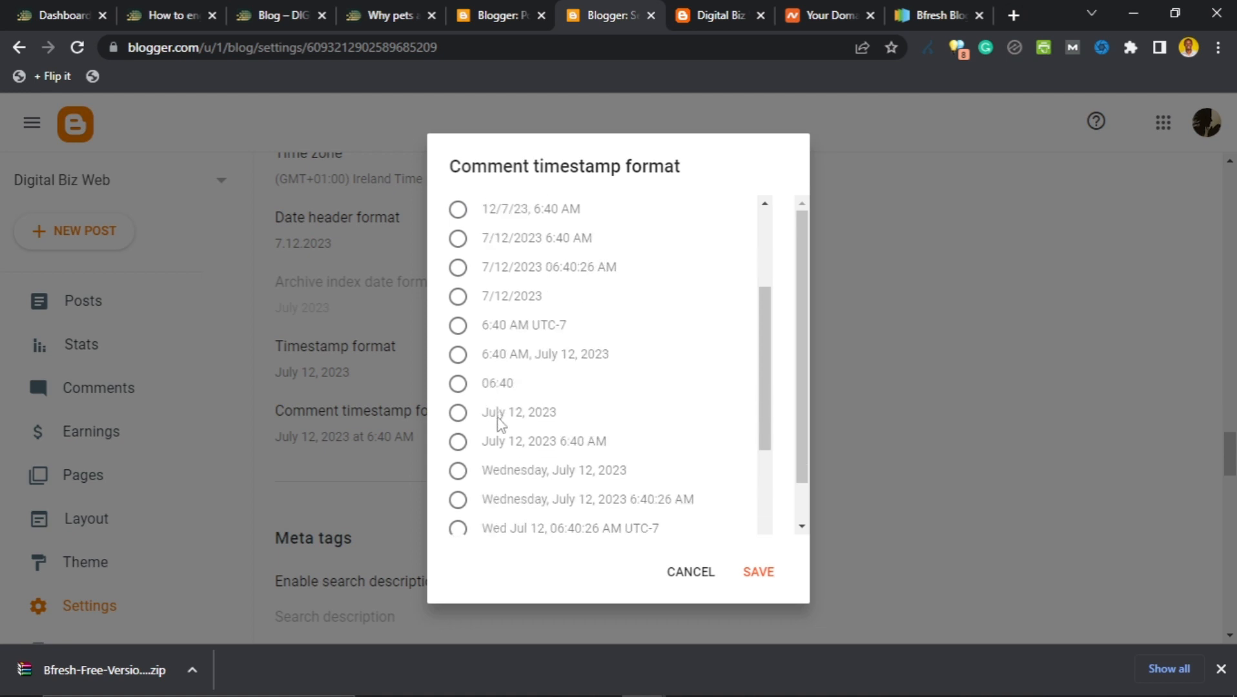
click(459, 443)
click(754, 575)
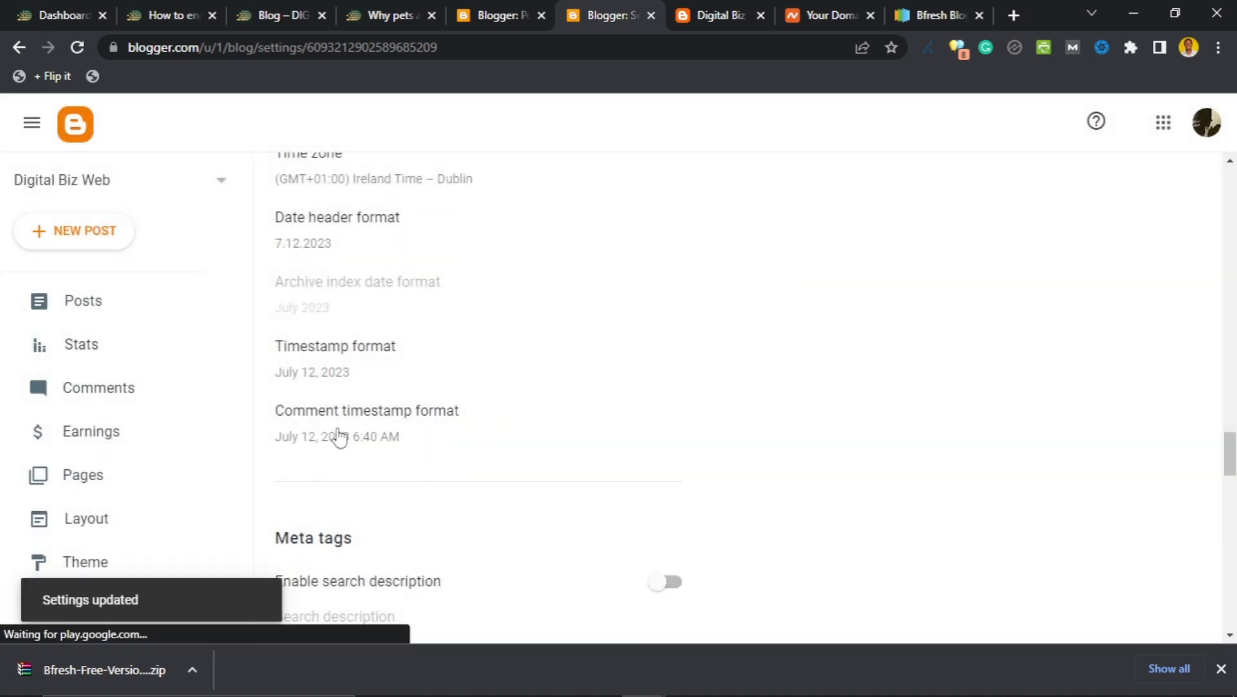
Change the comment timestamp format to 7/12/2023 instead and save it.
click(336, 437)
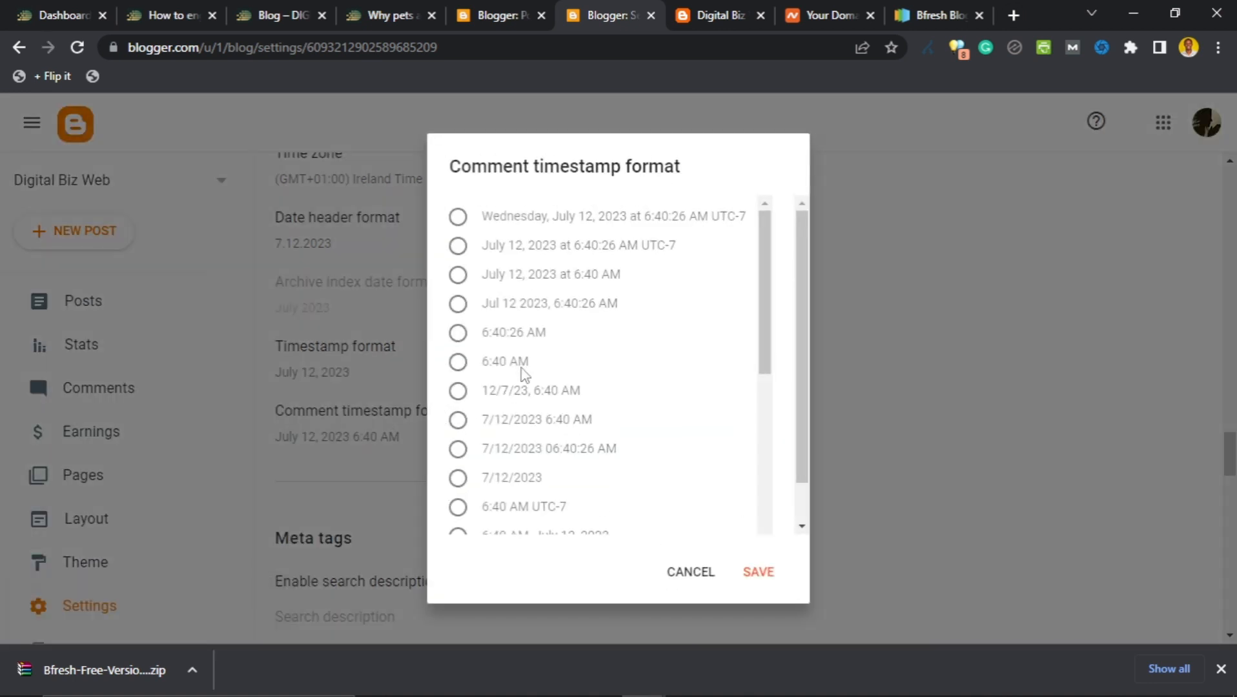
scroll(524, 364, down, 3)
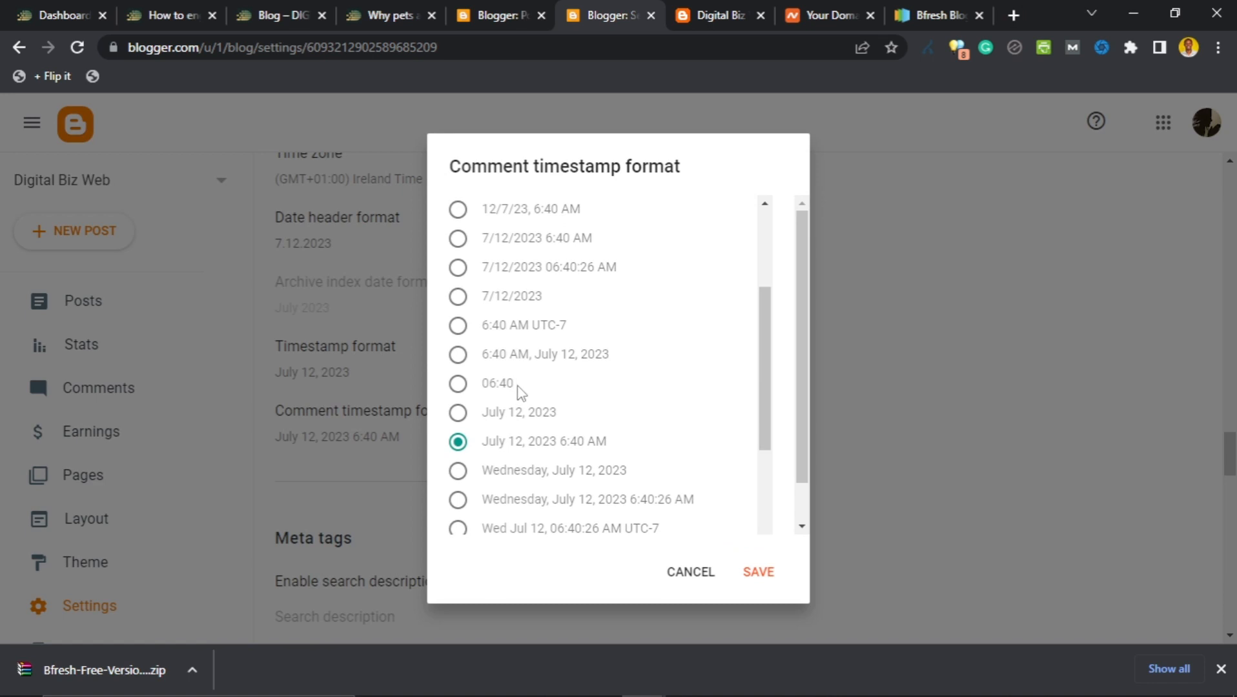
click(459, 296)
click(759, 572)
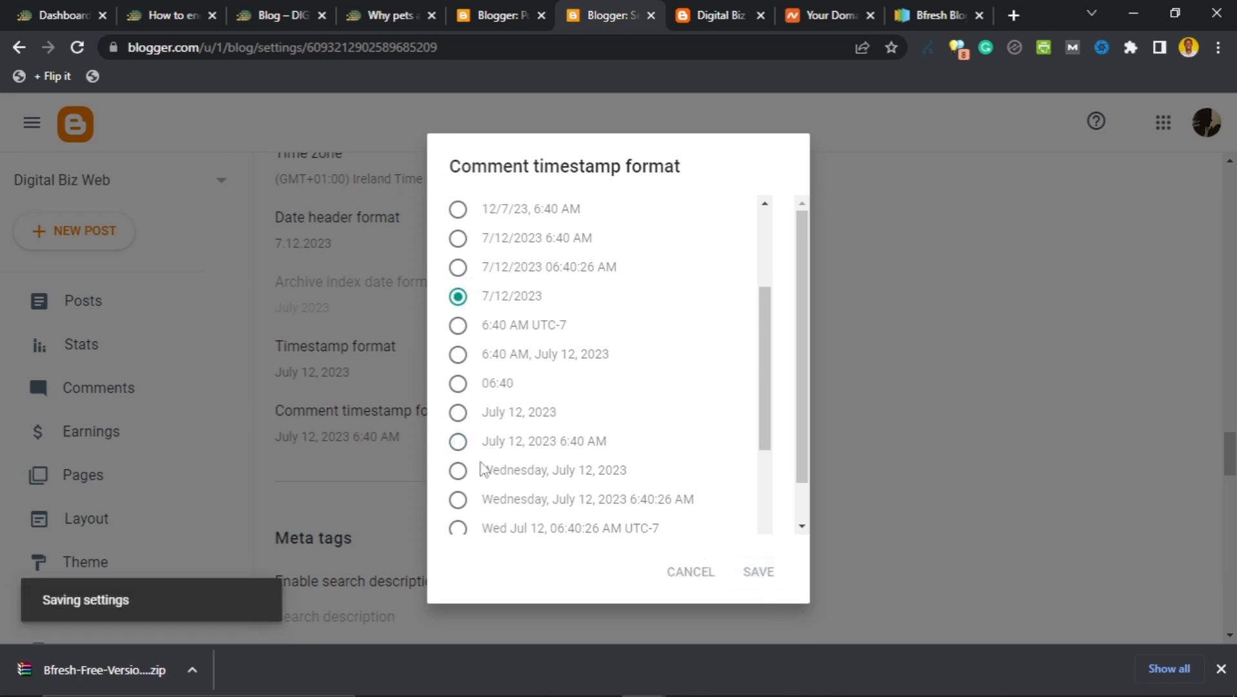
scroll(388, 378, down, 4)
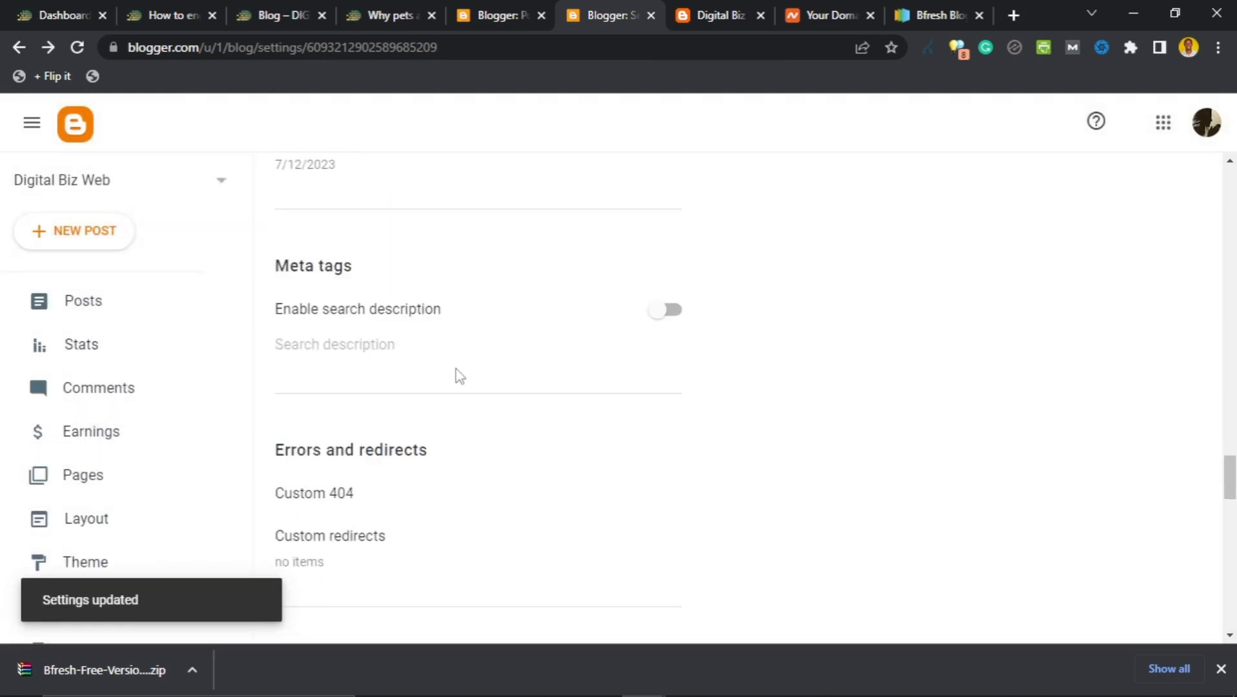
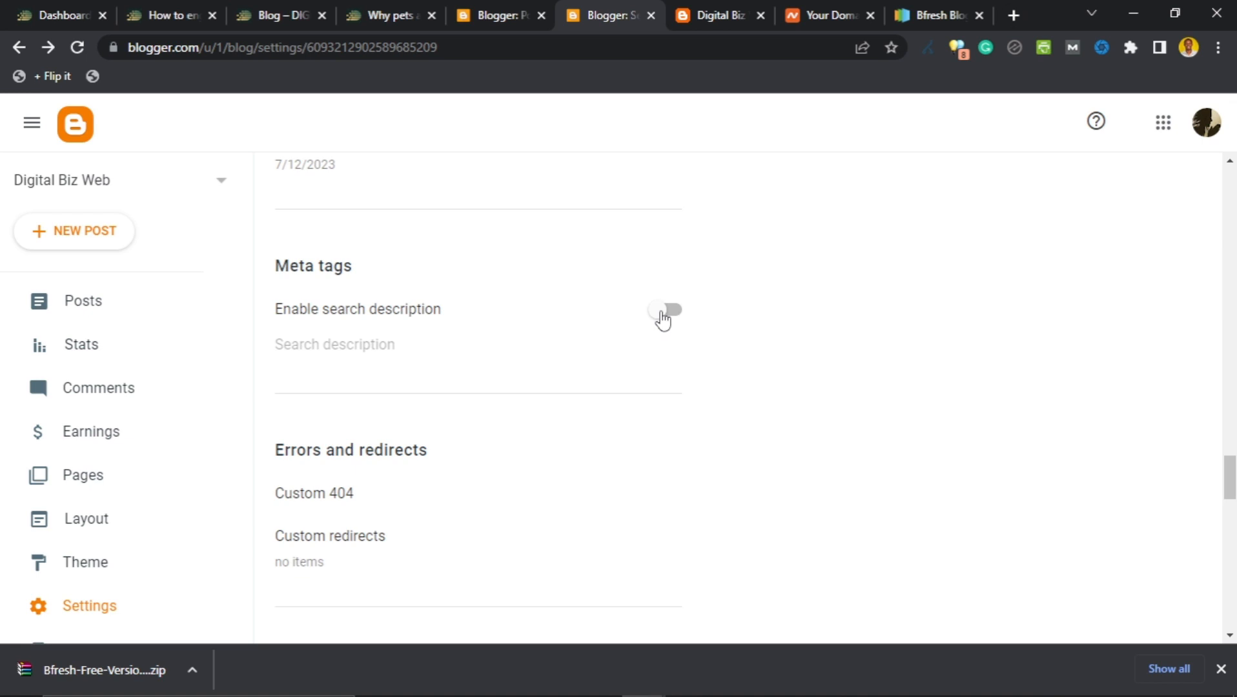
Switch on the Enable search description setting.
click(661, 313)
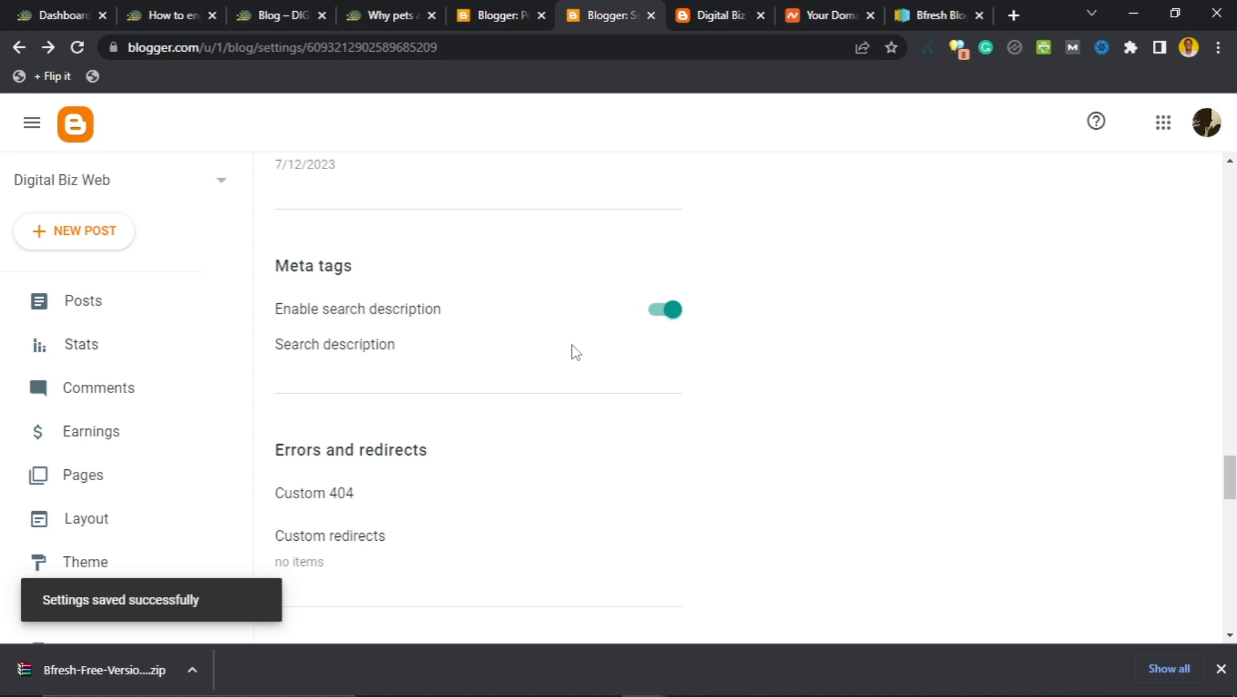
click(322, 348)
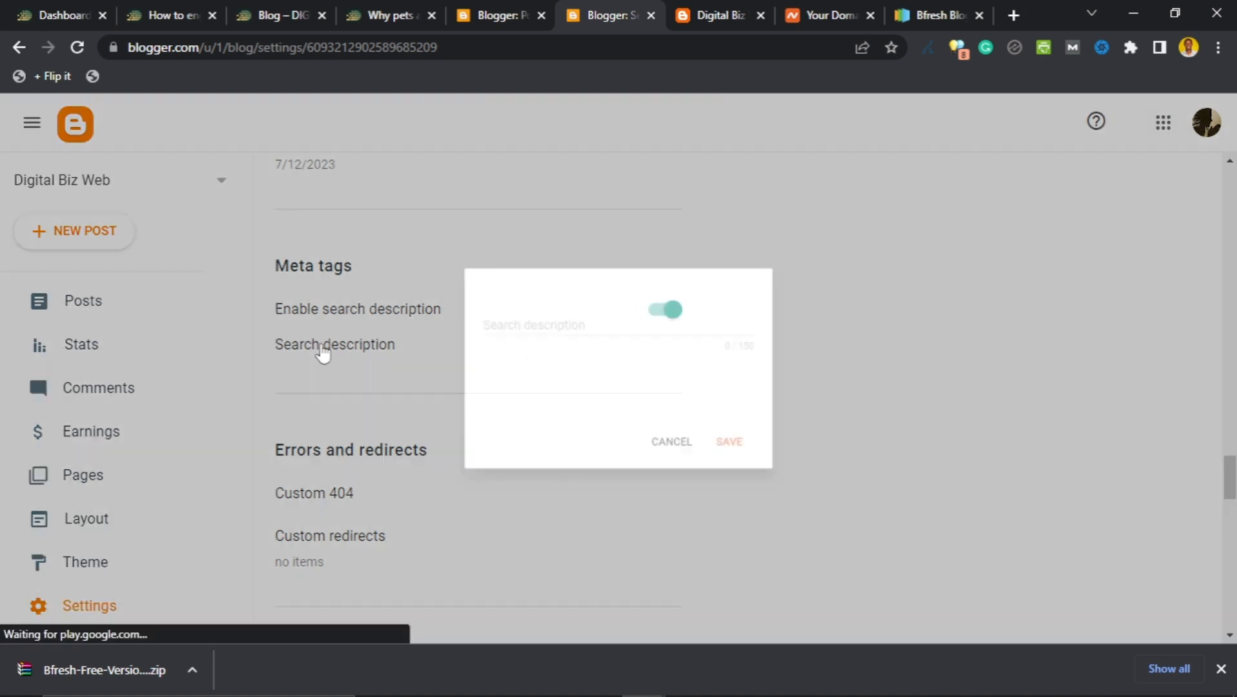
click(528, 359)
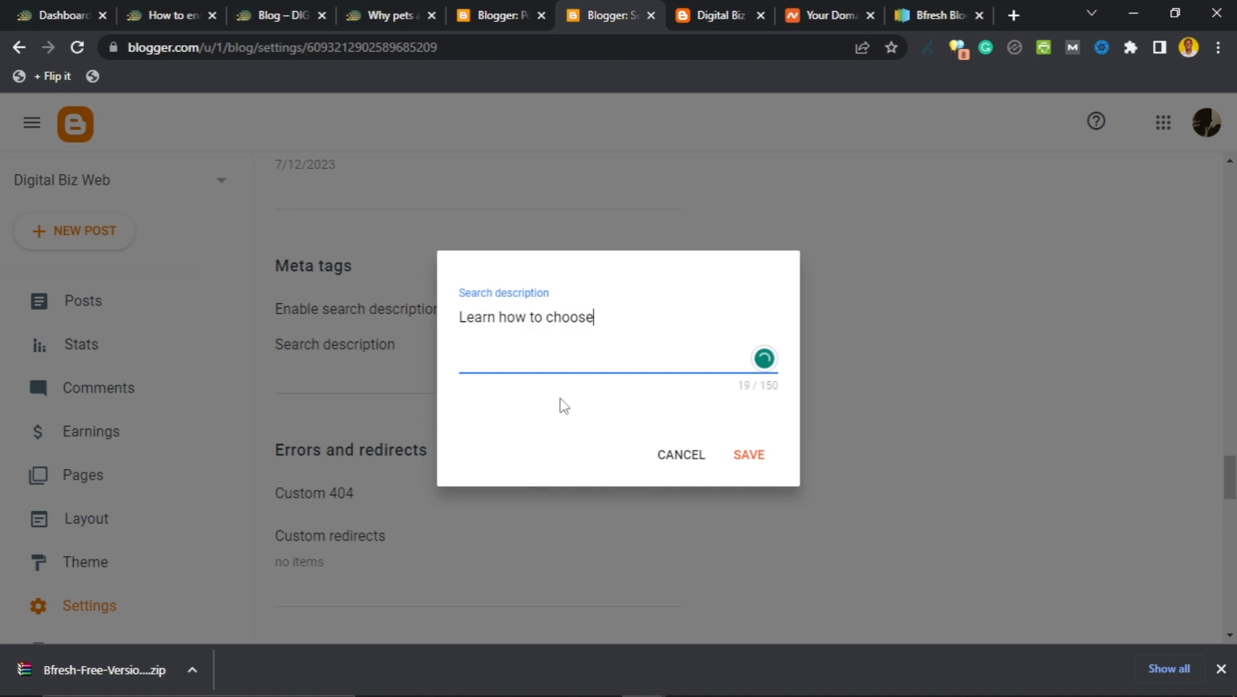
click(693, 457)
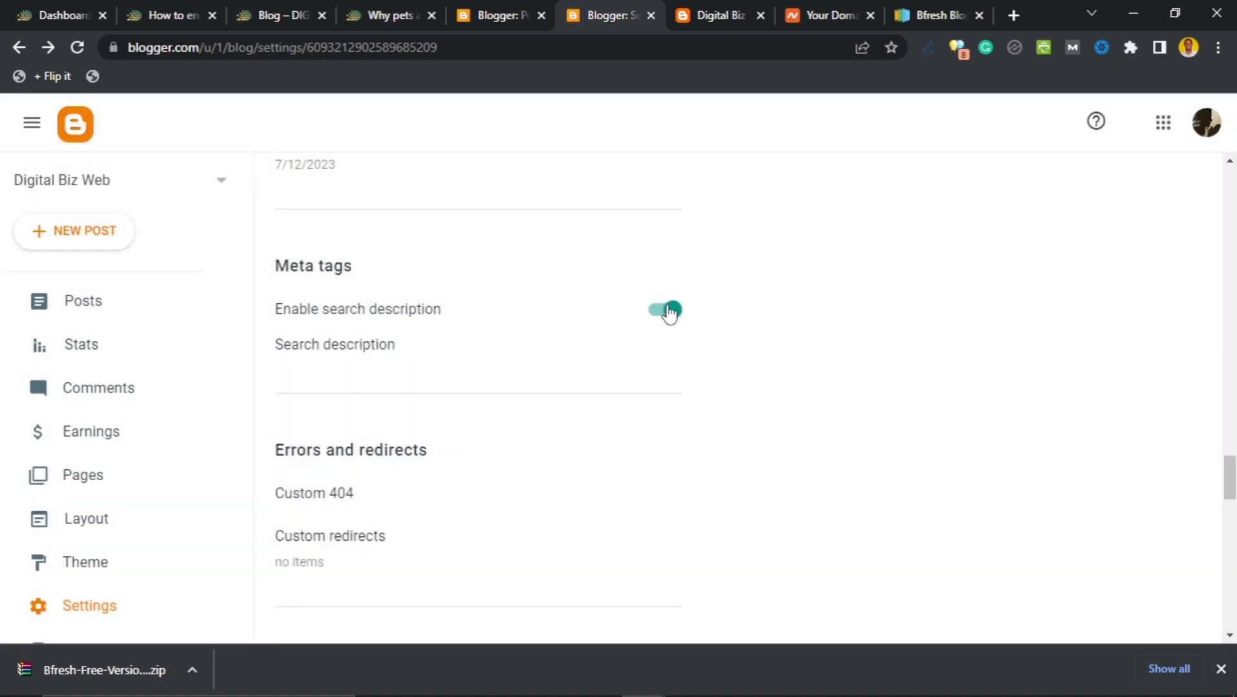
Save the search description 'Learn how to start a money-making website from scratch.'.
click(335, 348)
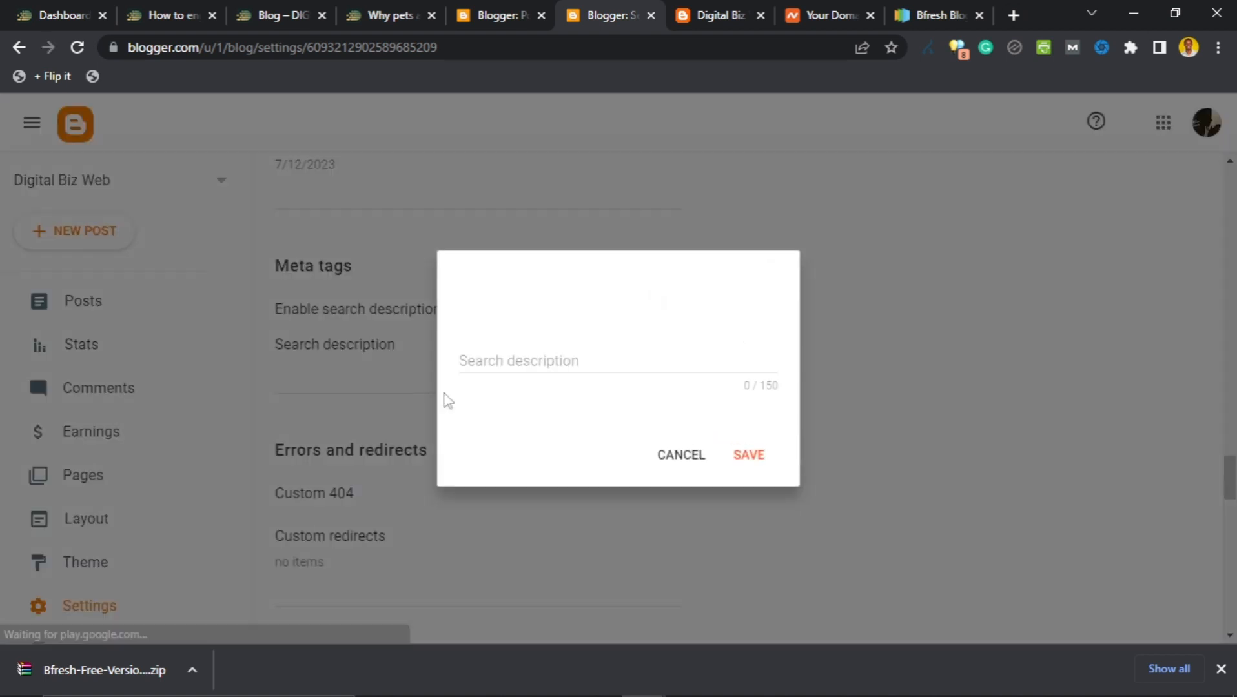
click(621, 364)
text(Learn how to start a mone)
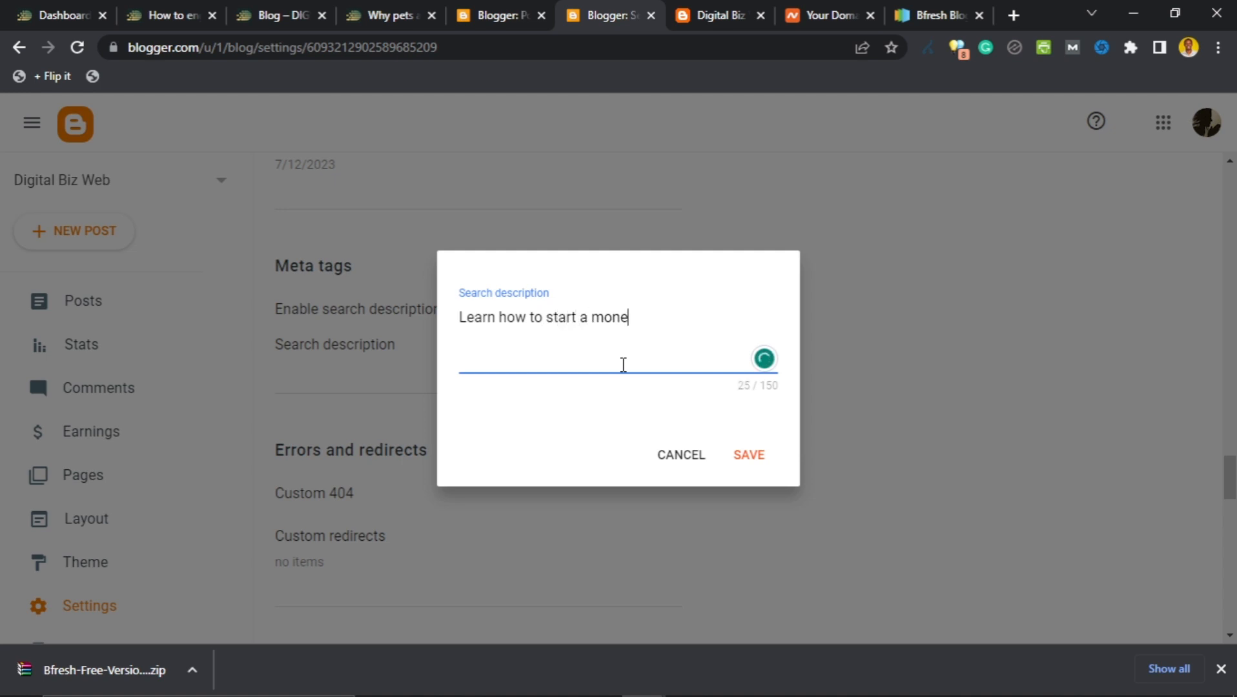
text(y-making website)
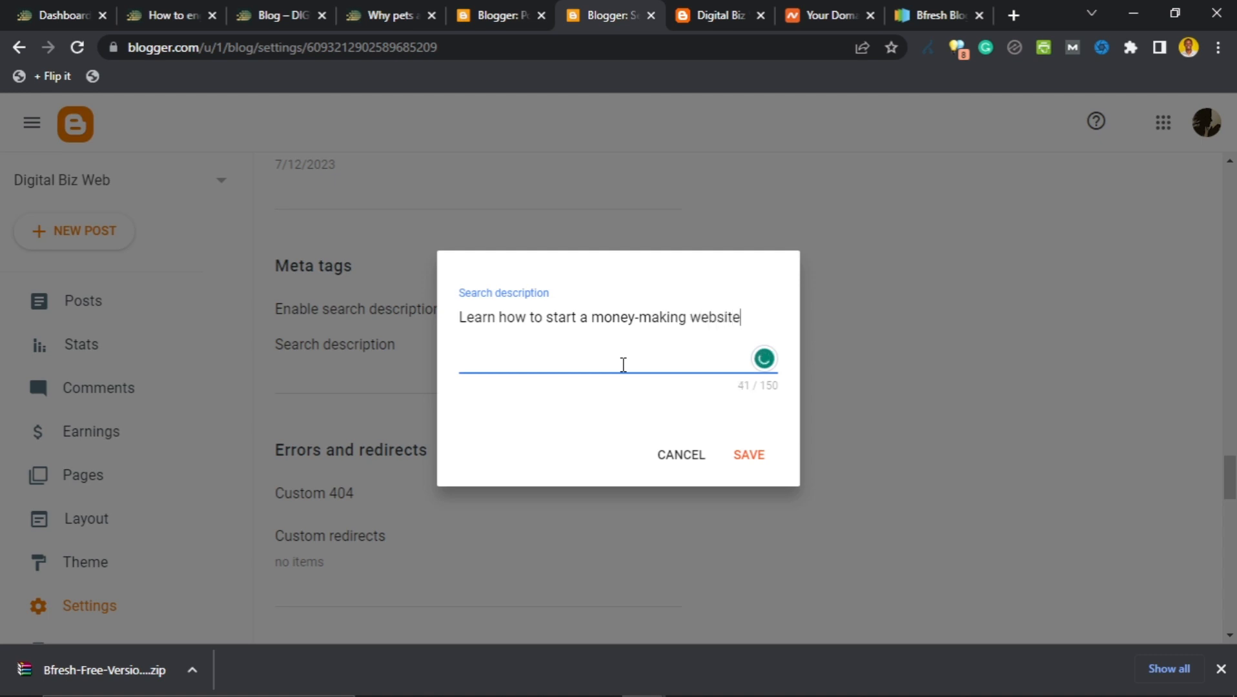
text( from scratch.)
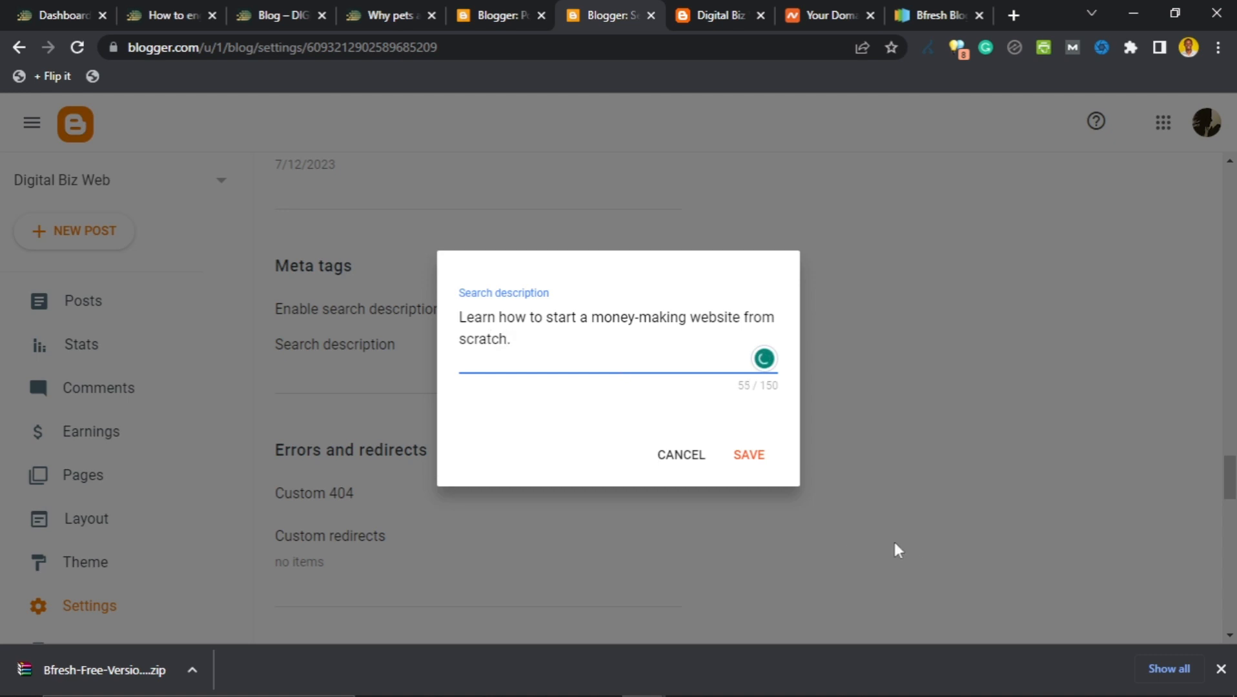
click(747, 455)
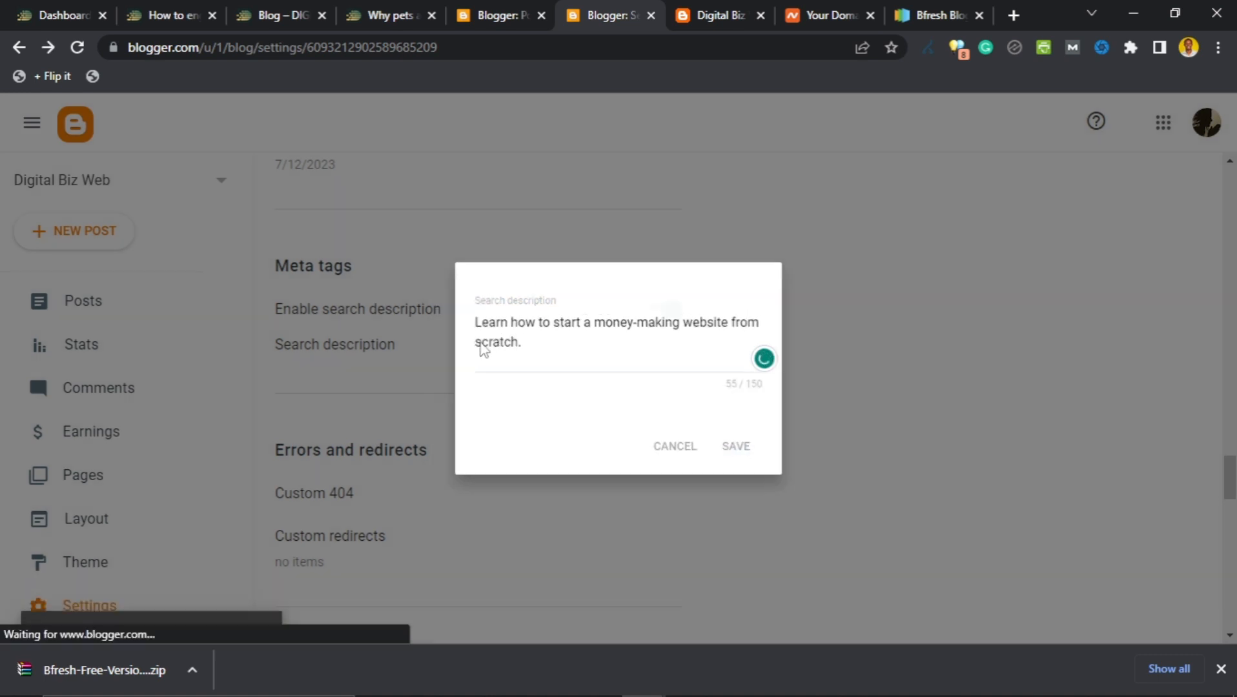
scroll(372, 366, down, 3)
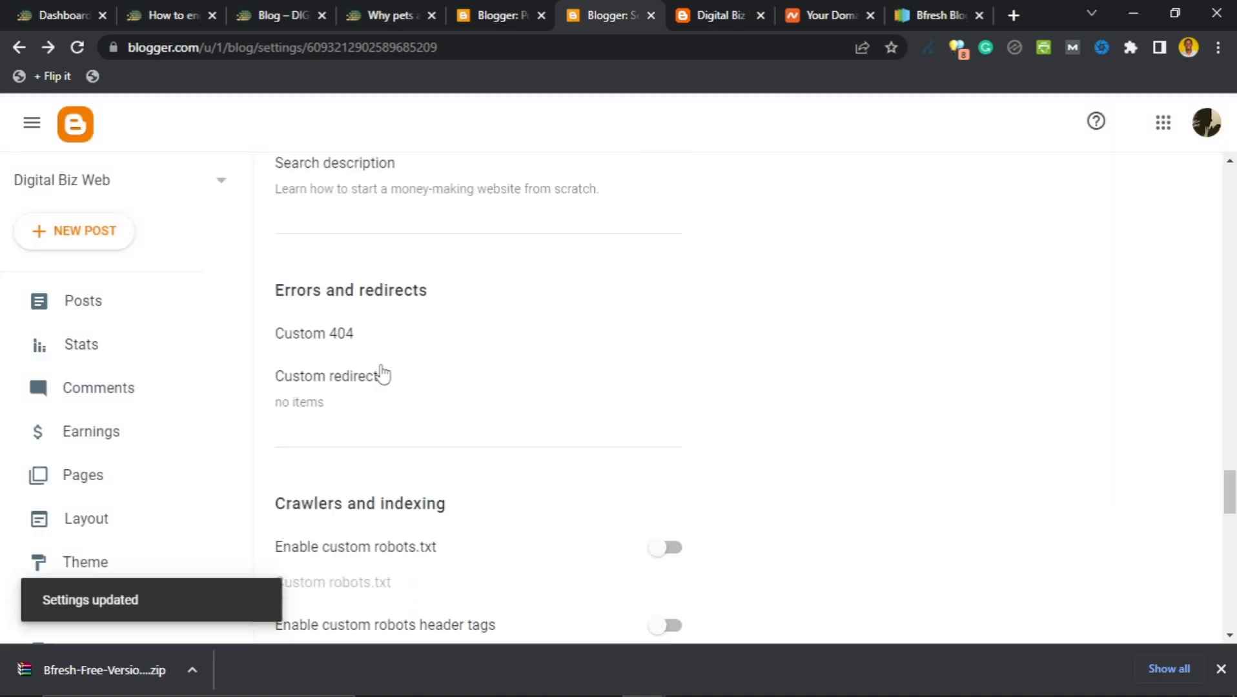
Look at the Custom 404 page and Custom redirects dialogs, cancelling both unchanged.
click(309, 336)
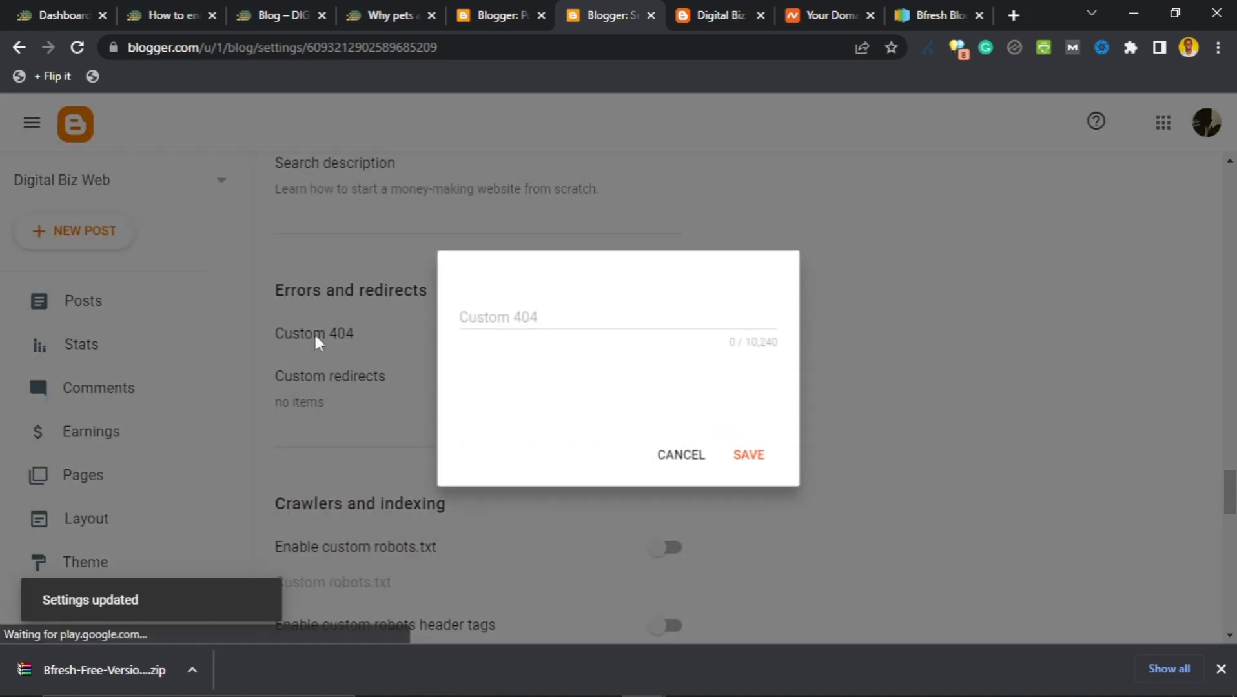
click(672, 456)
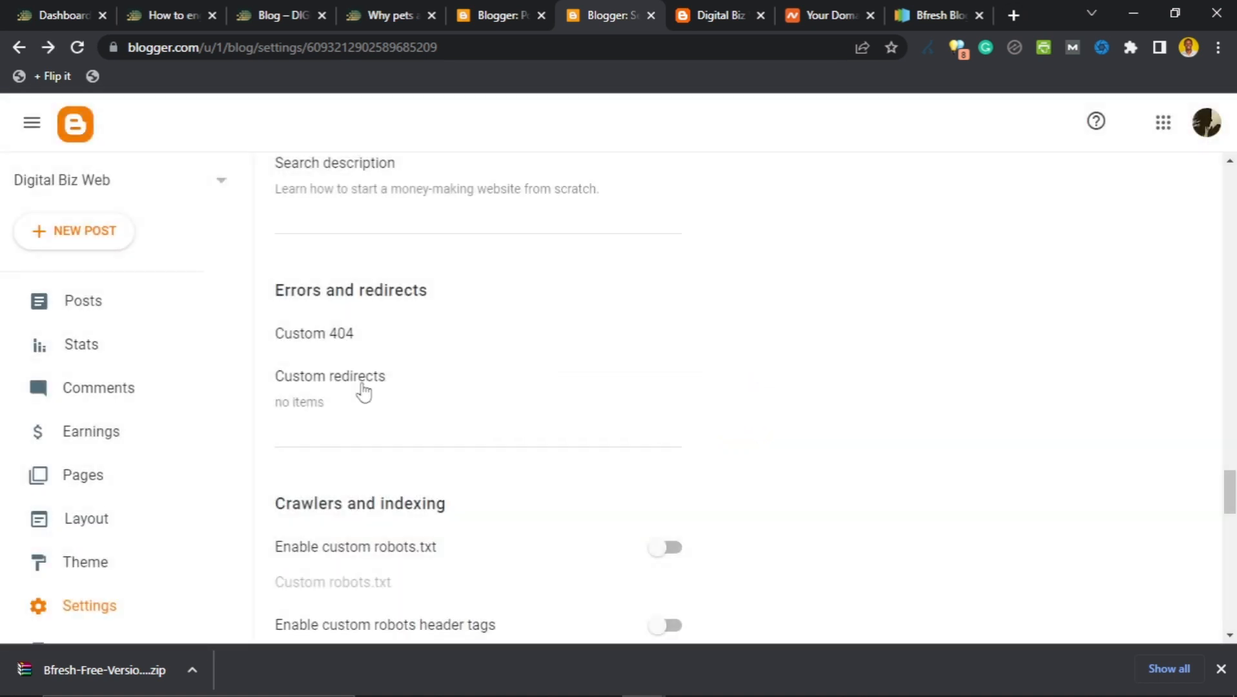
scroll(419, 386, down, 1)
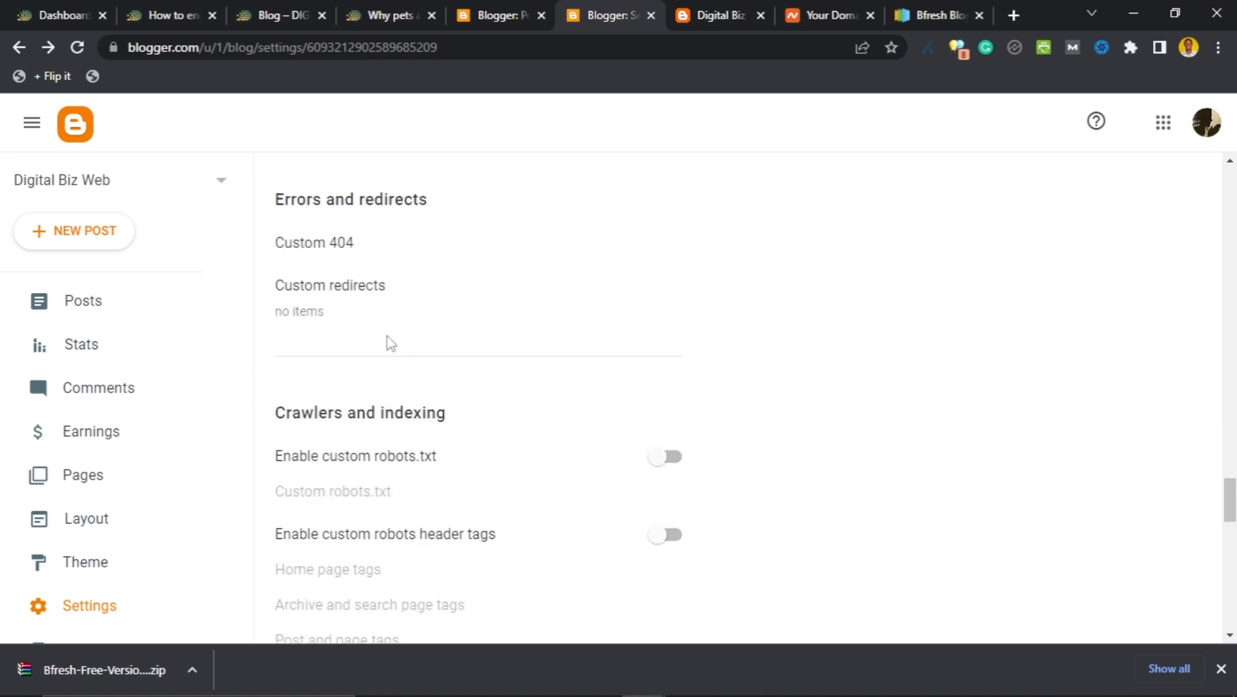
click(368, 296)
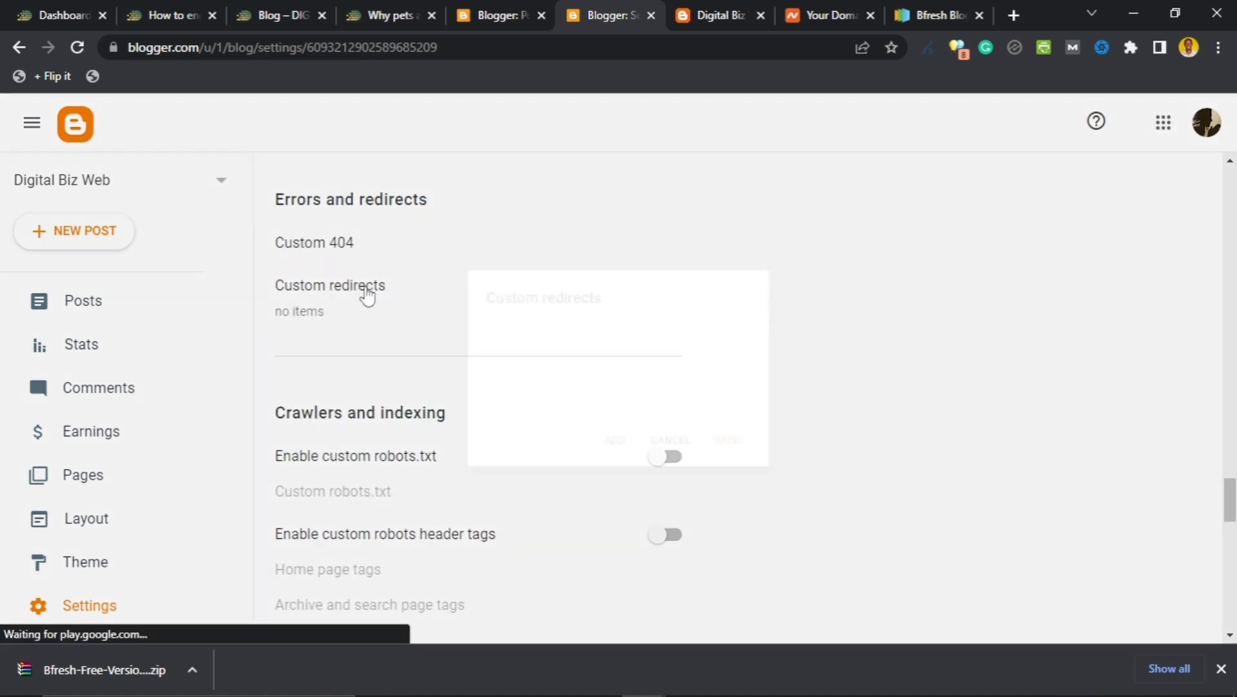
click(623, 465)
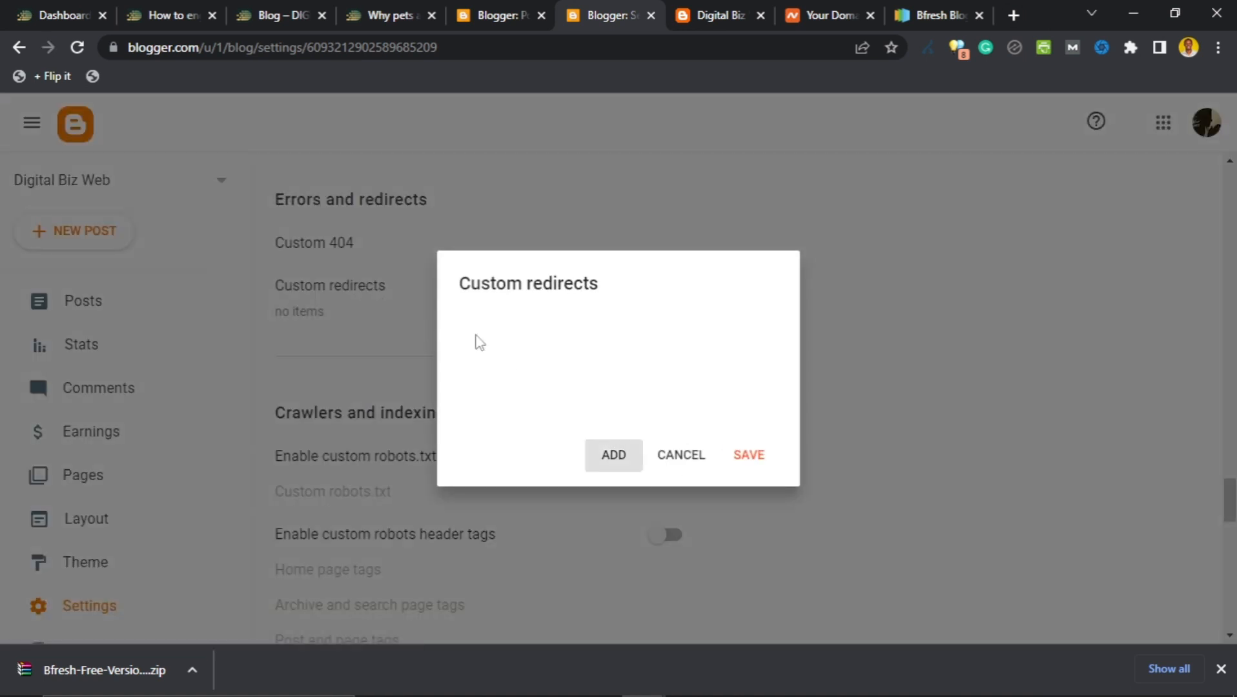
click(678, 504)
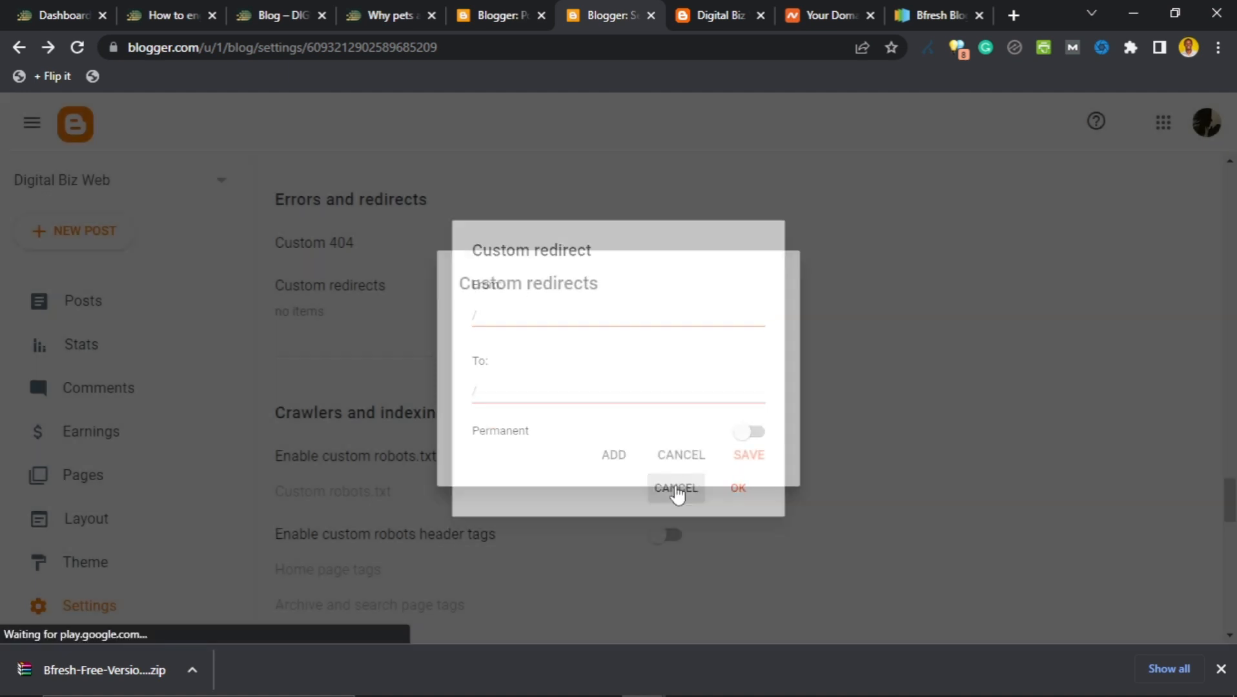
click(674, 459)
Revisit Custom 404 and a new redirect form, cancel them, and view the live Digital Biz Web blog.
click(344, 242)
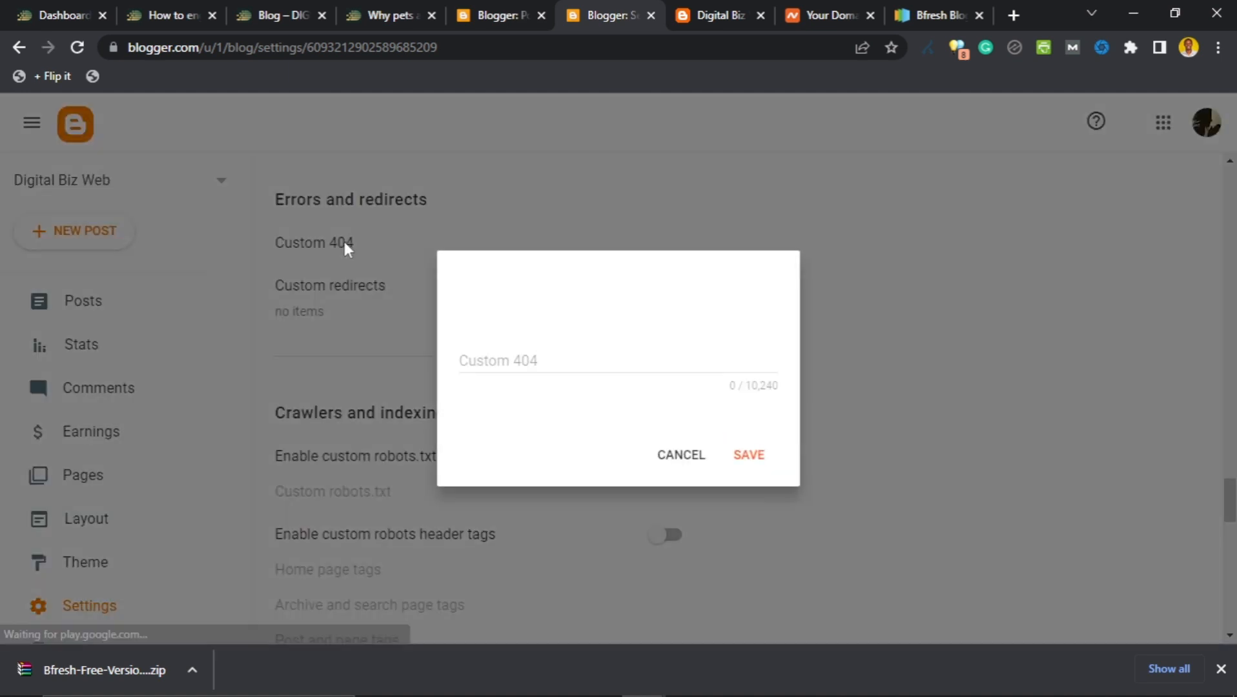
click(668, 460)
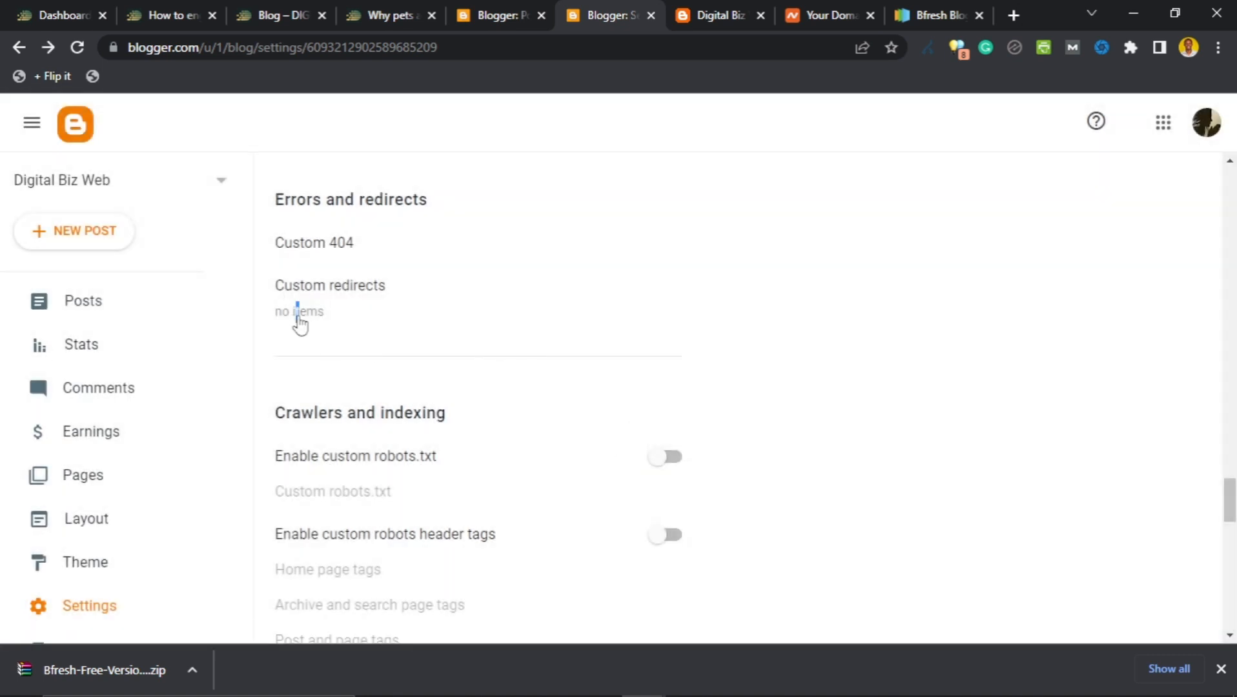
click(294, 312)
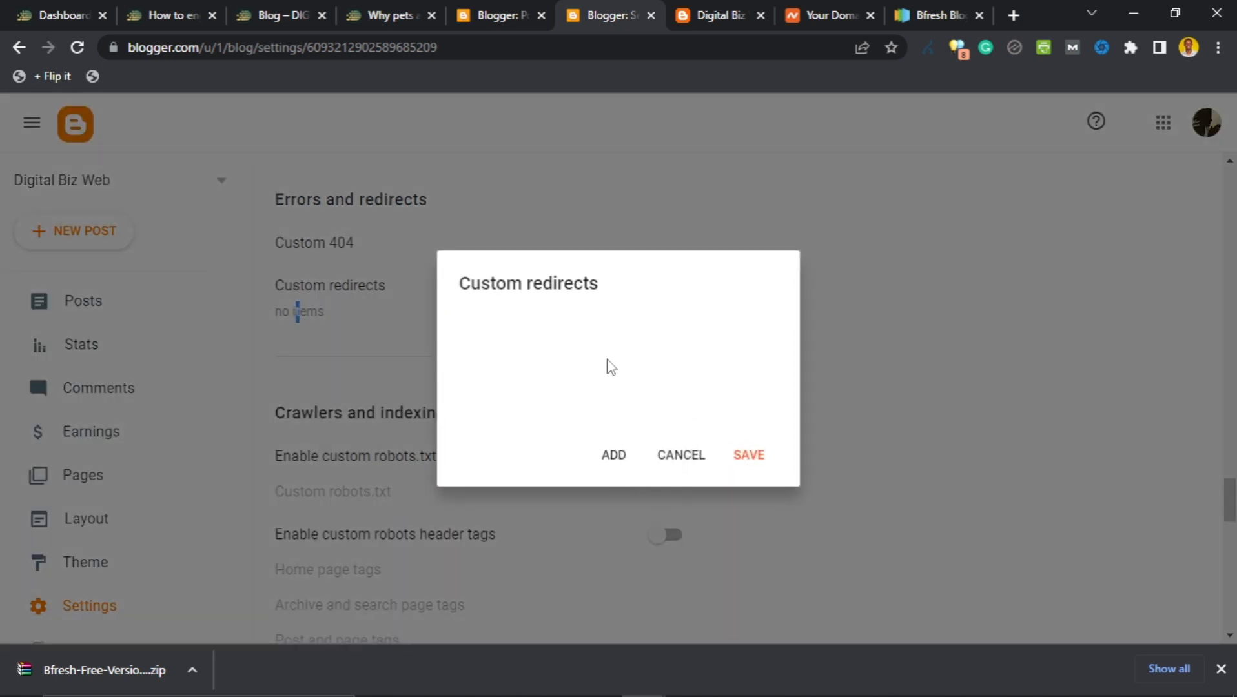
click(611, 460)
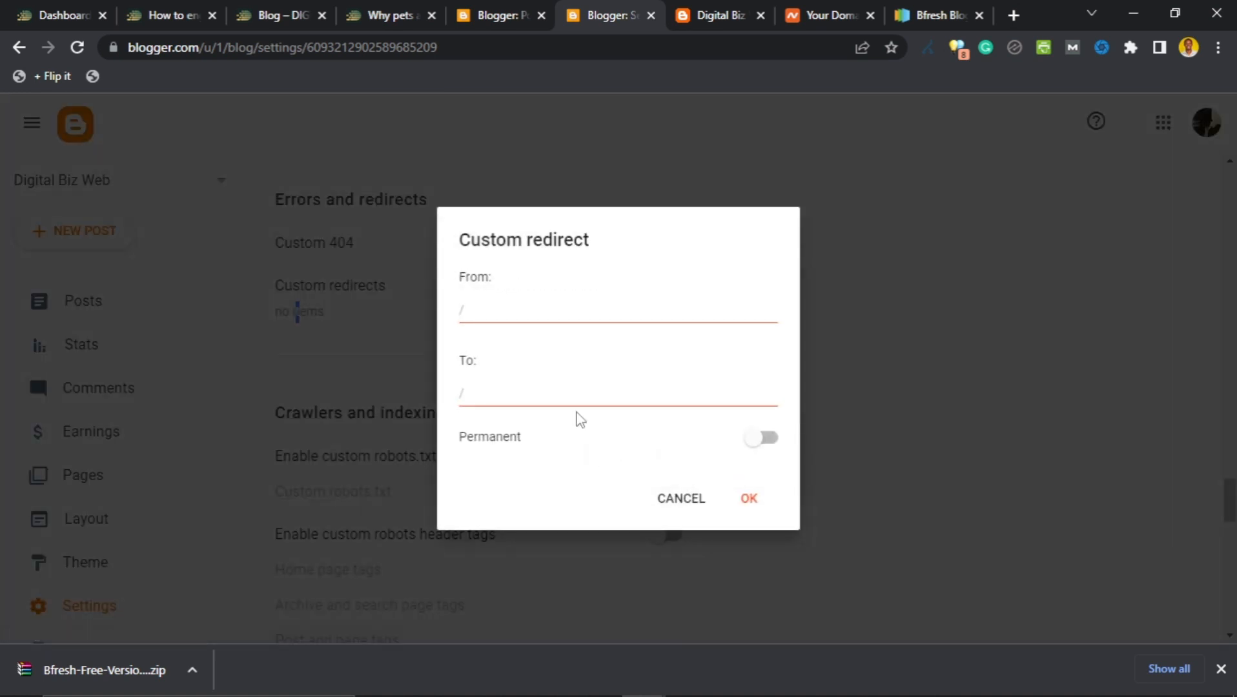
click(547, 315)
click(665, 503)
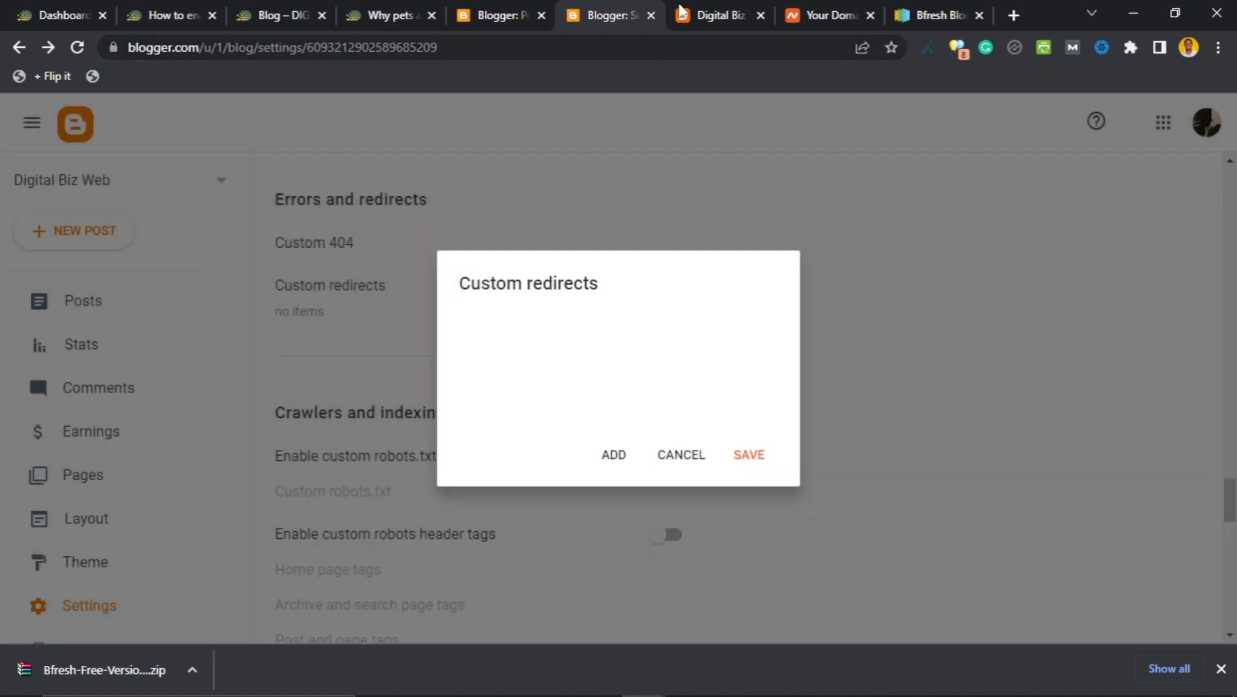
click(696, 9)
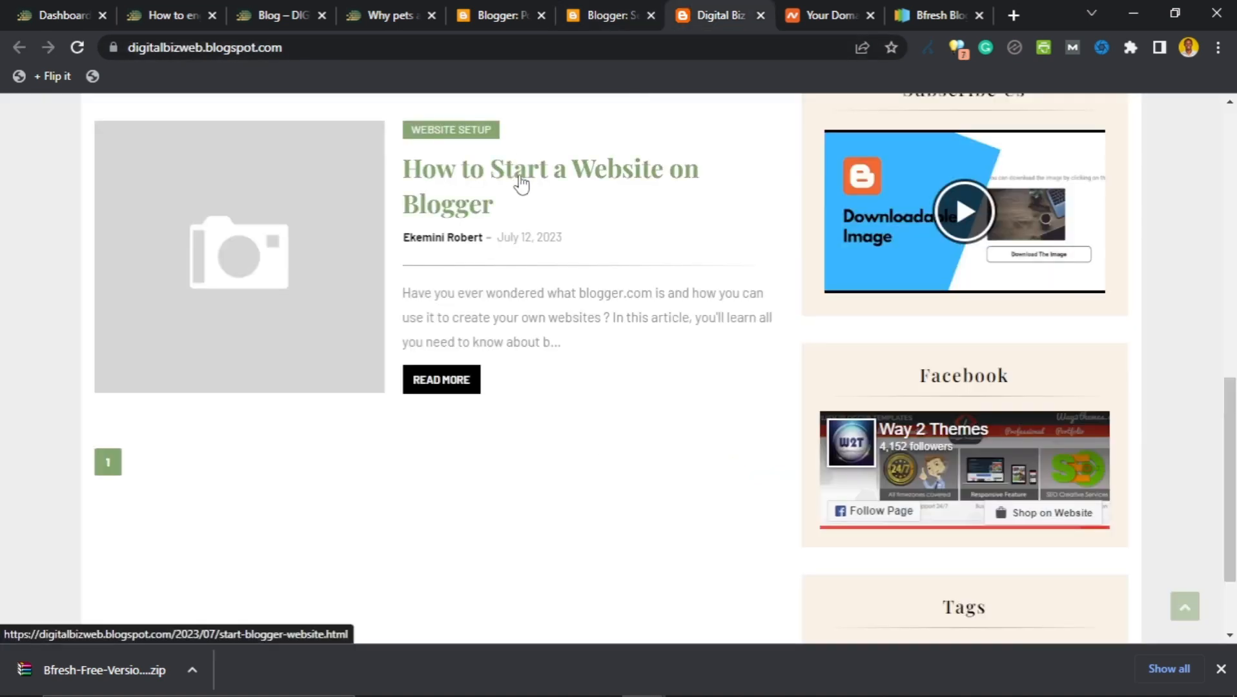
Open the 'How to Start a Website on Blogger' post and copy its address path.
click(521, 183)
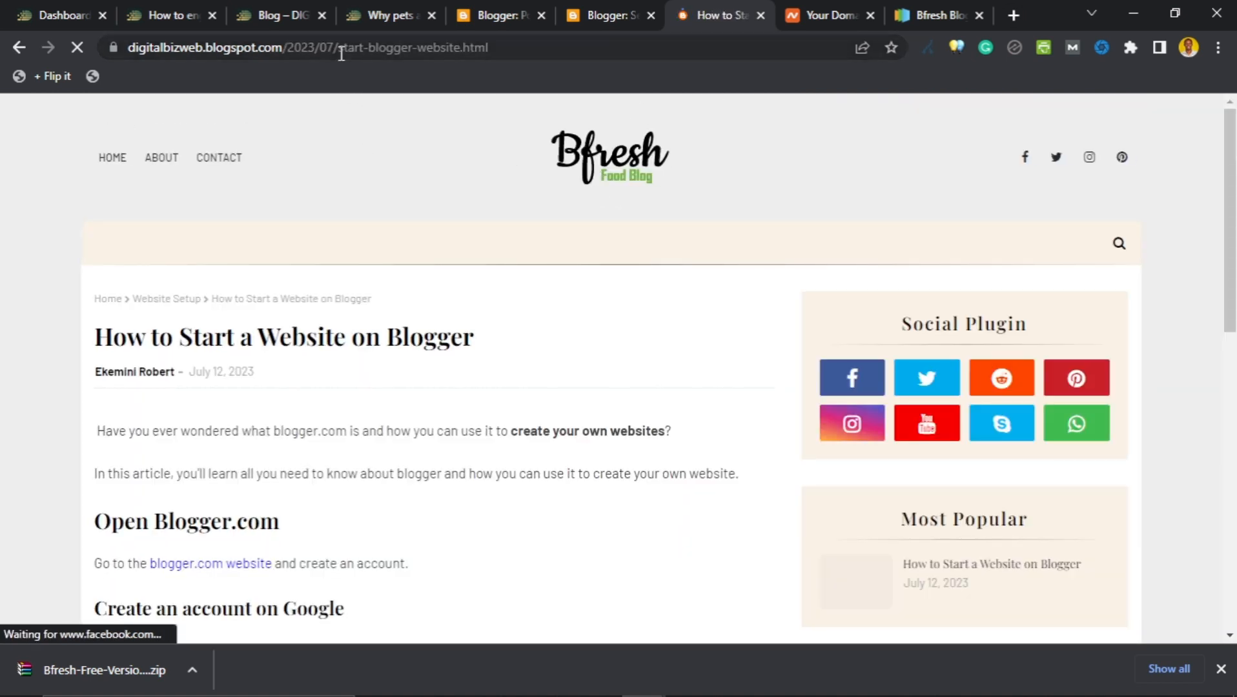
drag(339, 52, 427, 51)
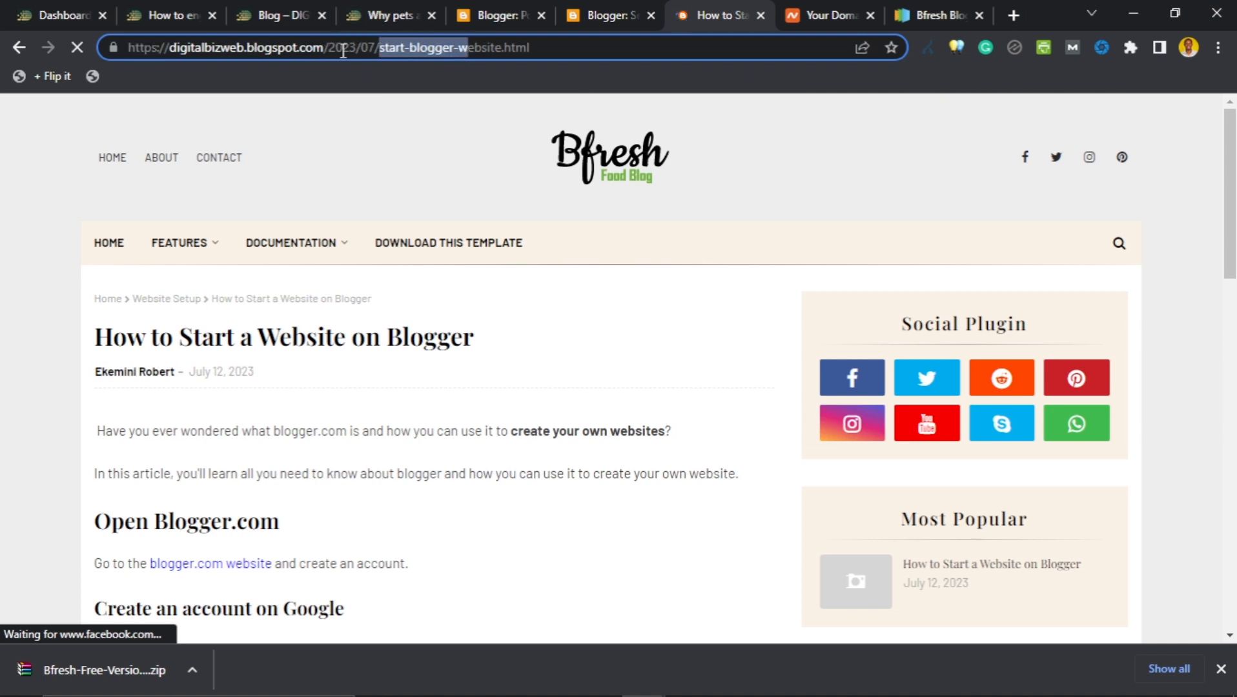
drag(328, 52, 546, 52)
key(ctrl+c)
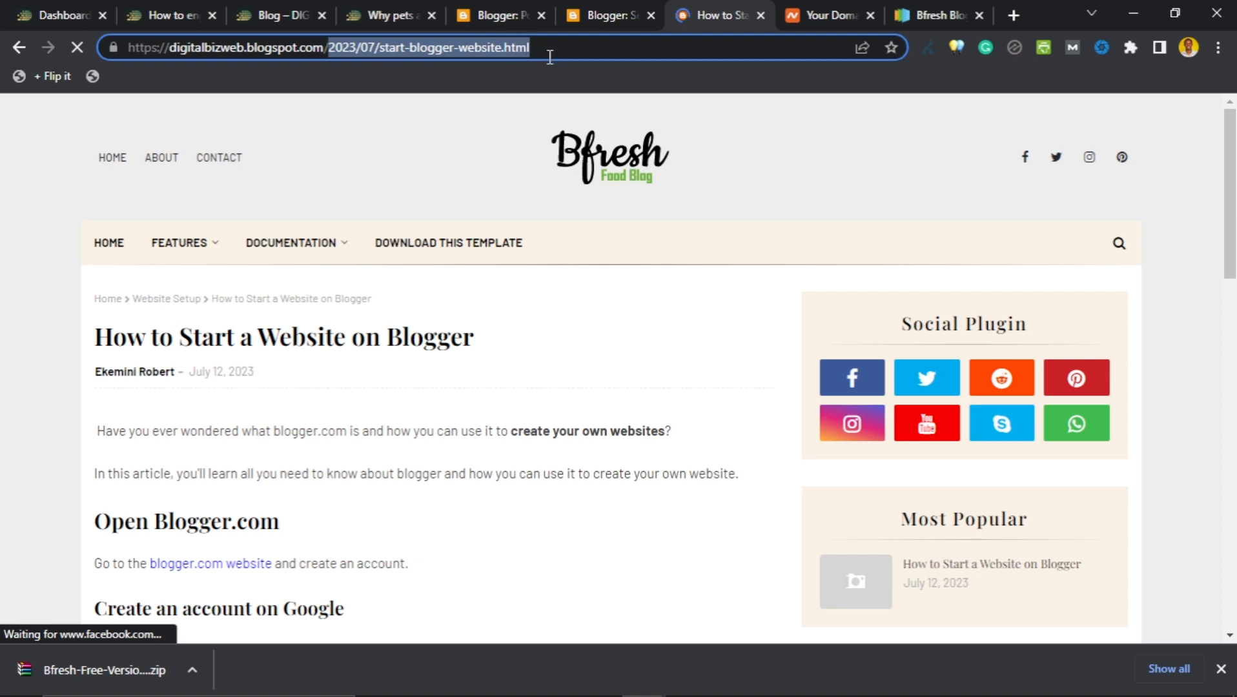
click(589, 7)
Add a custom redirect from /2023/07/start-blogger-website.html and confirm it.
click(606, 454)
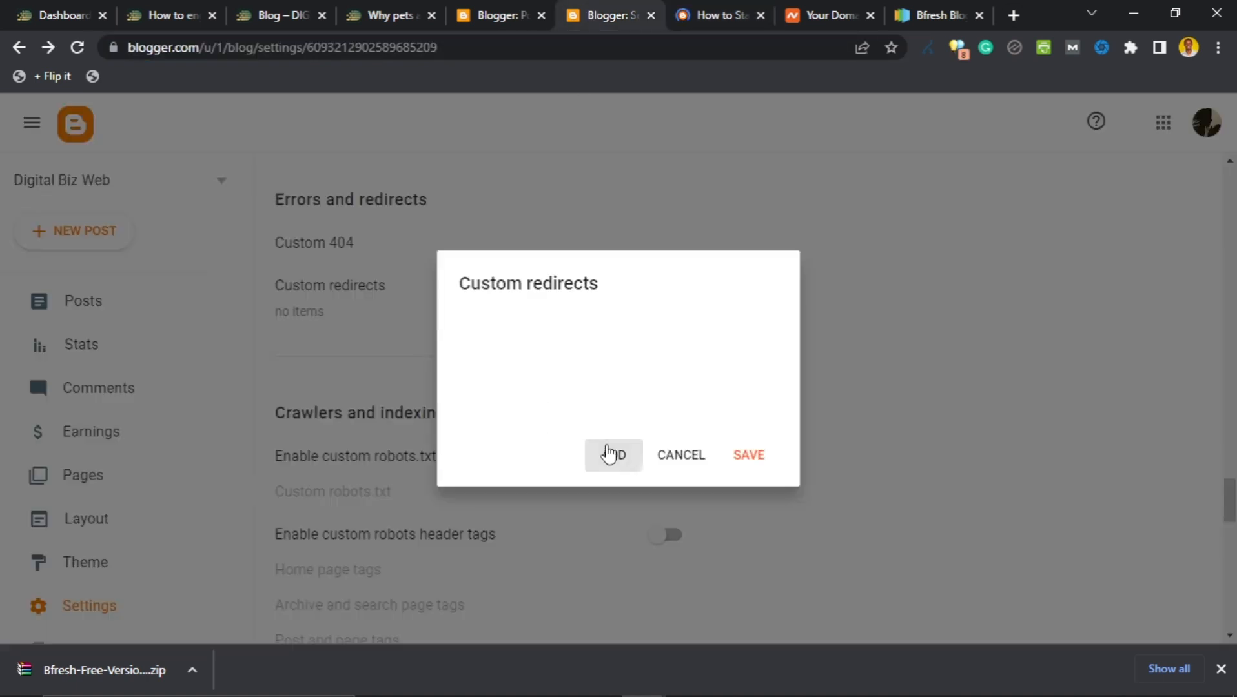
click(544, 310)
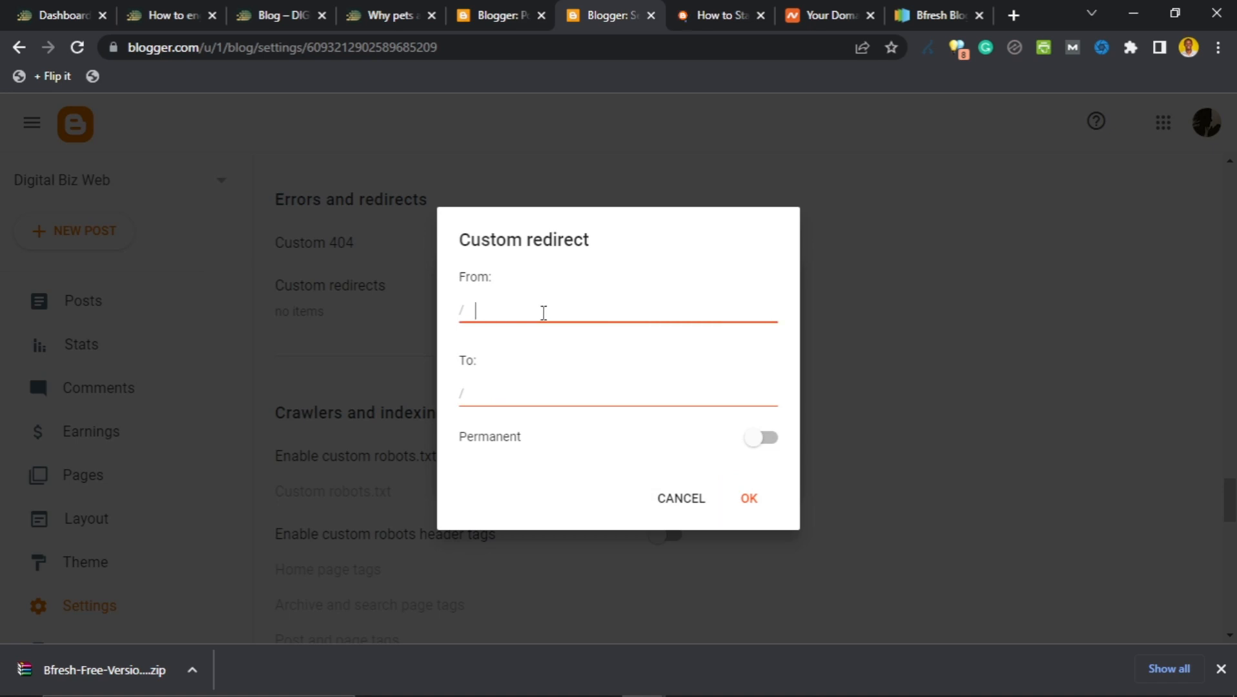
key(ctrl+v)
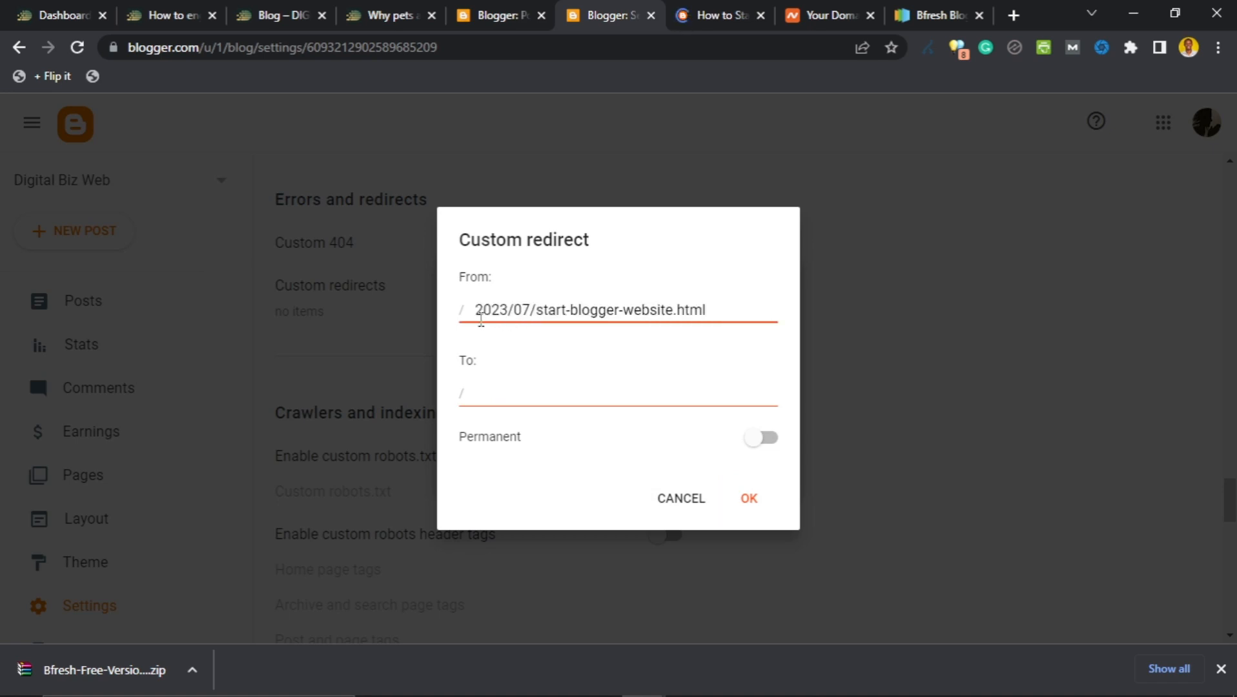
click(545, 386)
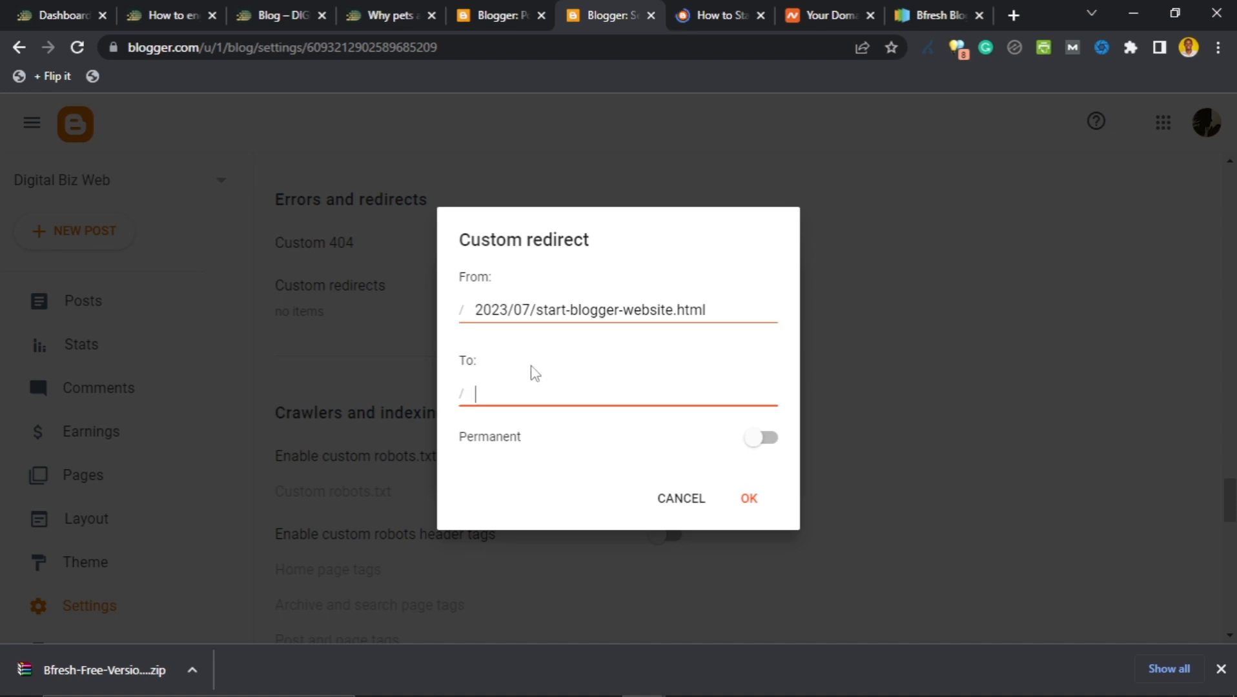
click(701, 8)
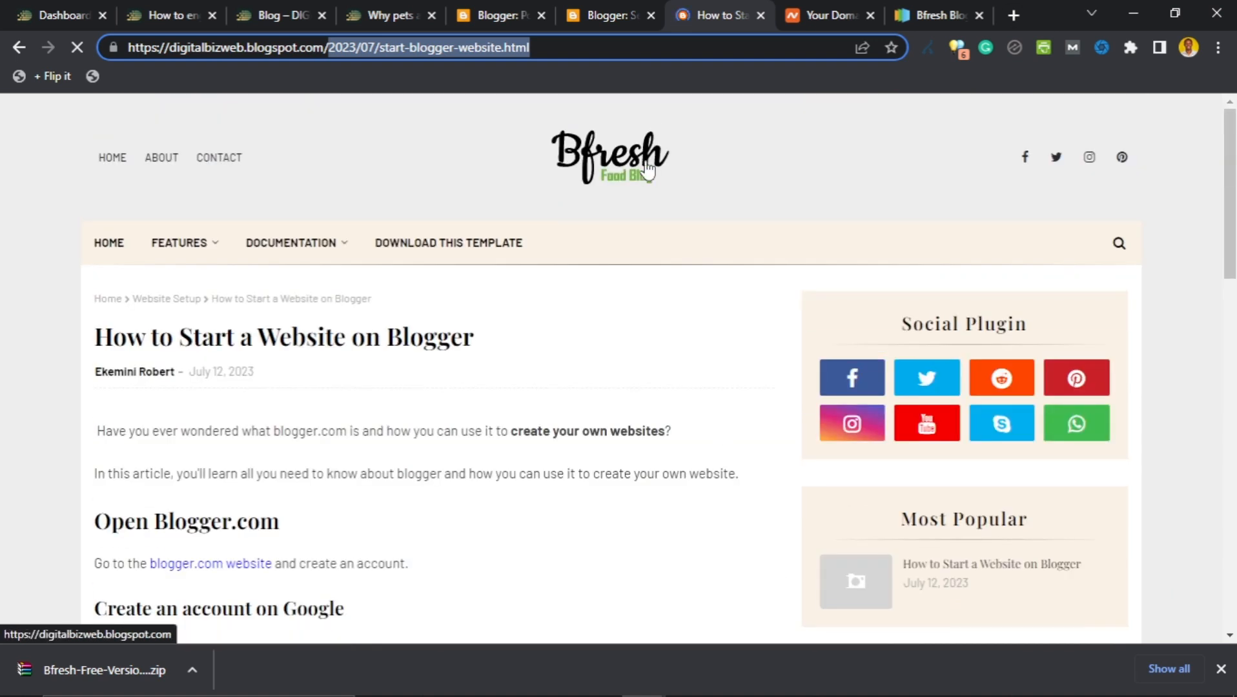
click(585, 13)
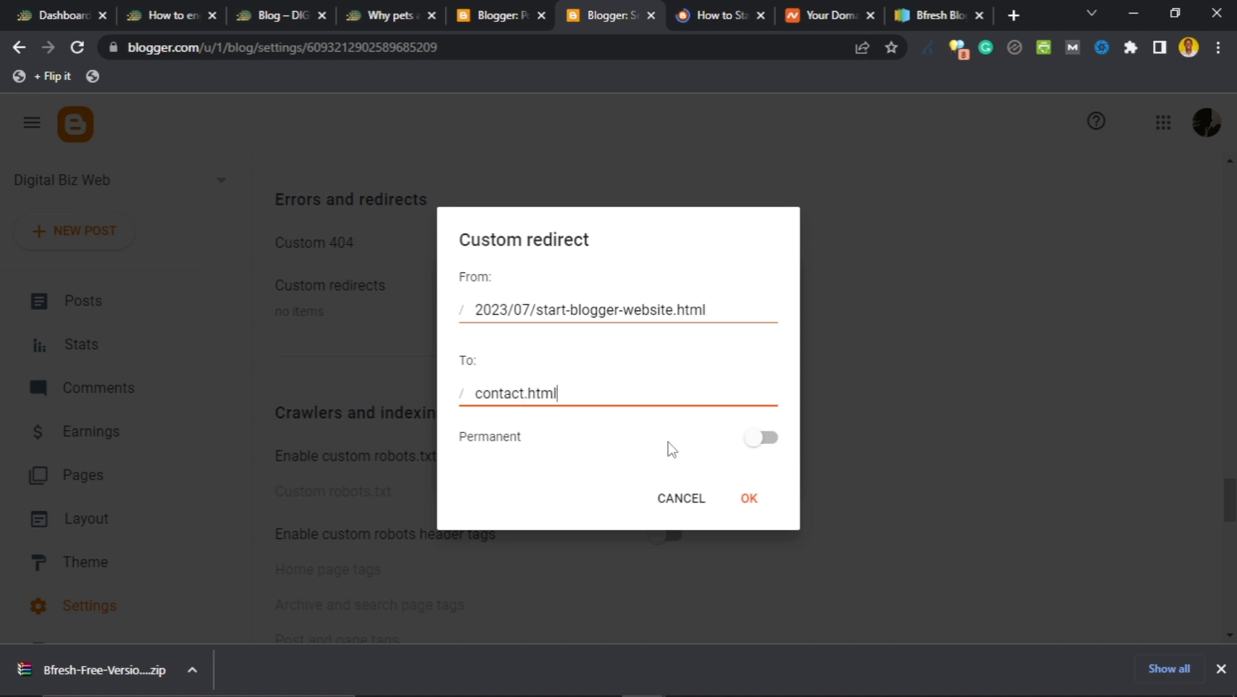
click(744, 499)
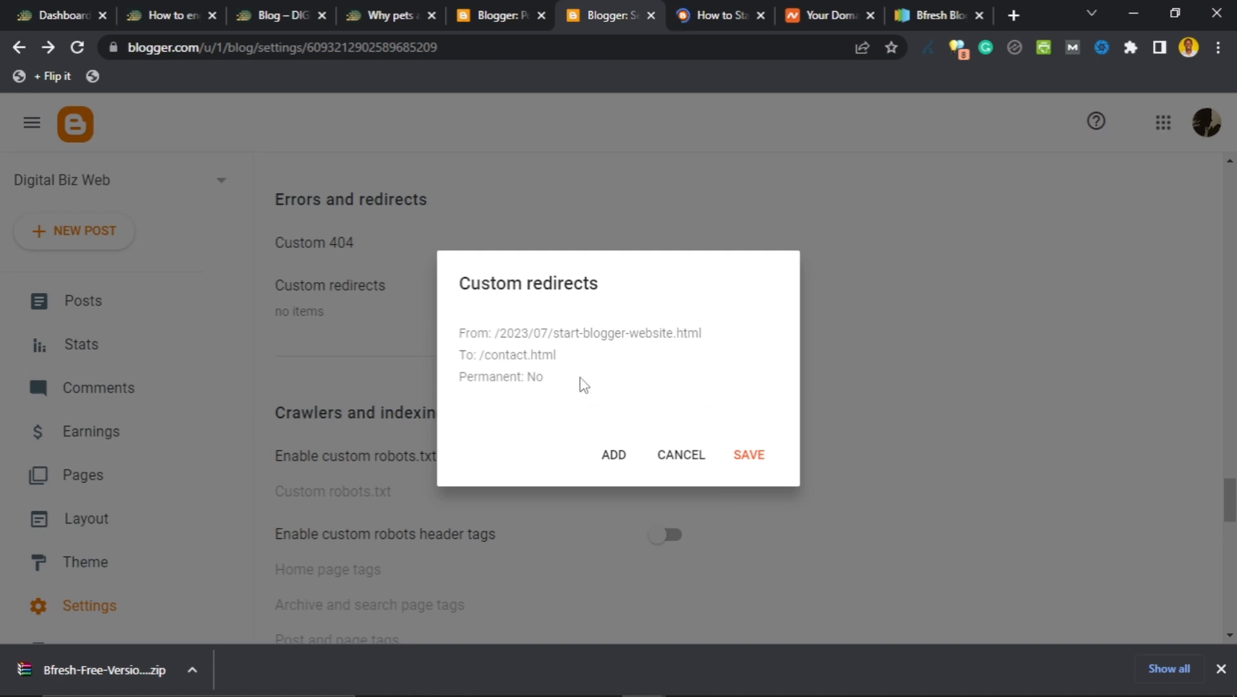
Correct the redirect destination to /contact-us.html and save the custom redirects.
click(514, 332)
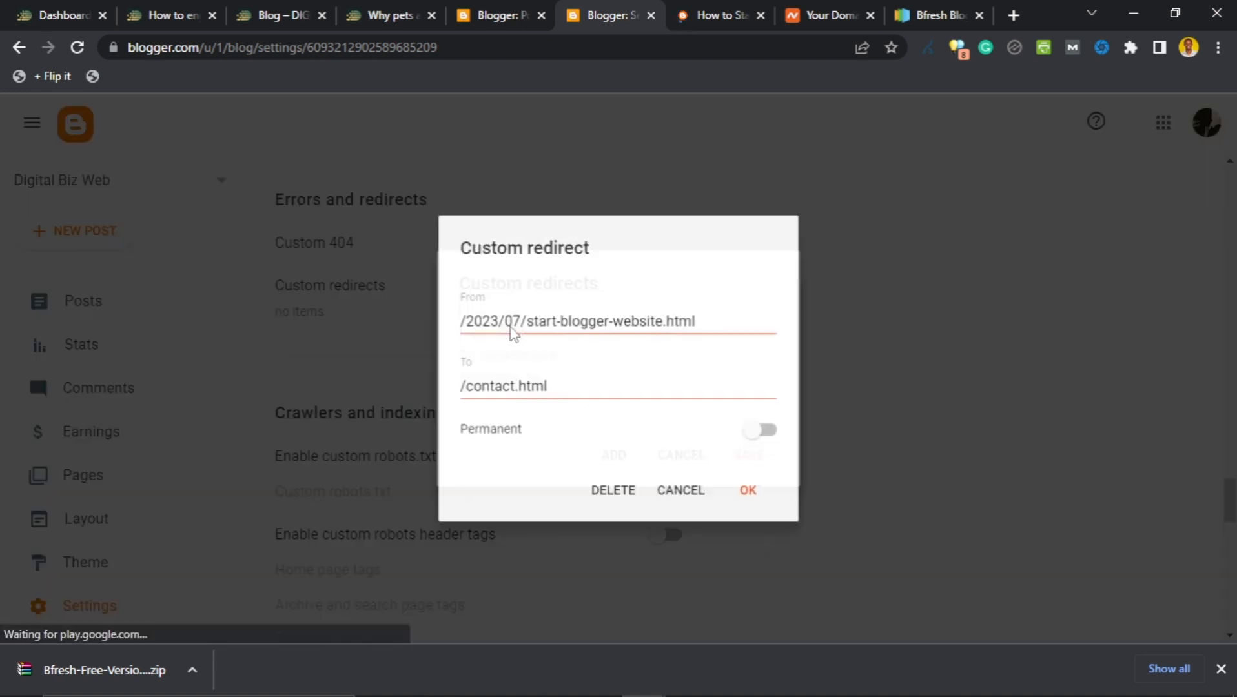
click(515, 386)
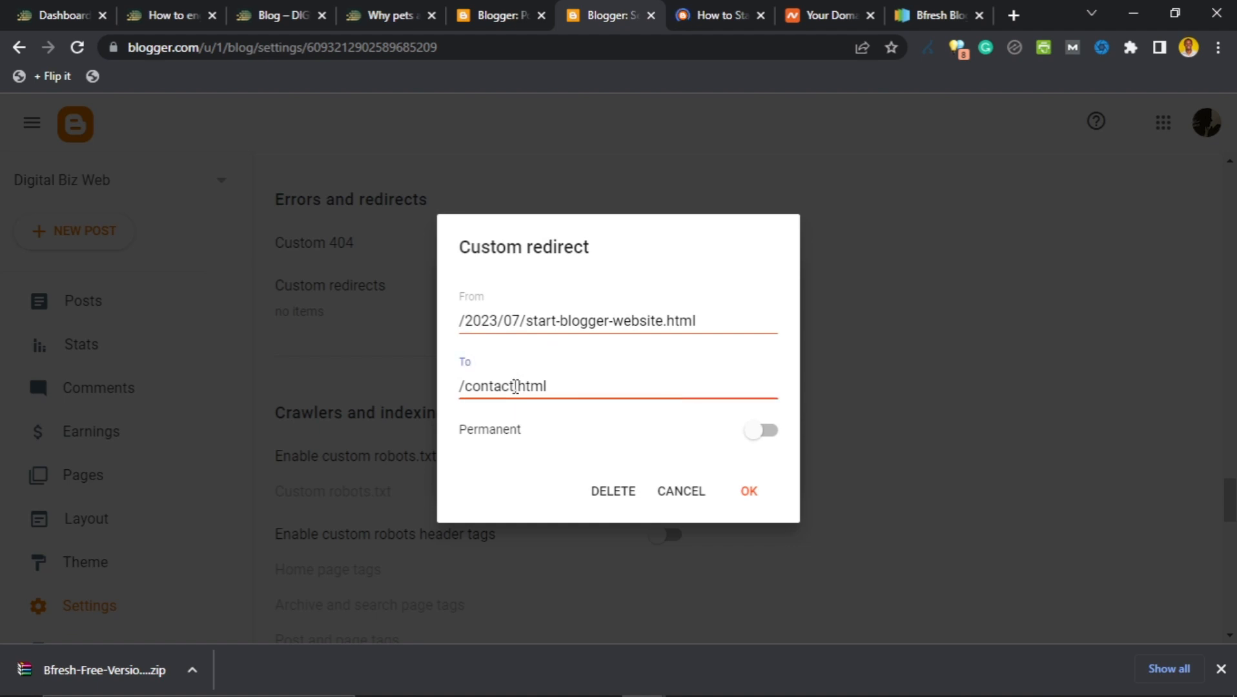
text(-us)
click(747, 501)
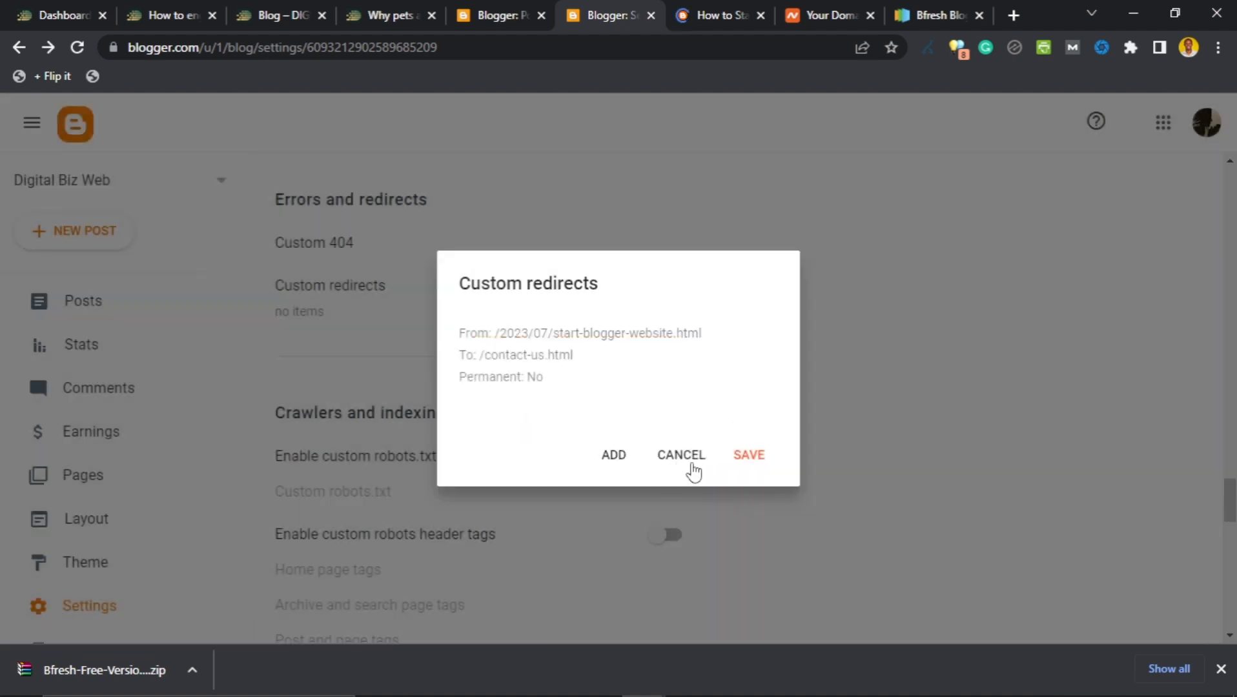
click(747, 456)
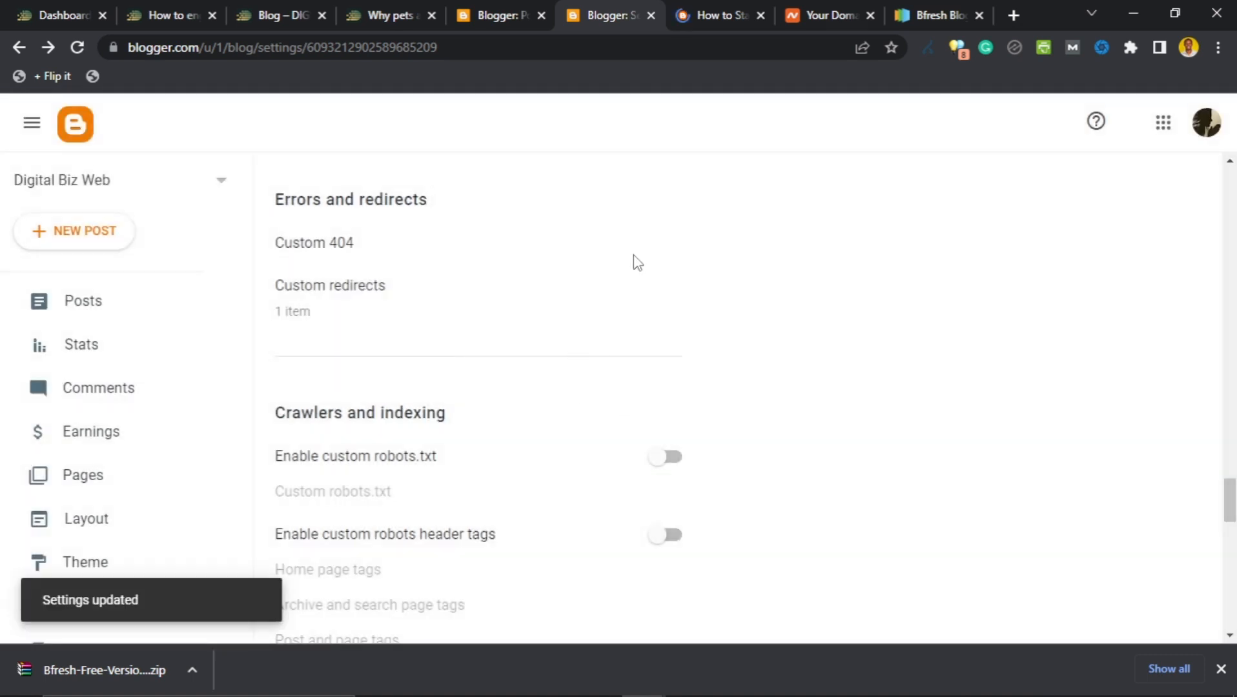
click(716, 14)
click(557, 51)
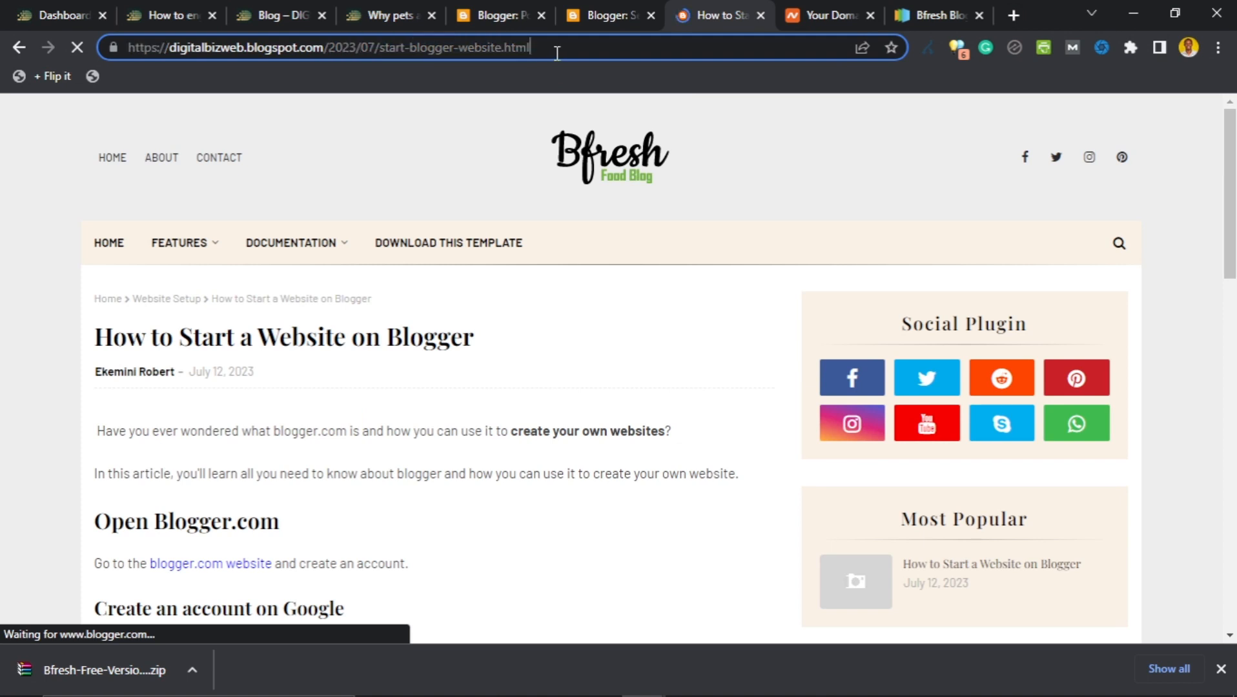
key(Return)
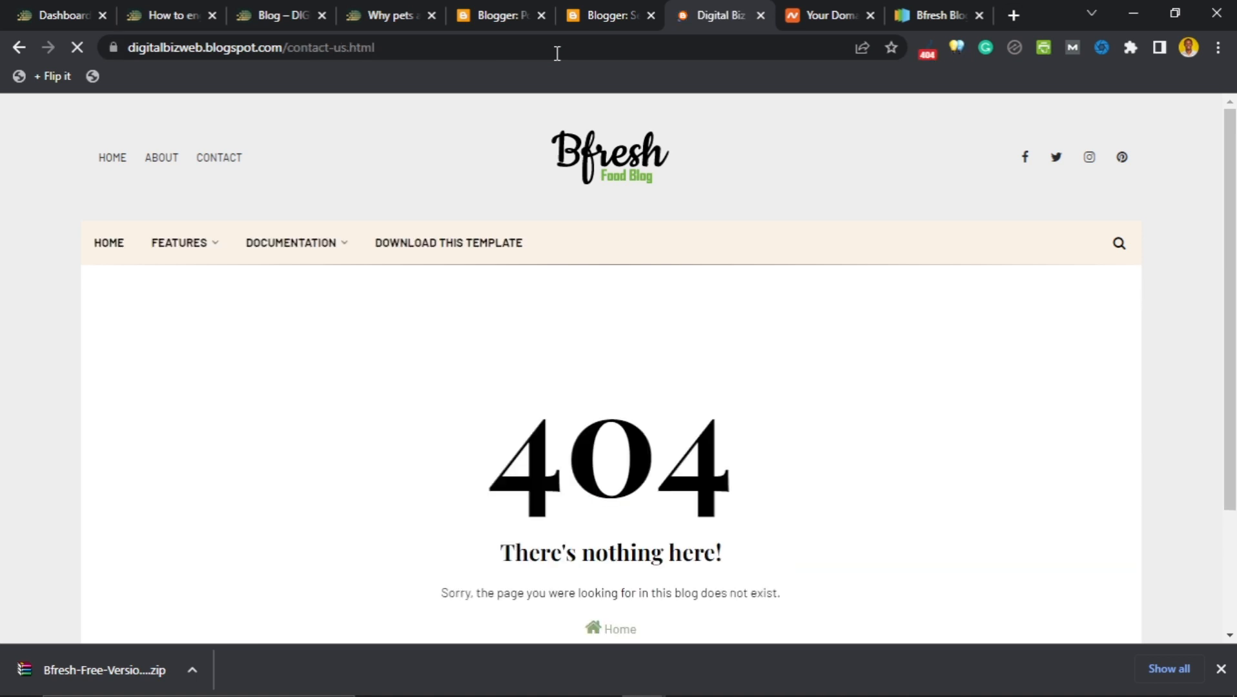
scroll(552, 427, down, 2)
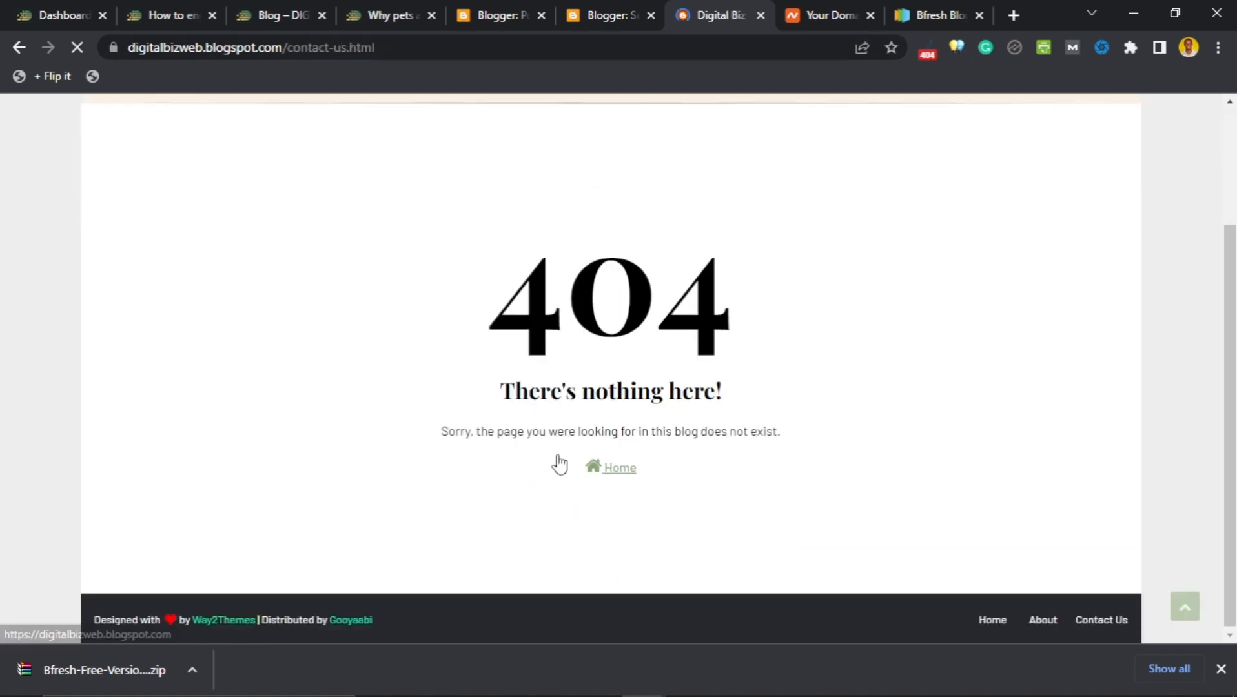
scroll(559, 456, down, 1)
scroll(605, 471, up, 3)
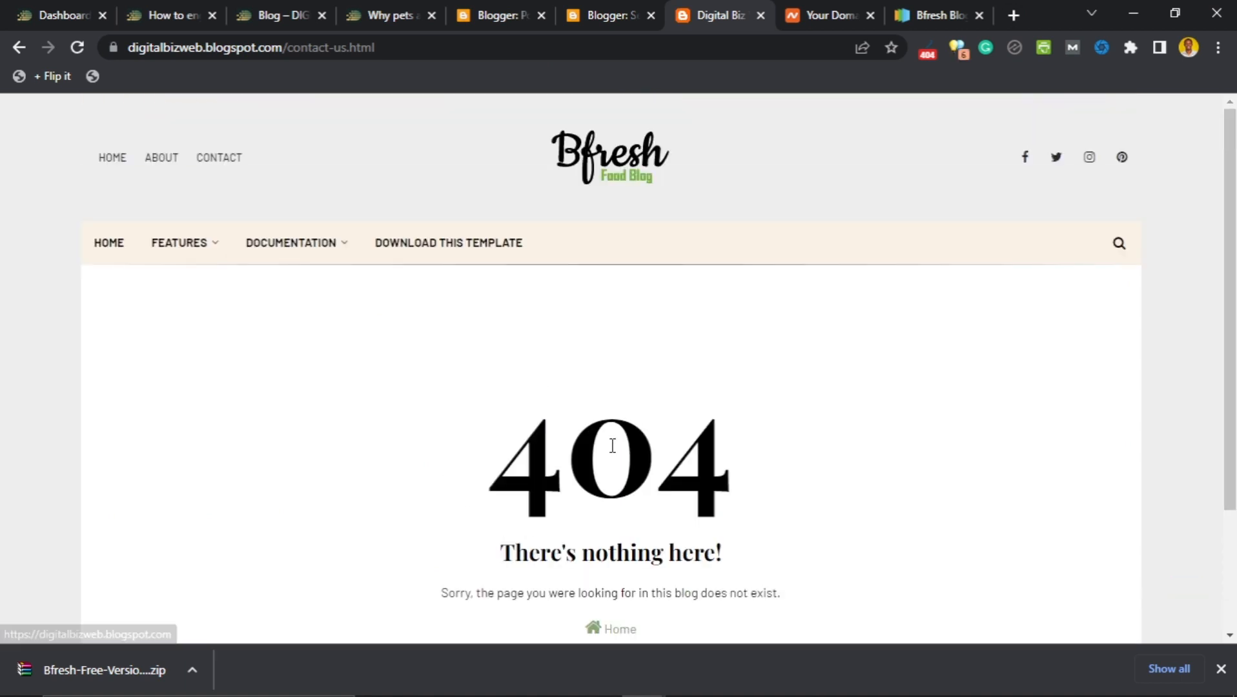
click(20, 47)
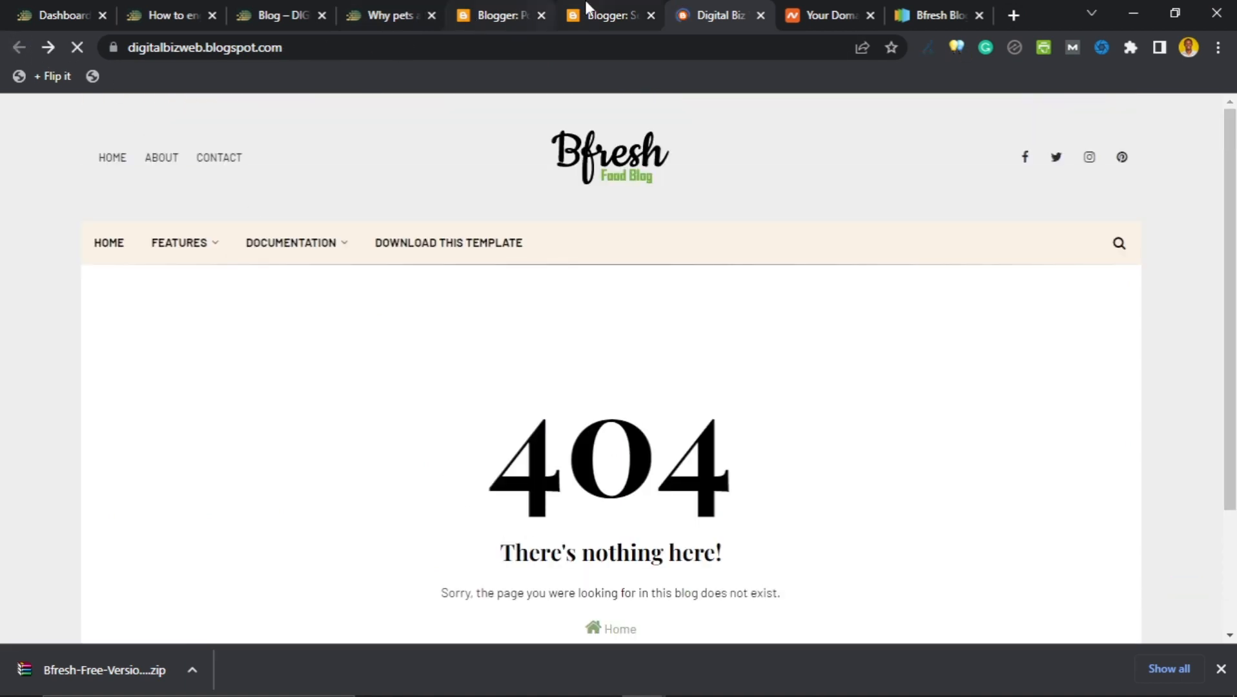
click(603, 15)
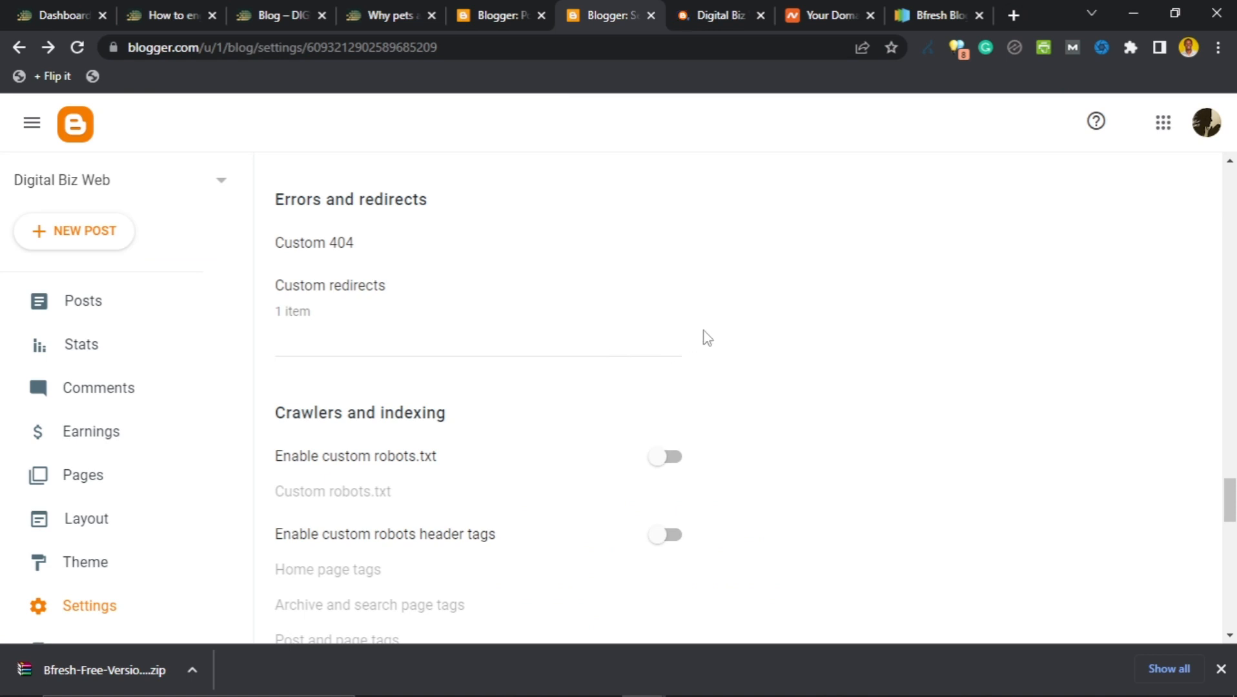
click(319, 311)
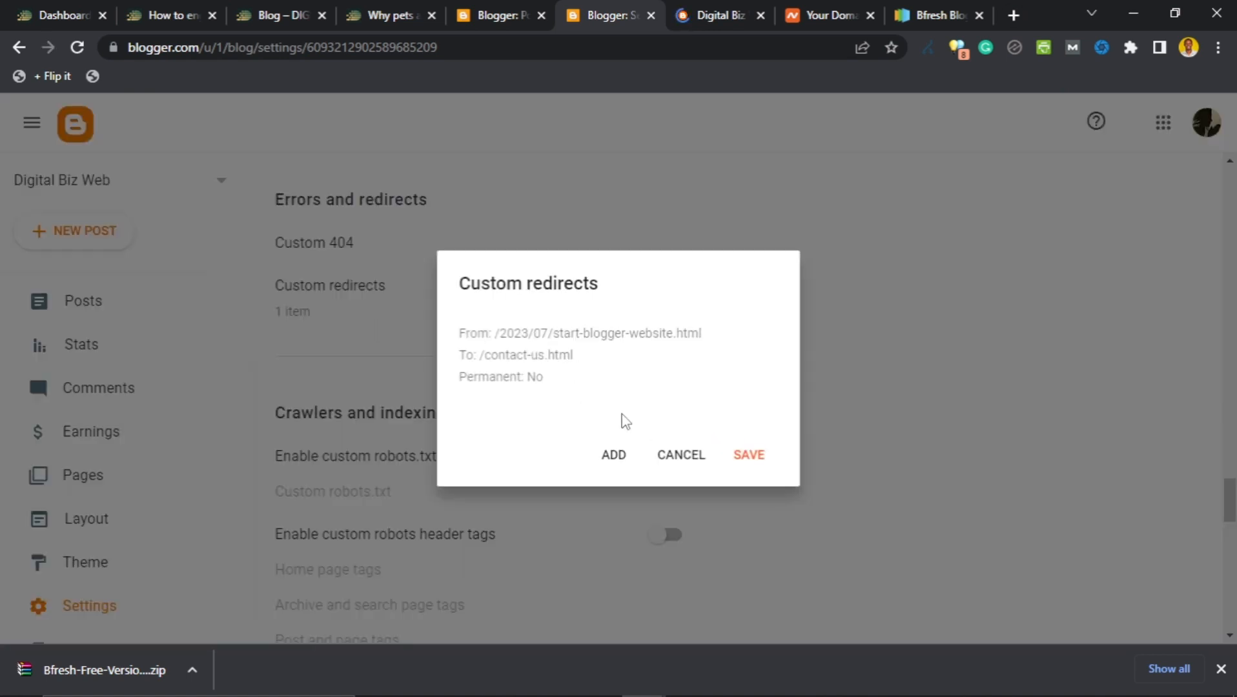
click(534, 354)
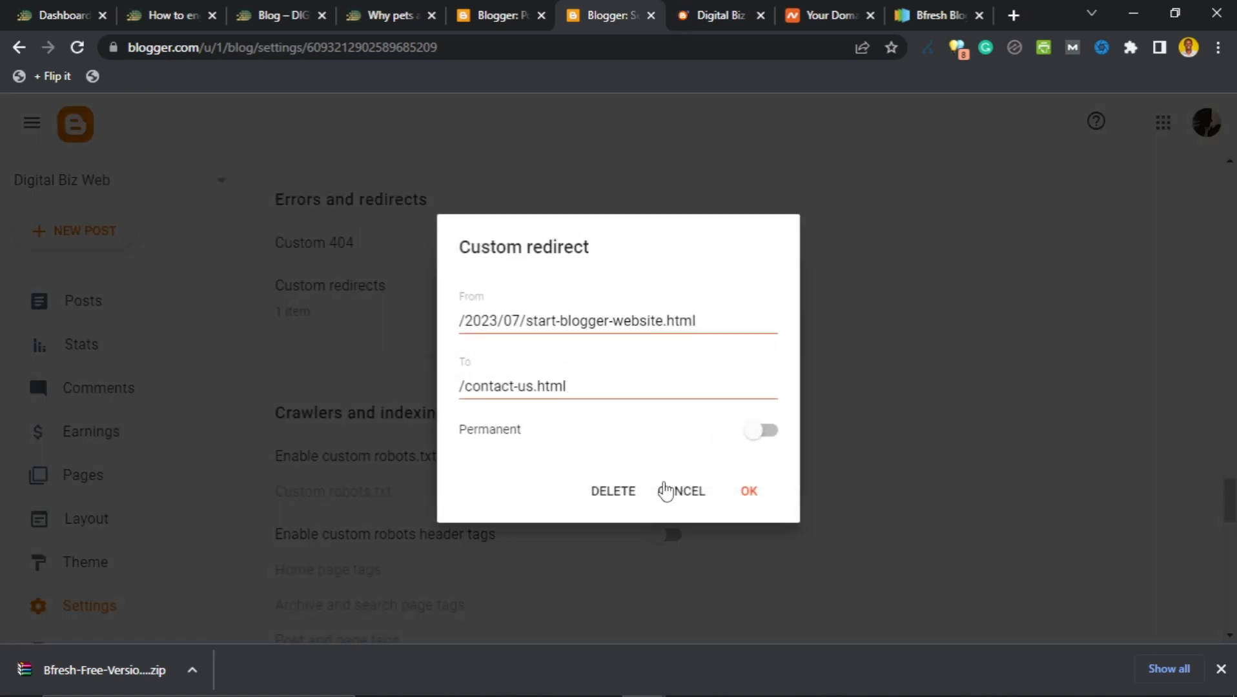
click(615, 492)
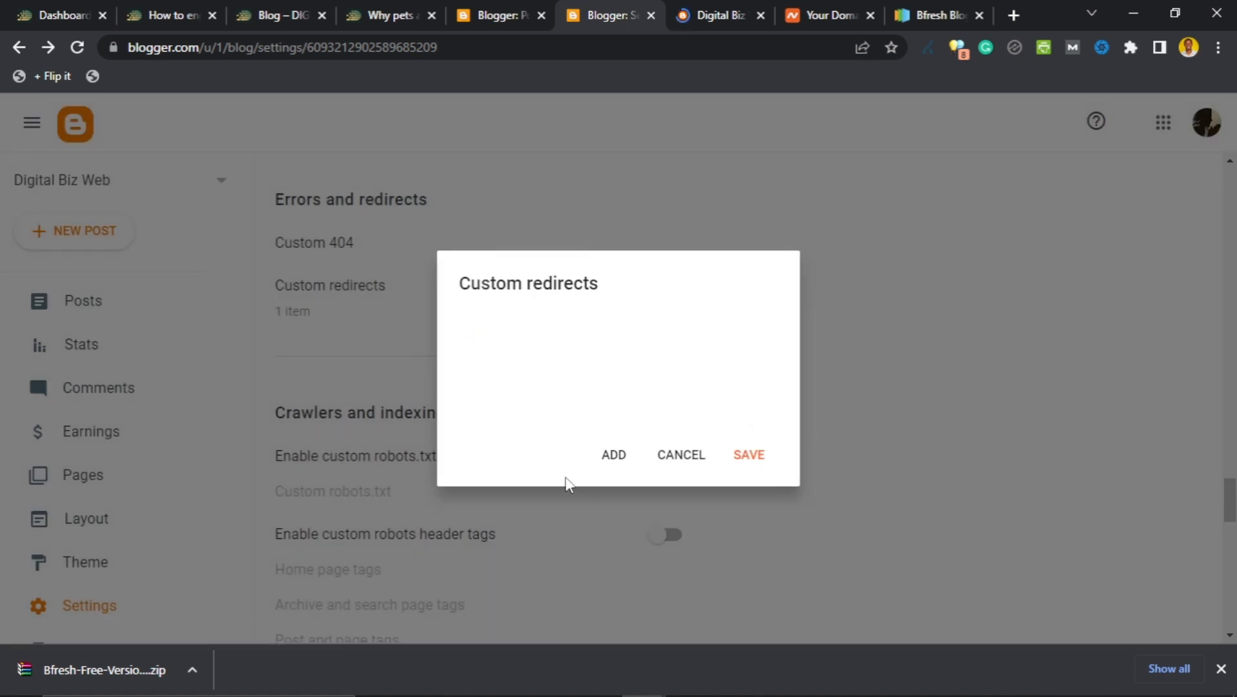
click(616, 461)
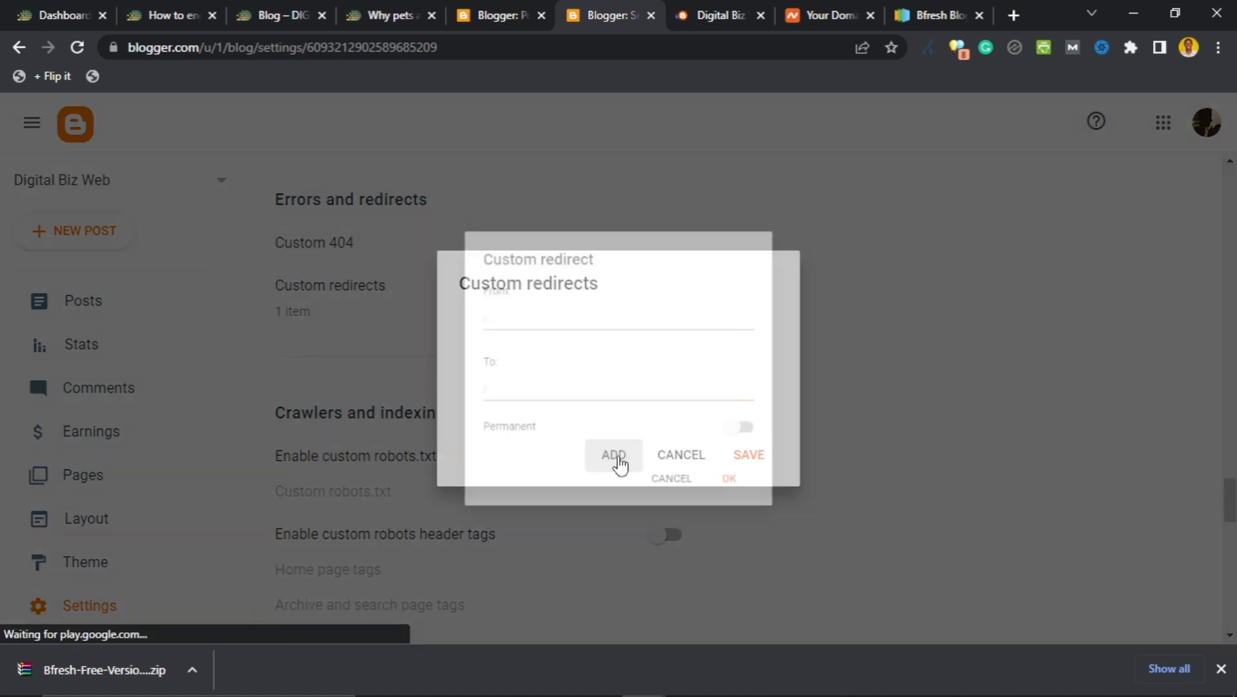
click(568, 390)
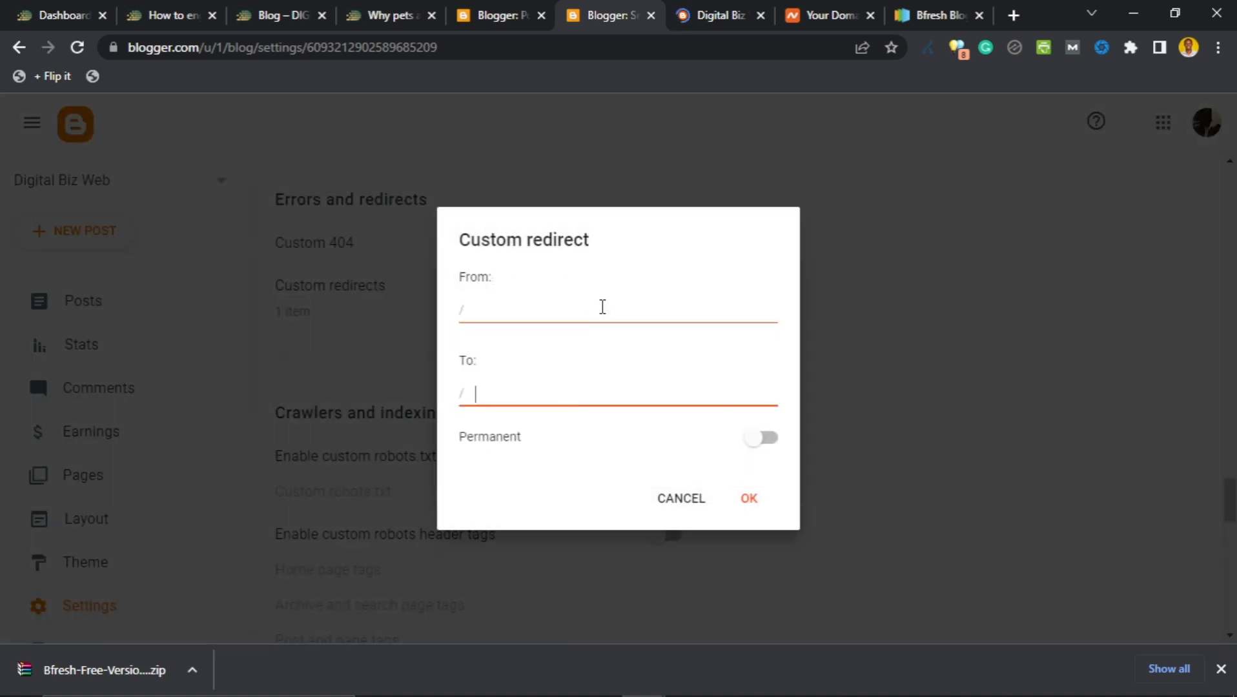
click(754, 439)
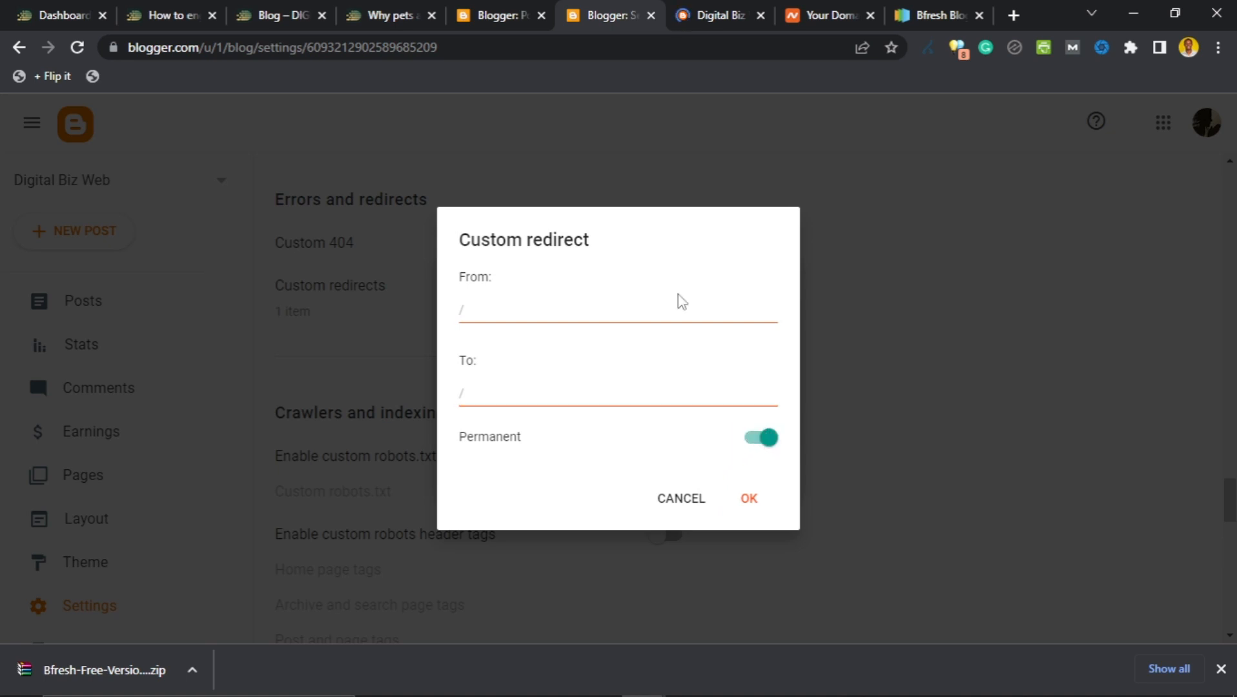
click(684, 314)
click(654, 397)
click(682, 318)
click(676, 399)
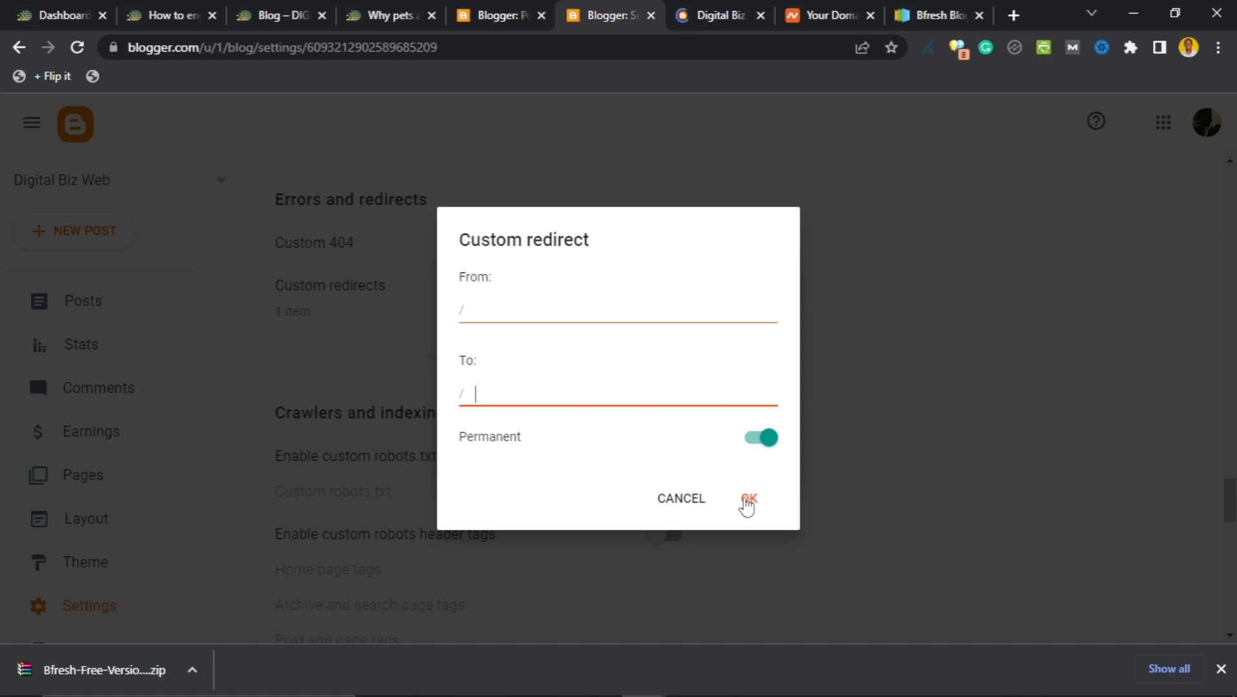
click(673, 508)
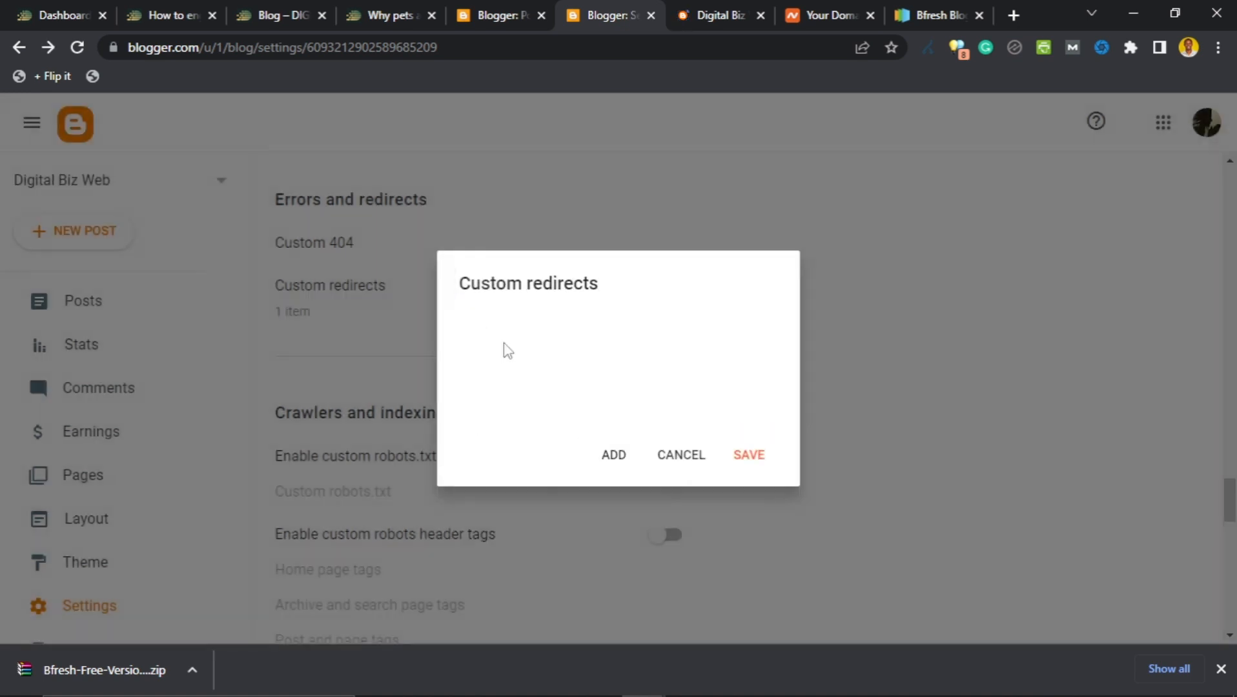
click(683, 456)
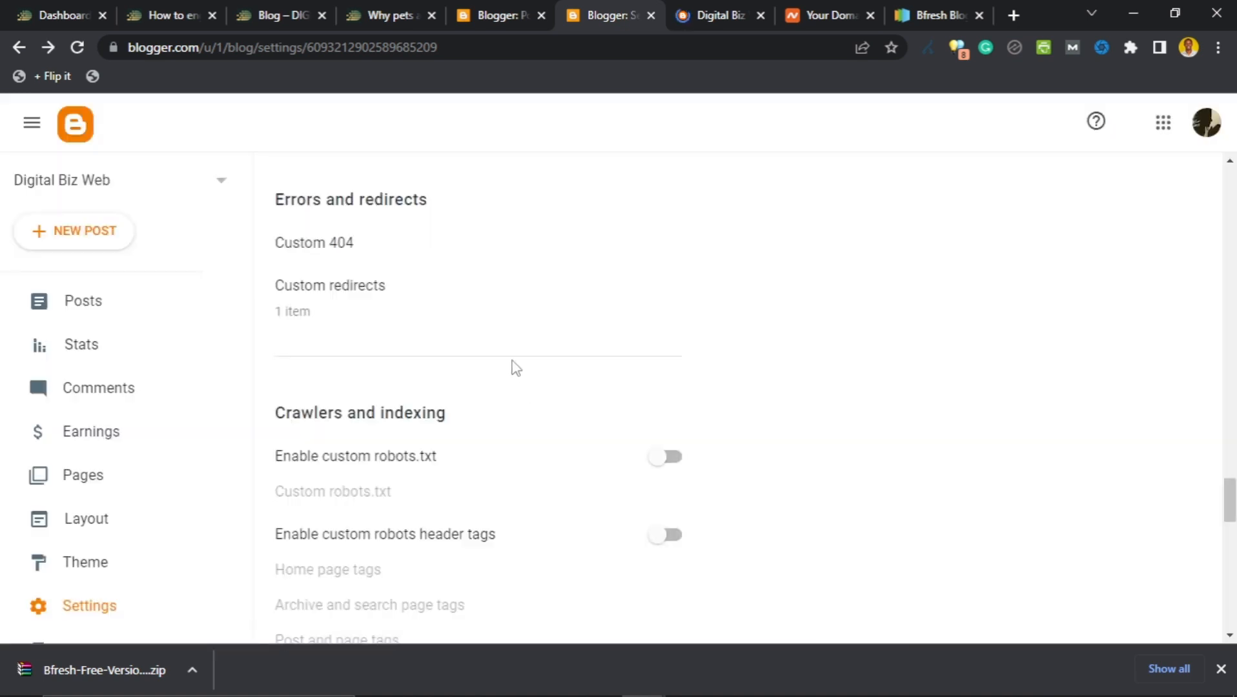
scroll(542, 319, down, 2)
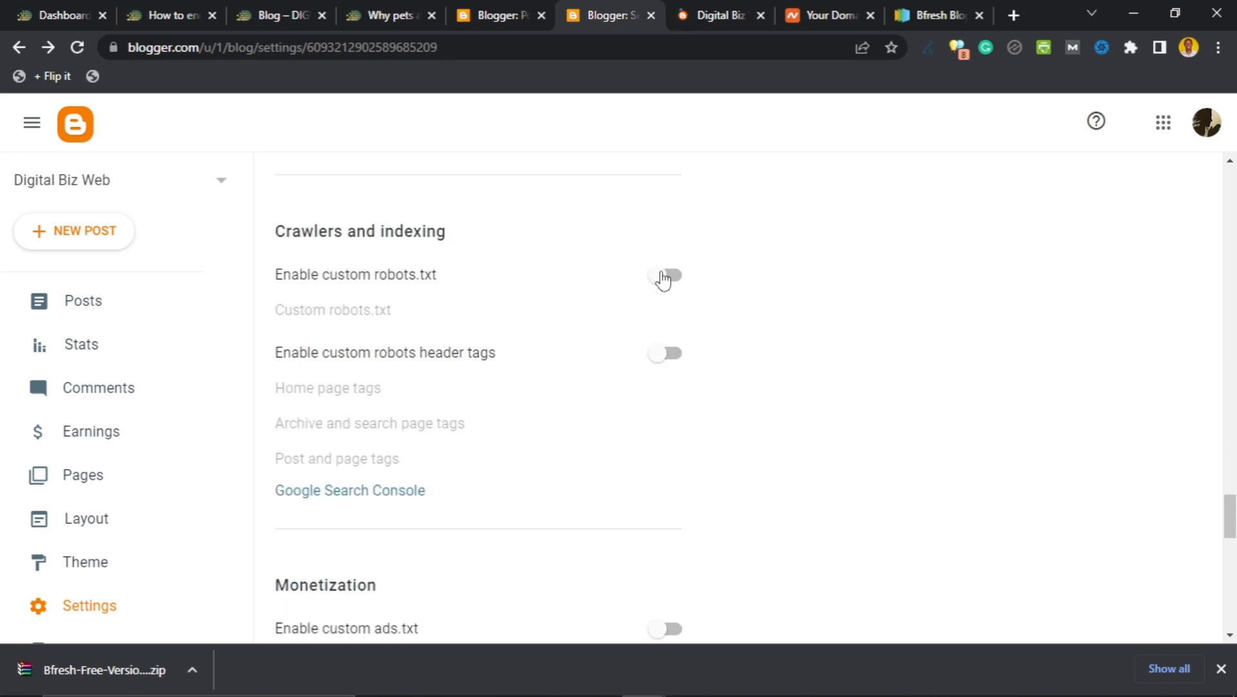
click(660, 276)
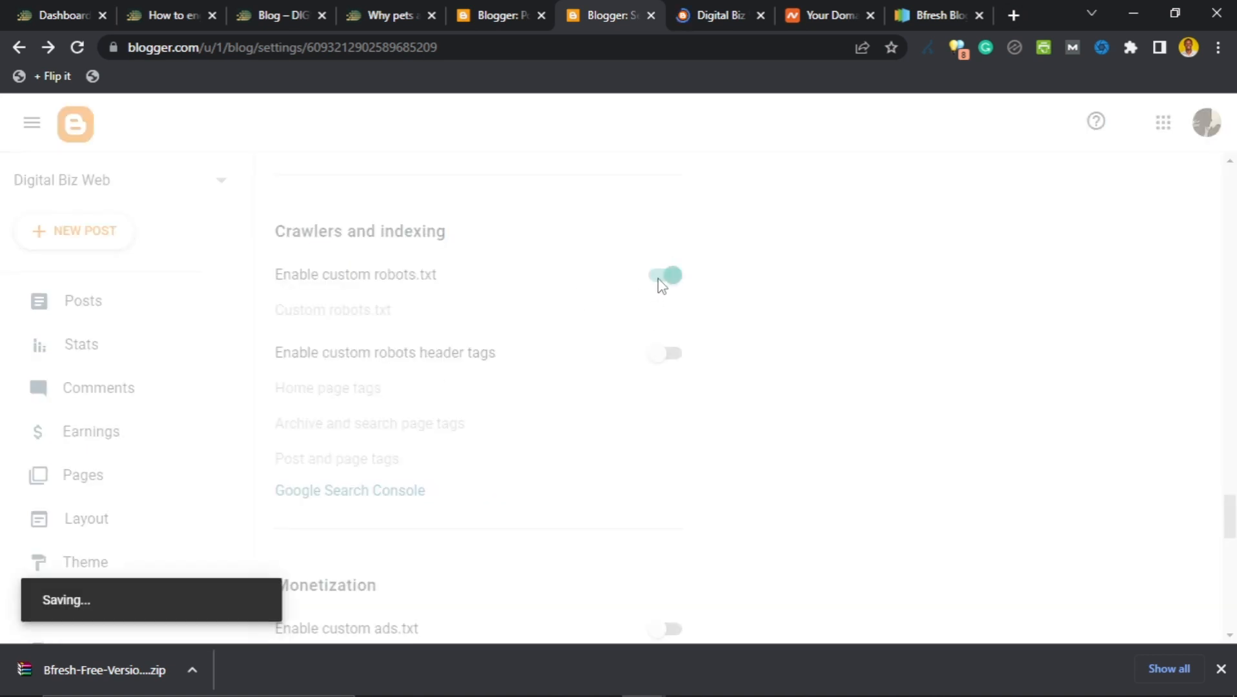
click(658, 279)
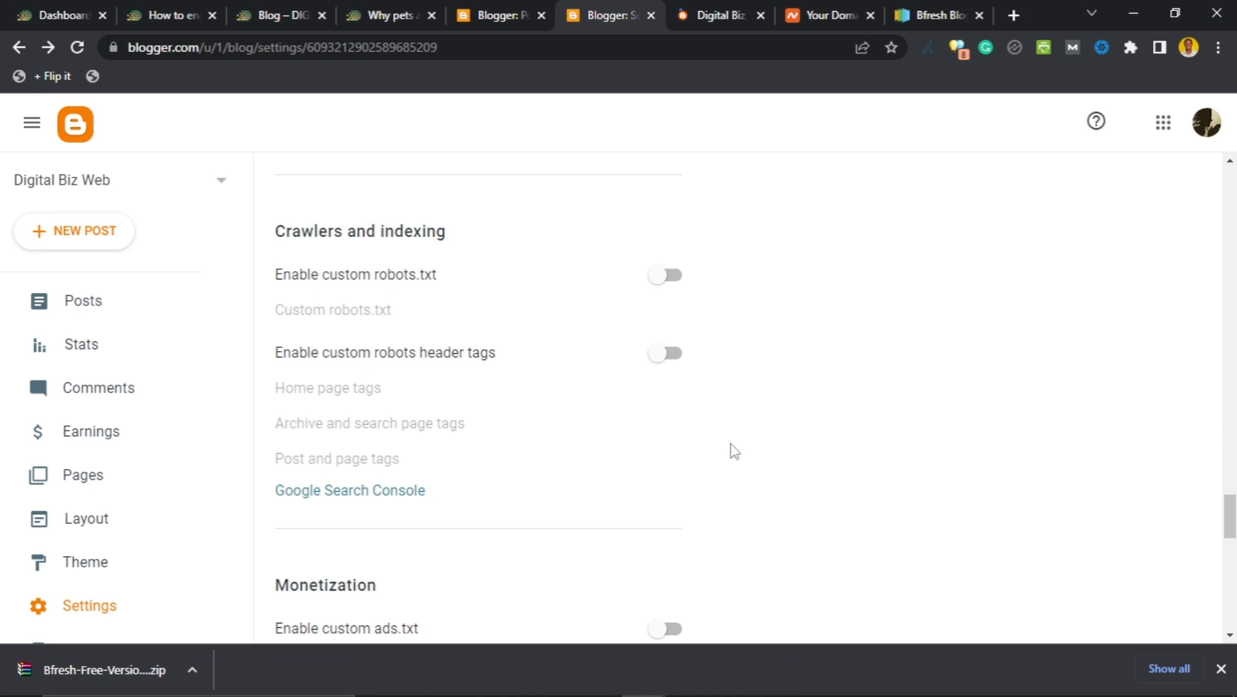
click(665, 277)
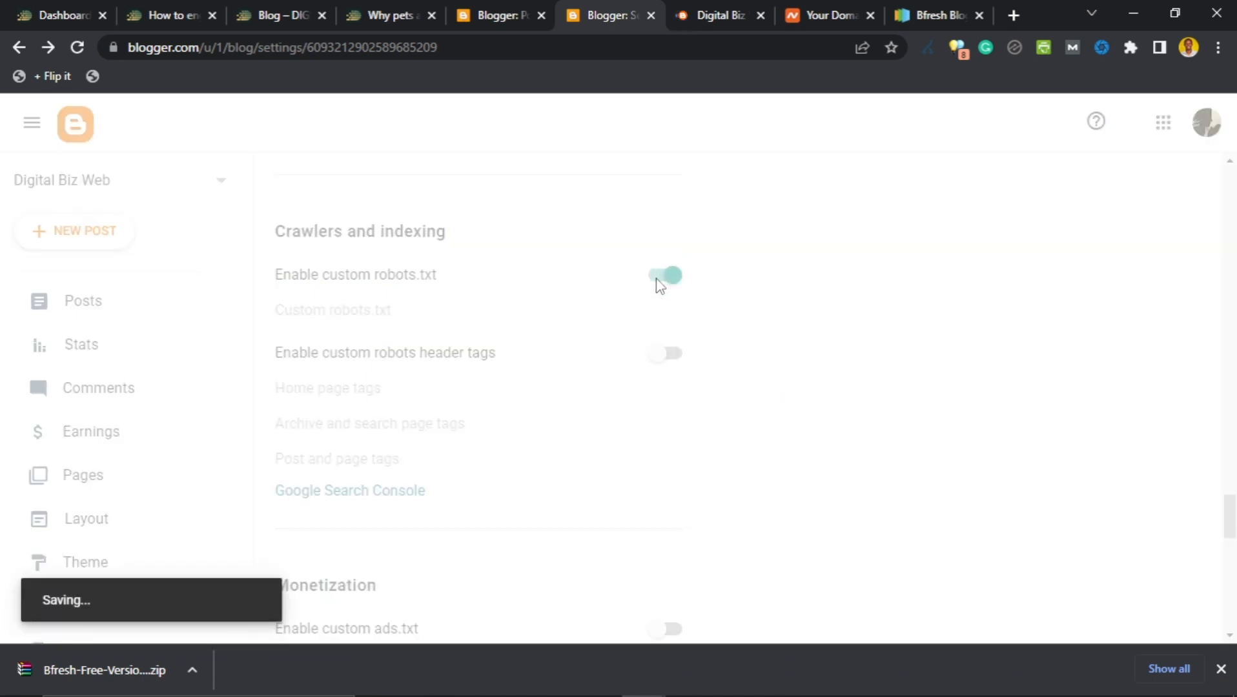
click(373, 315)
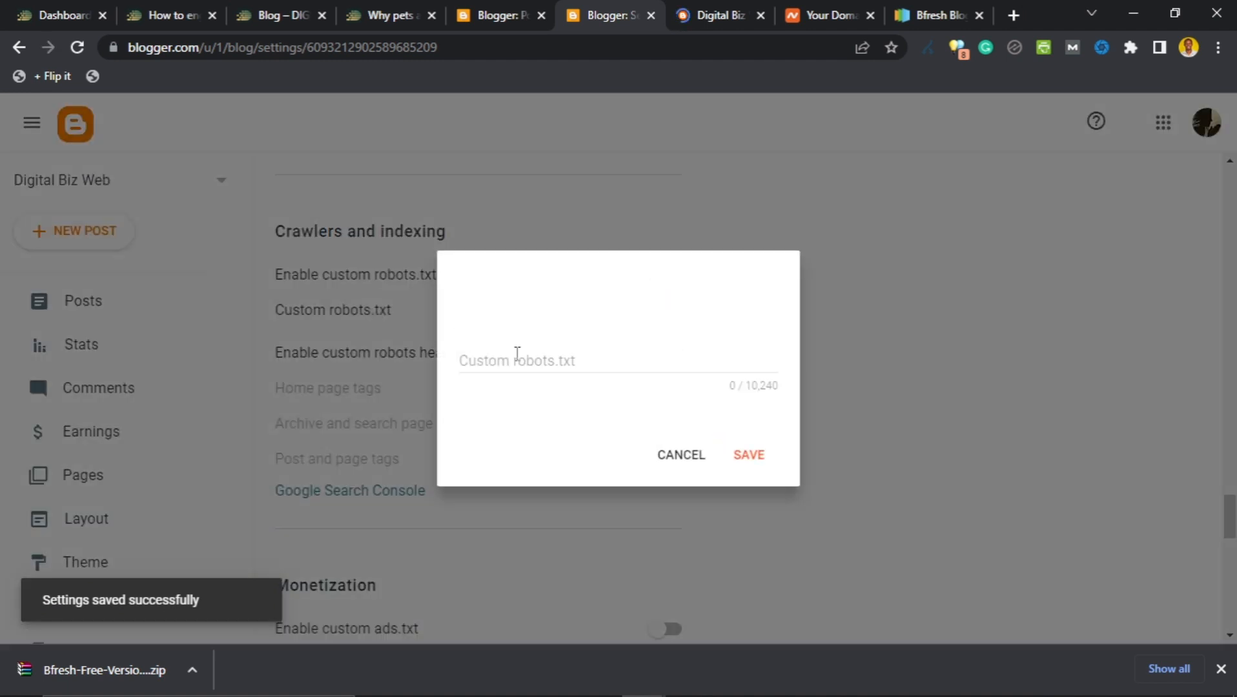
click(675, 460)
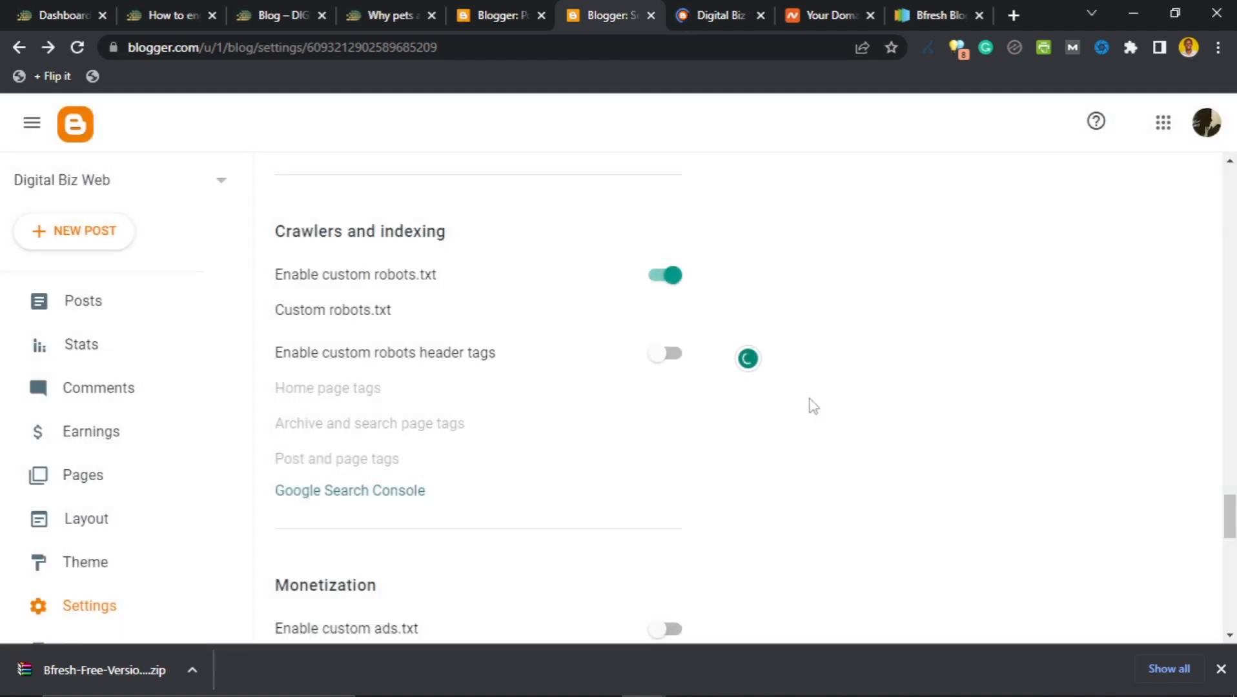
click(659, 284)
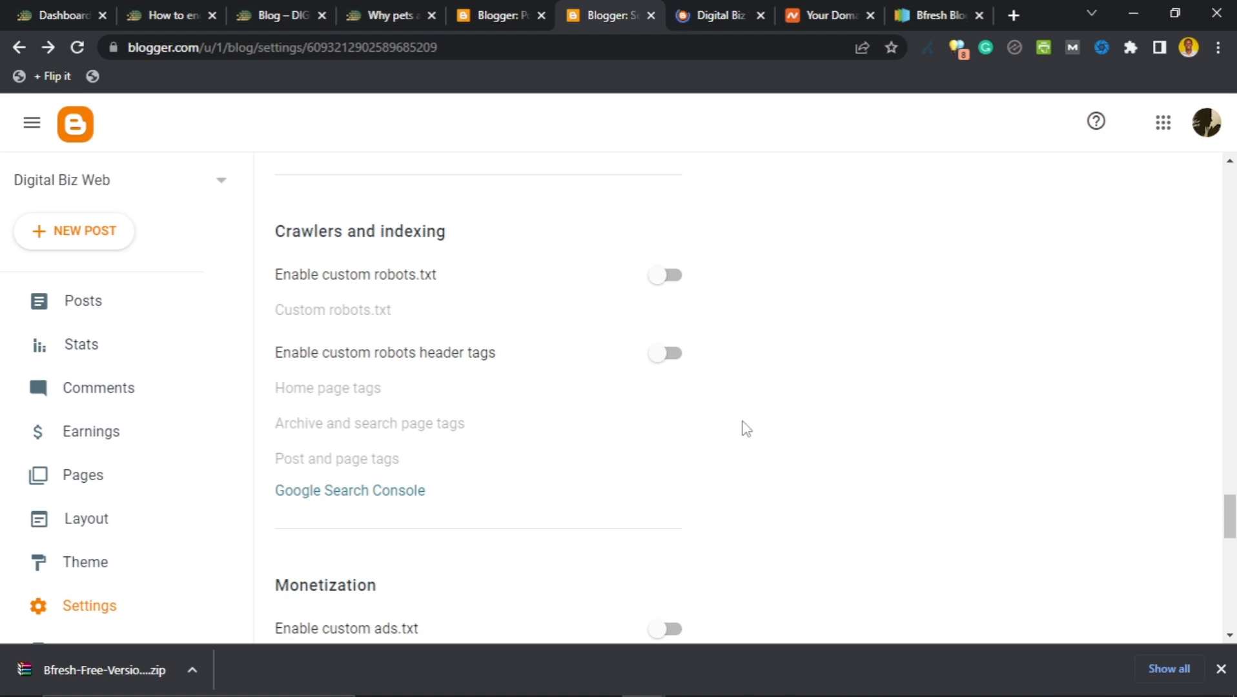
scroll(746, 429, down, 1)
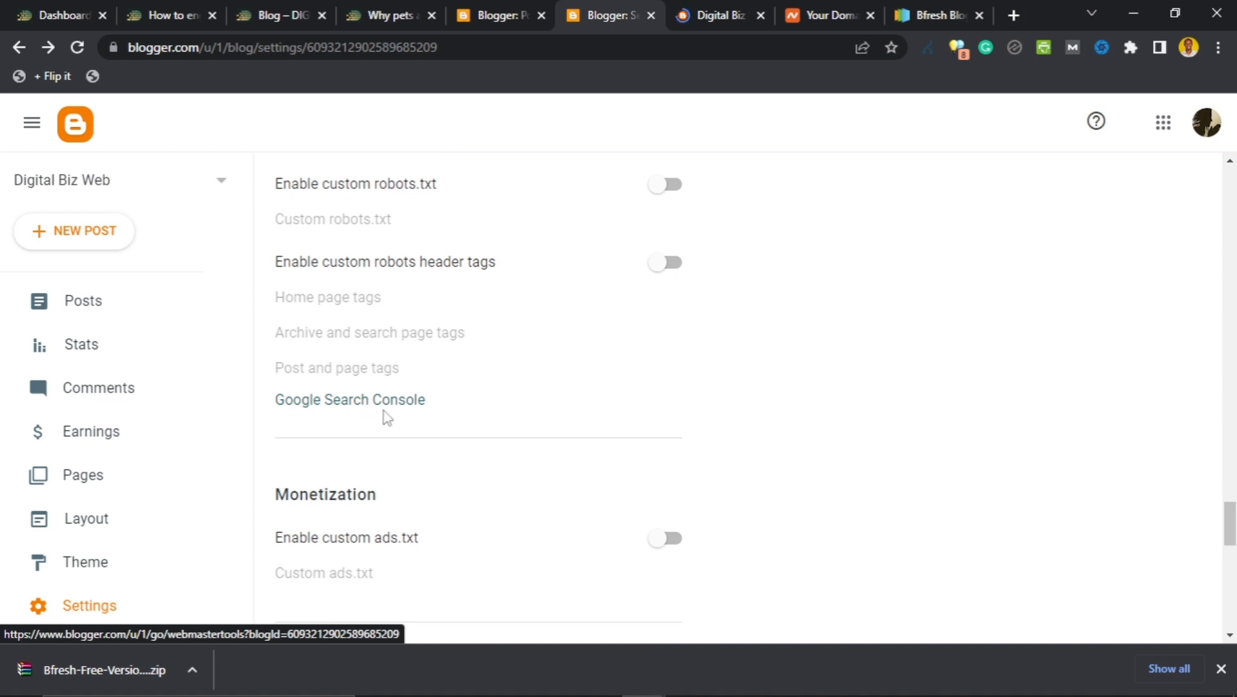
scroll(789, 399, down, 5)
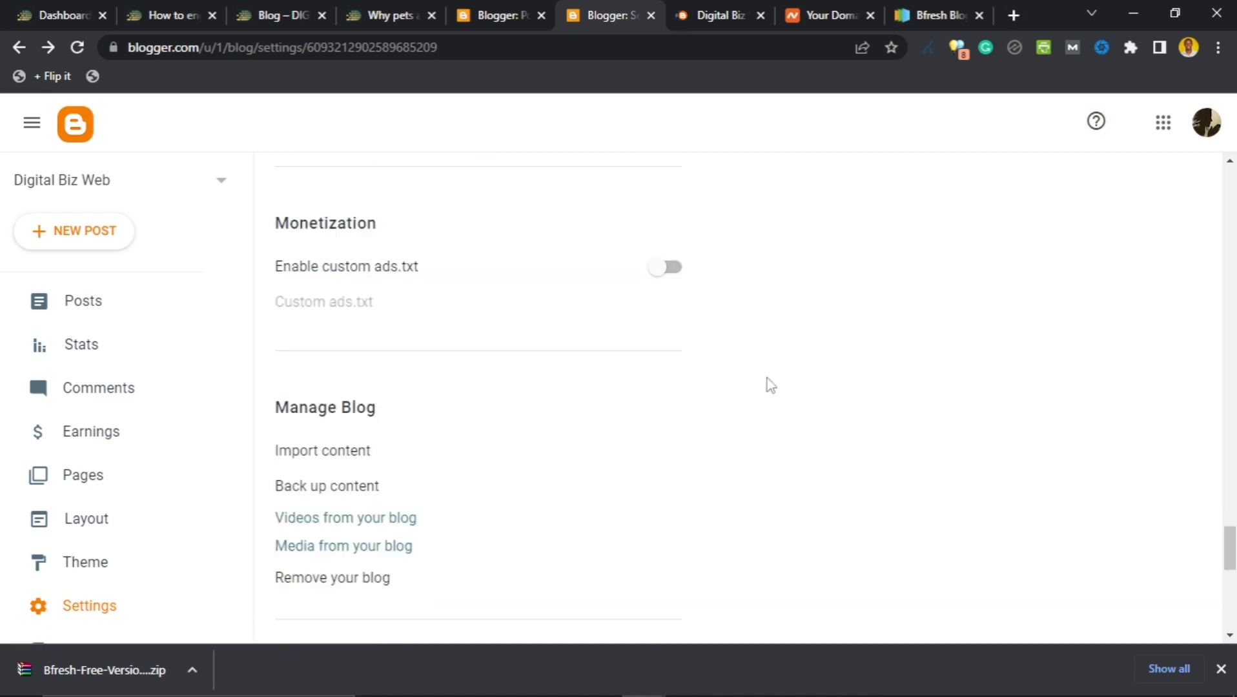
scroll(696, 357, up, 4)
scroll(414, 328, up, 1)
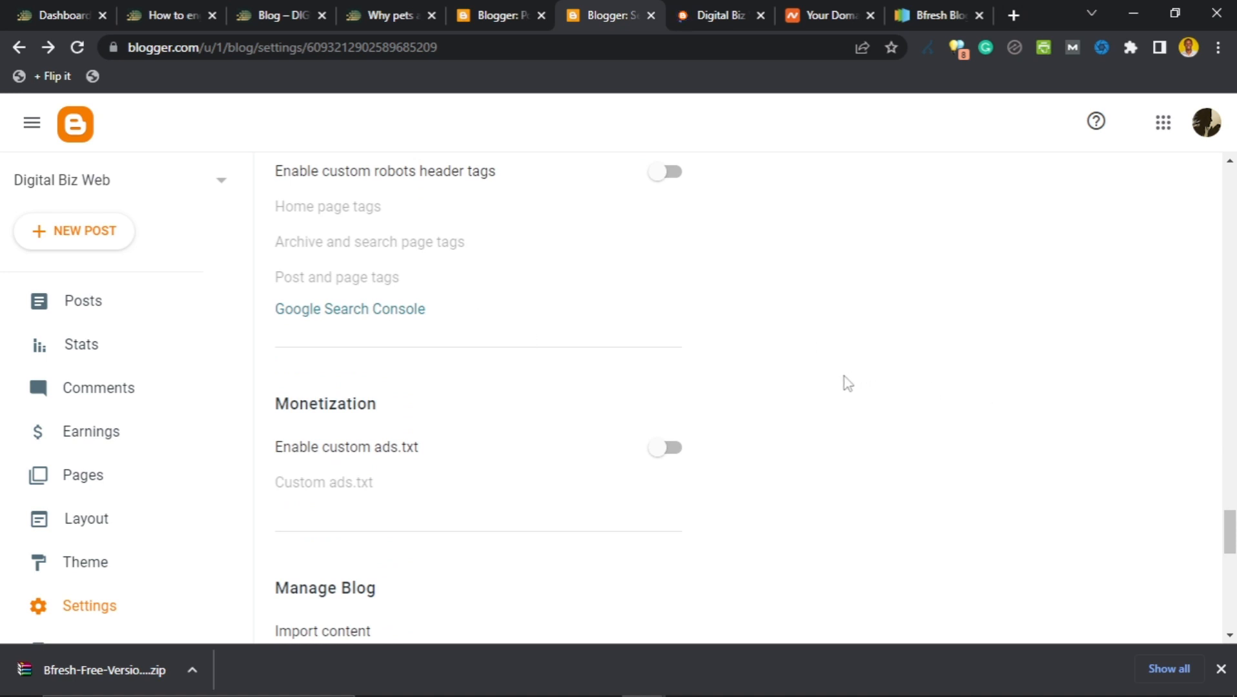
scroll(839, 387, down, 2)
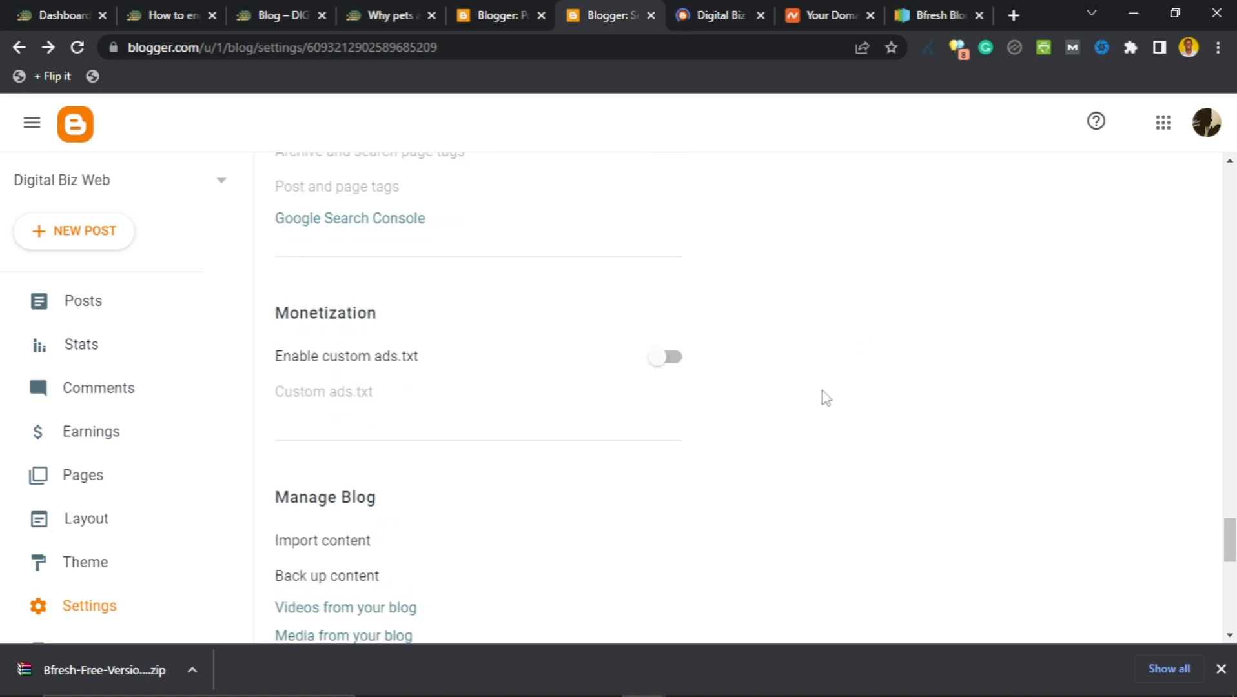
scroll(820, 398, down, 2)
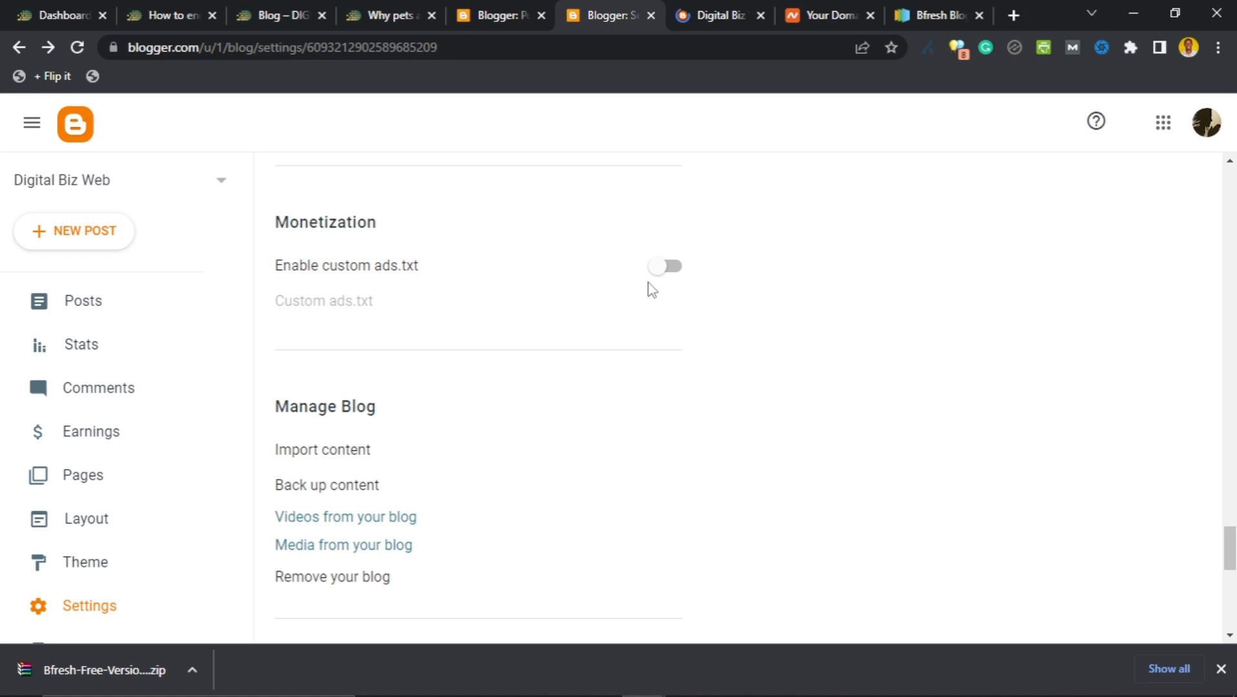
scroll(746, 354, down, 3)
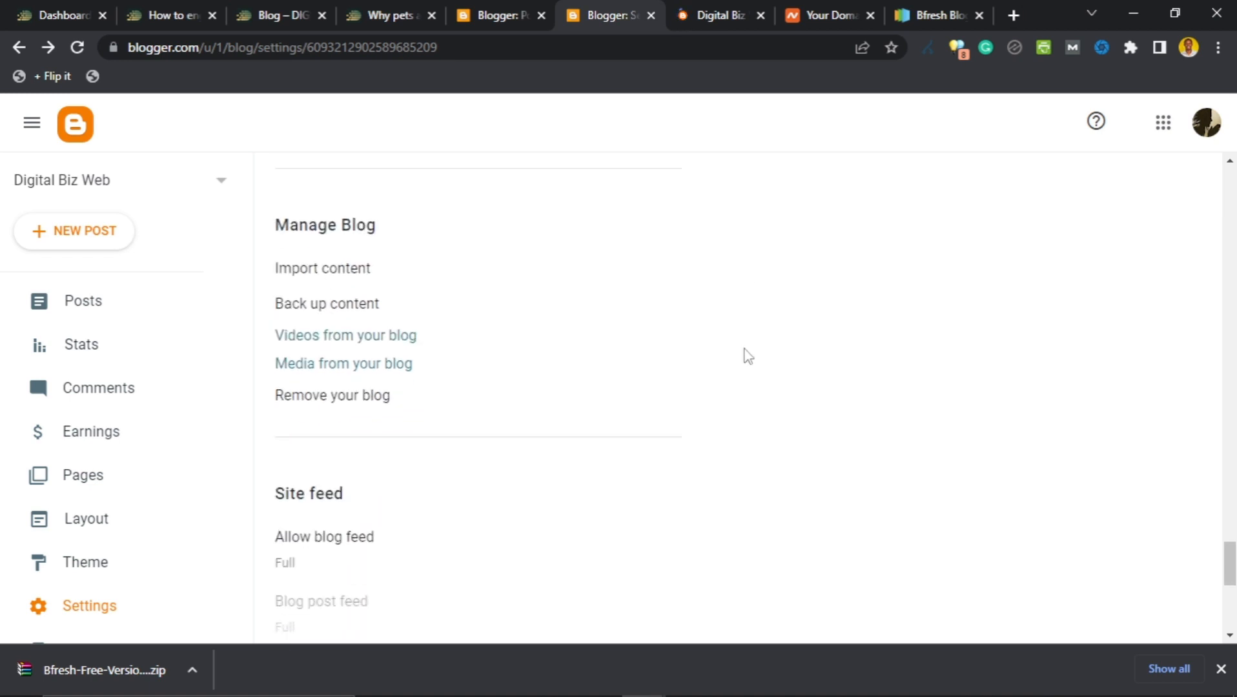
scroll(740, 353, up, 3)
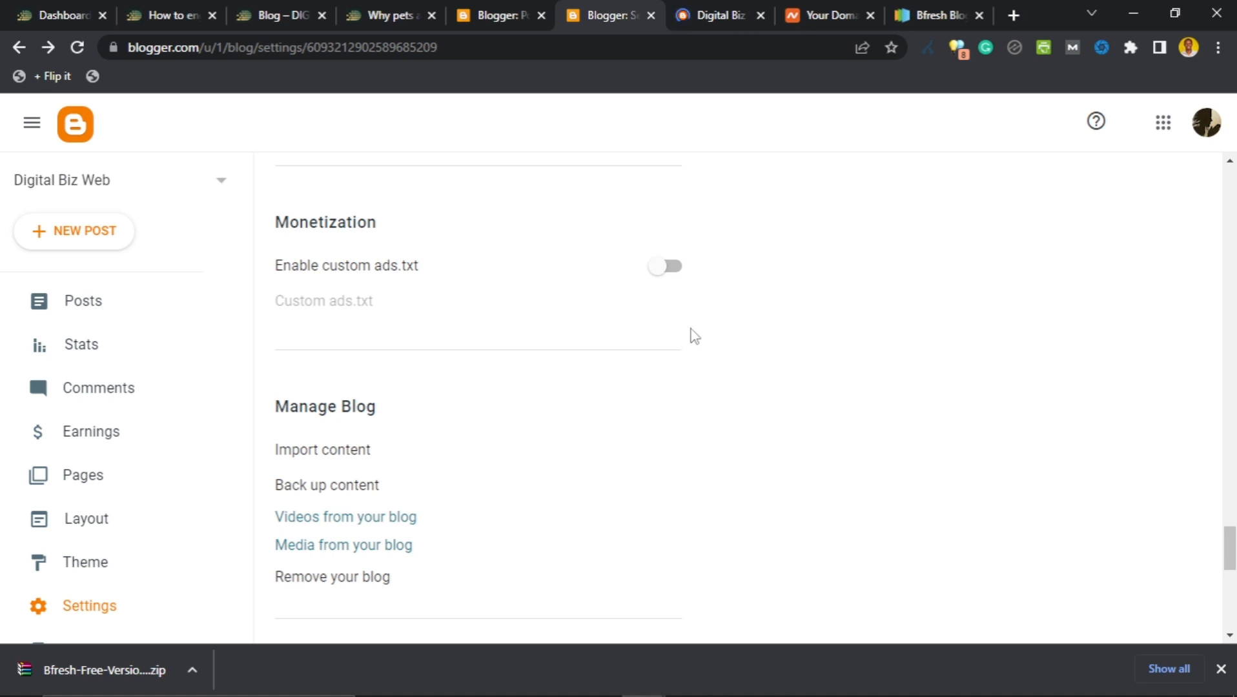
scroll(694, 336, down, 3)
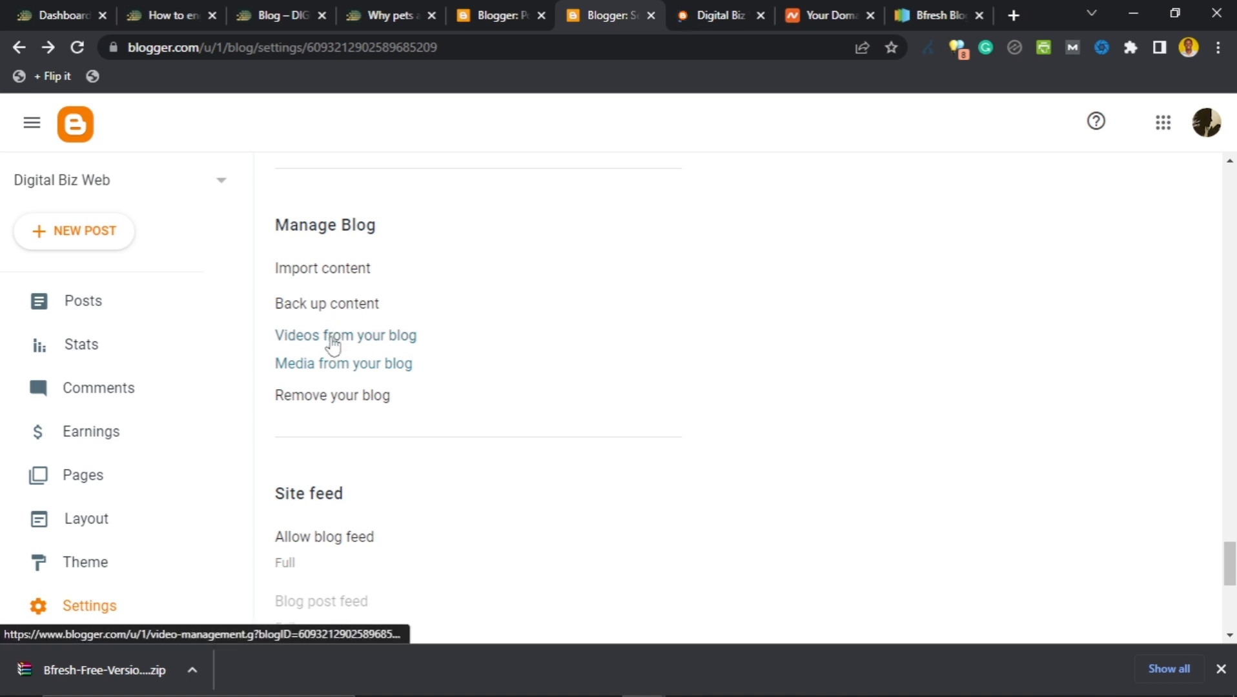
click(331, 397)
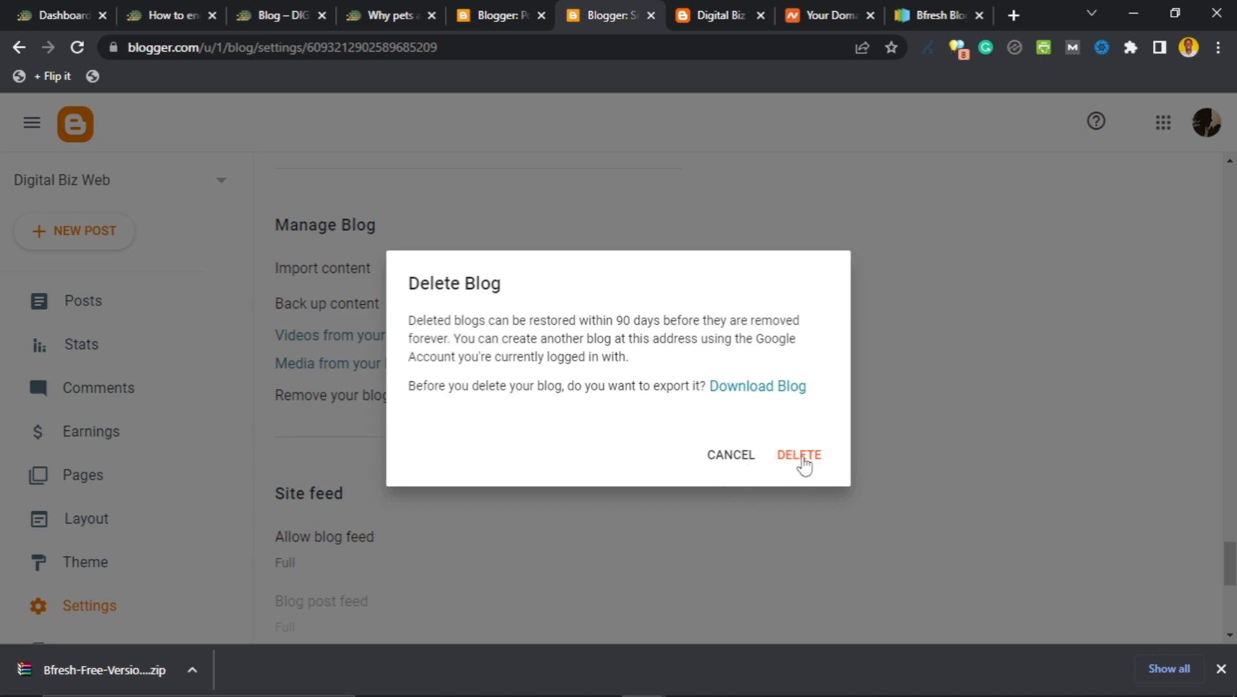
click(732, 460)
scroll(517, 449, down, 4)
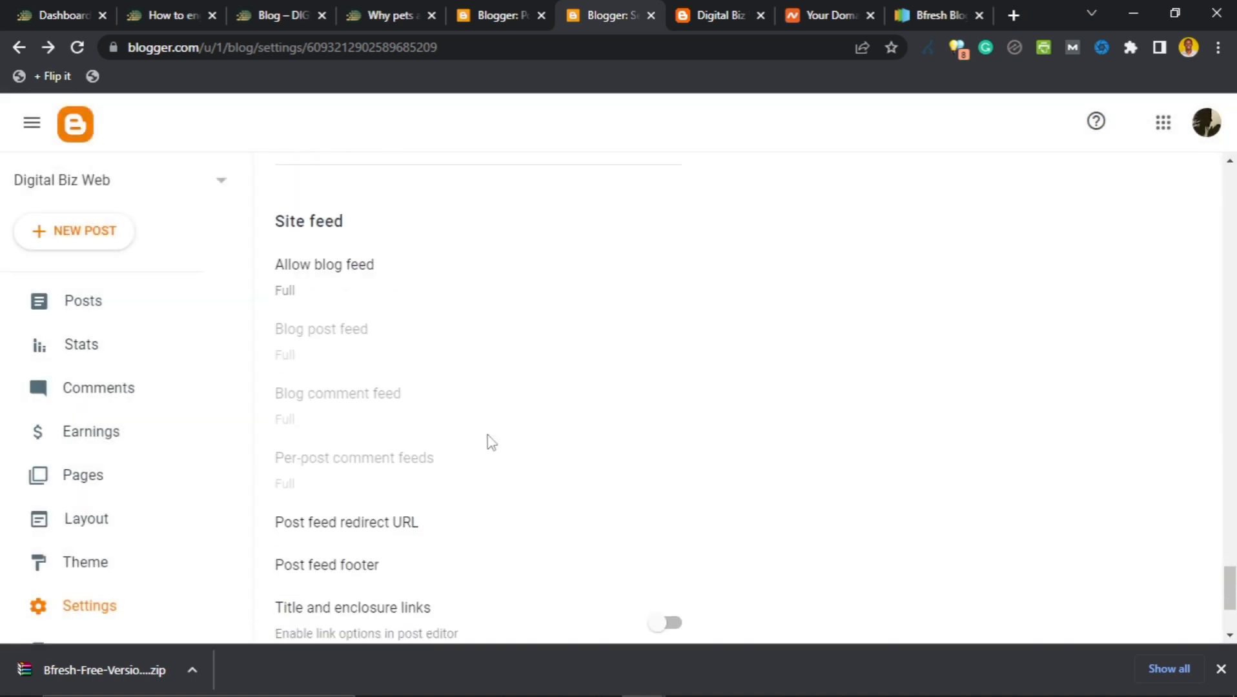
click(315, 273)
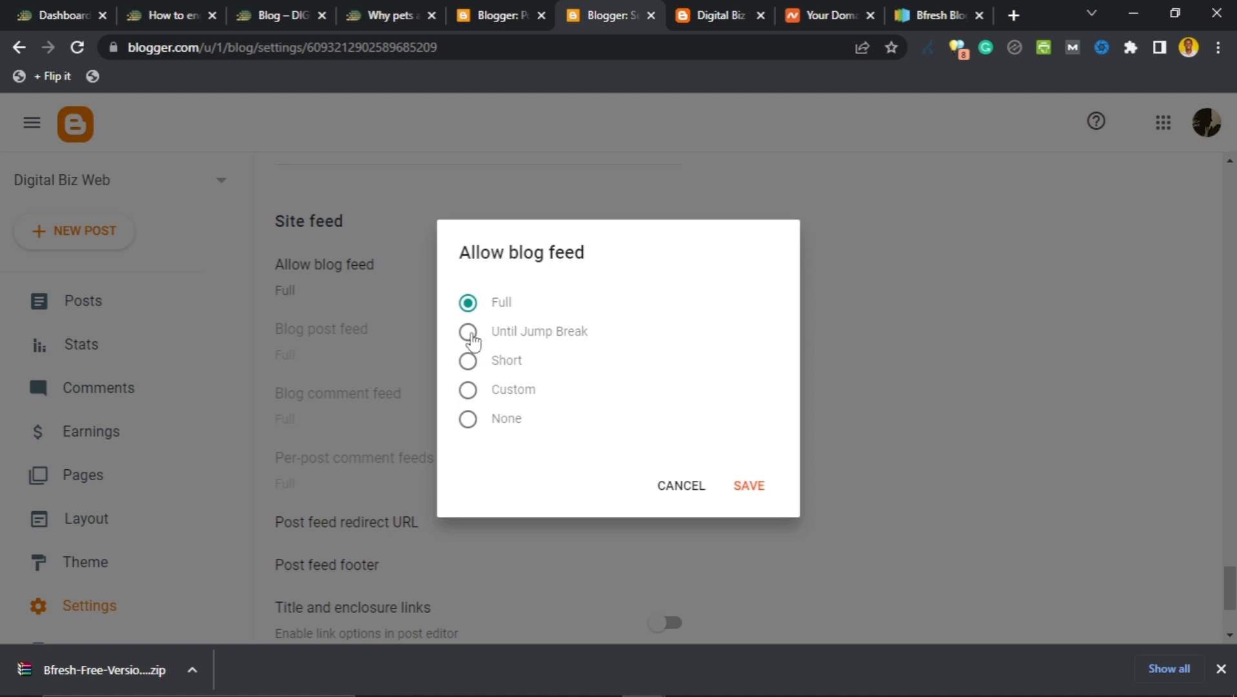
click(472, 336)
click(466, 365)
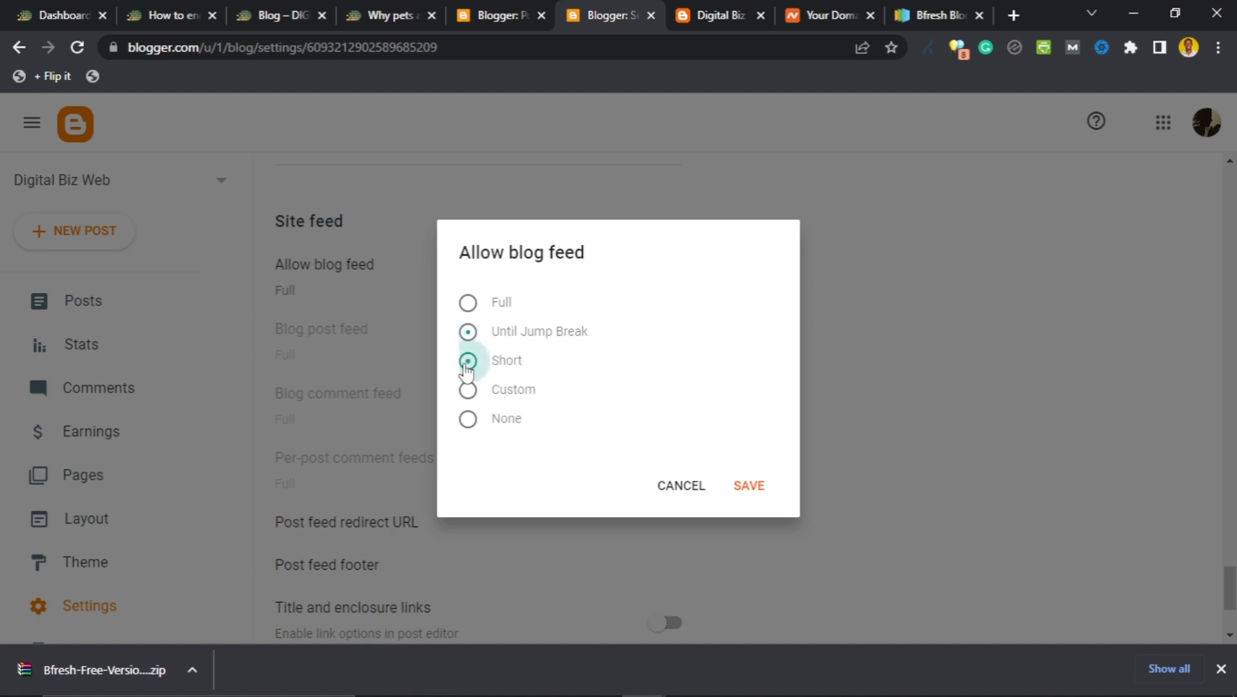
click(469, 390)
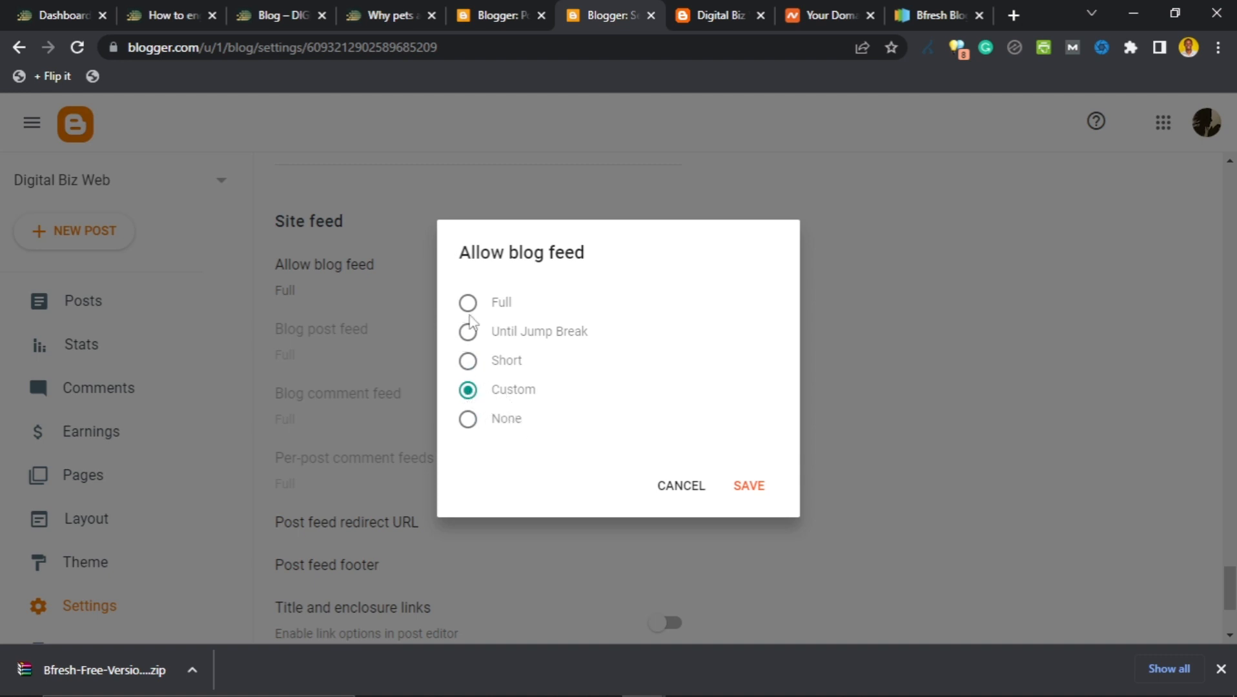
click(471, 306)
click(469, 361)
click(694, 492)
scroll(387, 365, down, 2)
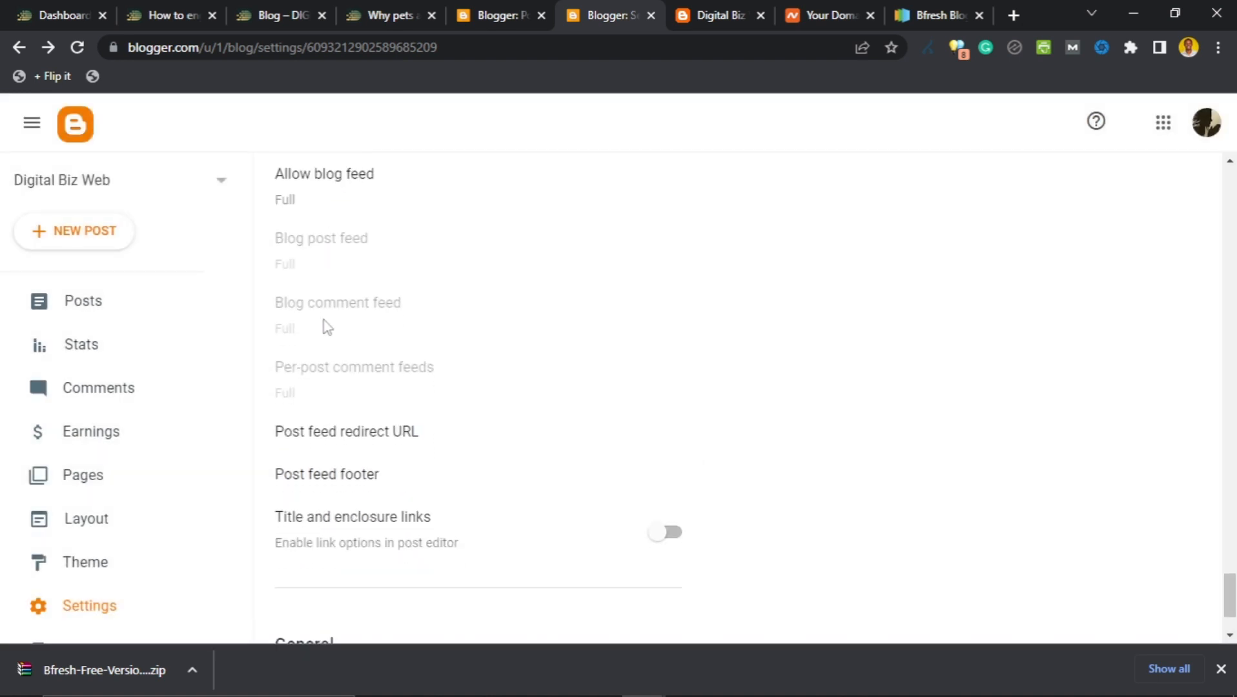
scroll(326, 310, down, 2)
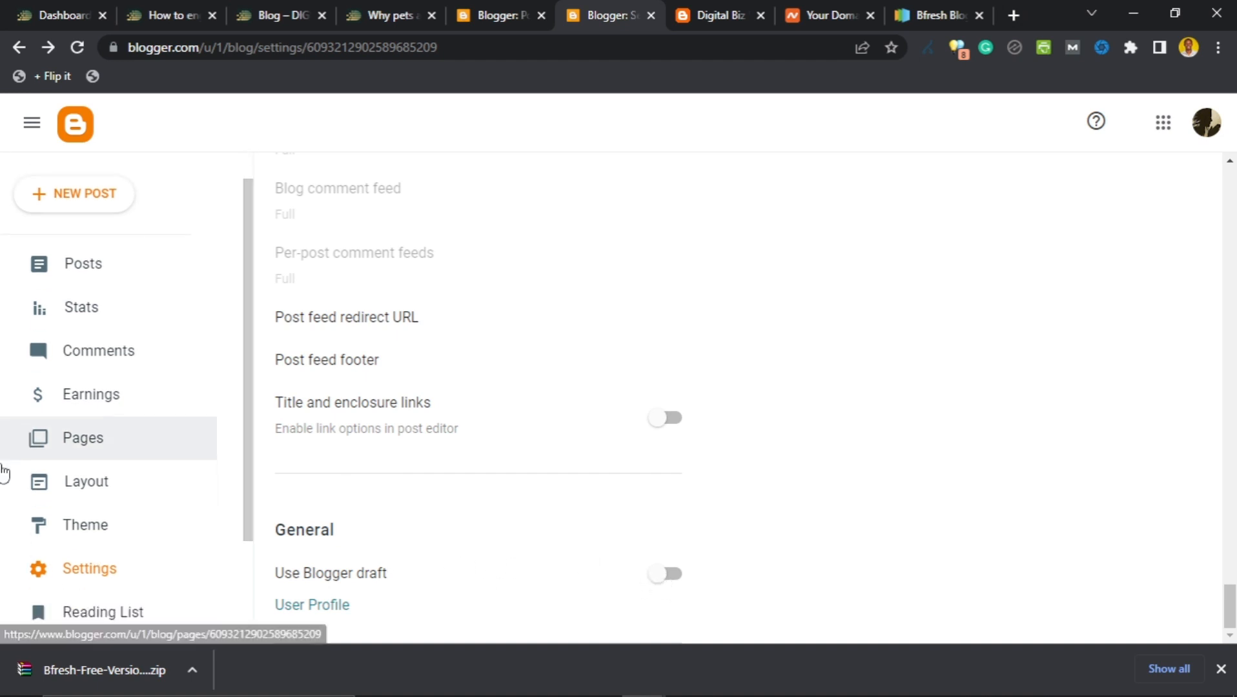
scroll(26, 471, down, 3)
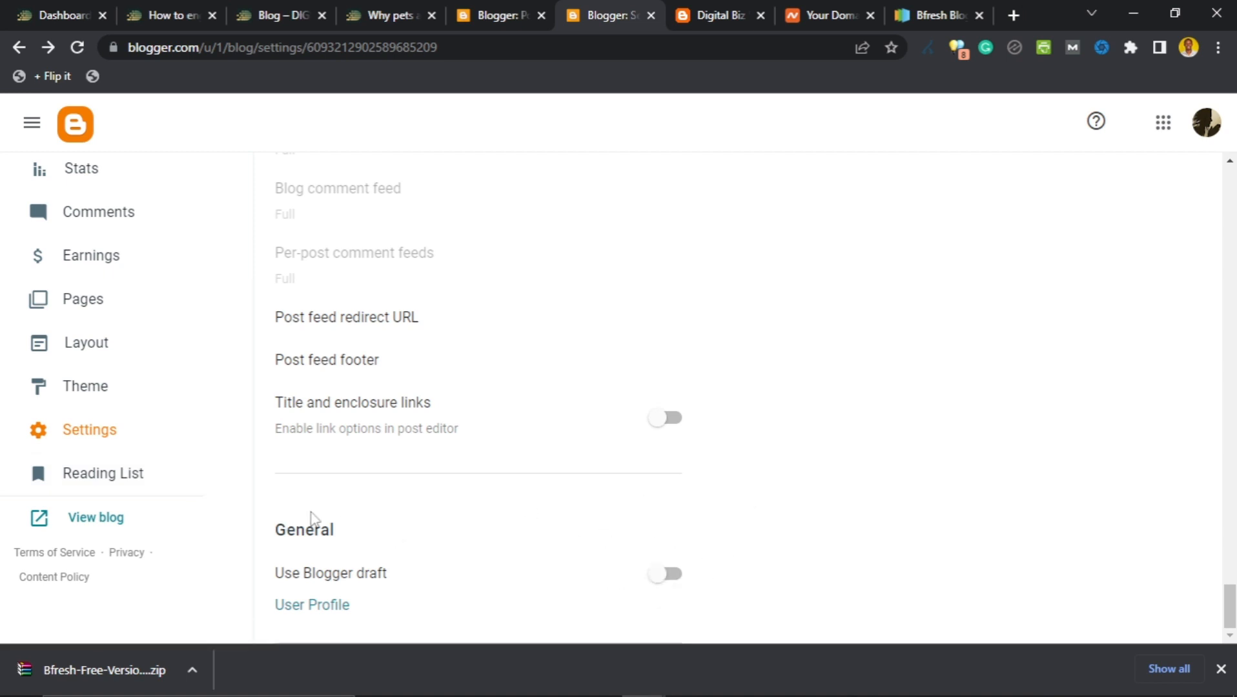
click(87, 487)
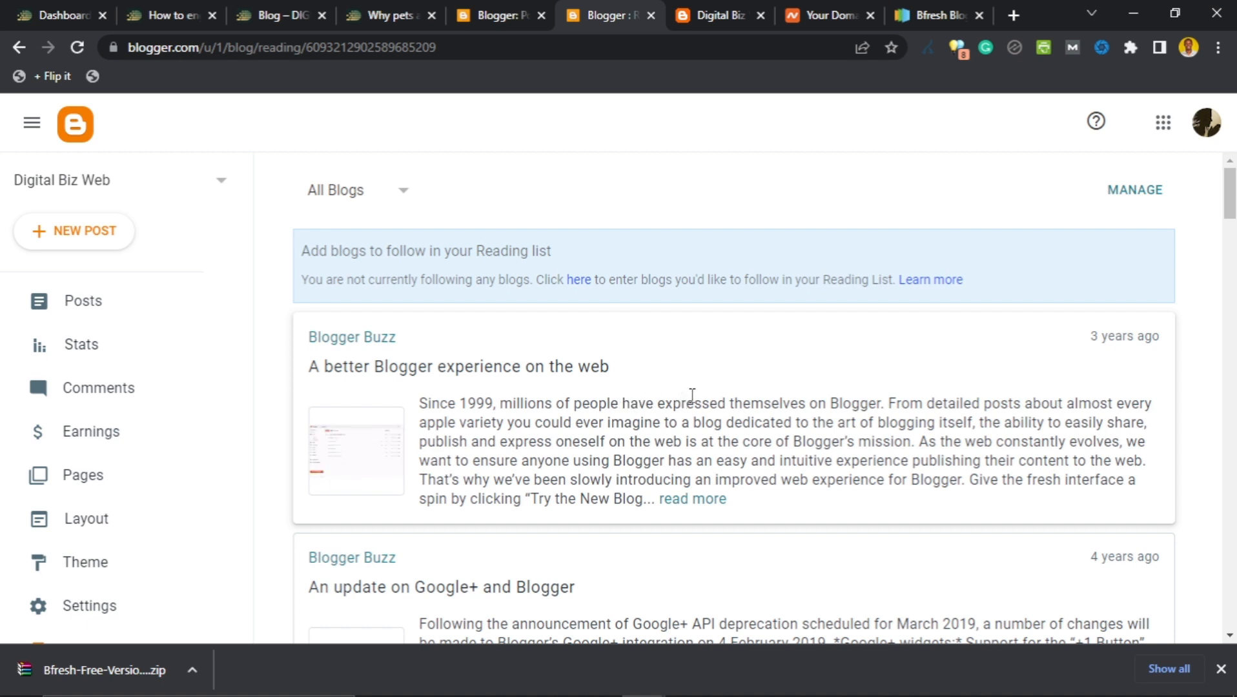
drag(1087, 338, 1154, 336)
scroll(1076, 373, down, 1)
scroll(1081, 383, down, 2)
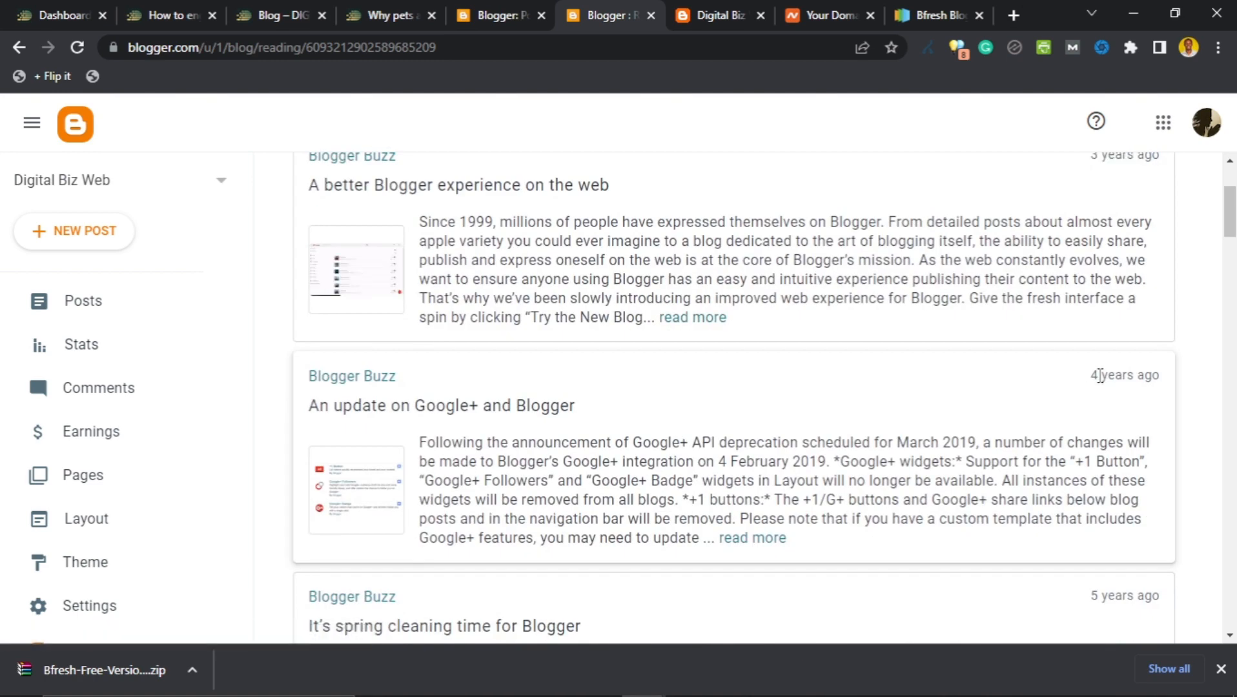
drag(1093, 373, 1195, 389)
scroll(1132, 388, down, 4)
scroll(1132, 388, down, 4)
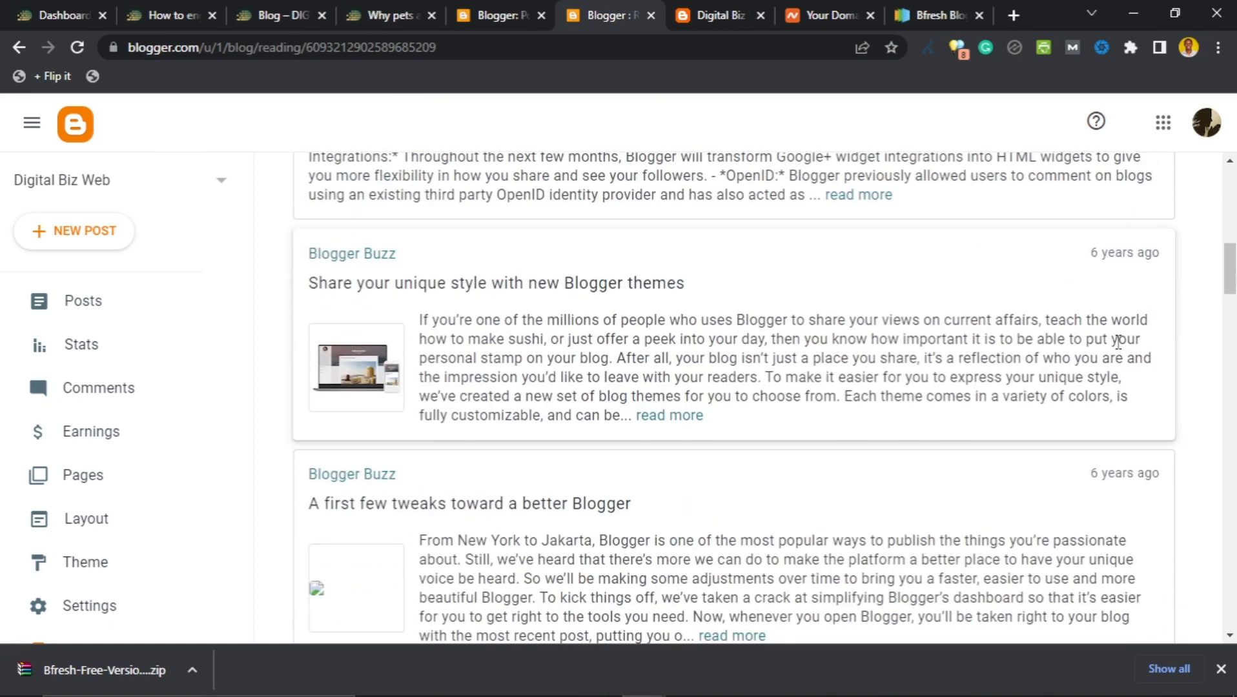
scroll(1126, 407, down, 8)
scroll(1098, 390, down, 3)
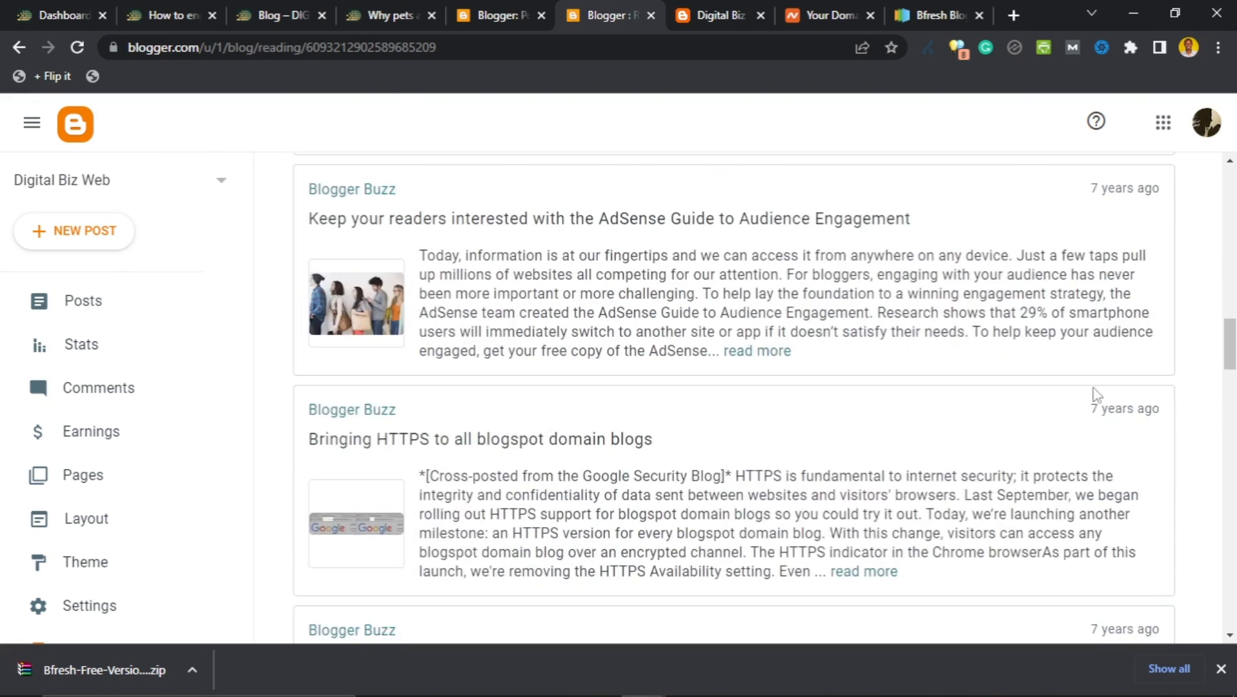
scroll(1101, 431, up, 17)
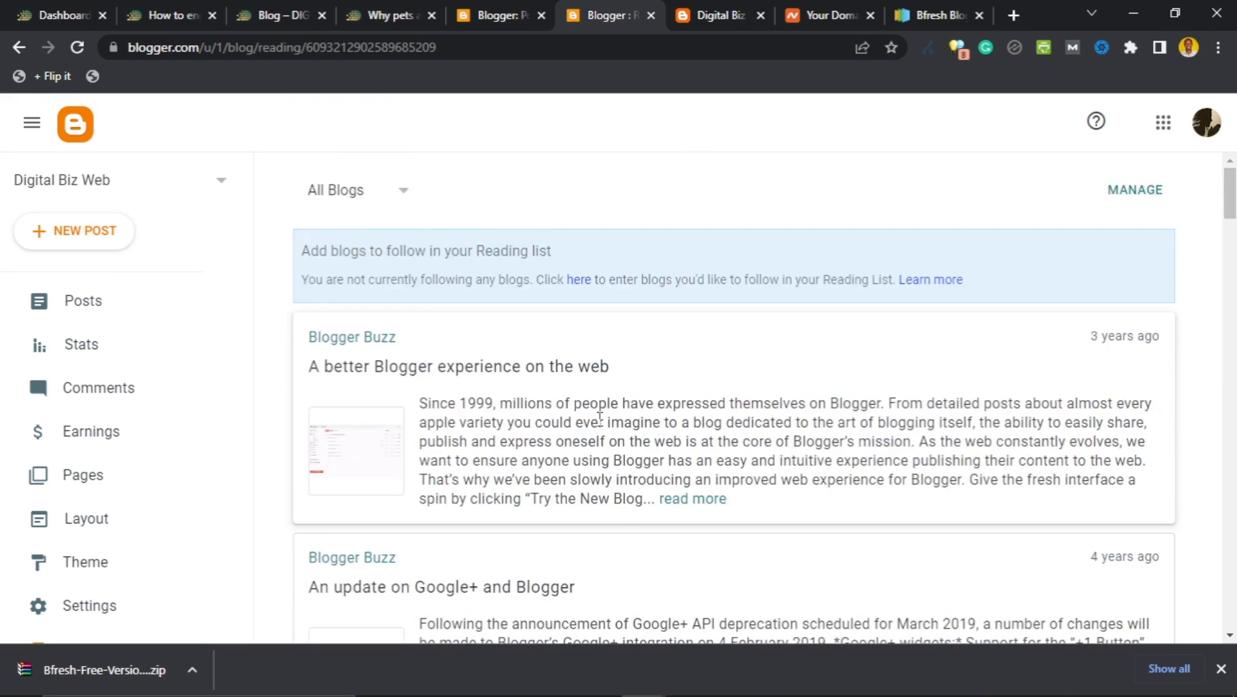
scroll(565, 446, down, 3)
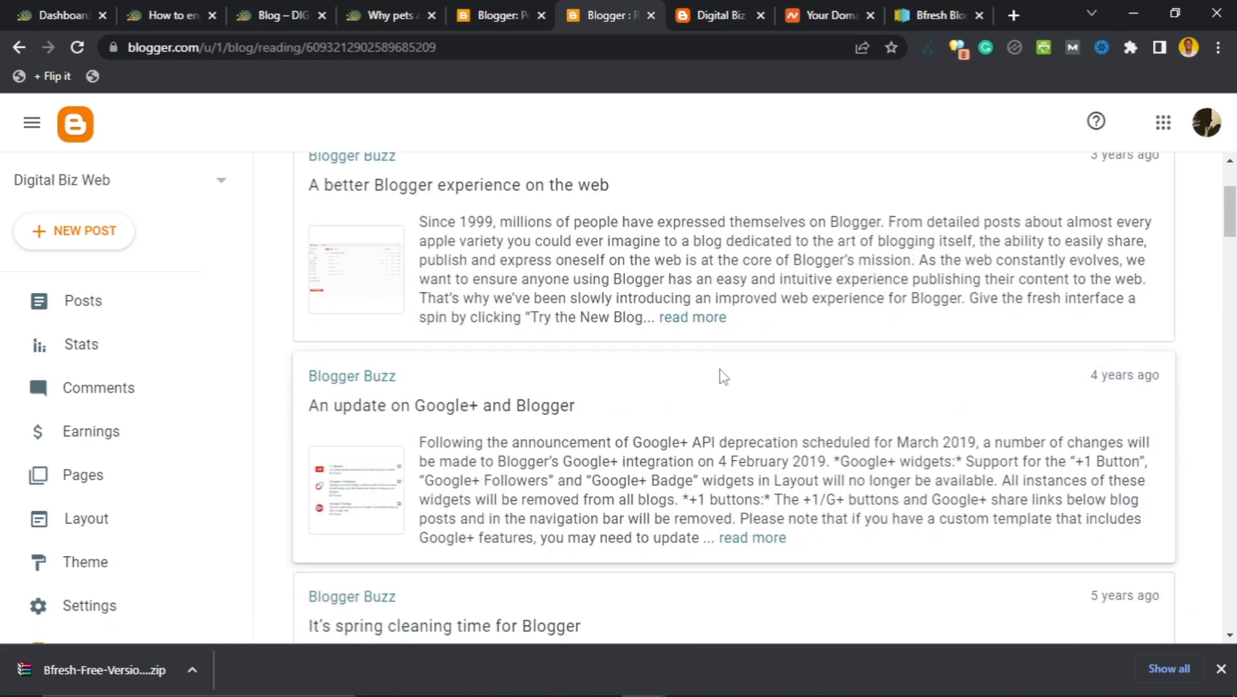
scroll(704, 393, down, 2)
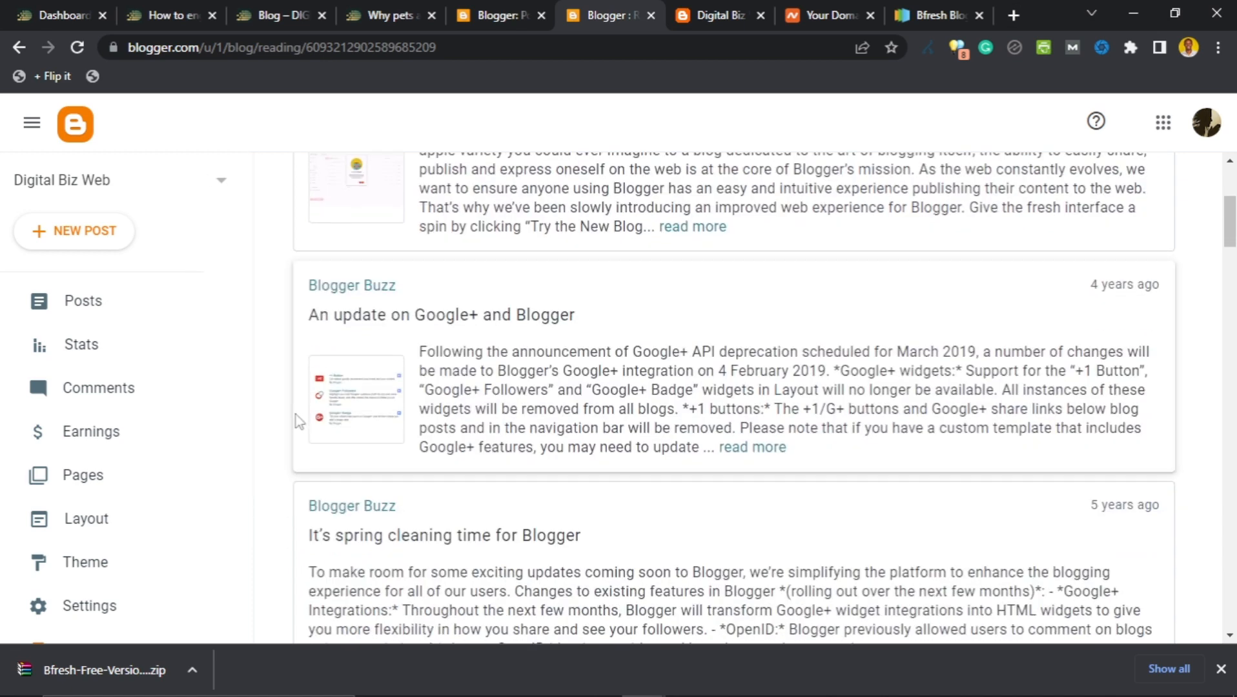
scroll(78, 526, down, 3)
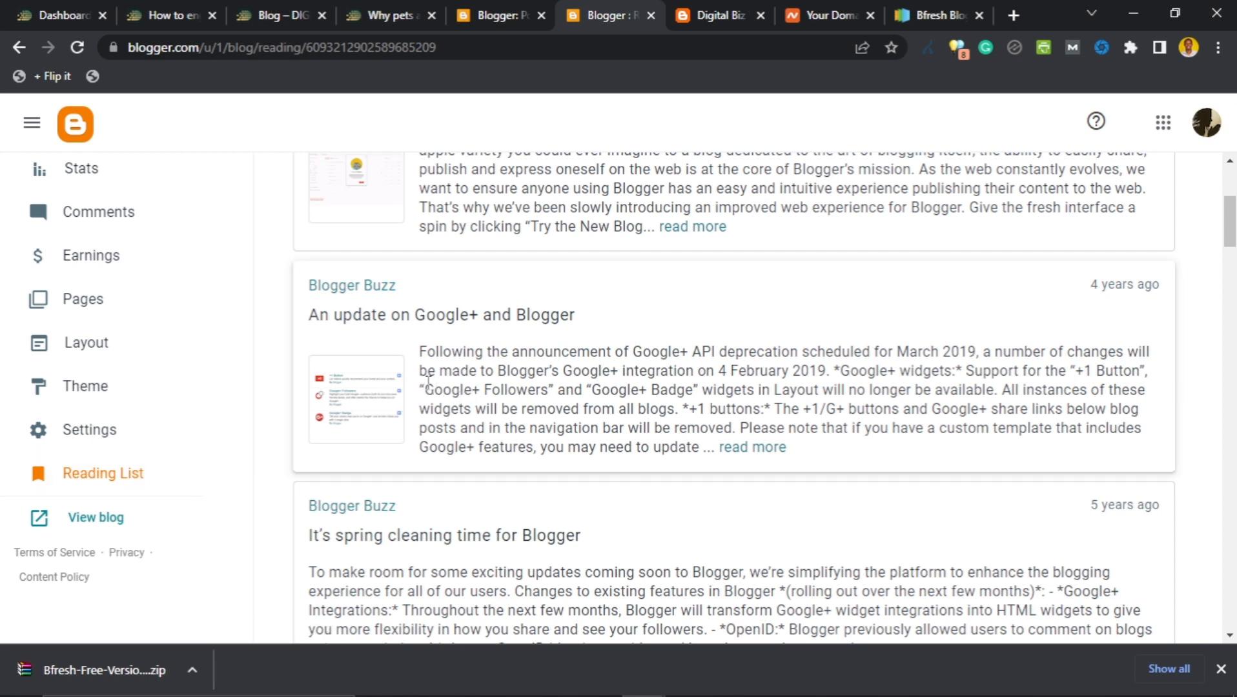
drag(430, 384, 548, 390)
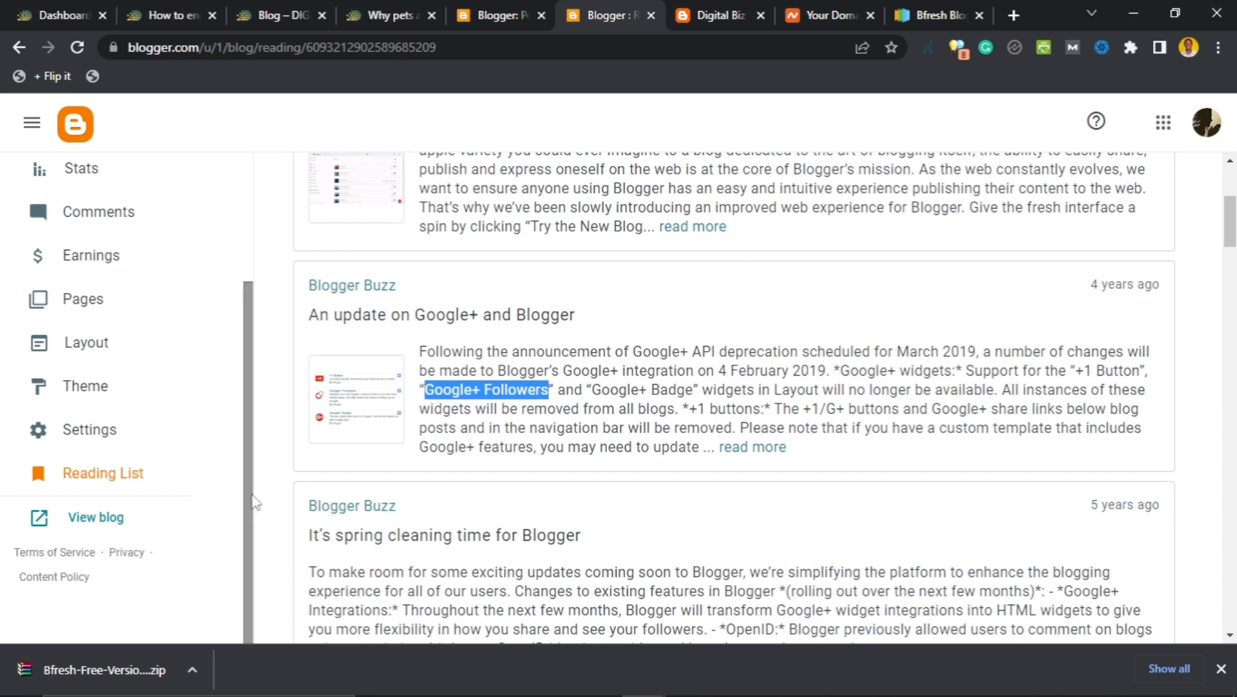
scroll(271, 435, up, 4)
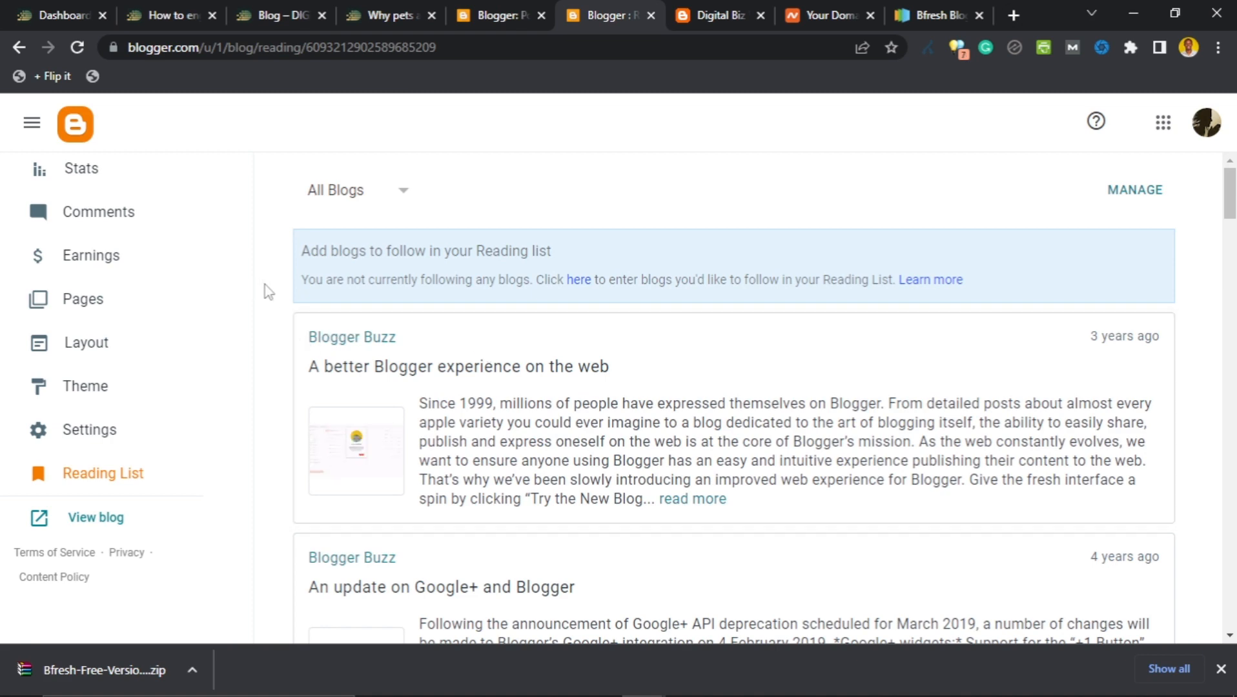
scroll(266, 292, down, 4)
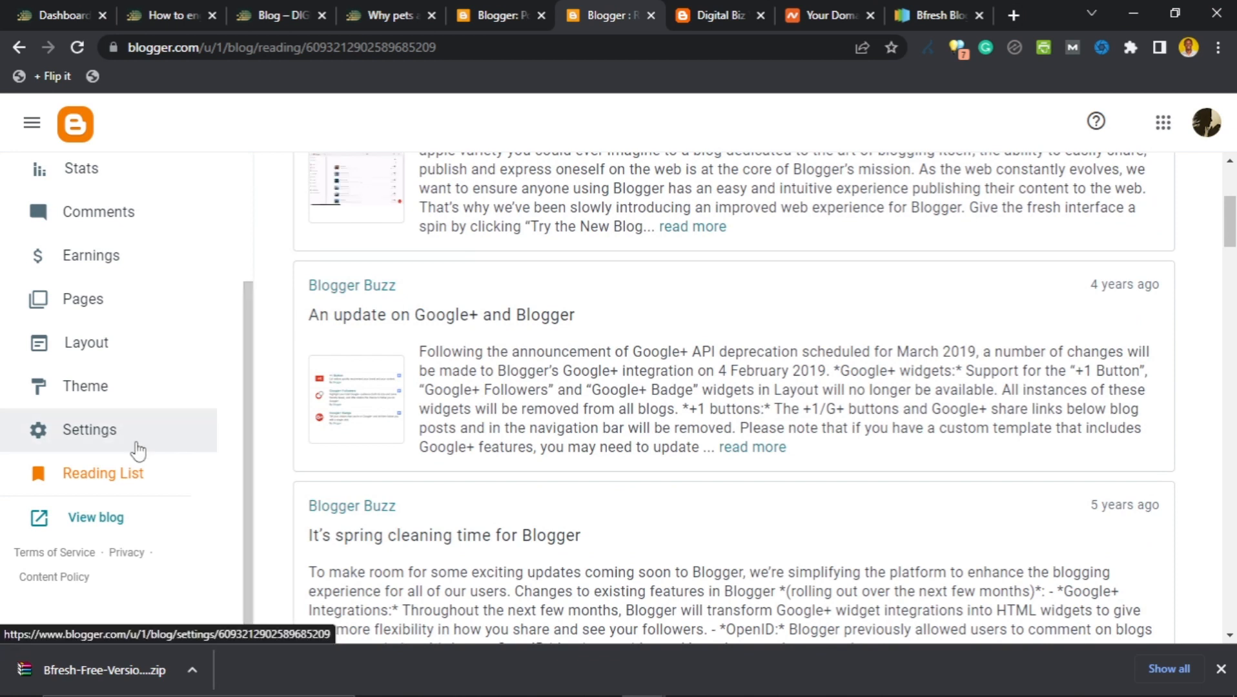
click(98, 437)
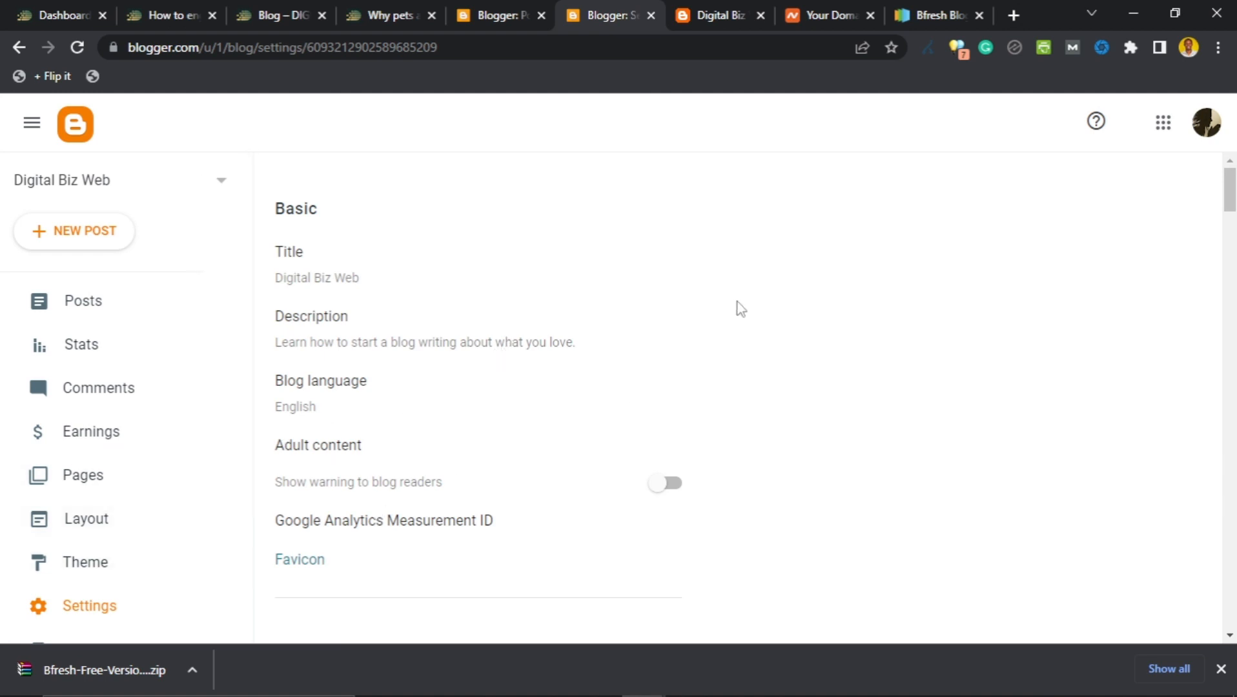
Scroll down to the Publishing section showing the digitalbizweb.blogspot.com address.
scroll(733, 310, down, 5)
scroll(516, 394, down, 3)
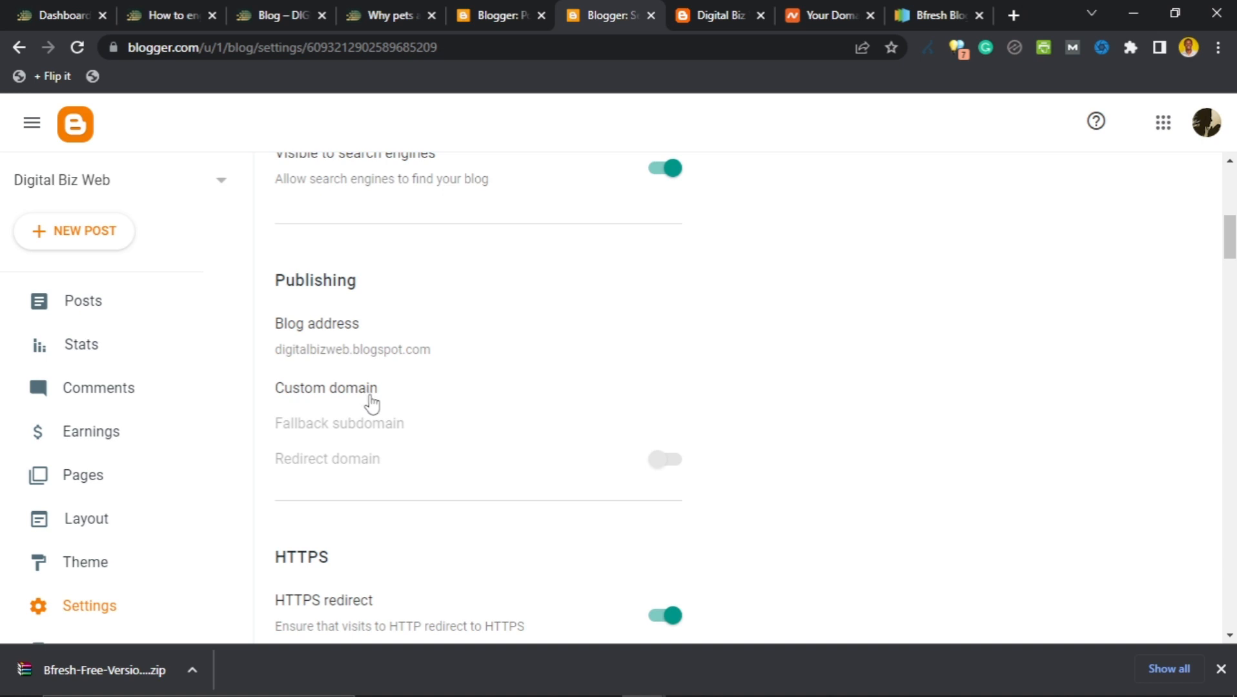
Enter ekeminirobert.art as the custom domain and save, triggering the naked-domain error.
click(336, 387)
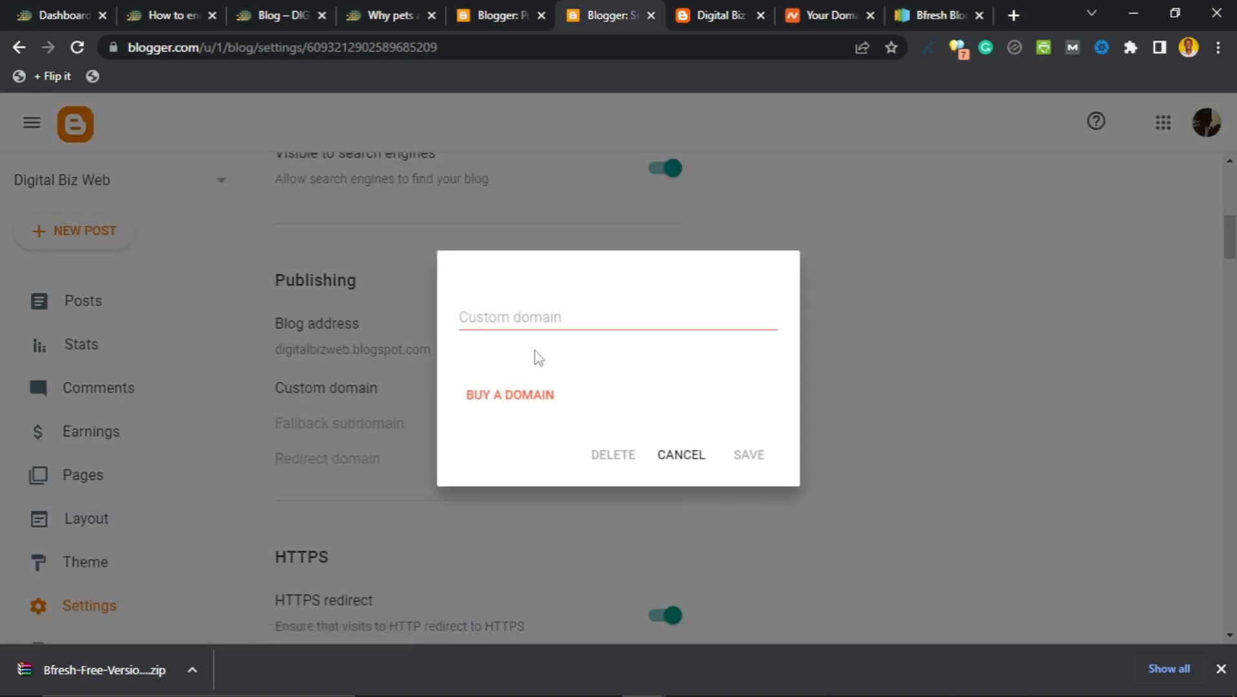
click(564, 322)
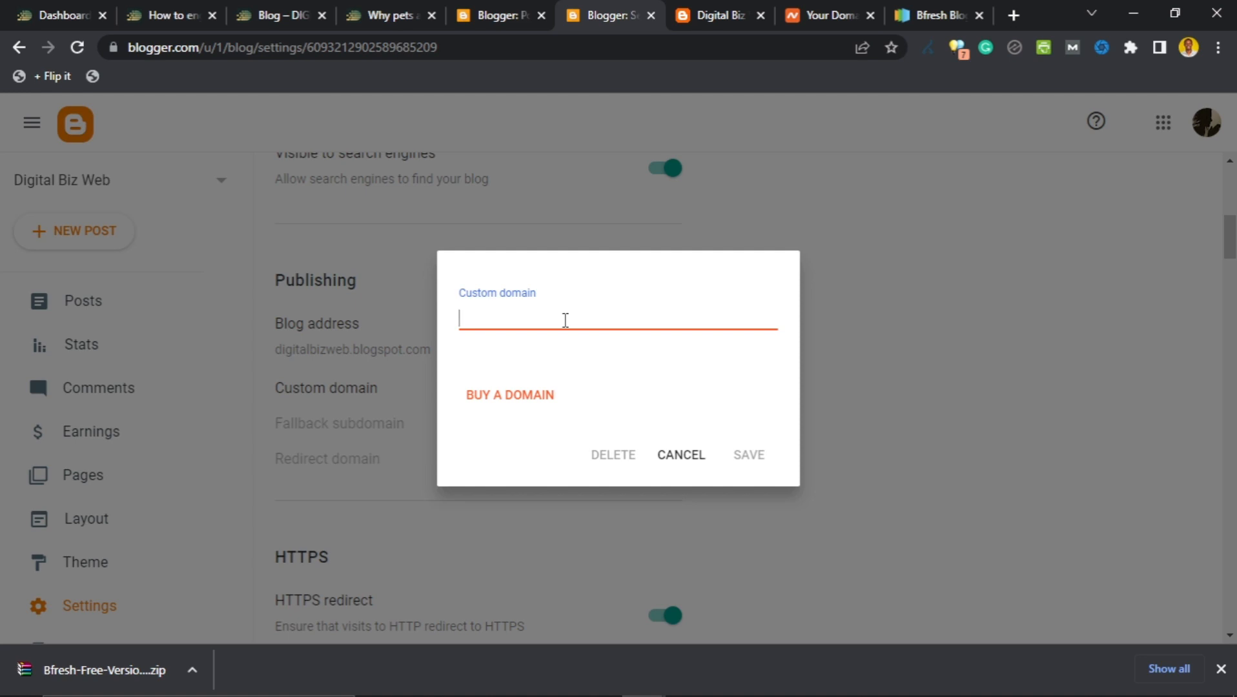
text(ekeminir)
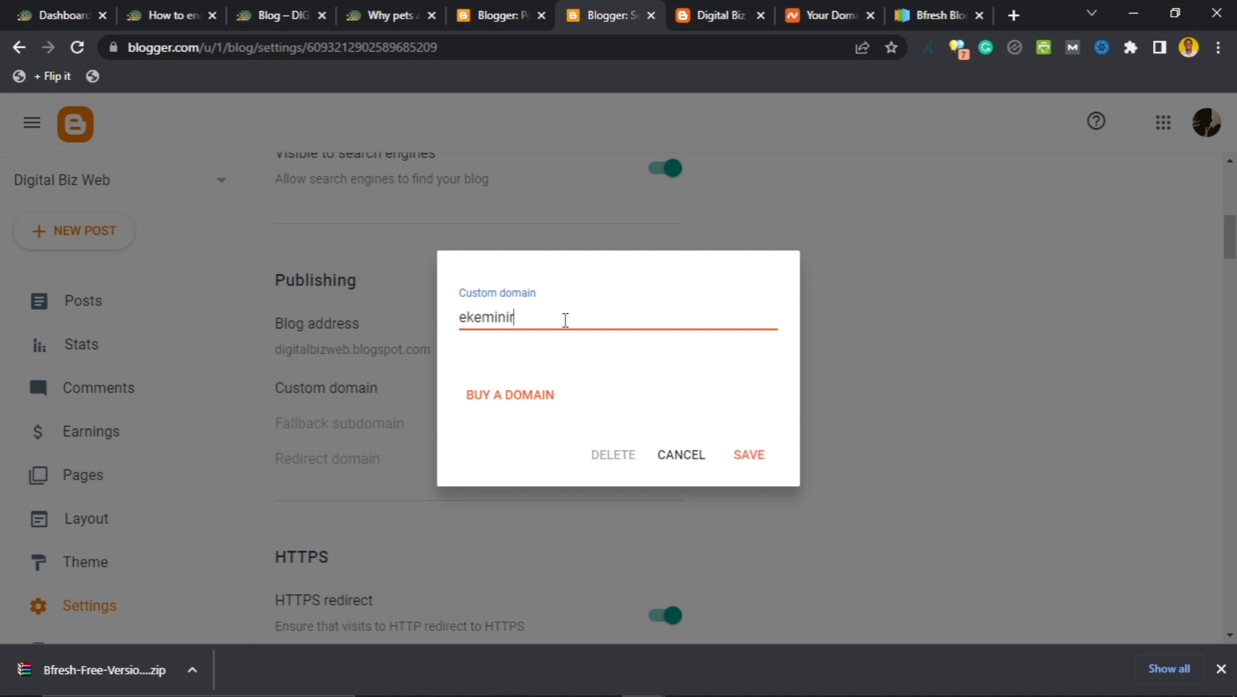
text(obert.art)
key(BackSpace)
click(613, 371)
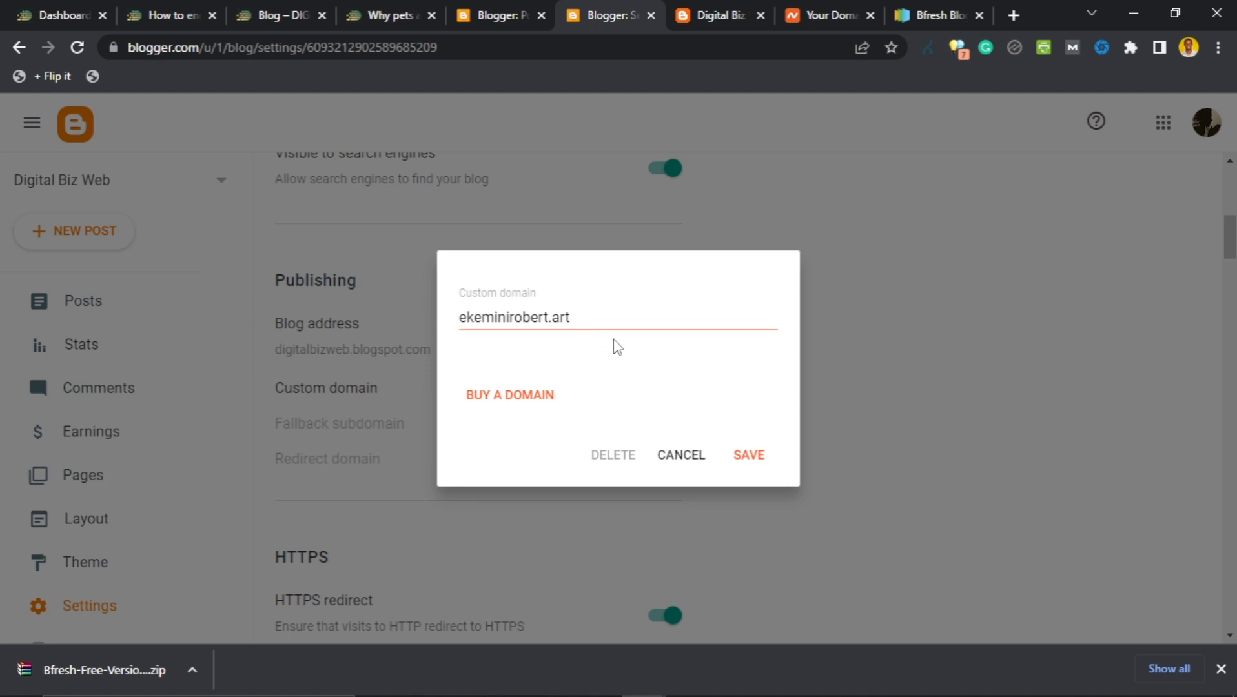
drag(593, 318, 455, 336)
click(715, 376)
click(606, 315)
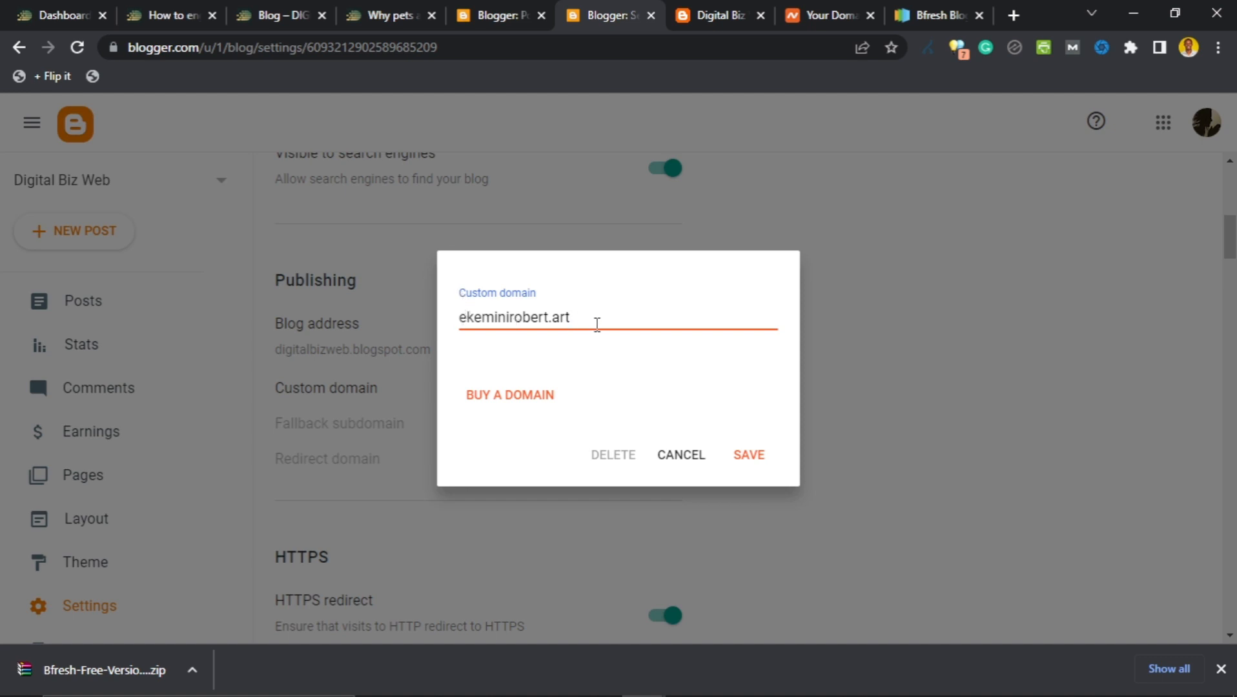
drag(573, 320, 457, 314)
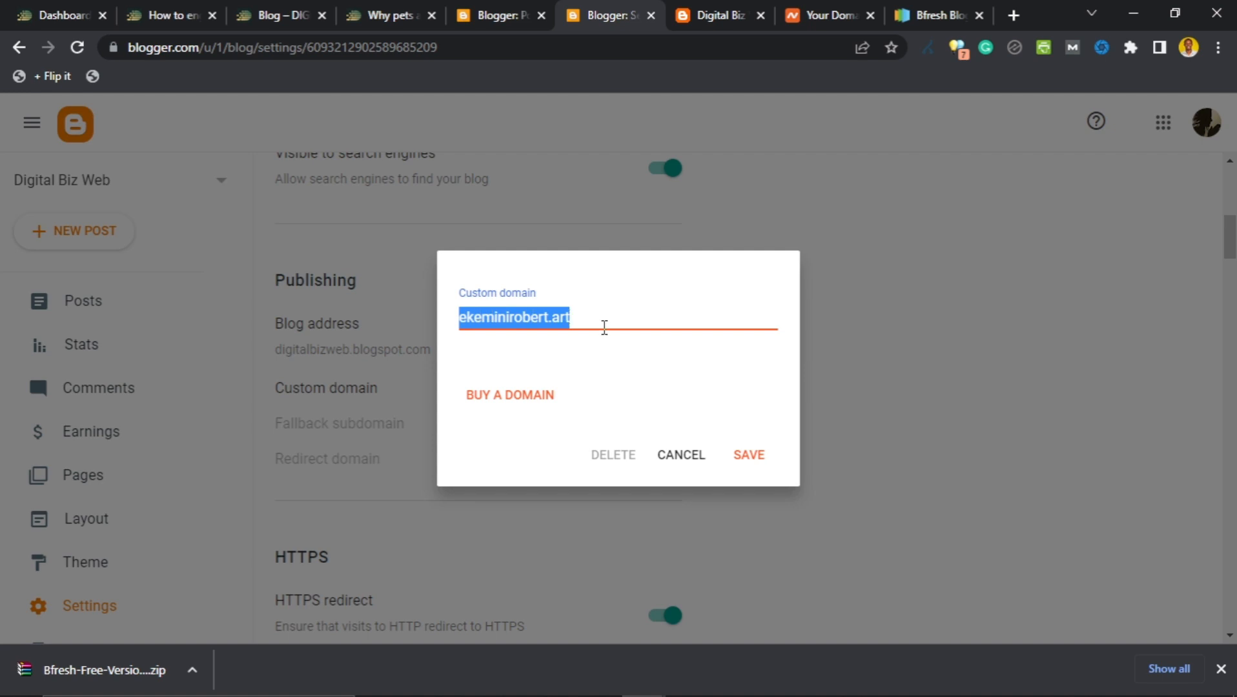
click(607, 354)
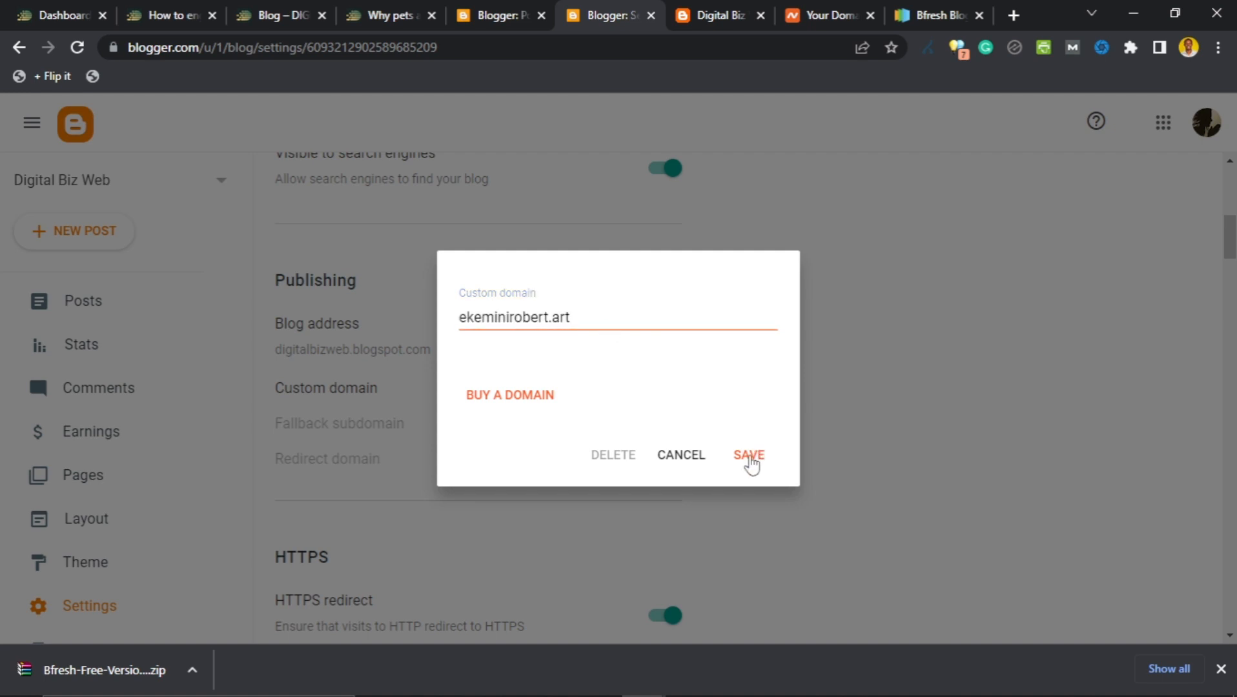
click(749, 456)
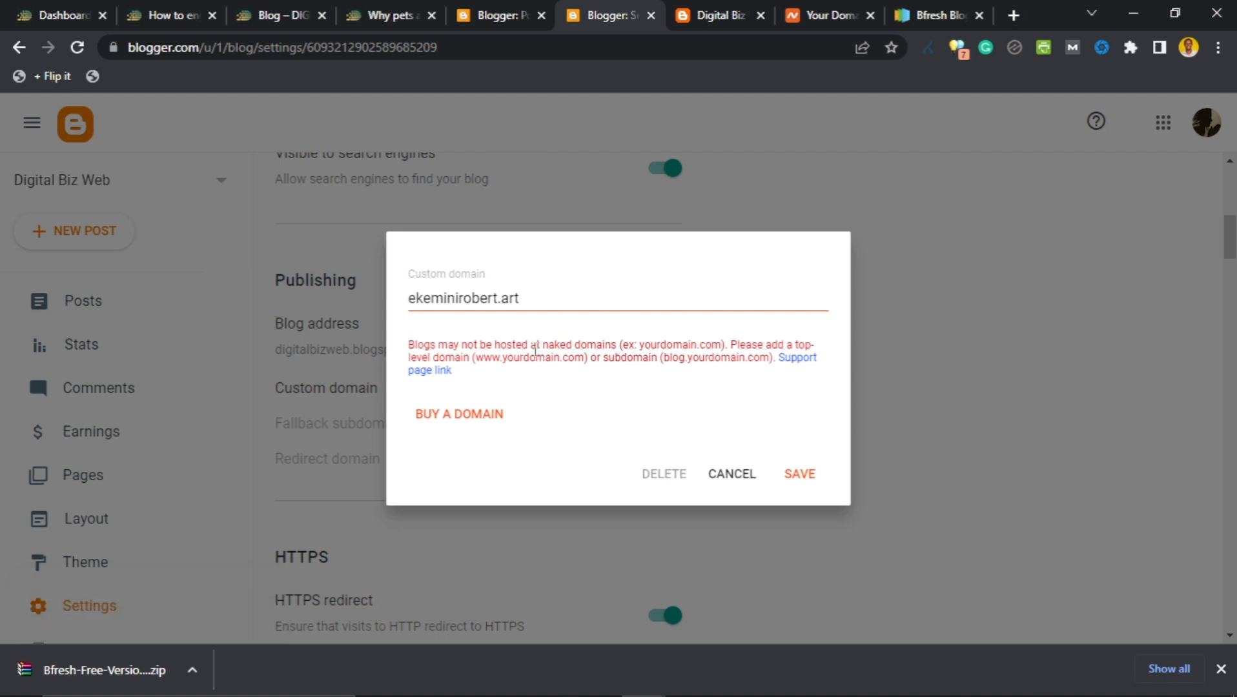
click(537, 301)
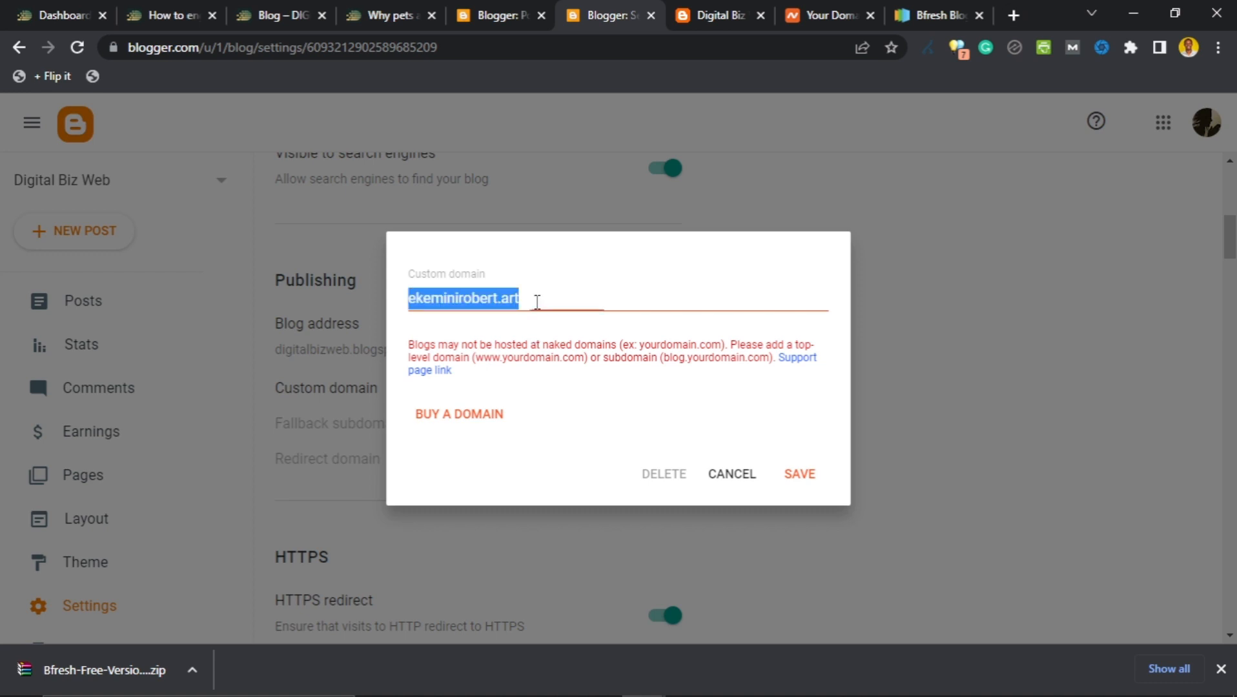
click(535, 302)
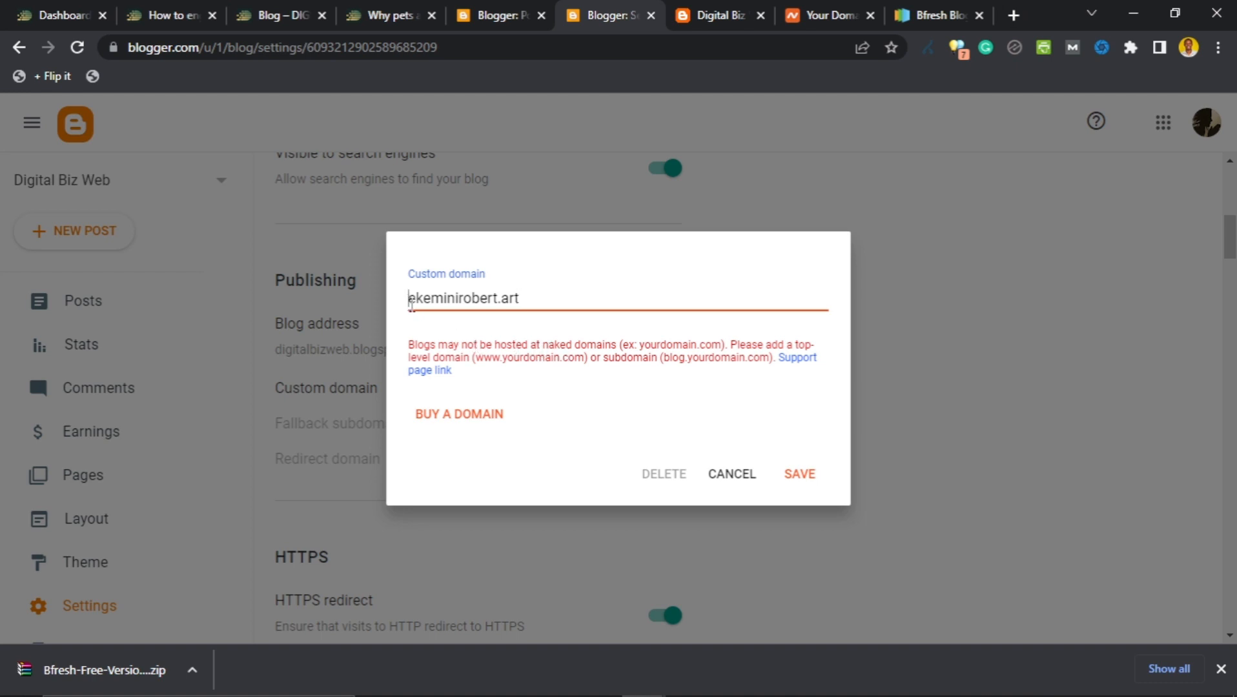
text(www.)
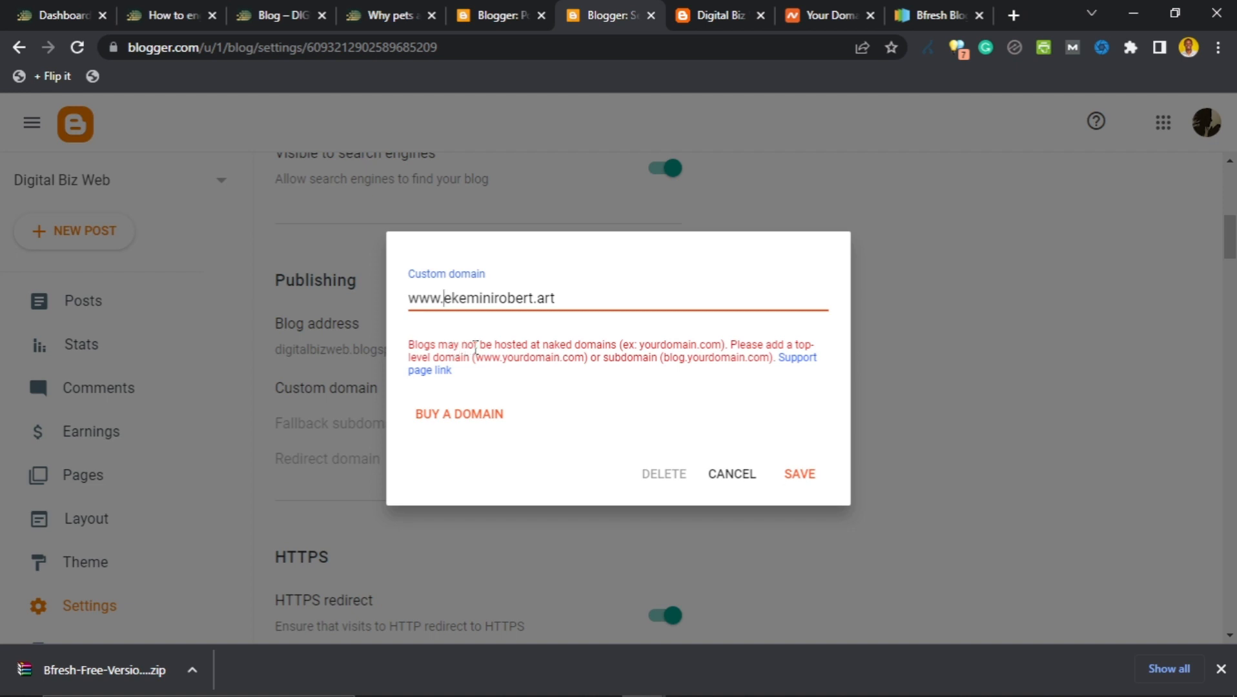
key(BackSpace)
key(BackSpace)
key(BackSpace)
key(BackSpace)
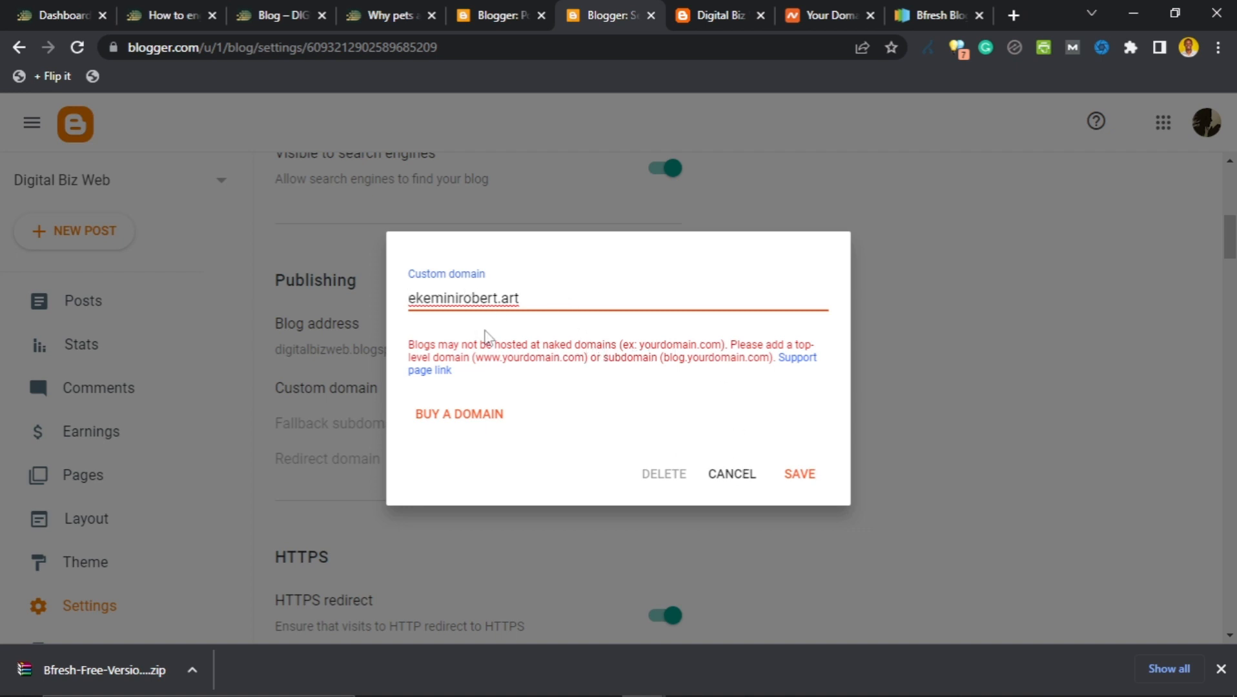
text(www.)
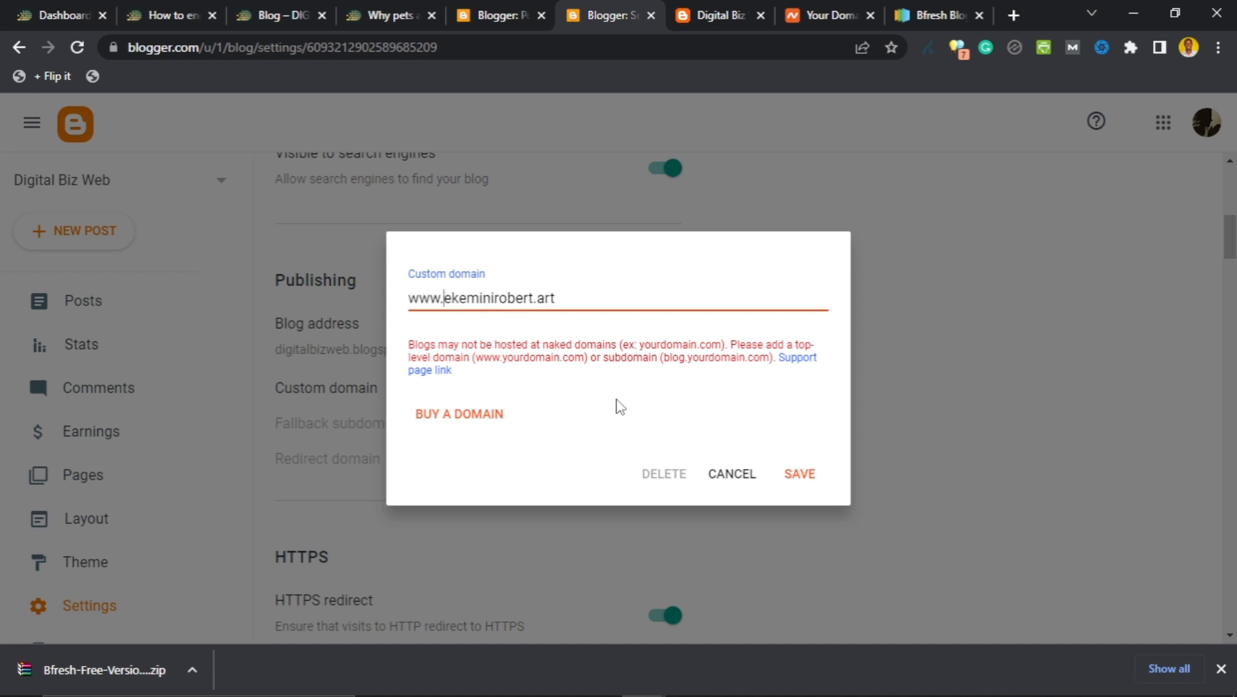
click(791, 463)
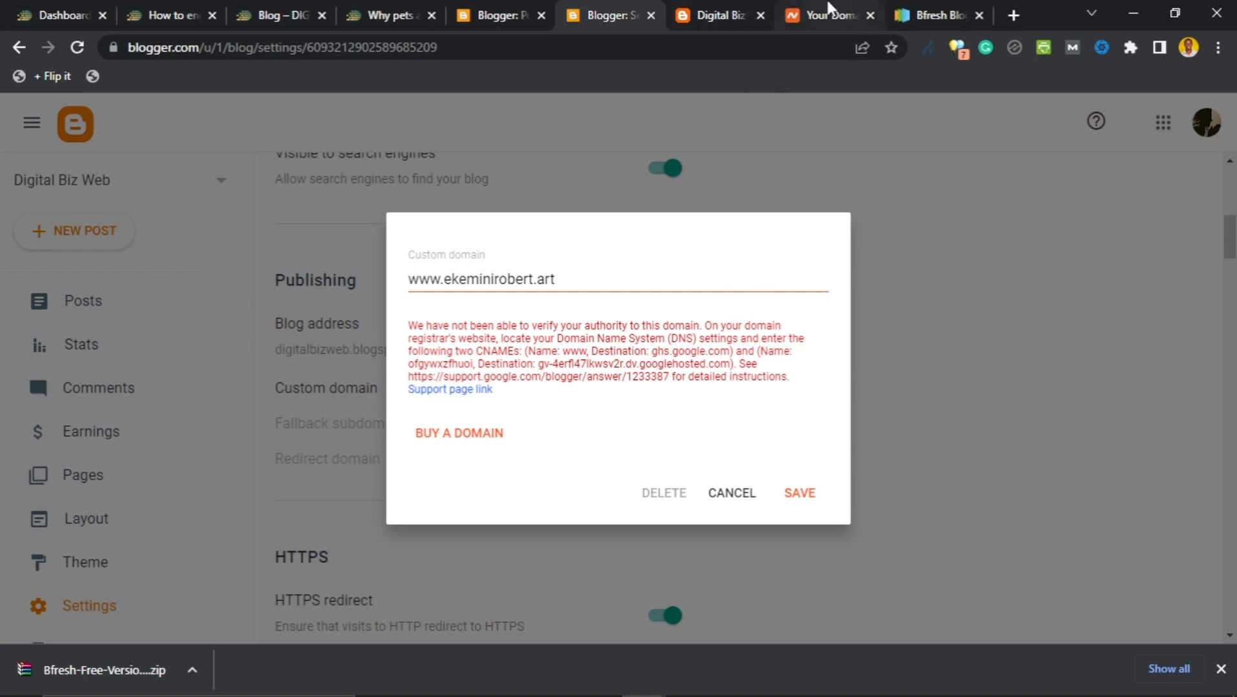
Open the ekeminirobert.art management page from the Namecheap Domain List.
click(829, 9)
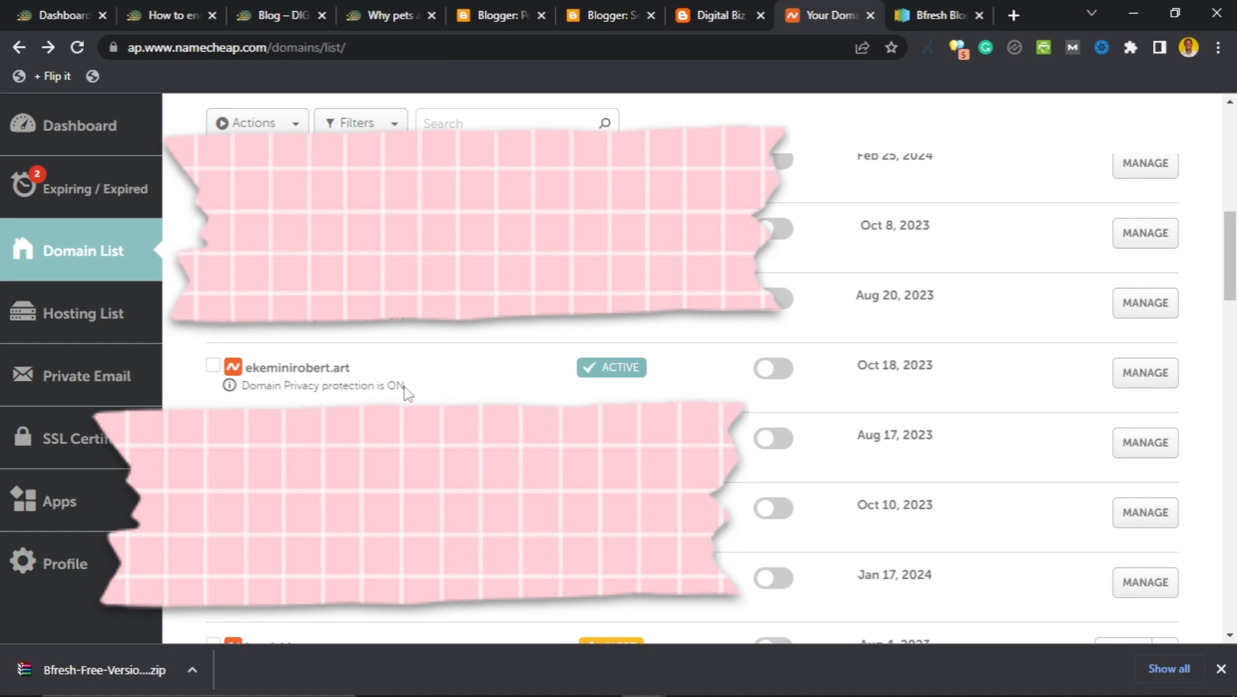
click(1144, 379)
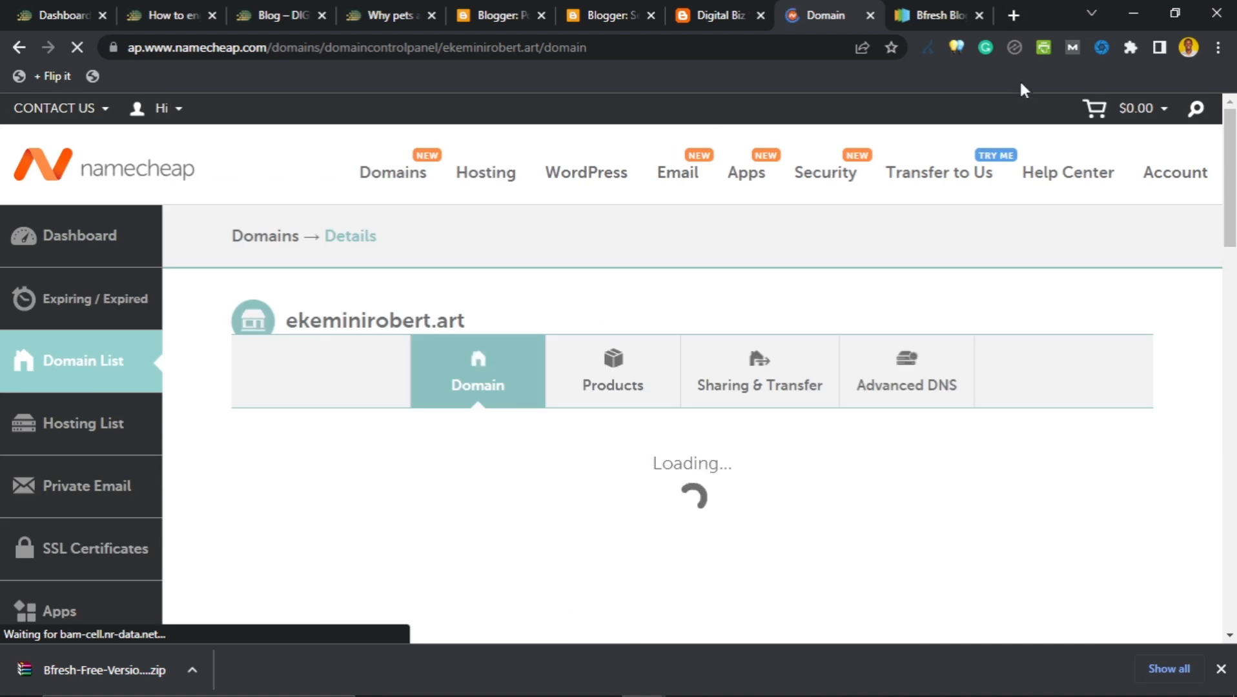
Visit ekeminirobert.art in a new Chrome tab, getting a connection-refused error.
click(1013, 16)
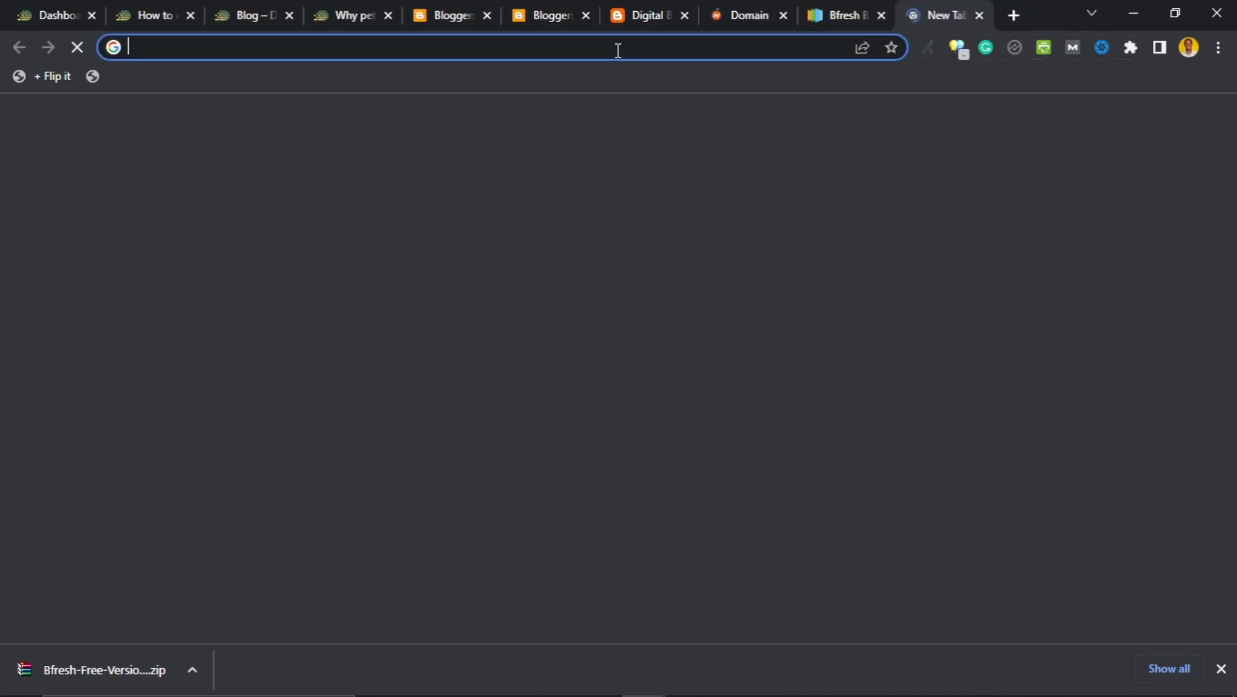
text(eke)
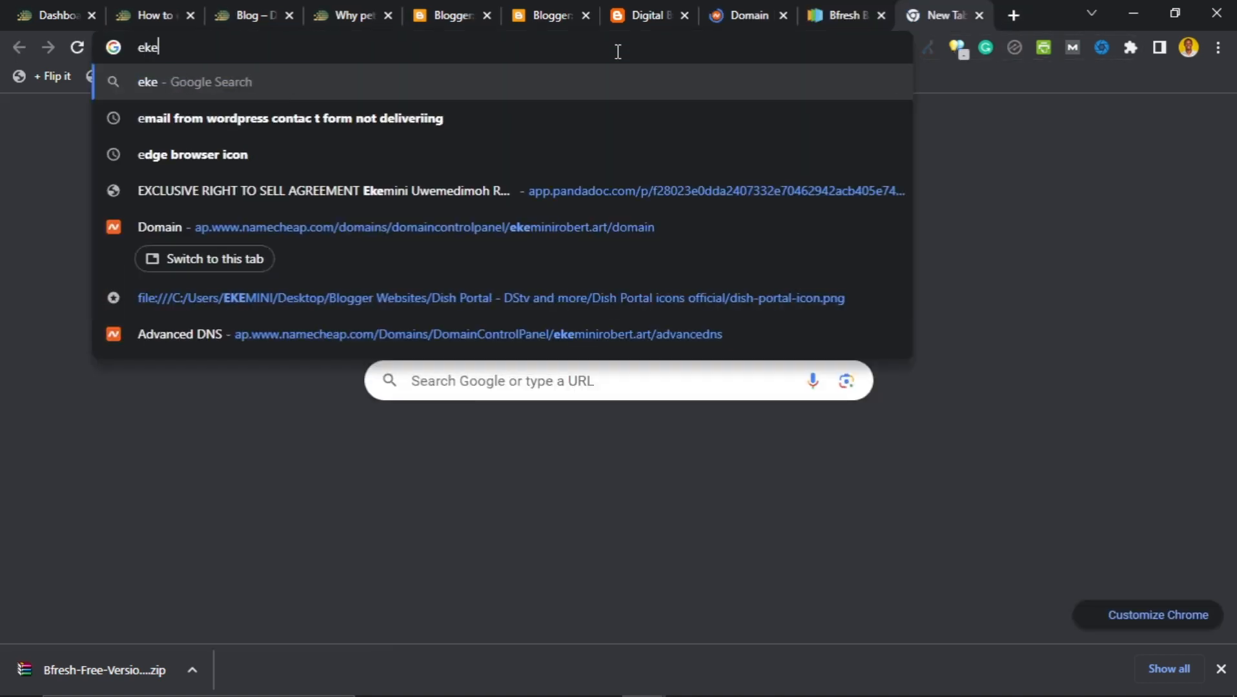
text(miniro)
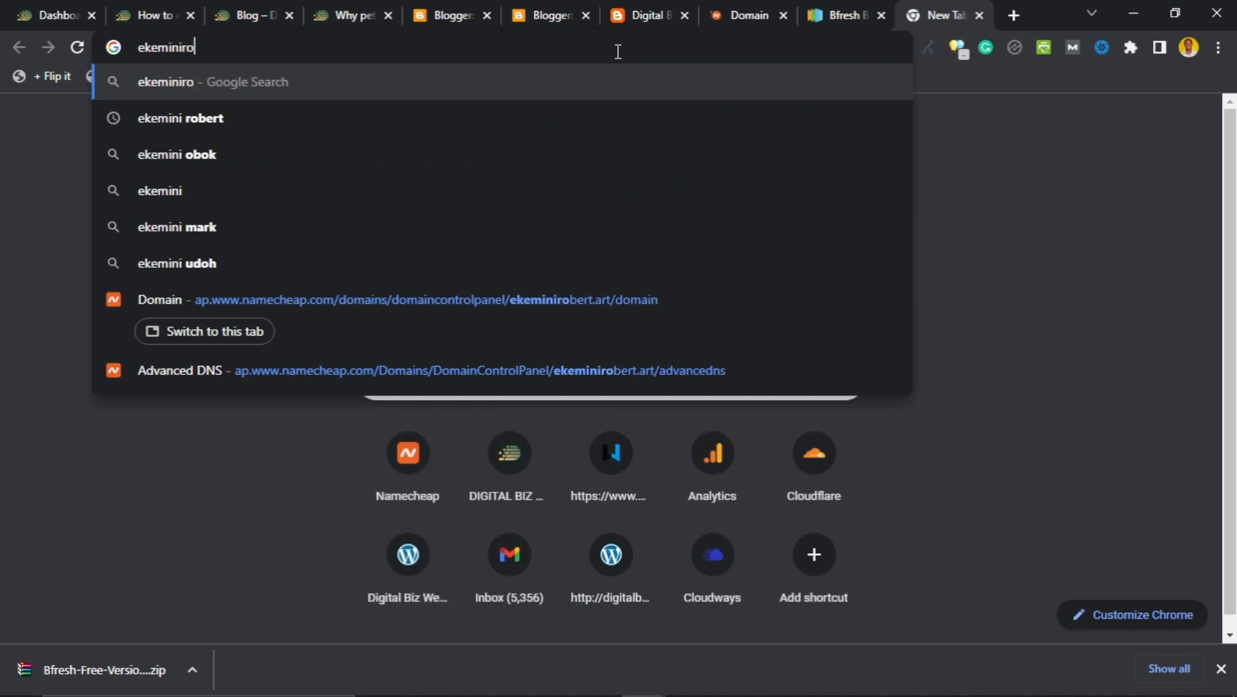
text(bert.art)
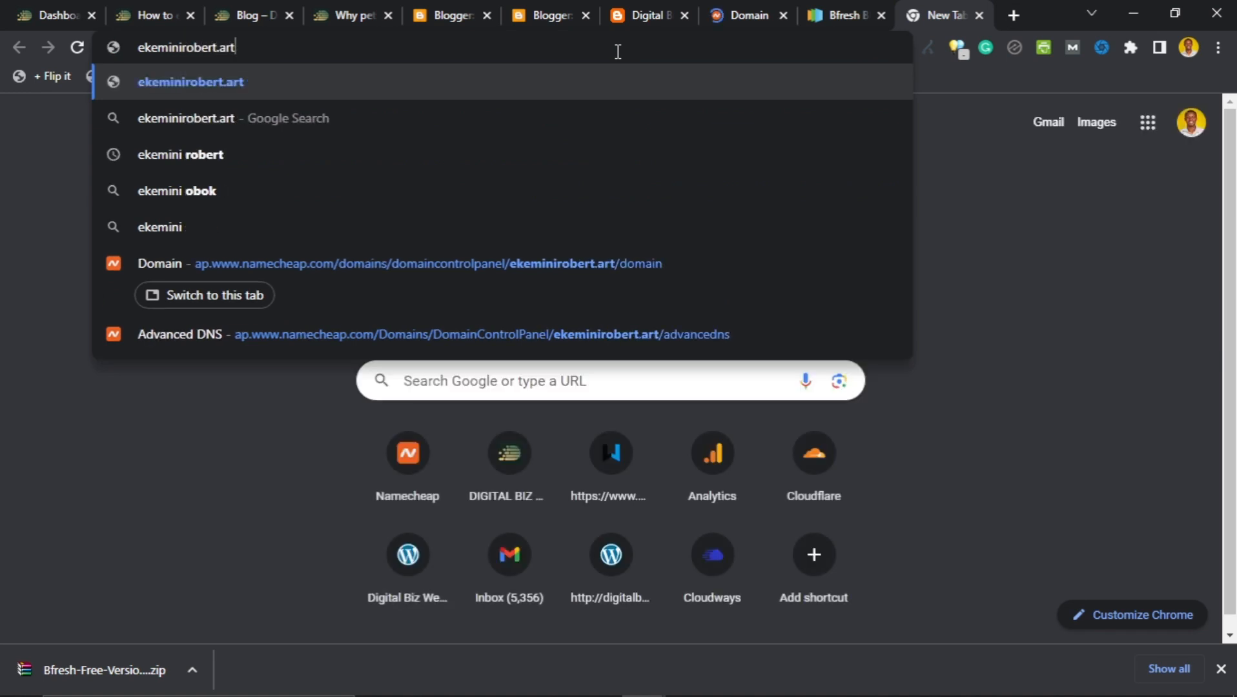
key(Return)
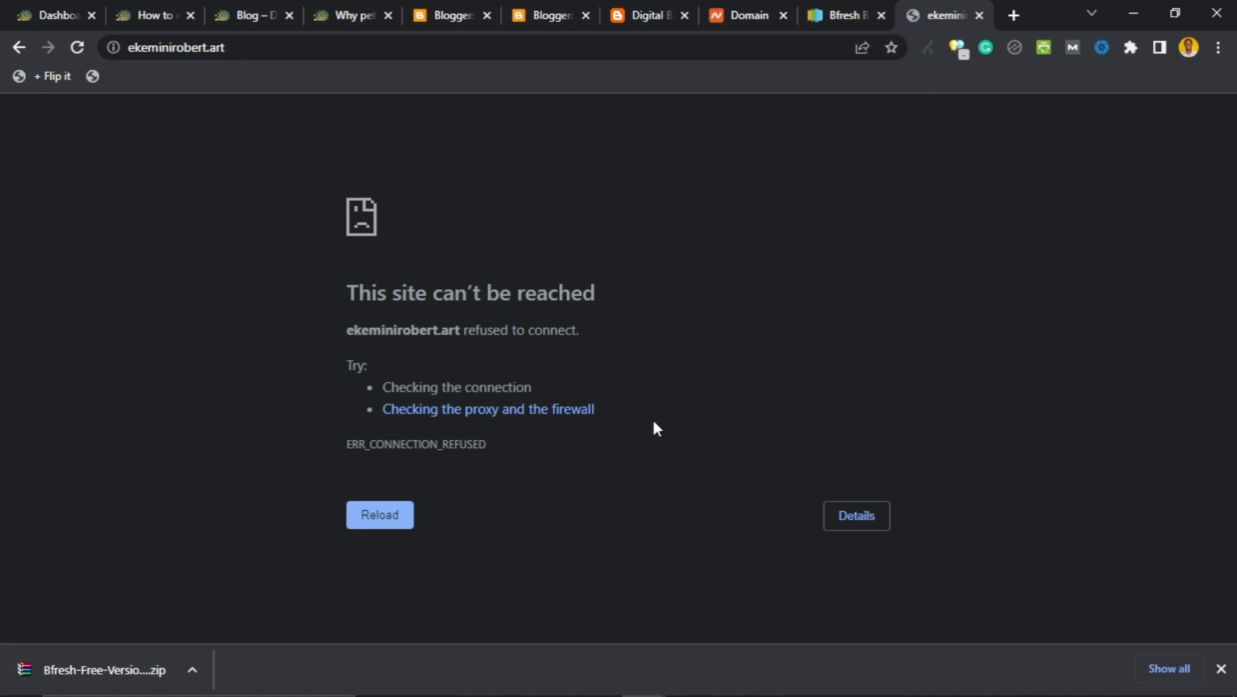
Review the ekeminirobert.art domain details in Namecheap, active until Oct 18, 2023.
click(741, 24)
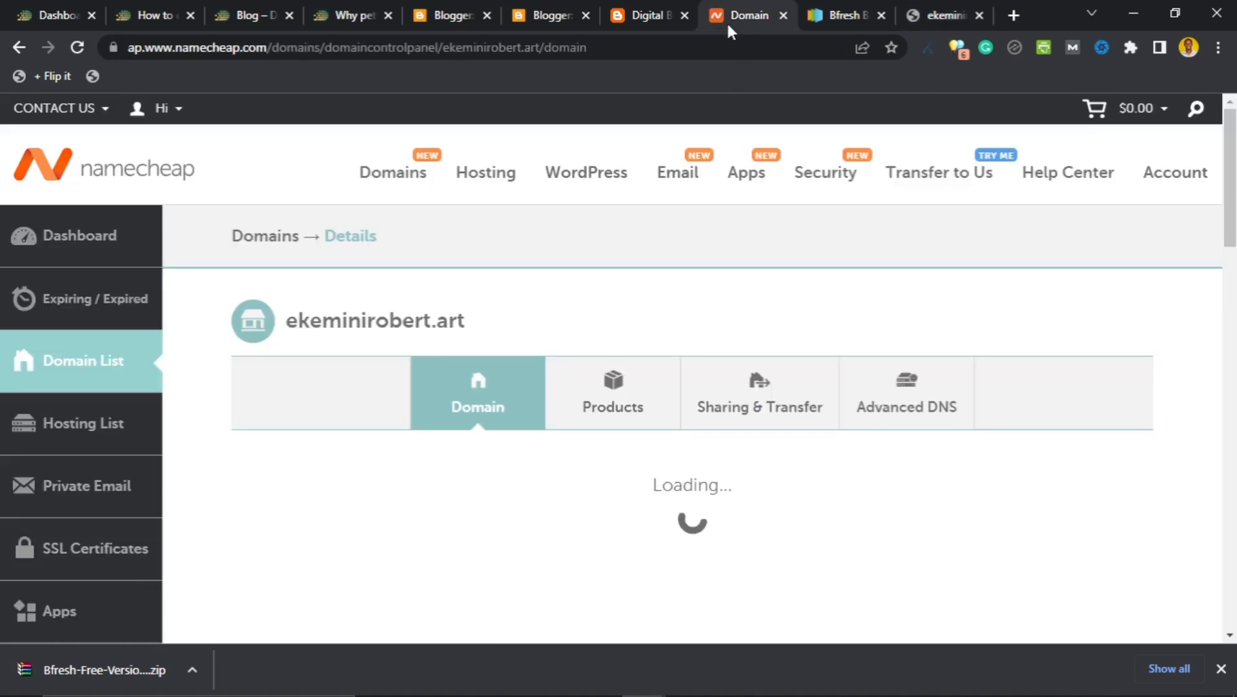
scroll(624, 346, down, 5)
scroll(625, 353, down, 5)
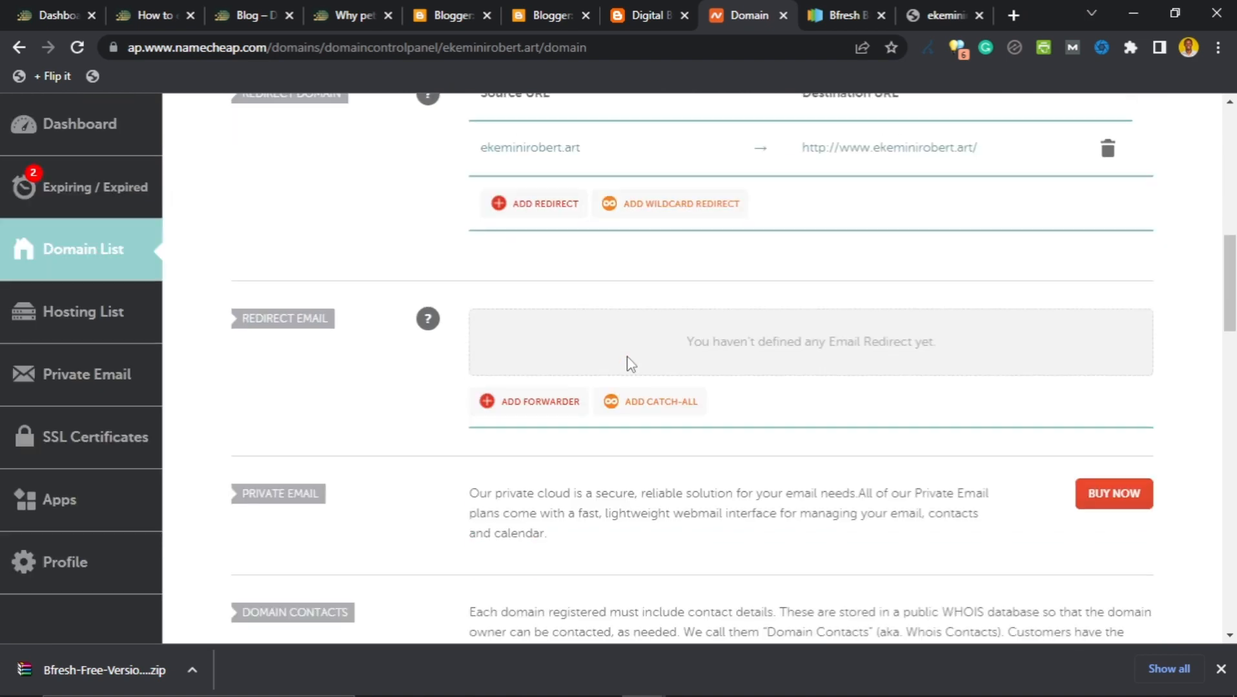
scroll(629, 365, up, 10)
scroll(631, 368, down, 10)
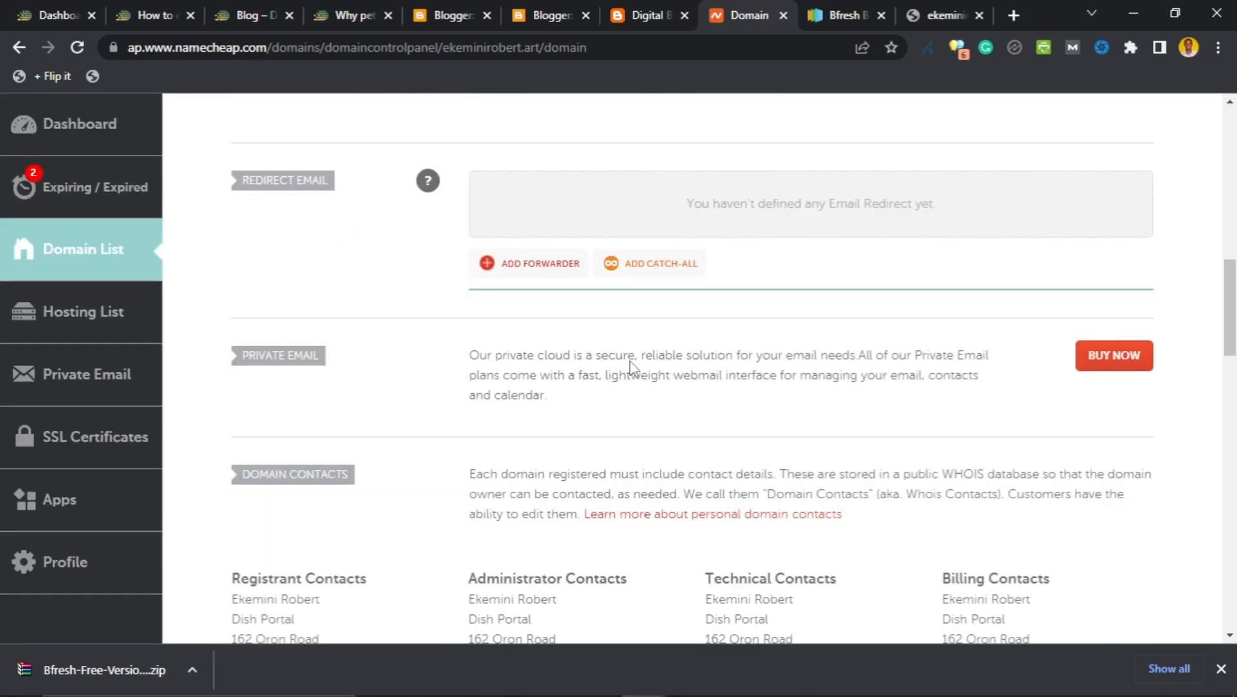
scroll(631, 368, up, 9)
scroll(635, 368, up, 3)
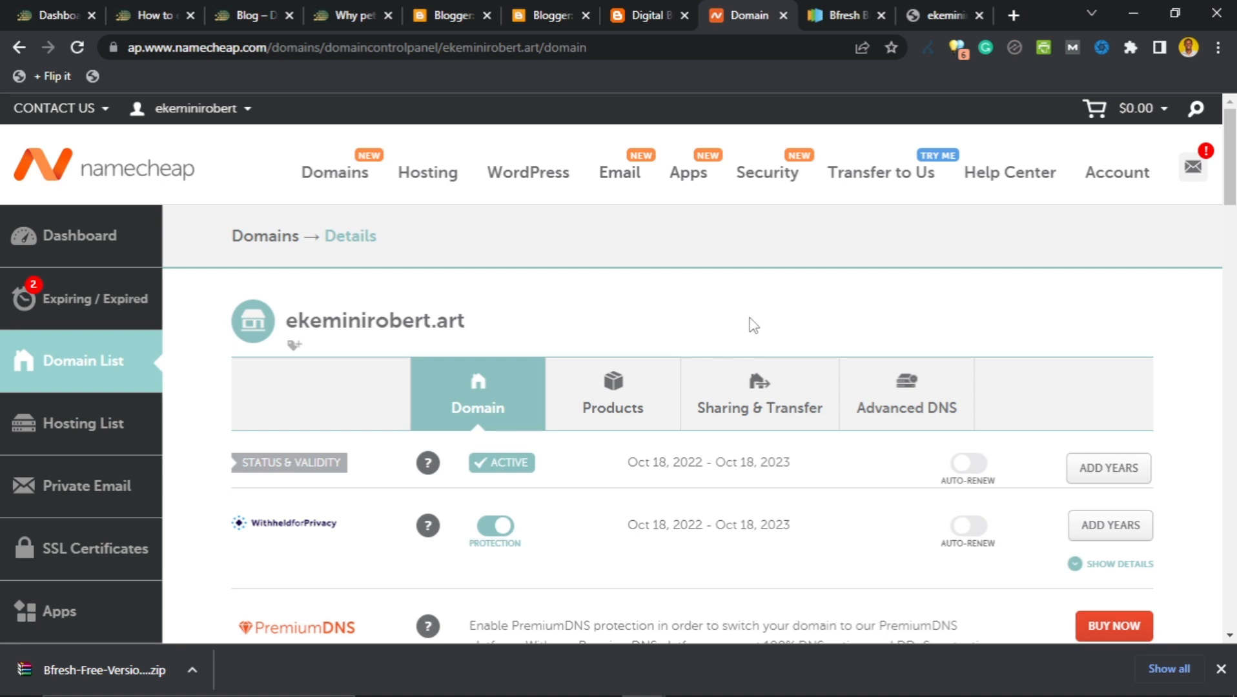
click(939, 13)
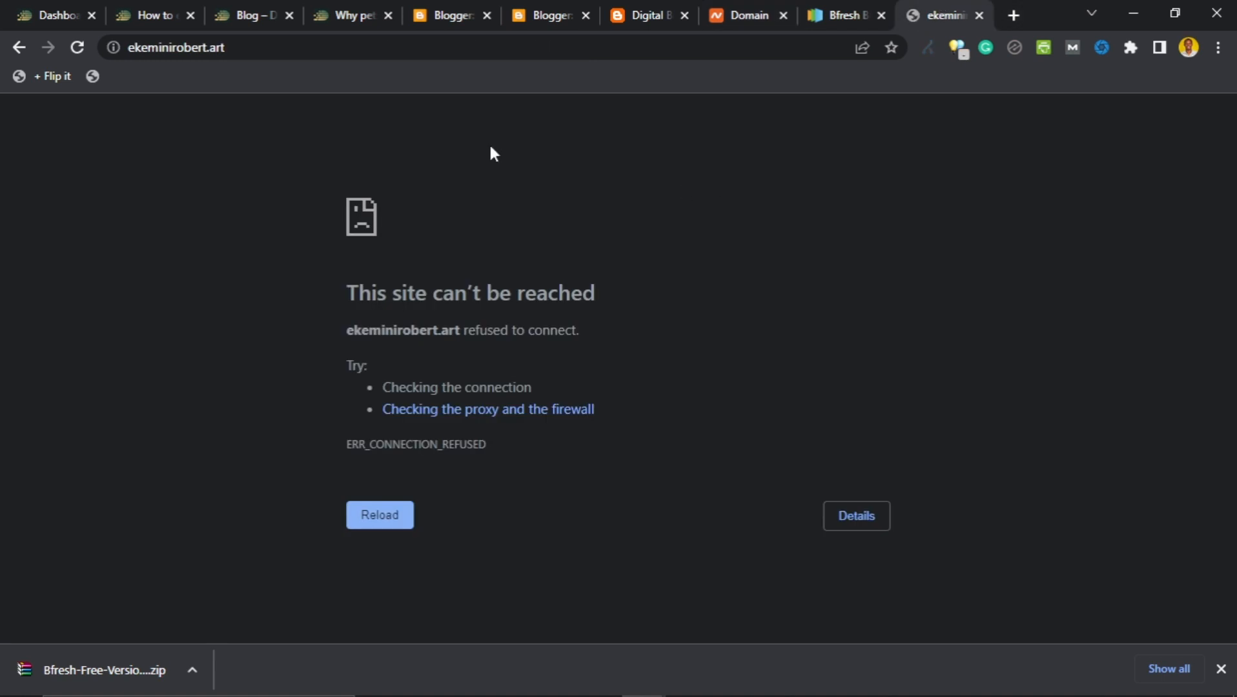
Compare the blog's blogspot address with the Namecheap domain name across tabs.
click(653, 14)
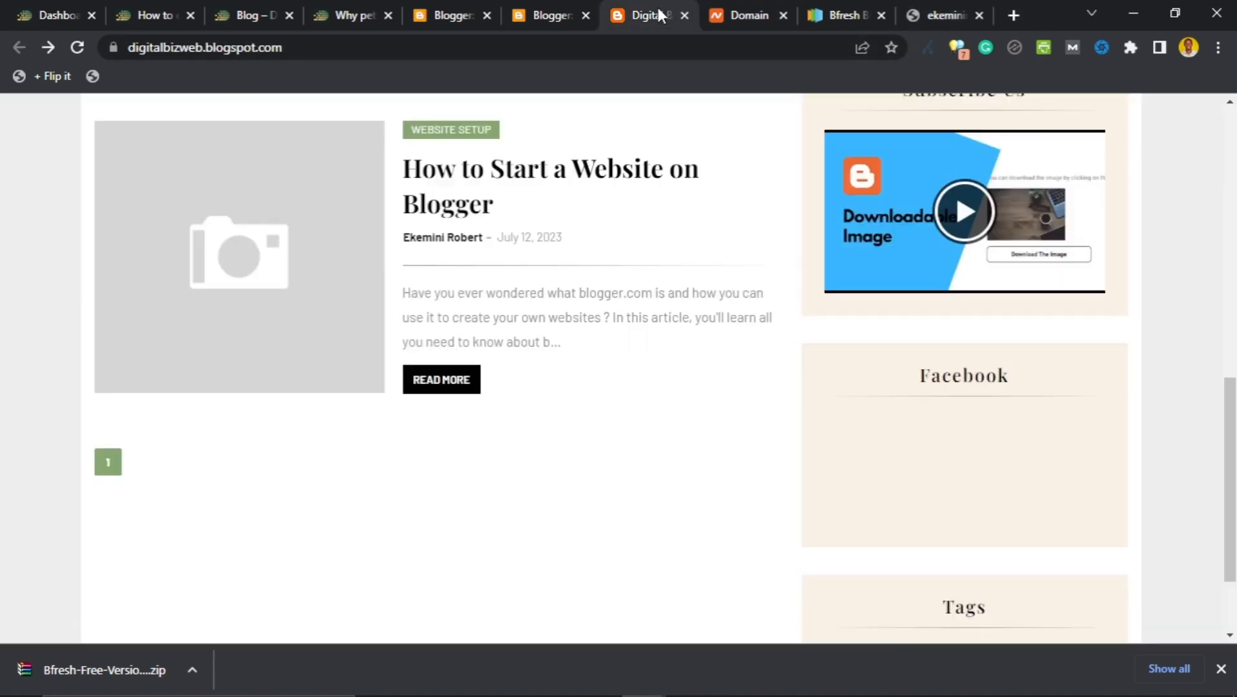
scroll(545, 310, up, 5)
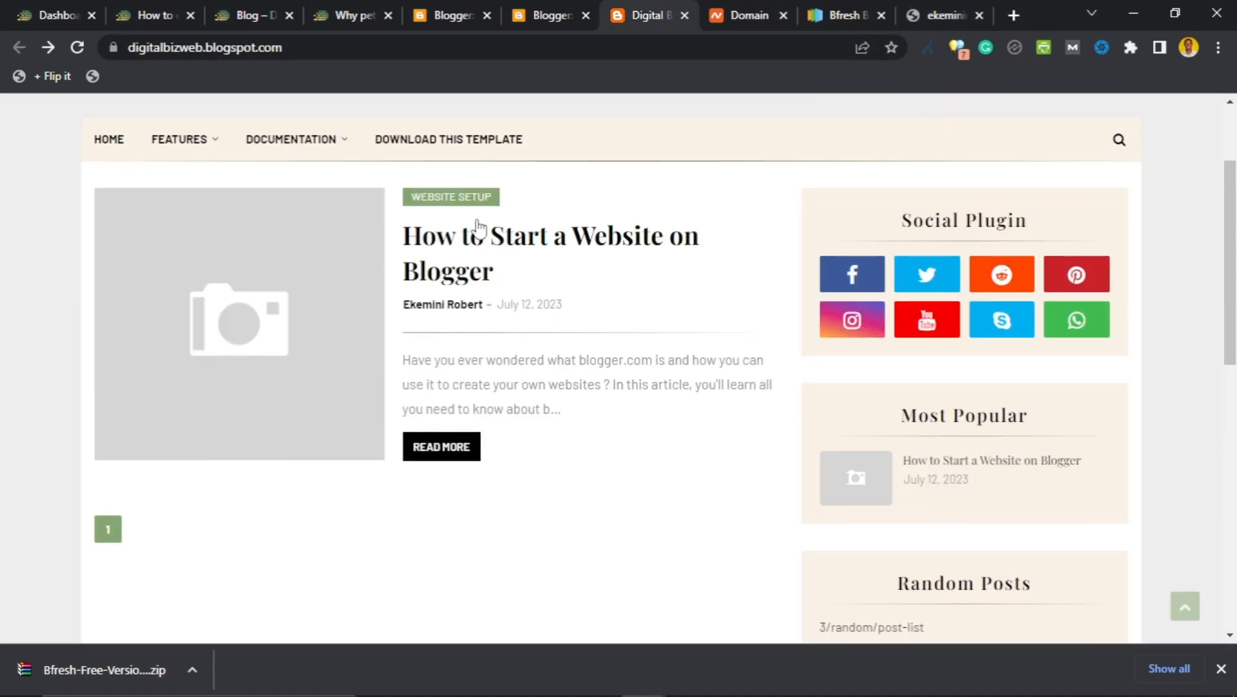
scroll(469, 248, up, 2)
mouse_move(329, 160)
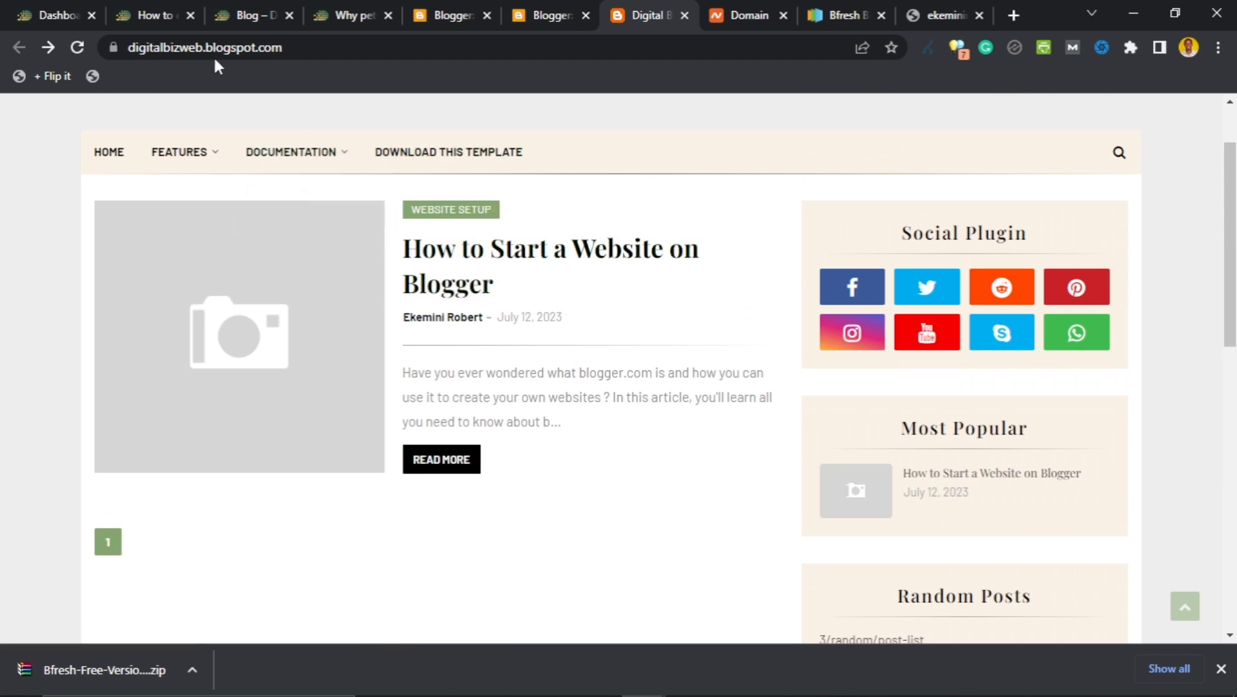
drag(208, 52, 306, 59)
click(445, 585)
click(750, 14)
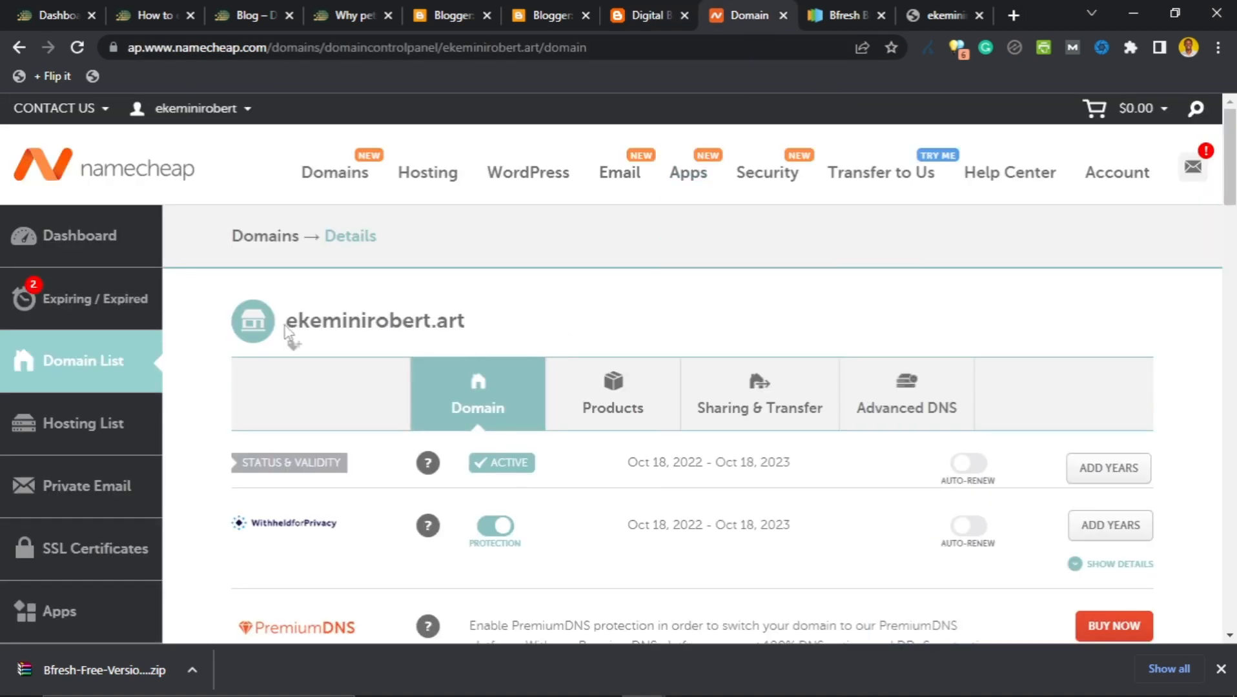
drag(286, 323, 494, 326)
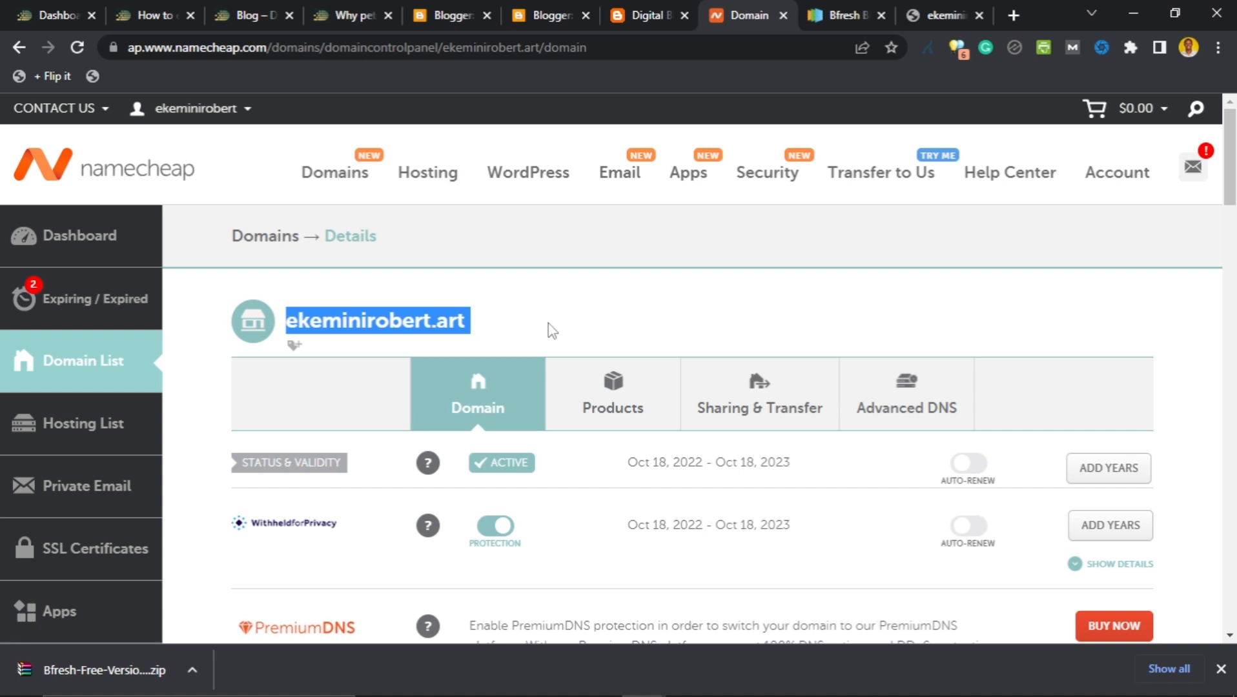
click(644, 16)
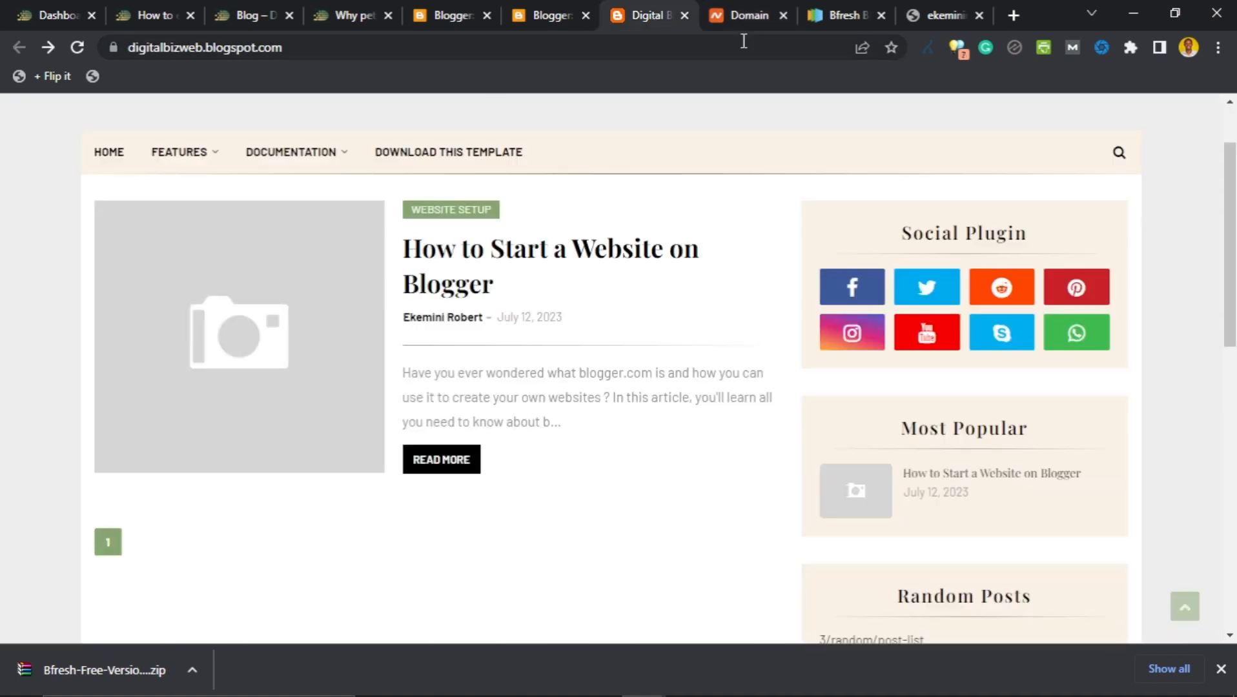
click(745, 15)
scroll(567, 315, down, 1)
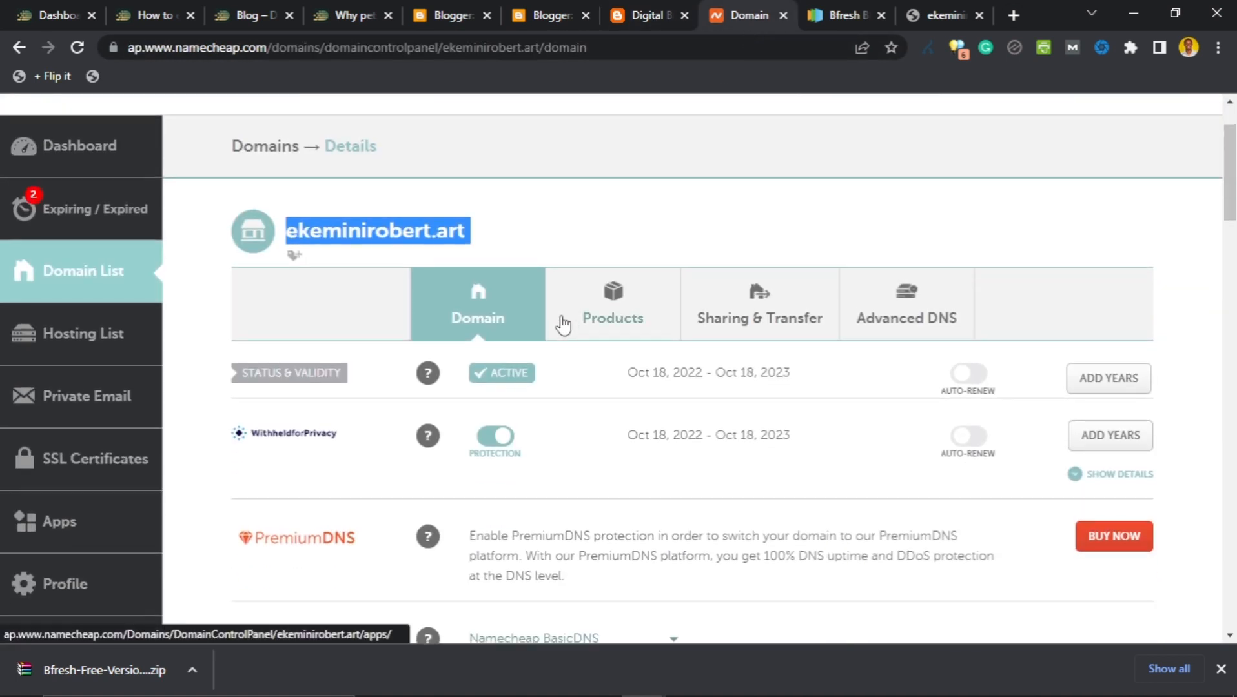
scroll(761, 383, down, 3)
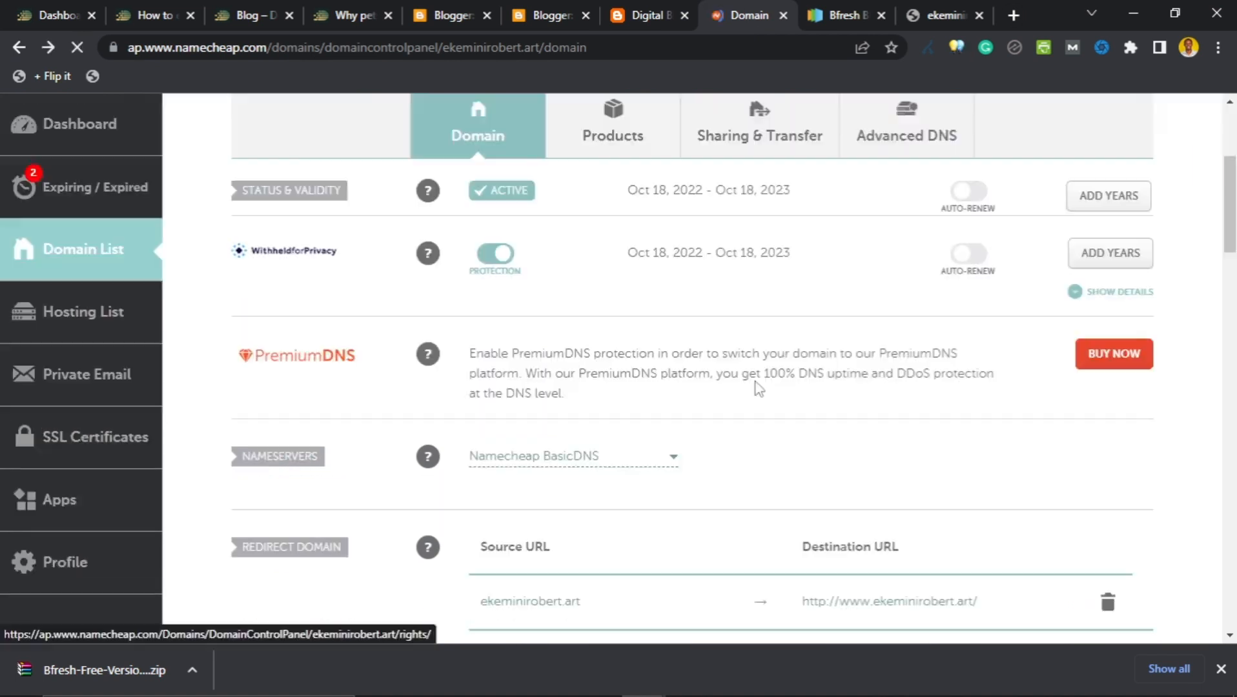
scroll(761, 383, up, 3)
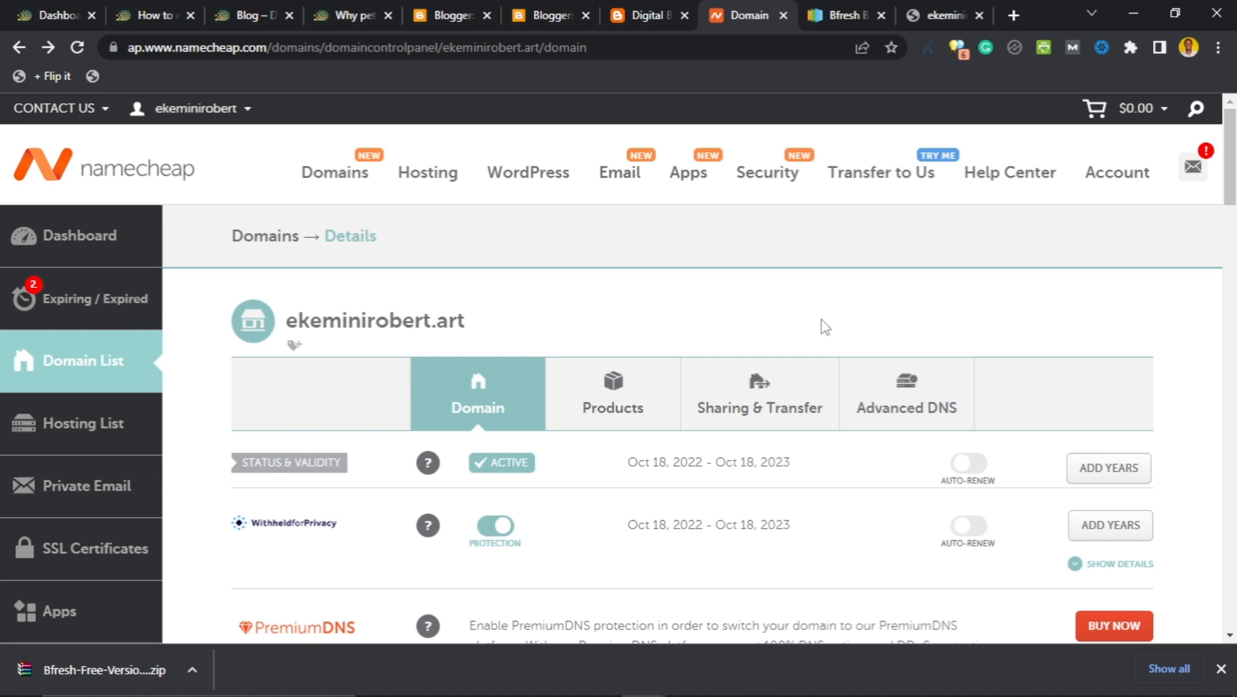
scroll(824, 324, down, 1)
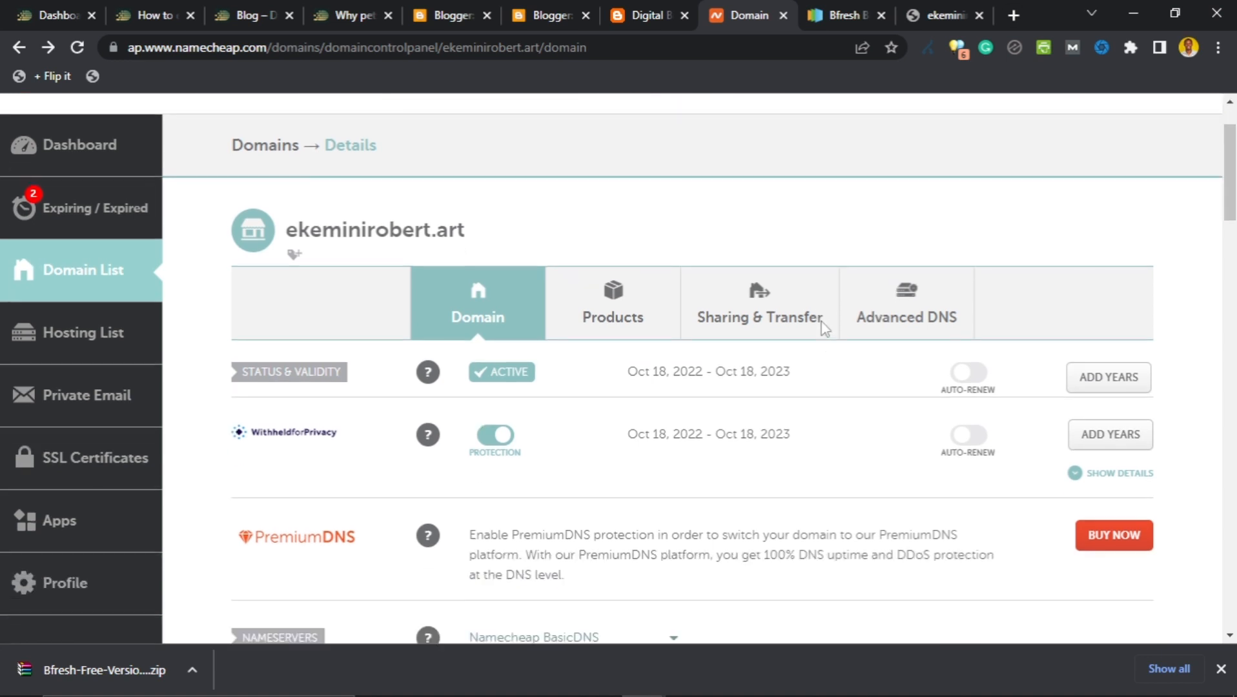
scroll(834, 372, up, 1)
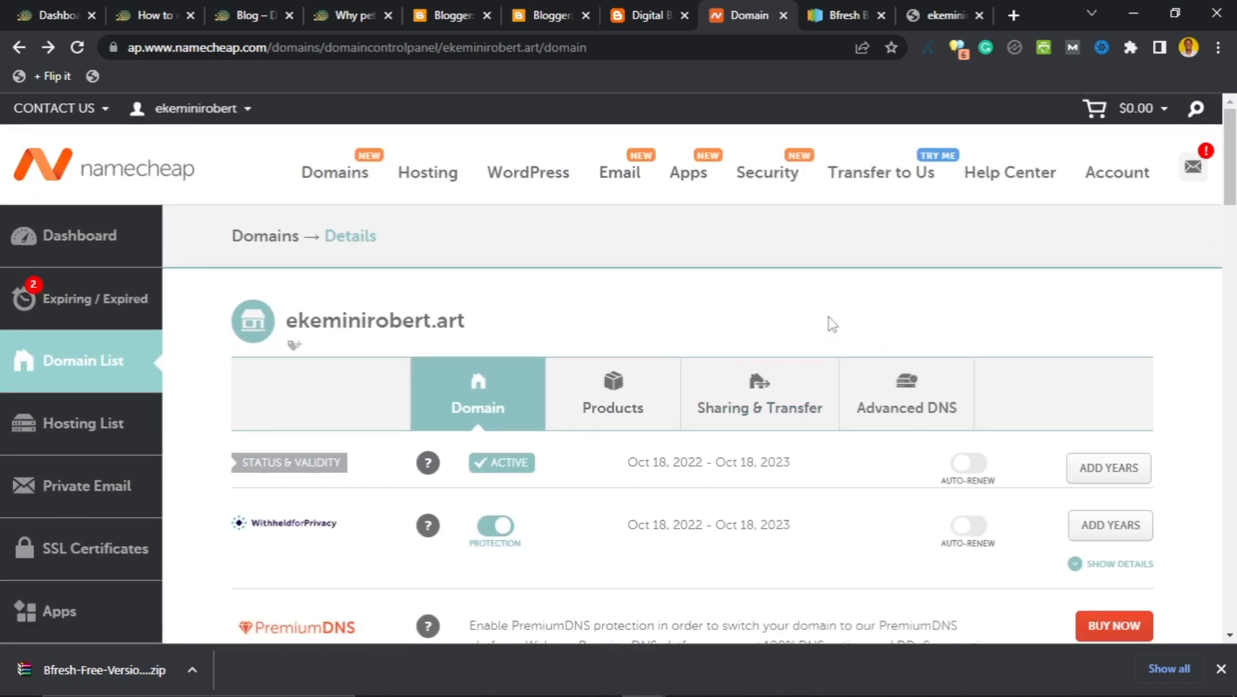
Open the domain's Advanced DNS tab and review its host records.
click(897, 406)
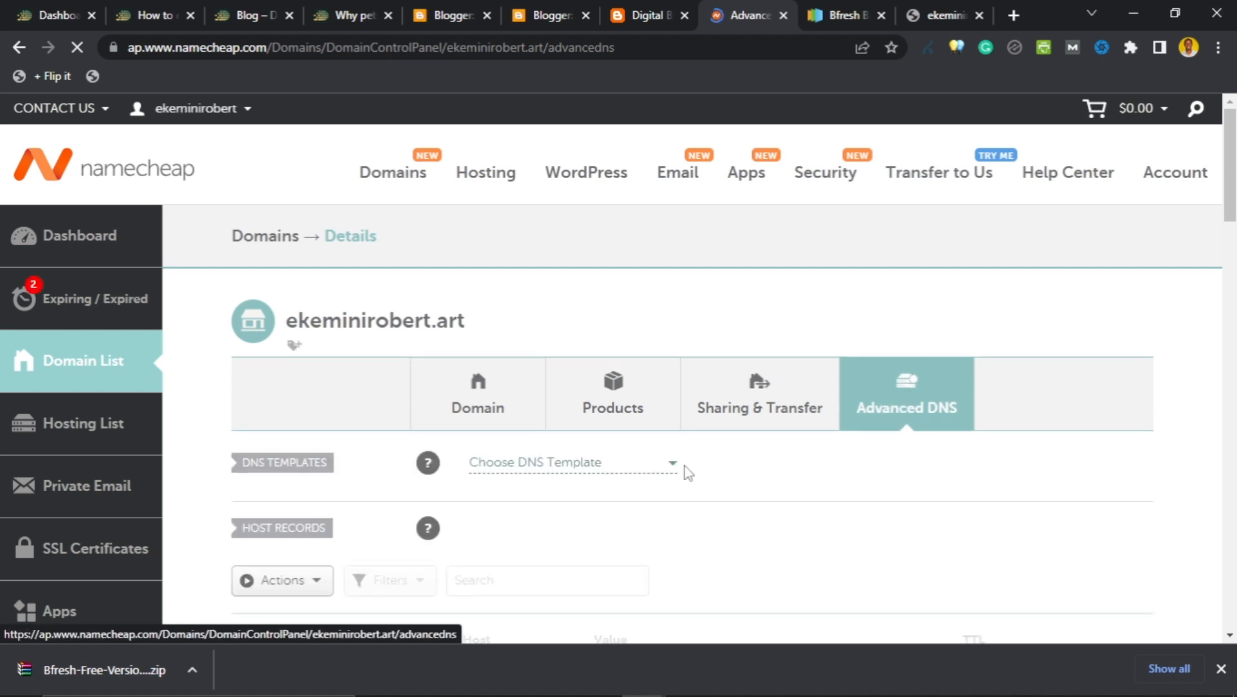
scroll(671, 469, down, 3)
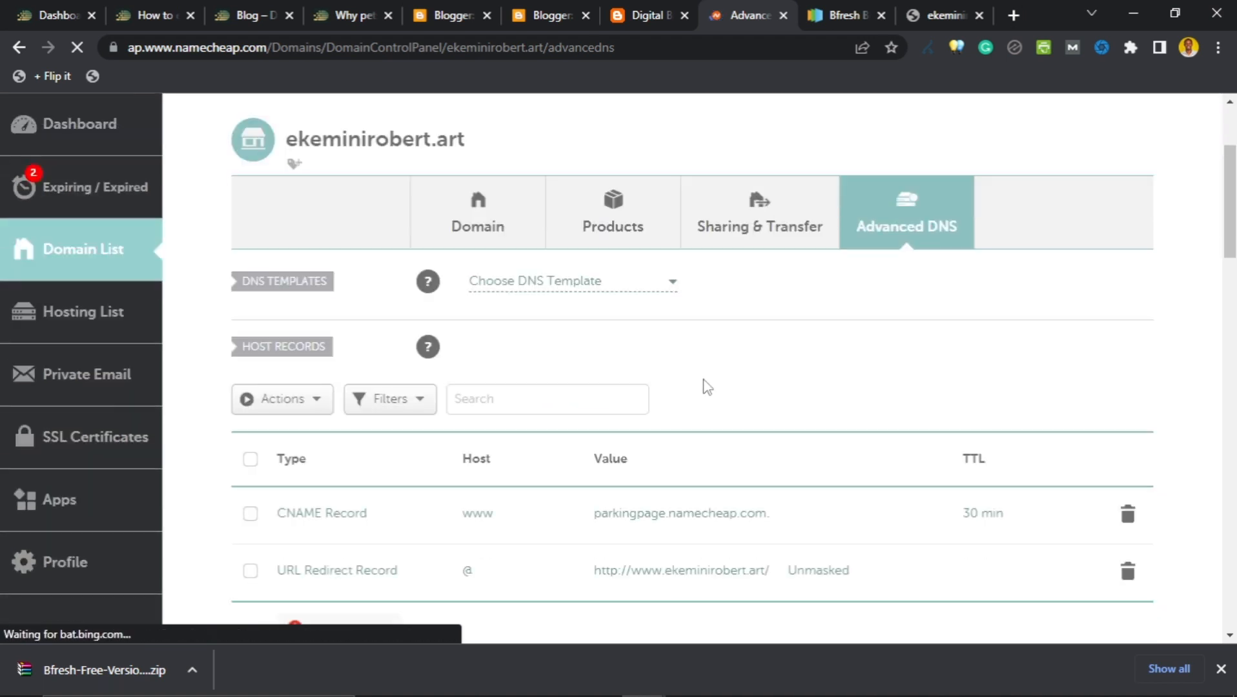
scroll(710, 390, down, 2)
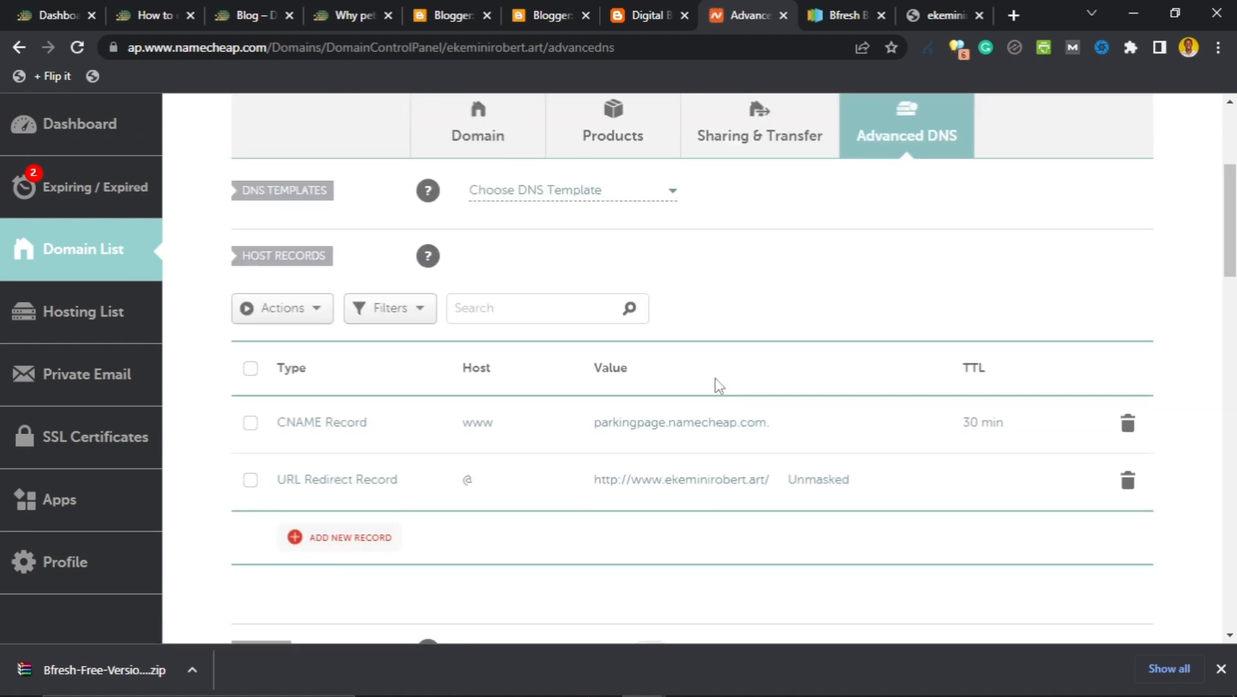
scroll(507, 434, down, 1)
scroll(507, 434, down, 3)
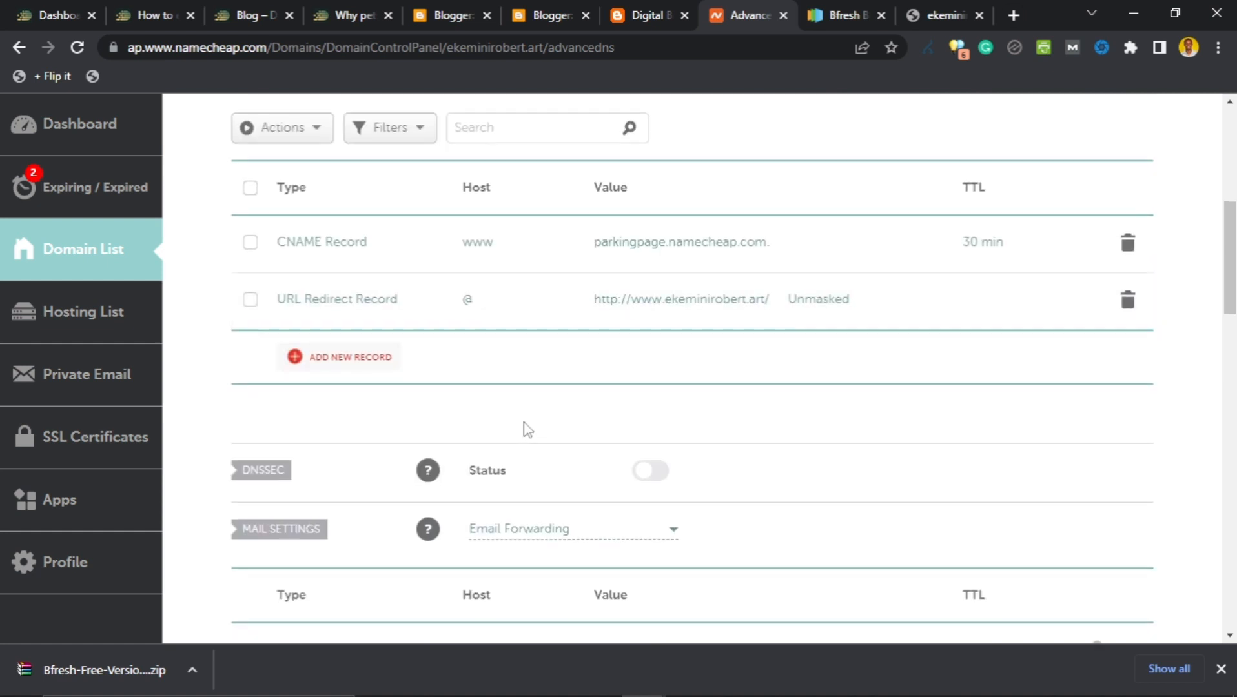
scroll(525, 428, up, 4)
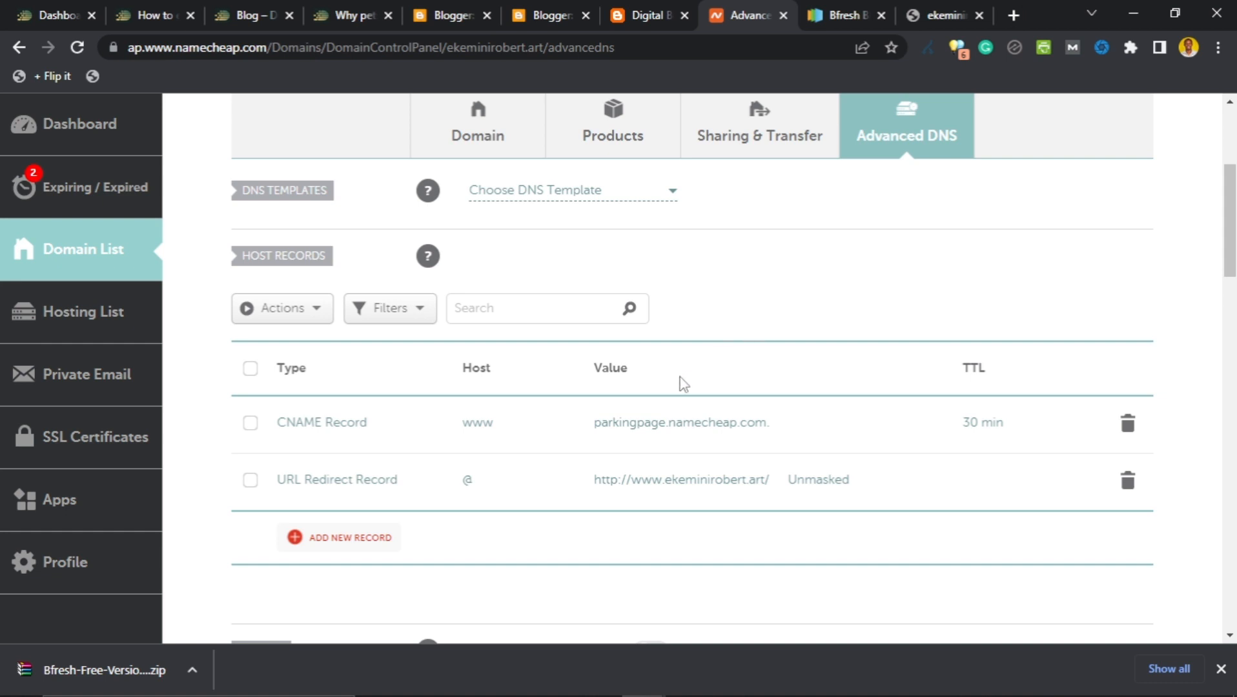
Delete the www parking-page CNAME and the URL Redirect Record, leaving no records.
click(1128, 439)
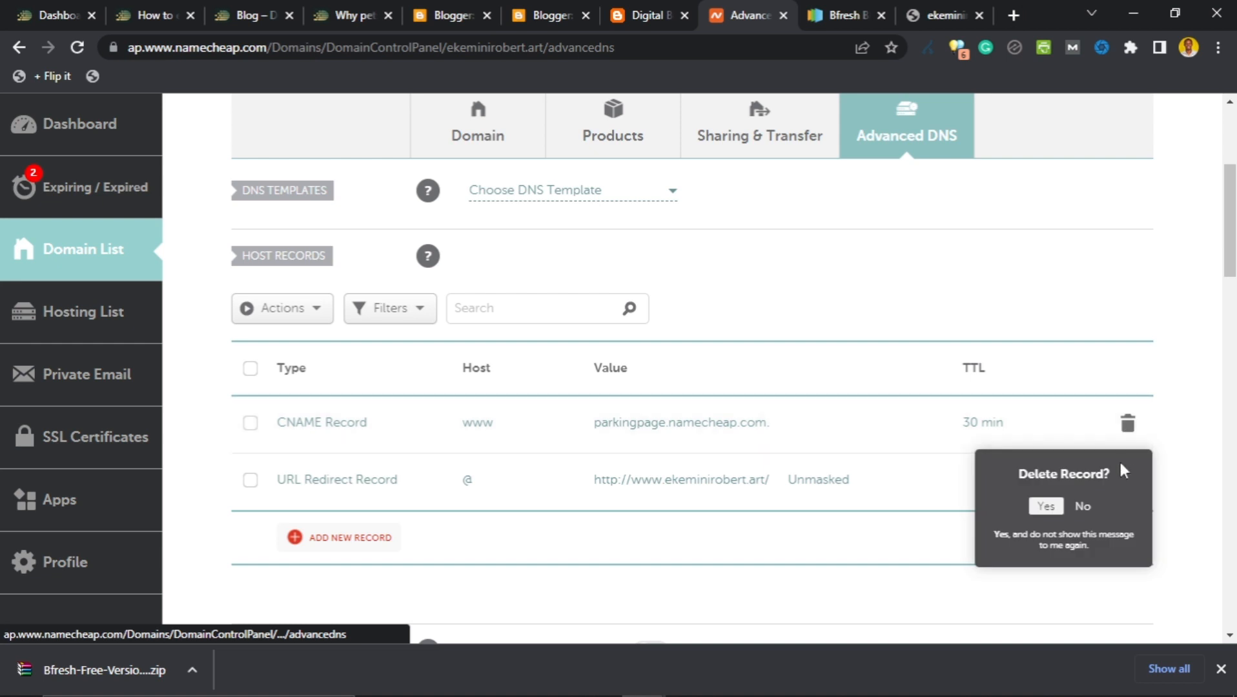
click(1042, 509)
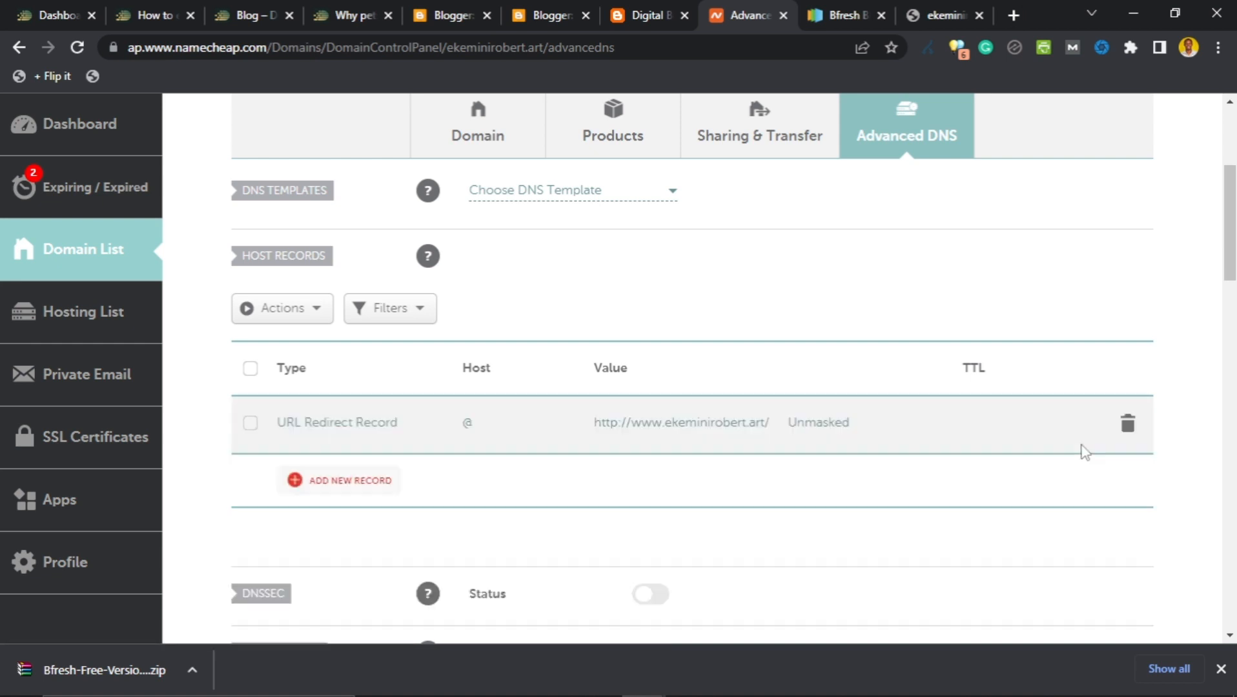
click(1127, 426)
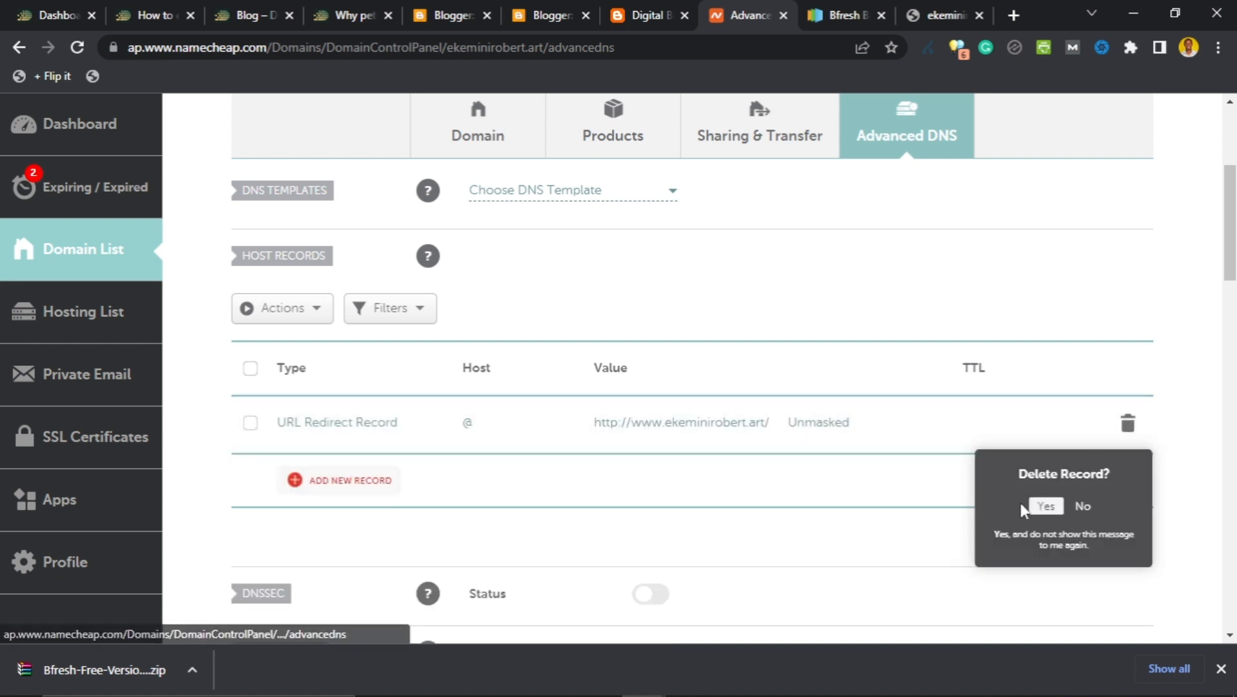
click(1040, 507)
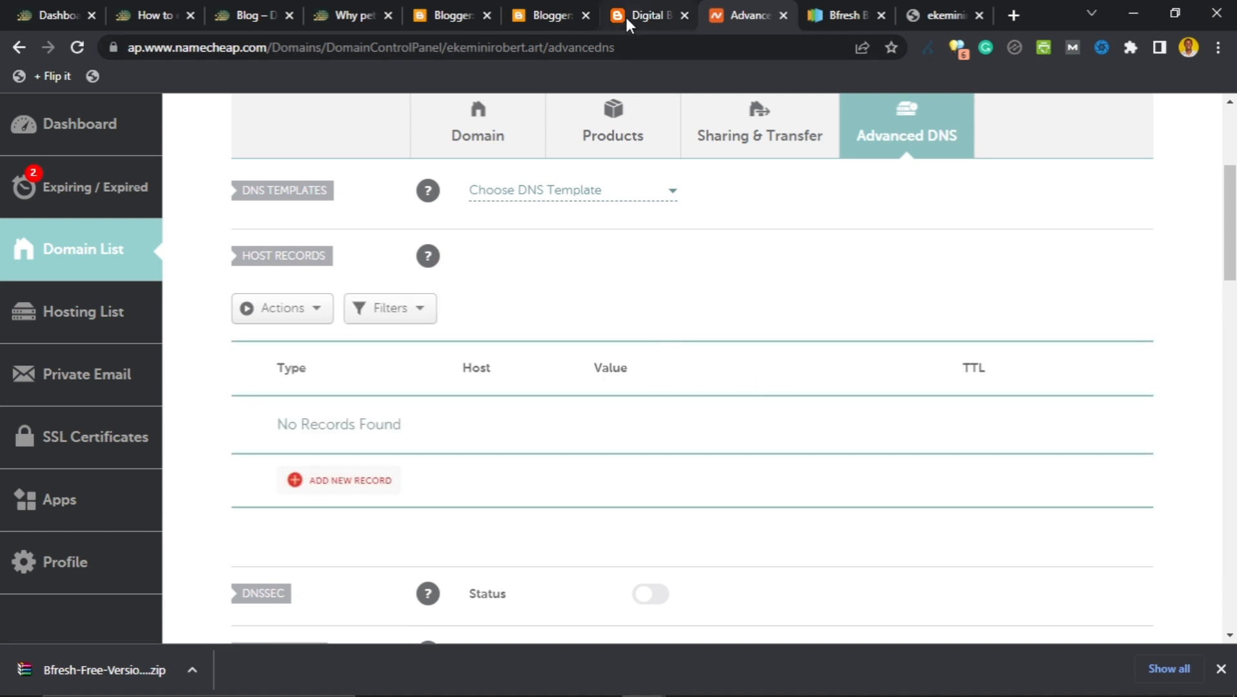
Copy the CNAME destination ghs.google.com from Blogger's custom-domain error message for use in Namecheap.
click(552, 19)
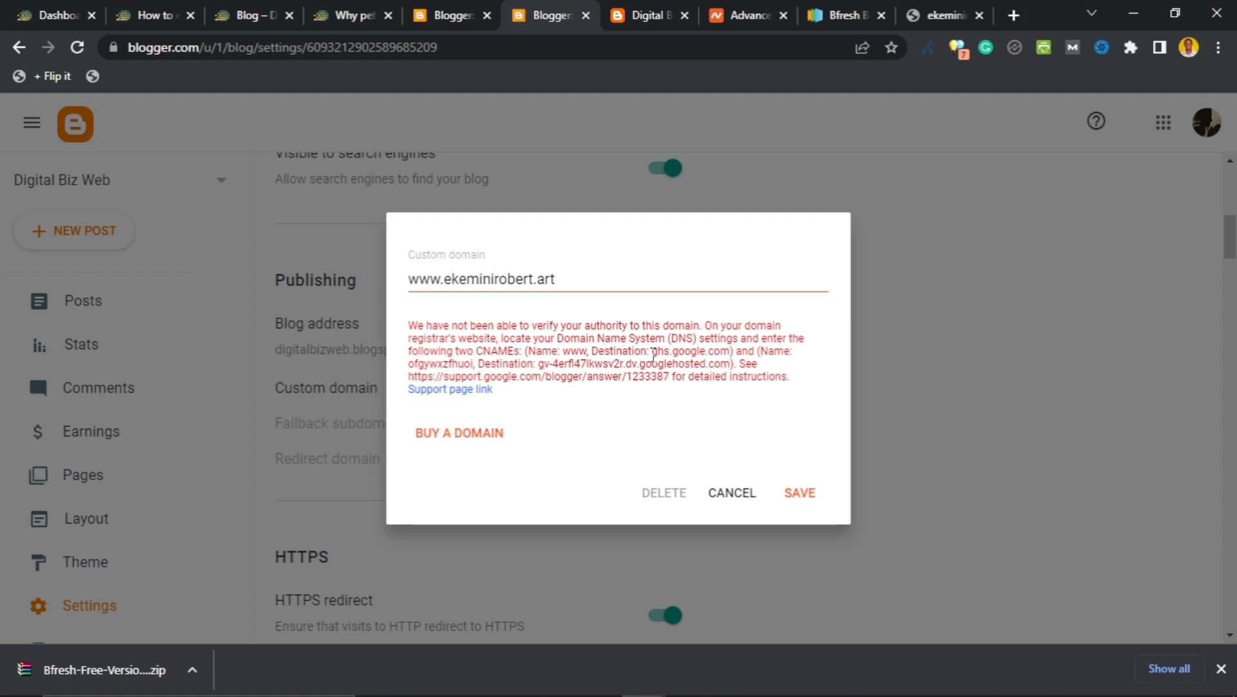
drag(651, 351, 731, 351)
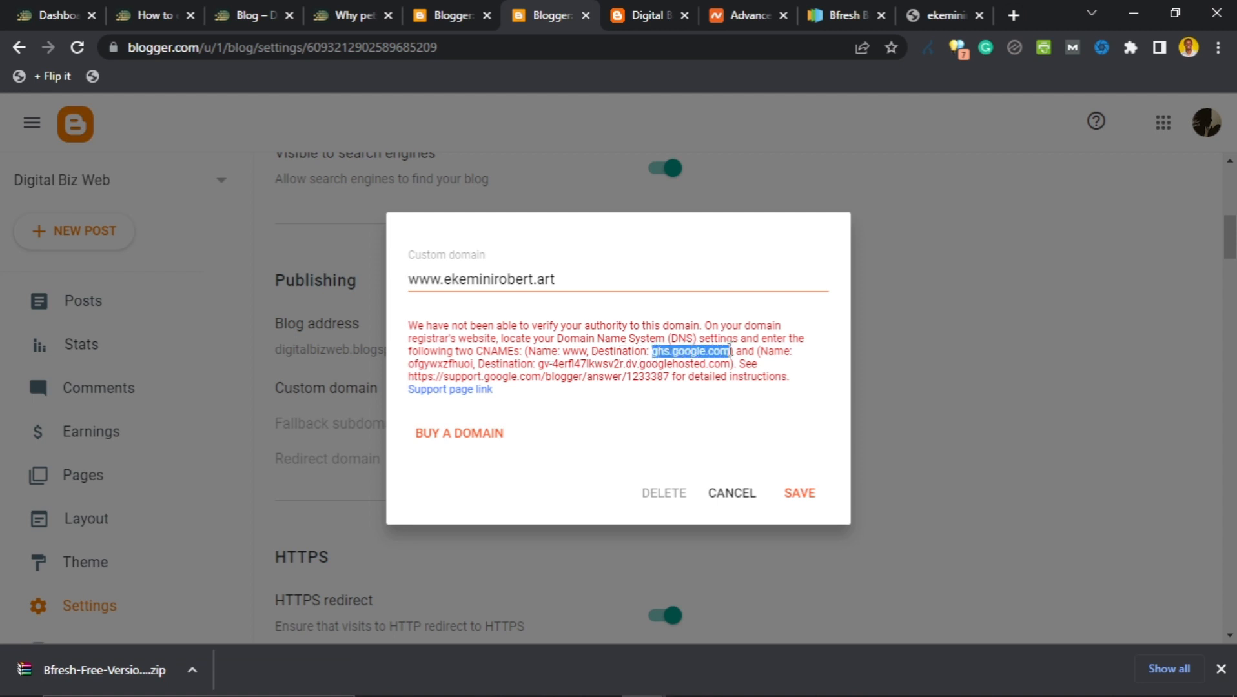
right_click(700, 352)
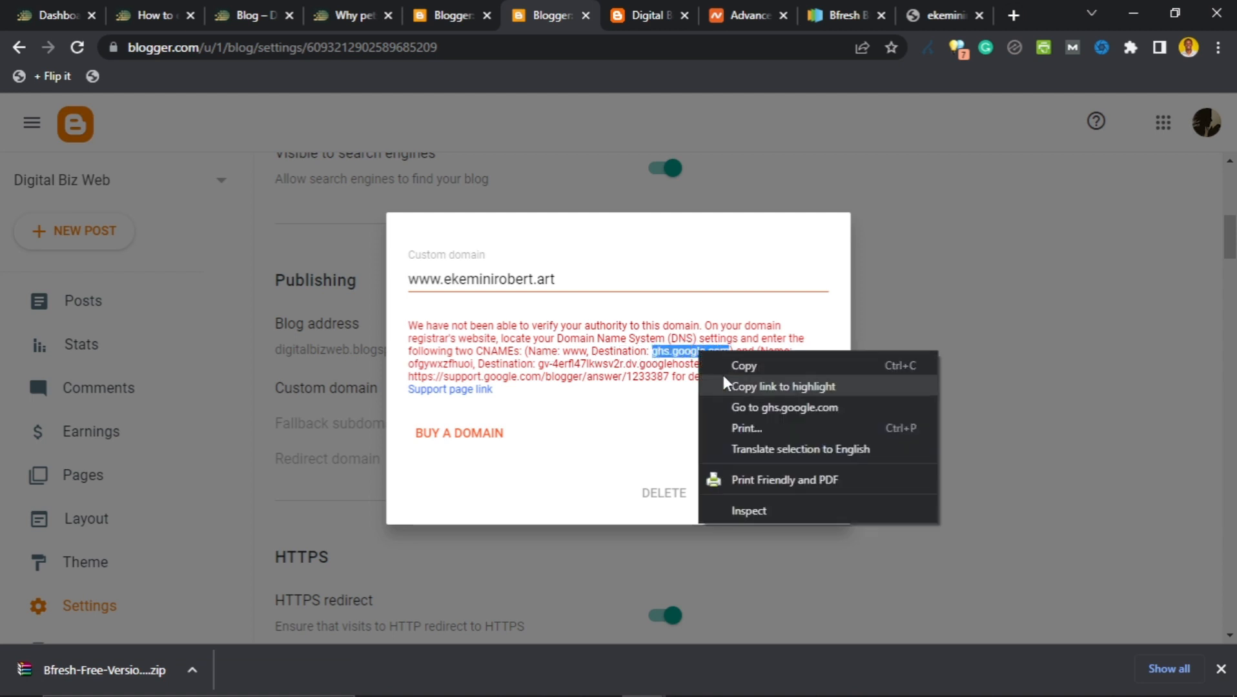
click(720, 363)
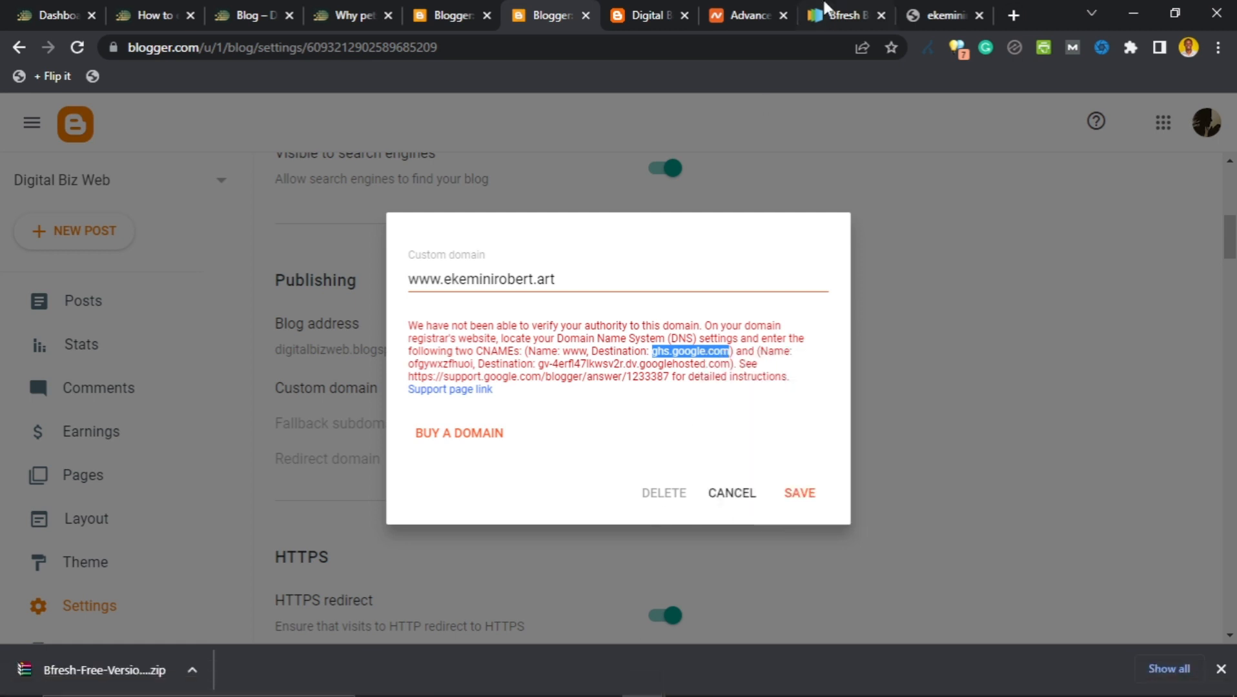
click(736, 9)
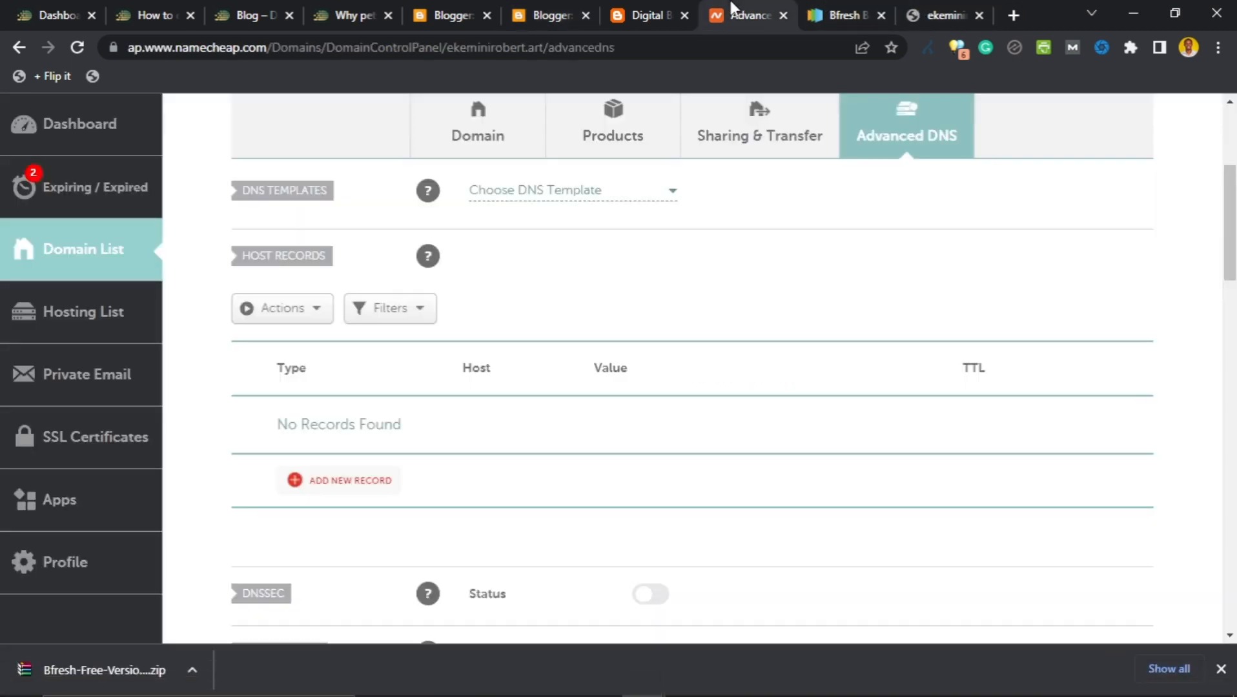
Add a Namecheap CNAME record with host www, target ghs.google.com and a 30 min TTL.
scroll(430, 383, down, 3)
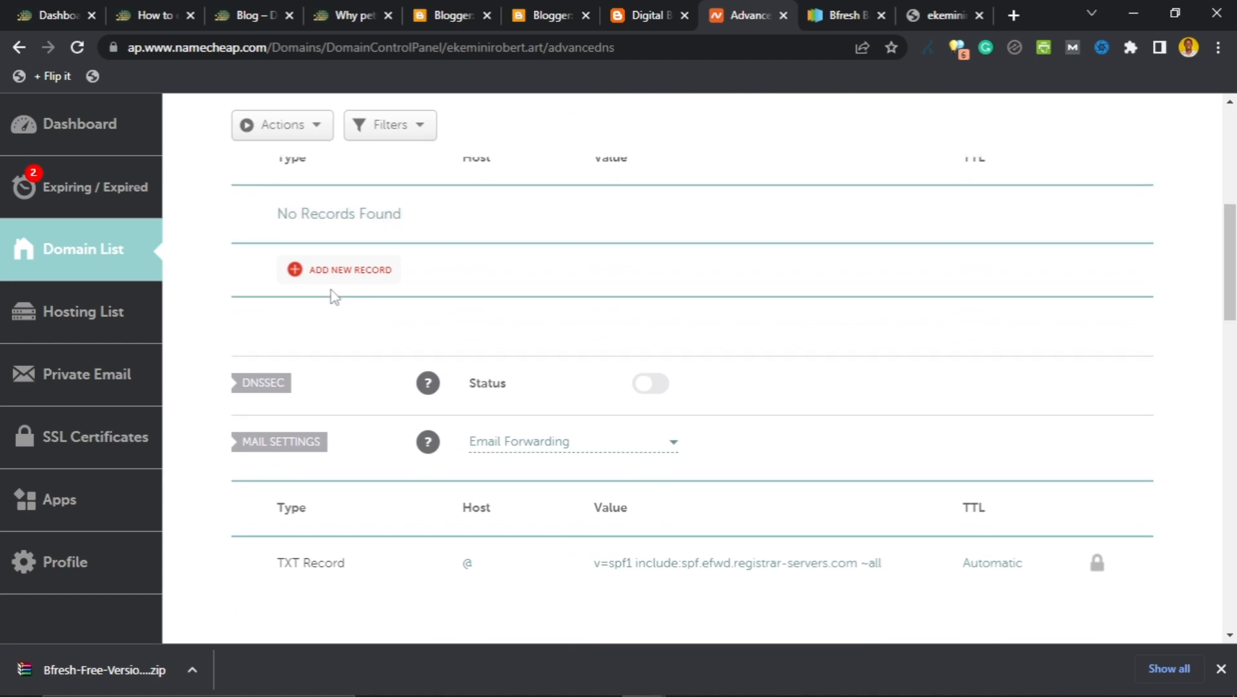
click(332, 277)
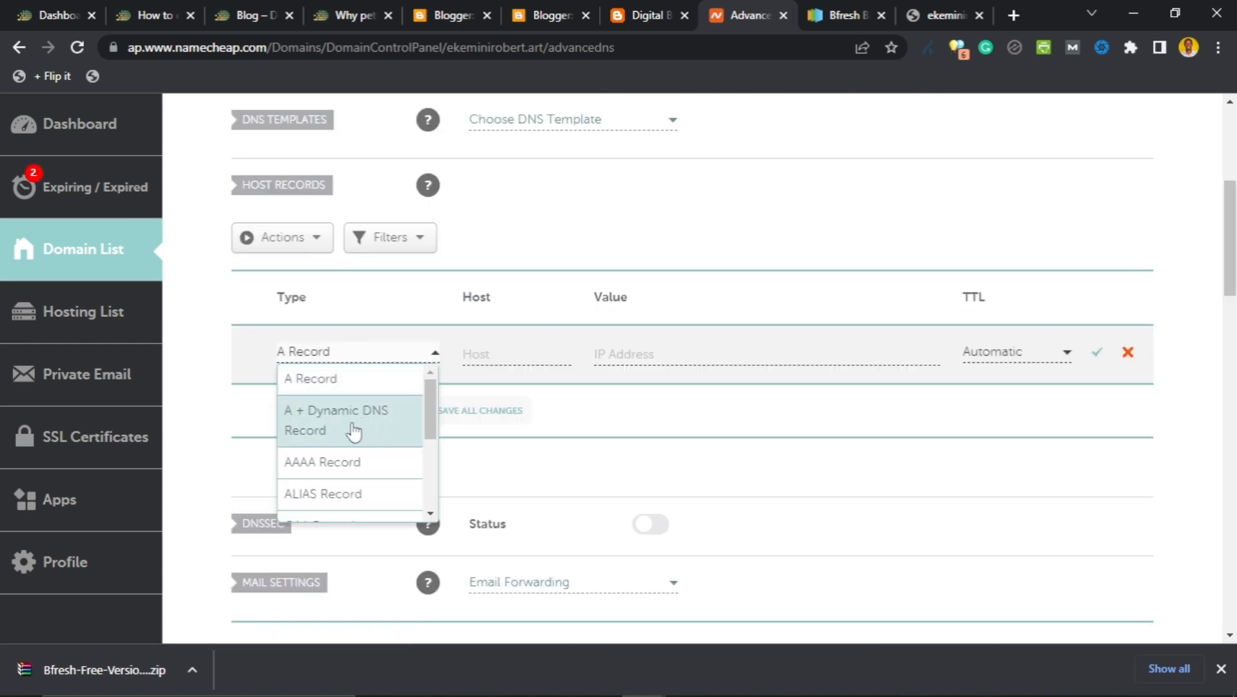
scroll(352, 432, down, 2)
click(346, 466)
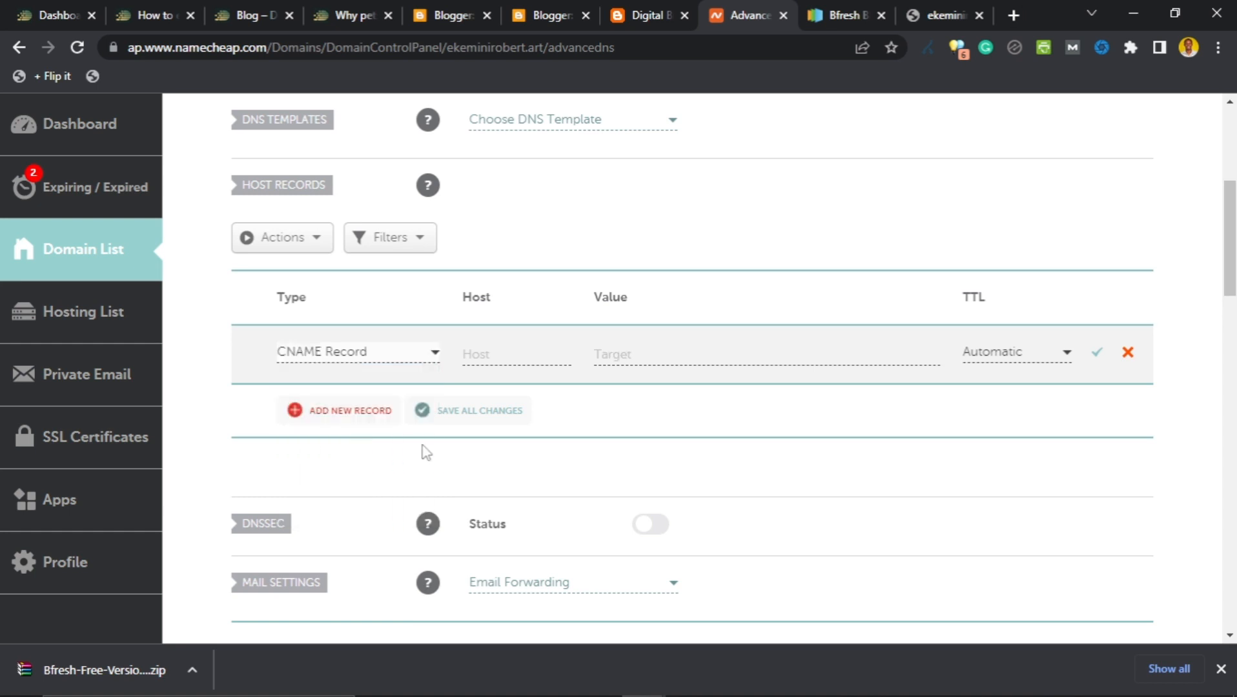
click(512, 355)
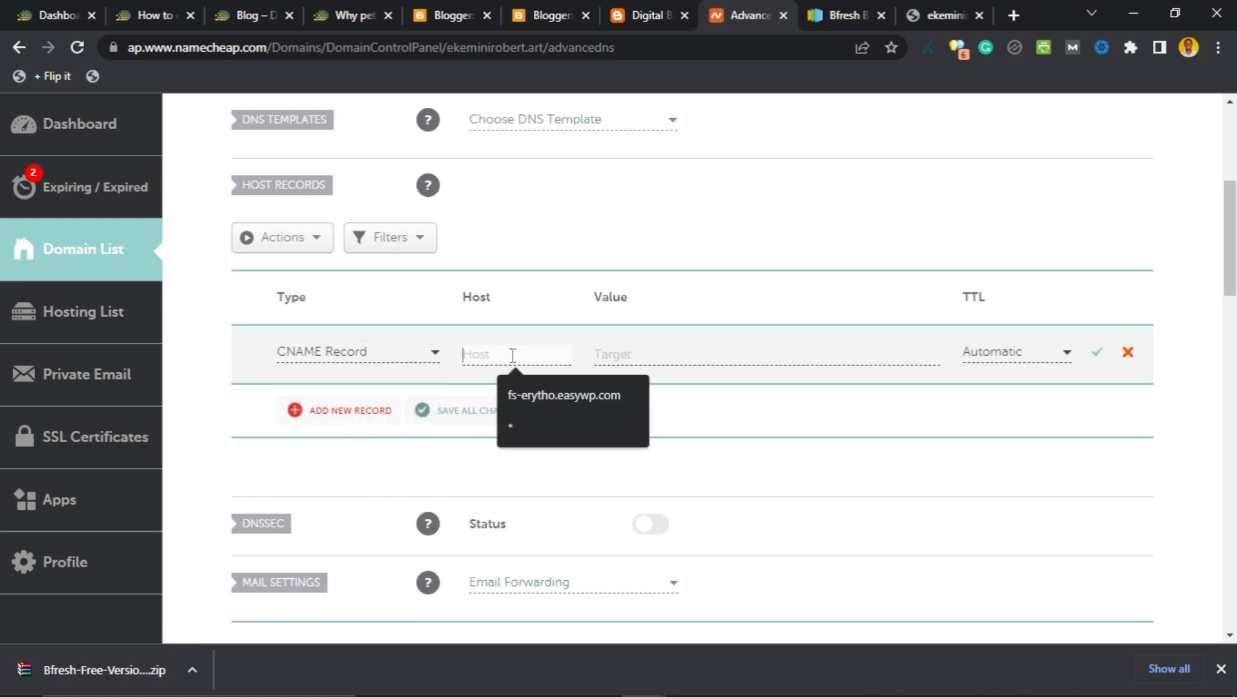
text(www)
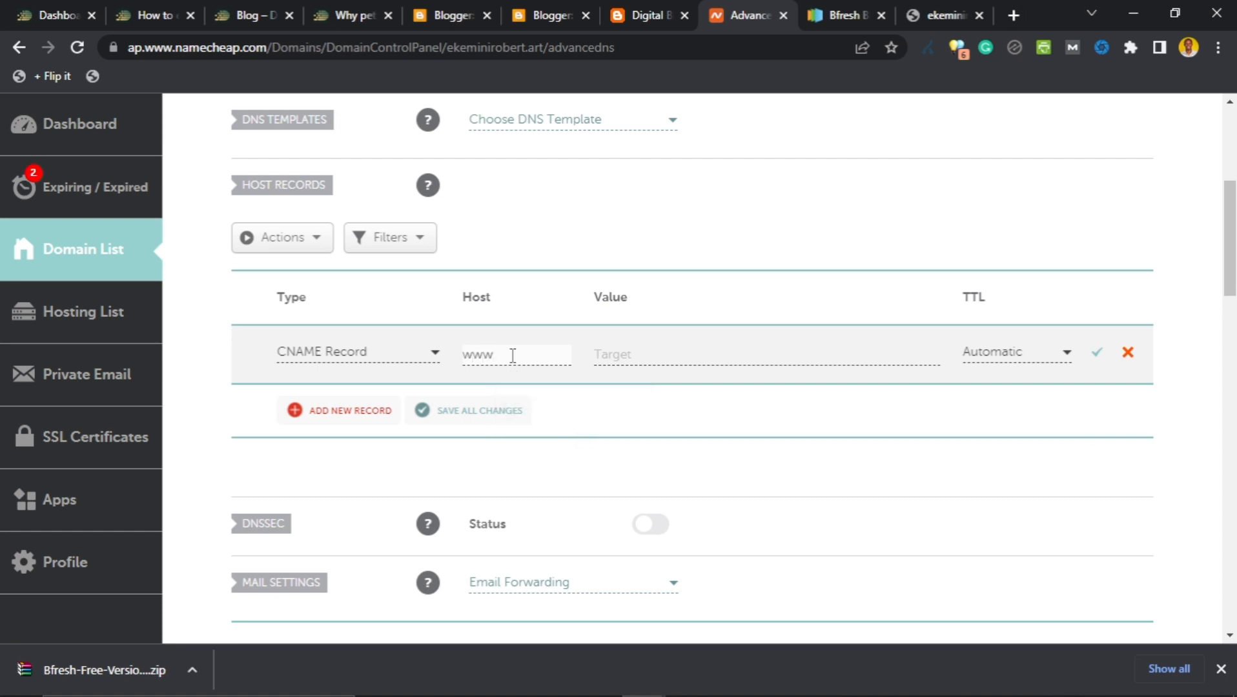
click(653, 360)
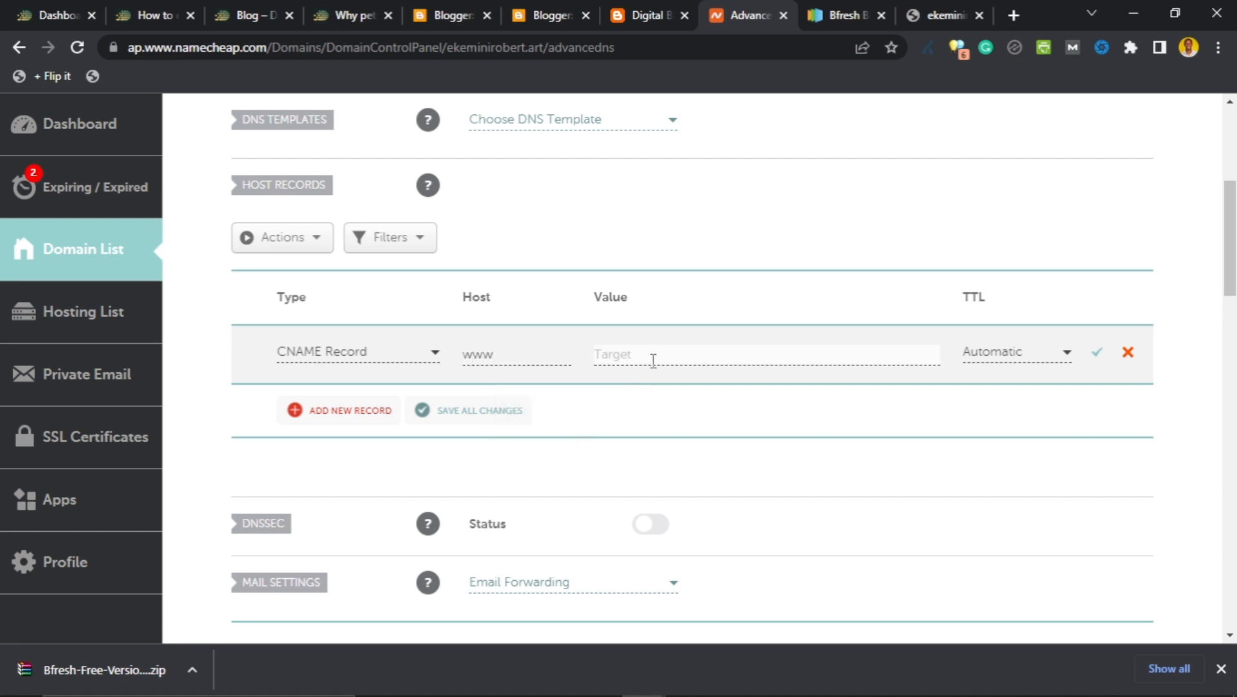
key(ctrl+v)
click(1066, 354)
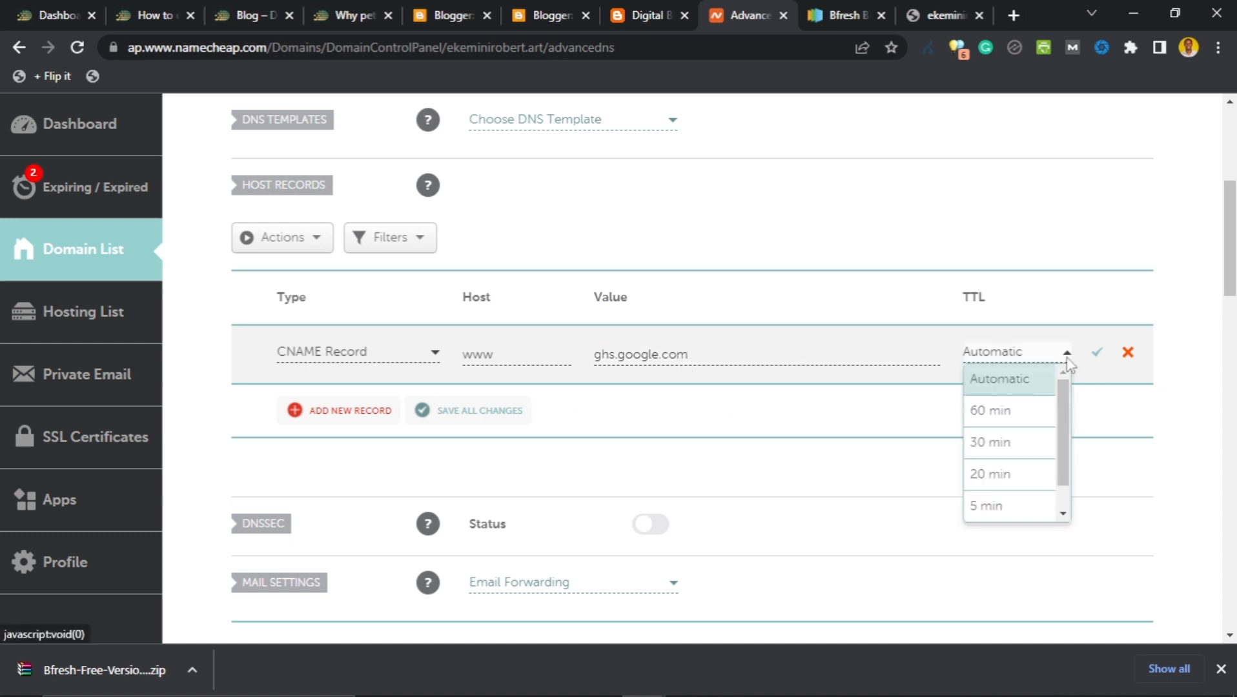
click(999, 446)
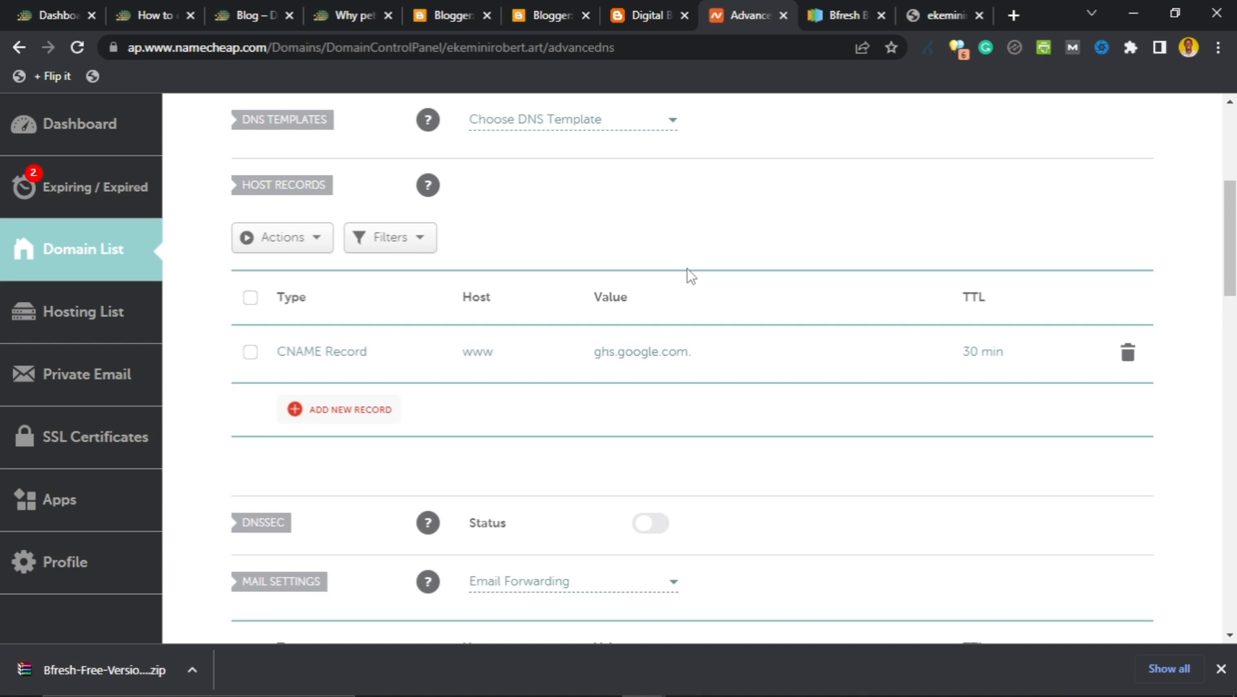
click(554, 15)
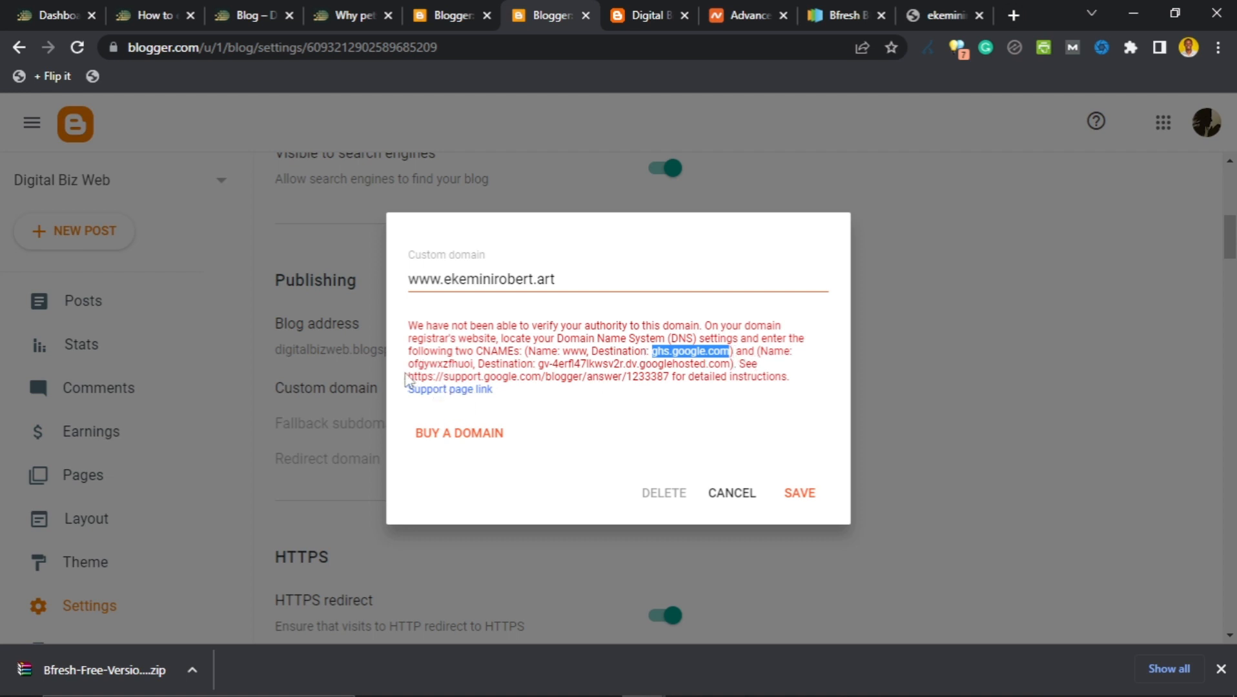
Copy the second verification CNAME host name from Blogger's custom-domain message.
click(414, 359)
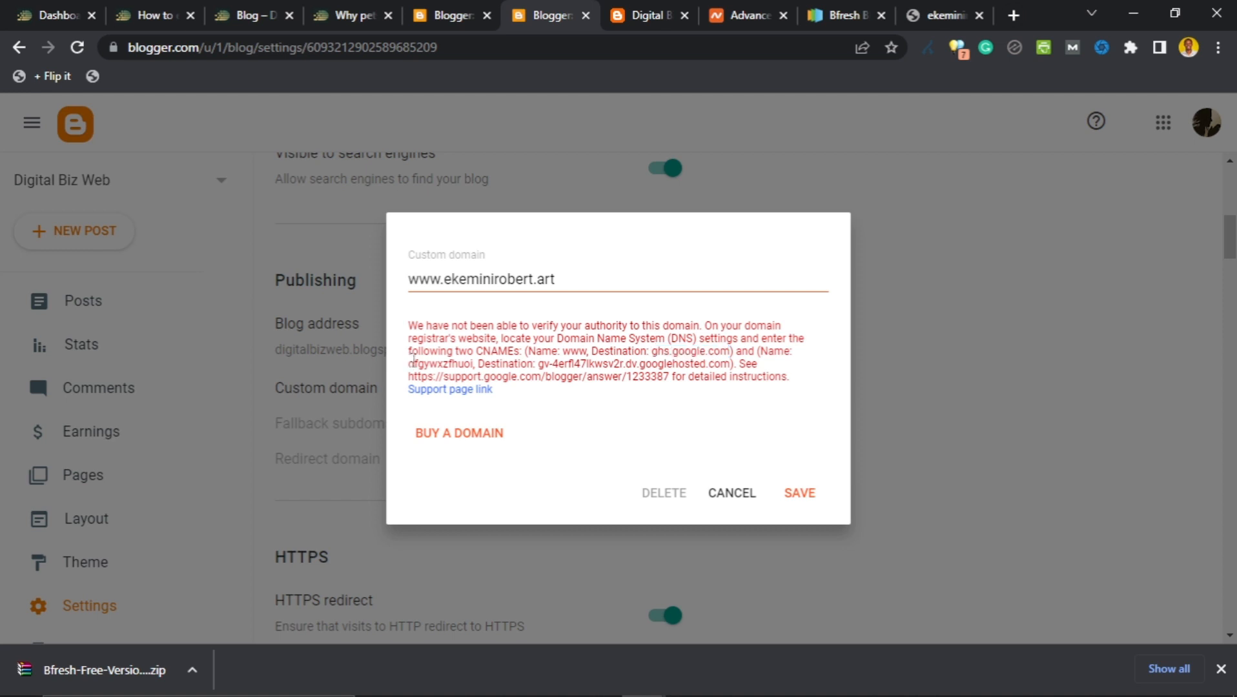
drag(410, 362, 473, 367)
right_click(444, 366)
click(473, 381)
click(746, 13)
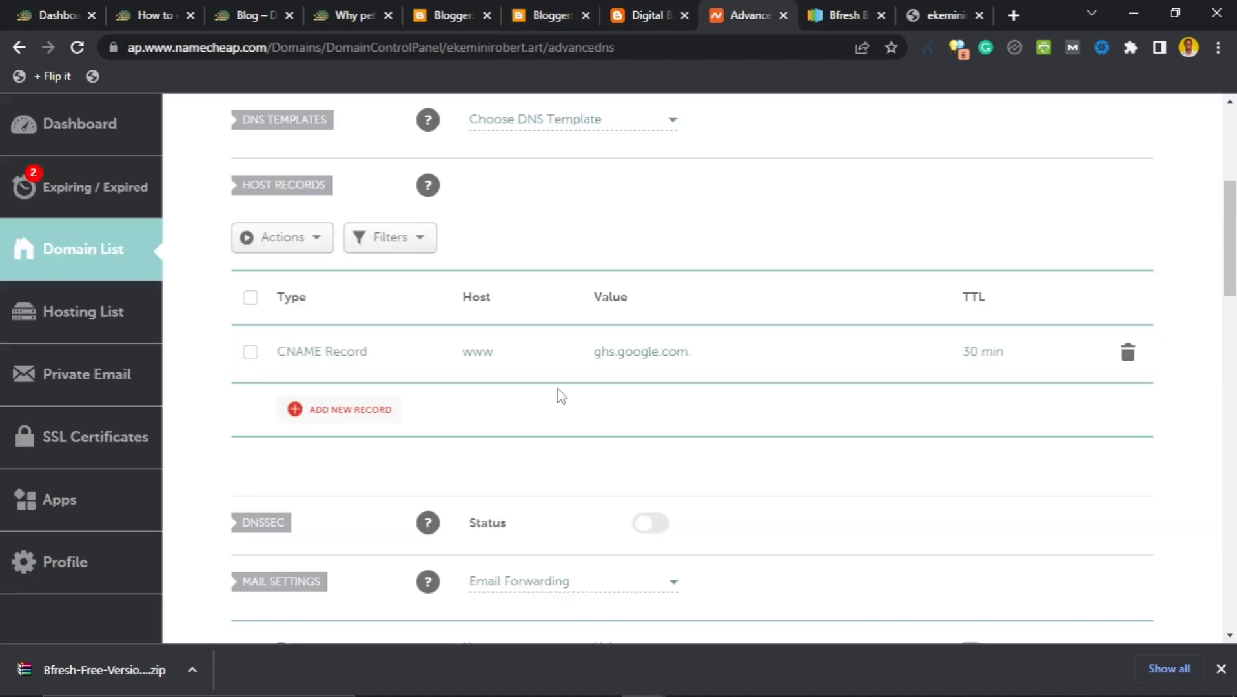
Add a new CNAME record in Namecheap with the verification host name as its Host.
click(346, 409)
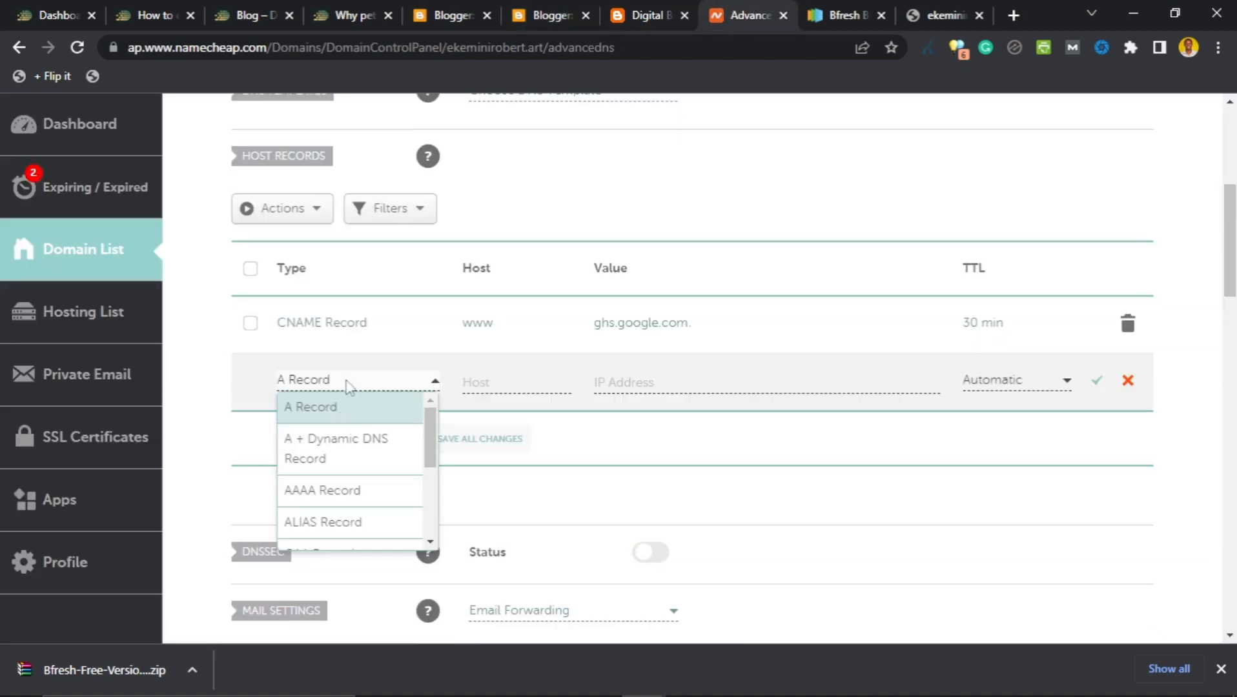
scroll(342, 470, down, 1)
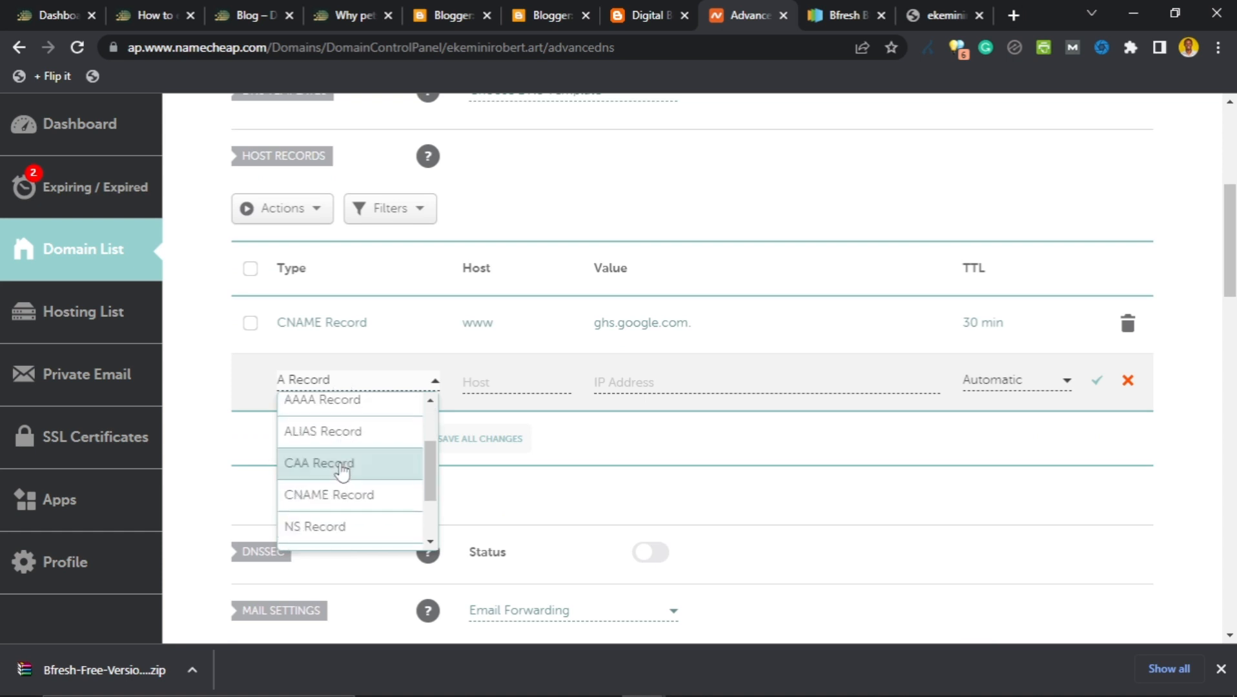
click(344, 495)
click(493, 383)
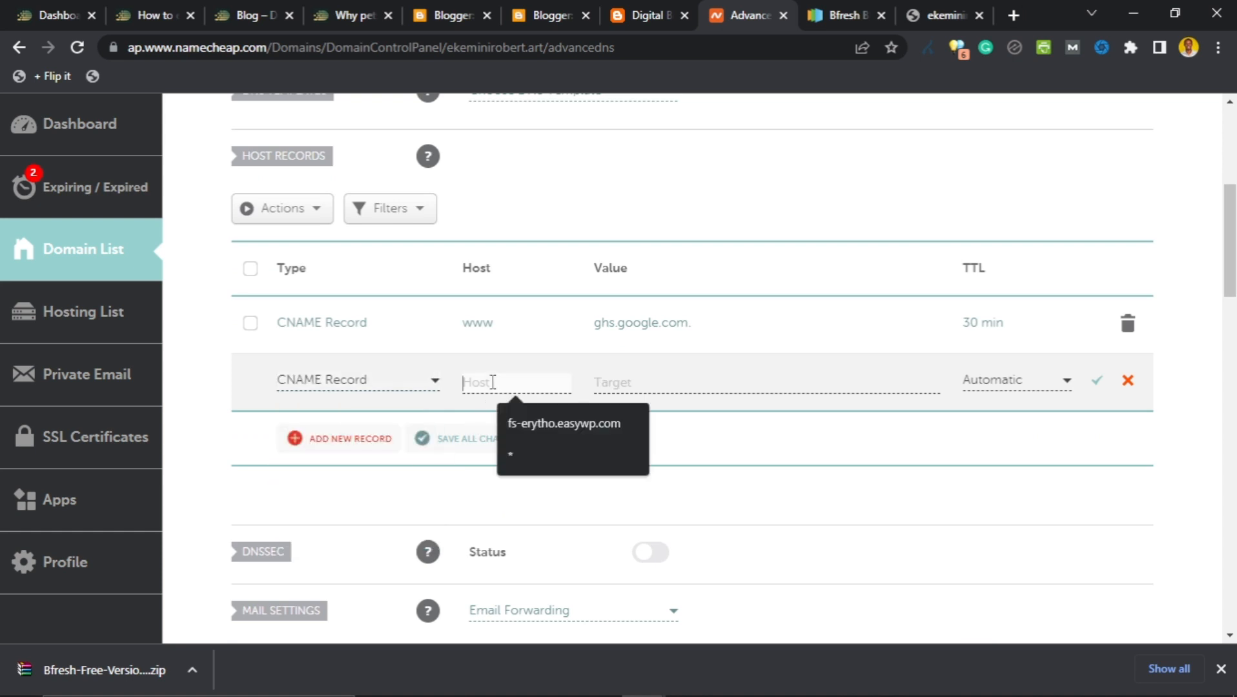
key(ctrl+v)
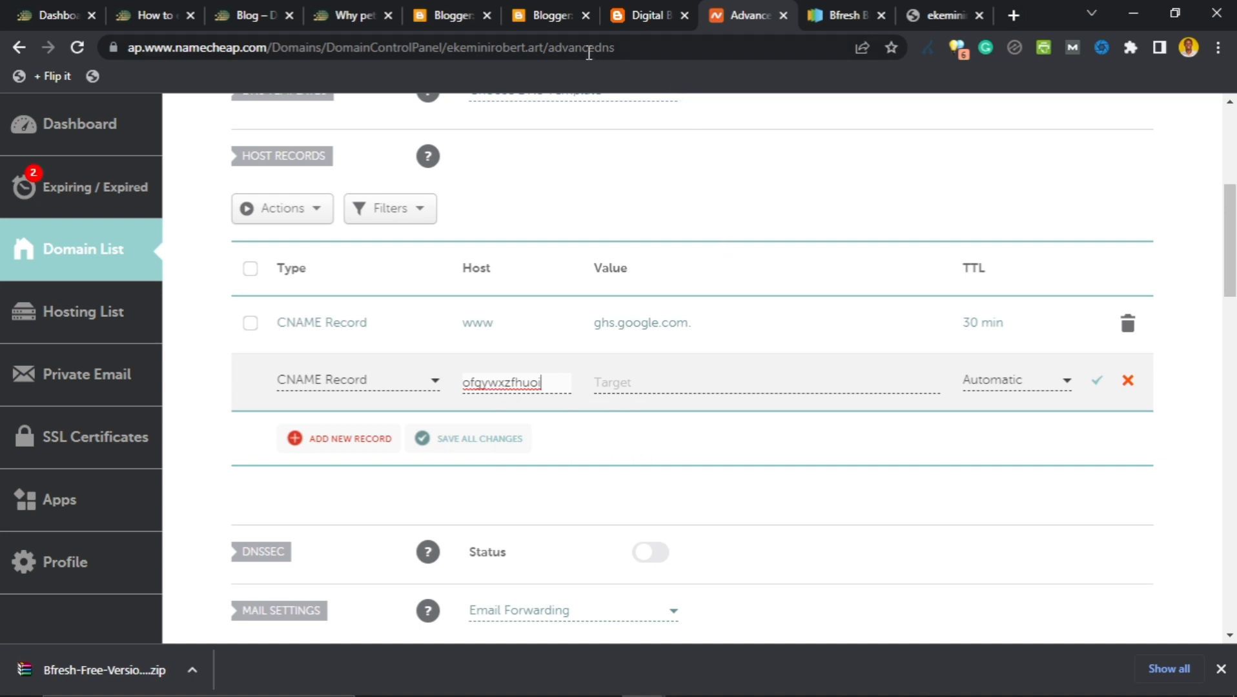
Set the record's target to Blogger's googlehosted.com destination, TTL 30 min, and save it.
click(552, 13)
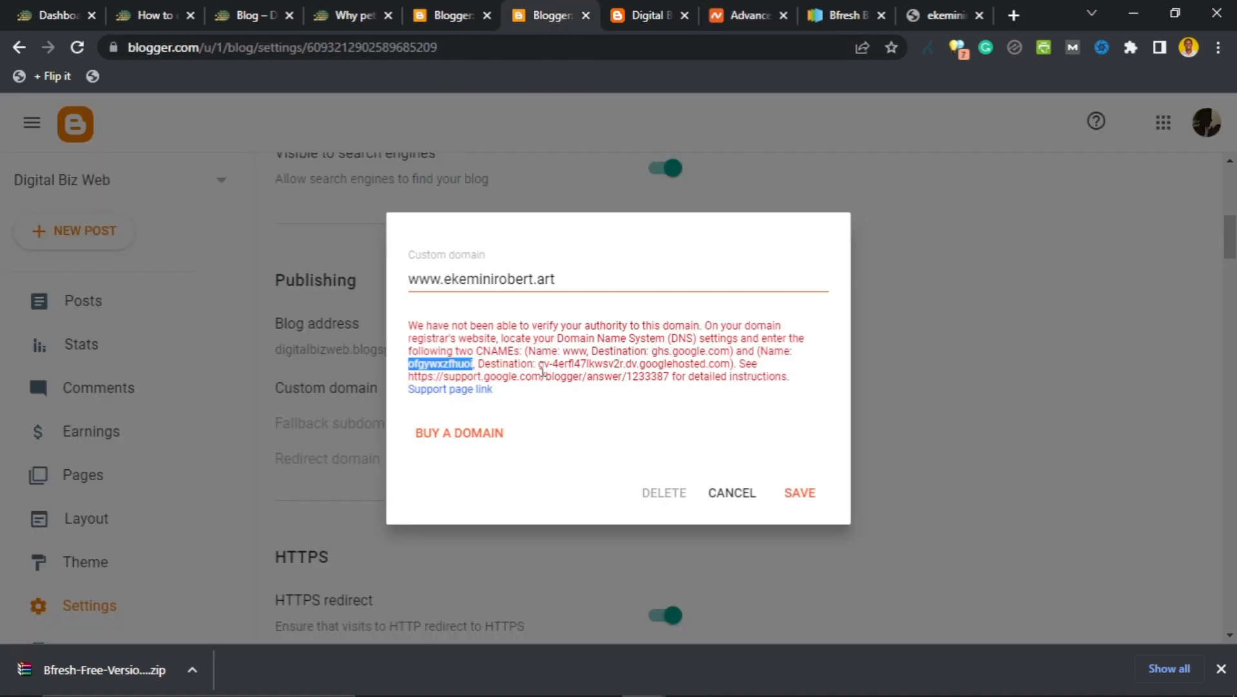
drag(538, 364, 730, 374)
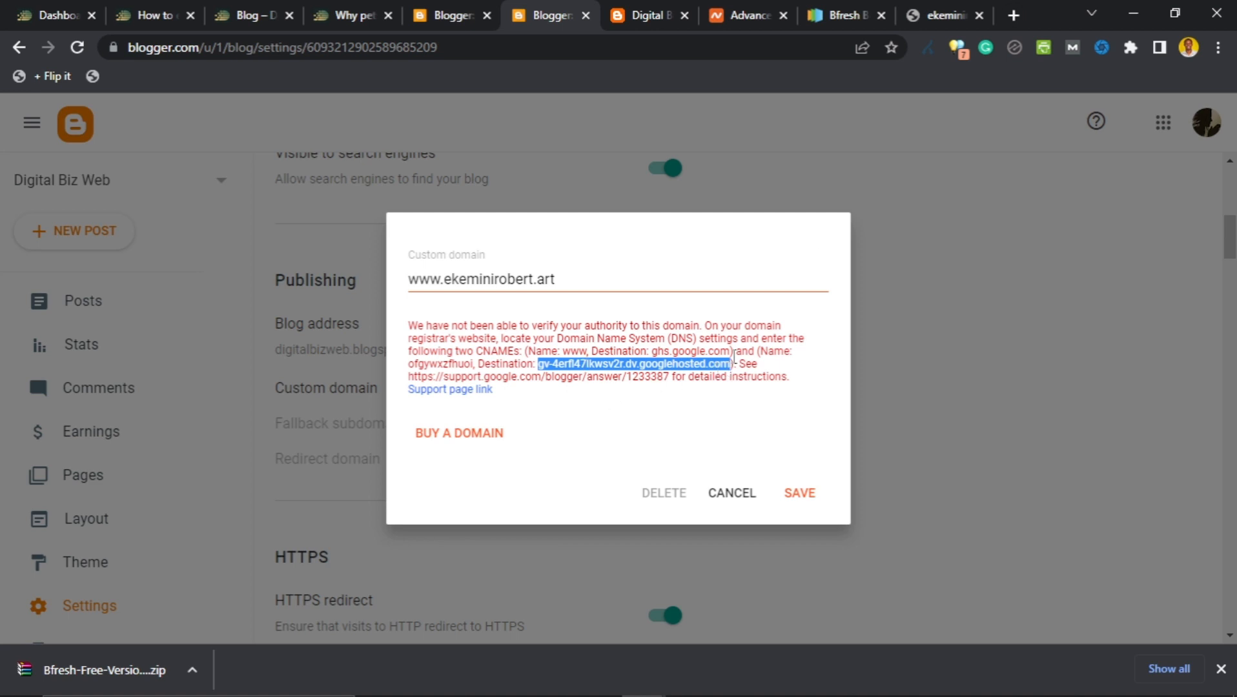
click(749, 15)
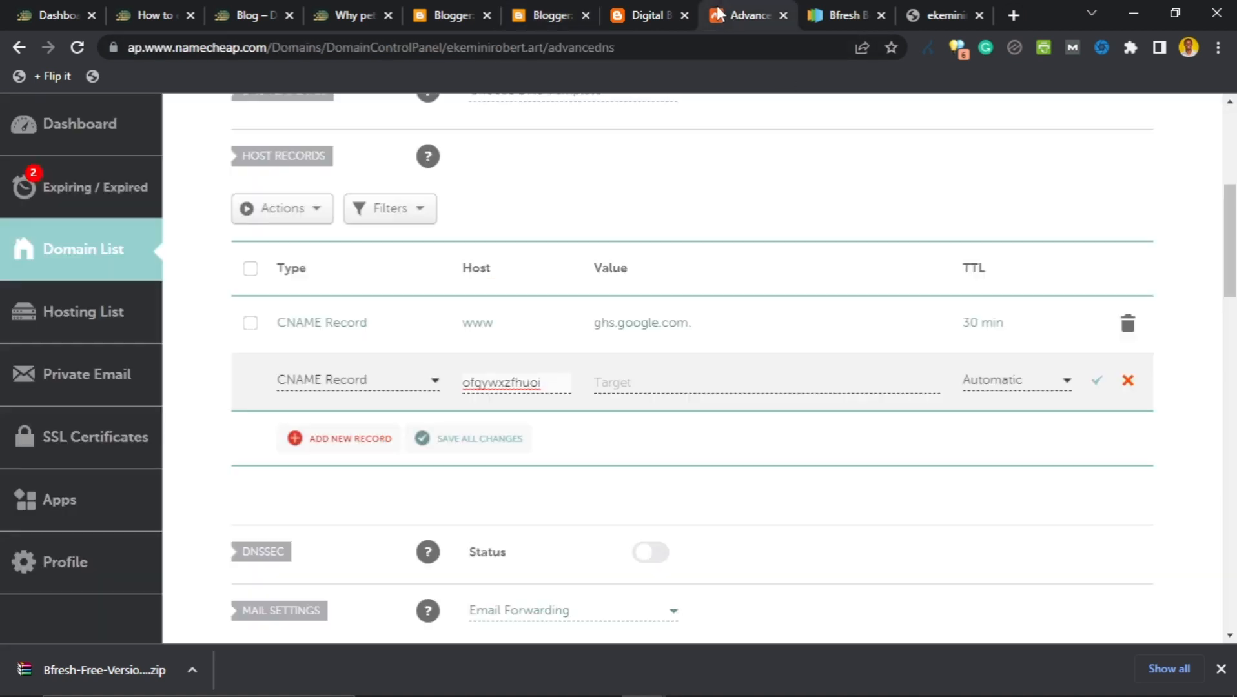
click(658, 382)
key(ctrl+v)
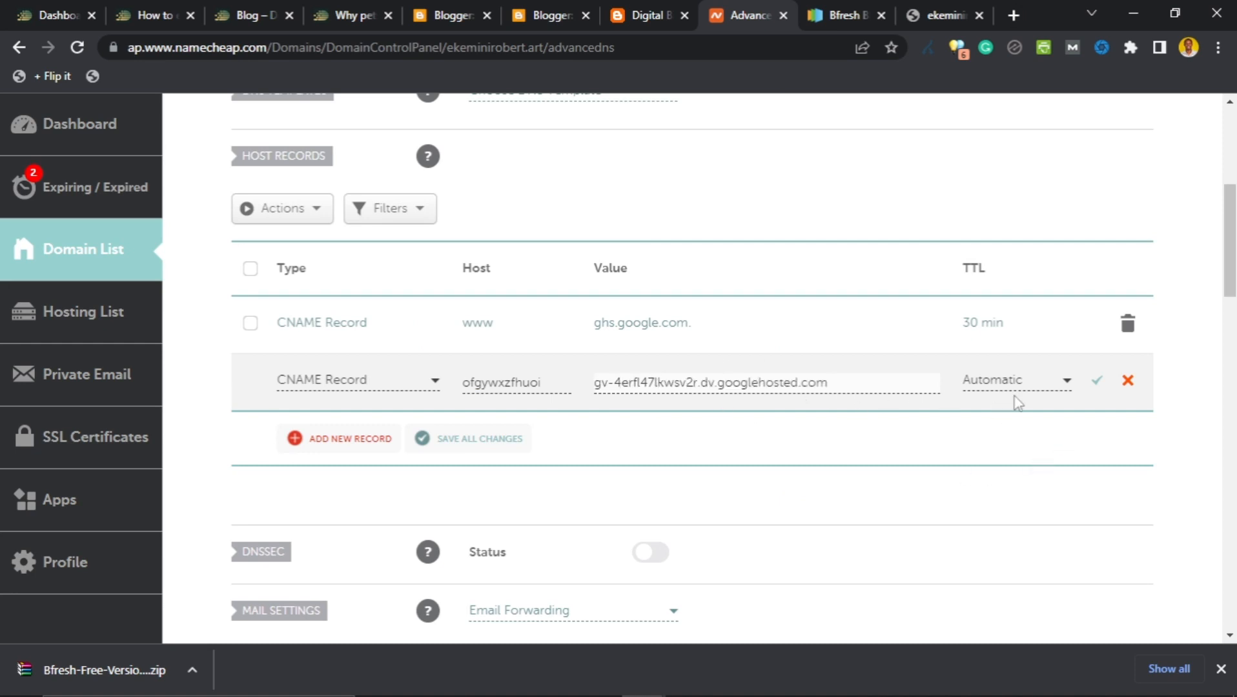
click(1035, 390)
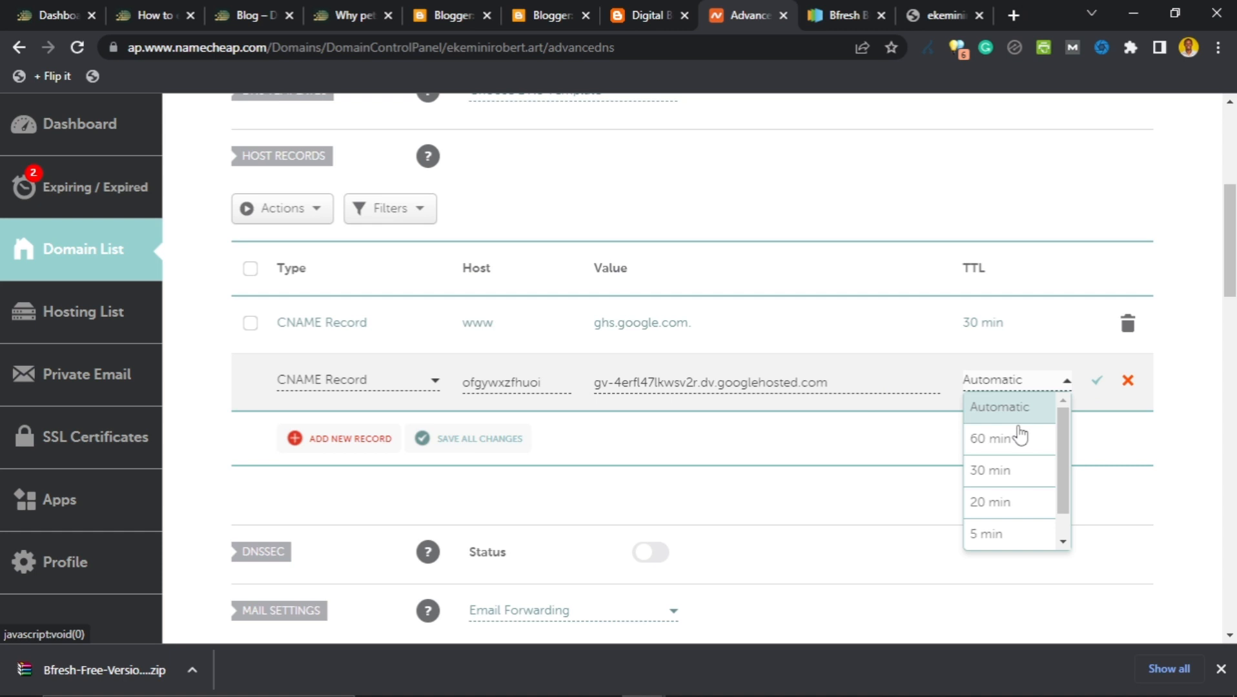
click(1000, 469)
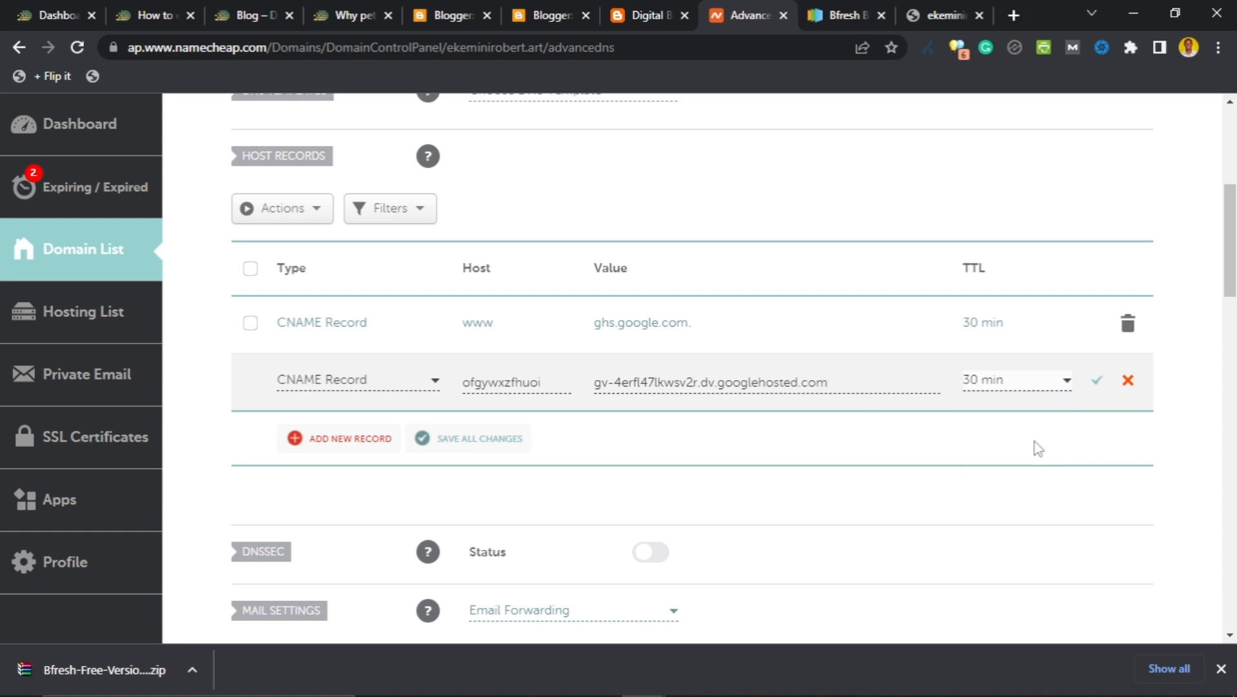
click(1095, 387)
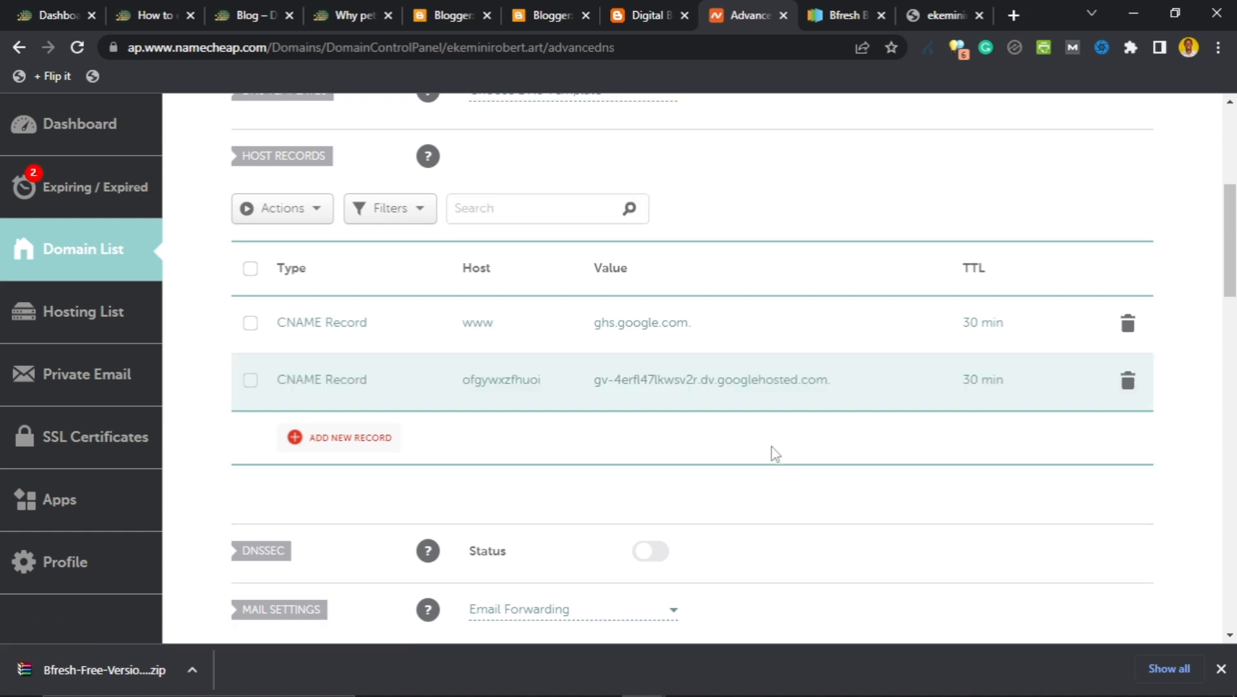
scroll(583, 413, up, 5)
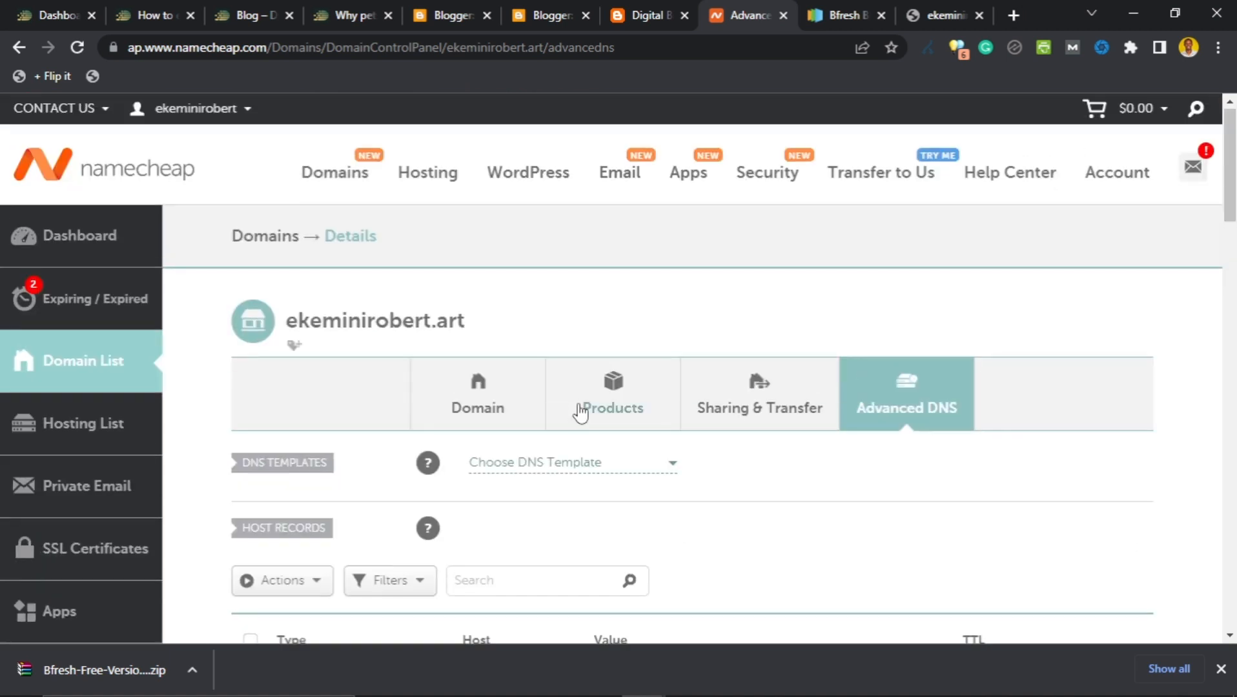
scroll(580, 411, down, 12)
scroll(592, 411, down, 5)
scroll(605, 433, up, 15)
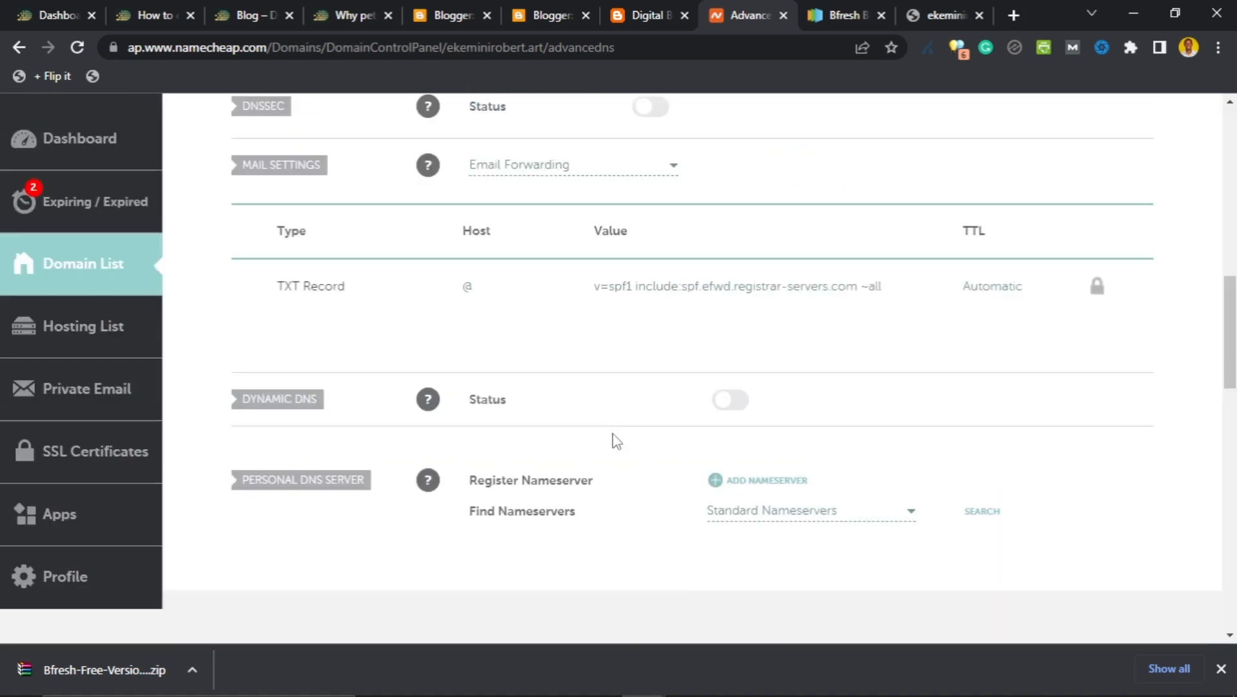
scroll(602, 379, down, 5)
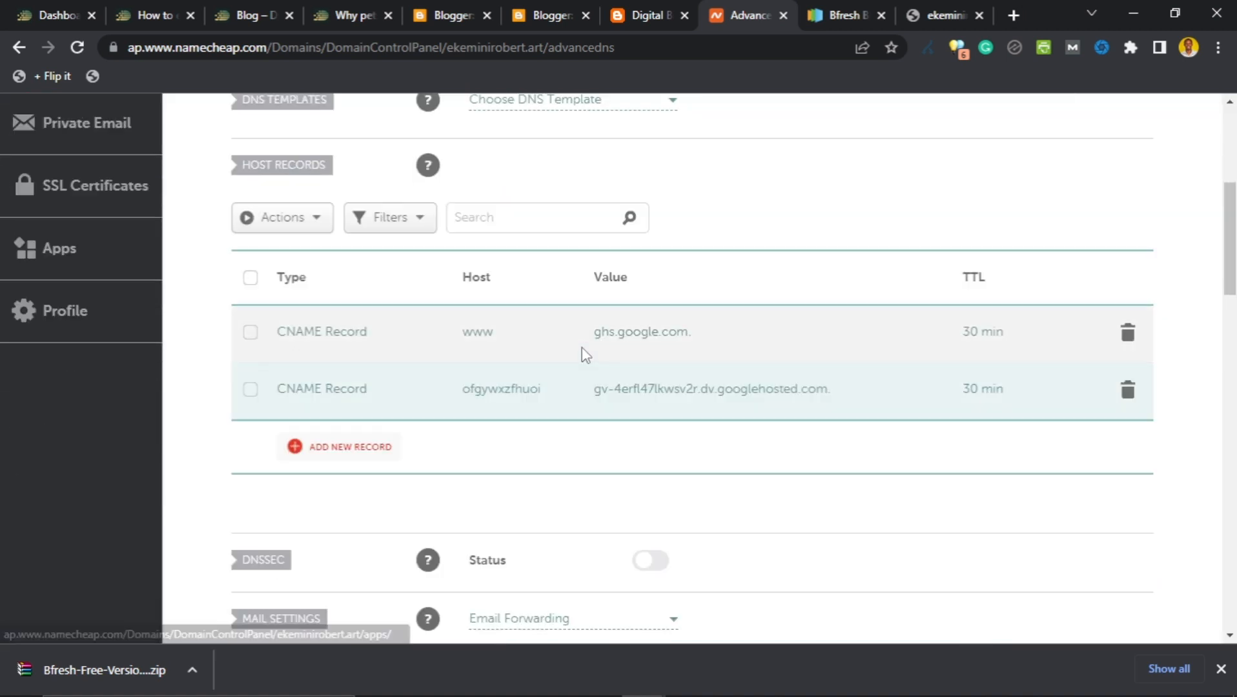
scroll(588, 345, up, 3)
scroll(590, 344, down, 2)
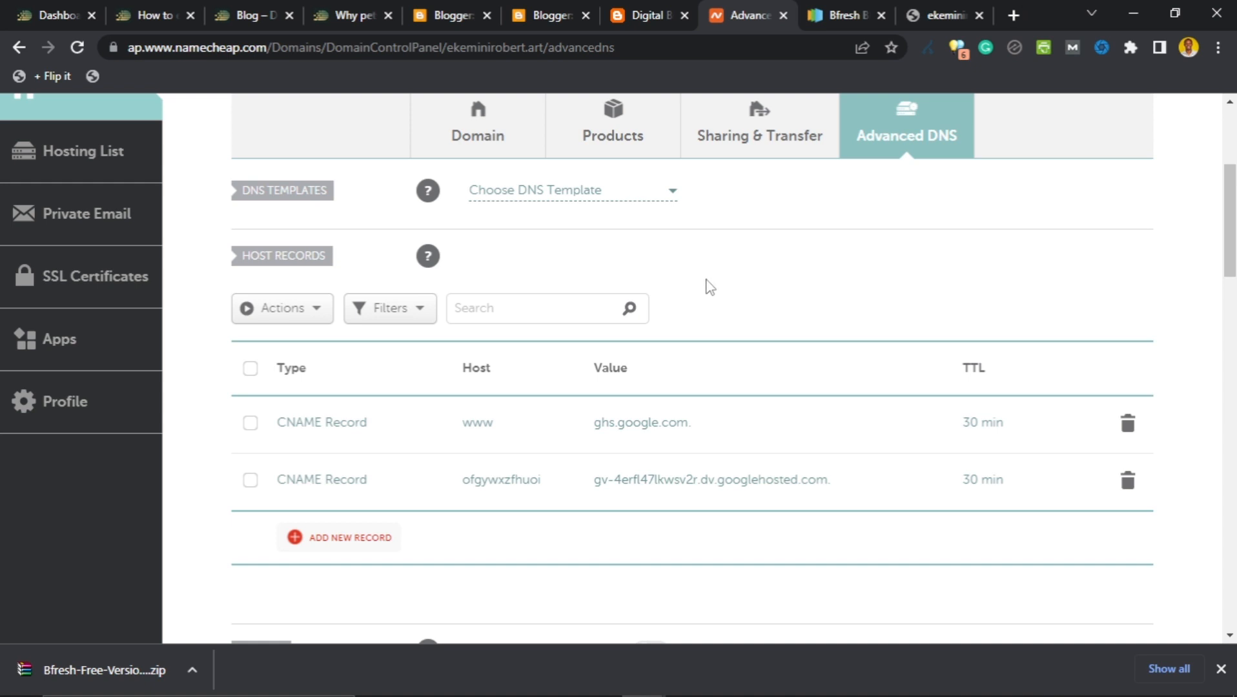
scroll(700, 301, down, 3)
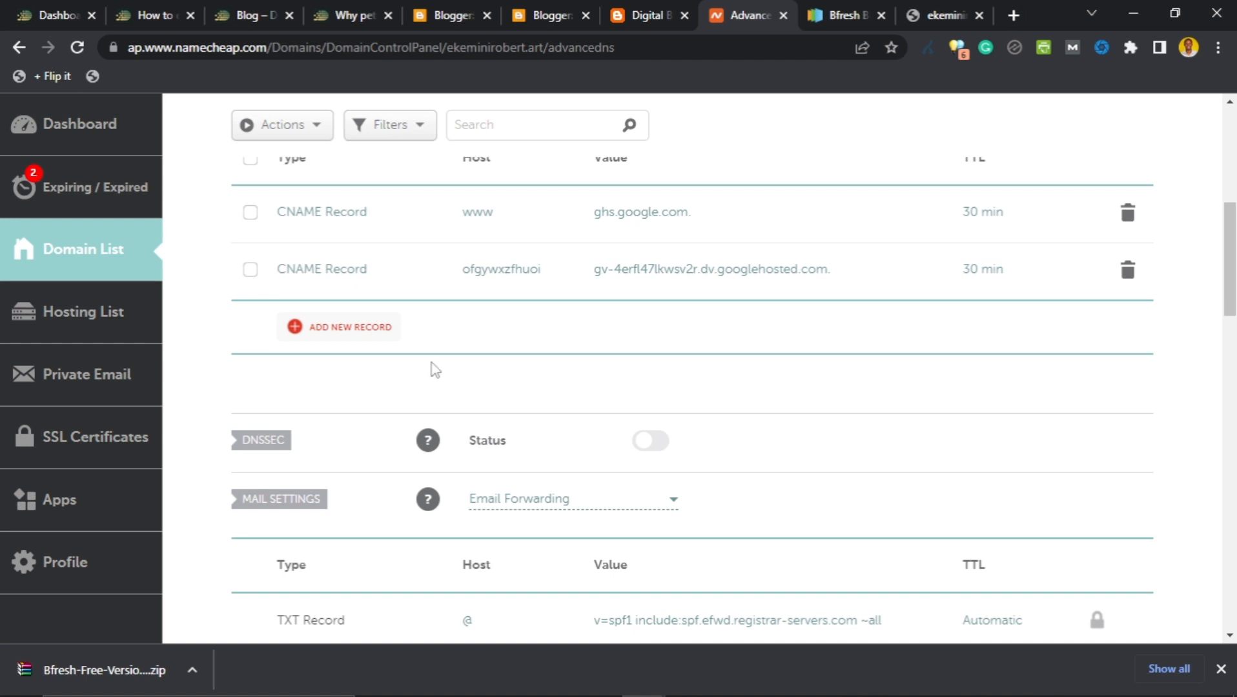
click(942, 13)
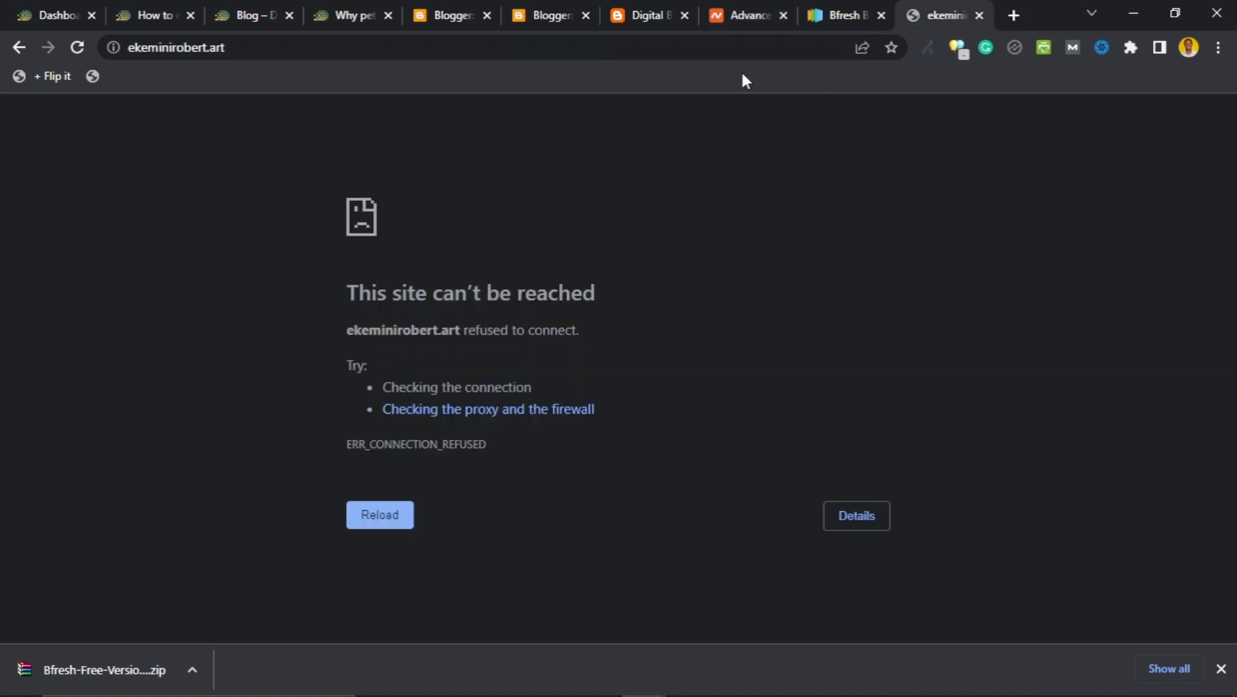
click(175, 45)
click(176, 45)
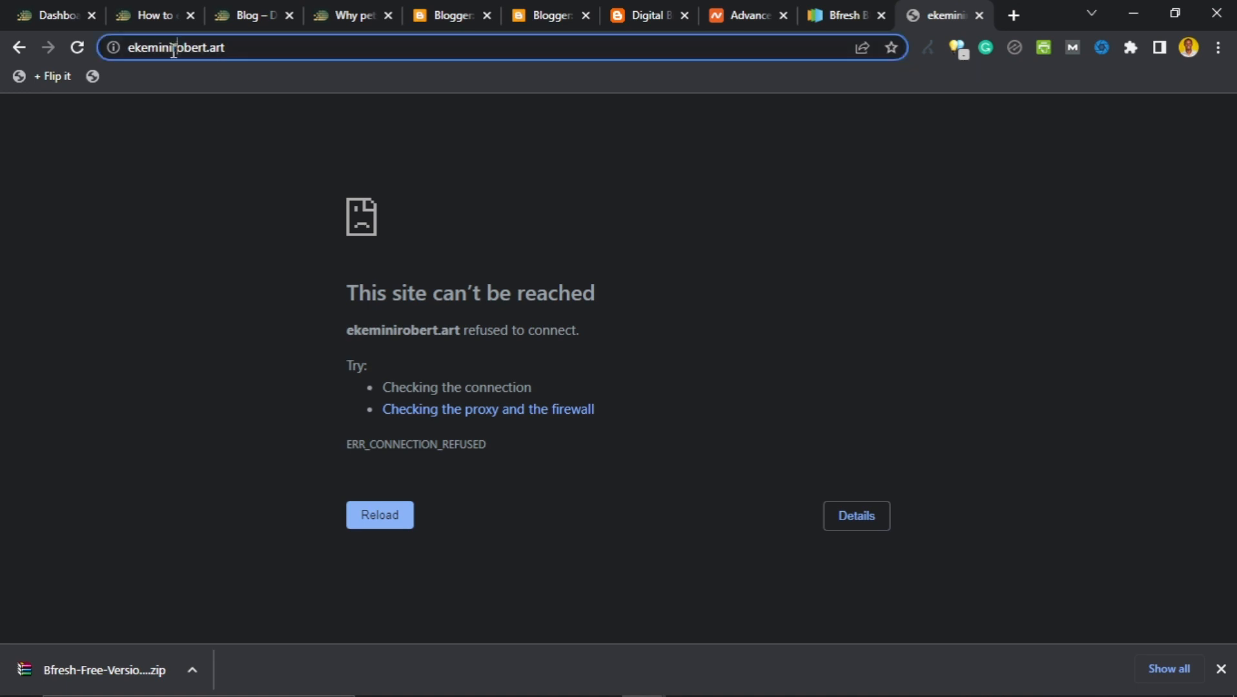
click(129, 47)
text(www.)
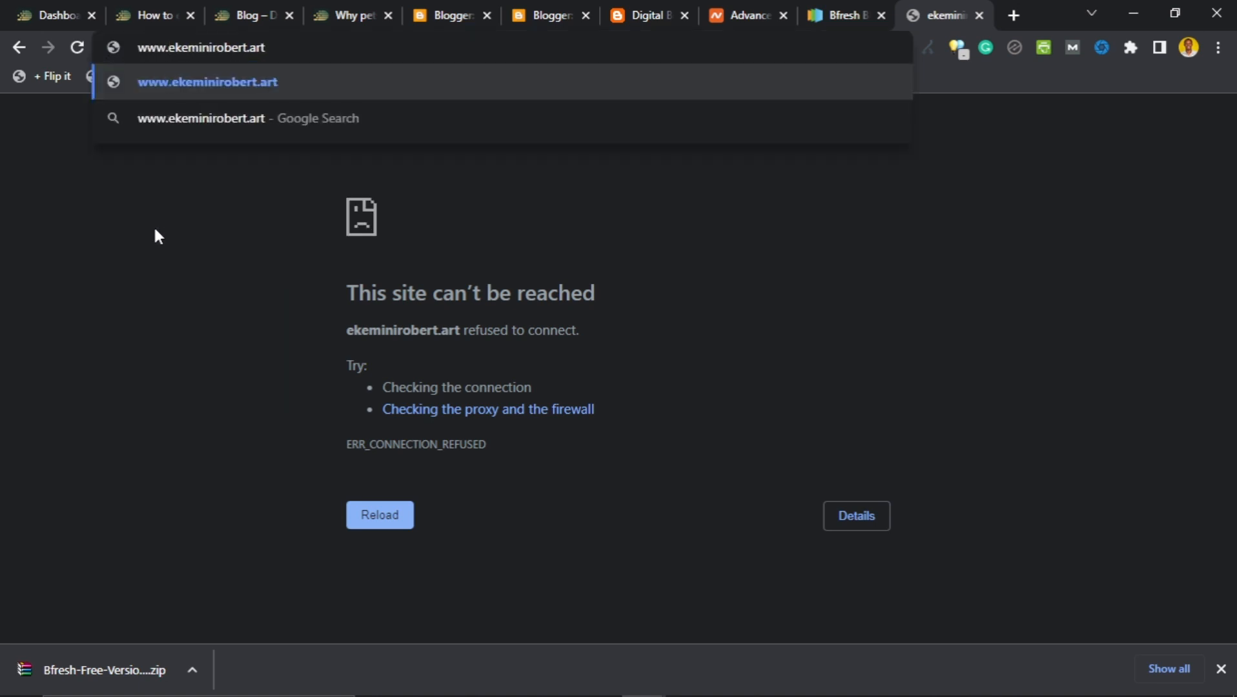
key(ctrl+a)
key(BackSpace)
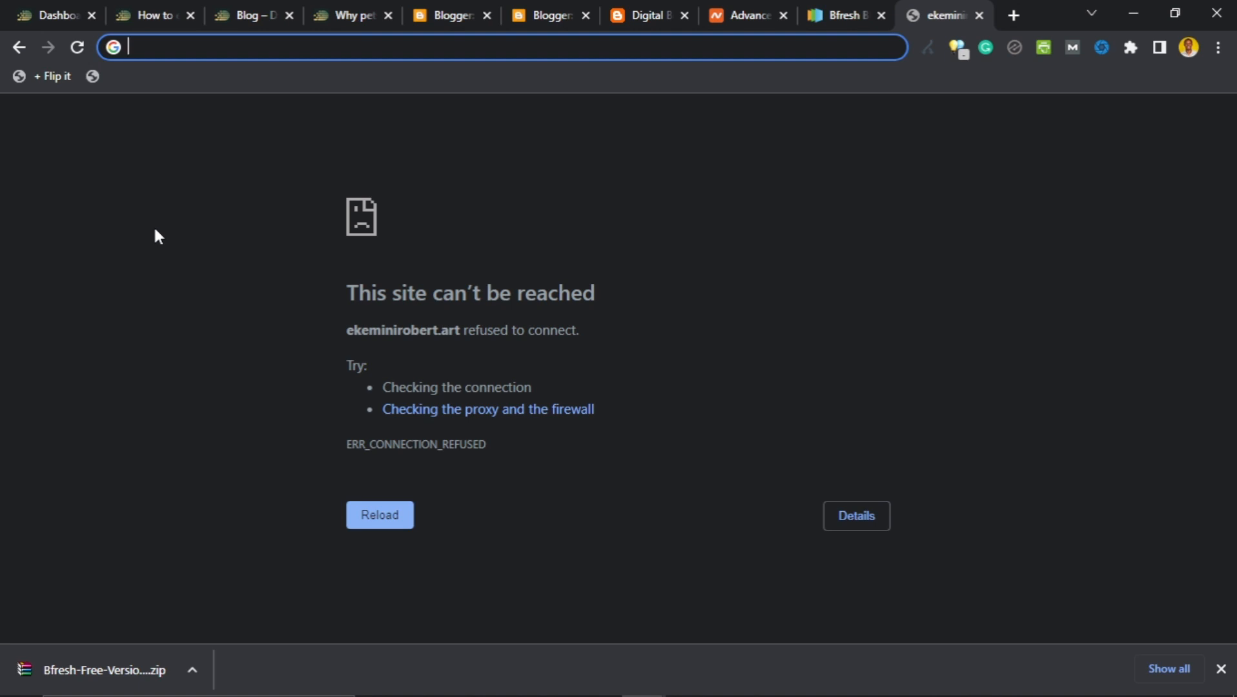
key(ctrl+z)
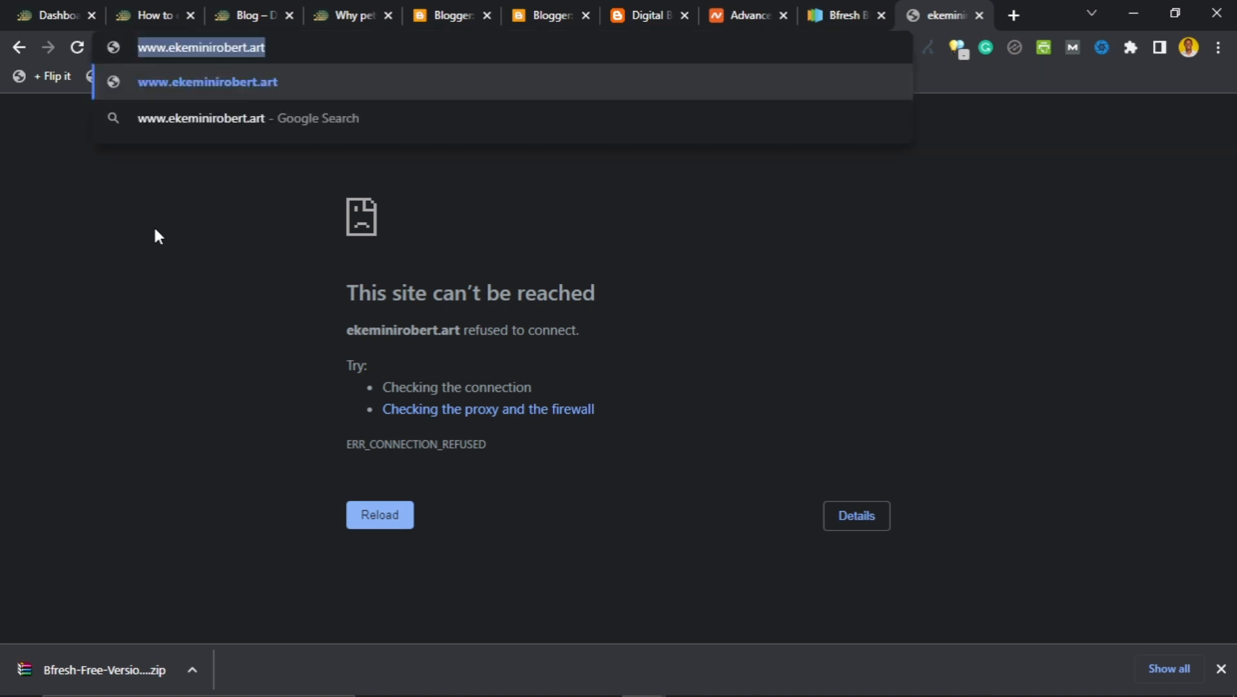
click(169, 50)
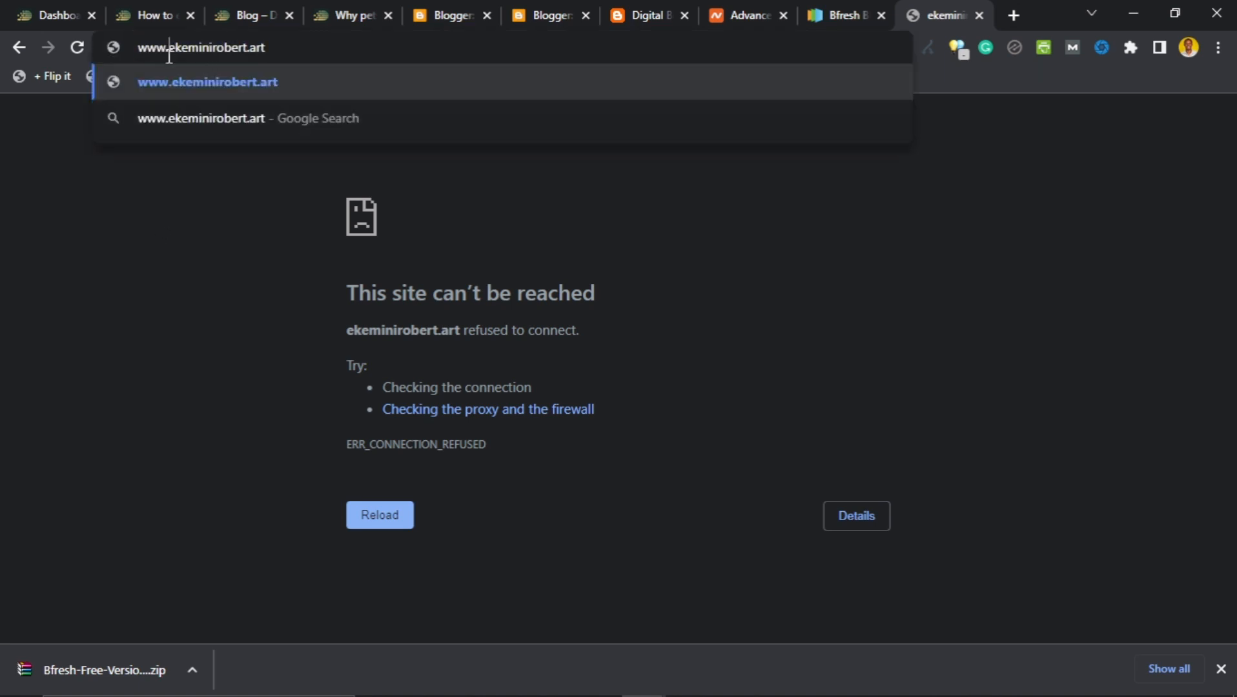
drag(170, 50, 135, 45)
key(BackSpace)
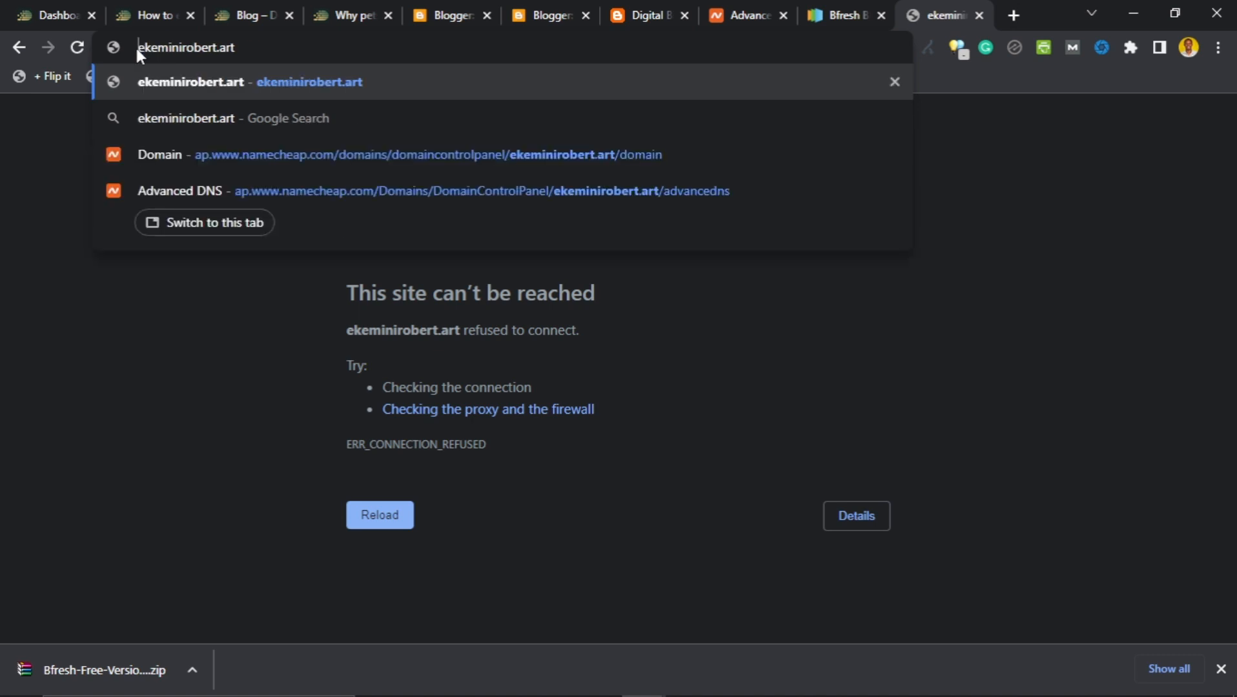
key(Return)
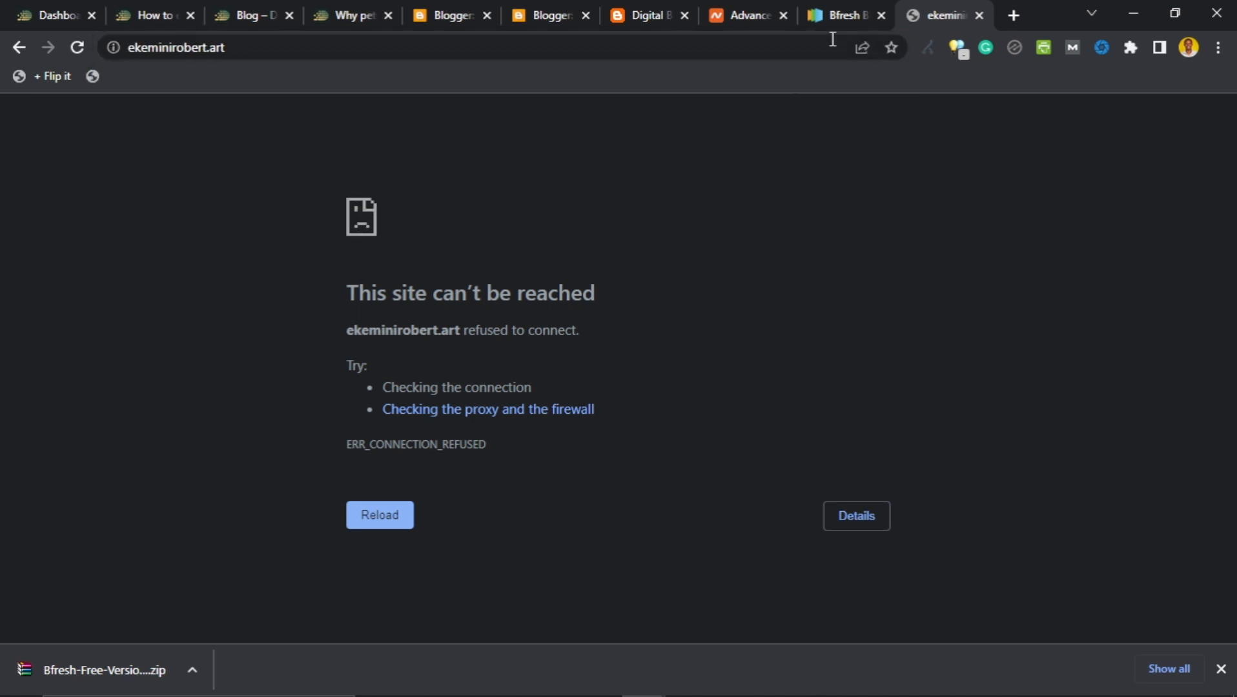
click(723, 13)
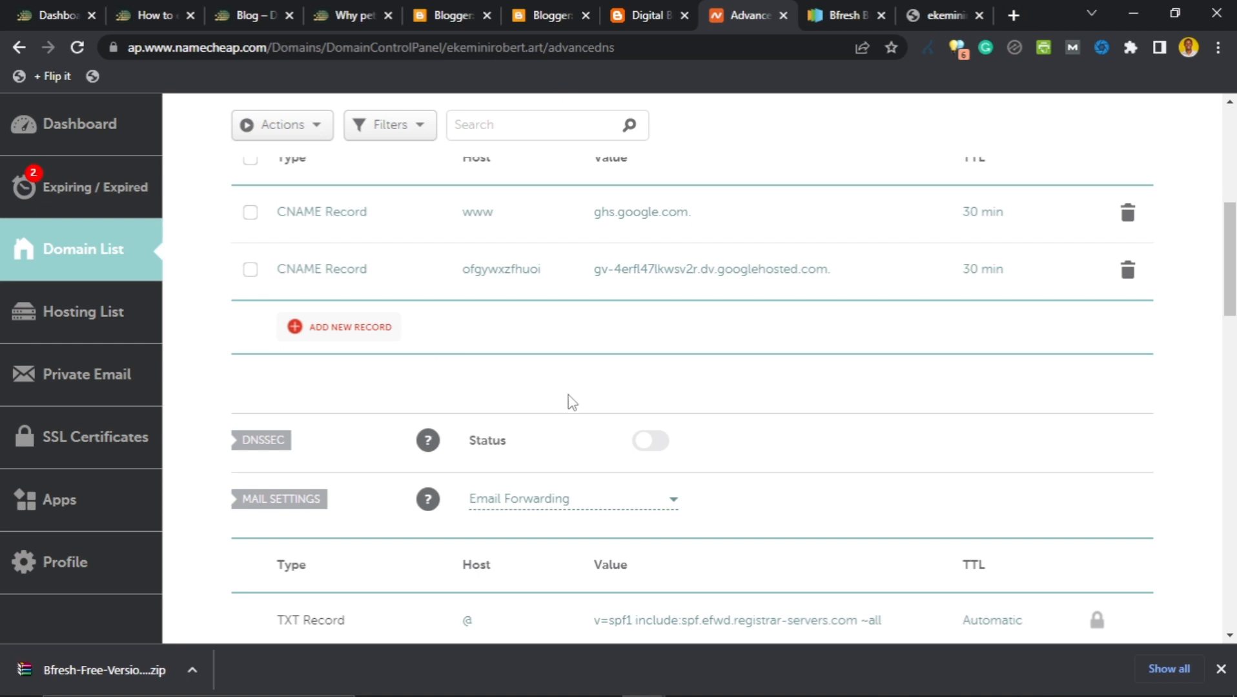
Add four new host record rows in Namecheap, each set to A Record.
click(336, 333)
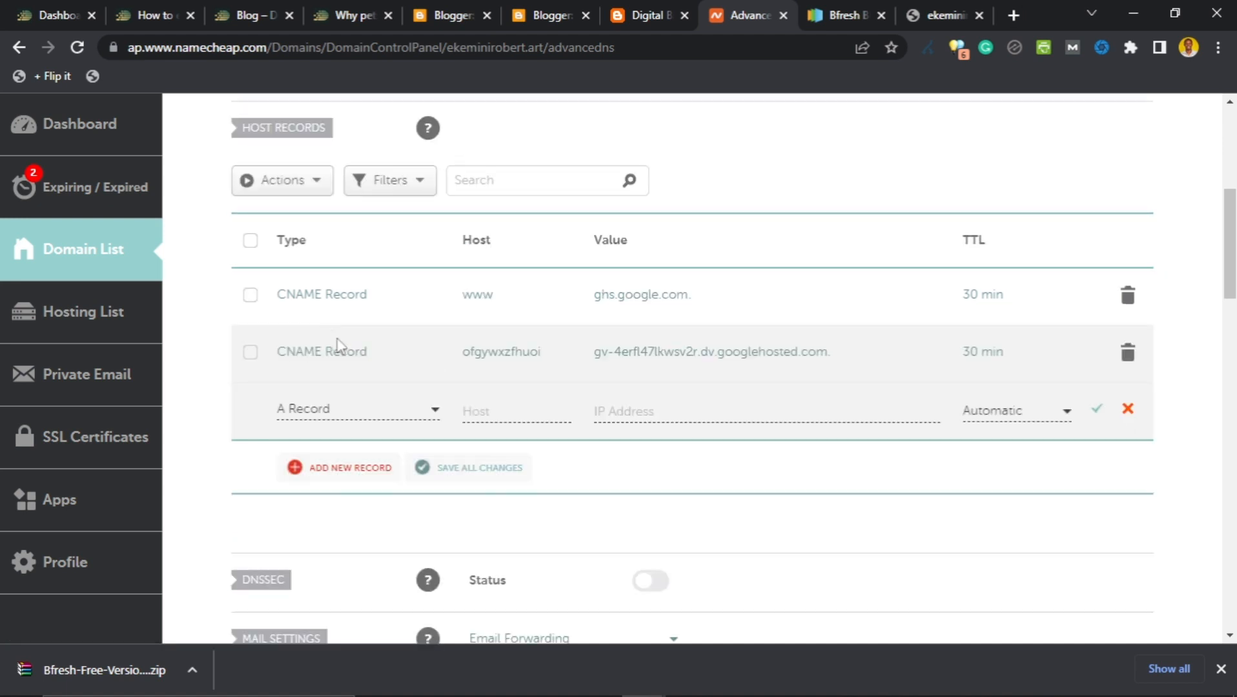
click(333, 409)
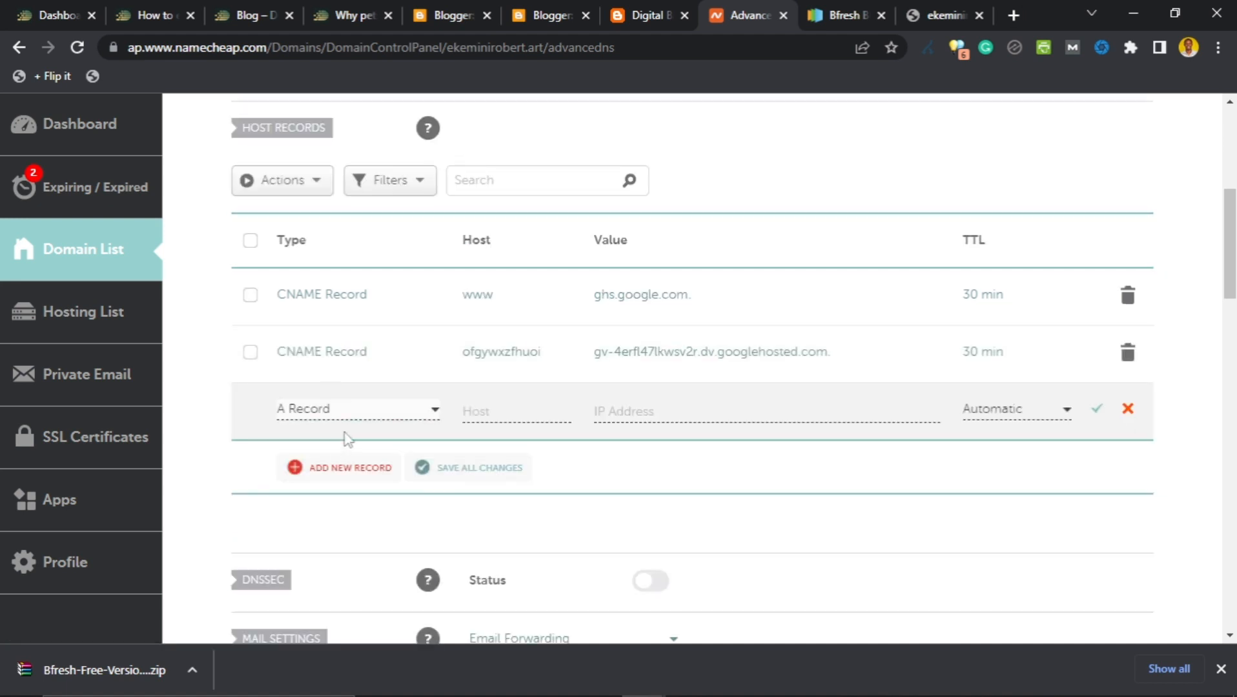
click(349, 467)
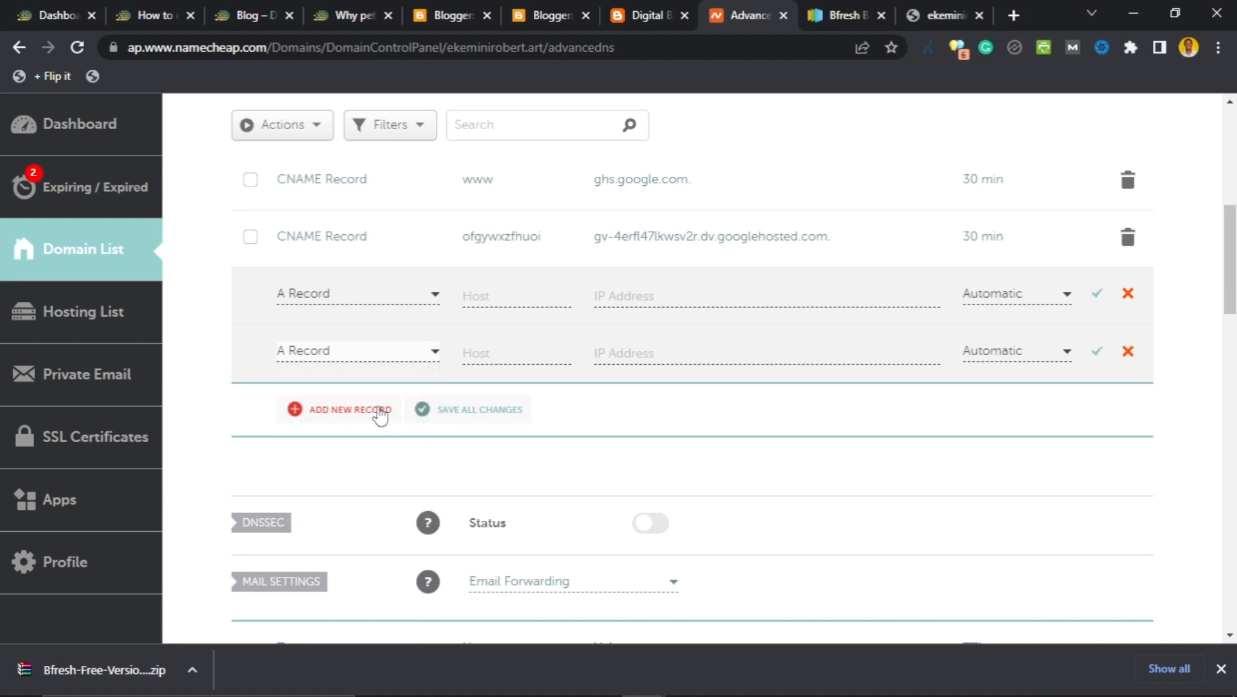
click(371, 410)
click(337, 445)
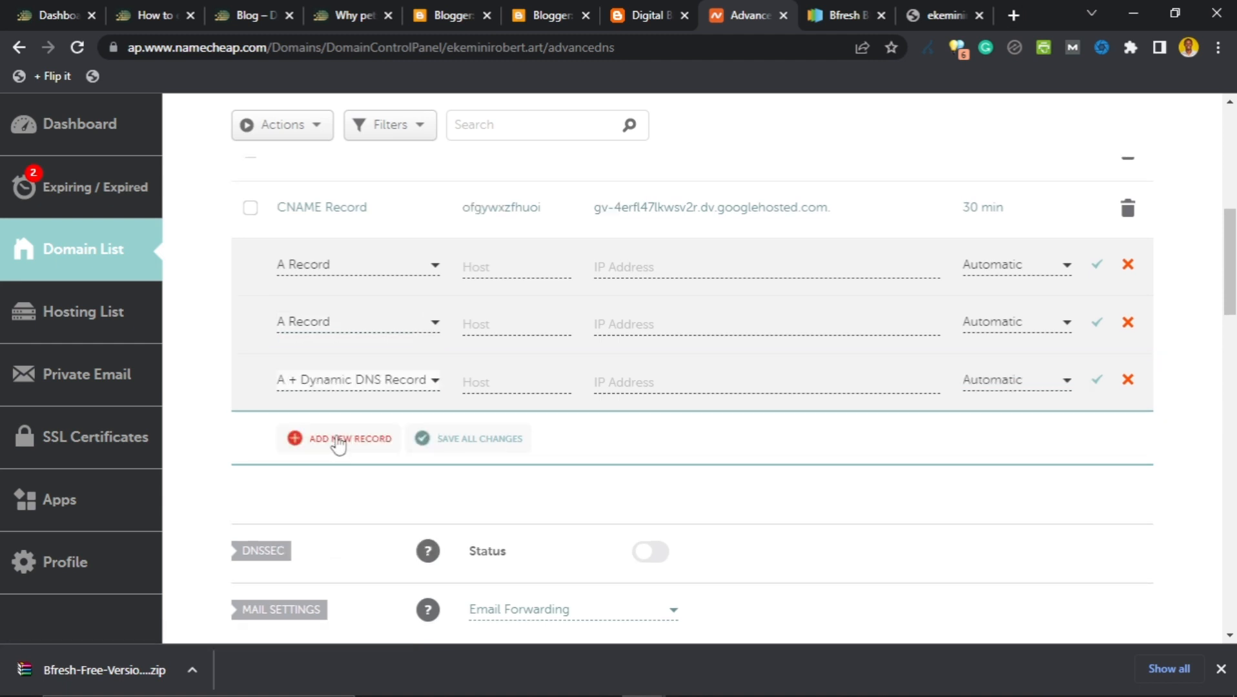
click(373, 387)
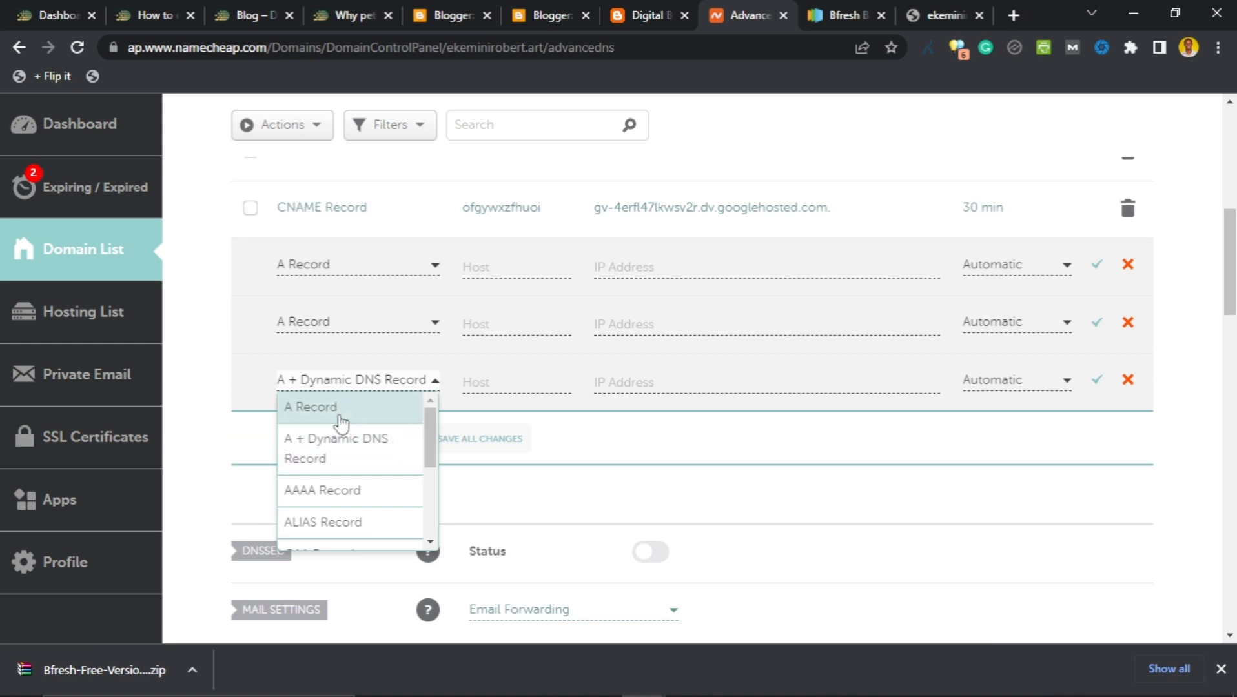
click(337, 412)
click(336, 455)
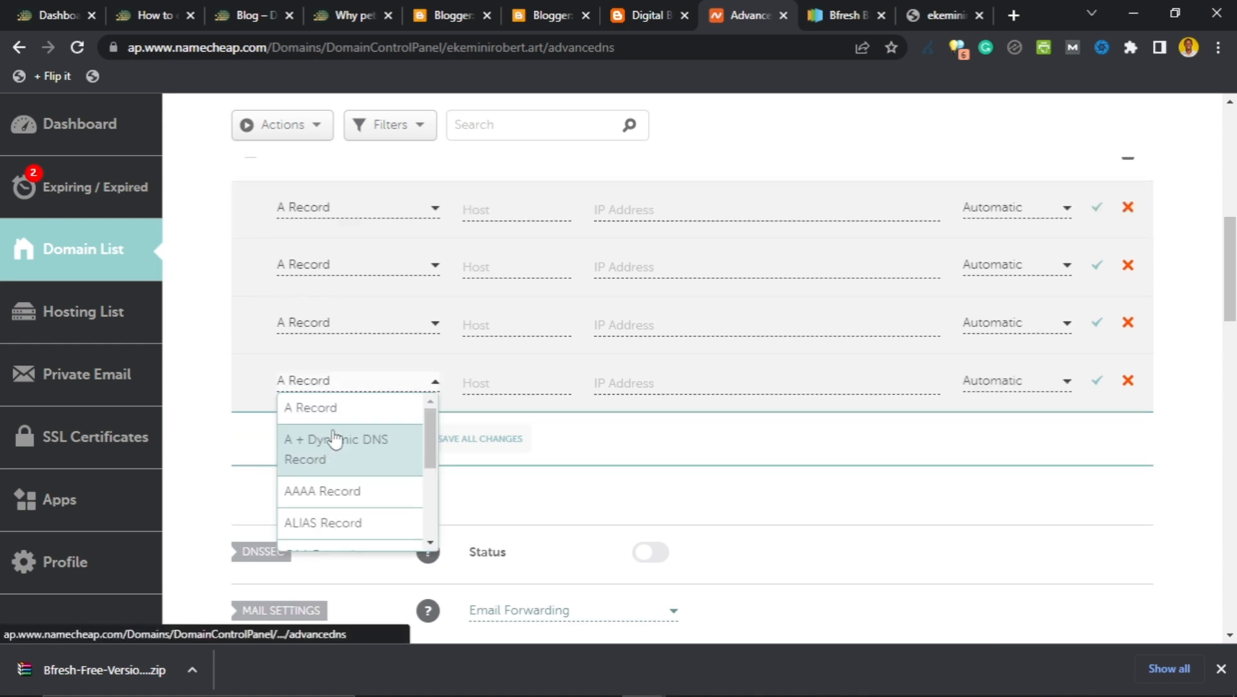
click(235, 436)
scroll(620, 404, up, 2)
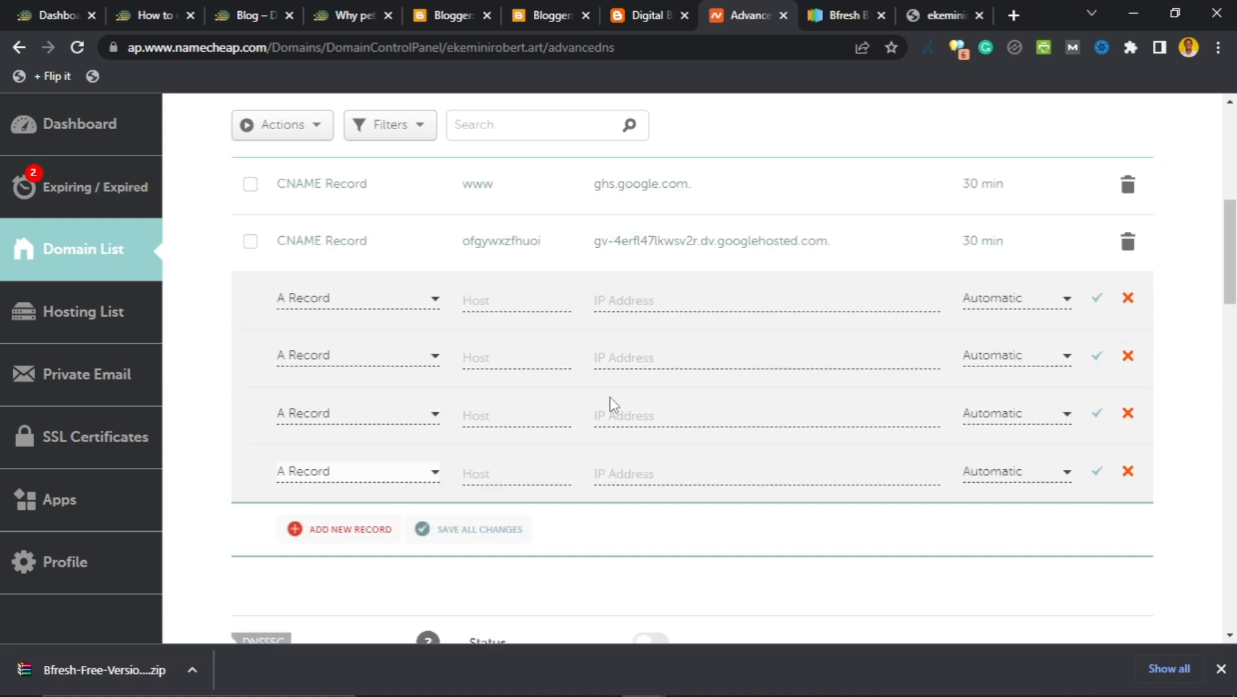
Enter @ as the Host of all four new A records.
click(520, 303)
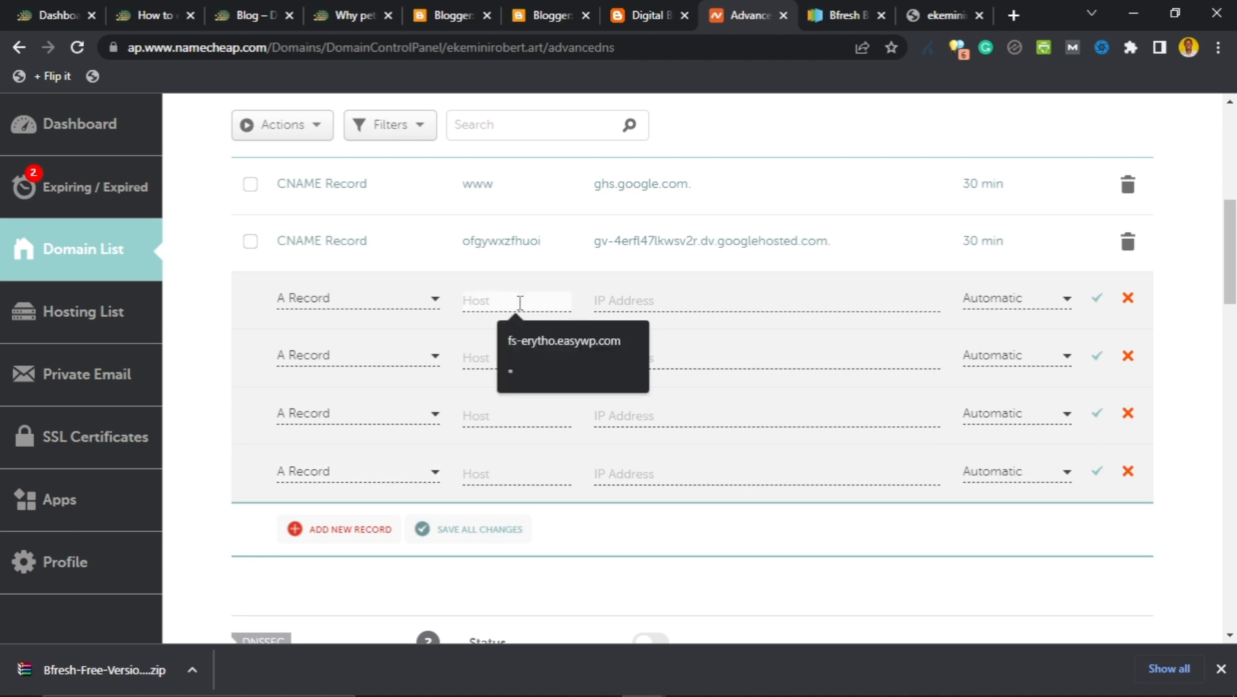
text(@)
click(529, 356)
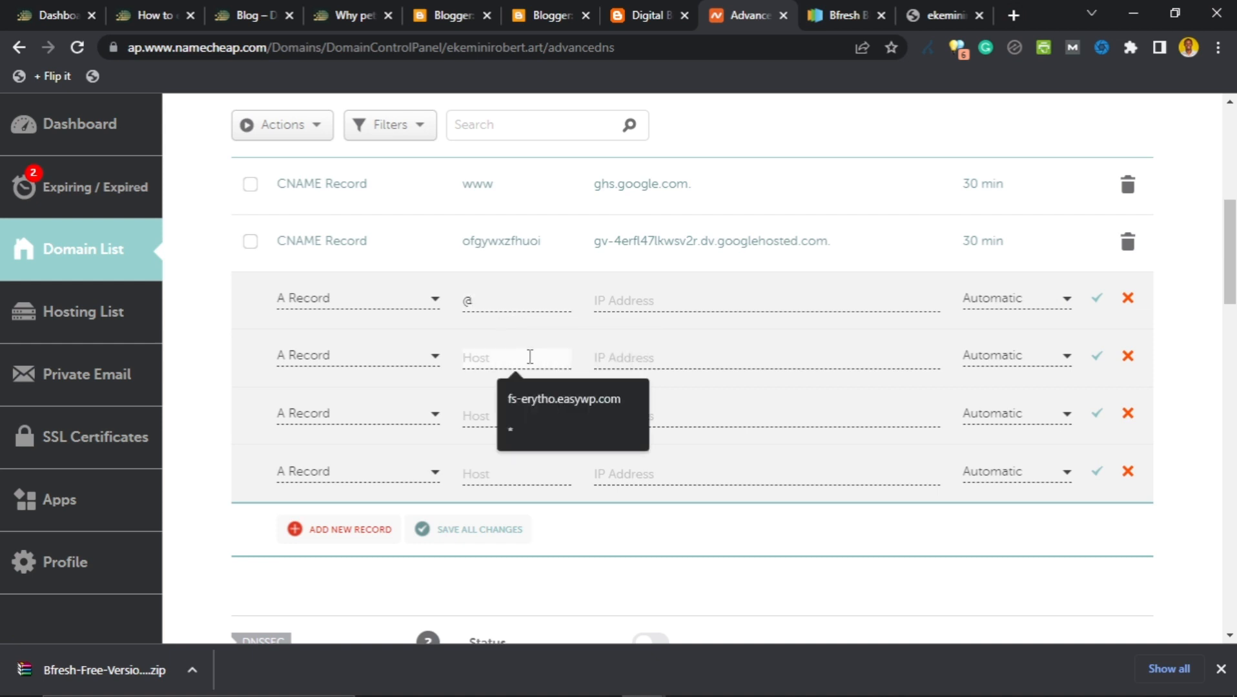
text(@)
click(487, 417)
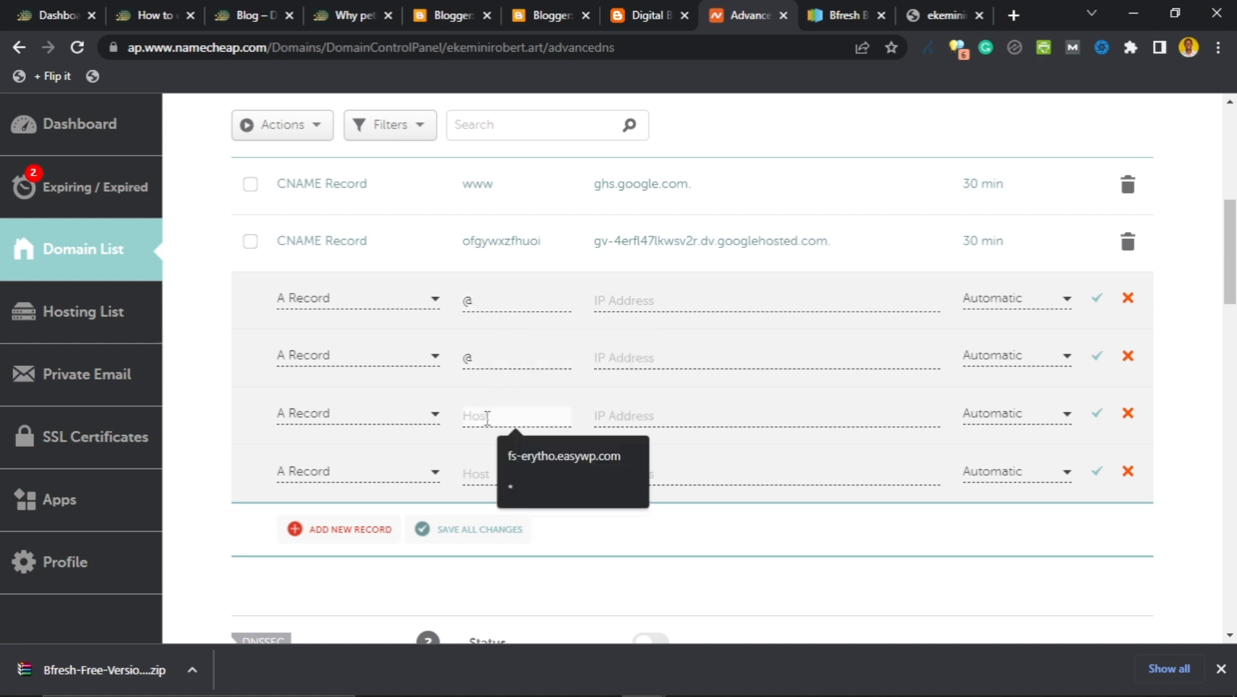
text(@)
click(481, 471)
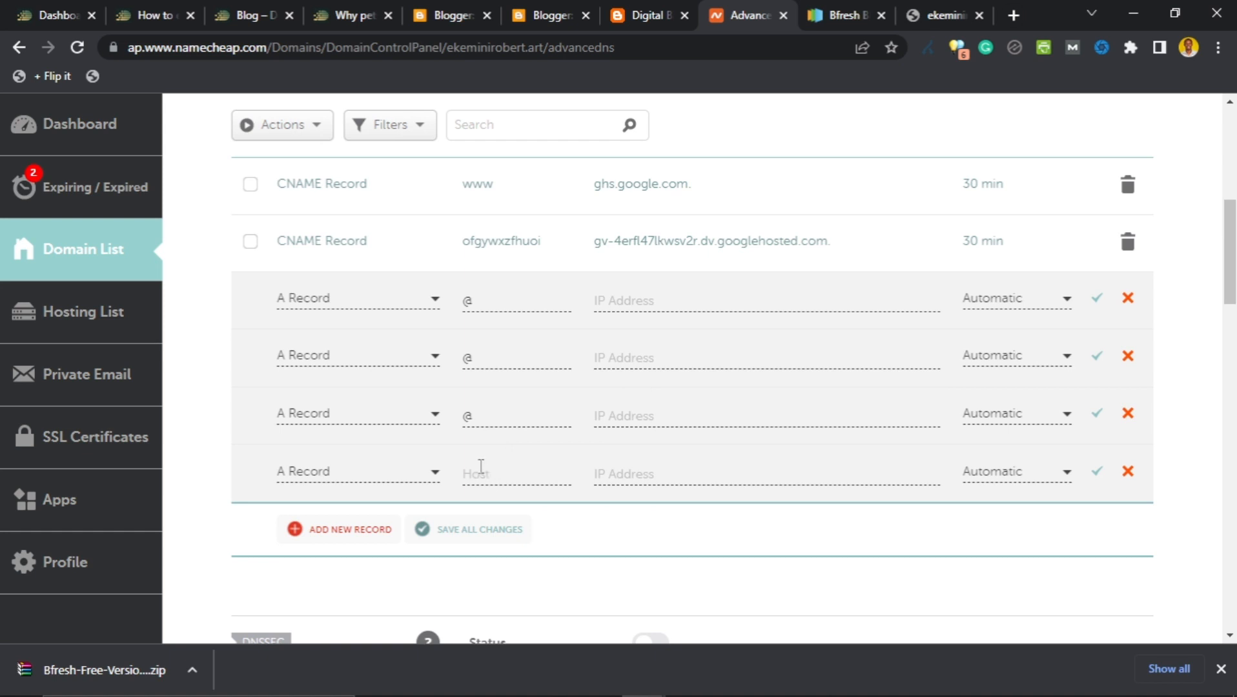
click(483, 473)
text(@)
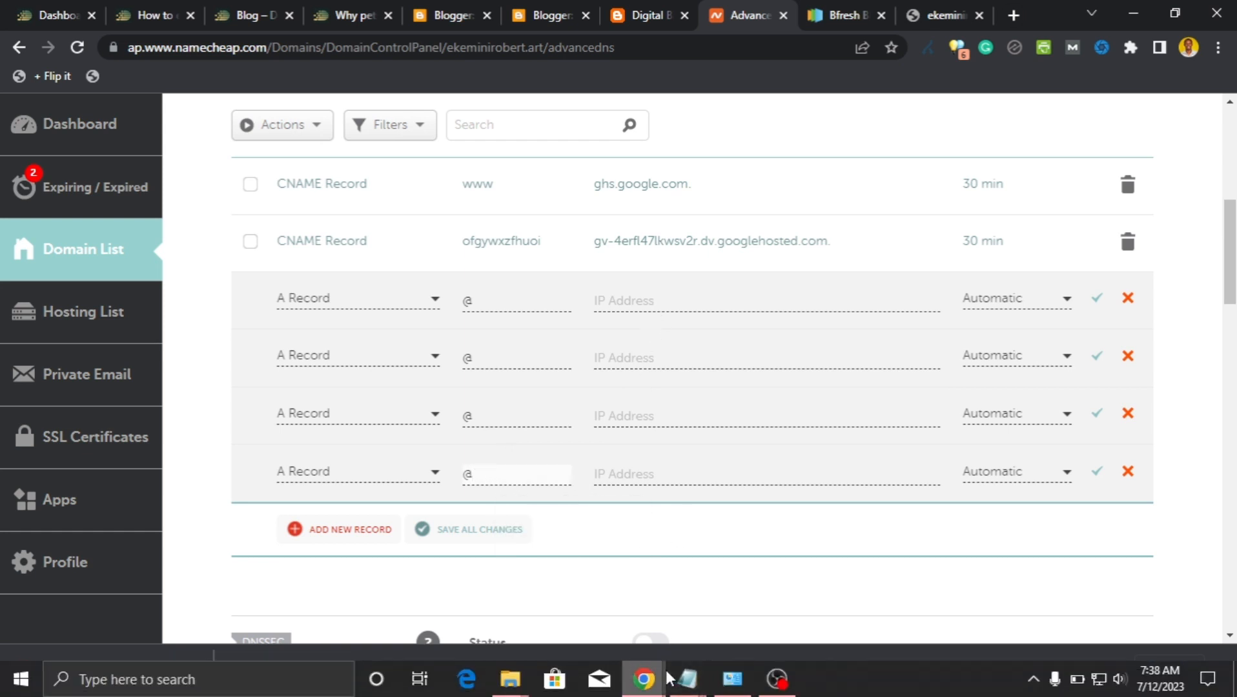
click(687, 677)
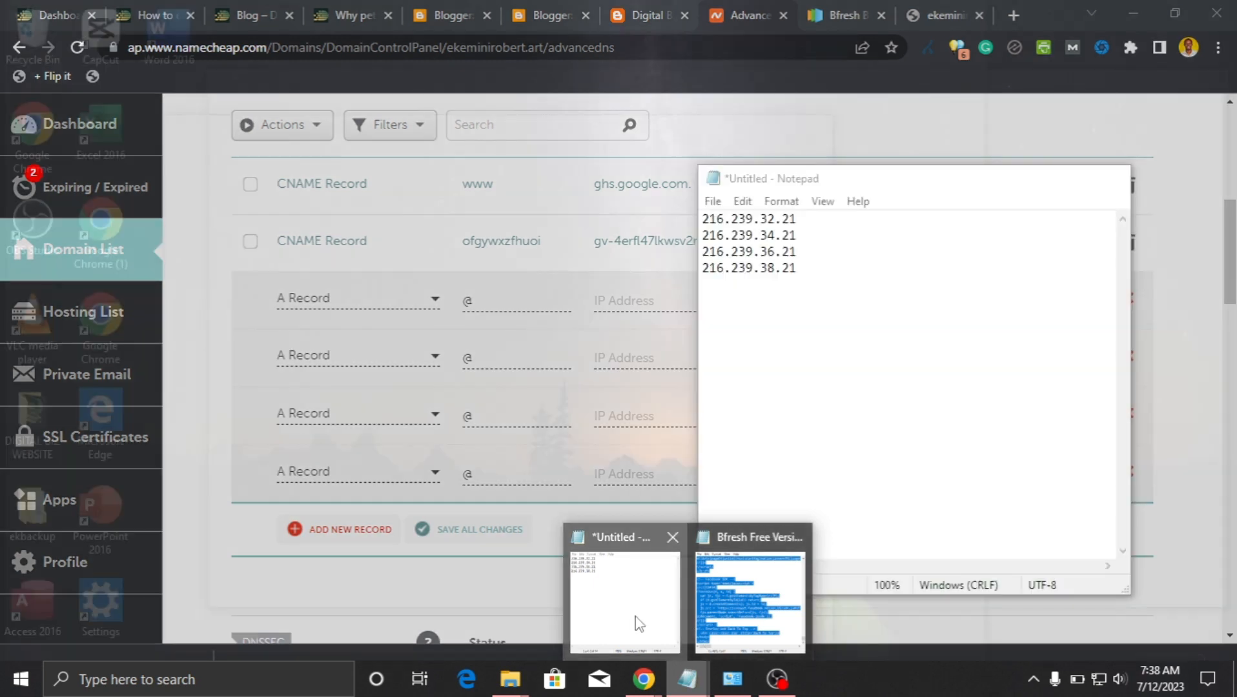
Fill the first two A records with 216.239.32.21 and 216.239.34.21 from the notes.
click(635, 623)
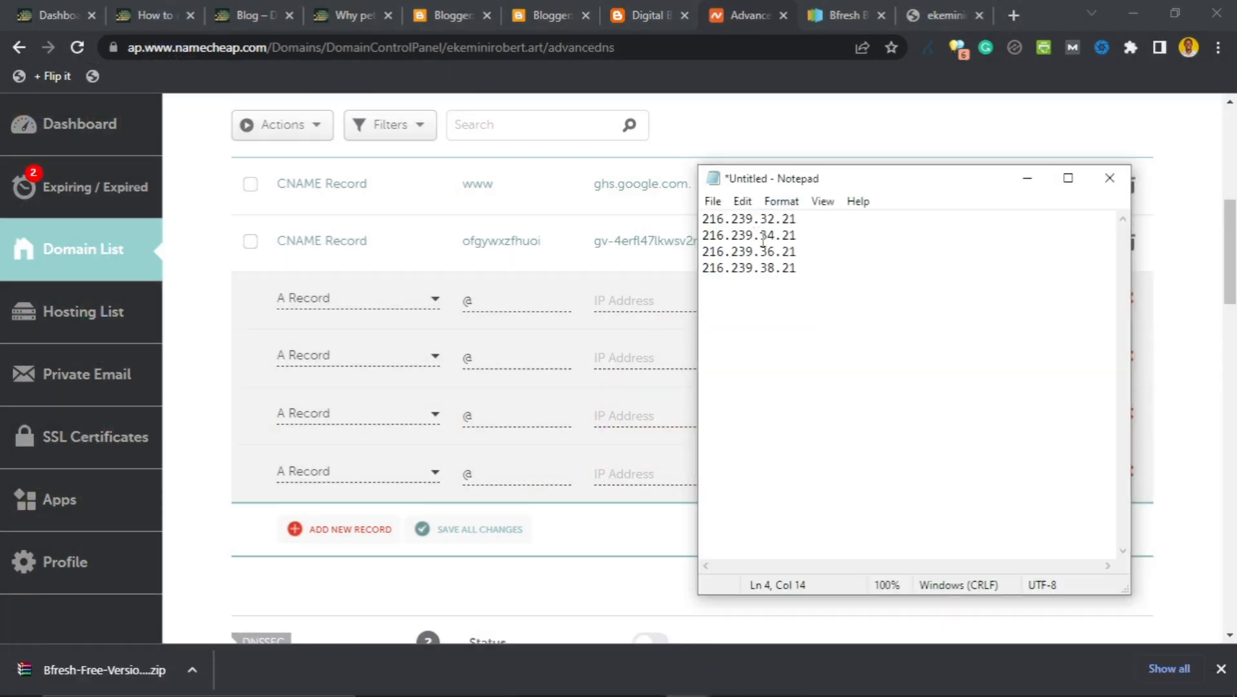
drag(816, 218, 707, 216)
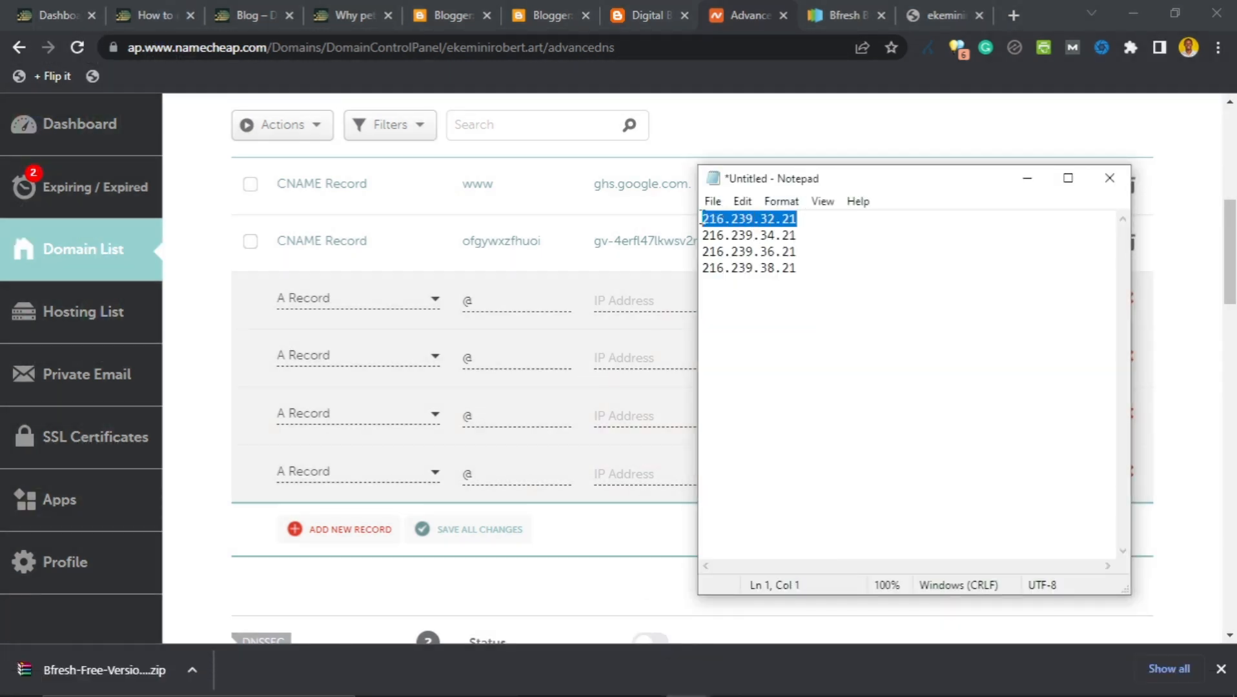
click(651, 301)
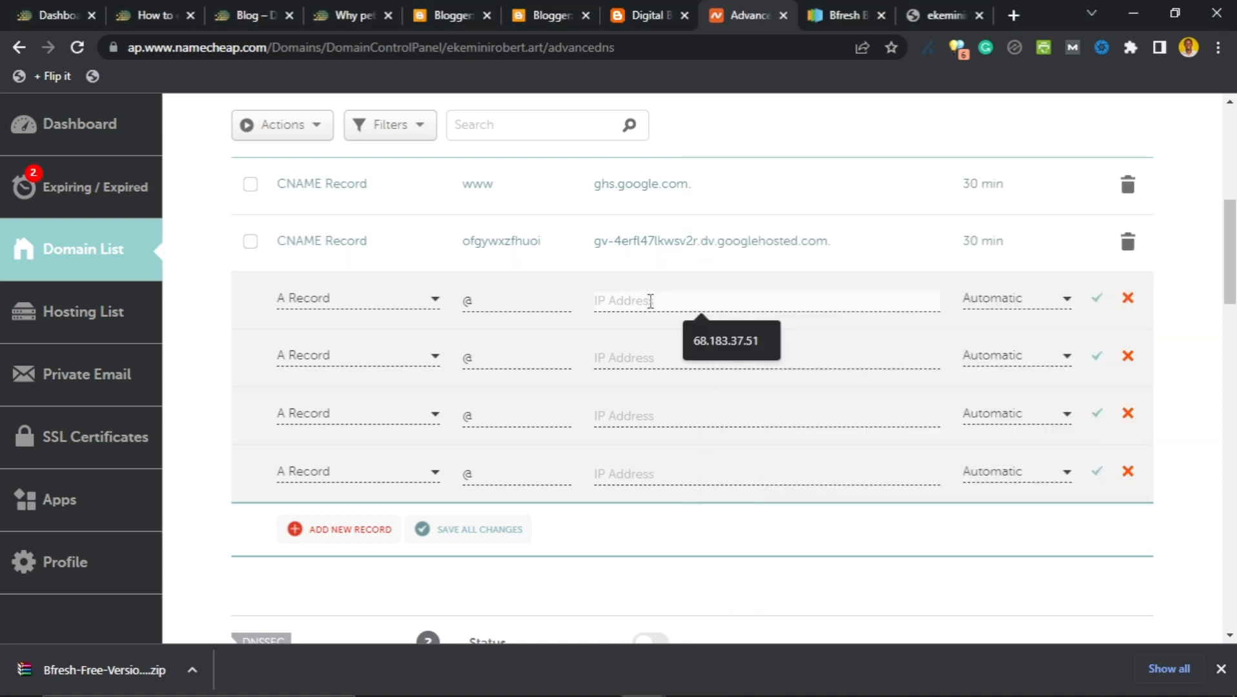
text(216.239.32.21)
click(655, 355)
text(216.239.32.21)
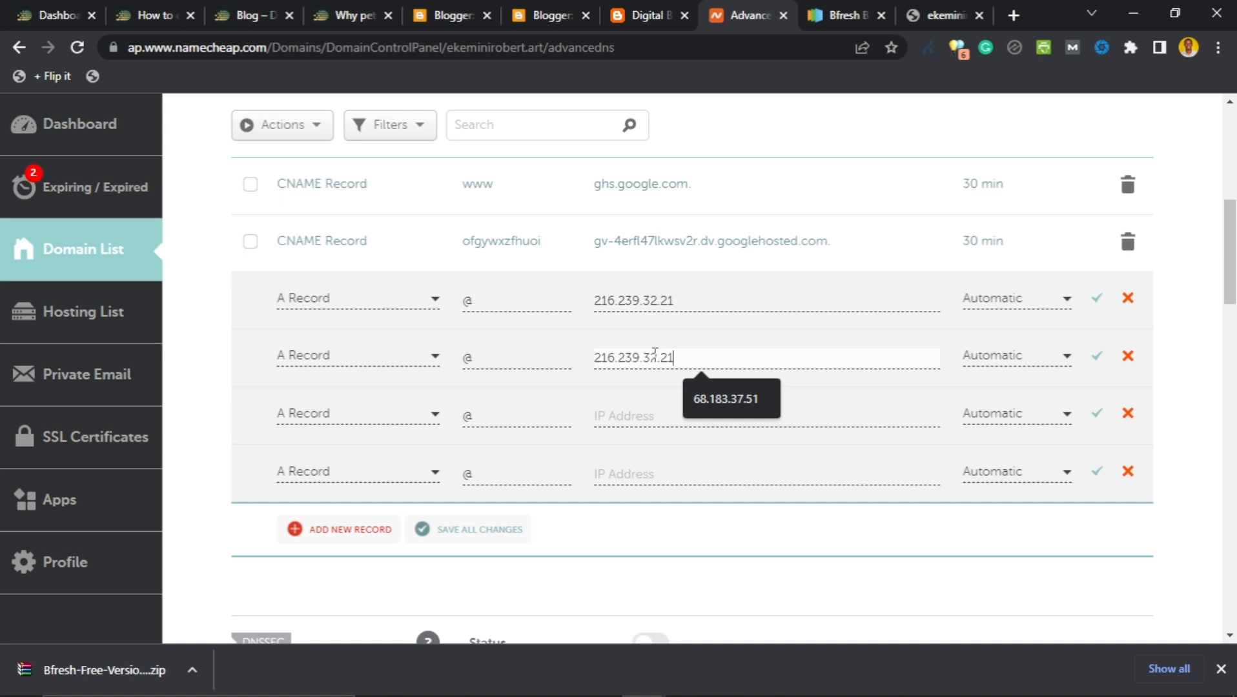
click(657, 356)
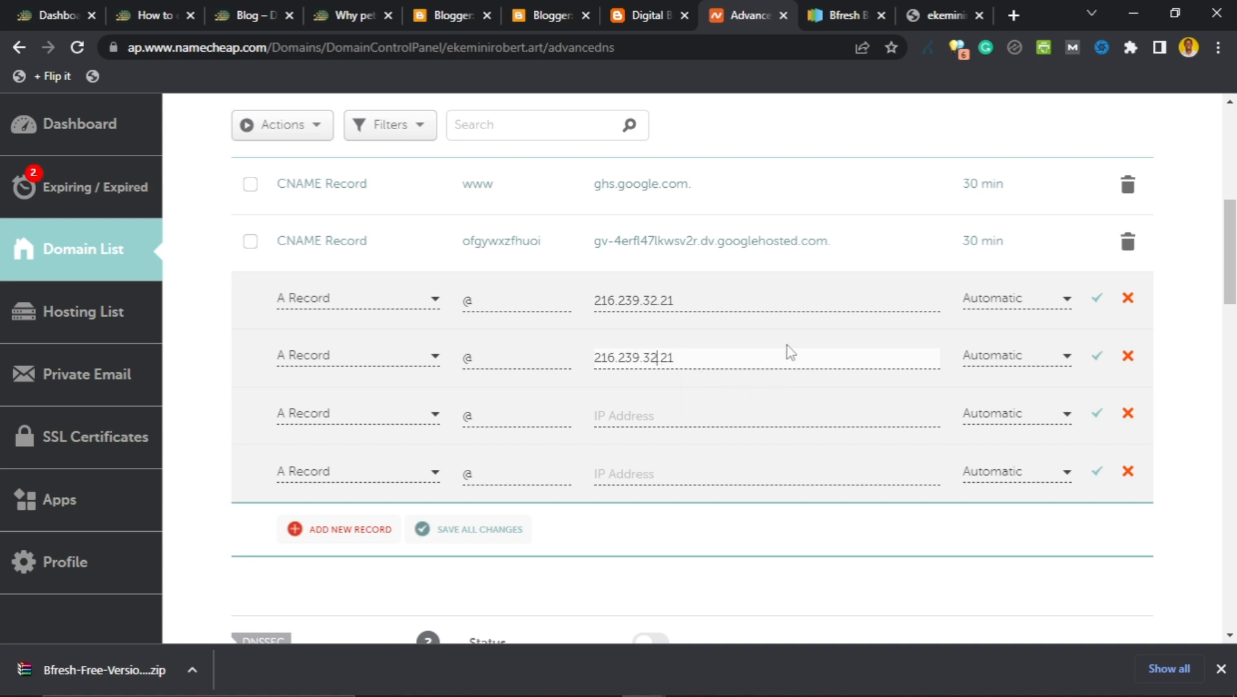
key(BackSpace)
text(4)
Fill the third and fourth A records with 216.239.36.21 and 216.239.38.21.
click(650, 413)
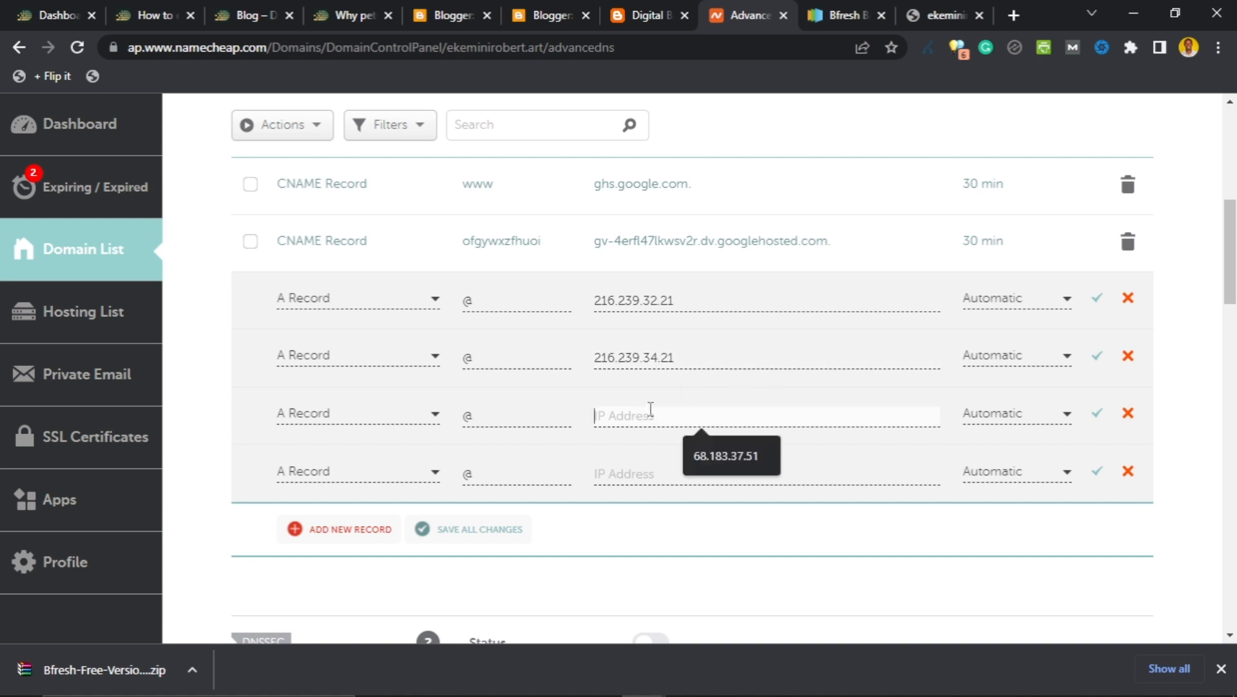
text(216.239.32.21)
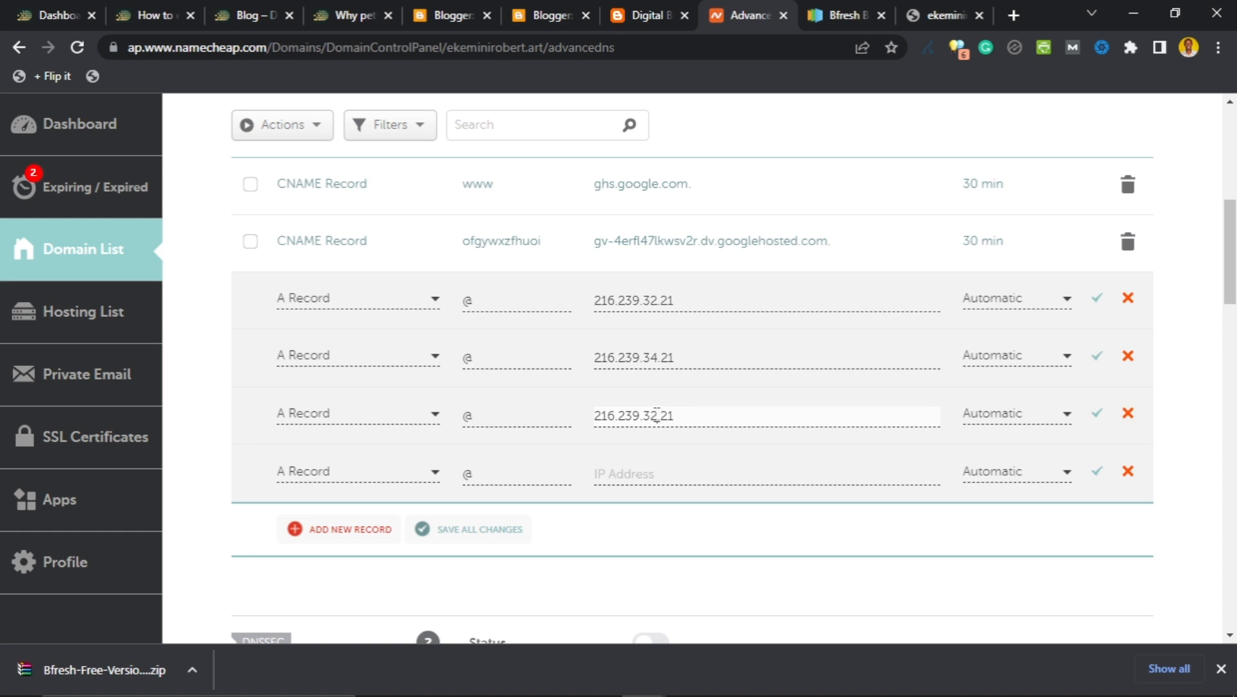
click(657, 416)
key(BackSpace)
text(6)
click(639, 478)
text(216.239.32.21)
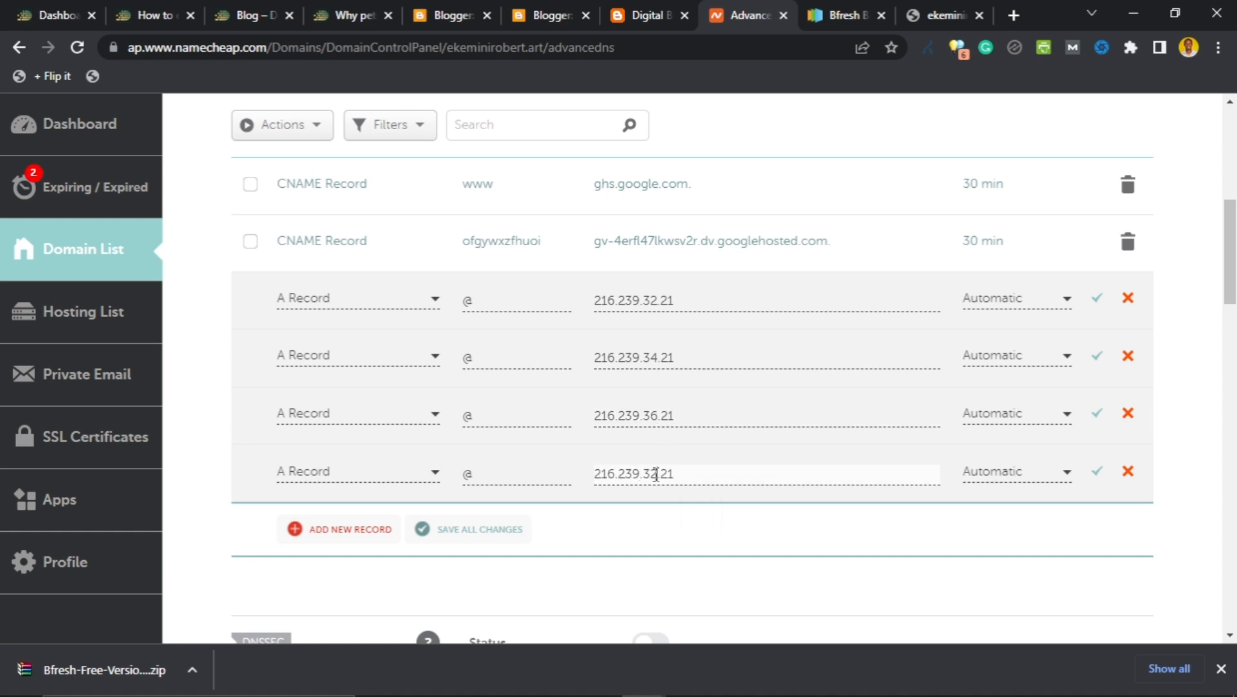
text(8)
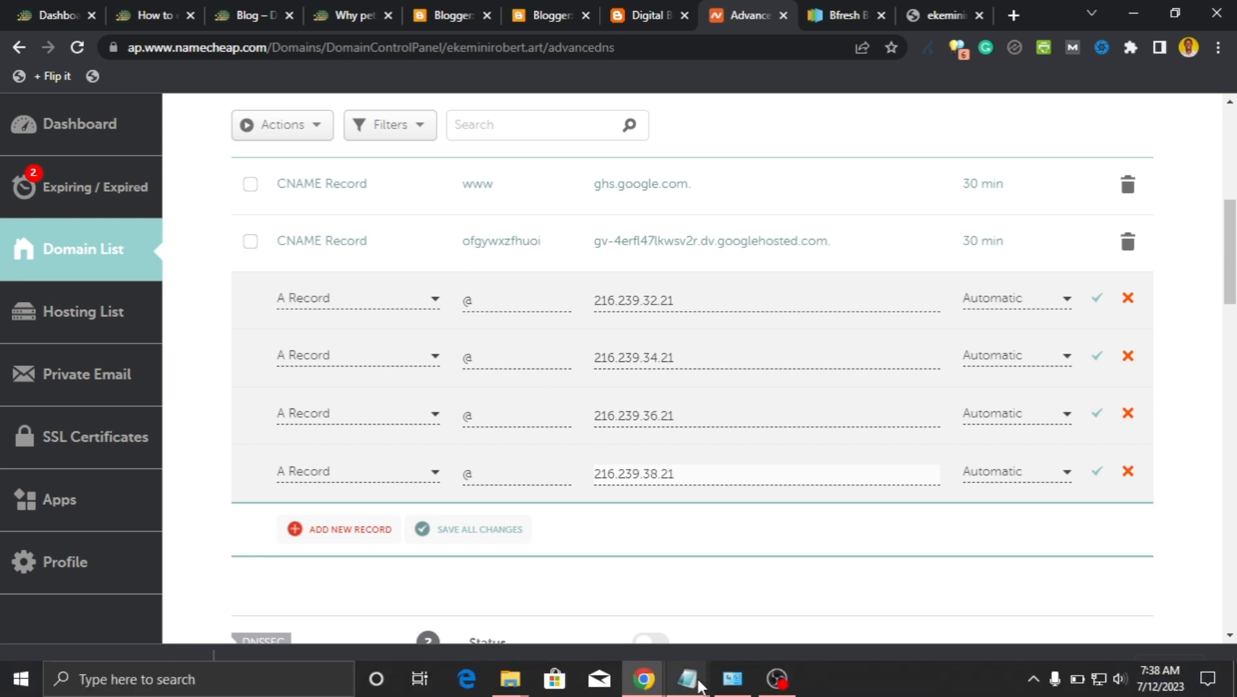
Check the four entered IP addresses against the list in the notes.
mouse_move(686, 689)
click(676, 538)
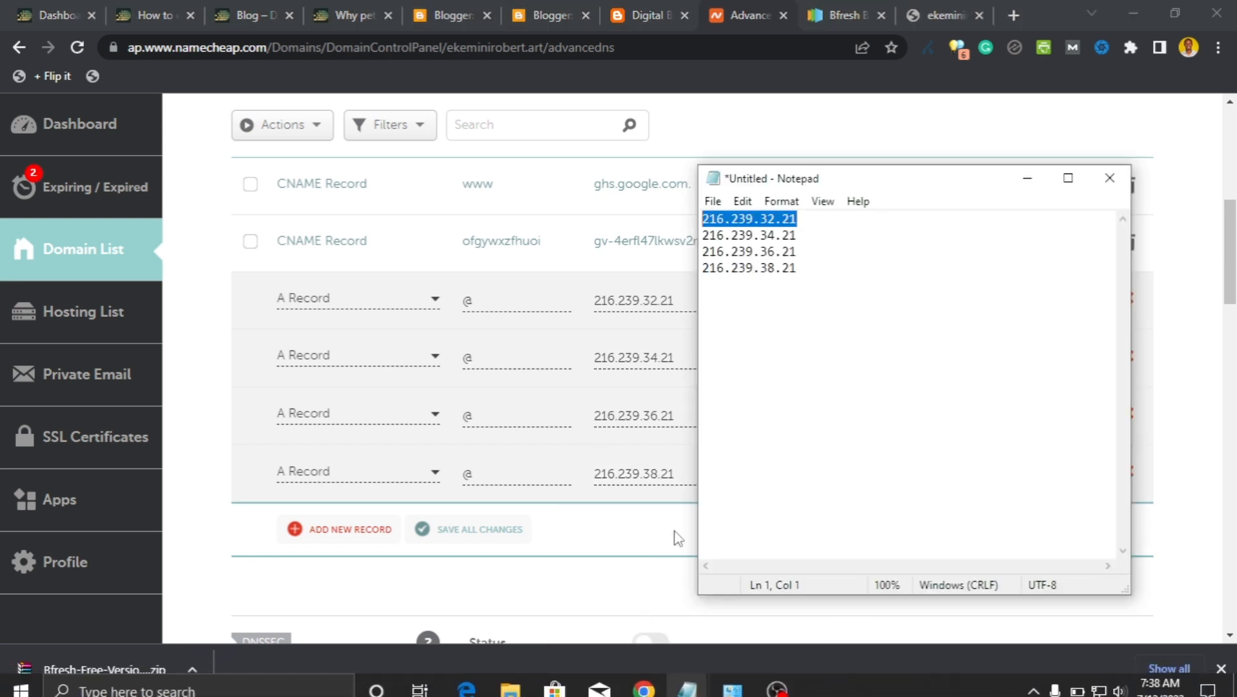
click(776, 222)
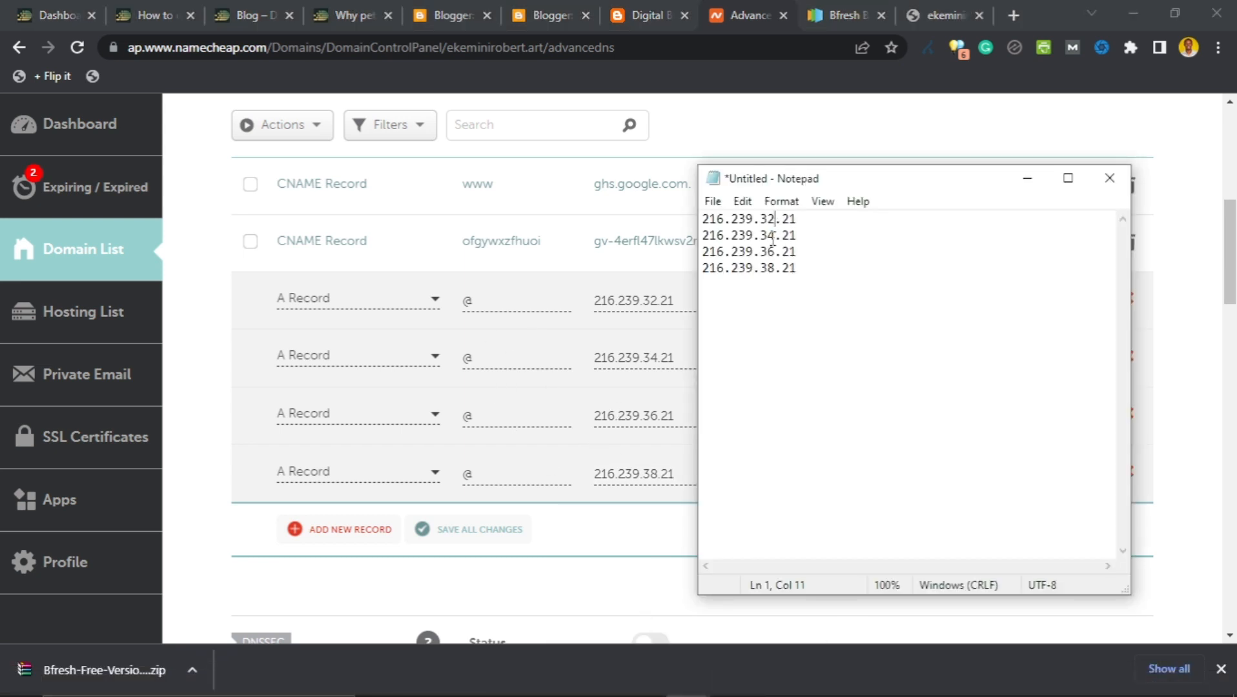
click(774, 288)
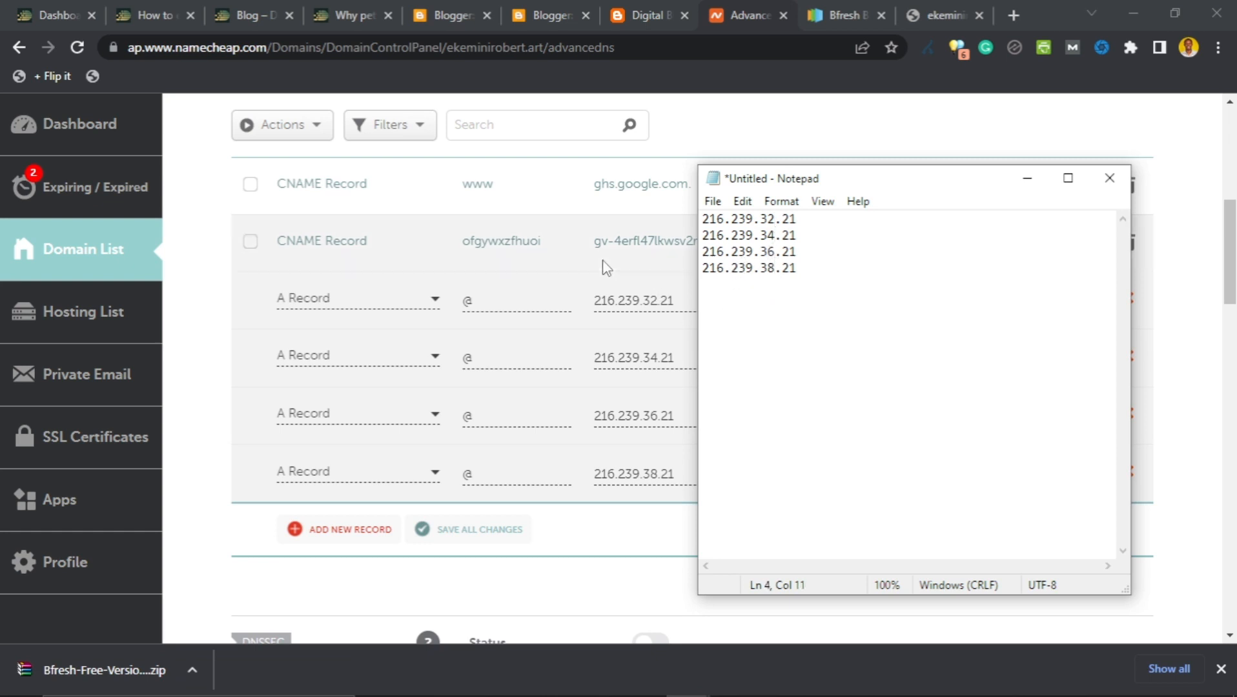
click(608, 590)
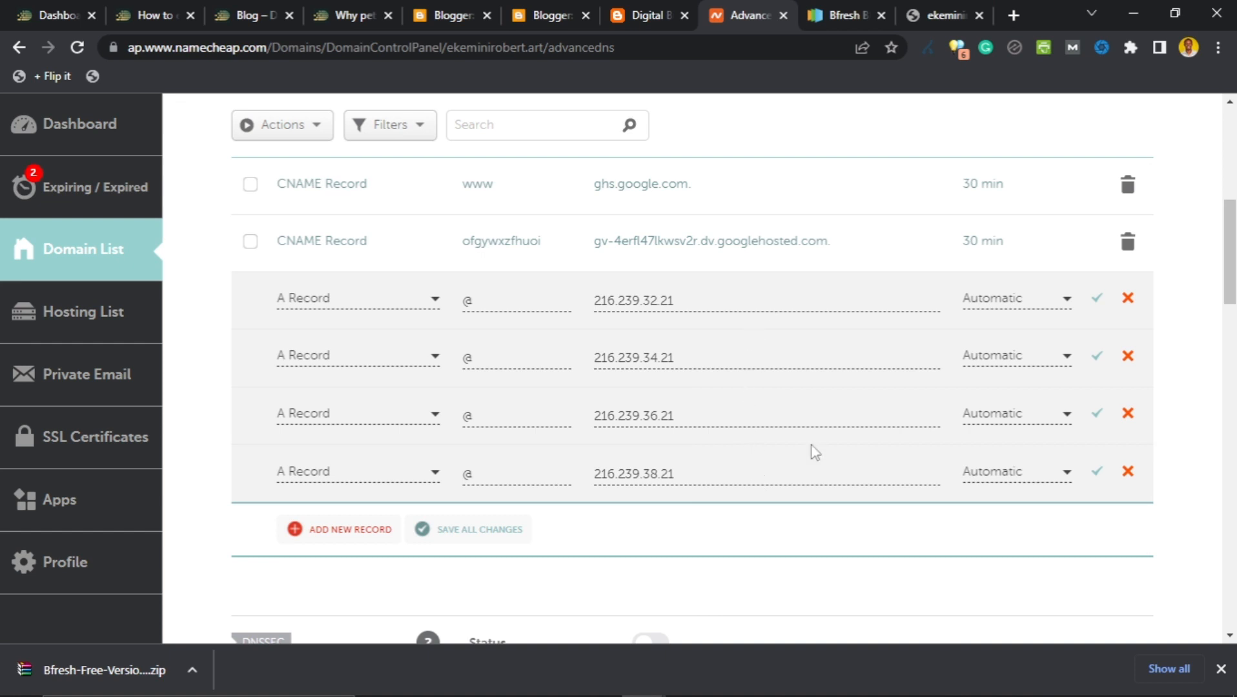
click(1012, 15)
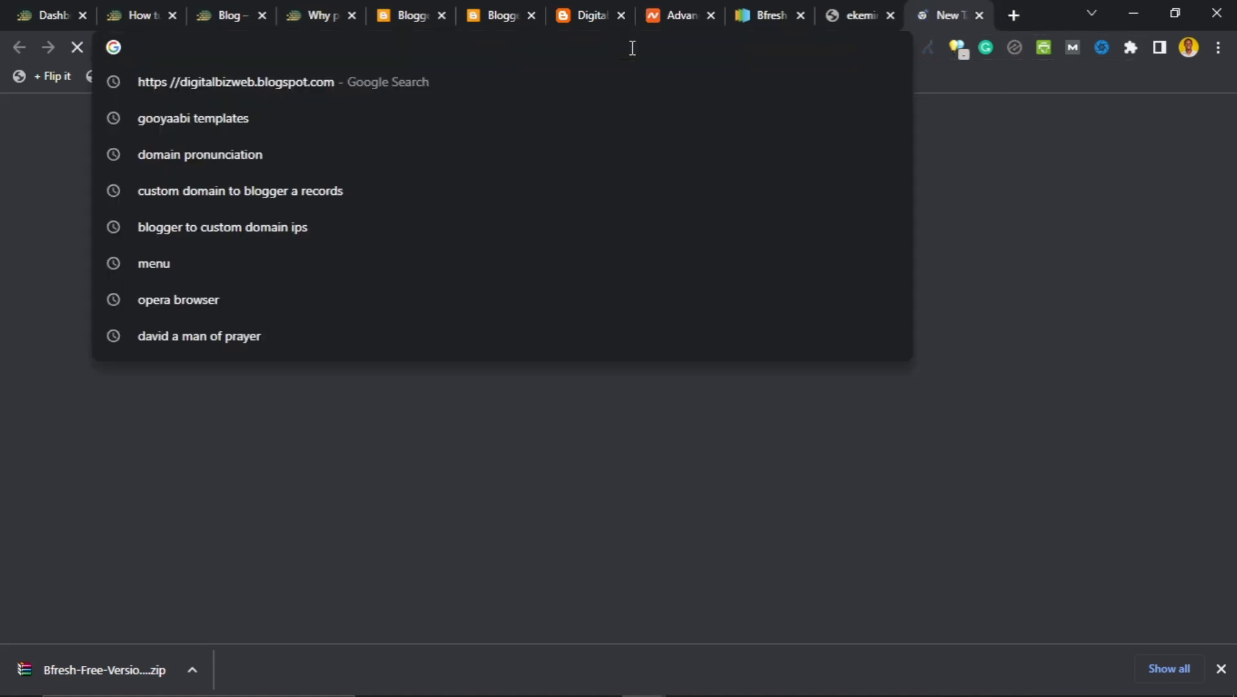
Run an intoDNS report for the ekeminirobert.art domain.
text(into)
key(Return)
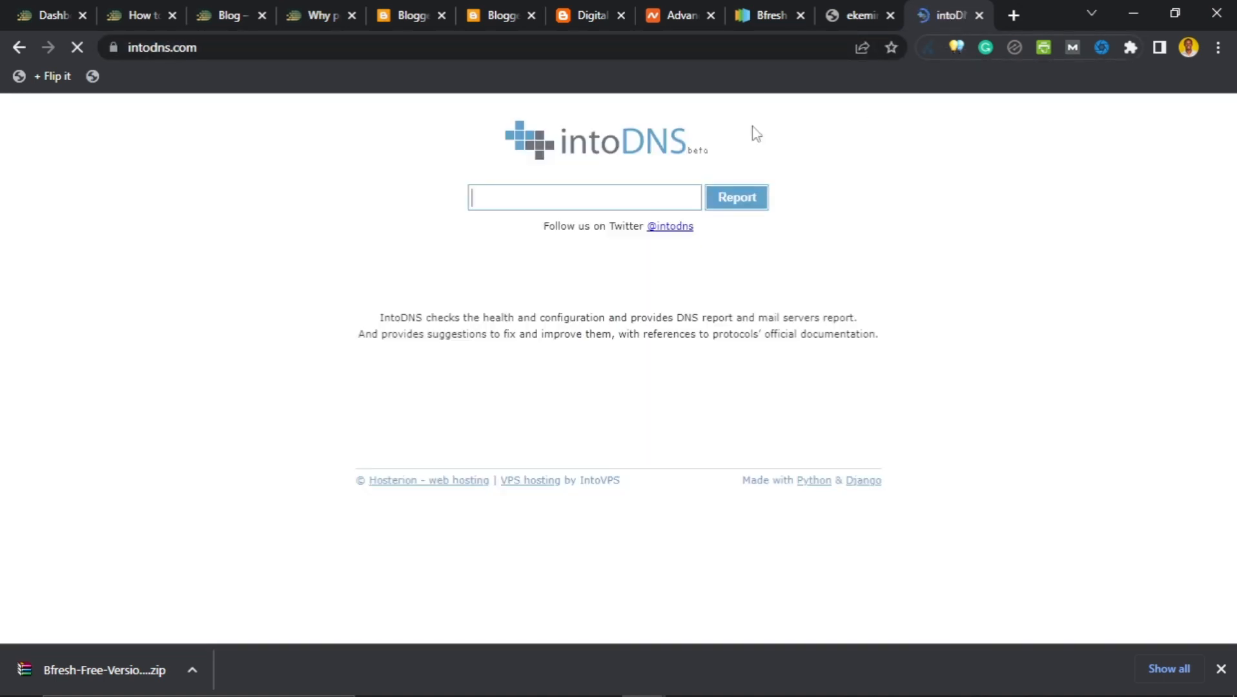
click(619, 196)
text(ekem)
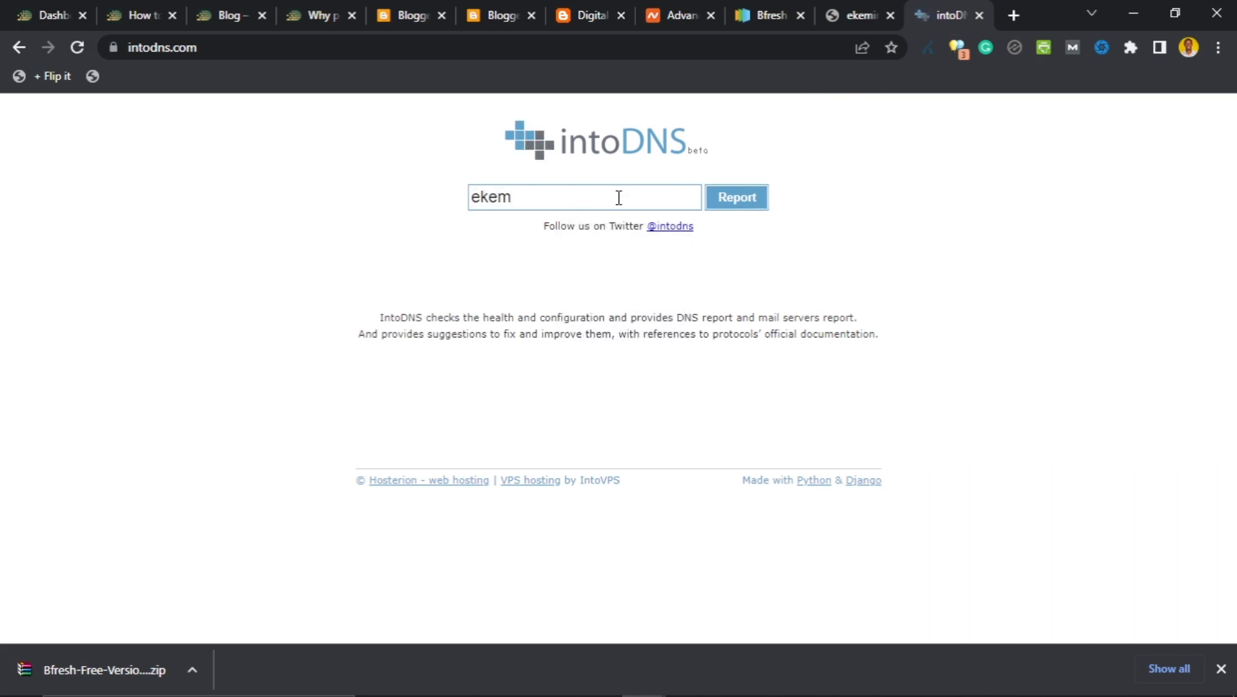
text(inirobert.art)
key(Return)
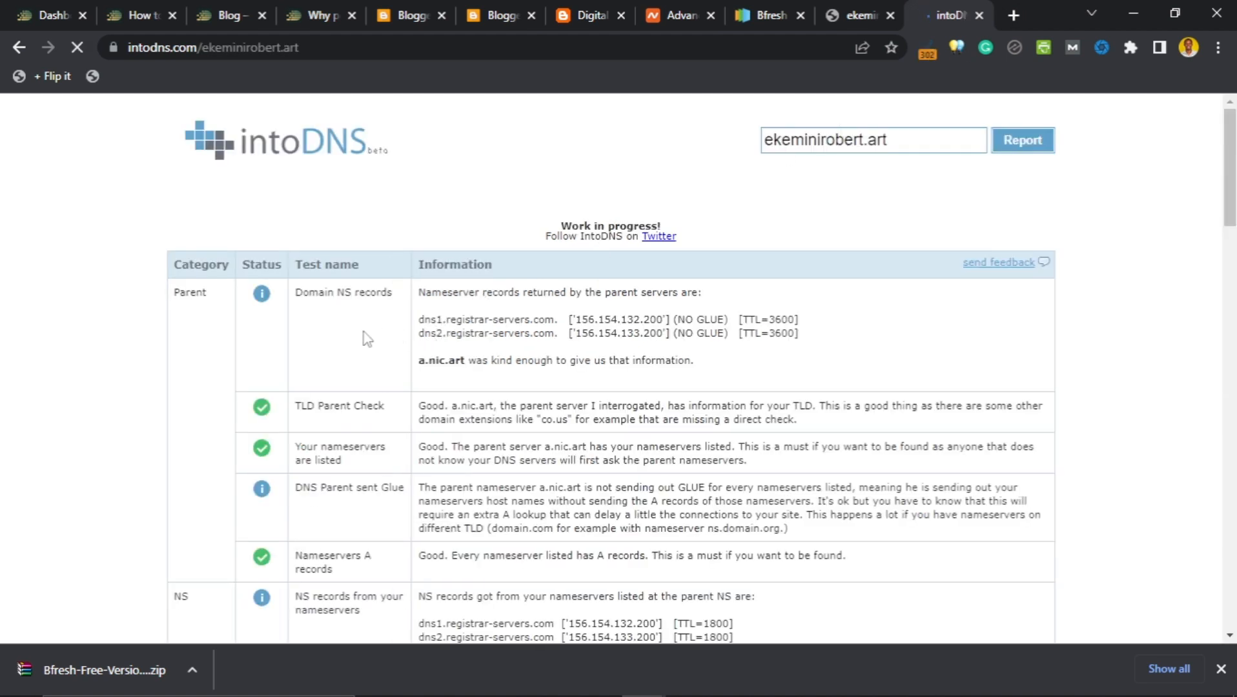
scroll(143, 334, down, 12)
scroll(131, 363, down, 10)
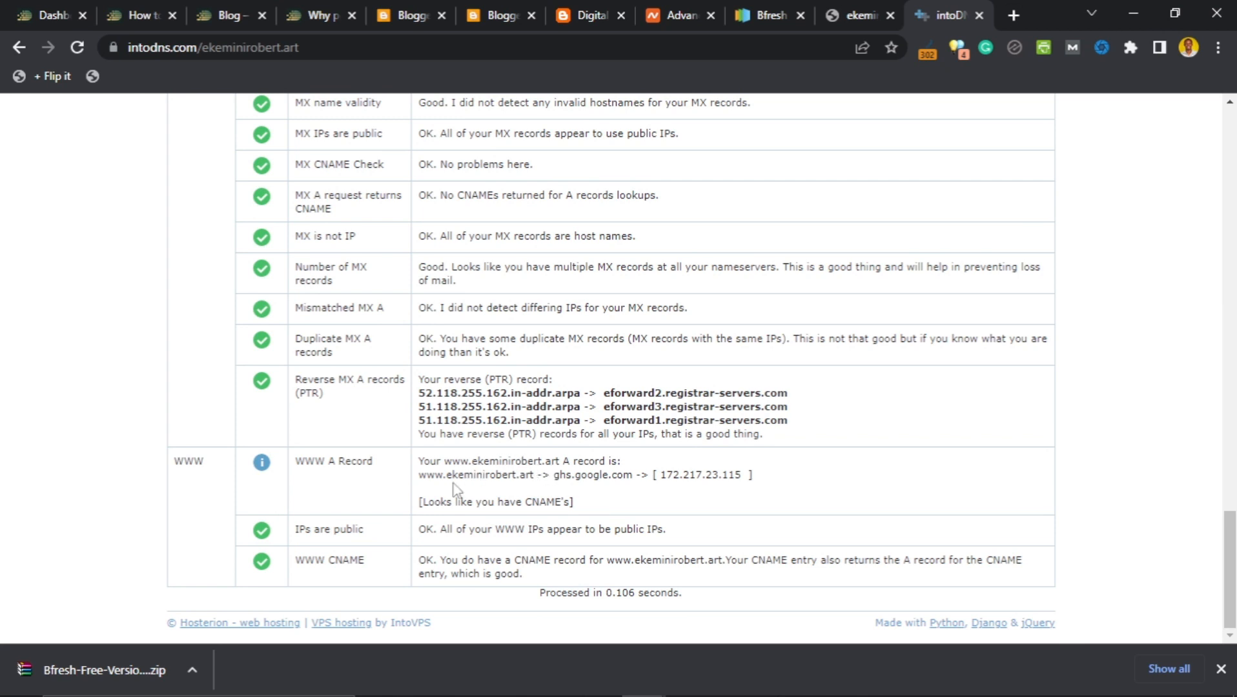
drag(426, 477, 547, 496)
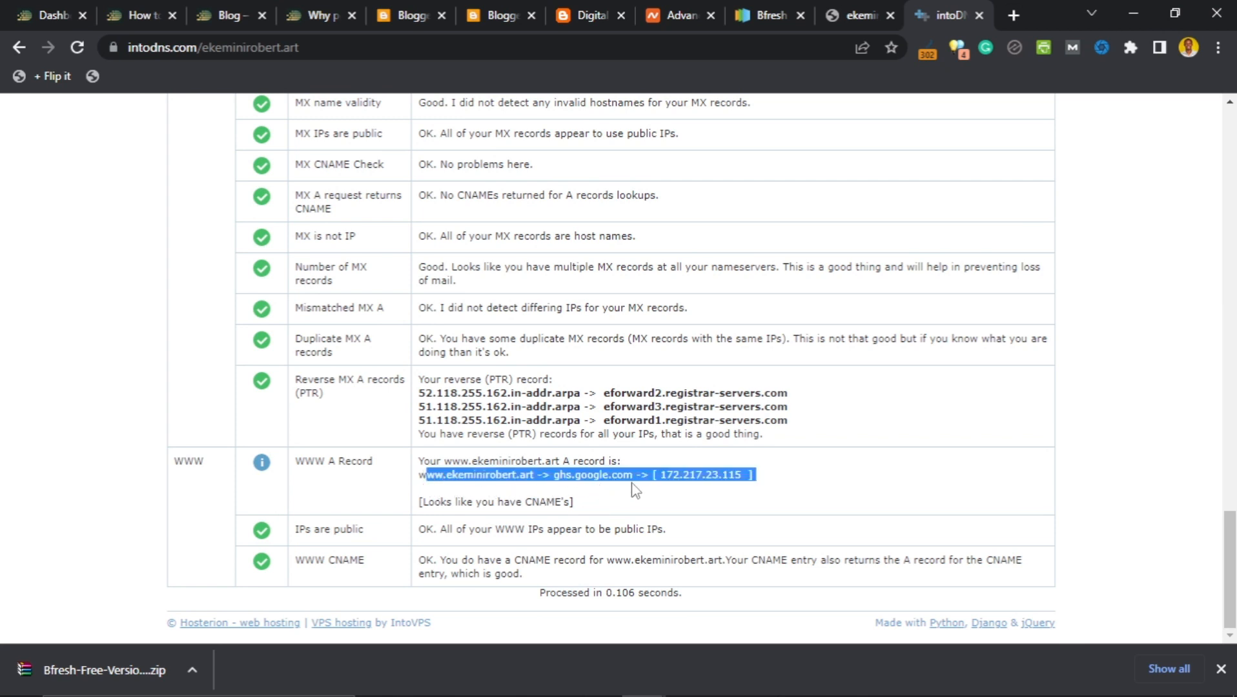
click(649, 470)
drag(645, 476, 420, 480)
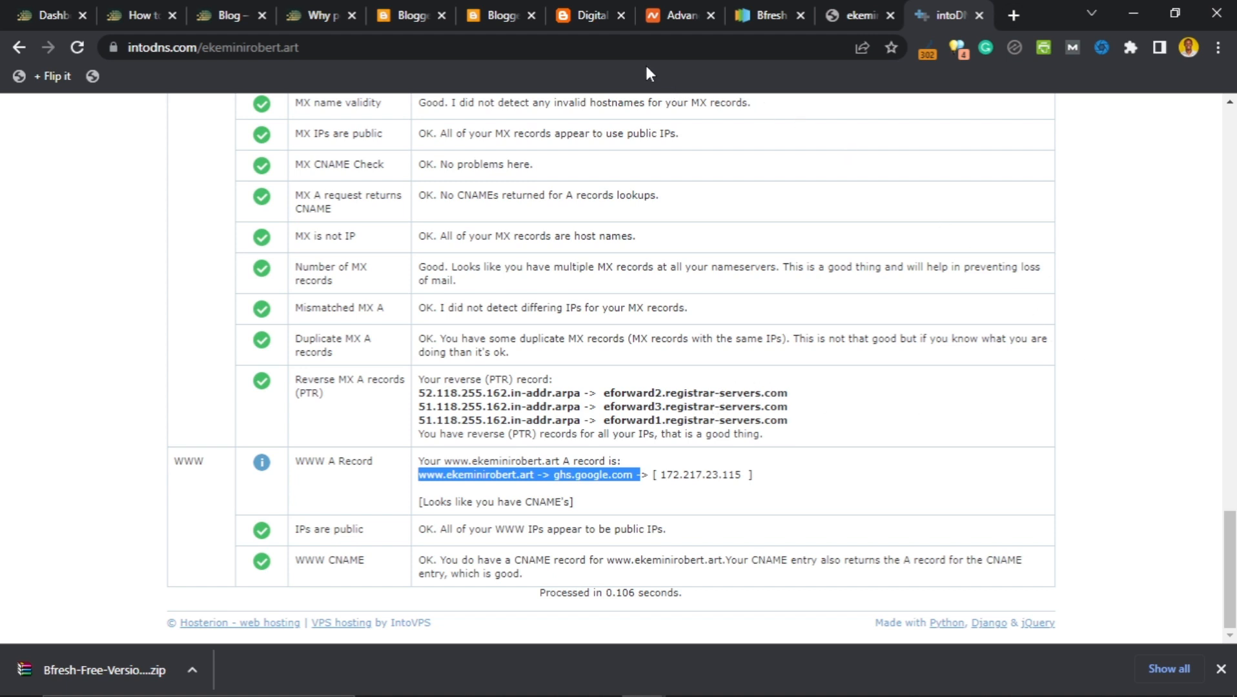
Go back through the blog tab to Namecheap's Advanced DNS records for ekeminirobert.art.
click(587, 22)
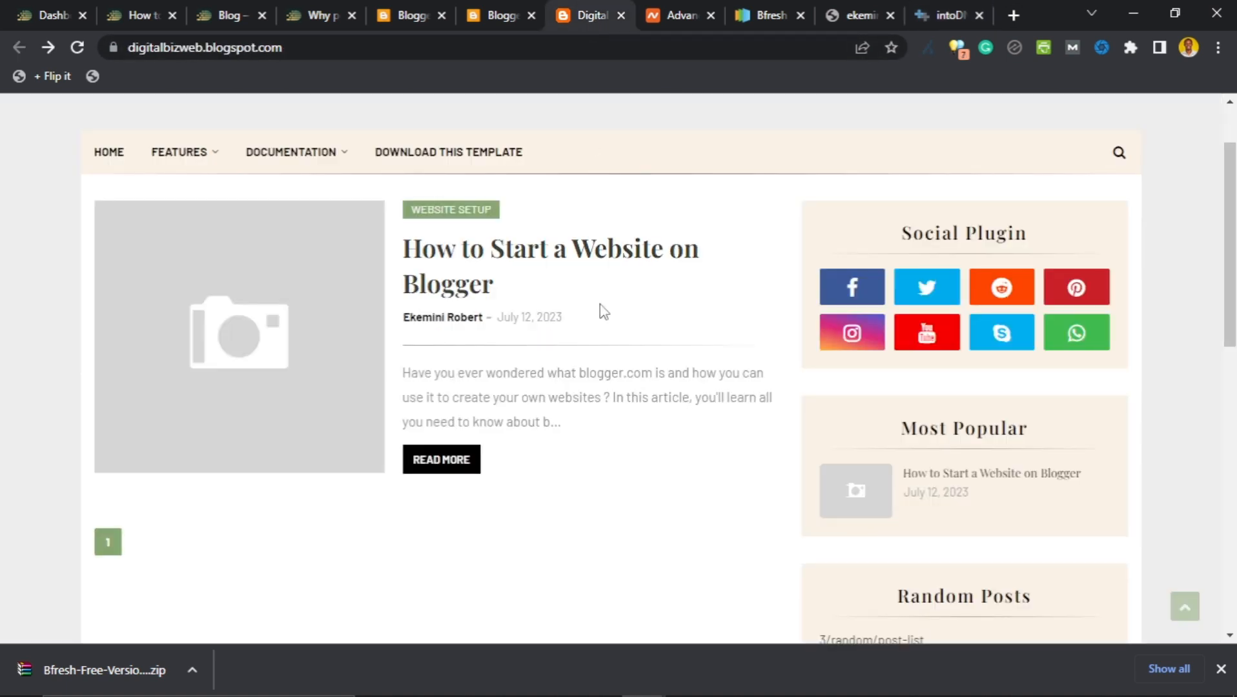
click(679, 18)
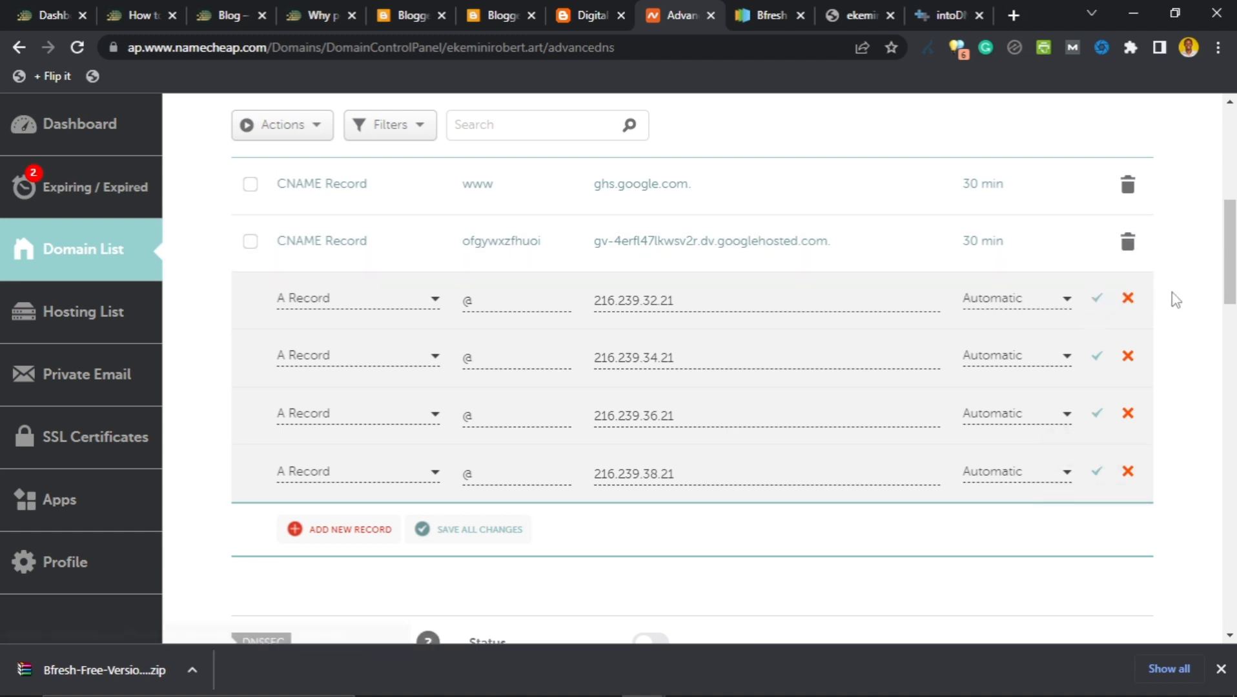
Save the four @ A records (216.239.32/34/36/38.21) and review the host record list.
scroll(1174, 297, down, 5)
scroll(1175, 303, up, 7)
scroll(1098, 368, down, 2)
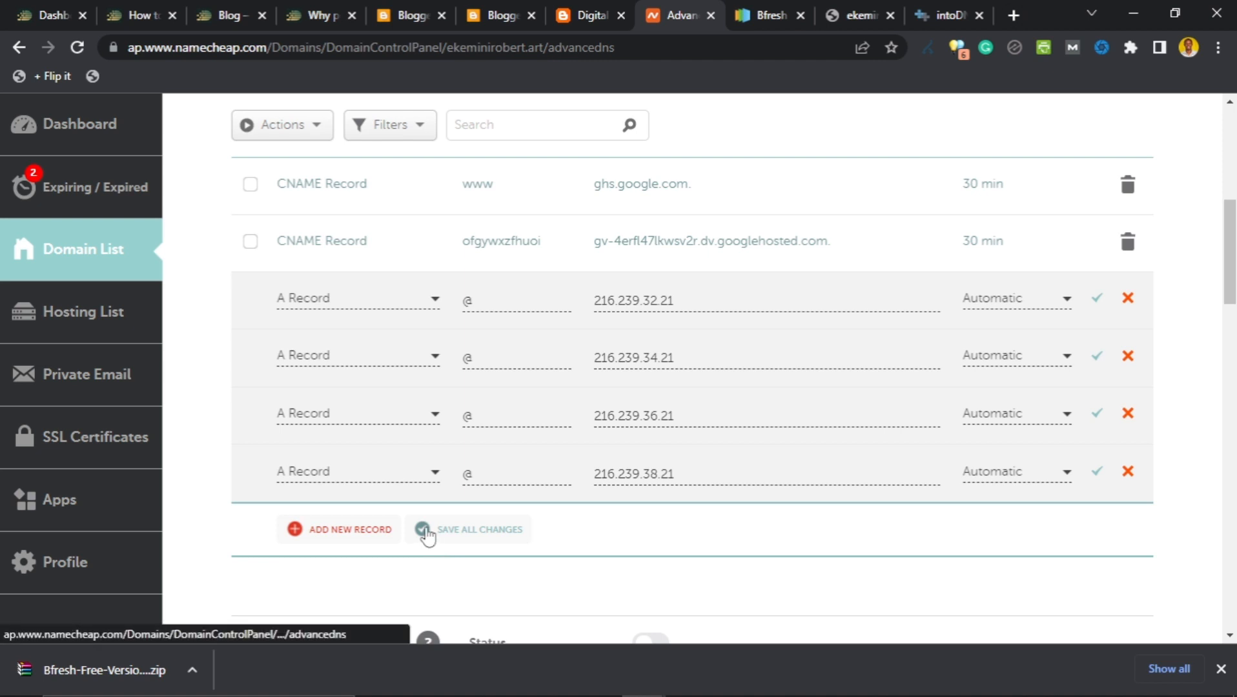
click(464, 540)
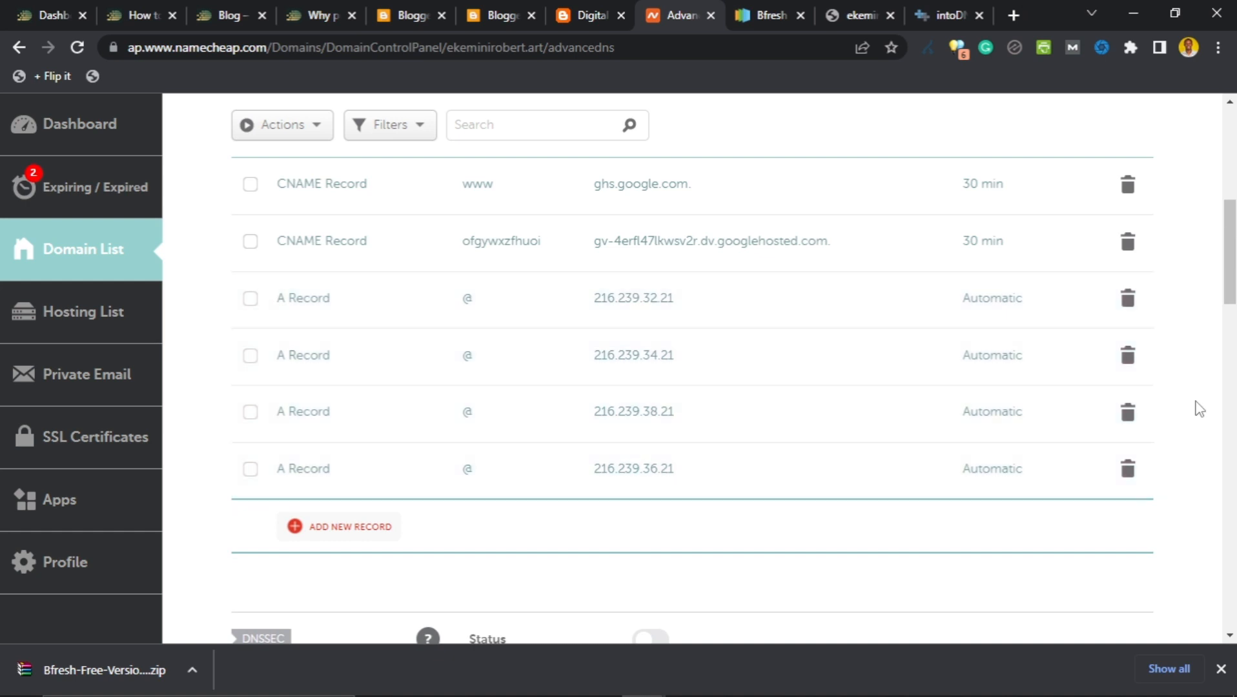
scroll(1113, 439, down, 10)
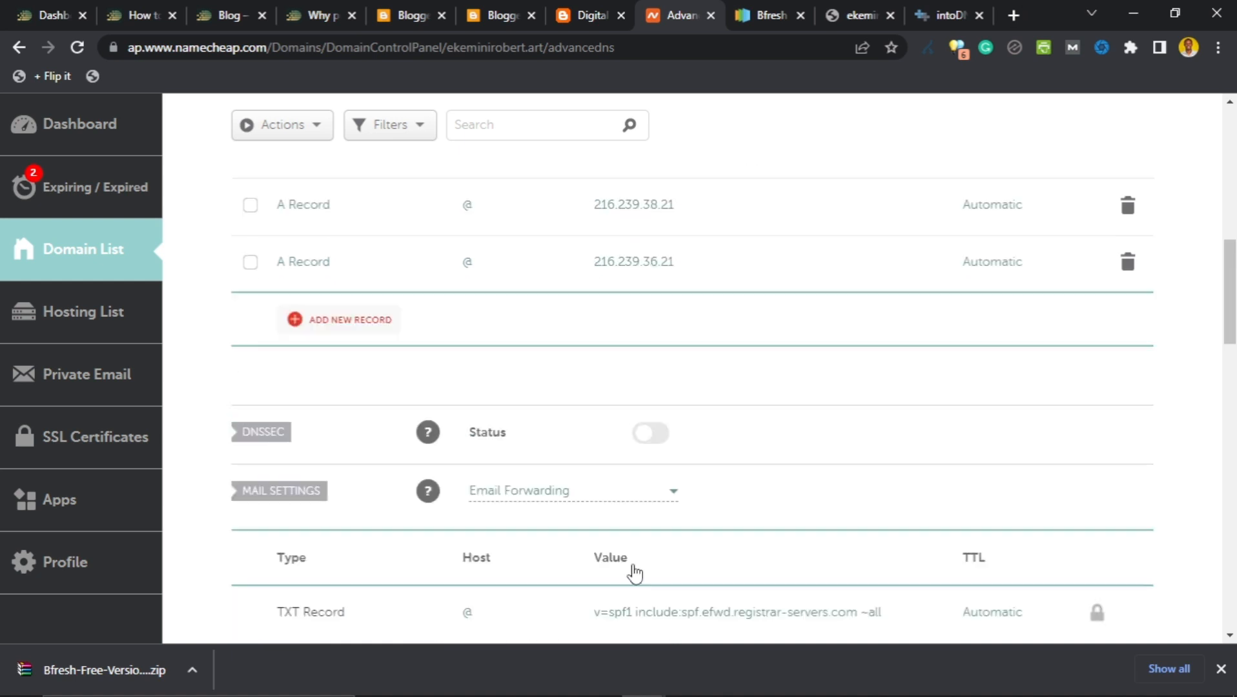
scroll(637, 477, up, 15)
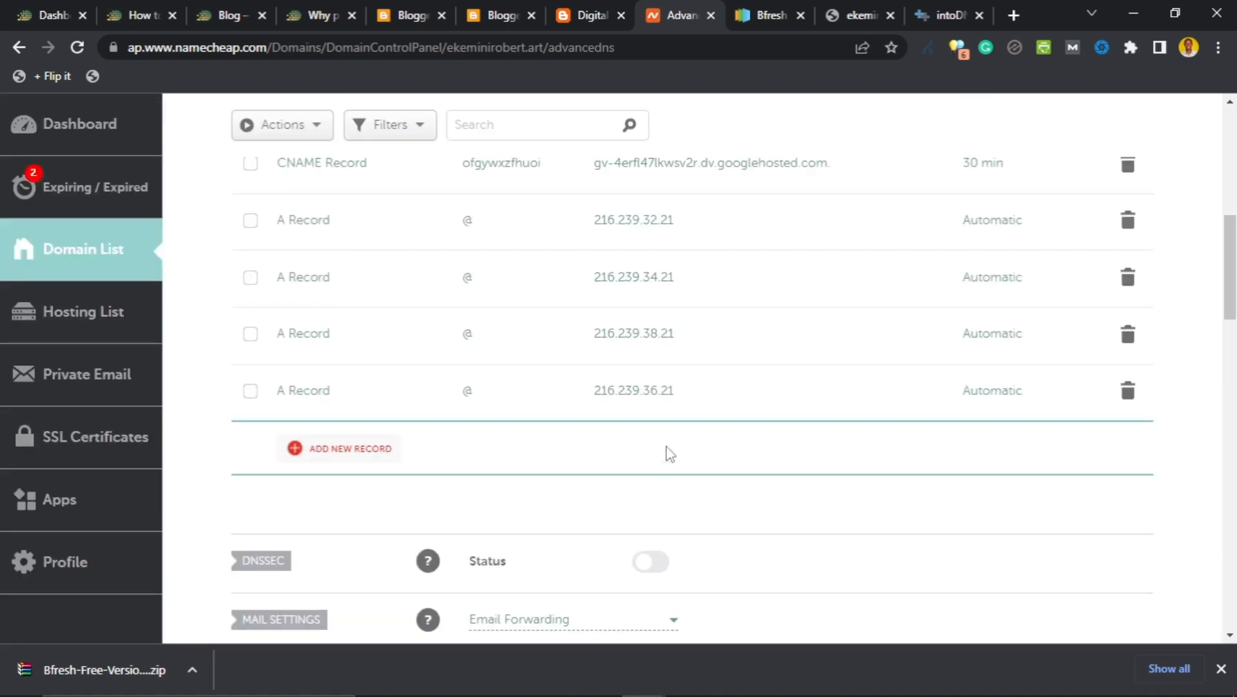
scroll(668, 453, down, 4)
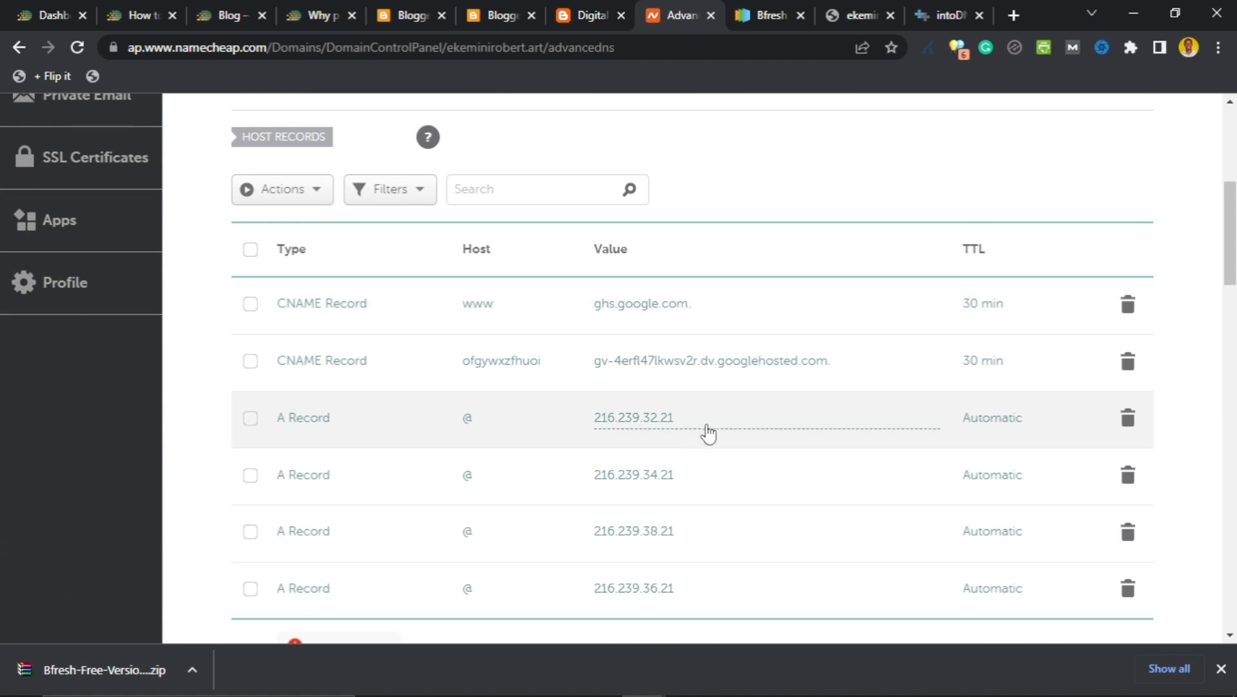
scroll(709, 430, up, 1)
scroll(710, 428, up, 1)
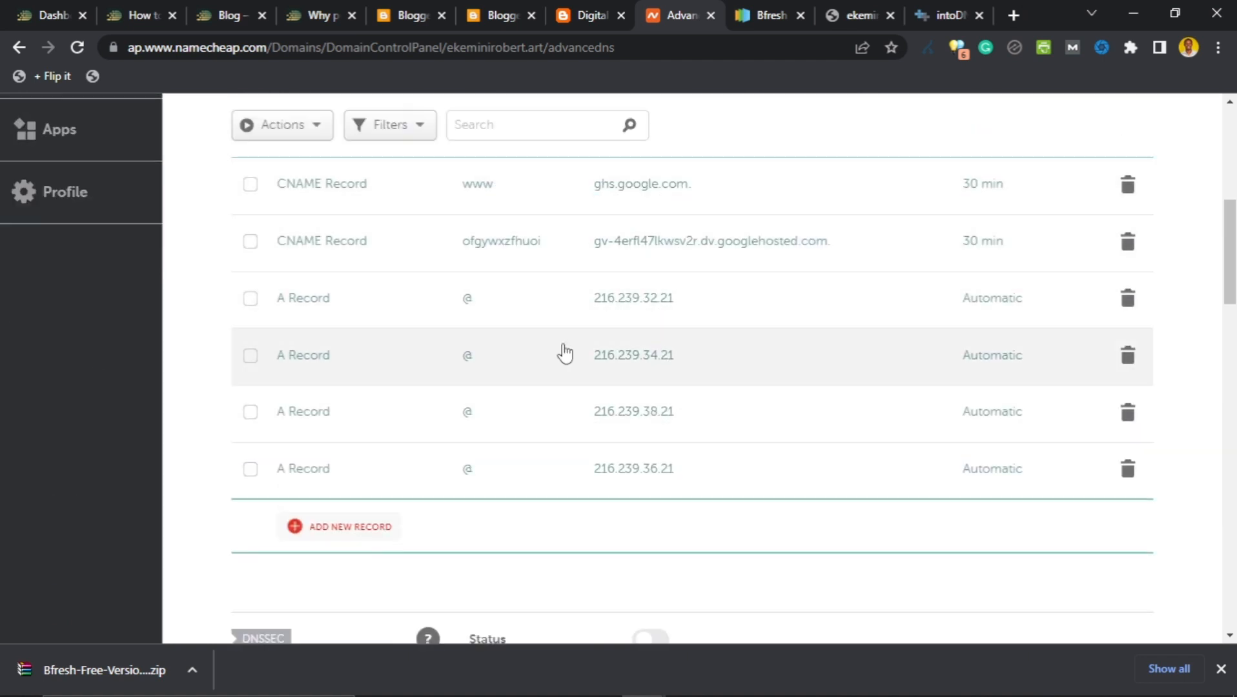
scroll(736, 229, up, 2)
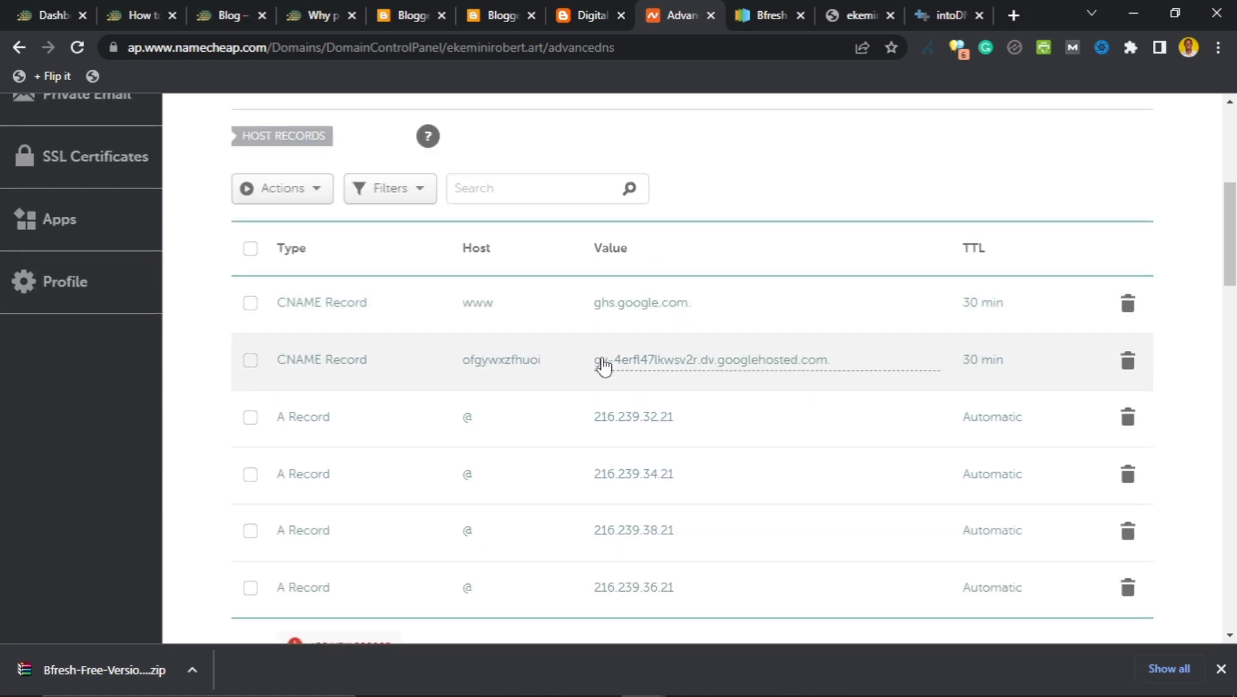
scroll(581, 348, down, 1)
scroll(579, 344, up, 1)
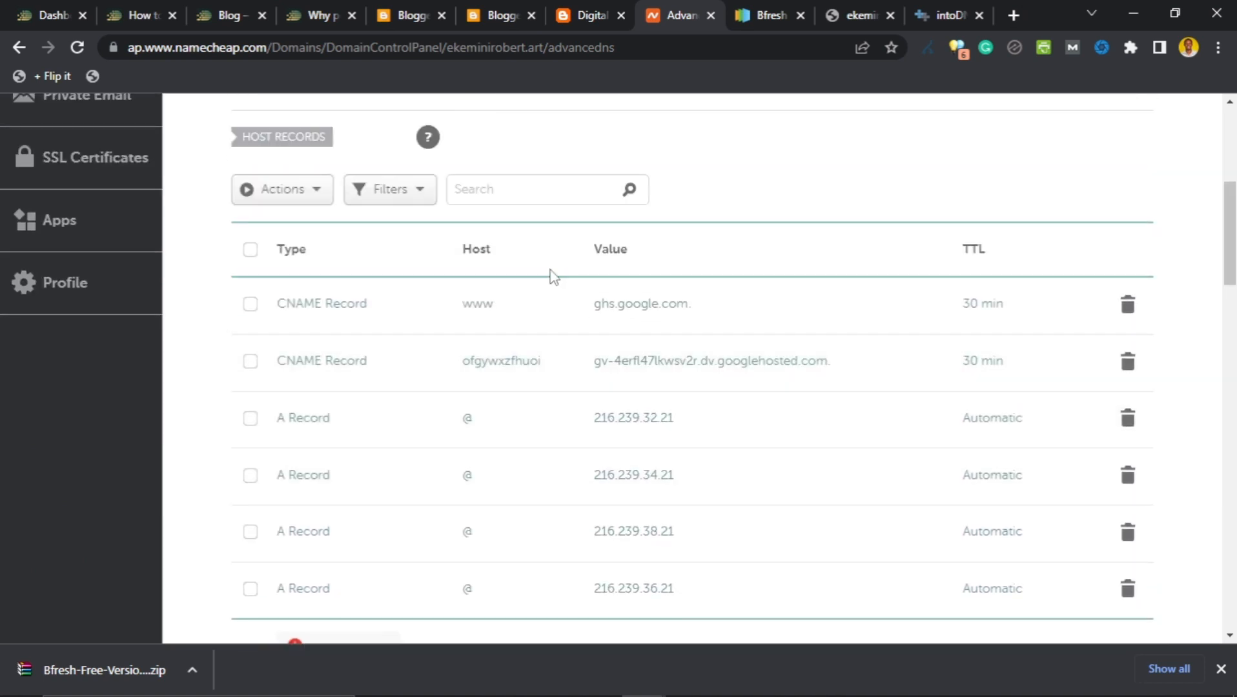
click(492, 15)
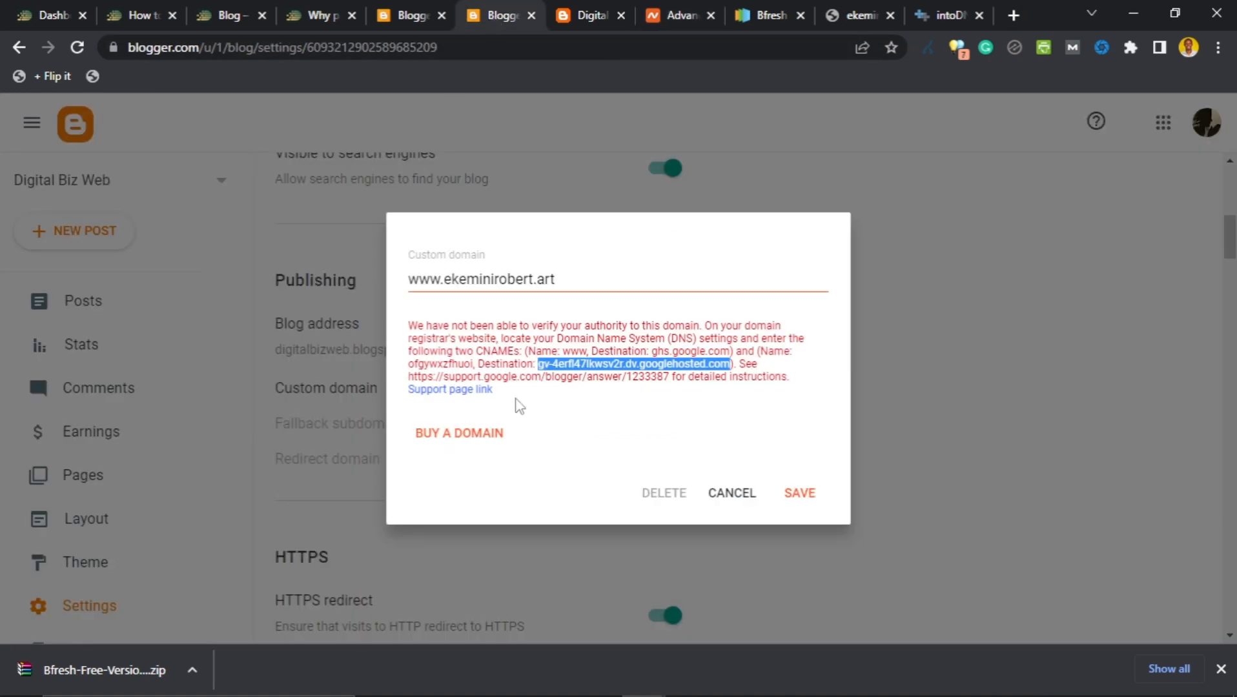
click(593, 356)
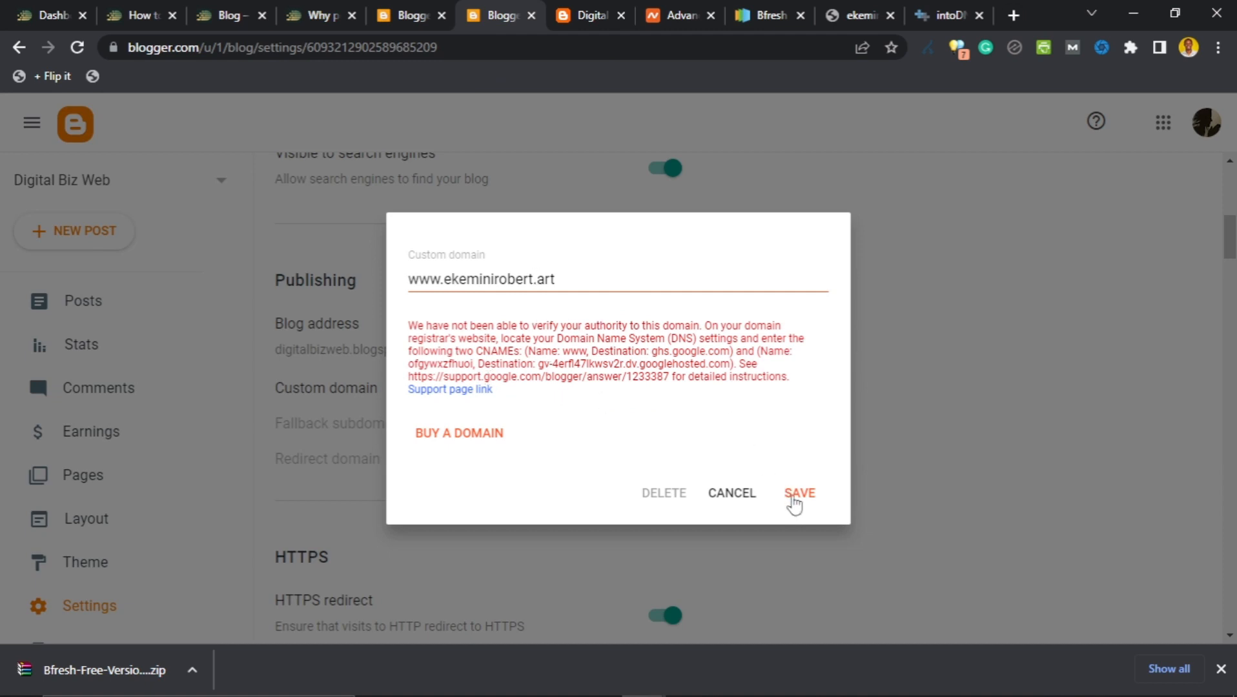
click(795, 501)
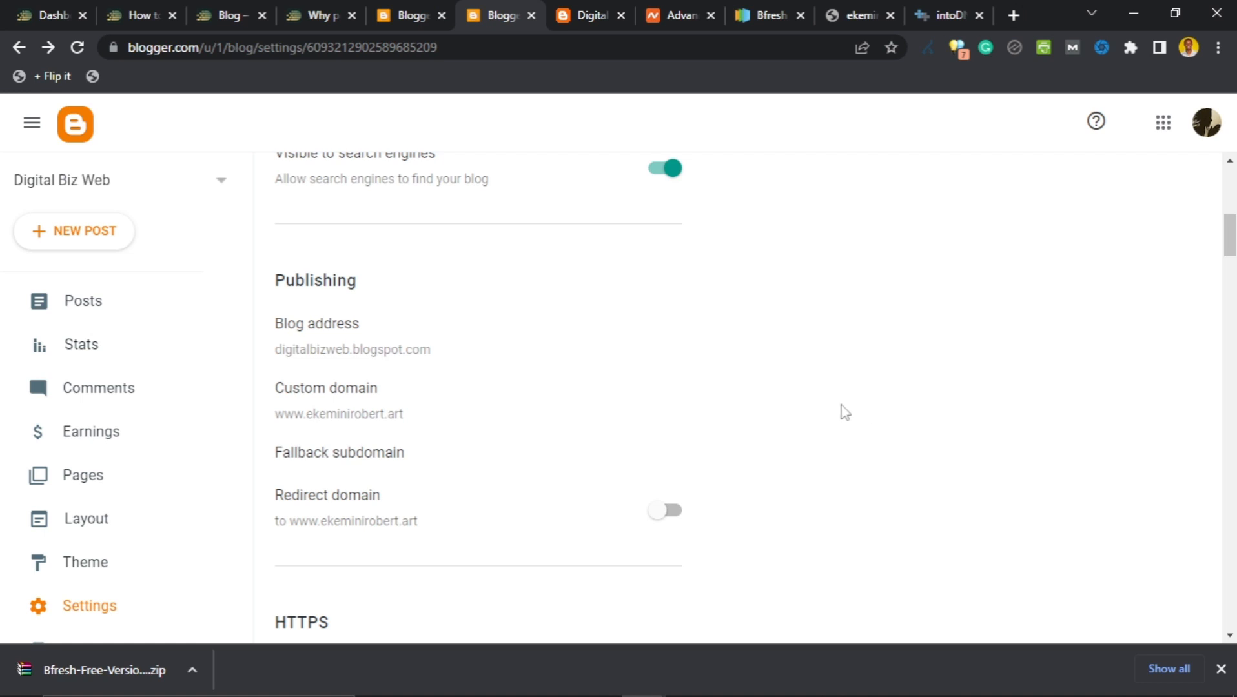
click(937, 18)
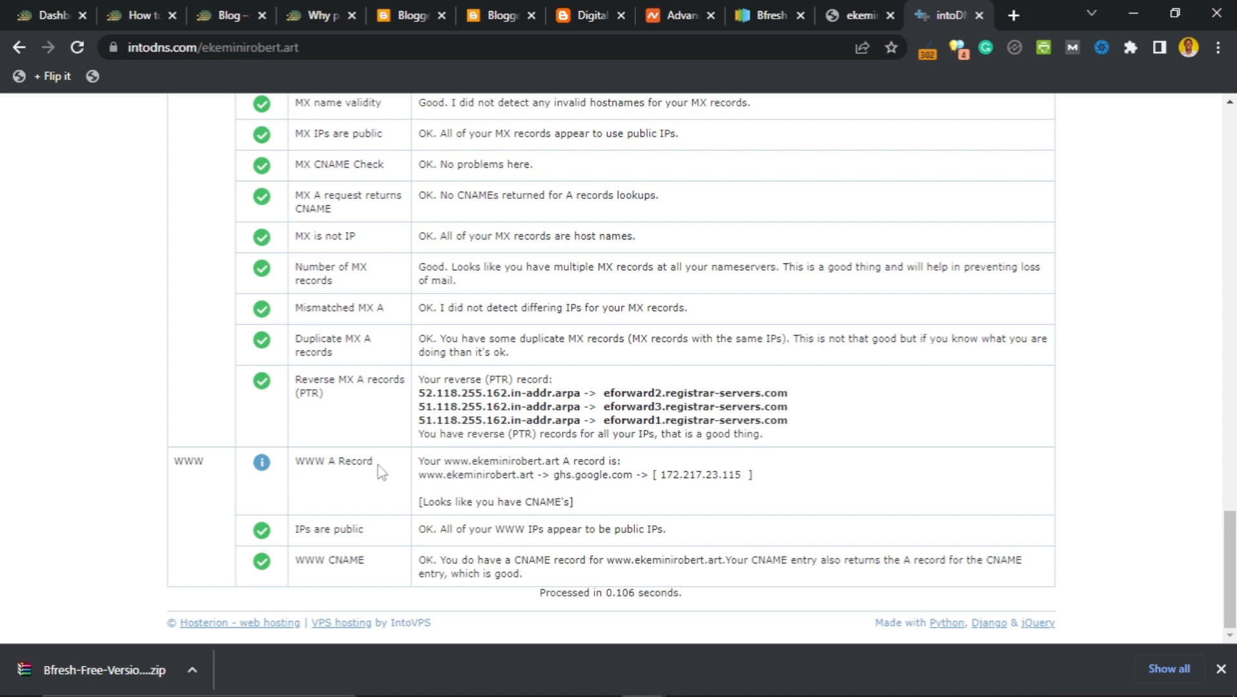
click(491, 15)
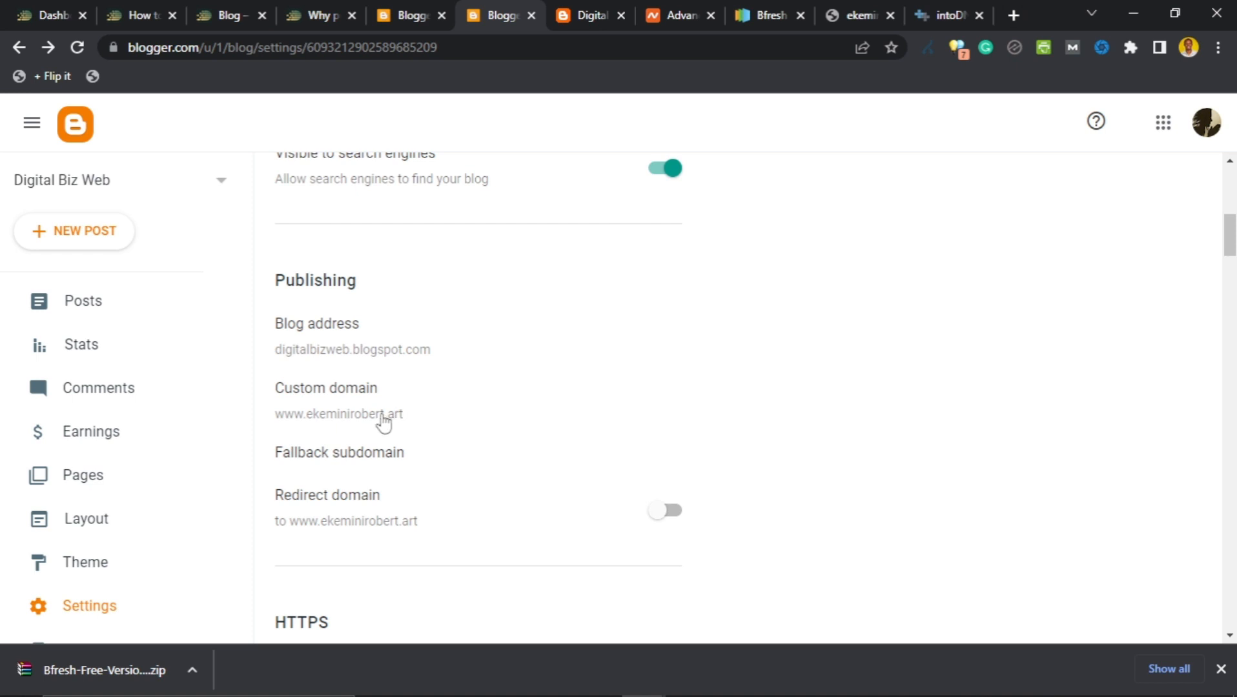
scroll(452, 388, down, 1)
scroll(464, 336, up, 1)
scroll(428, 372, down, 1)
click(662, 420)
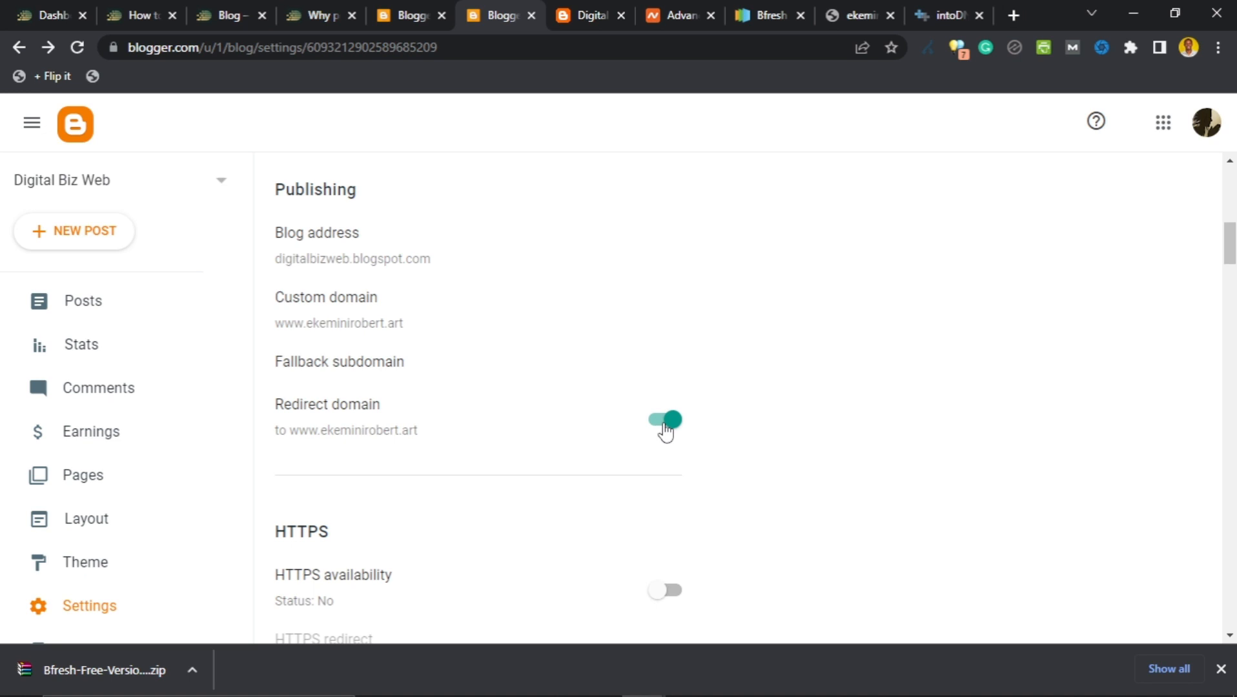
scroll(655, 432, down, 4)
scroll(657, 431, up, 3)
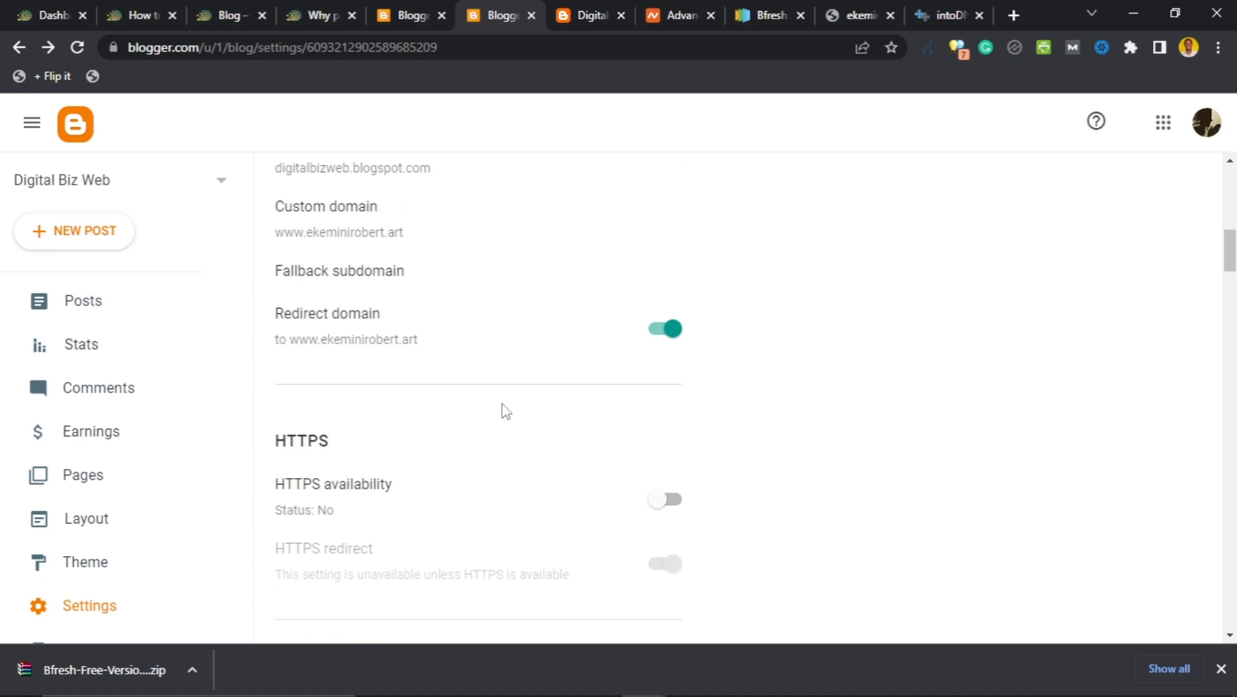
scroll(502, 411, up, 4)
scroll(505, 413, down, 3)
scroll(504, 420, down, 3)
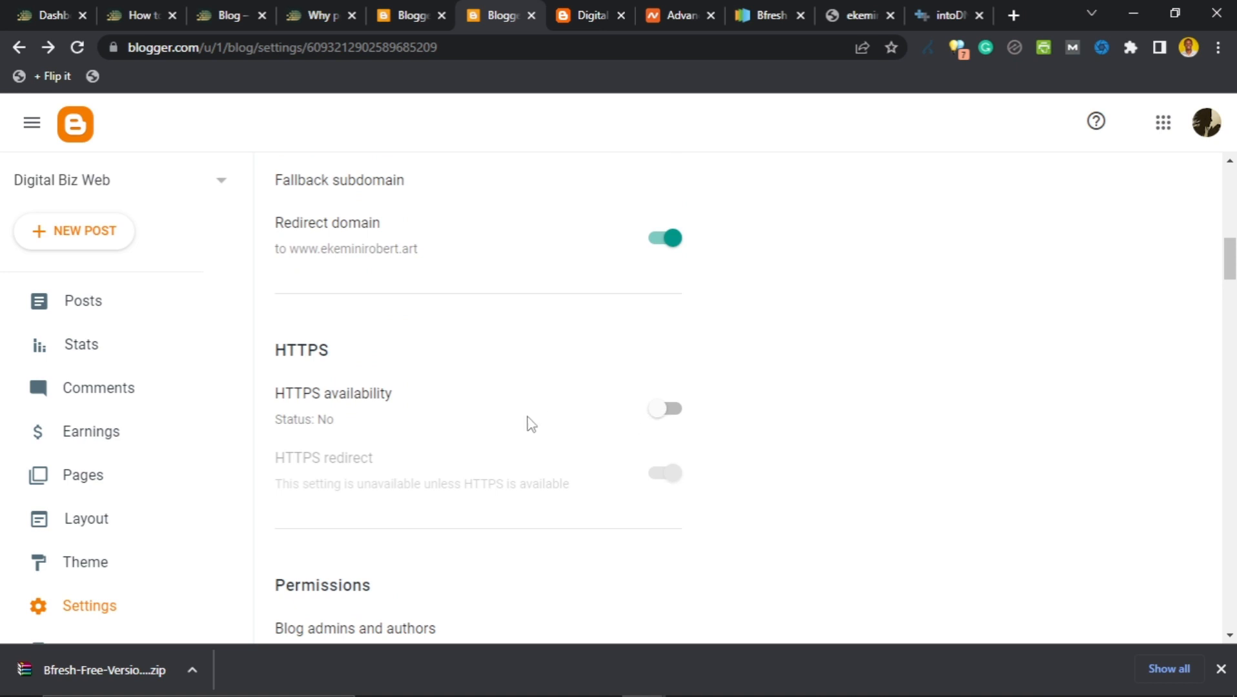
scroll(528, 423, up, 7)
scroll(529, 423, down, 4)
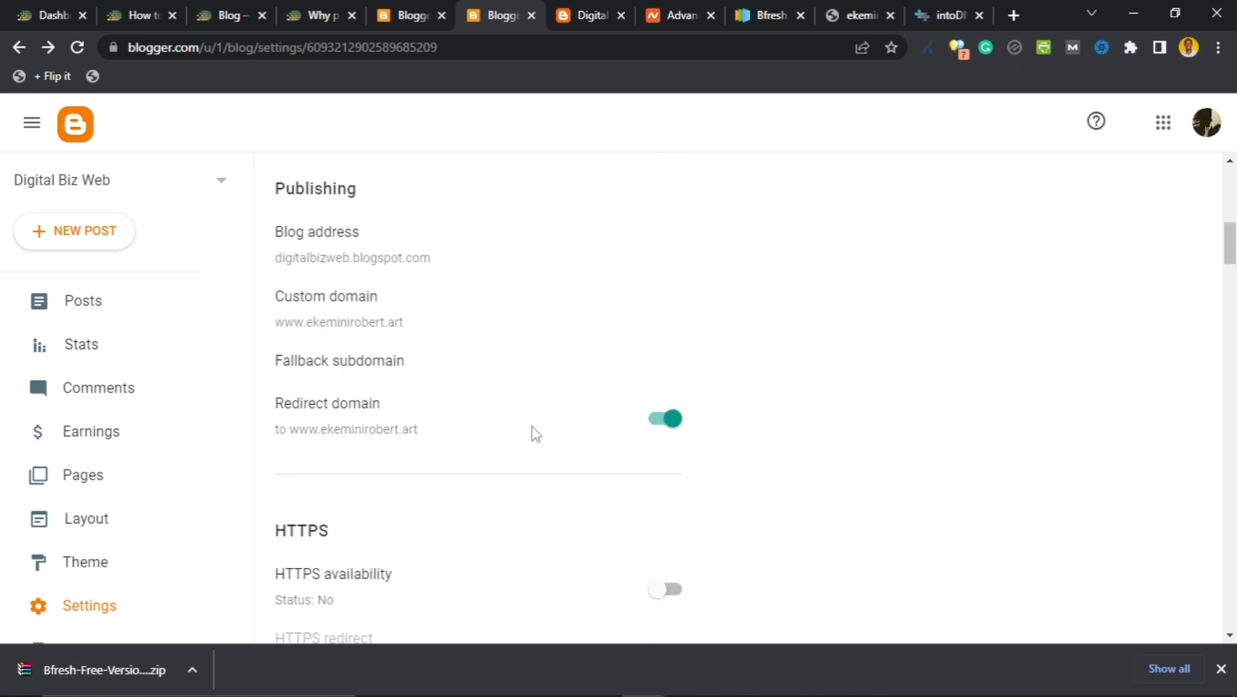
scroll(524, 428, down, 3)
scroll(494, 406, up, 1)
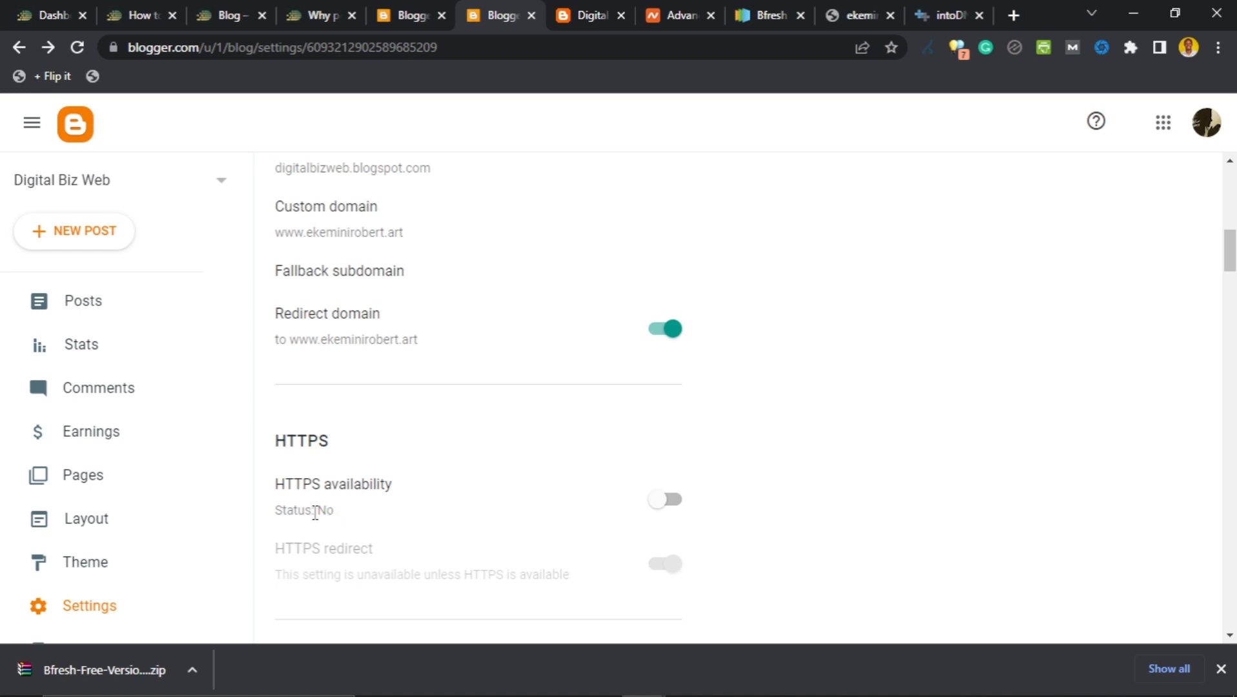
scroll(723, 517, down, 1)
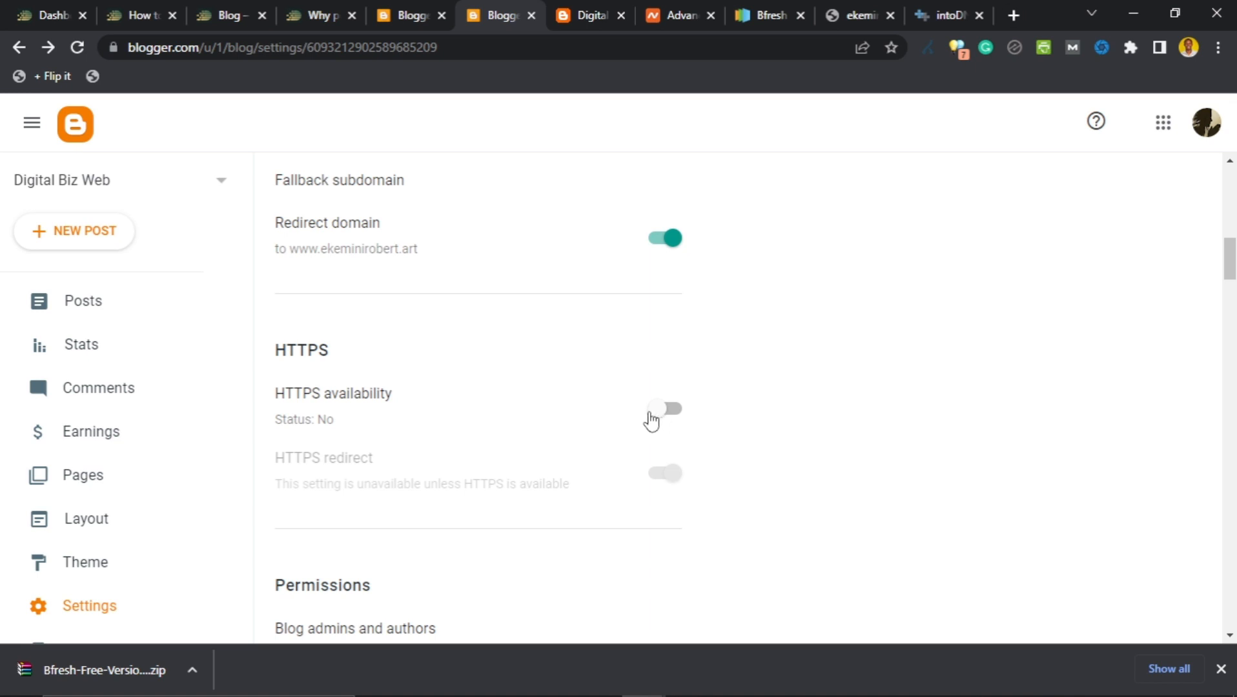
scroll(1010, 422, up, 3)
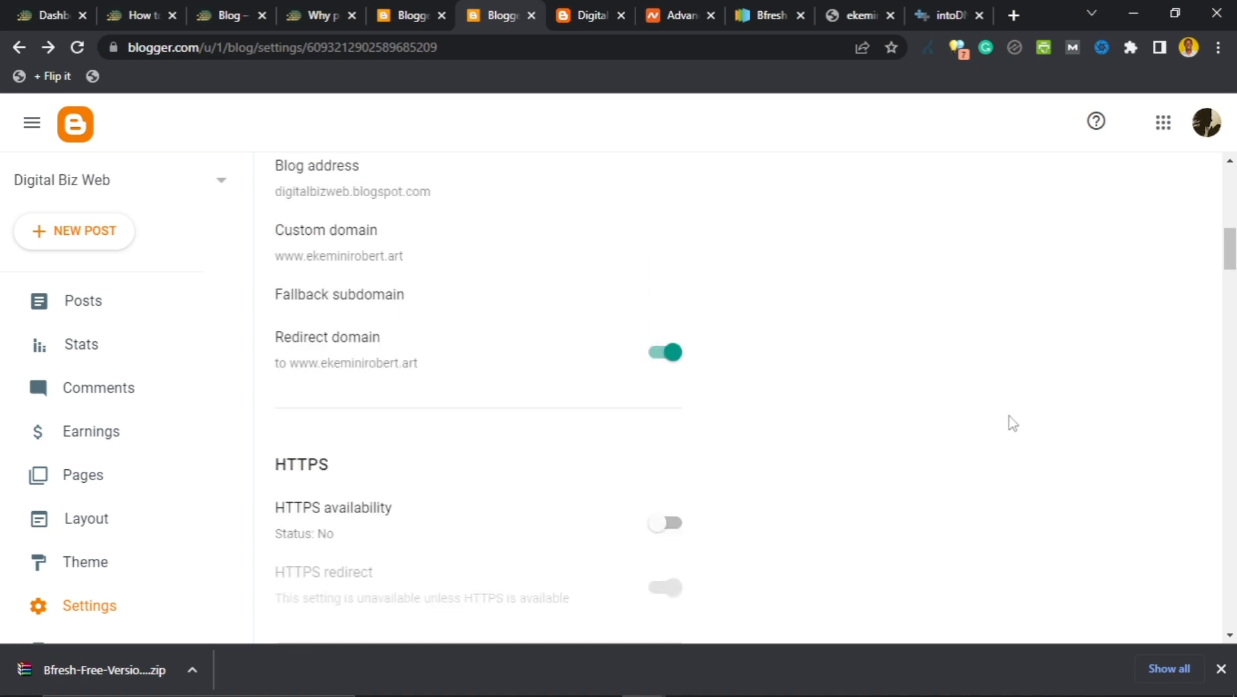
scroll(930, 414, down, 6)
scroll(930, 415, down, 4)
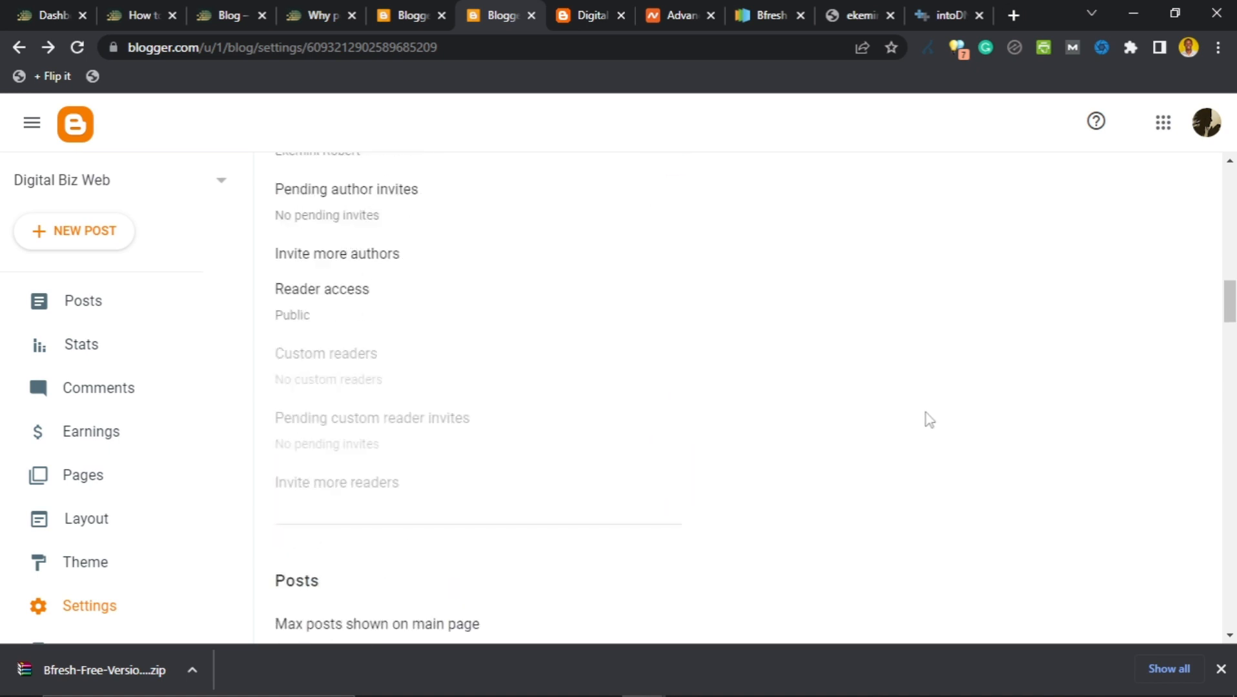
scroll(925, 419, up, 12)
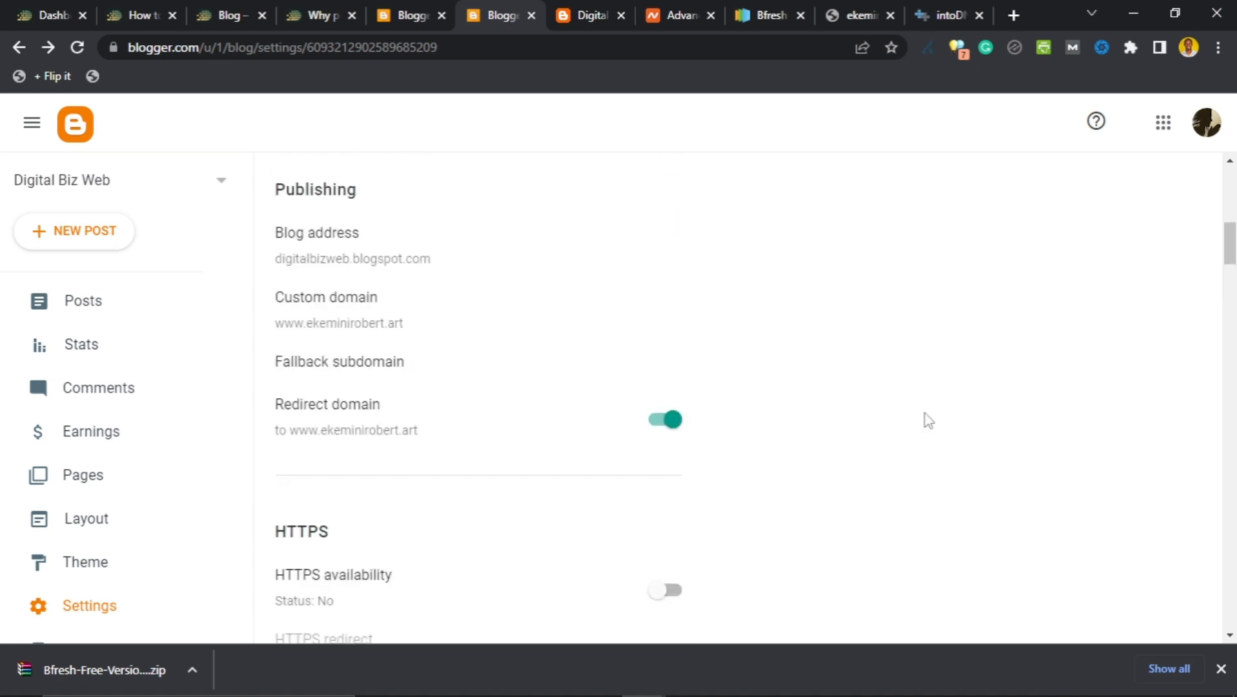
Reload Blogger settings and confirm Redirect domain is on while HTTPS availability stays No.
click(80, 54)
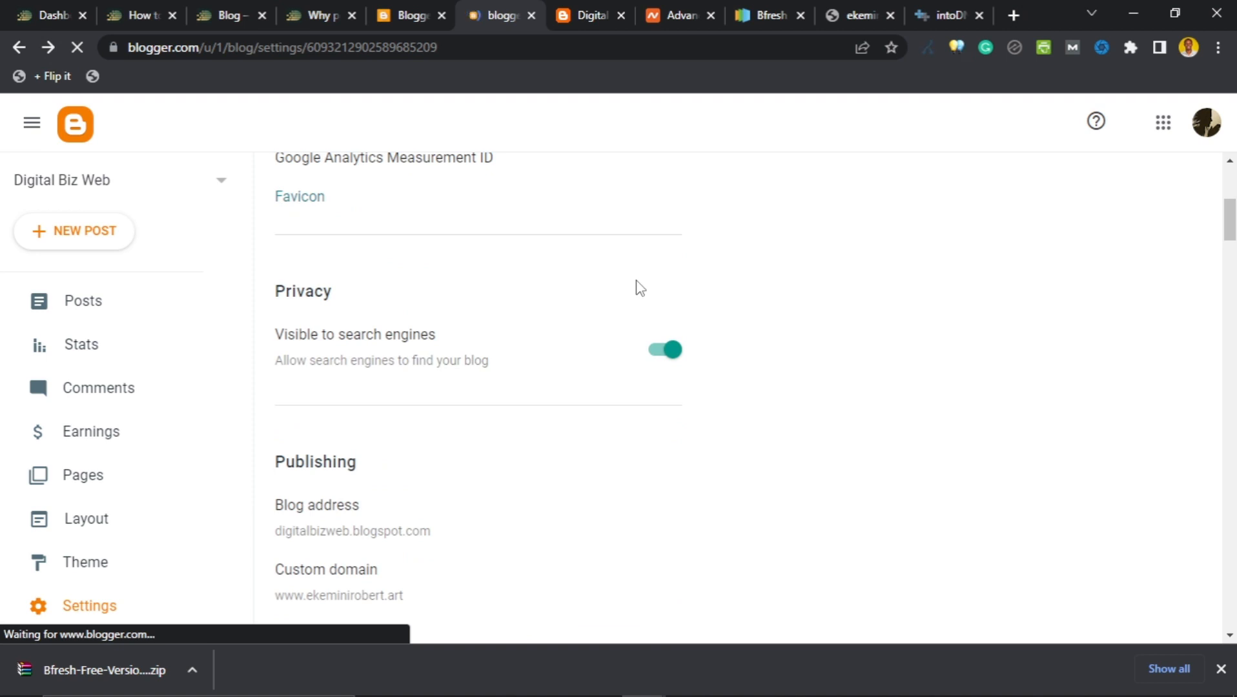
scroll(607, 346, down, 4)
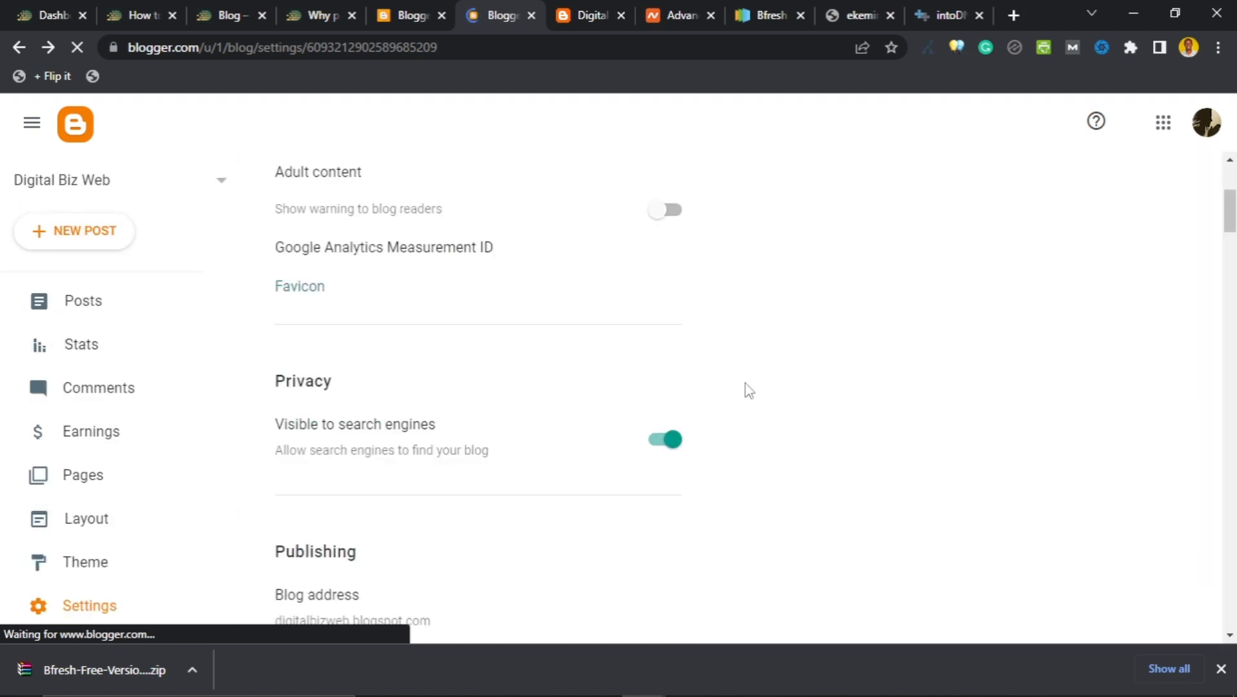
scroll(749, 391, down, 7)
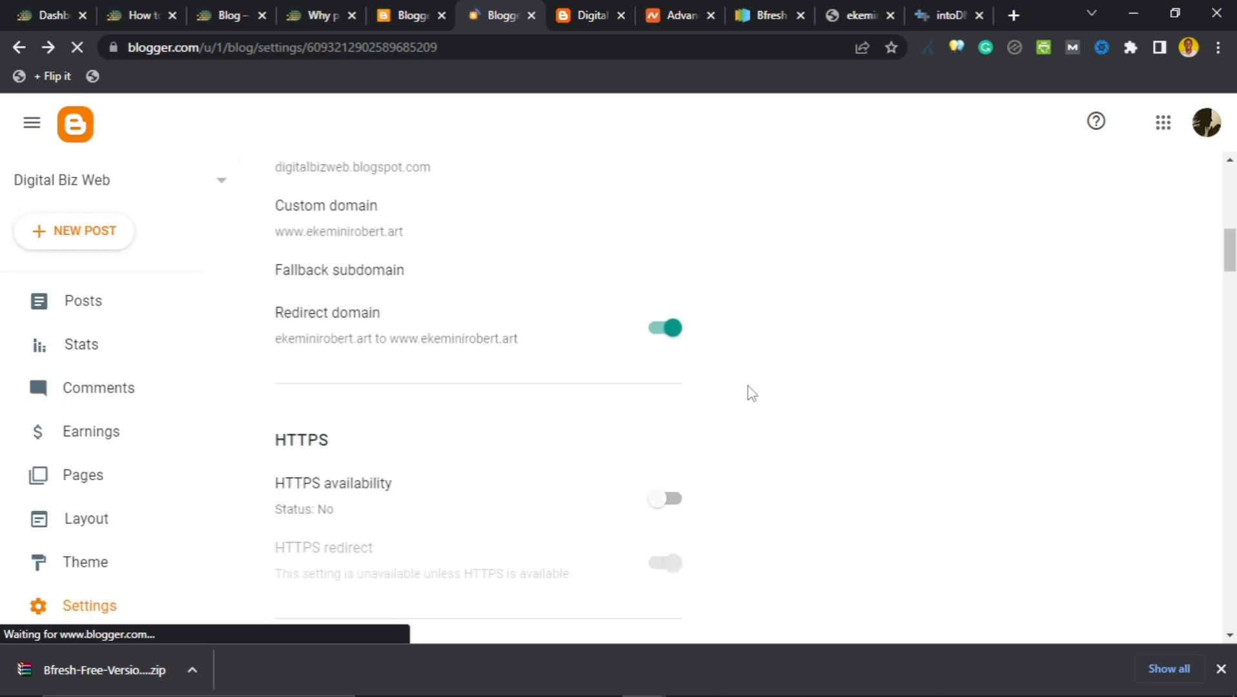
scroll(750, 392, down, 2)
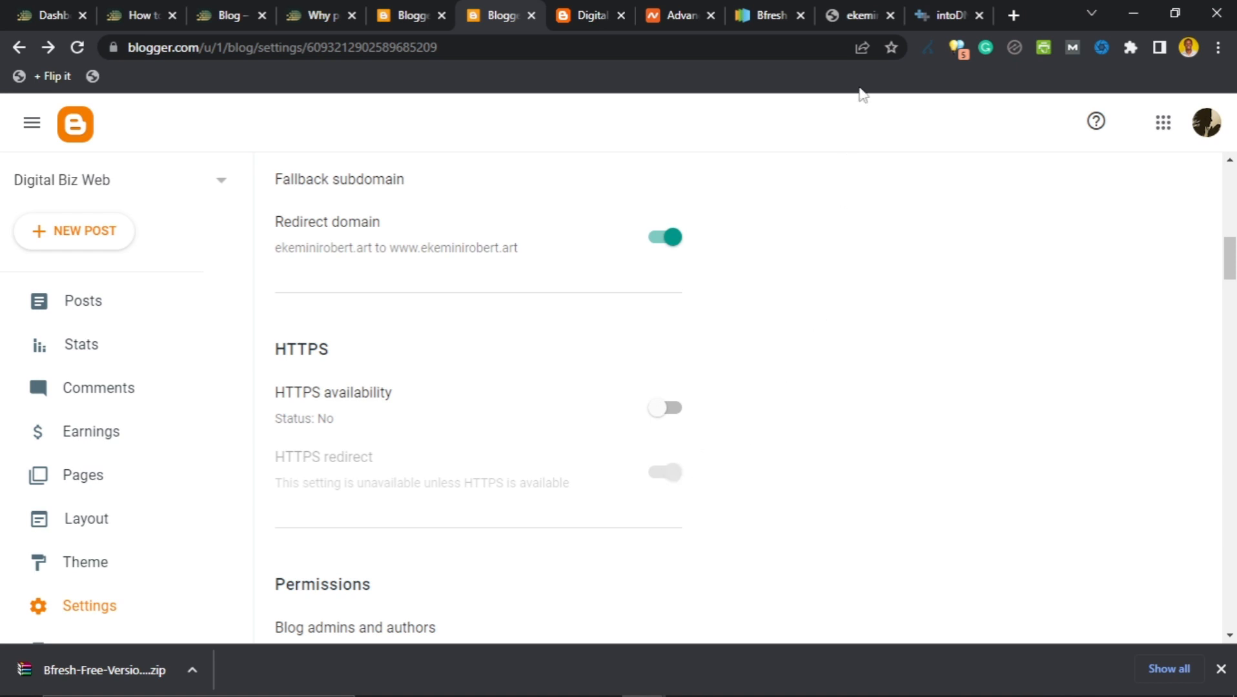
click(861, 15)
Close the error tab, test ekeminirobert.art in an incognito window, then close incognito.
click(890, 15)
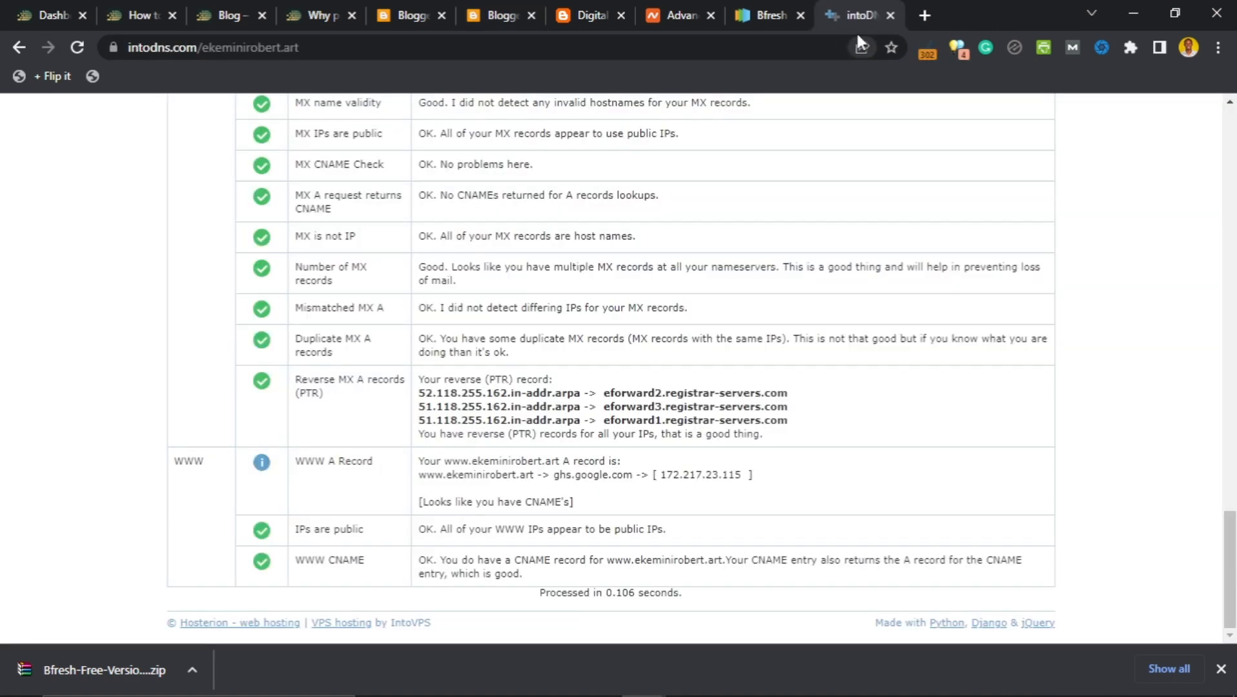
click(1216, 48)
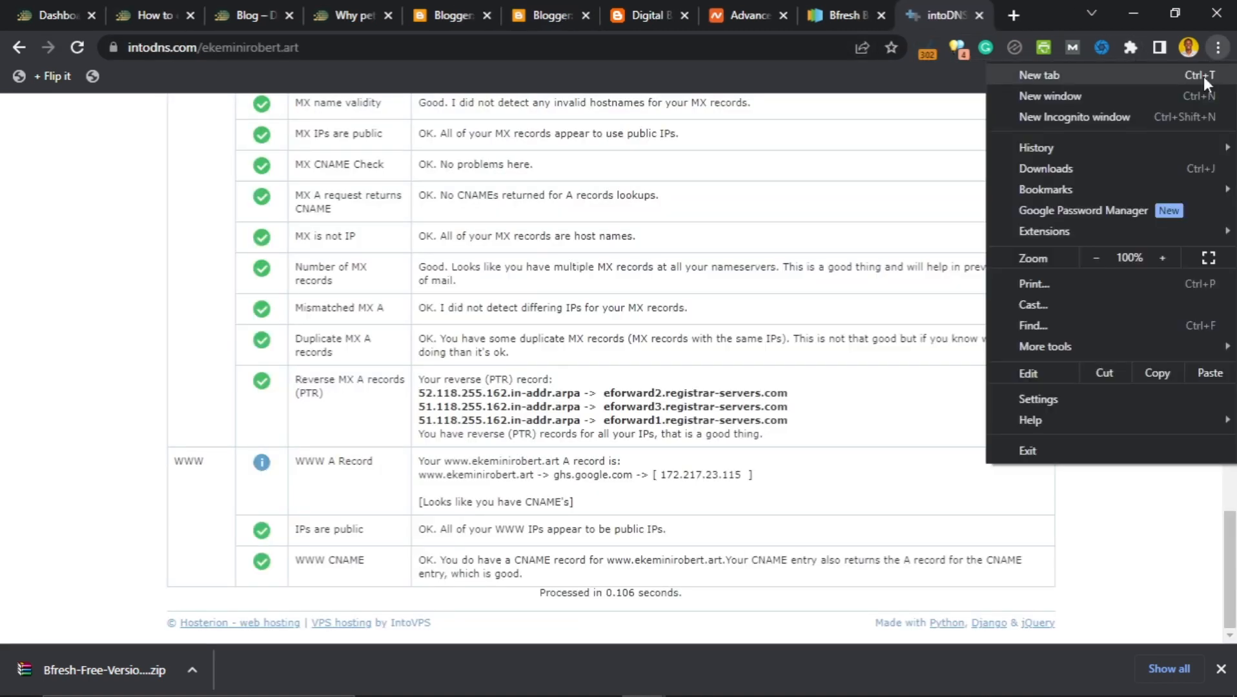
click(1103, 114)
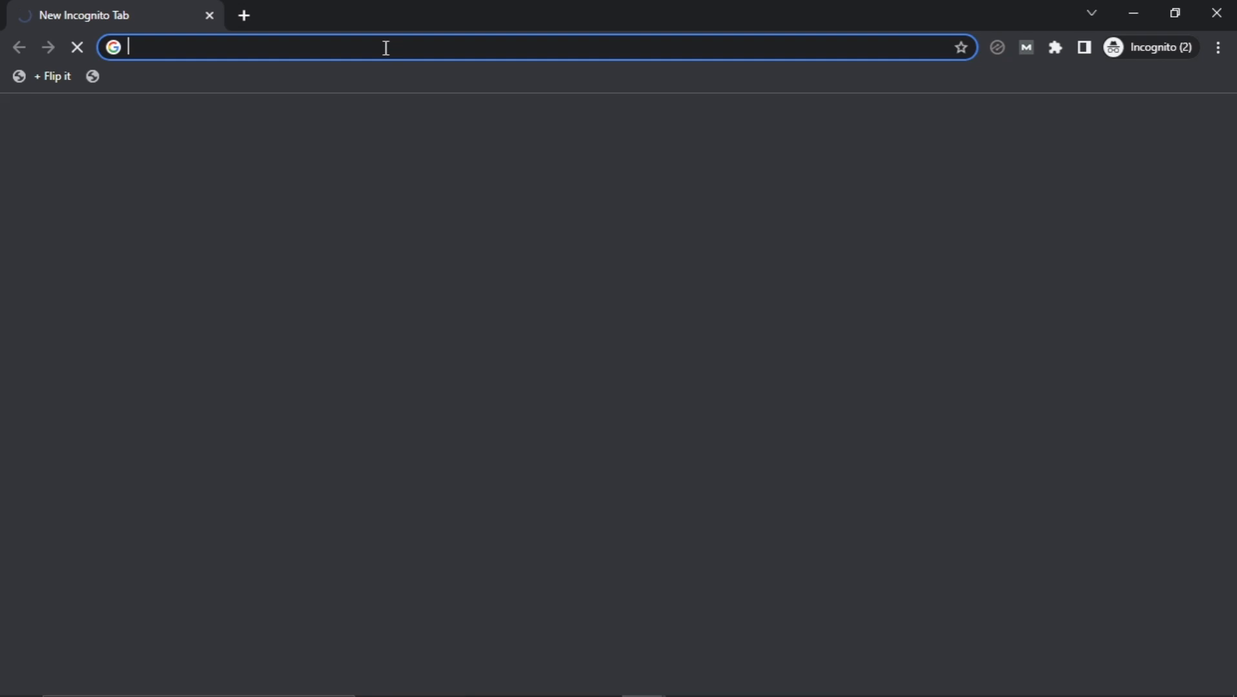
text(ekeminirobert.art)
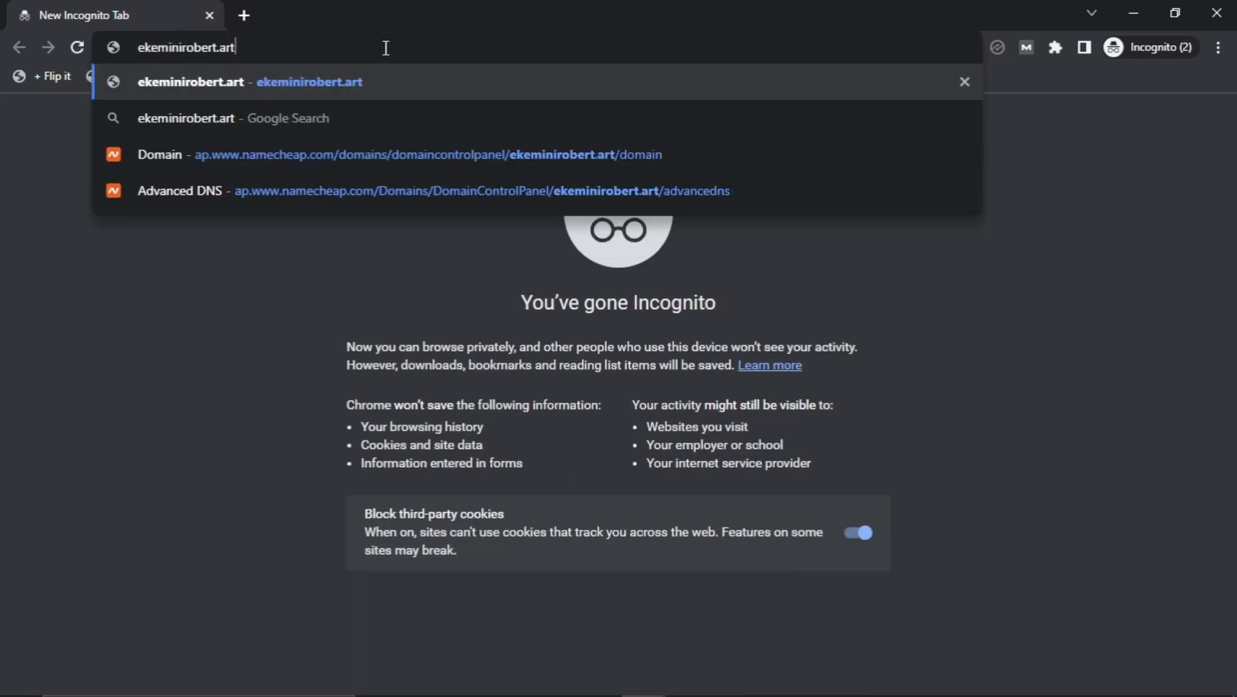
key(Return)
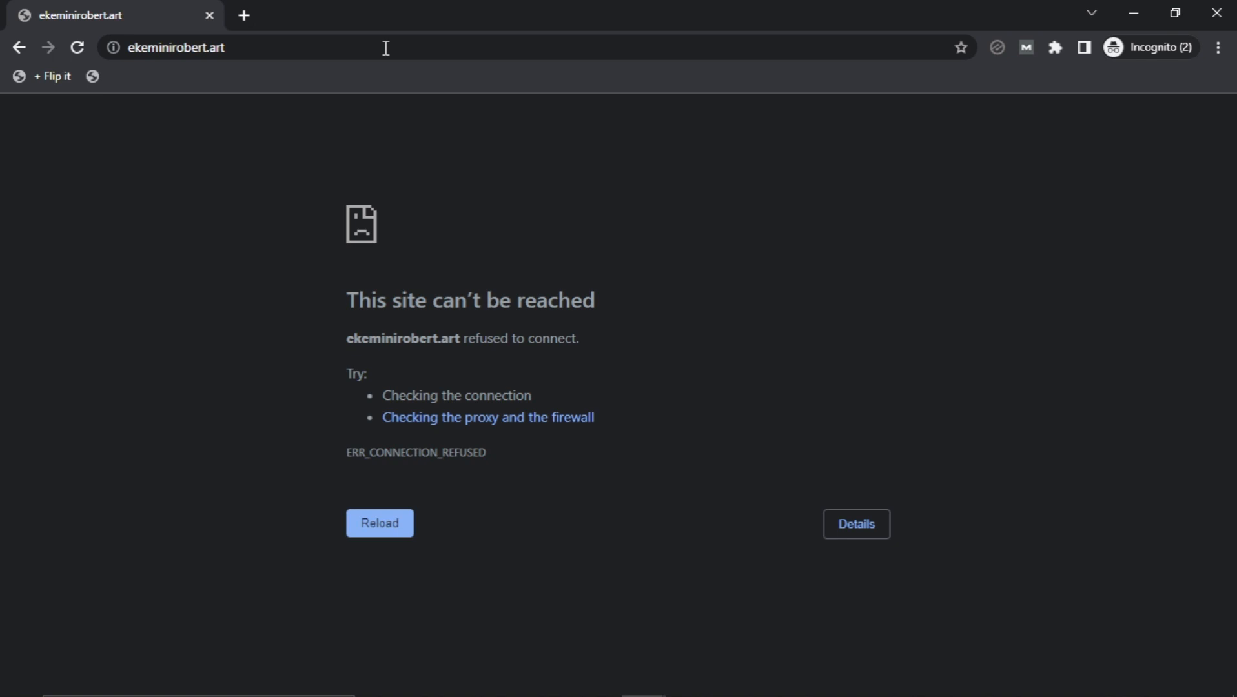
click(1188, 48)
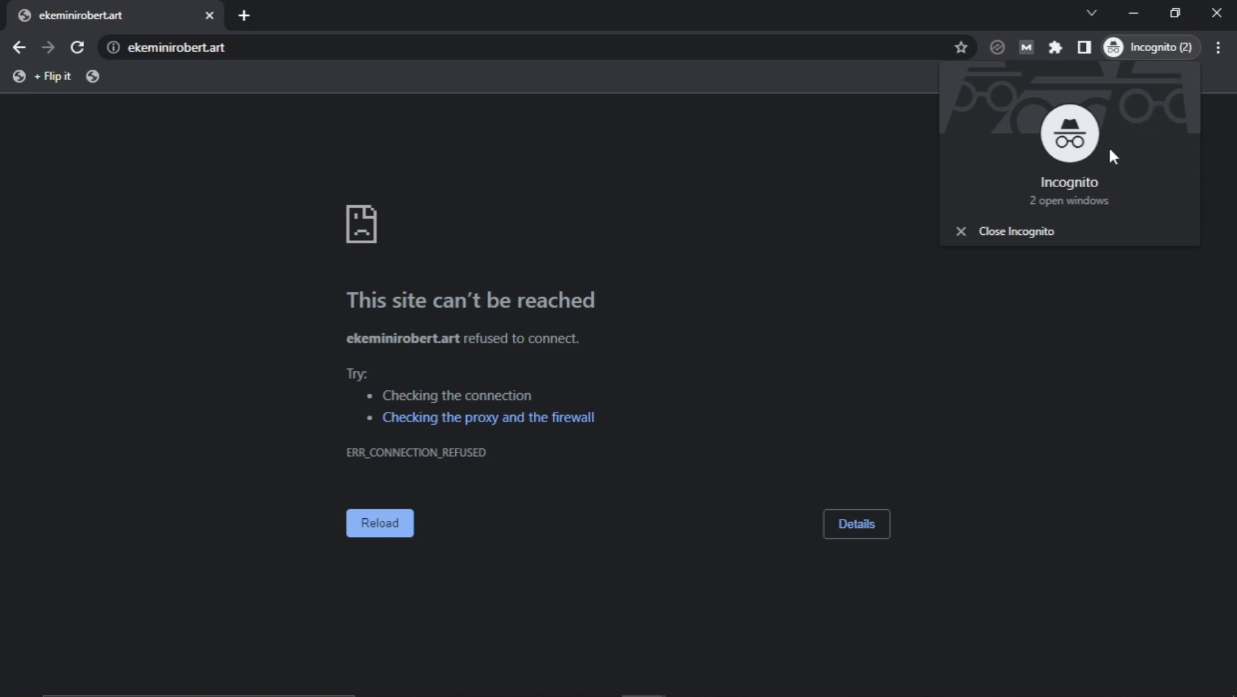
click(1016, 233)
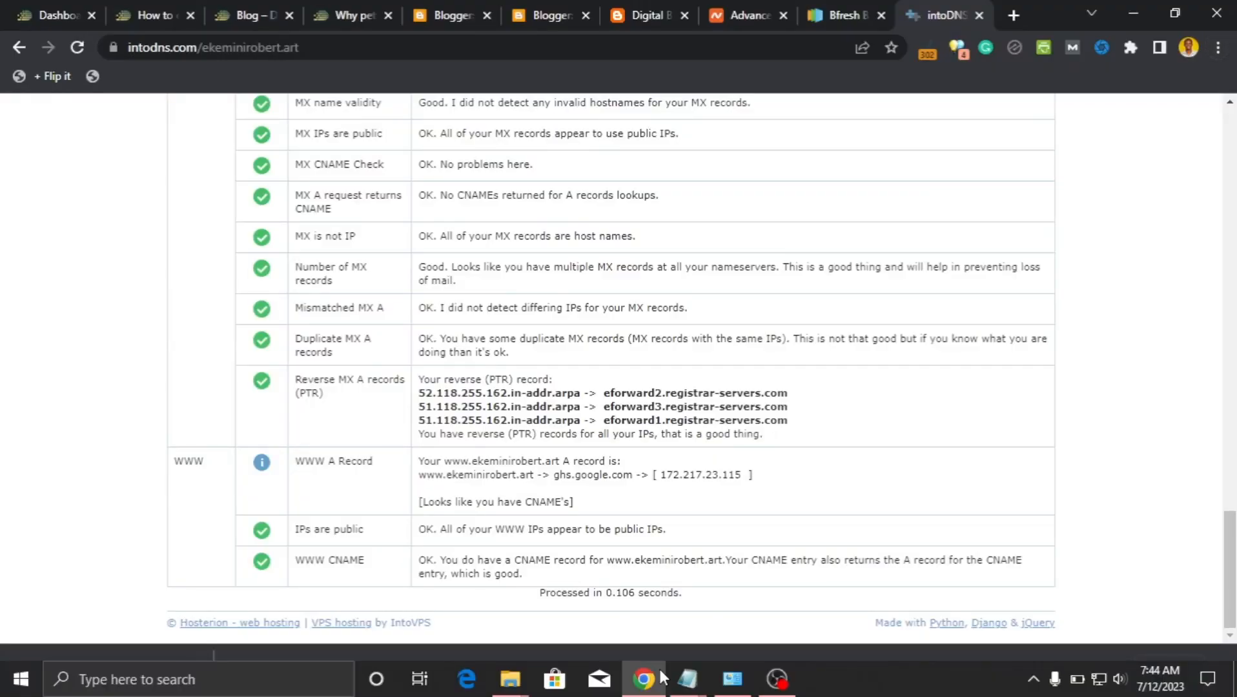
Review Digital Biz Web settings and cancel the Blog address editor, keeping digitalbizweb.blogspot.com.
click(532, 12)
scroll(424, 361, down, 12)
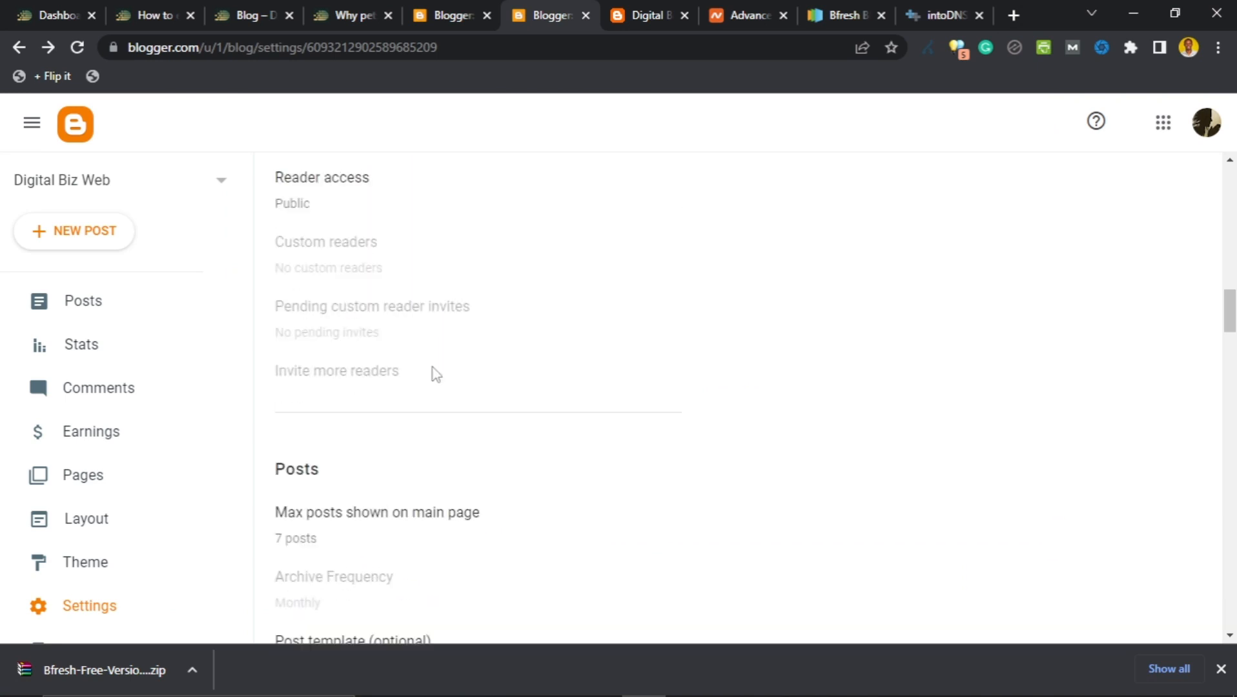
scroll(464, 422, down, 20)
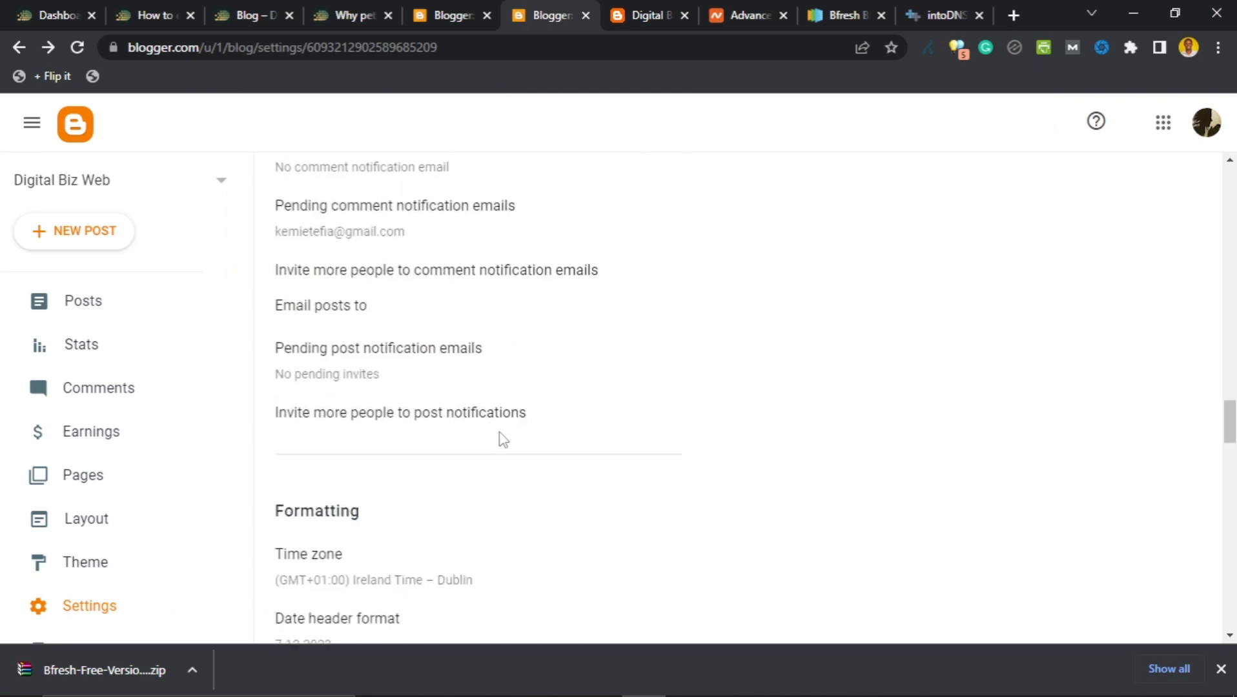
scroll(510, 439, down, 10)
scroll(510, 438, up, 7)
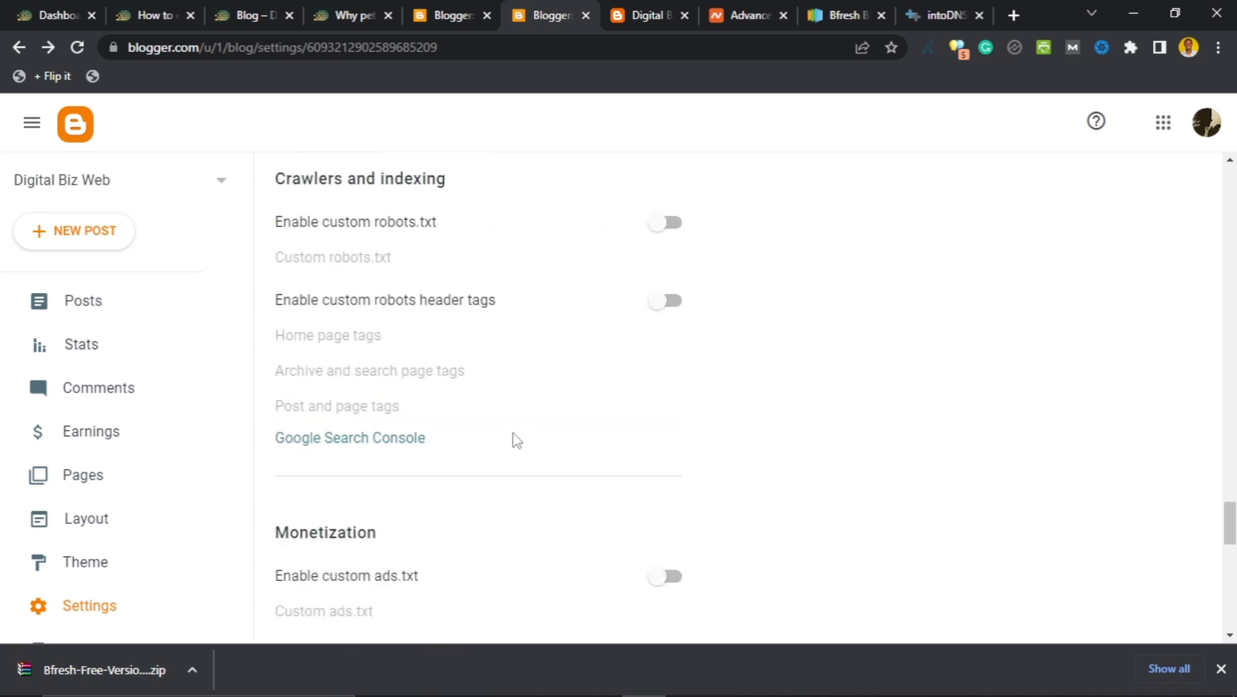
scroll(520, 433, up, 20)
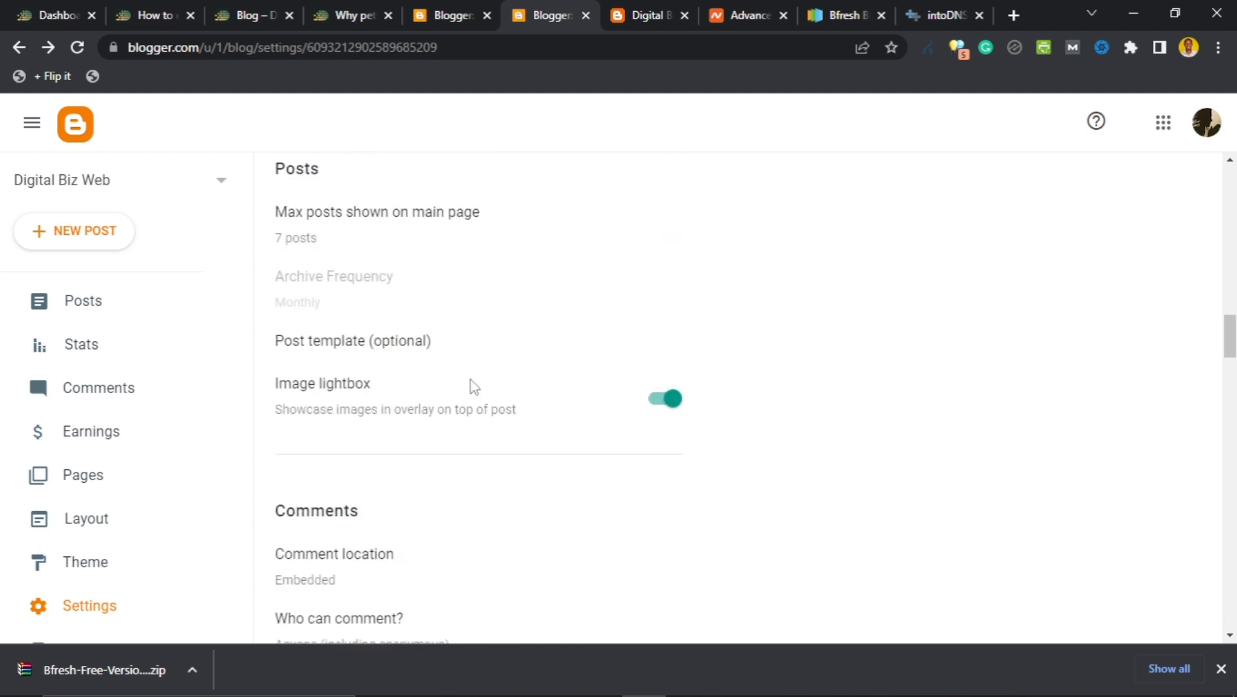
scroll(477, 386, up, 10)
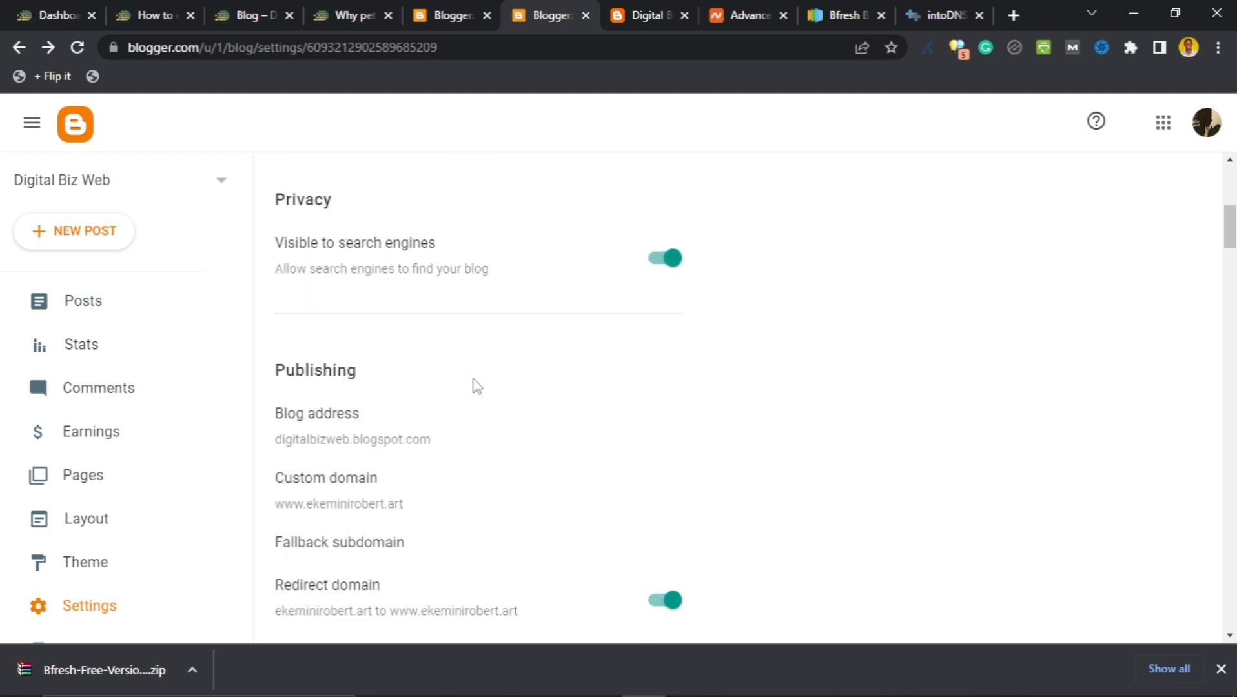
scroll(476, 386, down, 3)
drag(283, 258, 441, 268)
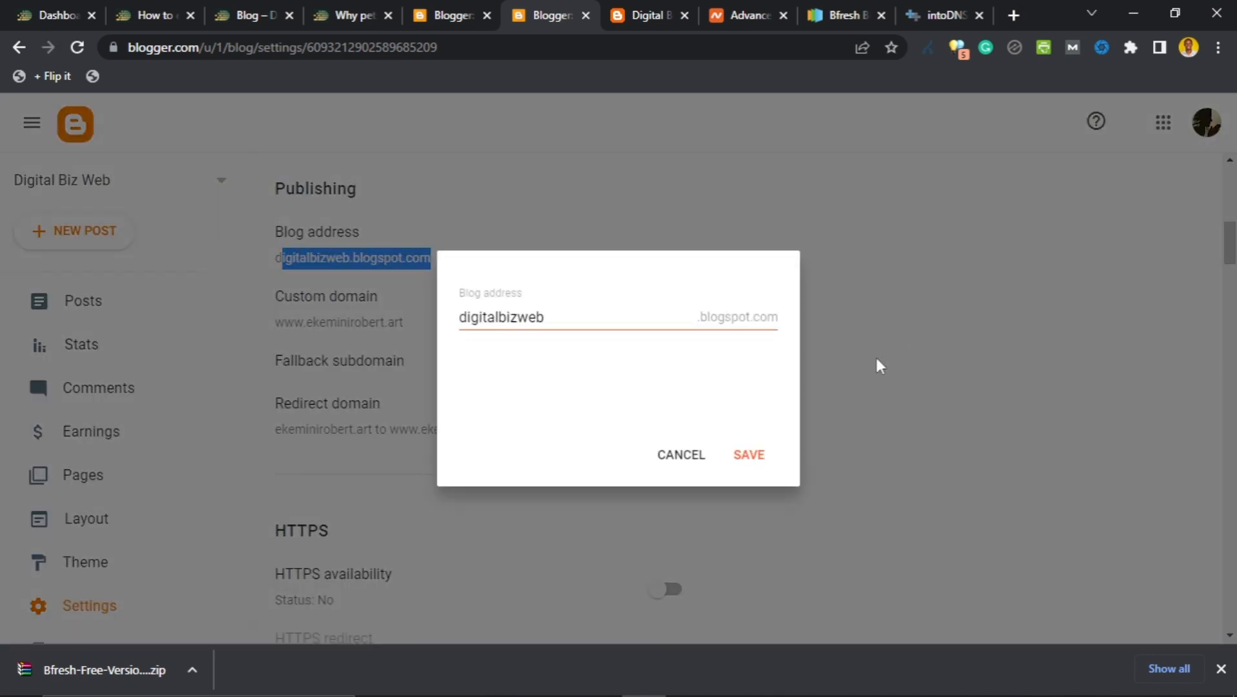
click(683, 458)
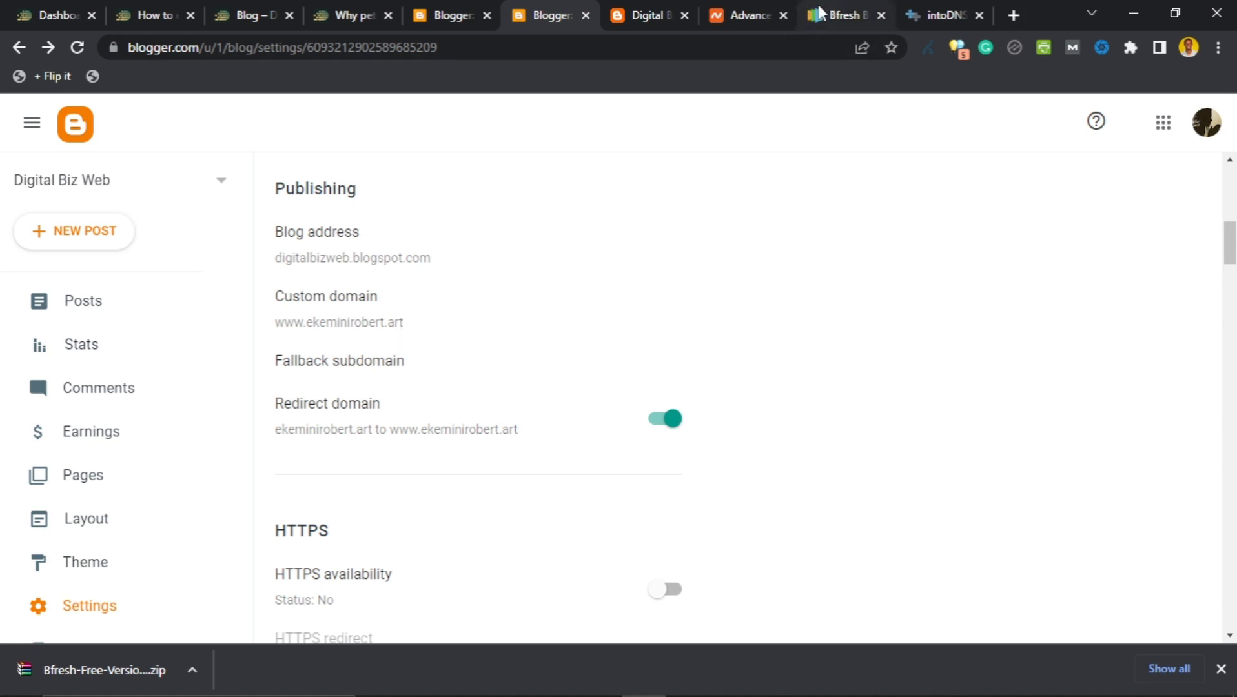
Load ekeminirobert.art in the blog tab, getting Google's 404 error, then return to Blogger settings.
click(702, 19)
click(696, 19)
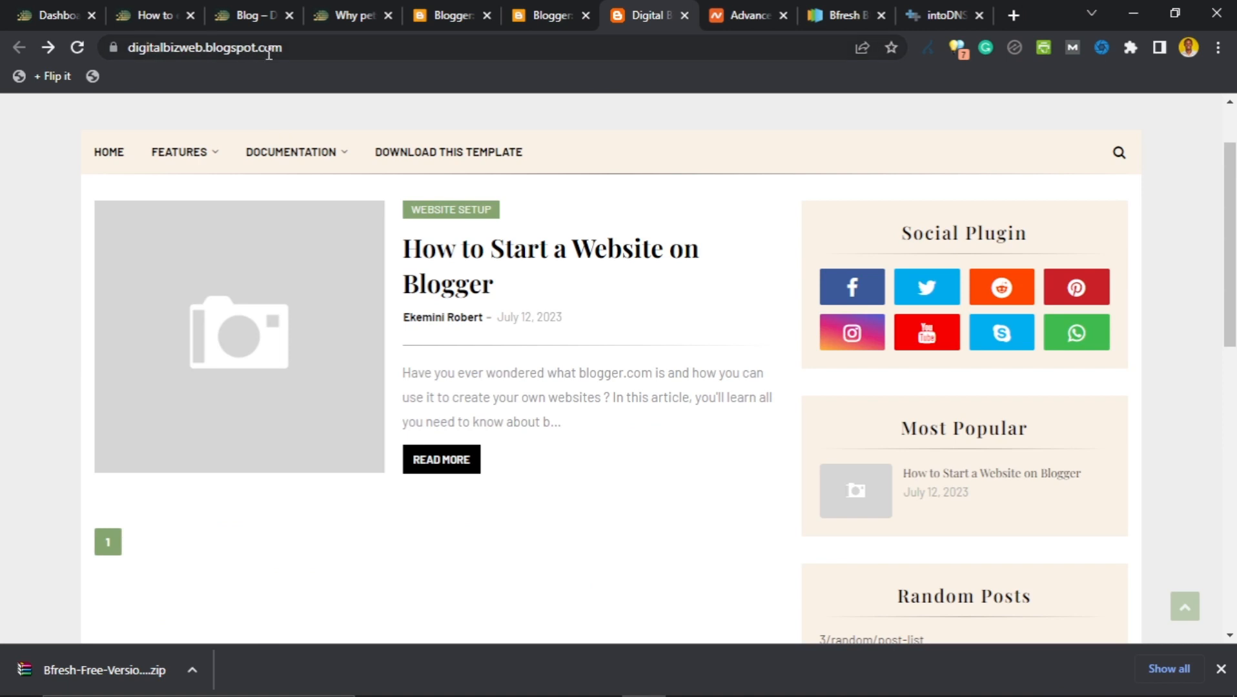
click(314, 43)
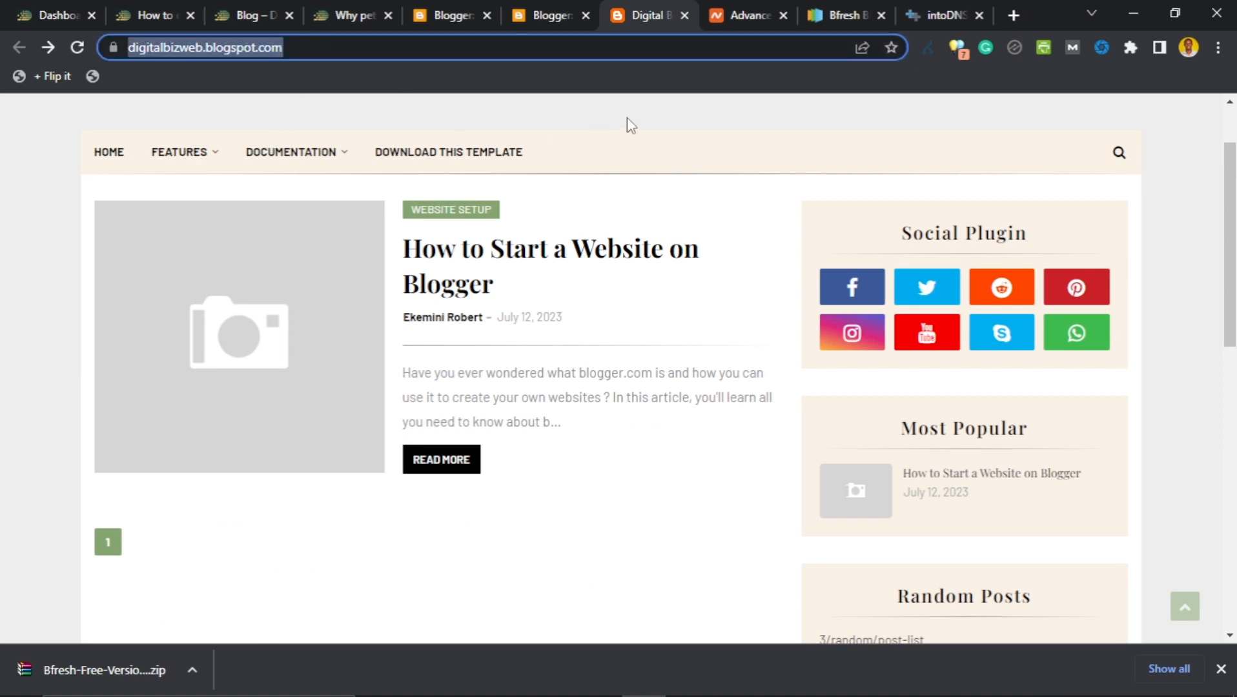
key(Return)
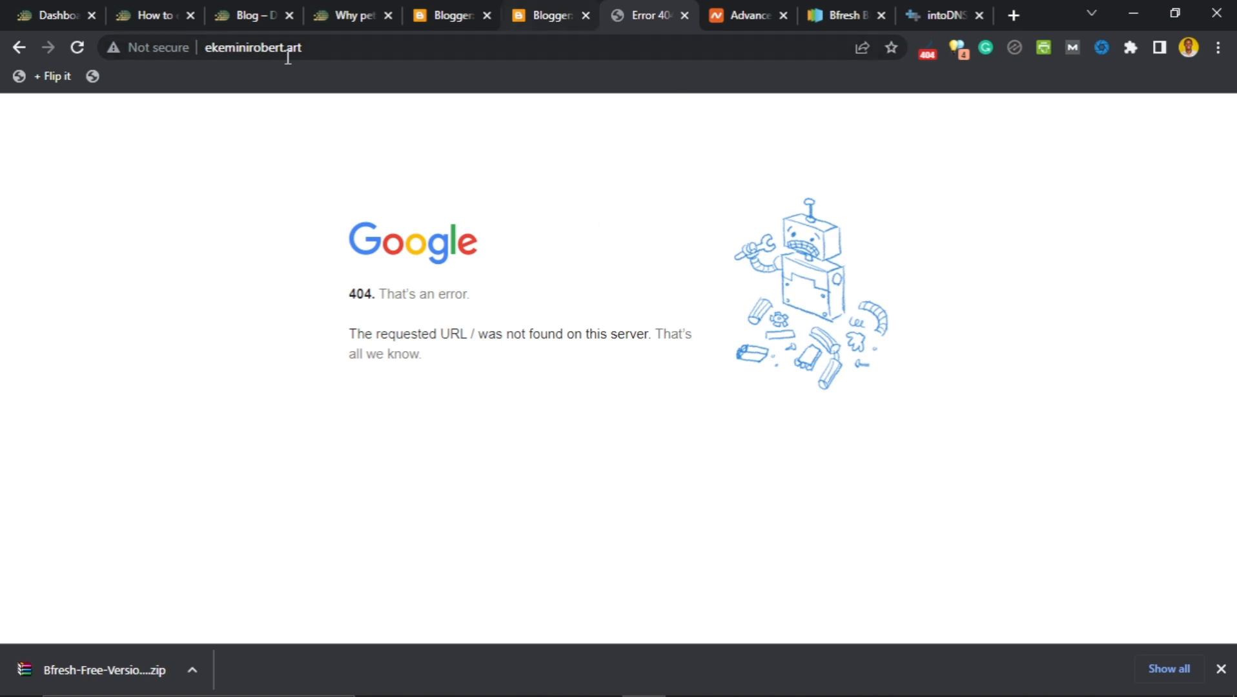
click(19, 47)
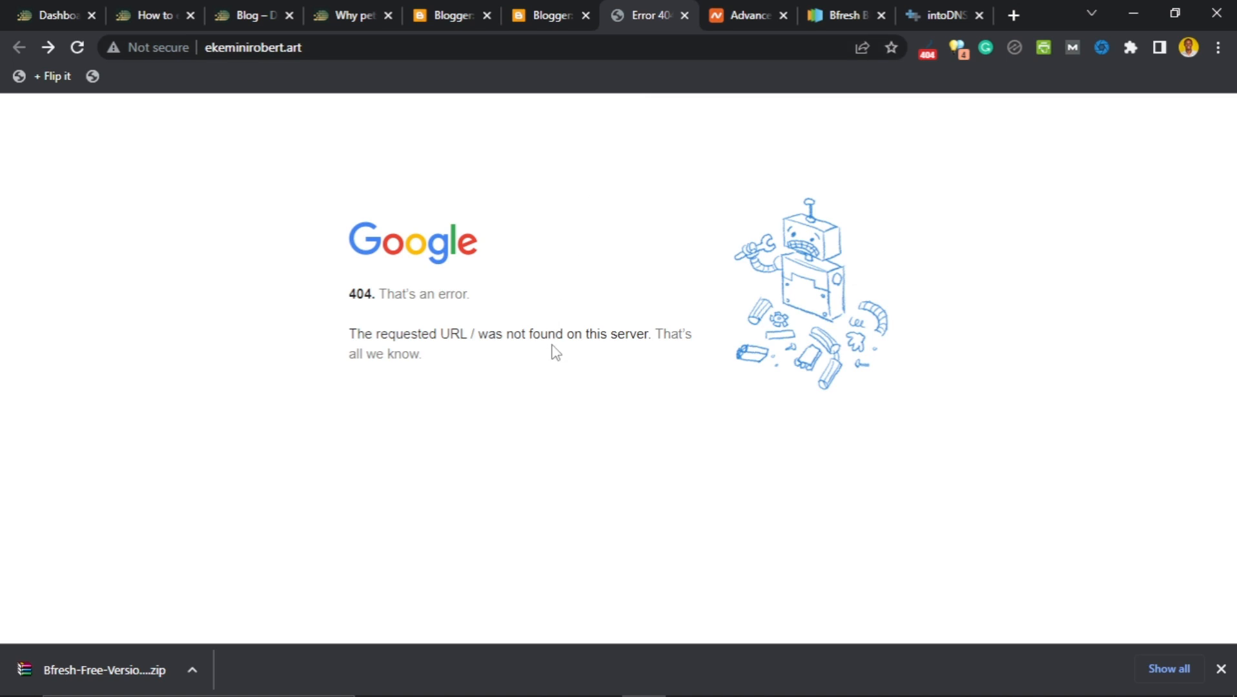
click(555, 2)
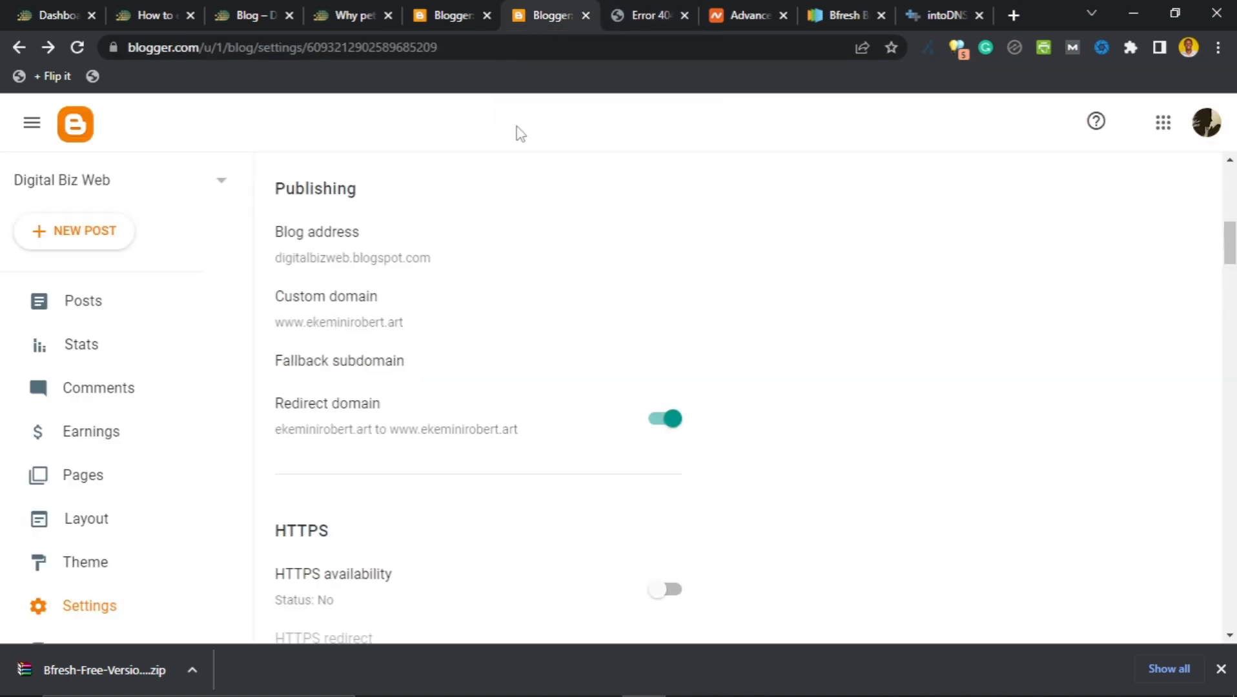
scroll(469, 411, down, 15)
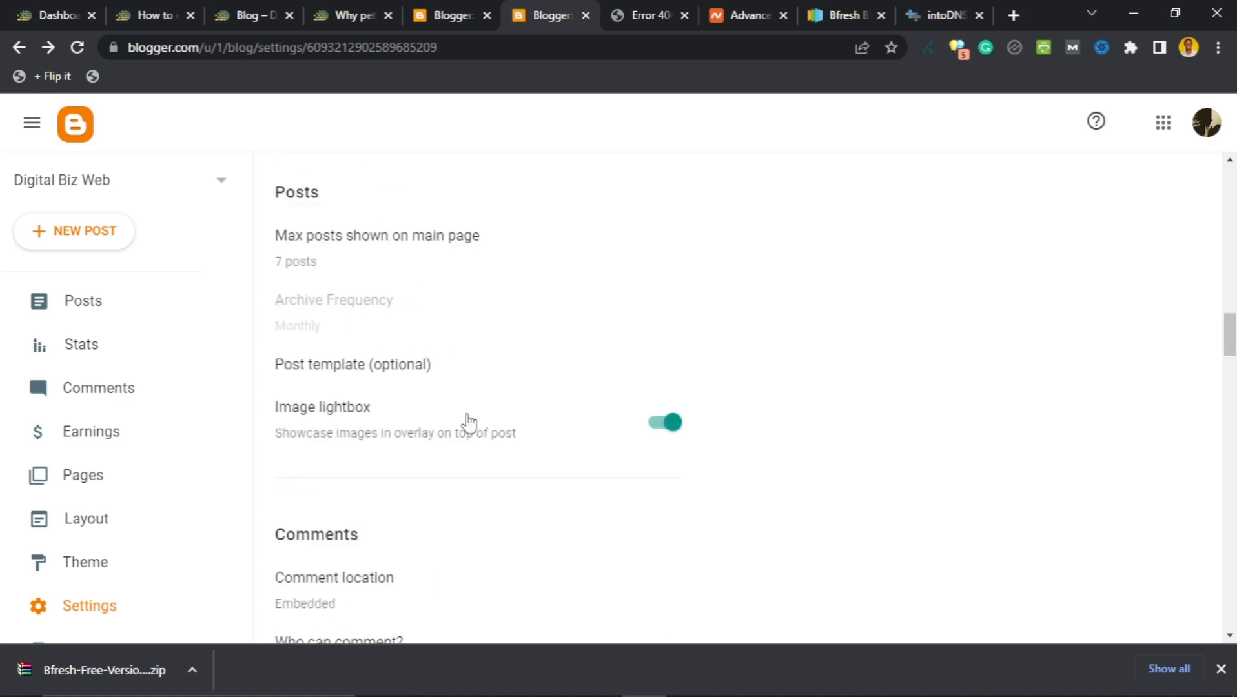
scroll(477, 437, down, 20)
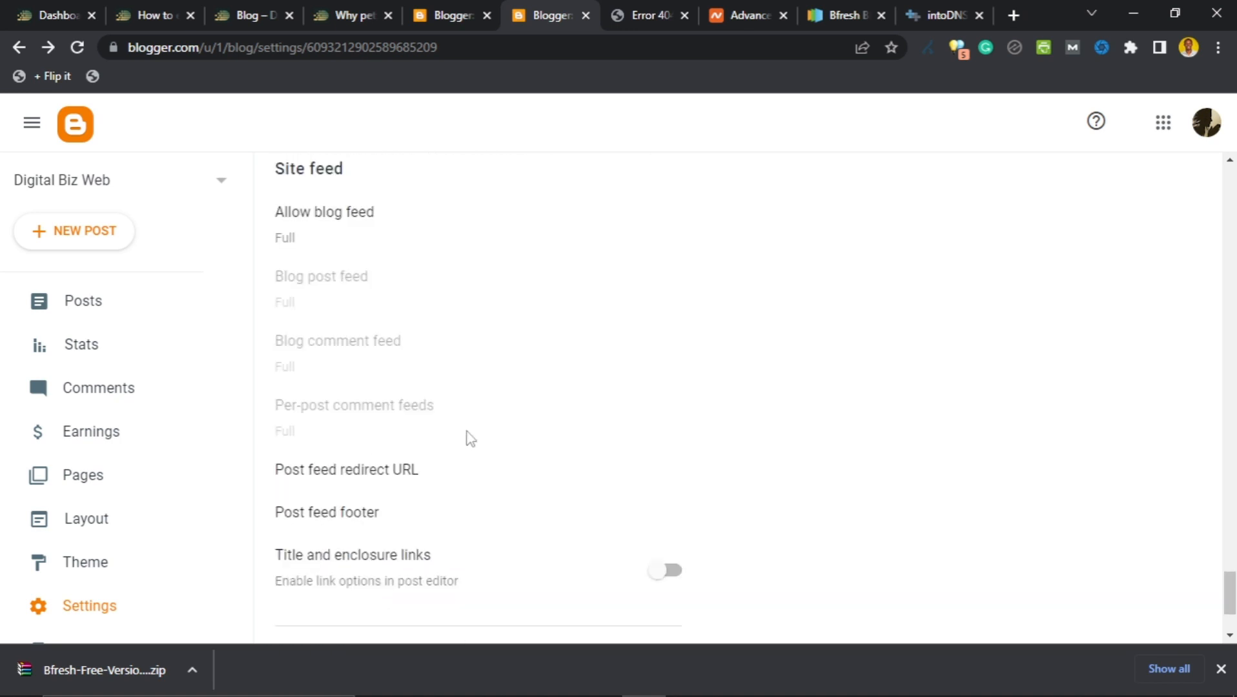
drag(1228, 610, 1225, 140)
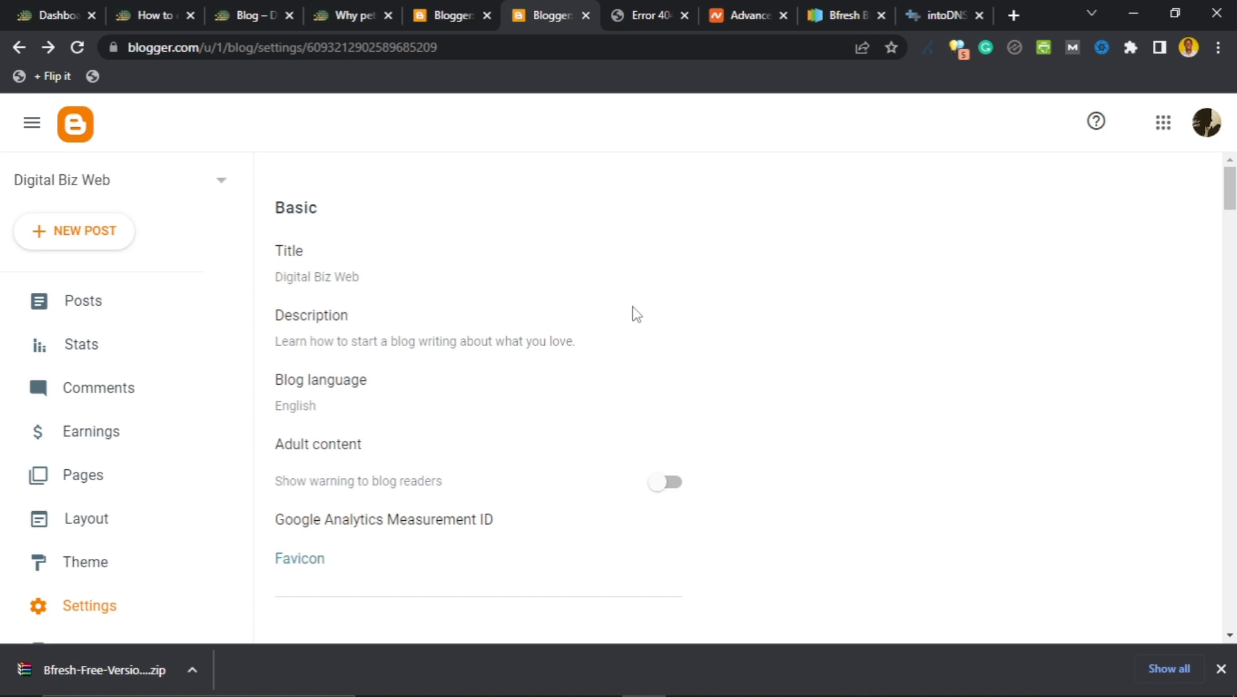
click(743, 13)
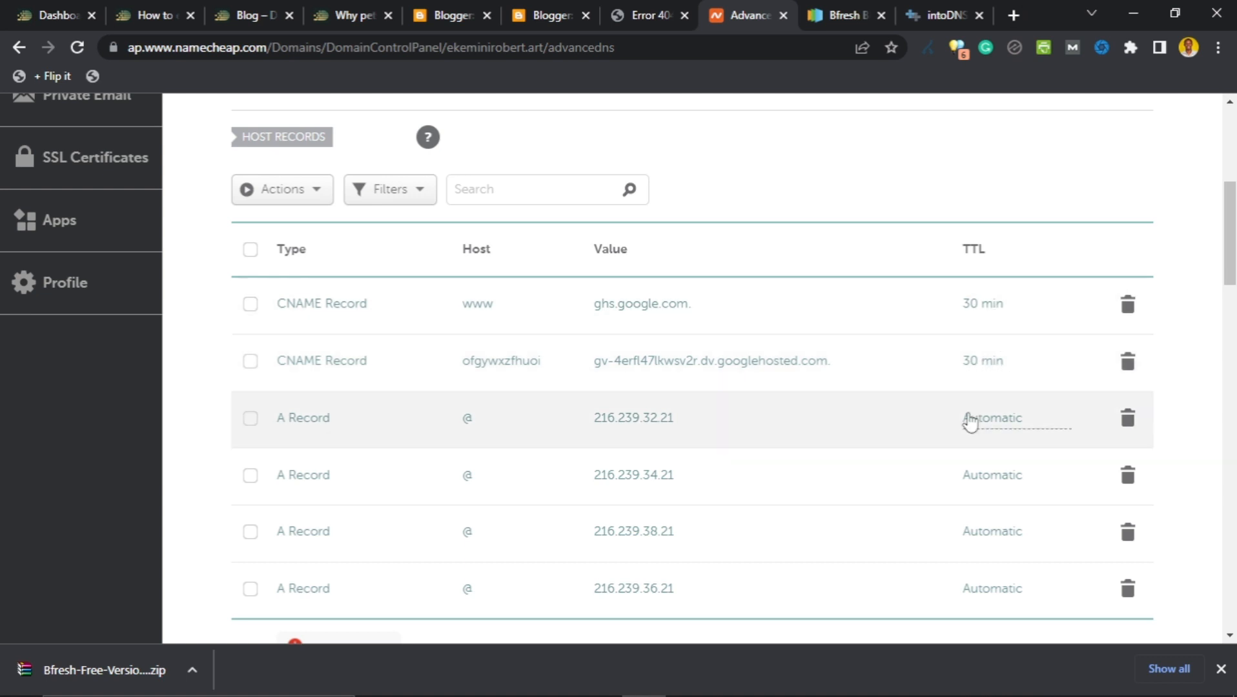
click(546, 16)
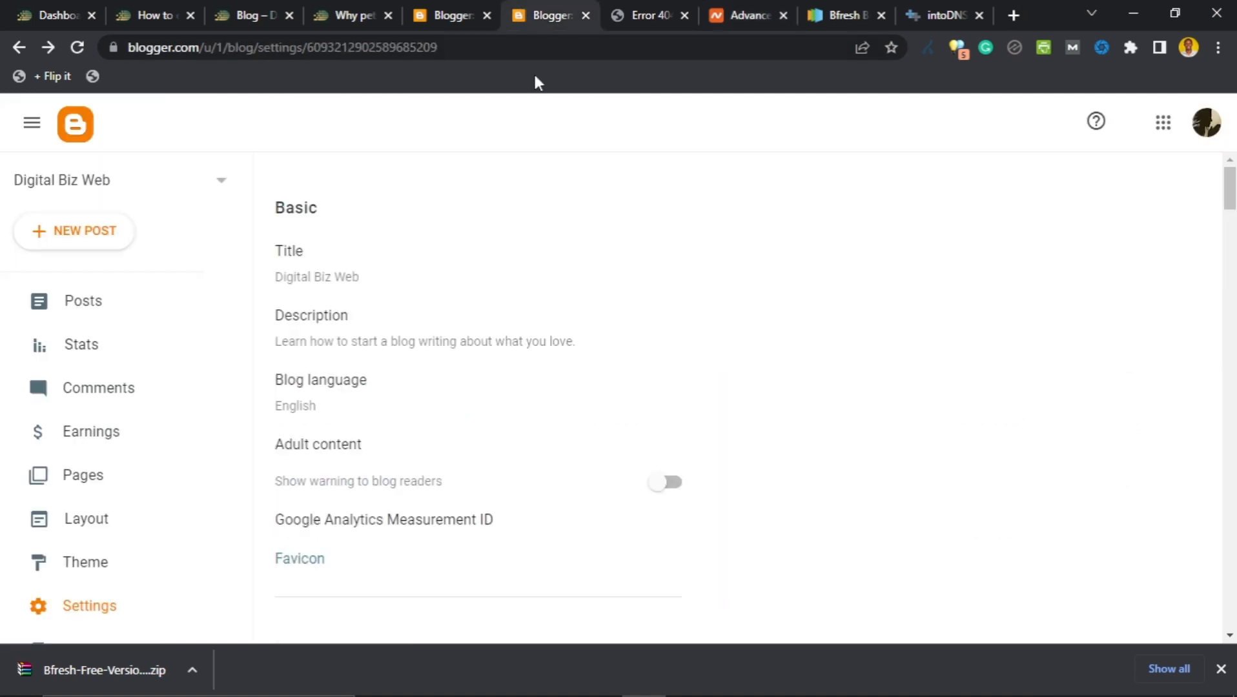
scroll(361, 341, down, 2)
scroll(413, 329, up, 2)
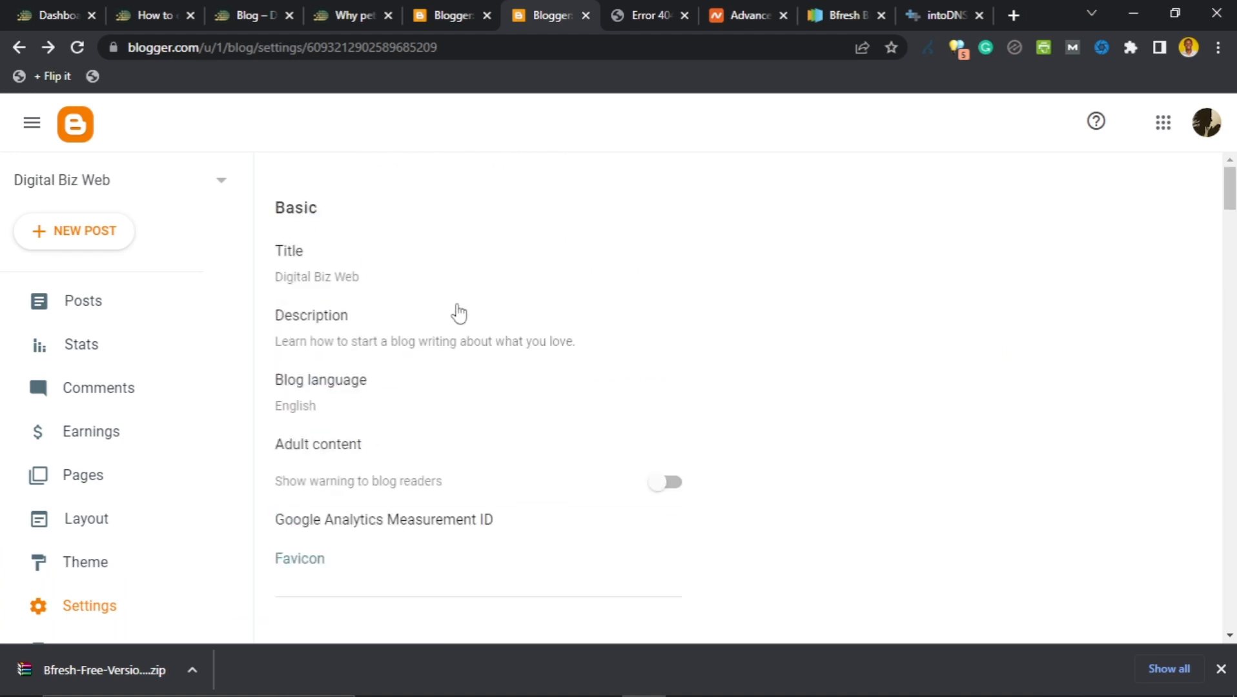